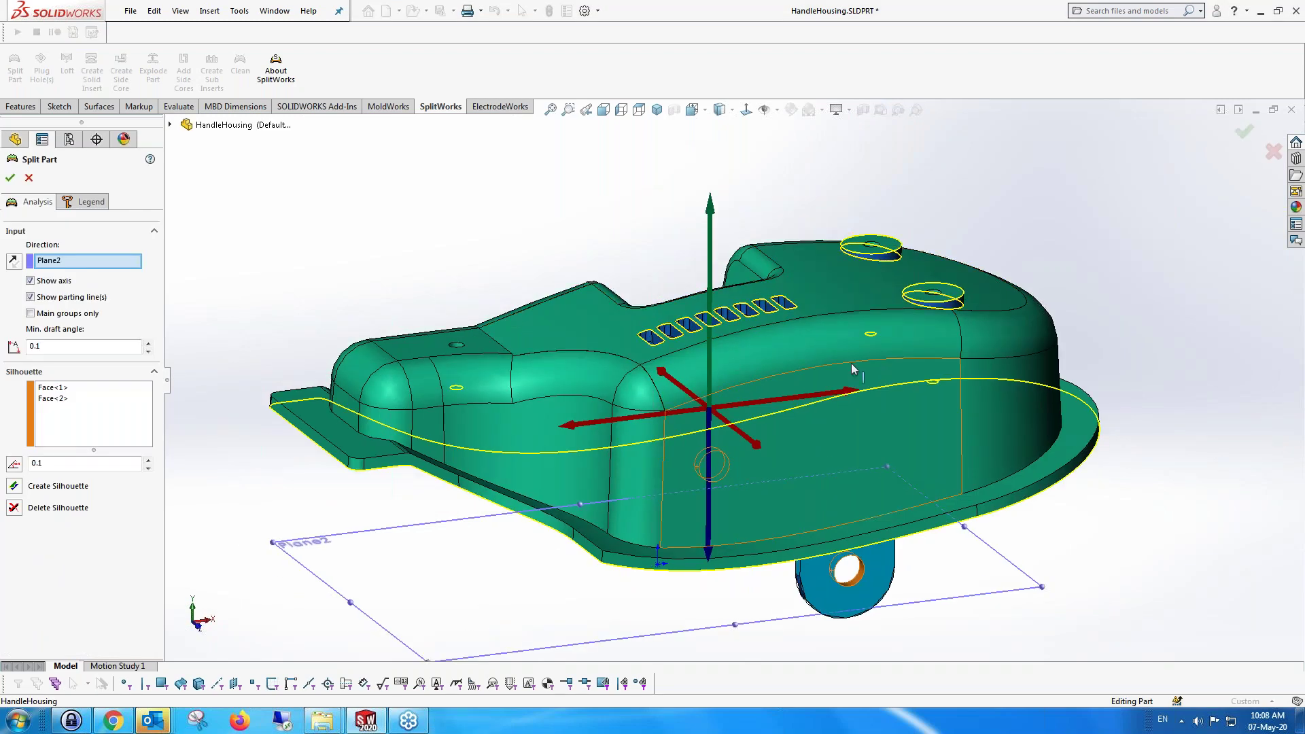
# Examine the core and cavity faces around the housing, the colour legend with its face statistics, and the exploded-part preview
pyautogui.moveTo(842, 326); pyautogui.dragTo(943, 336, button='middle')
pyautogui.scroll(-5, 941, 323)
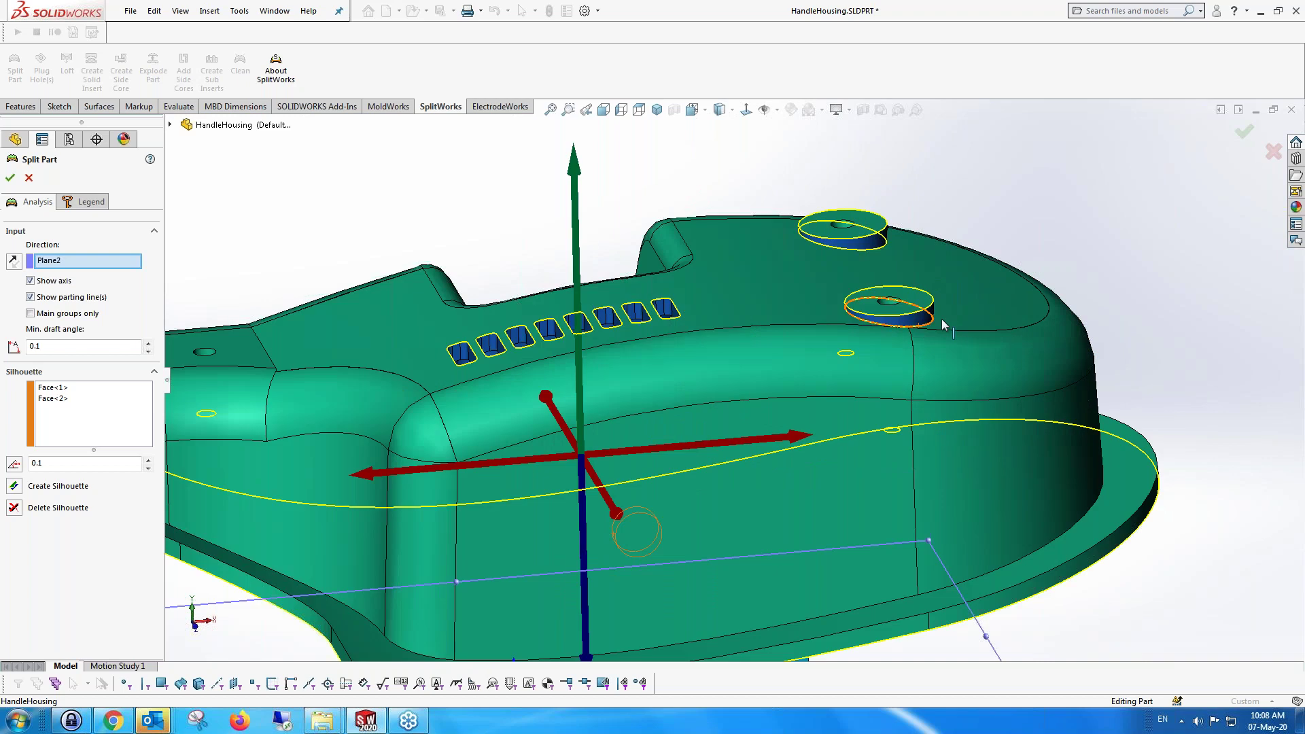
pyautogui.scroll(5, 886, 327)
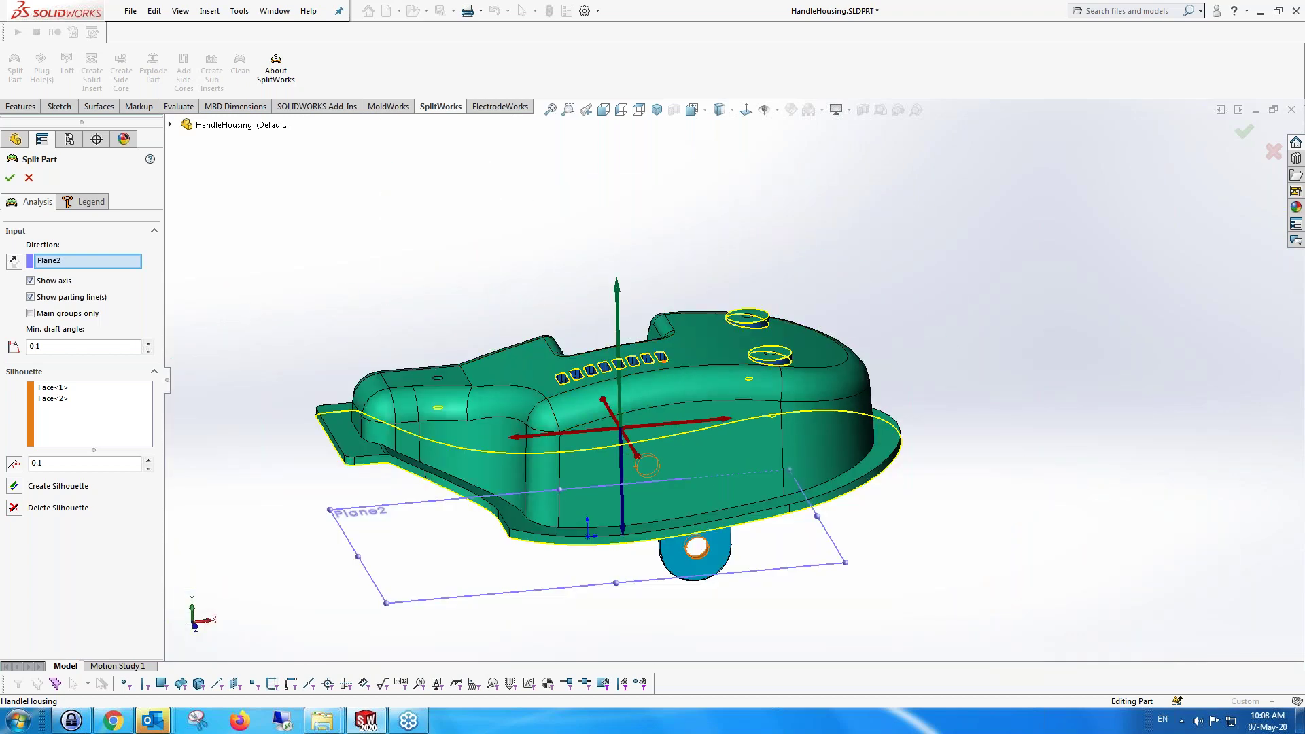
pyautogui.scroll(-1, 664, 371)
pyautogui.scroll(-1, 665, 371)
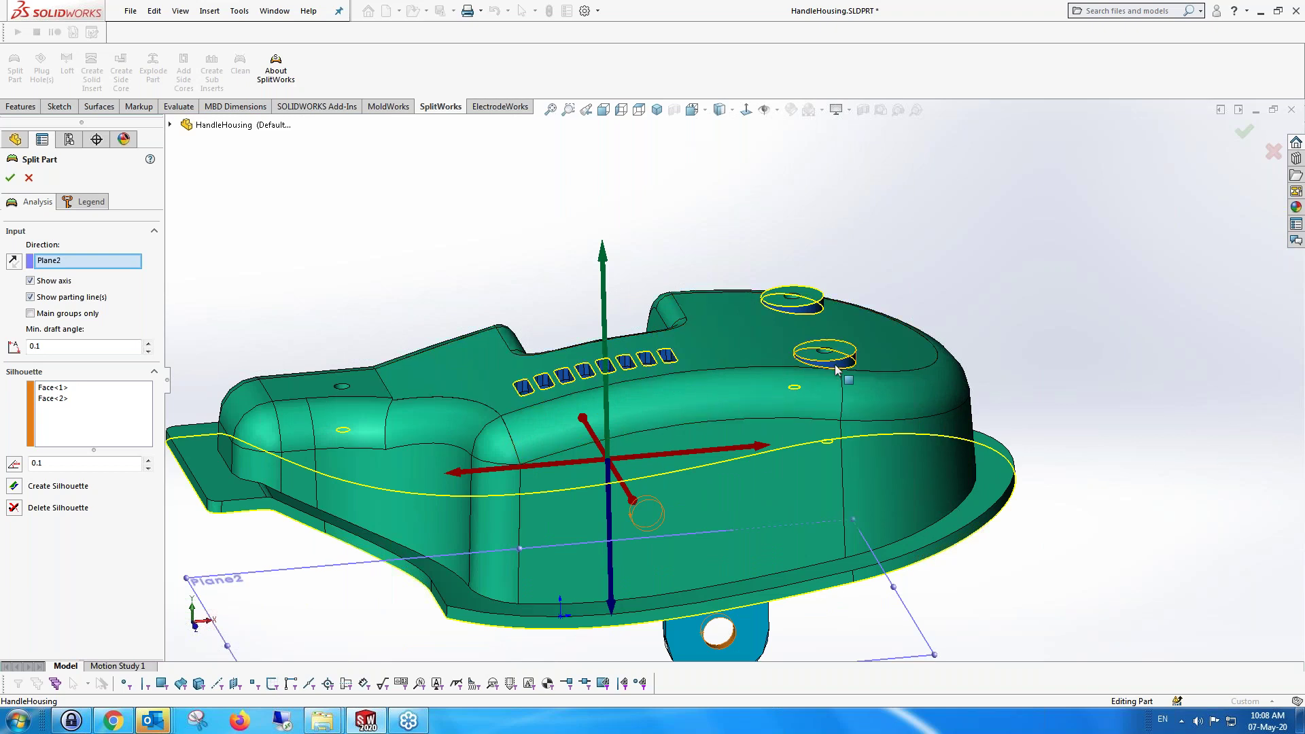
pyautogui.click(101, 203)
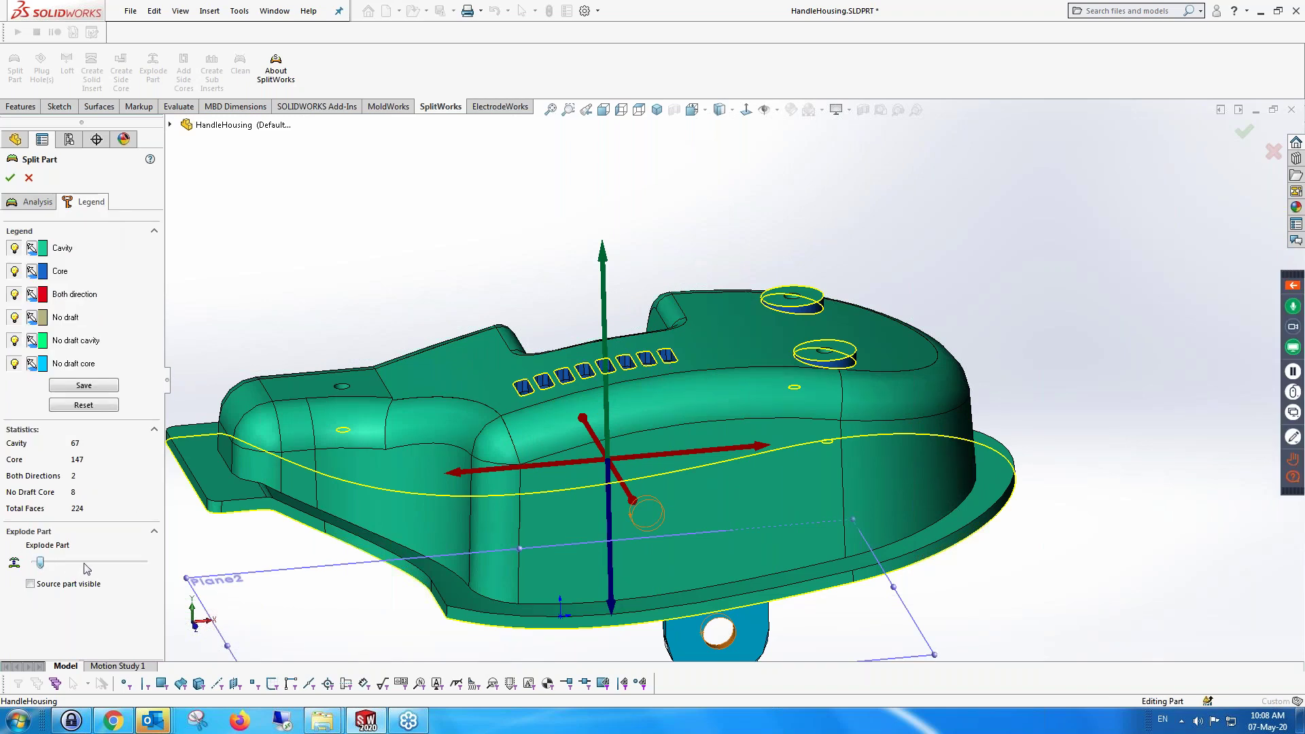
pyautogui.moveTo(85, 564); pyautogui.dragTo(34, 564)
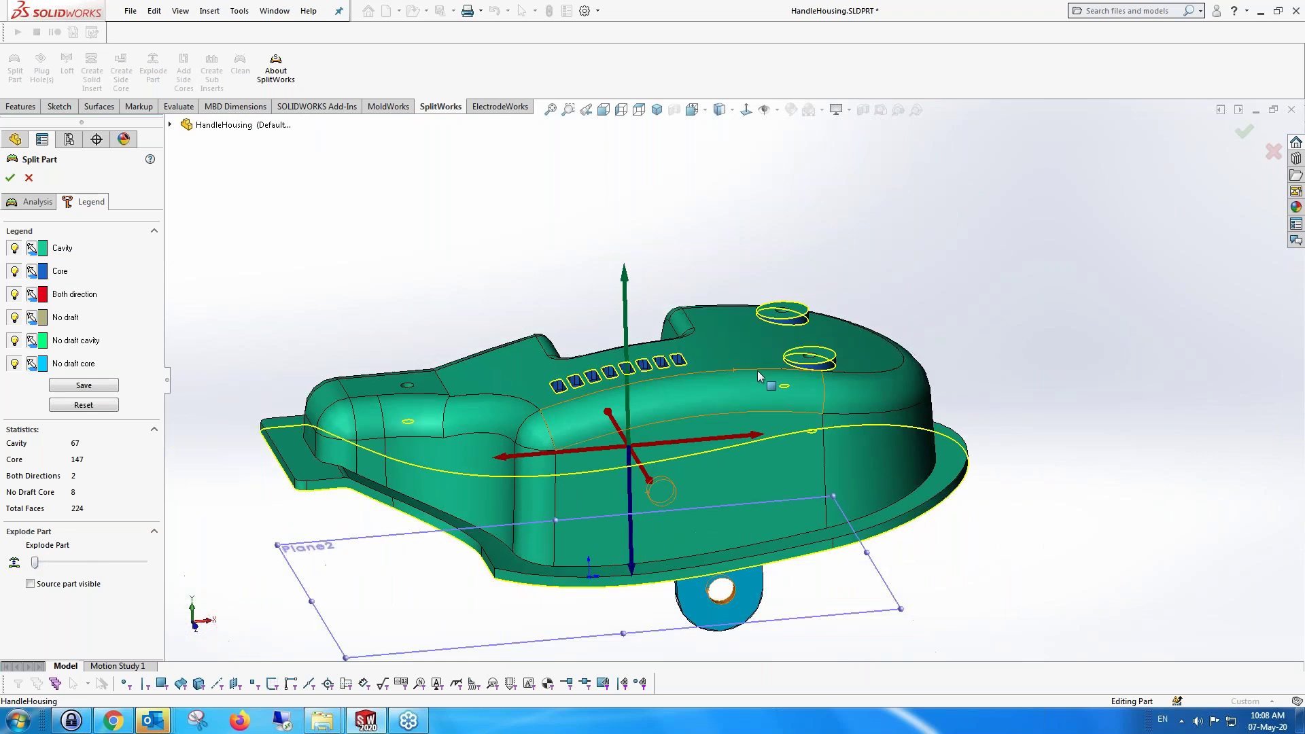
pyautogui.scroll(2, 759, 376)
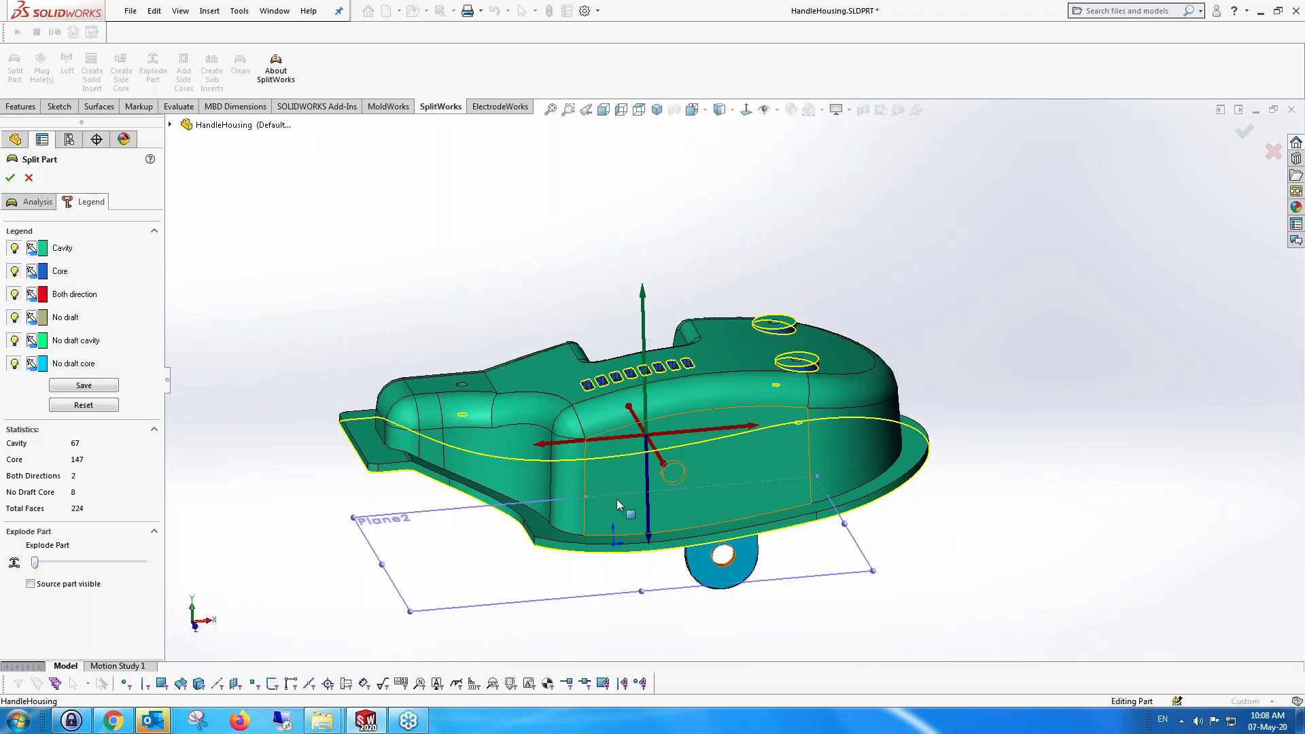
pyautogui.scroll(-1, 617, 499)
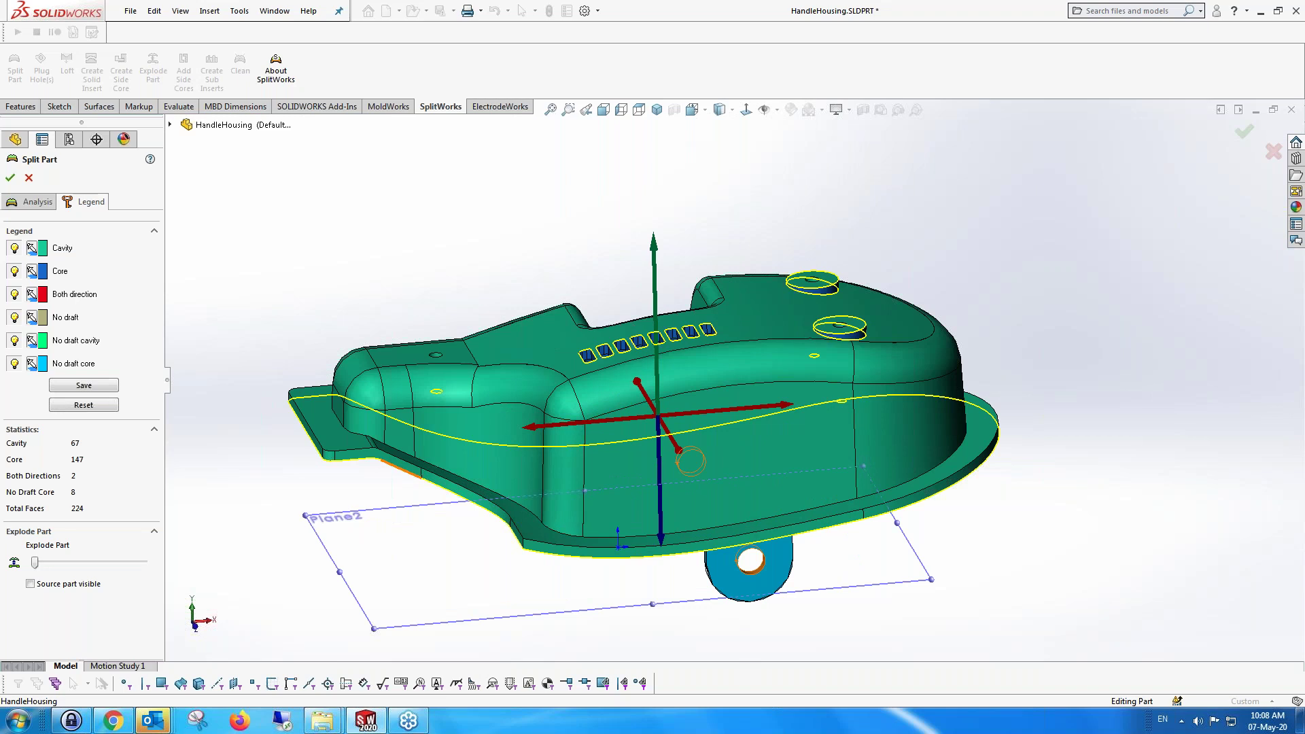
# Restrict the split analysis to main groups only and check the classification of the lug under the housing
pyautogui.click(37, 202)
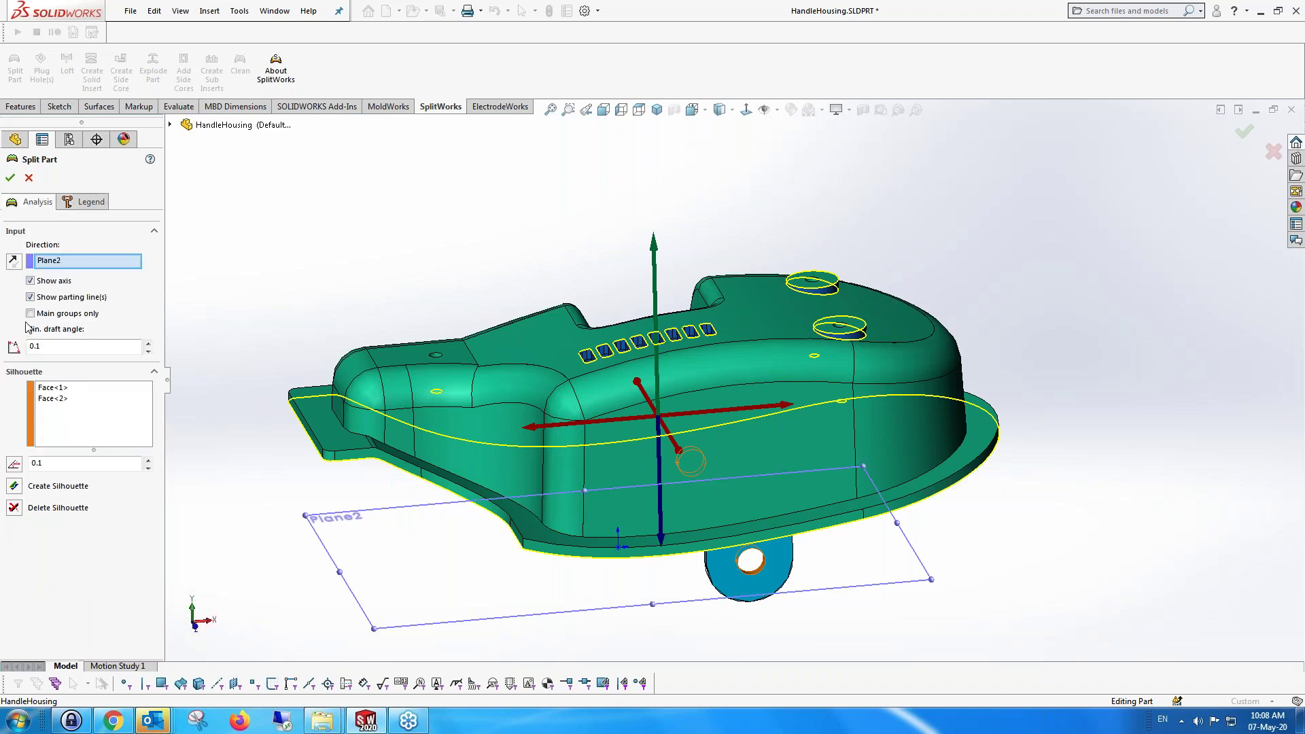
pyautogui.click(31, 313)
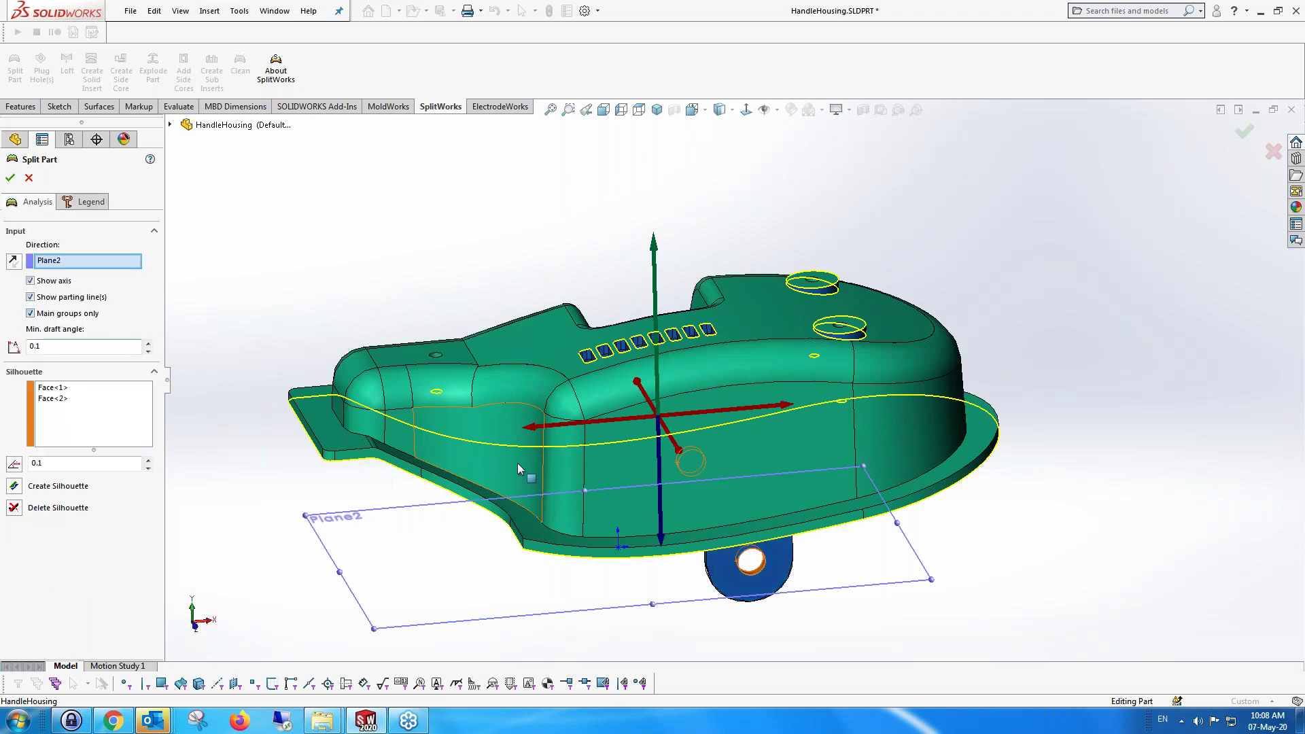
pyautogui.moveTo(528, 409); pyautogui.dragTo(611, 503, button='middle')
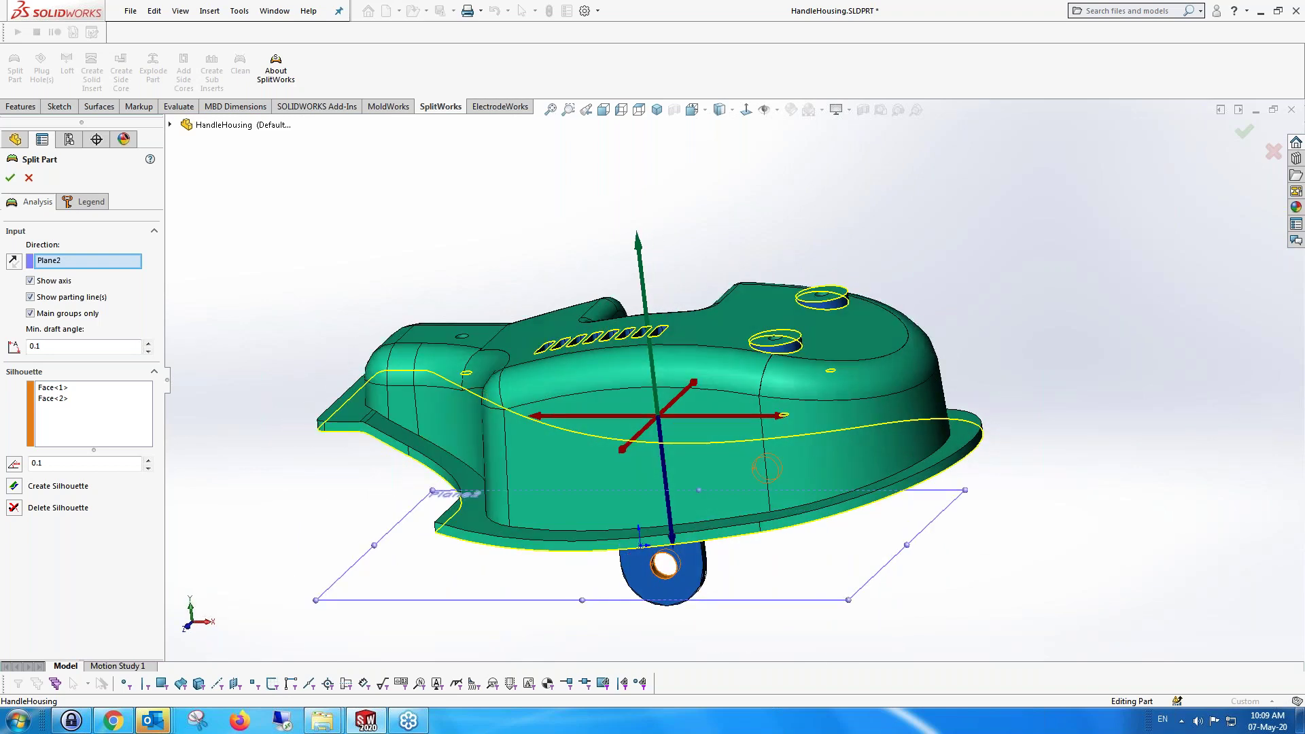
pyautogui.scroll(5, 672, 540)
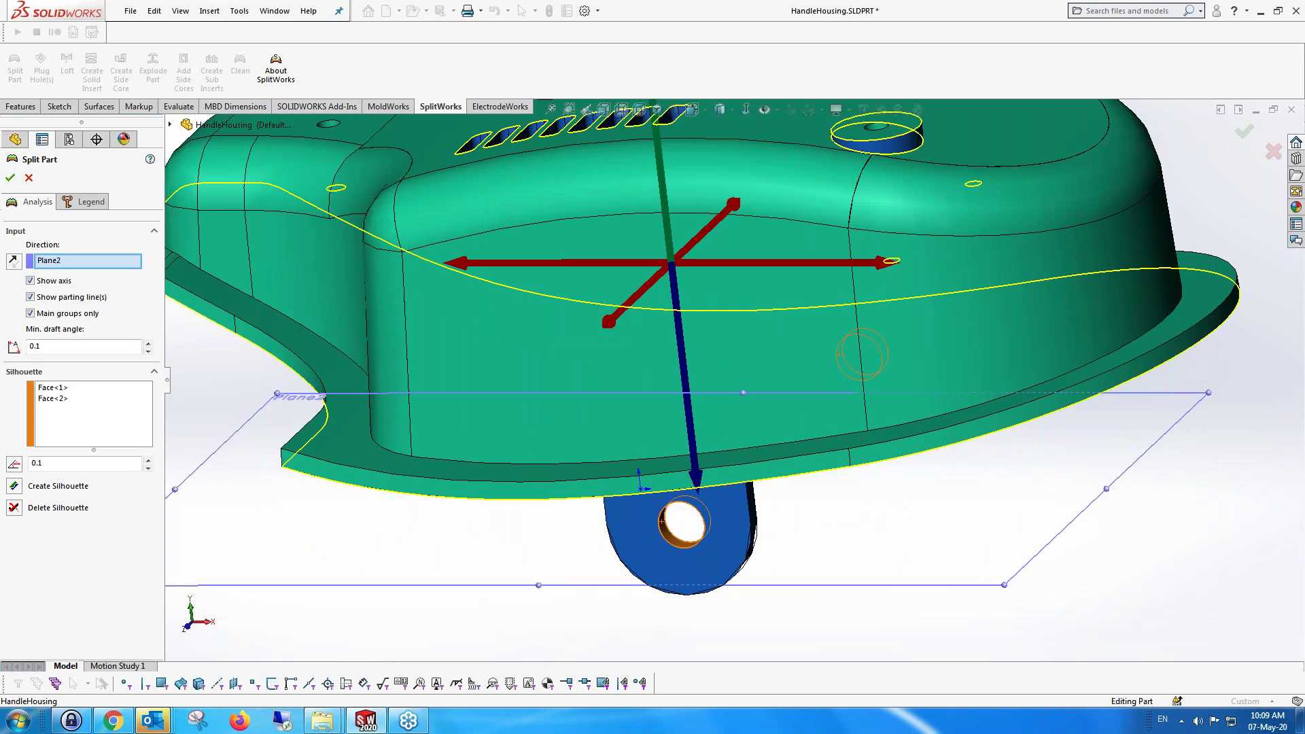
pyautogui.scroll(-5, 686, 476)
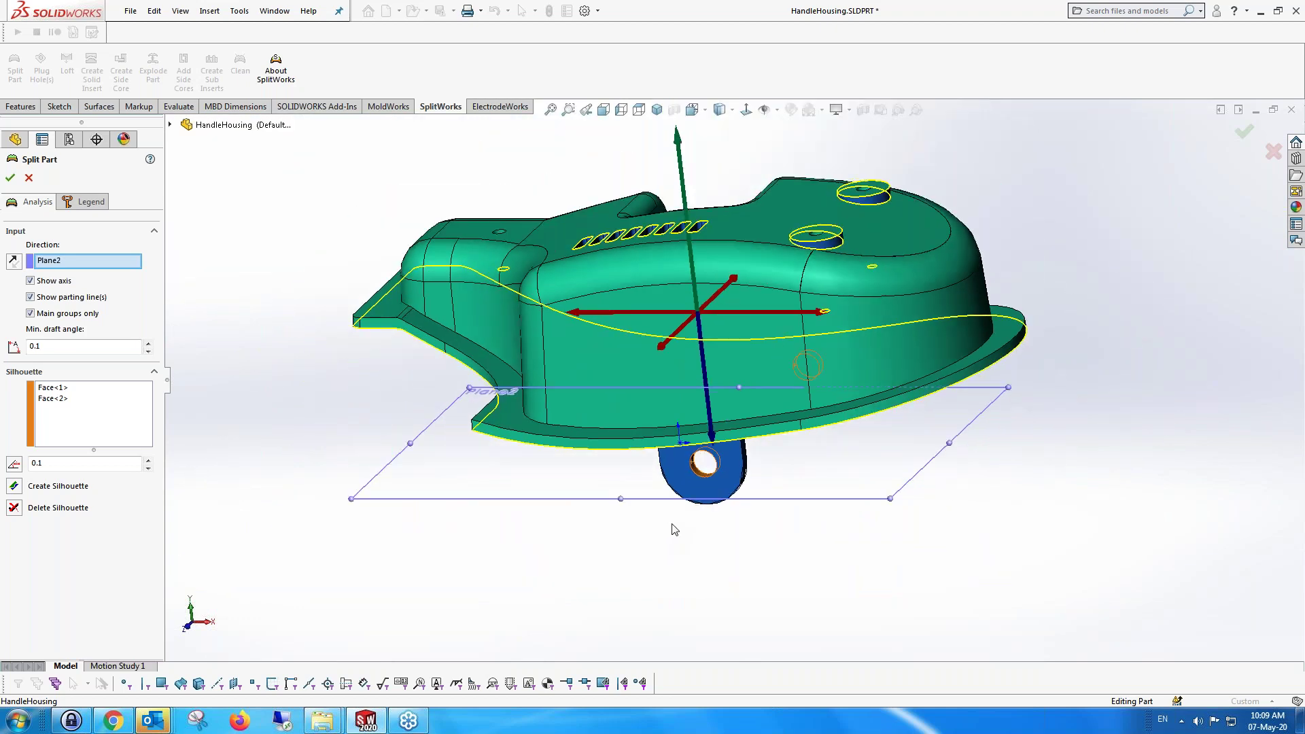
# Create silhouette lines on the two listed lug-hole faces with the 0.1 silhouette value and inspect the lug
pyautogui.moveTo(734, 381); pyautogui.dragTo(720, 278, button='middle')
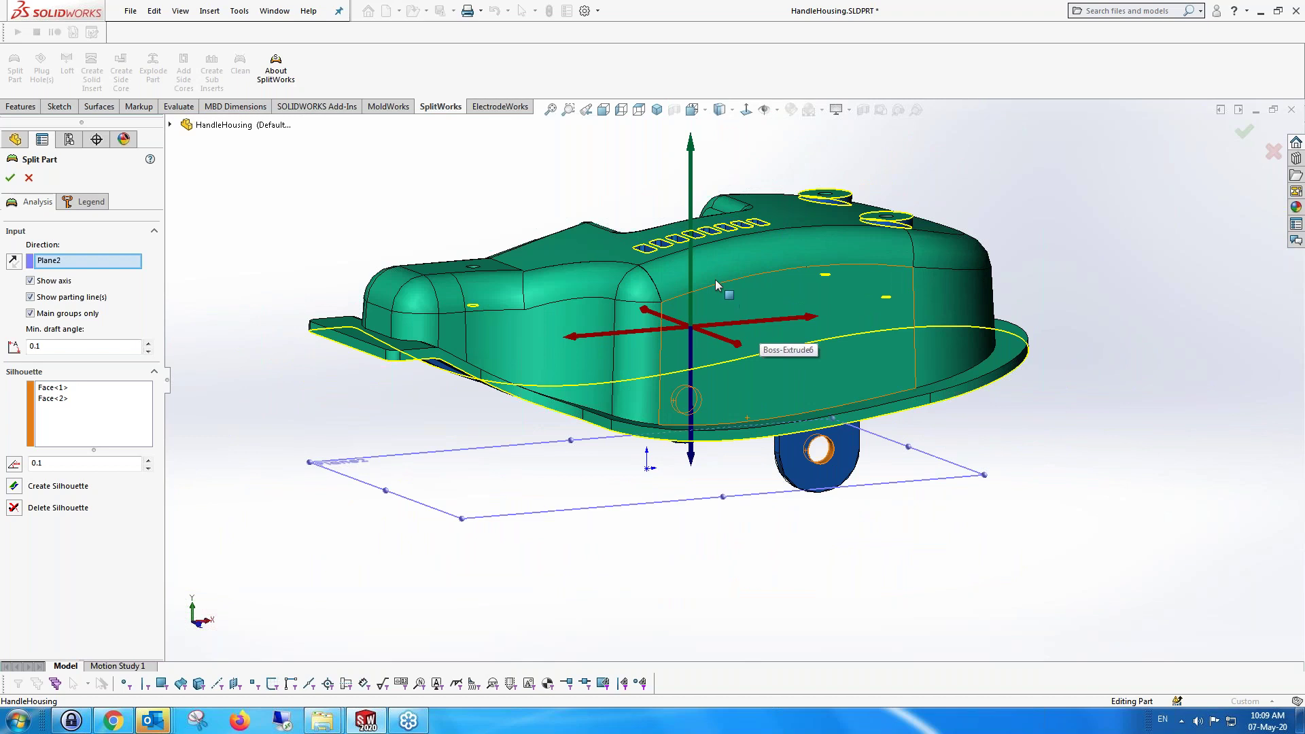
pyautogui.scroll(1, 714, 272)
pyautogui.scroll(-1, 714, 274)
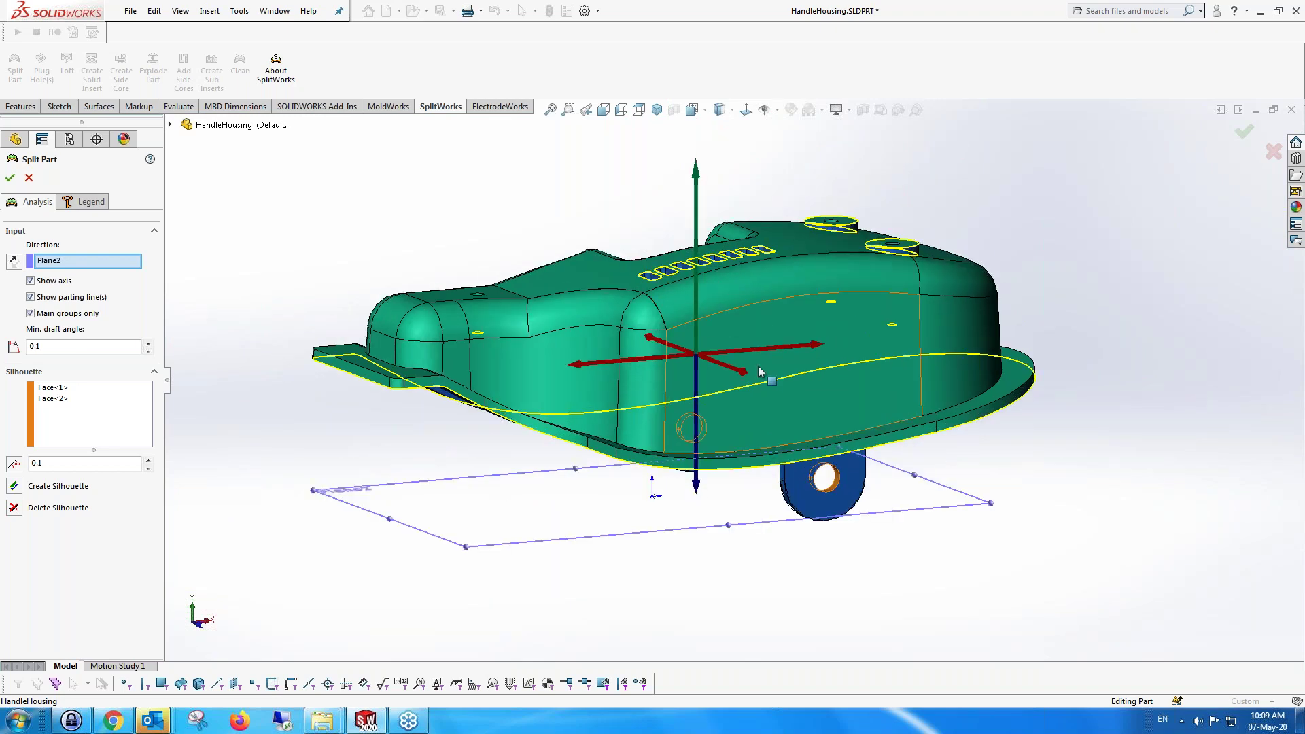
pyautogui.scroll(1, 760, 370)
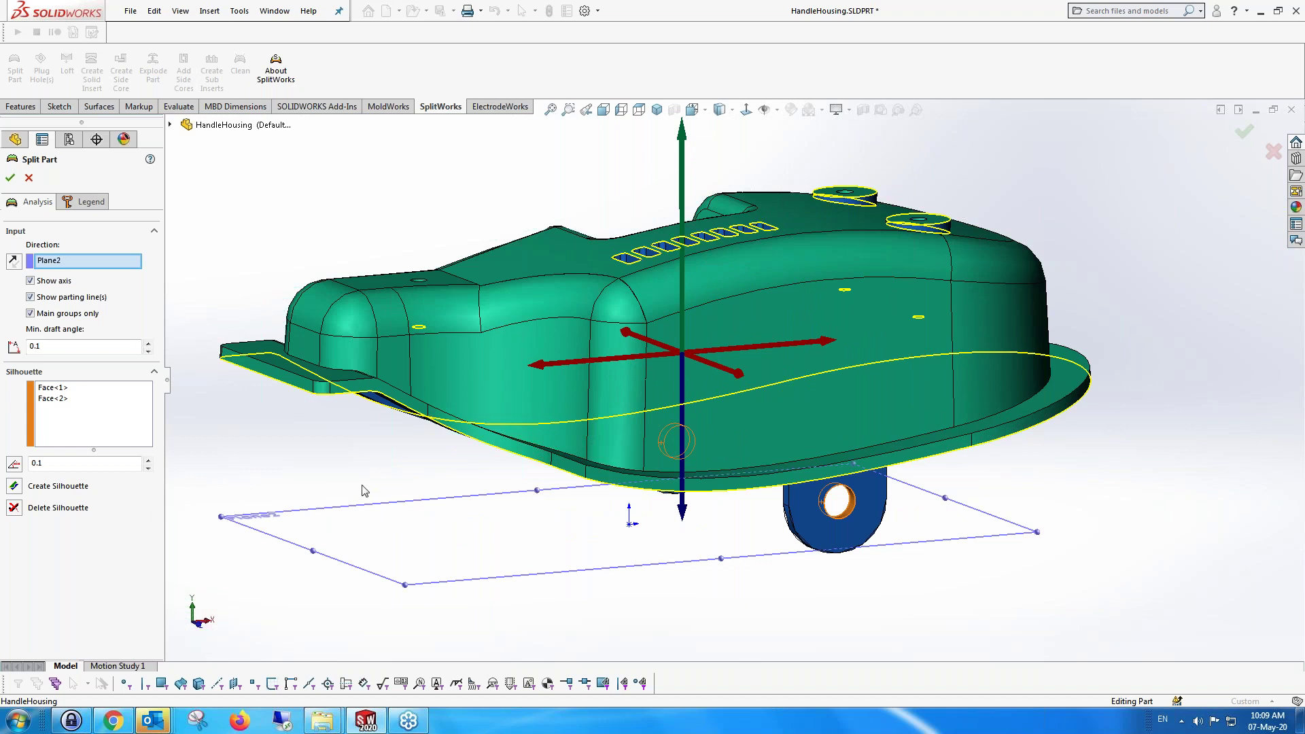
pyautogui.scroll(3, 837, 502)
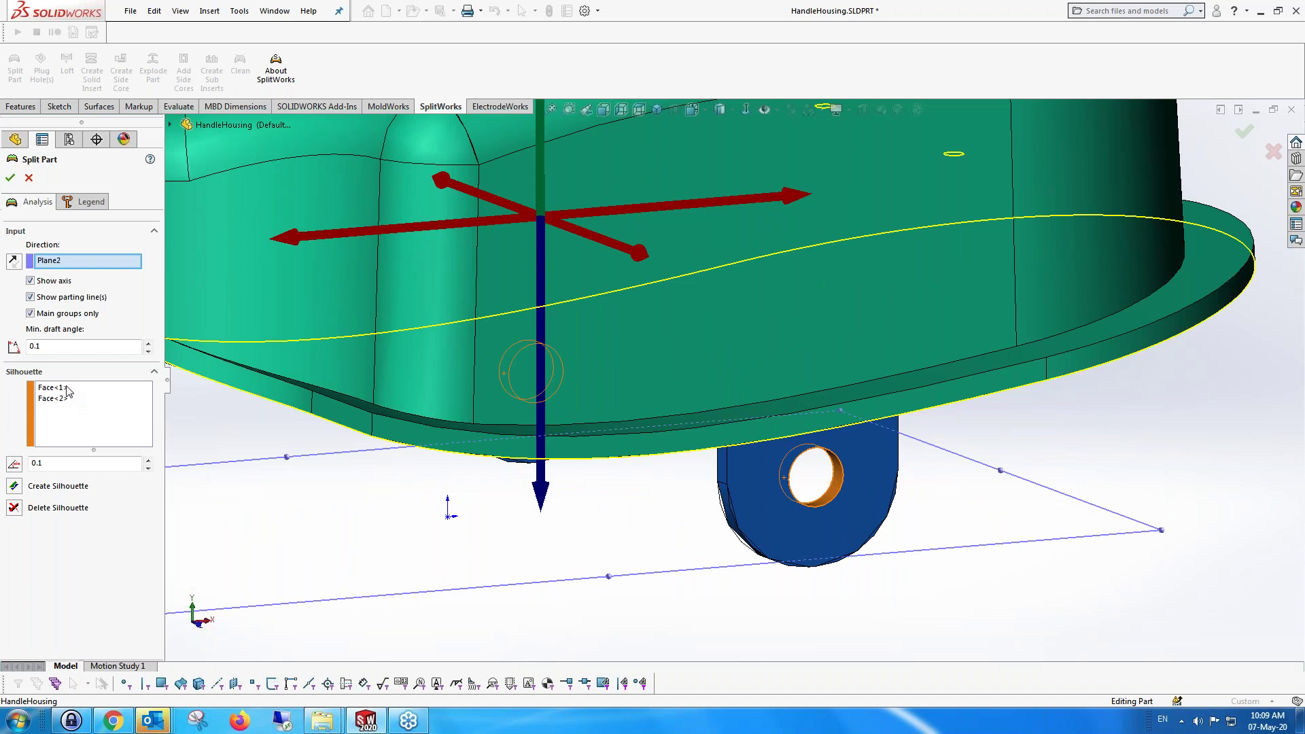
pyautogui.click(12, 487)
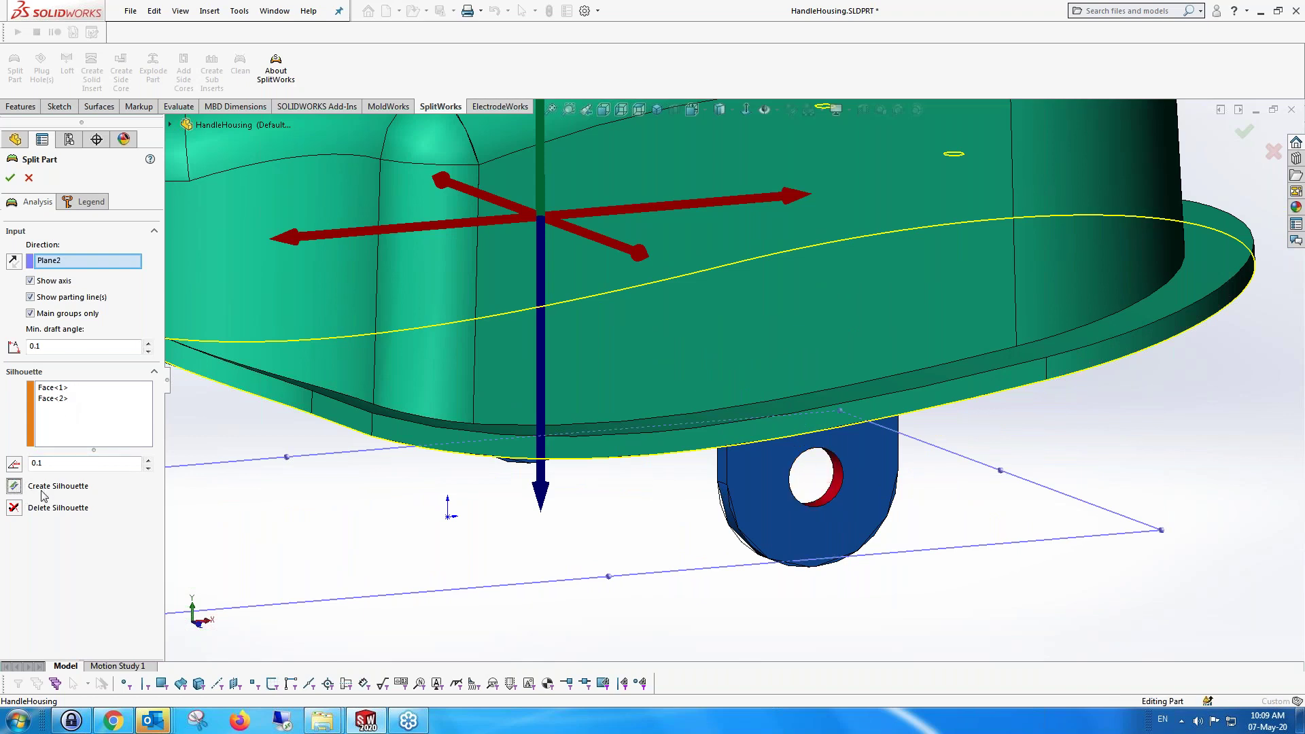
pyautogui.click(70, 503)
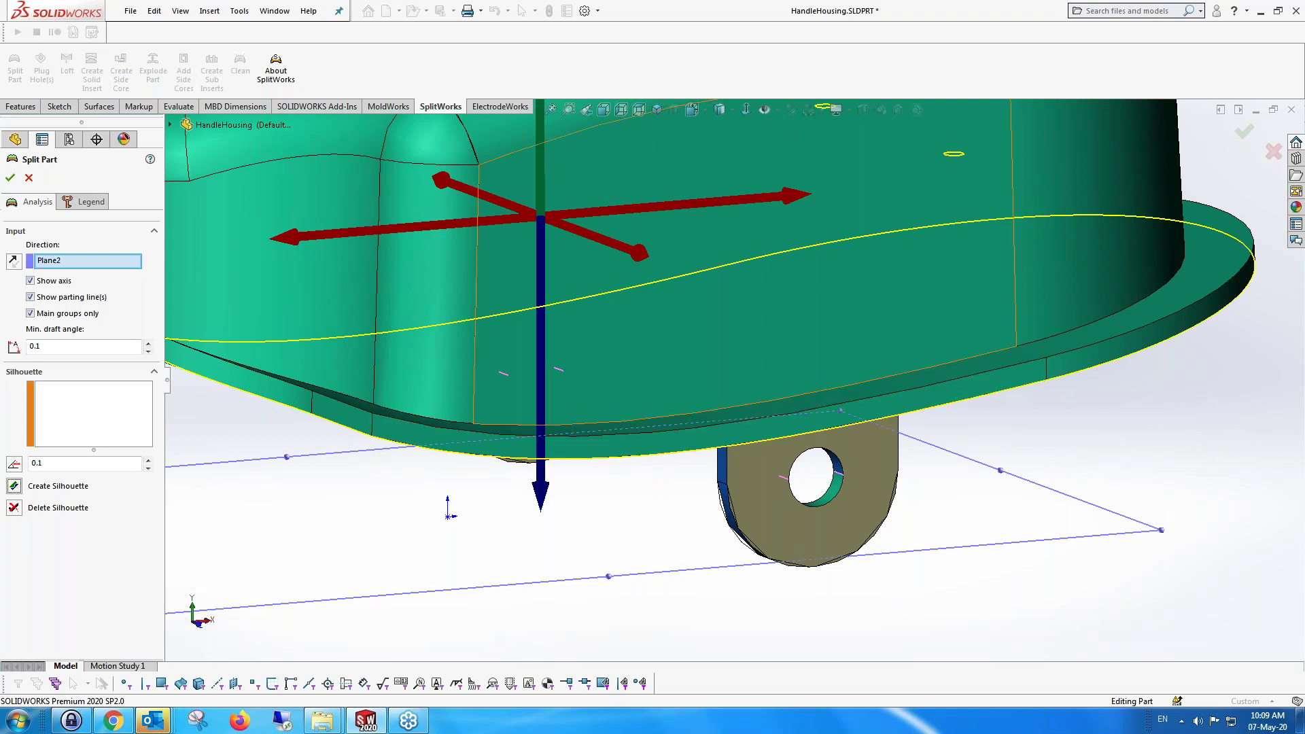
pyautogui.scroll(2, 609, 397)
pyautogui.scroll(2, 747, 400)
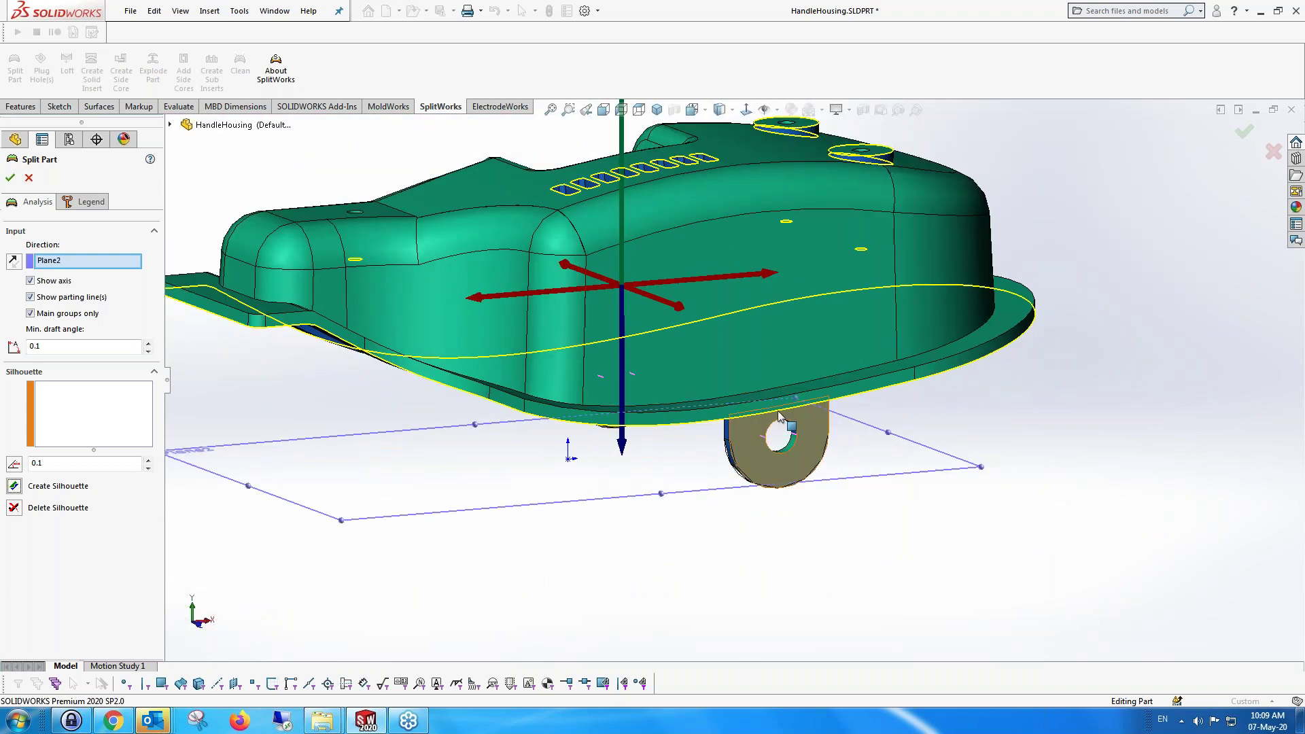
pyautogui.scroll(-3, 779, 416)
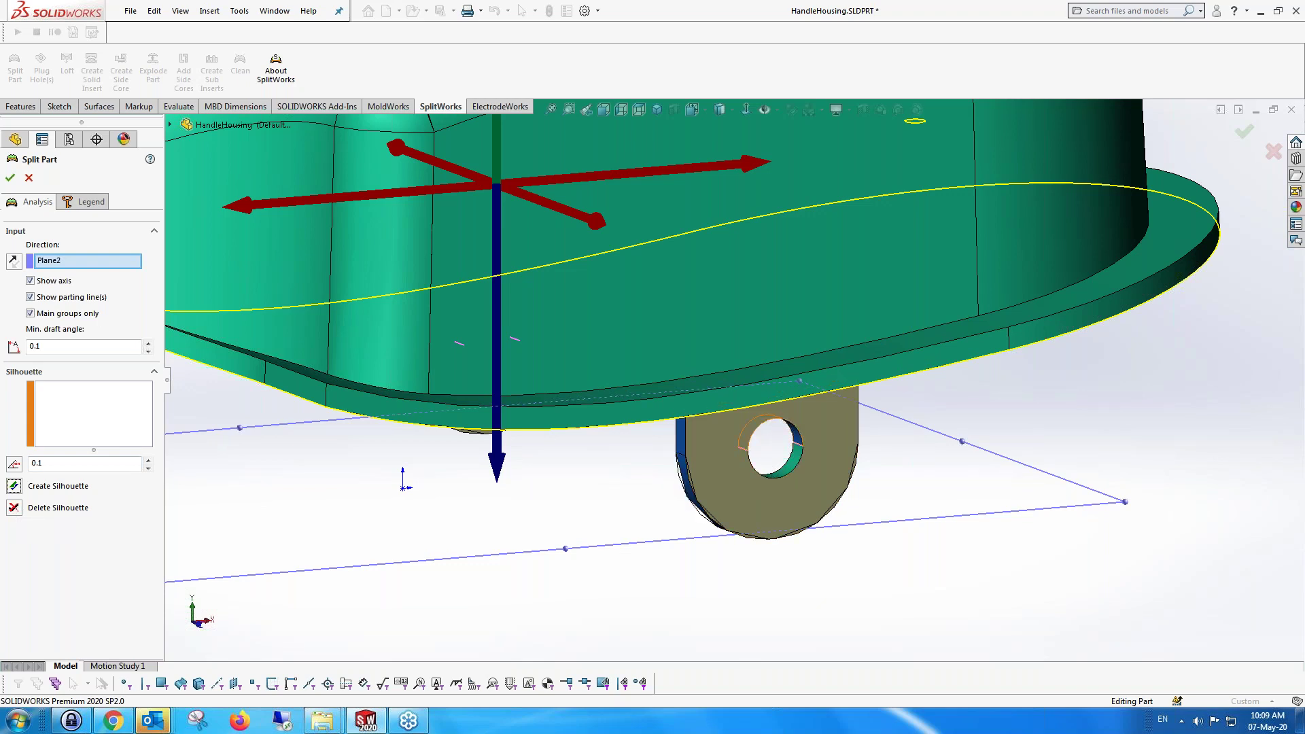
# Delete the silhouette lines from the lug-hole faces
pyautogui.click(13, 507)
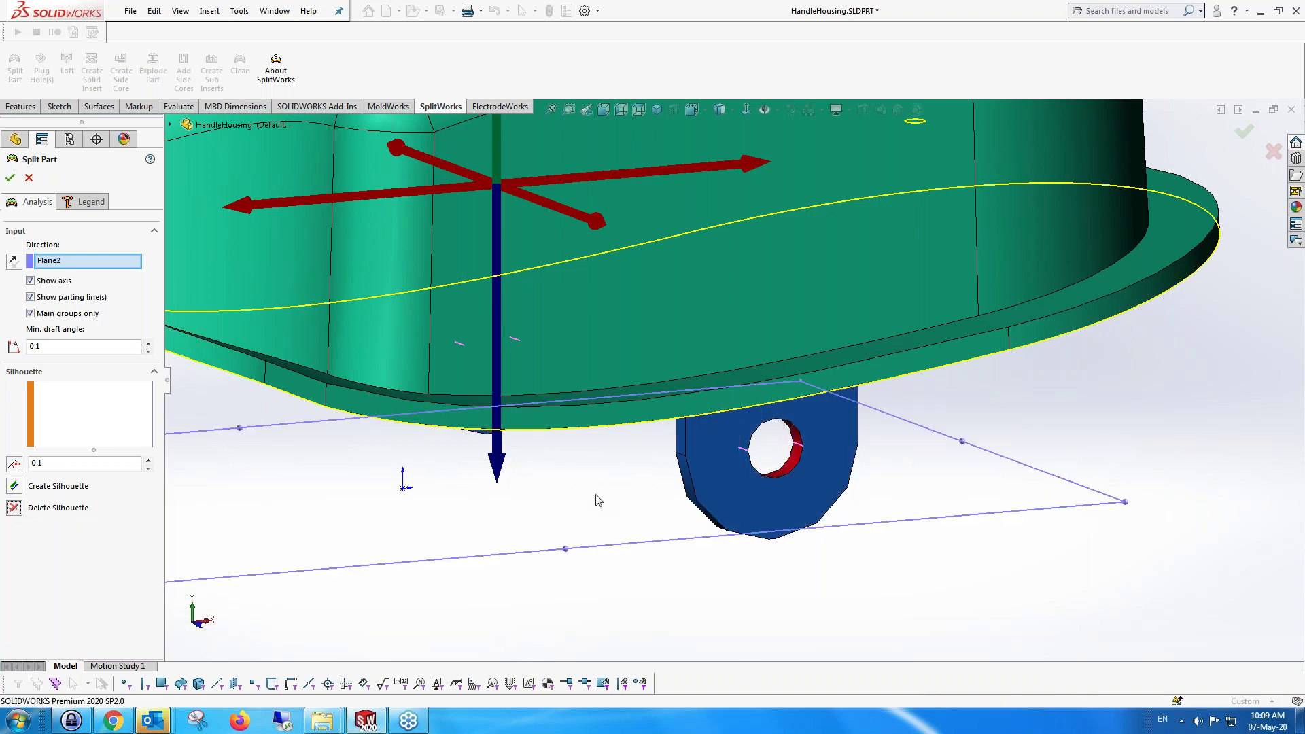
pyautogui.scroll(5, 578, 493)
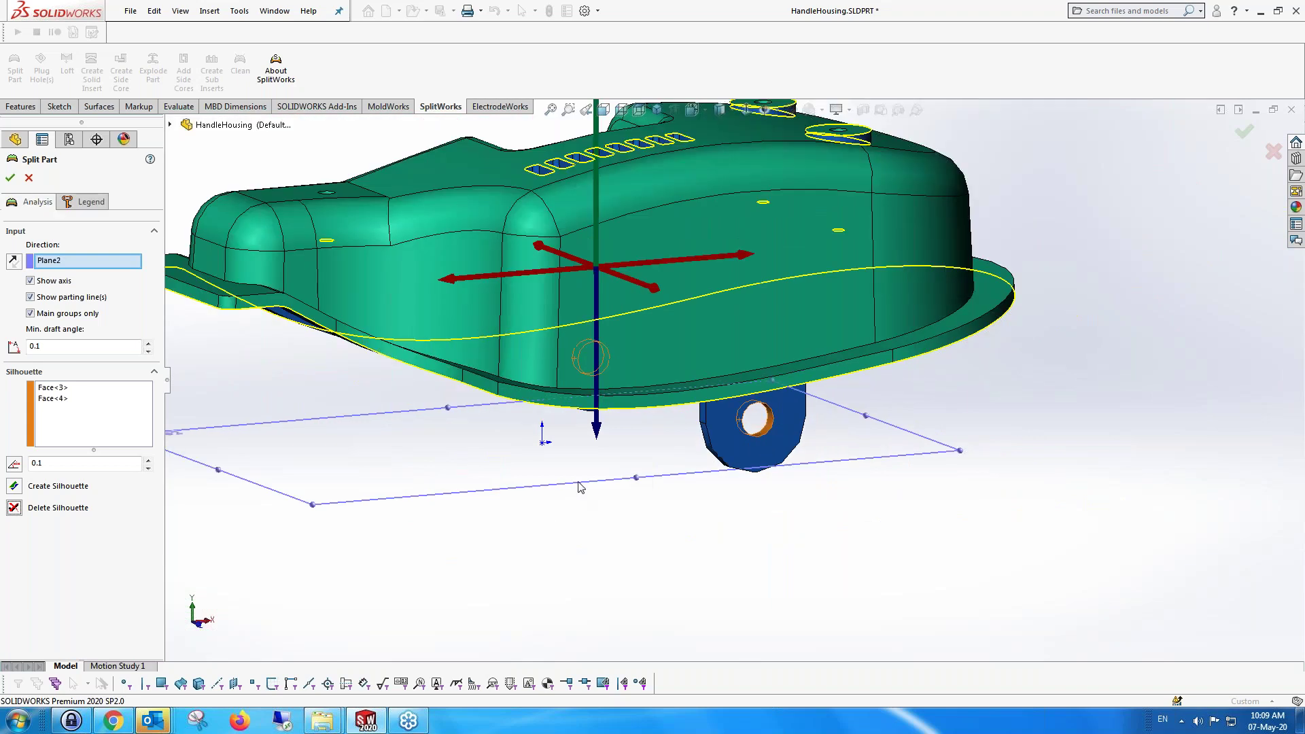
pyautogui.scroll(-3, 647, 238)
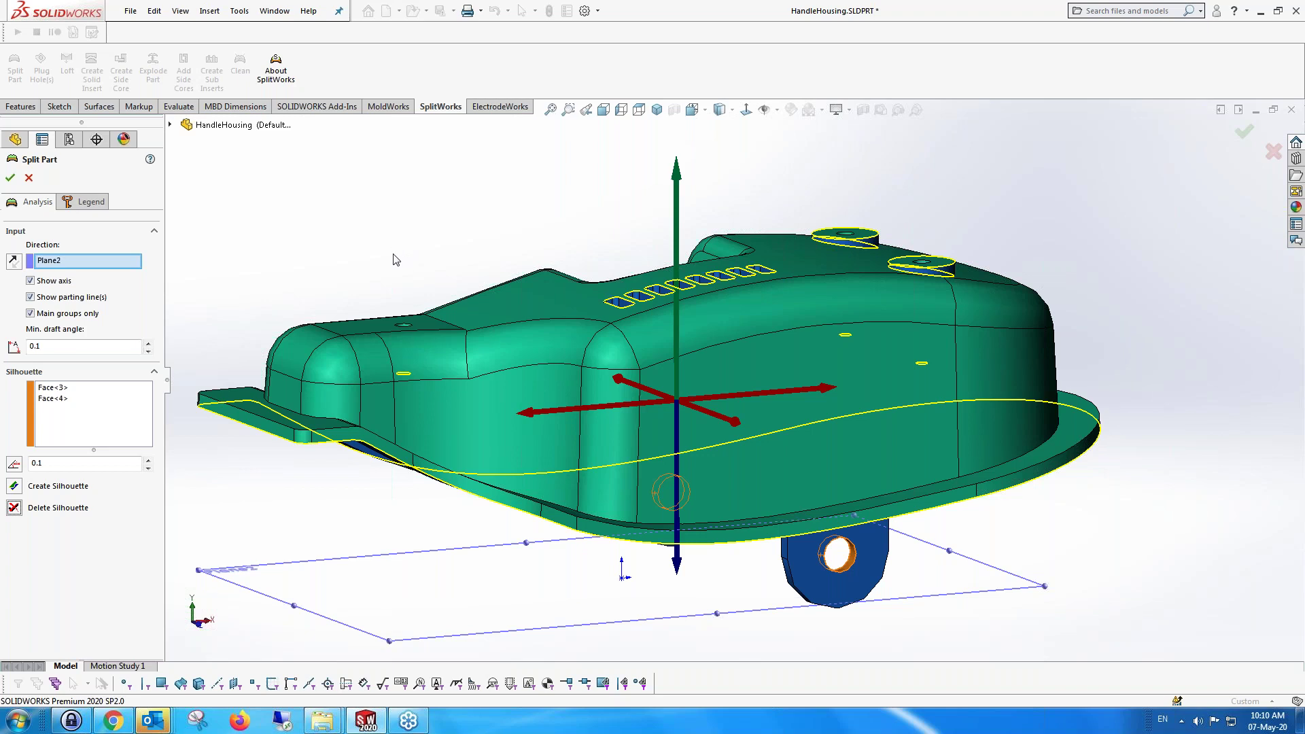
# Try an edge of the housing's flange as the split direction and inspect the faces from below and the side
pyautogui.click(332, 434)
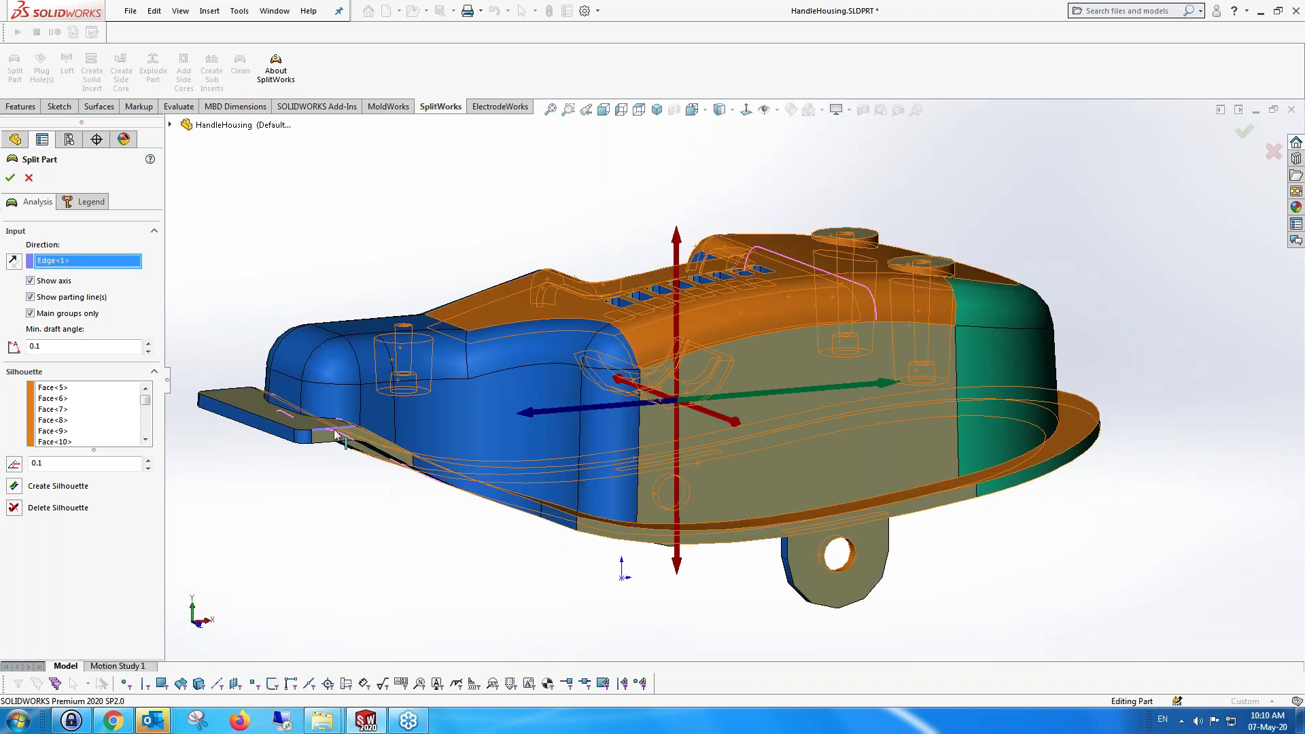
pyautogui.moveTo(408, 380); pyautogui.dragTo(373, 219, button='middle')
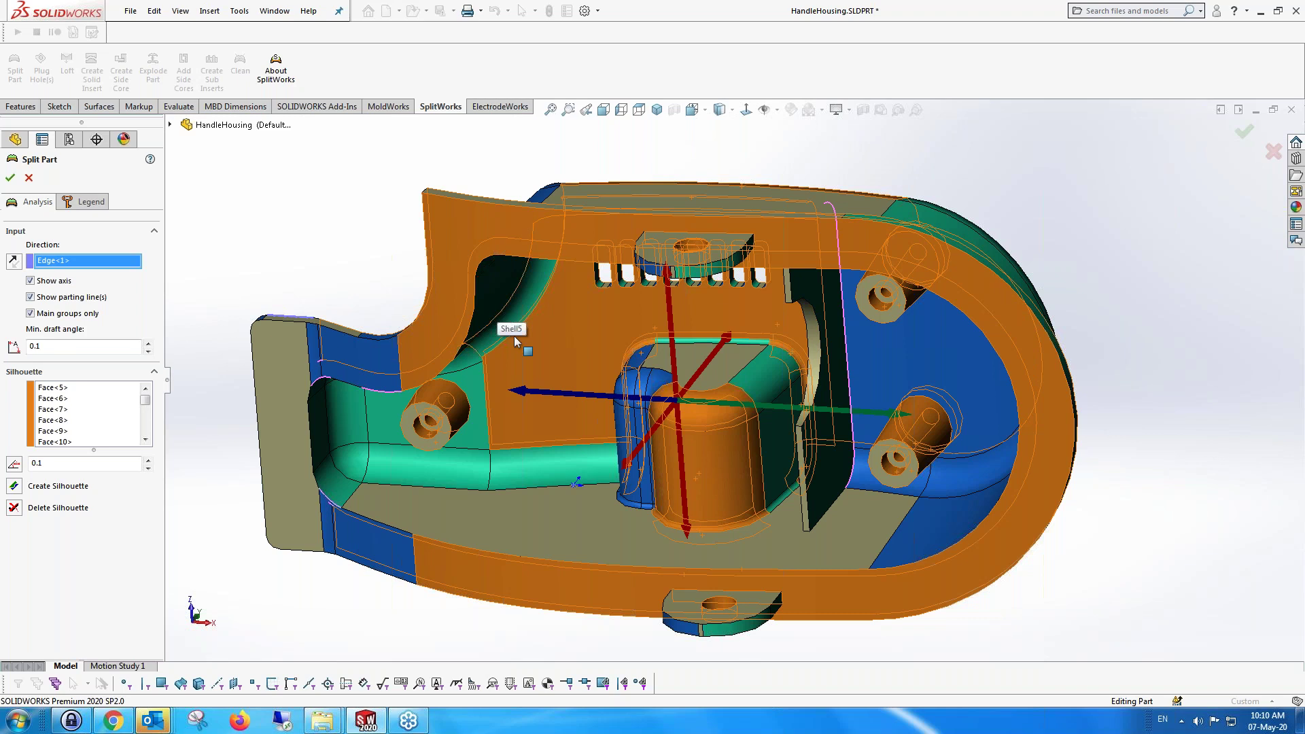
pyautogui.press('z')
pyautogui.moveTo(492, 305); pyautogui.dragTo(542, 459, button='middle')
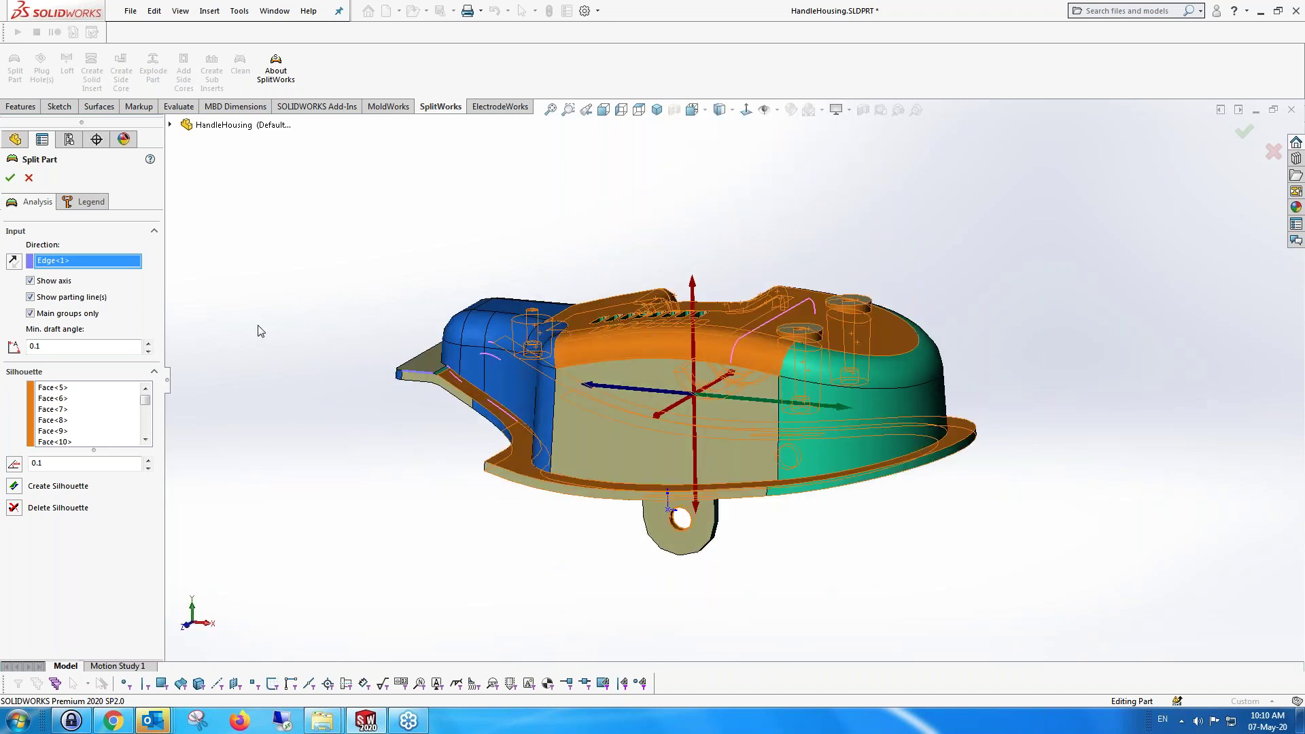
# Set the split direction to Plane2 and apply the part split
pyautogui.click(170, 125)
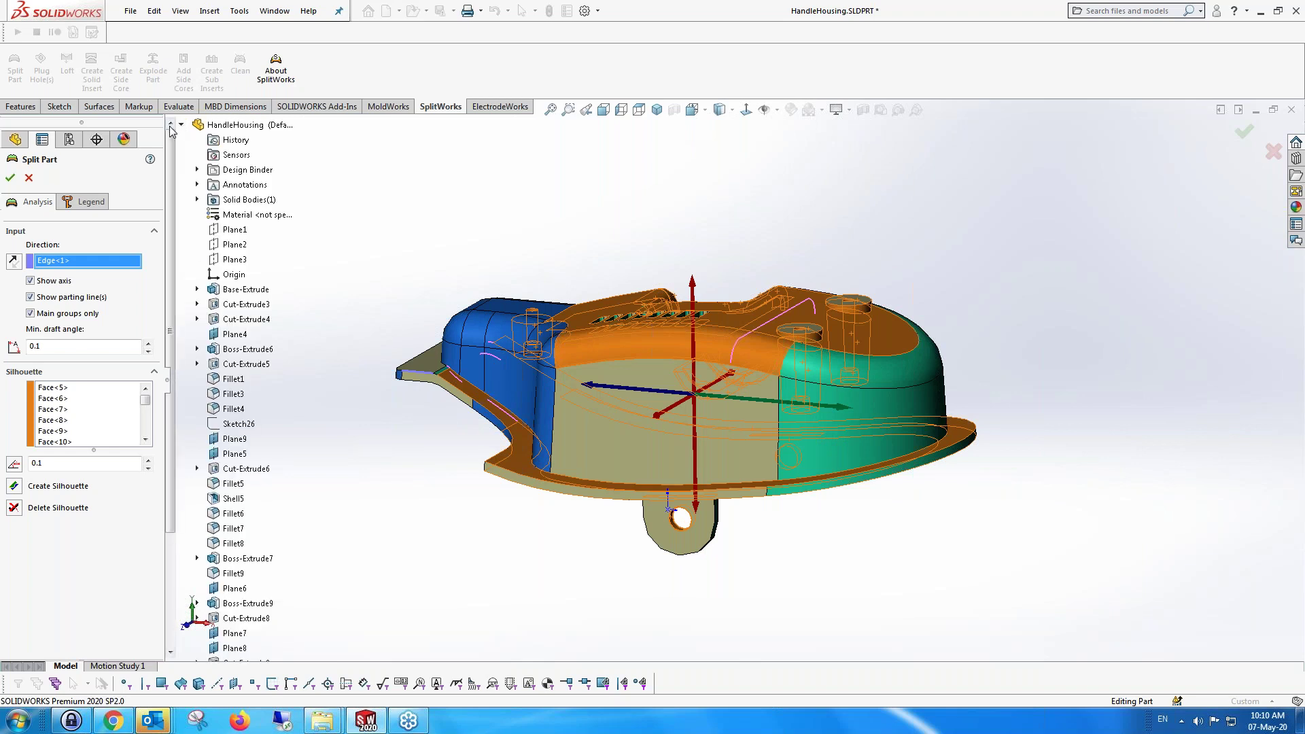
pyautogui.click(236, 246)
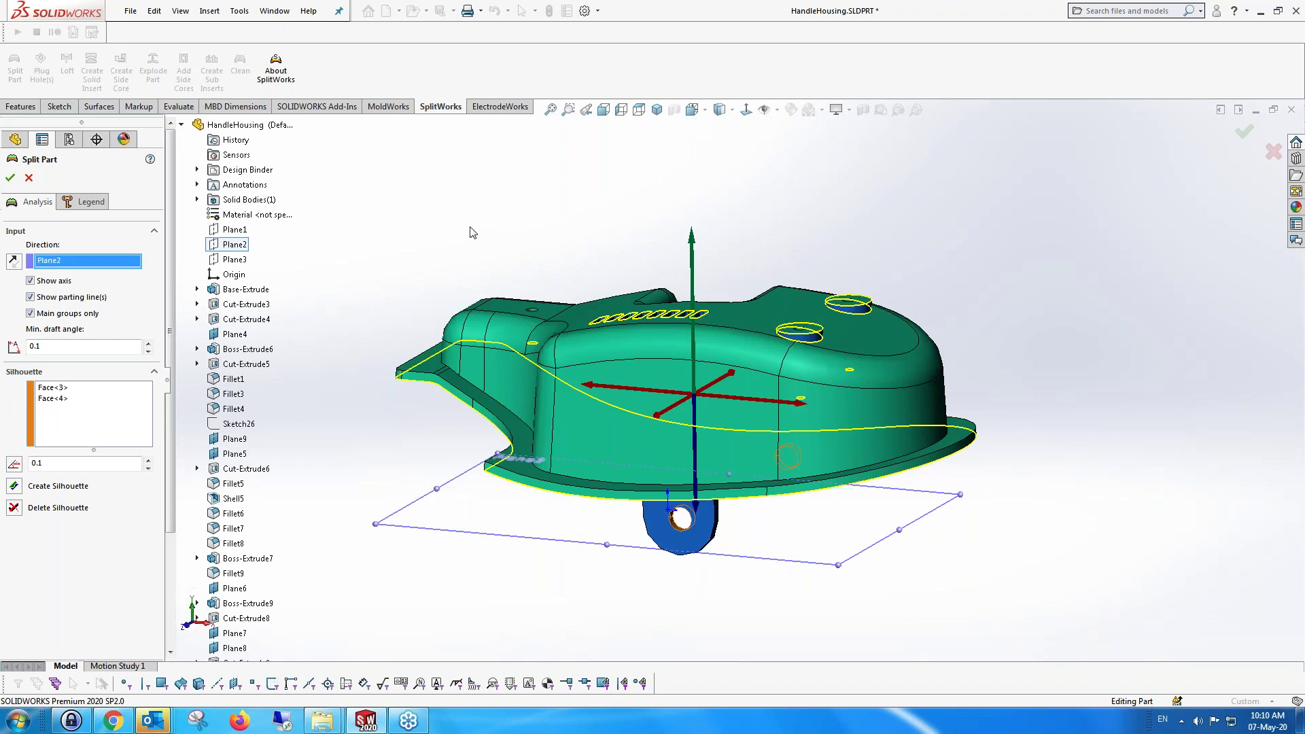
pyautogui.click(11, 178)
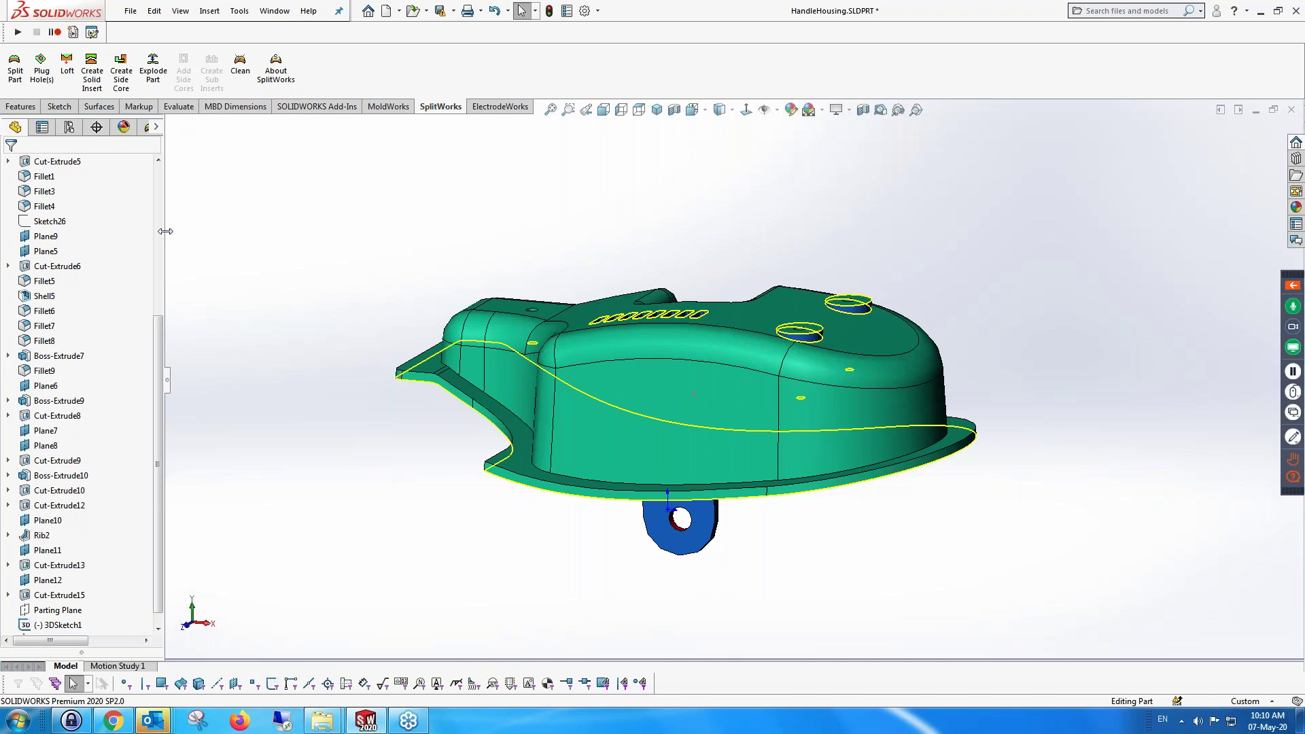
# Show the SplitWorks tree in a wider pane and examine the faces listed under the Both Directions and Cavity groups
pyautogui.moveTo(167, 232); pyautogui.dragTo(194, 233)
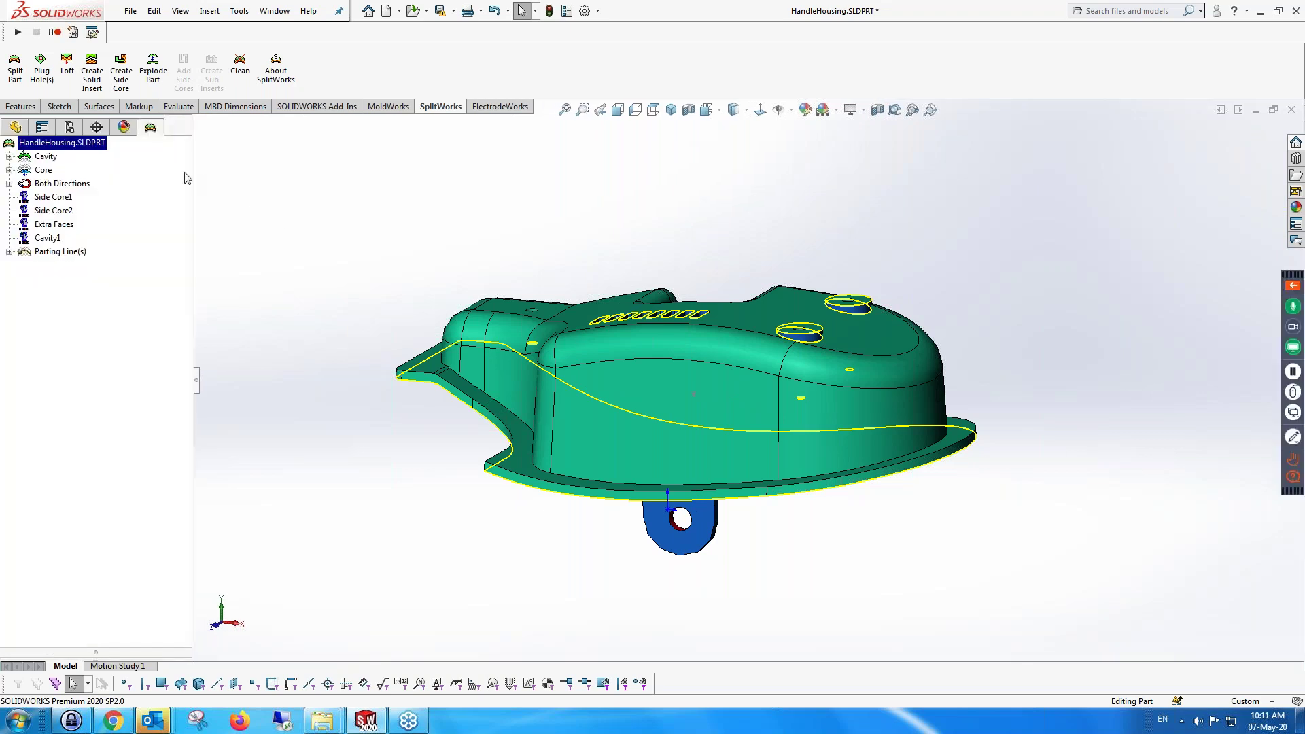
pyautogui.click(9, 157)
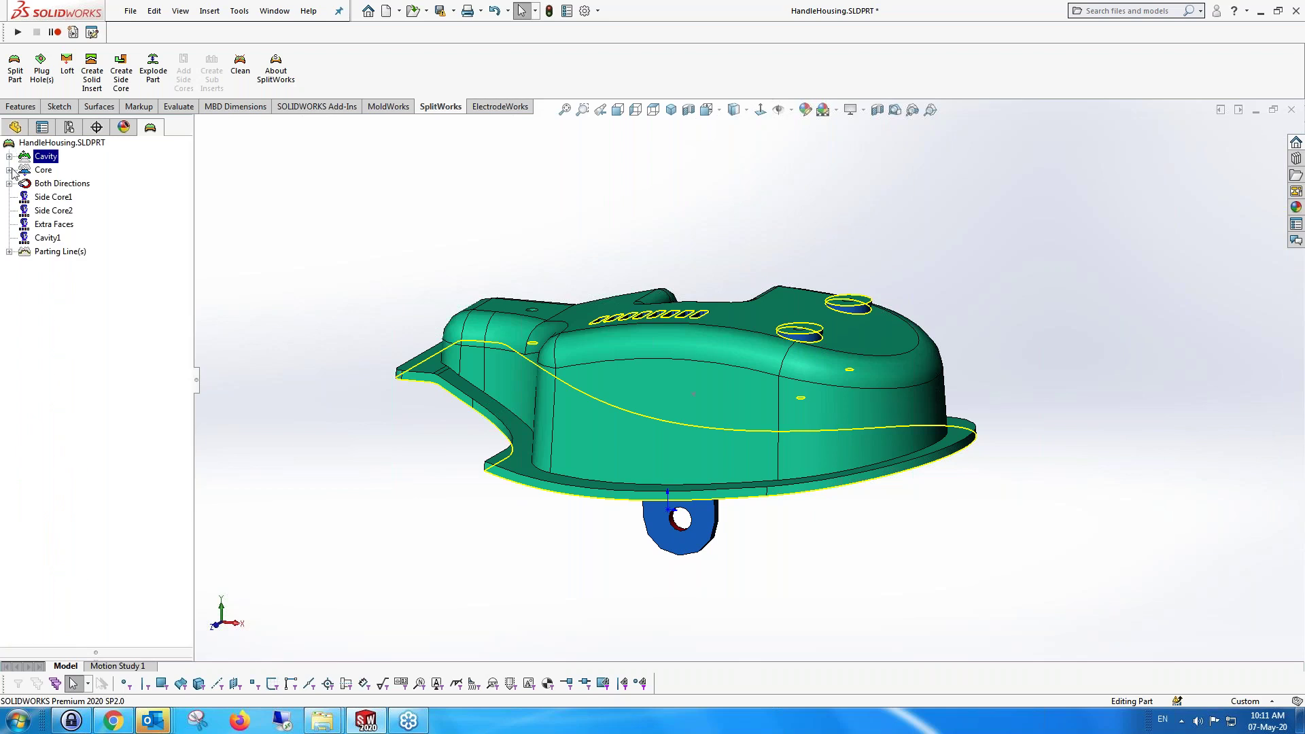
pyautogui.click(9, 170)
pyautogui.click(10, 184)
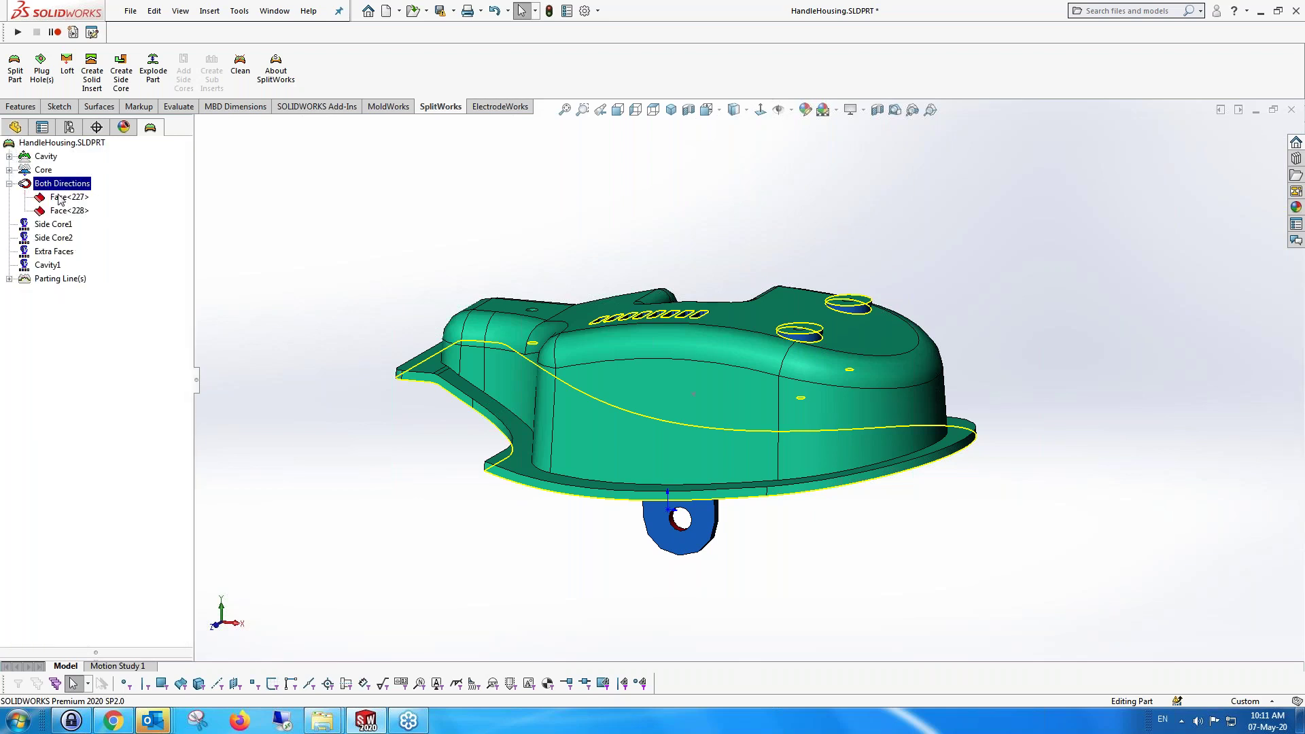
pyautogui.click(10, 184)
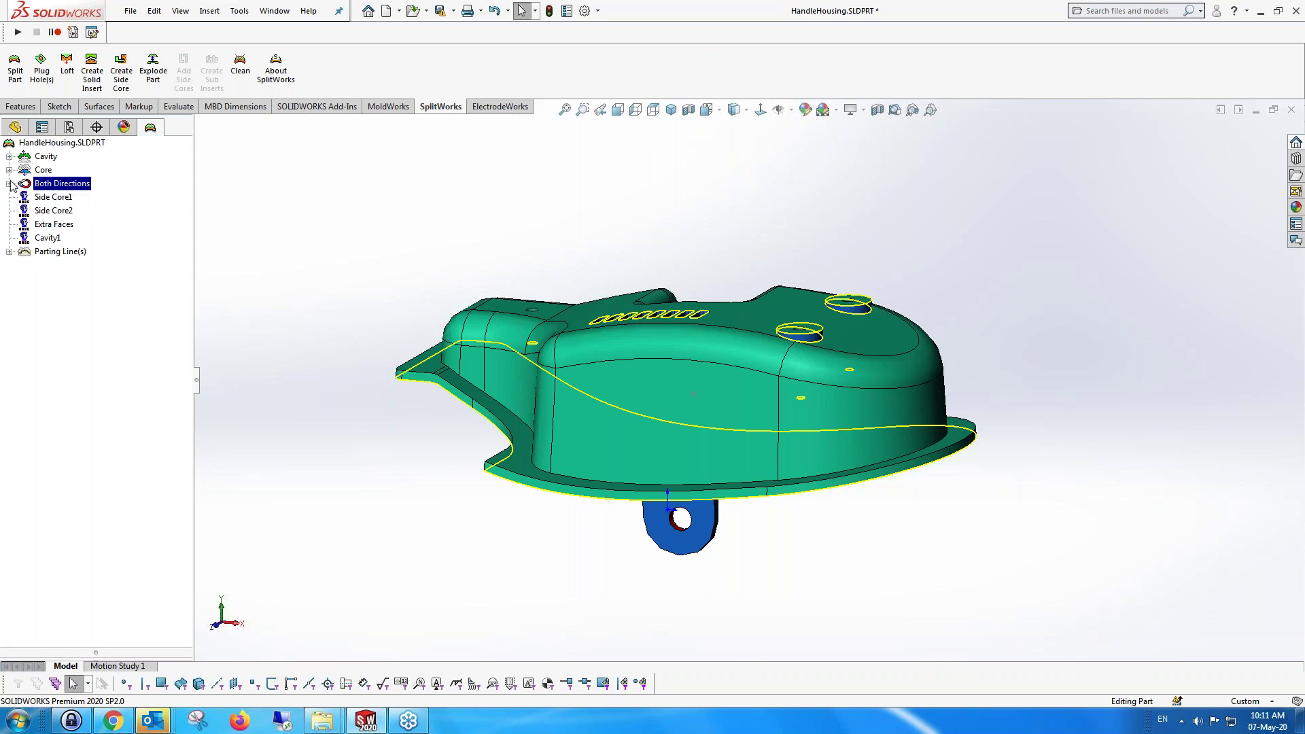
pyautogui.click(9, 184)
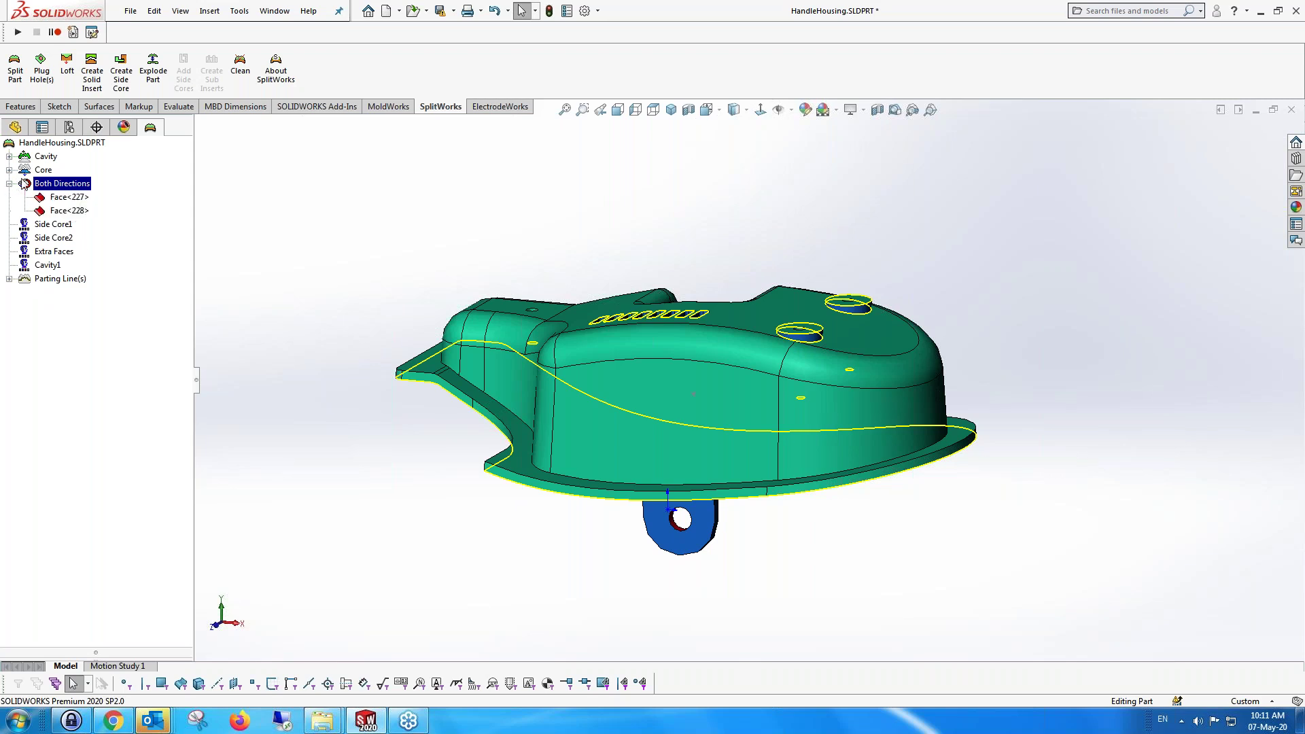
pyautogui.click(9, 156)
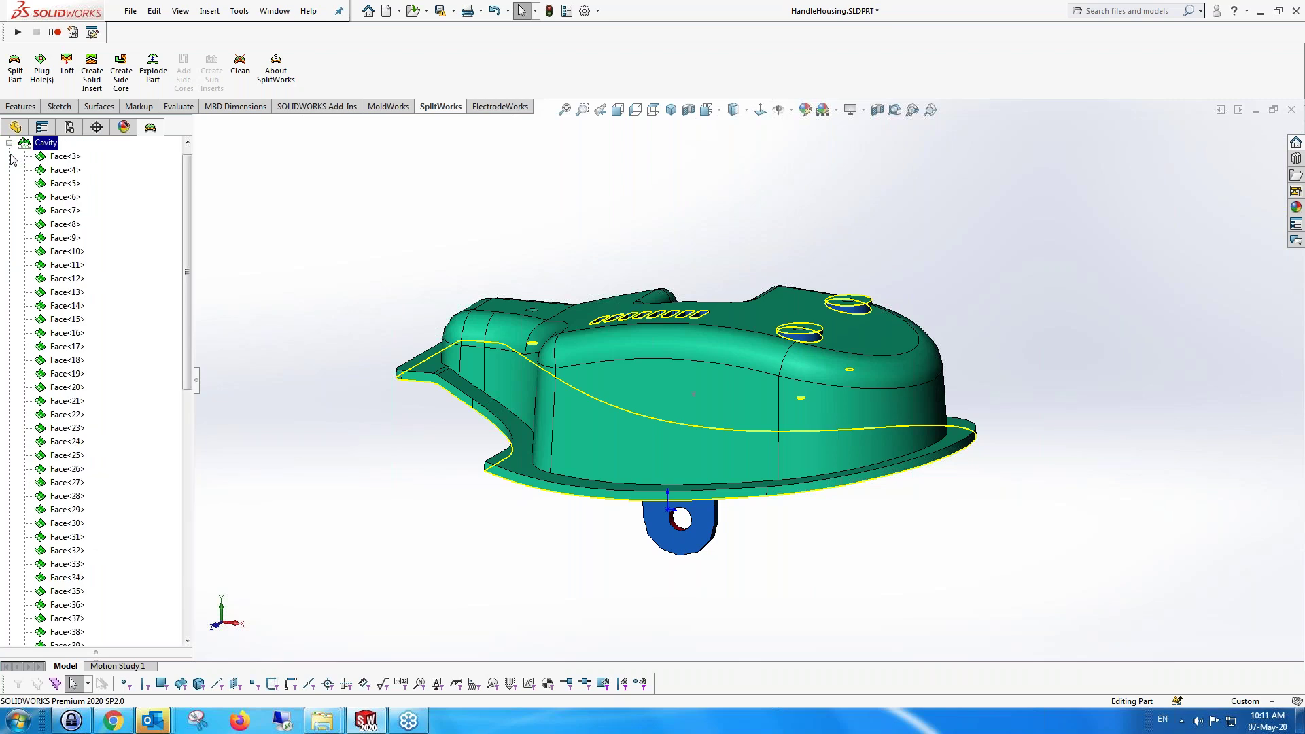
# Move the hole face of the rear lug from the Both Directions group to Side Core1
pyautogui.click(9, 143)
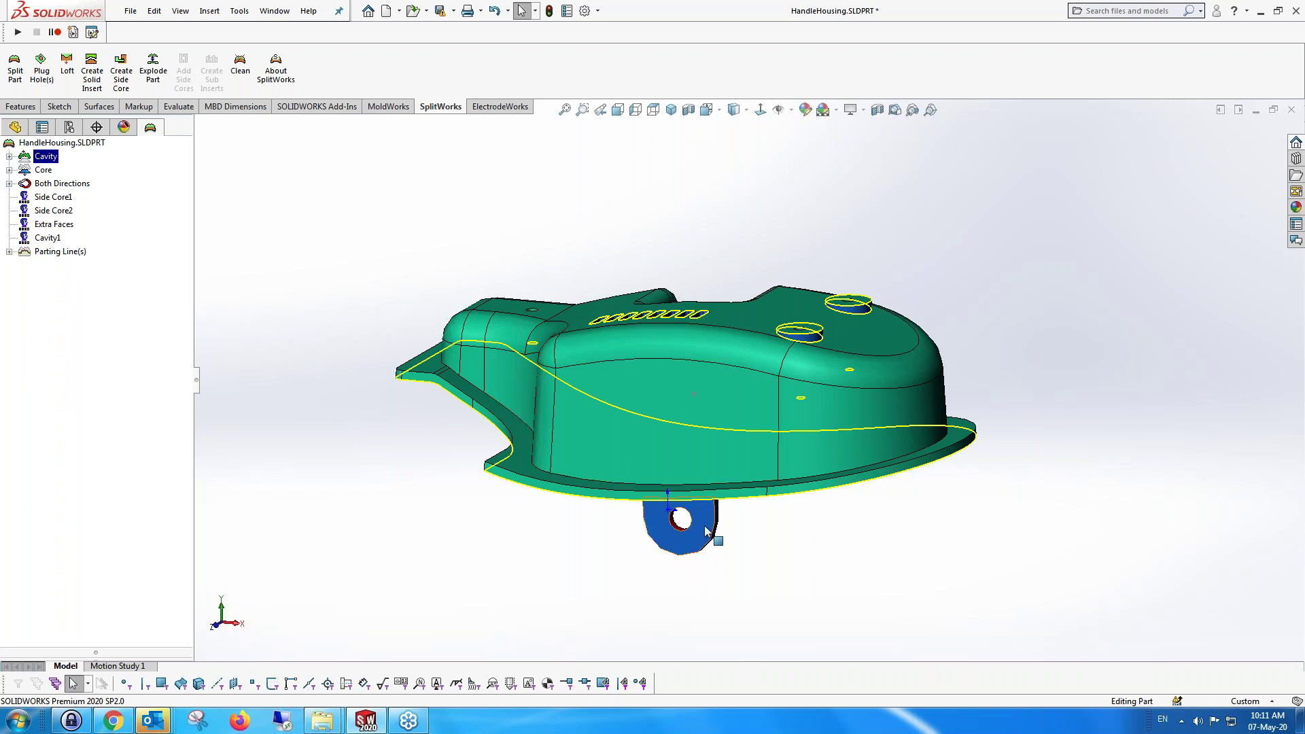
pyautogui.moveTo(700, 505); pyautogui.dragTo(687, 533, button='middle')
pyautogui.scroll(-3, 686, 534)
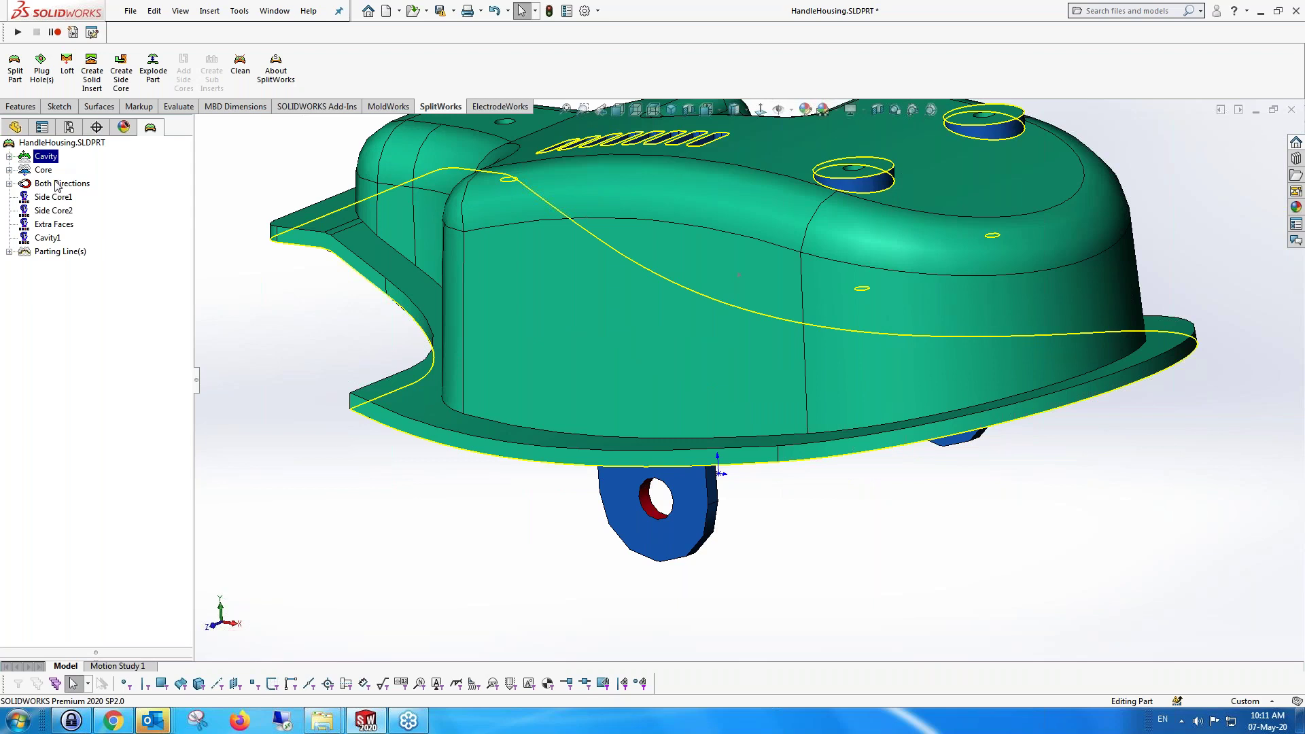
pyautogui.click(10, 183)
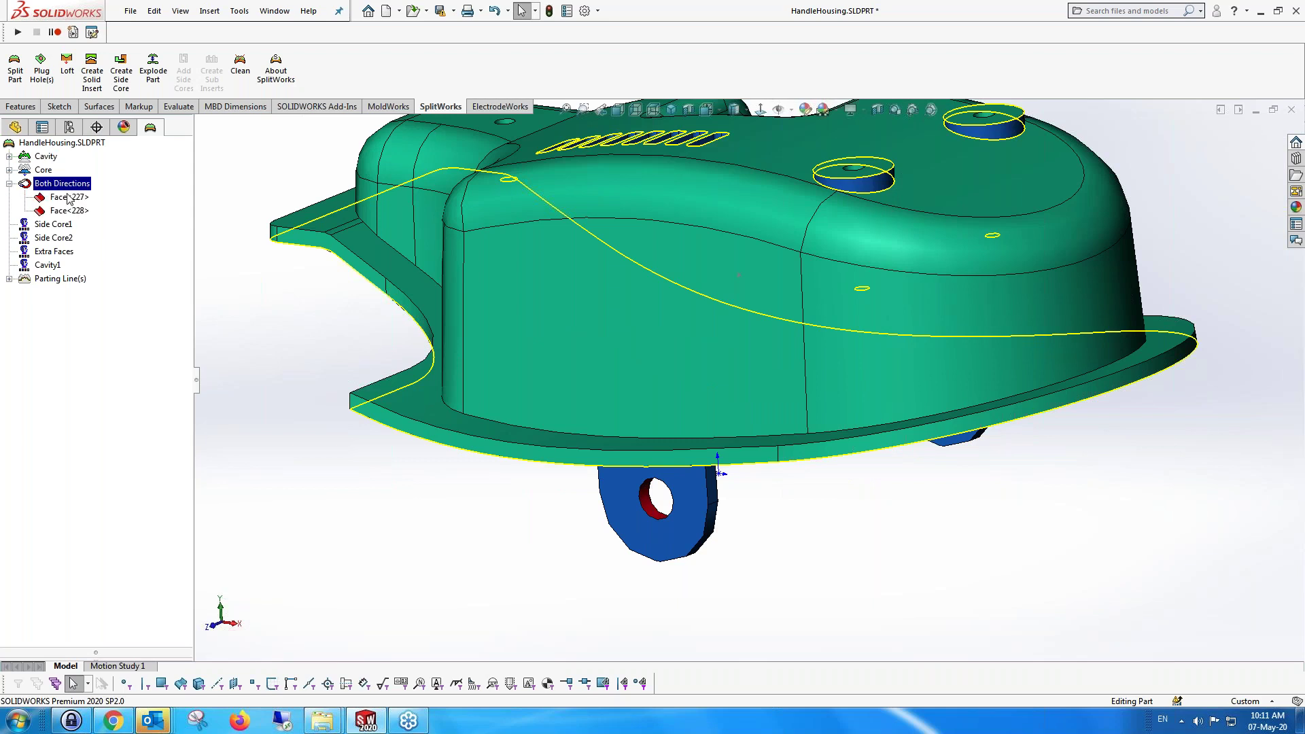
pyautogui.rightClick(68, 196)
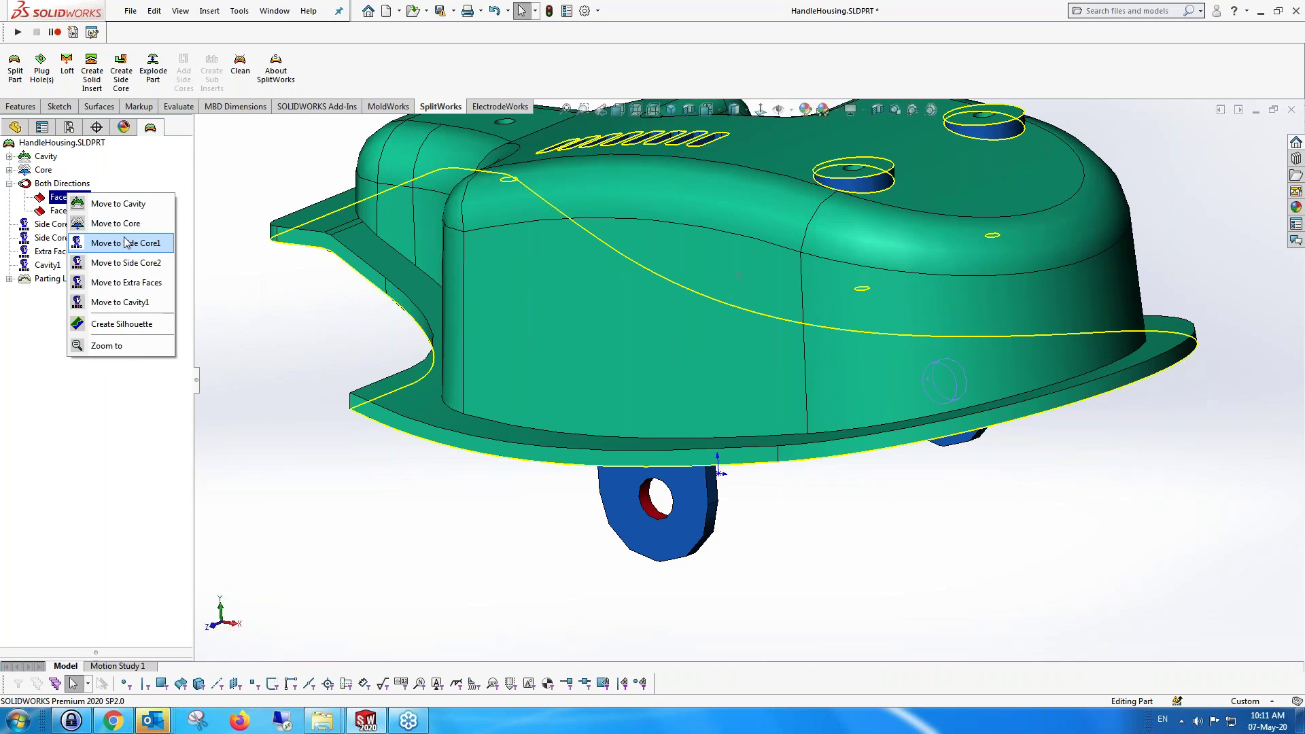
pyautogui.click(124, 243)
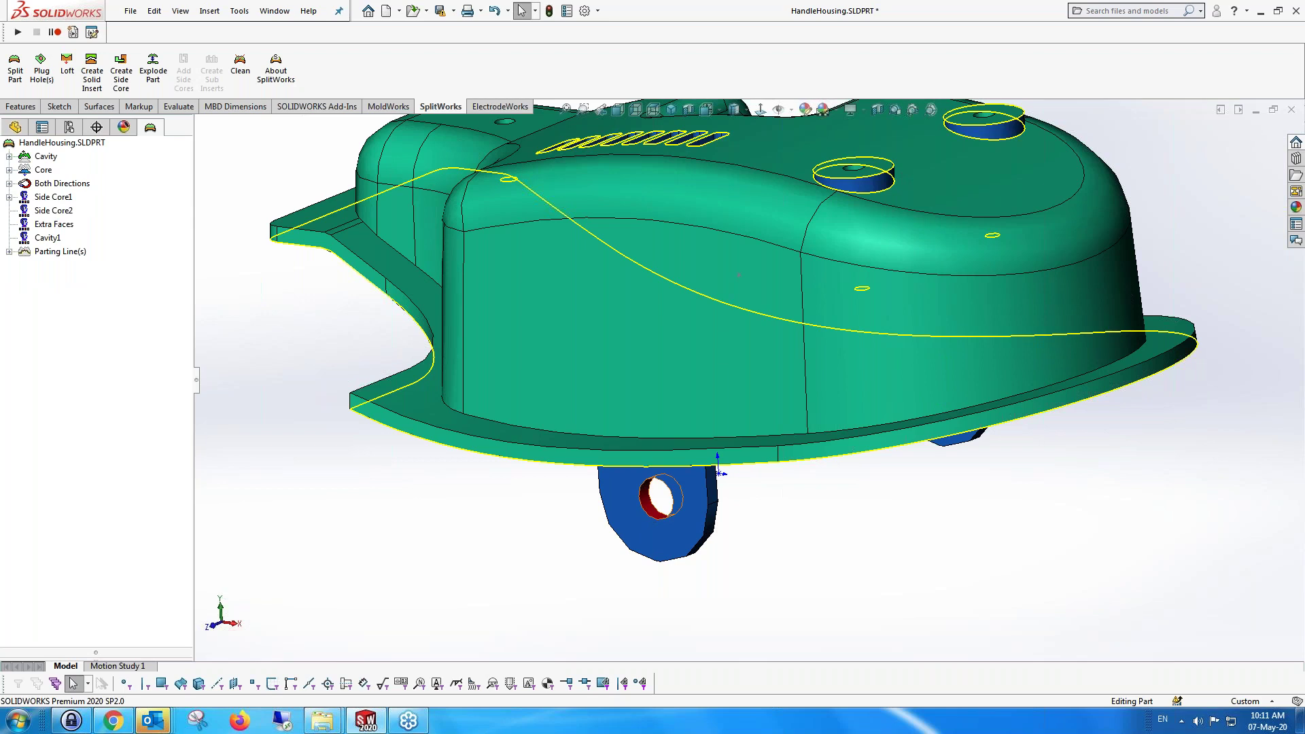
# Move the hole face of the front lug from the Both Directions group to Side Core2
pyautogui.click(649, 500)
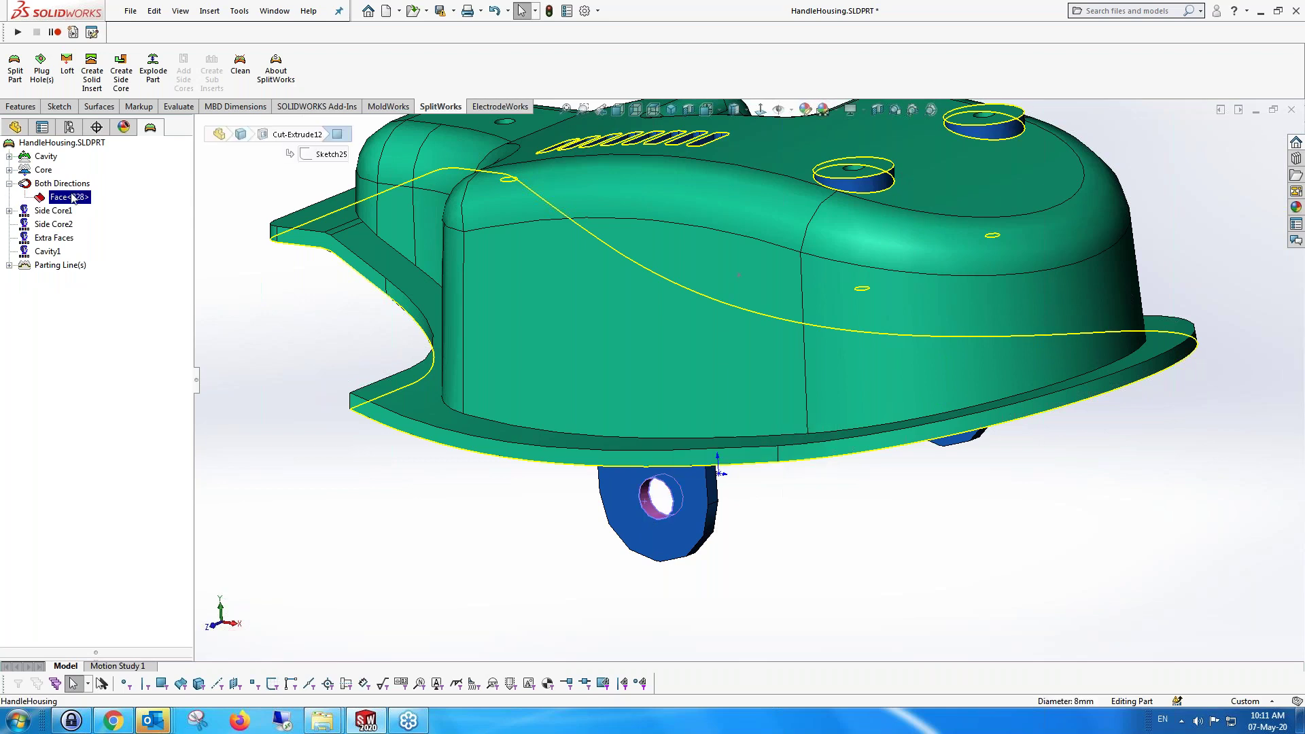
pyautogui.rightClick(71, 196)
pyautogui.click(120, 263)
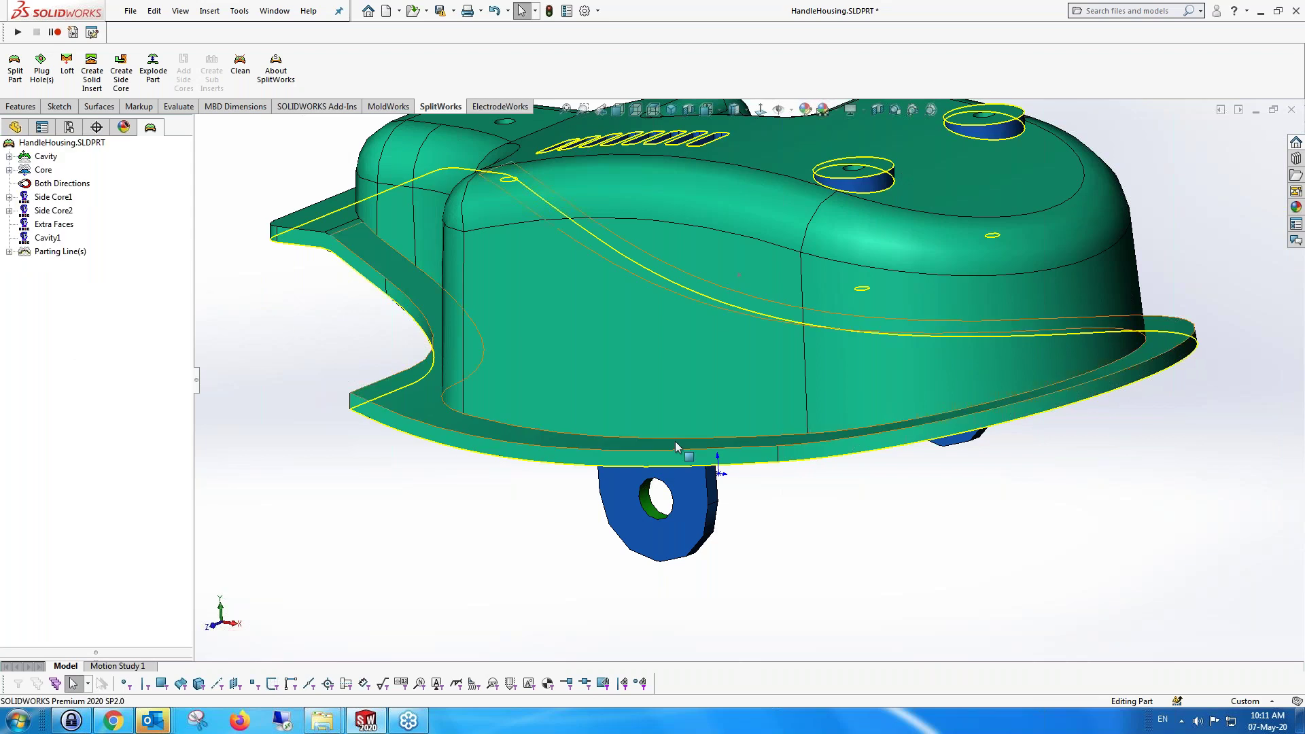
# Edit Boss-Extrude10, the two round bosses on top of the housing, so that its draft goes outward
pyautogui.scroll(4, 862, 331)
pyautogui.scroll(-3, 861, 330)
pyautogui.scroll(1, 837, 330)
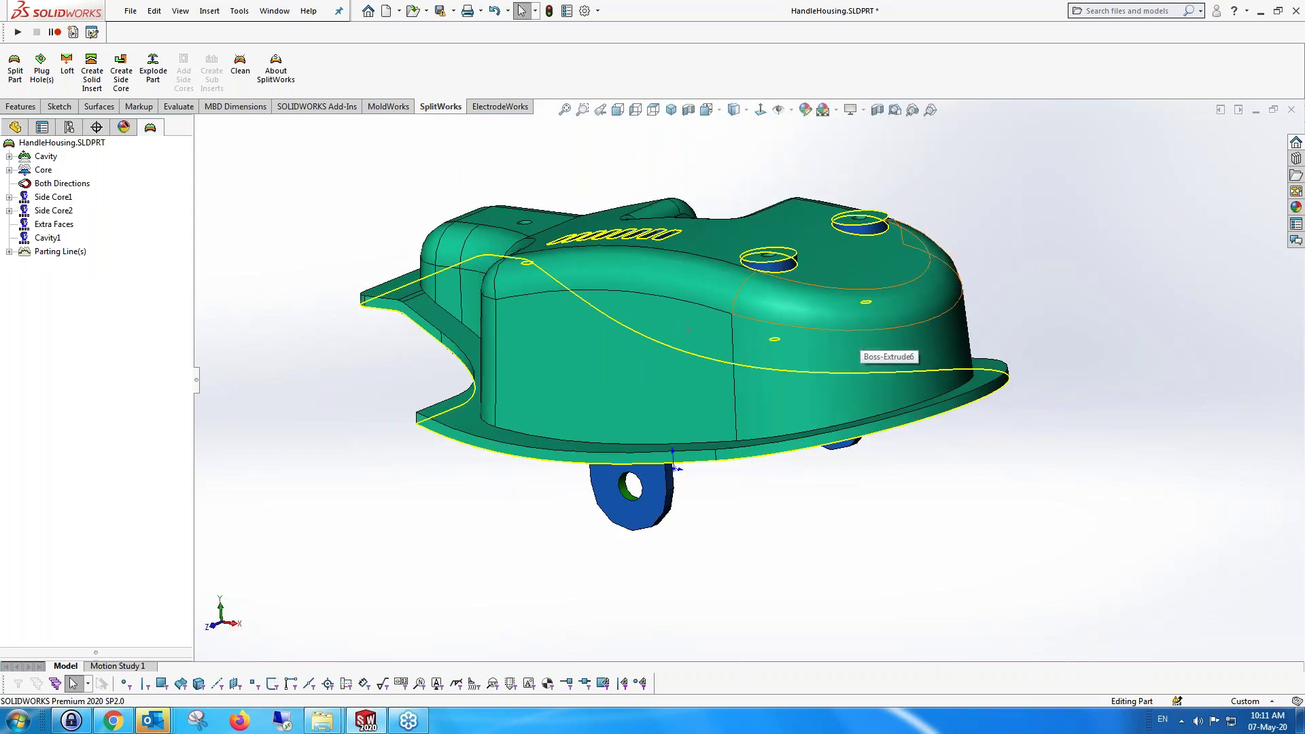
pyautogui.scroll(2, 747, 330)
pyautogui.scroll(-3, 727, 345)
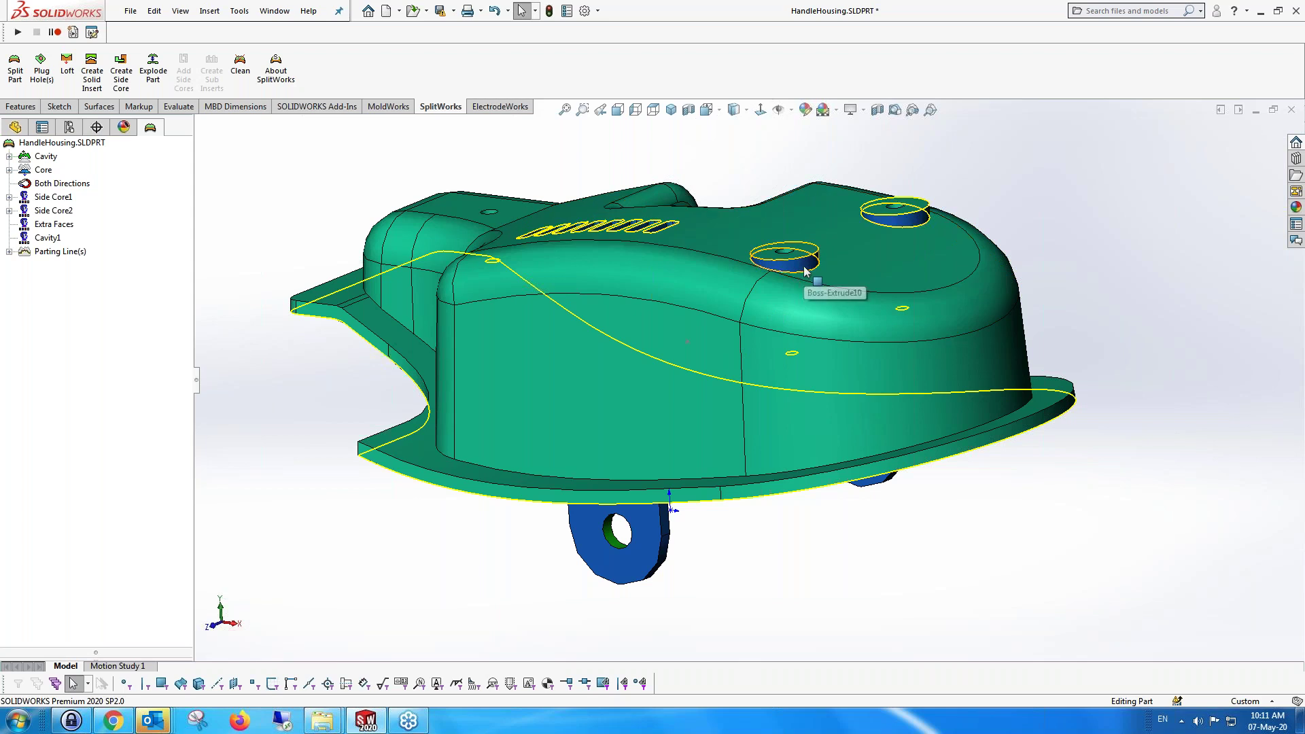
pyautogui.click(16, 128)
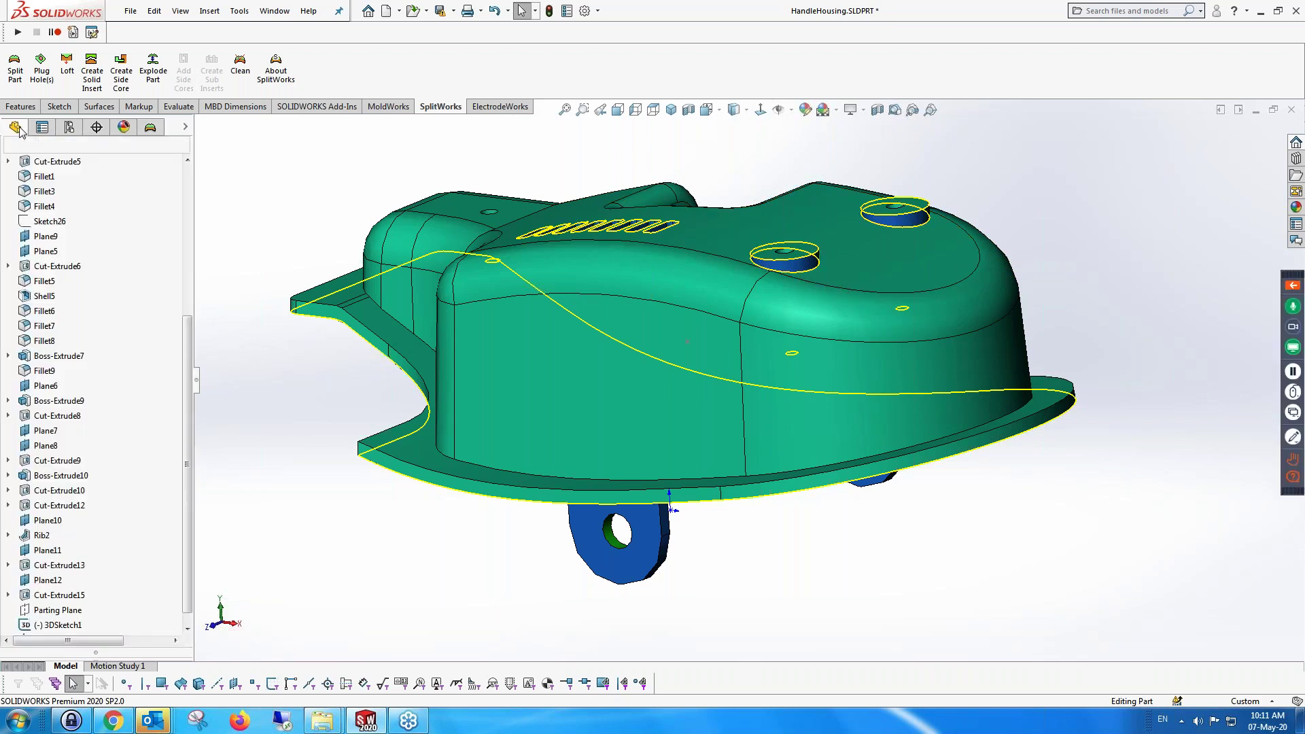
pyautogui.click(784, 271)
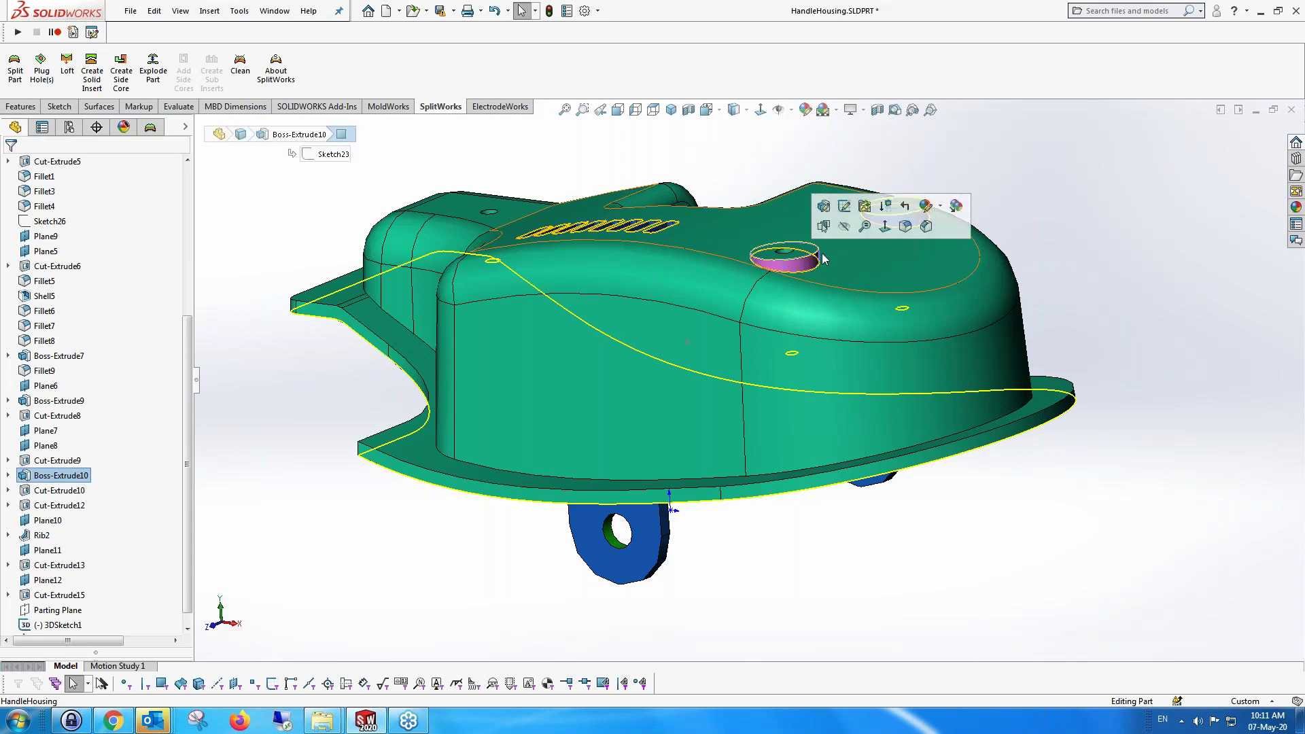
pyautogui.scroll(-2, 810, 277)
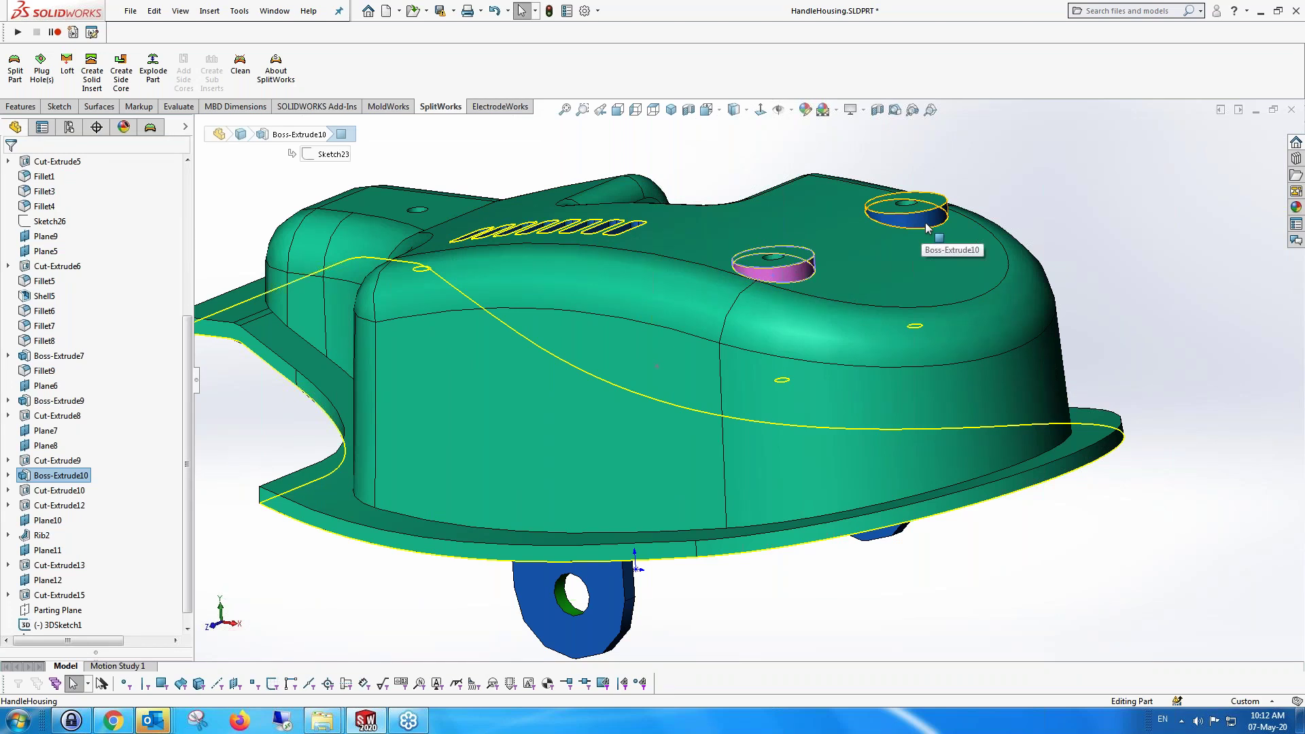
pyautogui.rightClick(60, 475)
pyautogui.click(95, 391)
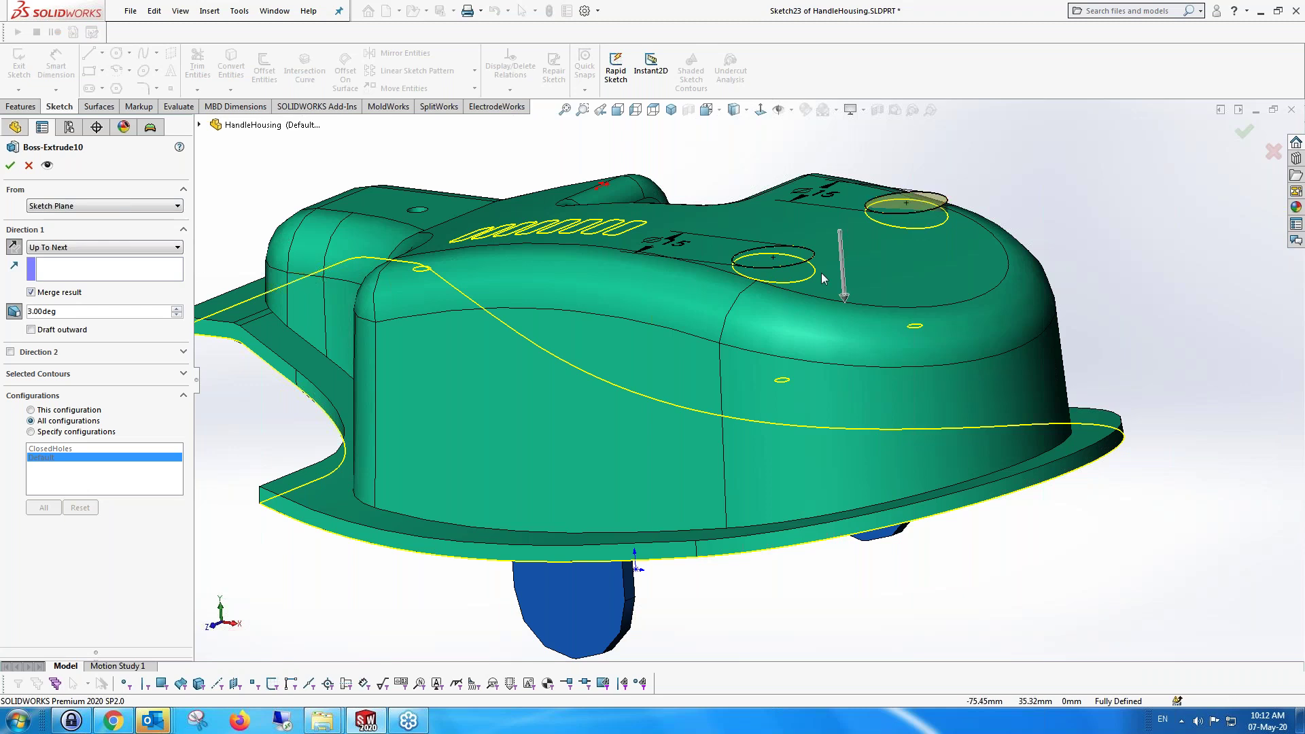
pyautogui.click(30, 330)
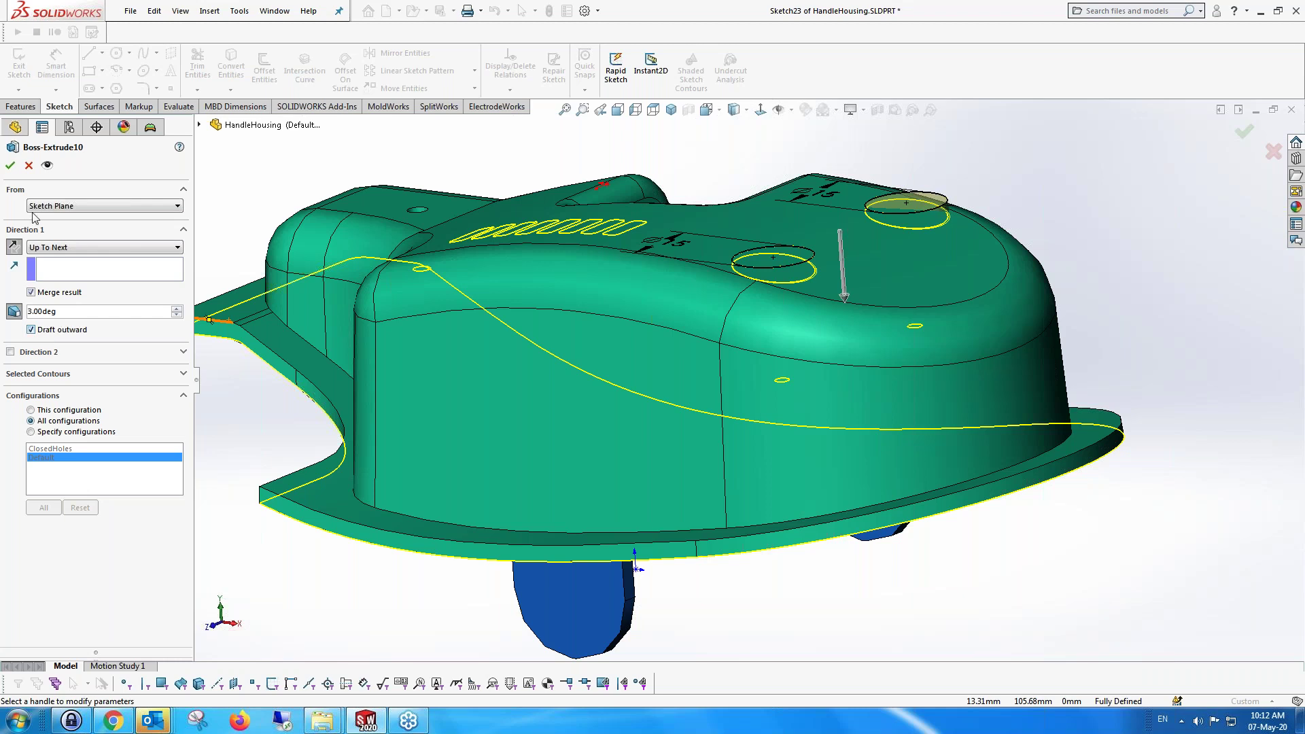
pyautogui.click(10, 166)
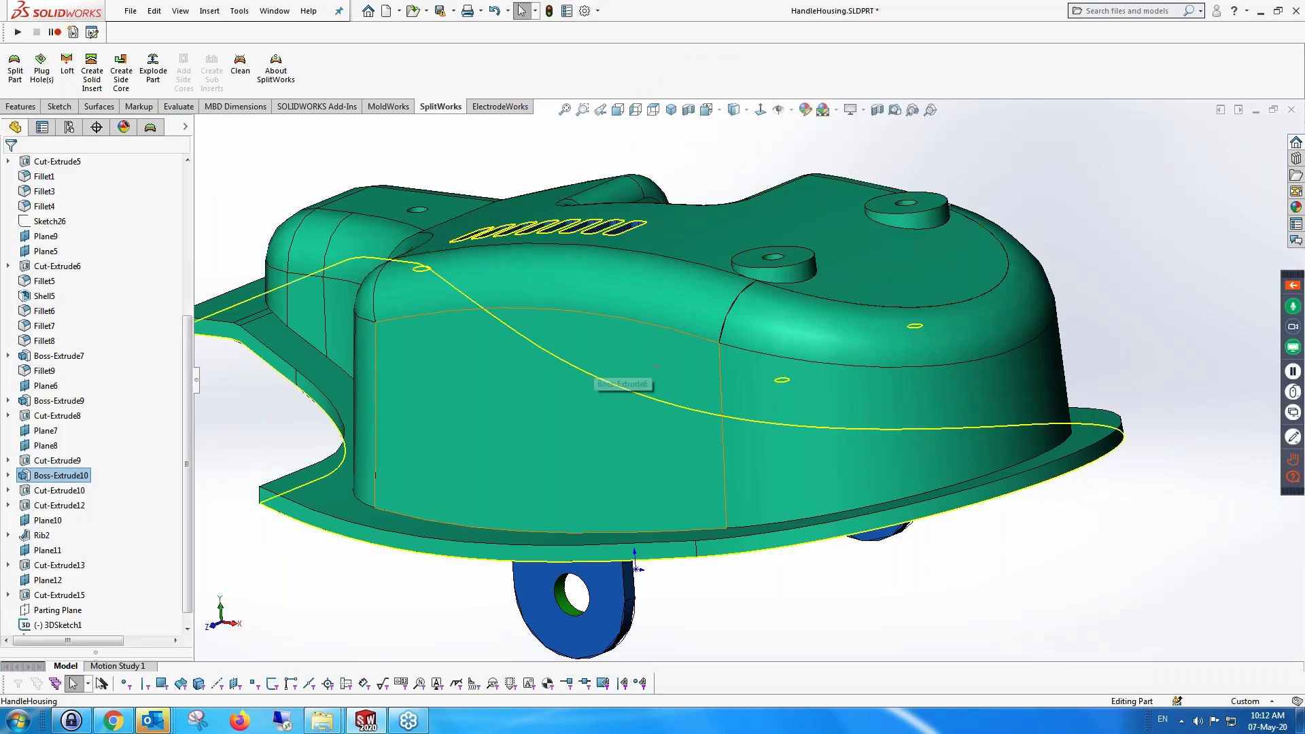
# Move the front outer side face of the housing's flange from the Cavity group to Core
pyautogui.moveTo(593, 370)
pyautogui.mouseDown(button='middle')
pyautogui.moveTo(599, 323)
pyautogui.moveTo(593, 368)
pyautogui.mouseUp(button='middle')
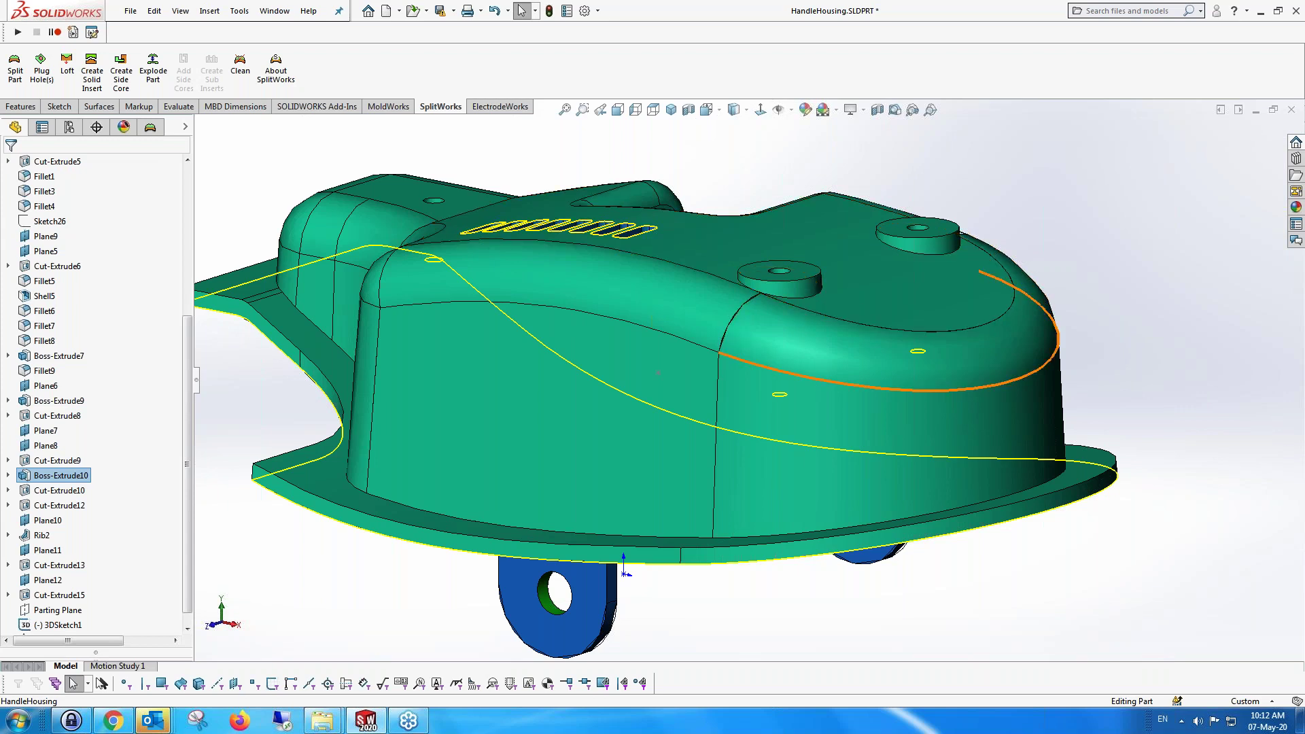
pyautogui.scroll(2, 741, 354)
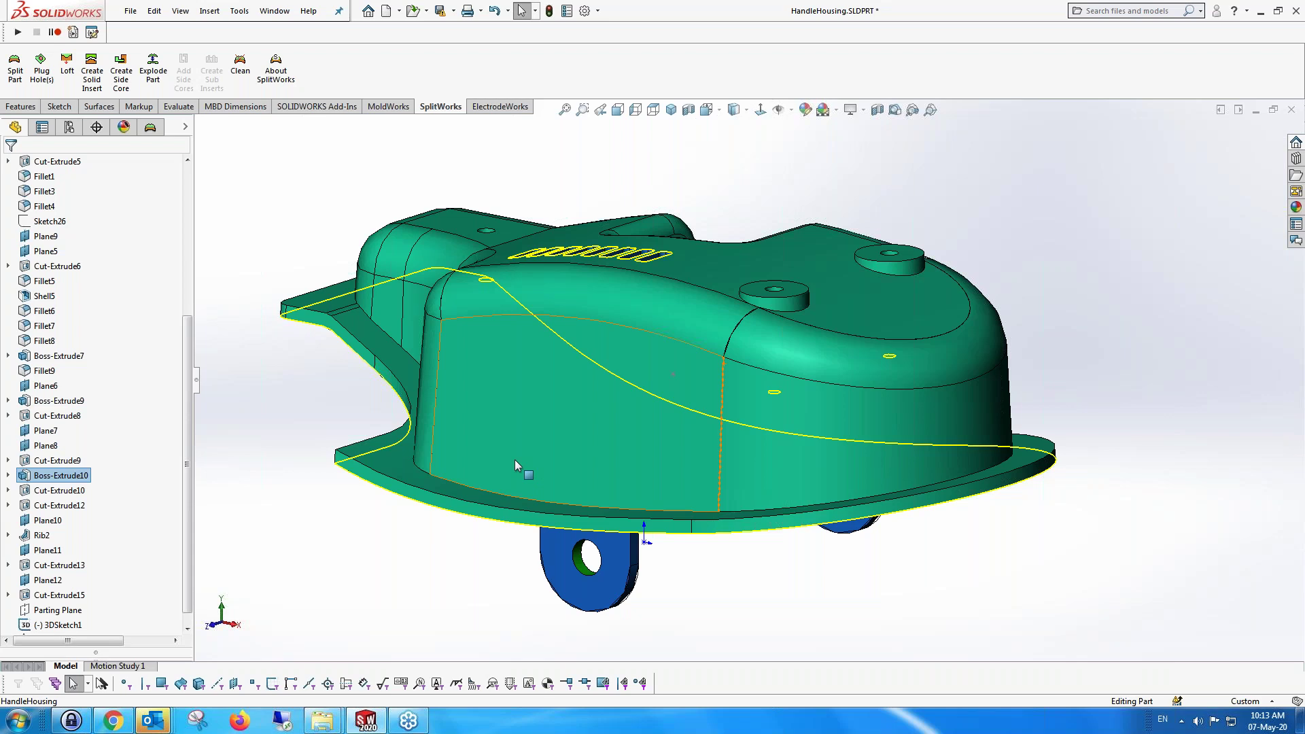
pyautogui.click(454, 507)
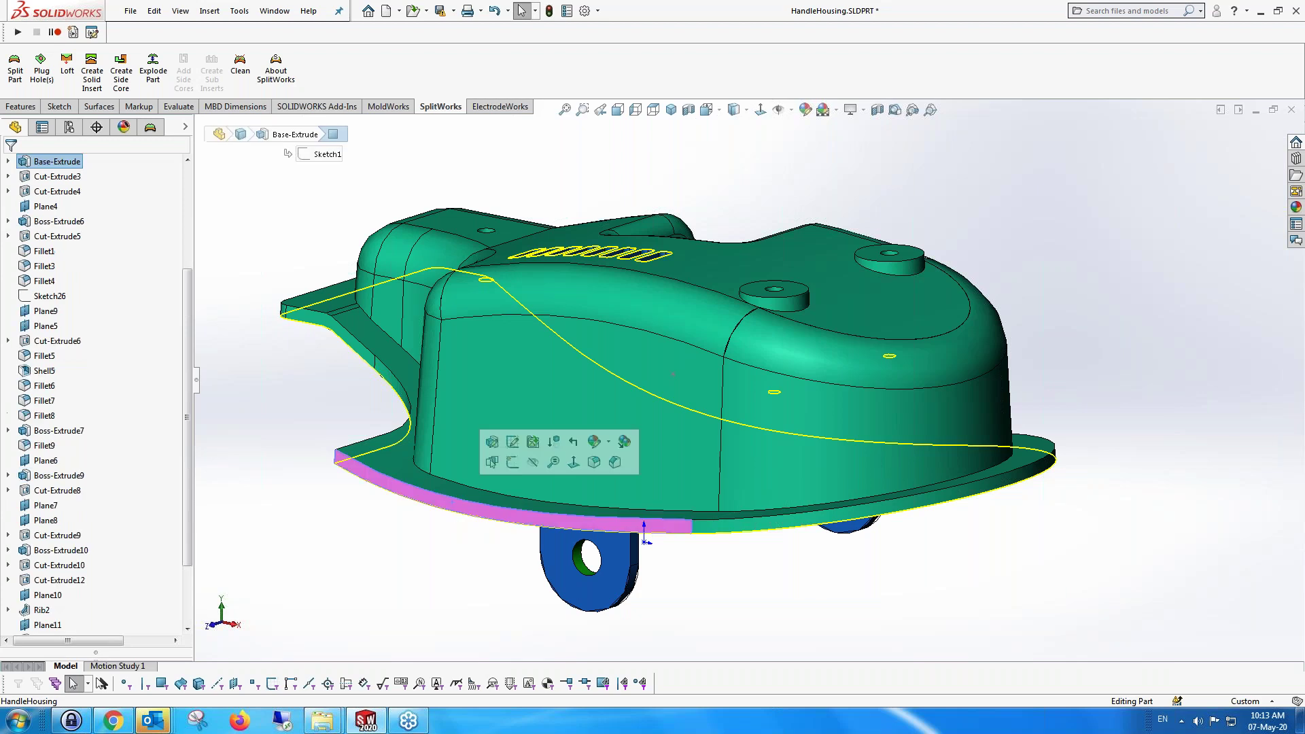
pyautogui.click(149, 128)
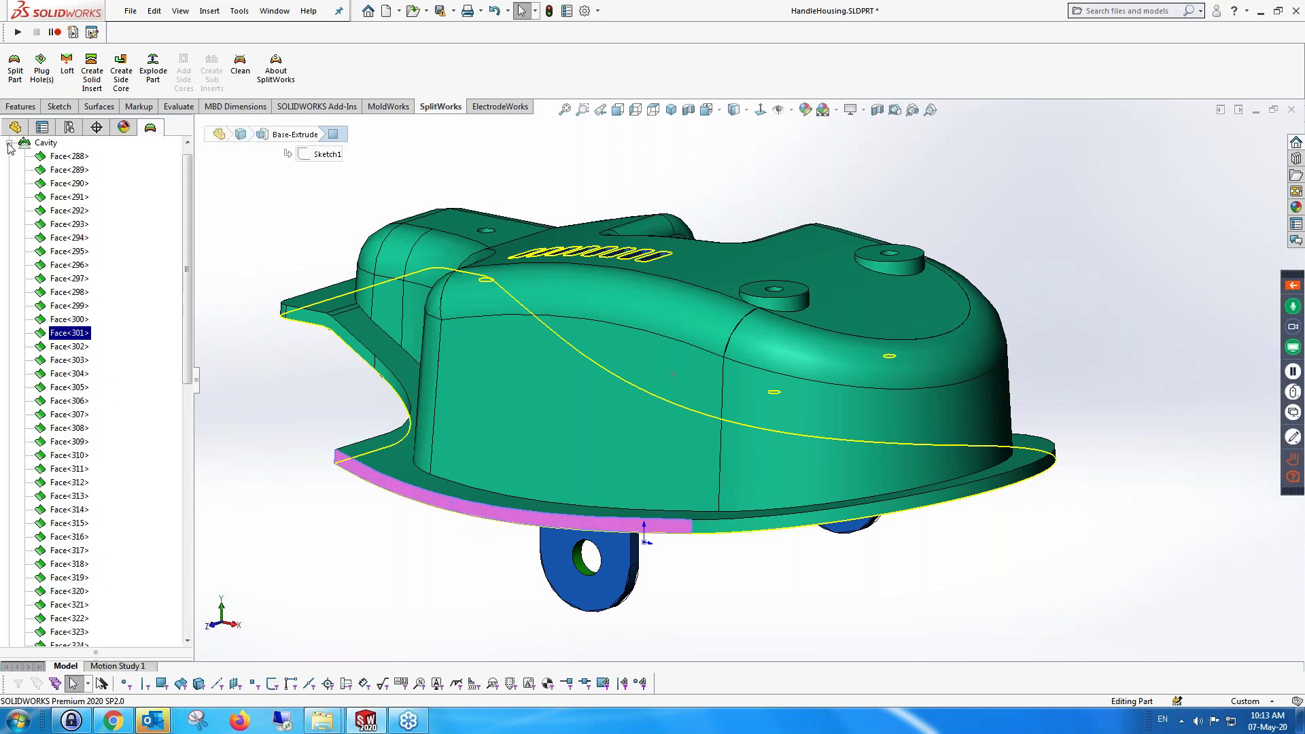
pyautogui.click(9, 144)
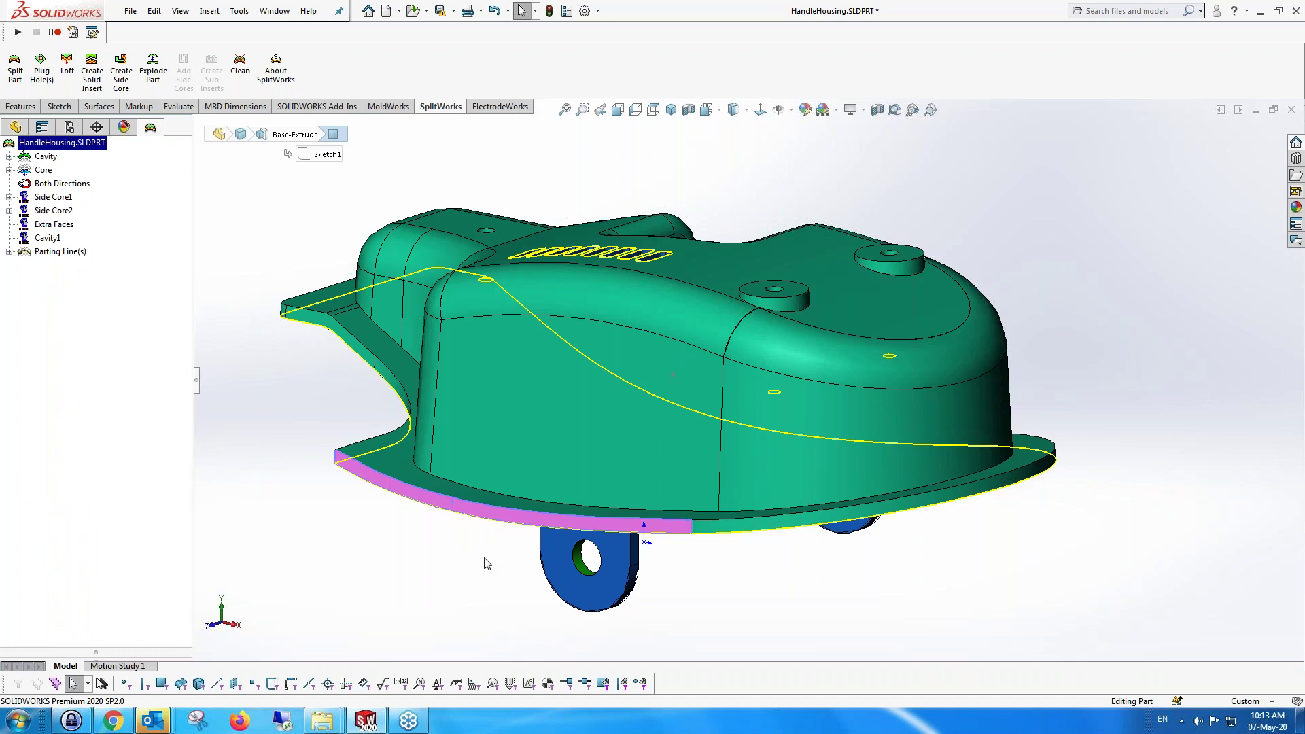
pyautogui.rightClick(501, 519)
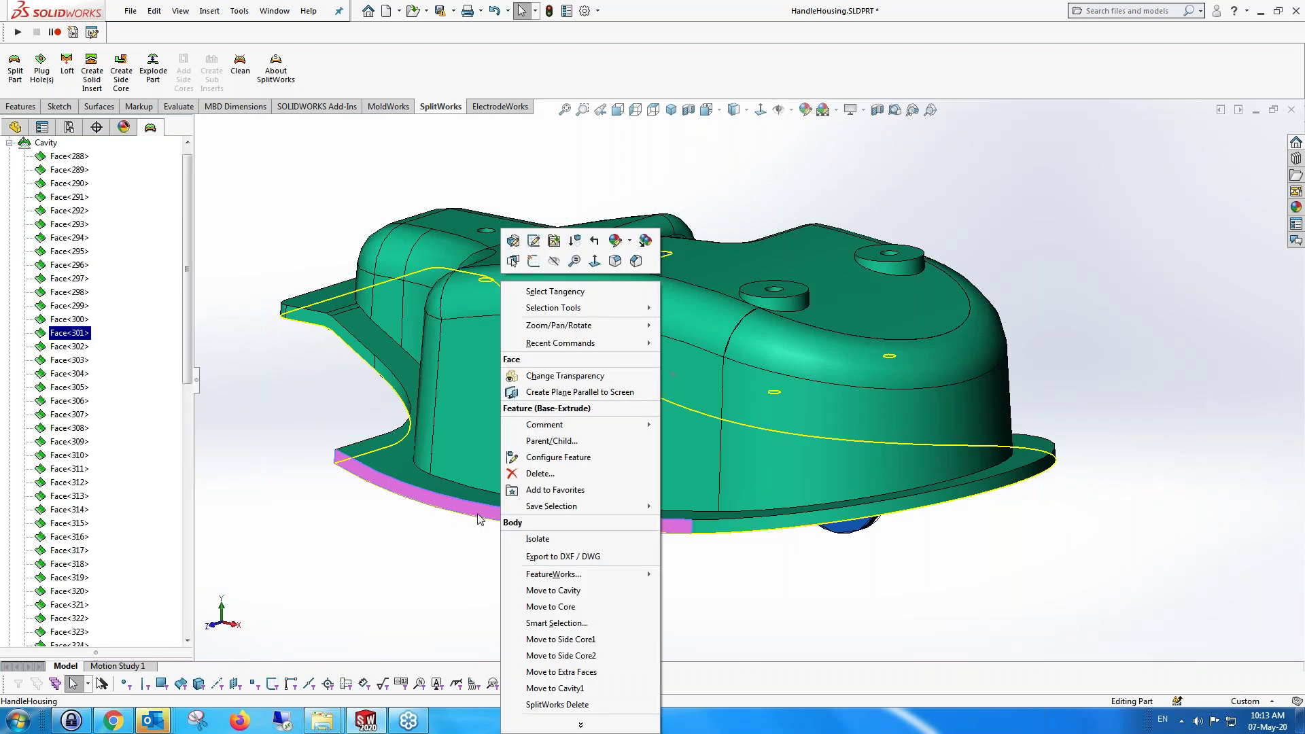
pyautogui.click(574, 607)
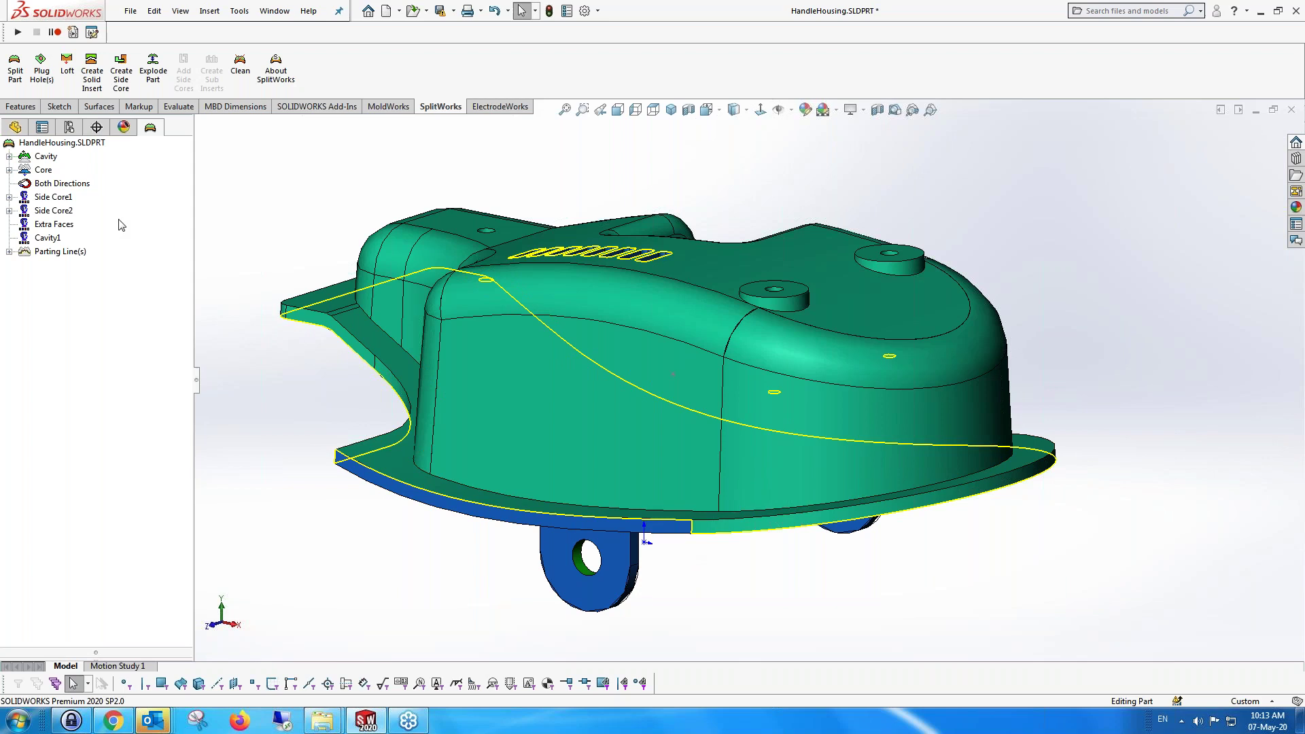
# Check the end of the Core group's face list for the moved flange face and collapse the group
pyautogui.click(9, 170)
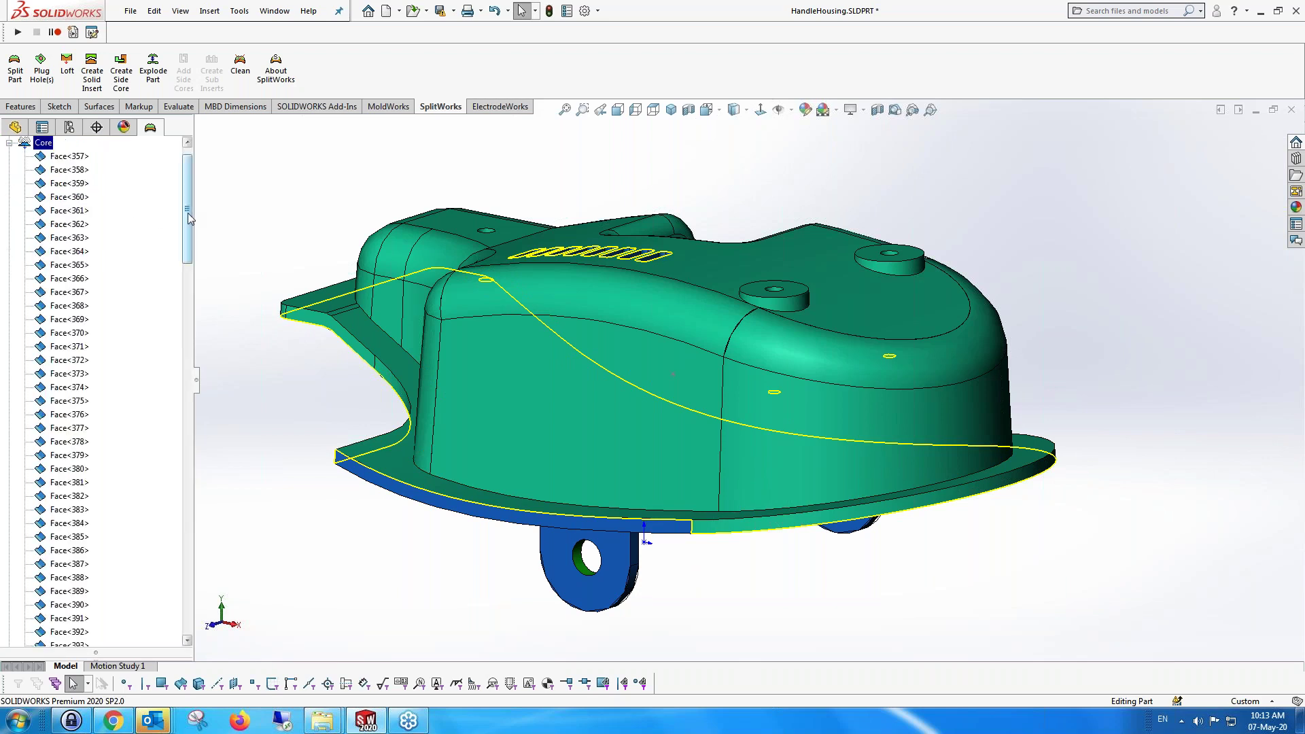
pyautogui.moveTo(190, 217); pyautogui.dragTo(188, 608)
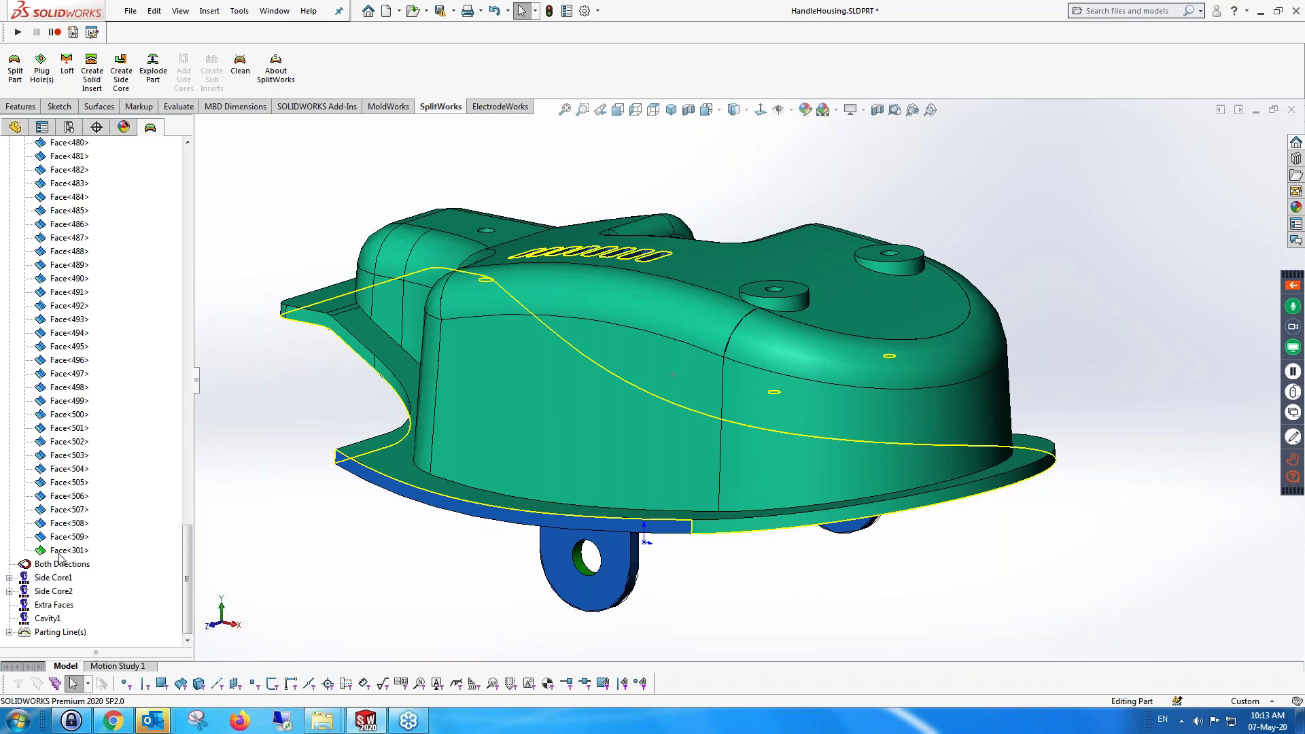
pyautogui.moveTo(187, 567); pyautogui.dragTo(139, 173)
pyautogui.click(9, 171)
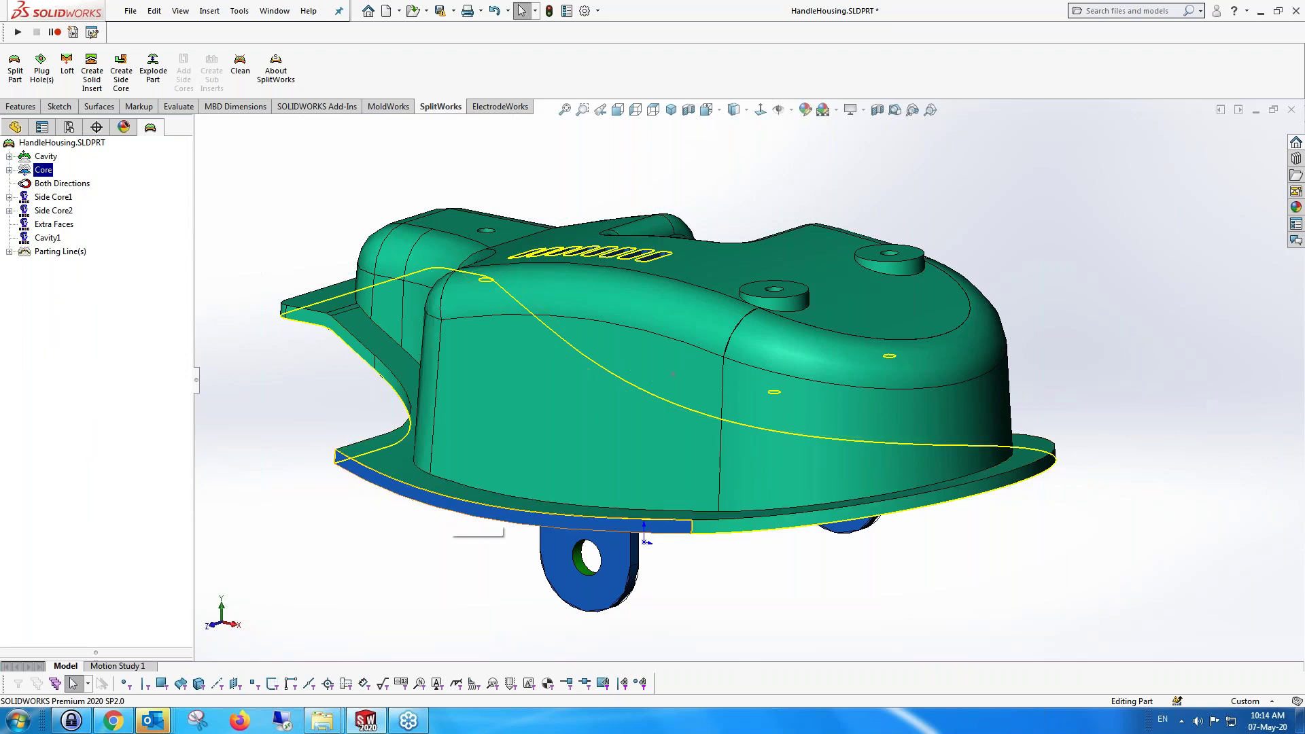
# Move the front outer side face of the flange back to the Cavity group
pyautogui.click(452, 501)
pyautogui.rightClick(450, 501)
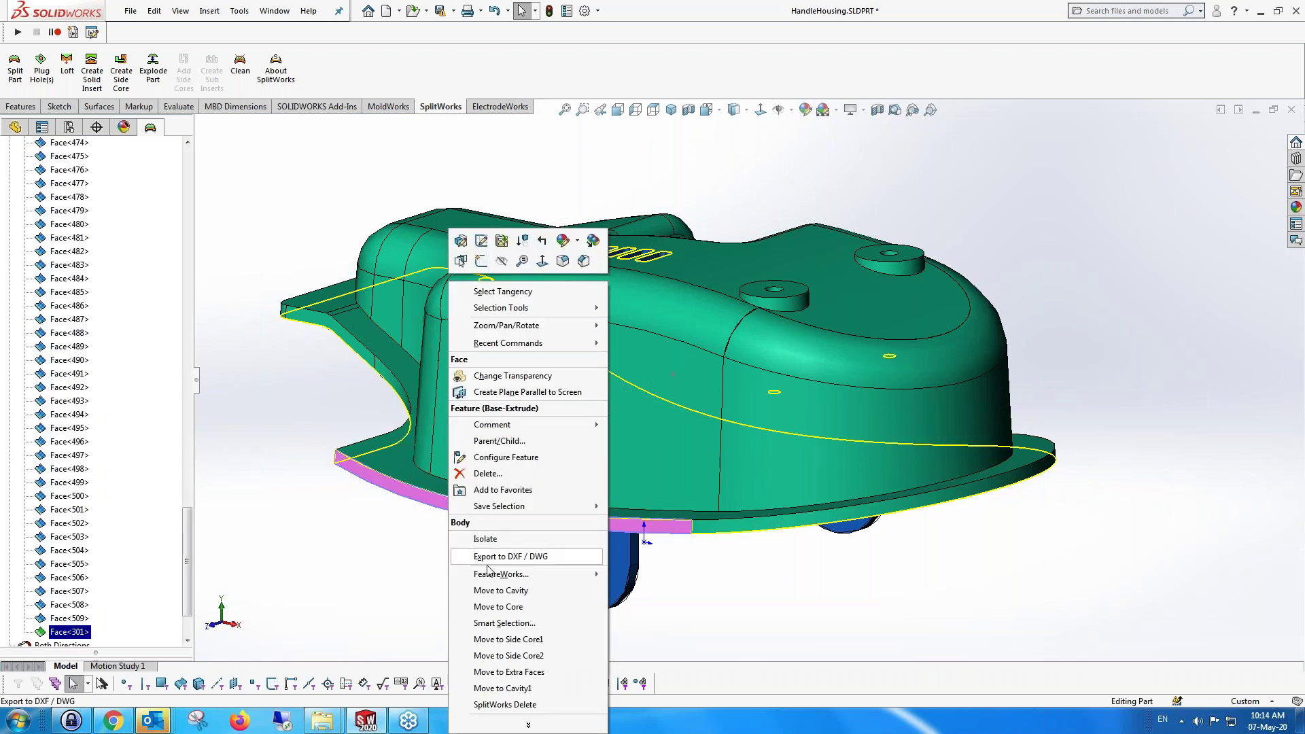
pyautogui.click(418, 548)
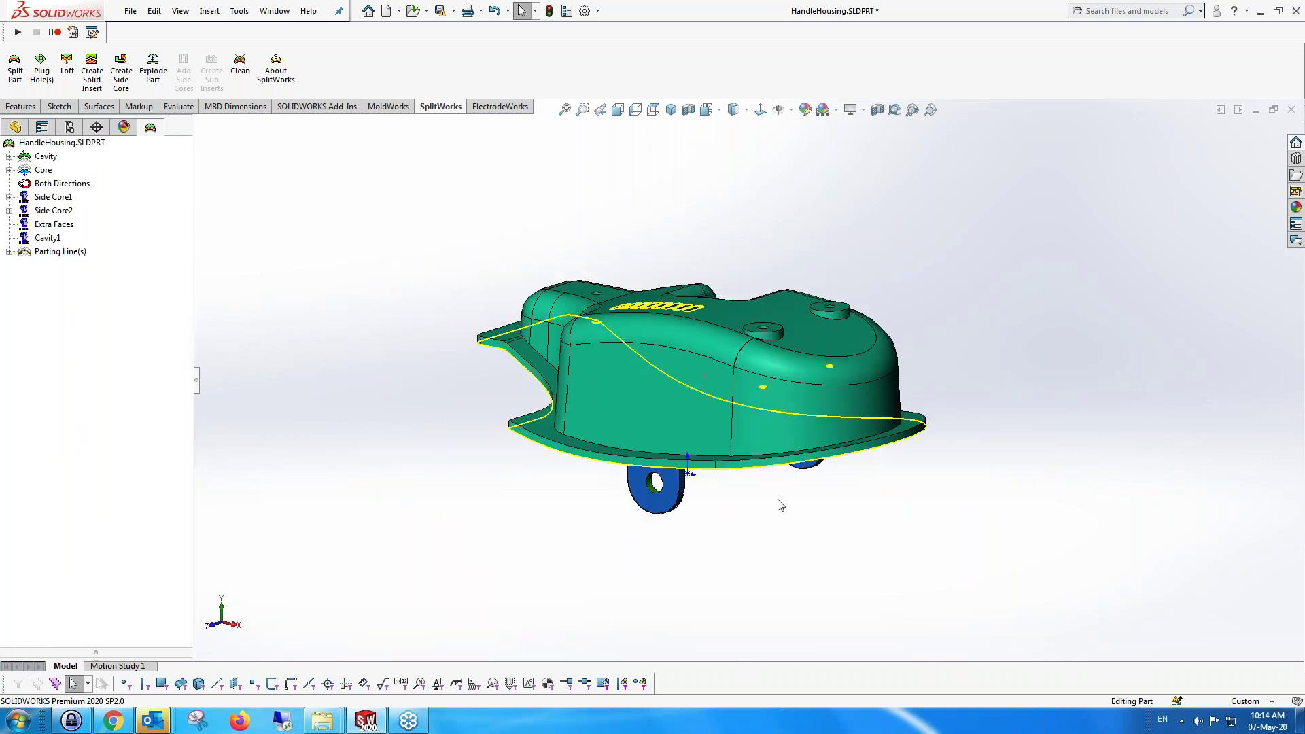
# Hide the Cavity group's faces to inspect the core side of the housing, and show them again
pyautogui.moveTo(772, 515); pyautogui.dragTo(769, 568, button='middle')
pyautogui.scroll(-3, 740, 275)
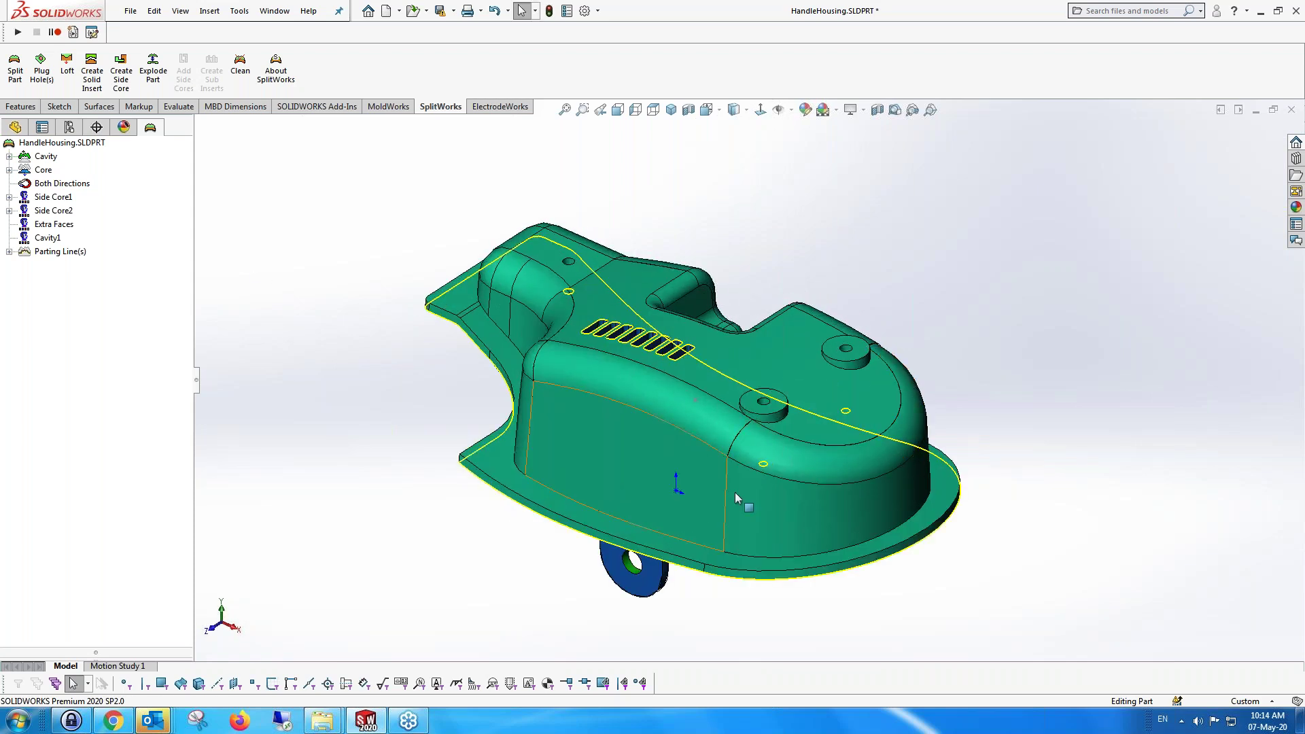
pyautogui.rightClick(70, 144)
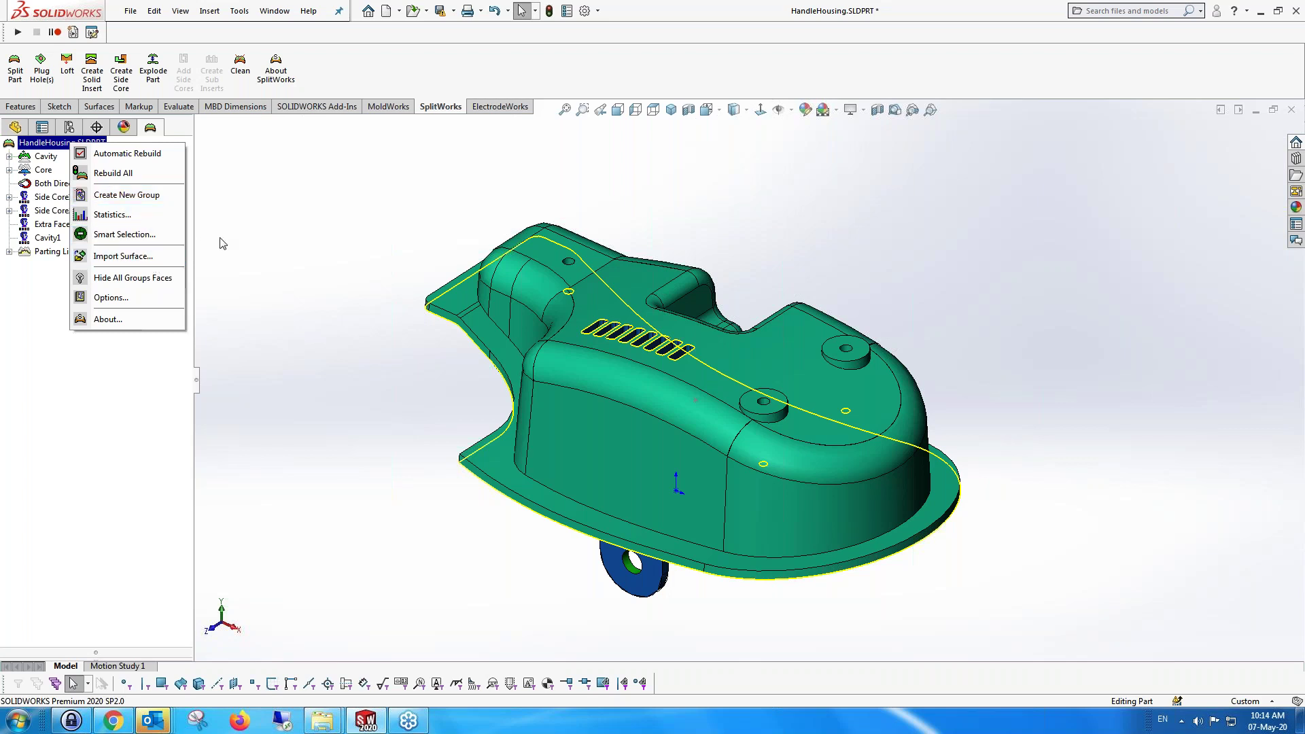
pyautogui.rightClick(48, 158)
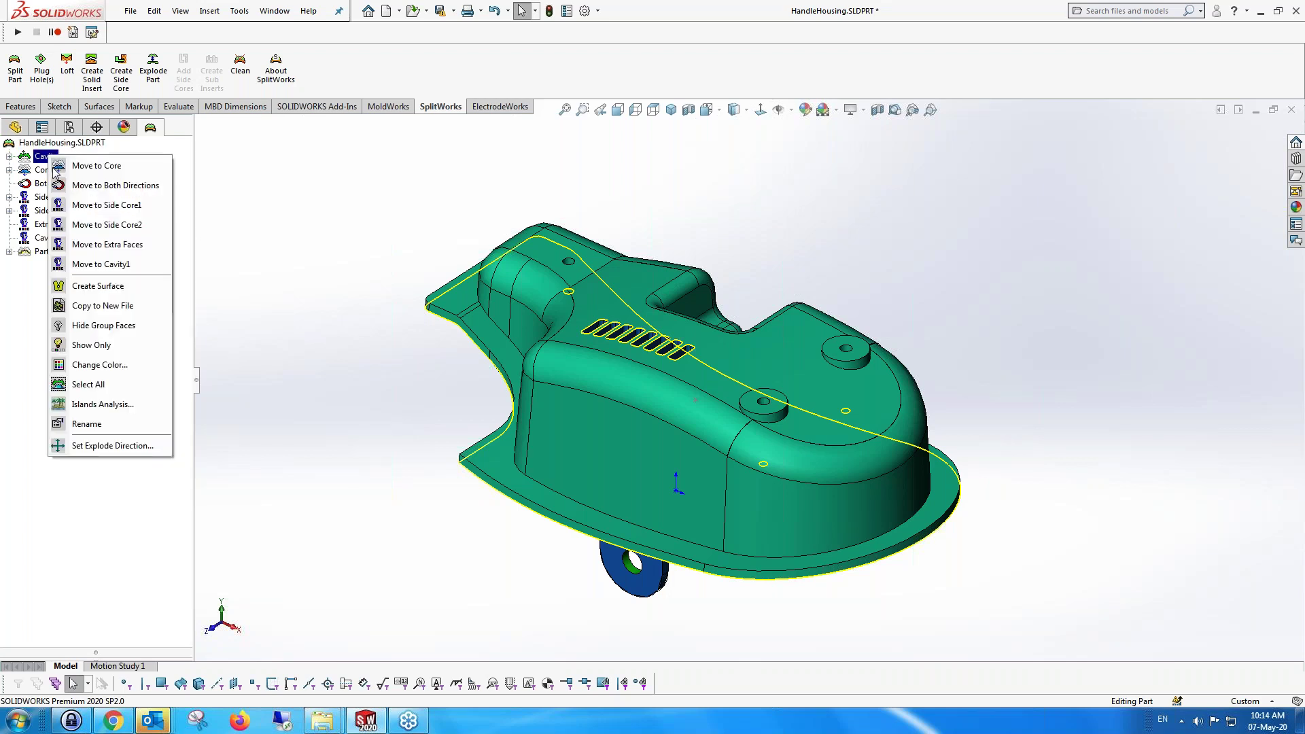
pyautogui.click(134, 329)
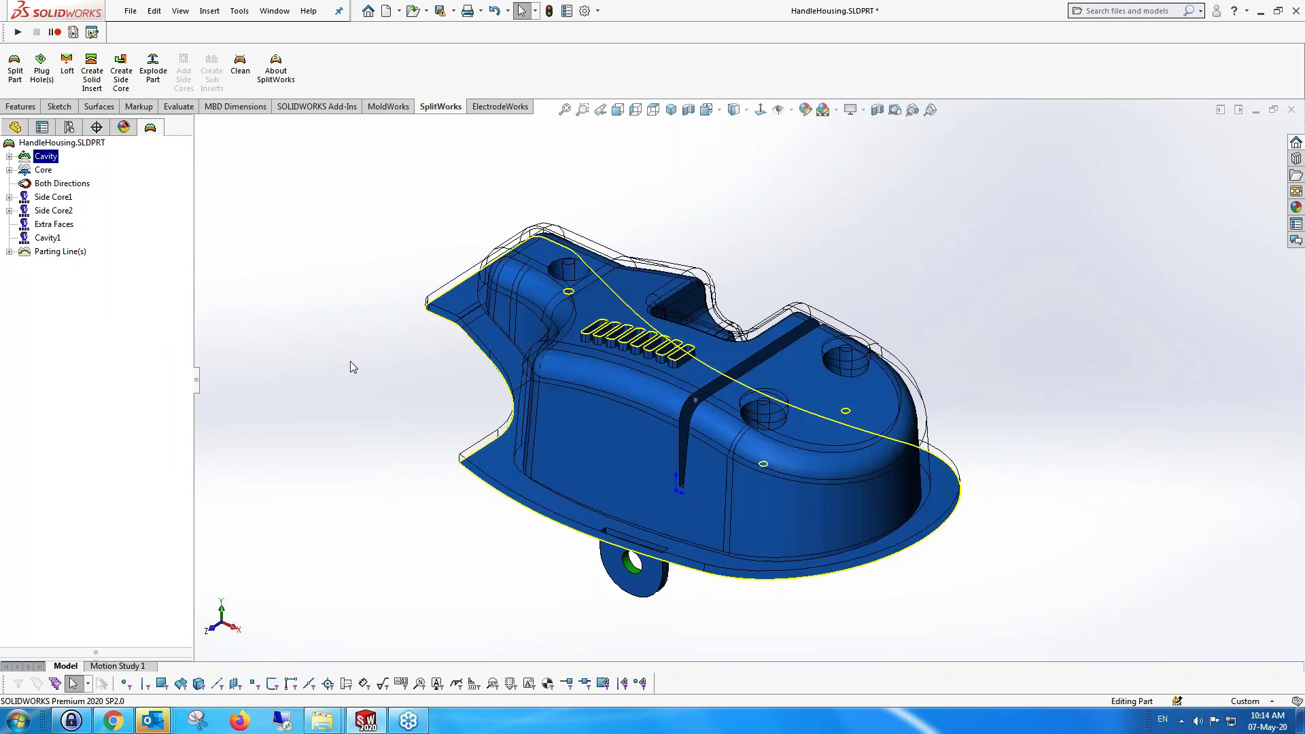
pyautogui.moveTo(350, 334); pyautogui.dragTo(353, 313, button='middle')
pyautogui.rightClick(46, 157)
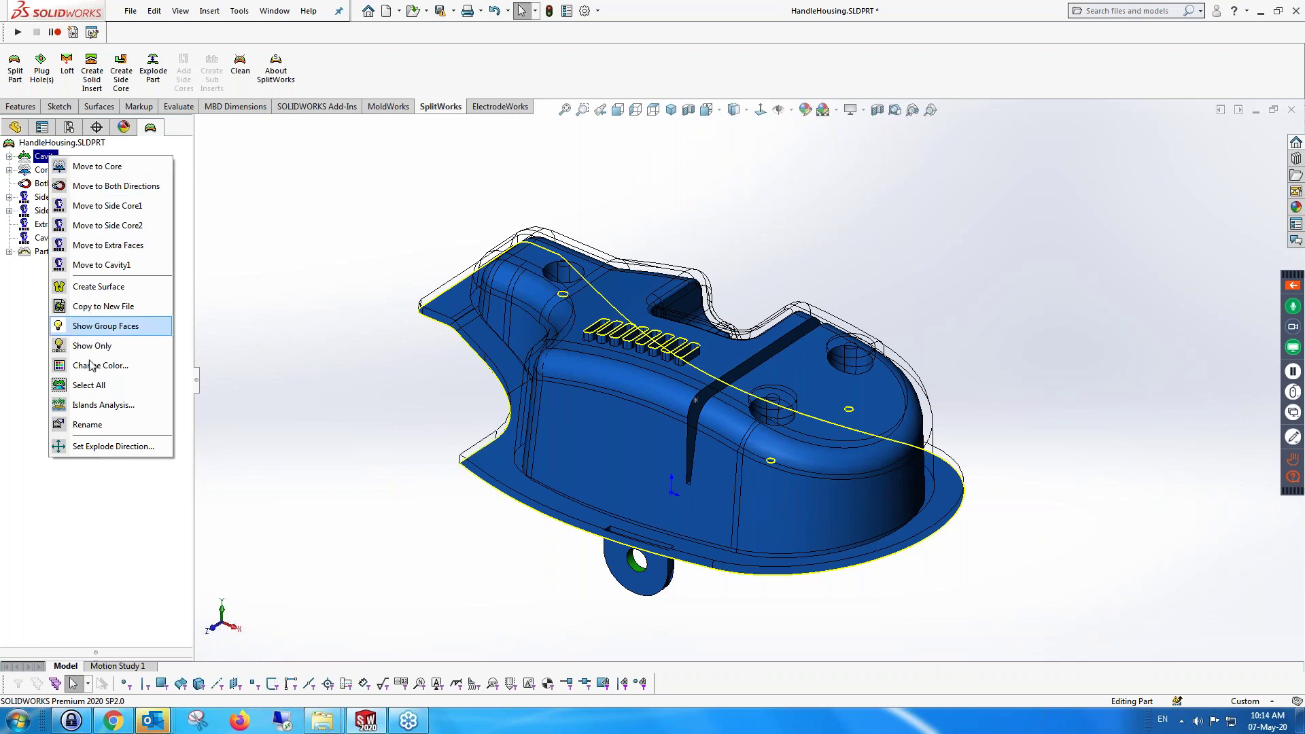
pyautogui.click(96, 328)
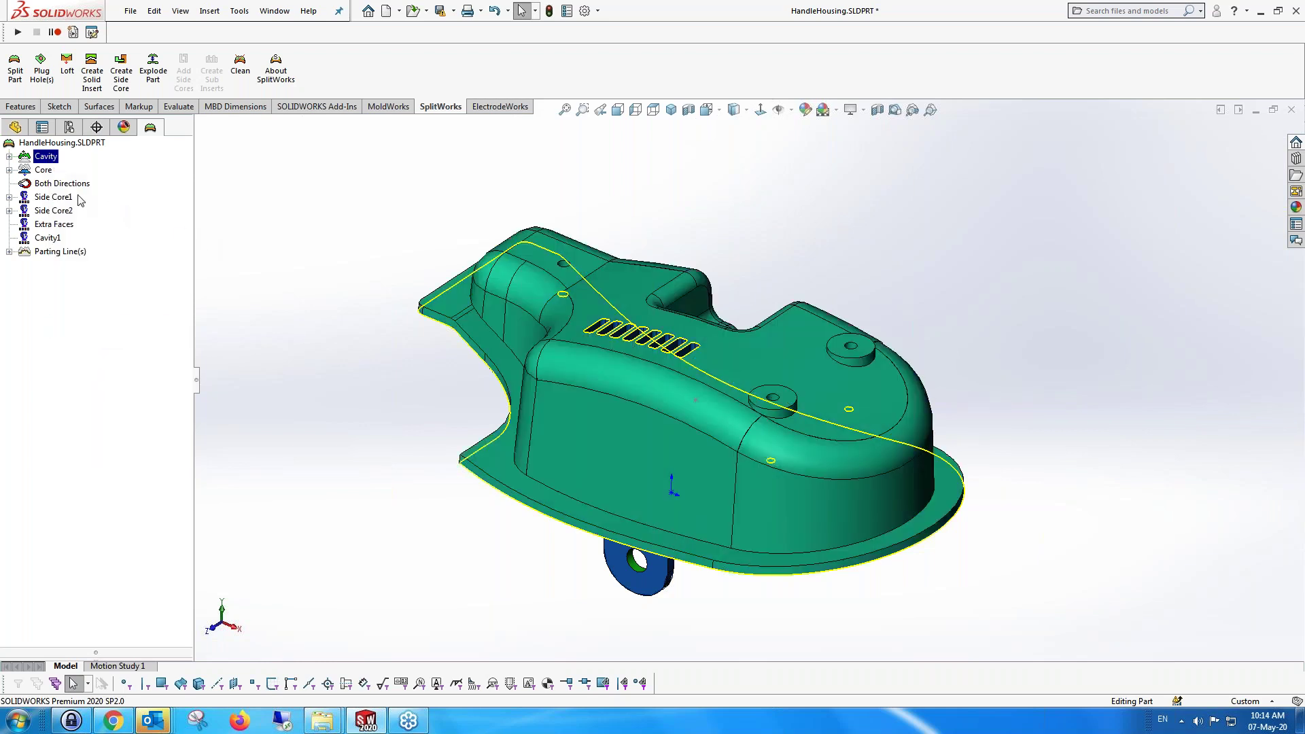
# Run an Islands Analysis on the Core group
pyautogui.rightClick(42, 170)
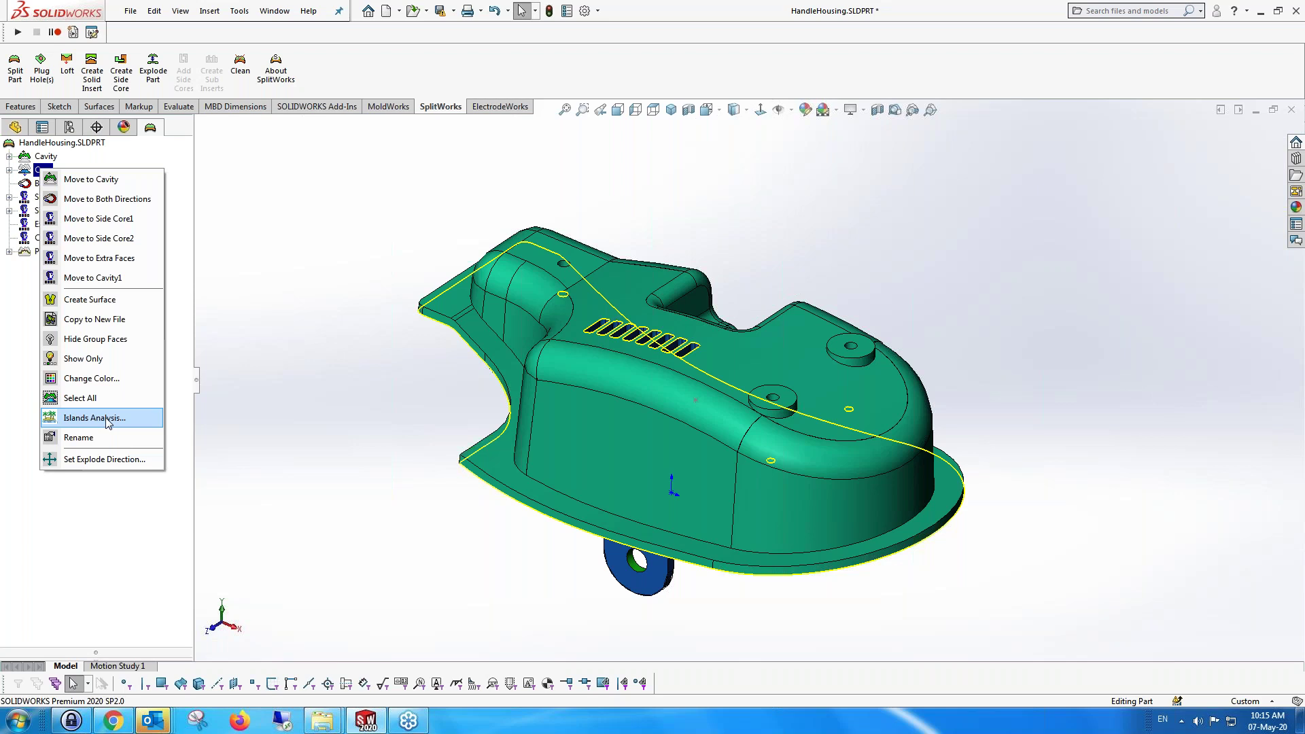
pyautogui.click(107, 420)
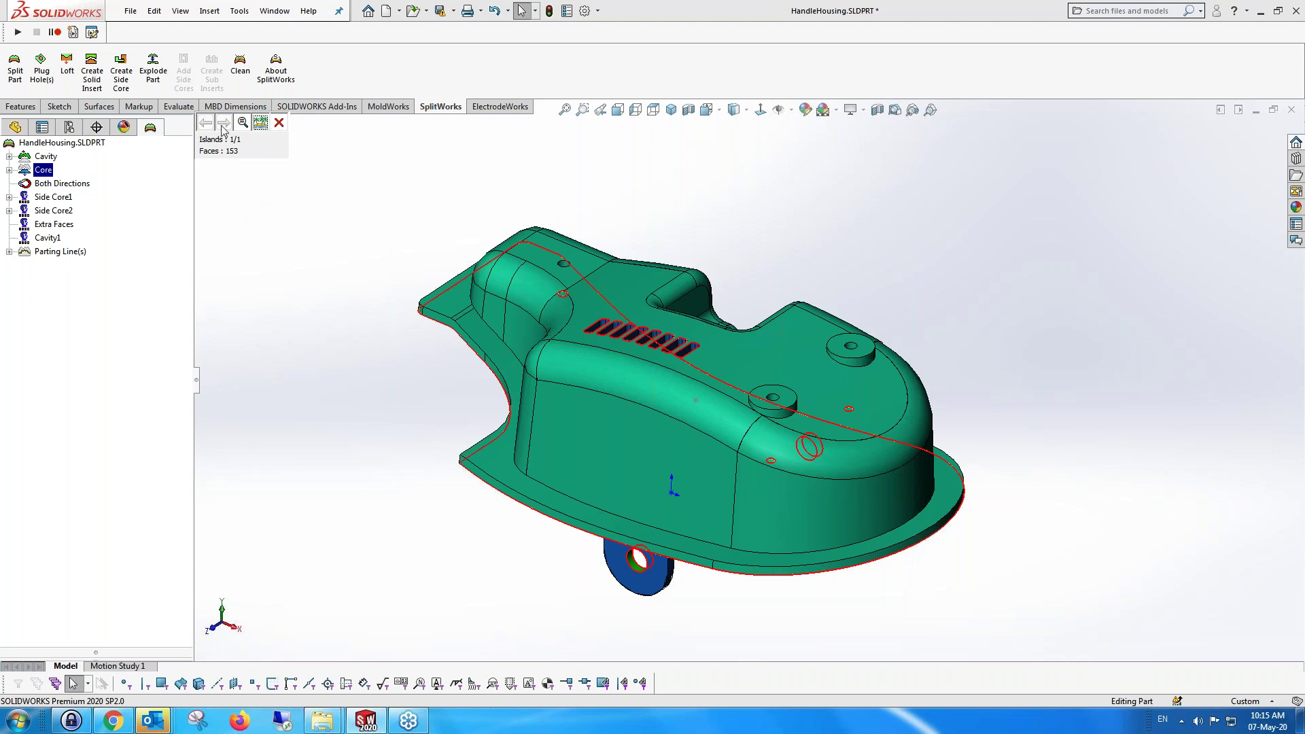
# Close the islands analysis and create a surface from the Core group's faces
pyautogui.click(279, 123)
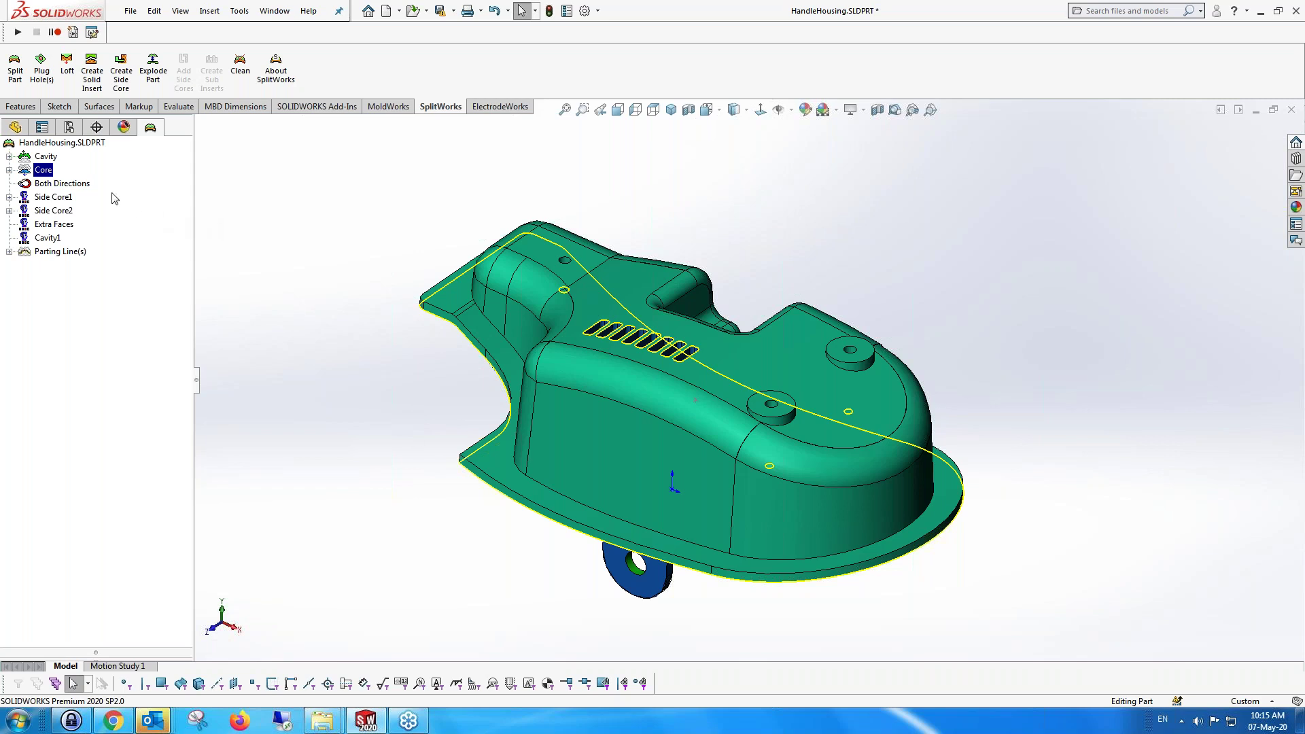
pyautogui.rightClick(45, 171)
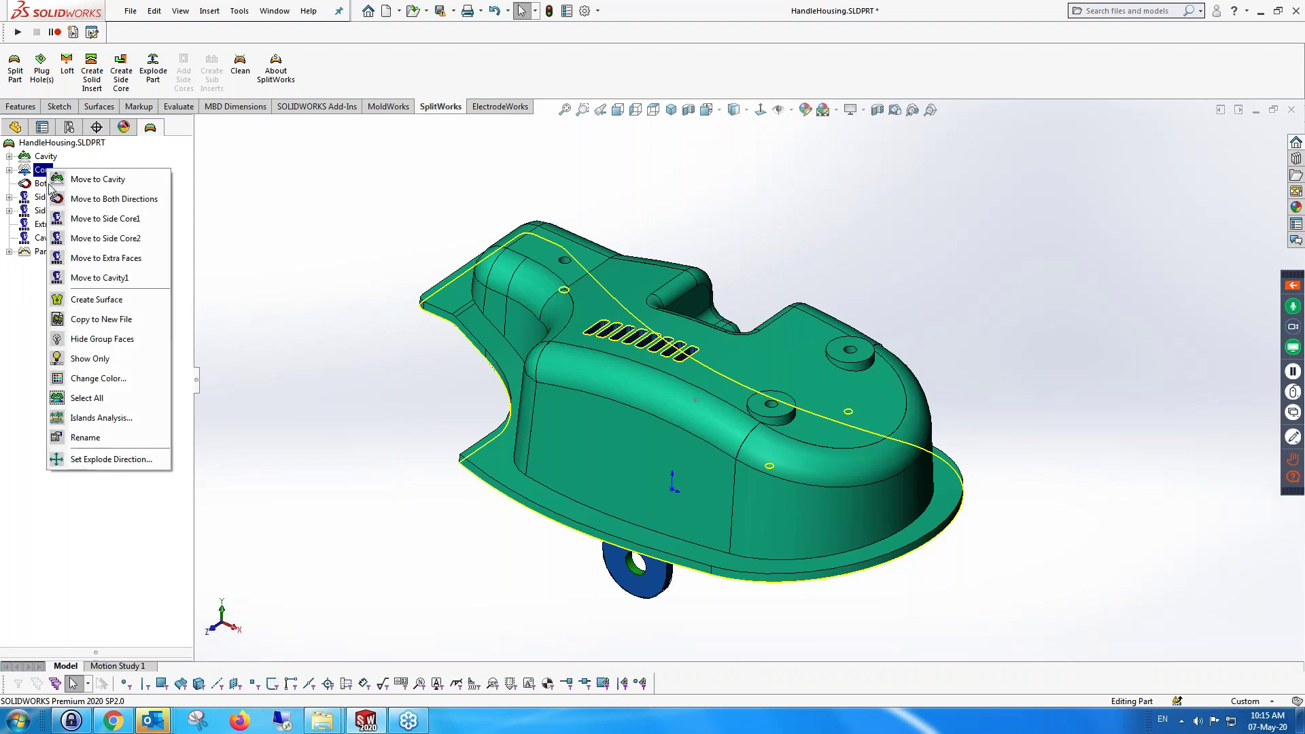
pyautogui.click(117, 299)
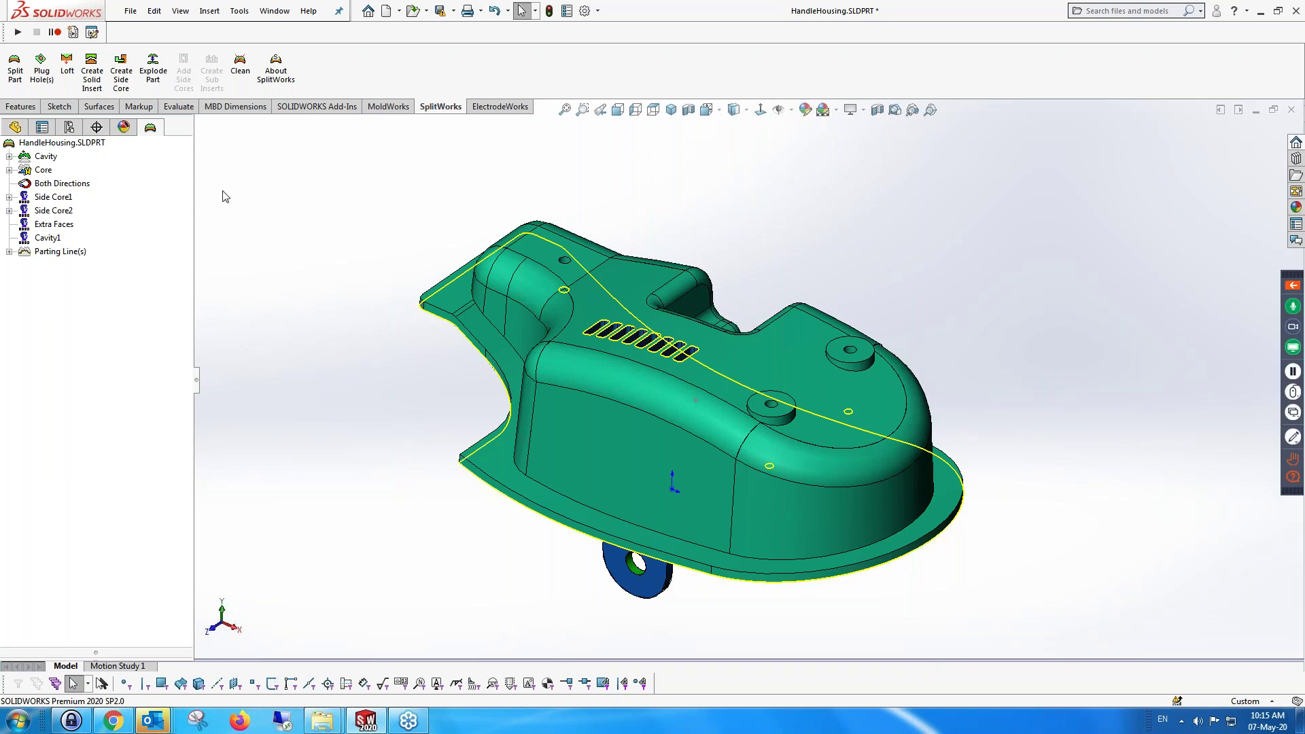
# Plug the detected open holes in the Core-Surface1 body
pyautogui.click(42, 72)
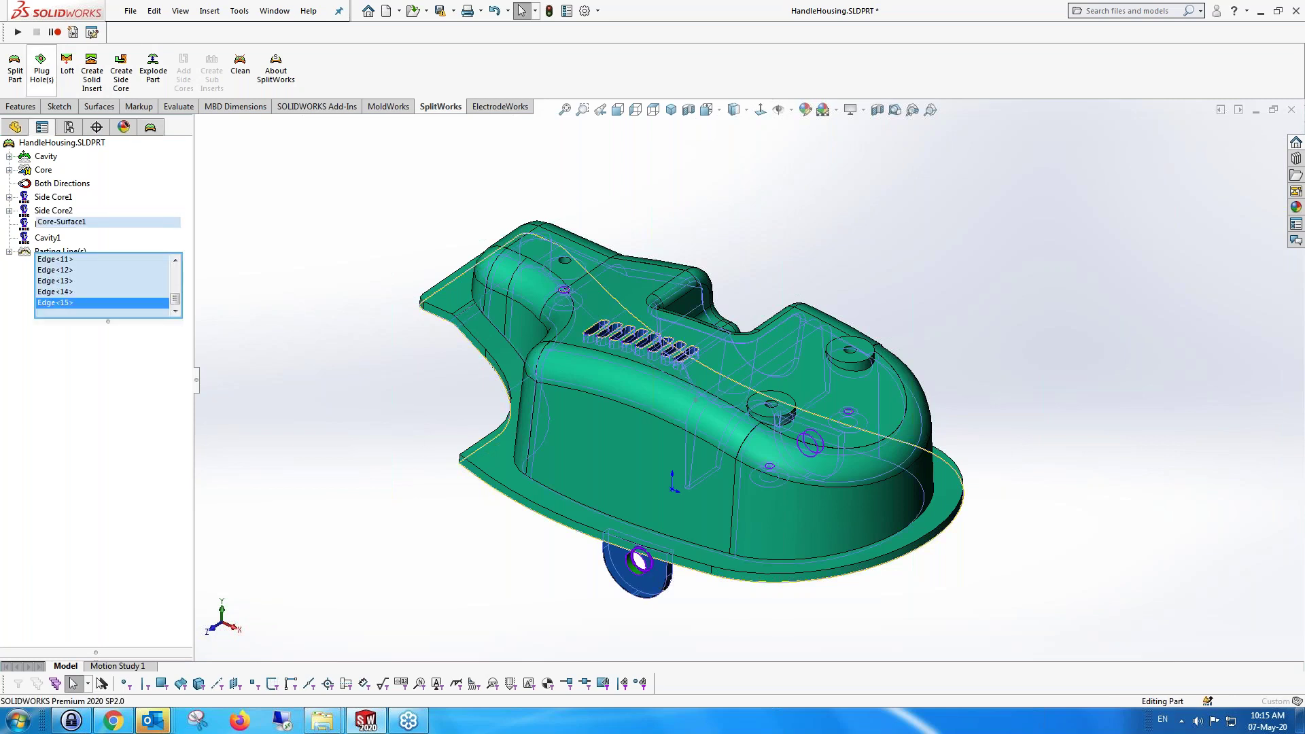
pyautogui.moveTo(618, 385)
pyautogui.mouseDown(button='middle')
pyautogui.moveTo(587, 483)
pyautogui.moveTo(623, 403)
pyautogui.mouseUp(button='middle')
pyautogui.click(9, 166)
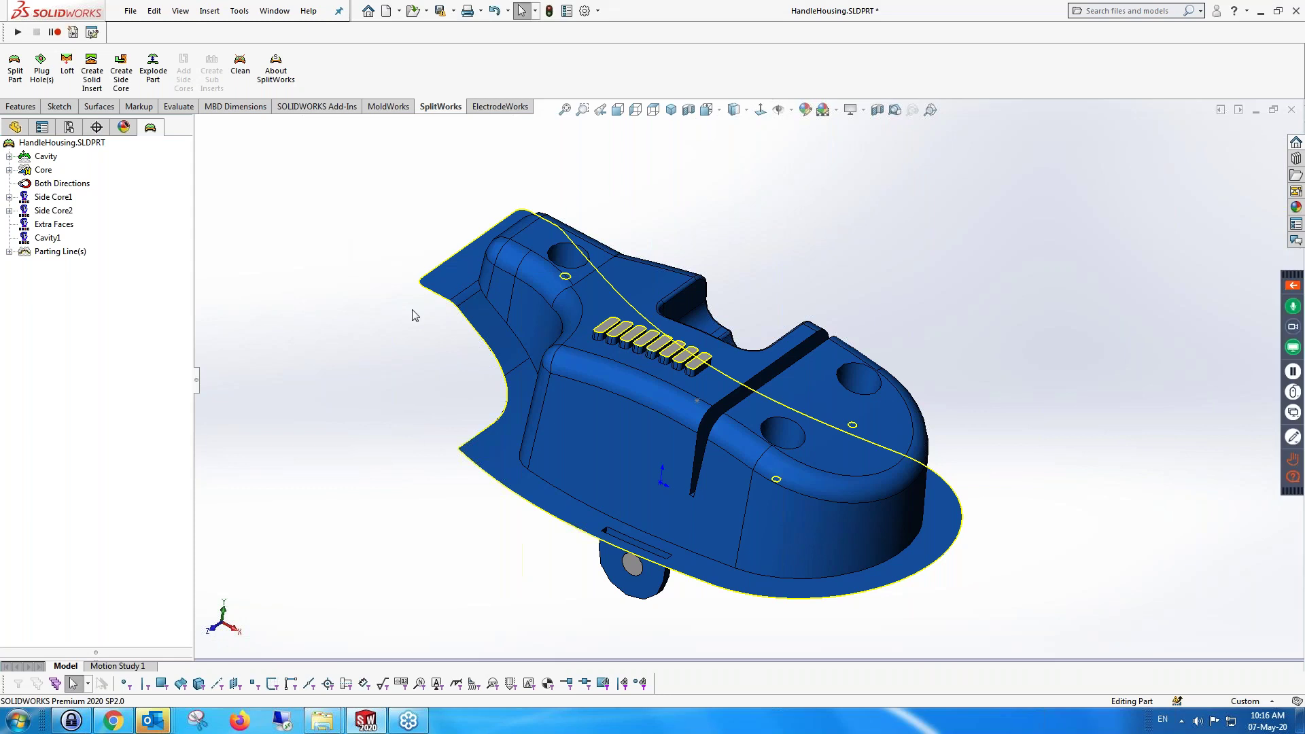
# Hide the closed parting lines on the plugged core surface
pyautogui.moveTo(413, 315); pyautogui.dragTo(428, 292, button='middle')
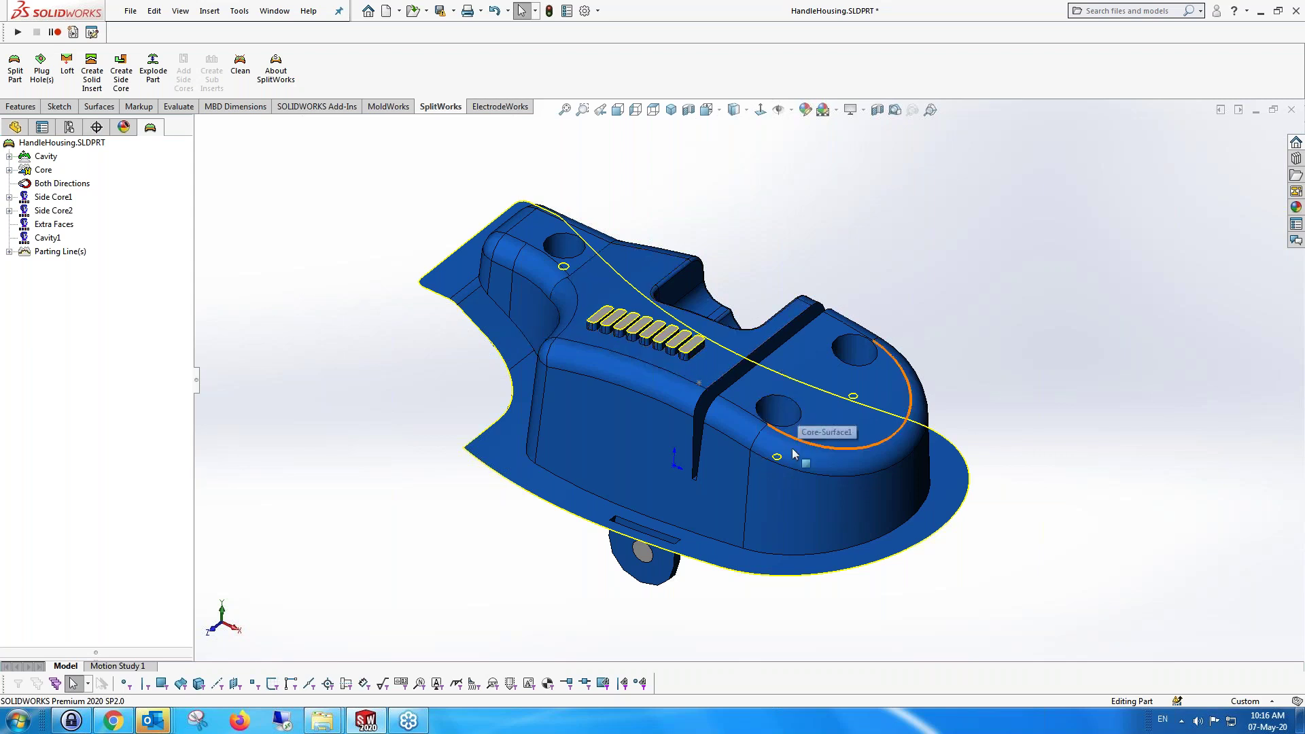
pyautogui.moveTo(793, 449)
pyautogui.mouseDown(button='middle')
pyautogui.moveTo(800, 484)
pyautogui.moveTo(801, 448)
pyautogui.mouseUp(button='middle')
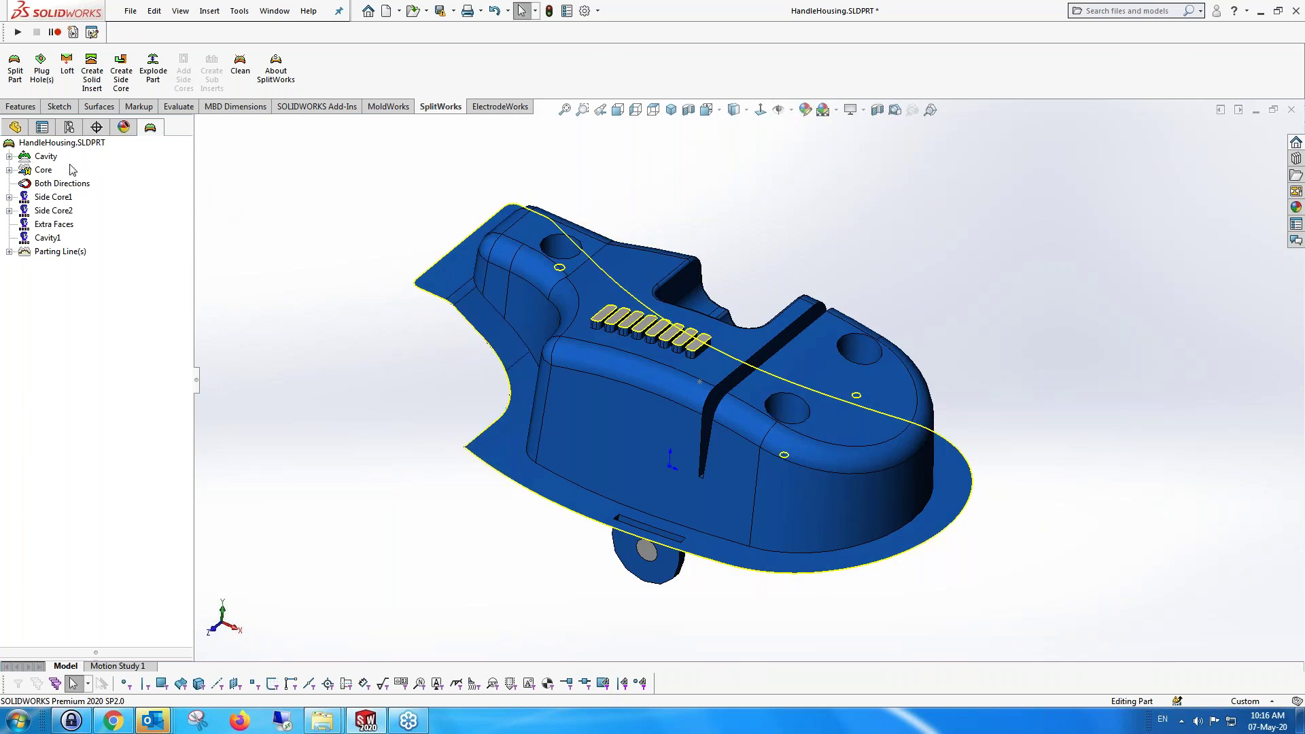
pyautogui.rightClick(69, 254)
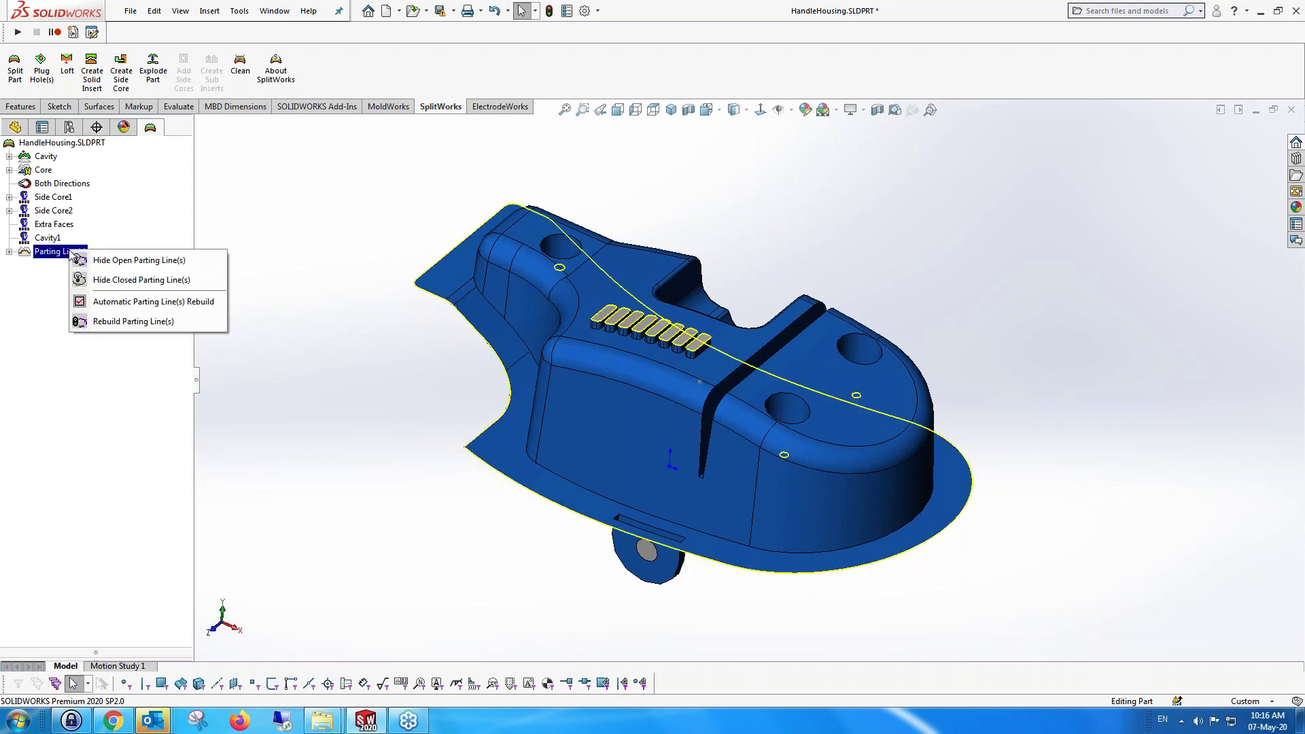
pyautogui.click(102, 278)
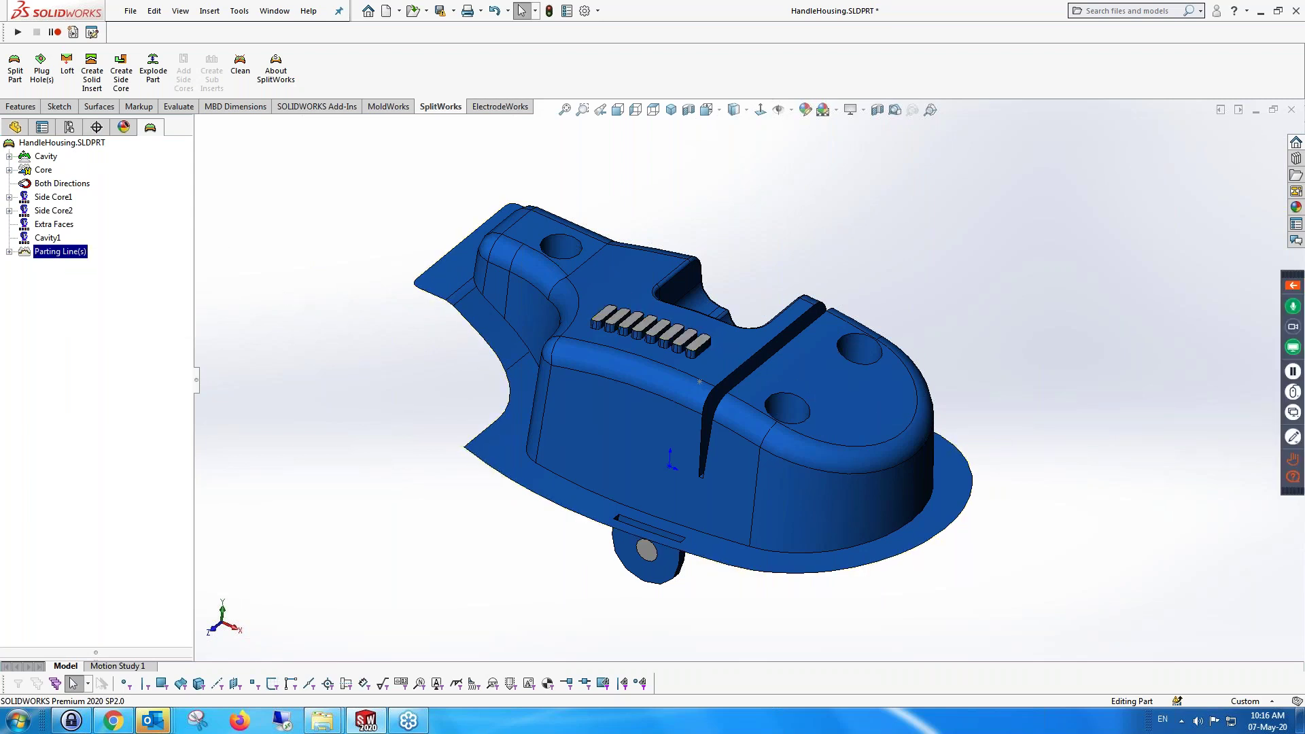
# Define a Radiate Surface with Plane2 as the direction reference and three connected outer flange edges as the edges to radiate
pyautogui.moveTo(325, 217); pyautogui.dragTo(373, 340, button='middle')
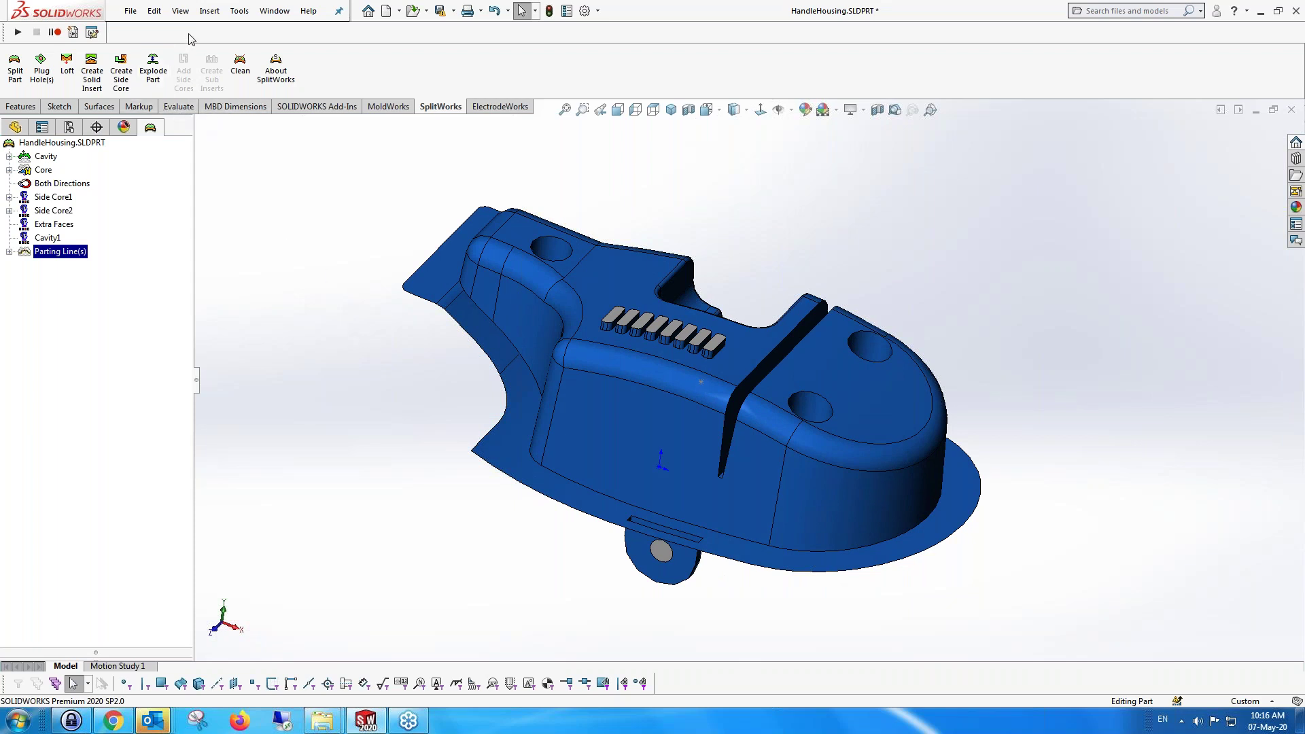
pyautogui.click(210, 12)
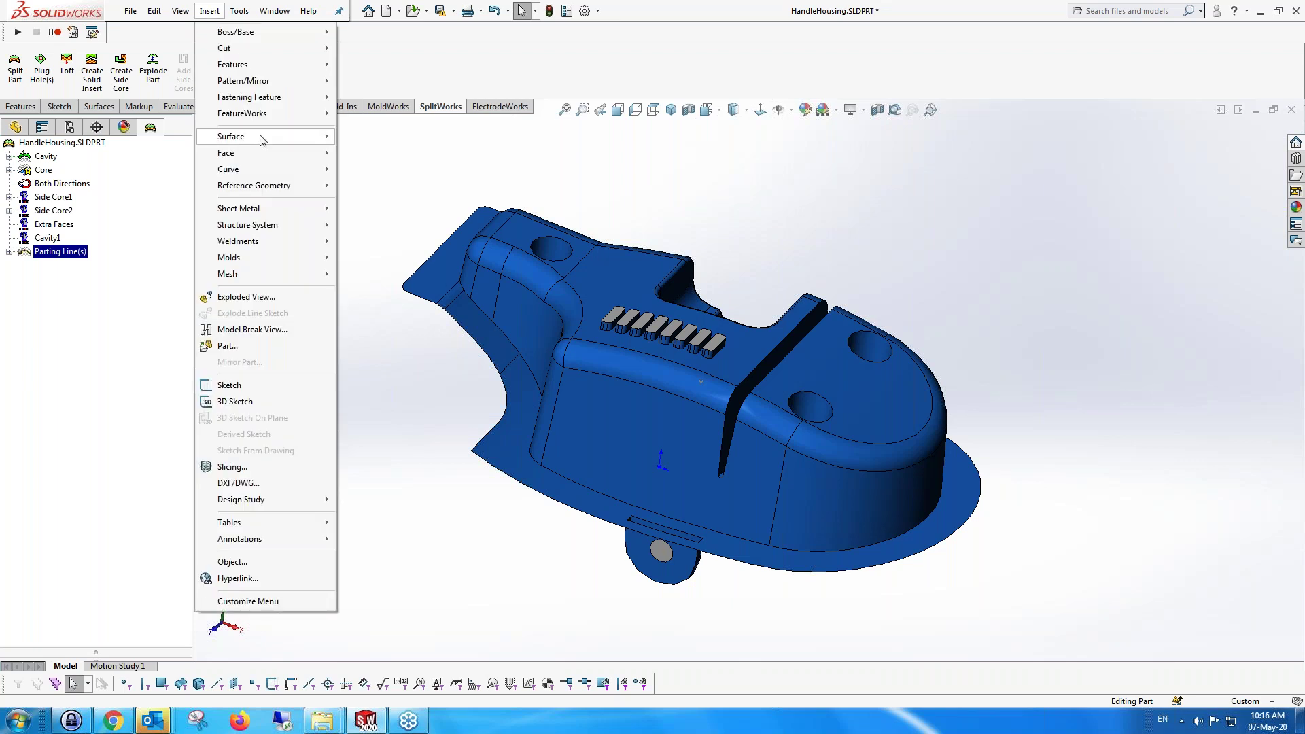
pyautogui.moveTo(328, 139)
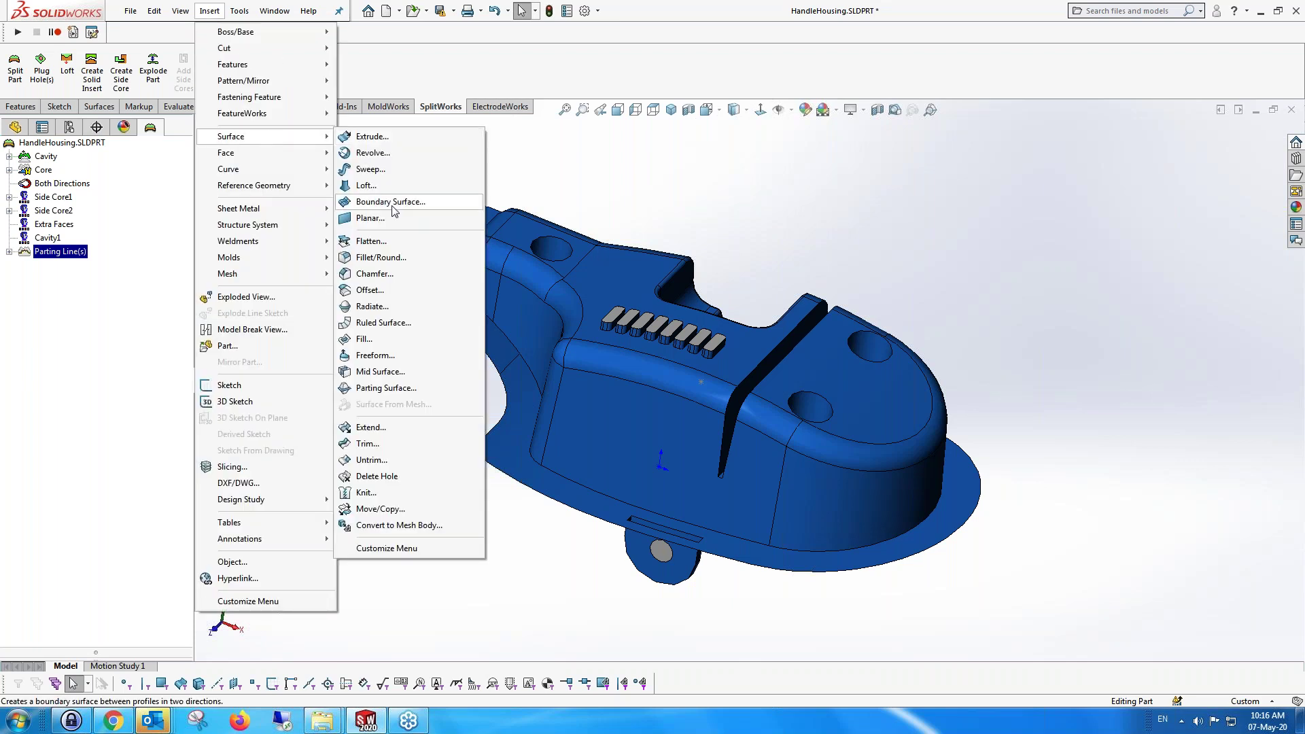
pyautogui.click(392, 309)
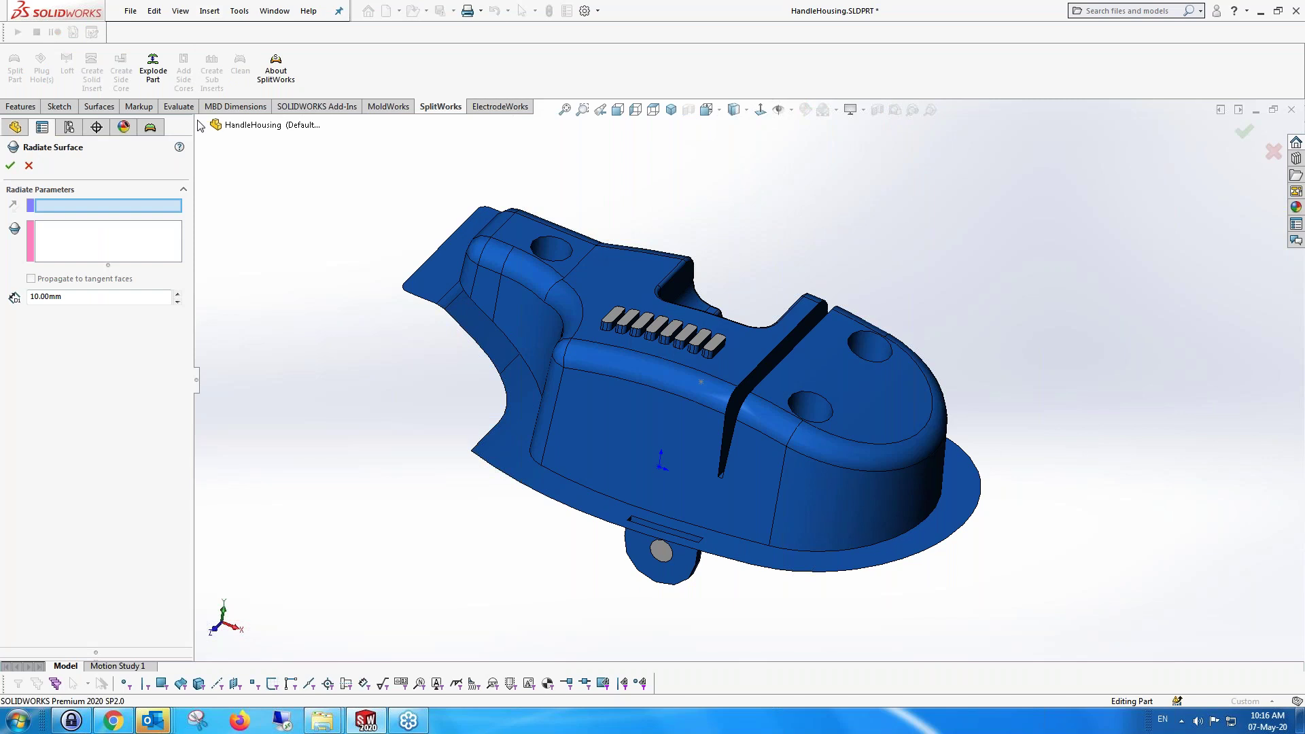
pyautogui.click(200, 126)
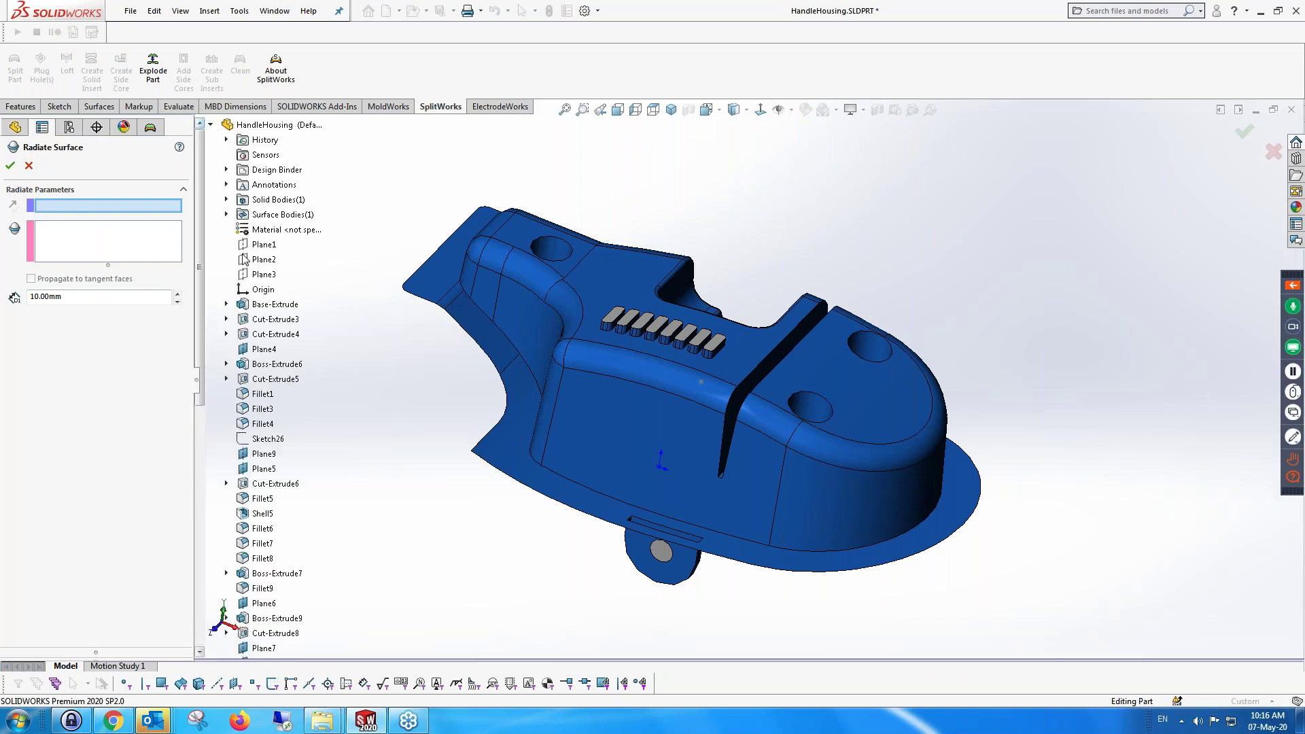
pyautogui.click(256, 263)
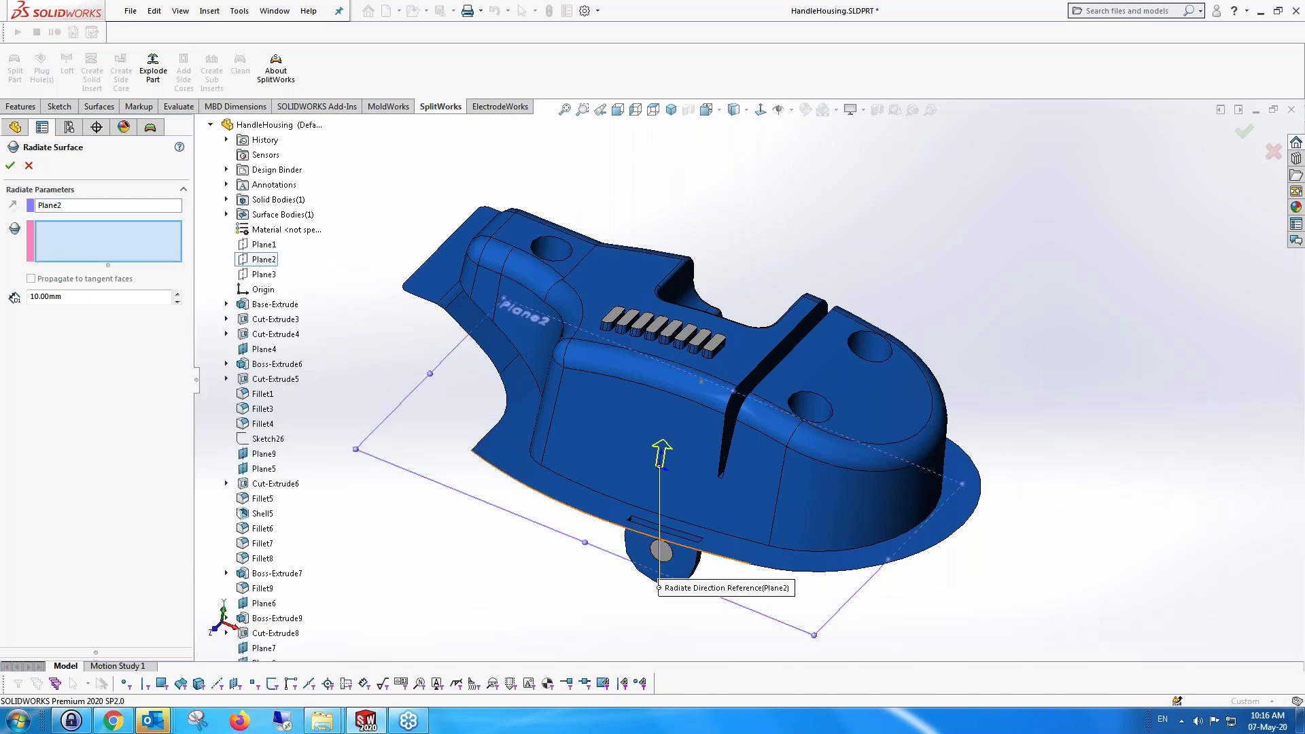
pyautogui.click(619, 528)
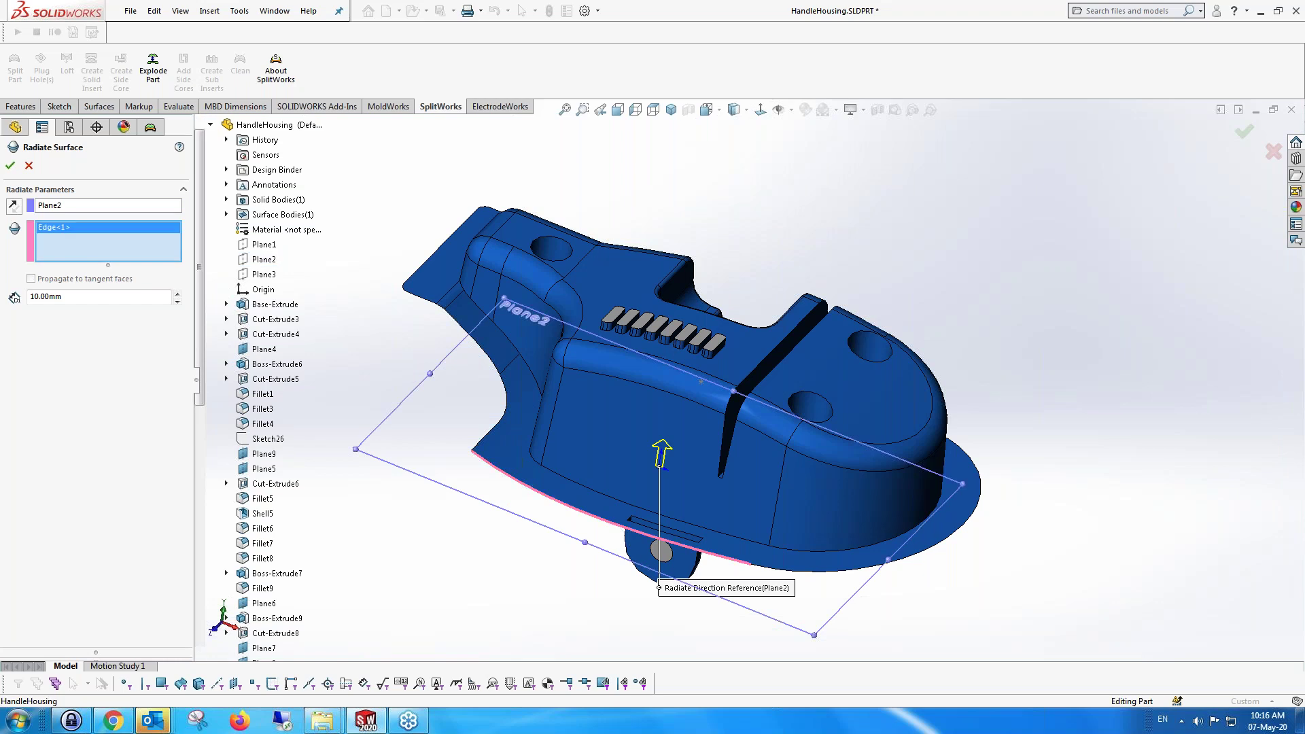
pyautogui.click(878, 462)
pyautogui.moveTo(878, 462); pyautogui.dragTo(838, 334, button='middle')
pyautogui.click(839, 334)
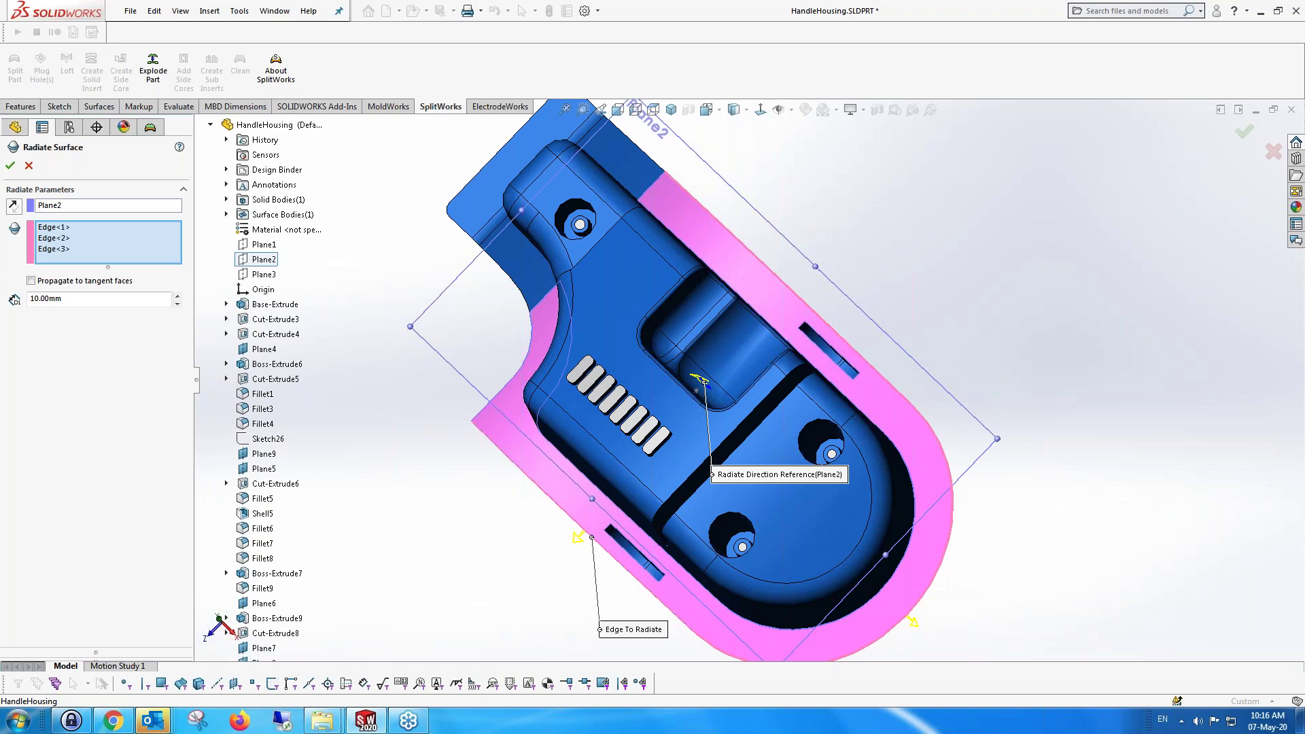
# Set the radiate distance to 50 mm and create the radiated surface
pyautogui.moveTo(883, 381); pyautogui.dragTo(938, 291, button='middle')
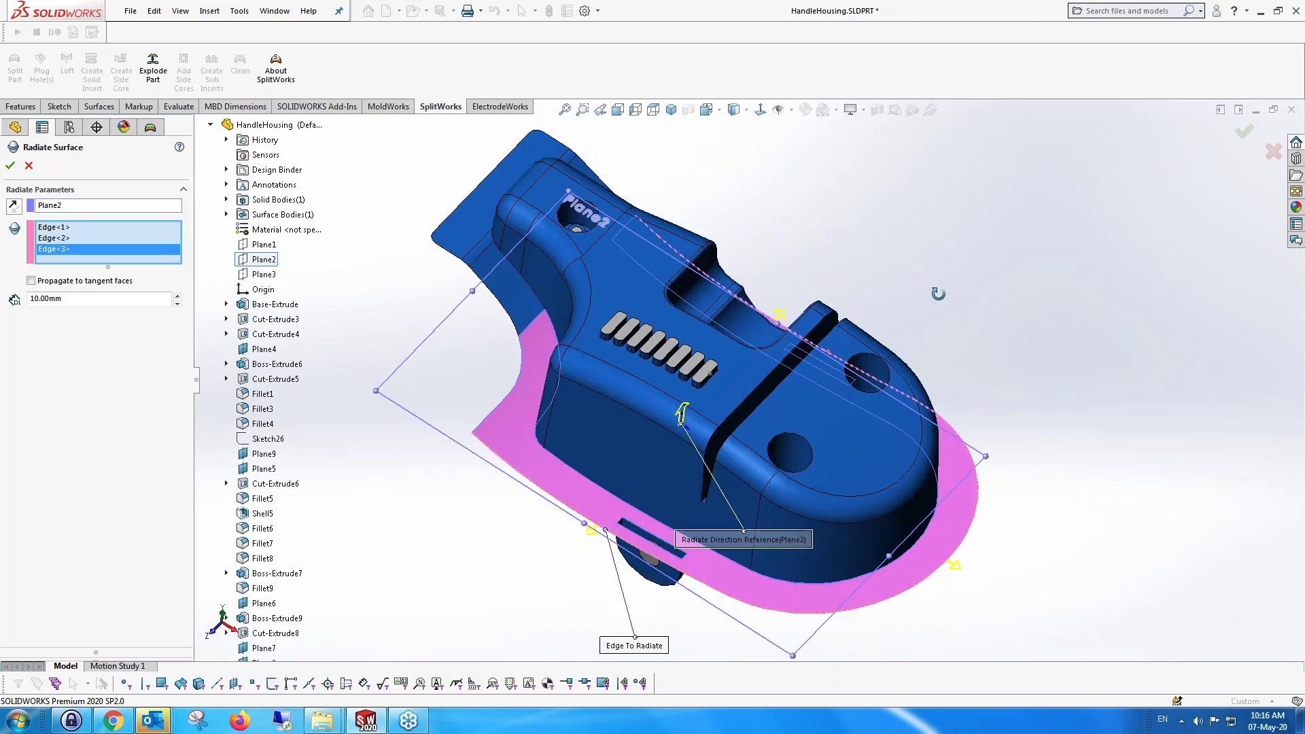
pyautogui.click(177, 297)
pyautogui.click(177, 296)
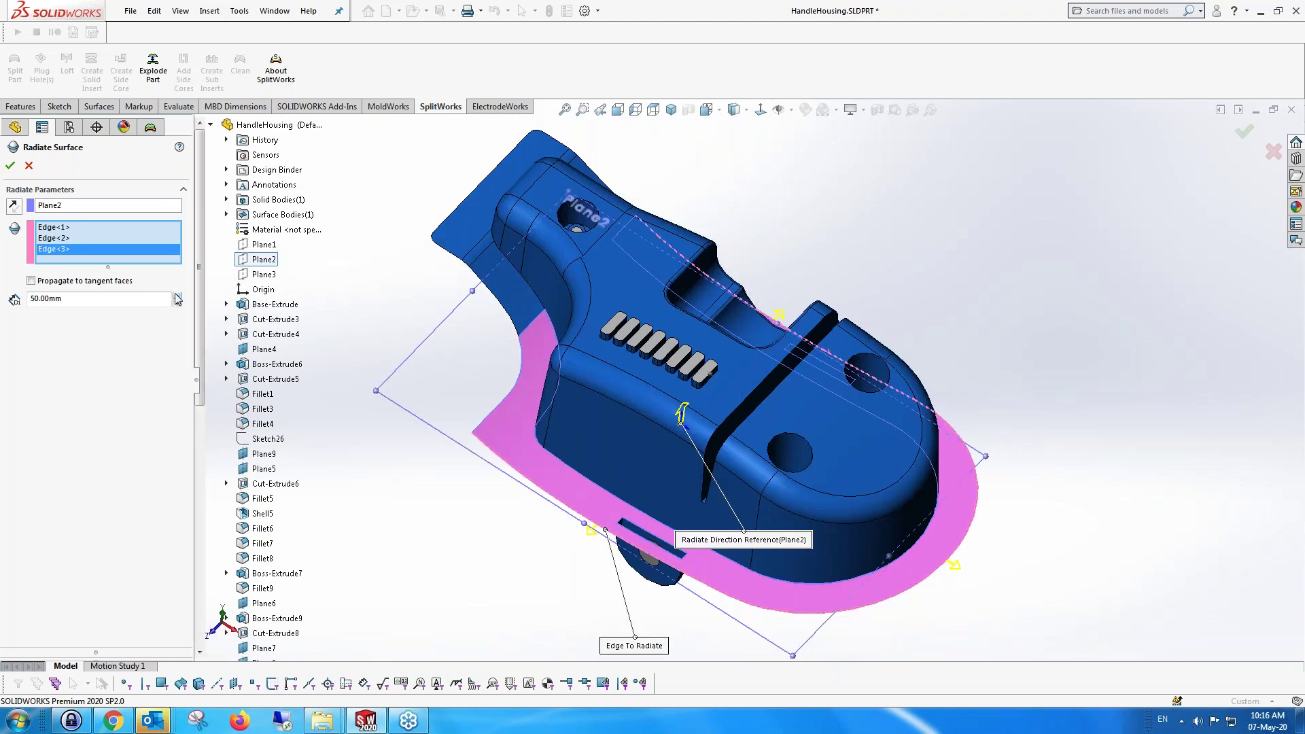
pyautogui.click(11, 166)
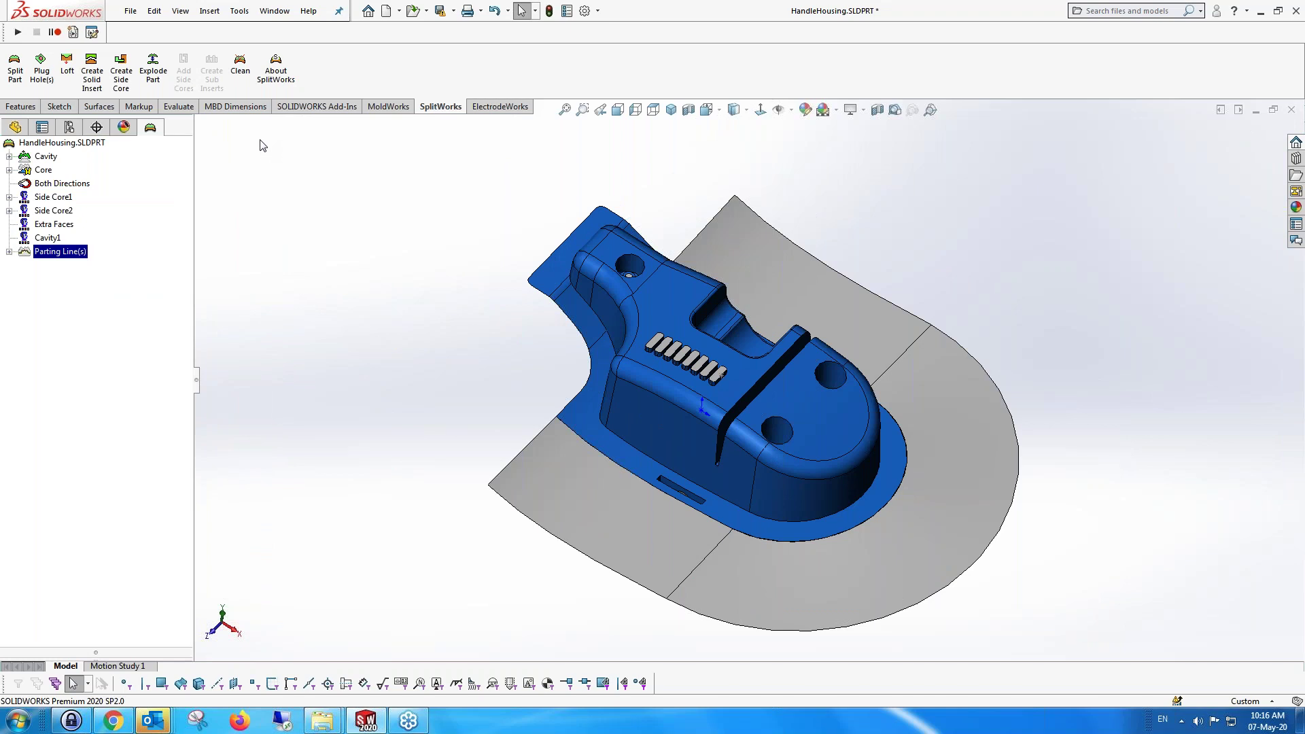
# Knit the plugged core surface and the radiated surface into one surface body
pyautogui.click(99, 106)
pyautogui.click(556, 72)
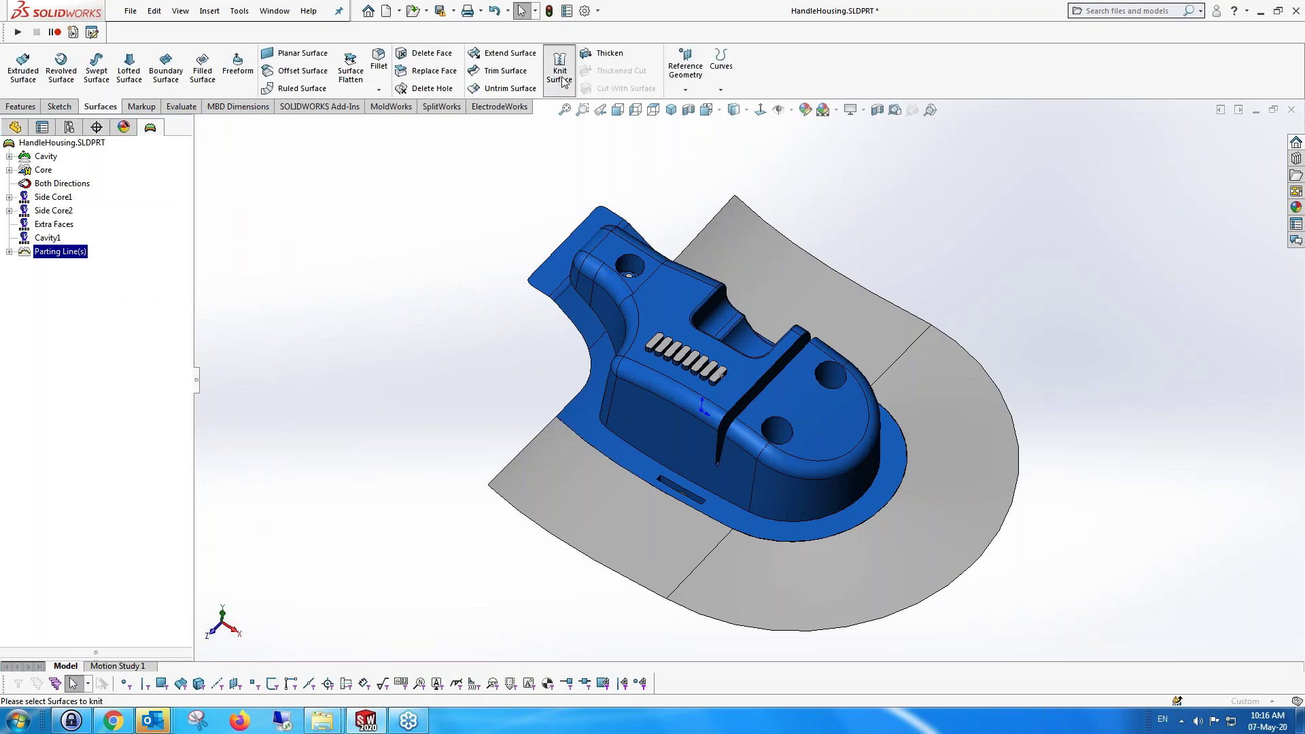
pyautogui.click(799, 416)
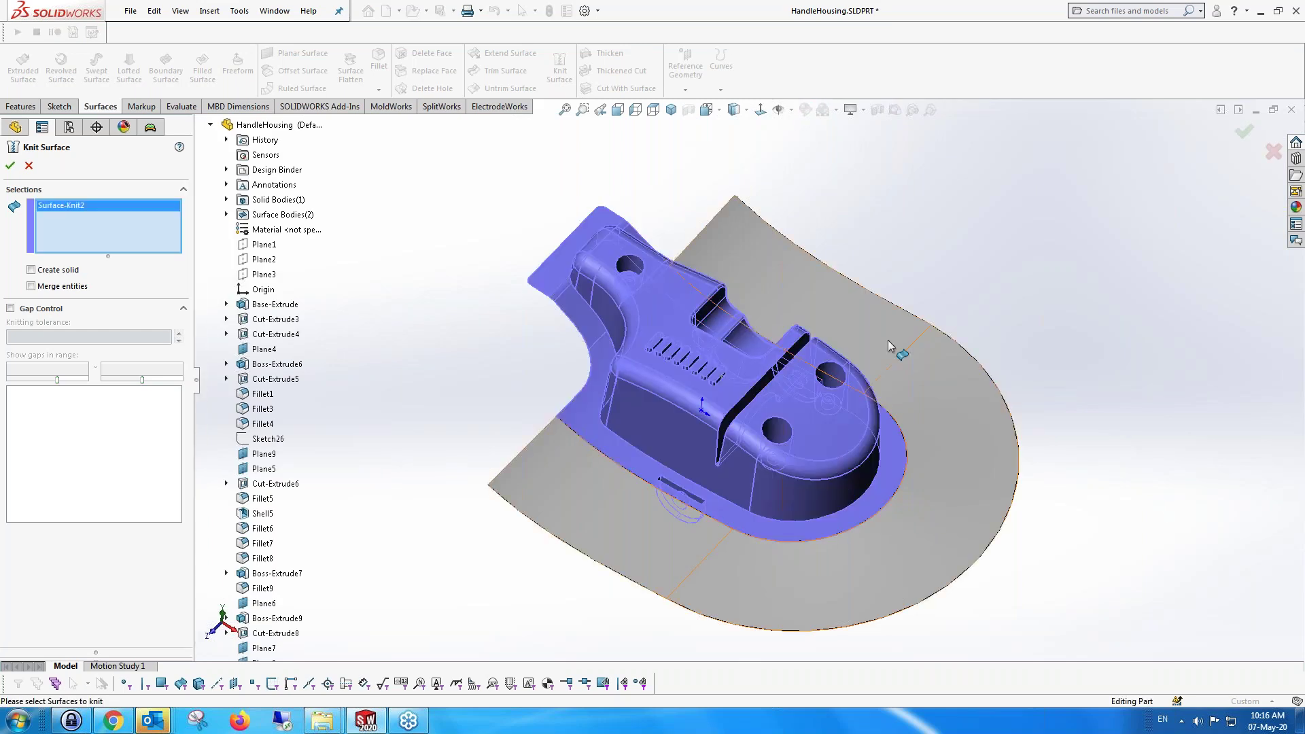
pyautogui.click(888, 340)
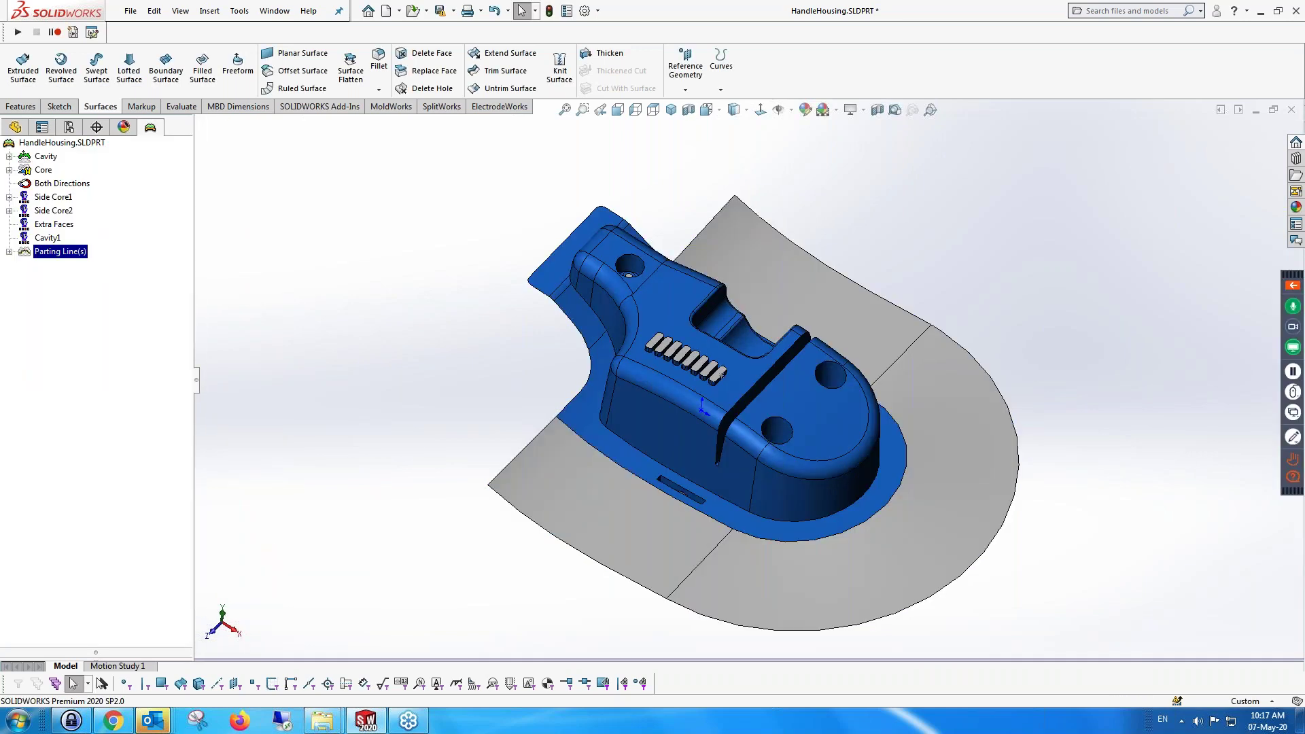
# Set up a SplitWorks Loft on the knitted surface from the handle flange's end corner edge to the vertex where the radiated surface starts
pyautogui.moveTo(727, 302); pyautogui.dragTo(749, 330, button='middle')
pyautogui.click(441, 107)
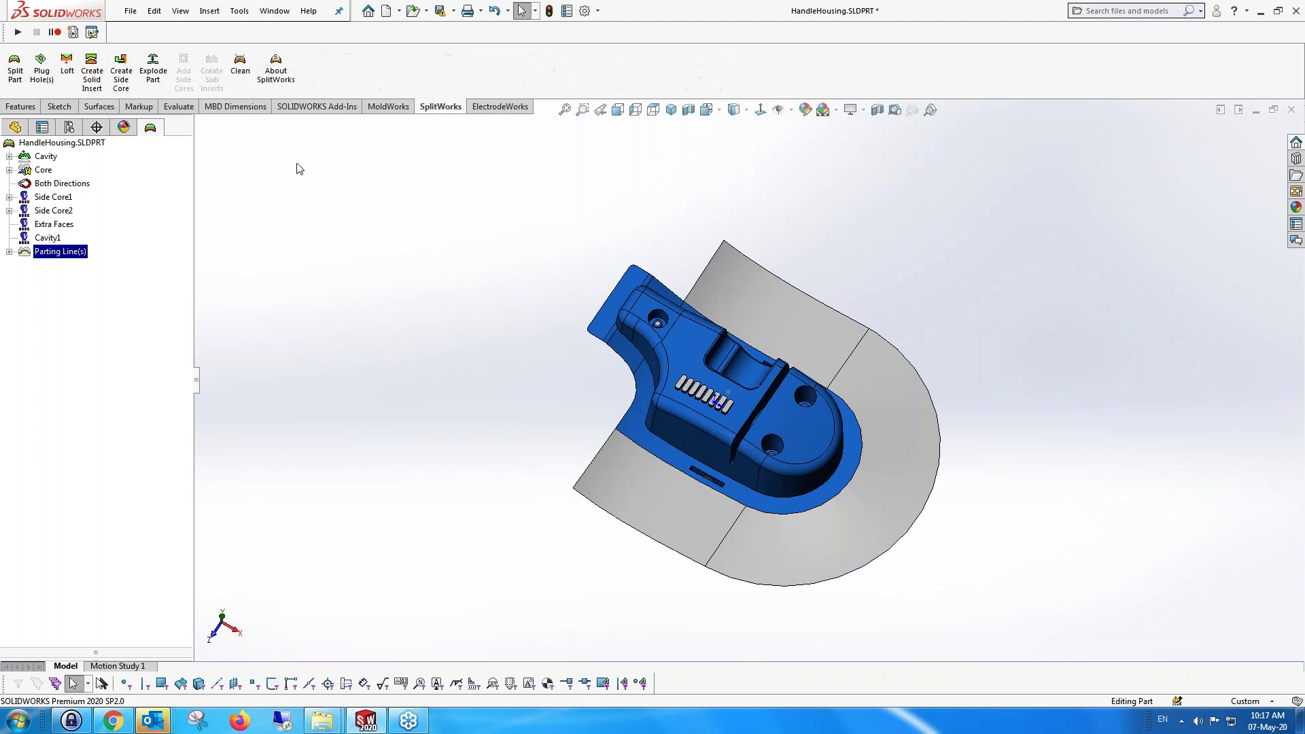
pyautogui.click(67, 68)
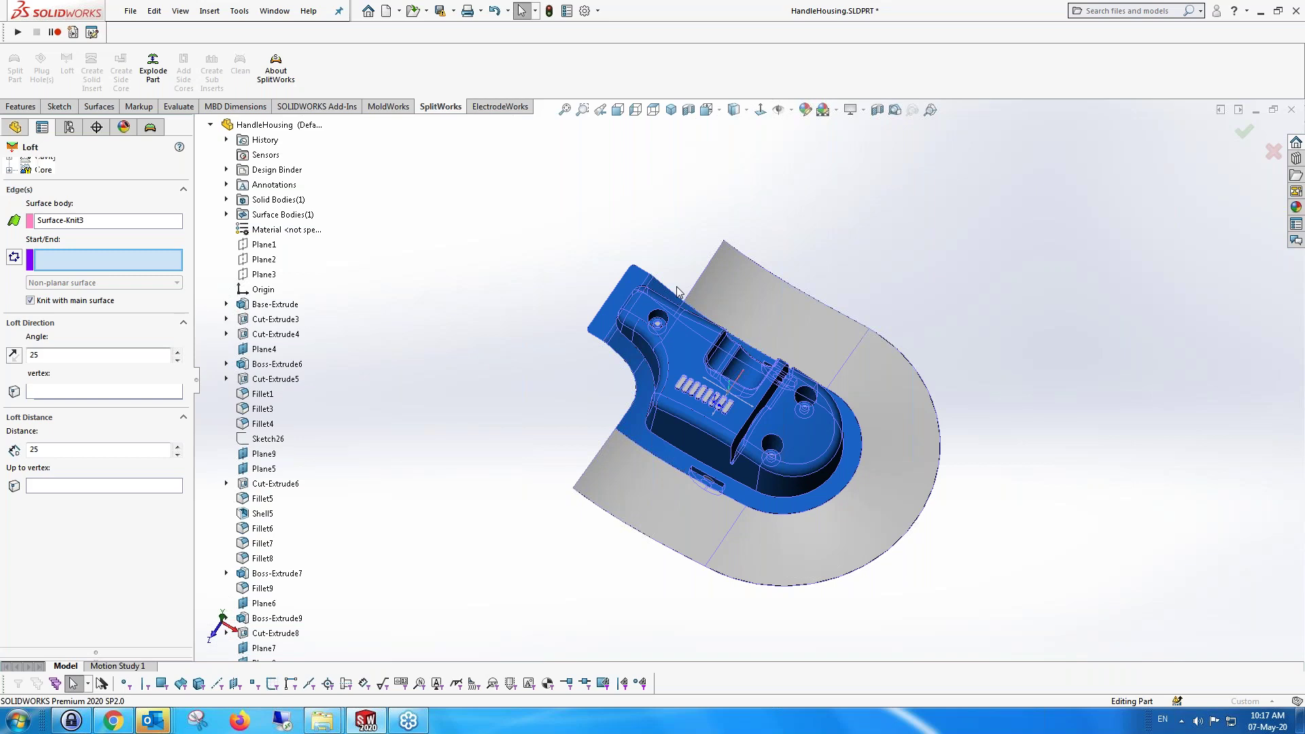
pyautogui.moveTo(687, 314)
pyautogui.mouseDown(button='middle')
pyautogui.moveTo(678, 300)
pyautogui.moveTo(672, 329)
pyautogui.mouseUp(button='middle')
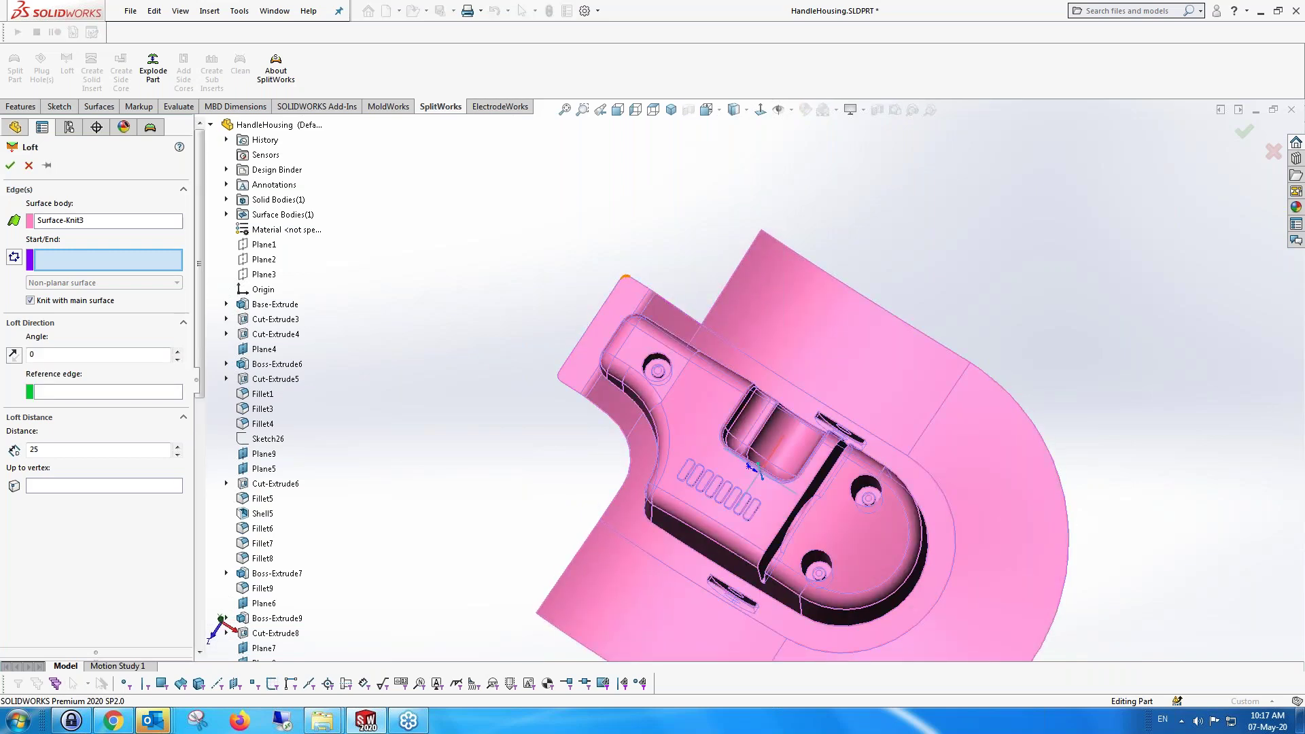
pyautogui.click(626, 277)
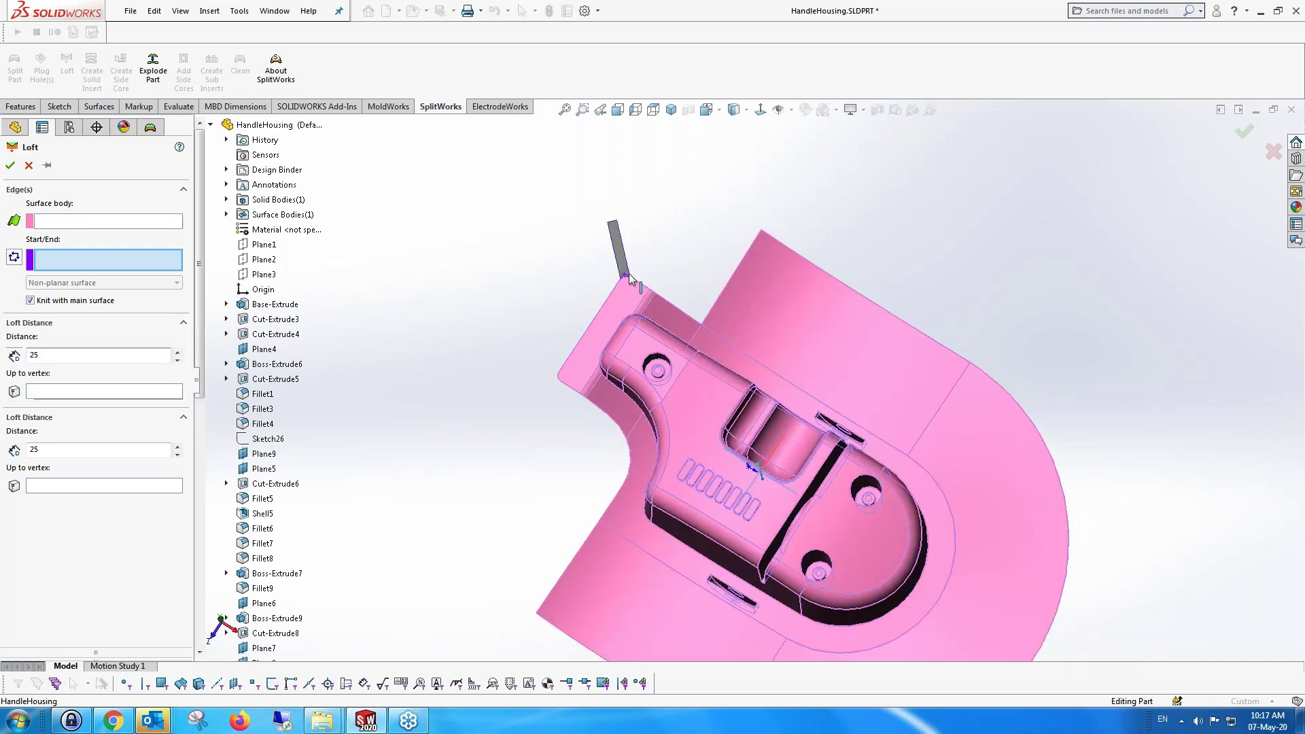
pyautogui.click(700, 325)
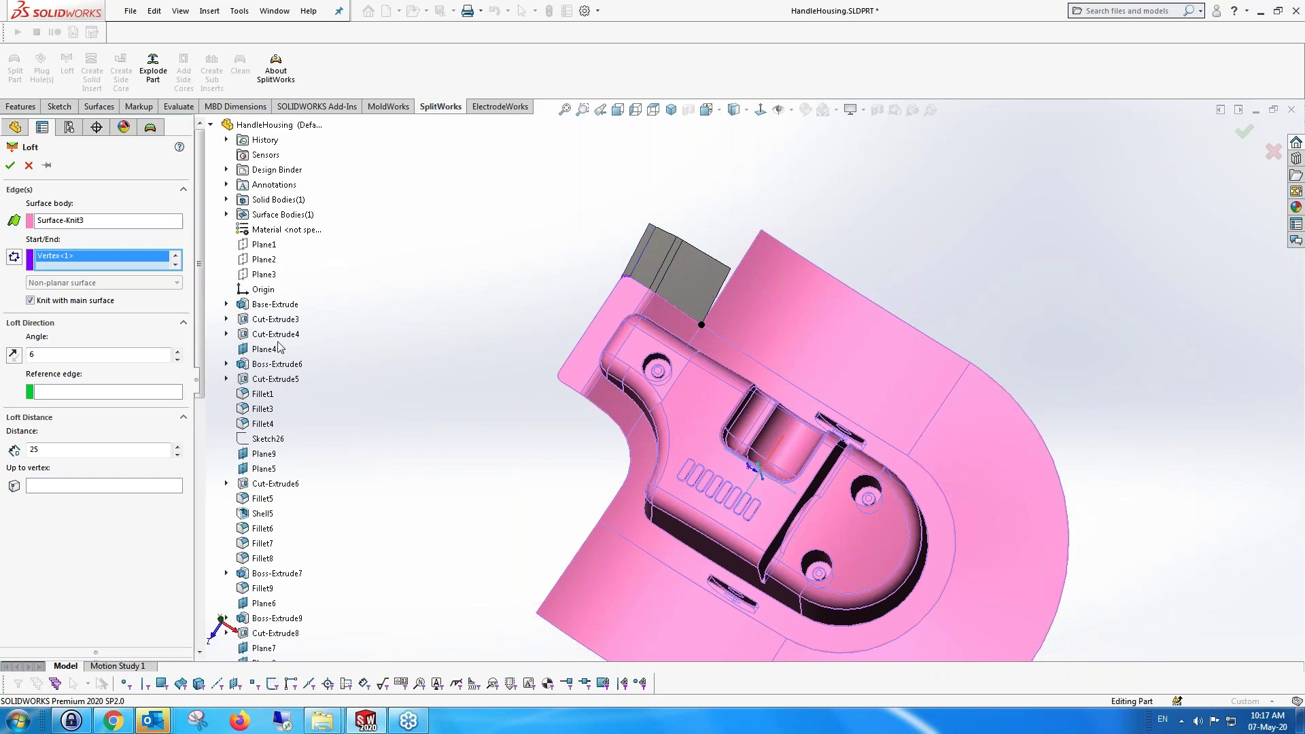
# Use the adjoining radiated surface's end edge as loft direction reference, set the distance to 50, and create the loft with the command kept open
pyautogui.click(77, 392)
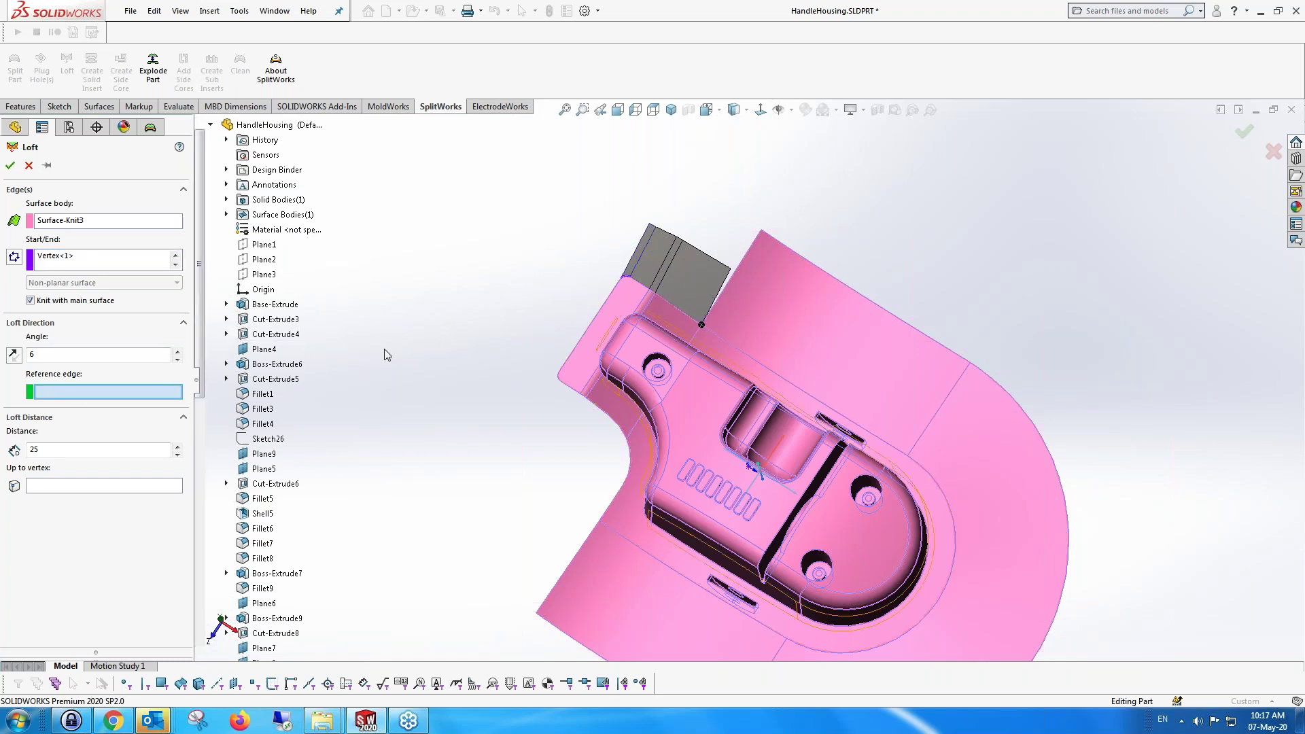
pyautogui.click(733, 284)
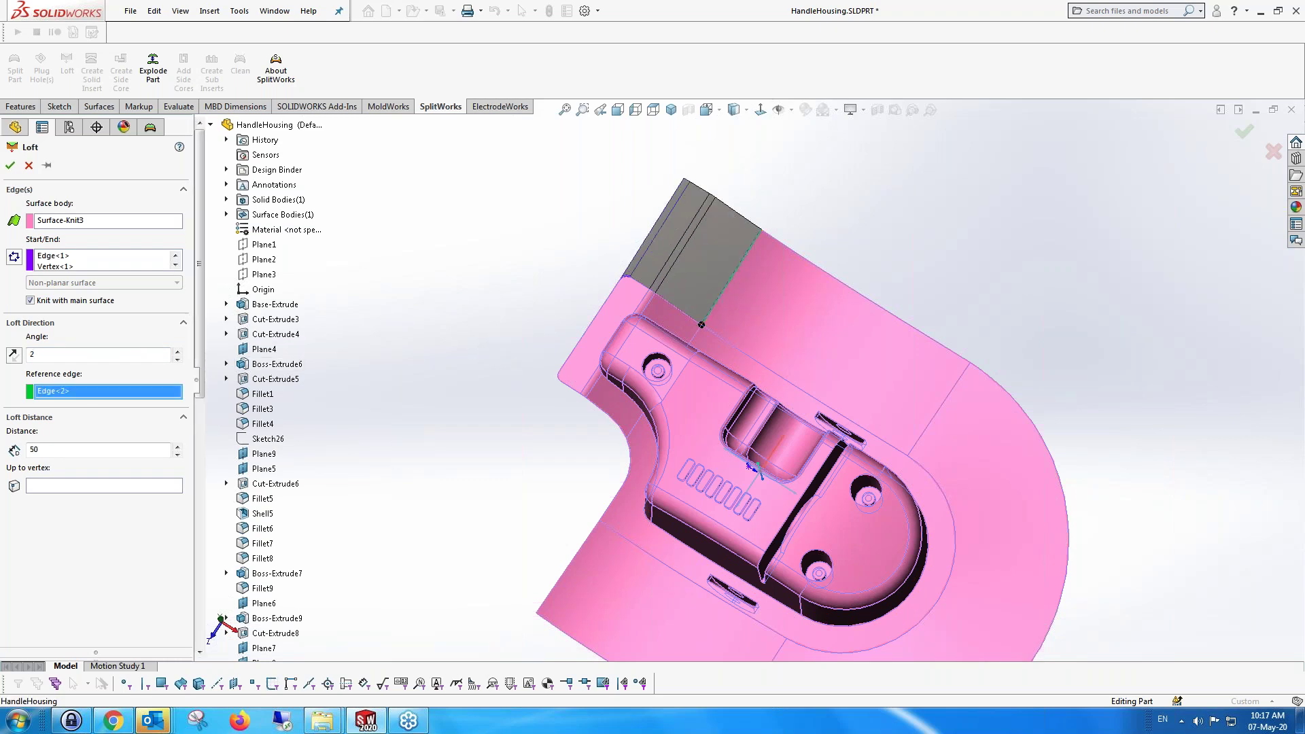
pyautogui.moveTo(543, 380); pyautogui.dragTo(462, 253, button='middle')
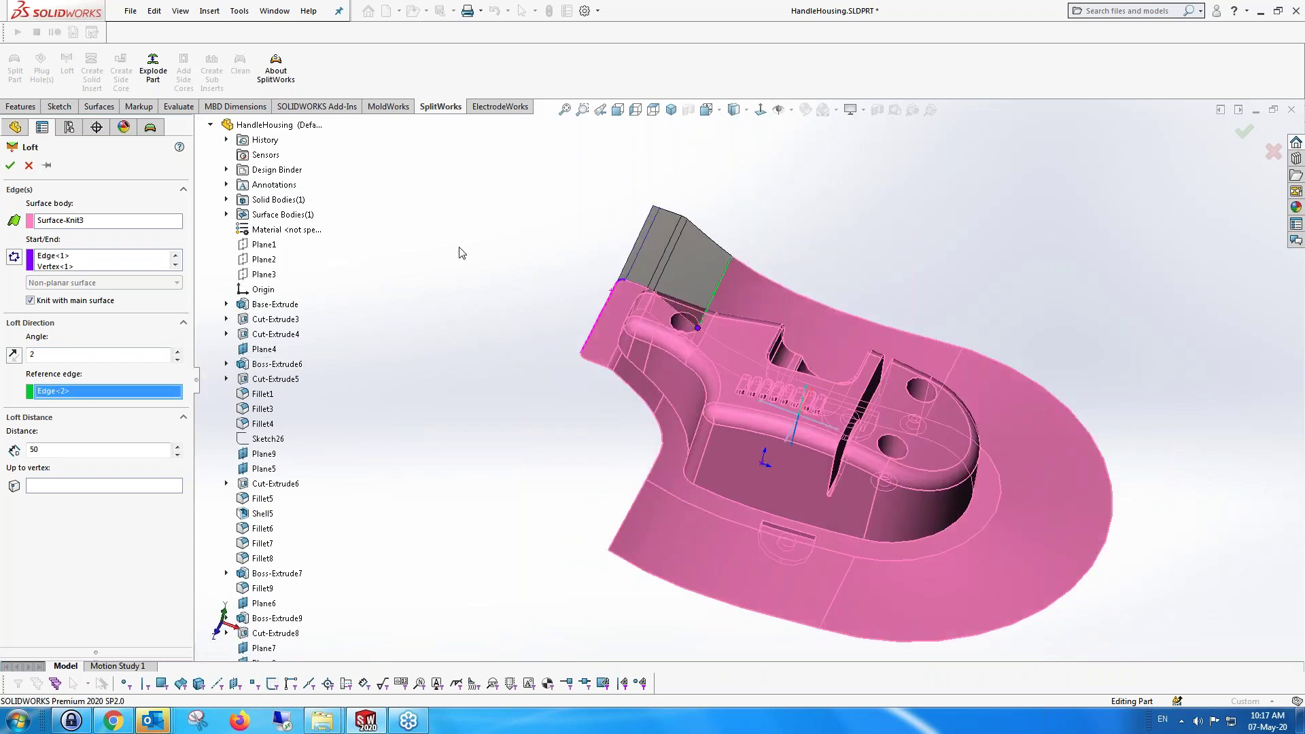
pyautogui.click(46, 165)
pyautogui.click(10, 167)
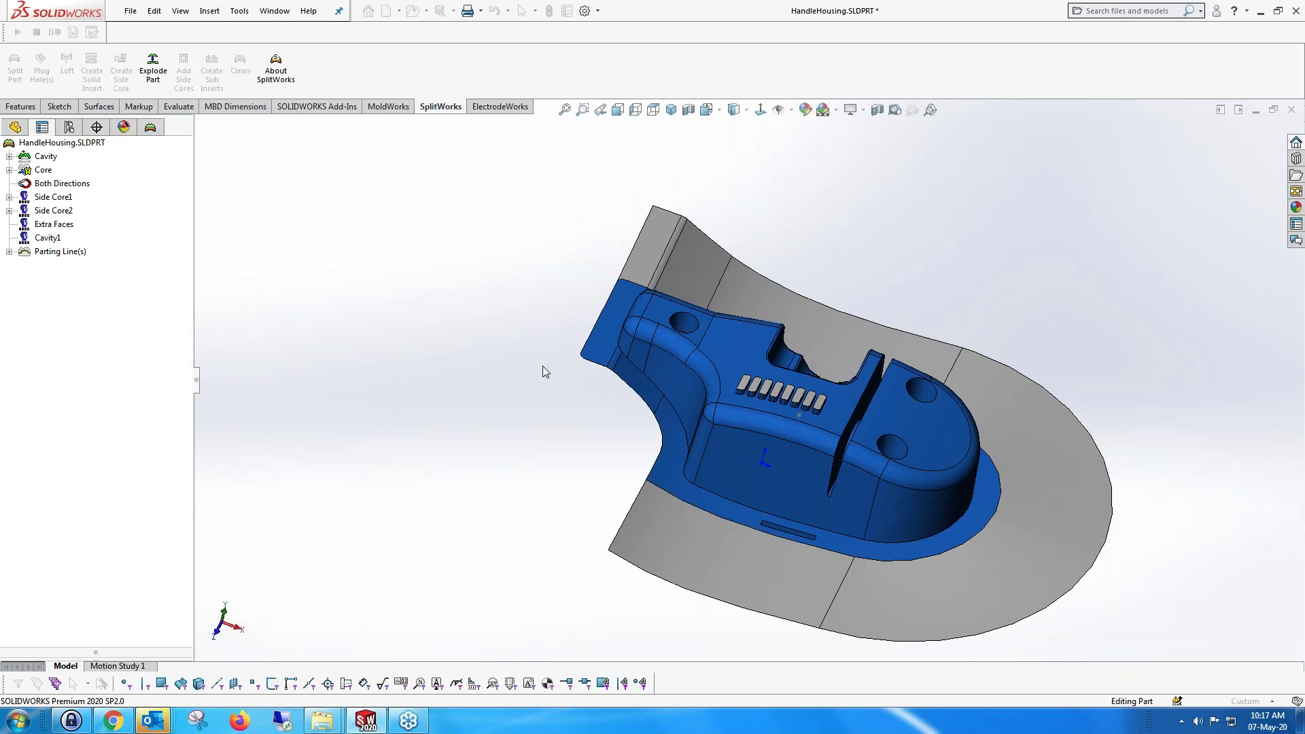
# Loft a 50 mm surface on the handle flange's opposite side, from its end corner to the radiated surface, using that surface's end edge as reference
pyautogui.click(583, 360)
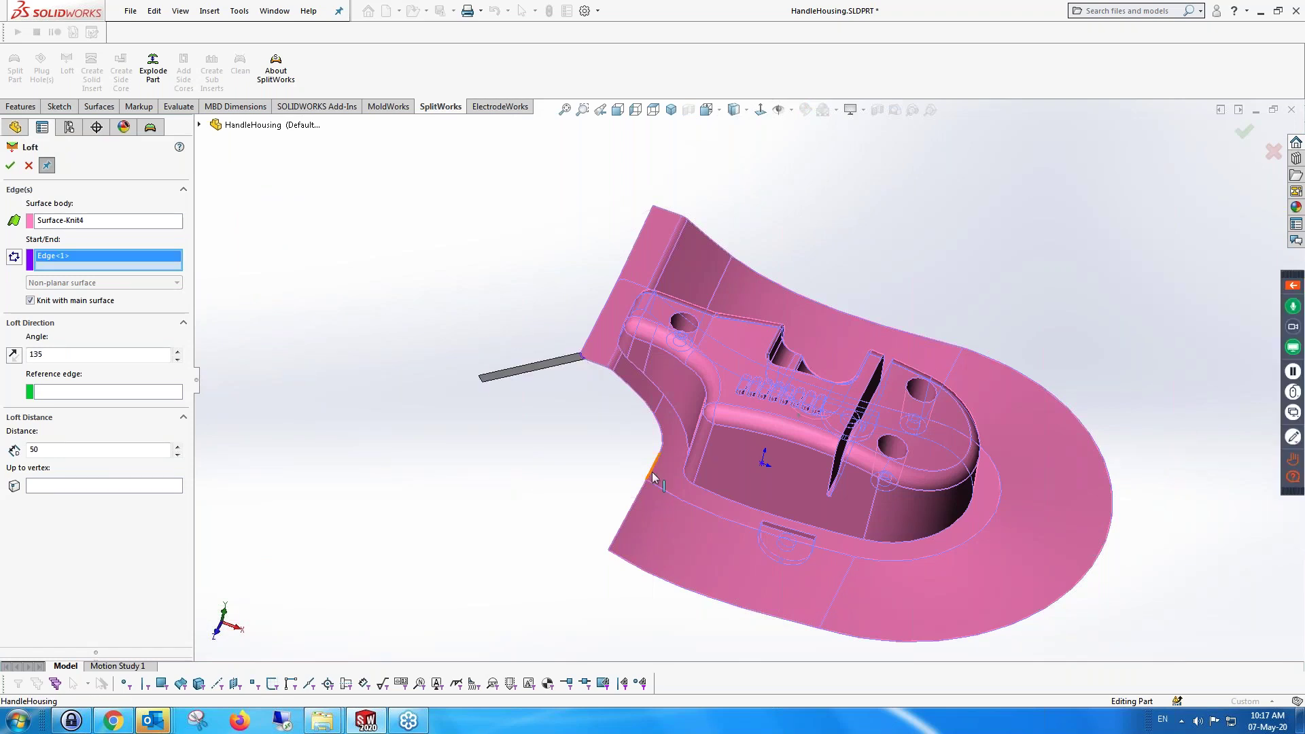
pyautogui.click(653, 477)
pyautogui.click(84, 393)
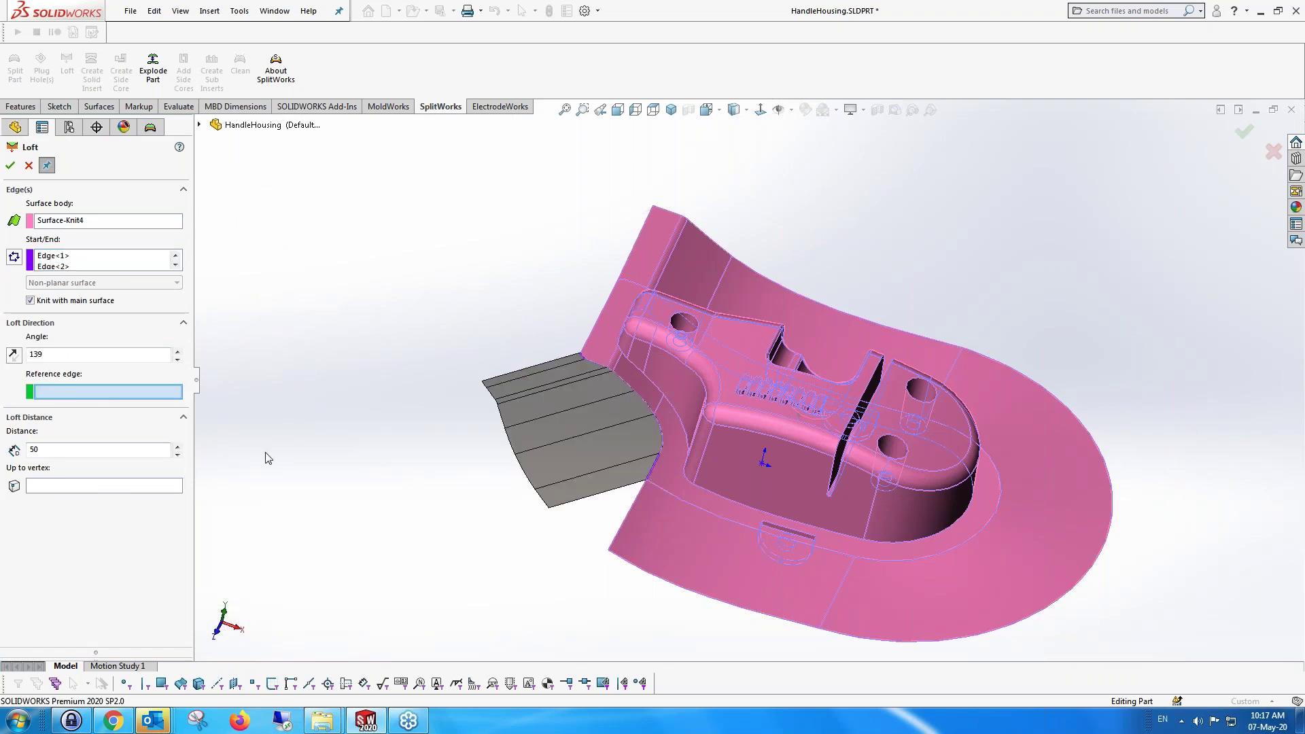
pyautogui.click(624, 519)
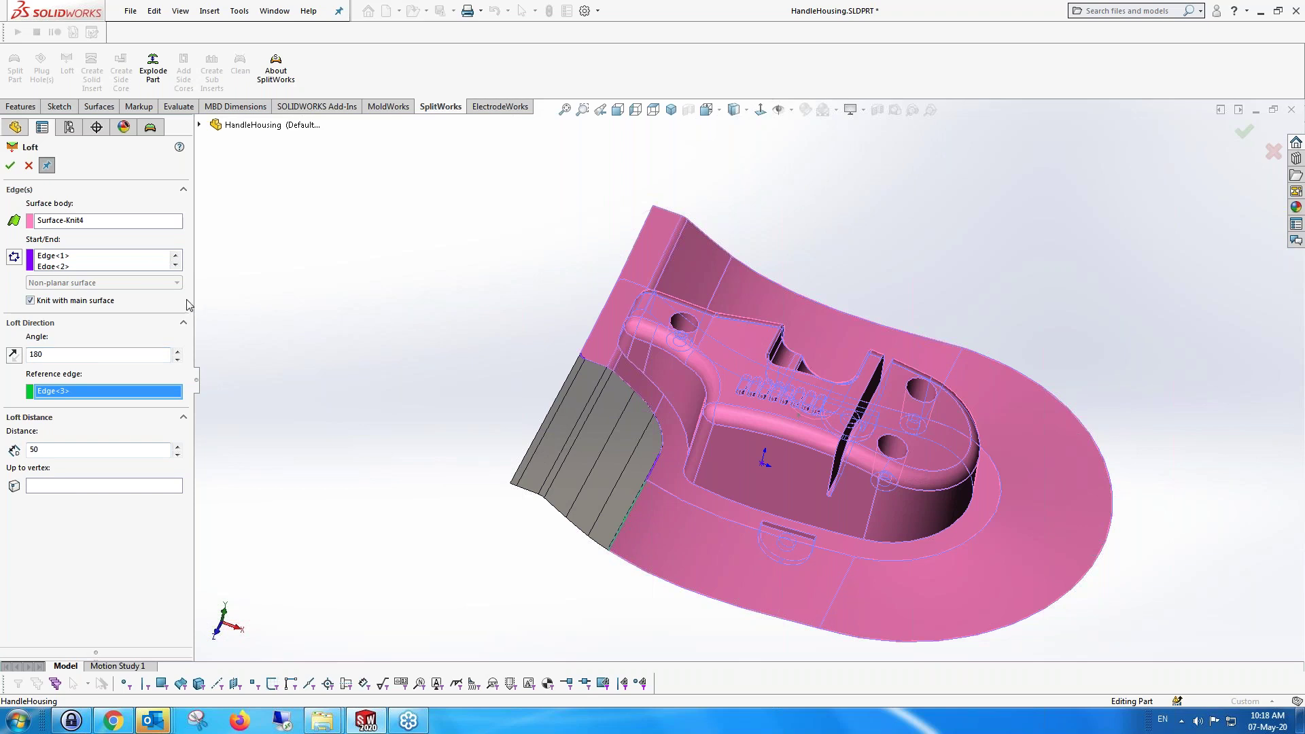
pyautogui.click(10, 166)
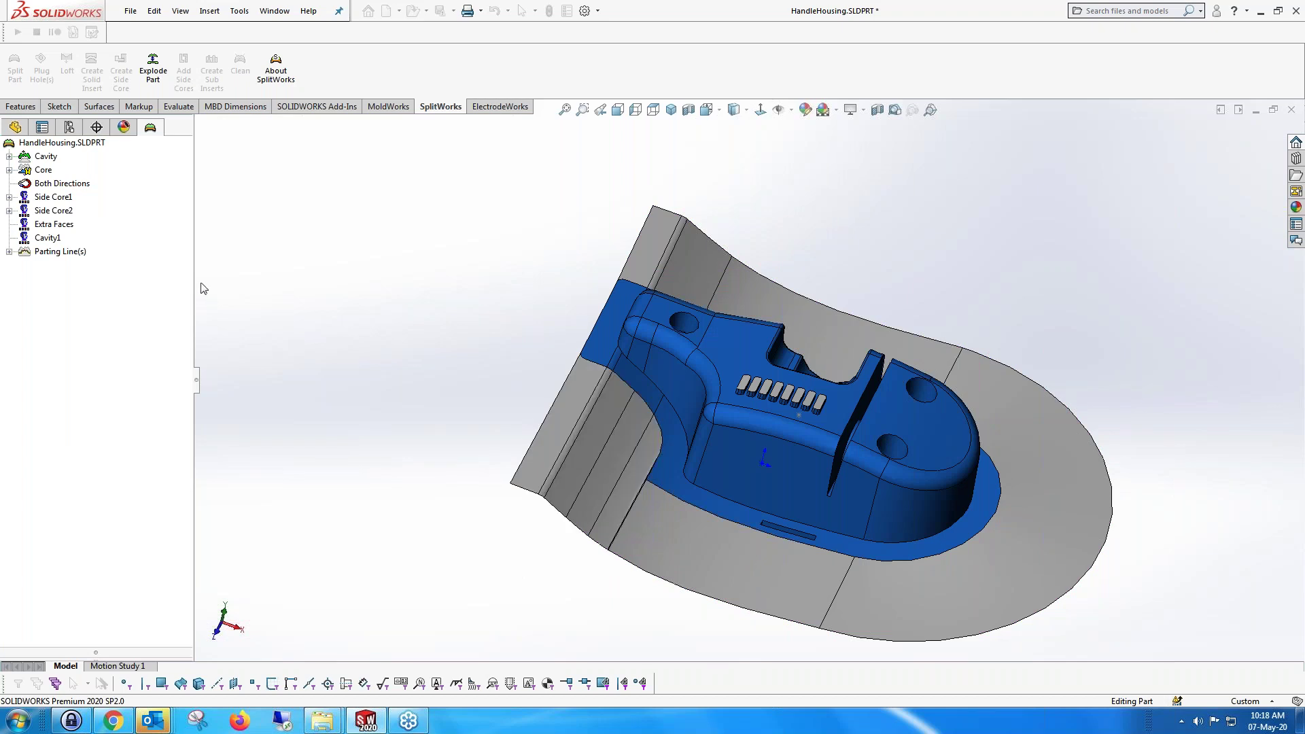
# Loft the straight outer end of the parting surface outward by 50 at 90 degrees, using the outer edges of both side lofts as limits
pyautogui.doubleClick(85, 184)
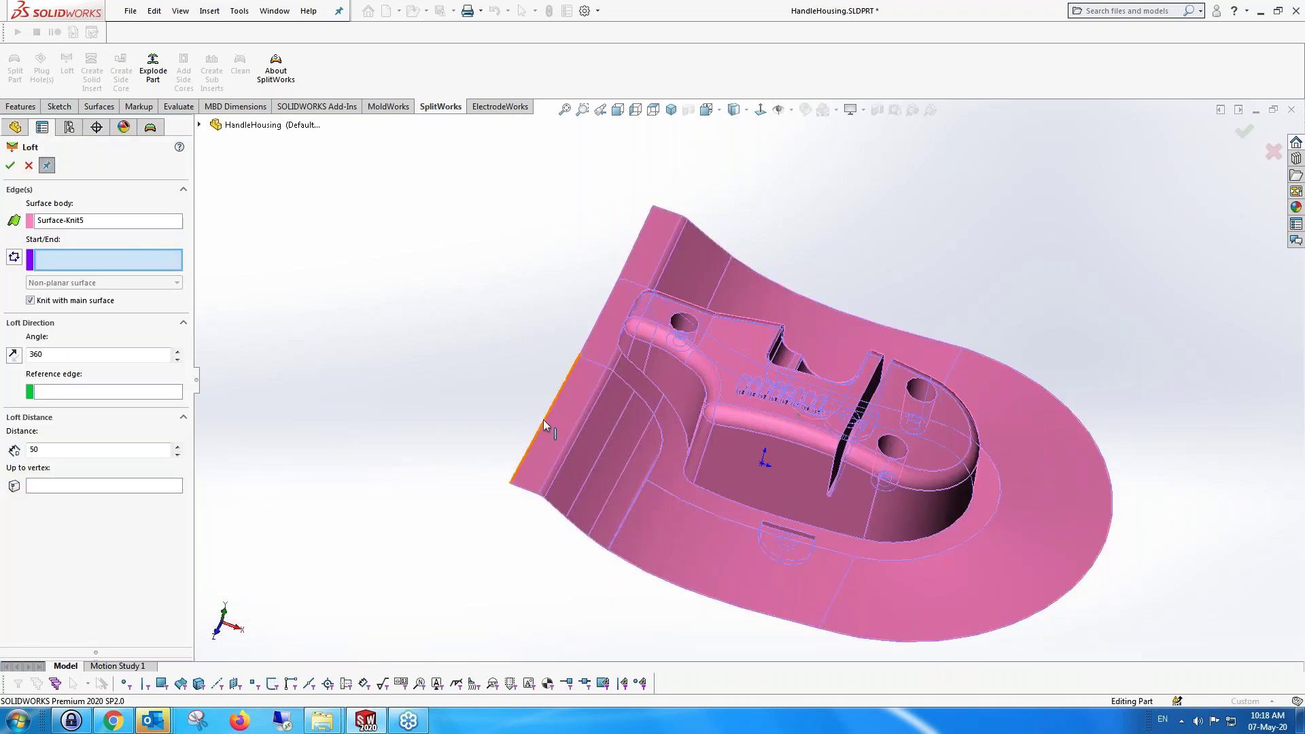
pyautogui.click(544, 421)
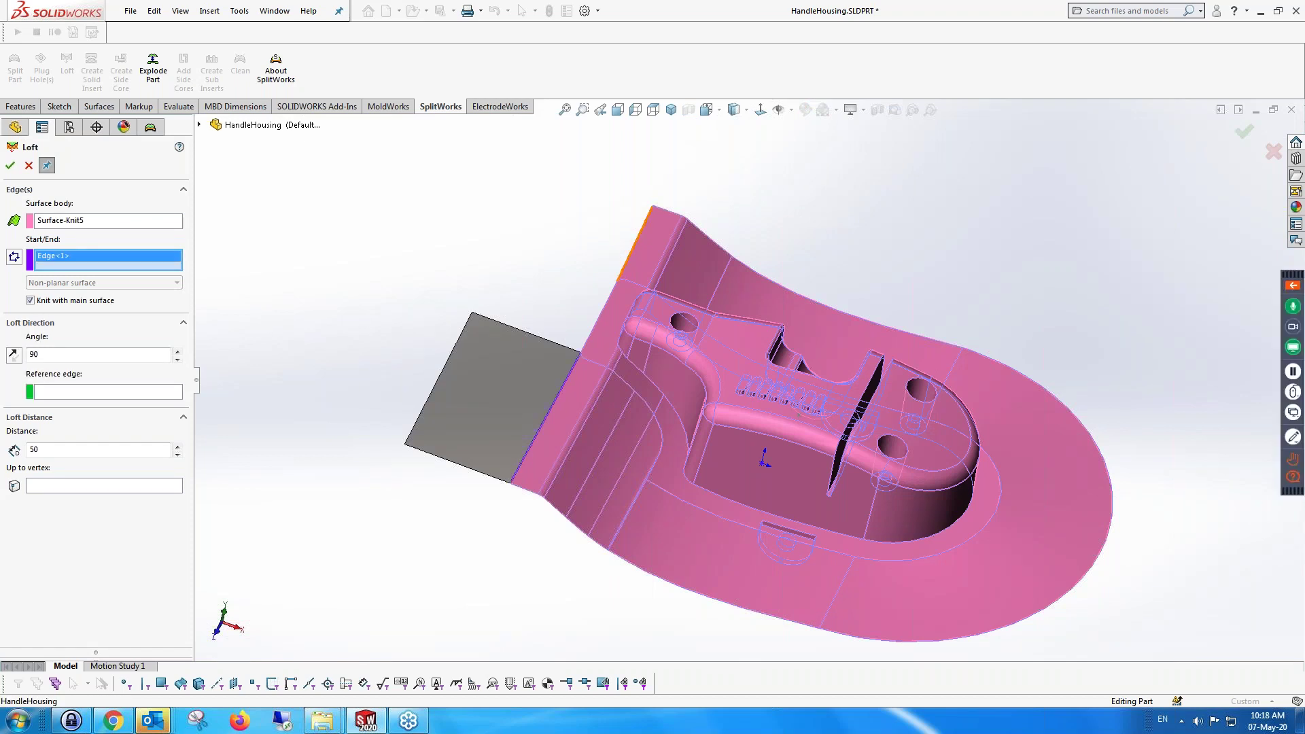
pyautogui.click(634, 244)
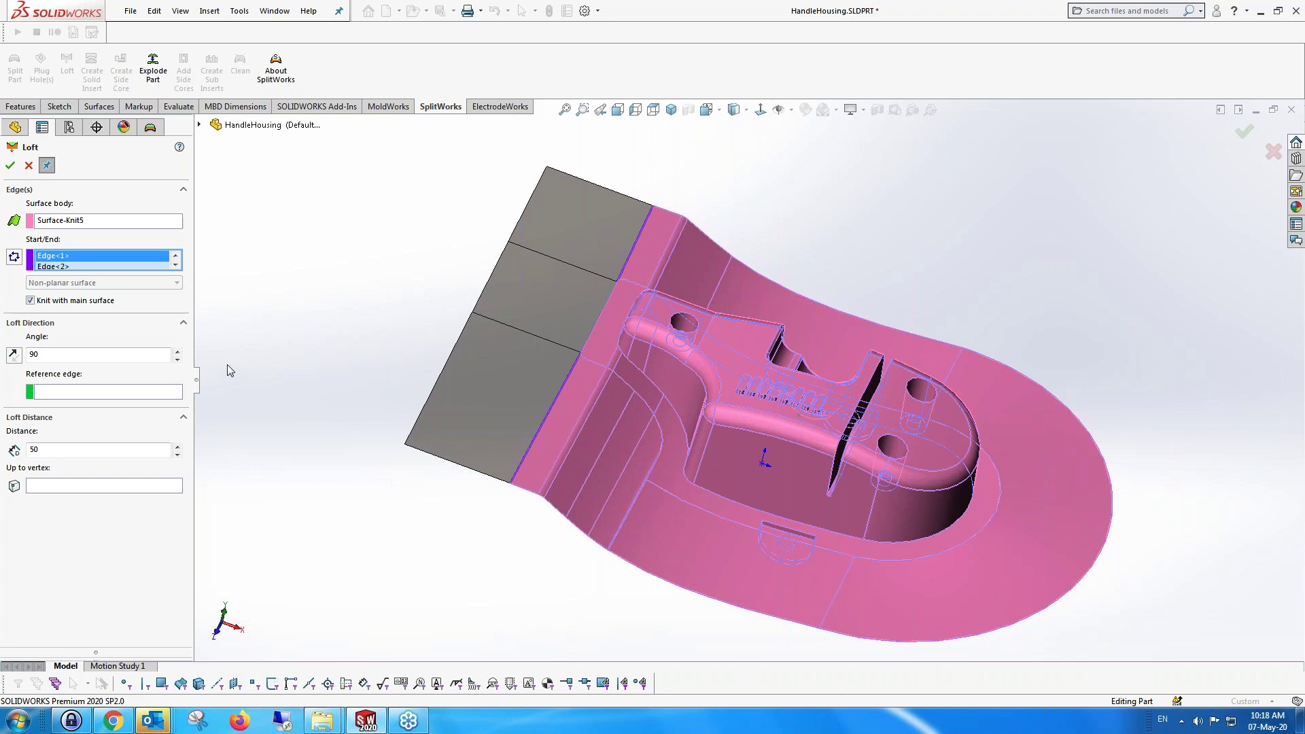
pyautogui.click(10, 167)
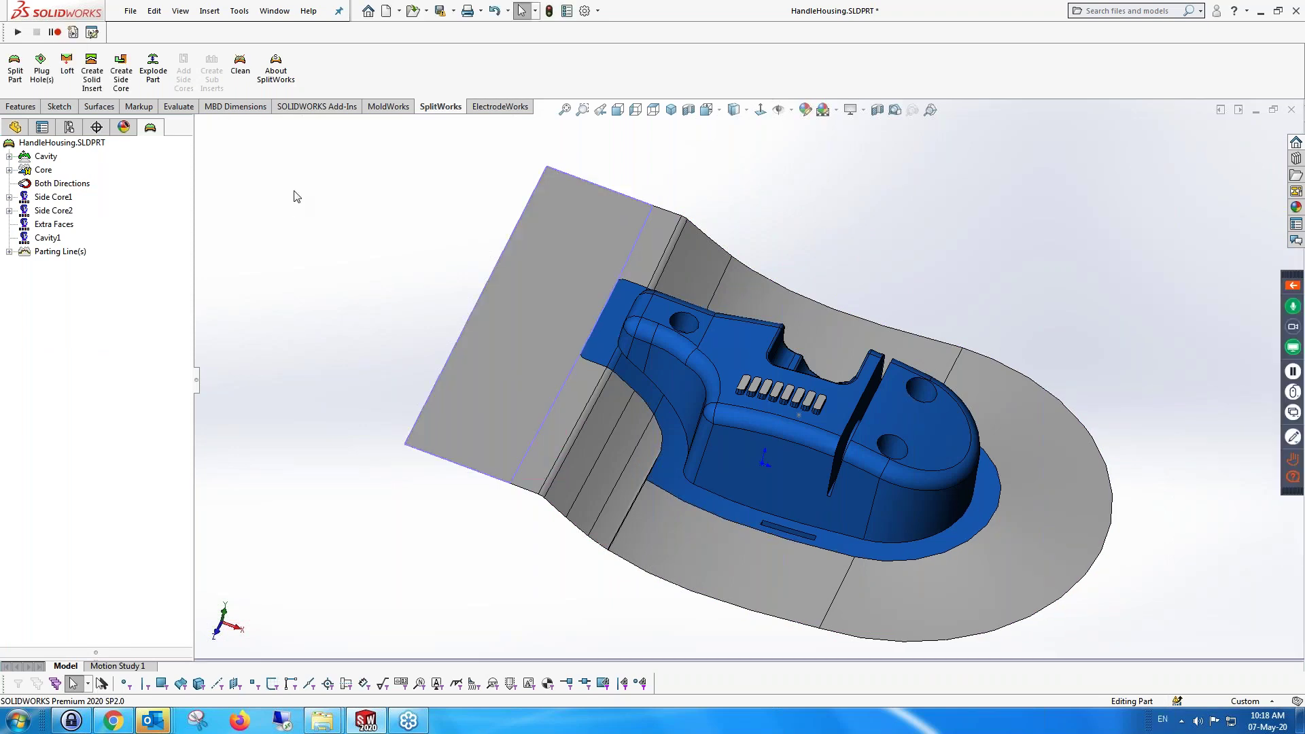
# Examine the completed core and parting surface from several angles, along with the part's body folders
pyautogui.moveTo(449, 282); pyautogui.dragTo(443, 387, button='middle')
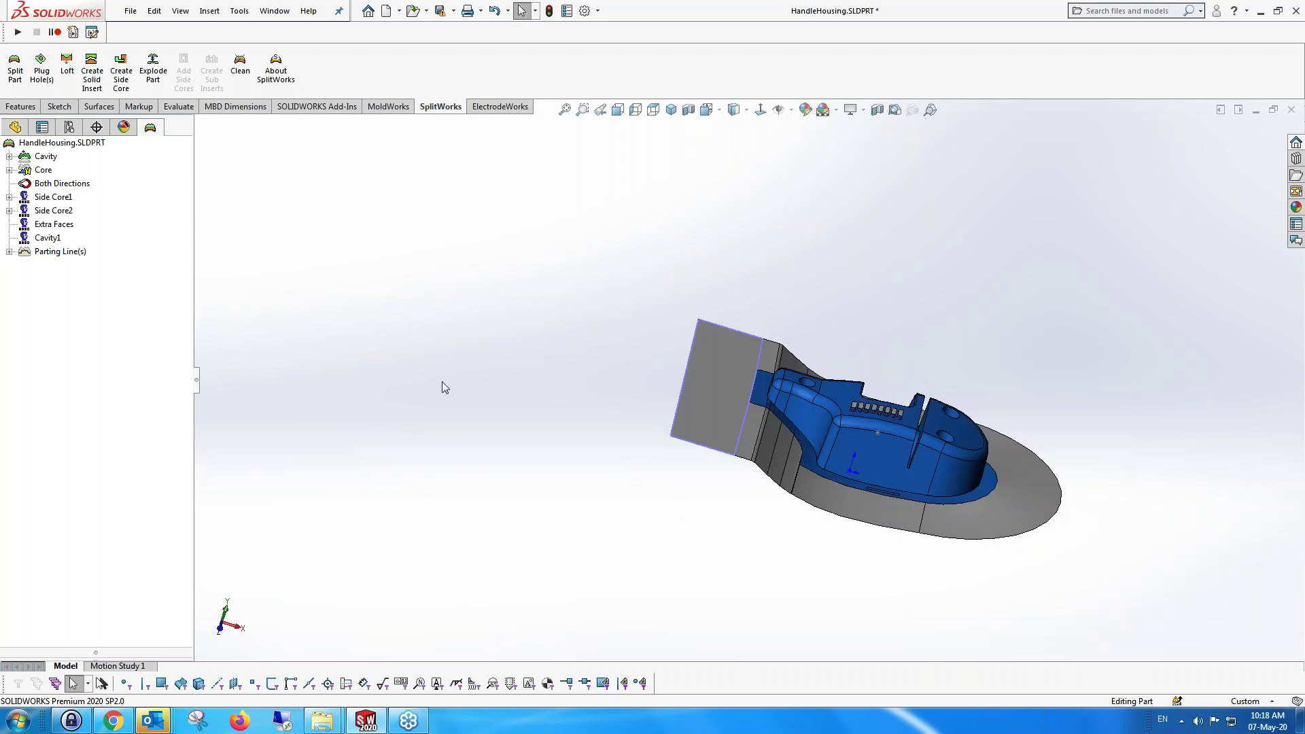
pyautogui.click(15, 127)
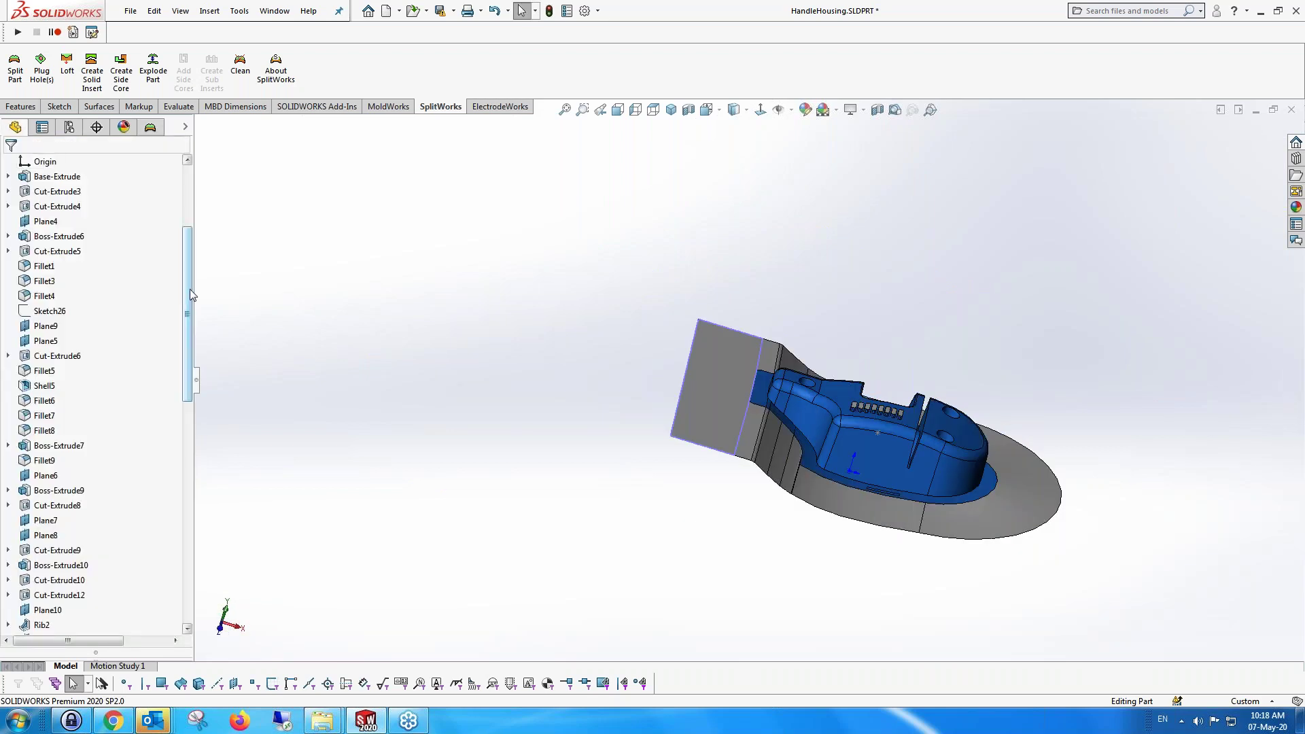
pyautogui.moveTo(189, 288); pyautogui.dragTo(189, 228)
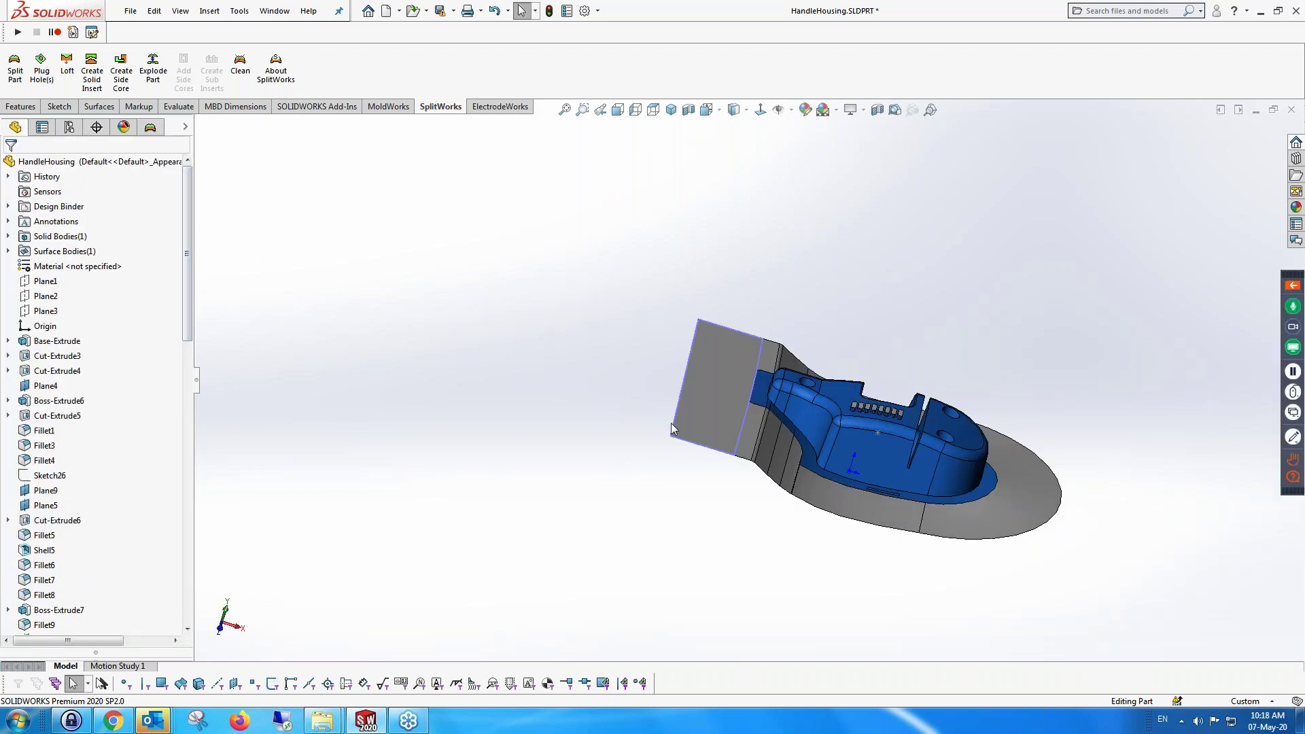
pyautogui.scroll(-2, 870, 445)
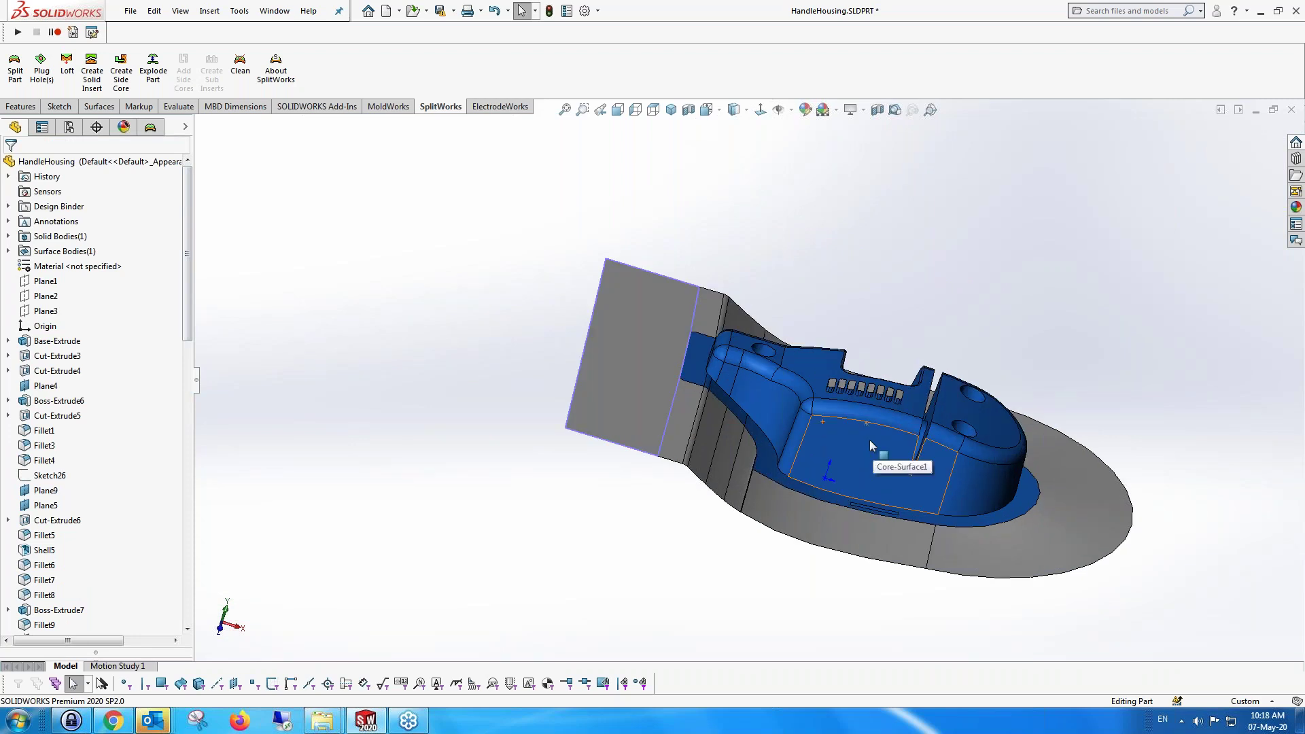
pyautogui.moveTo(870, 439); pyautogui.dragTo(839, 336, button='middle')
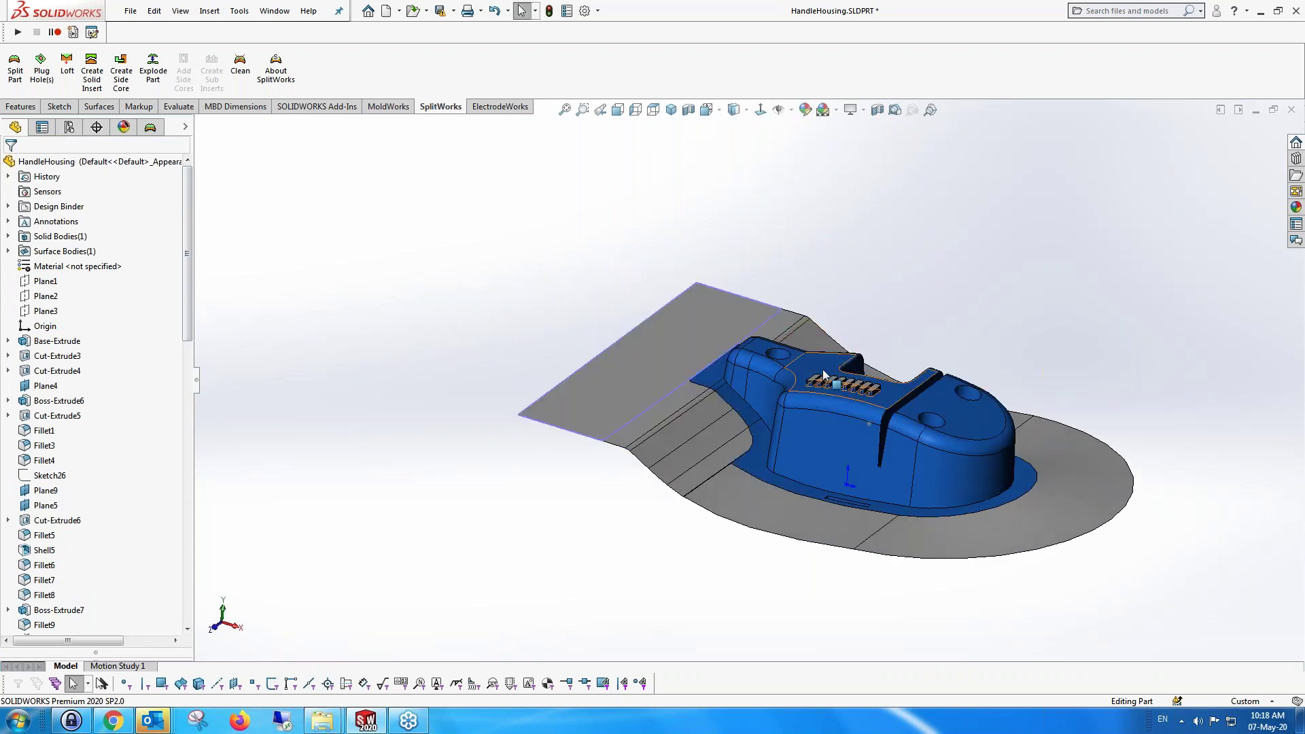
pyautogui.scroll(-2, 1006, 451)
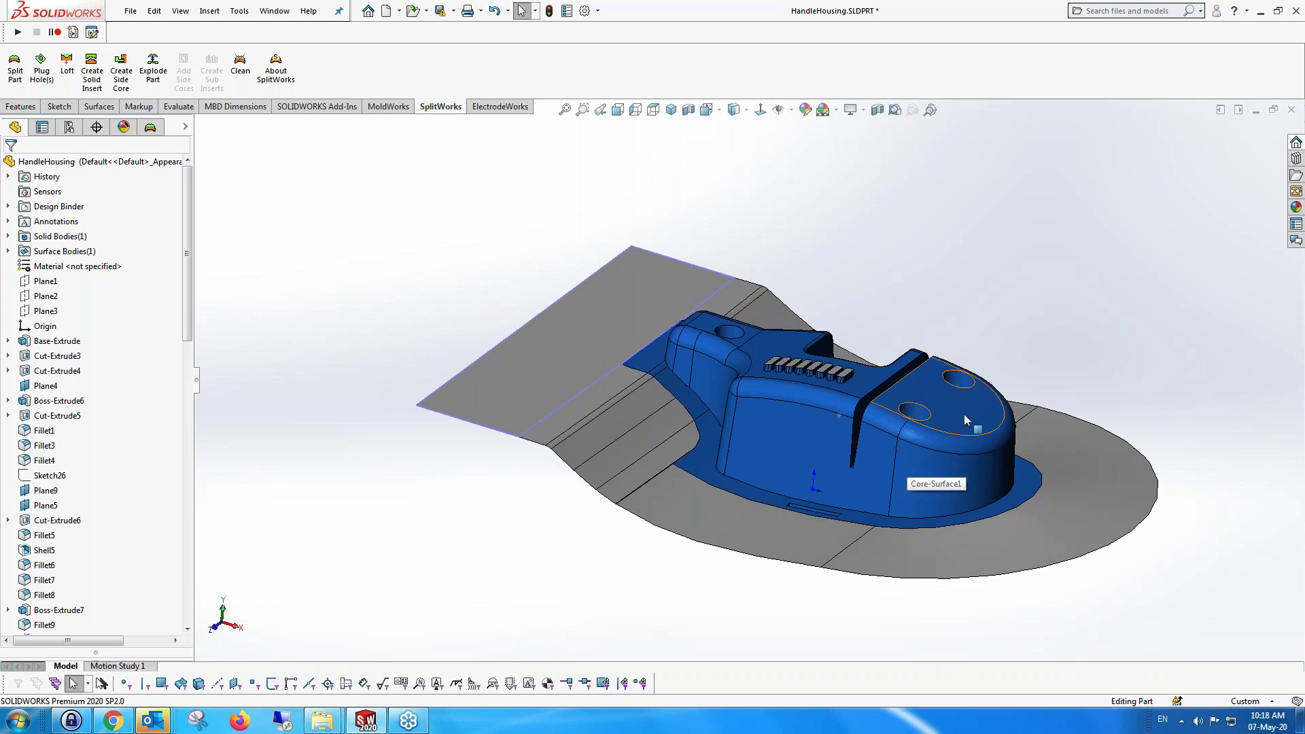
pyautogui.scroll(-1, 972, 428)
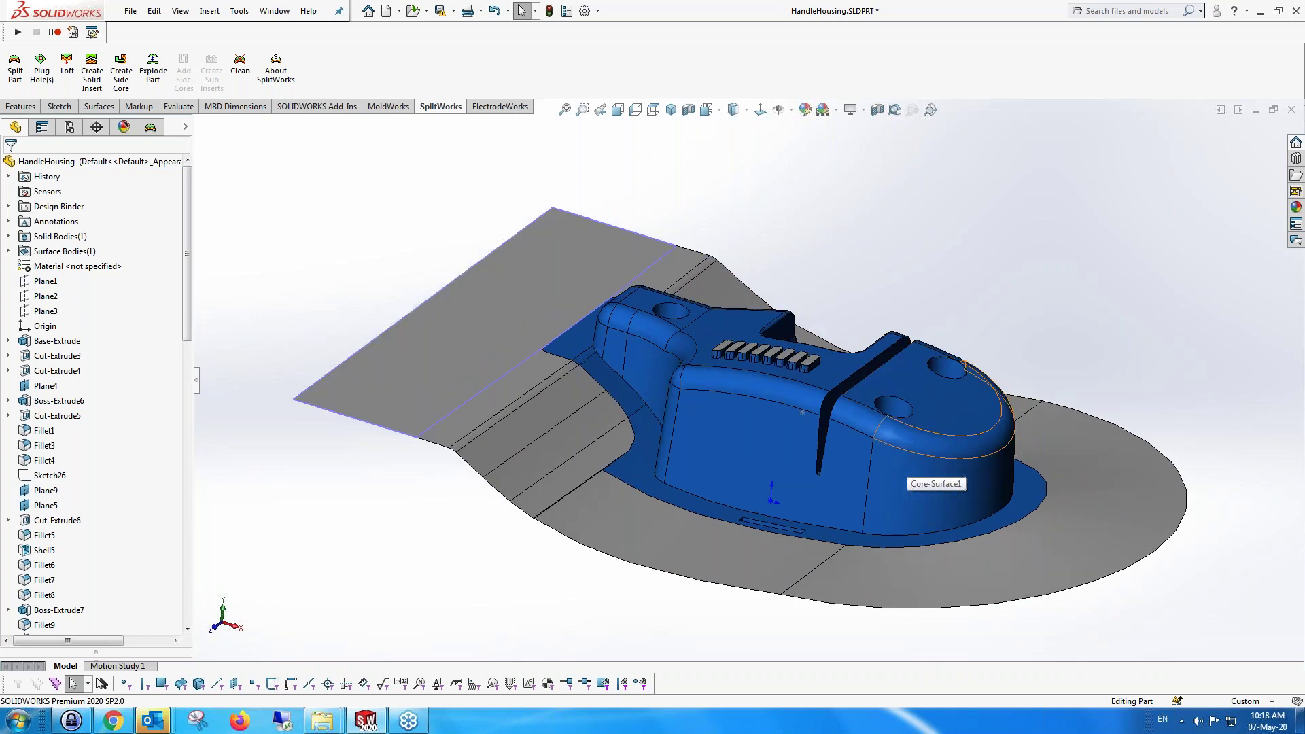
pyautogui.moveTo(976, 435); pyautogui.dragTo(986, 446, button='middle')
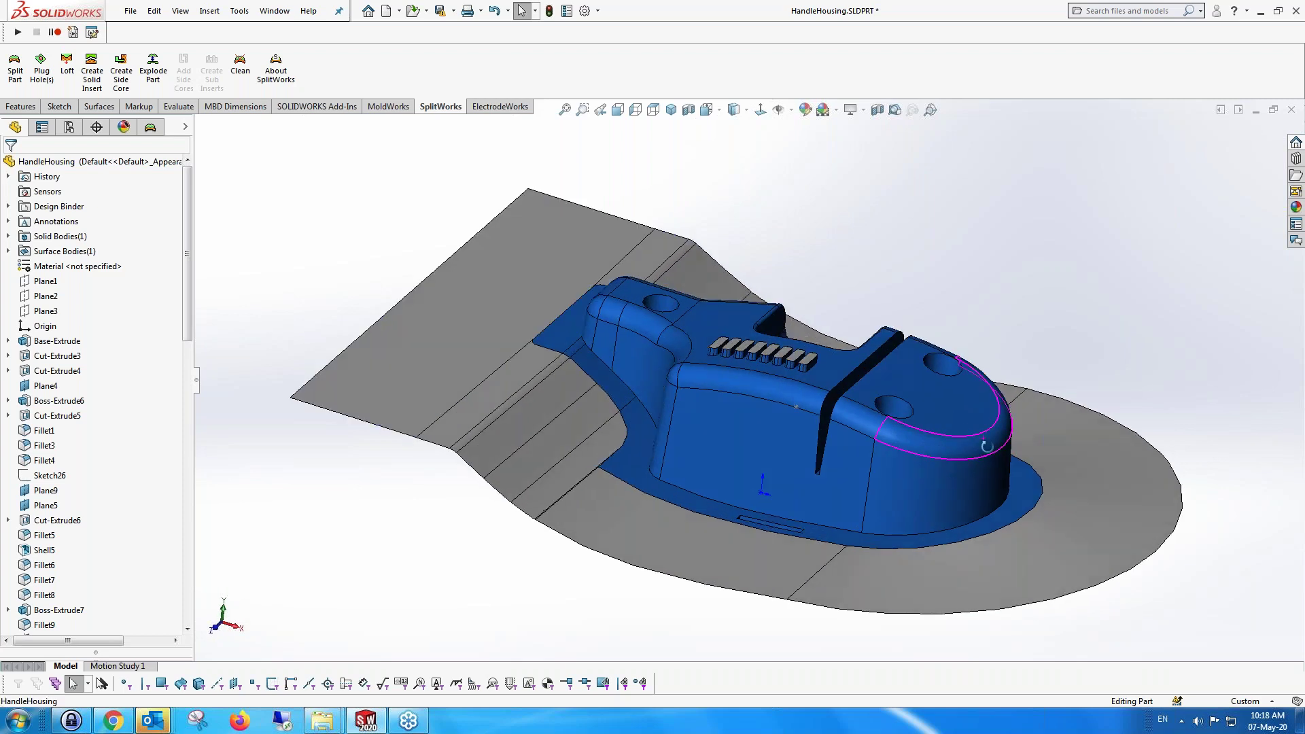
# Set up a Create Solid Insert operation using the knitted core surface, the SplitWorks coordinate system and the HandleHousing part
pyautogui.click(91, 72)
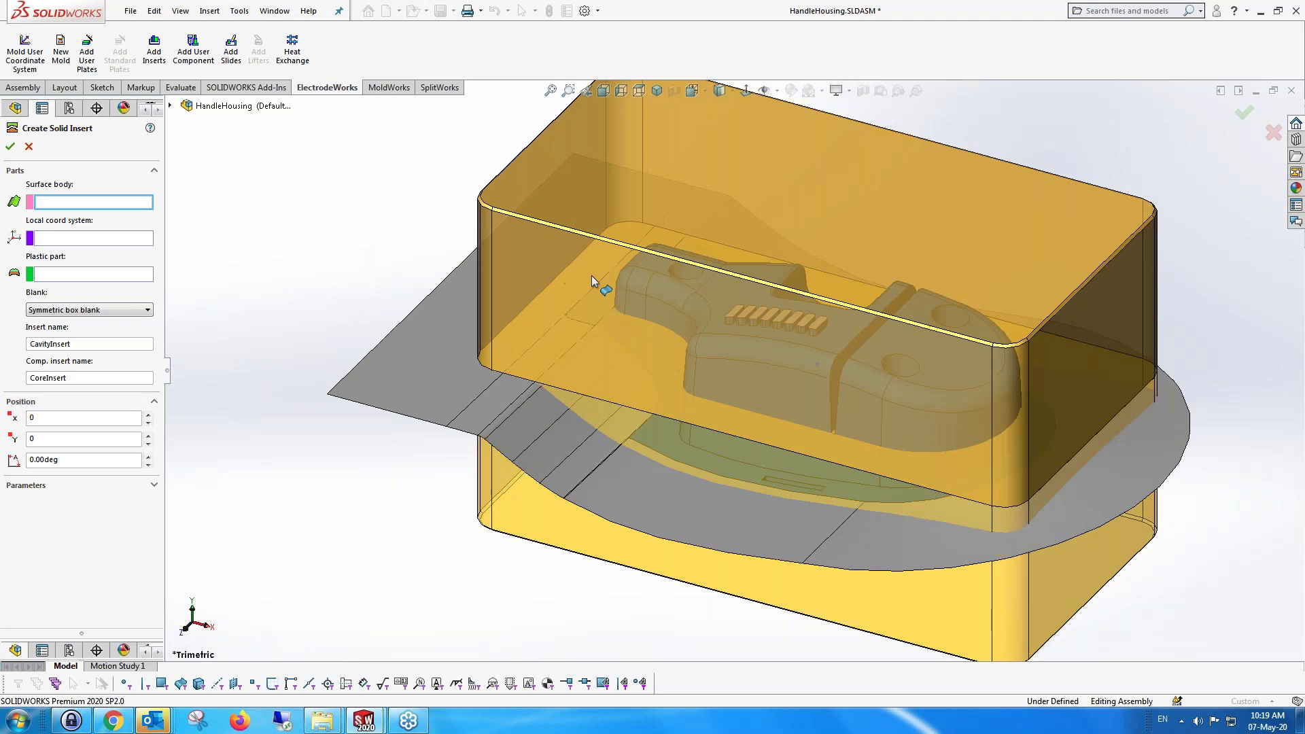
pyautogui.click(591, 275)
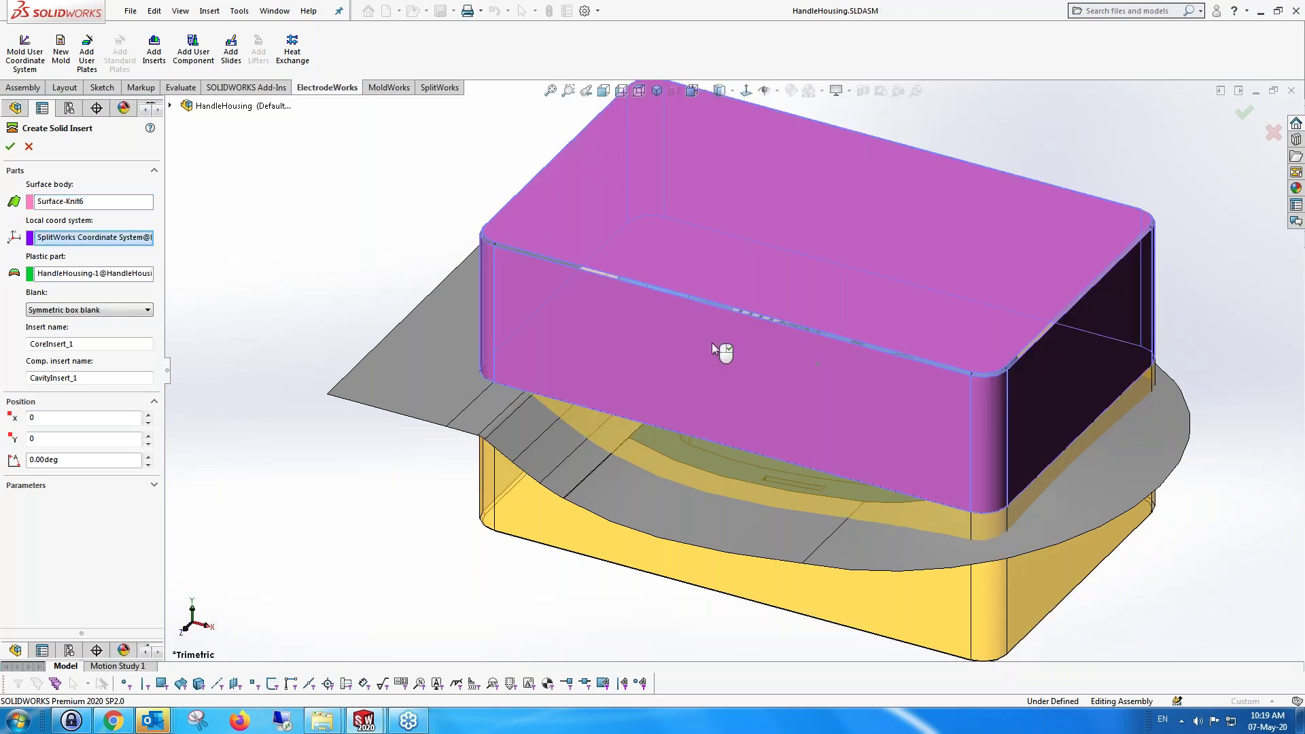
pyautogui.moveTo(739, 347); pyautogui.dragTo(569, 287, button='middle')
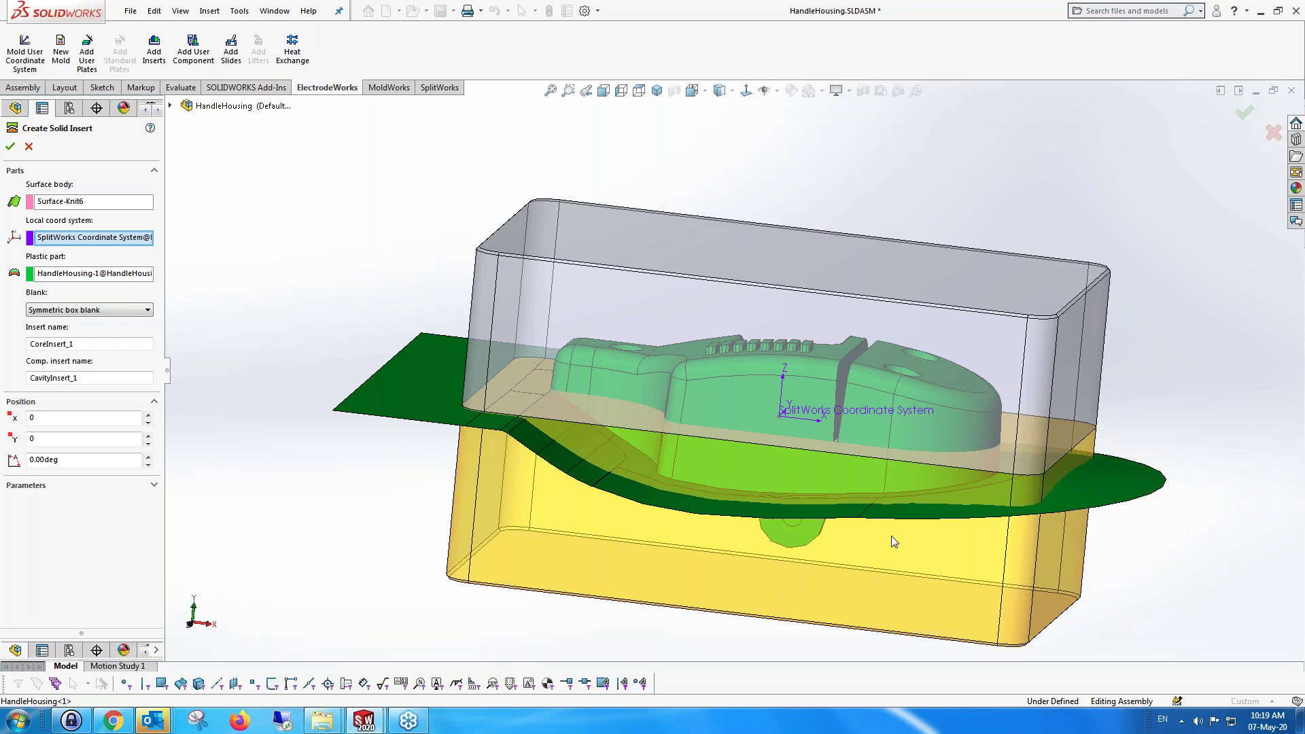
pyautogui.scroll(-2, 891, 536)
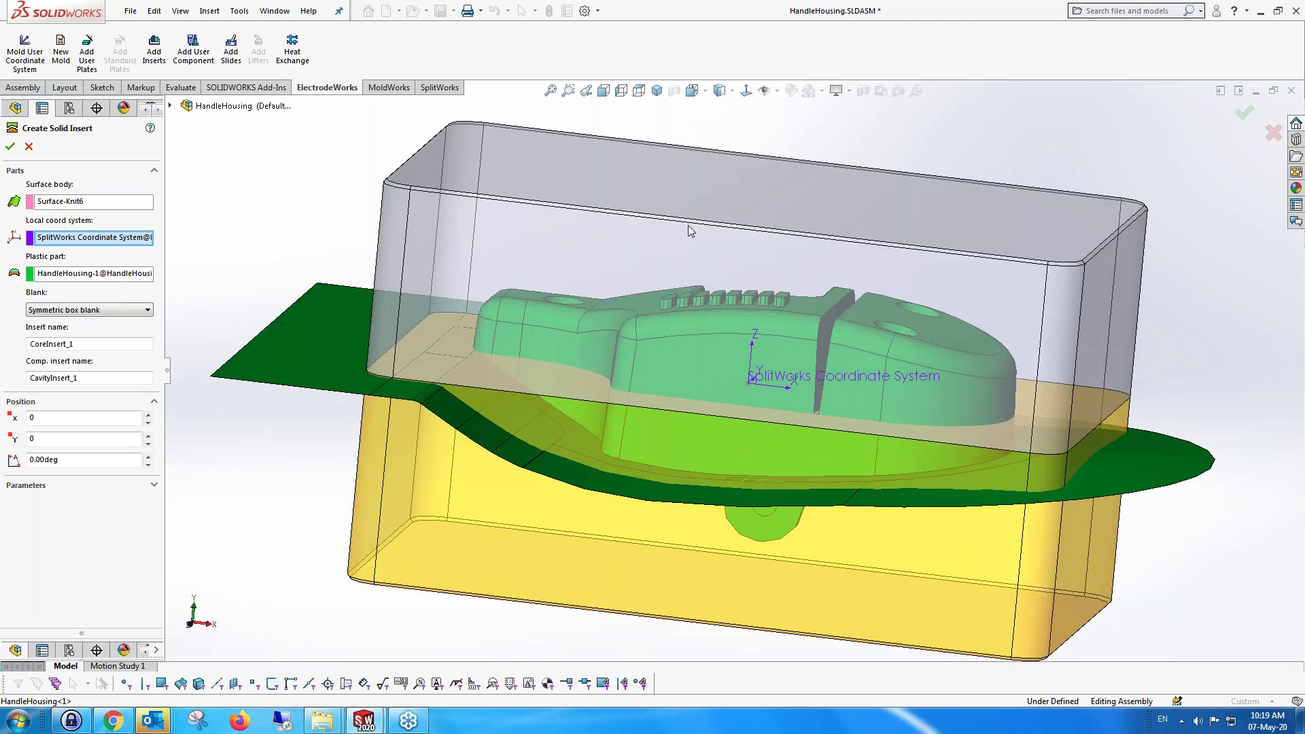
# Look through the Solid Insert Library's user blanks and close it without choosing one
pyautogui.click(138, 310)
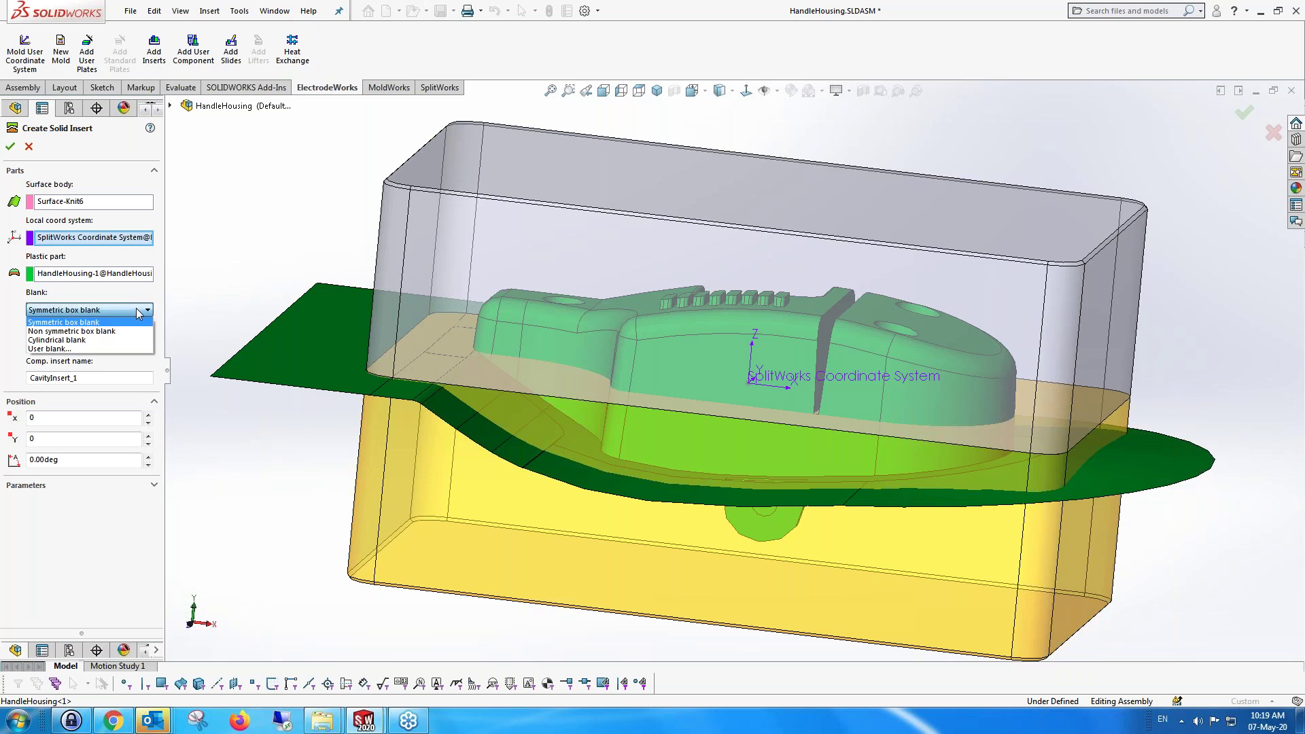
pyautogui.click(109, 348)
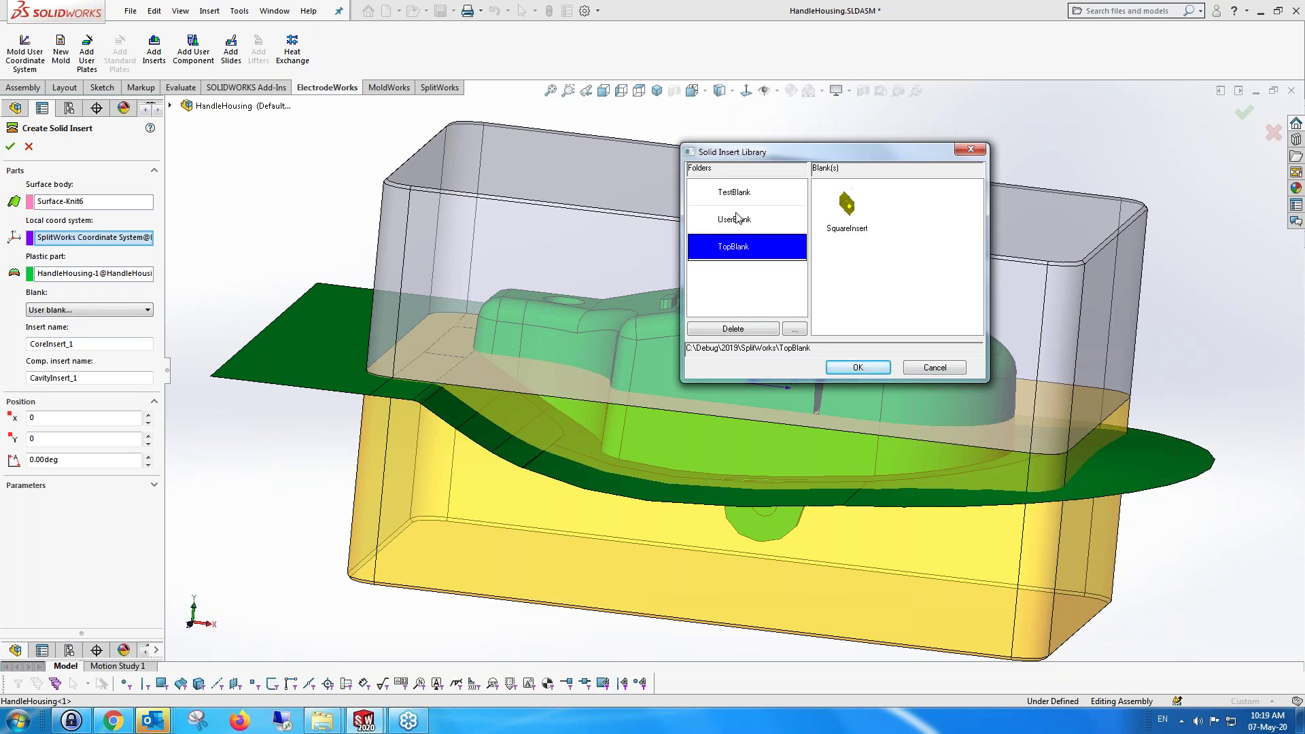
pyautogui.click(933, 367)
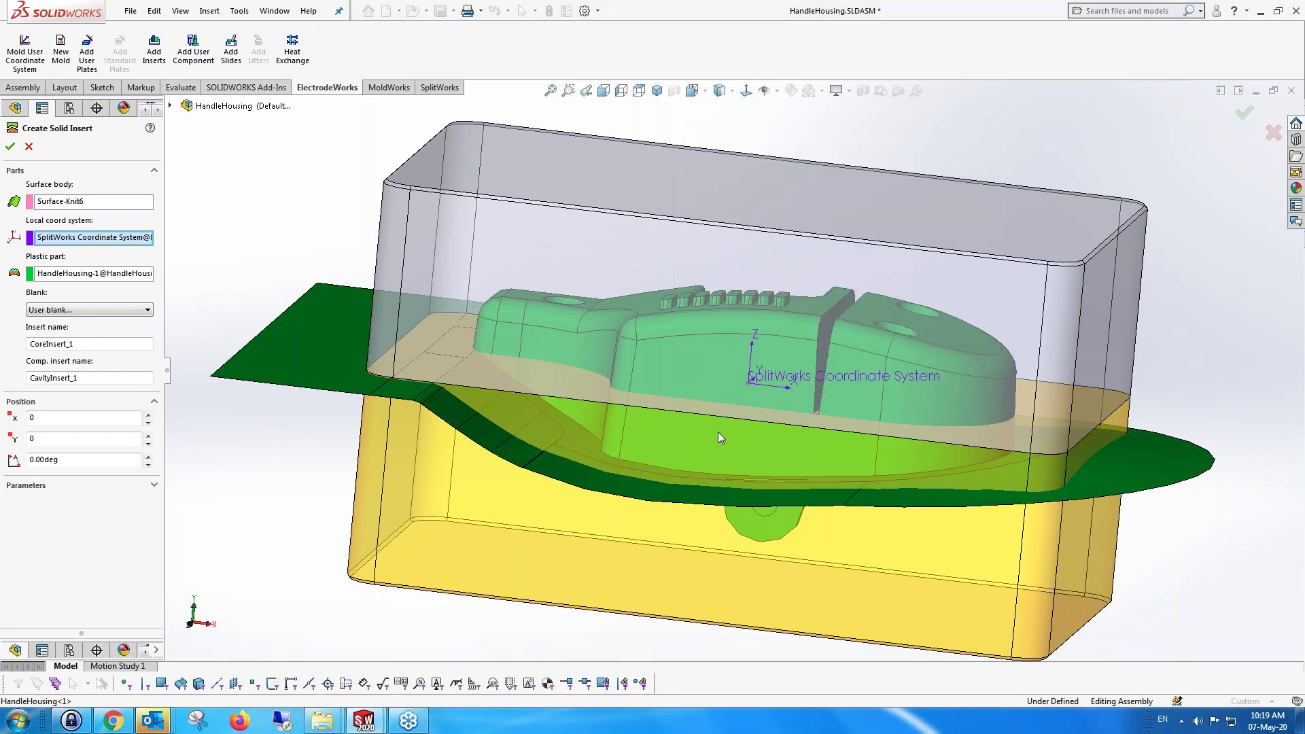
# Try shifting the insert blank's X position to 20, and return it to 0
pyautogui.click(148, 414)
pyautogui.click(148, 414)
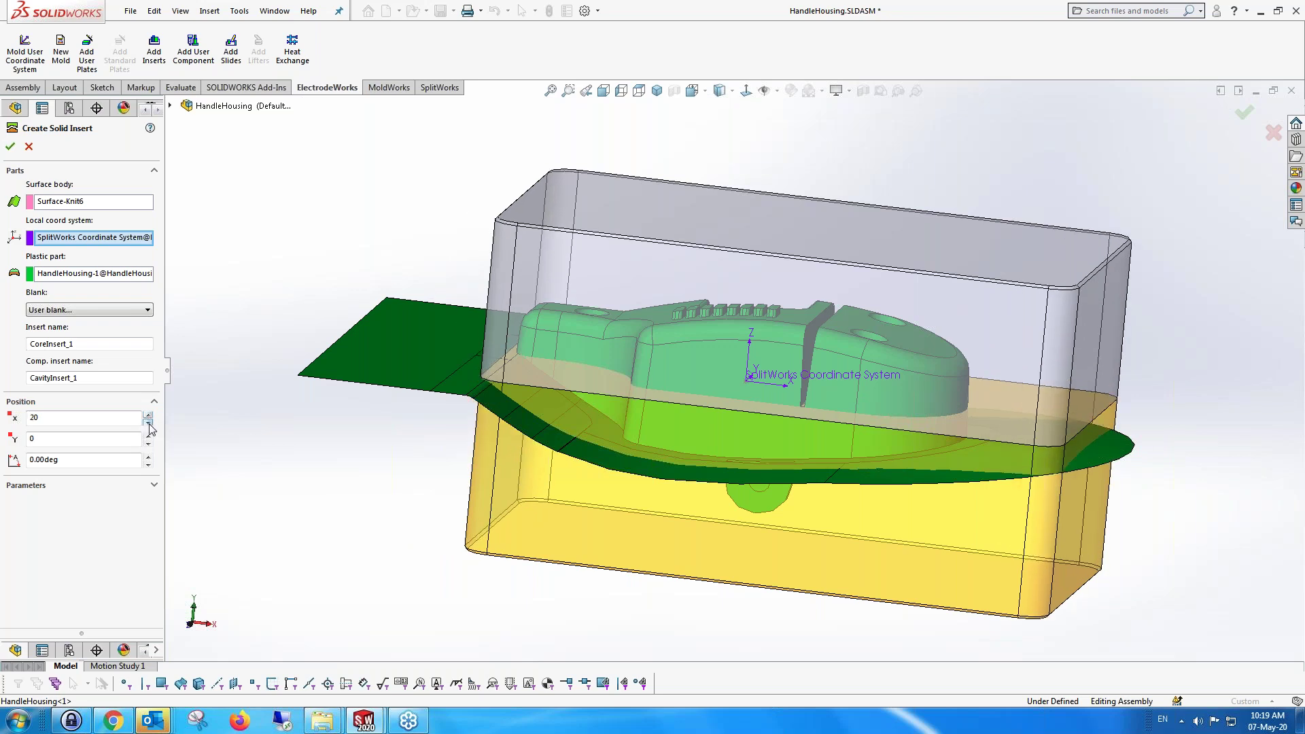
pyautogui.click(148, 422)
pyautogui.click(148, 422)
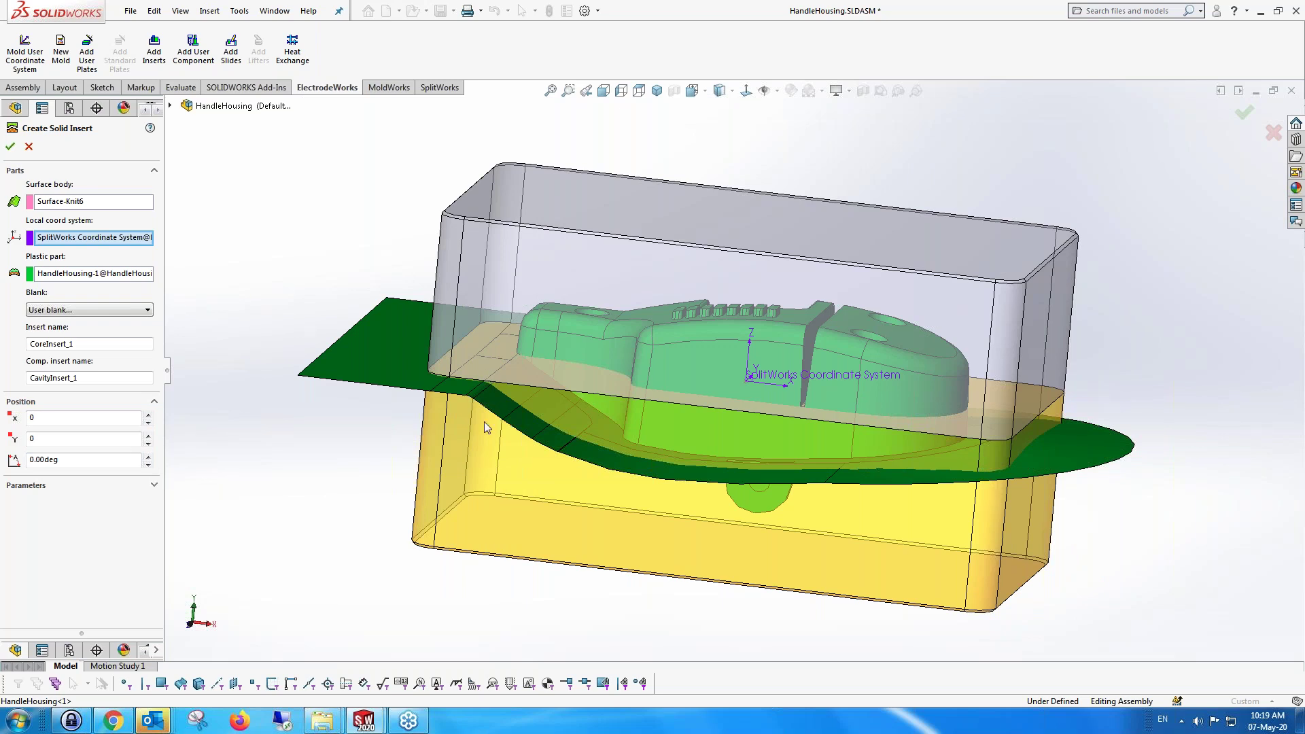
# Try a core insert thickness of 55 in the blank parameters, and restore it to 65
pyautogui.moveTo(482, 447); pyautogui.dragTo(478, 384, button='middle')
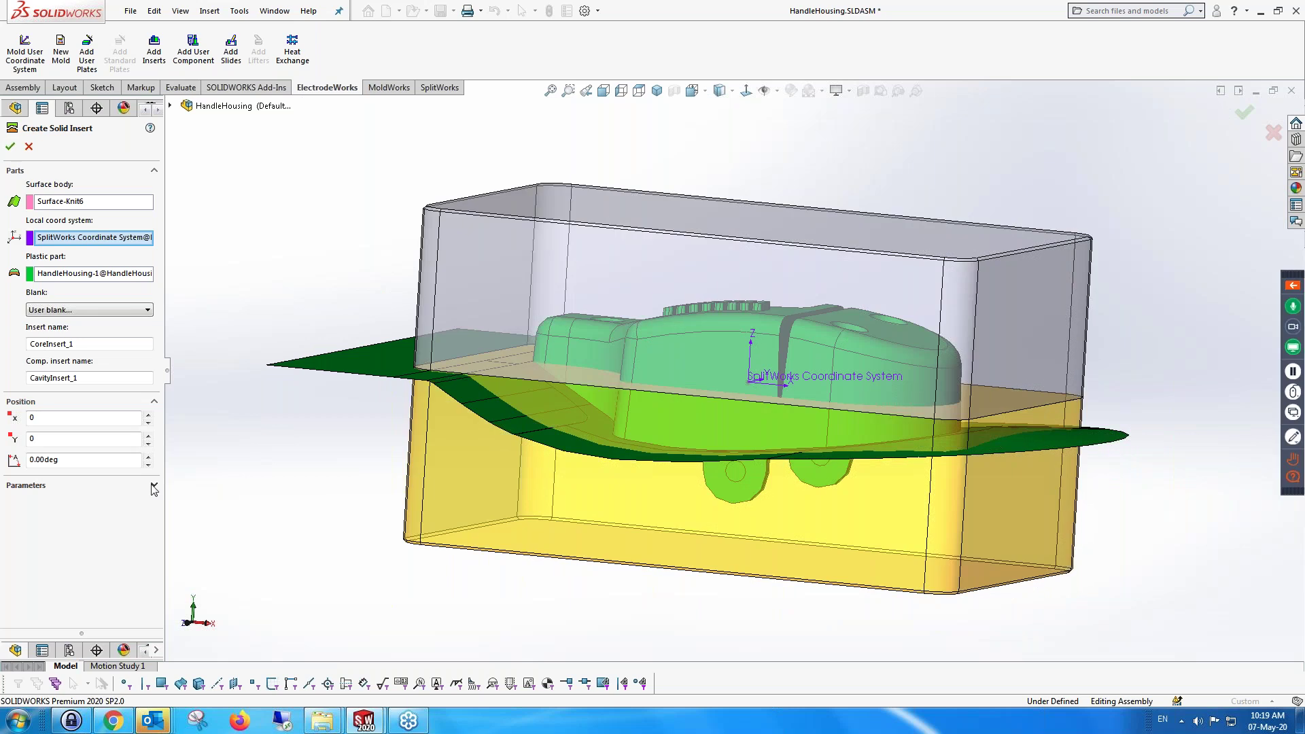
pyautogui.click(154, 485)
pyautogui.moveTo(157, 501); pyautogui.dragTo(178, 565)
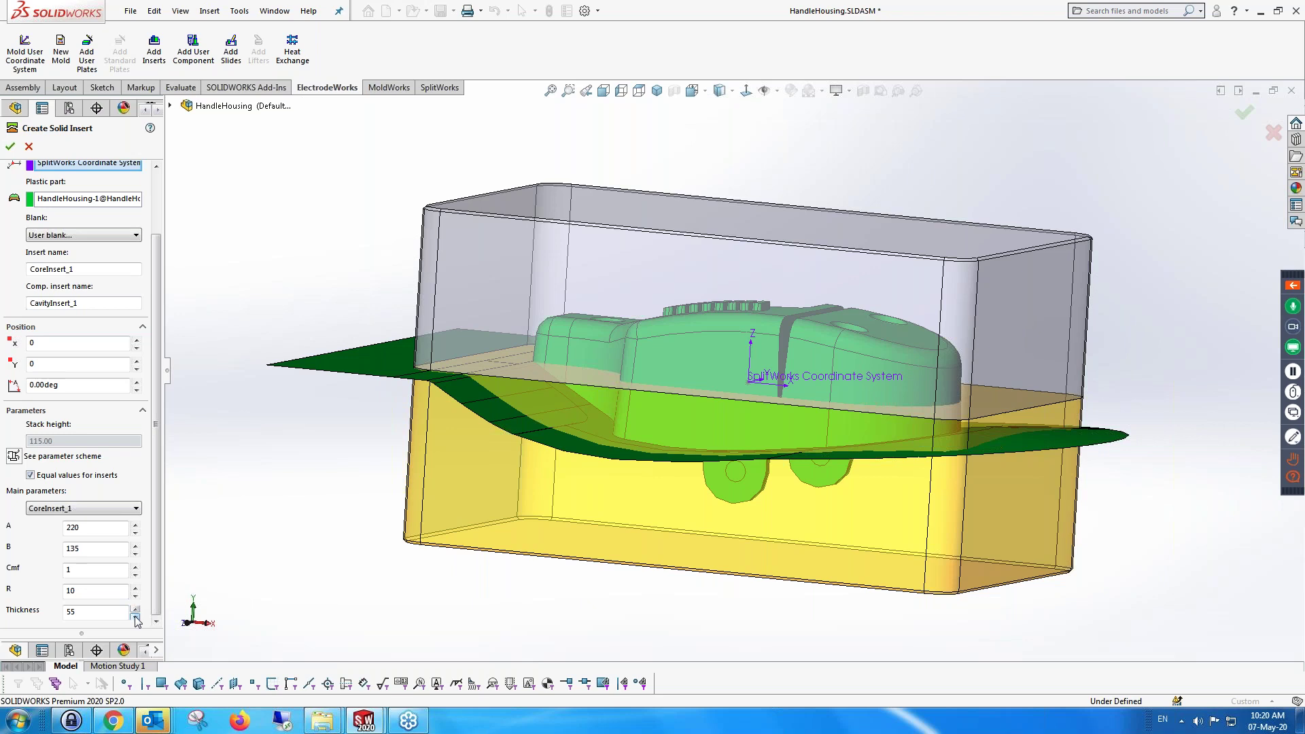
pyautogui.click(136, 617)
pyautogui.click(135, 617)
pyautogui.click(135, 610)
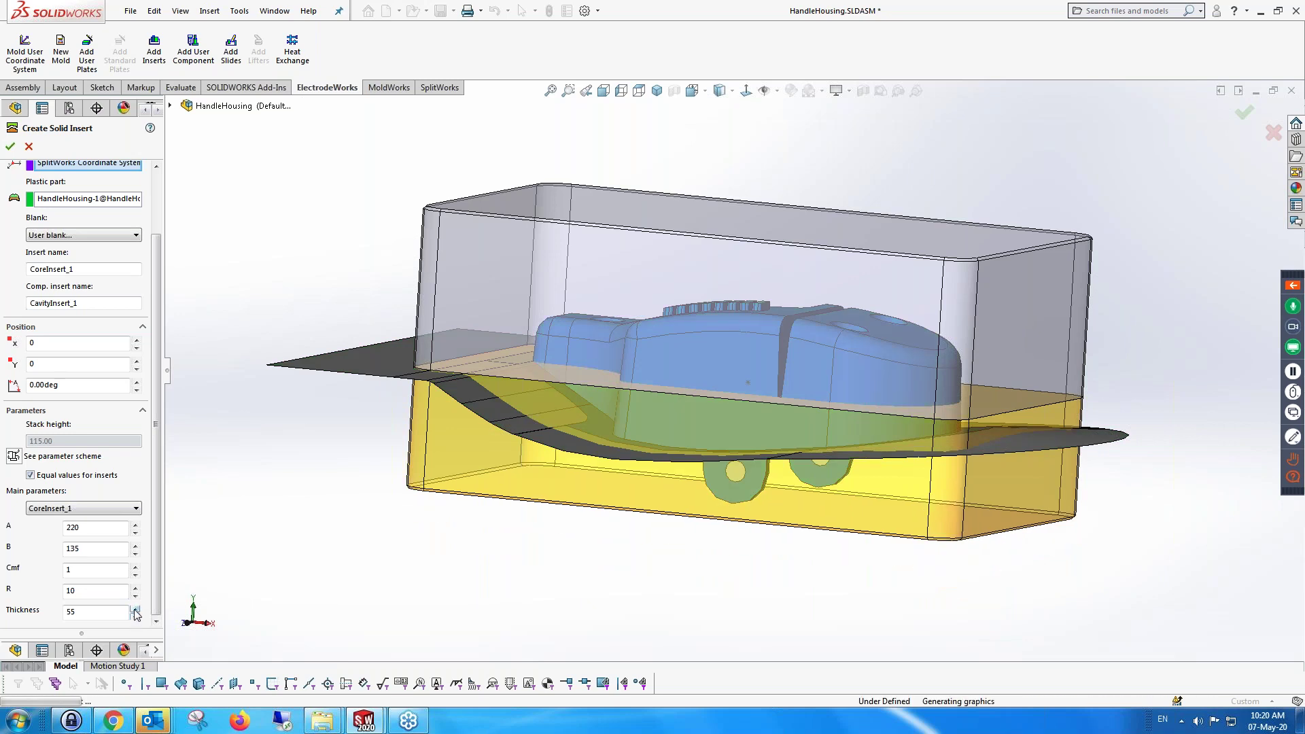
pyautogui.click(135, 610)
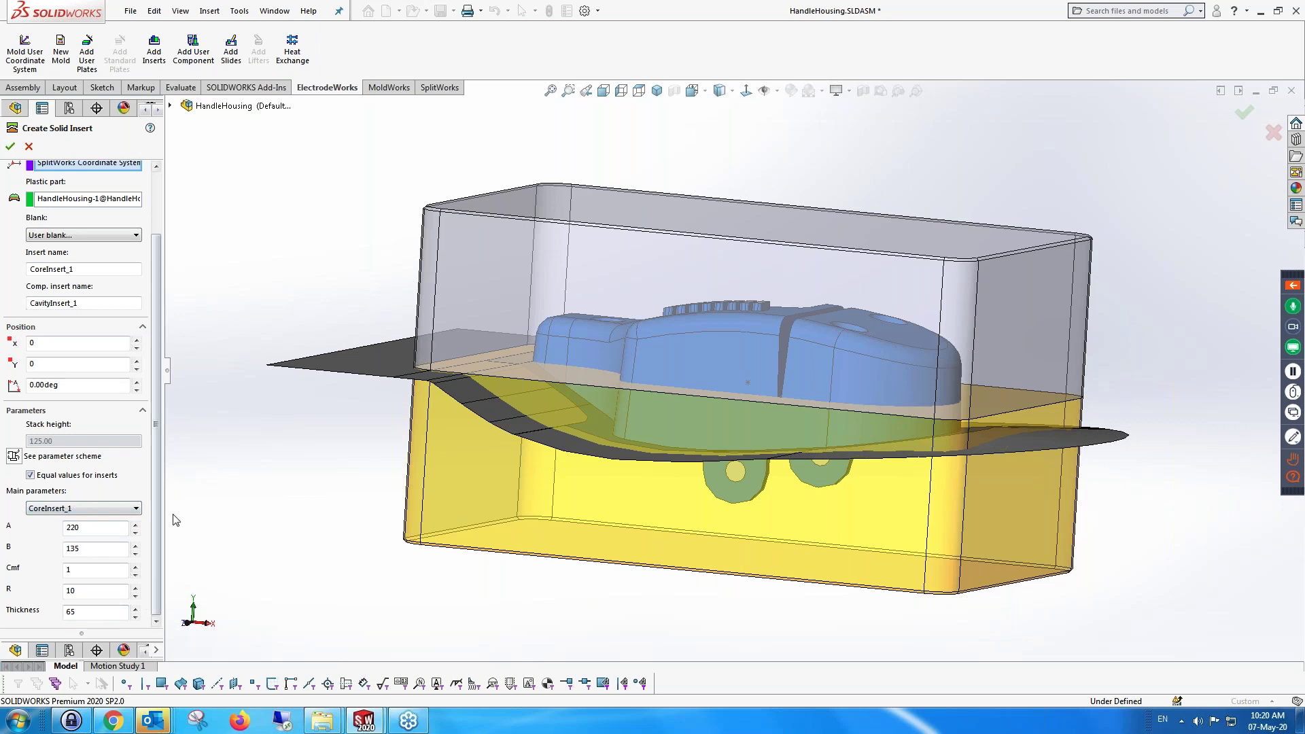
# Review the insert settings and create the solid core and cavity inserts
pyautogui.moveTo(164, 442); pyautogui.dragTo(179, 443)
pyautogui.moveTo(173, 369); pyautogui.dragTo(174, 284)
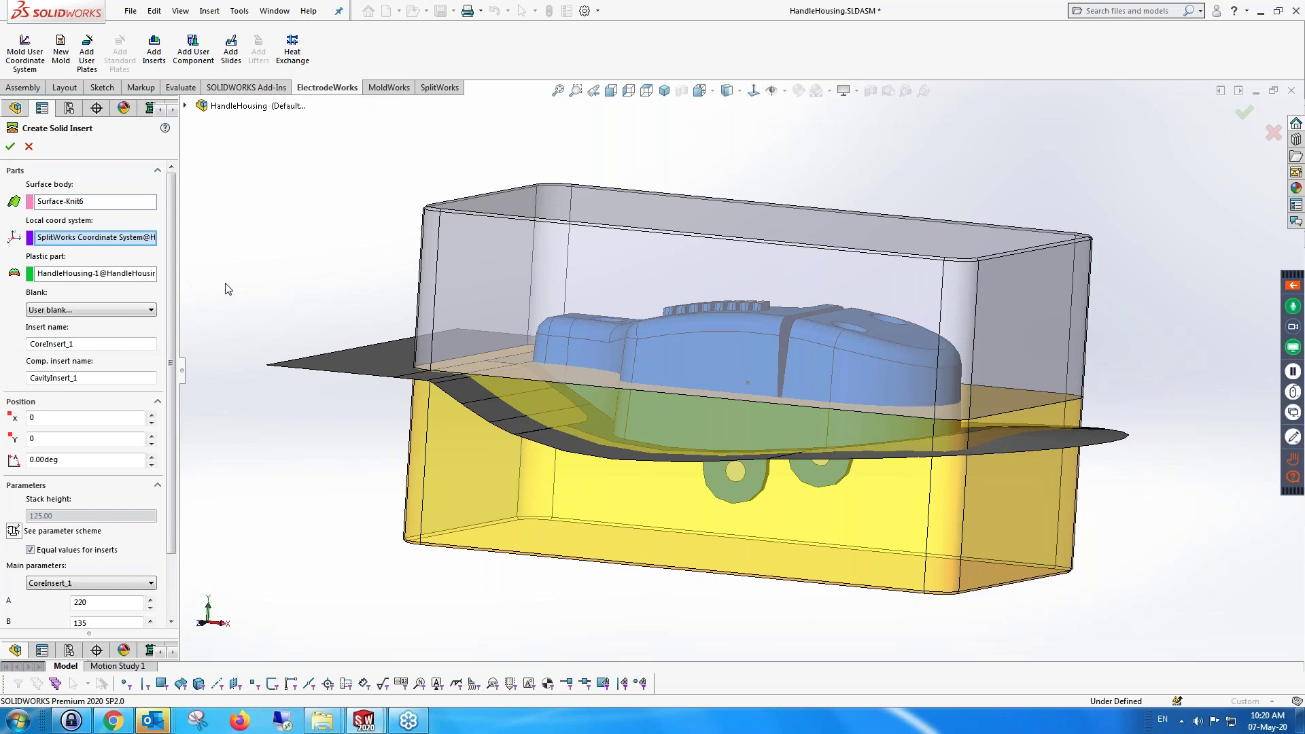
pyautogui.click(10, 147)
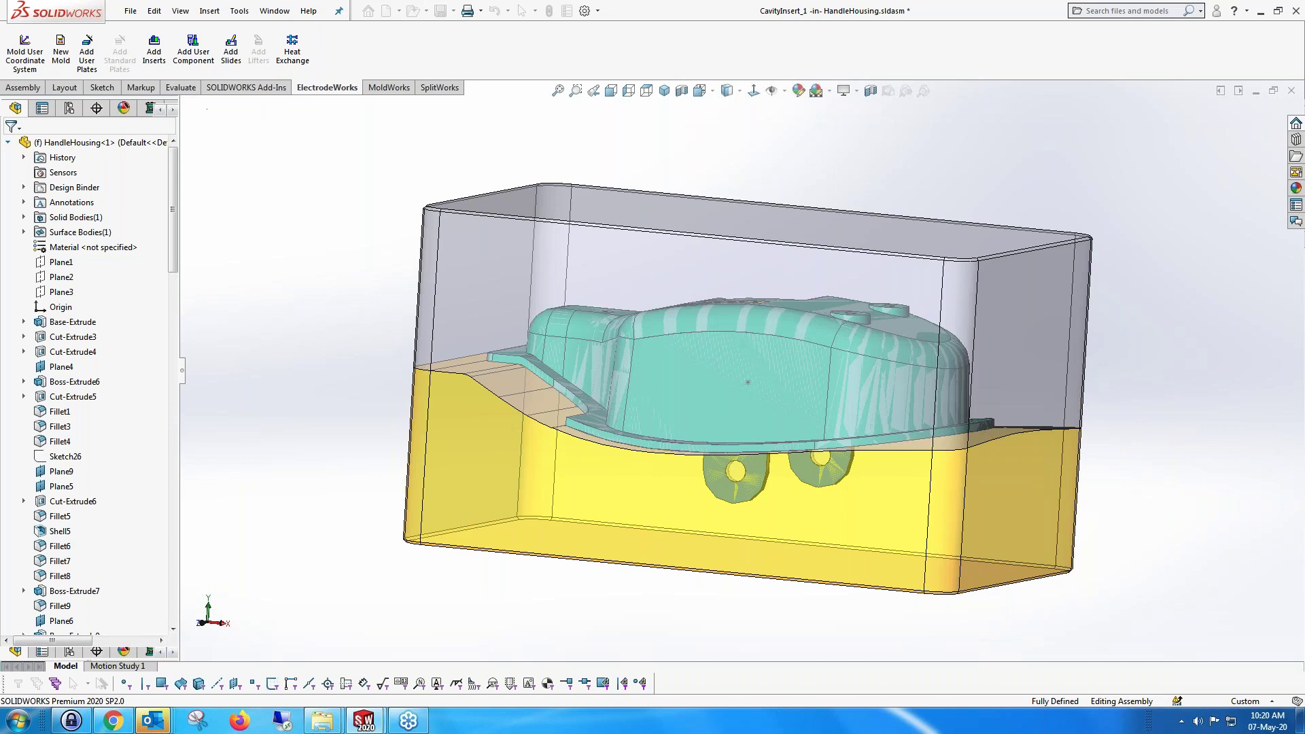
# Start an exploded view of the Default configuration and move the cavity insert up about 39 mm along Y
pyautogui.click(69, 110)
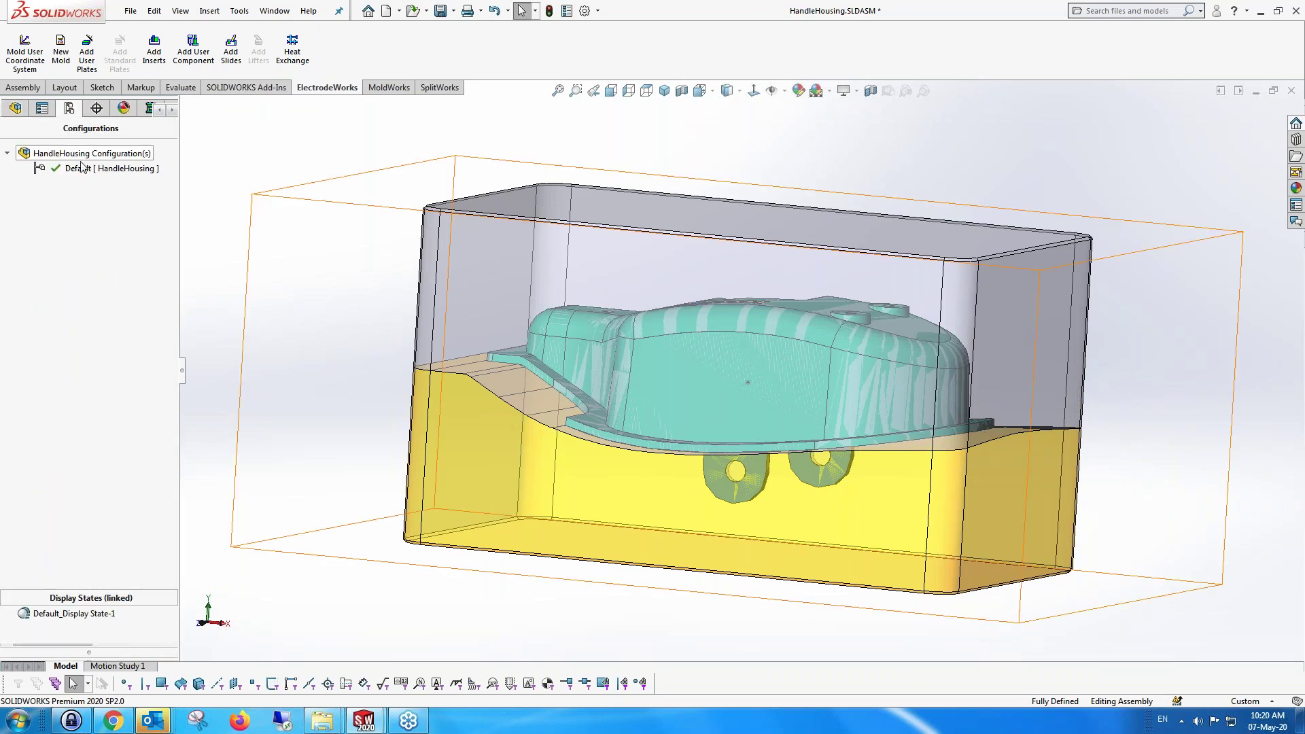
pyautogui.rightClick(81, 168)
pyautogui.click(140, 193)
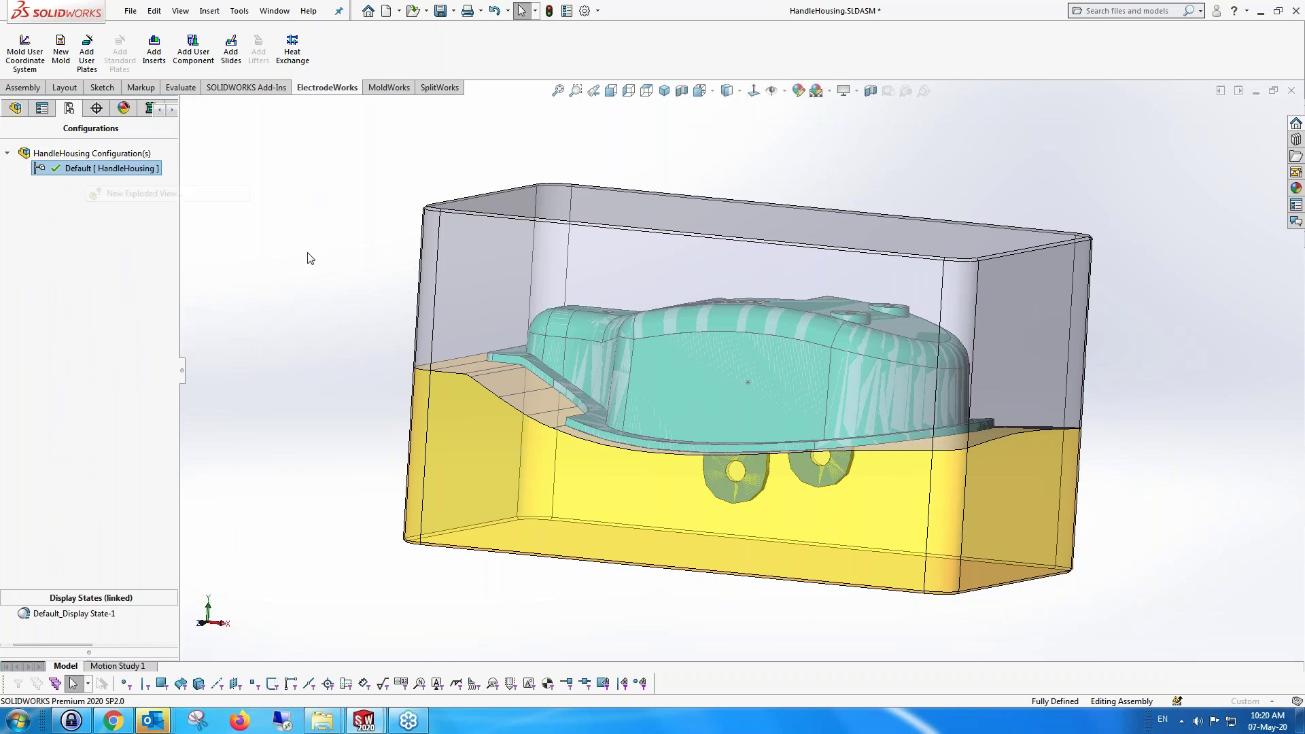
pyautogui.click(749, 352)
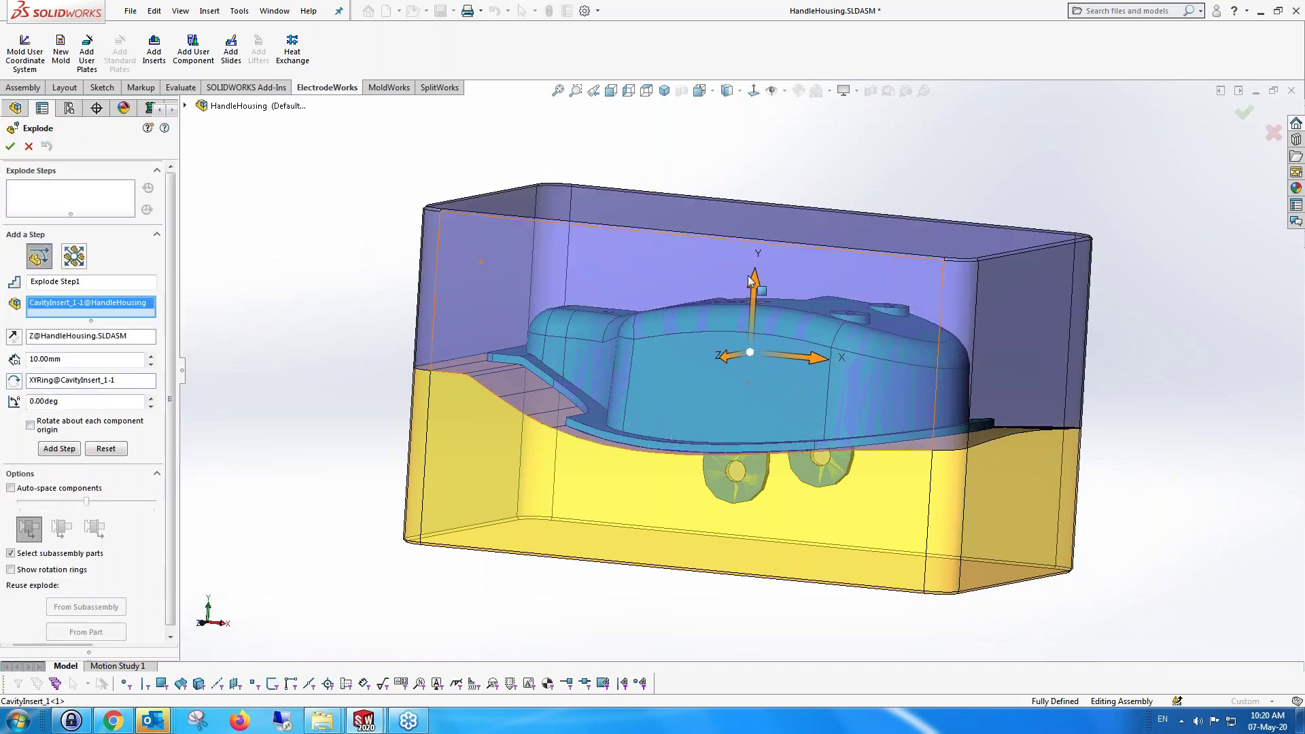
pyautogui.moveTo(757, 276); pyautogui.dragTo(745, 172)
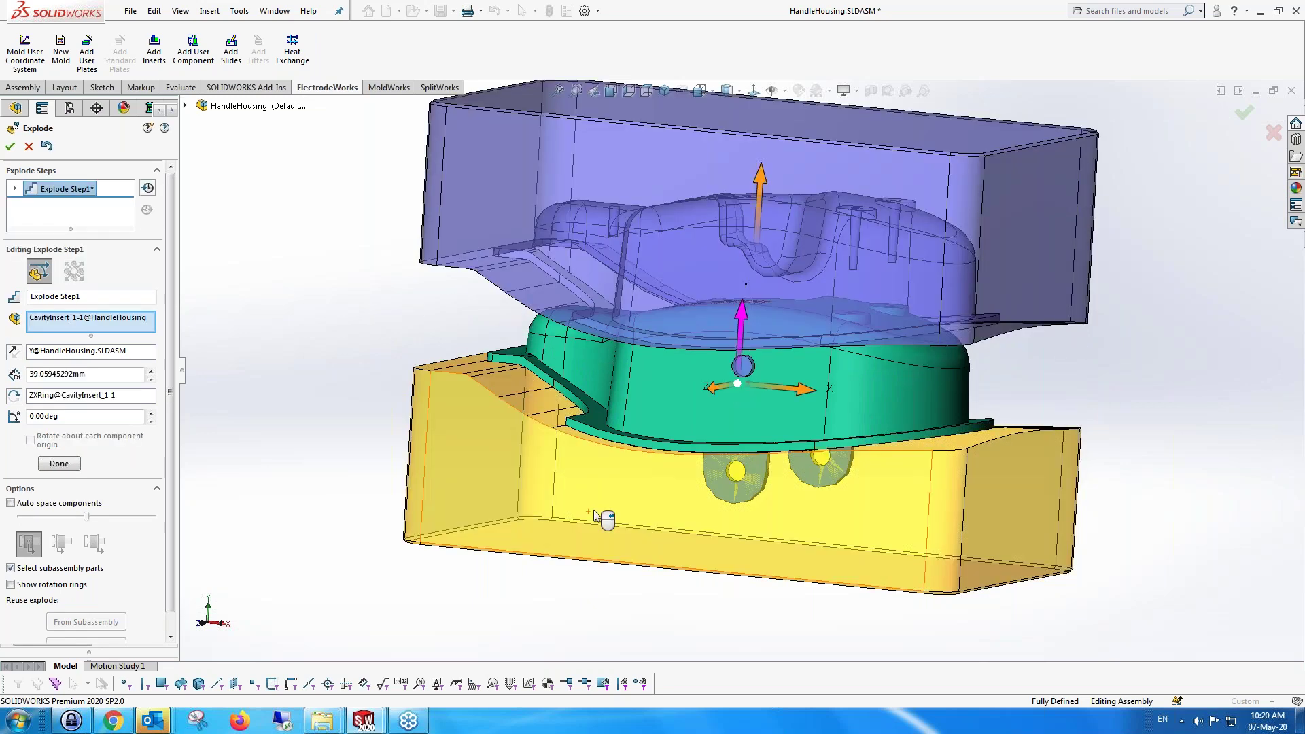
# Remove the core insert from the first explode step so it moves only the cavity insert, and finish that step
pyautogui.click(606, 519)
pyautogui.click(76, 360)
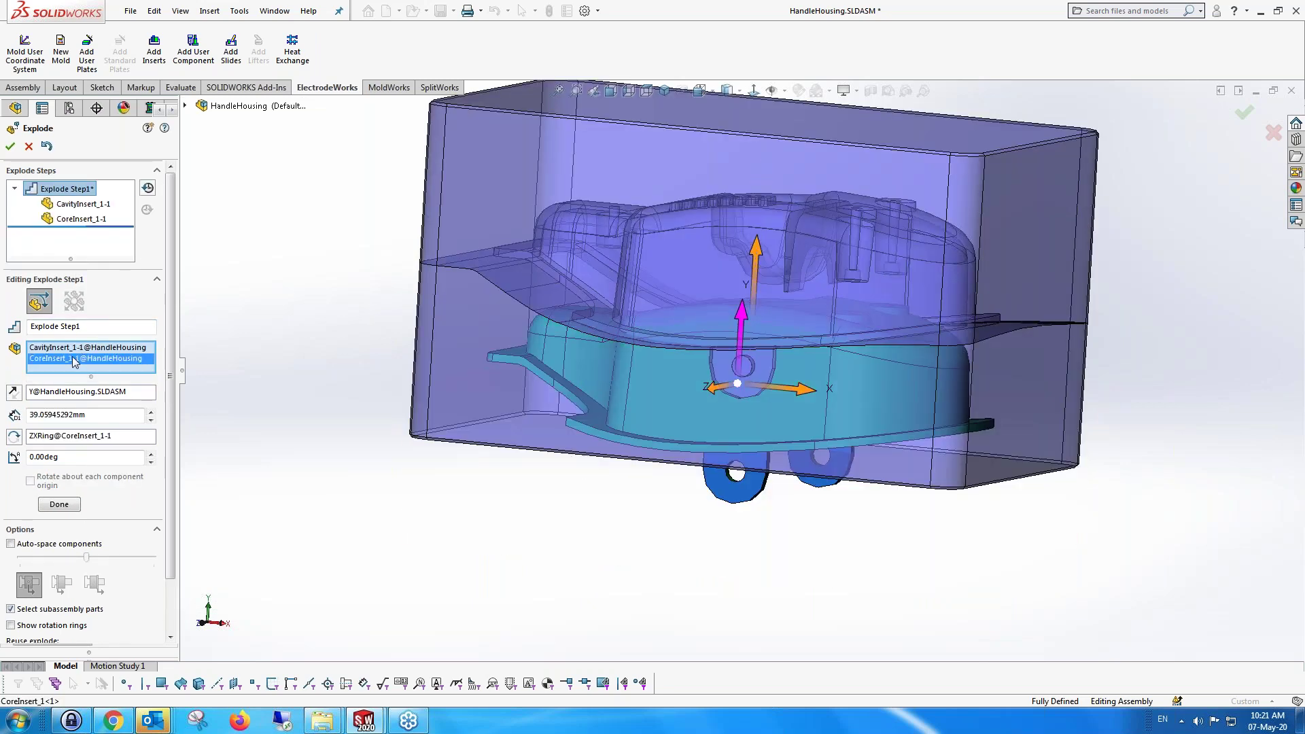
pyautogui.press('Delete')
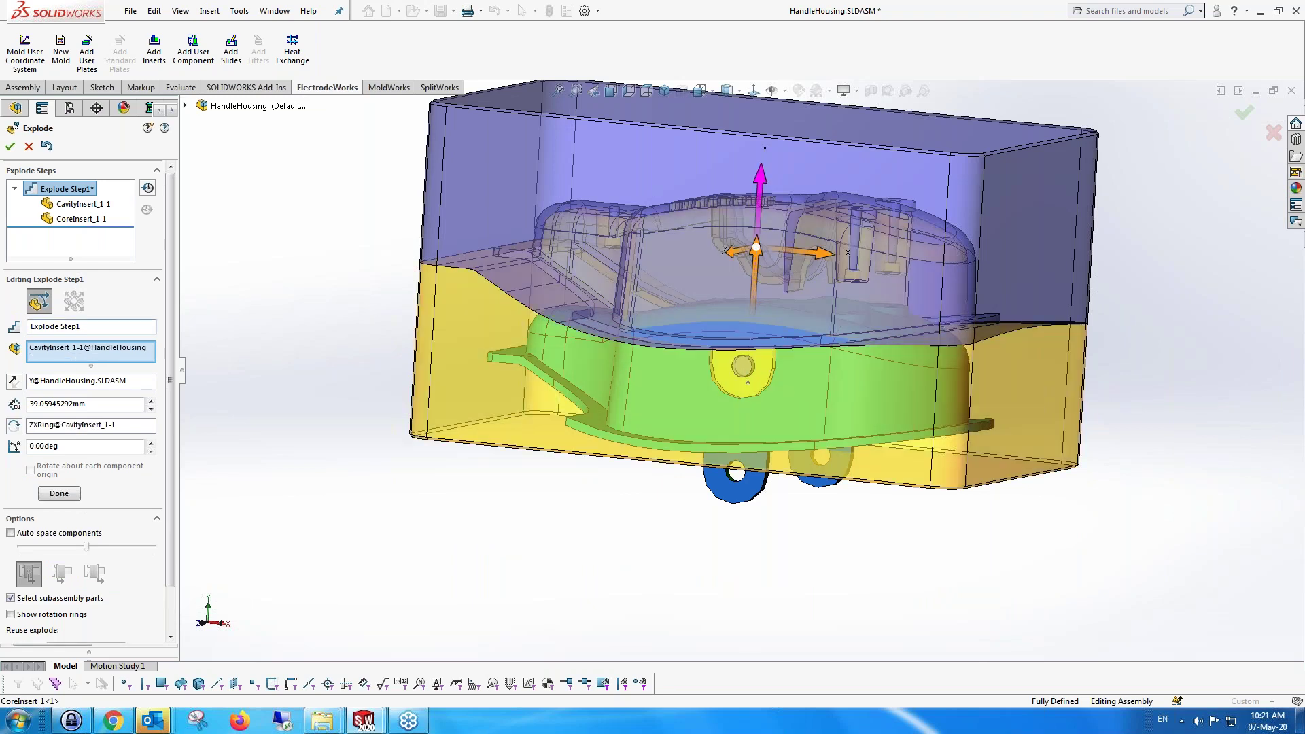
pyautogui.click(60, 496)
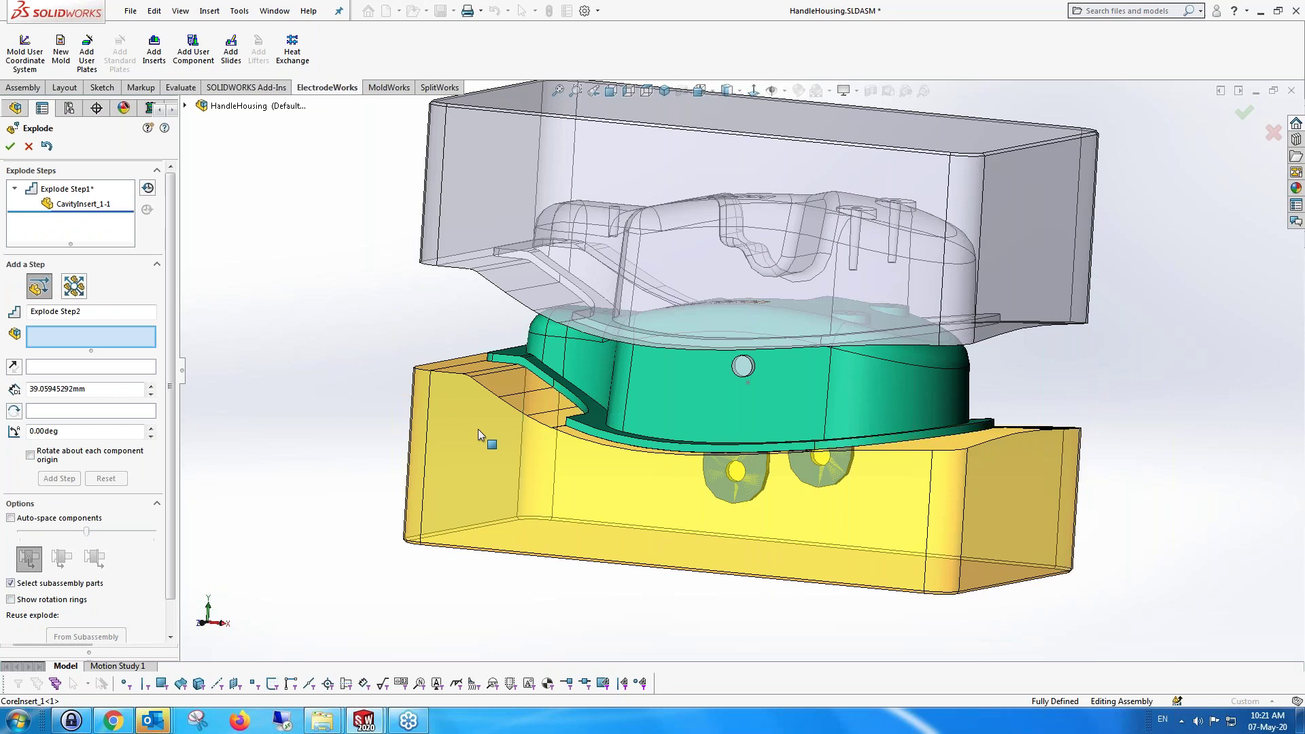
# Add a second explode step moving the core insert down about 40.5 mm along Y, and complete the exploded view
pyautogui.click(478, 430)
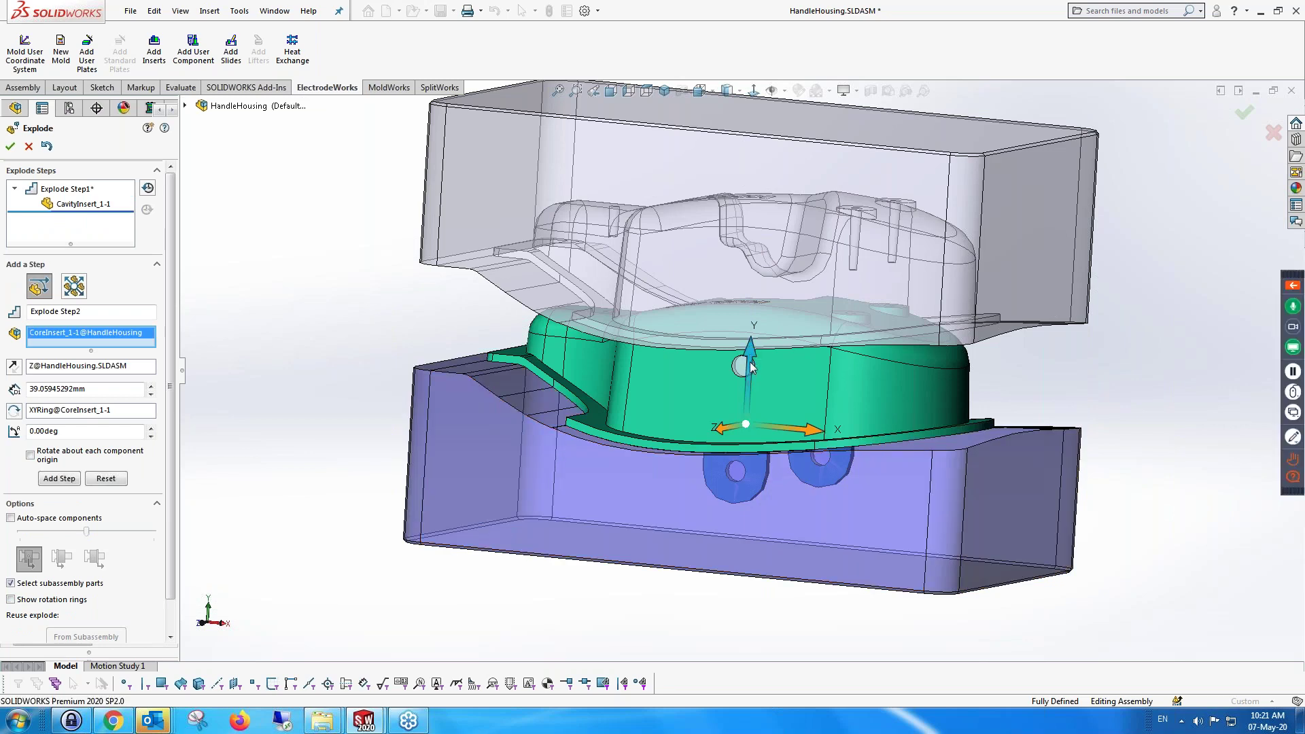
pyautogui.moveTo(751, 367); pyautogui.dragTo(745, 480)
pyautogui.moveTo(713, 408); pyautogui.dragTo(670, 404, button='middle')
pyautogui.scroll(1, 663, 374)
pyautogui.scroll(-1, 455, 379)
pyautogui.click(52, 495)
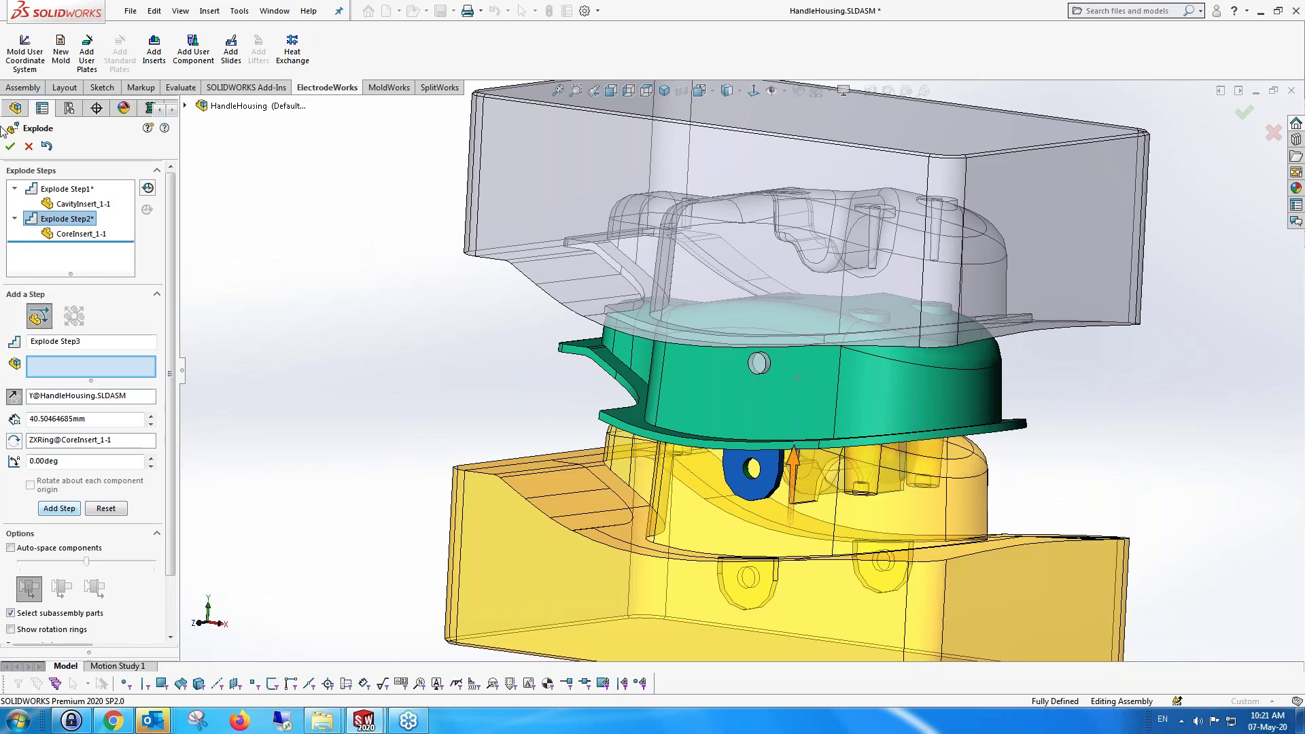
pyautogui.click(10, 146)
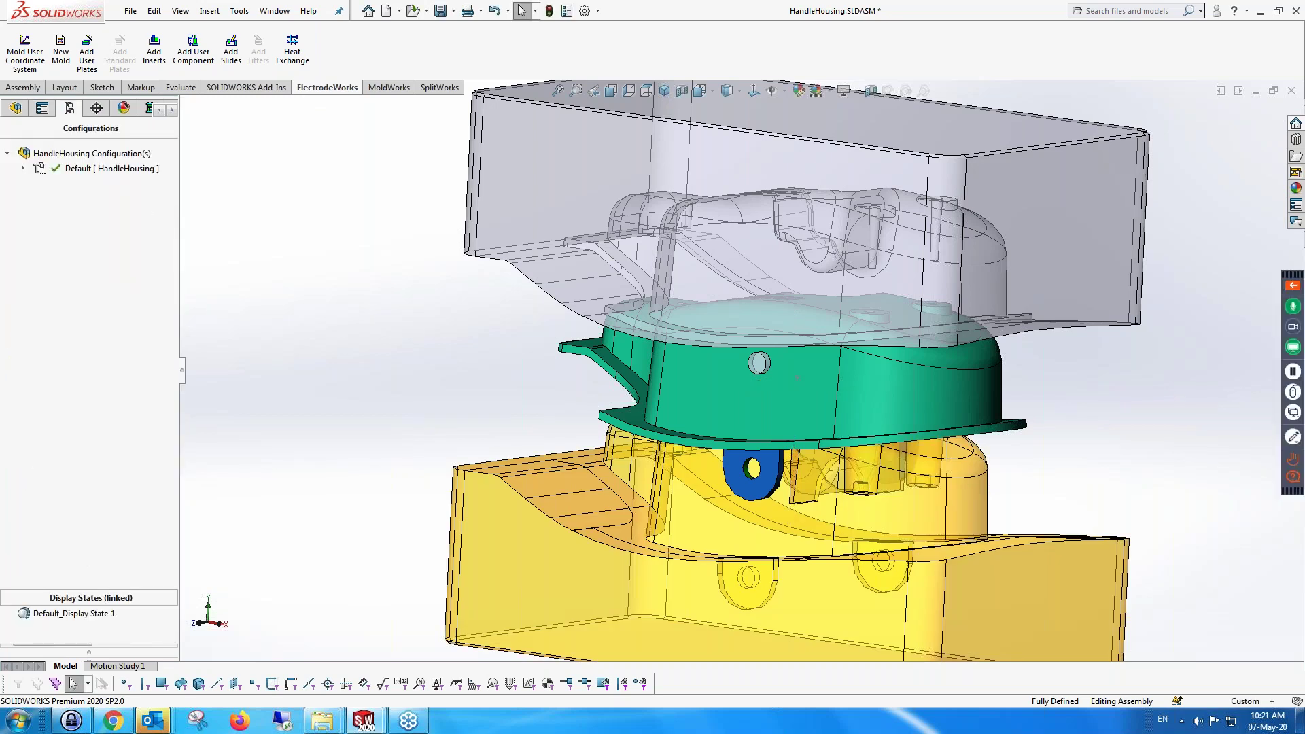
# Open the HandleHousing part from the assembly in its own window
pyautogui.moveTo(367, 292); pyautogui.dragTo(331, 293, button='middle')
pyautogui.scroll(3, 330, 292)
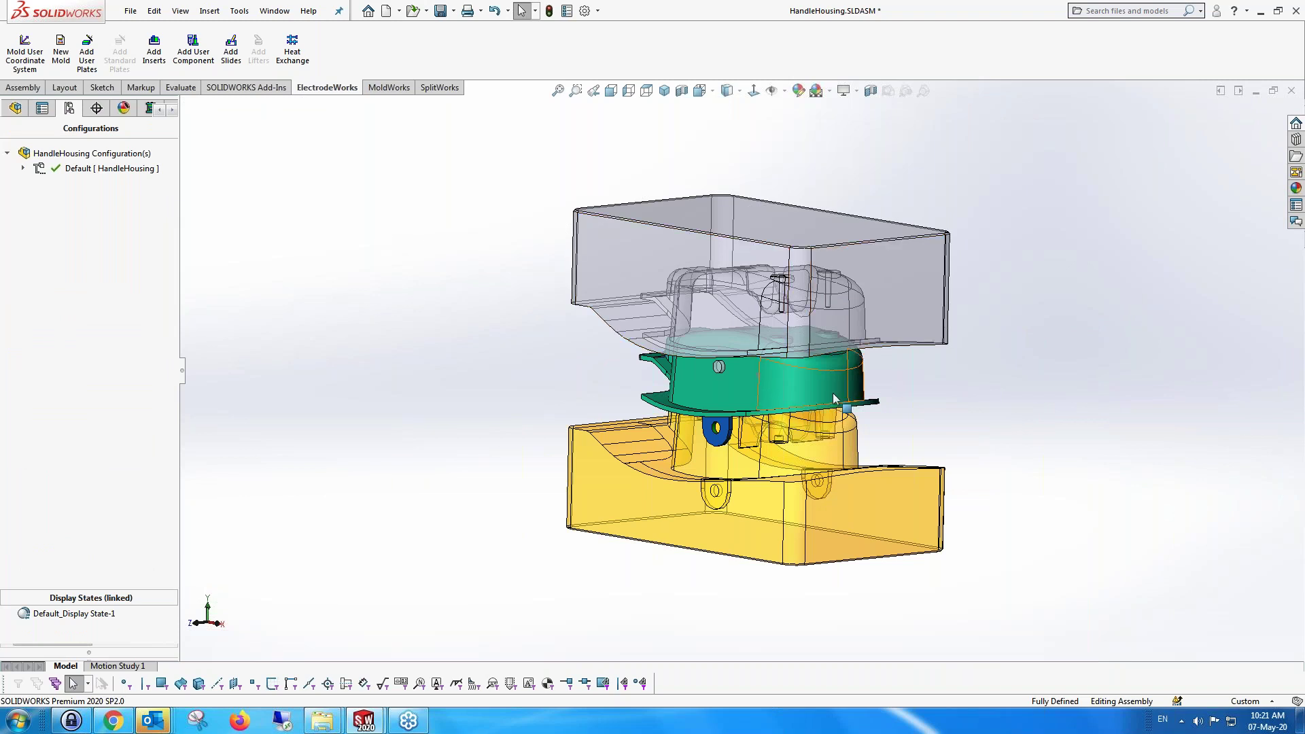
pyautogui.scroll(-3, 835, 398)
pyautogui.moveTo(822, 401); pyautogui.dragTo(738, 360, button='middle')
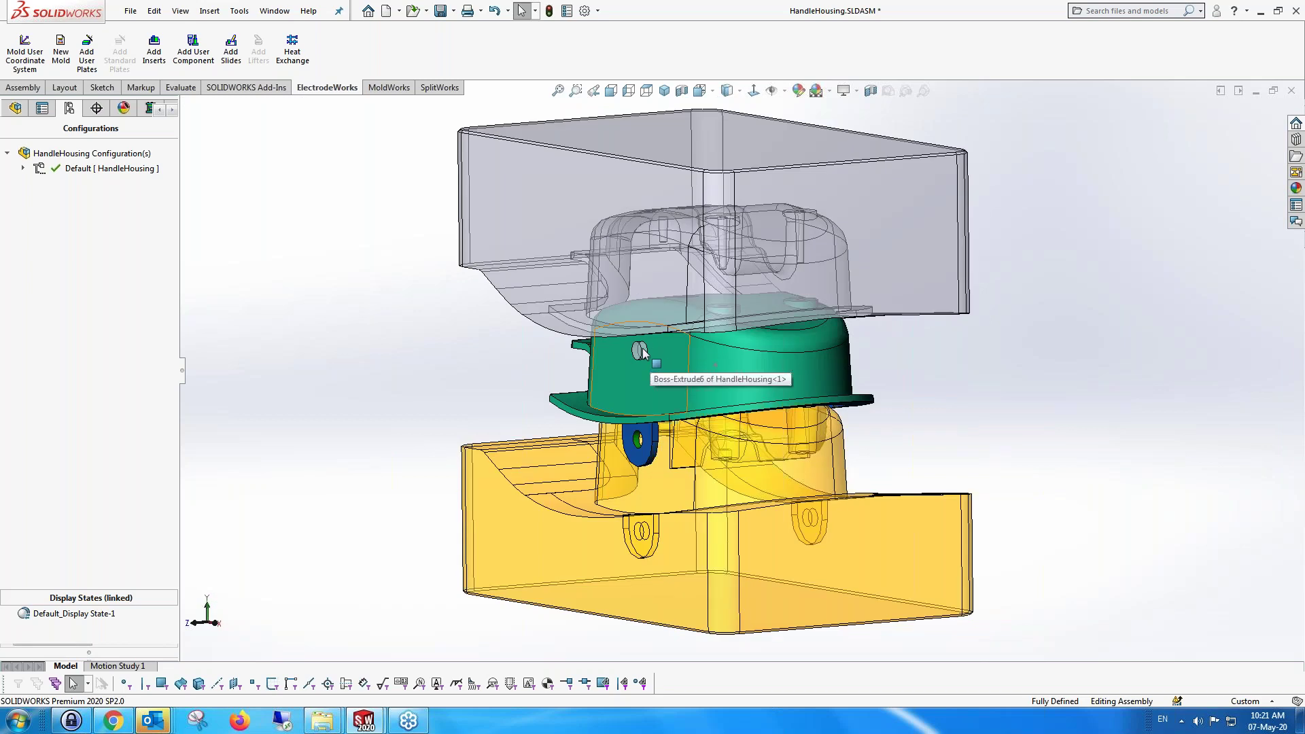
pyautogui.moveTo(738, 360)
pyautogui.mouseDown(button='middle')
pyautogui.moveTo(762, 358)
pyautogui.moveTo(680, 448)
pyautogui.moveTo(637, 544)
pyautogui.mouseUp(button='middle')
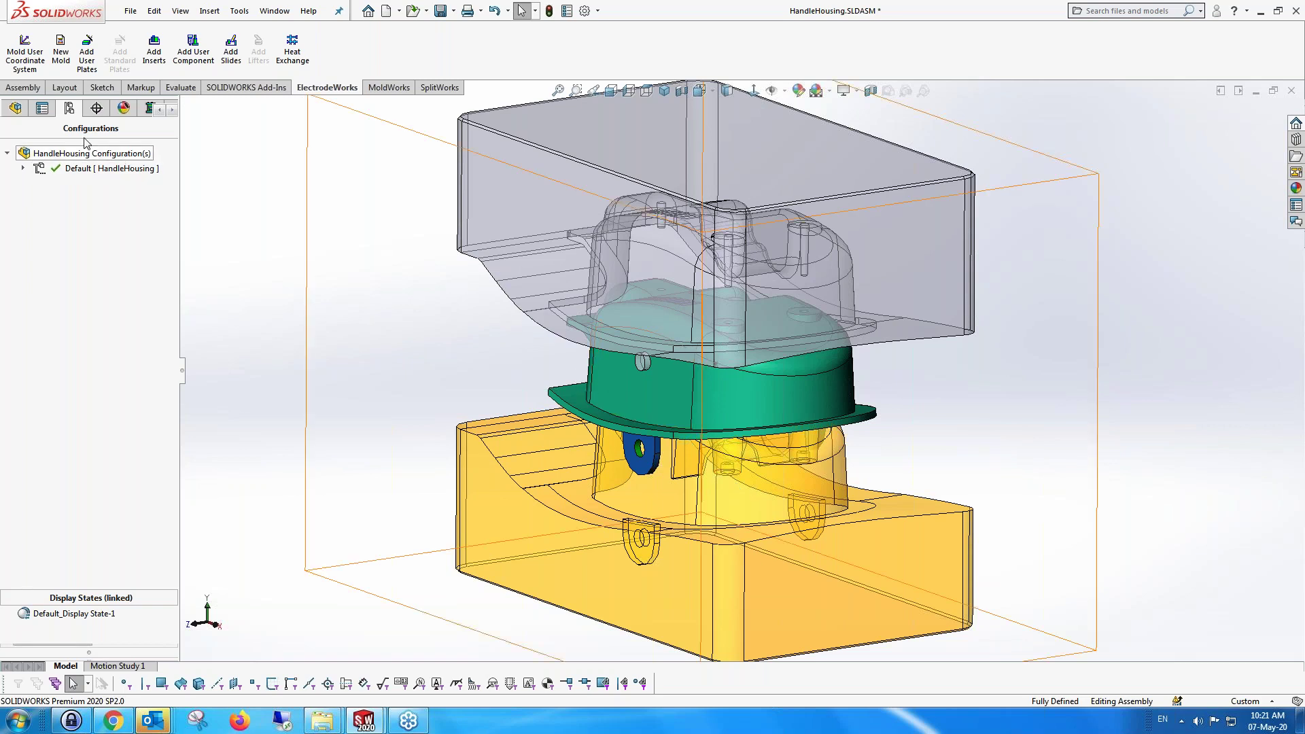
pyautogui.click(15, 108)
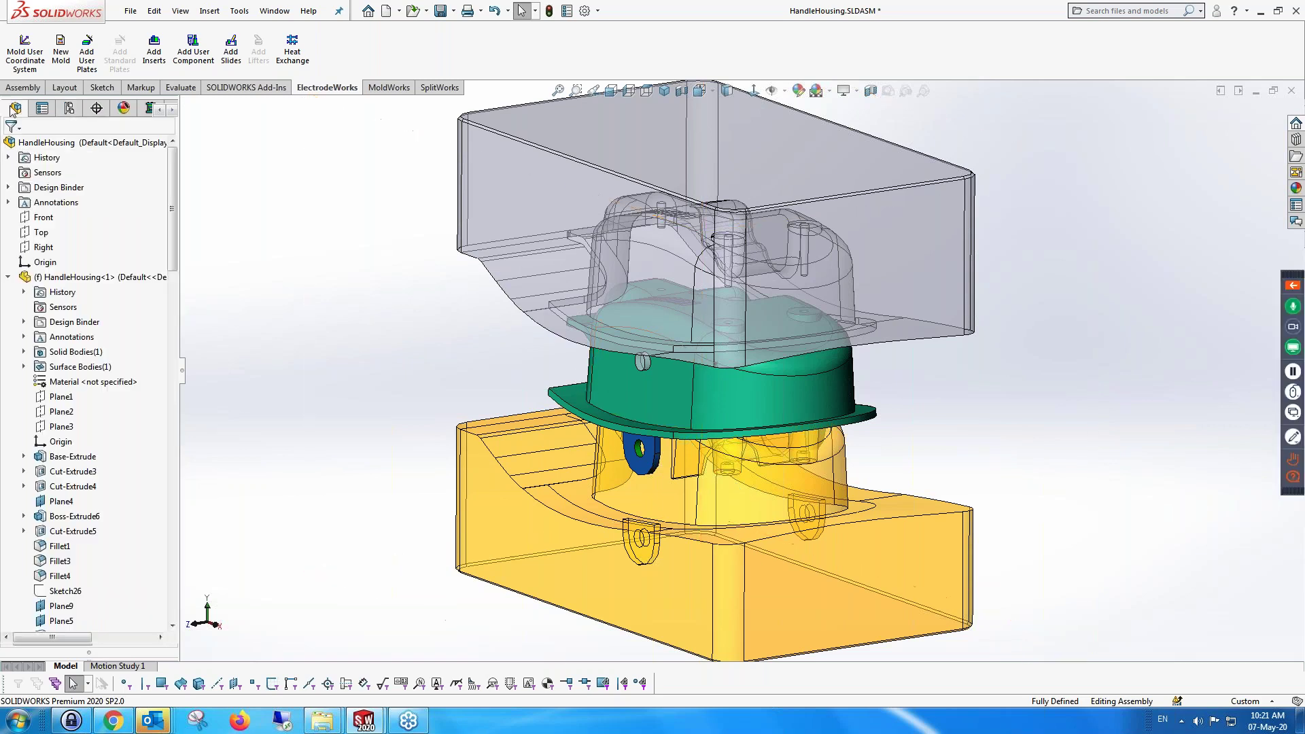
pyautogui.rightClick(68, 279)
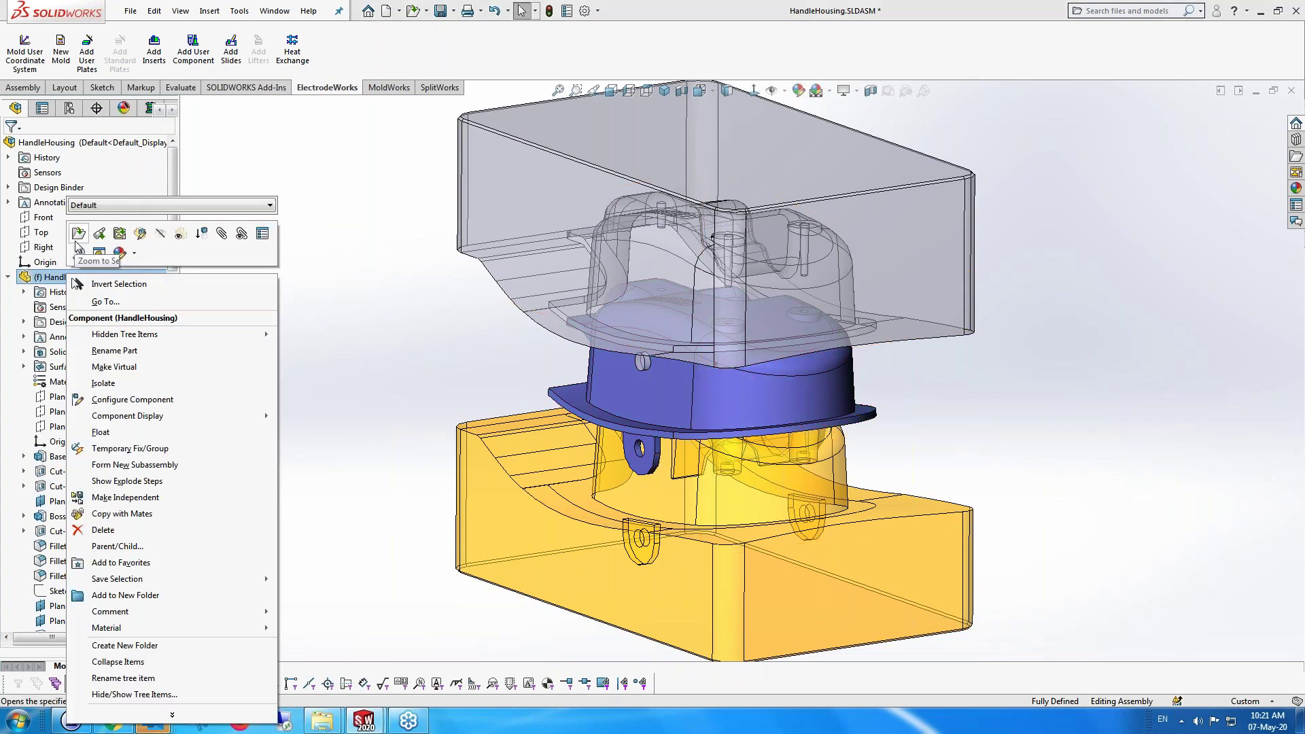
pyautogui.click(78, 234)
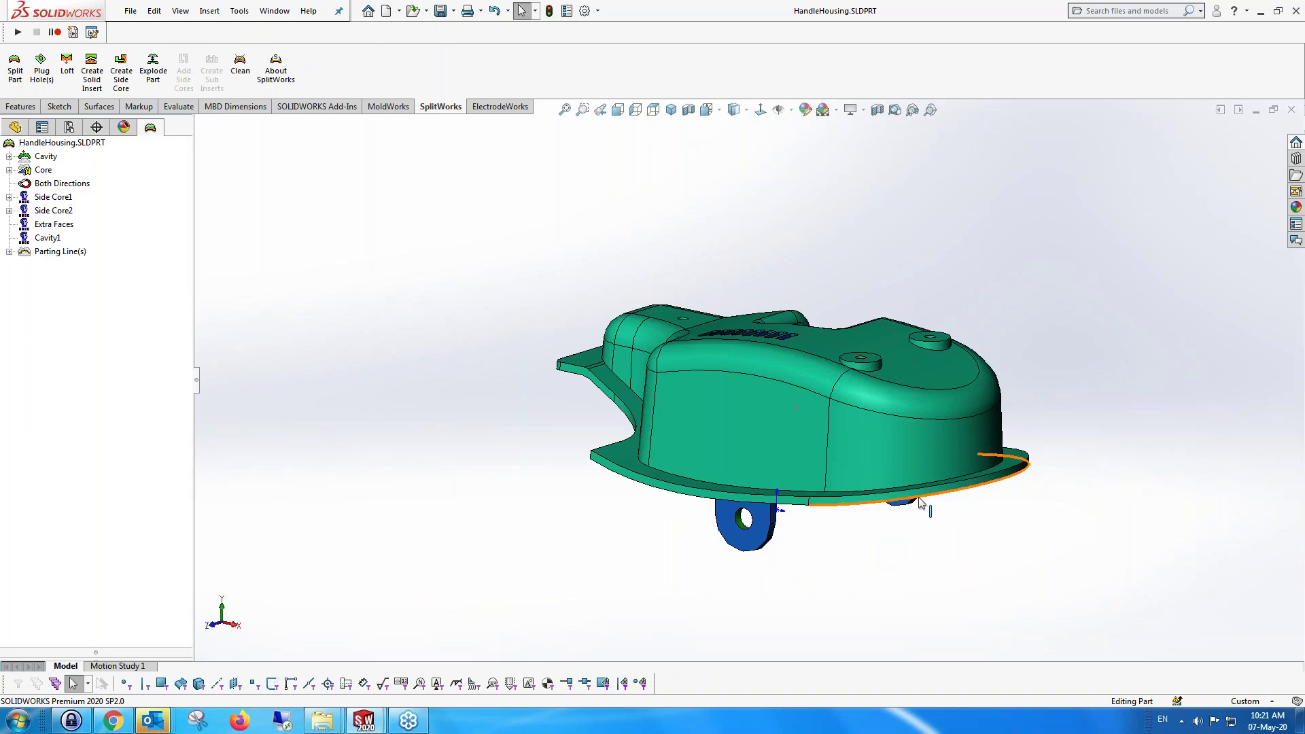
# Create the Side Core2 surface and plug its hole at one circular boundary loop
pyautogui.scroll(-2, 913, 503)
pyautogui.scroll(-1, 913, 503)
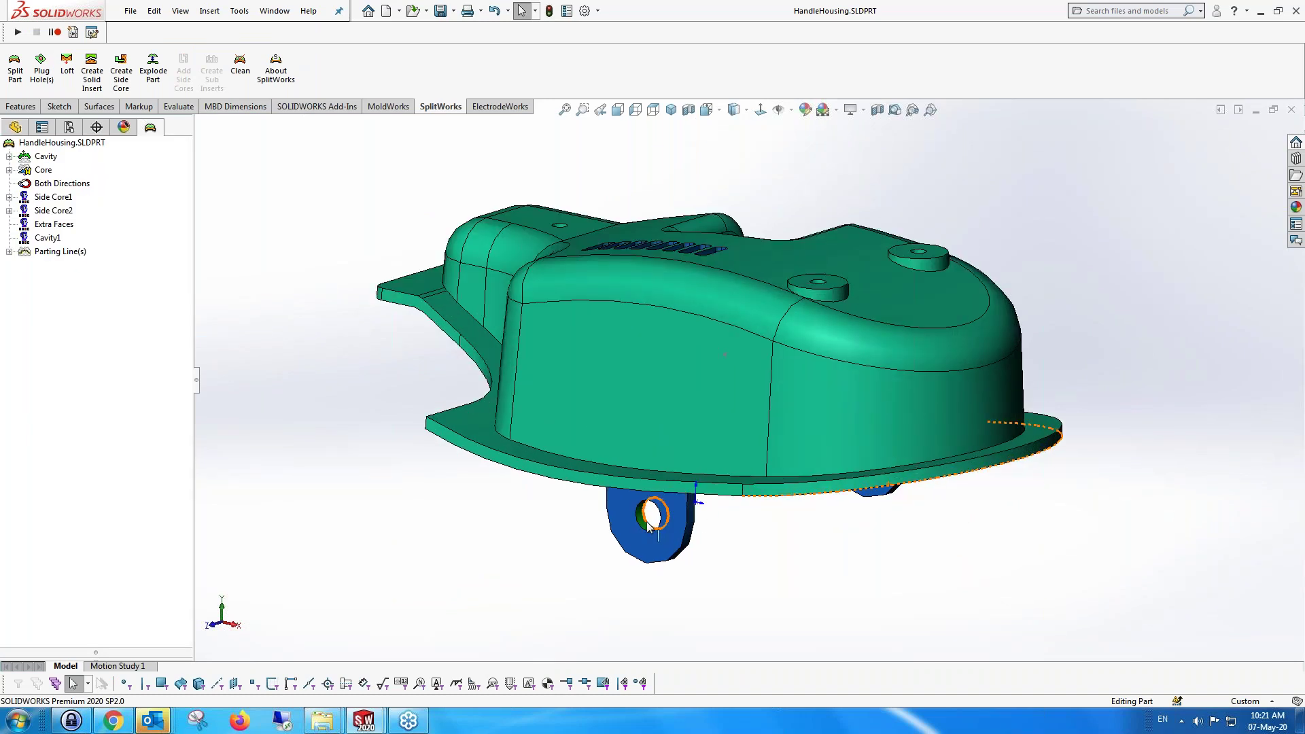
pyautogui.click(54, 210)
pyautogui.click(57, 198)
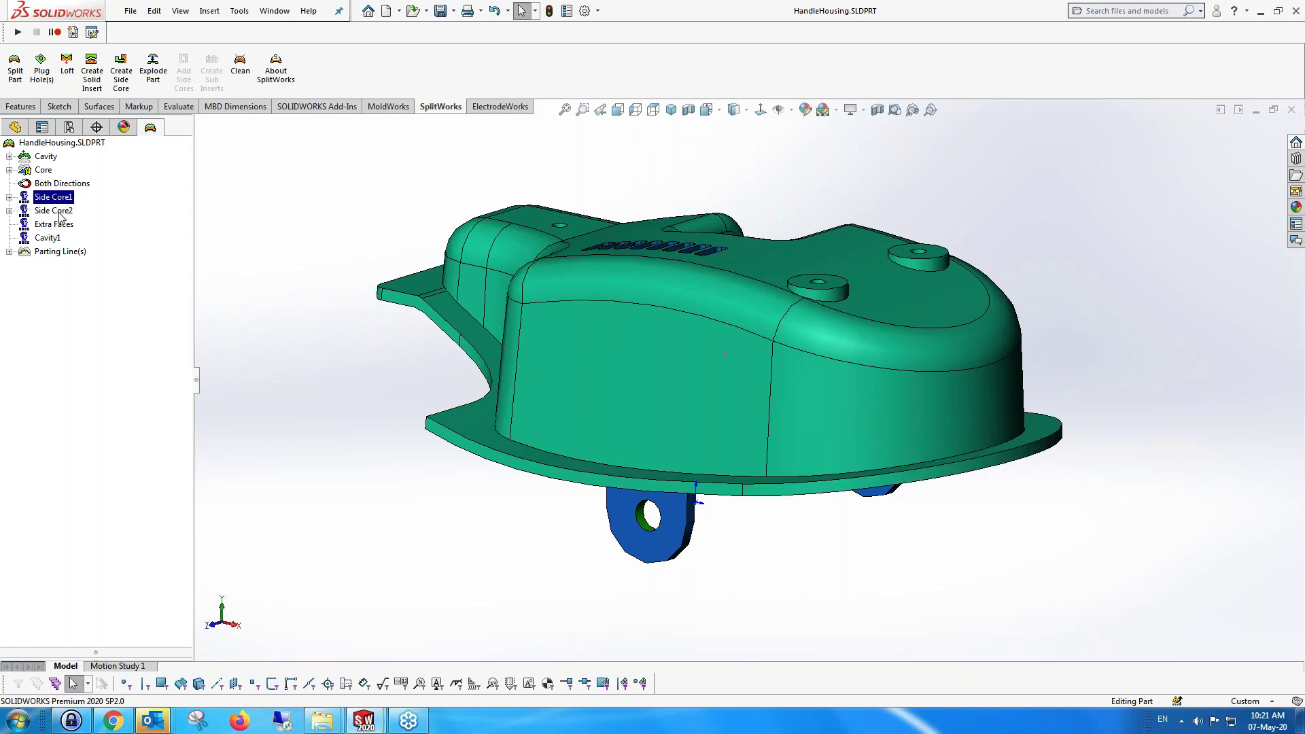
pyautogui.rightClick(60, 216)
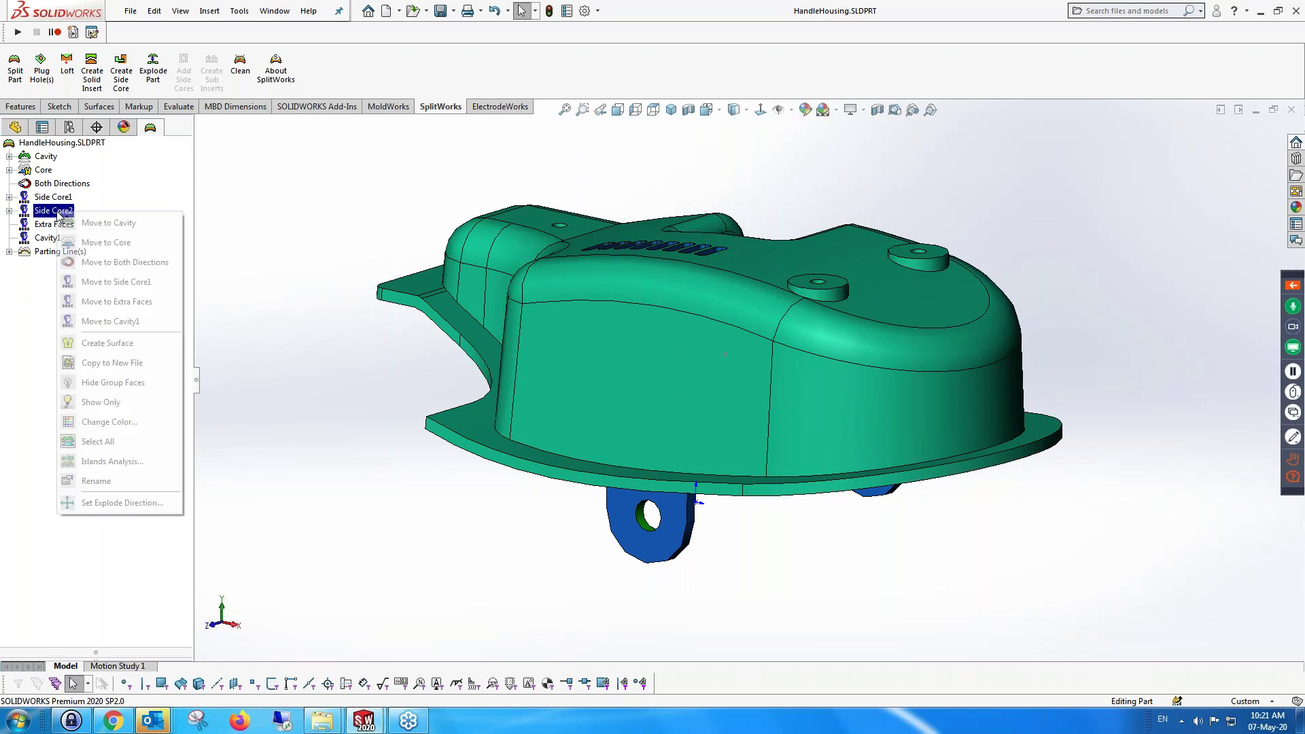
pyautogui.click(148, 343)
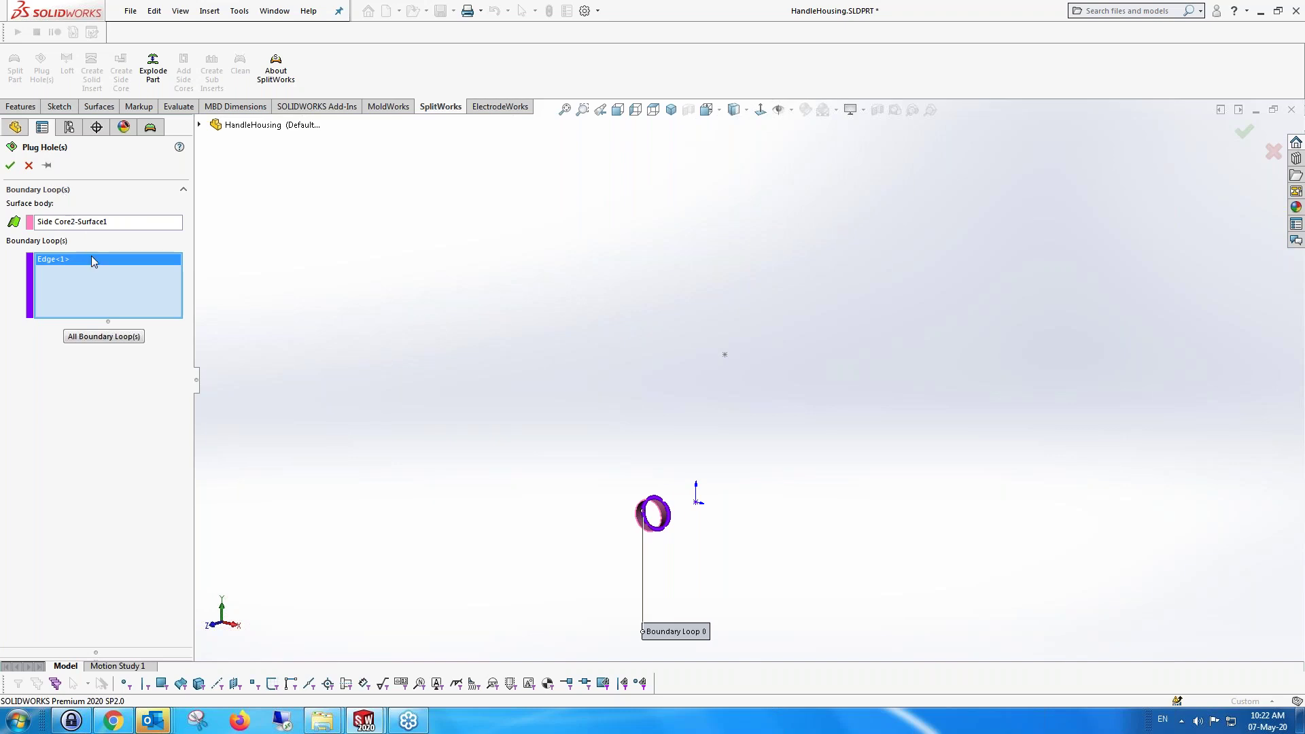
pyautogui.click(11, 168)
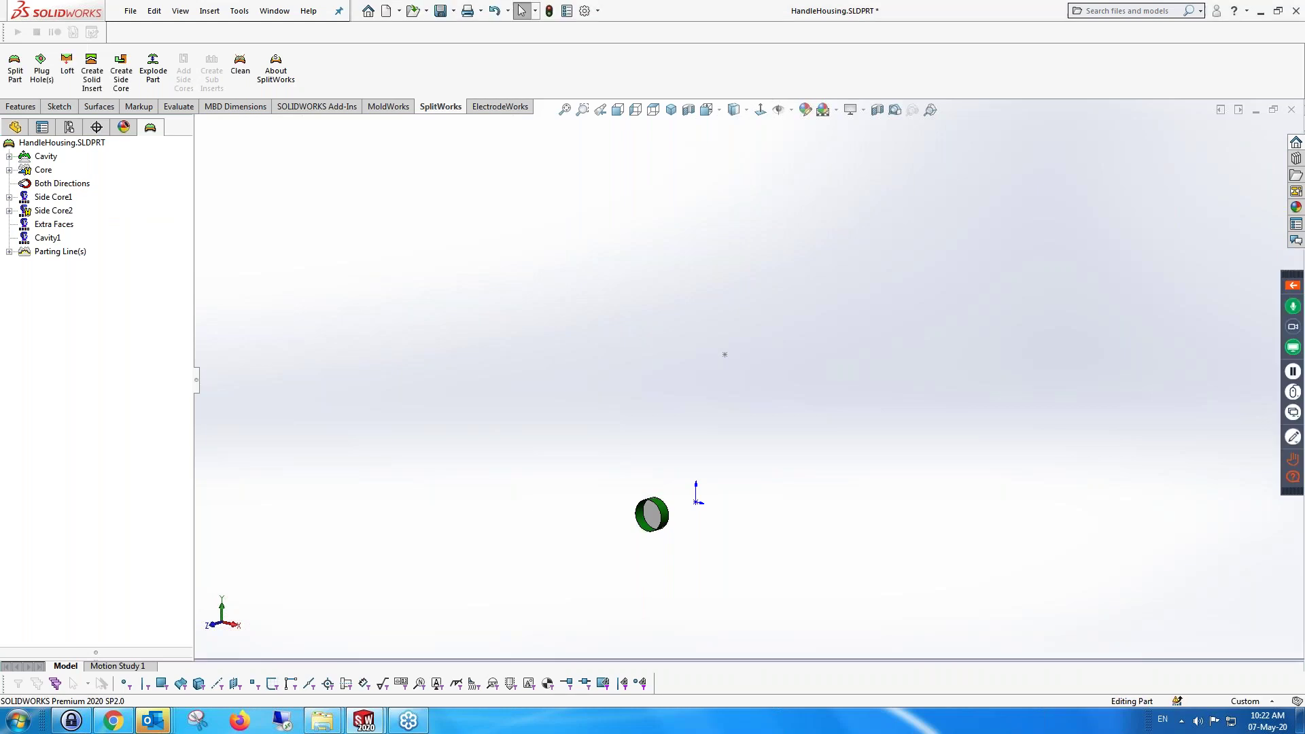
# Show the hidden Cut-Extrude15 solid body of the housing
pyautogui.click(15, 127)
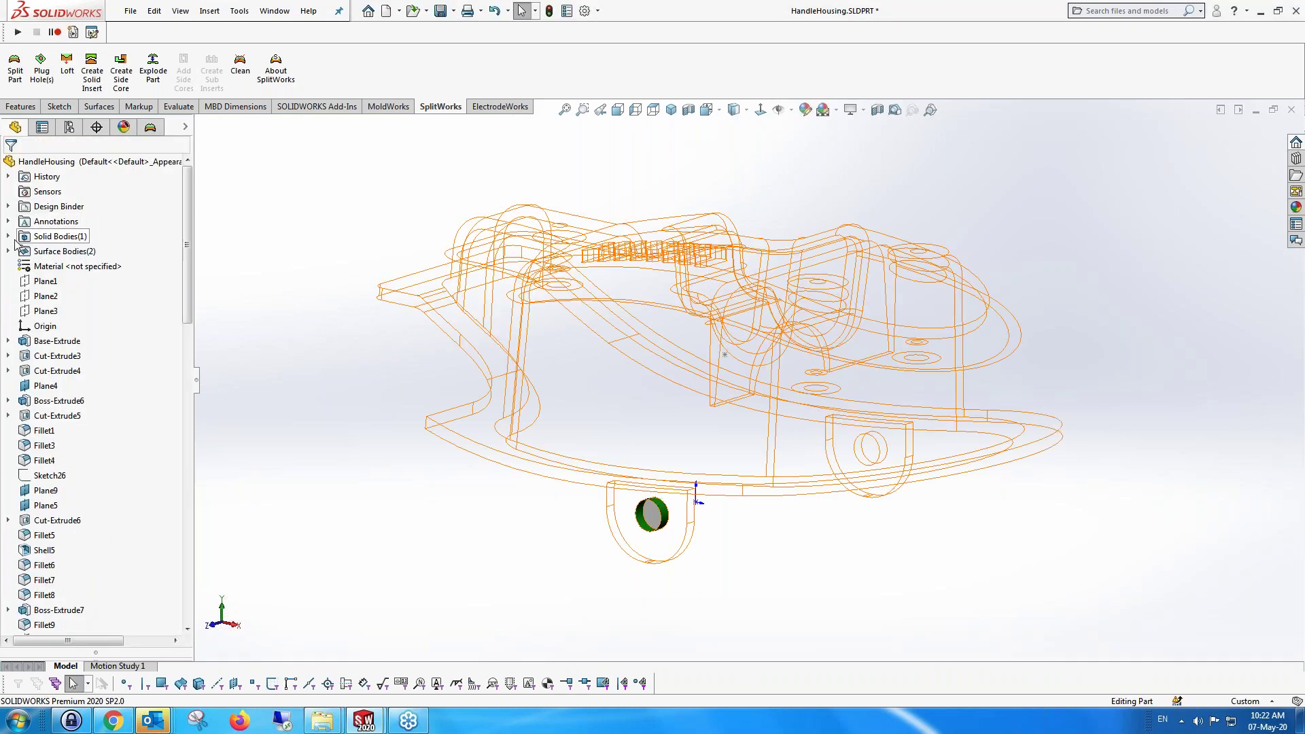
pyautogui.click(9, 237)
pyautogui.rightClick(71, 252)
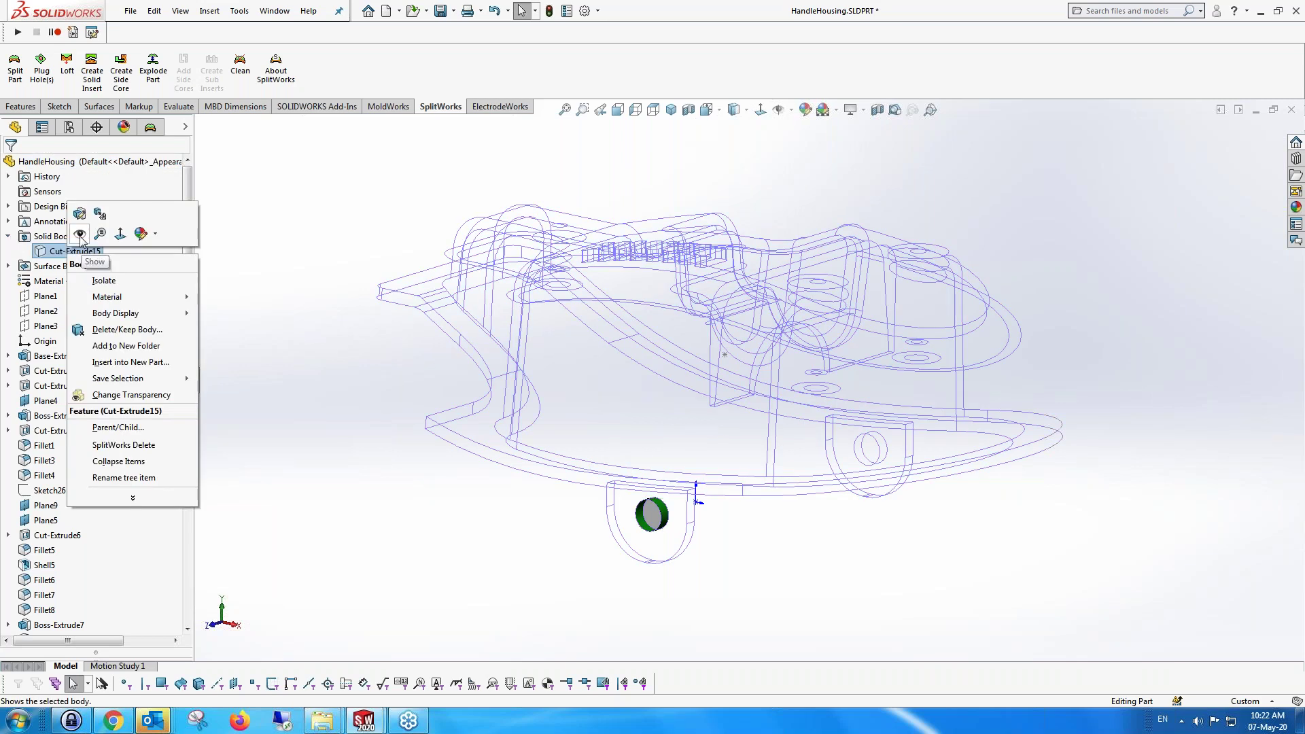
pyautogui.click(79, 235)
# Start a side core from the Side Core2 surface, with the plugged hole's face as direction and a length of 50 mm
pyautogui.click(150, 127)
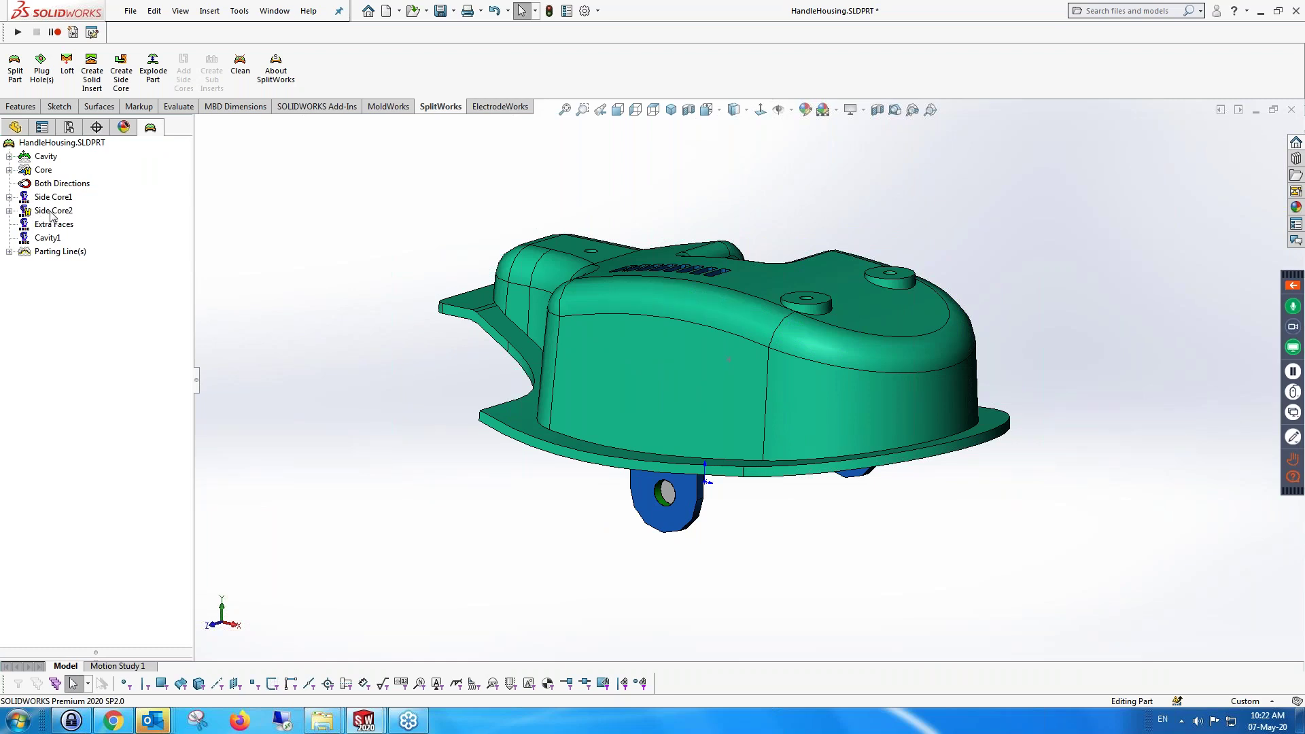
pyautogui.rightClick(52, 211)
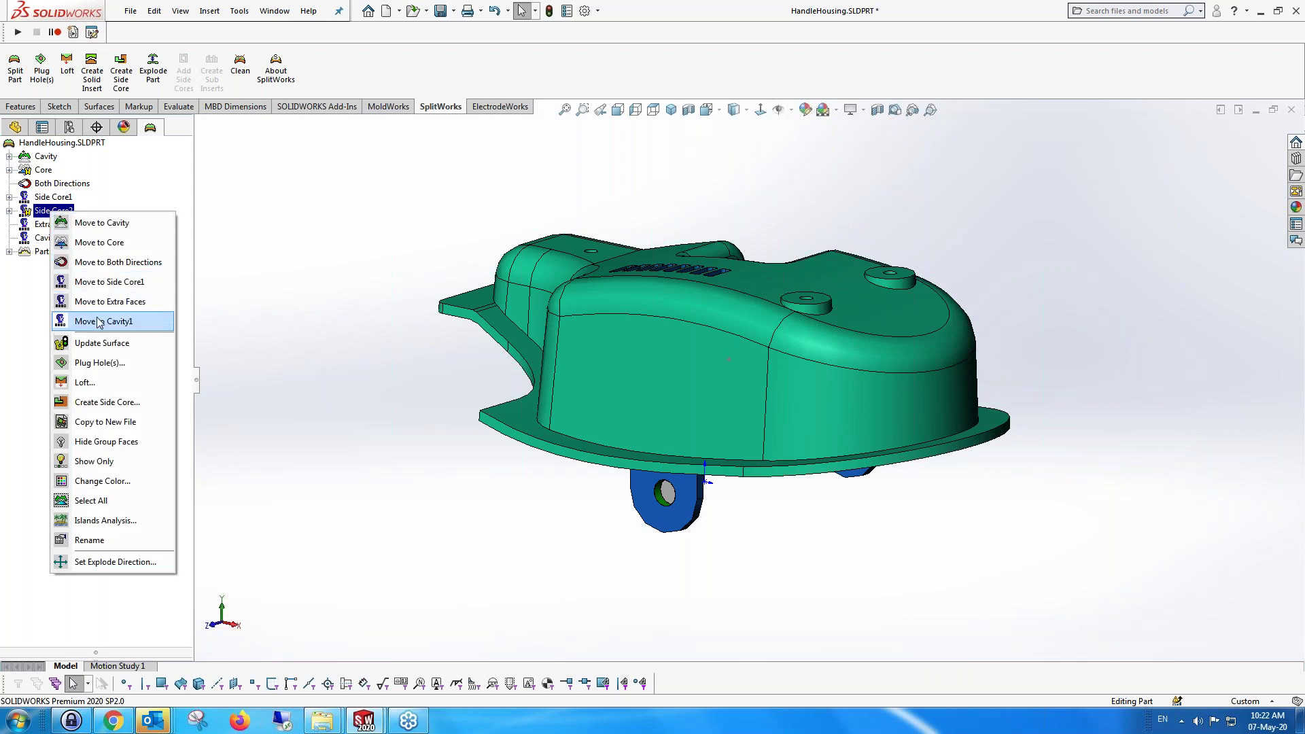
pyautogui.click(121, 405)
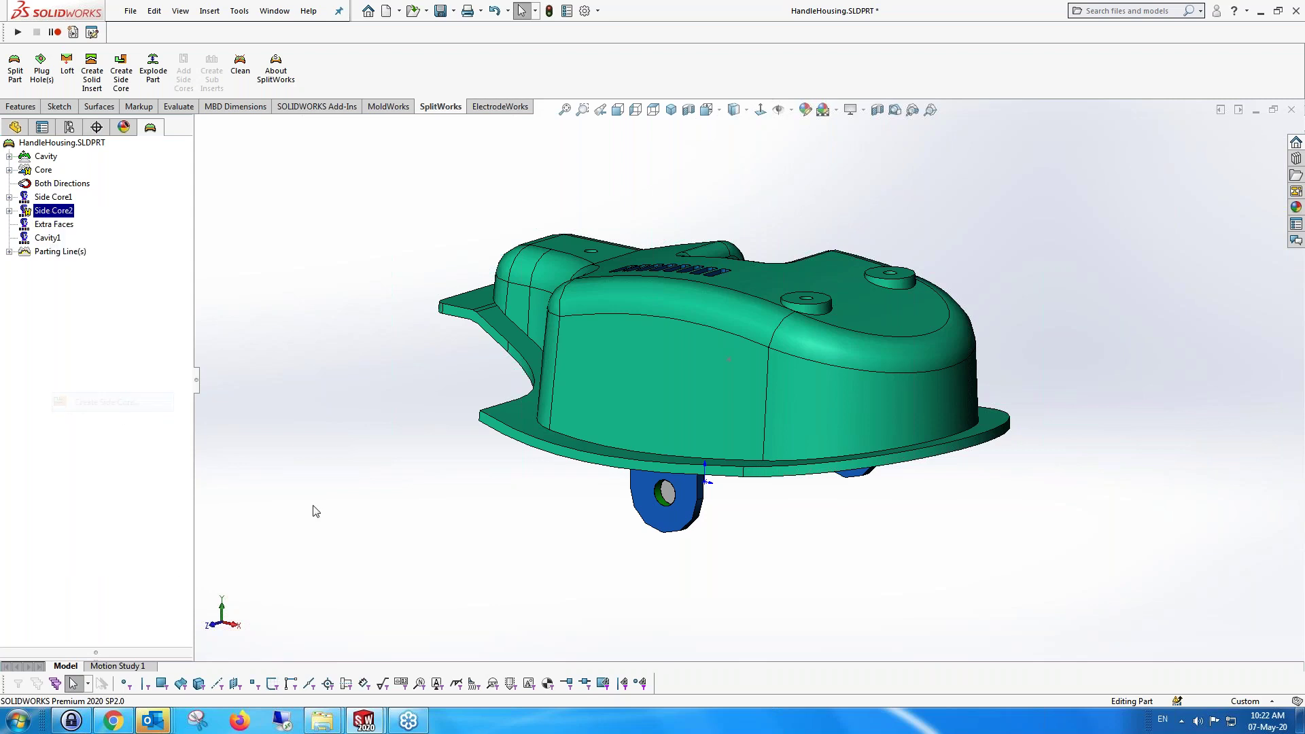
pyautogui.click(666, 499)
pyautogui.moveTo(574, 503); pyautogui.dragTo(547, 516, button='middle')
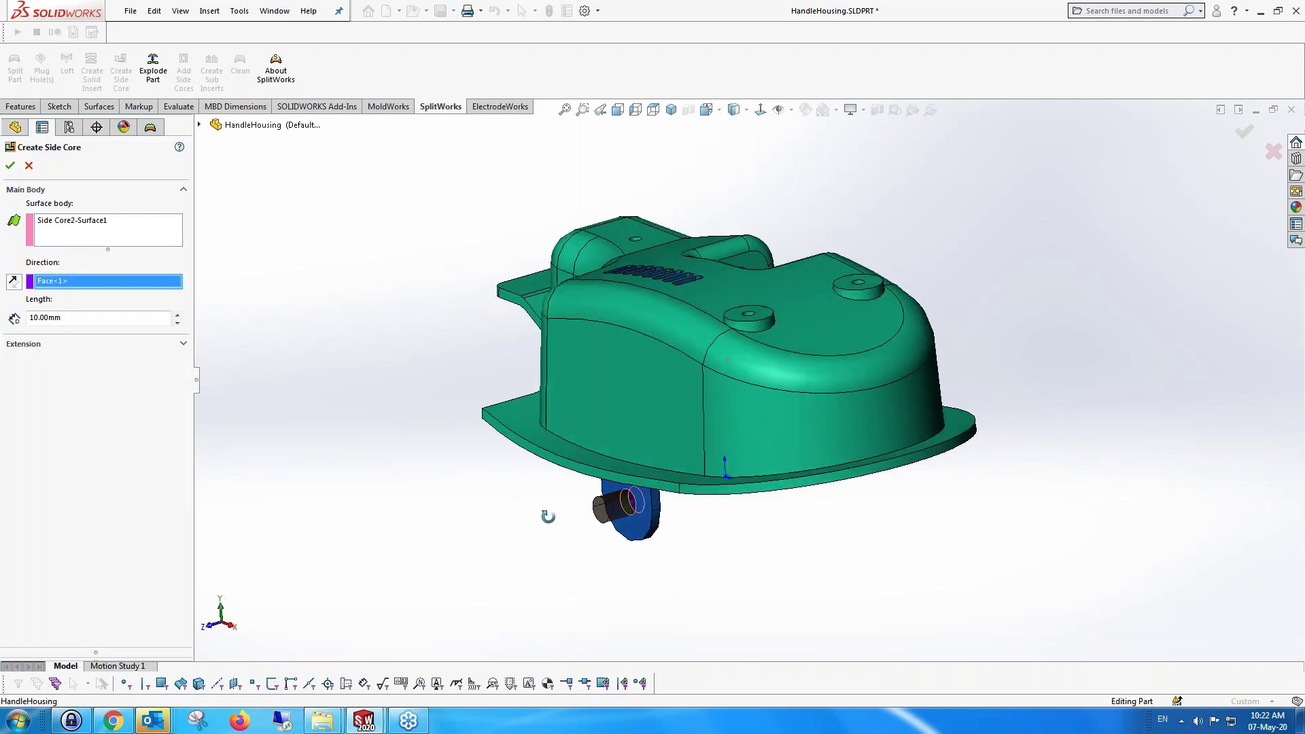
pyautogui.click(178, 315)
pyautogui.click(178, 315)
pyautogui.click(178, 314)
pyautogui.click(178, 315)
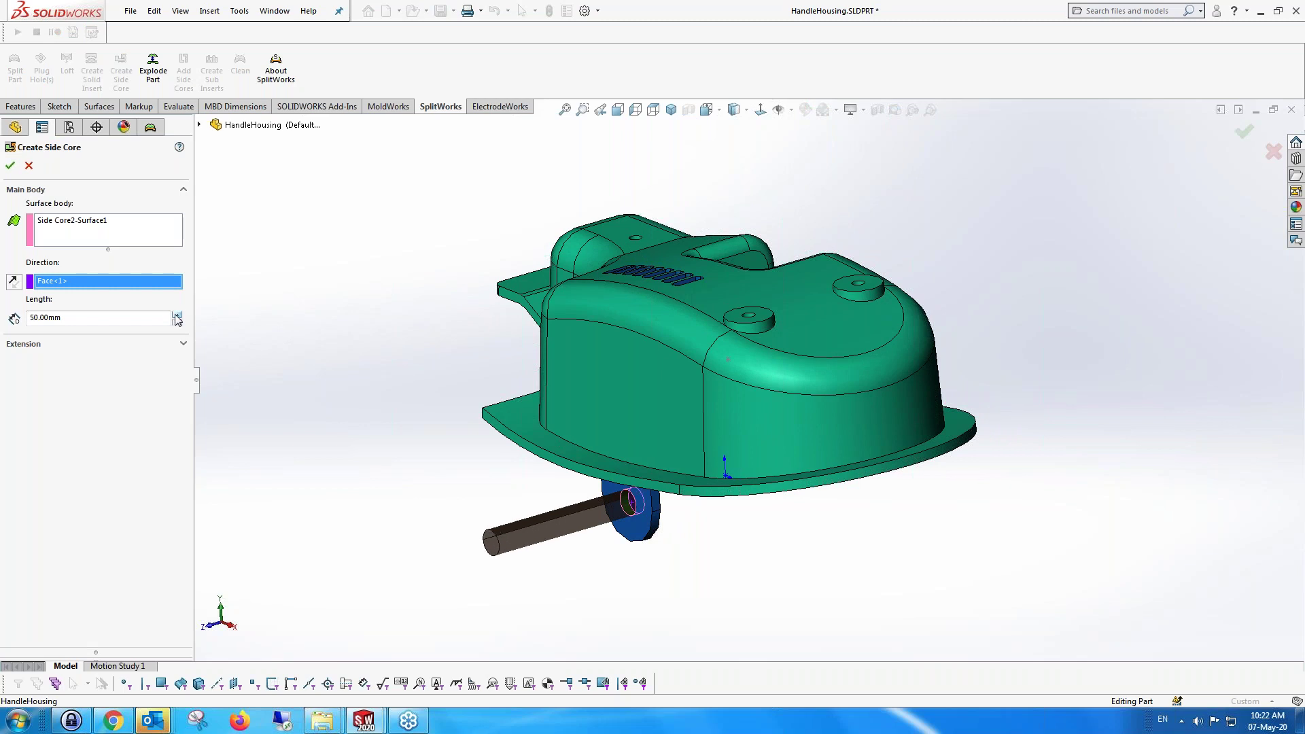
# Try a 20 mm box extension on the side core, and change the extension type to Cylinder
pyautogui.click(182, 343)
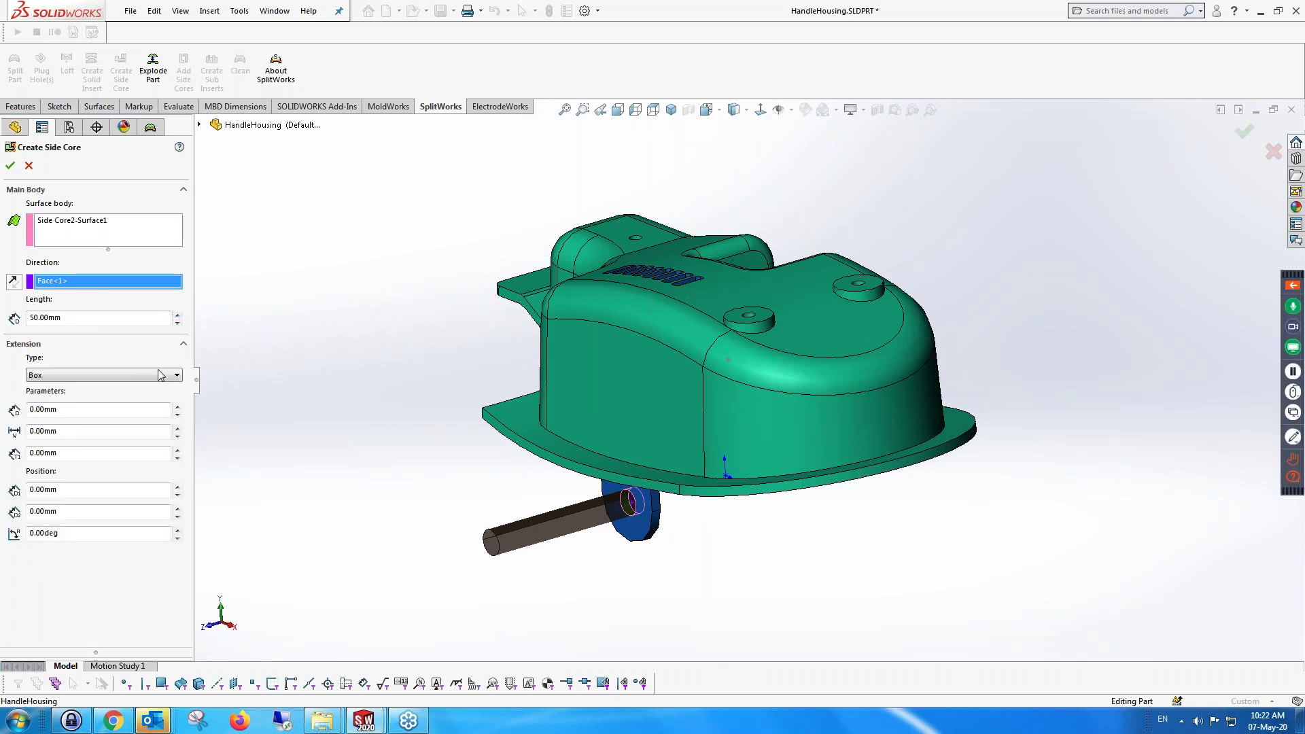
pyautogui.click(178, 407)
pyautogui.click(178, 407)
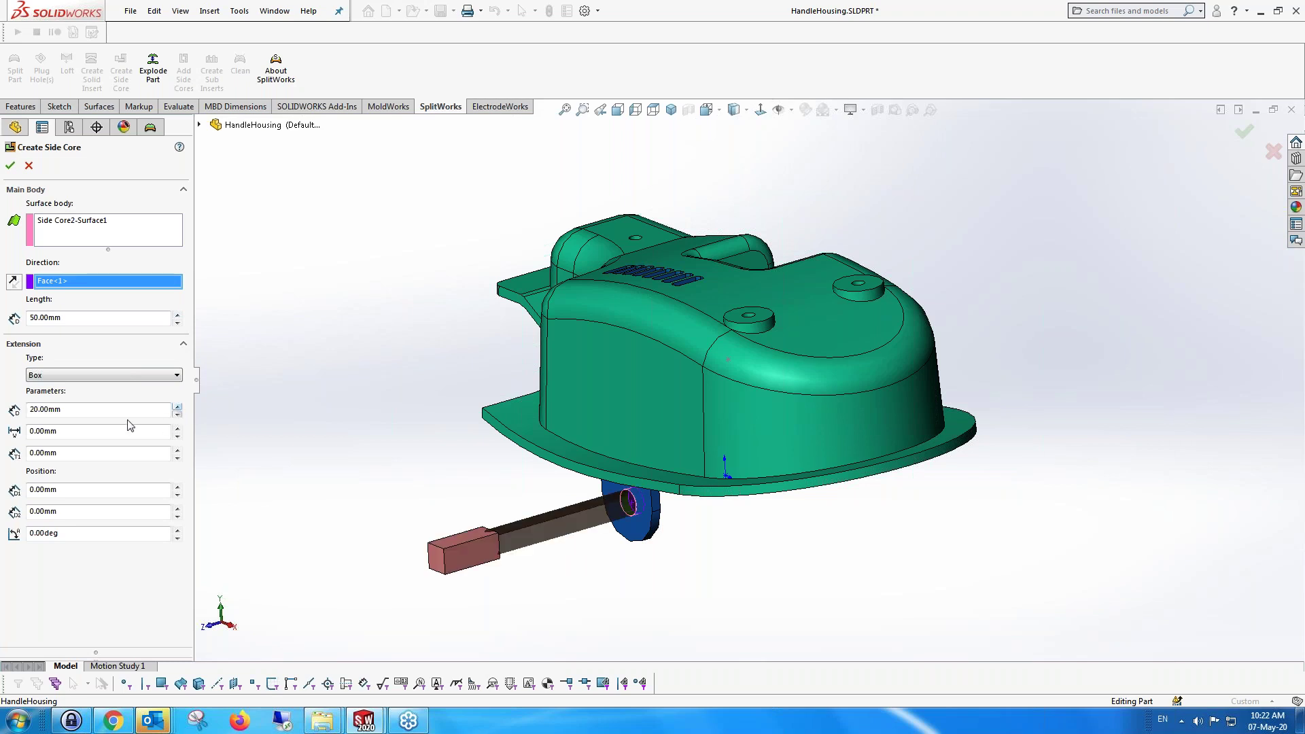
pyautogui.click(99, 375)
pyautogui.click(95, 397)
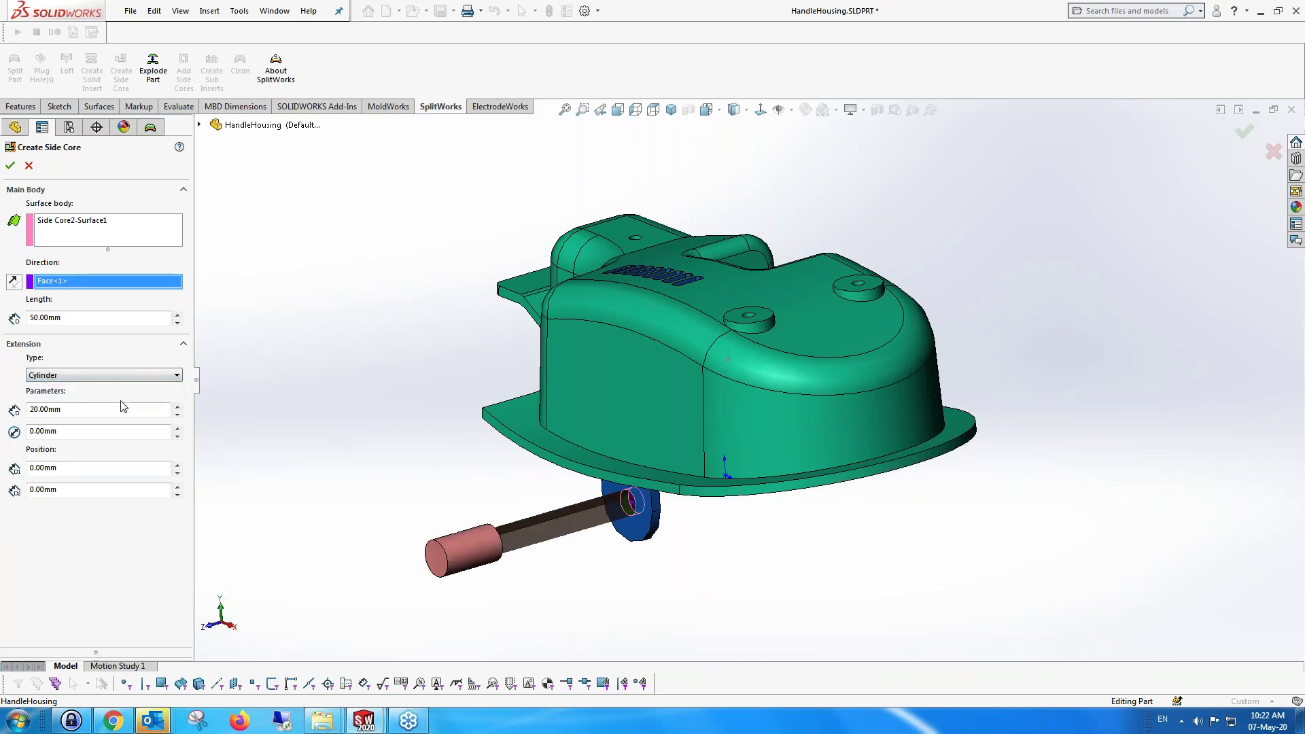
# Set the side core's extension length to 0 mm and create the side core
pyautogui.moveTo(88, 409); pyautogui.dragTo(25, 408)
pyautogui.press('BackSpace')
pyautogui.press('Tab')
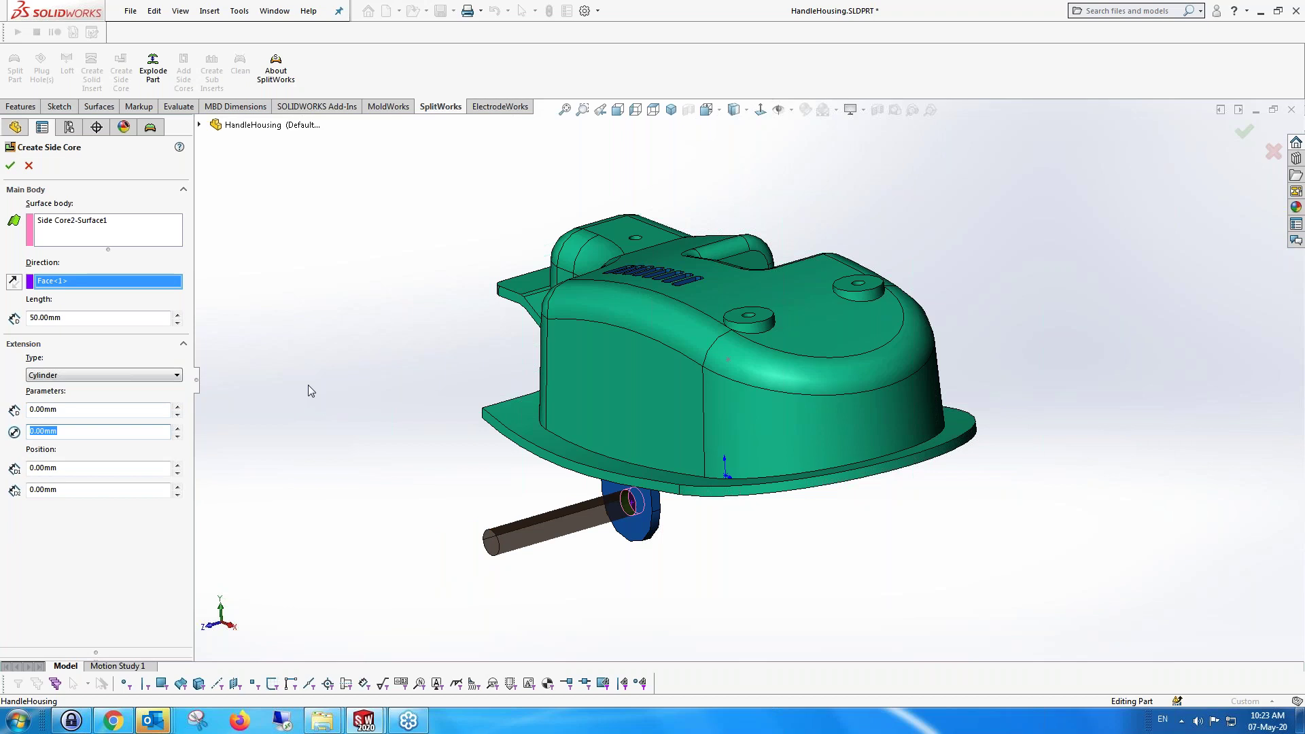
pyautogui.moveTo(308, 385); pyautogui.dragTo(315, 381, button='middle')
pyautogui.click(11, 167)
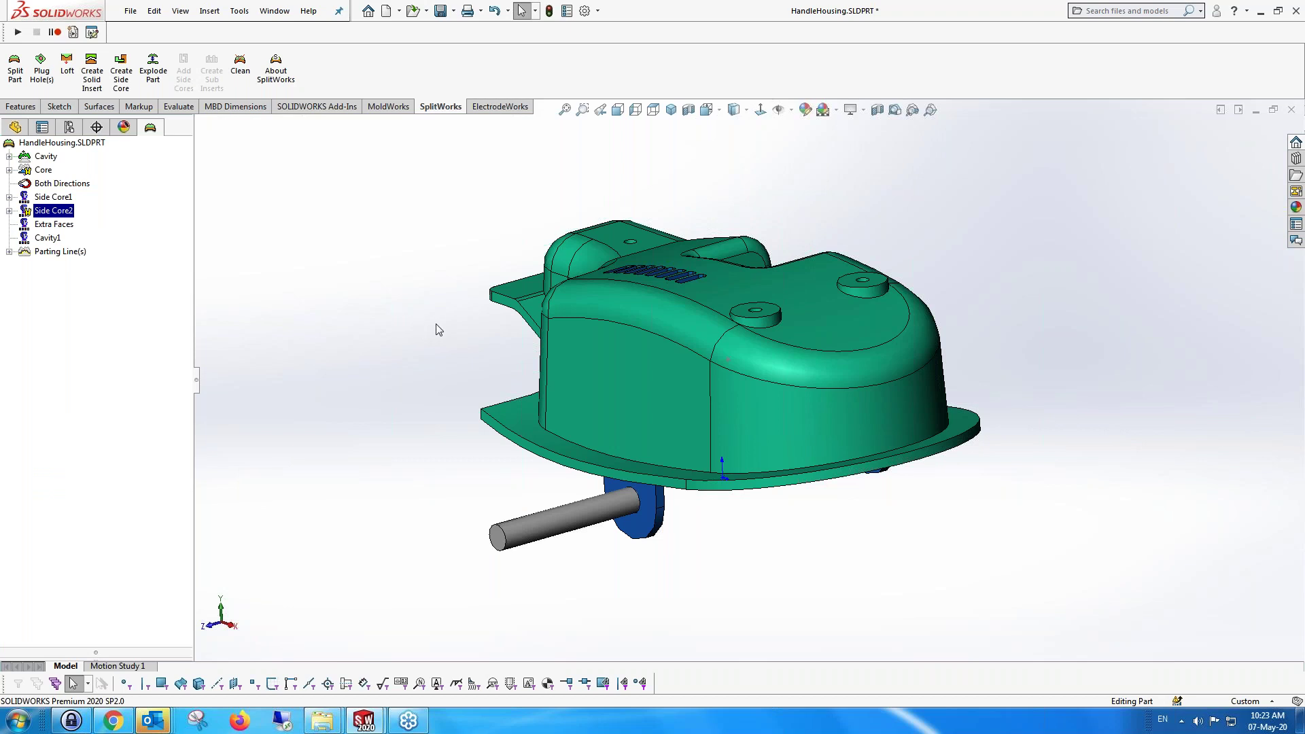
# Create a surface from the faces of the Side Core1 group
pyautogui.moveTo(408, 294); pyautogui.dragTo(262, 294, button='middle')
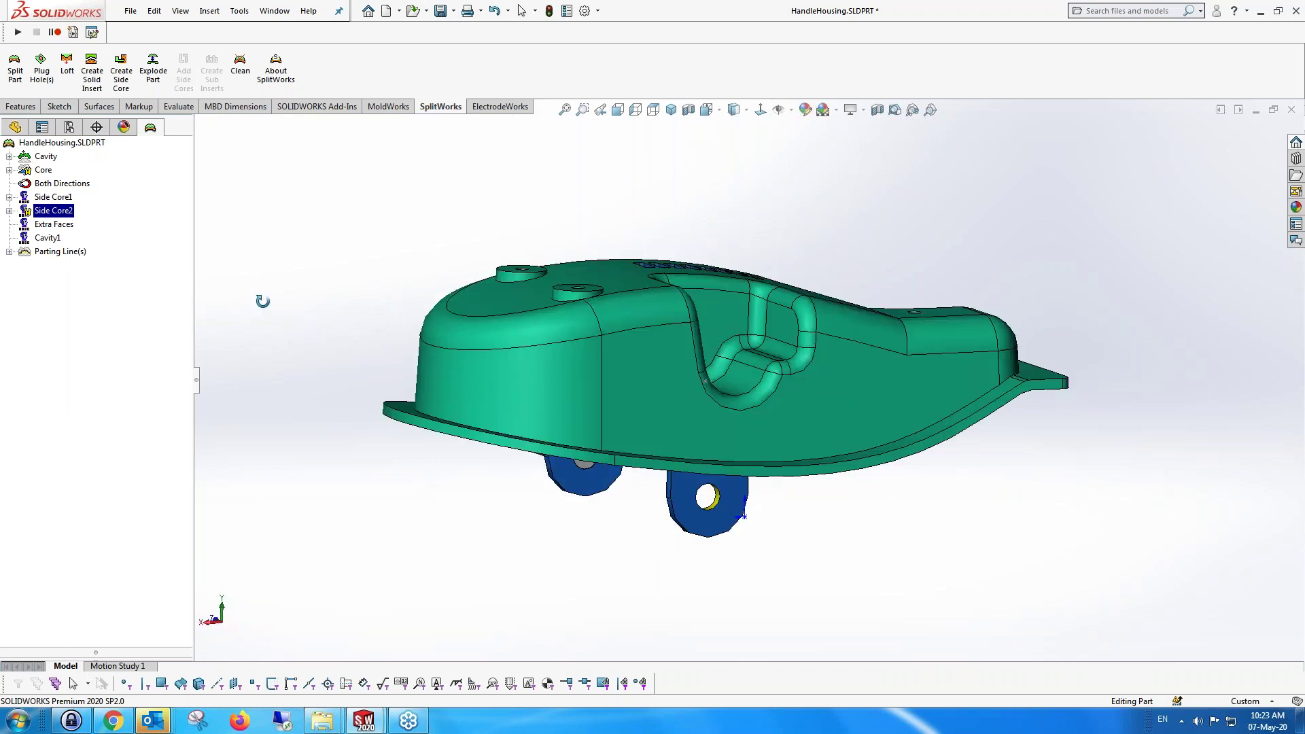
pyautogui.click(52, 198)
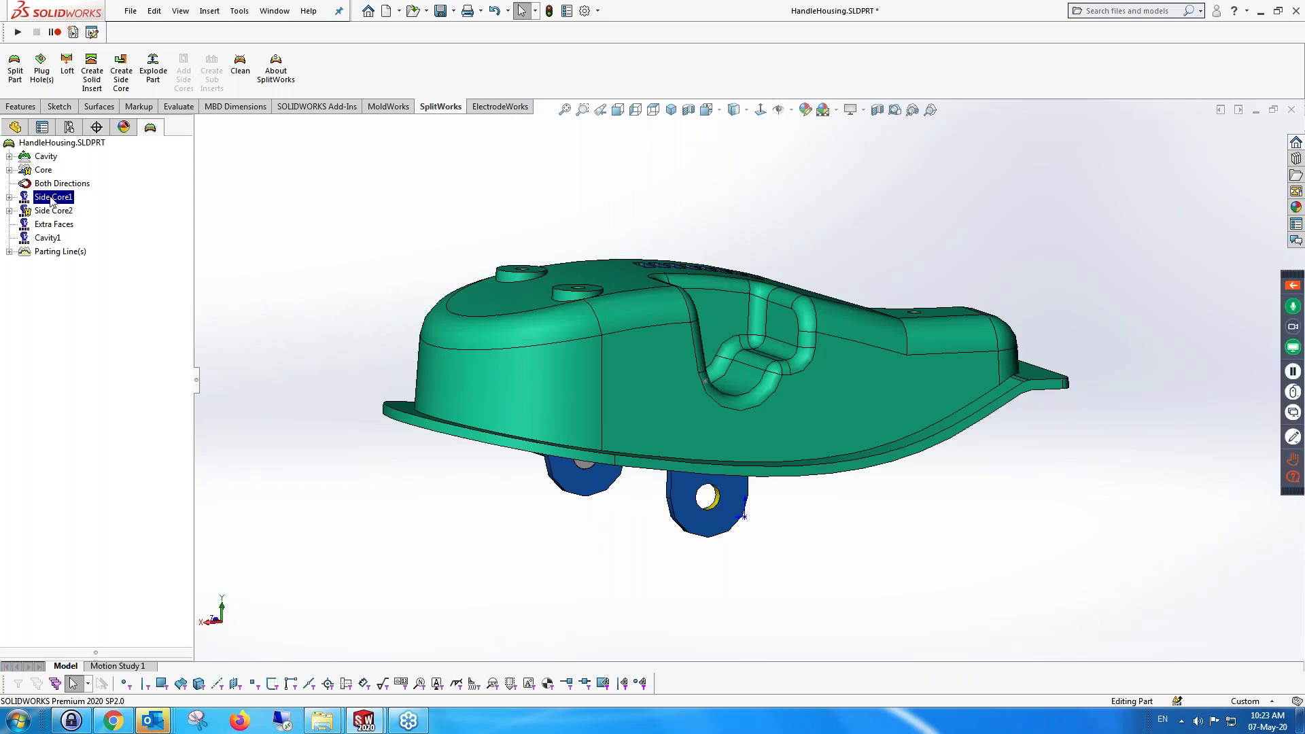
pyautogui.rightClick(52, 198)
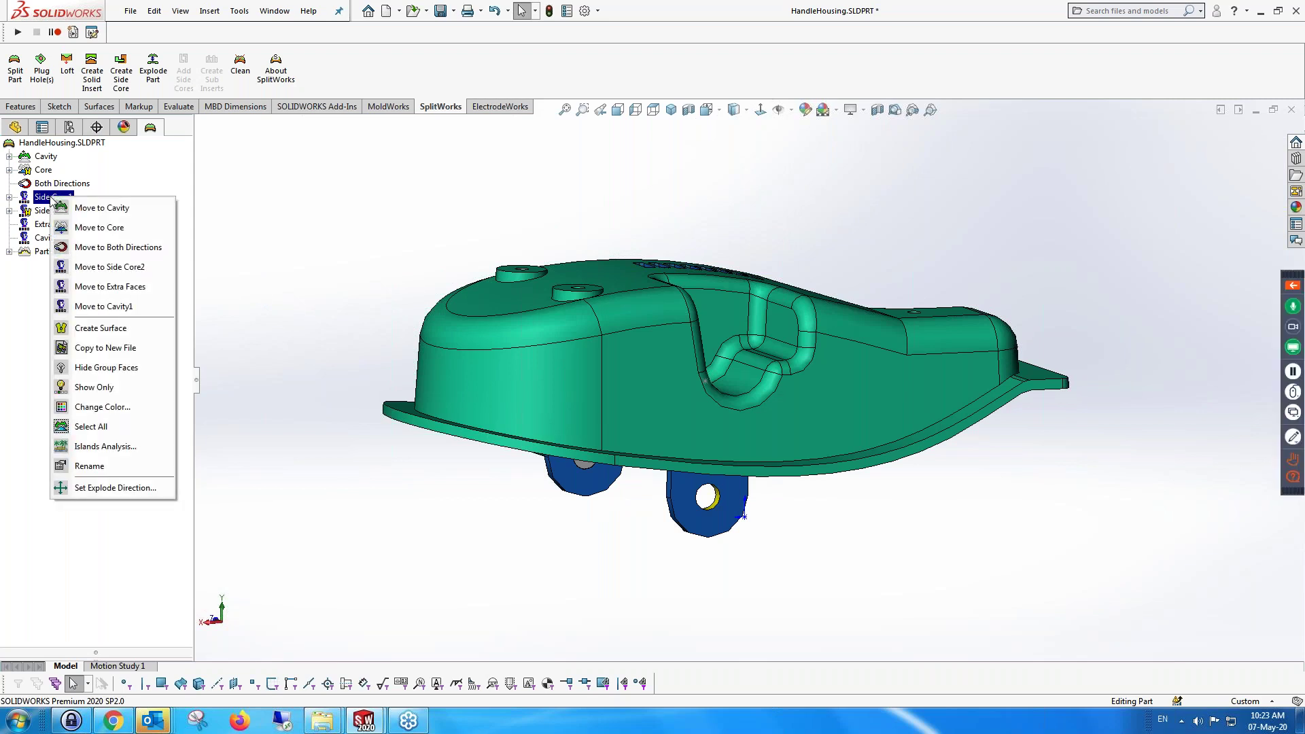
pyautogui.click(90, 329)
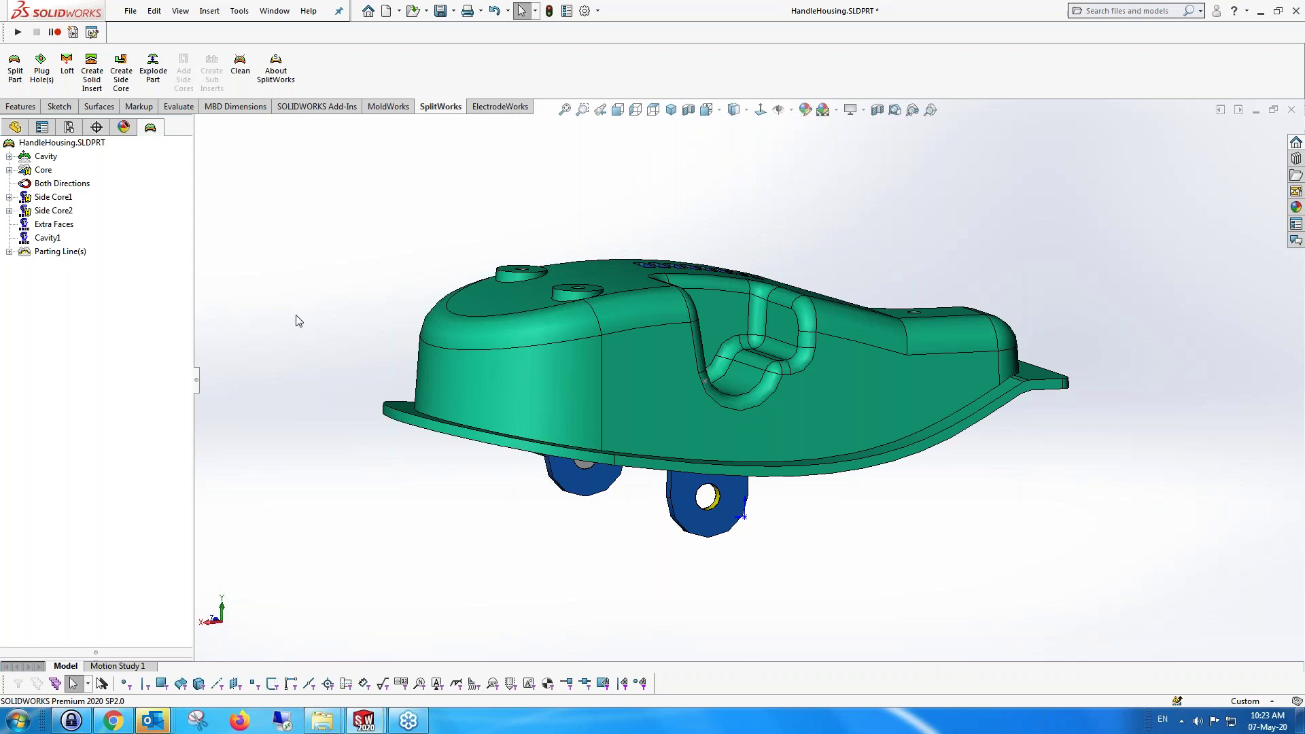
# Plug the hole in the Side Core1 surface, using the boundary loop opposite the initially selected edge
pyautogui.rightClick(58, 202)
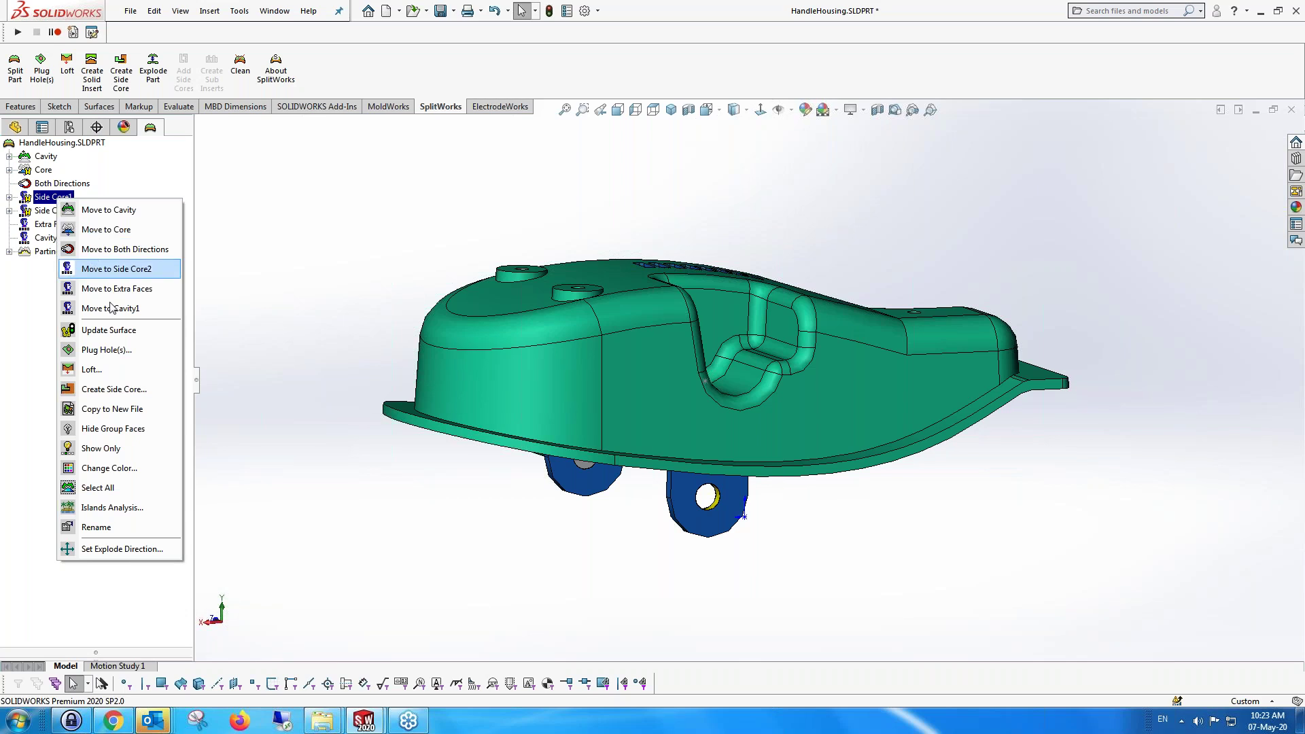
pyautogui.click(105, 350)
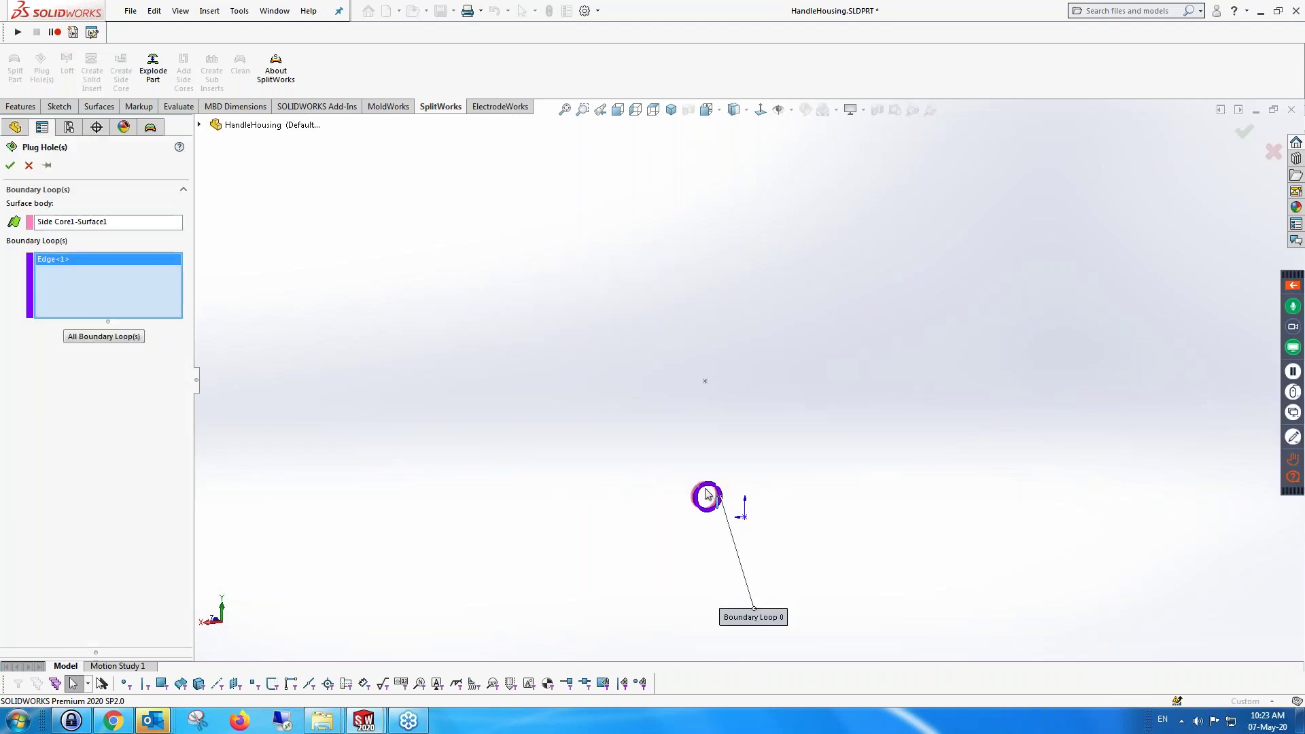
pyautogui.rightClick(94, 258)
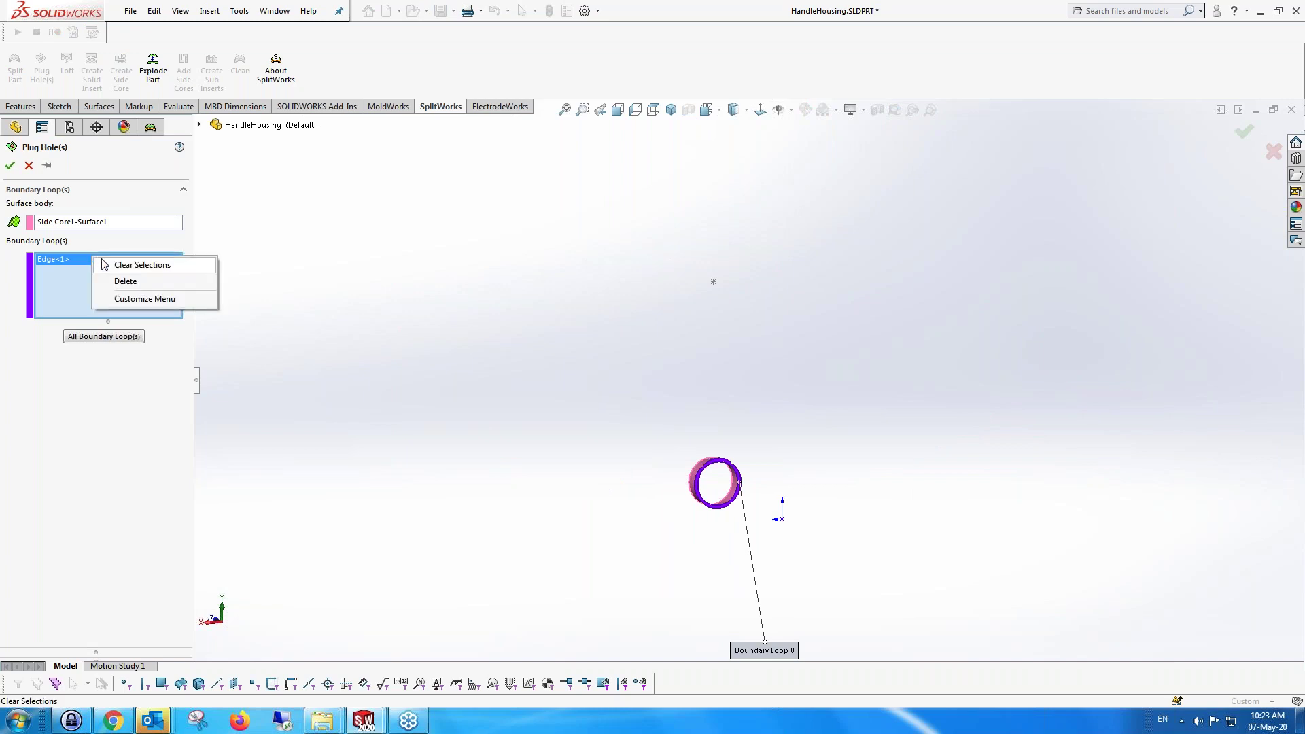
pyautogui.click(124, 281)
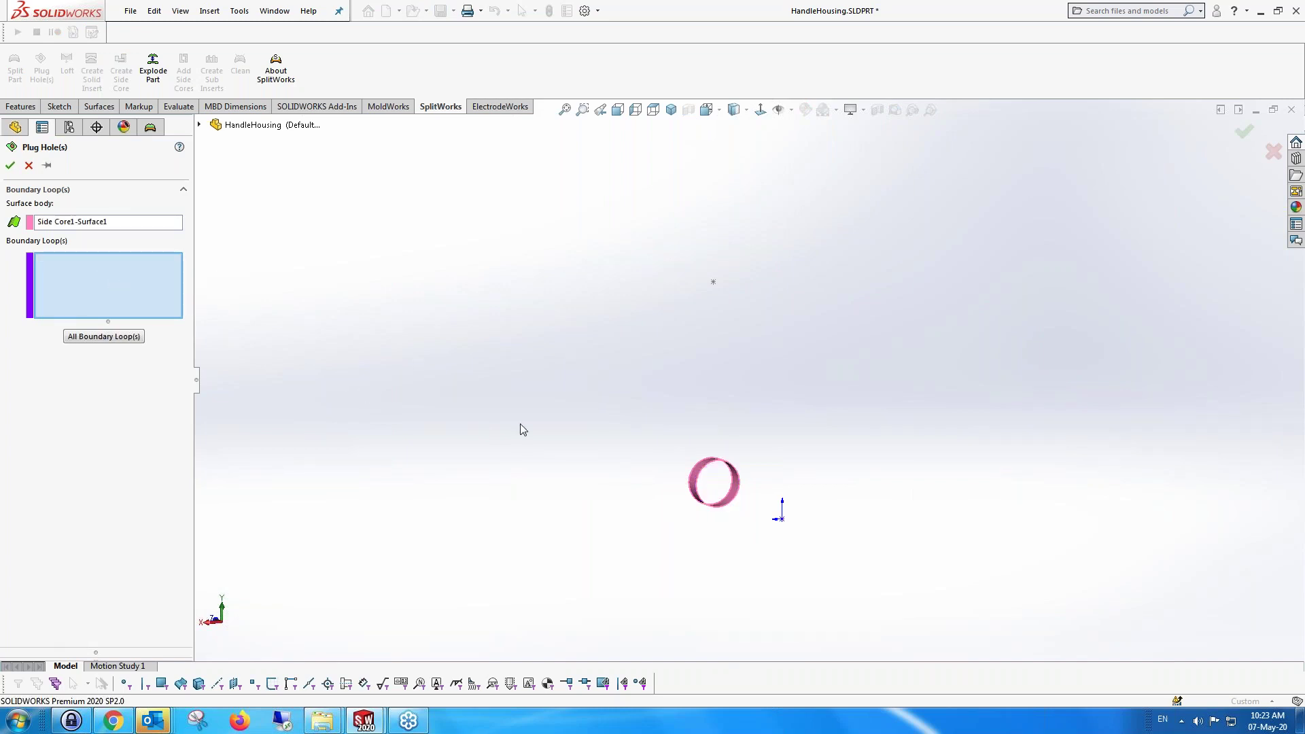
pyautogui.moveTo(541, 429); pyautogui.dragTo(720, 469, button='middle')
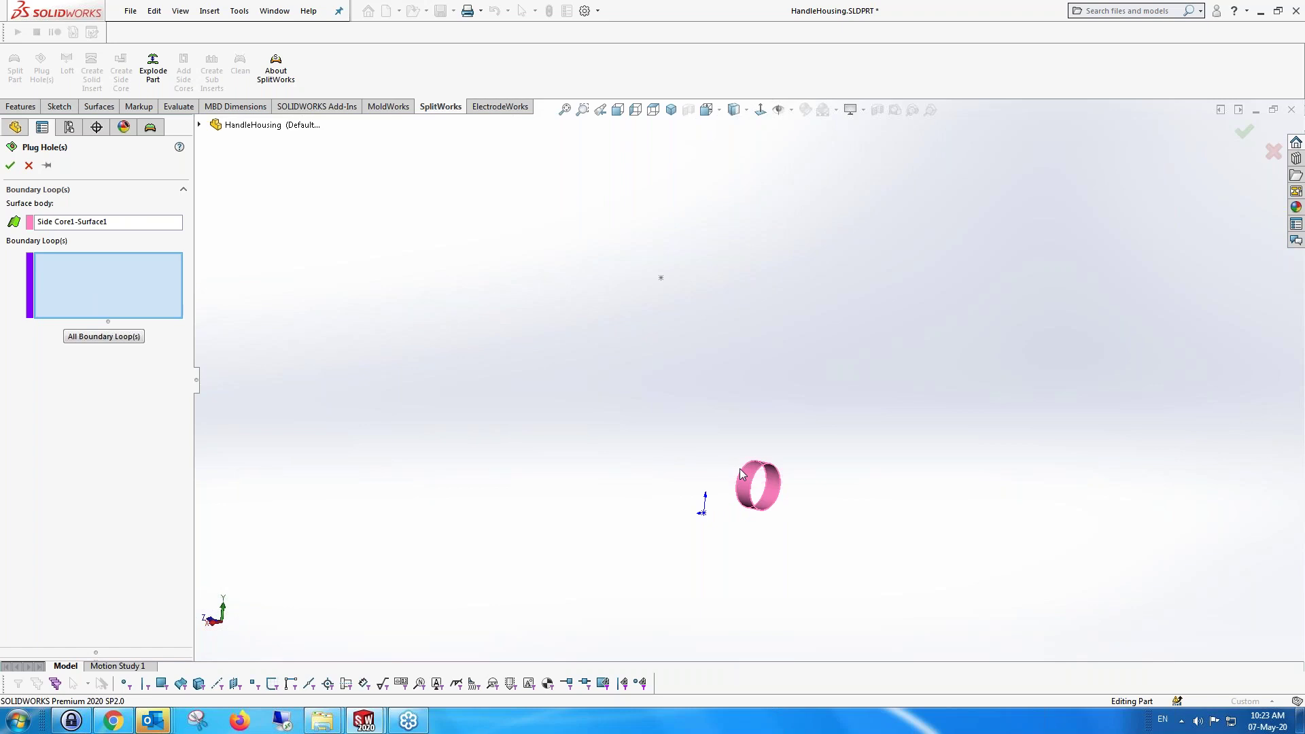
pyautogui.click(743, 470)
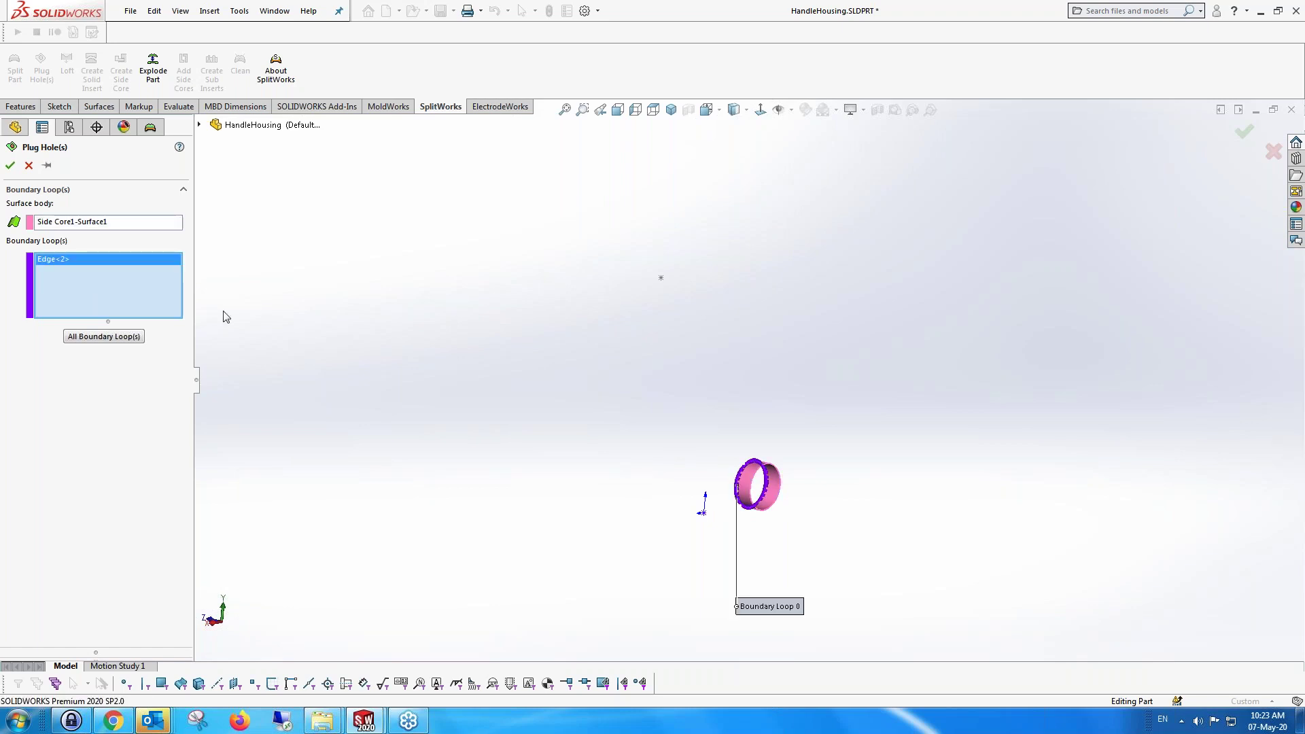
pyautogui.click(11, 165)
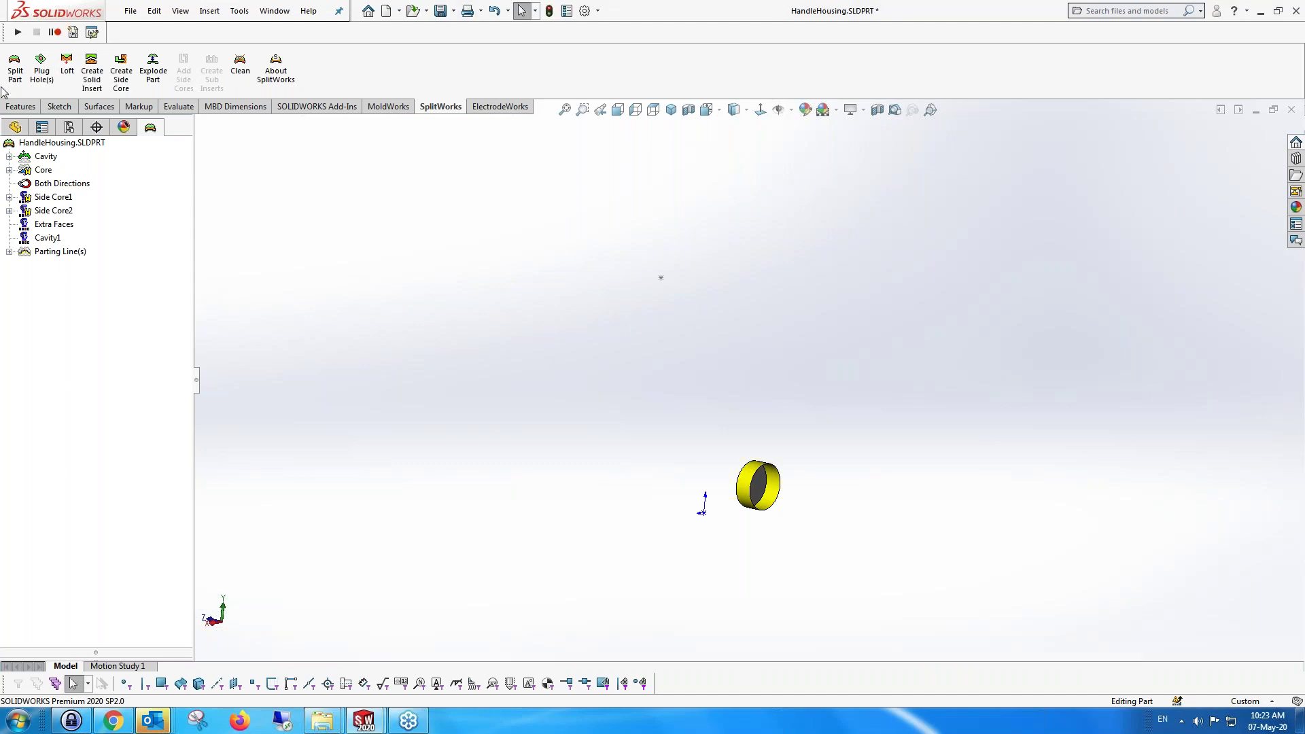
# Show the hidden Cut-Extrude15 solid body of the housing beside the plugged Side Core1 surface
pyautogui.click(15, 127)
pyautogui.scroll(10, 97, 264)
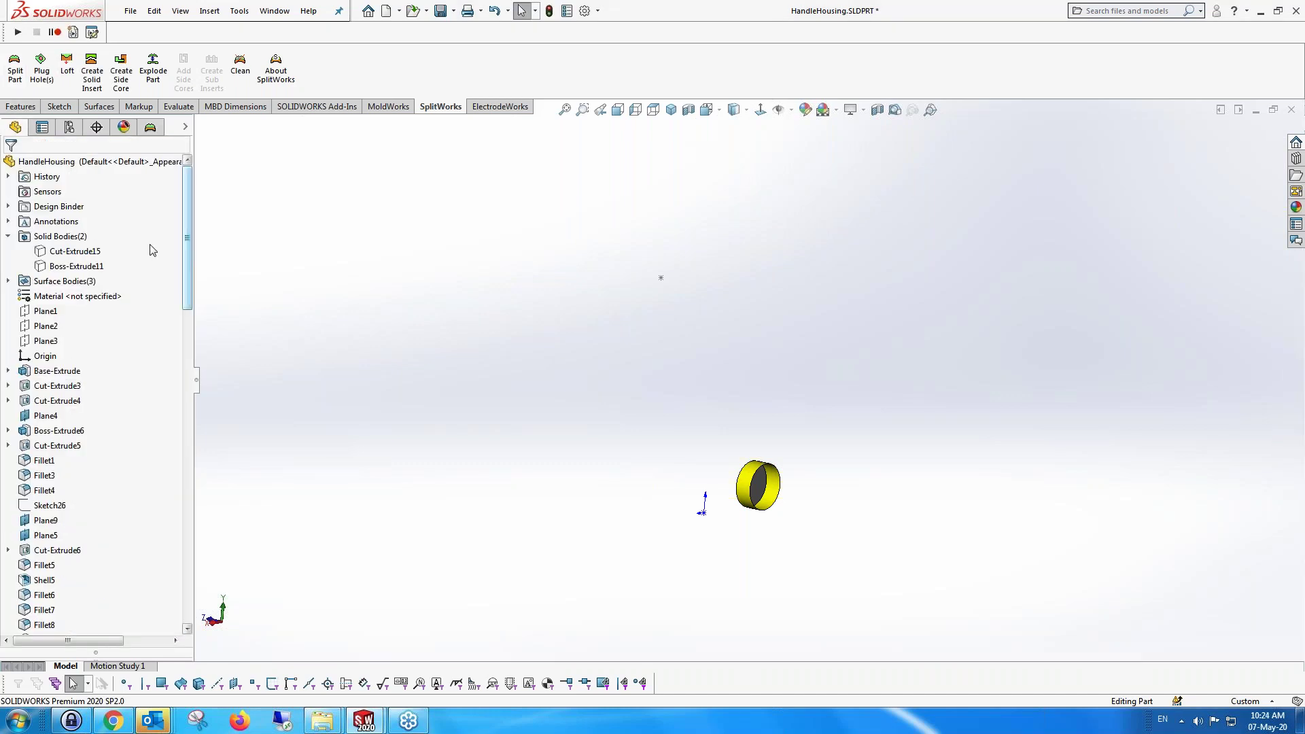
pyautogui.rightClick(72, 257)
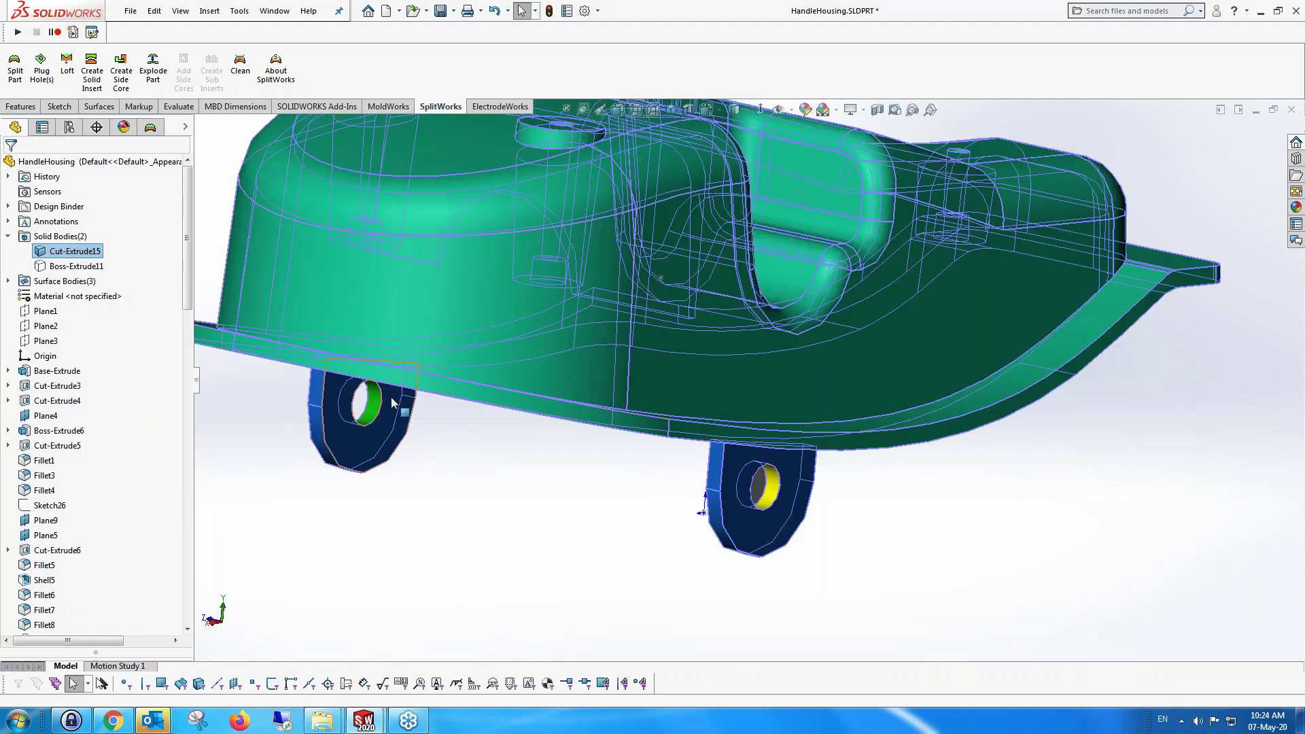
pyautogui.moveTo(396, 393); pyautogui.dragTo(377, 415, button='middle')
pyautogui.scroll(2, 377, 415)
# Create a side core from the Side Core1 surface, with the plugged hole's face as direction and a length of 50 mm
pyautogui.click(150, 128)
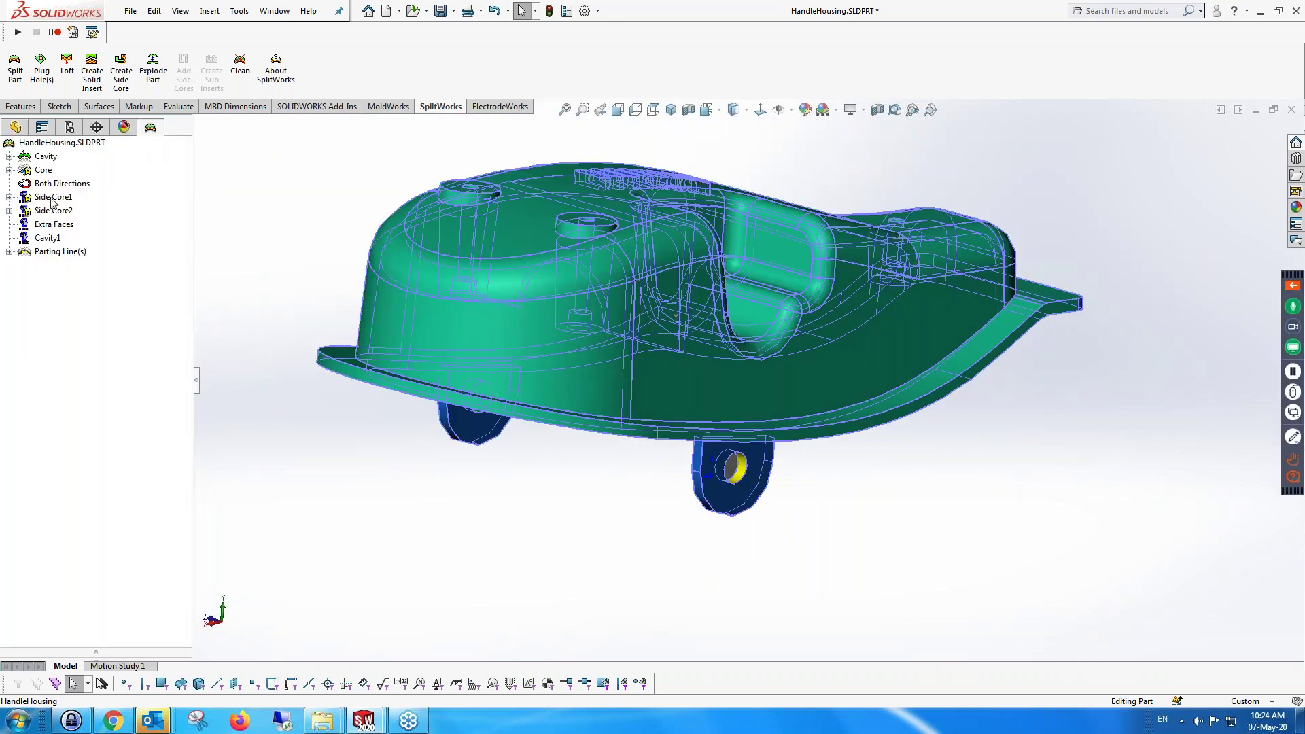
pyautogui.click(53, 198)
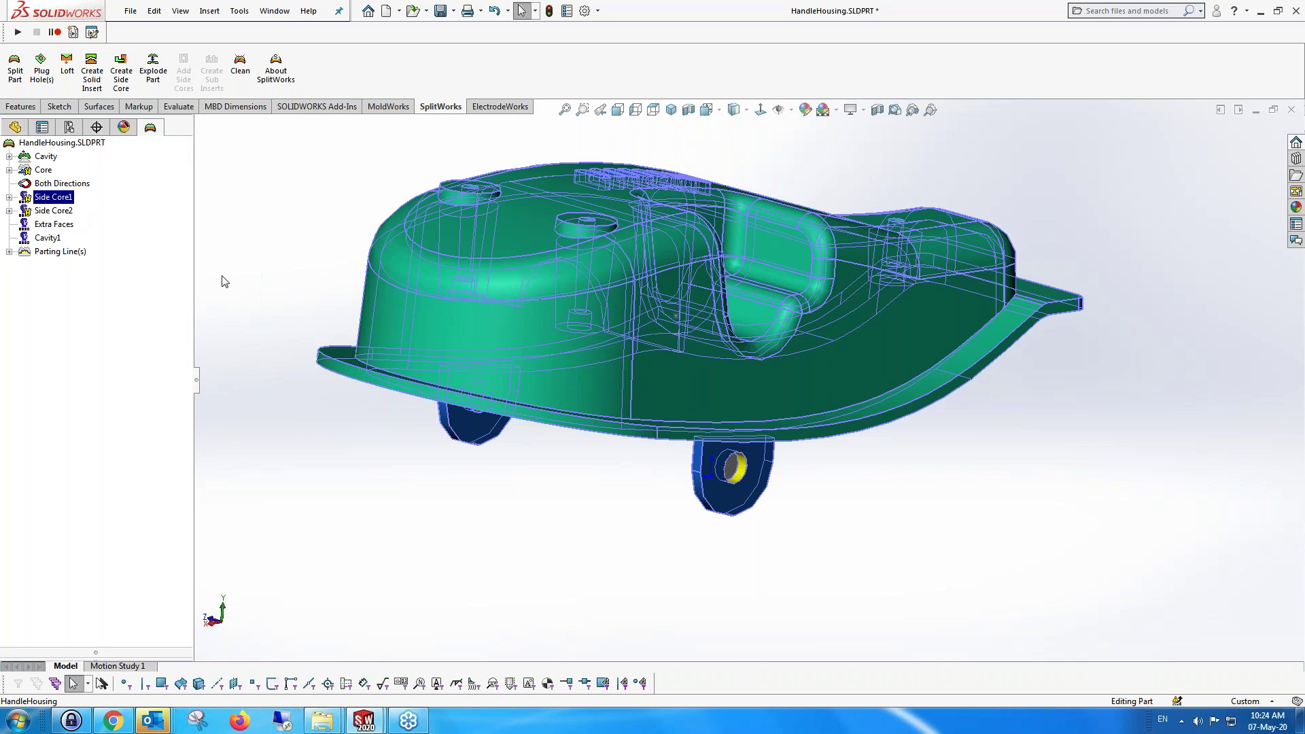
pyautogui.rightClick(45, 197)
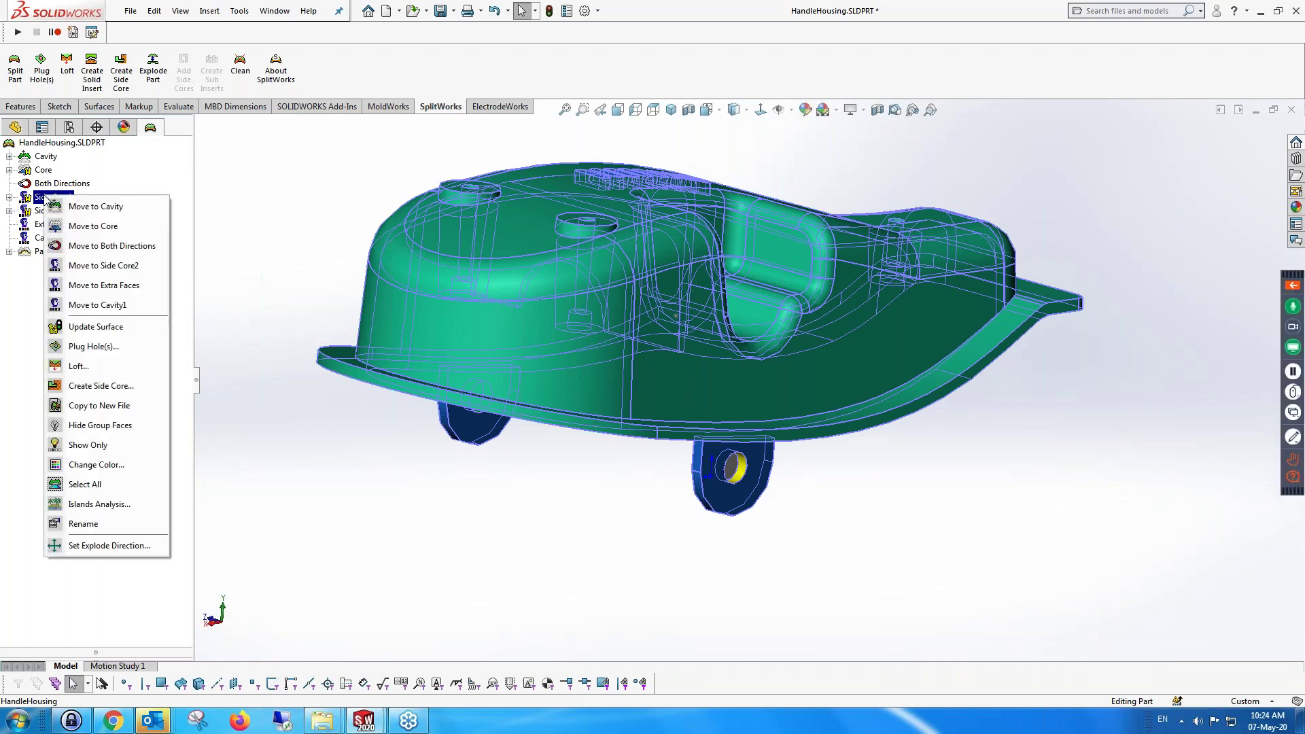
pyautogui.click(94, 386)
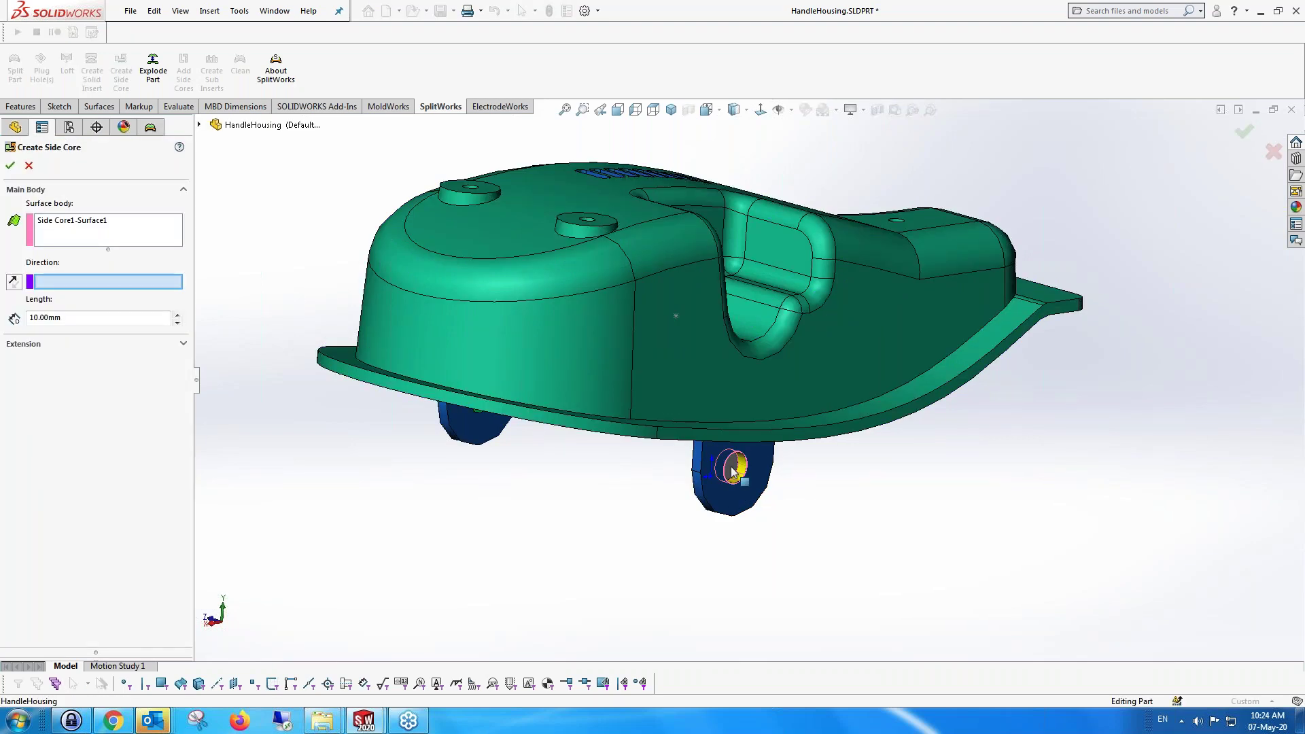
pyautogui.click(177, 315)
pyautogui.click(177, 314)
pyautogui.click(177, 315)
pyautogui.click(177, 315)
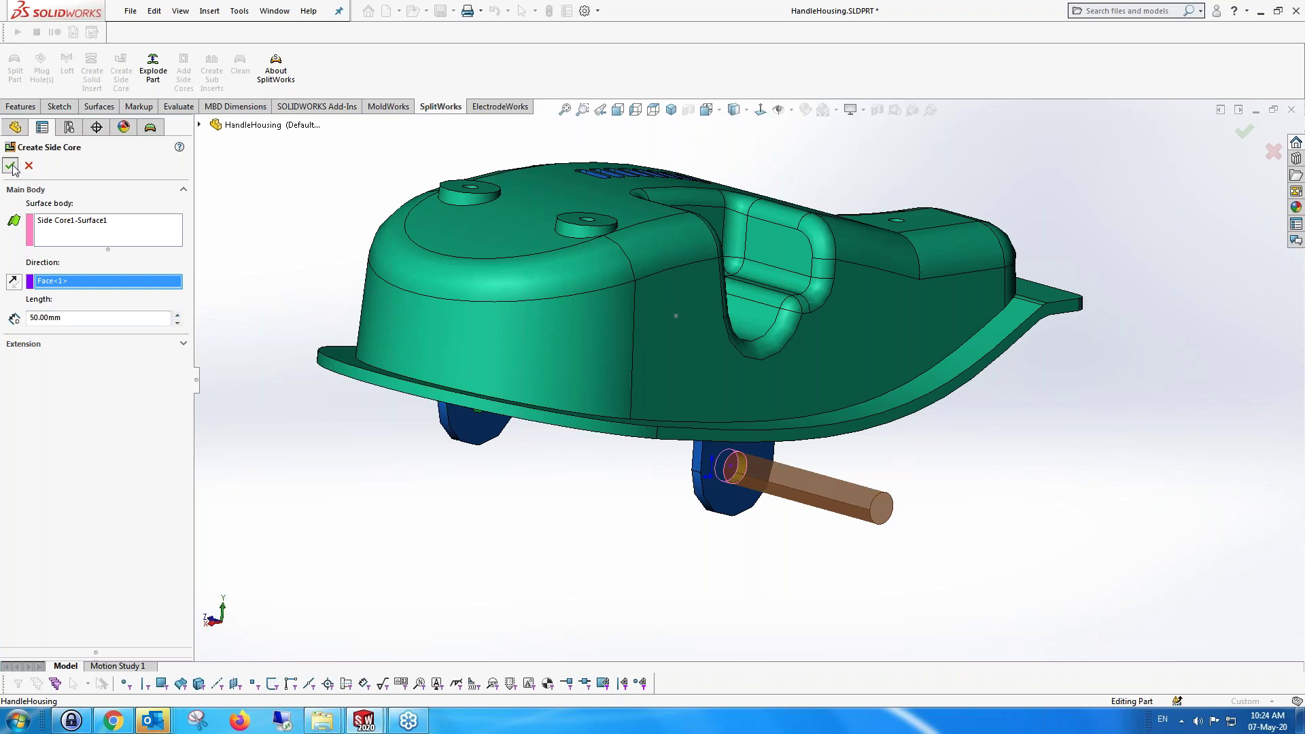
pyautogui.click(11, 166)
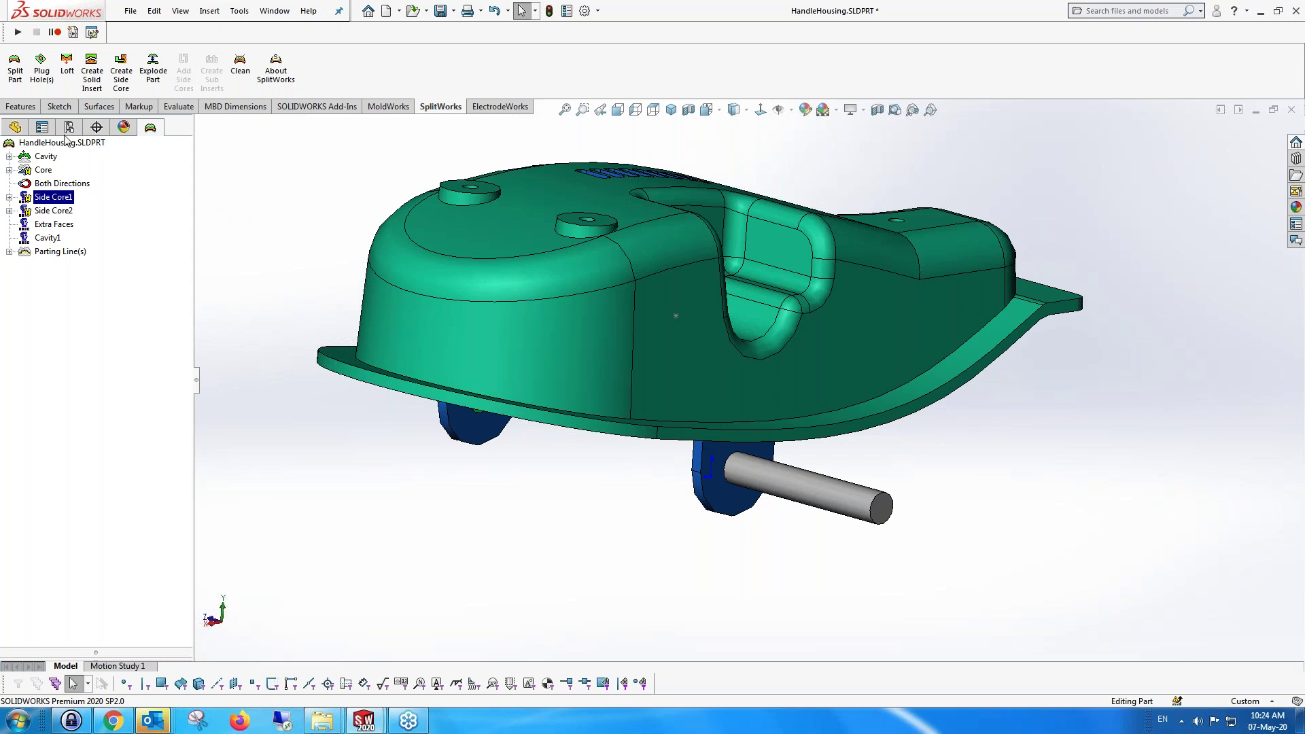
# Show the hidden Boss-Extrude11 solid body, the side core in the opposite lug
pyautogui.click(16, 127)
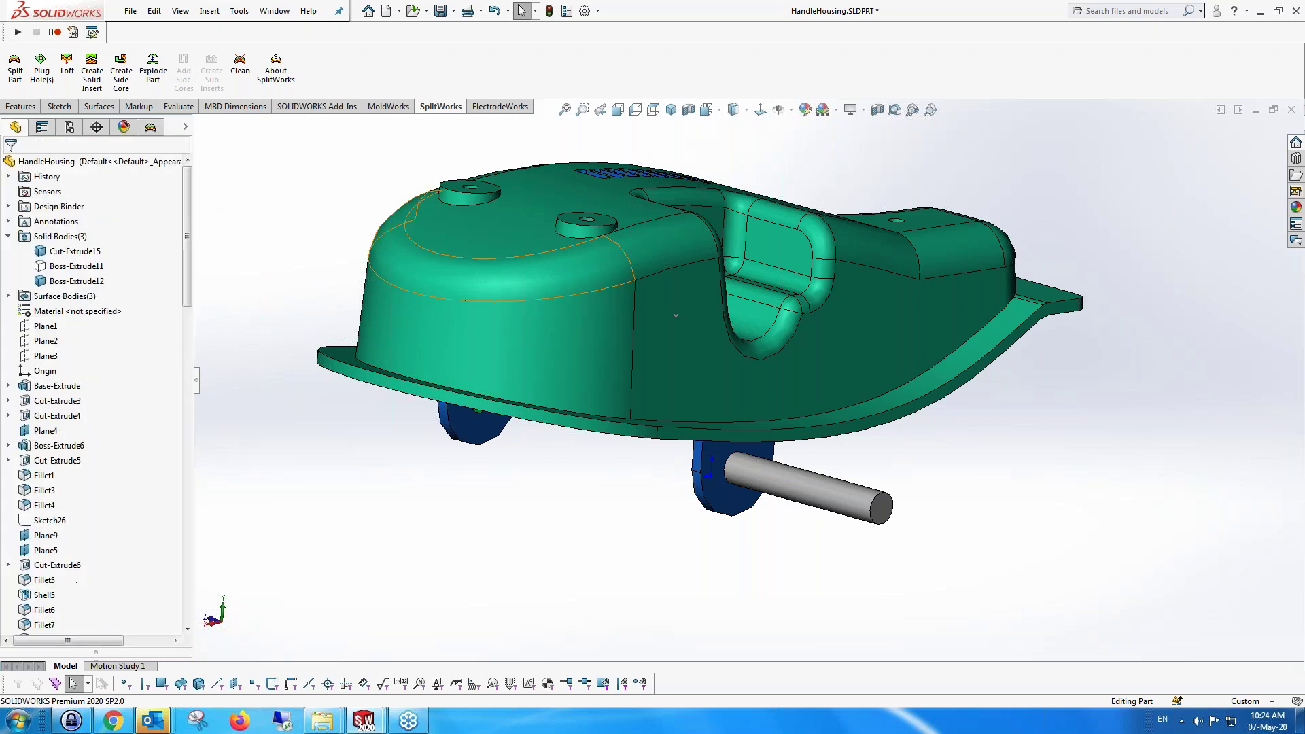
pyautogui.moveTo(421, 286); pyautogui.dragTo(482, 285, button='middle')
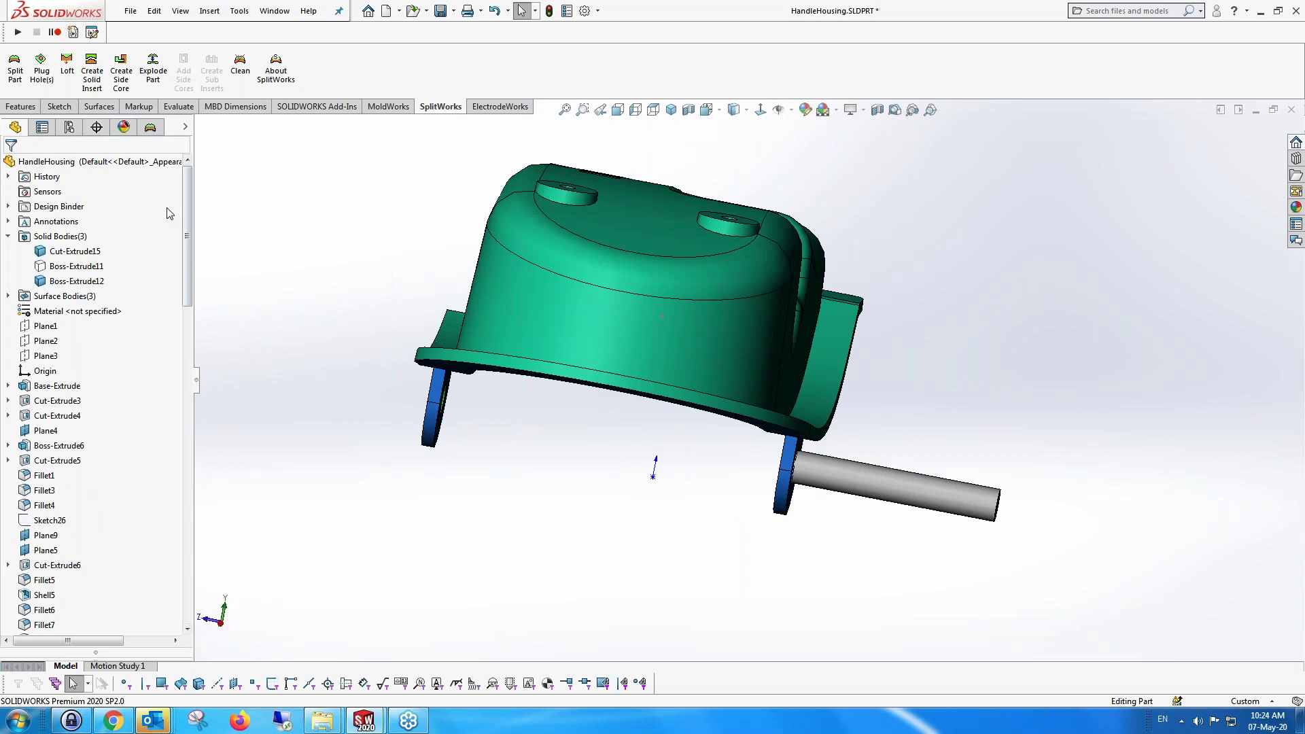
pyautogui.click(85, 270)
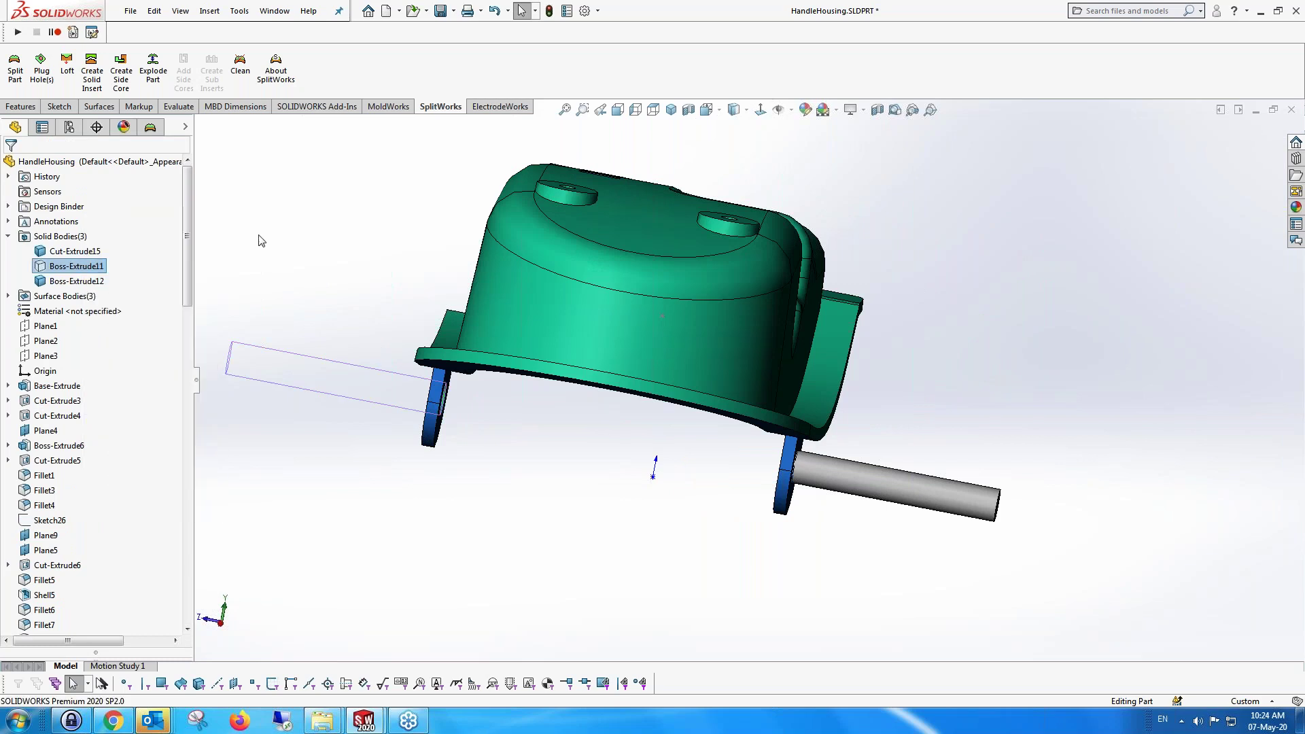
pyautogui.scroll(3, 375, 249)
pyautogui.moveTo(382, 284); pyautogui.dragTo(336, 292, button='middle')
# Switch to the HandleHousing.SLDASM assembly and inspect both side cores between the exploded core and cavity inserts
pyautogui.click(272, 11)
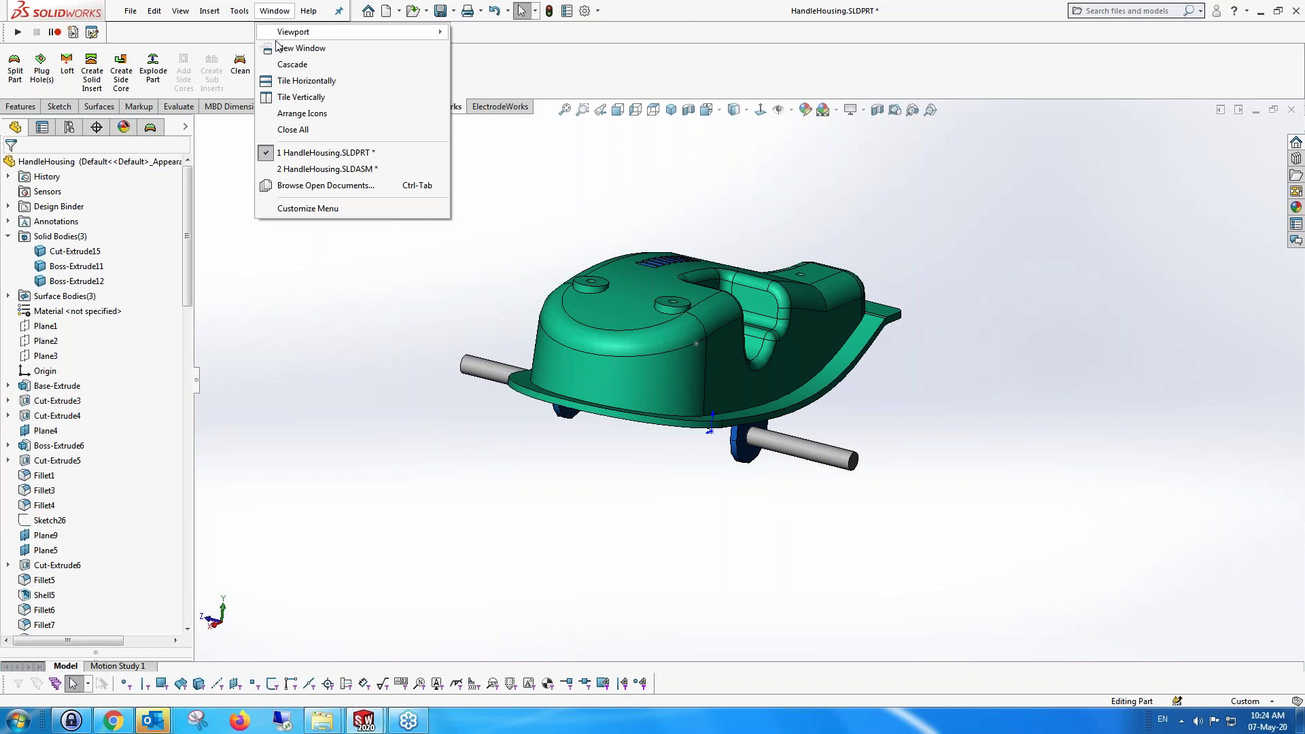
pyautogui.moveTo(346, 158)
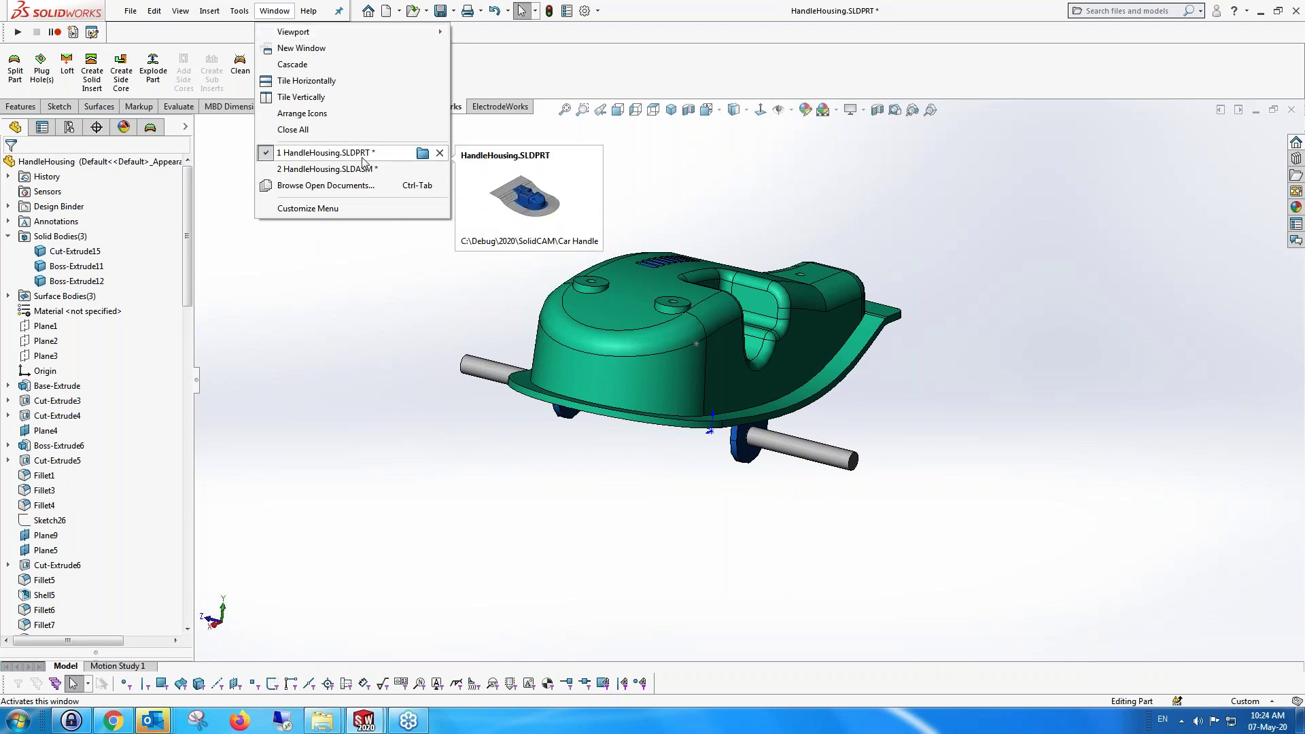
pyautogui.click(346, 169)
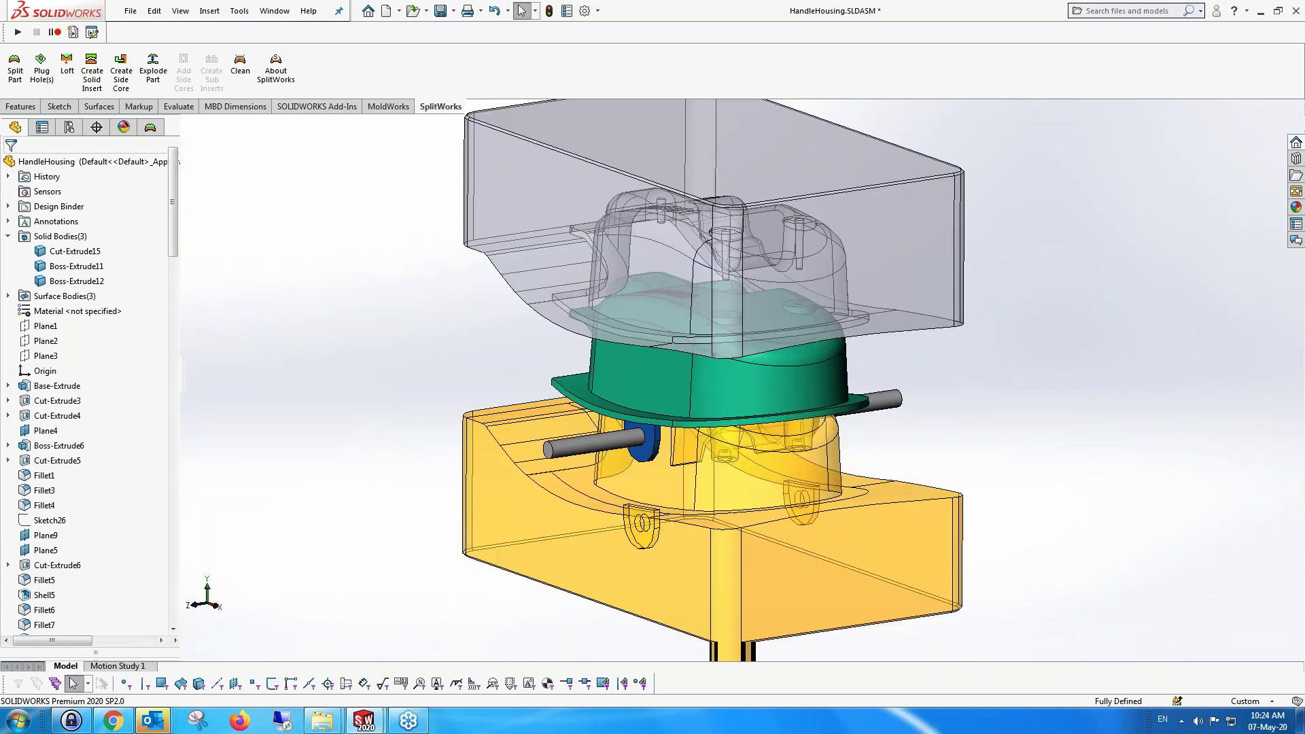
pyautogui.moveTo(639, 284); pyautogui.dragTo(842, 331, button='middle')
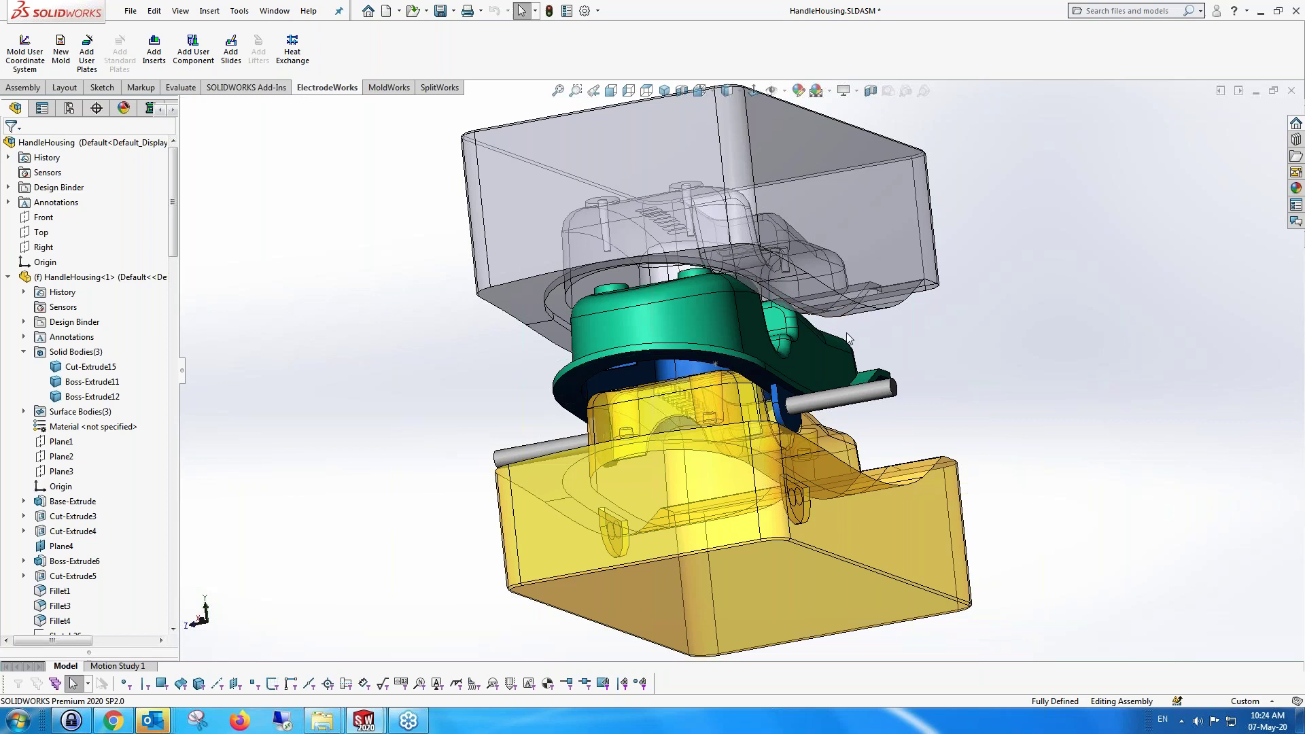
pyautogui.moveTo(851, 335); pyautogui.dragTo(597, 405, button='middle')
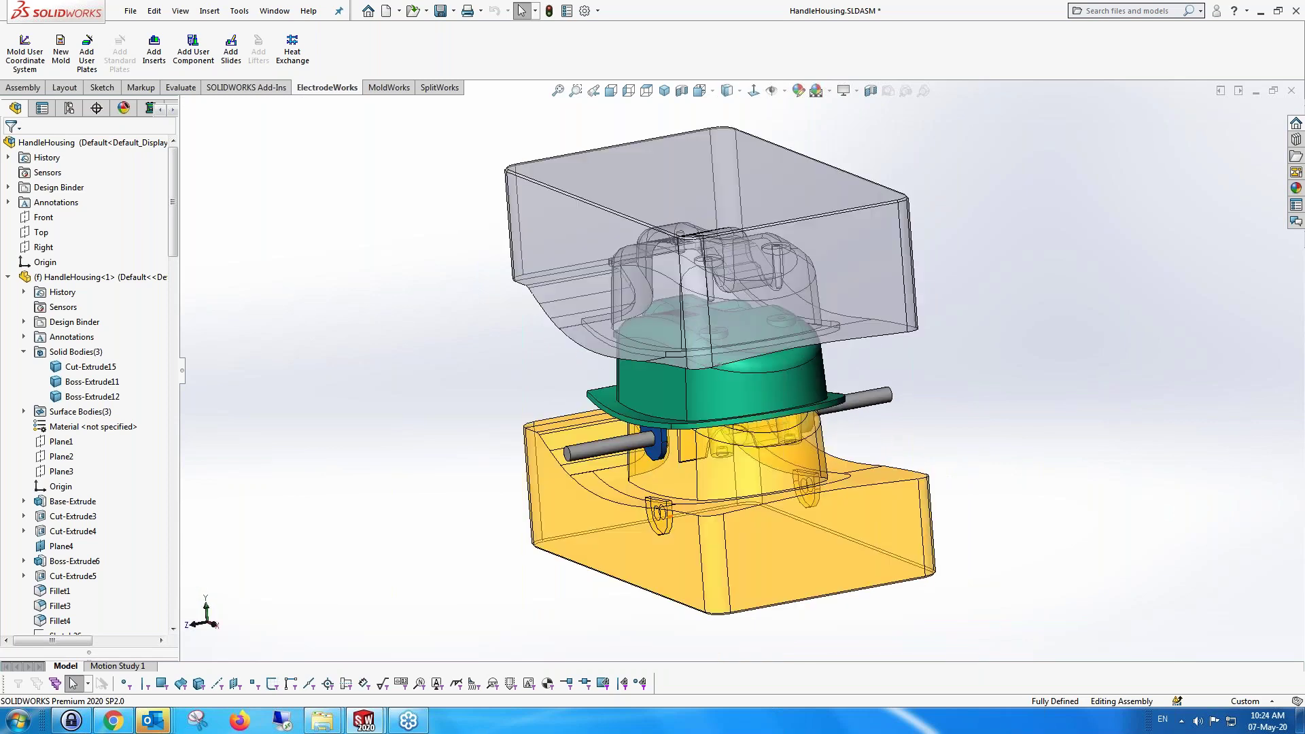
pyautogui.hotkey('ctrl', '7')
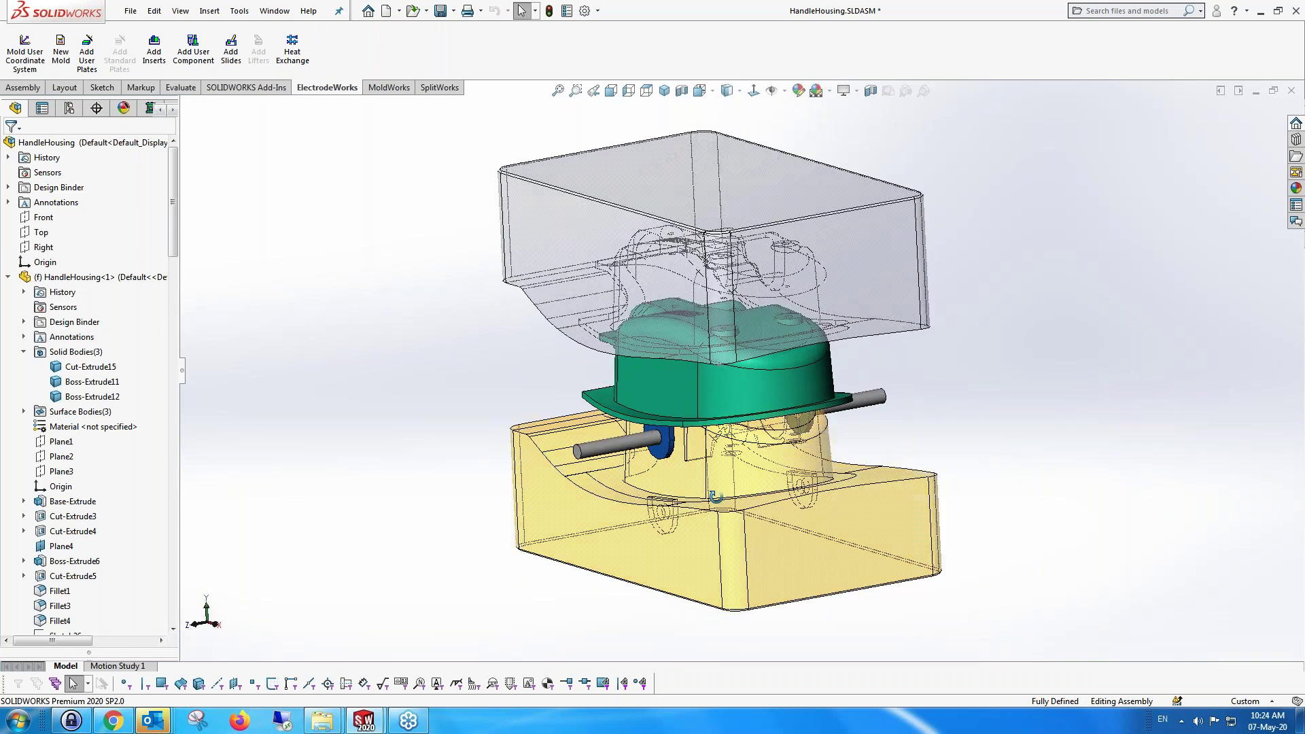
pyautogui.moveTo(700, 523); pyautogui.dragTo(678, 527, button='middle')
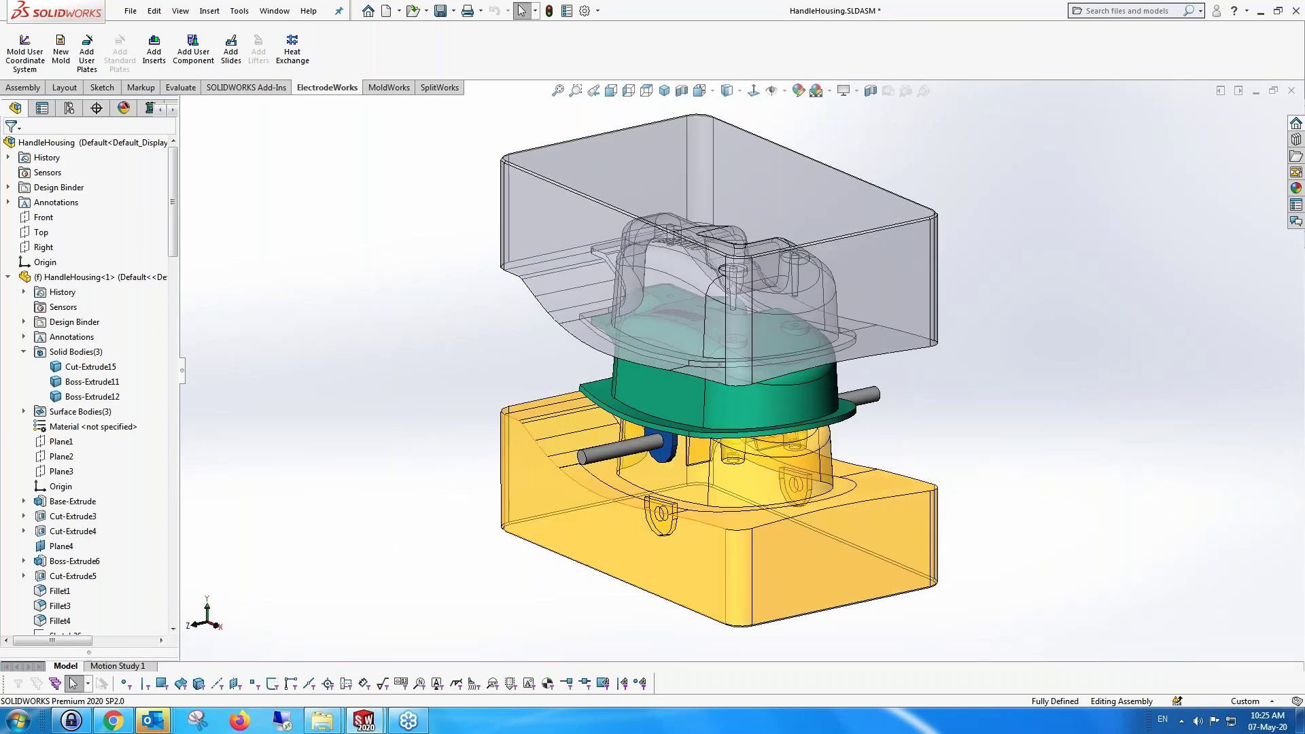
# Collapse the component branches in the assembly tree and open the CoreInsert_1 part for editing in context
pyautogui.click(8, 278)
pyautogui.click(8, 292)
pyautogui.click(8, 307)
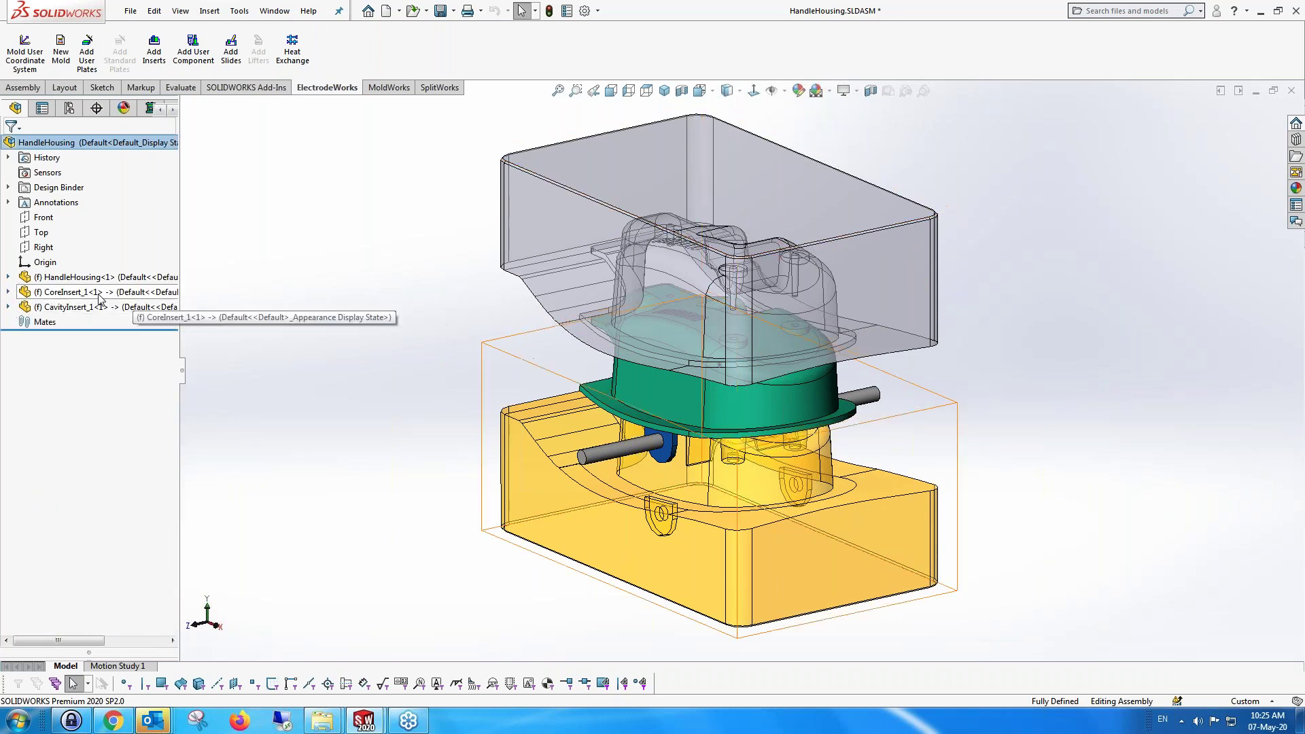
pyautogui.rightClick(100, 296)
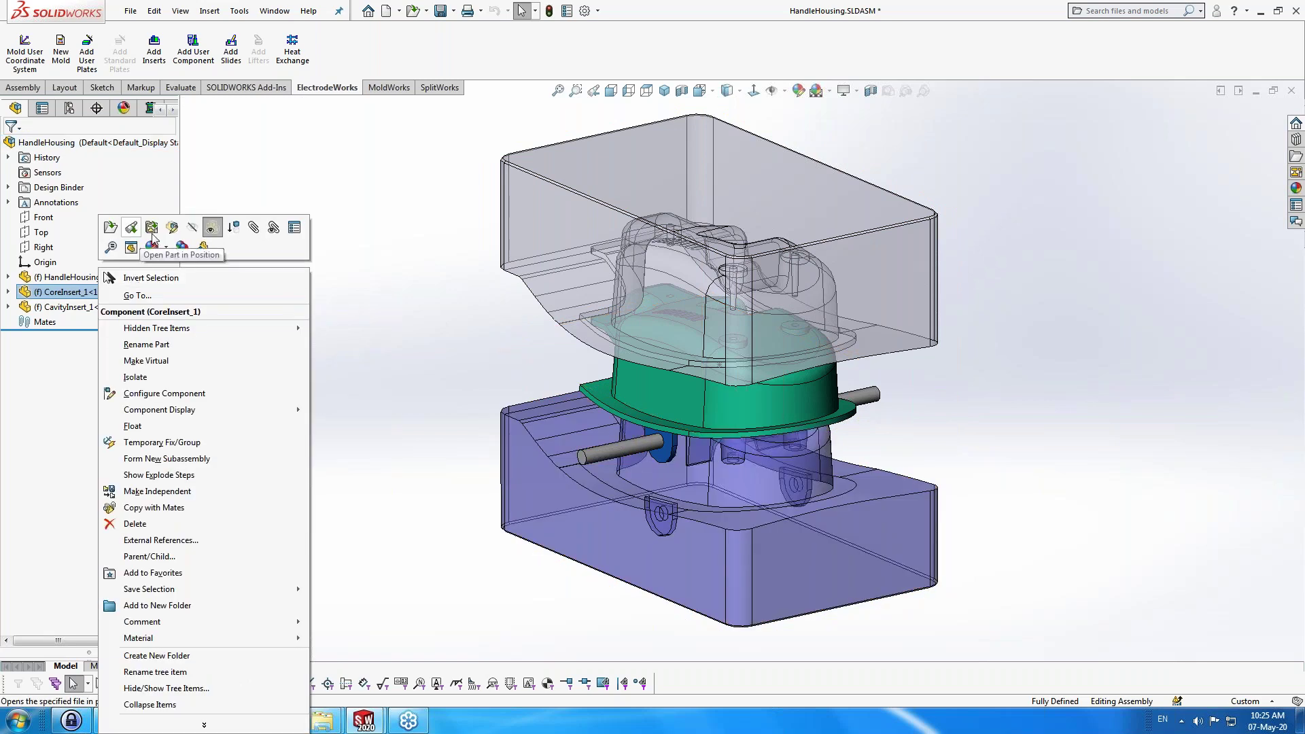
pyautogui.click(173, 230)
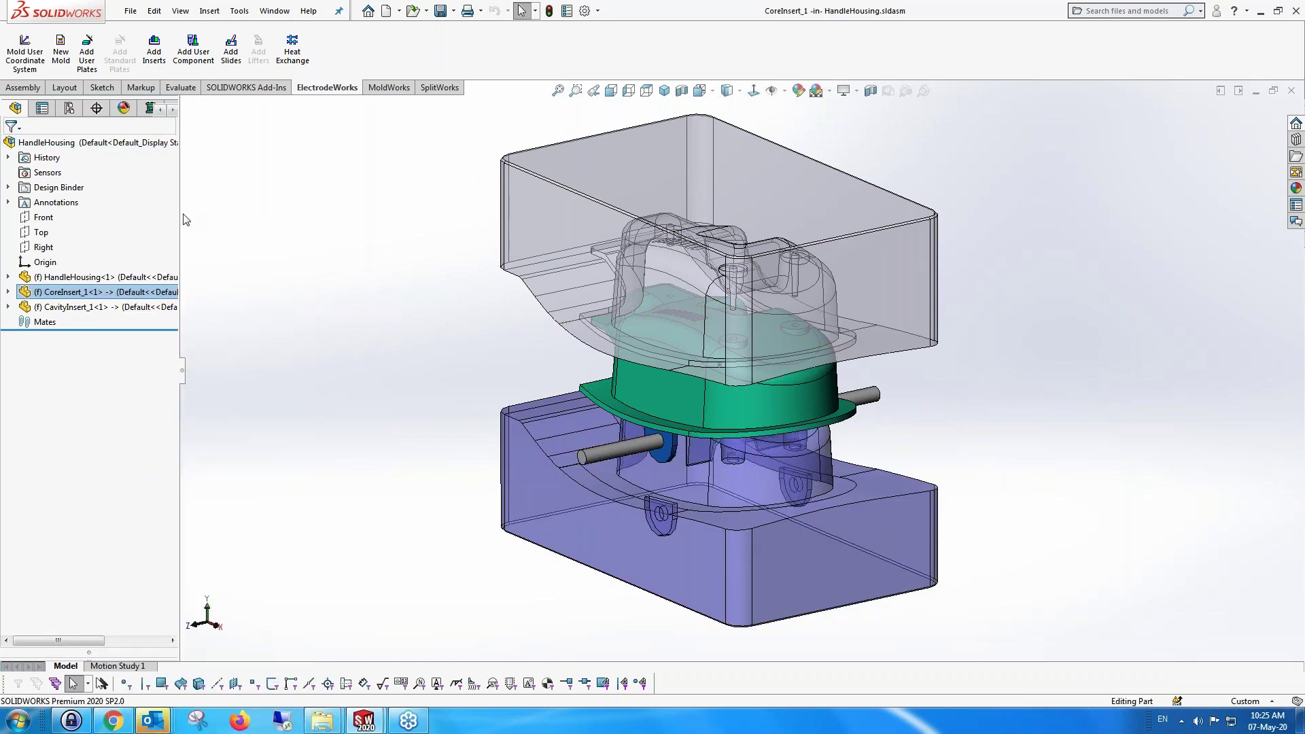
# Create a Cavity in CoreInsert_1 with HandleHousing as the design component and 0% uniform scaling about component origins, and return to the assembly
pyautogui.click(209, 12)
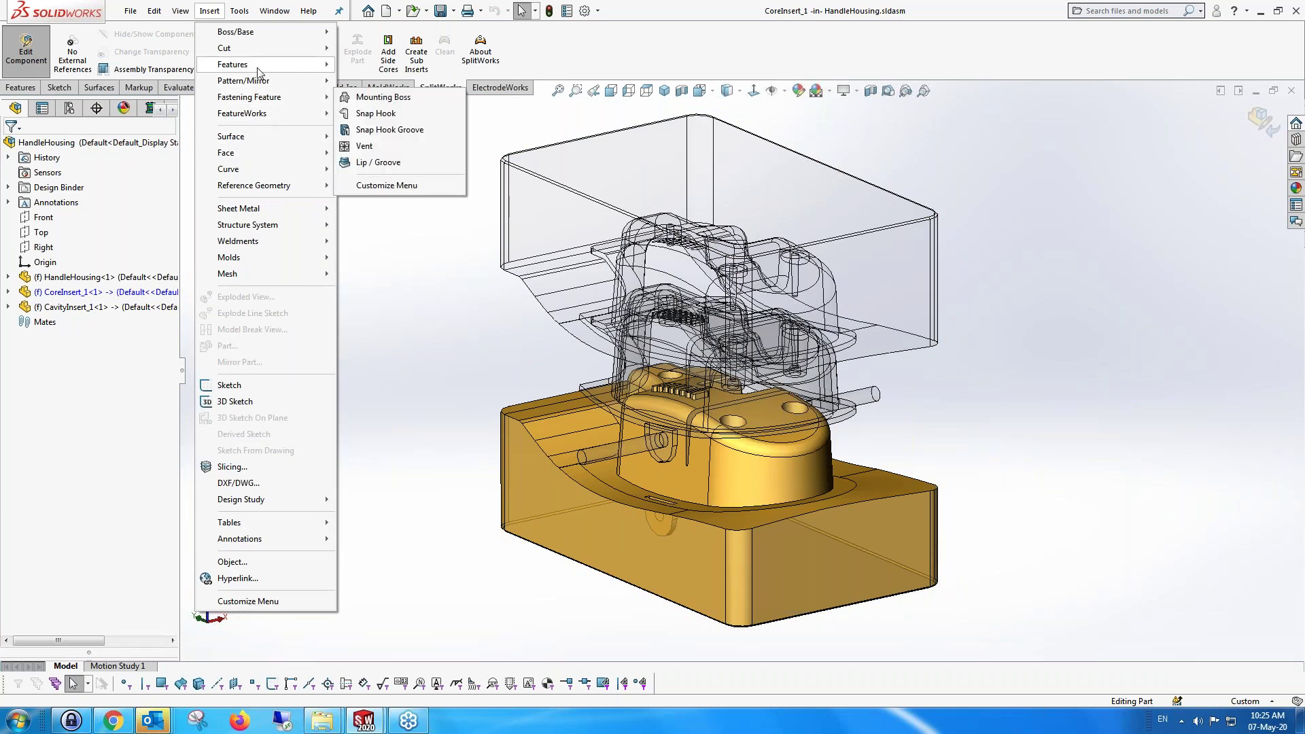
pyautogui.moveTo(238, 63)
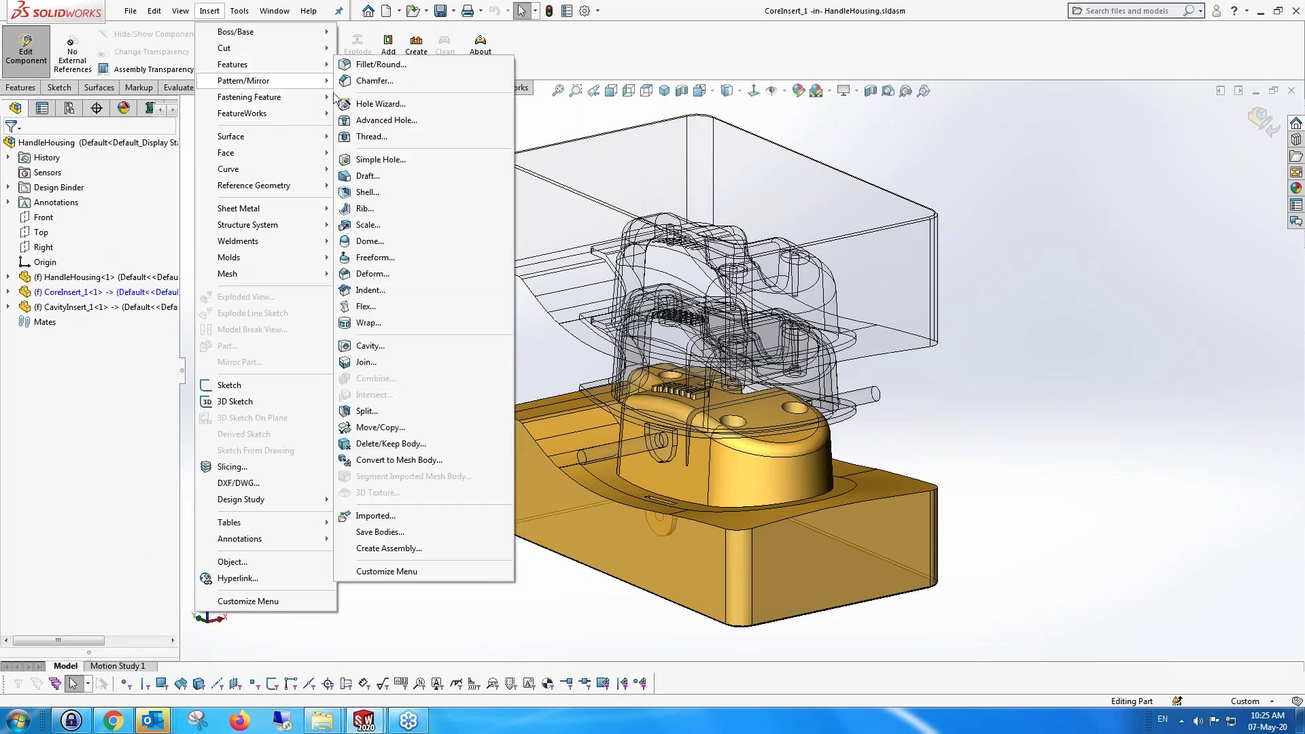
pyautogui.click(401, 347)
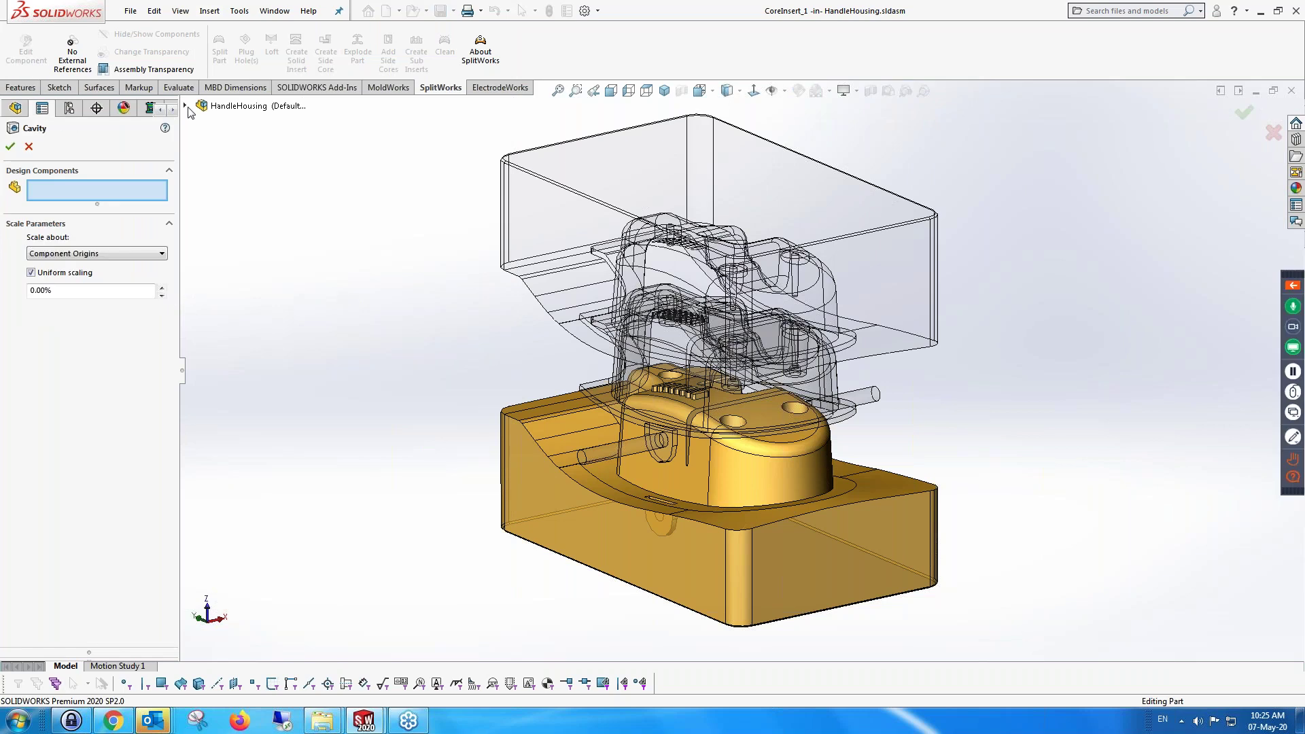
pyautogui.click(185, 106)
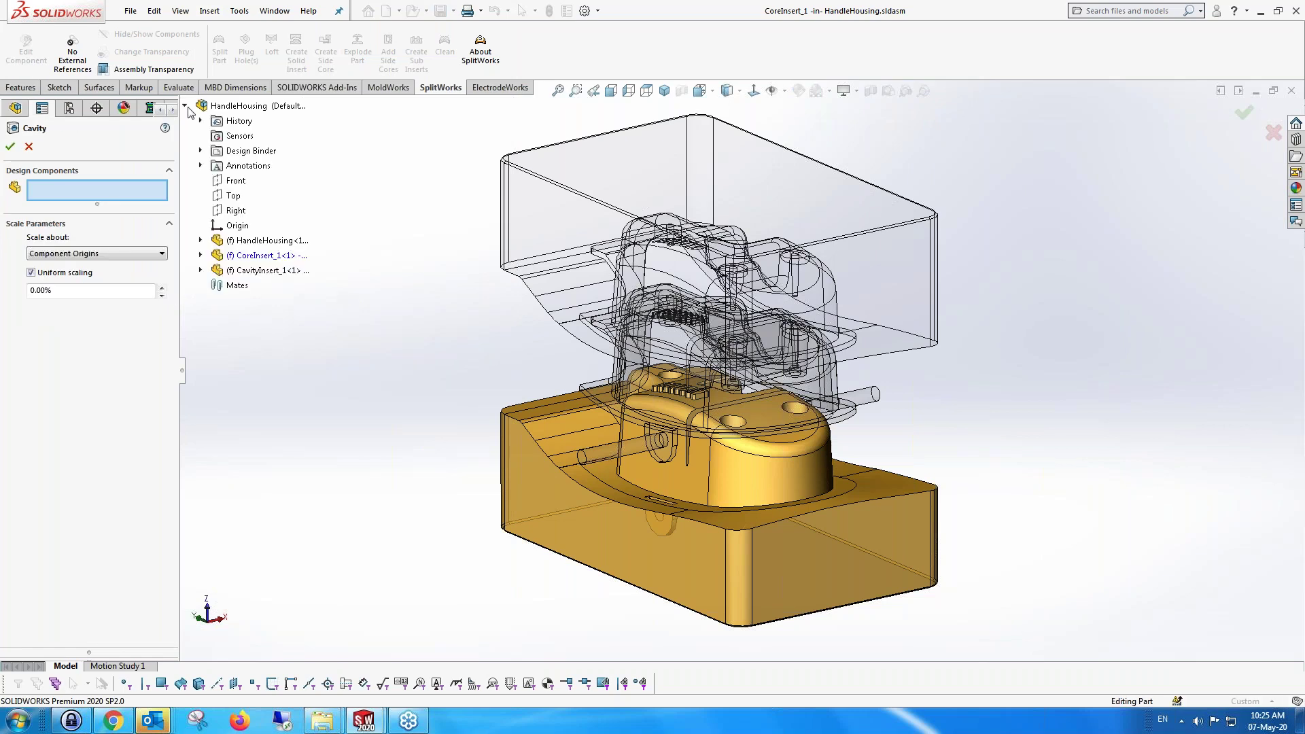
pyautogui.click(257, 241)
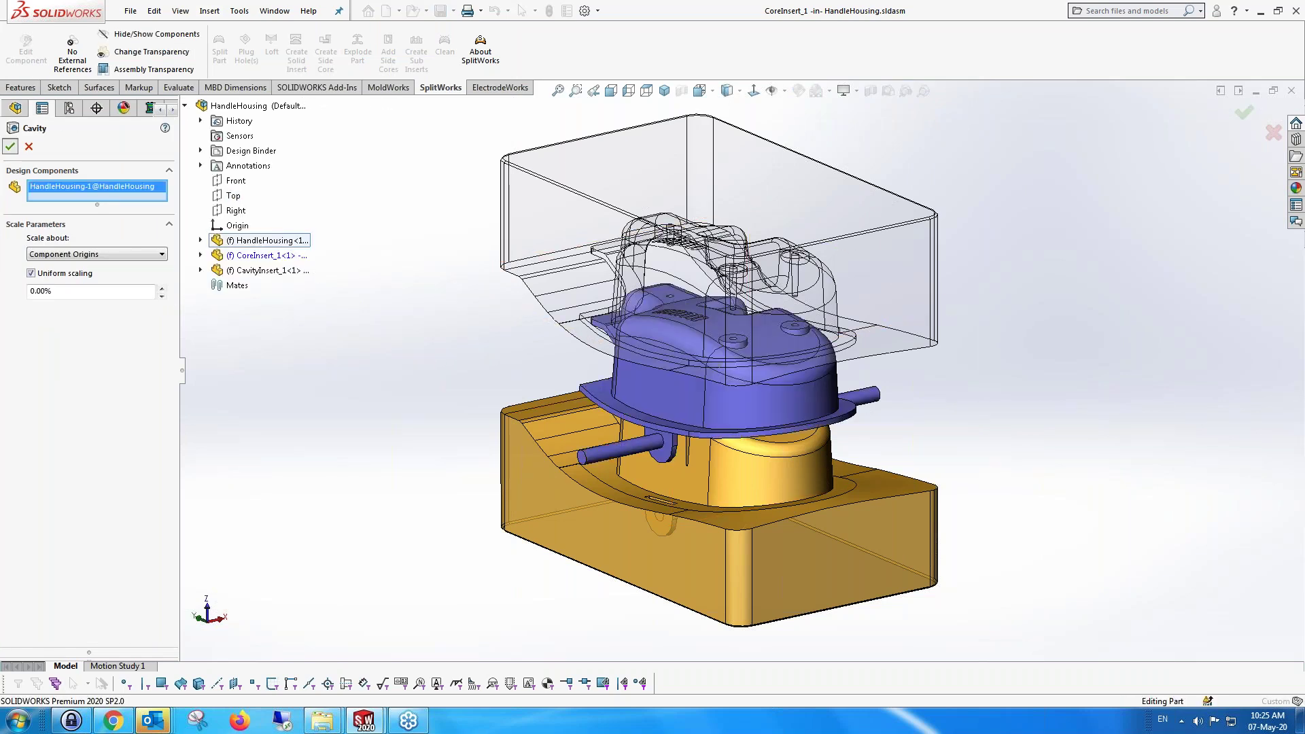
pyautogui.click(10, 146)
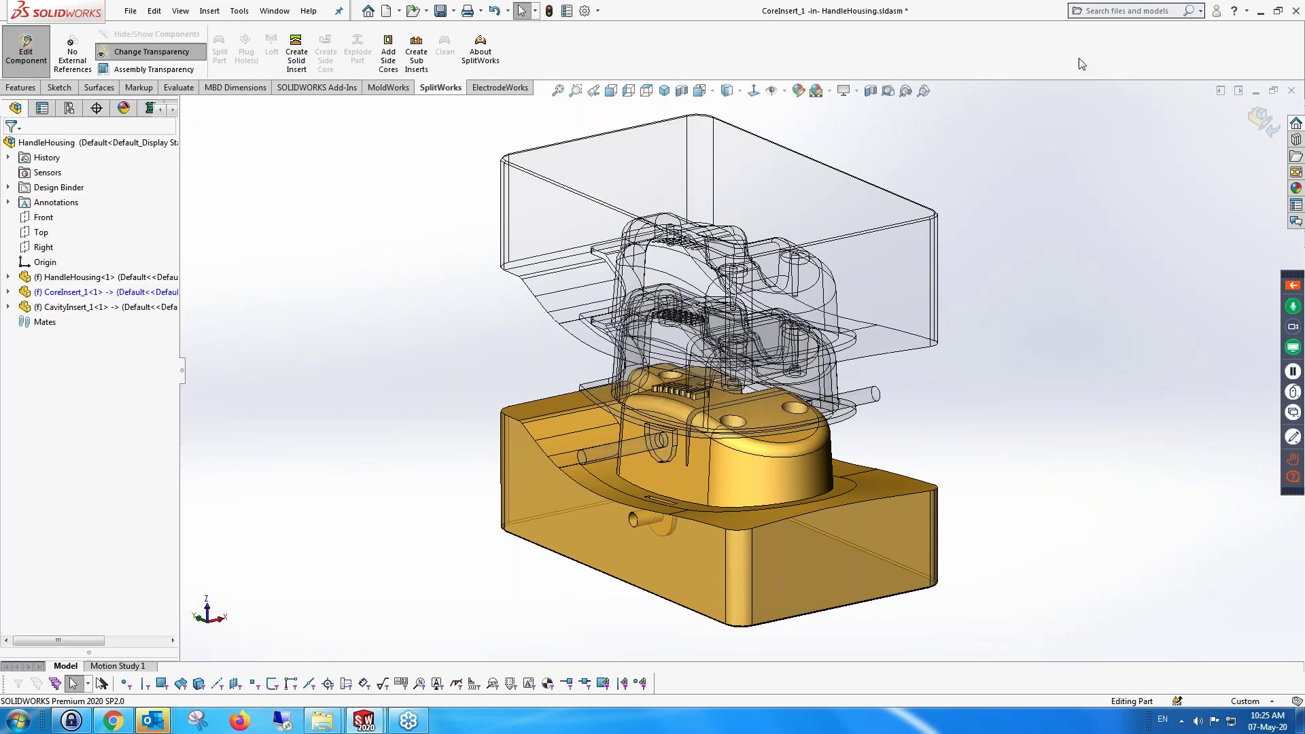
pyautogui.click(1262, 120)
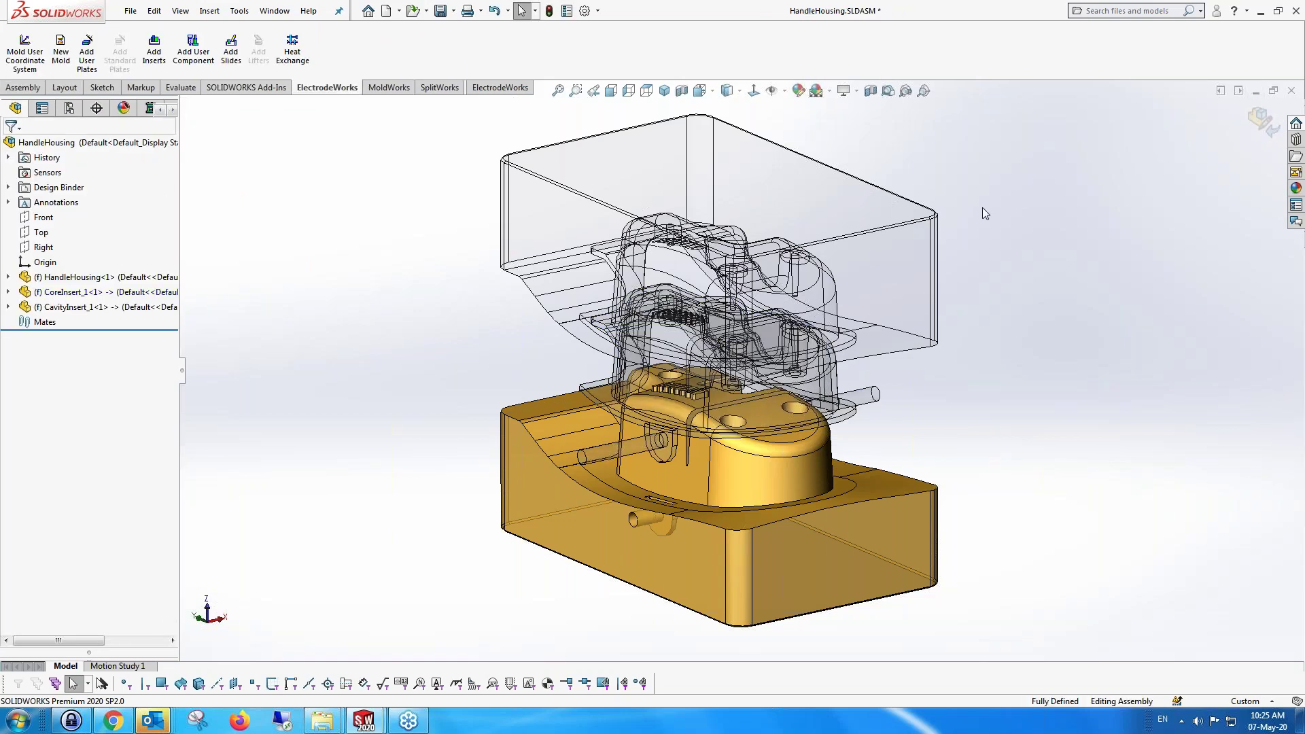
# Start Add Side Cores in SplitWorks and select both side core bodies, Boss-Extrude11 and Boss-Extrude12
pyautogui.moveTo(921, 225); pyautogui.dragTo(965, 233, button='middle')
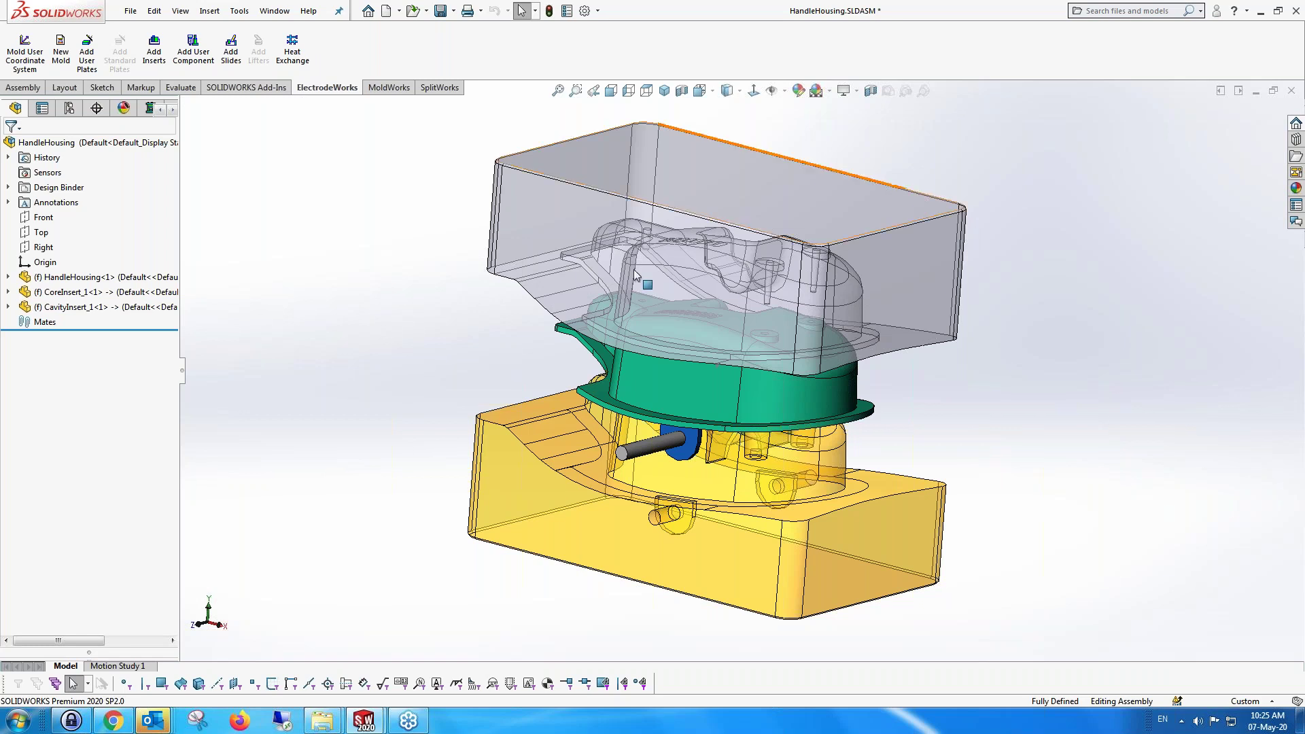
pyautogui.click(649, 453)
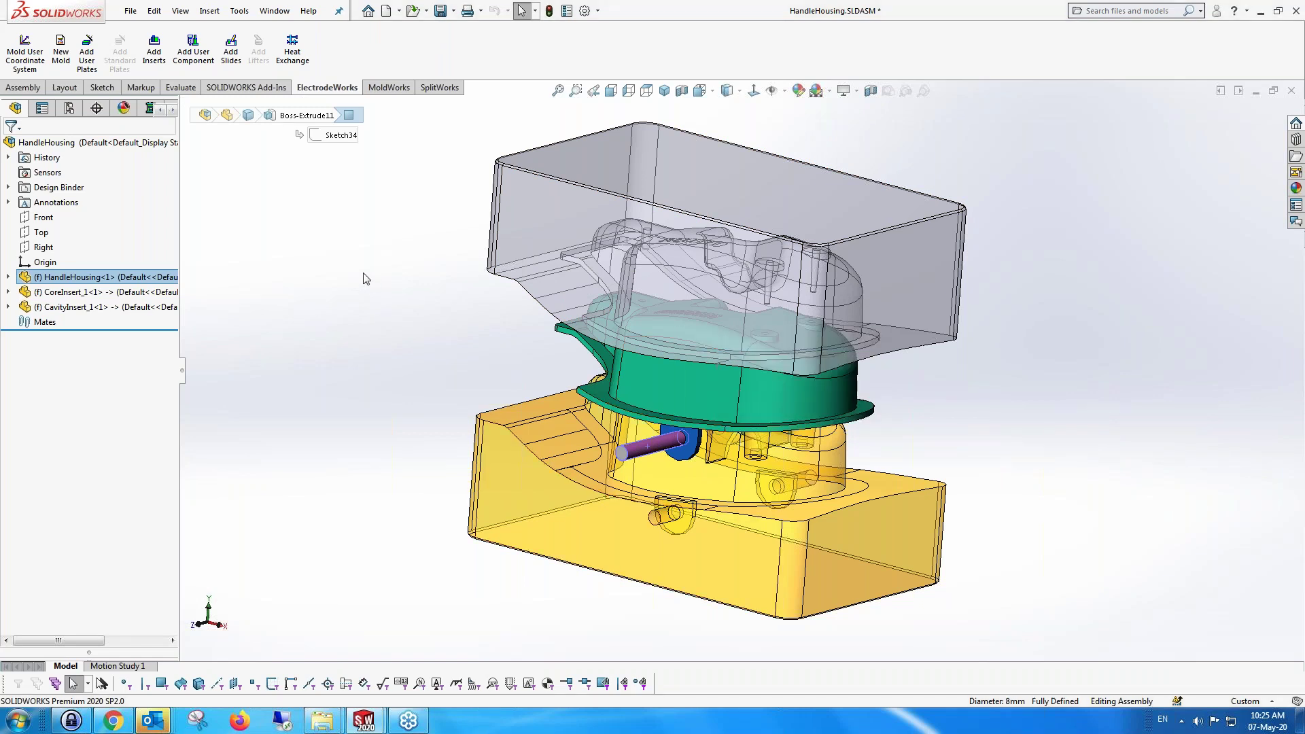
pyautogui.moveTo(366, 279); pyautogui.dragTo(349, 263, button='middle')
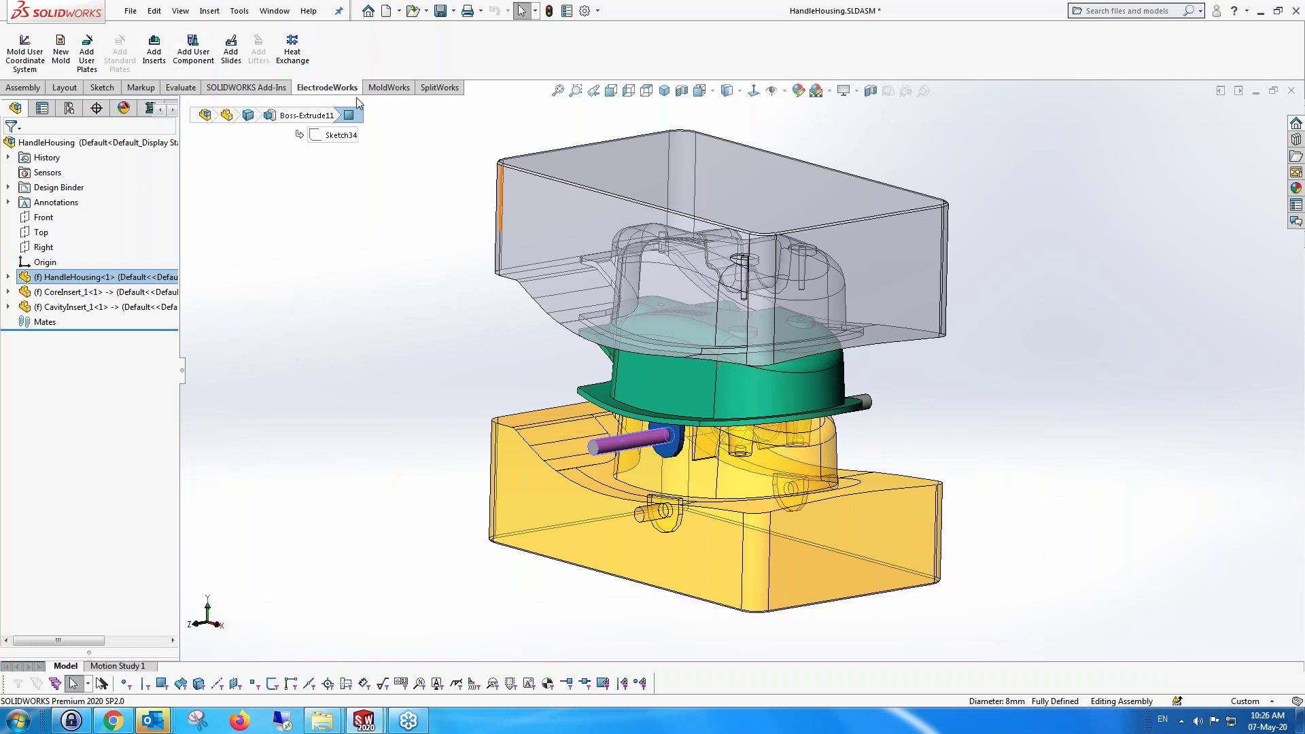
pyautogui.click(441, 88)
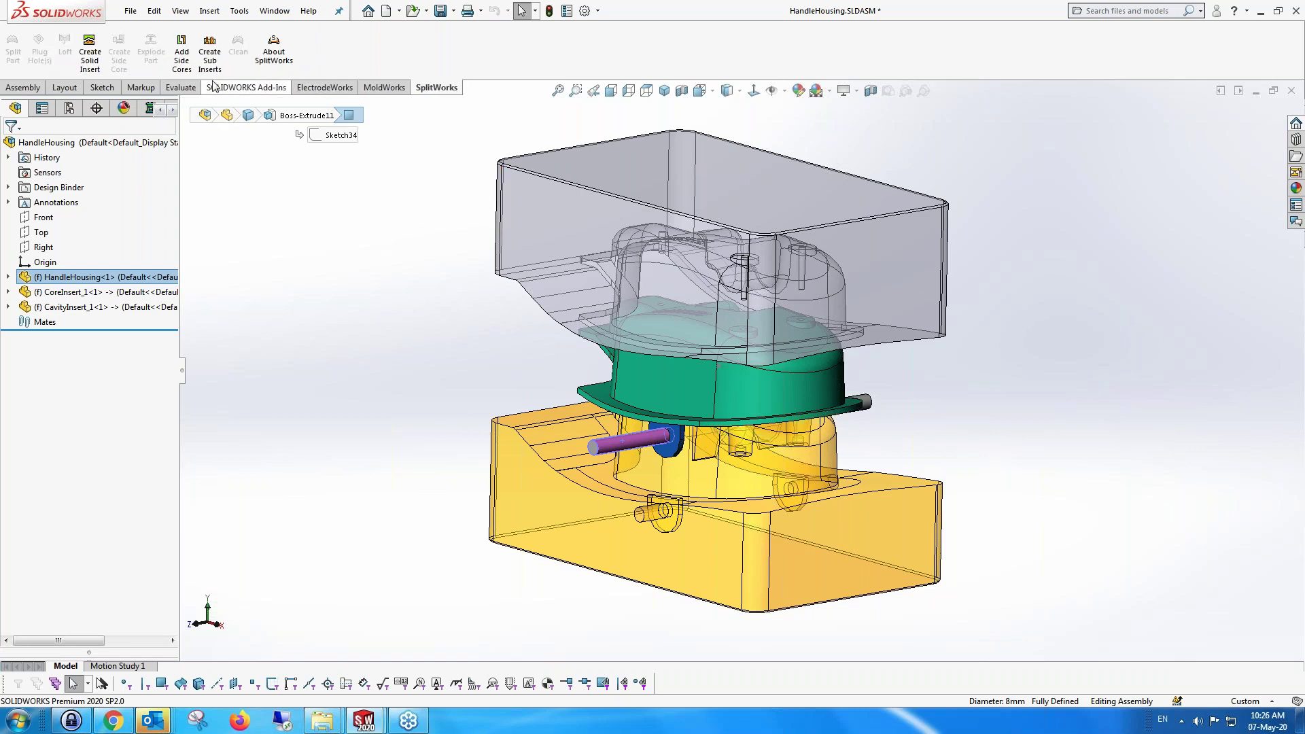
pyautogui.click(185, 57)
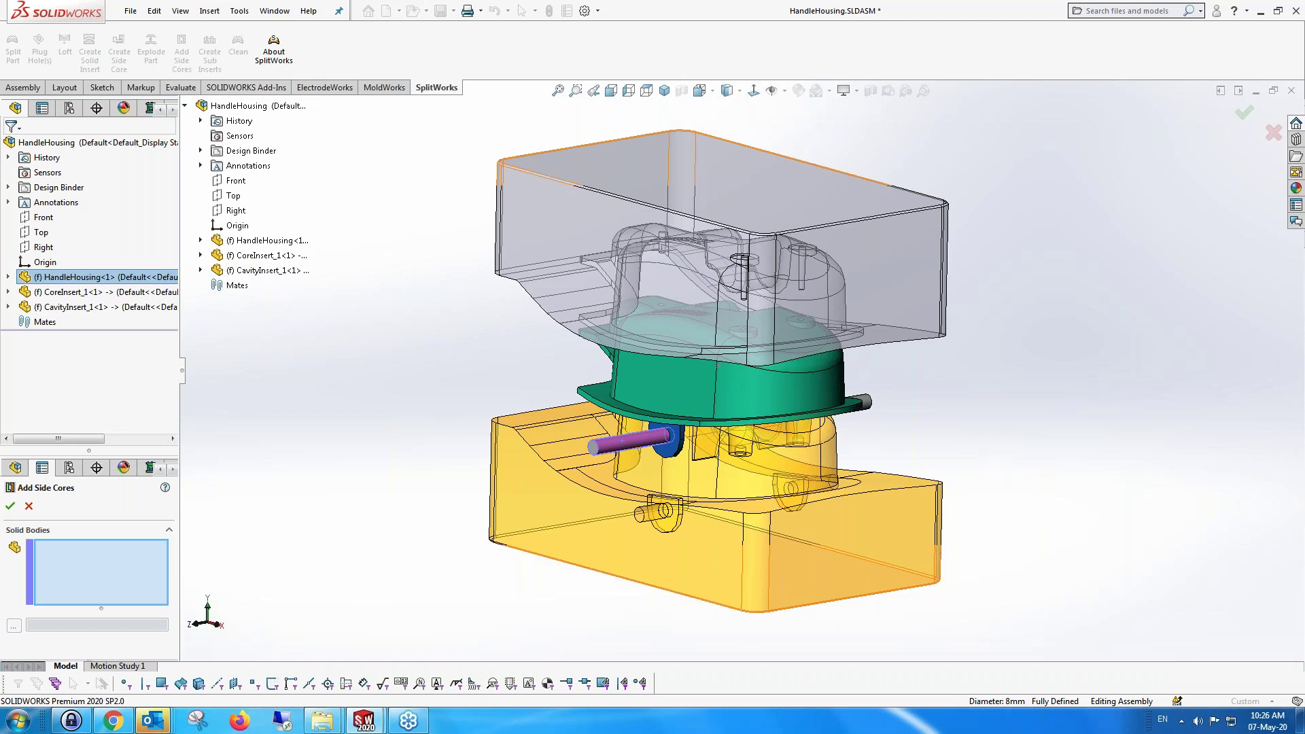
pyautogui.moveTo(110, 122); pyautogui.dragTo(110, 120)
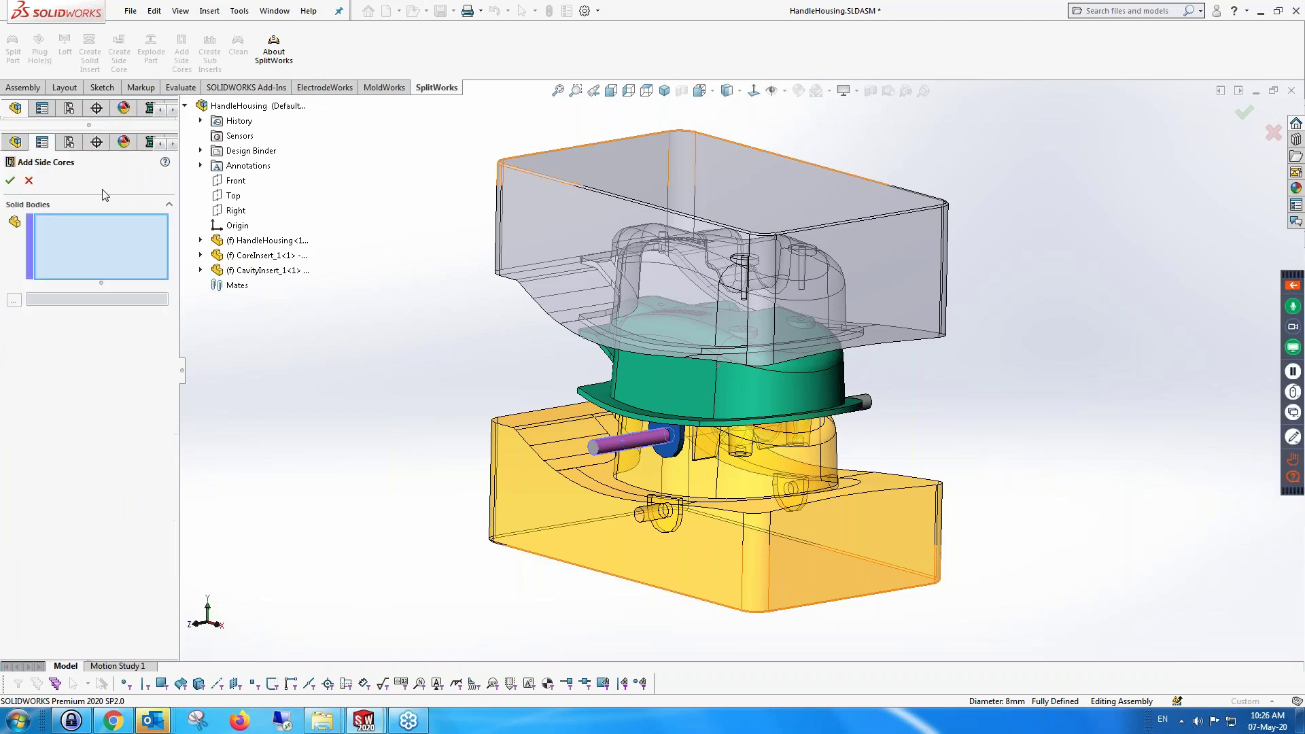
pyautogui.click(608, 450)
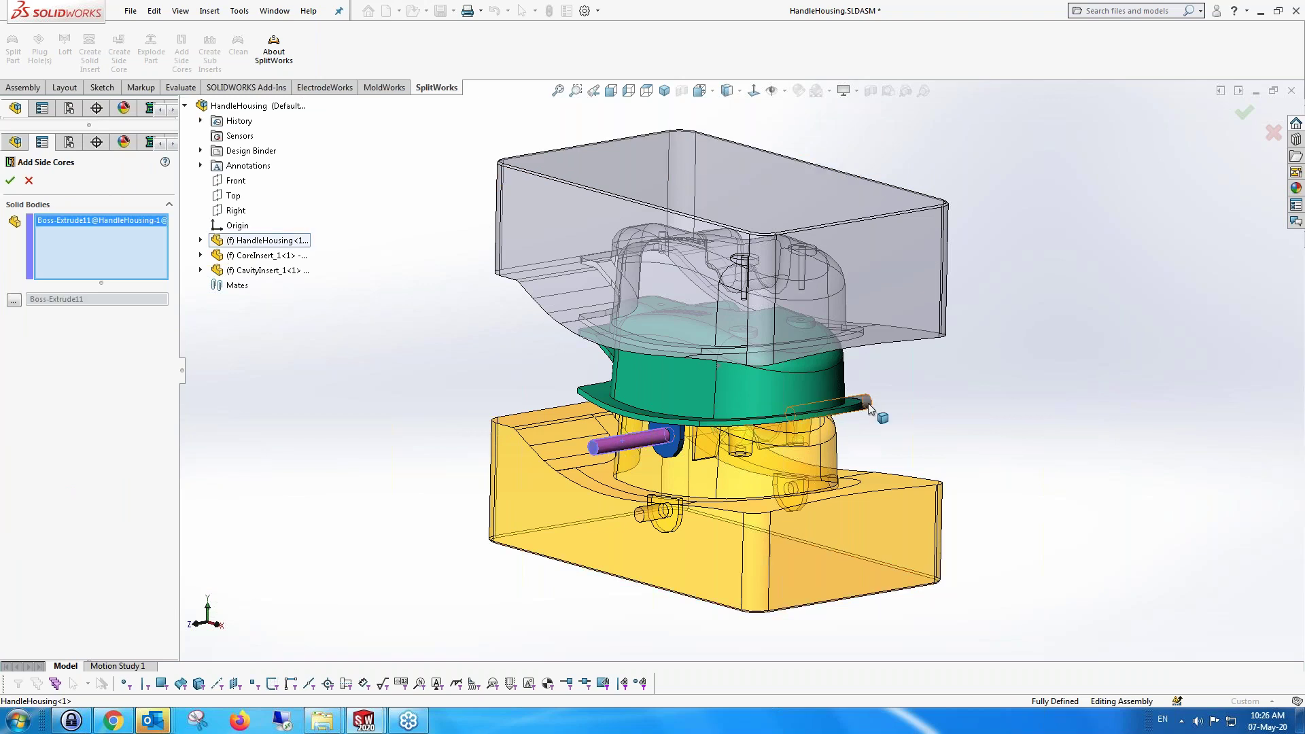
pyautogui.click(863, 402)
# Save the Boss-Extrude11 body as part SideCore1 and Boss-Extrude12 as SideCore2, adding both side cores to the assembly
pyautogui.click(72, 221)
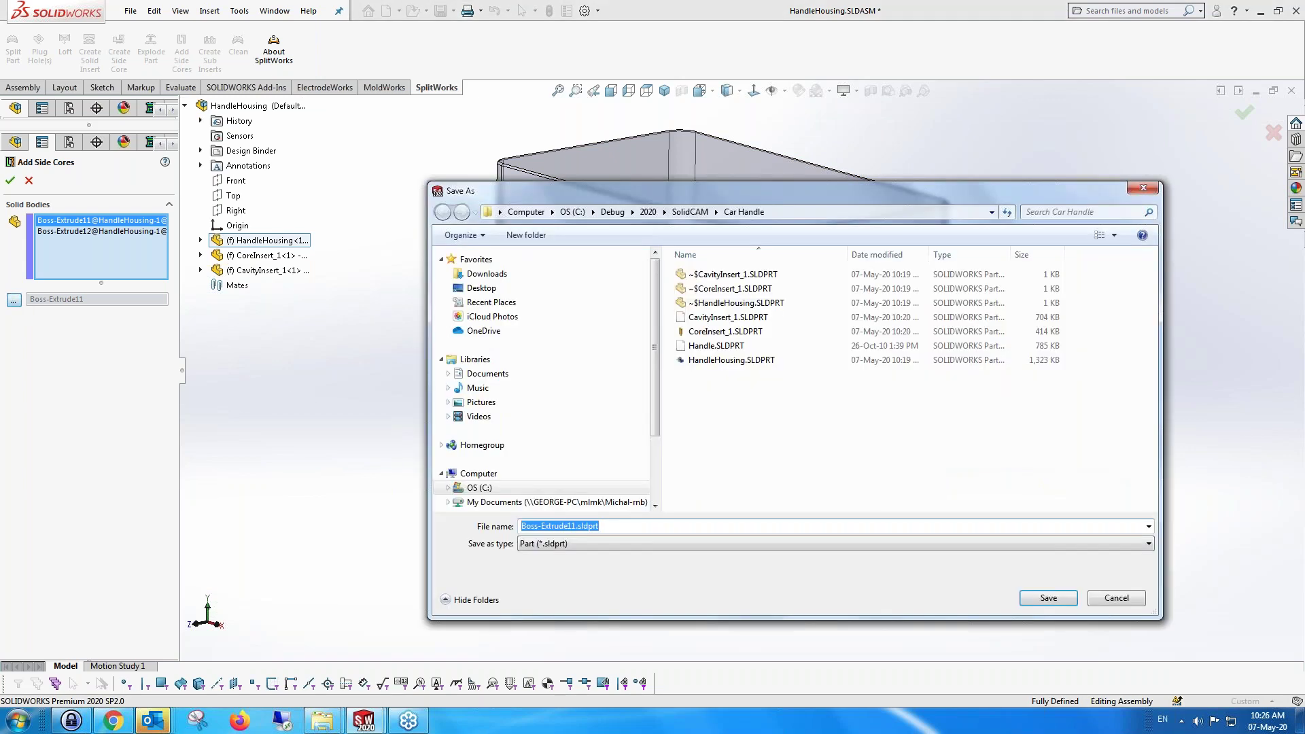
pyautogui.write('SideCore1')
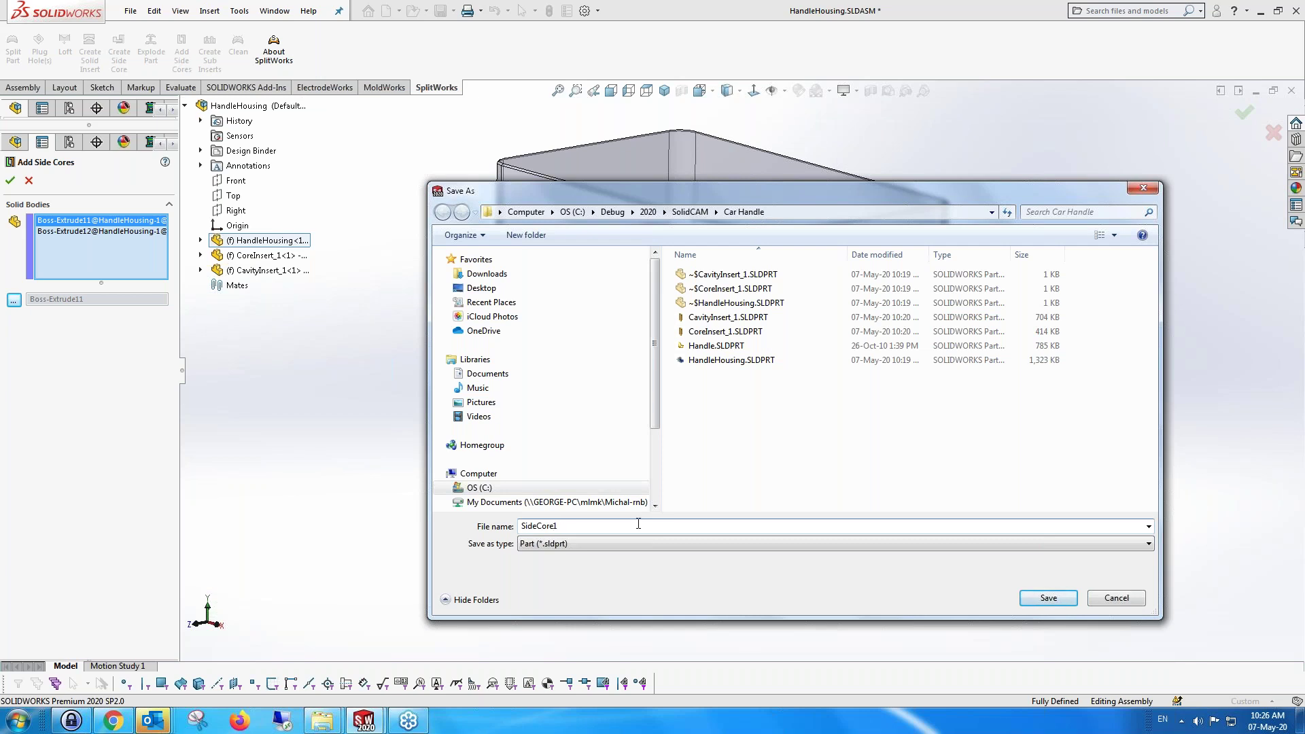
pyautogui.click(1034, 602)
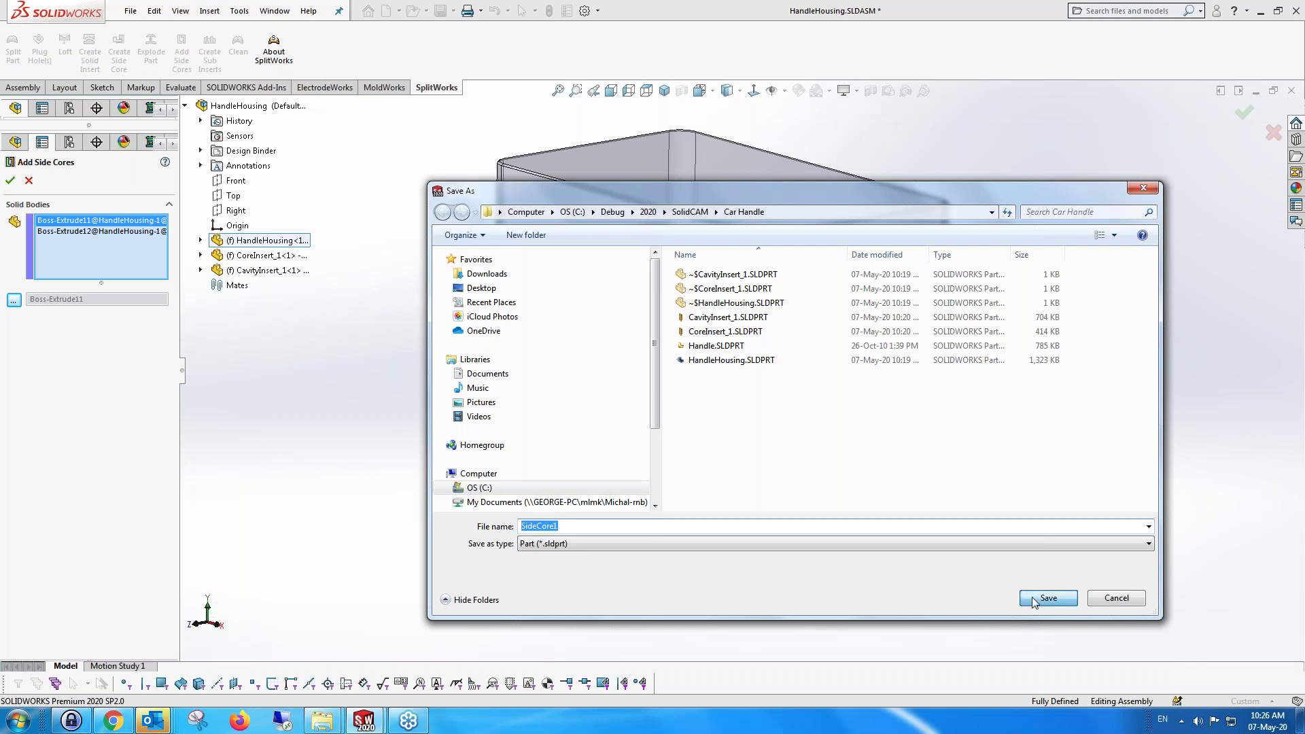
pyautogui.click(98, 231)
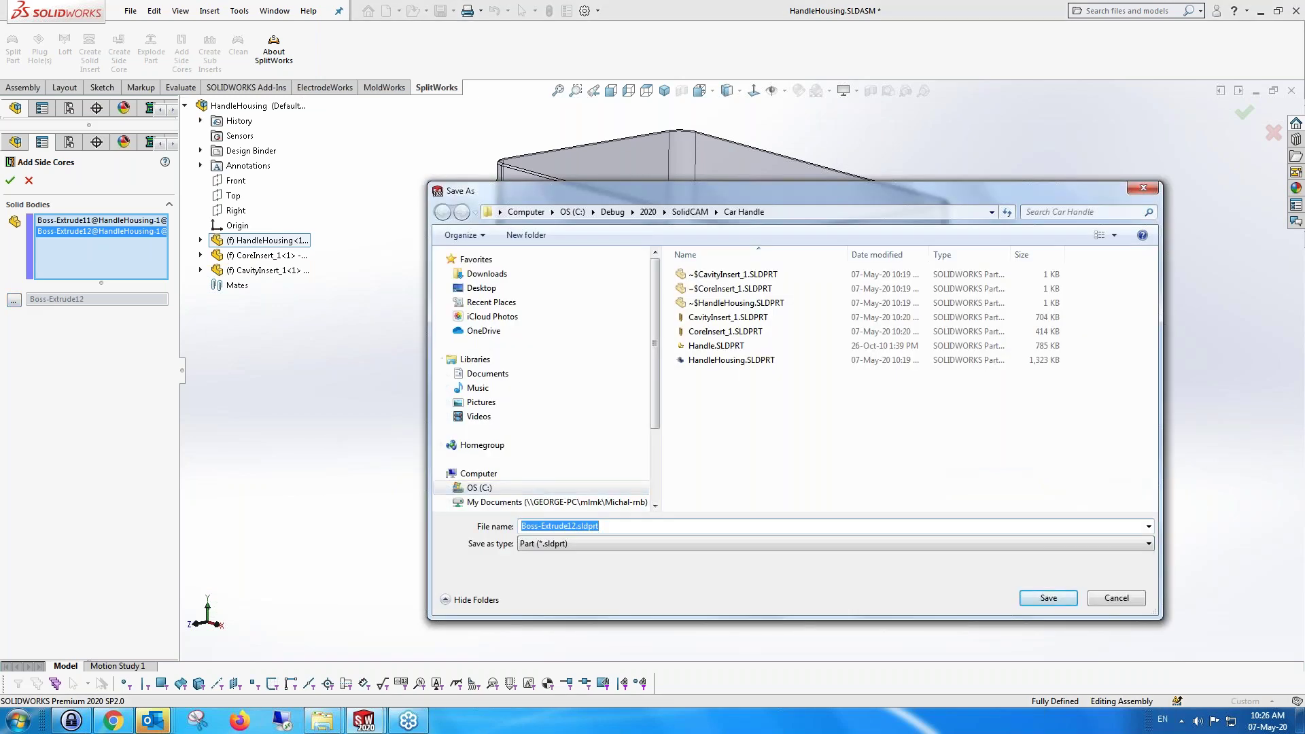
pyautogui.write('SideCore2')
pyautogui.click(1036, 601)
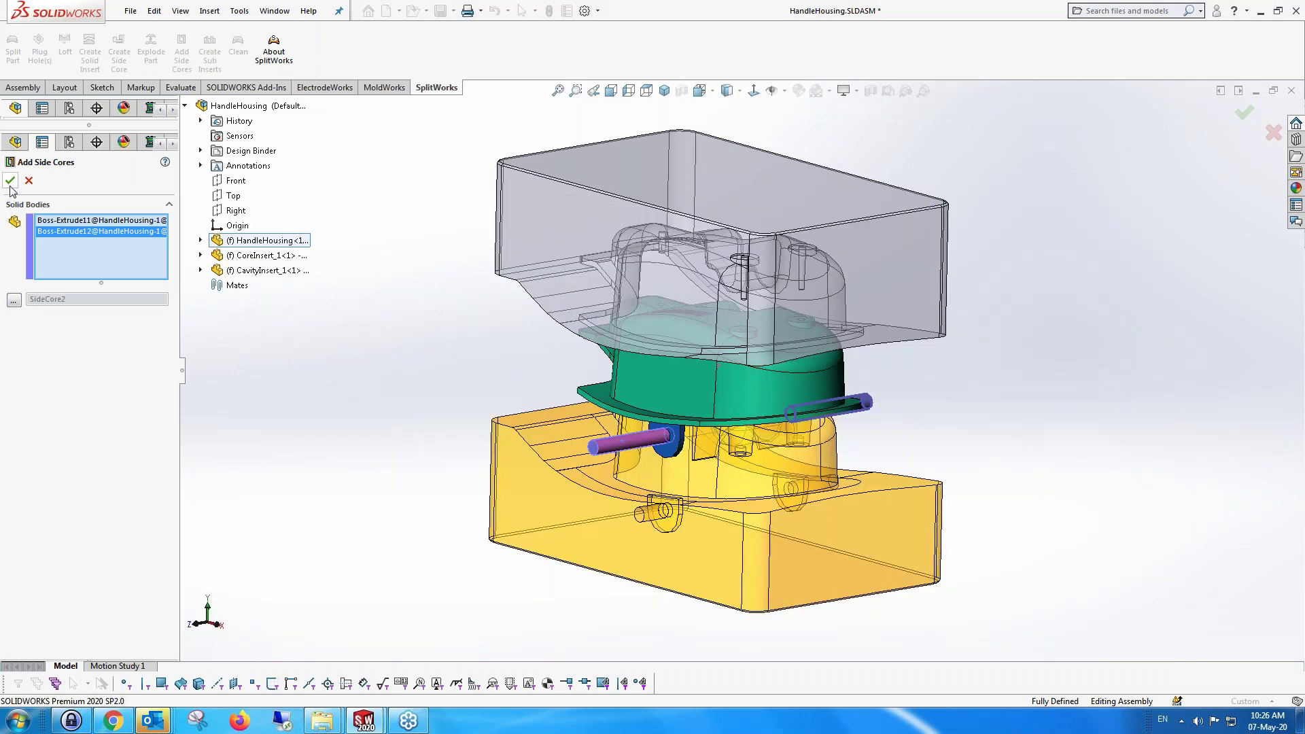
pyautogui.click(11, 180)
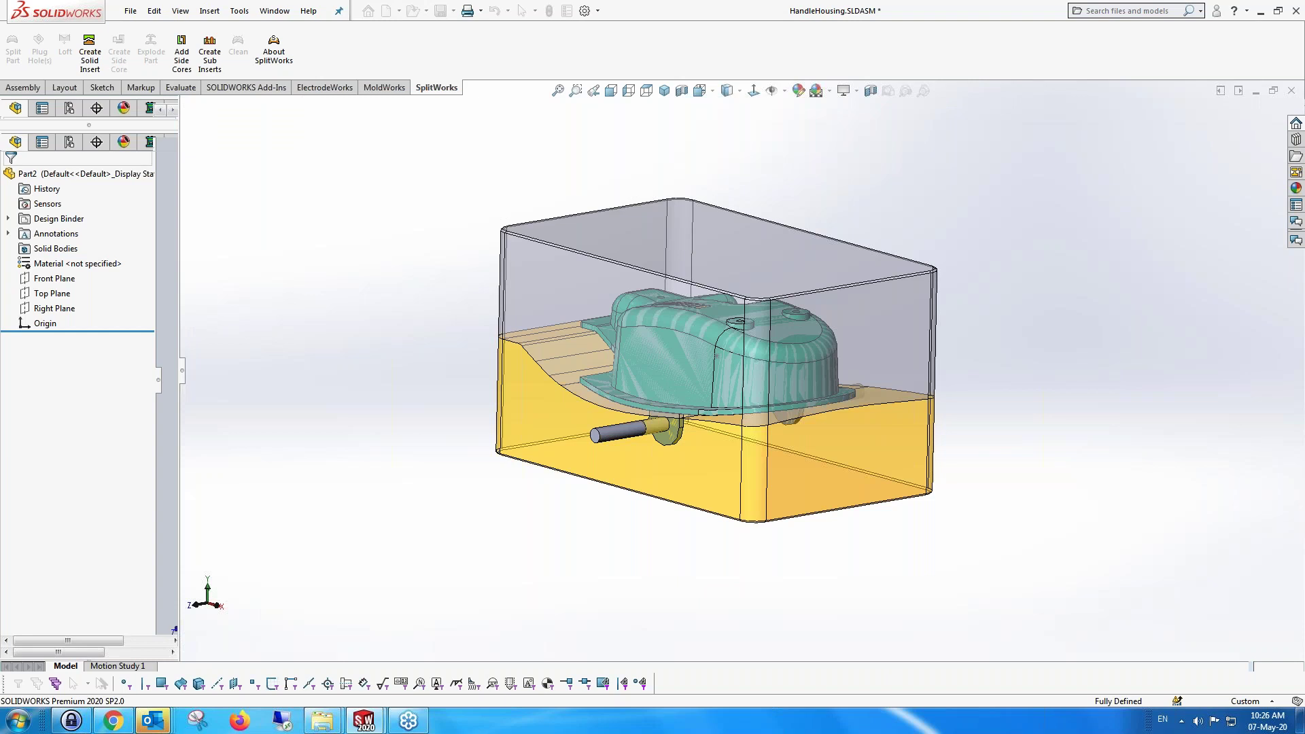
# Restore the full-height assembly tree and explode the assembly with Exploded View1 of the Default configuration
pyautogui.scroll(-1, 732, 427)
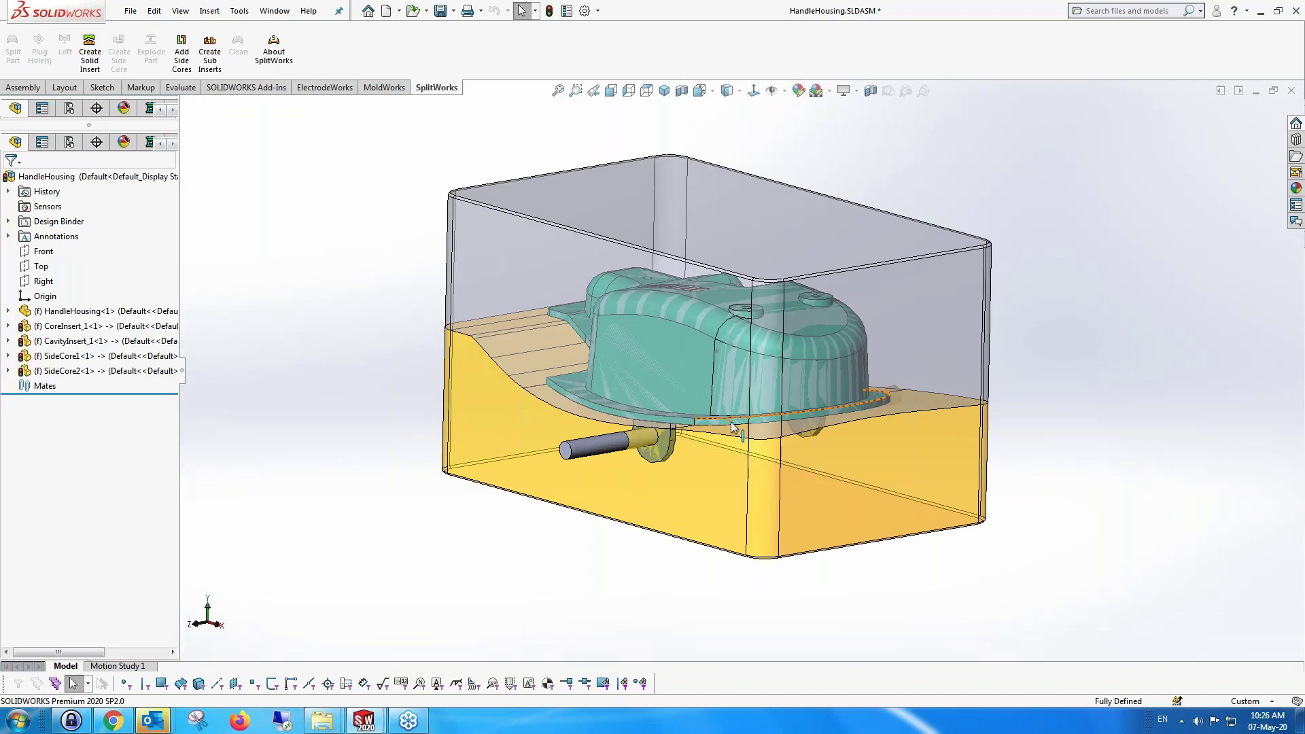
pyautogui.scroll(-1, 732, 426)
pyautogui.moveTo(731, 409); pyautogui.dragTo(623, 433, button='middle')
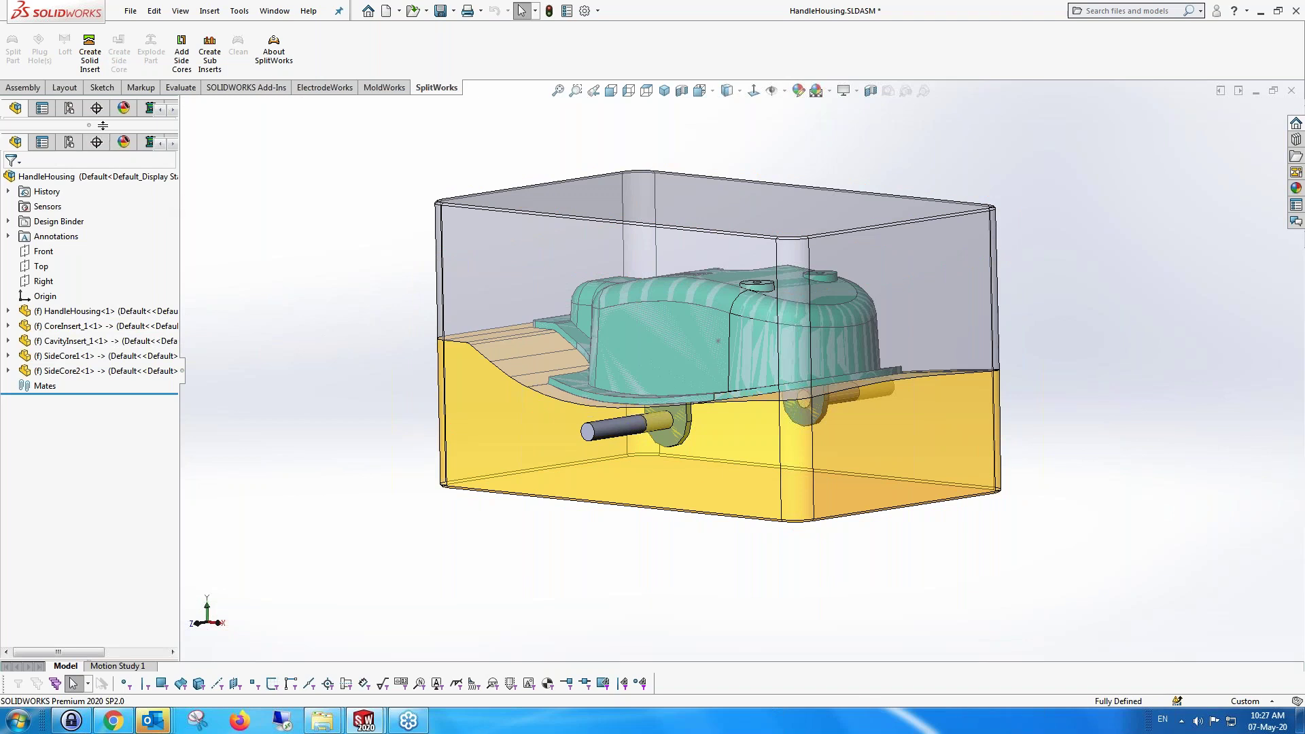
pyautogui.moveTo(102, 126); pyautogui.dragTo(103, 106)
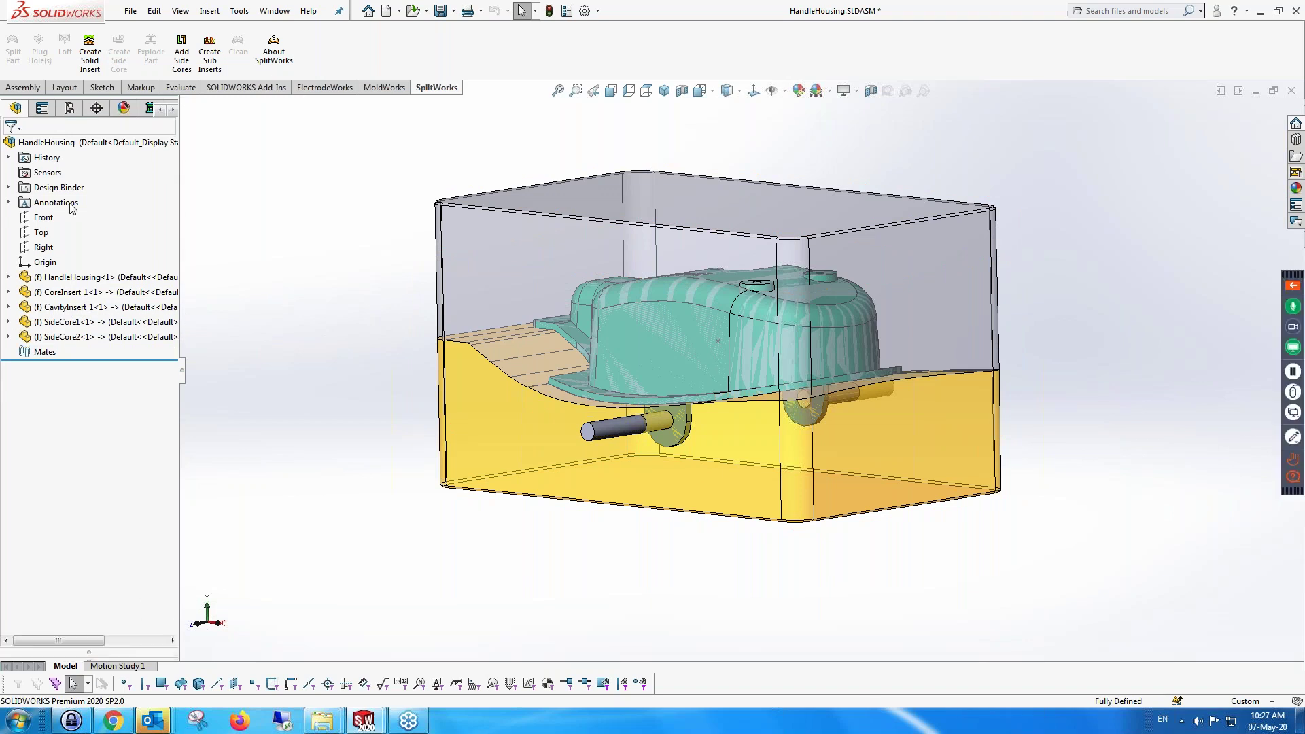
pyautogui.click(69, 108)
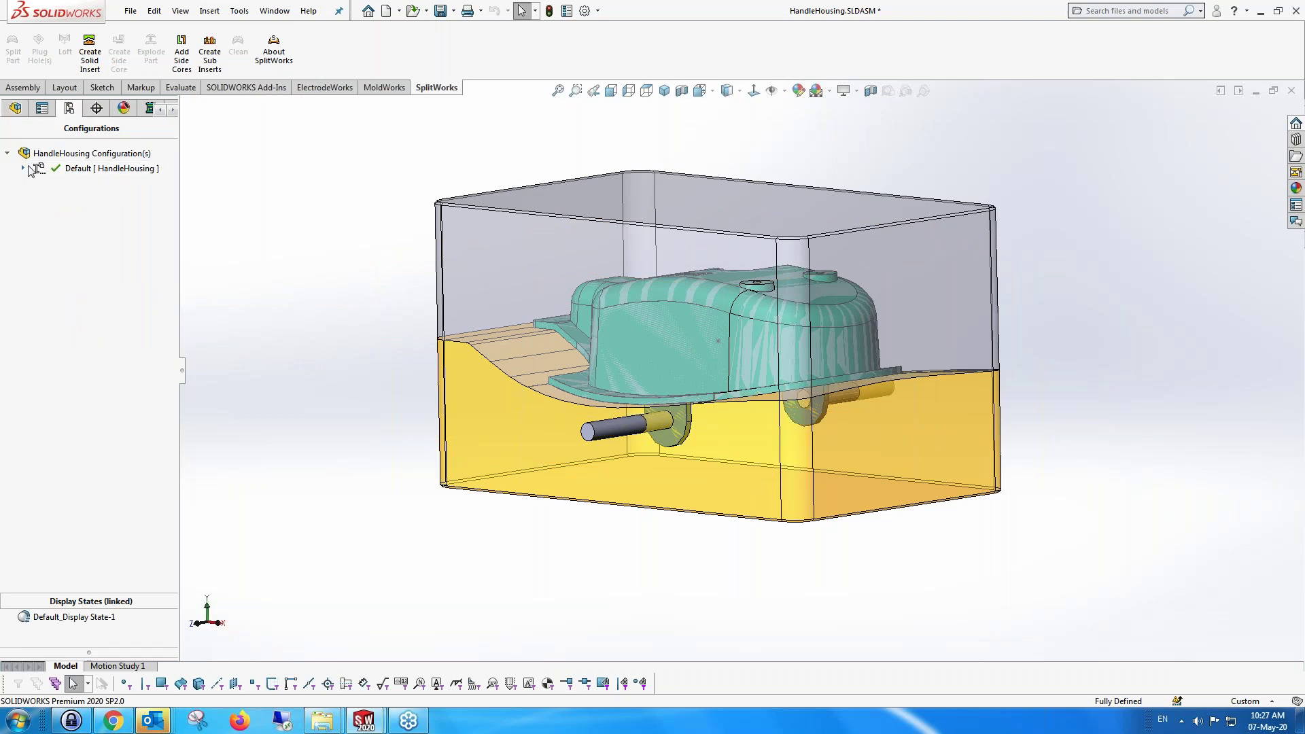
pyautogui.rightClick(89, 183)
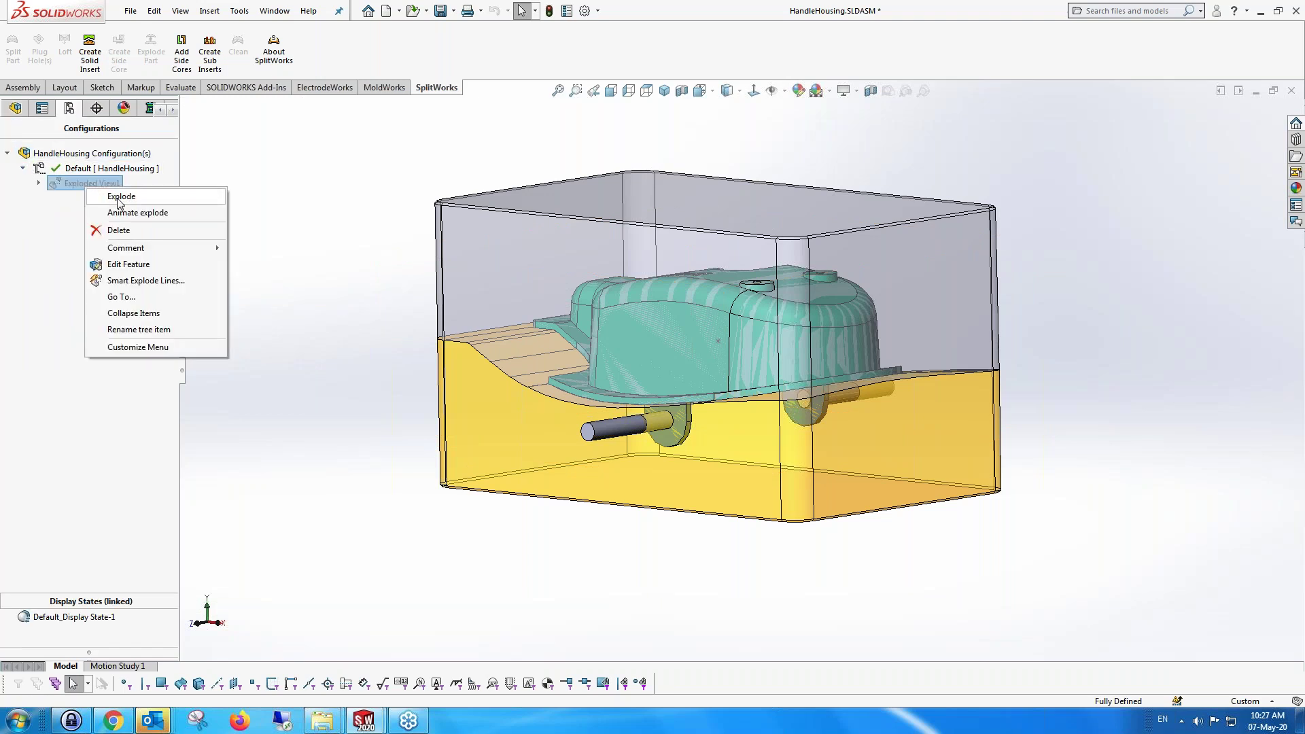
pyautogui.click(101, 198)
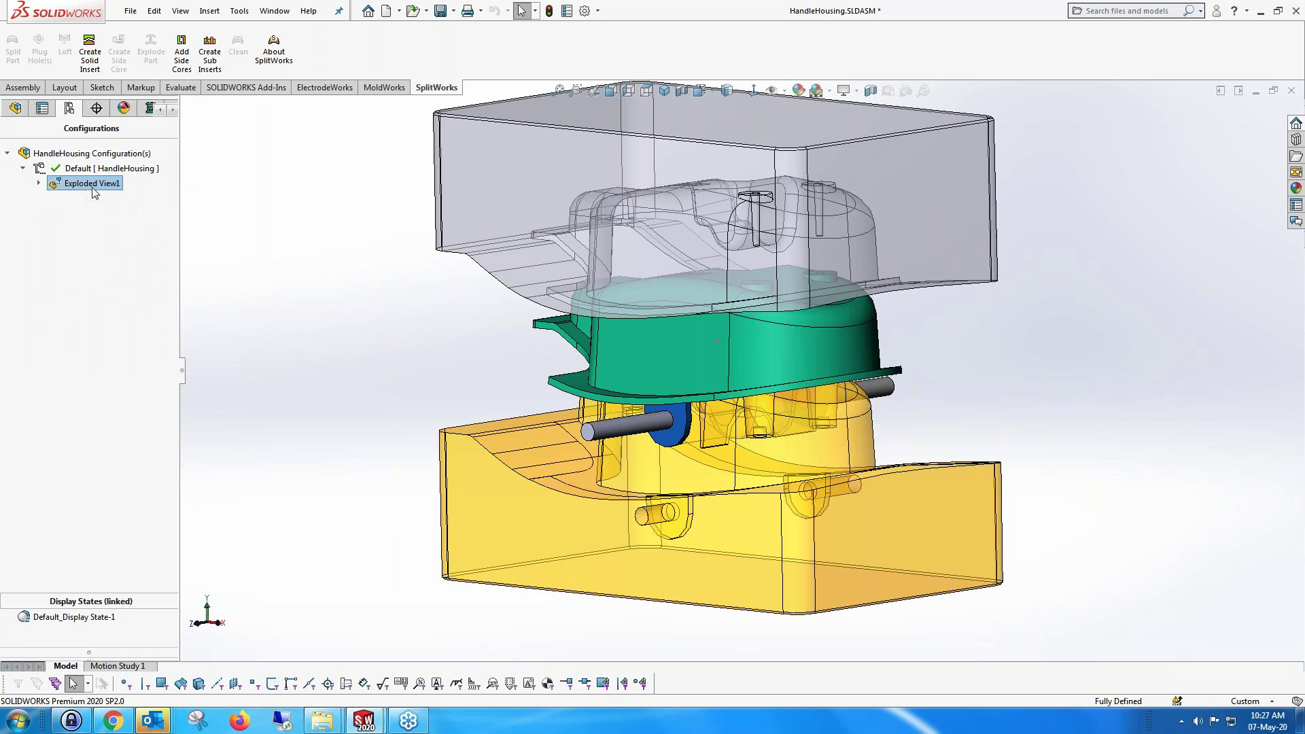
# Edit Exploded View1 and add an explode step moving SideCore1 about 46 mm outward along the Z axis
pyautogui.rightClick(92, 186)
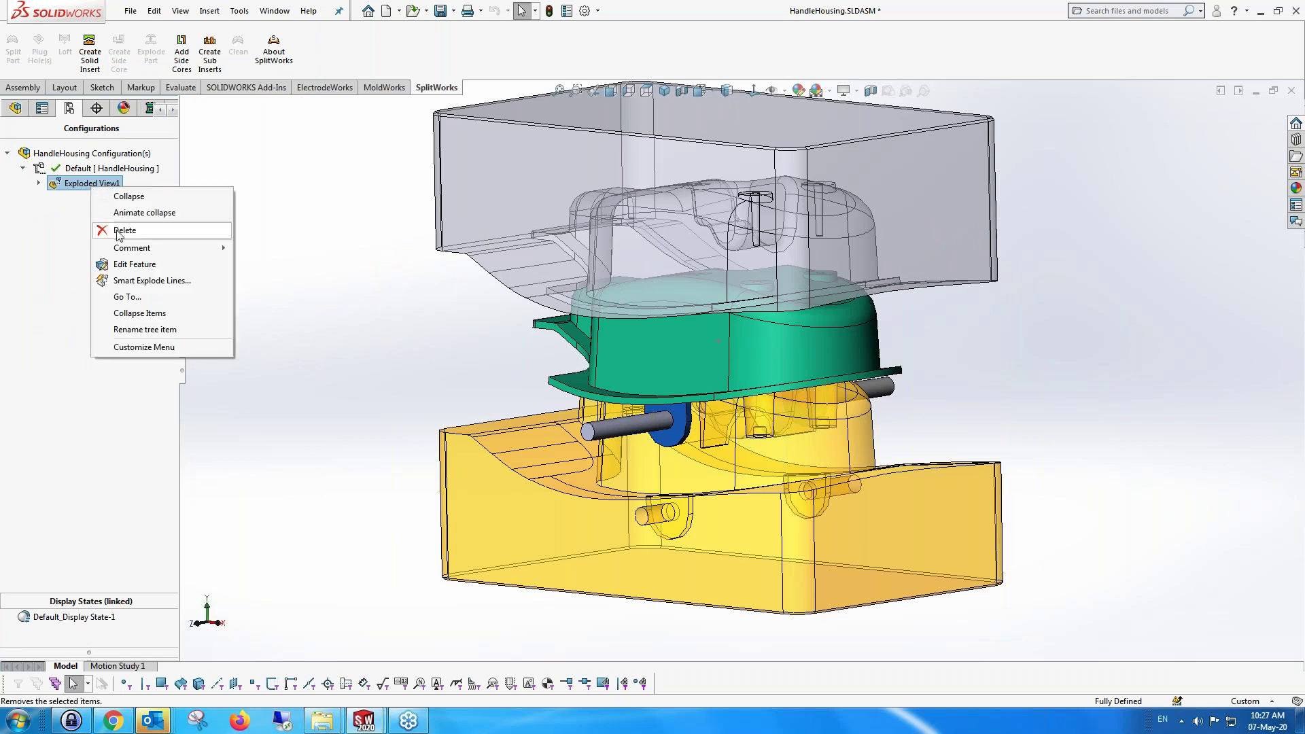
pyautogui.click(149, 270)
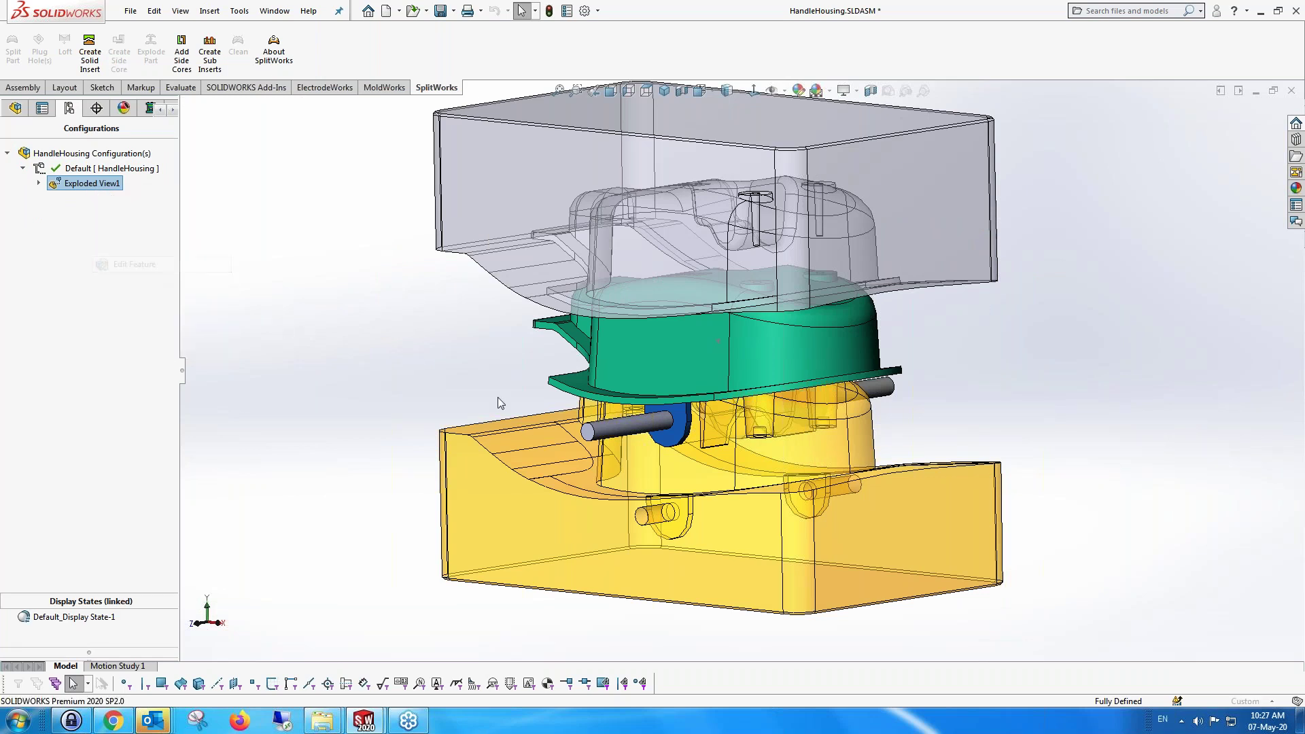
pyautogui.click(625, 425)
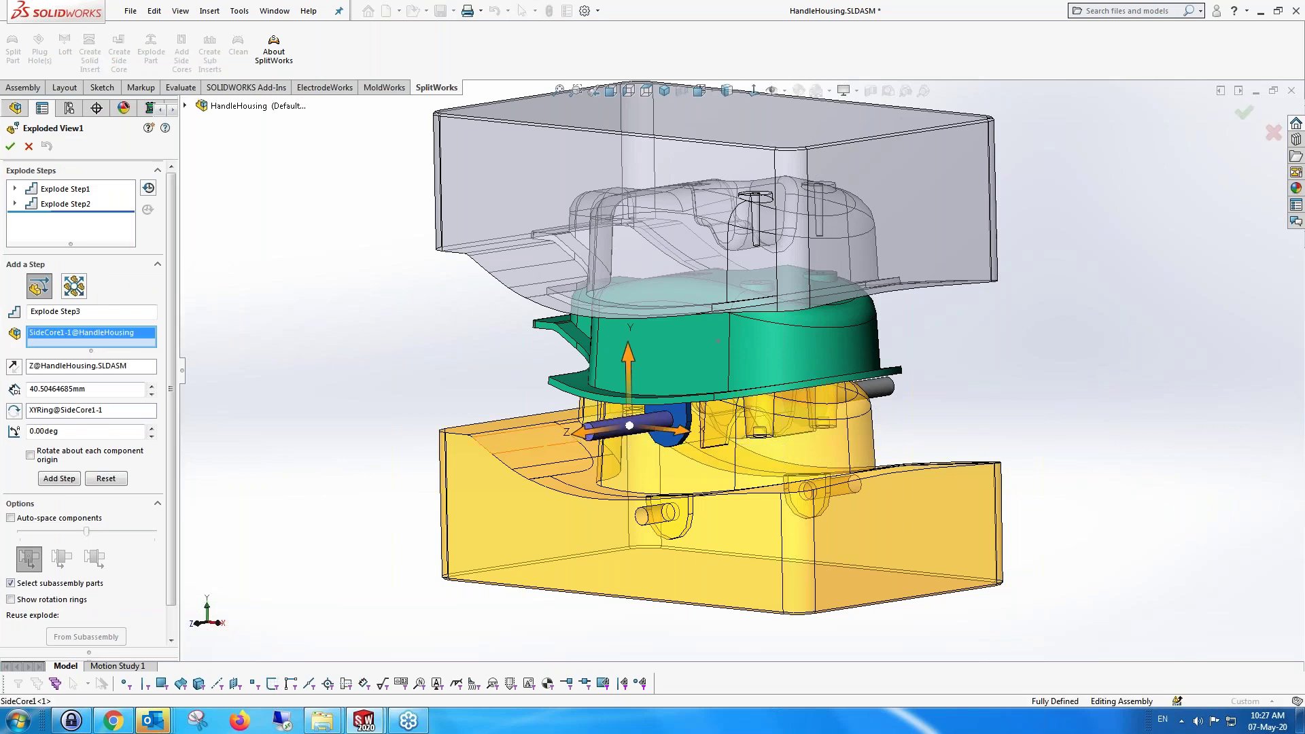
pyautogui.moveTo(566, 442); pyautogui.dragTo(521, 435, button='middle')
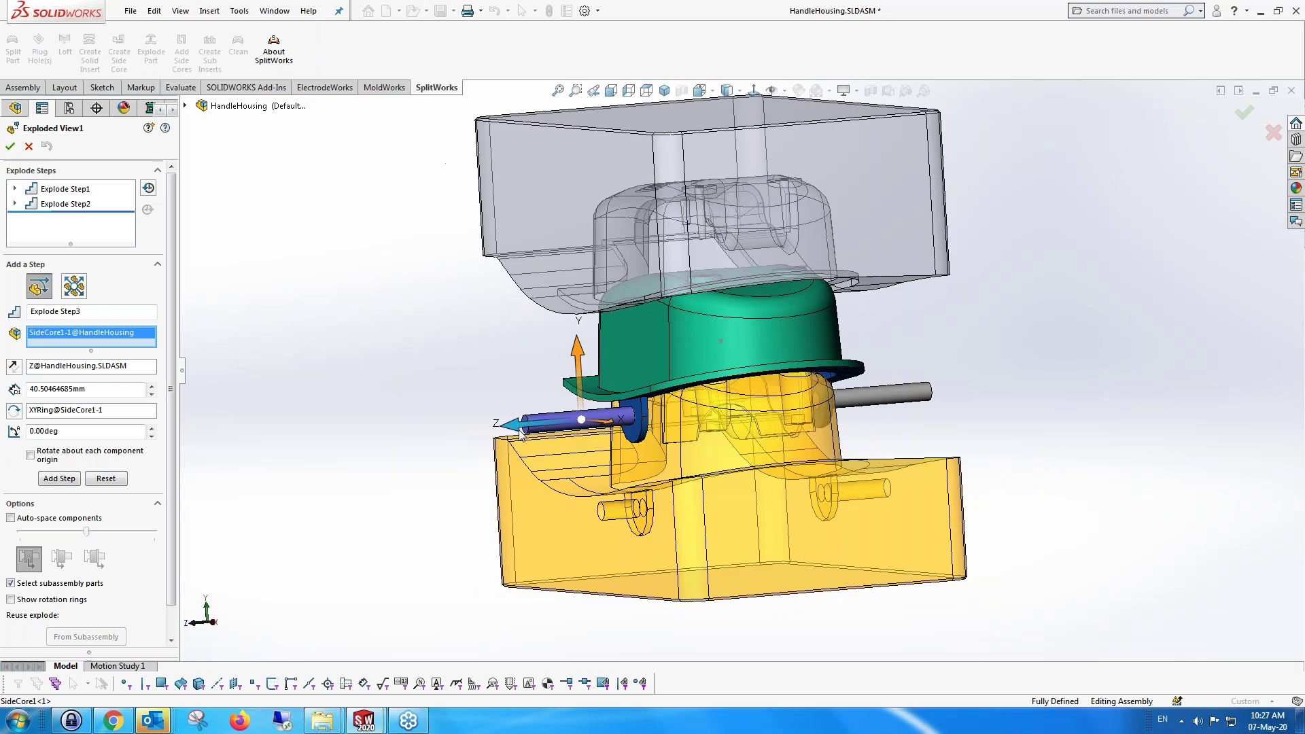
pyautogui.moveTo(521, 434); pyautogui.dragTo(423, 431)
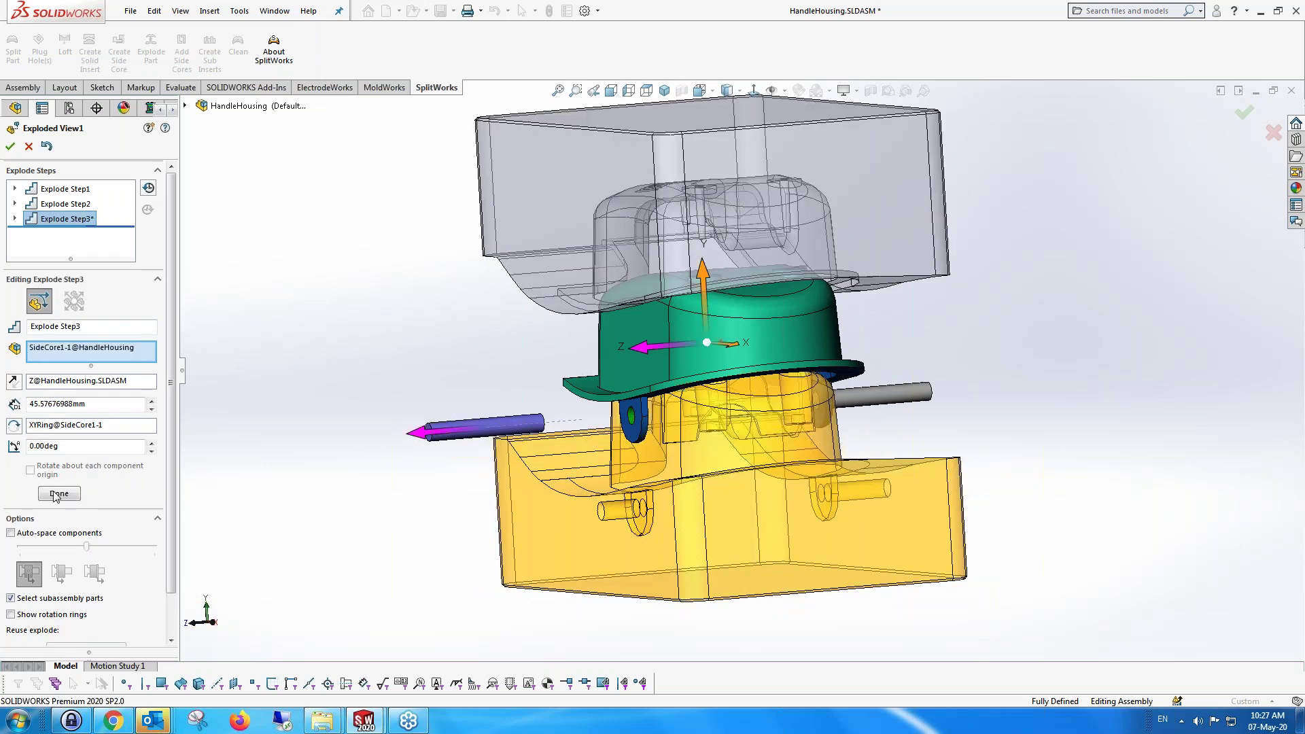
# Add an explode step moving SideCore2 outward along the Z axis, away from the housing, and accept the exploded view
pyautogui.click(872, 393)
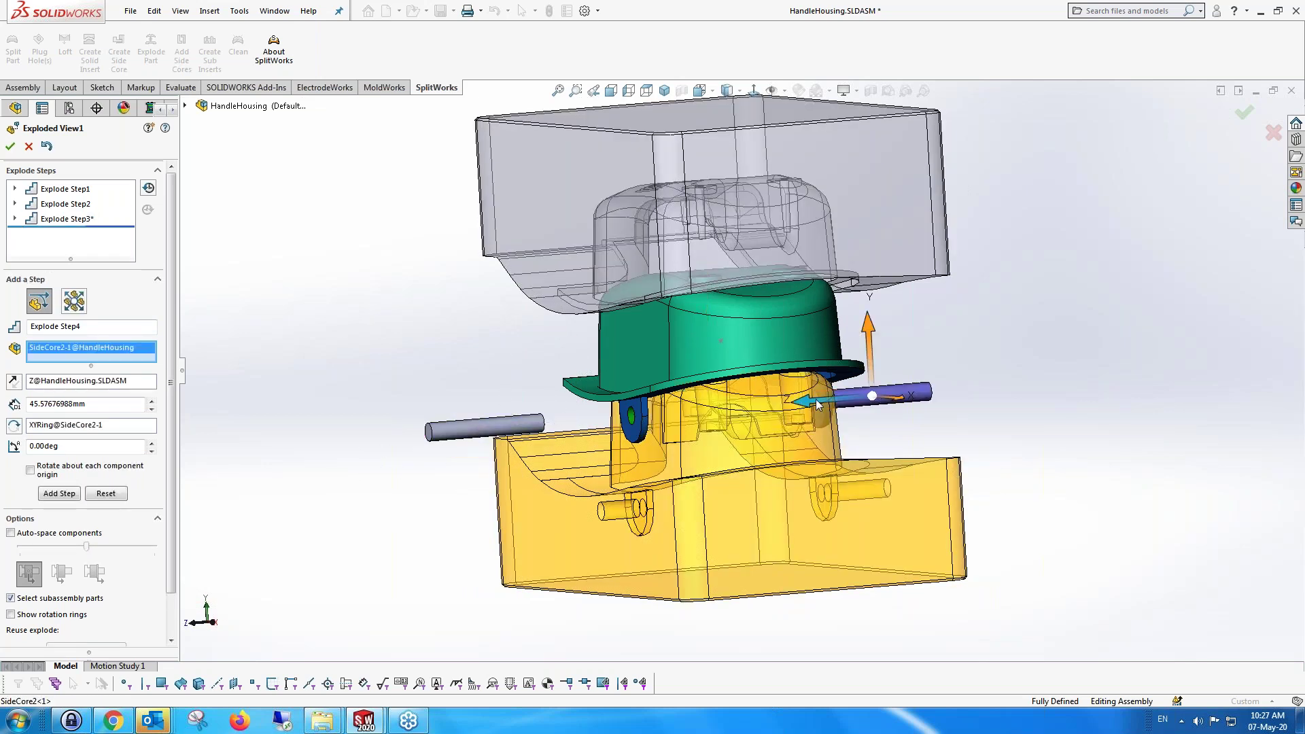
pyautogui.moveTo(838, 401); pyautogui.dragTo(834, 397)
pyautogui.click(10, 147)
pyautogui.moveTo(296, 269)
pyautogui.mouseDown(button='middle')
pyautogui.moveTo(378, 324)
pyautogui.moveTo(364, 299)
pyautogui.mouseUp(button='middle')
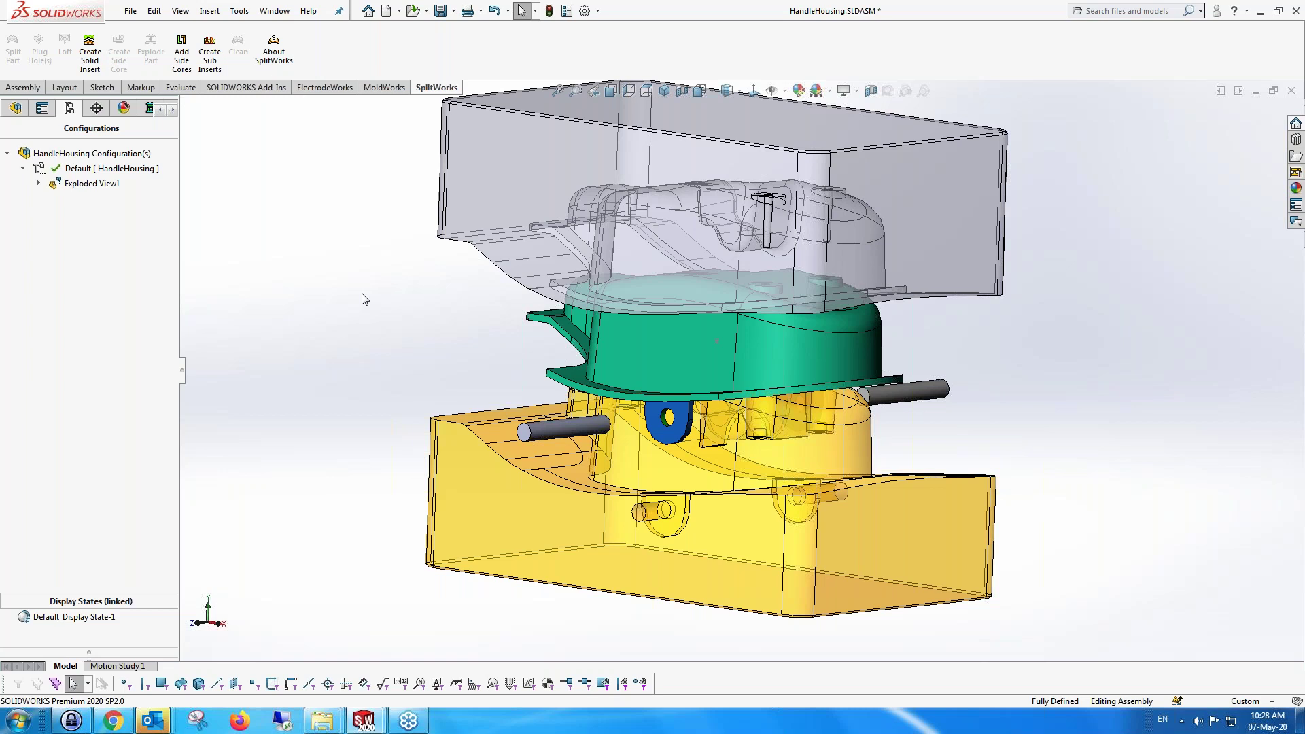
# Collapse Exploded View1 and open the CoreInsert_1 part from the assembly
pyautogui.rightClick(104, 190)
pyautogui.click(132, 196)
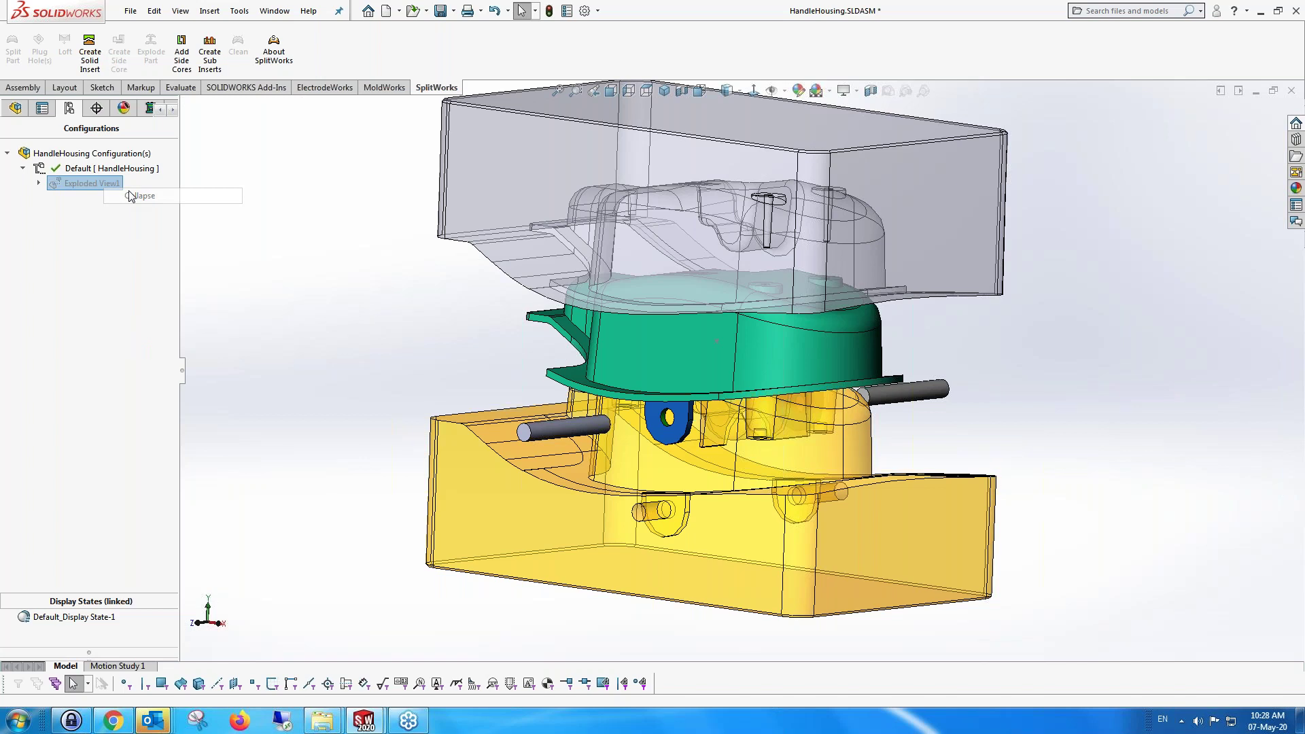
pyautogui.rightClick(476, 403)
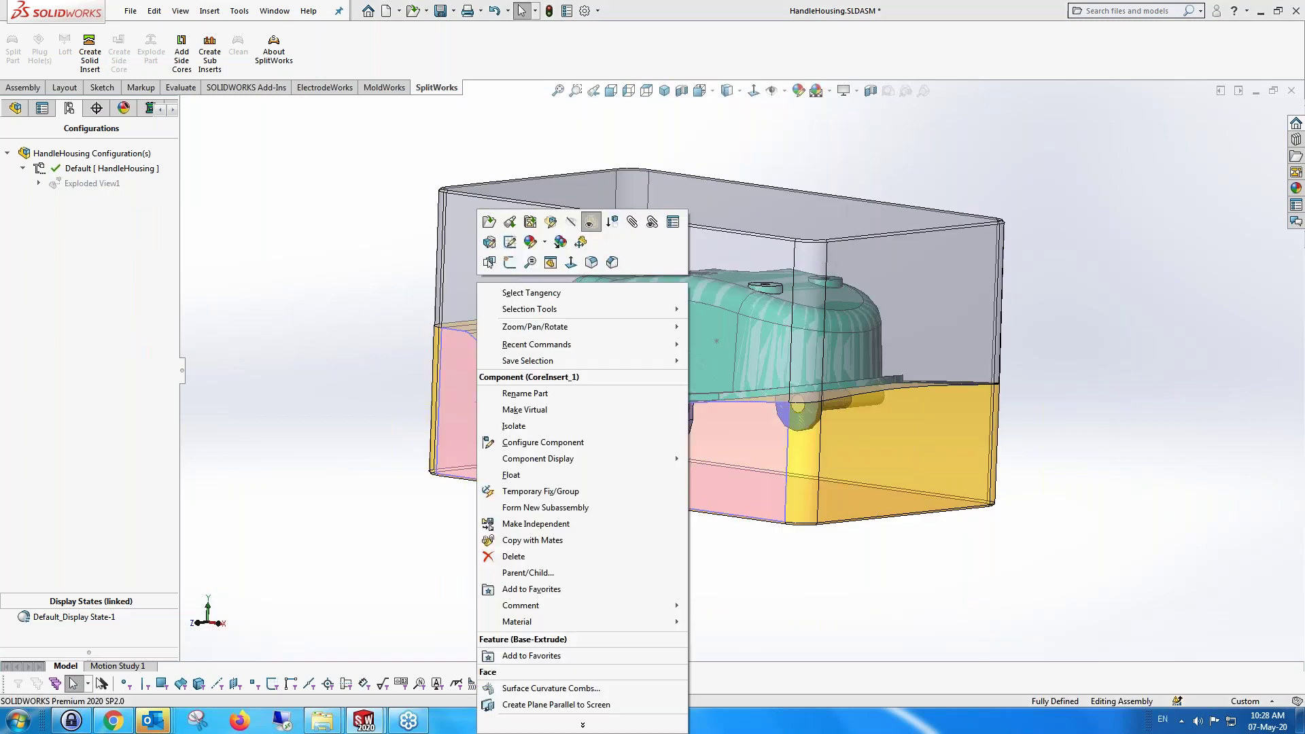
pyautogui.click(489, 222)
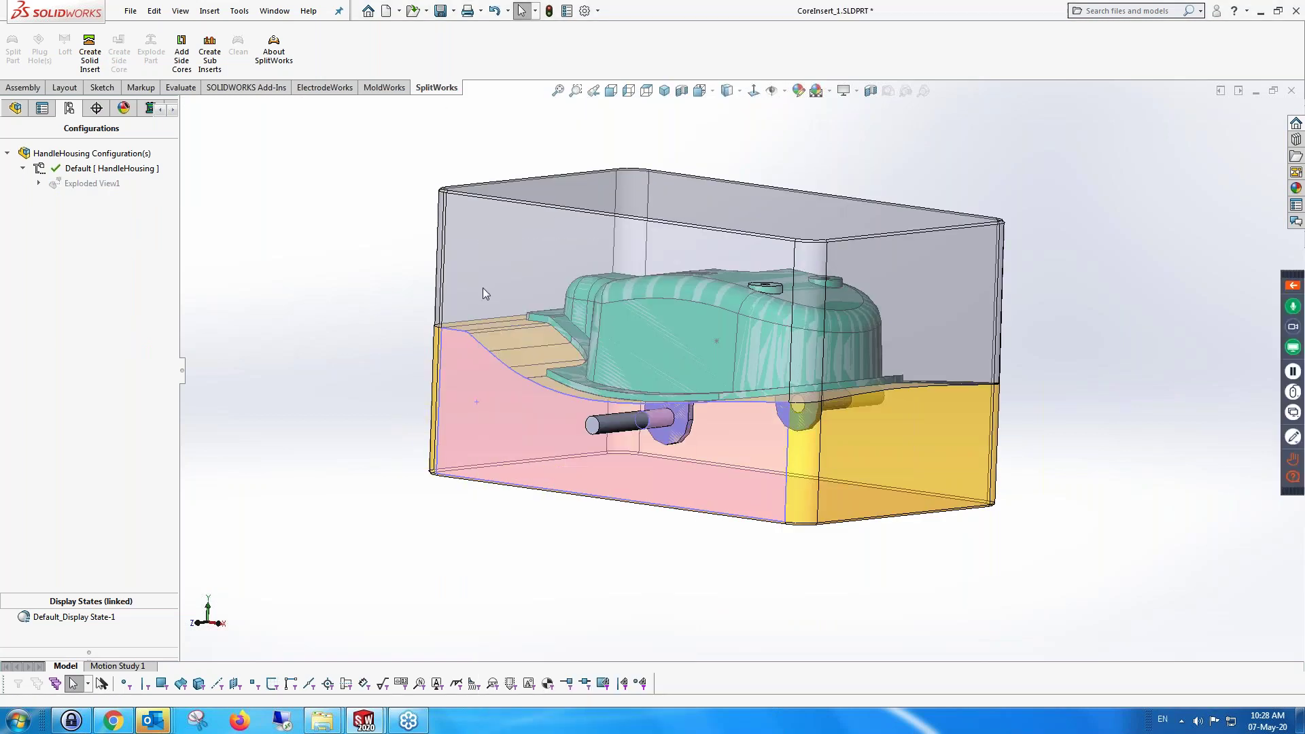
# Sketch a corner rectangle about 23 by 50 mm on CoreInsert_1's flat base face, enclosing the row of small vent slots
pyautogui.moveTo(531, 365); pyautogui.dragTo(437, 358, button='middle')
pyautogui.click(504, 370)
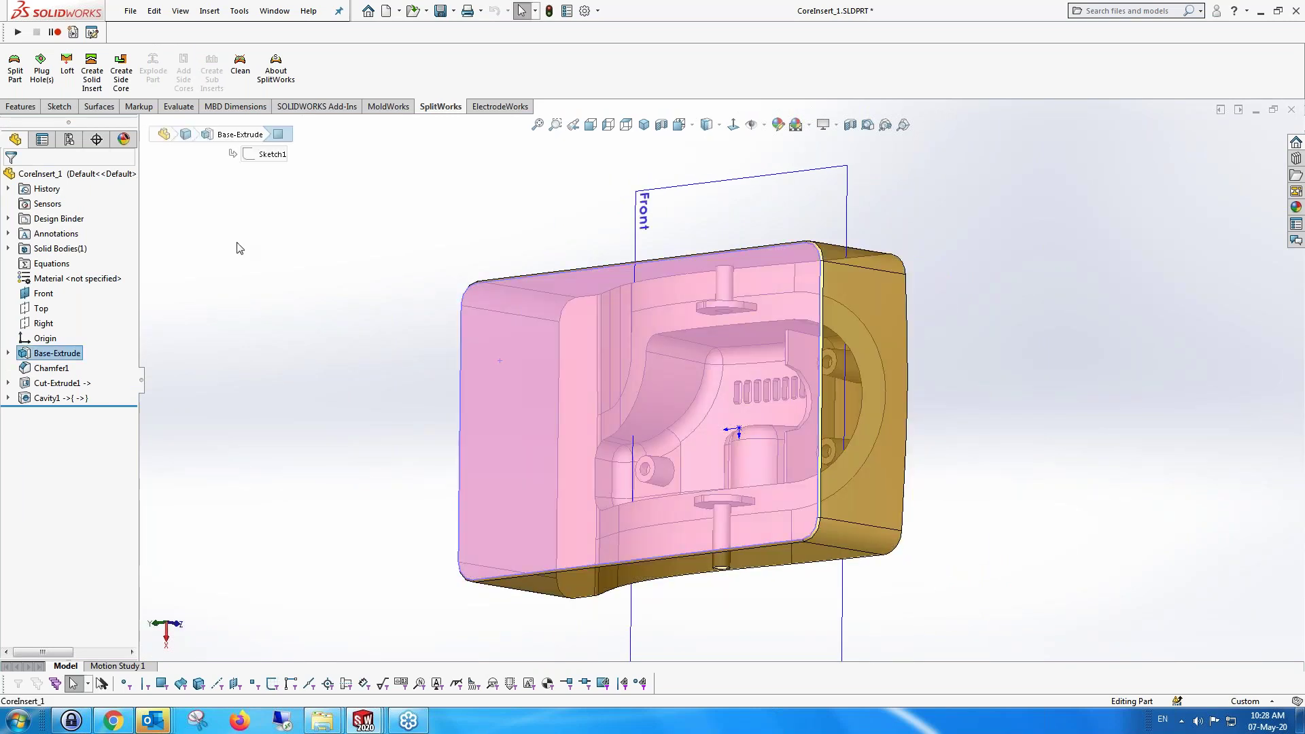
pyautogui.click(61, 108)
pyautogui.click(91, 76)
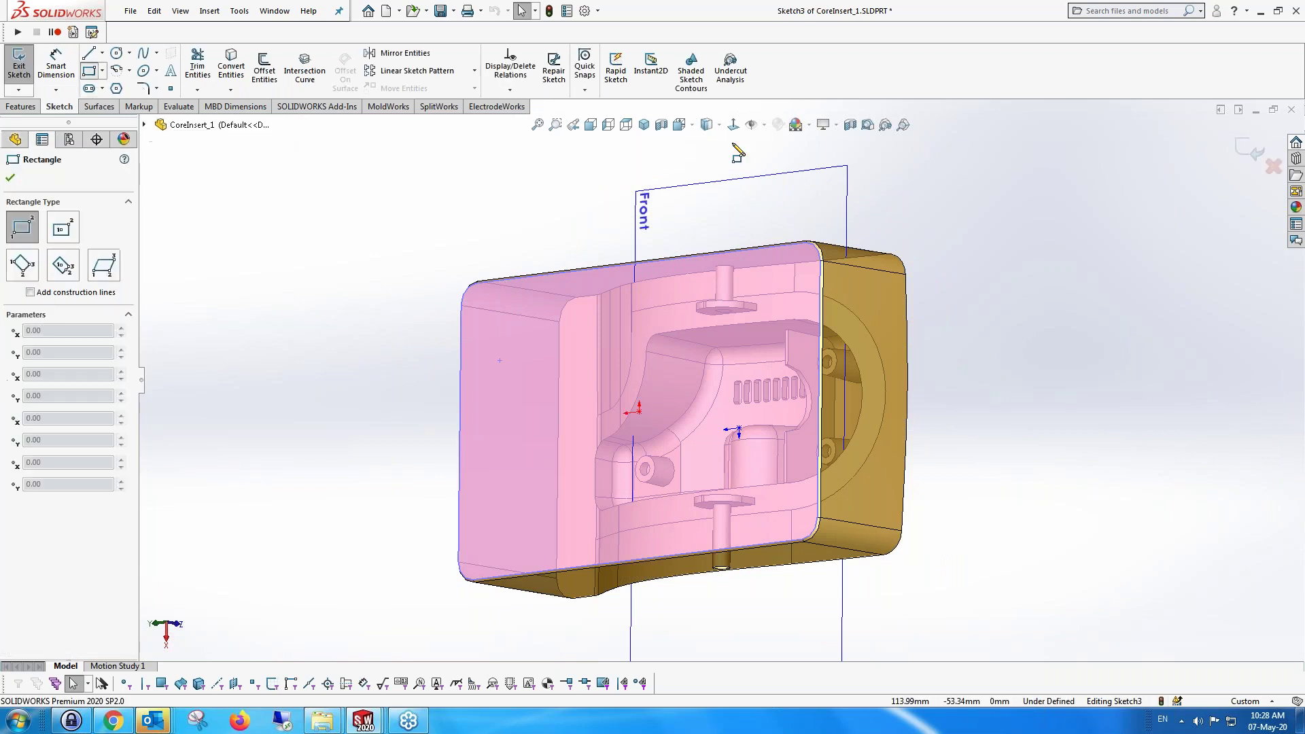
pyautogui.click(733, 130)
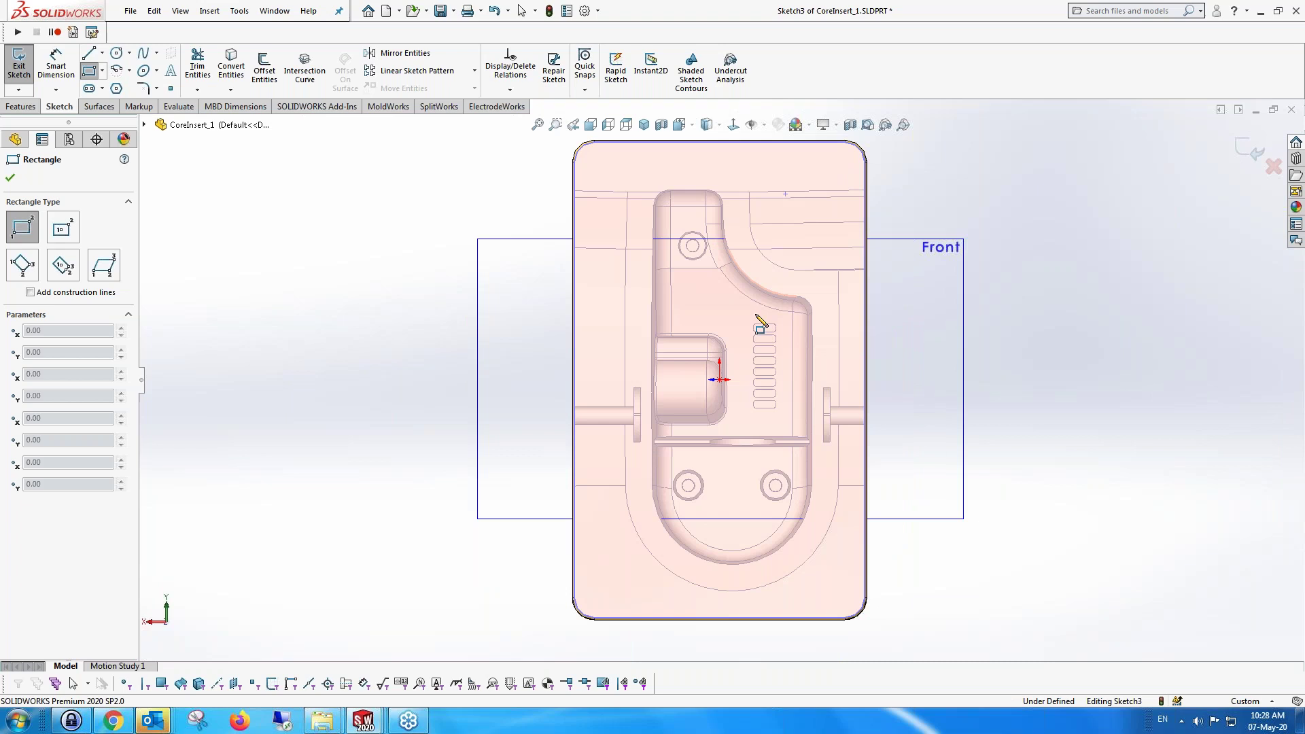
pyautogui.scroll(-2, 756, 322)
pyautogui.click(730, 317)
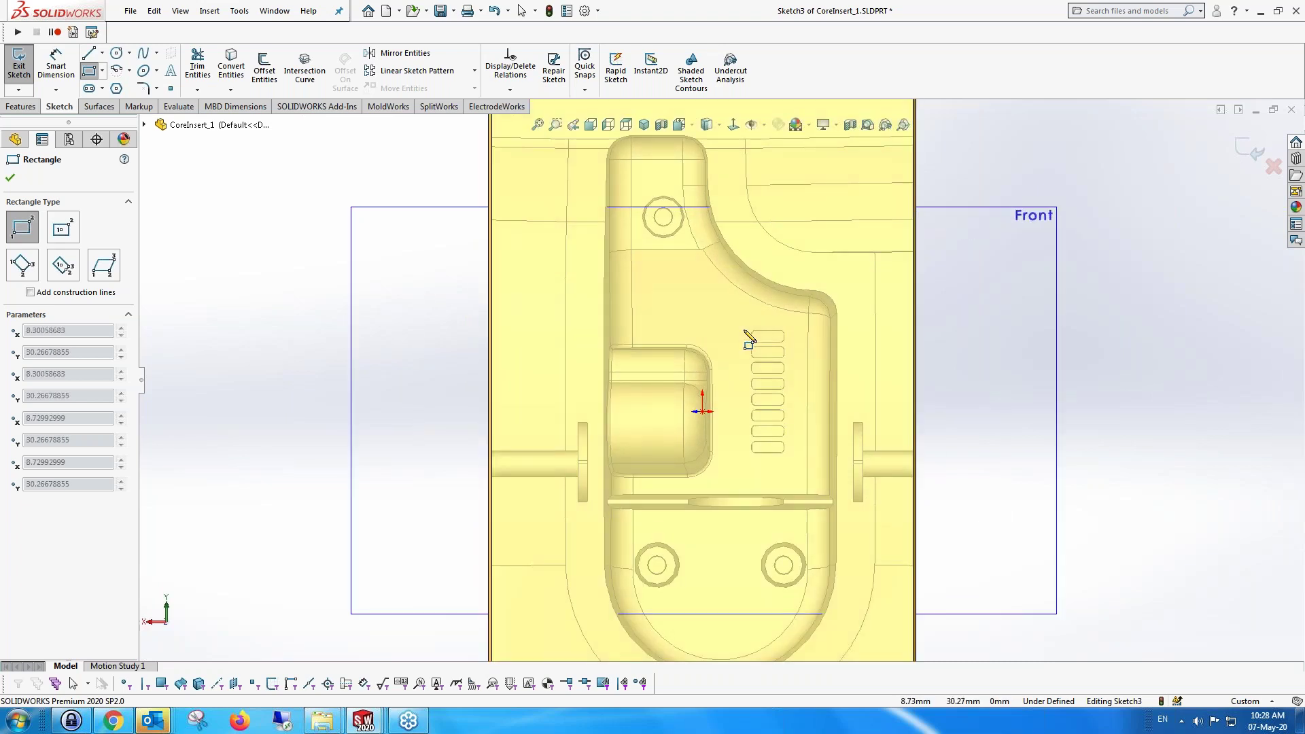
pyautogui.click(803, 473)
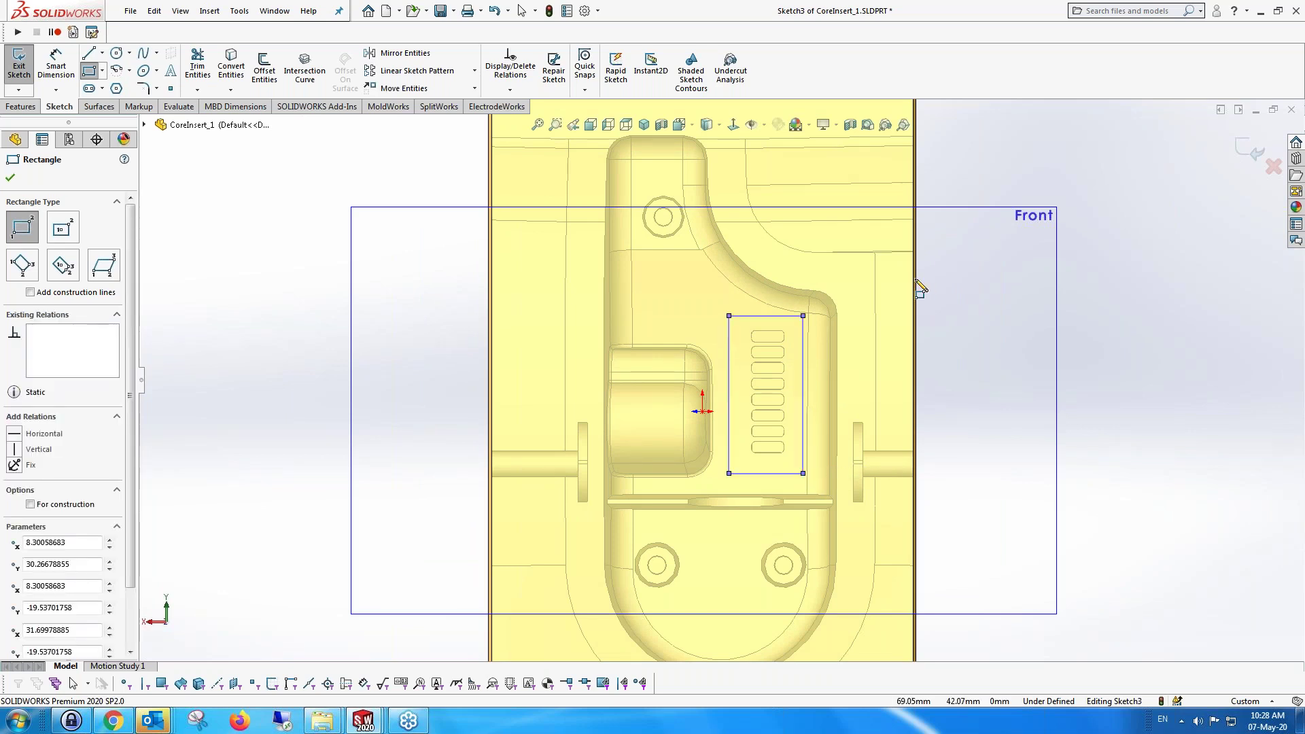
# Check the rectangle against the vent slots, exit the sketch and switch back to the HandleHousing.SLDASM assembly
pyautogui.moveTo(839, 340); pyautogui.dragTo(726, 333, button='middle')
pyautogui.hotkey('ctrl', '8')
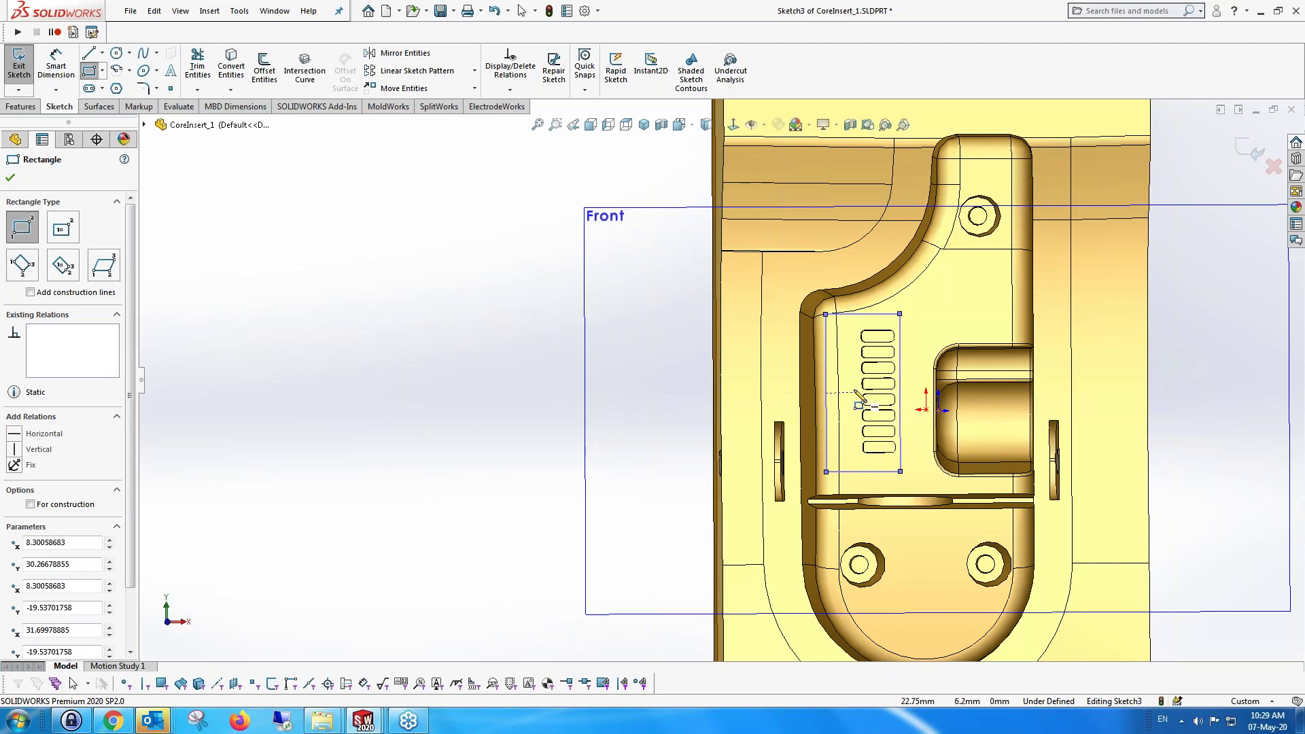
pyautogui.press('Right')
pyautogui.press('Right')
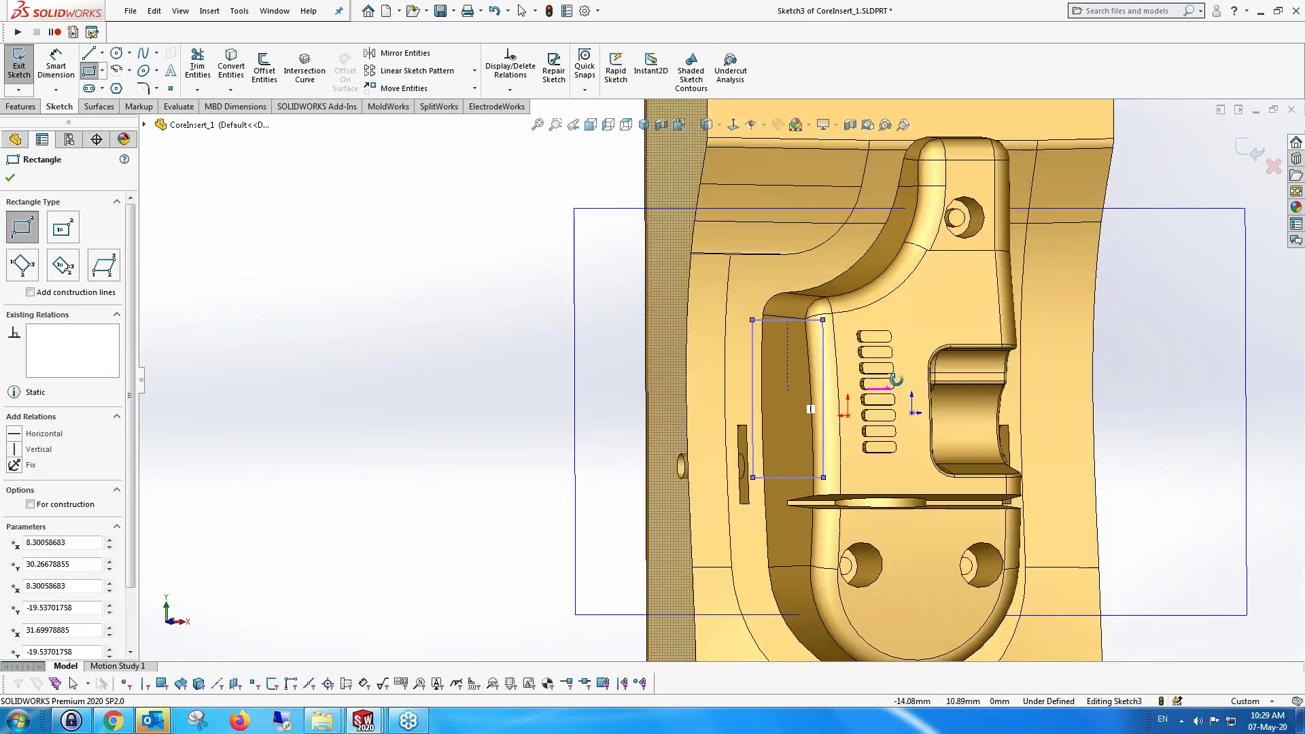
pyautogui.click(1252, 156)
pyautogui.click(275, 11)
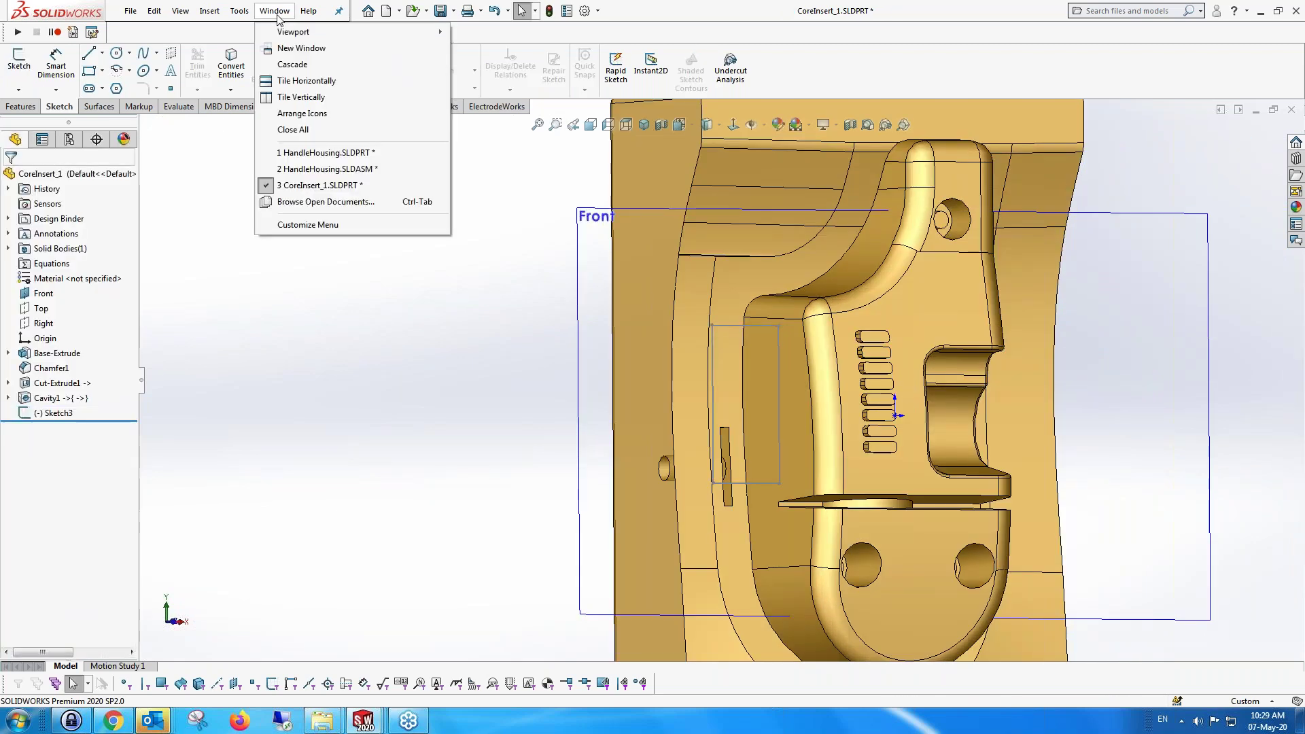
pyautogui.click(361, 171)
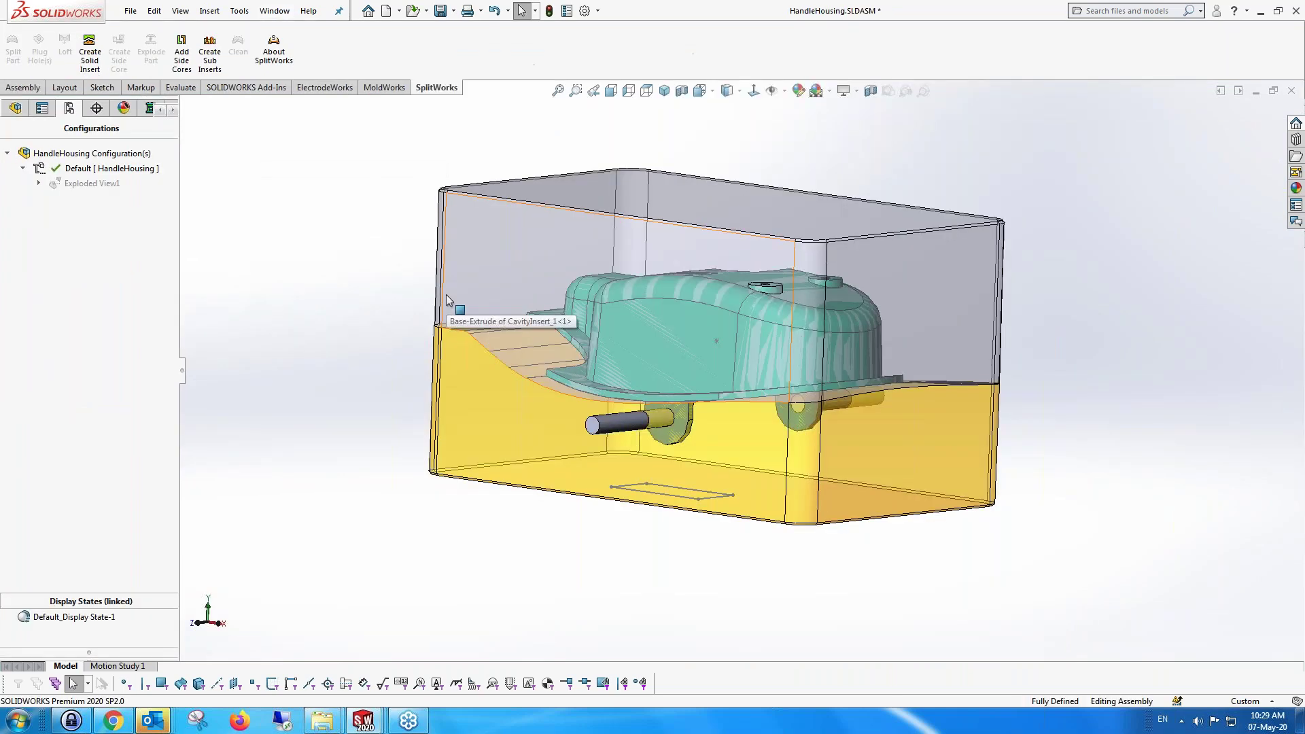
# Hide all components of the HandleHousing assembly and show only CoreInsert_1
pyautogui.moveTo(446, 295); pyautogui.dragTo(462, 307, button='middle')
pyautogui.click(15, 108)
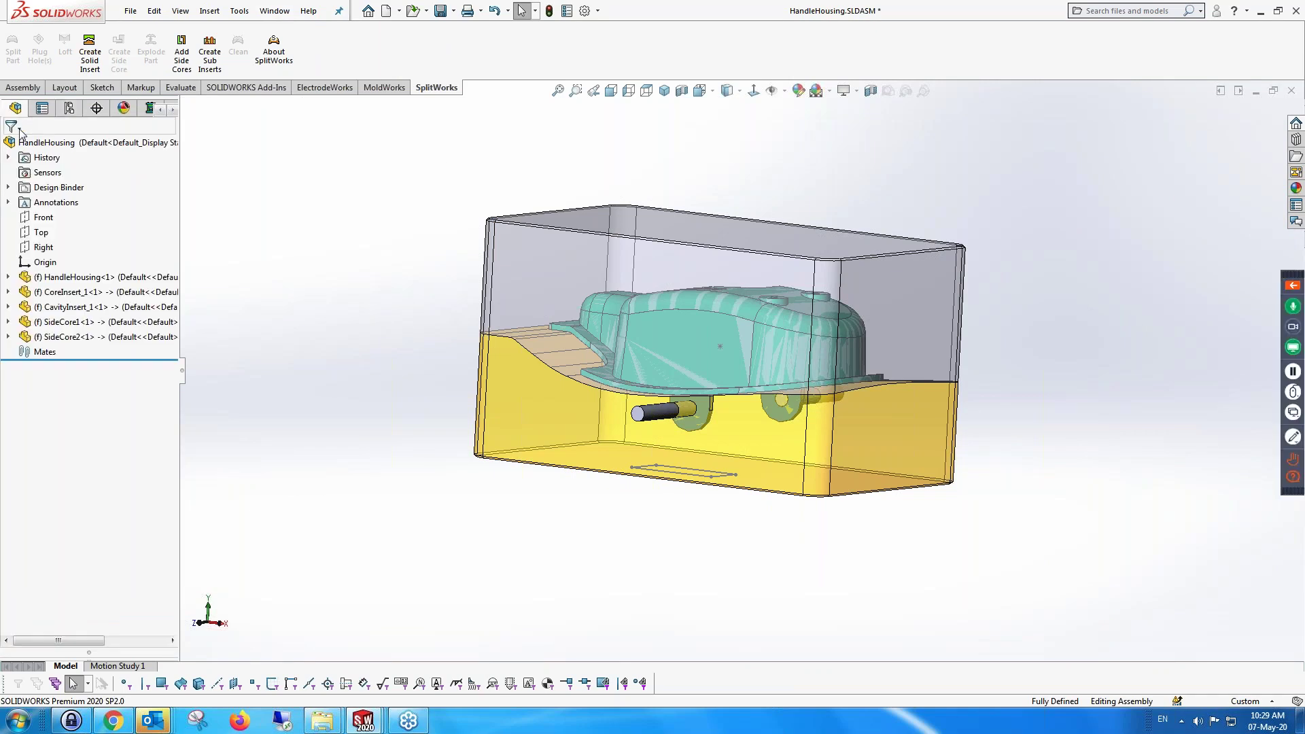
pyautogui.click(51, 142)
pyautogui.rightClick(51, 142)
pyautogui.click(134, 109)
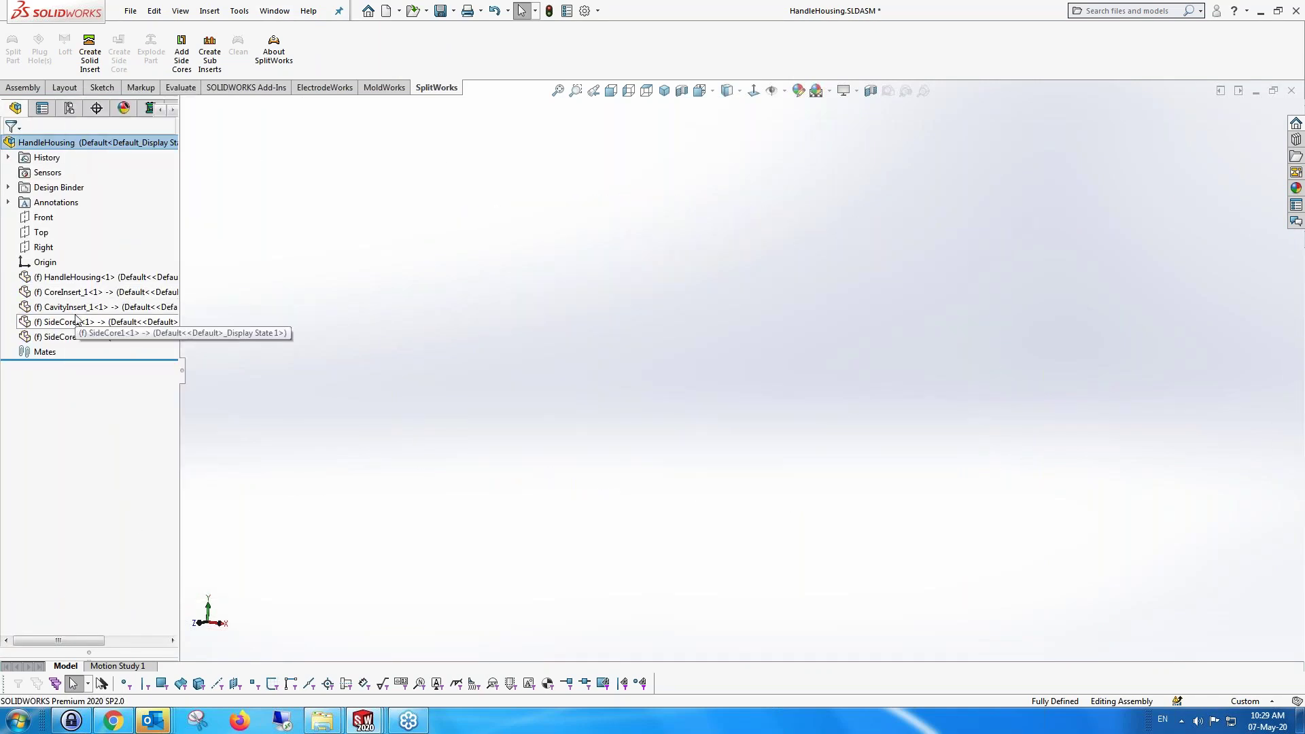
pyautogui.click(75, 292)
pyautogui.rightClick(74, 291)
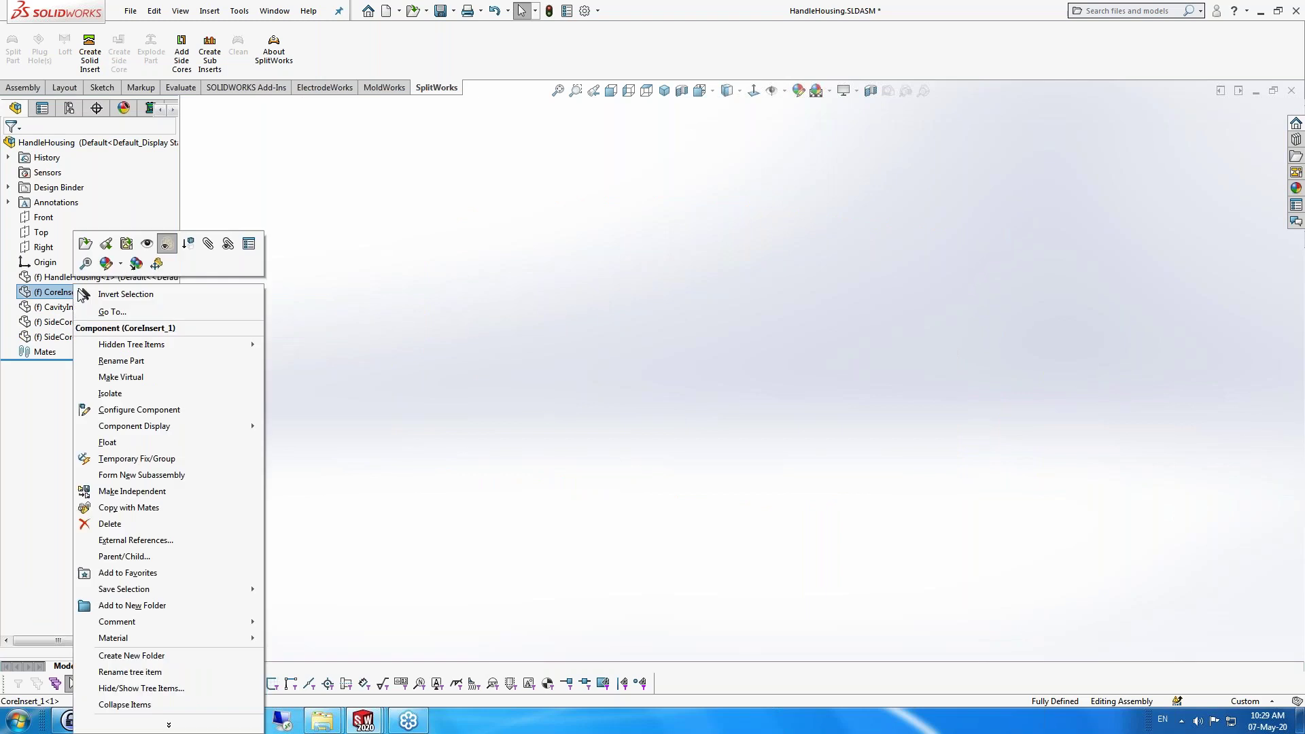
pyautogui.click(146, 246)
pyautogui.moveTo(370, 348); pyautogui.dragTo(351, 285, button='middle')
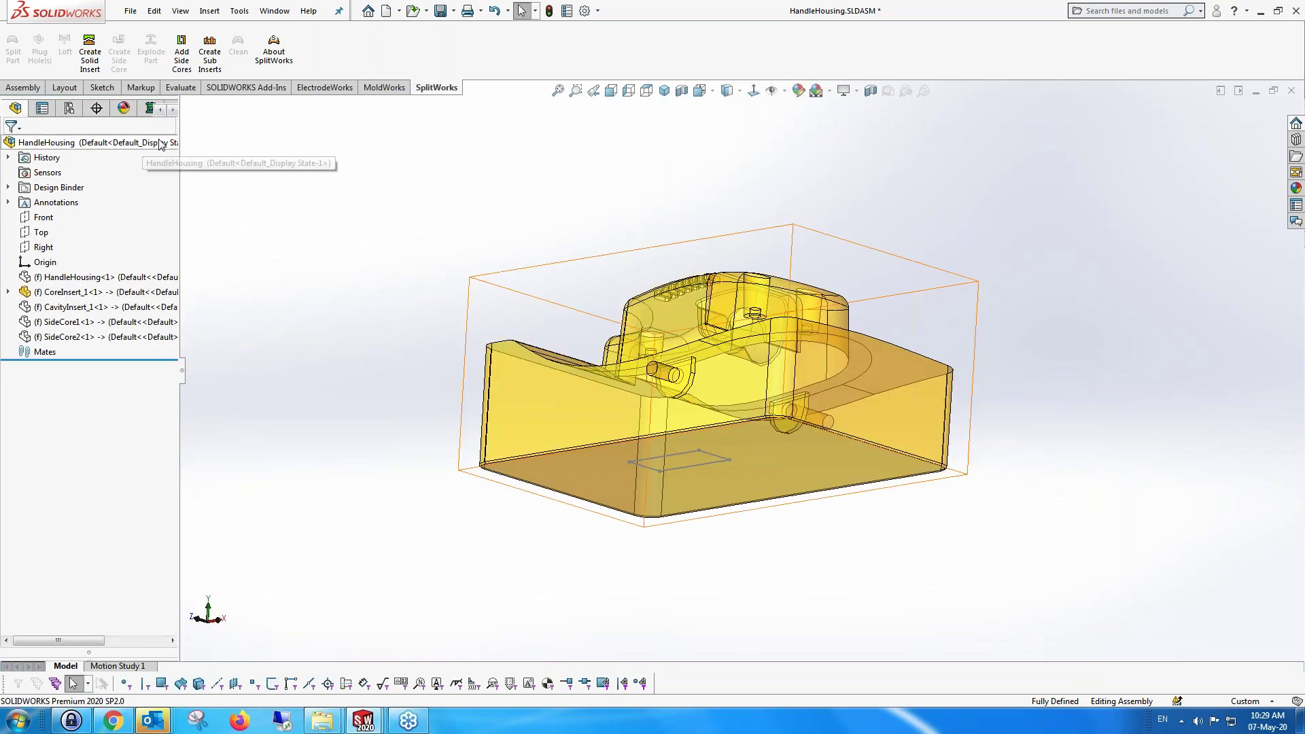
# Start Create Sub Inserts with selection by Sketch and pick the rectangle sketch on CoreInsert_1's base as the insert profile
pyautogui.moveTo(182, 146); pyautogui.dragTo(209, 142)
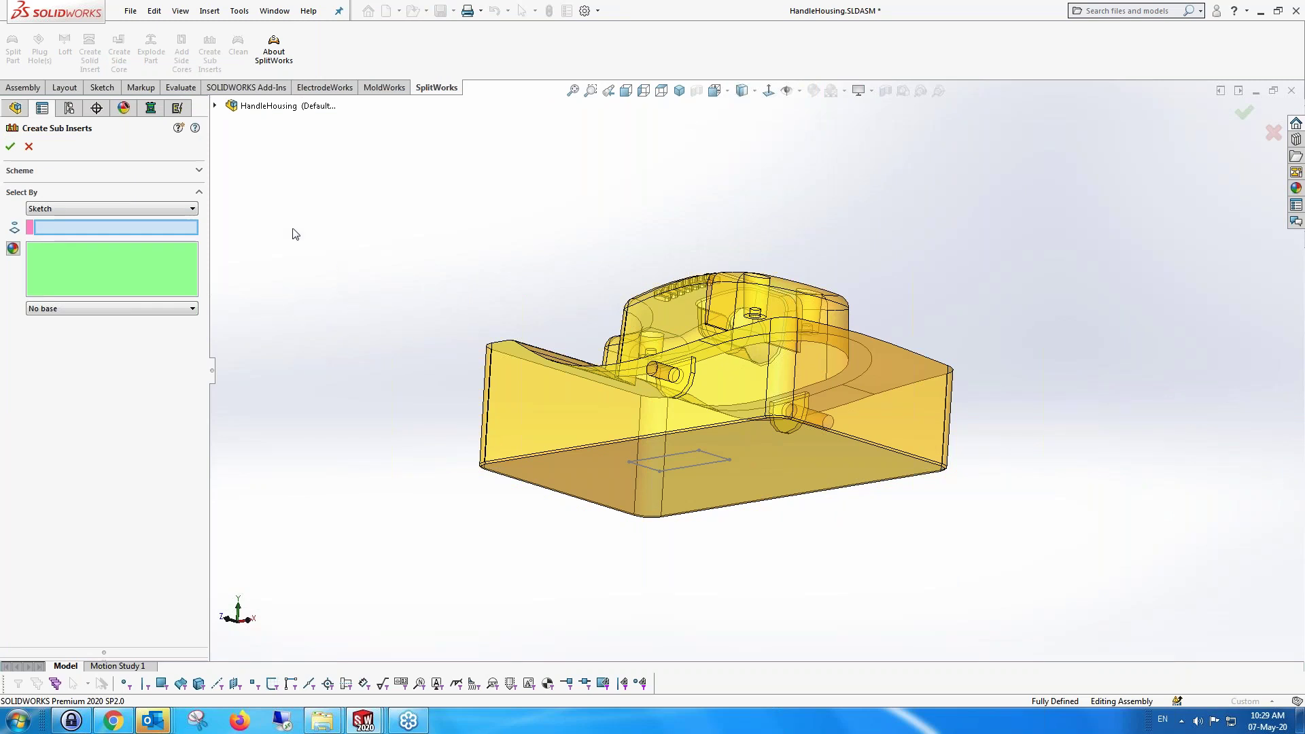
pyautogui.click(190, 208)
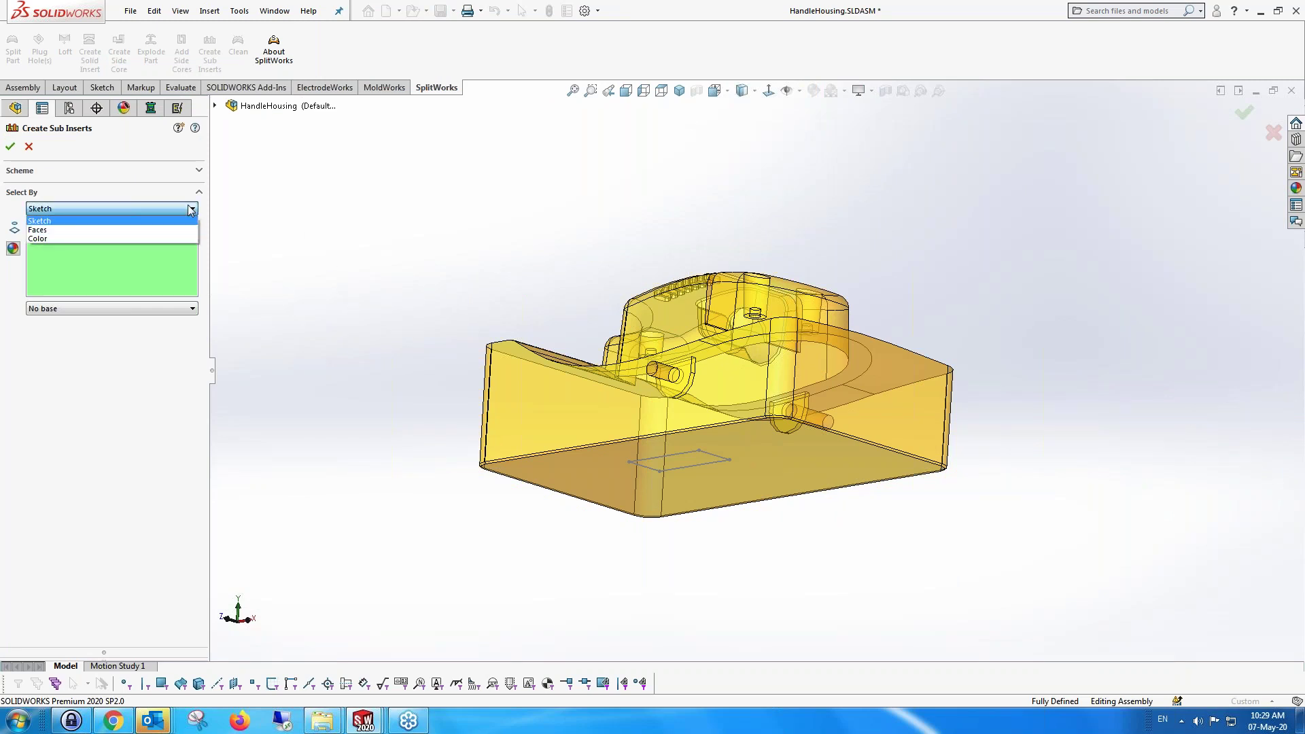
pyautogui.click(152, 221)
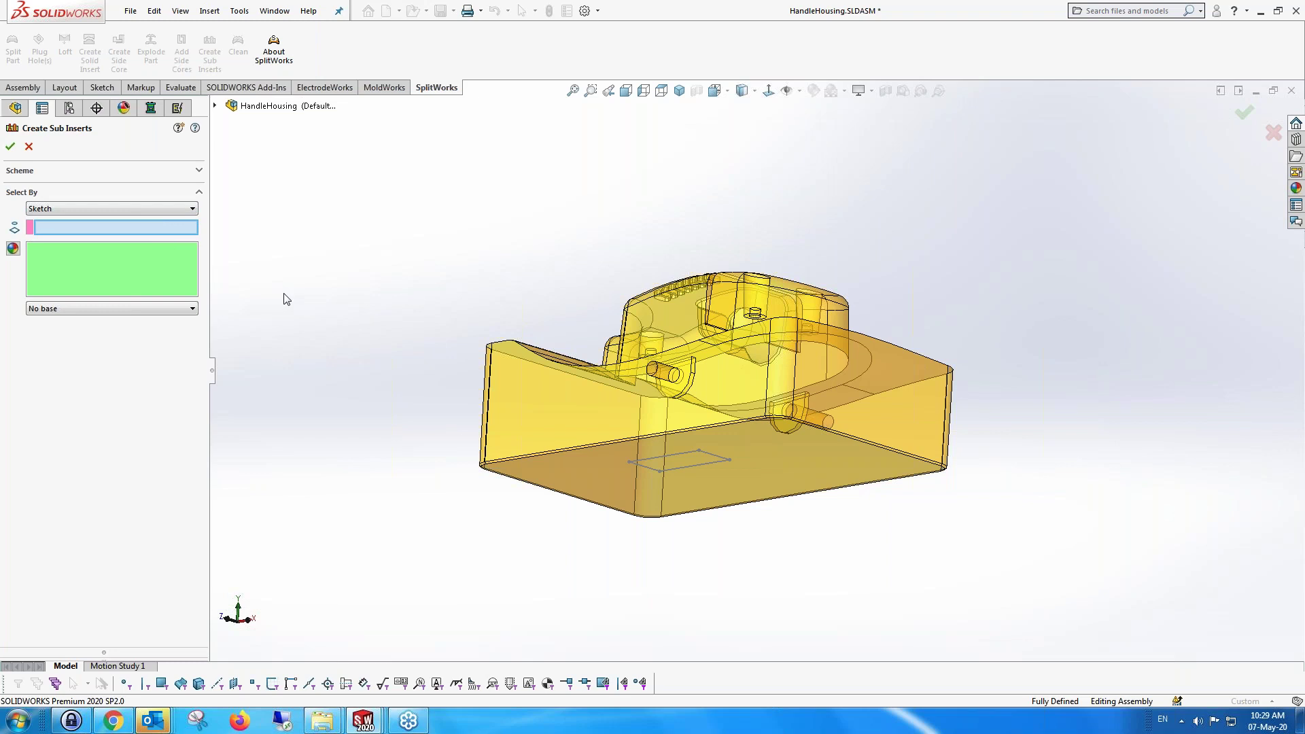
pyautogui.click(651, 459)
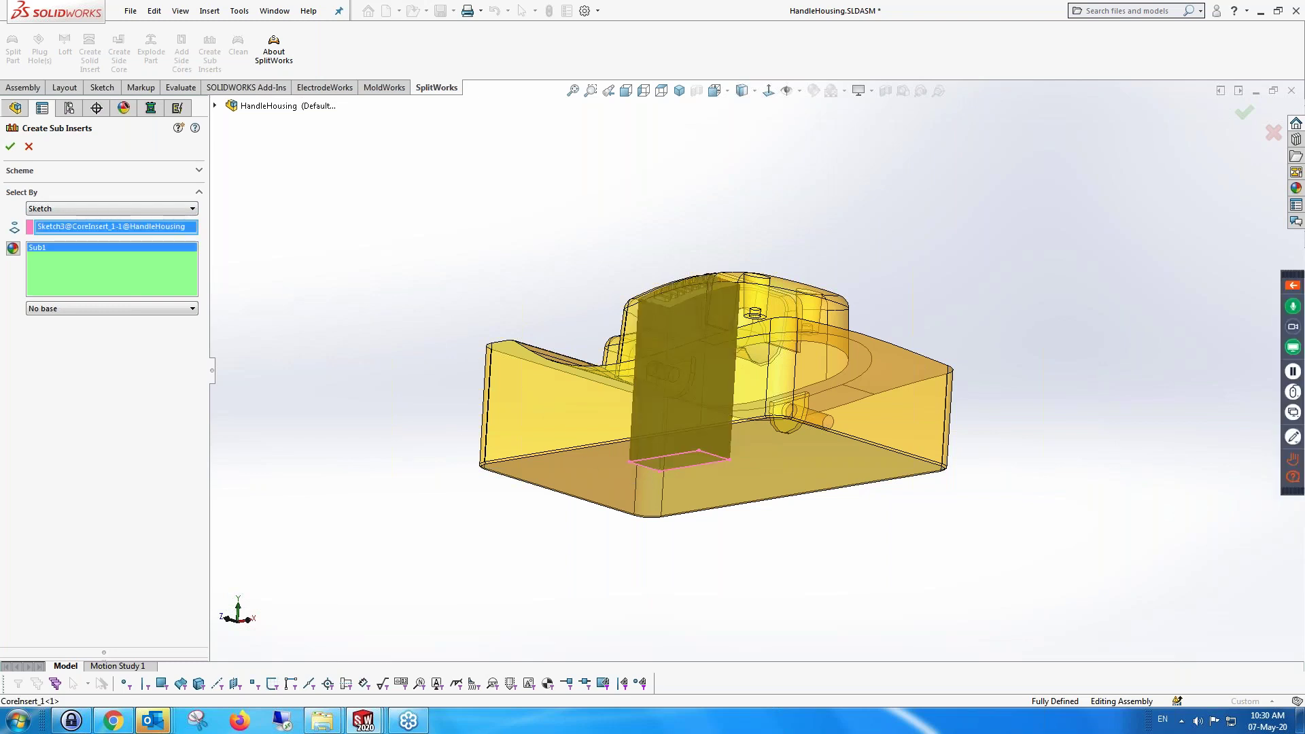
pyautogui.moveTo(458, 361); pyautogui.dragTo(718, 355, button='middle')
pyautogui.scroll(-3, 718, 355)
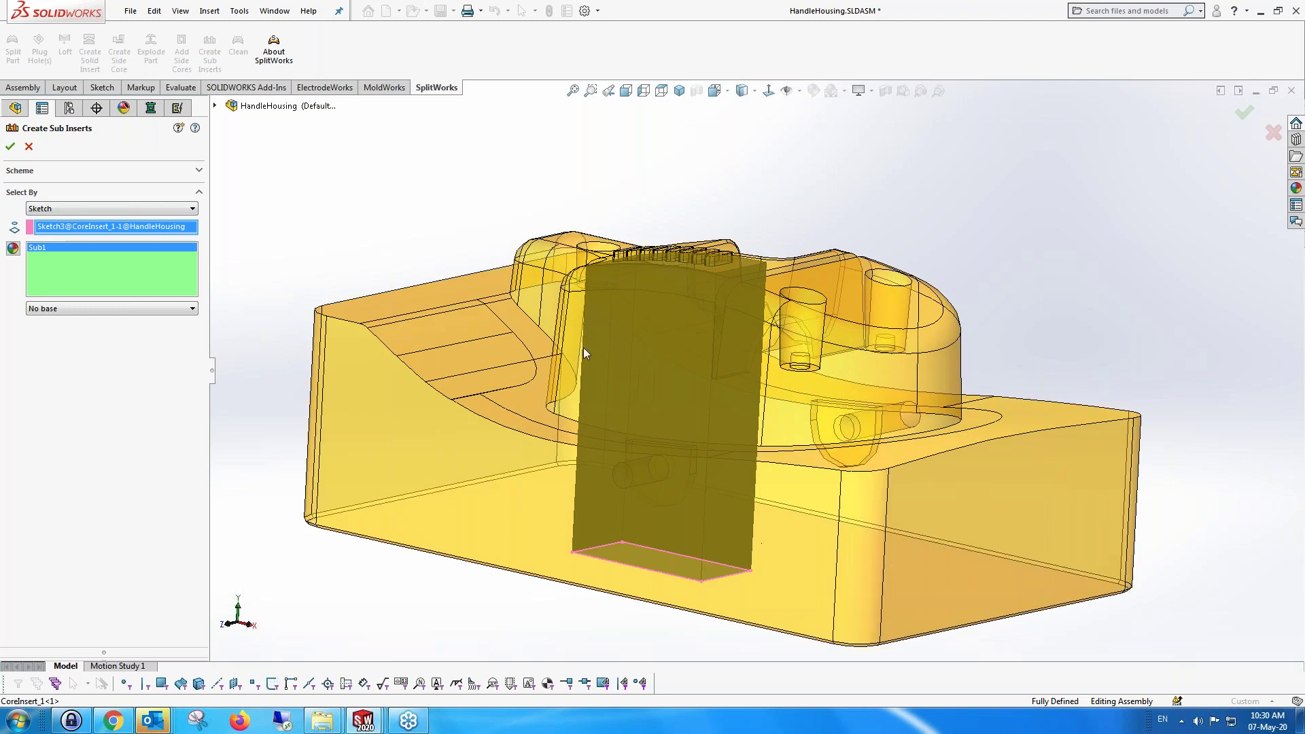
# Try a rectangular base for the Sub1 insert and return the base option to No base
pyautogui.click(192, 310)
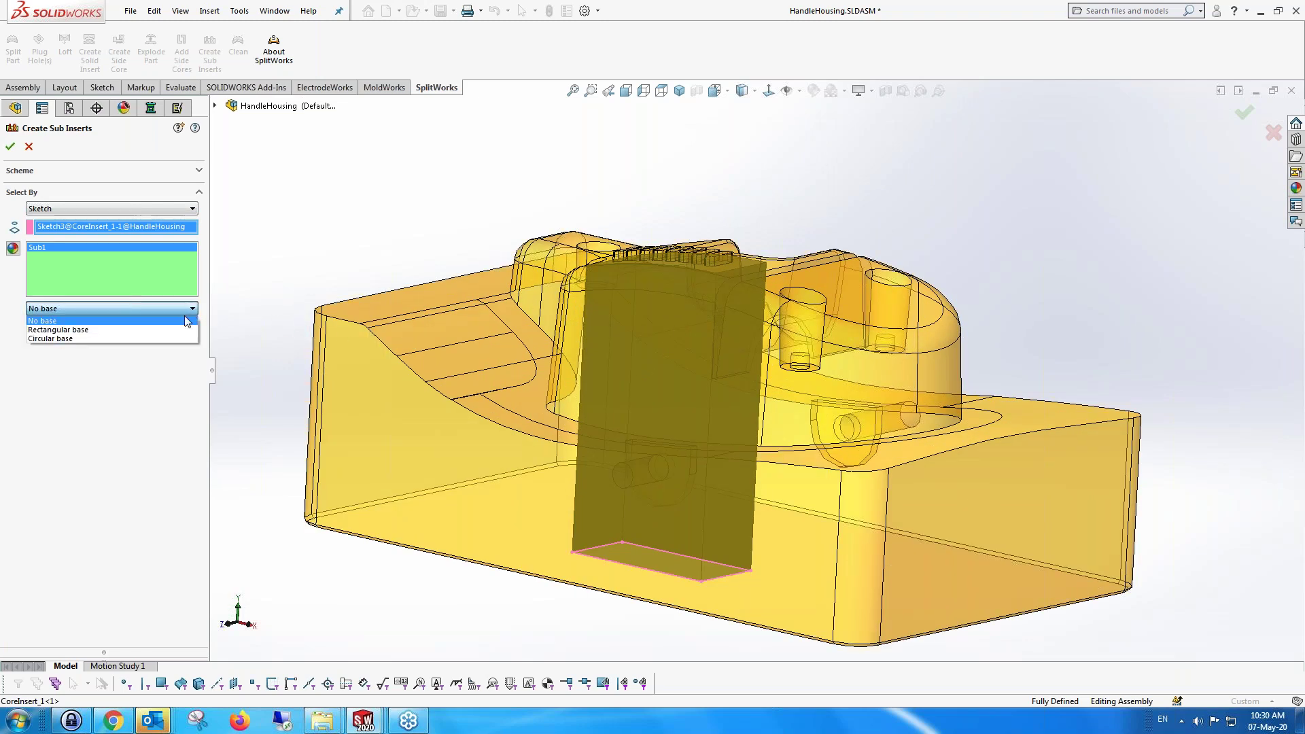
pyautogui.click(175, 329)
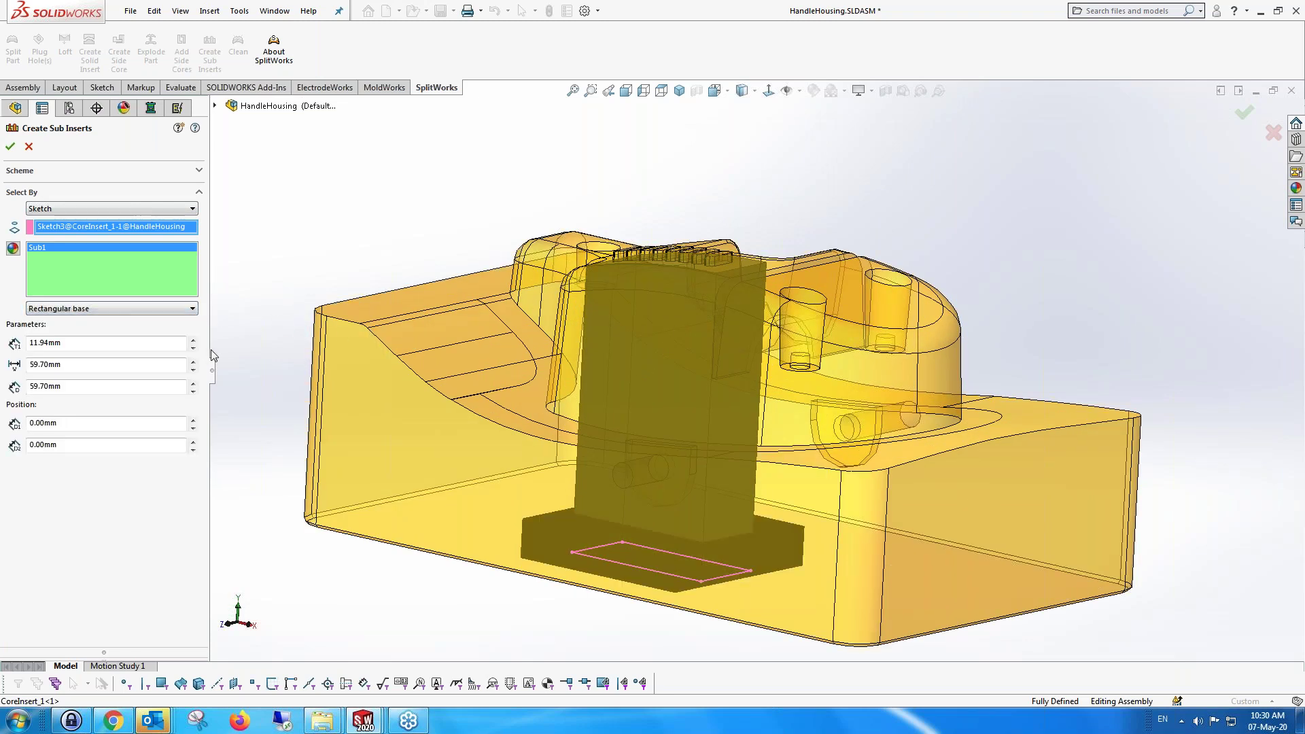
pyautogui.click(192, 311)
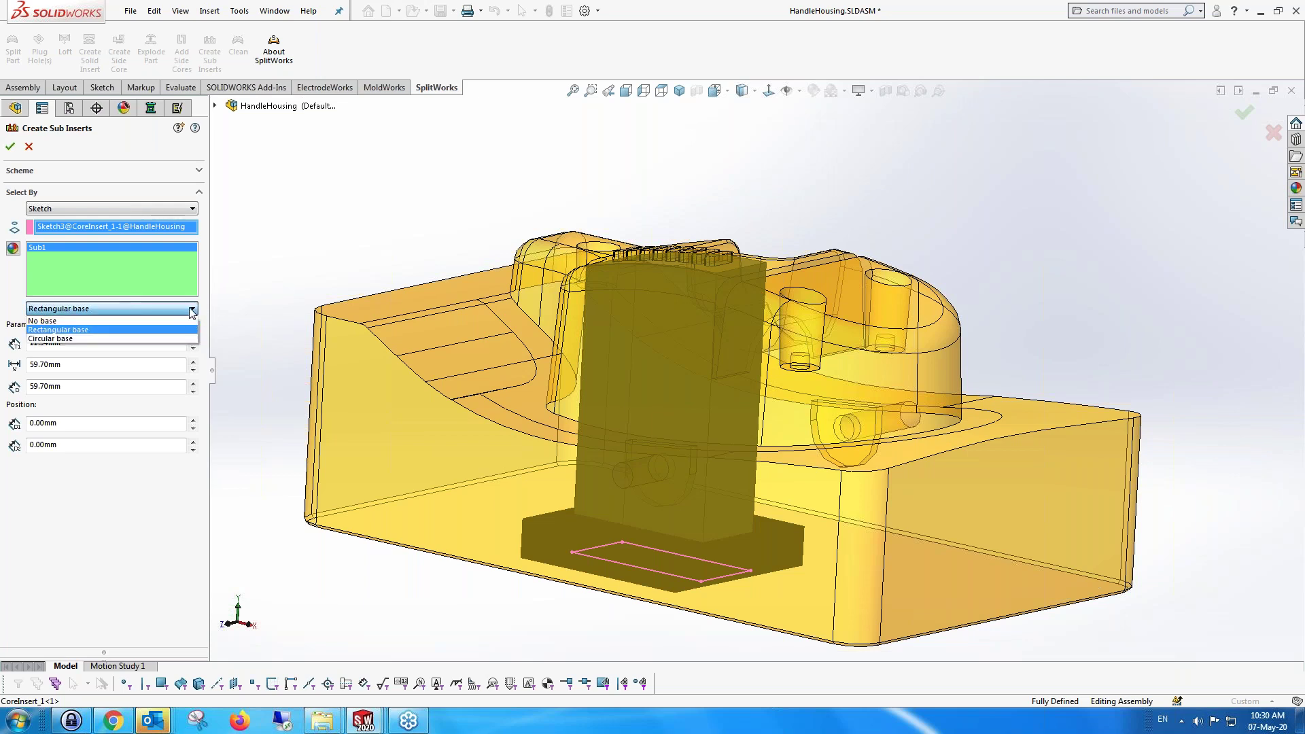
pyautogui.click(164, 318)
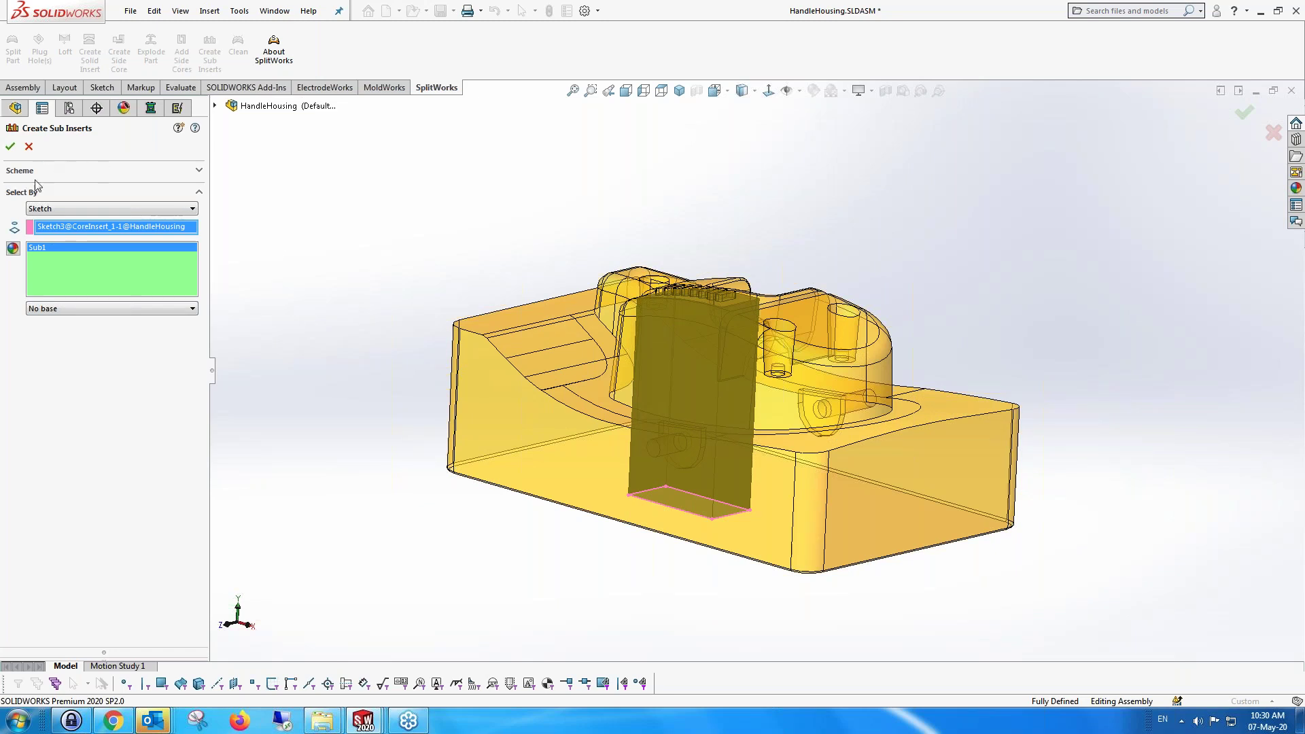
# Create the Sub1 insert with these settings and fold up CoreInsert_1's feature list
pyautogui.click(10, 148)
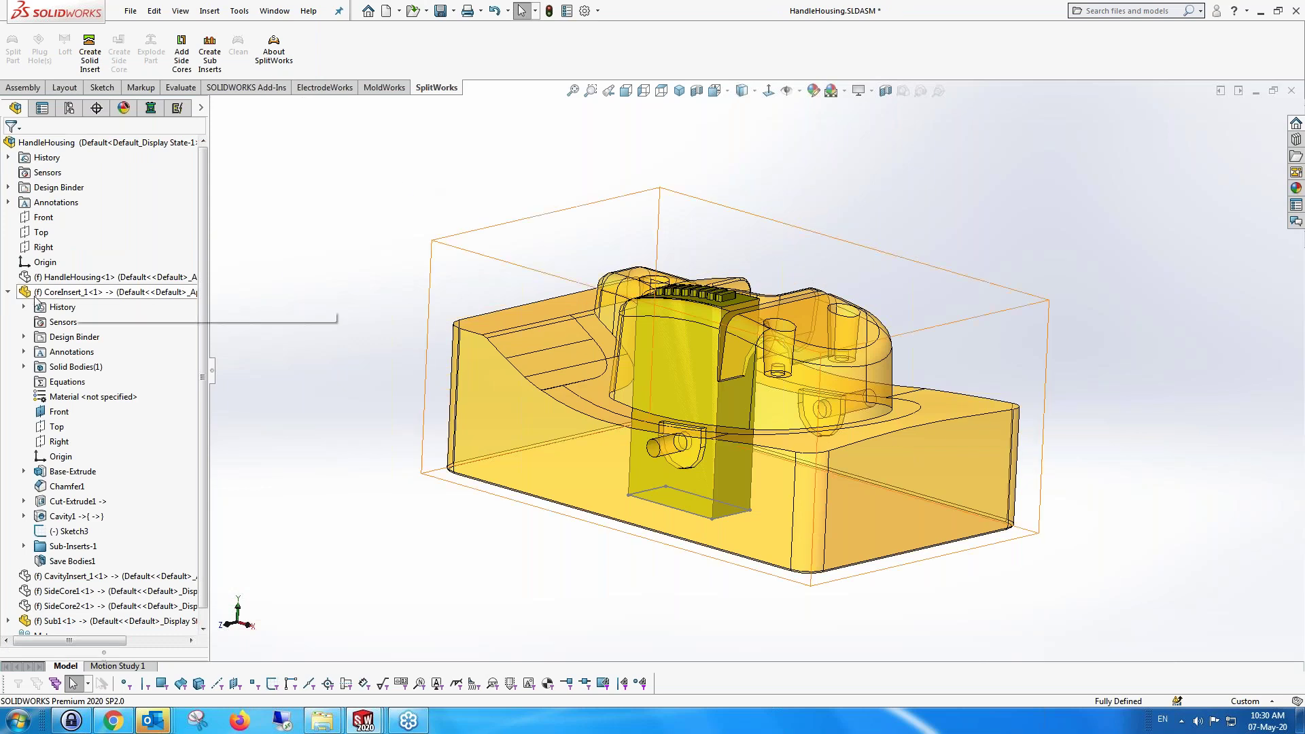
pyautogui.click(8, 293)
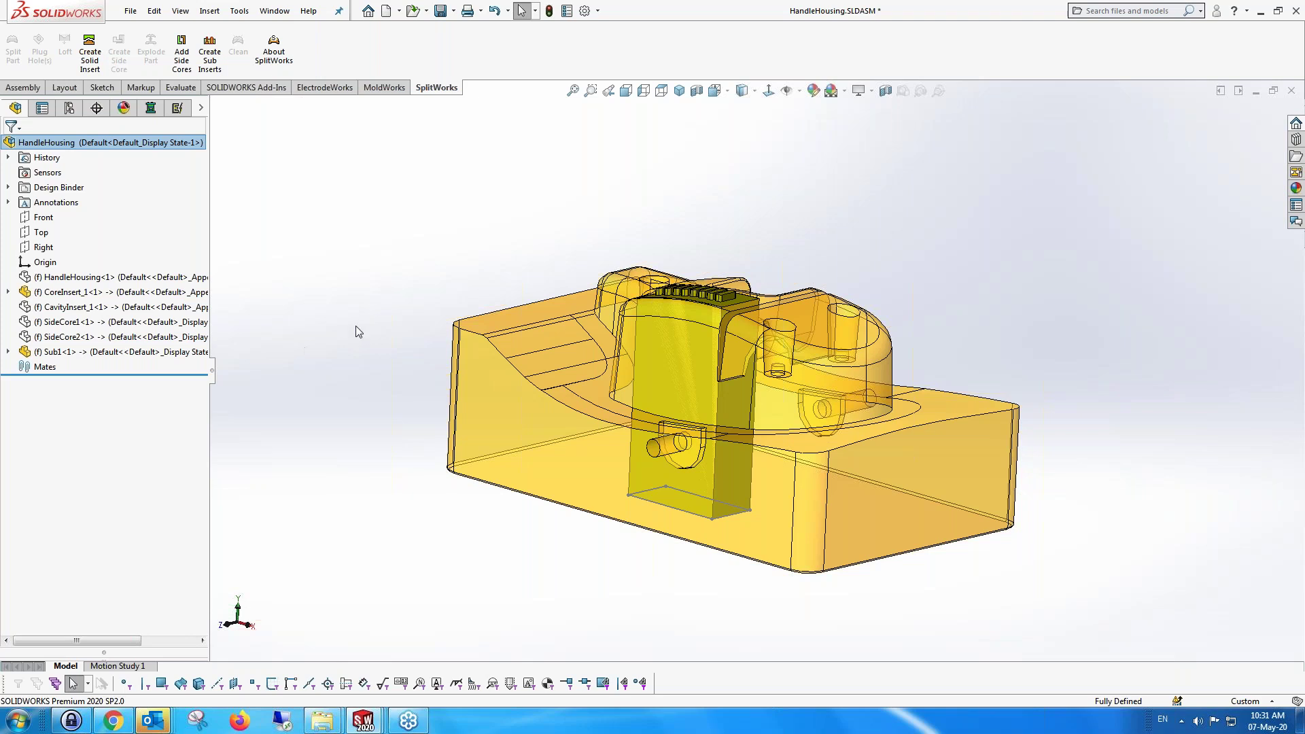
# Explode the assembly with Exploded View1 and list its explode steps
pyautogui.click(70, 111)
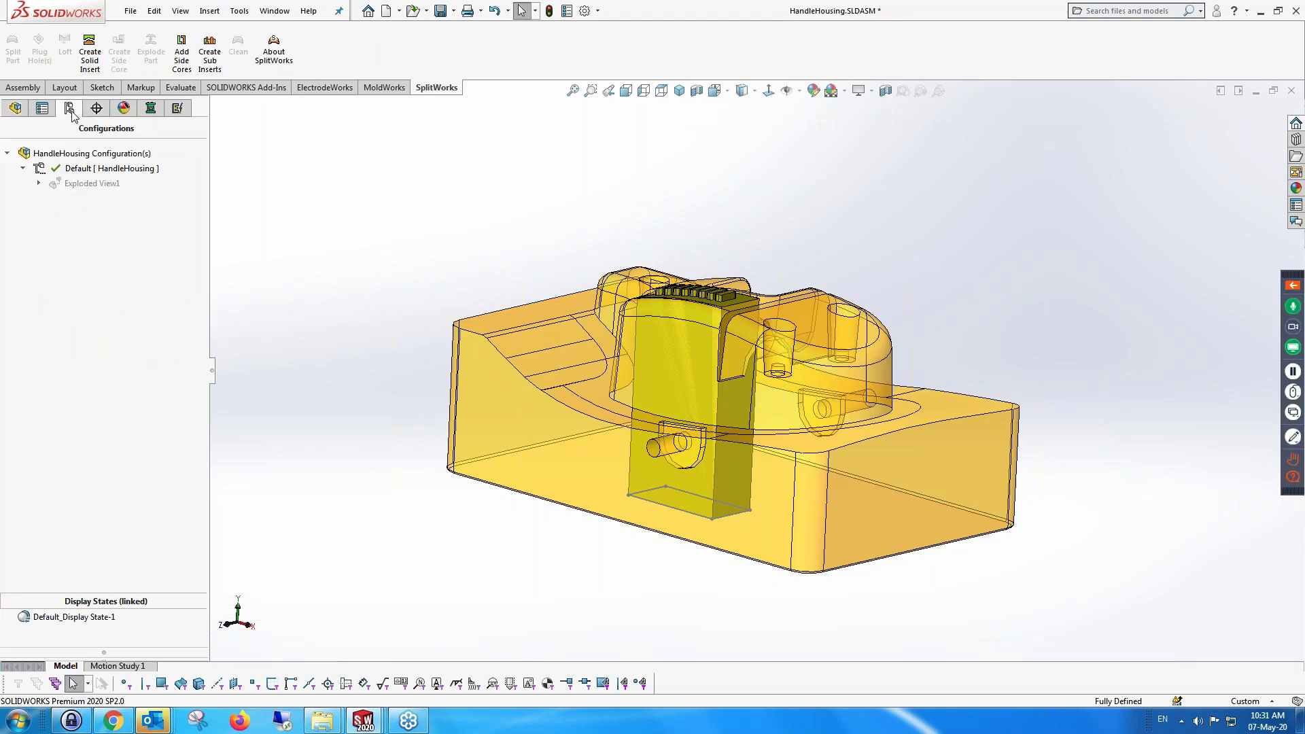
pyautogui.rightClick(88, 182)
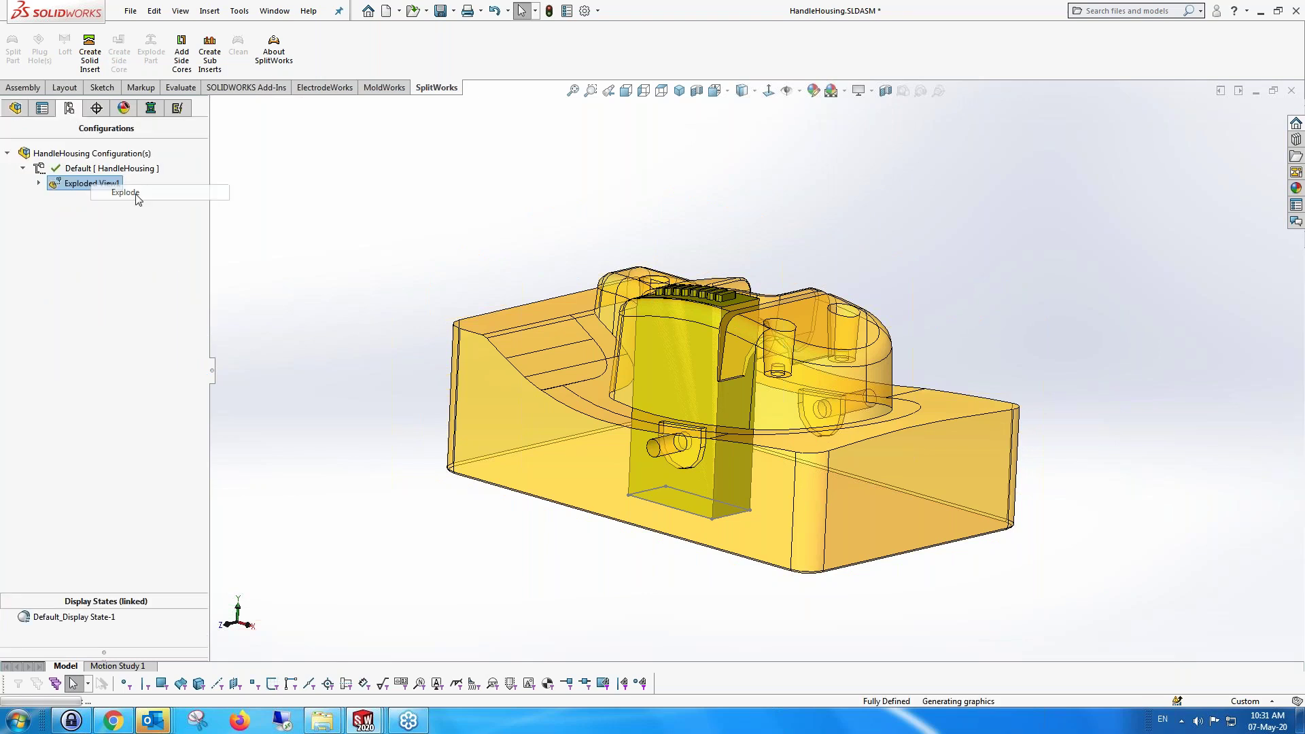
pyautogui.click(136, 196)
pyautogui.click(38, 185)
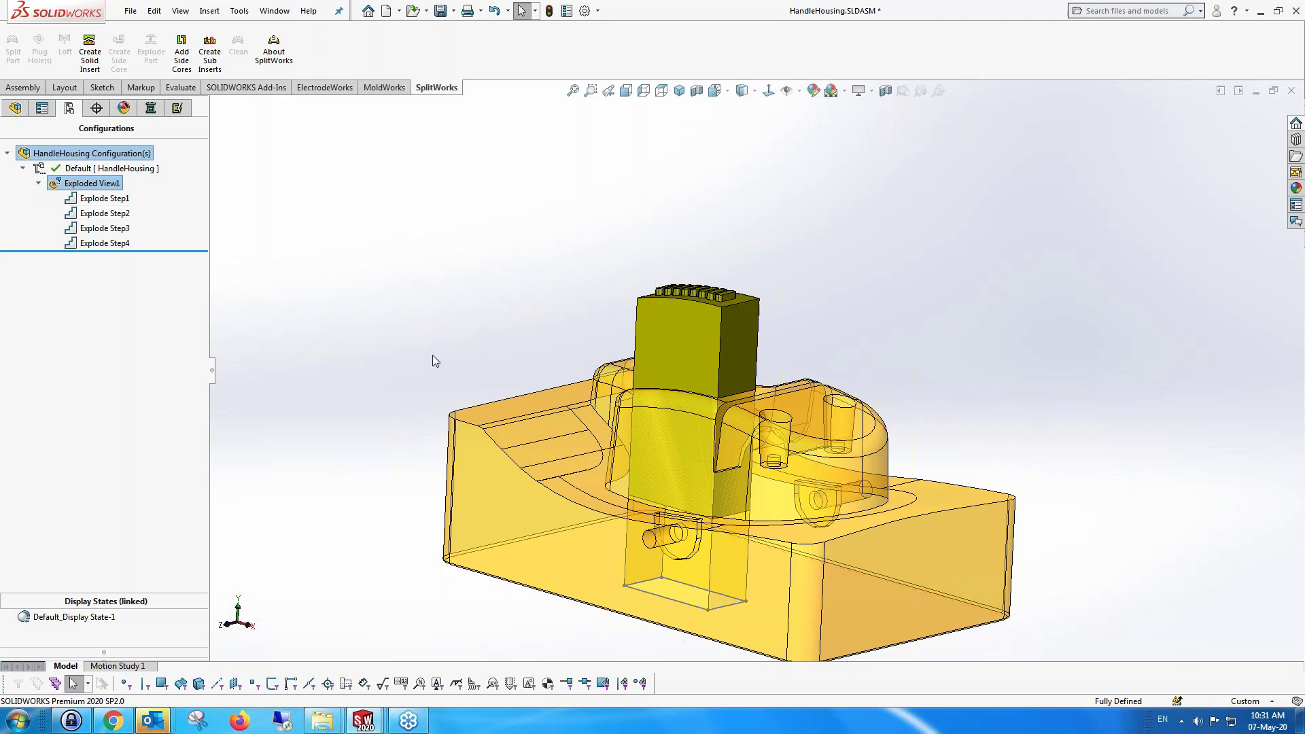
# Collapse Exploded View1 and explode the assembly again to compare Sub1's position
pyautogui.rightClick(96, 185)
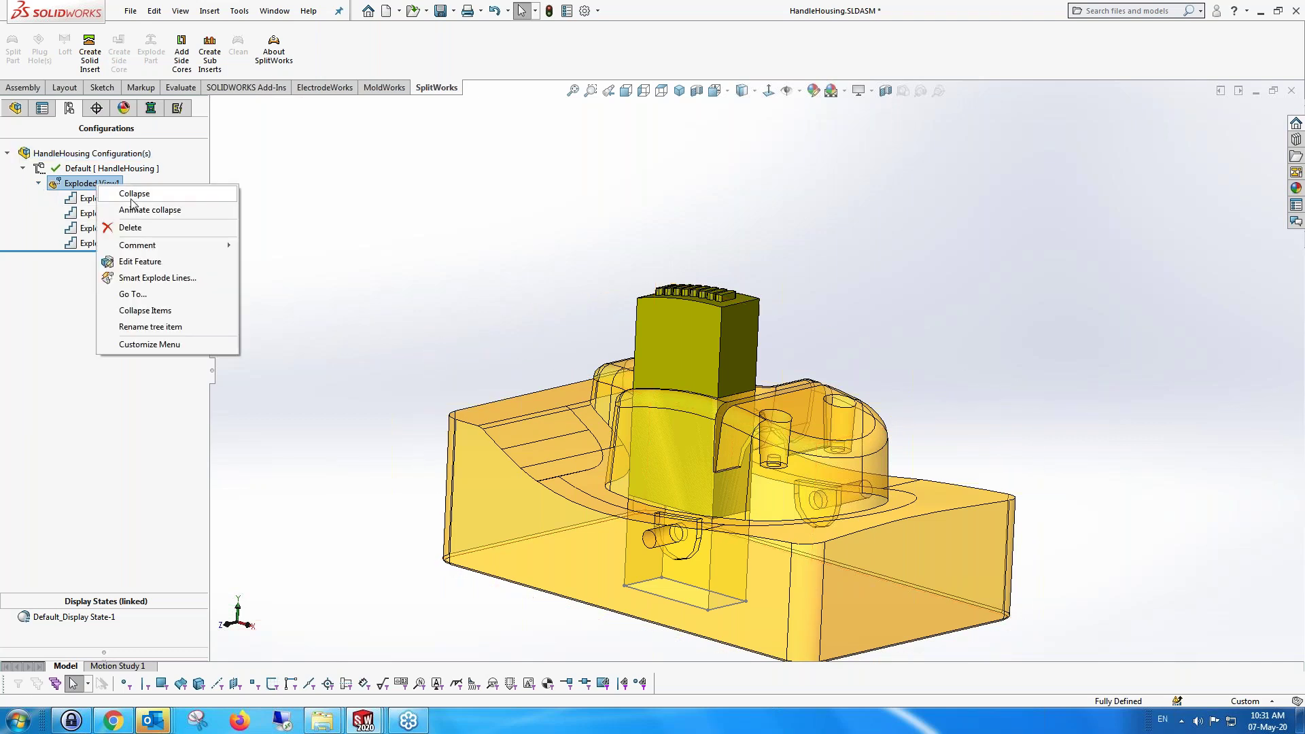
pyautogui.click(120, 196)
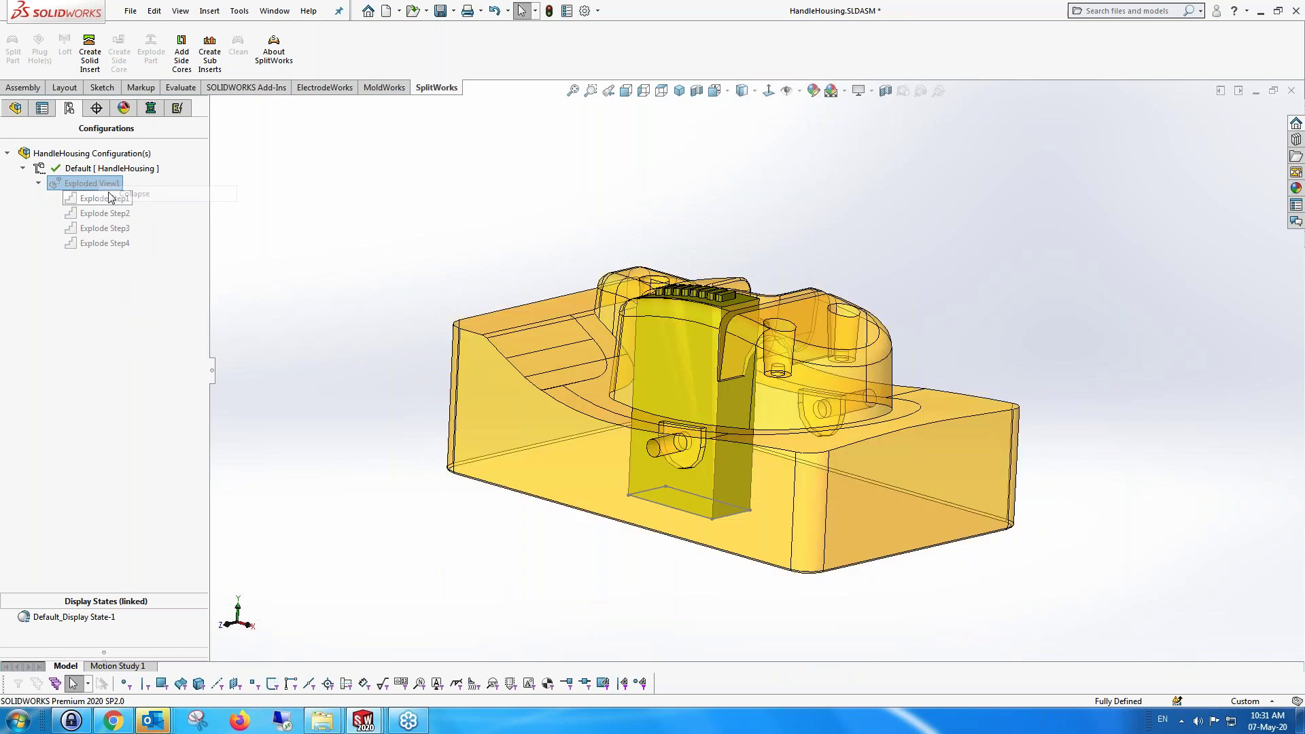
pyautogui.rightClick(99, 189)
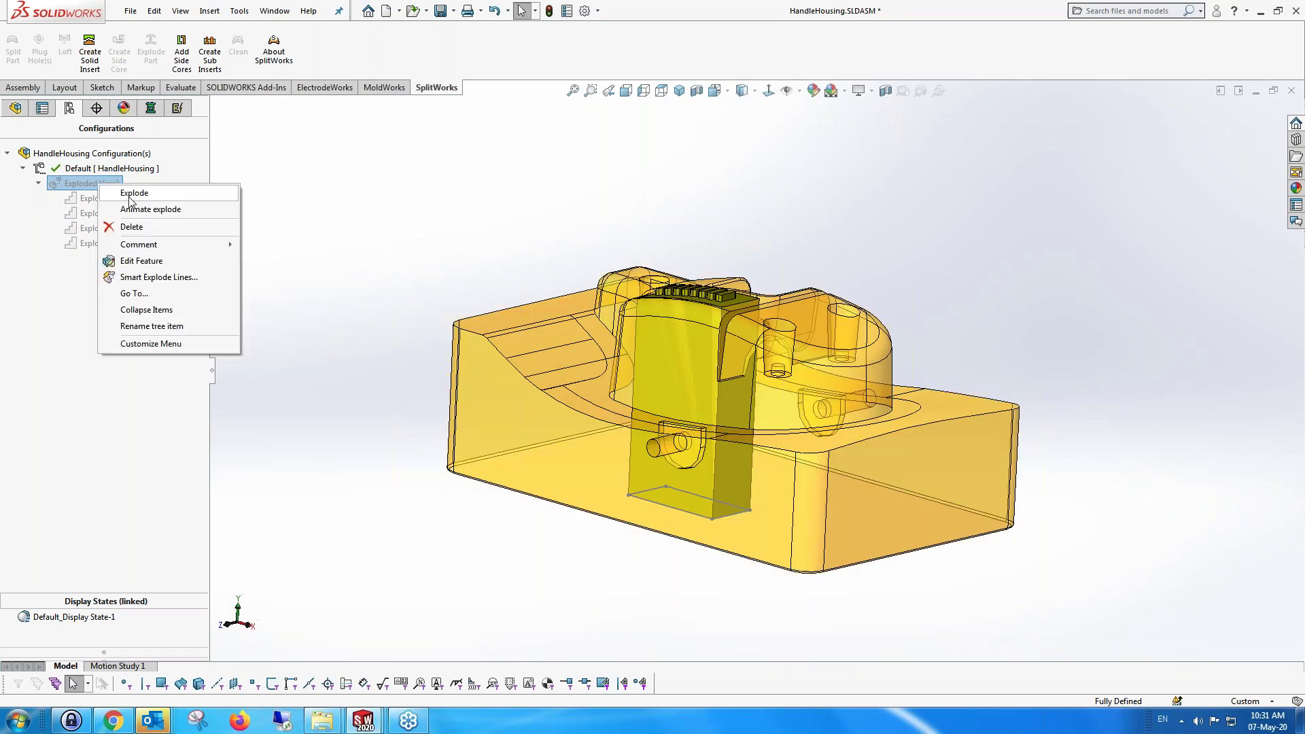
pyautogui.click(130, 194)
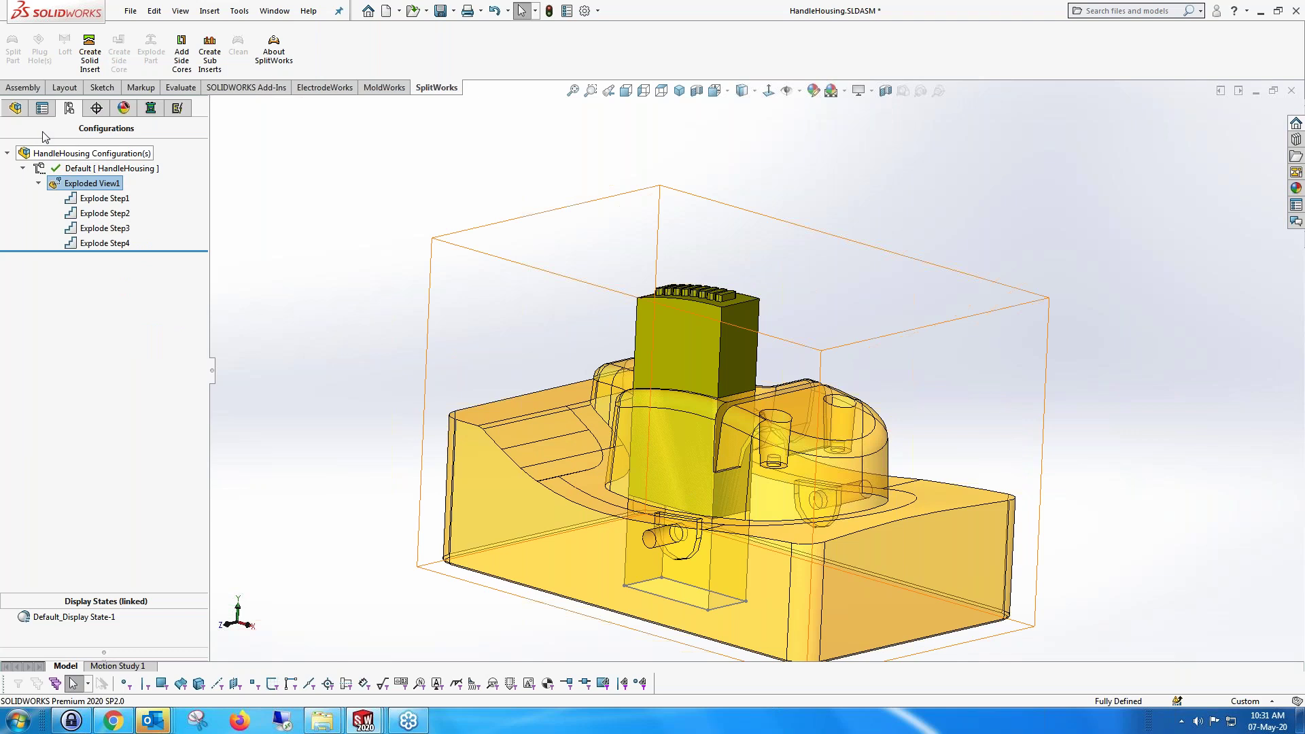
# Show all components of the HandleHousing assembly, including their hidden dependents, in the exploded state
pyautogui.click(15, 108)
pyautogui.click(72, 144)
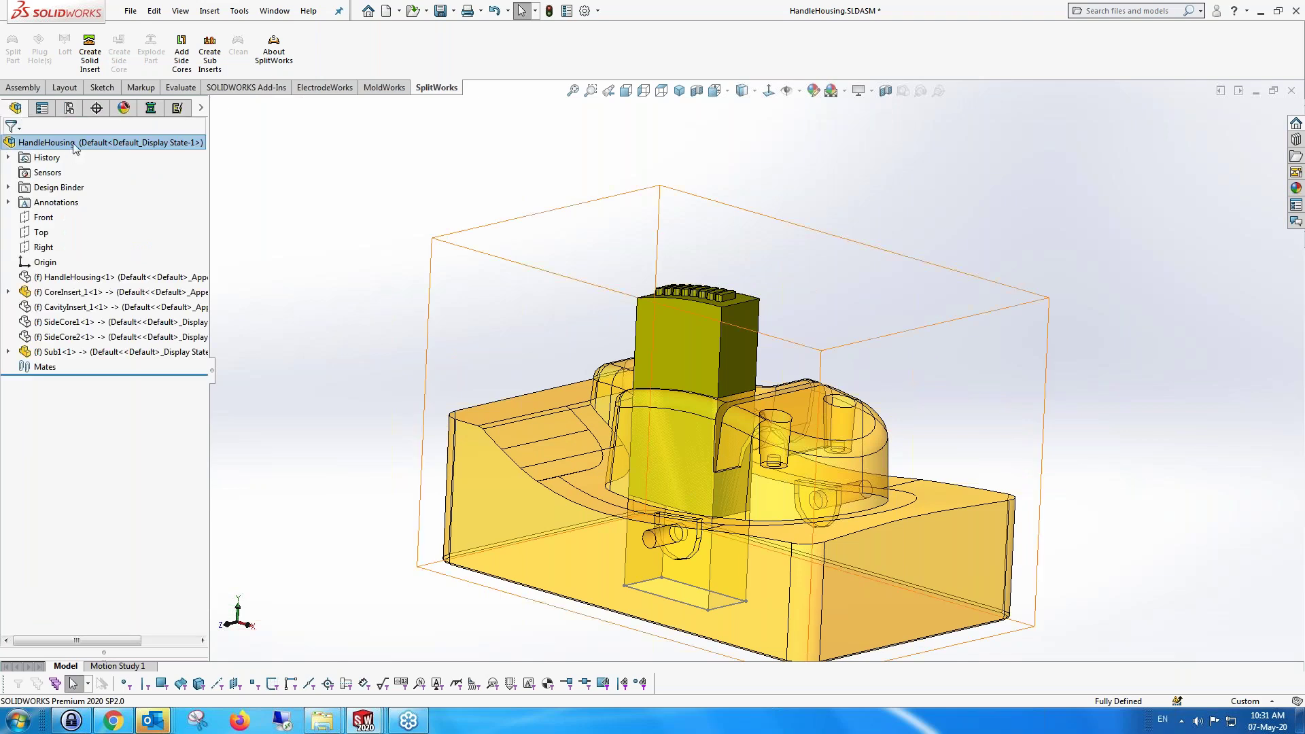
pyautogui.rightClick(72, 144)
pyautogui.click(126, 104)
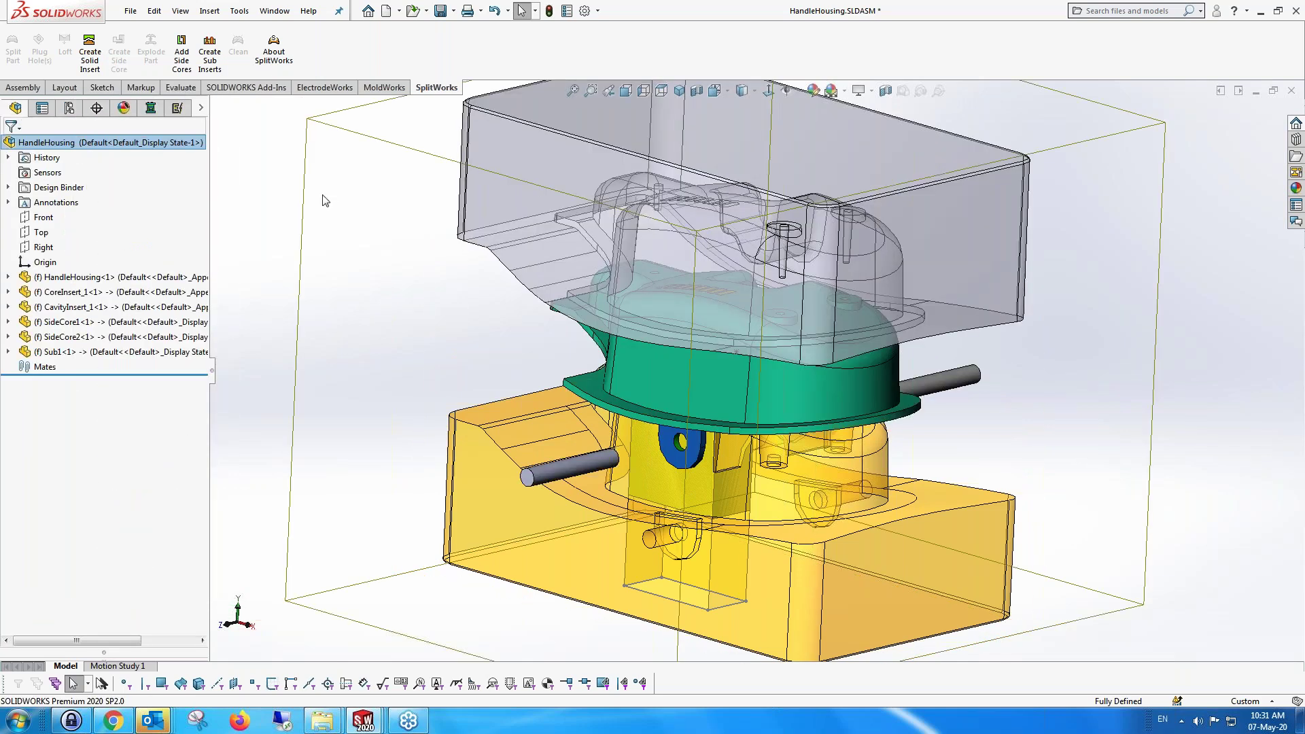
pyautogui.click(346, 291)
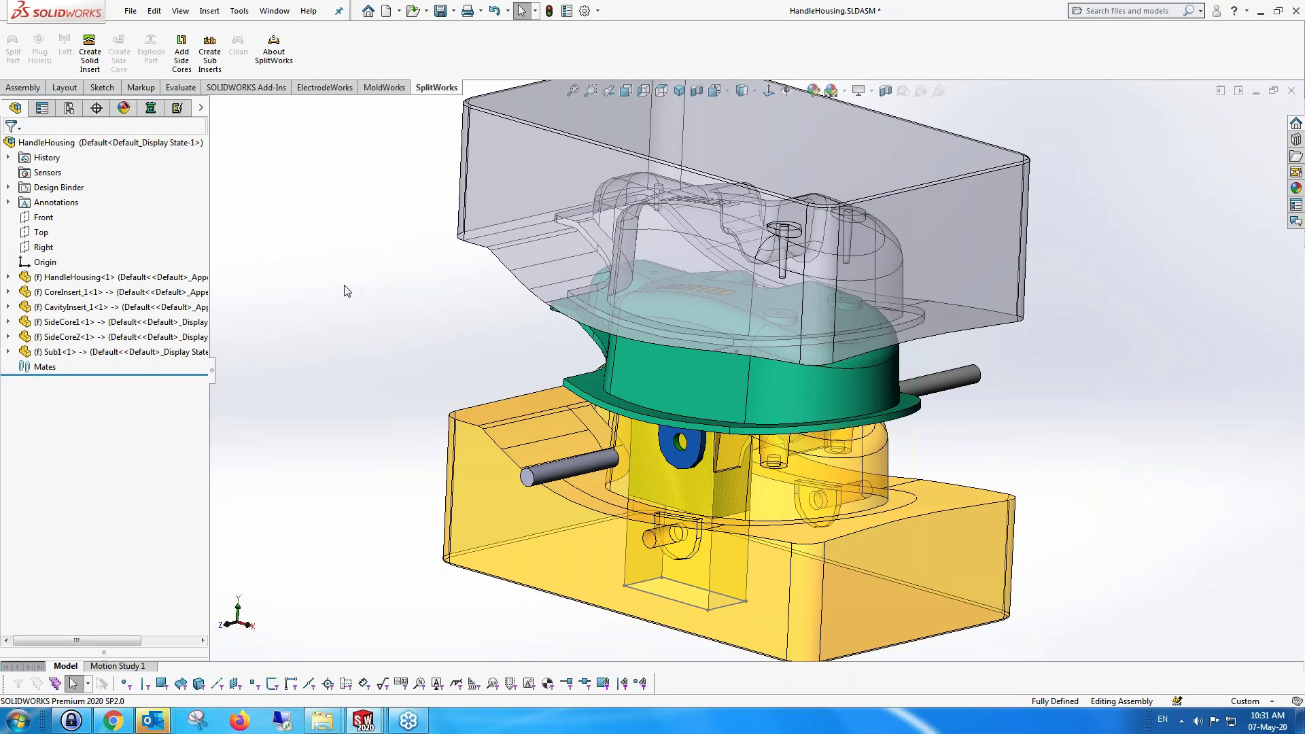
pyautogui.moveTo(346, 291); pyautogui.dragTo(338, 246, button='middle')
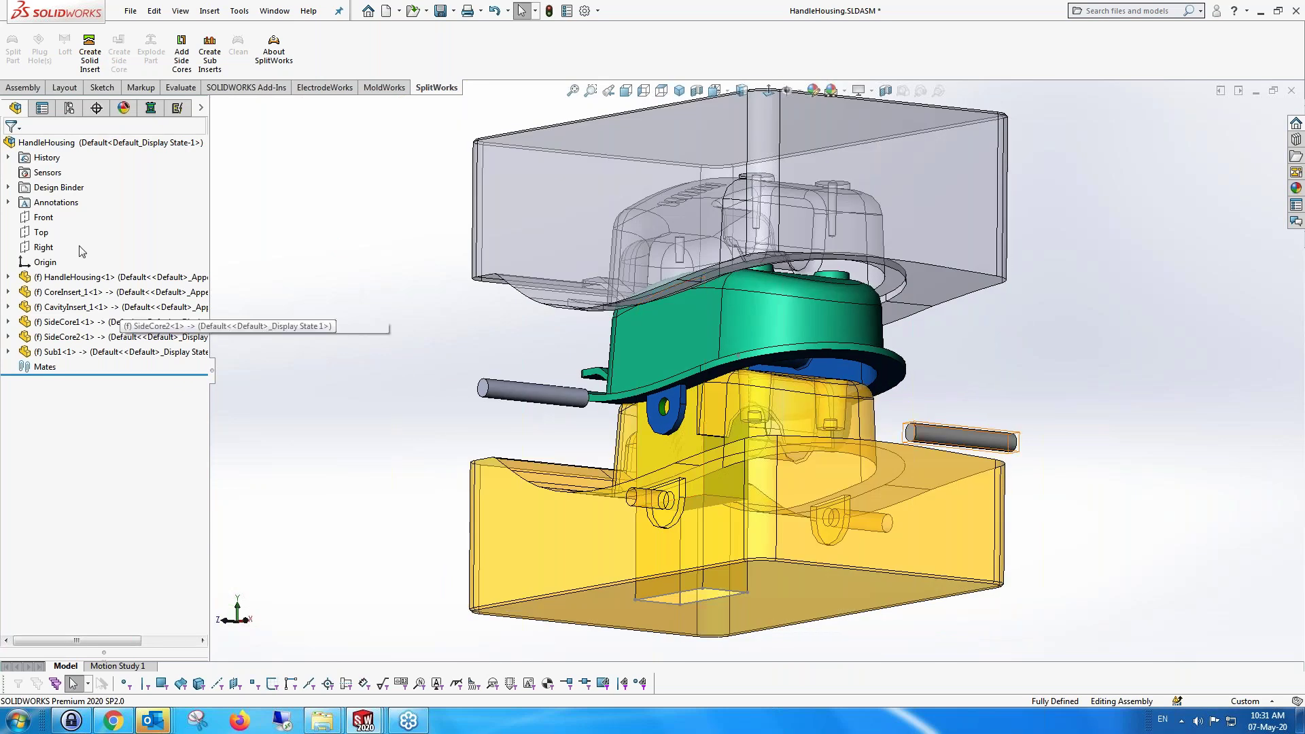
# Edit Exploded View1 and add an explode step that moves the Sub1 insert down along Y, out below CoreInsert_1
pyautogui.click(69, 109)
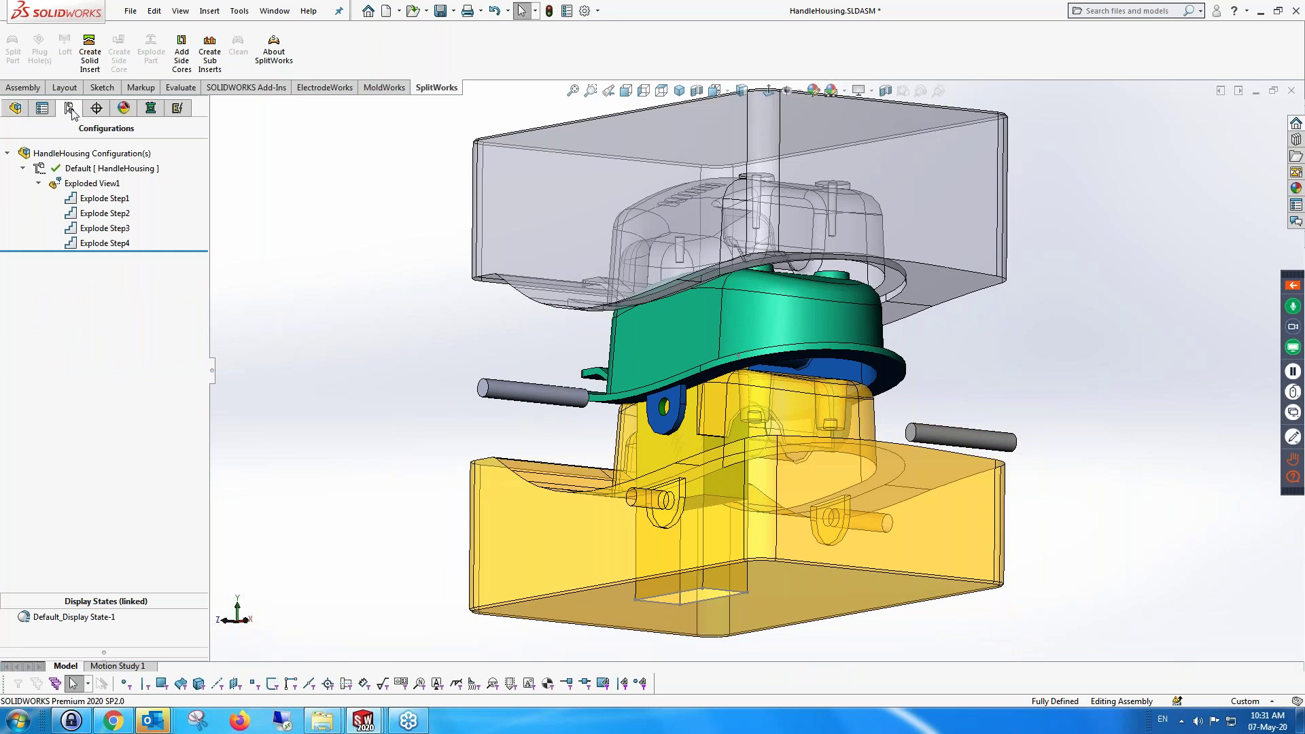
pyautogui.rightClick(91, 184)
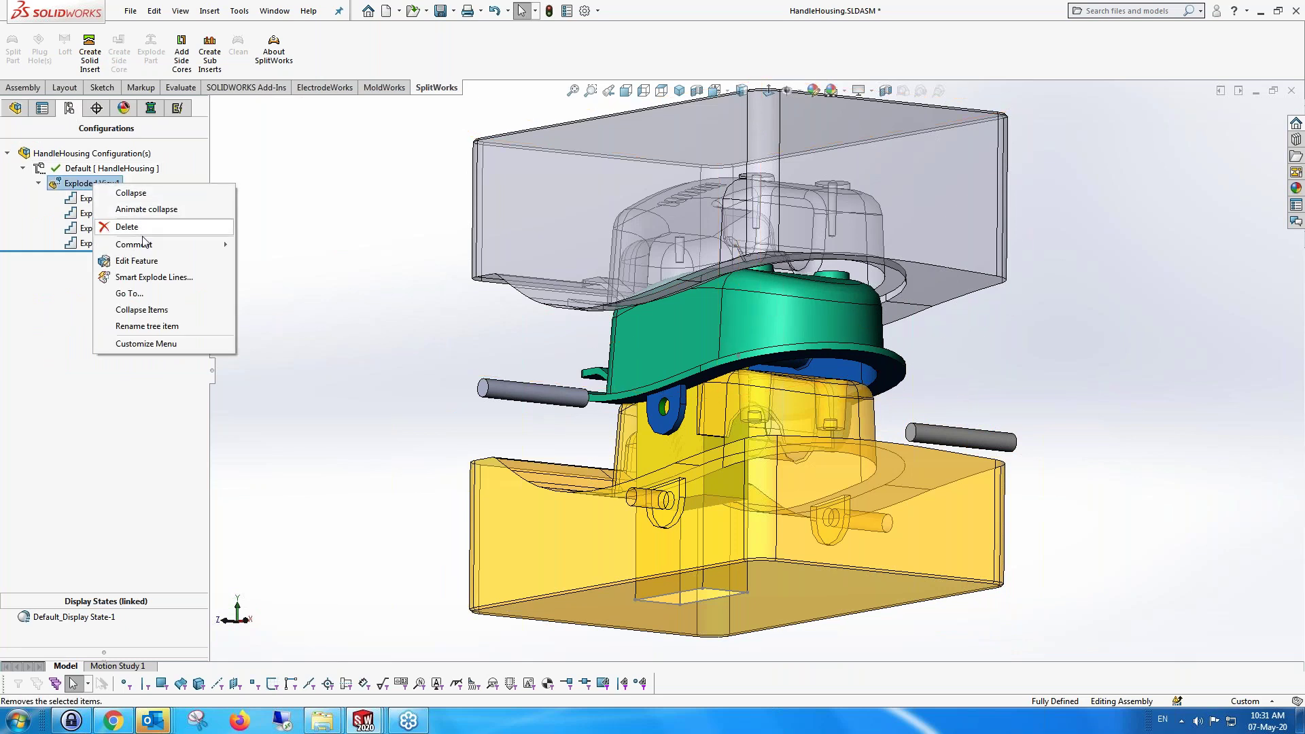
pyautogui.click(153, 263)
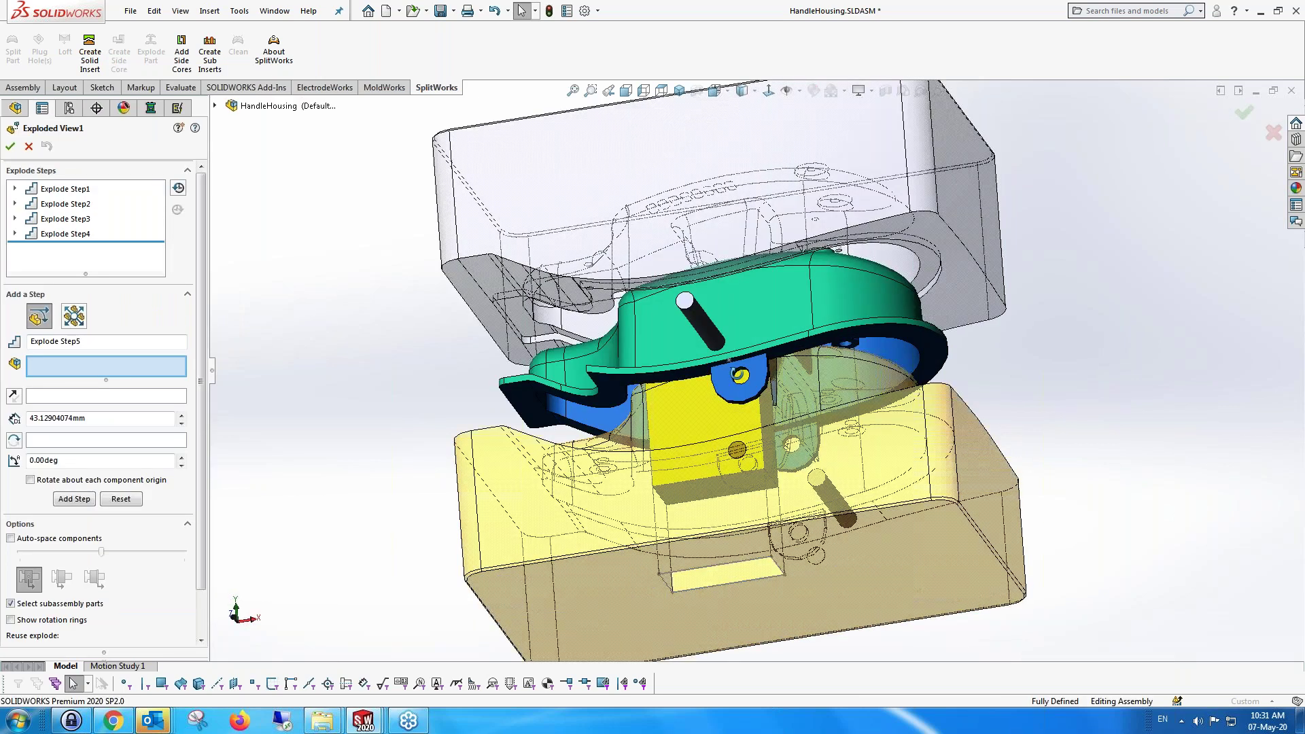
pyautogui.moveTo(738, 373); pyautogui.dragTo(630, 364, button='middle')
pyautogui.click(630, 364)
pyautogui.scroll(5, 651, 341)
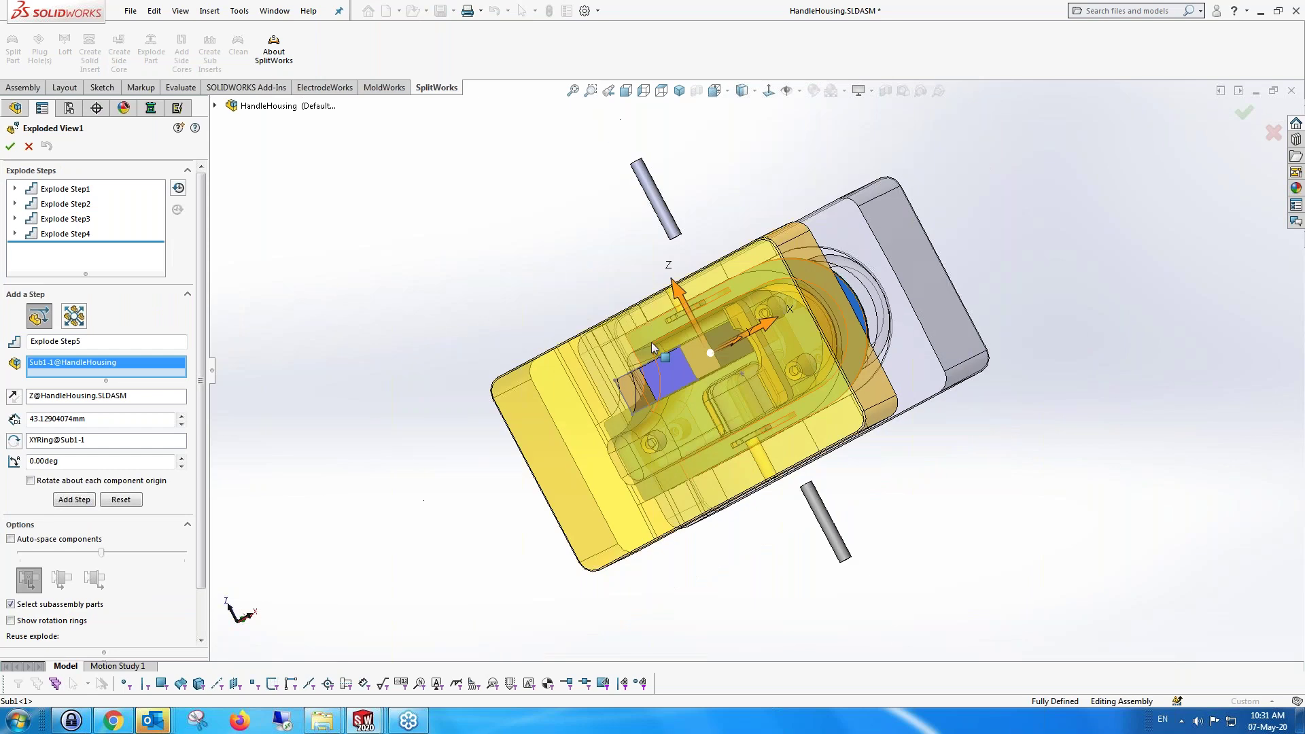
pyautogui.moveTo(659, 377); pyautogui.dragTo(741, 339, button='middle')
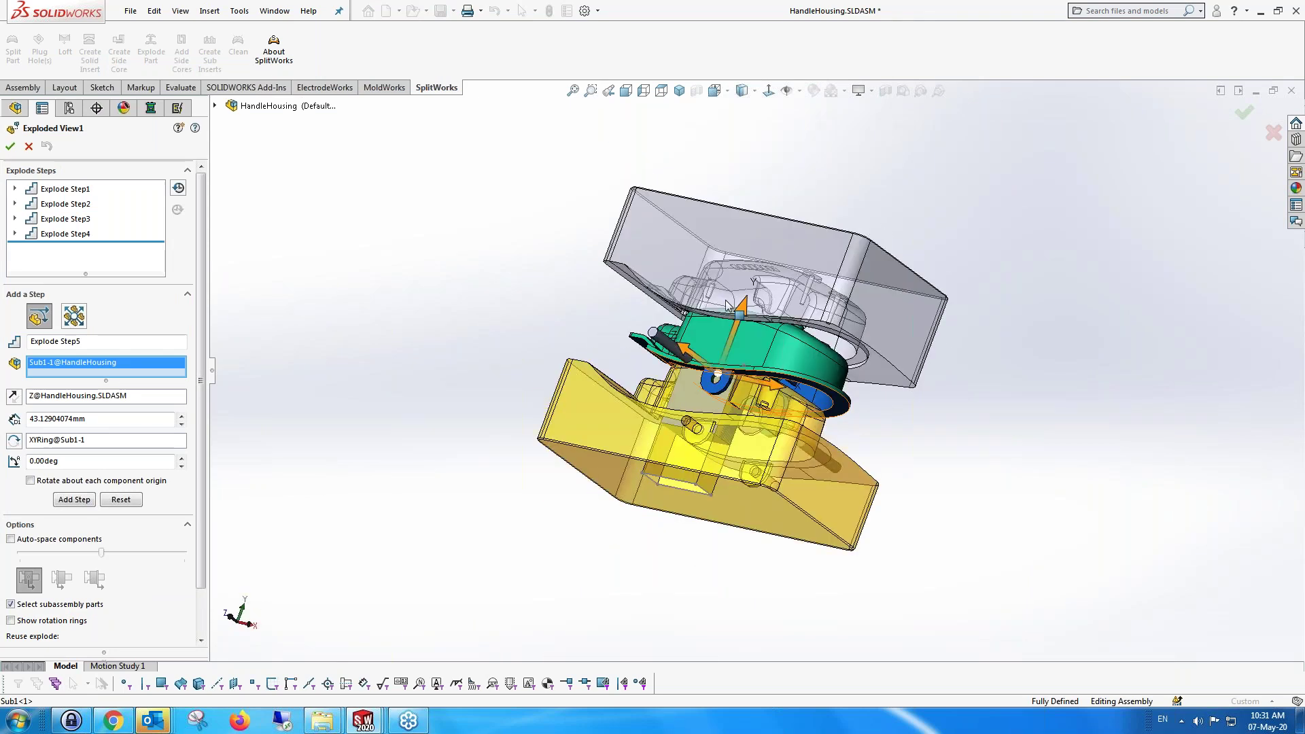
pyautogui.moveTo(740, 340); pyautogui.dragTo(660, 485)
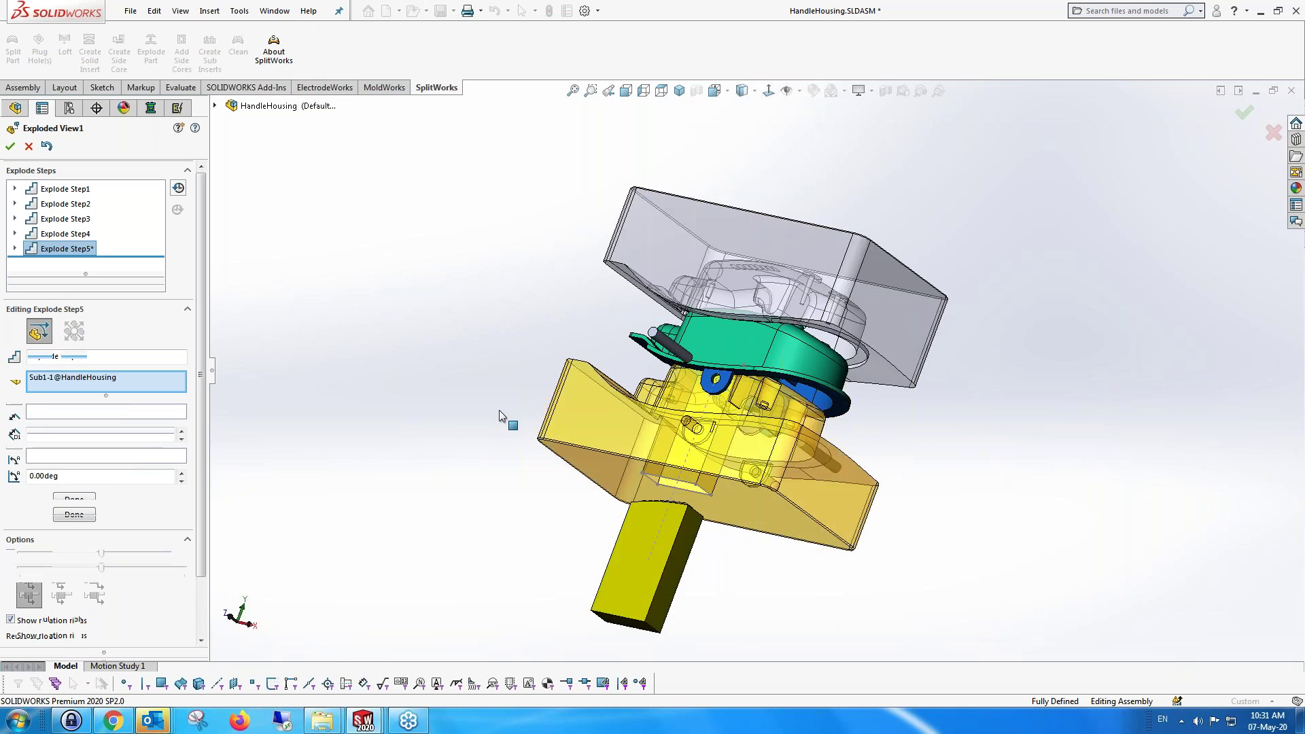
pyautogui.click(29, 147)
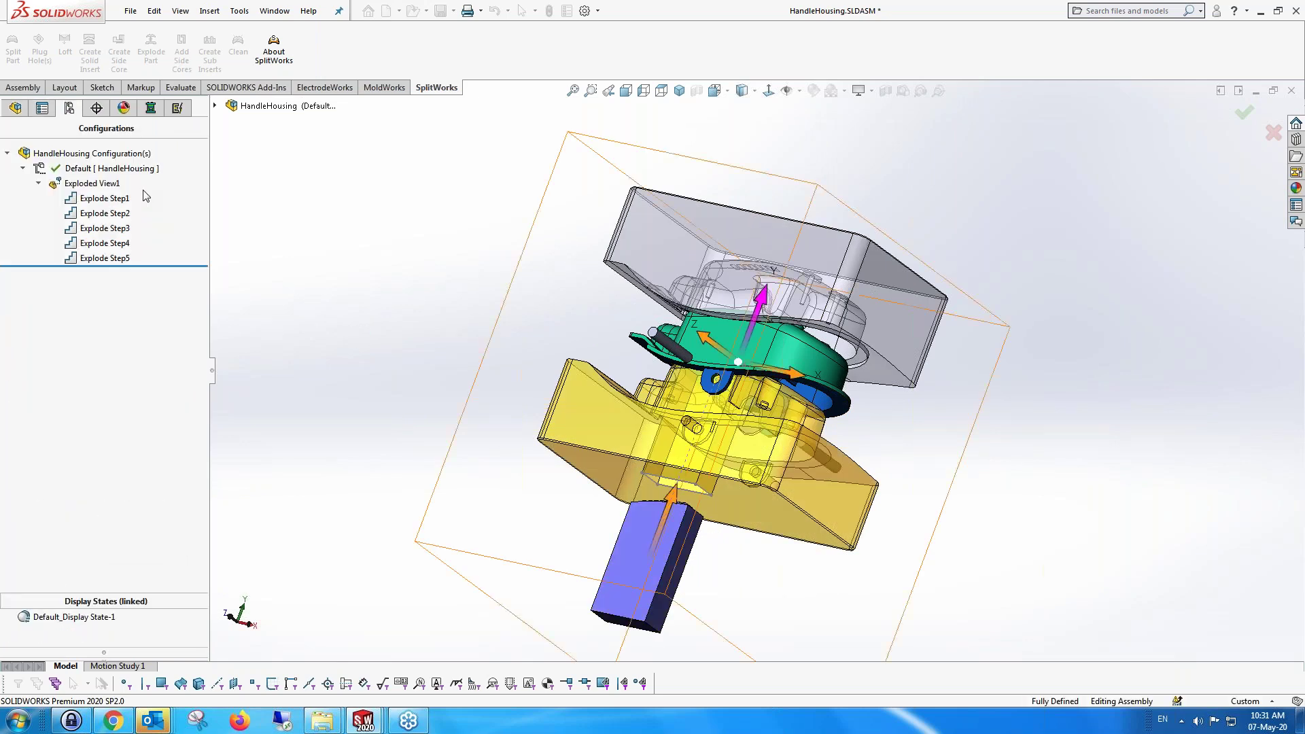
pyautogui.moveTo(393, 250); pyautogui.dragTo(530, 163, button='middle')
pyautogui.click(15, 108)
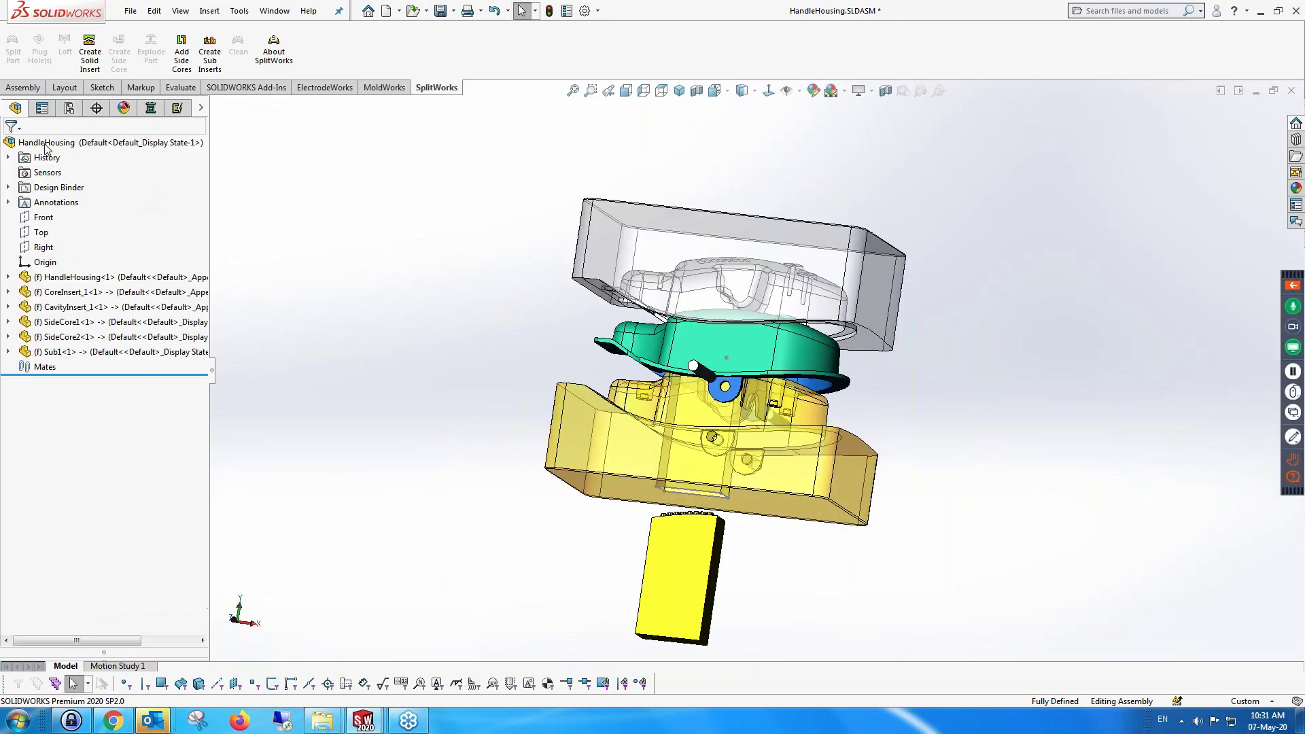
pyautogui.moveTo(296, 318); pyautogui.dragTo(245, 361, button='middle')
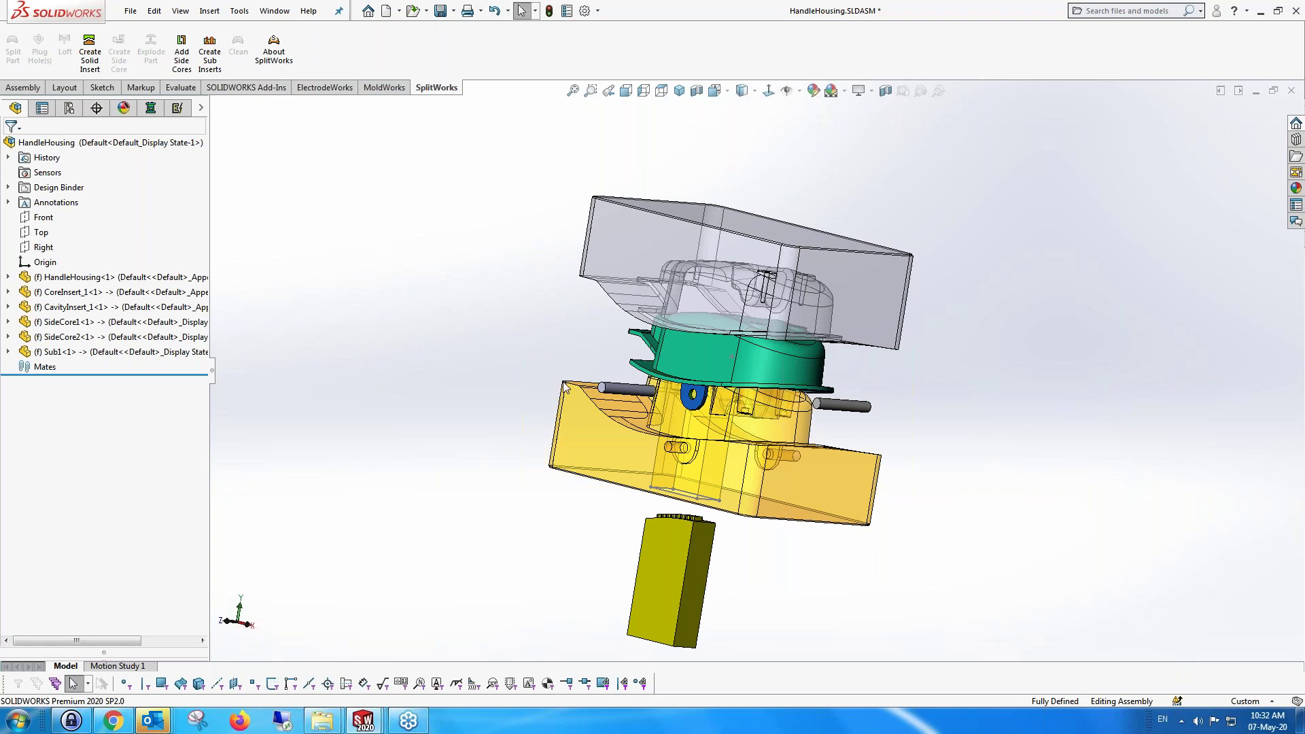
# Open the HandleHousing part from the assembly and show its Cut-Extrude15 solid body
pyautogui.click(682, 348)
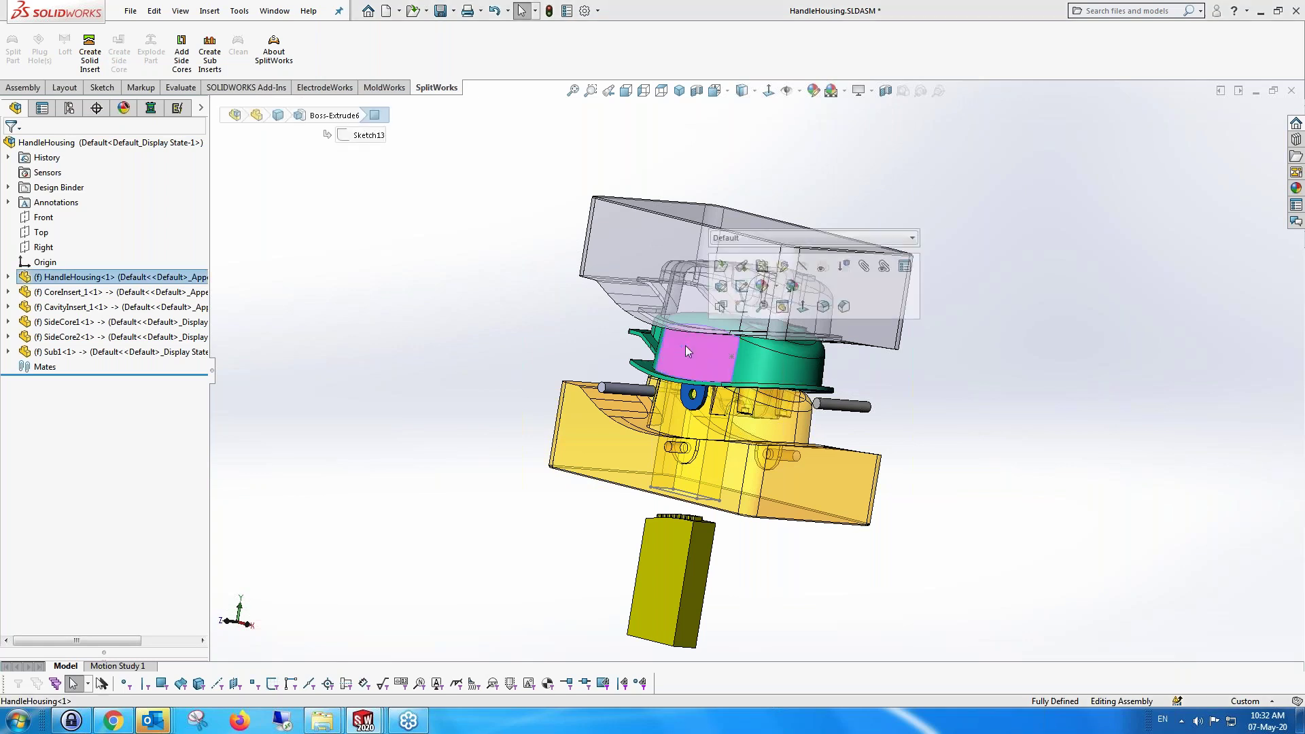
pyautogui.click(719, 267)
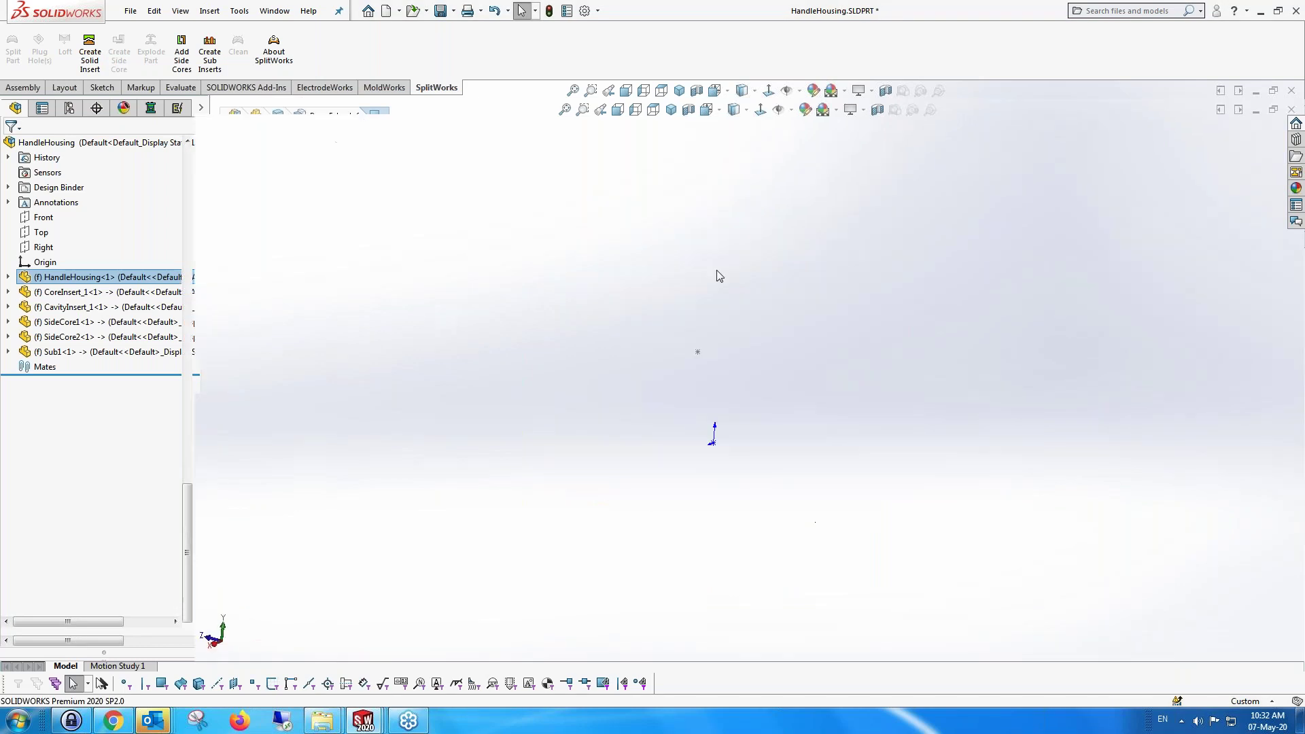
pyautogui.moveTo(190, 503); pyautogui.dragTo(199, 175)
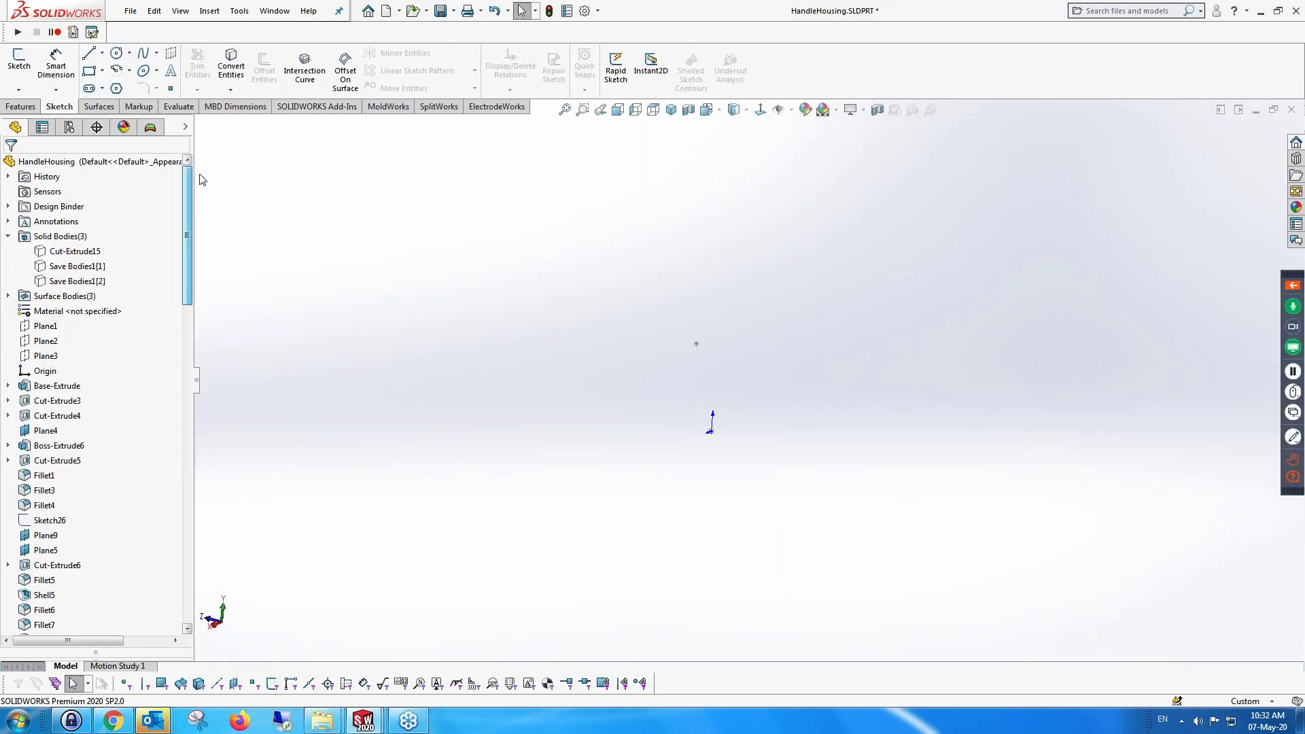
pyautogui.rightClick(70, 256)
pyautogui.click(168, 211)
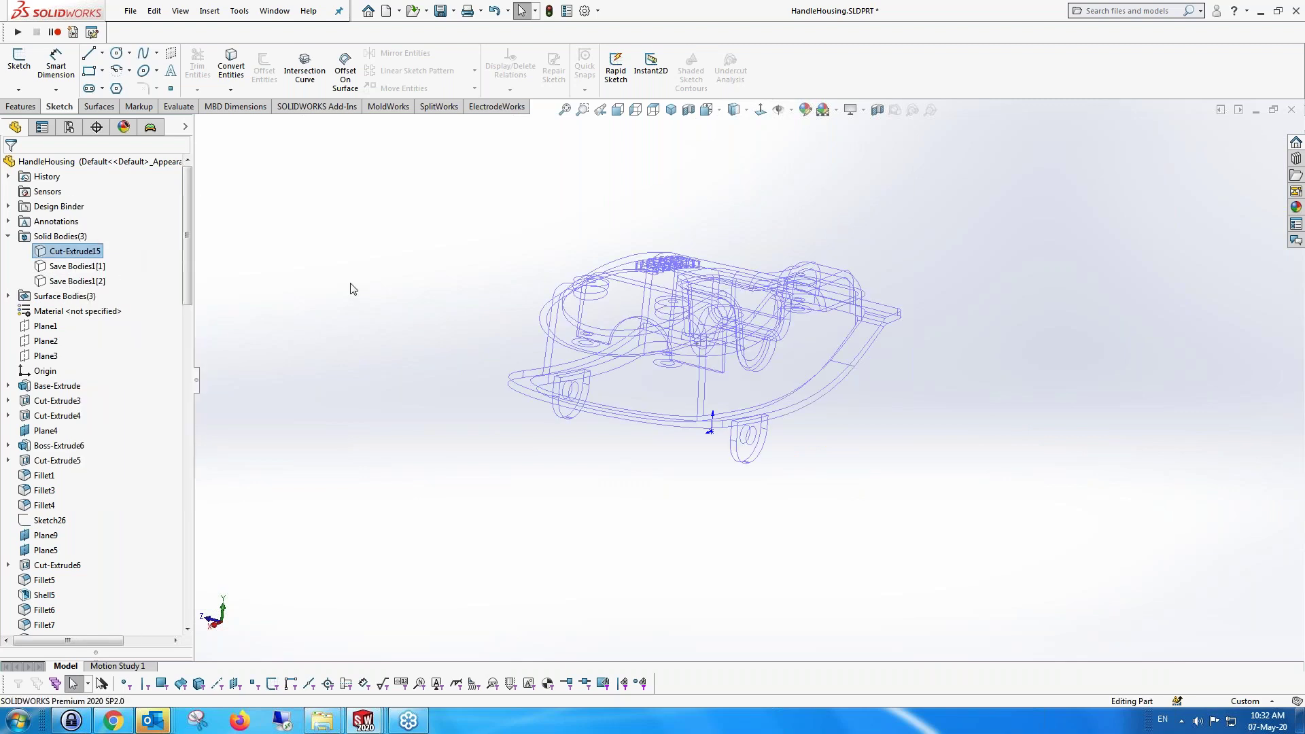
pyautogui.moveTo(353, 286)
pyautogui.mouseDown(button='middle')
pyautogui.moveTo(310, 287)
pyautogui.moveTo(299, 268)
pyautogui.mouseUp(button='middle')
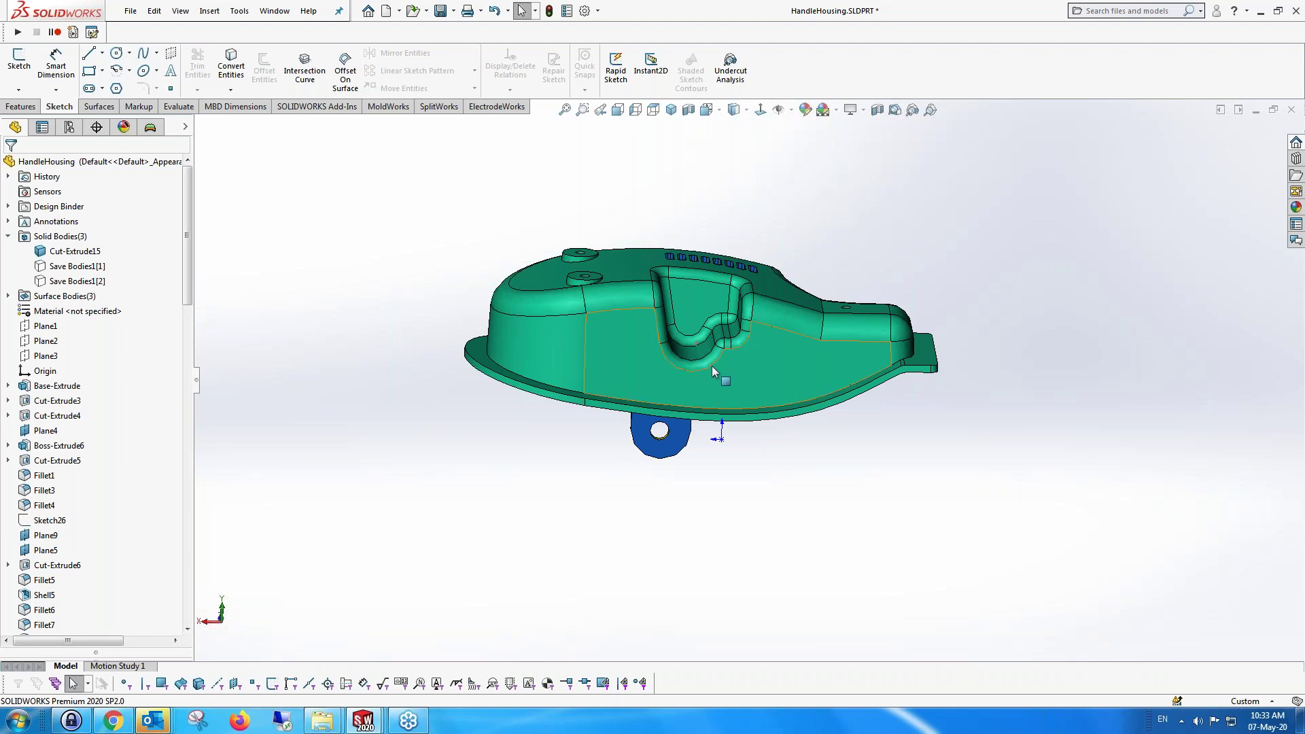
# Open Sketch16 of Boss-Extrude7, the extrusion forming the two side lugs, for editing
pyautogui.moveTo(714, 299); pyautogui.dragTo(717, 255, button='middle')
pyautogui.scroll(-2, 731, 348)
pyautogui.moveTo(713, 367); pyautogui.dragTo(663, 399, button='middle')
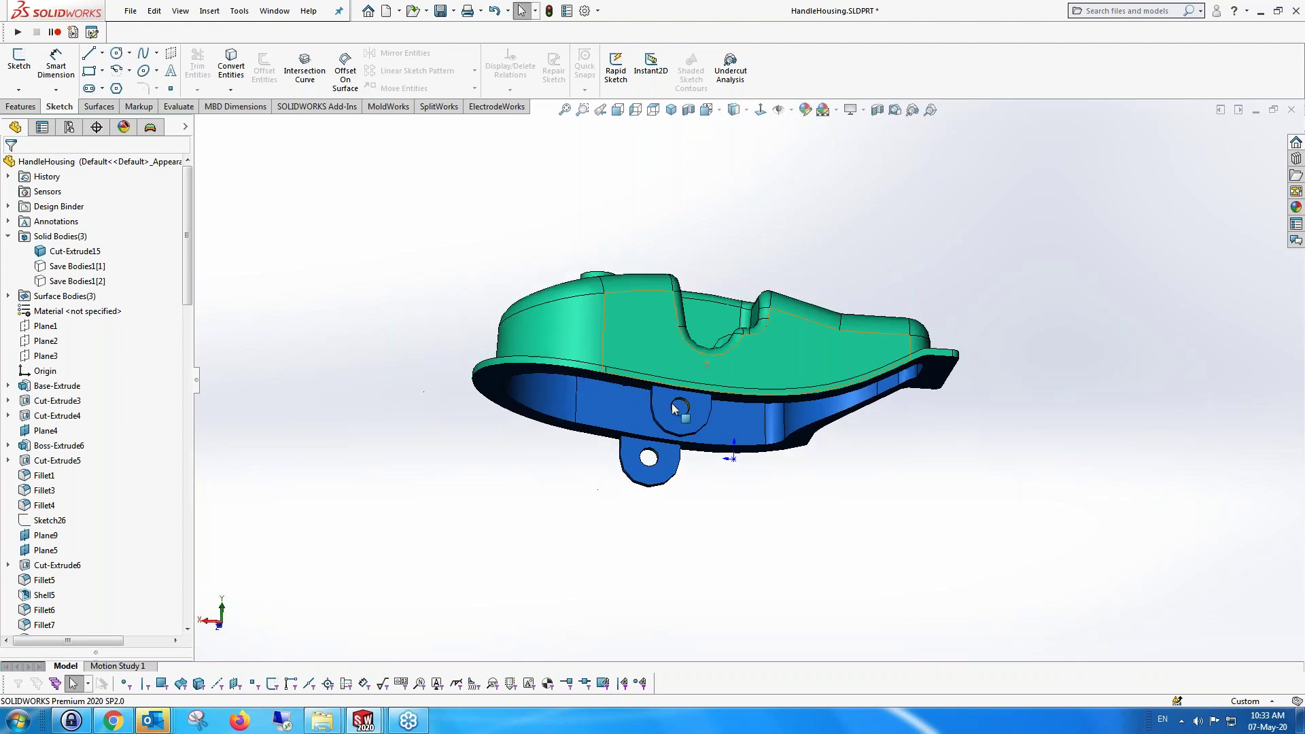
pyautogui.scroll(-2, 663, 399)
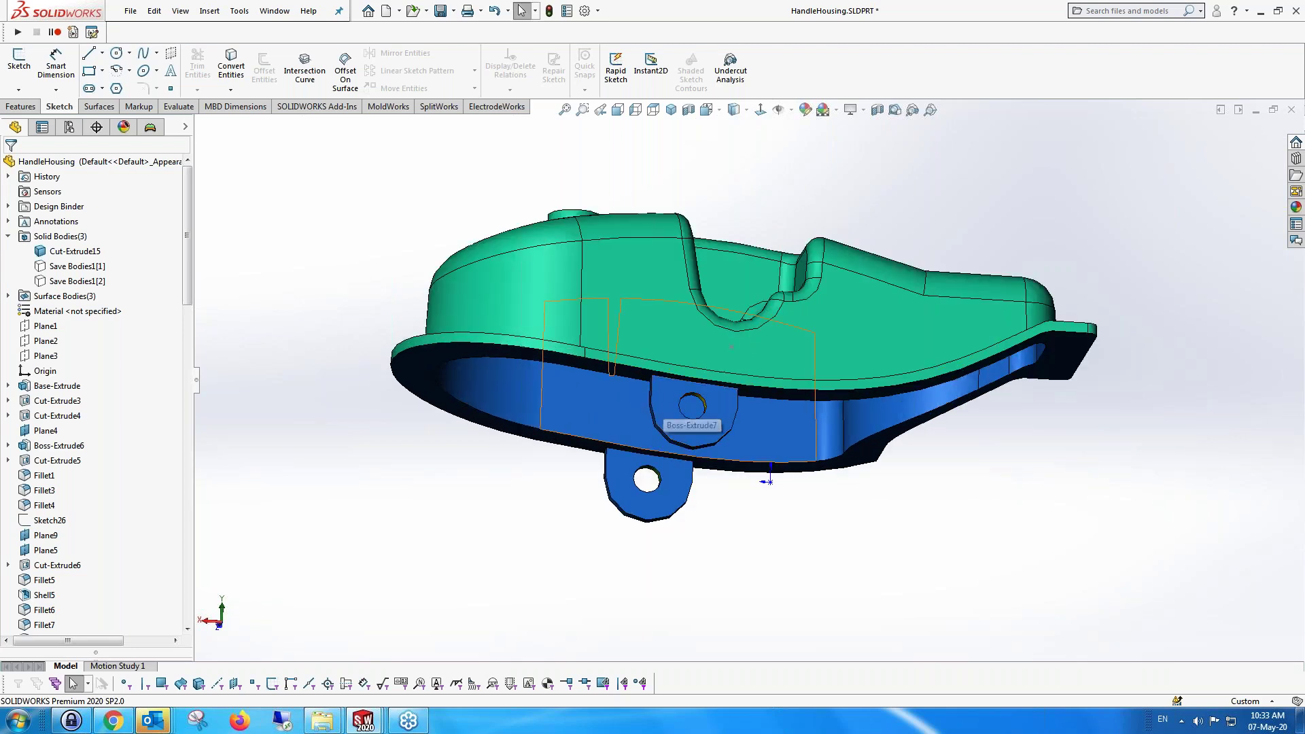
pyautogui.click(663, 401)
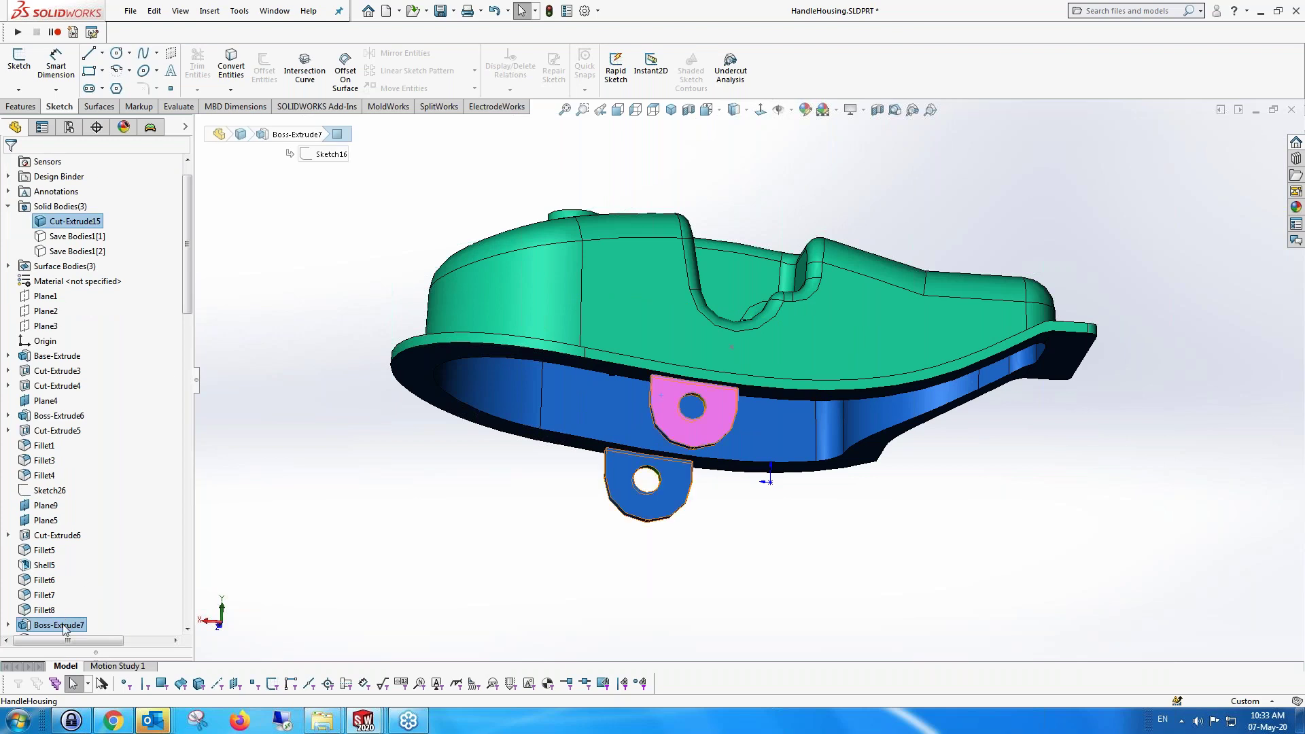
pyautogui.rightClick(65, 627)
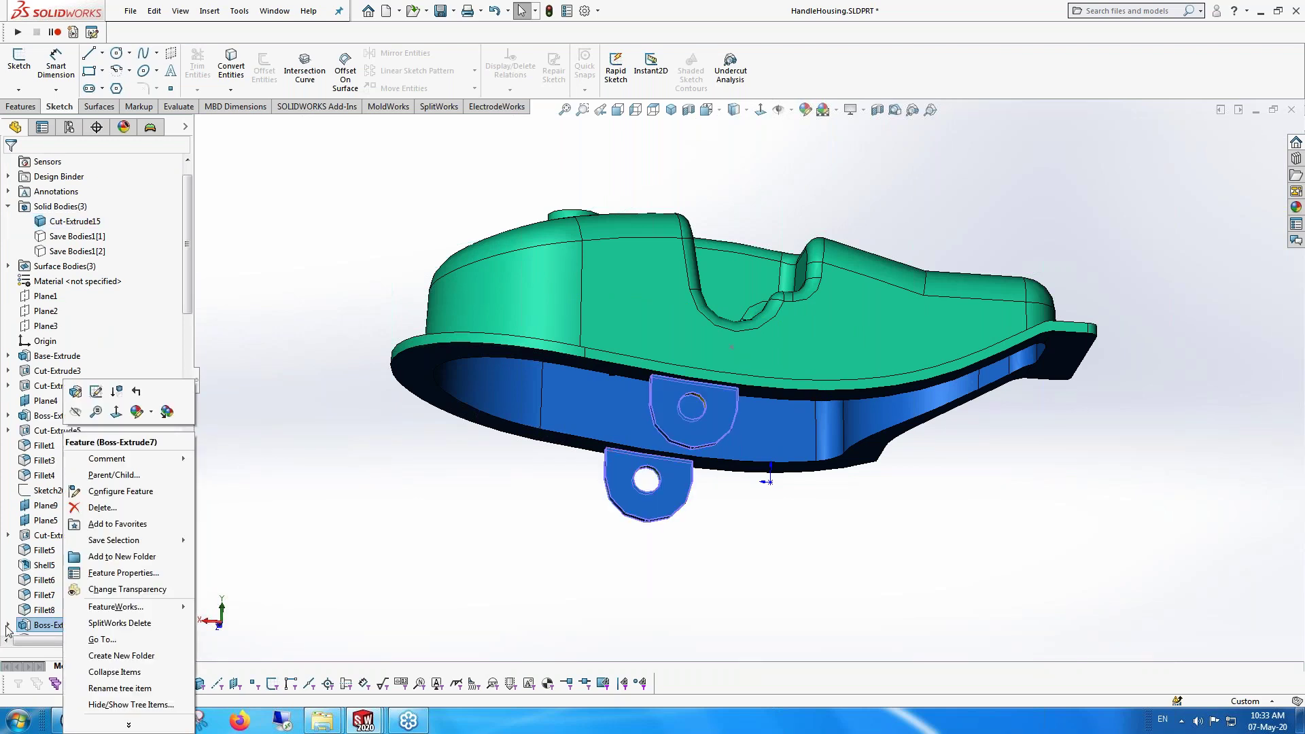
pyautogui.click(8, 624)
pyautogui.rightClick(65, 624)
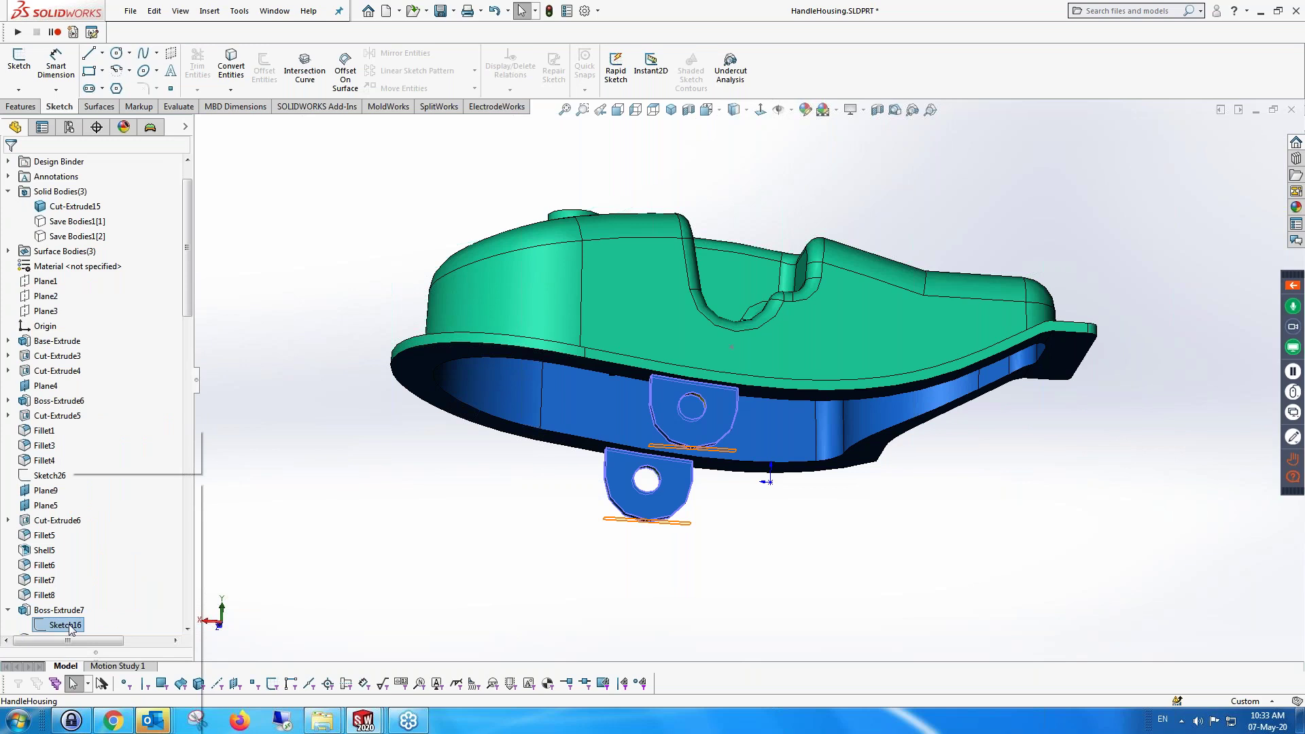
pyautogui.click(77, 441)
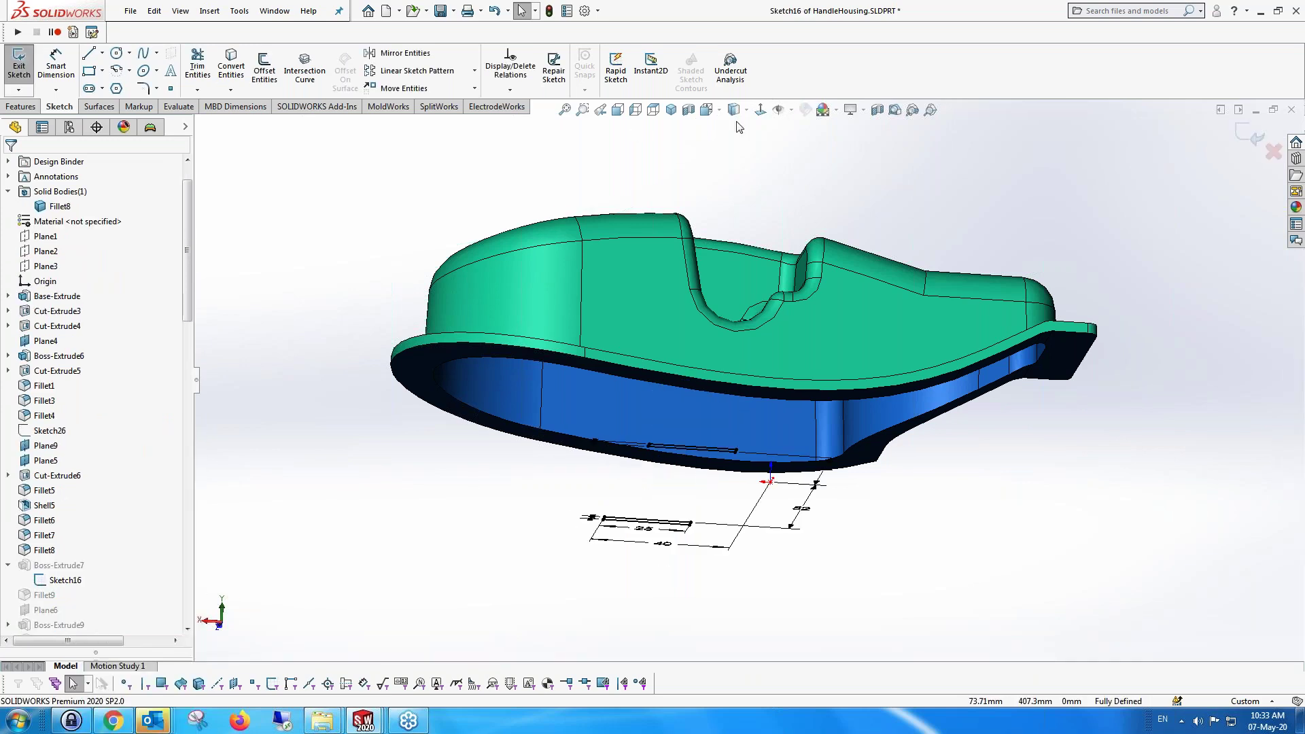
pyautogui.click(761, 114)
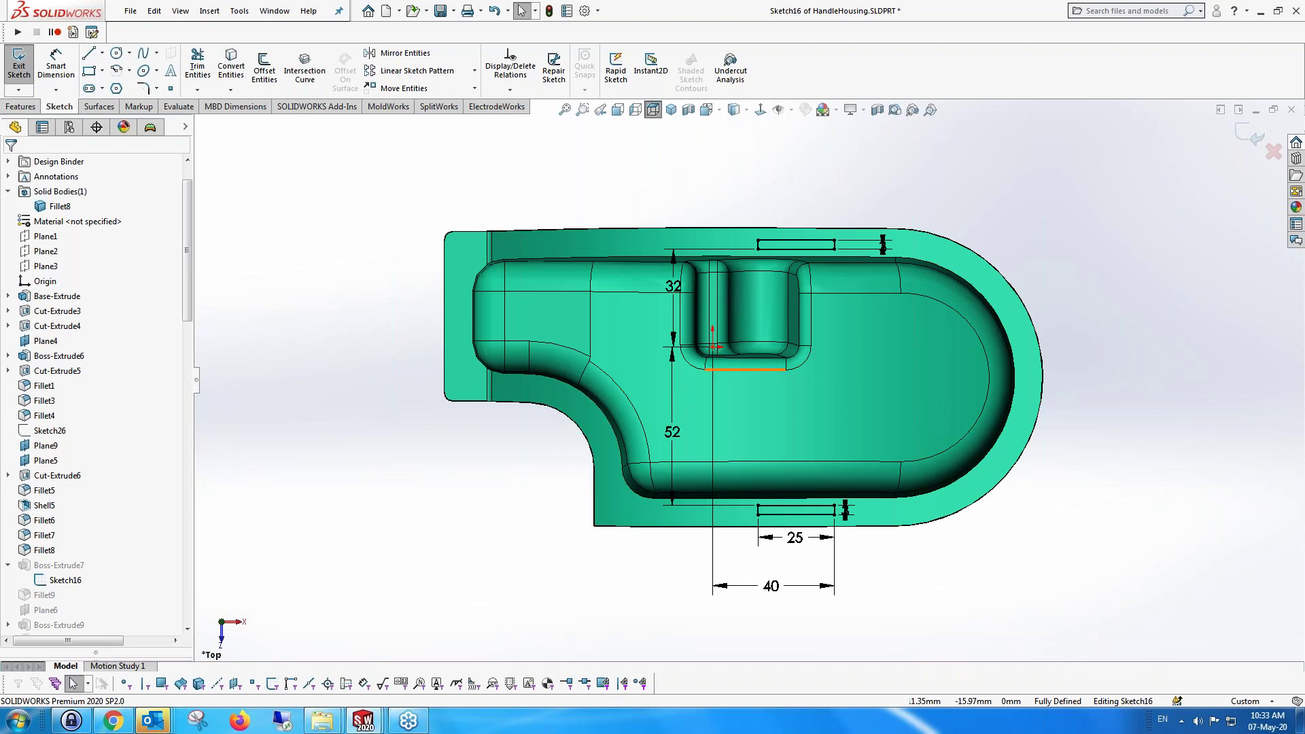
# Set the horizontal distance from the origin to the far end of the lug rectangles to 20 mm and rebuild the part
pyautogui.click(771, 586)
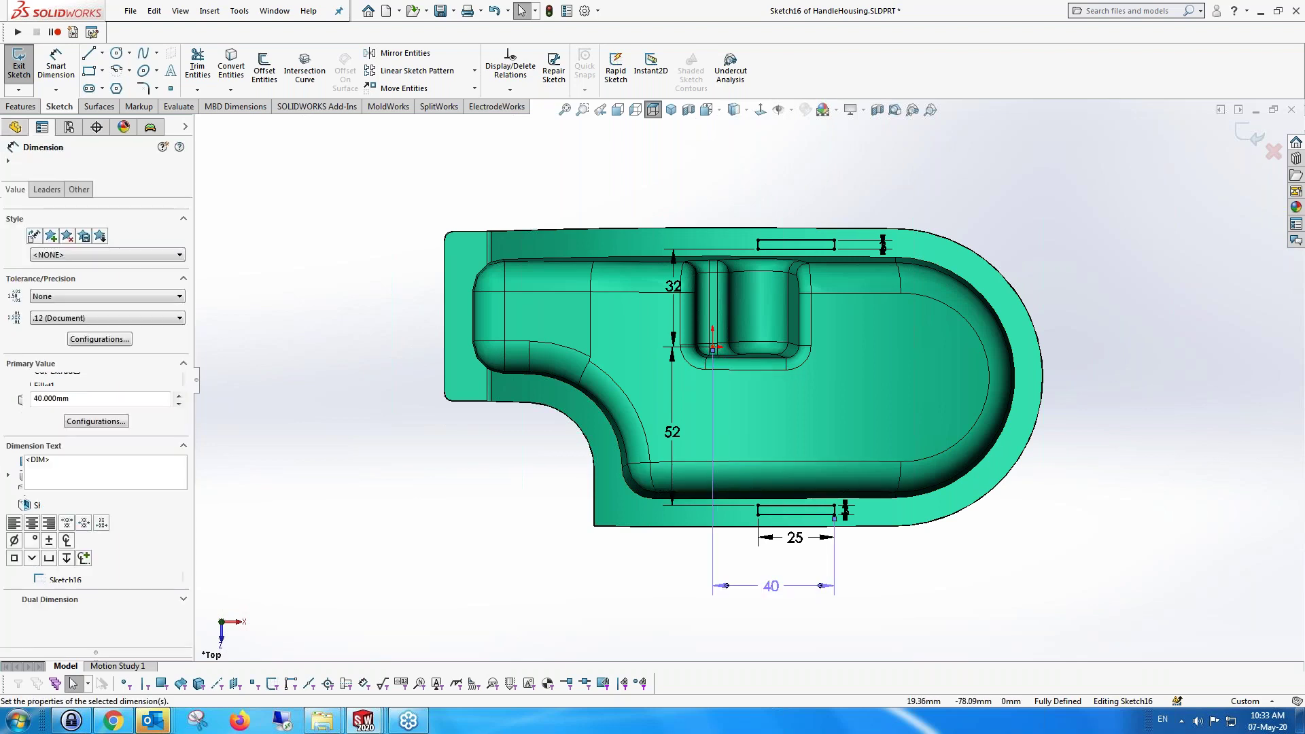
pyautogui.doubleClick(771, 586)
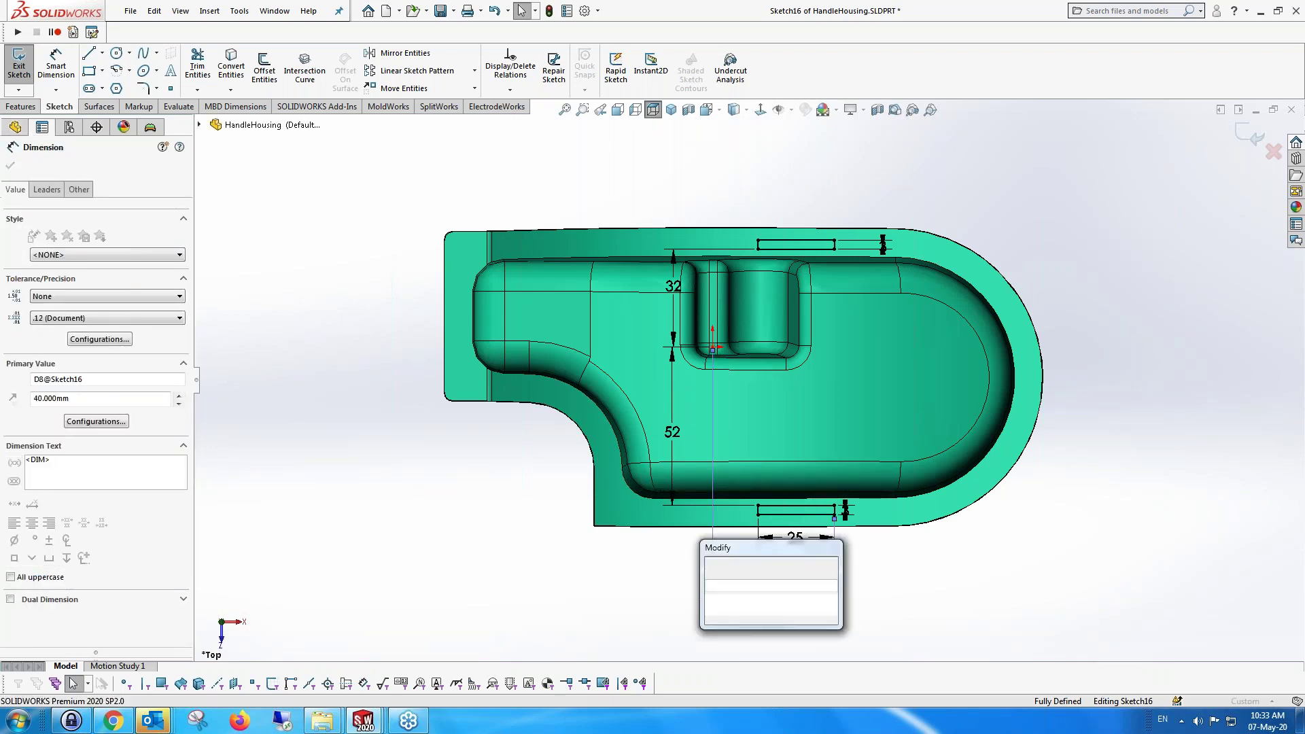
pyautogui.write('20')
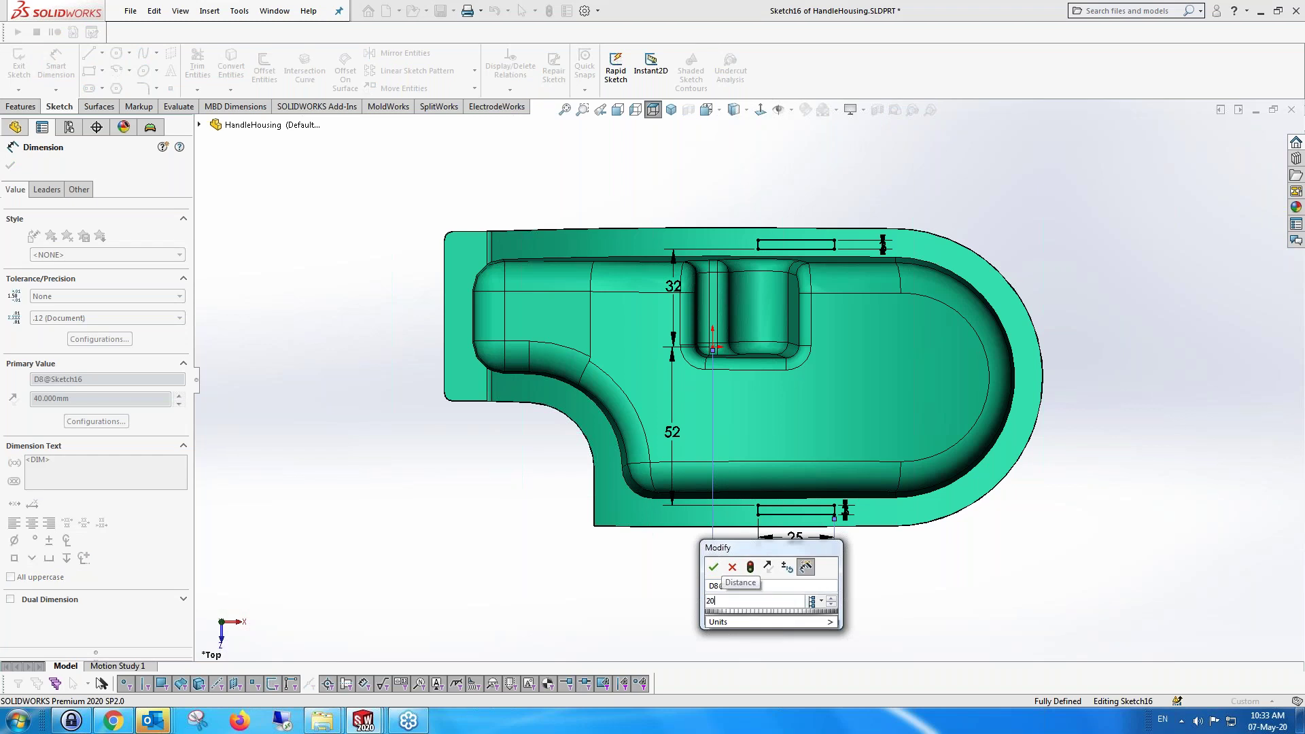
pyautogui.click(713, 567)
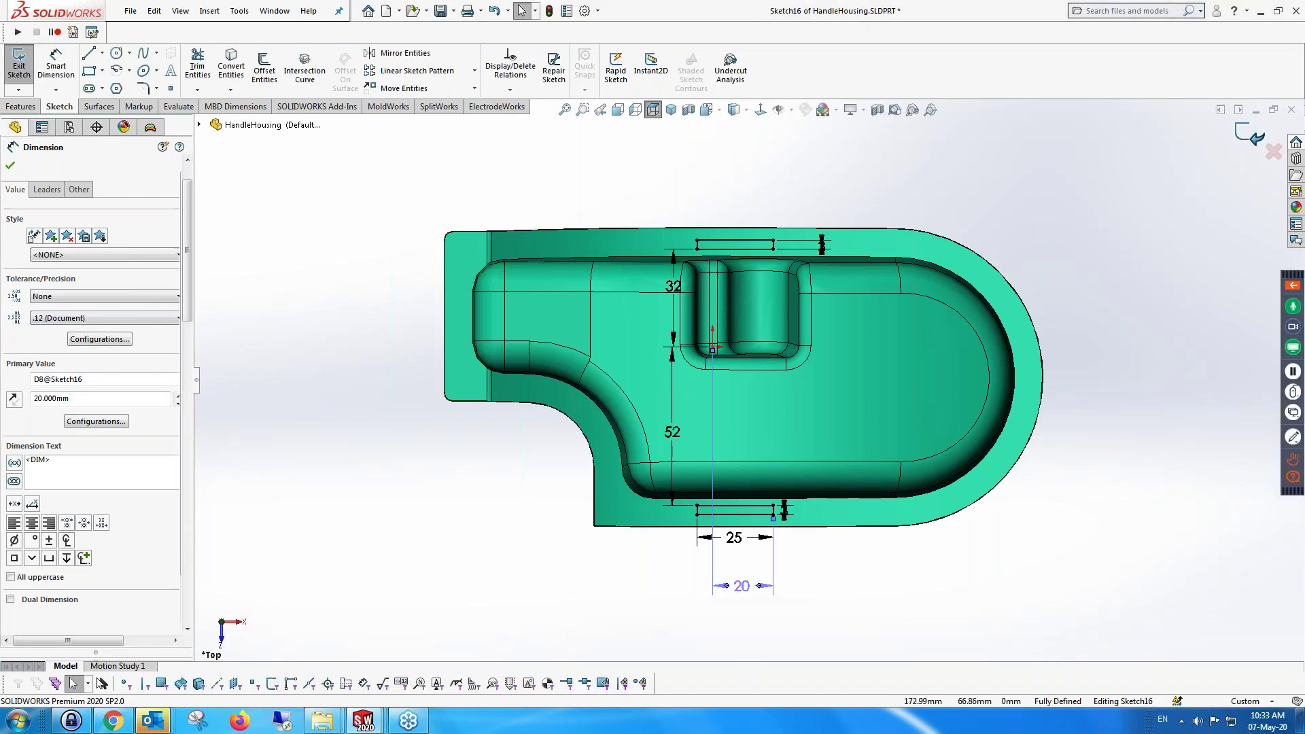
pyautogui.hotkey('ctrl', 'b')
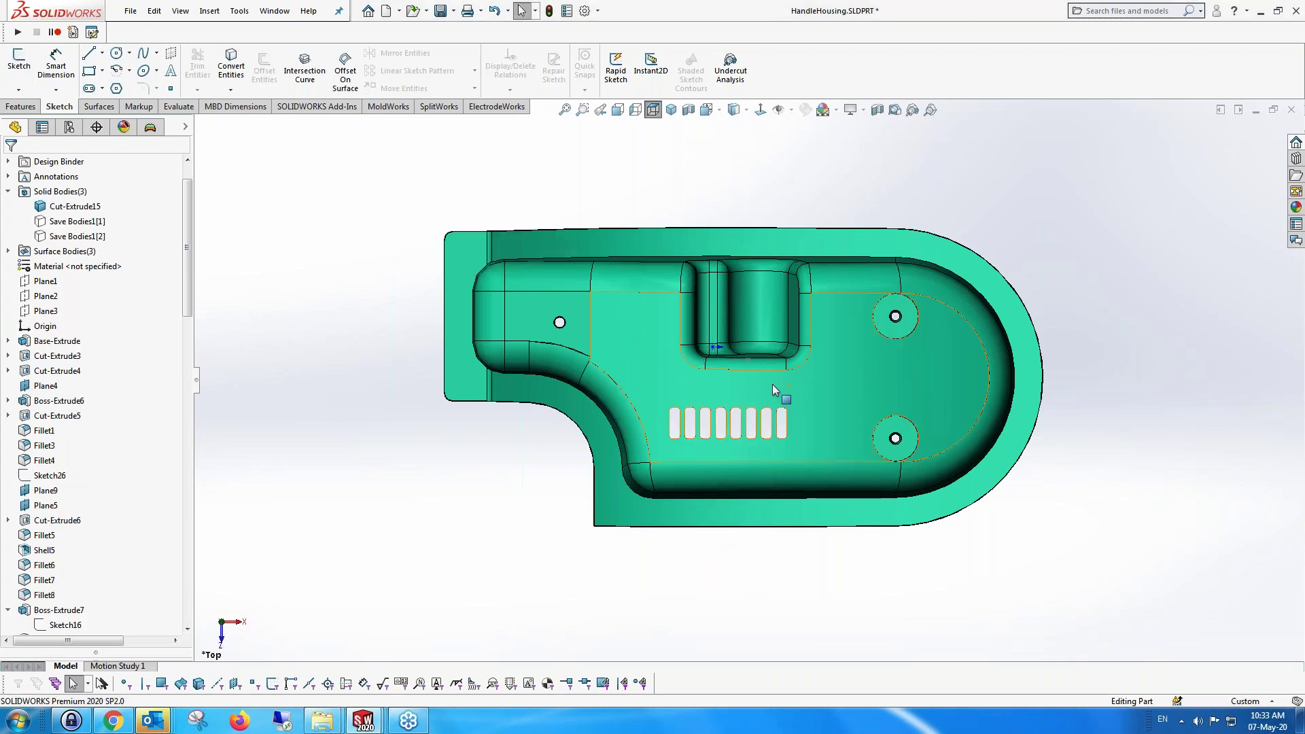
# Edit Fillet4 around the housing's upper outer edges and set its radius to 6 mm
pyautogui.moveTo(540, 307); pyautogui.dragTo(660, 578, button='middle')
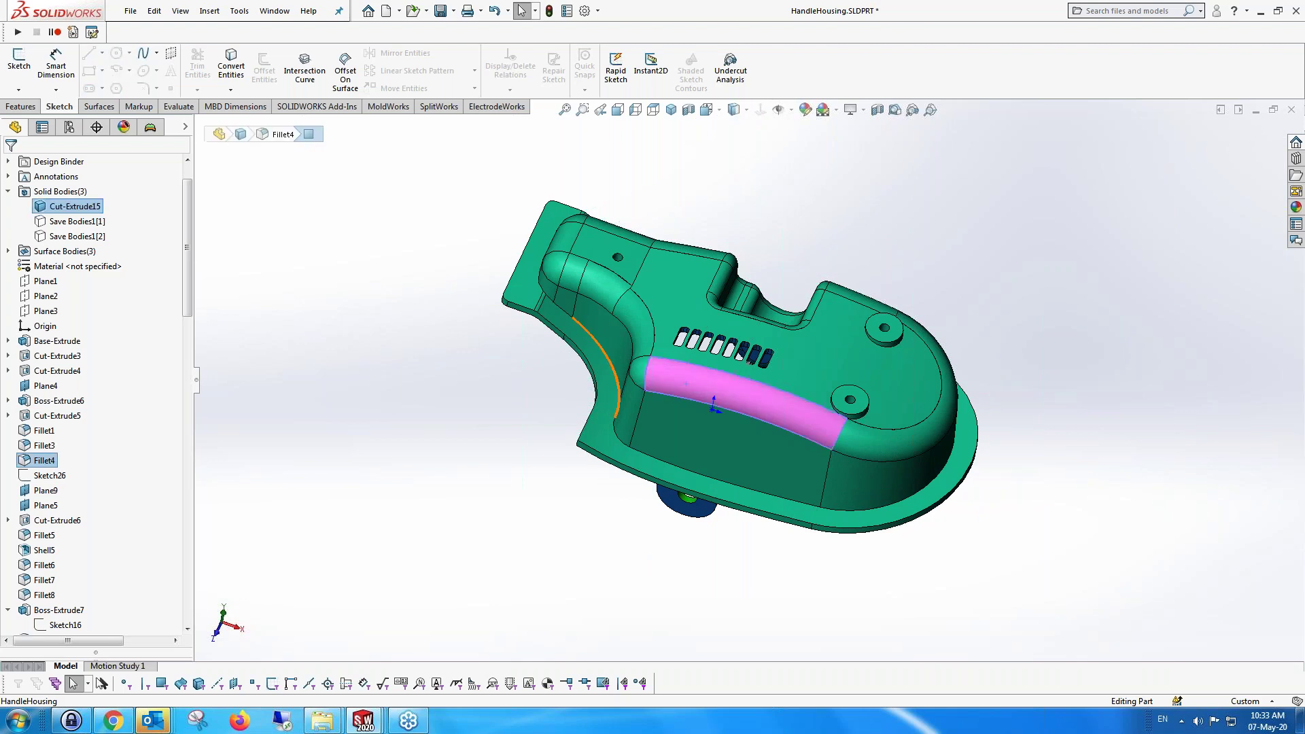
pyautogui.rightClick(45, 460)
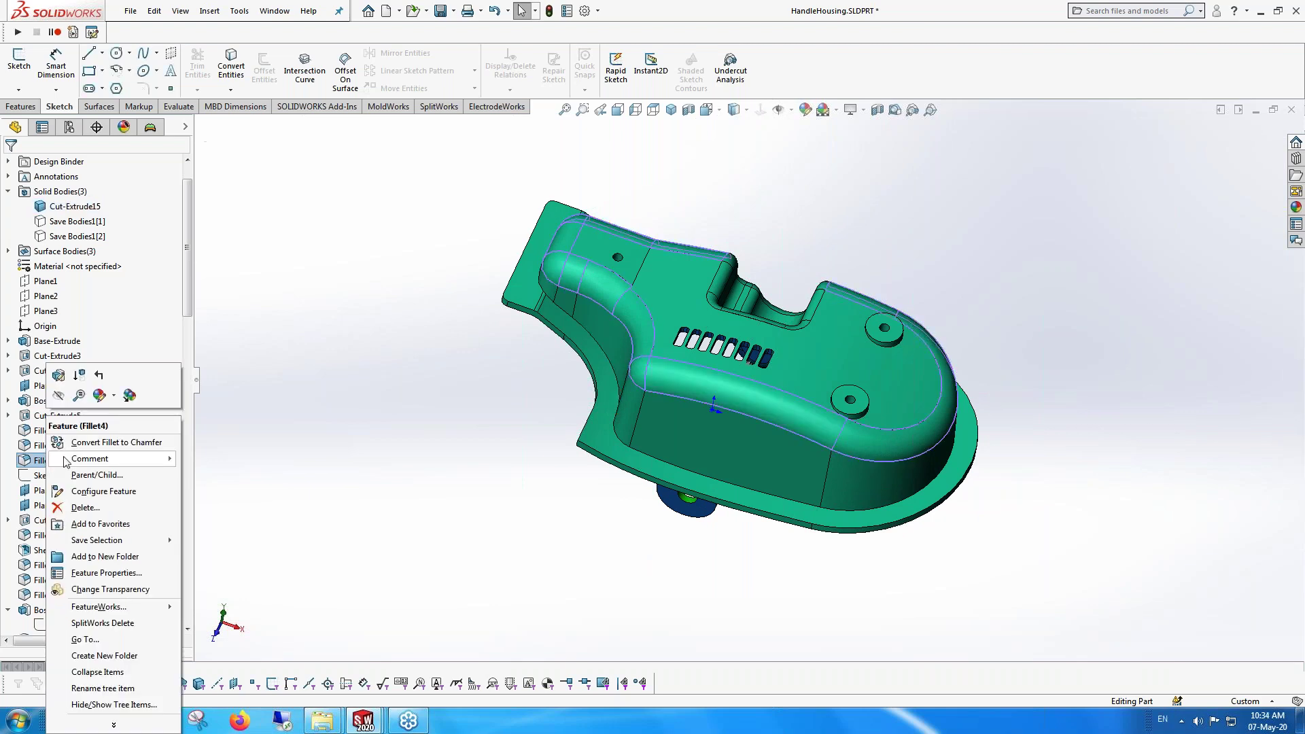
pyautogui.click(62, 376)
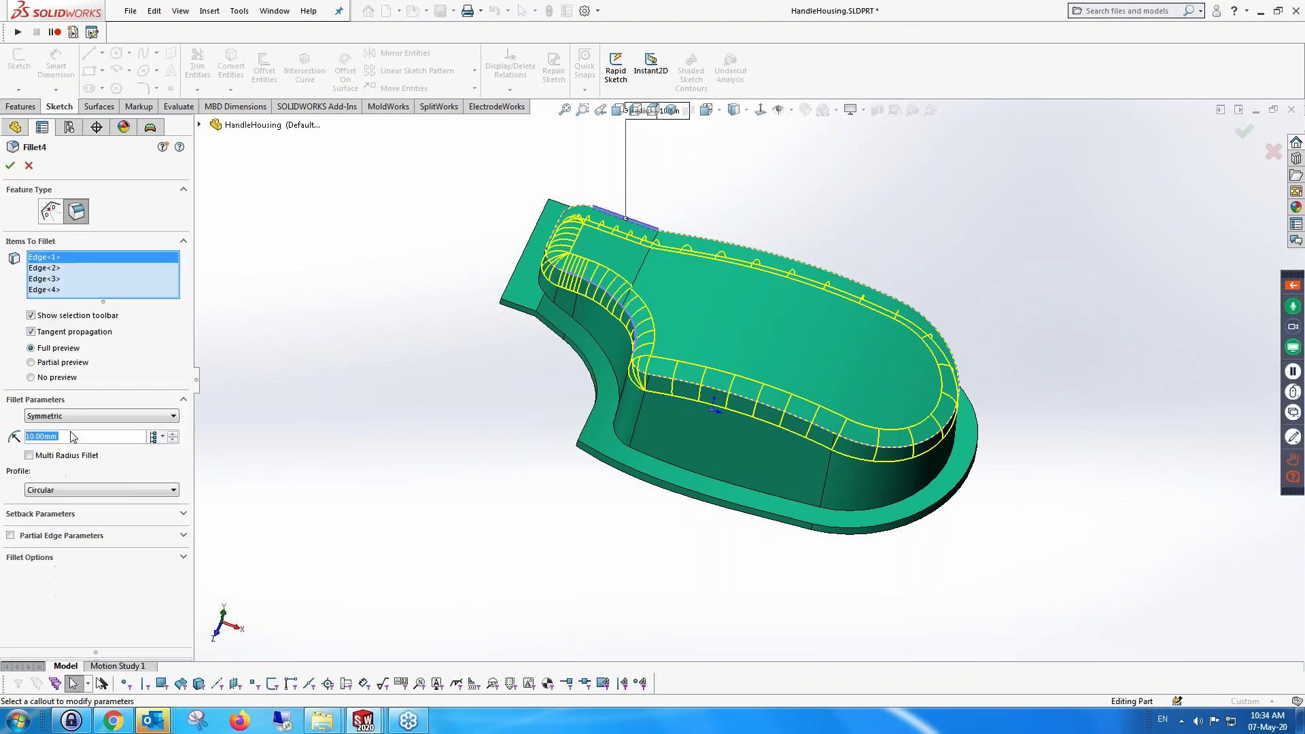
pyautogui.write('6')
pyautogui.press('Return')
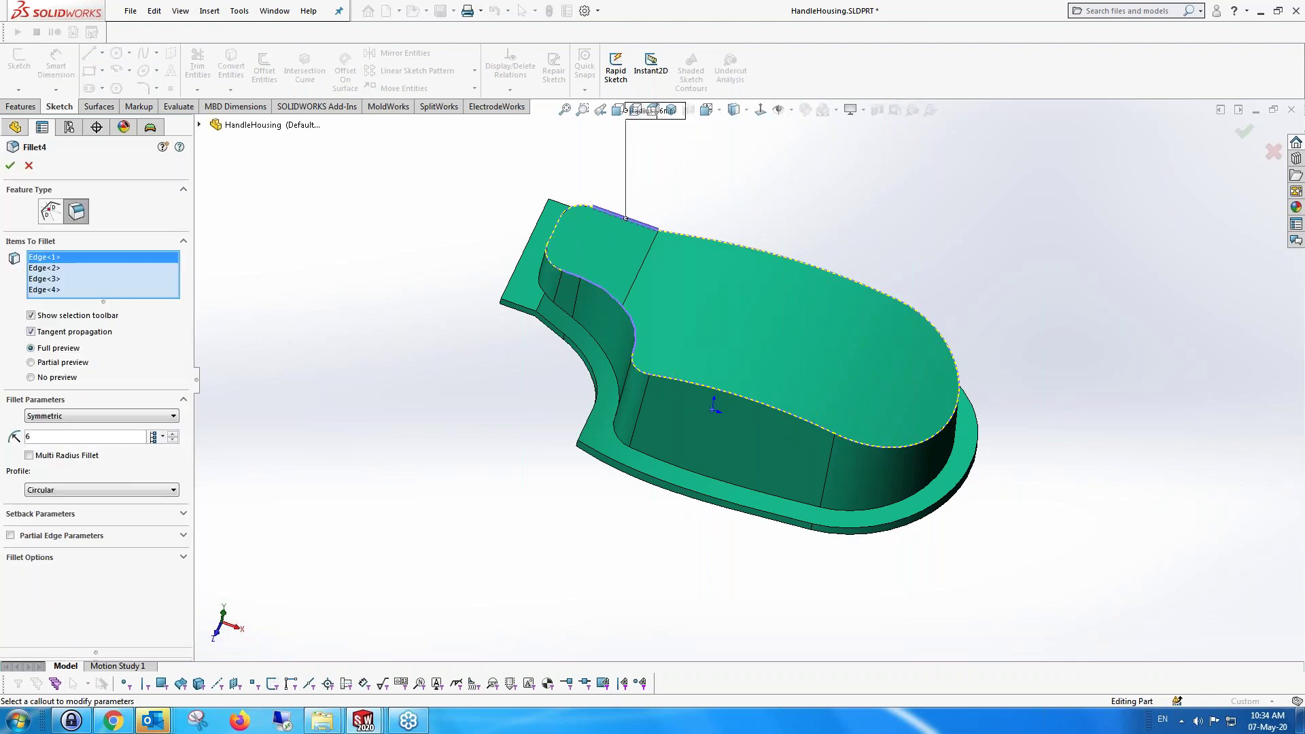
pyautogui.click(10, 165)
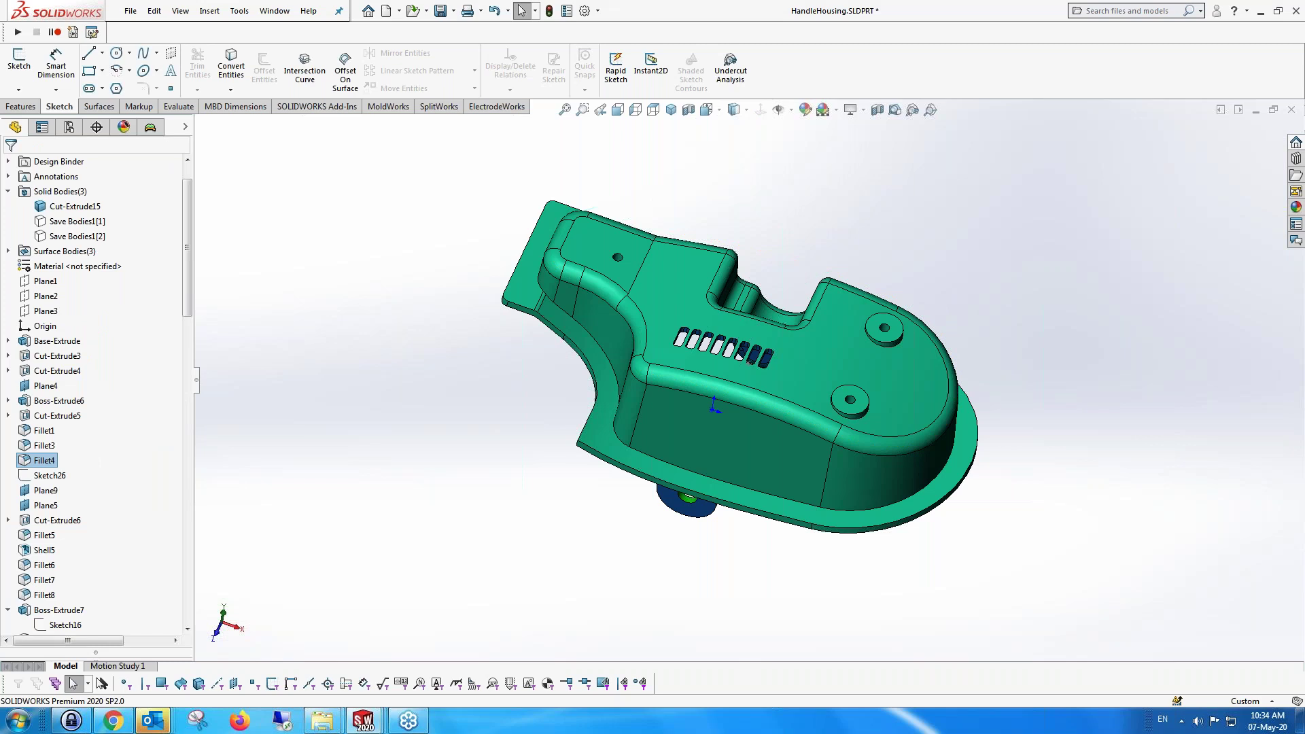
# Open Sketch30 of Cut-Extrude15, the row of vent slots in the housing's top face, for editing and view it face-on
pyautogui.scroll(-5, 712, 369)
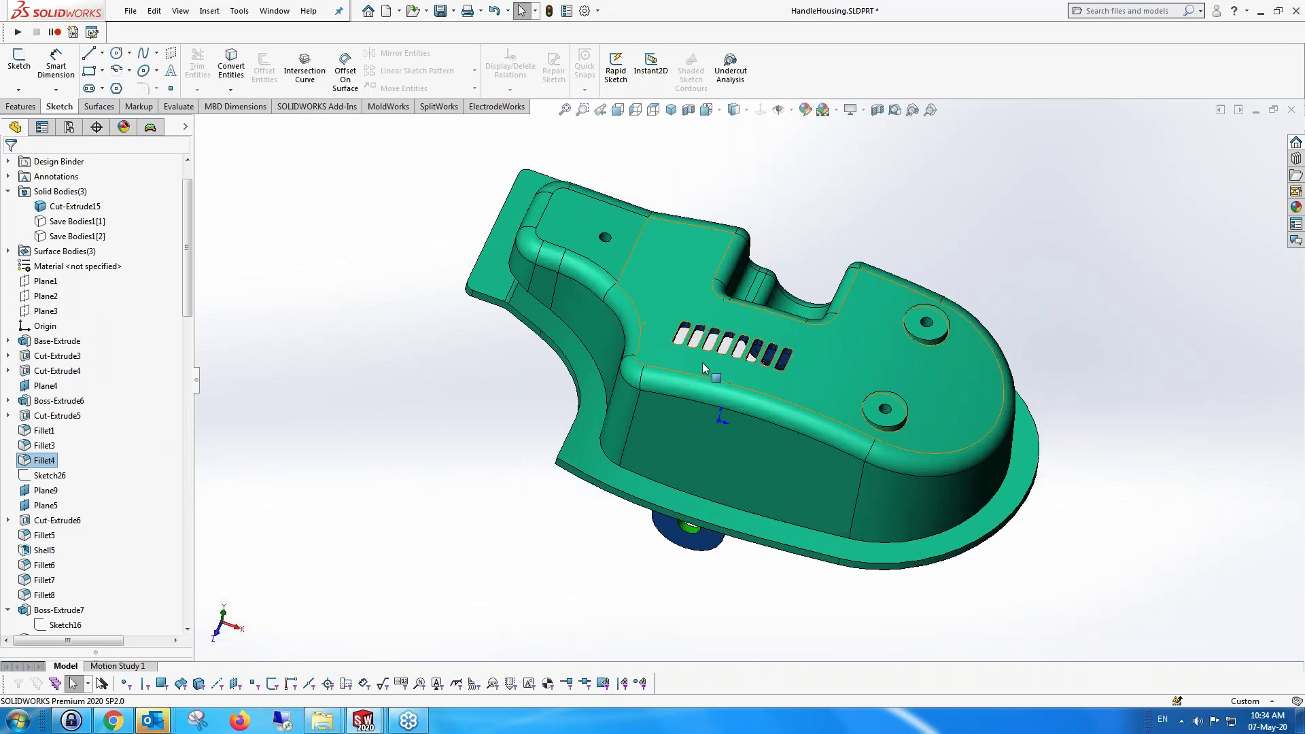
pyautogui.scroll(-2, 713, 369)
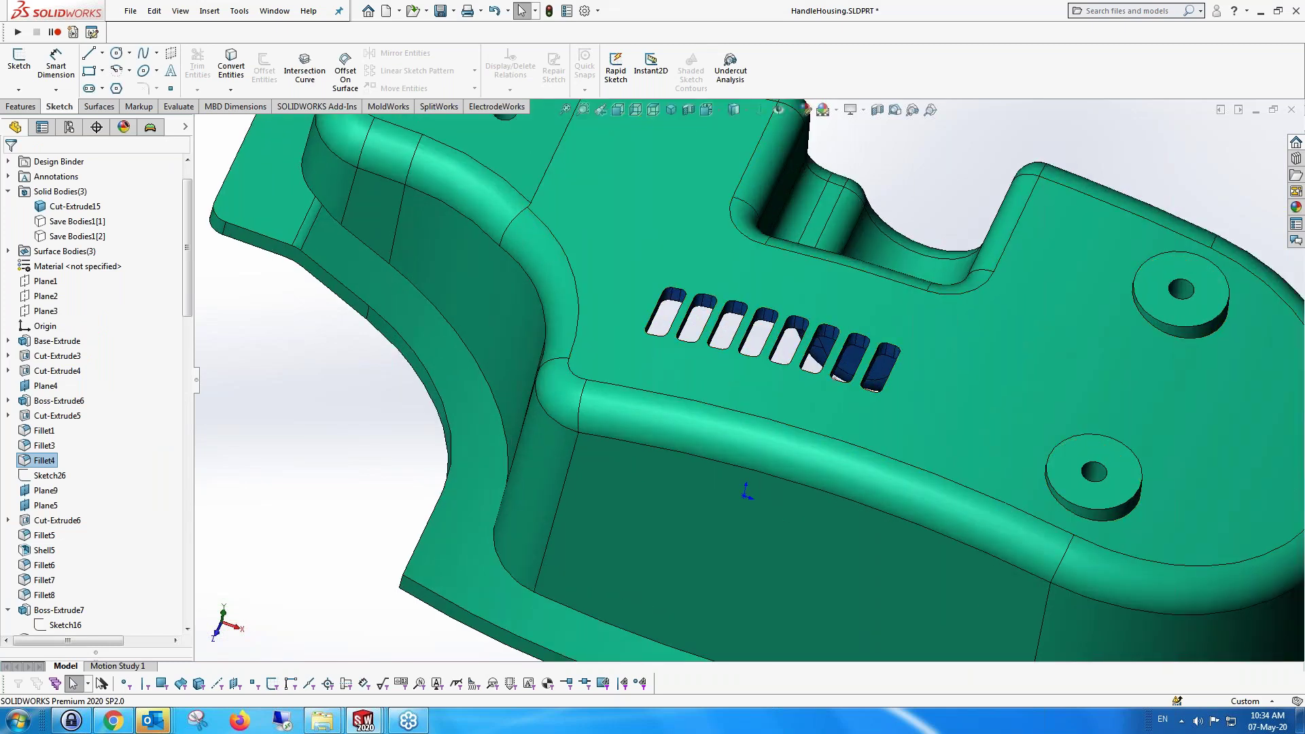
pyautogui.scroll(3, 712, 369)
pyautogui.scroll(-5, 712, 370)
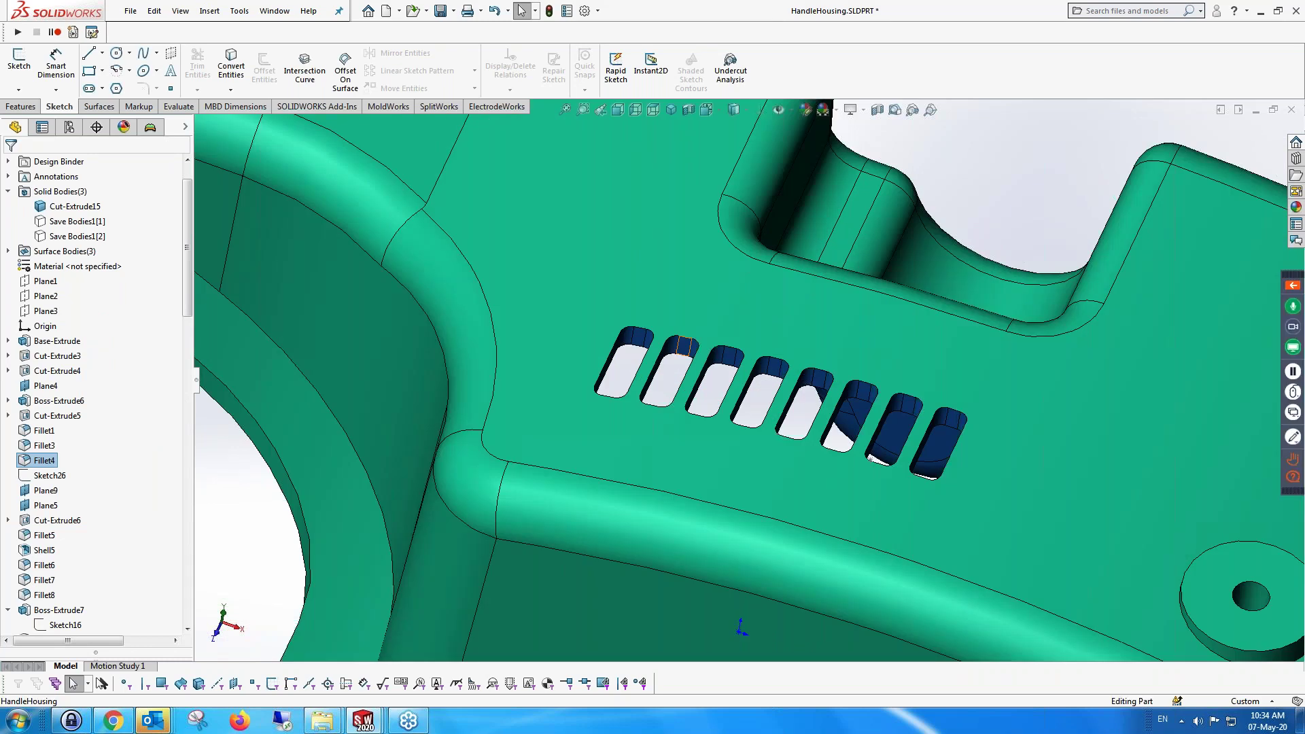
pyautogui.click(684, 345)
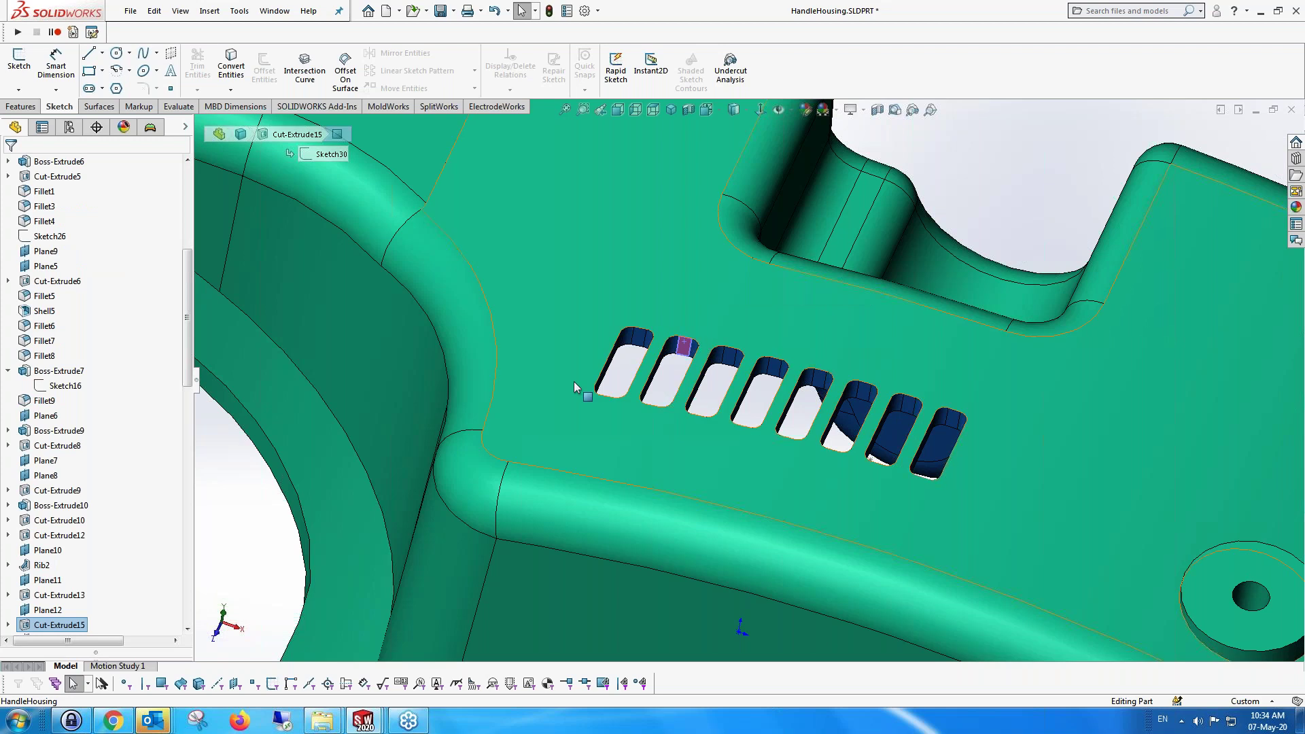
pyautogui.click(8, 626)
pyautogui.doubleClick(68, 626)
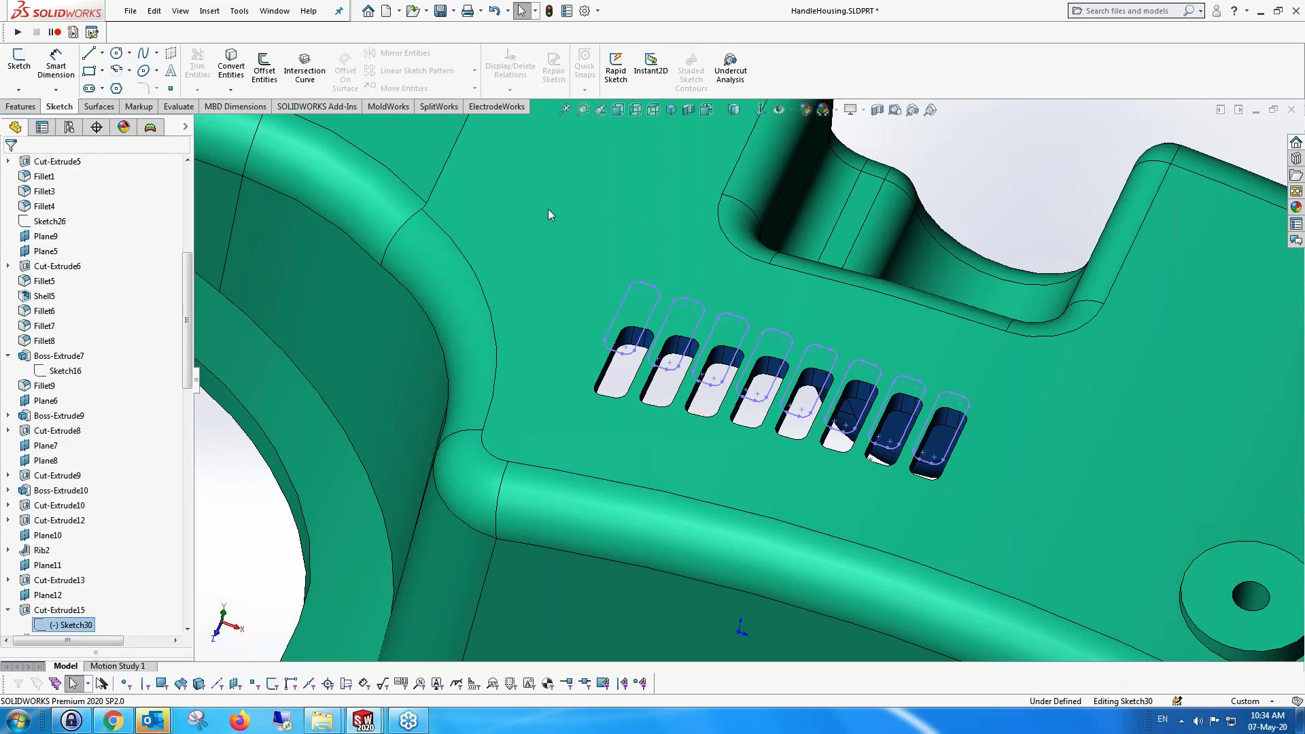
pyautogui.click(760, 109)
pyautogui.scroll(-10, 810, 335)
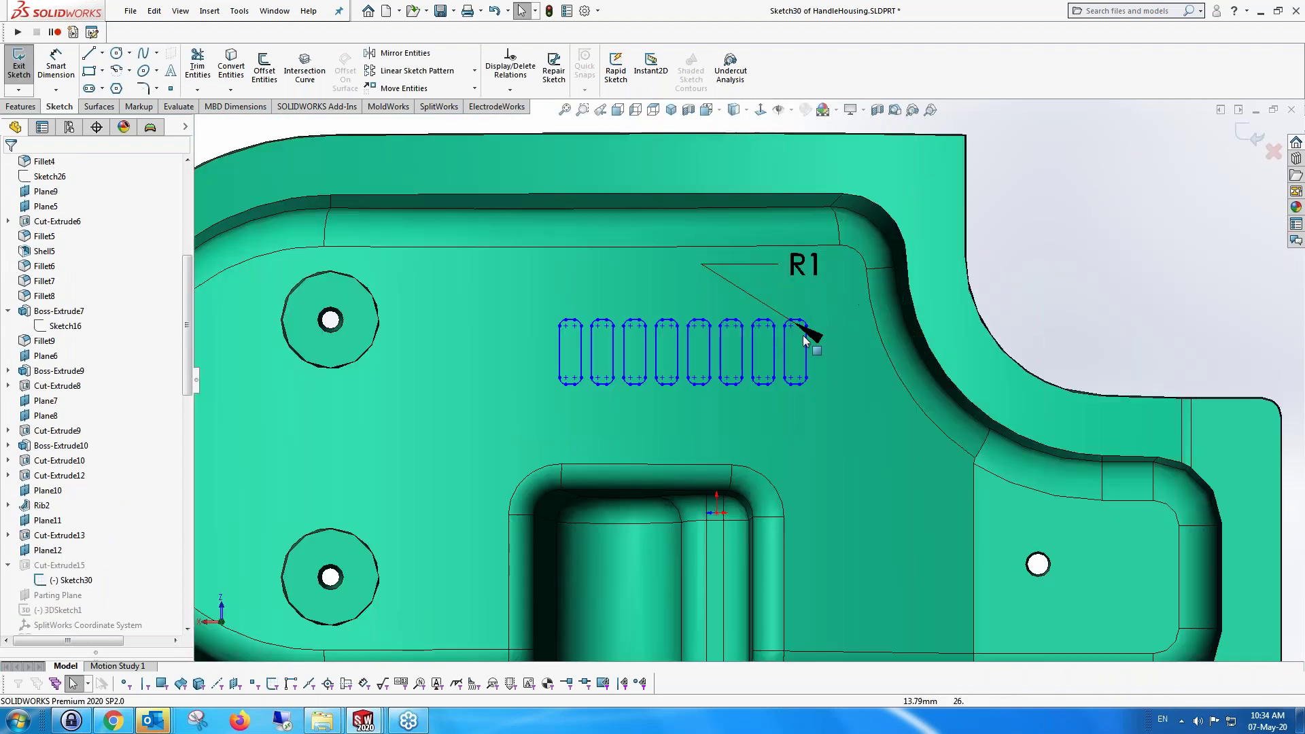
# Lengthen the patterned vent slots by moving both short end edges outward, exit the sketch and rebuild the part
pyautogui.moveTo(767, 312); pyautogui.dragTo(770, 288)
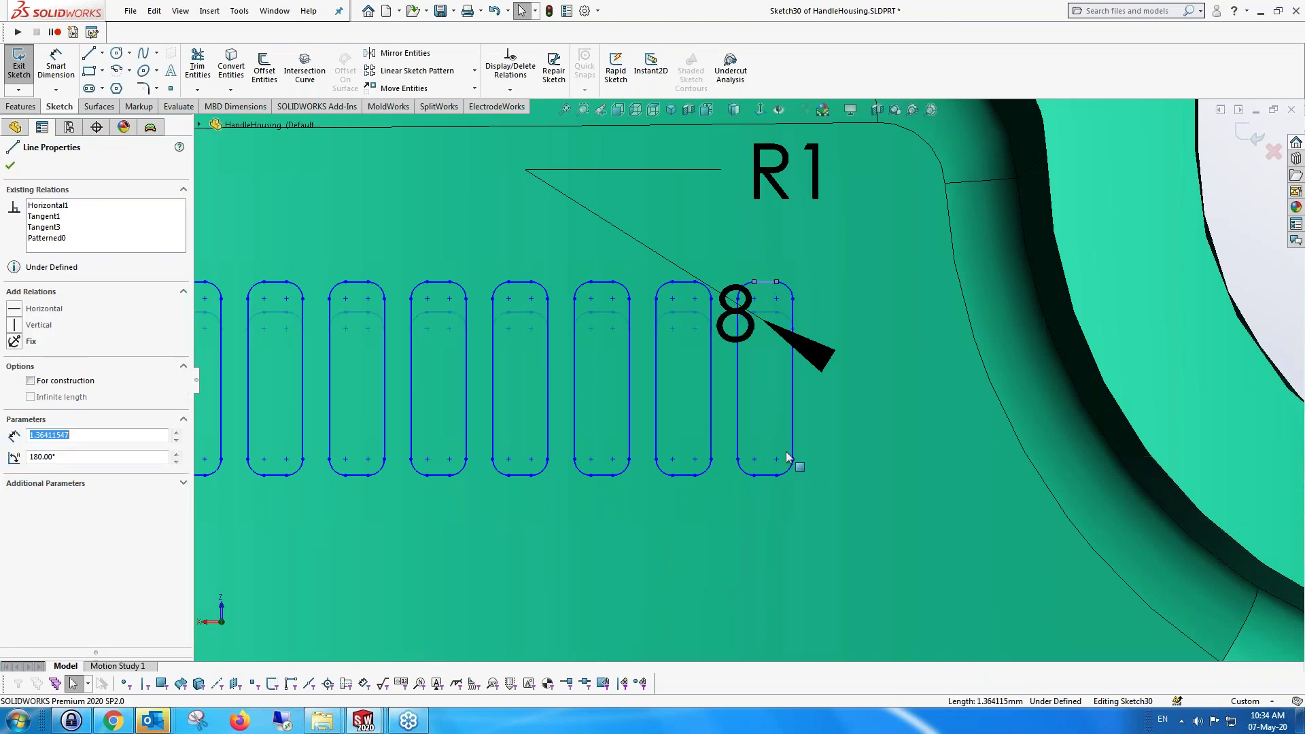
pyautogui.moveTo(765, 486); pyautogui.dragTo(765, 515)
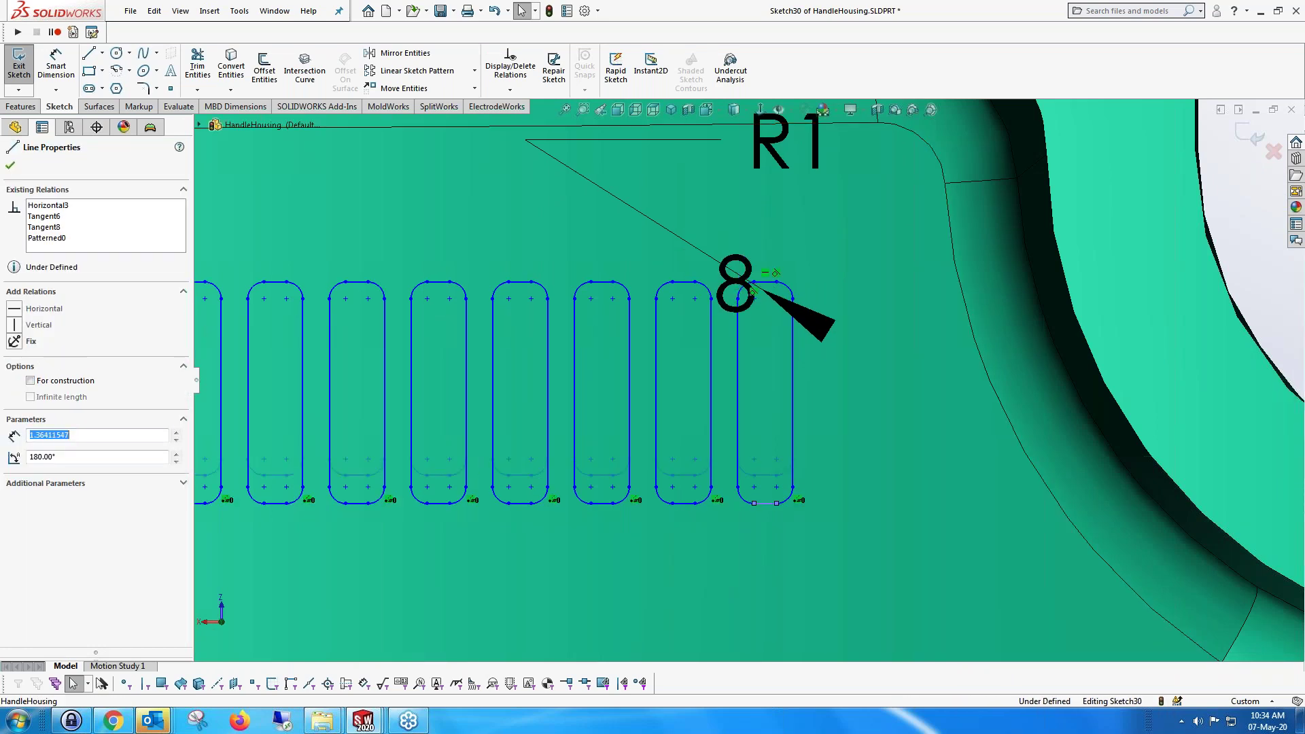
pyautogui.scroll(5, 768, 492)
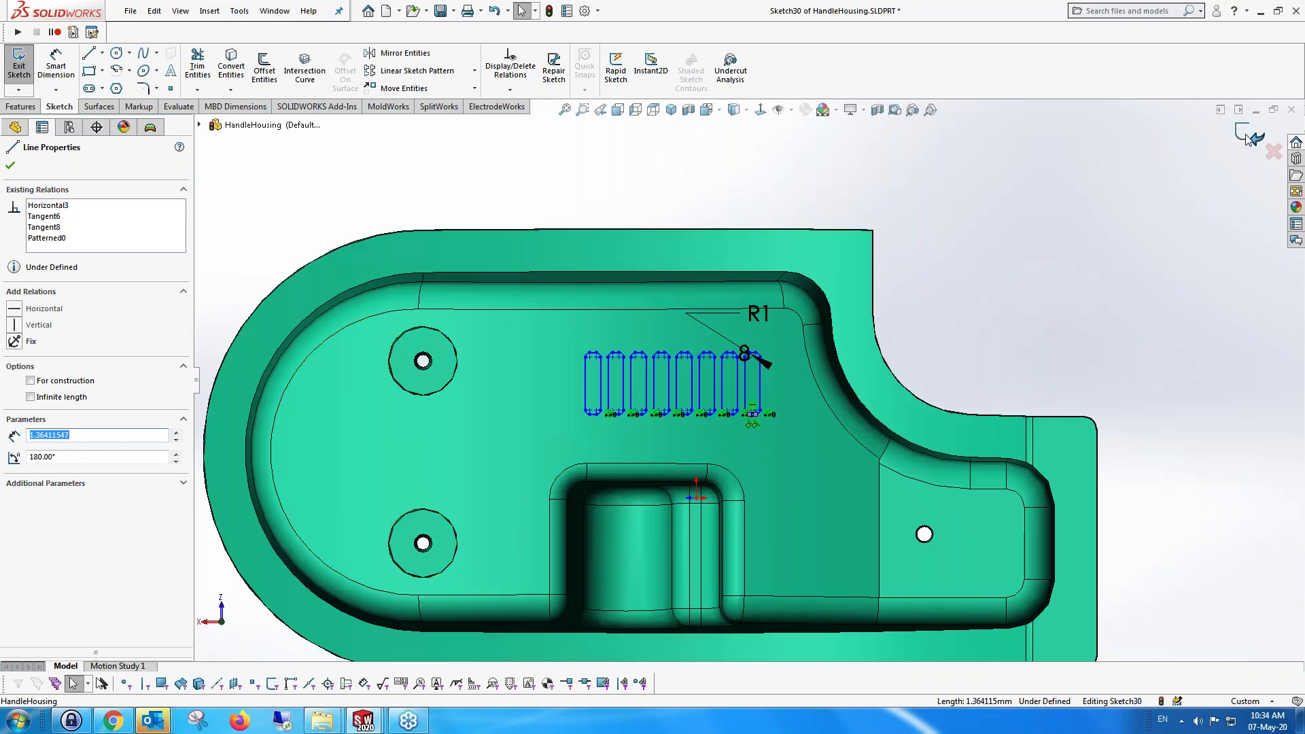
pyautogui.click(1247, 138)
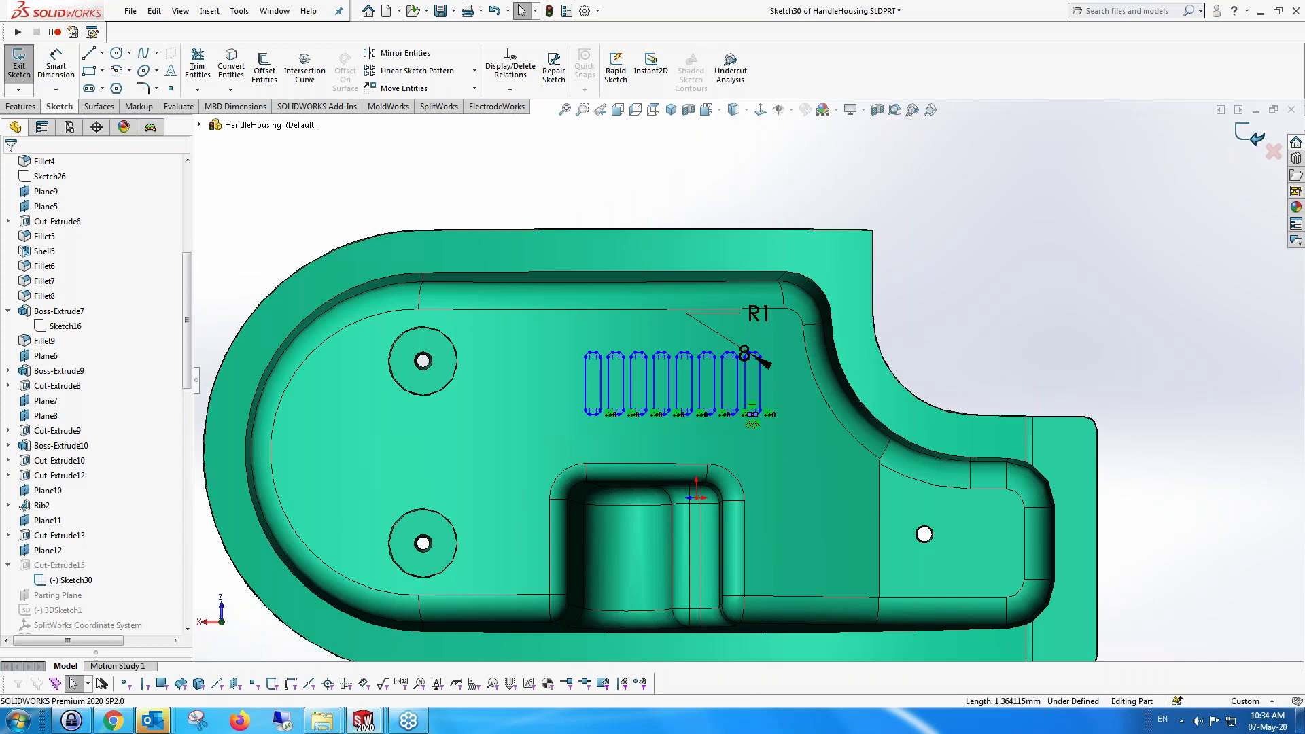
pyautogui.hotkey('ctrl', 'b')
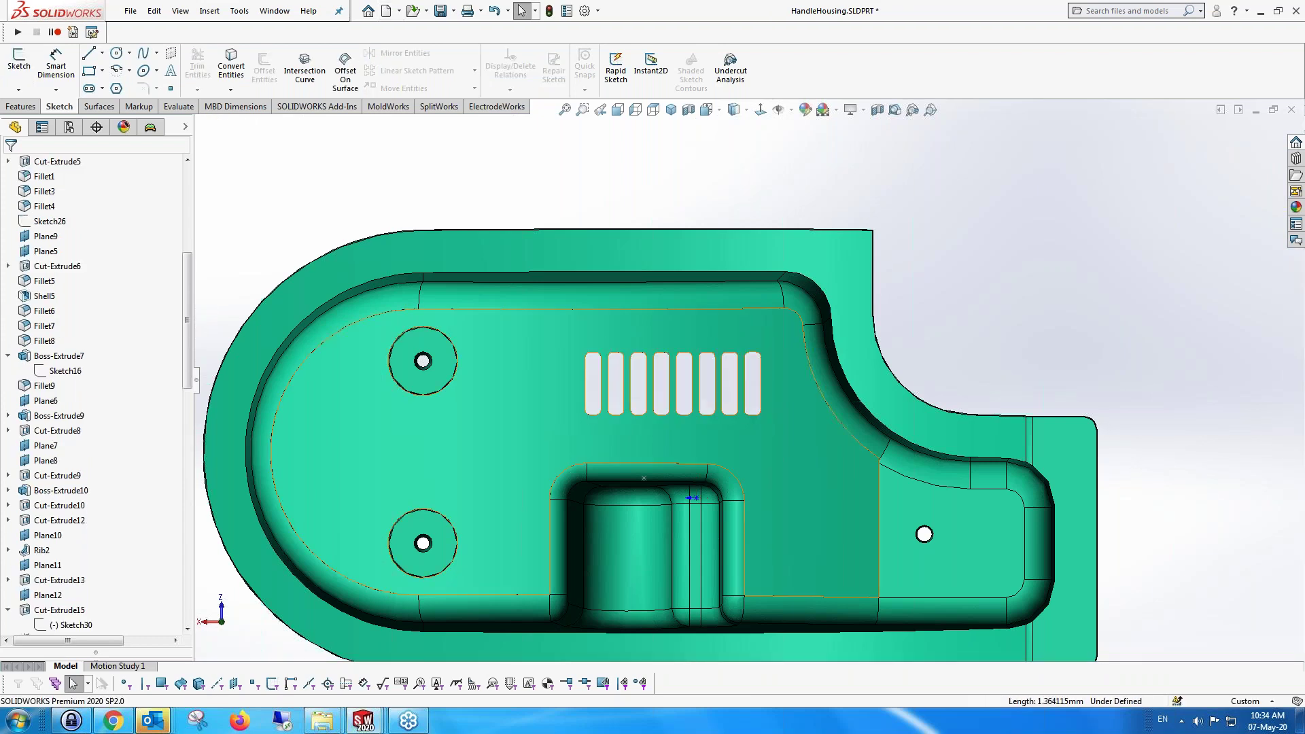
# Return to the HandleHousing.SLDASM assembly so its mold components update from the modified part
pyautogui.moveTo(578, 136); pyautogui.dragTo(585, 306, button='middle')
pyautogui.click(275, 11)
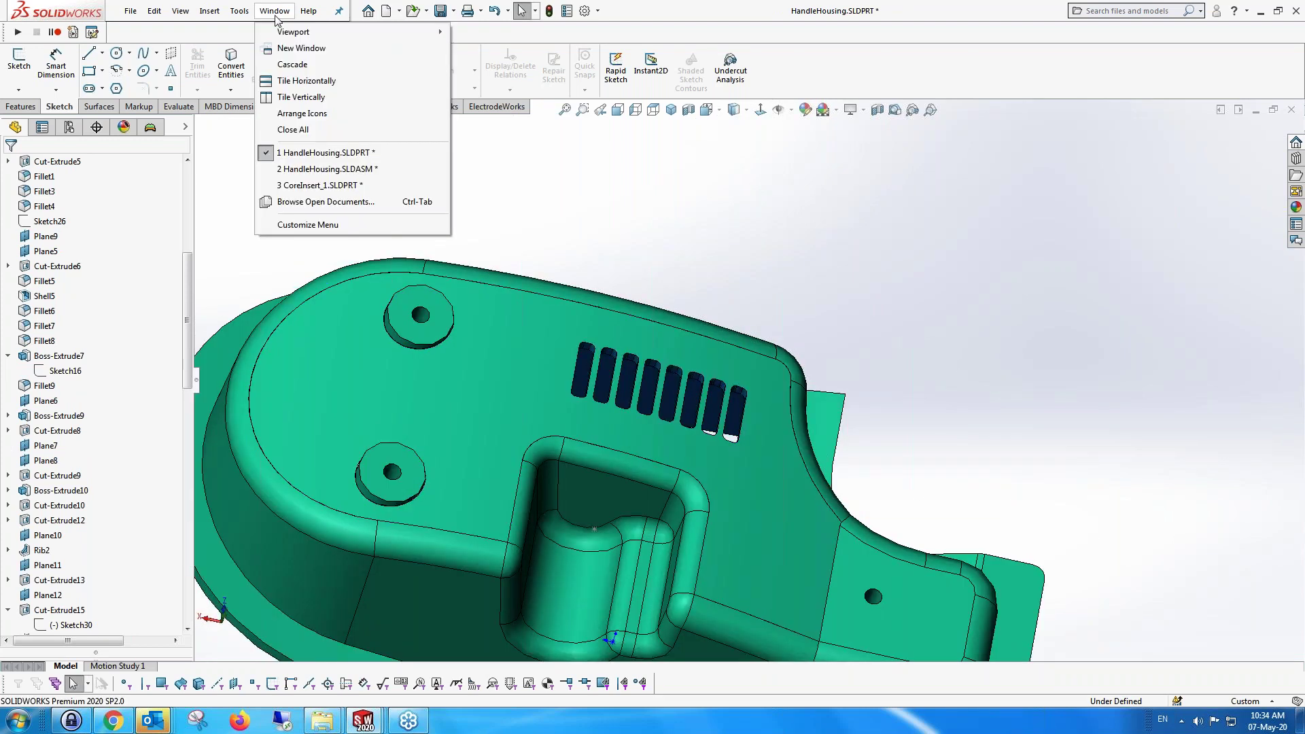
pyautogui.click(350, 170)
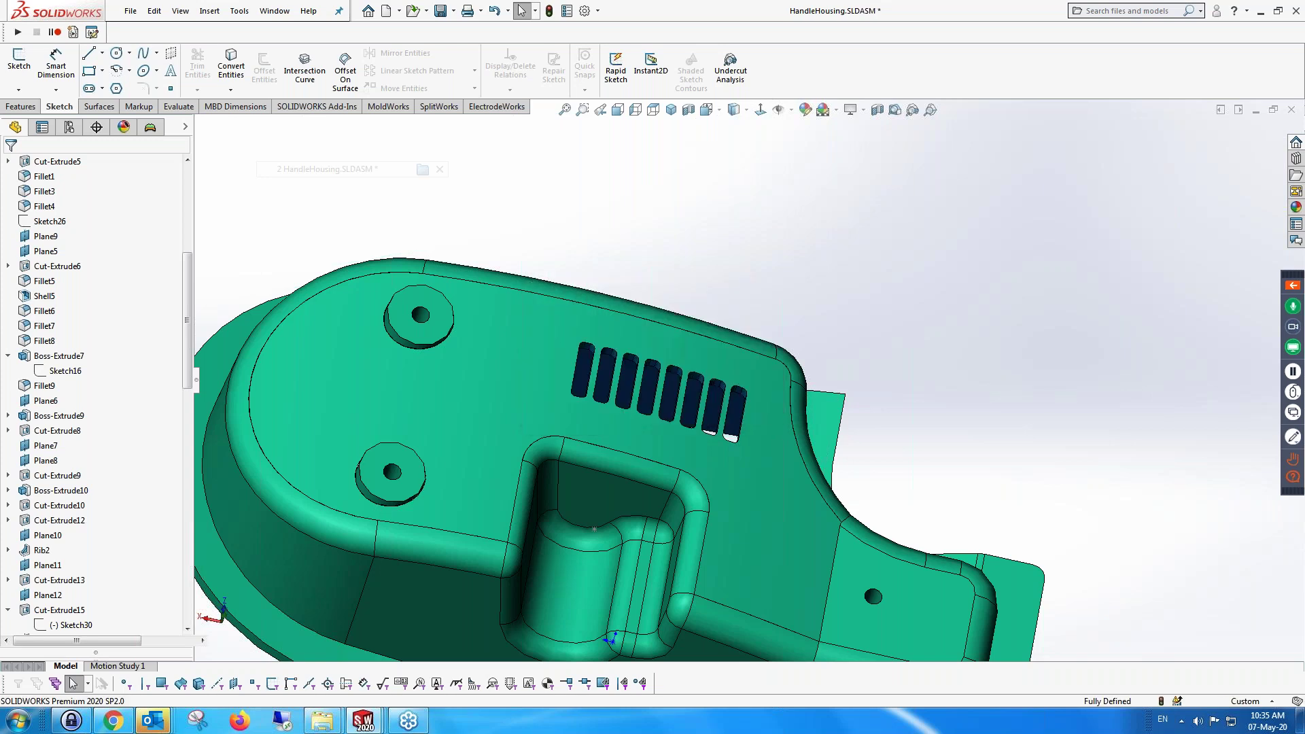
# Examine the slot-forming ribs on top of the Sub1 insert against the modified vent slots
pyautogui.scroll(-5, 704, 527)
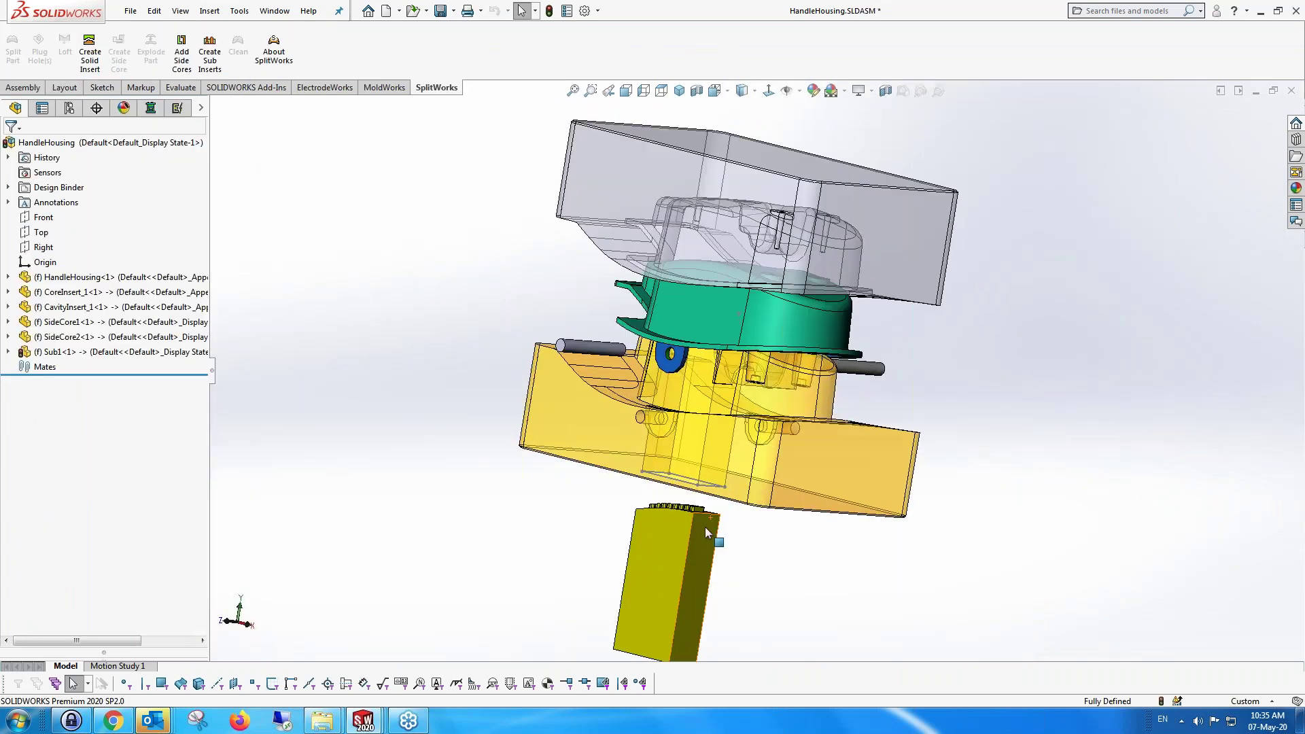
pyautogui.moveTo(718, 525); pyautogui.dragTo(722, 554, button='middle')
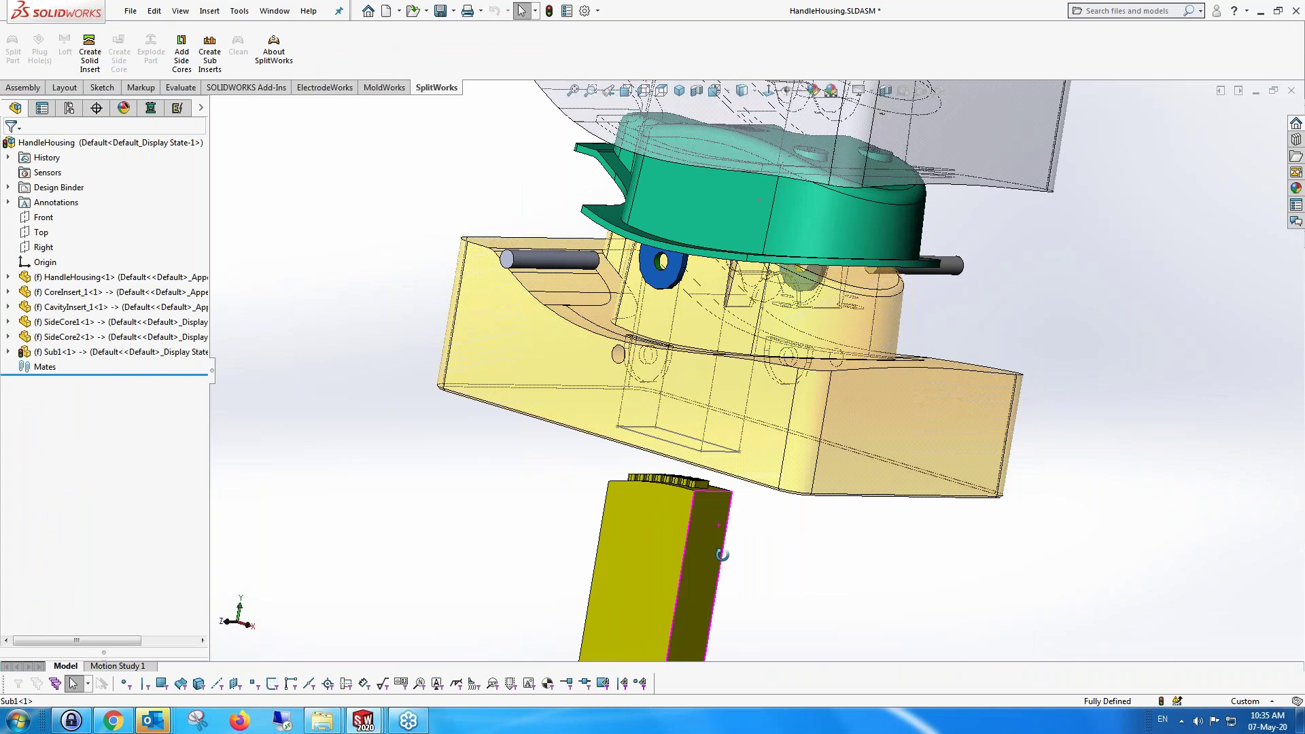
pyautogui.scroll(-6, 705, 462)
pyautogui.moveTo(705, 462); pyautogui.dragTo(662, 364, button='middle')
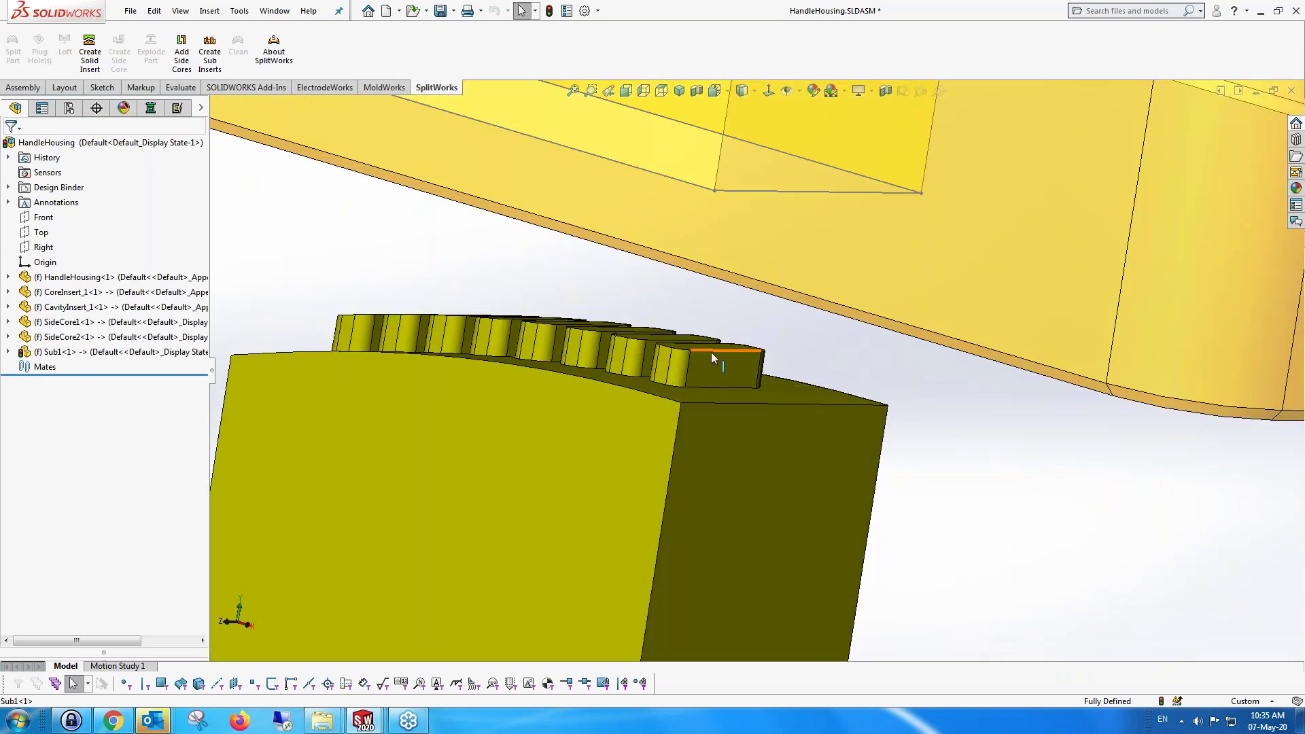
pyautogui.scroll(3, 683, 368)
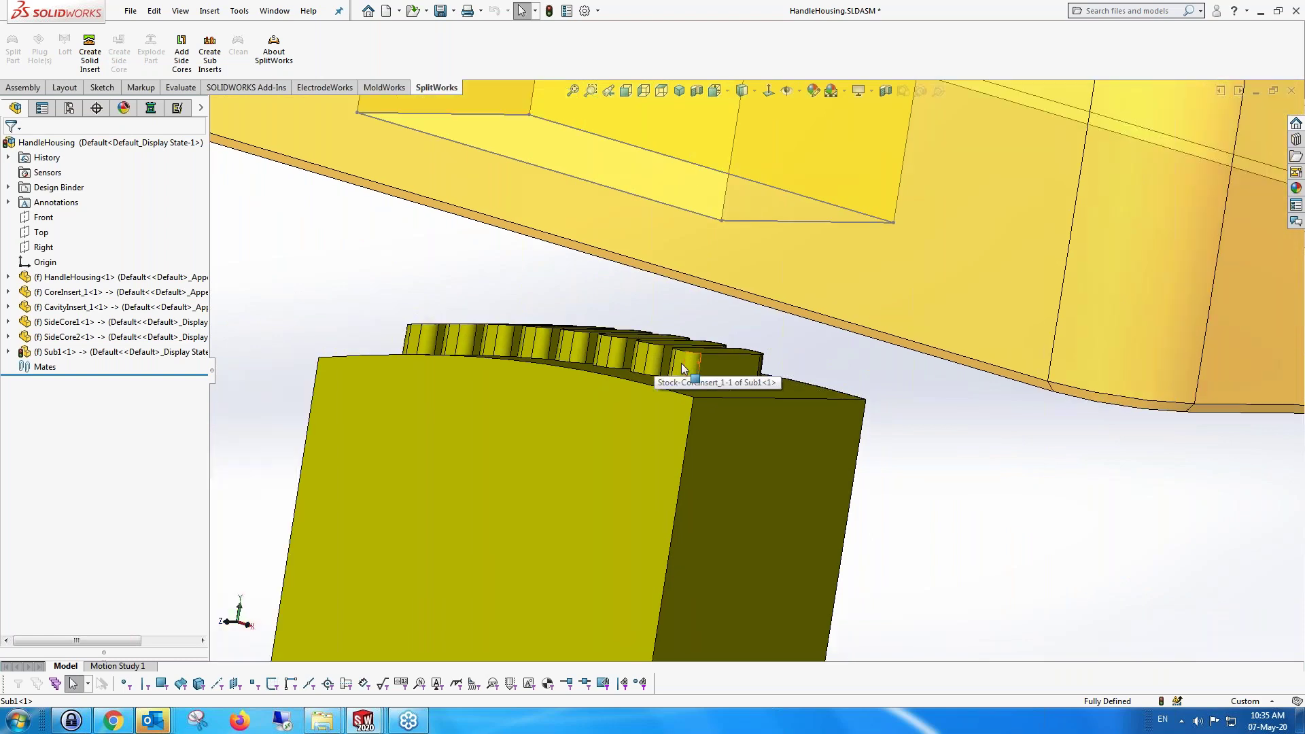
pyautogui.scroll(5, 737, 367)
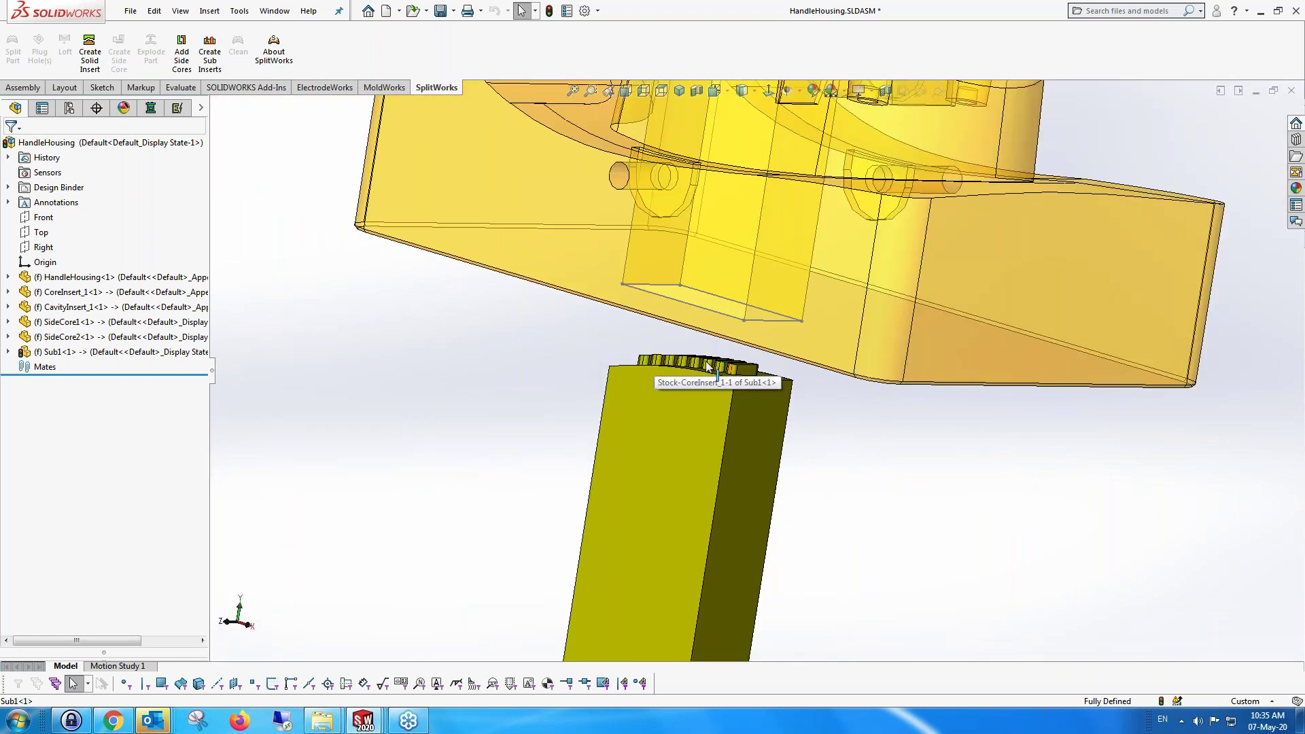
pyautogui.scroll(-1, 737, 364)
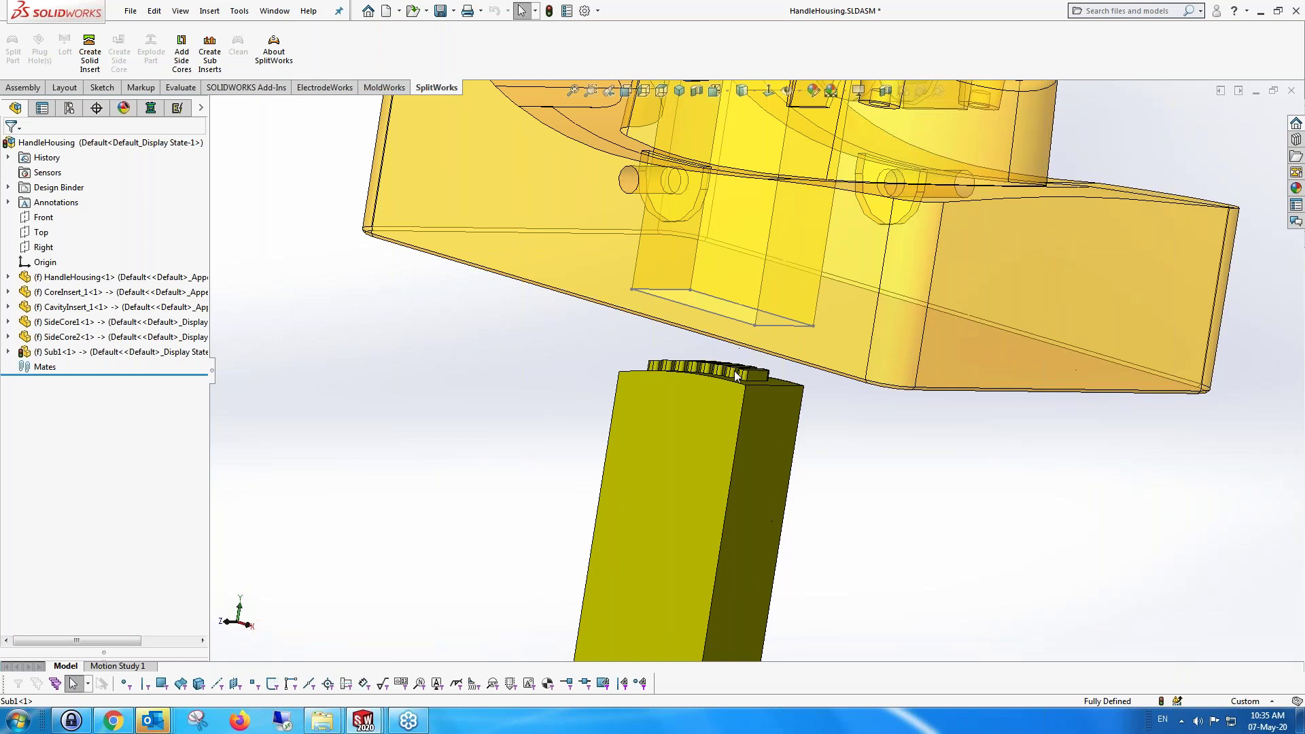
pyautogui.scroll(3, 739, 365)
pyautogui.scroll(-2, 769, 276)
# Examine the core insert's rounded upper edges, the side lugs with their side cores, and the whole exploded assembly
pyautogui.moveTo(769, 276)
pyautogui.mouseDown(button='middle')
pyautogui.moveTo(765, 240)
pyautogui.moveTo(703, 174)
pyautogui.mouseUp(button='middle')
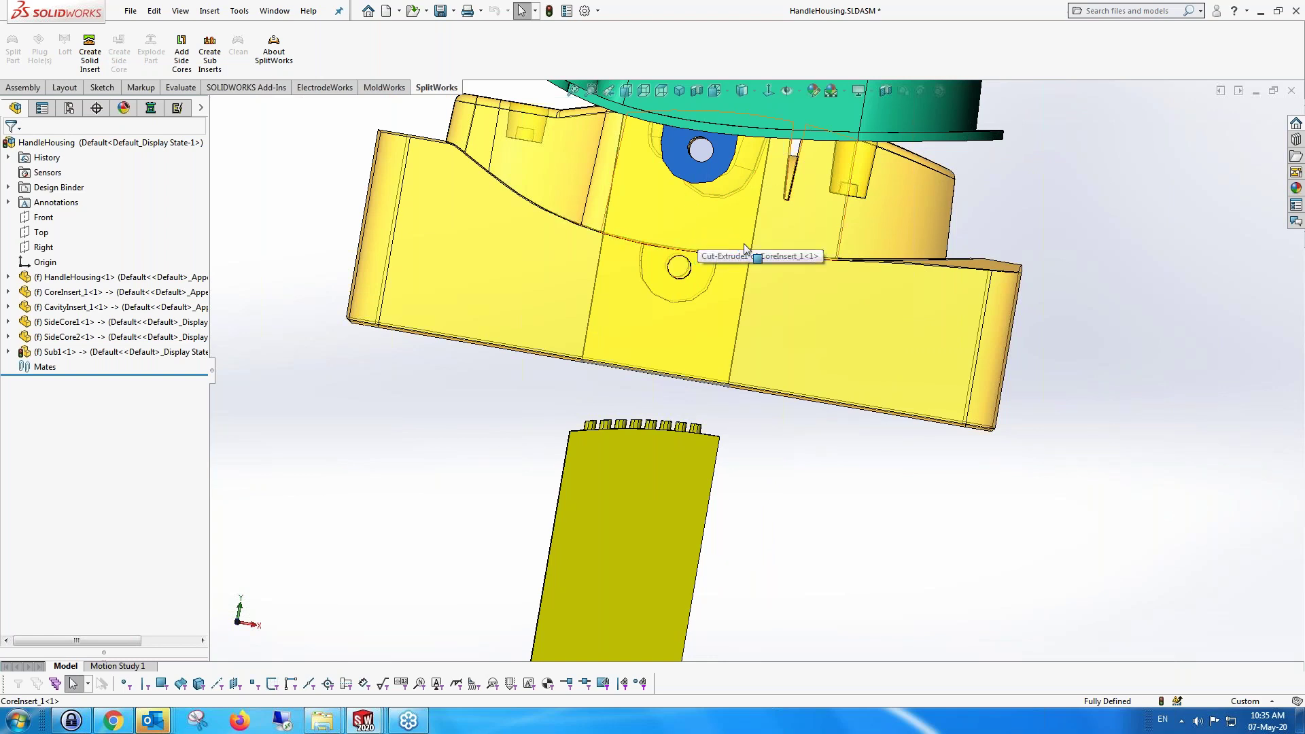
pyautogui.scroll(2, 744, 245)
pyautogui.scroll(2, 744, 245)
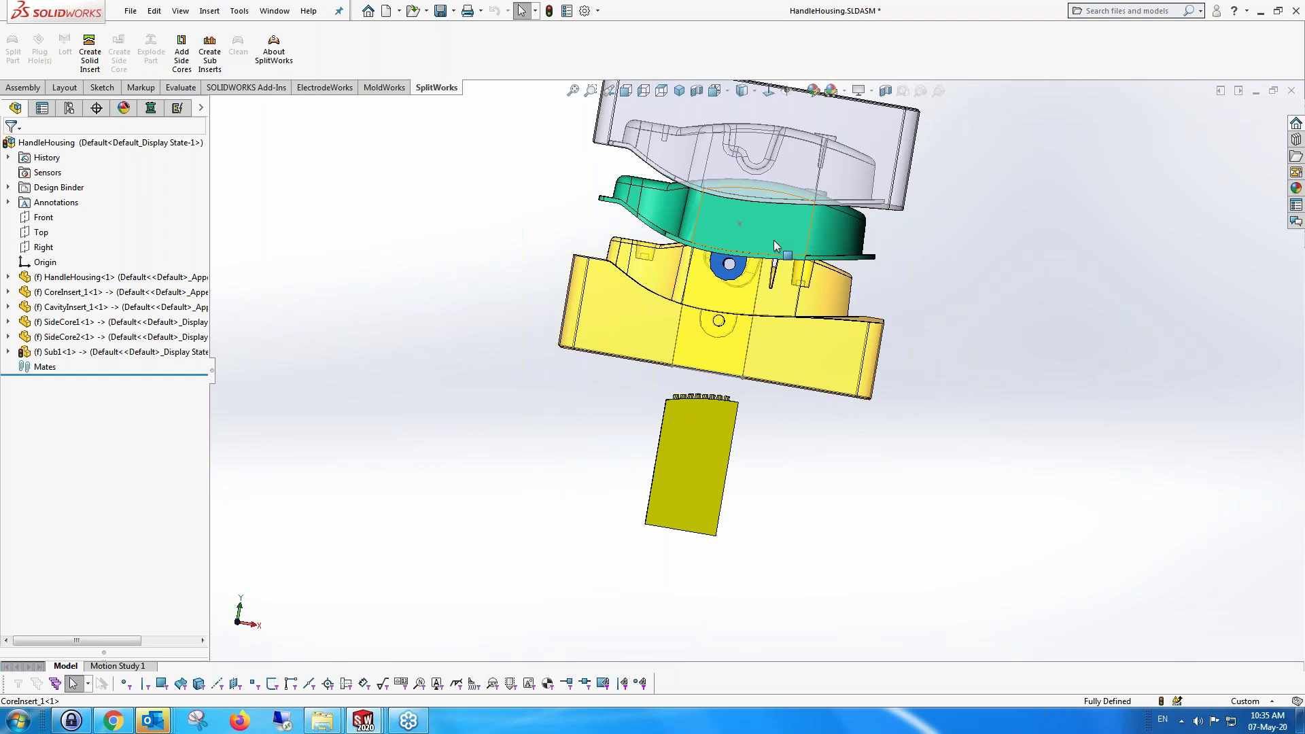
pyautogui.scroll(-3, 774, 240)
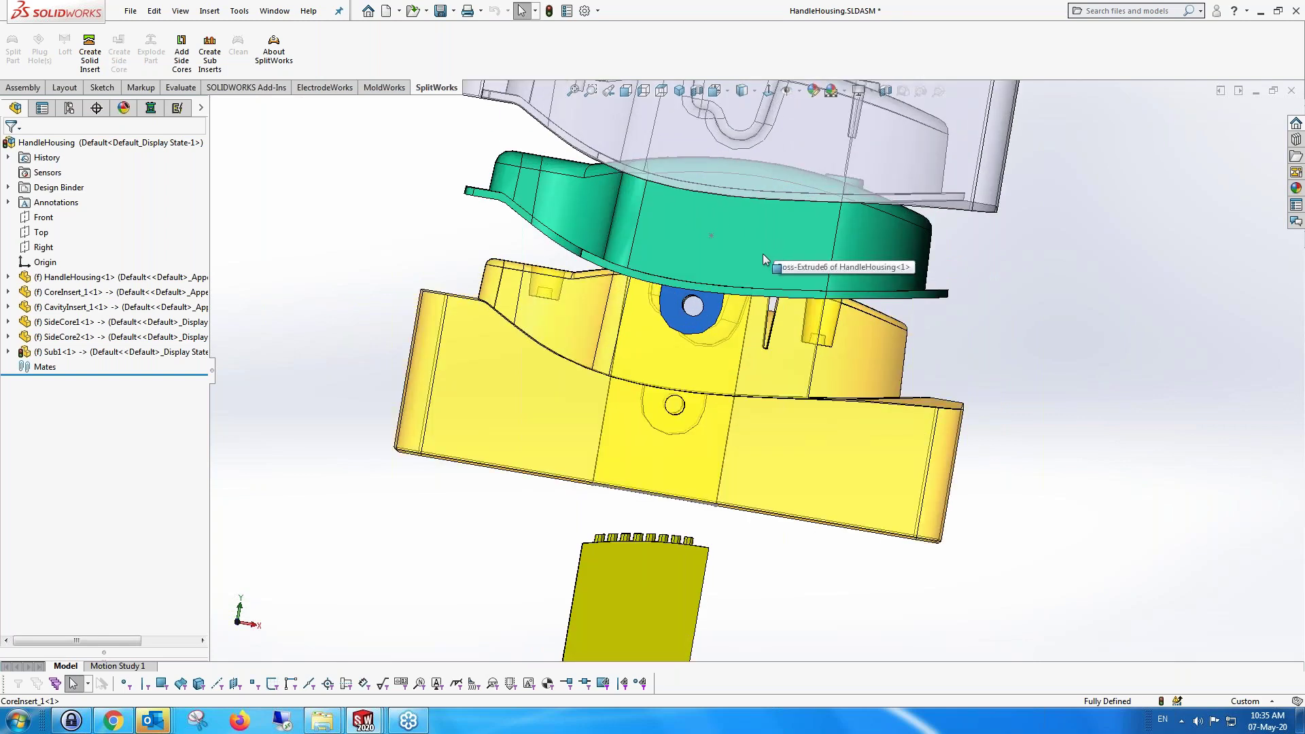
pyautogui.moveTo(748, 234)
pyautogui.mouseDown(button='middle')
pyautogui.moveTo(773, 243)
pyautogui.moveTo(589, 284)
pyautogui.mouseUp(button='middle')
pyautogui.scroll(-3, 589, 284)
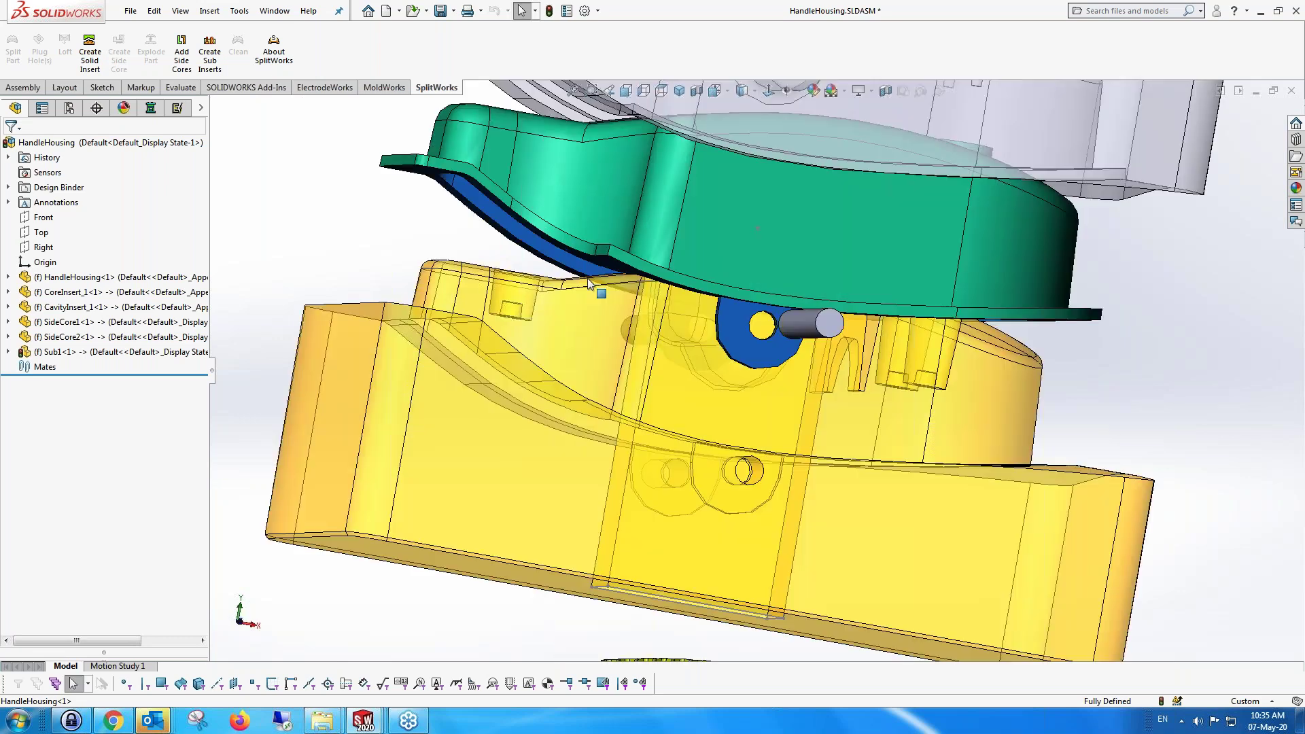
pyautogui.scroll(-3, 589, 284)
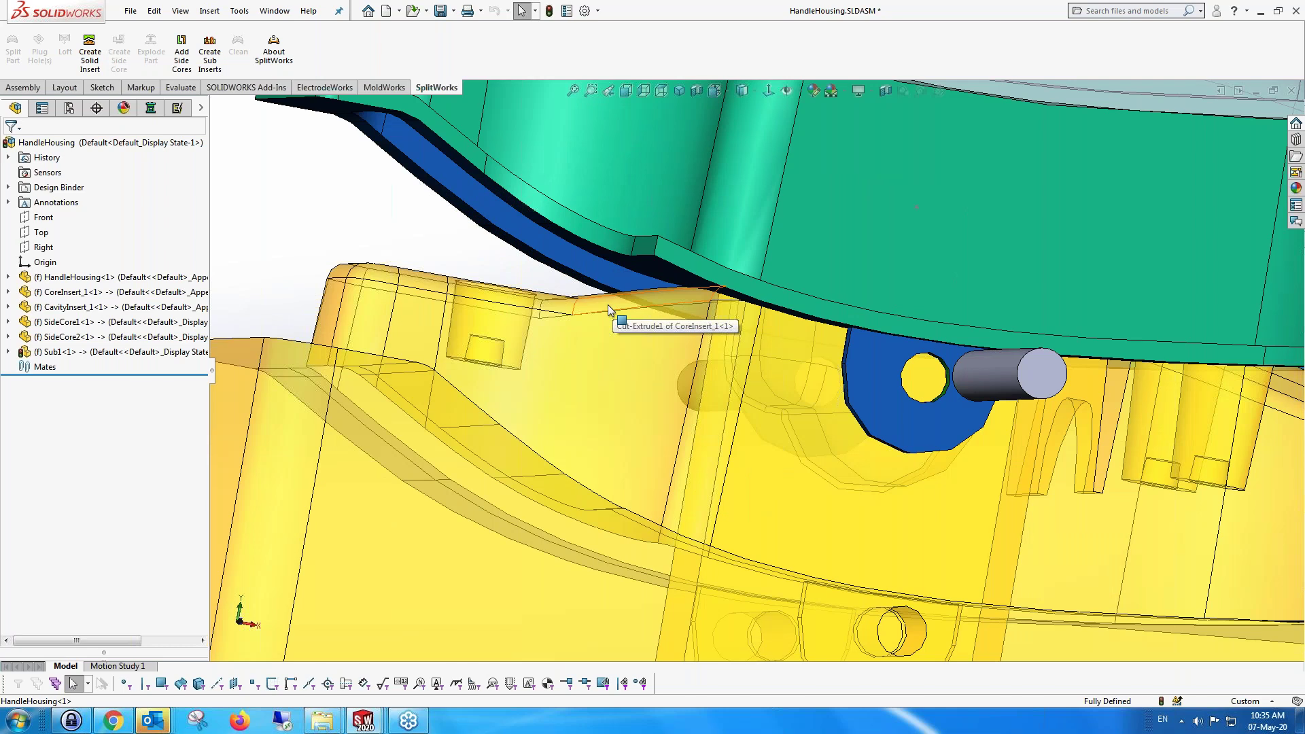
pyautogui.scroll(5, 607, 304)
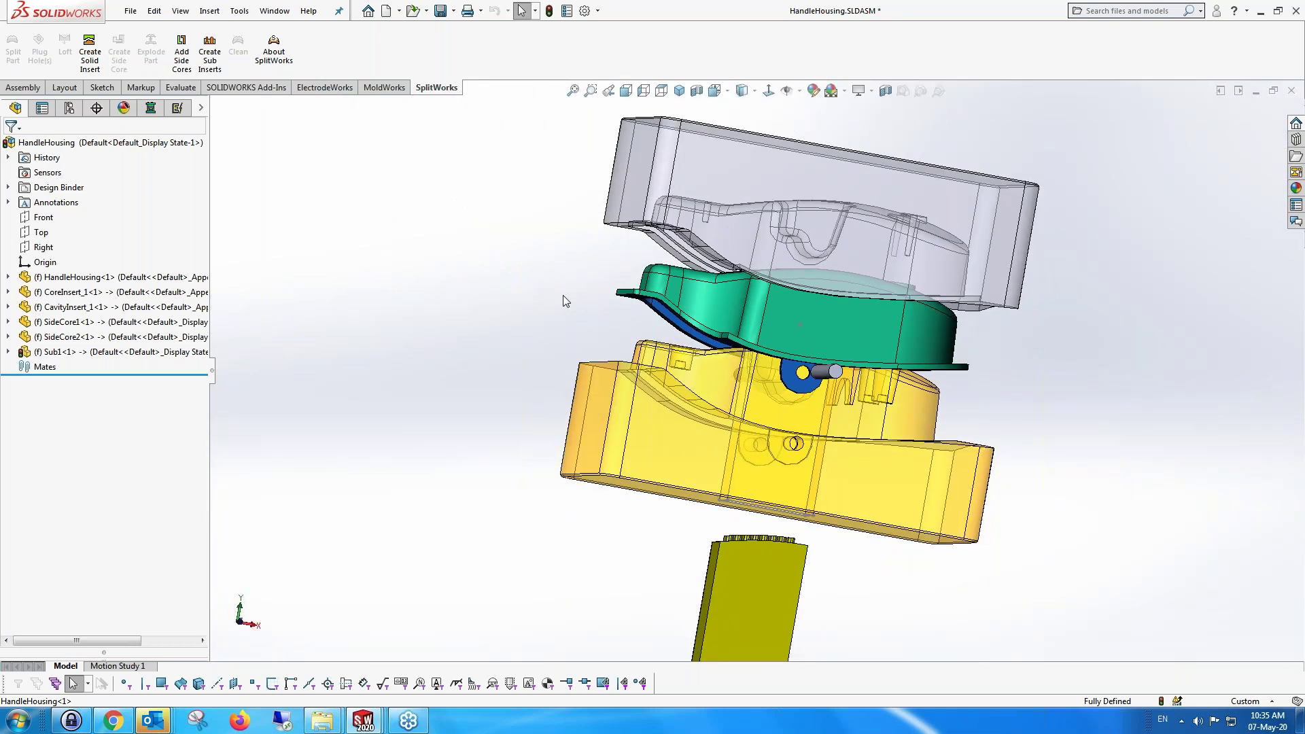
pyautogui.moveTo(564, 296)
pyautogui.mouseDown(button='middle')
pyautogui.moveTo(501, 281)
pyautogui.moveTo(564, 311)
pyautogui.mouseUp(button='middle')
pyautogui.scroll(2, 564, 311)
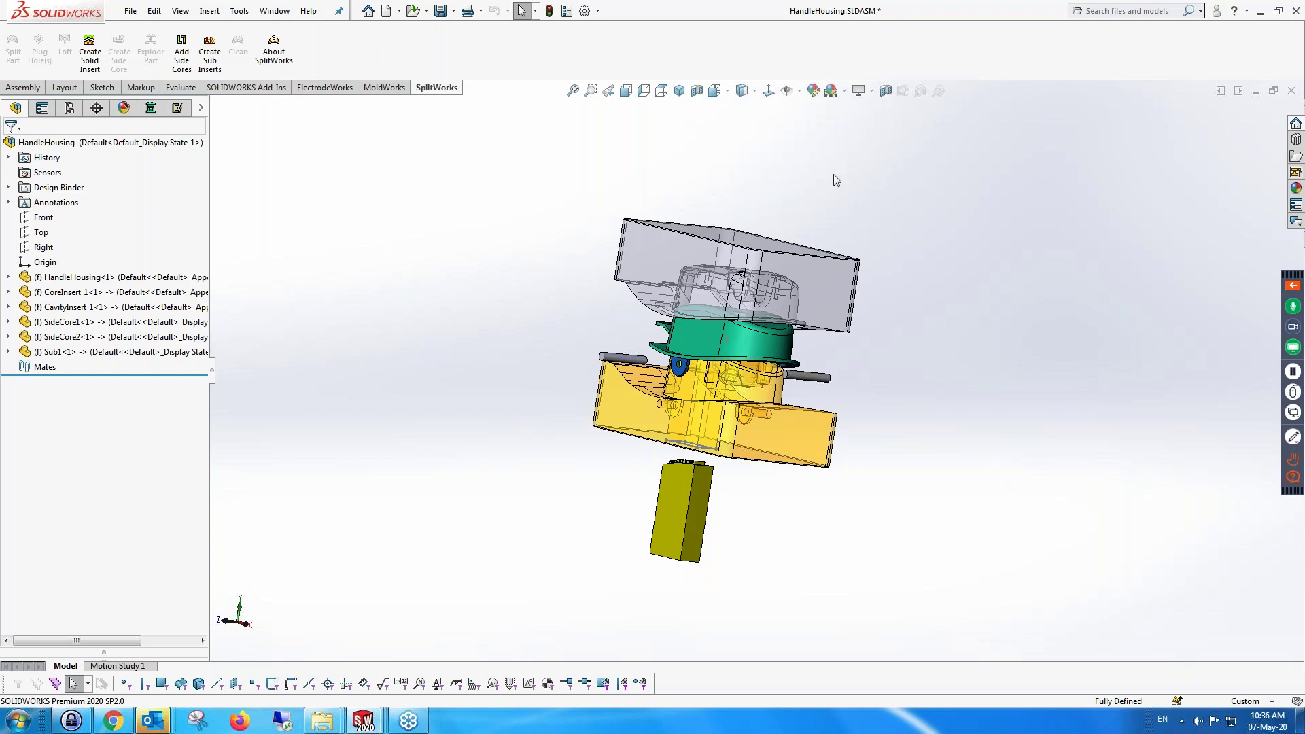
# Save and close the HandleHousing assembly, then close the HandleHousing part and the CoreInsert_1 part
pyautogui.click(1287, 95)
pyautogui.click(561, 334)
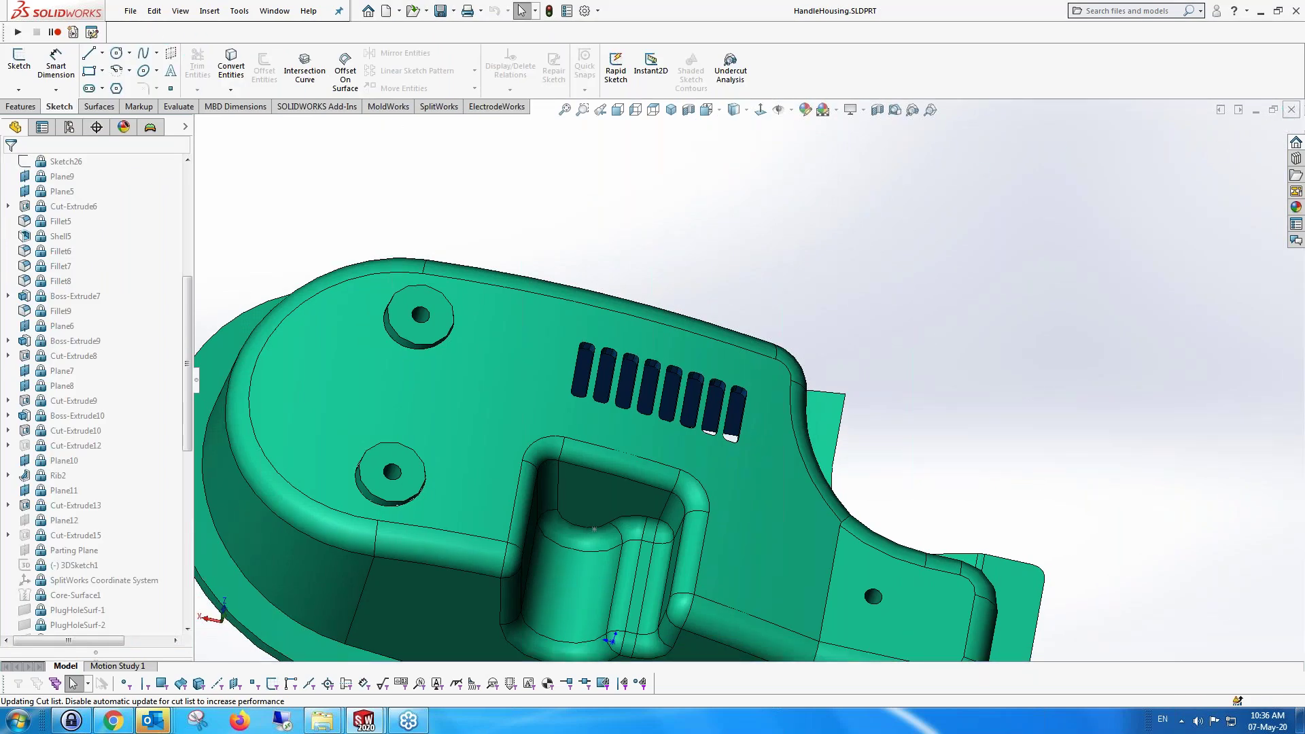
pyautogui.click(1291, 109)
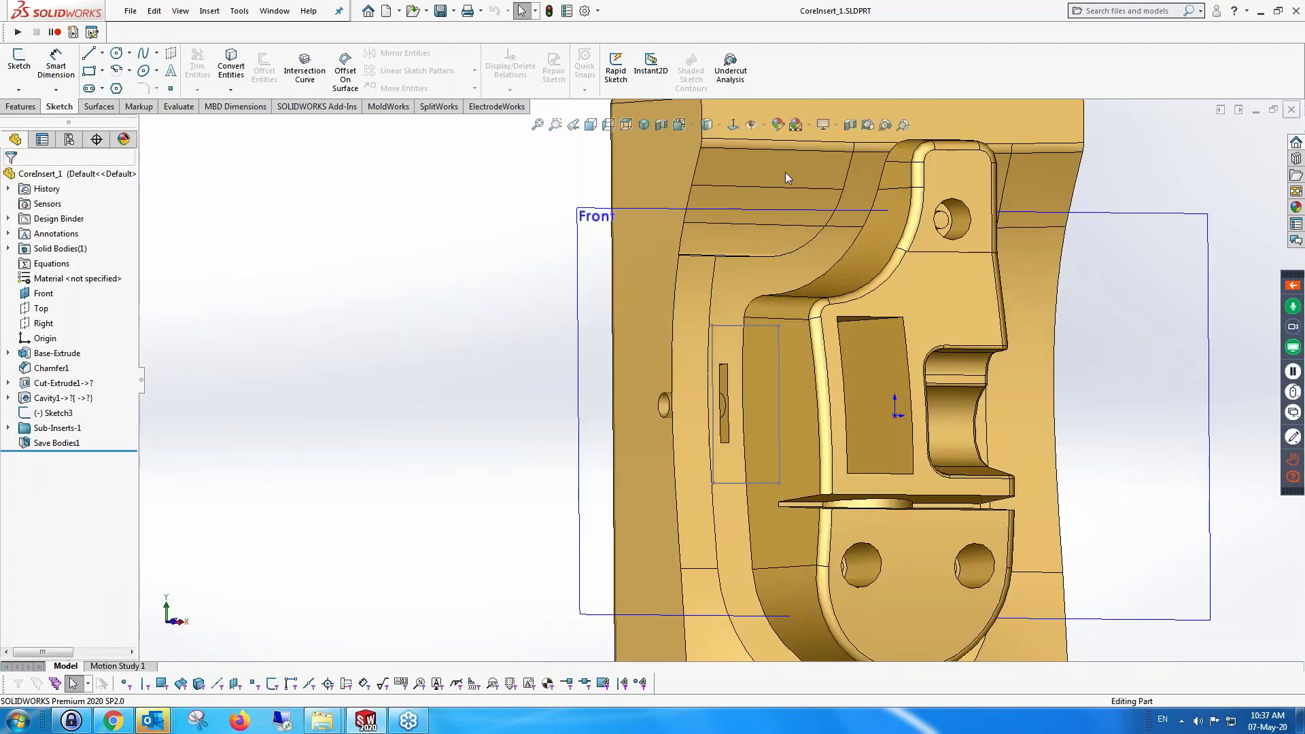
pyautogui.hotkey('ctrl', 'w')
# Open the CavityPart-mps.SLDASM assembly from the SolidCAM > CavityPart-mps folder, listing assemblies too, and view its exploded mold components
pyautogui.click(130, 11)
pyautogui.click(151, 48)
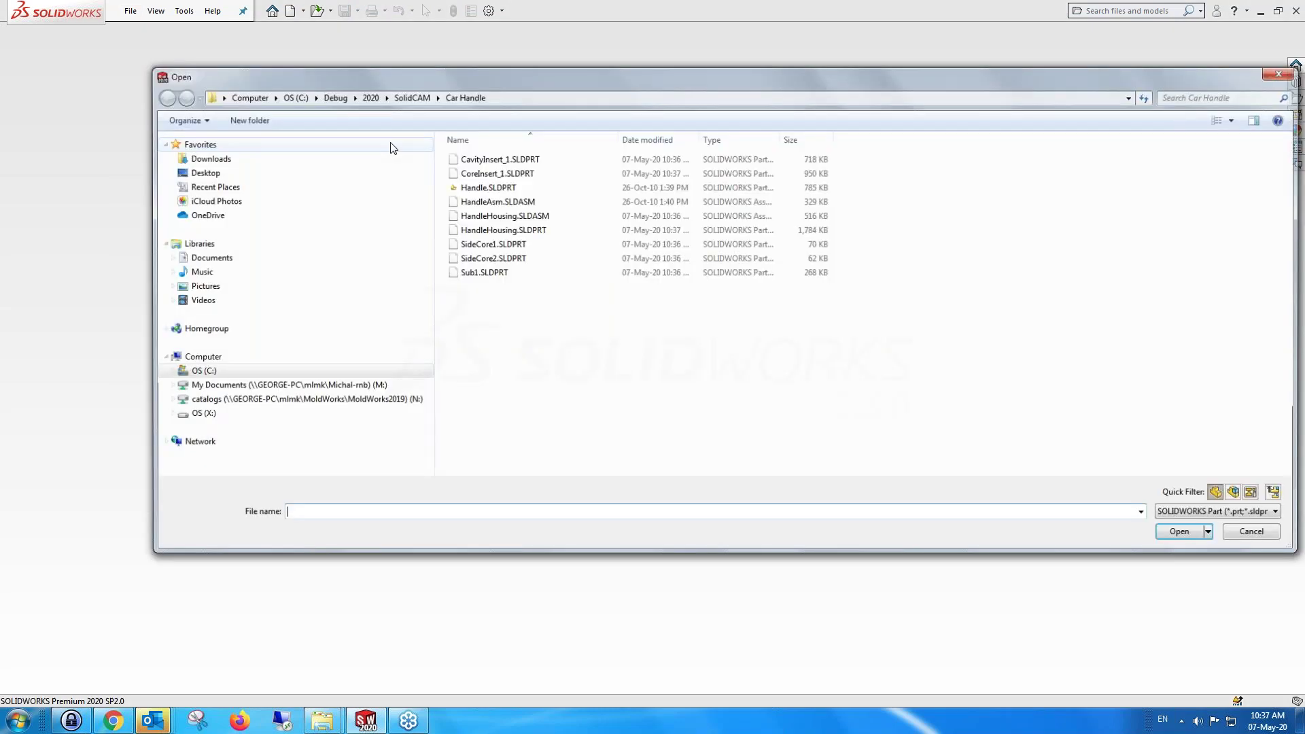
pyautogui.click(408, 95)
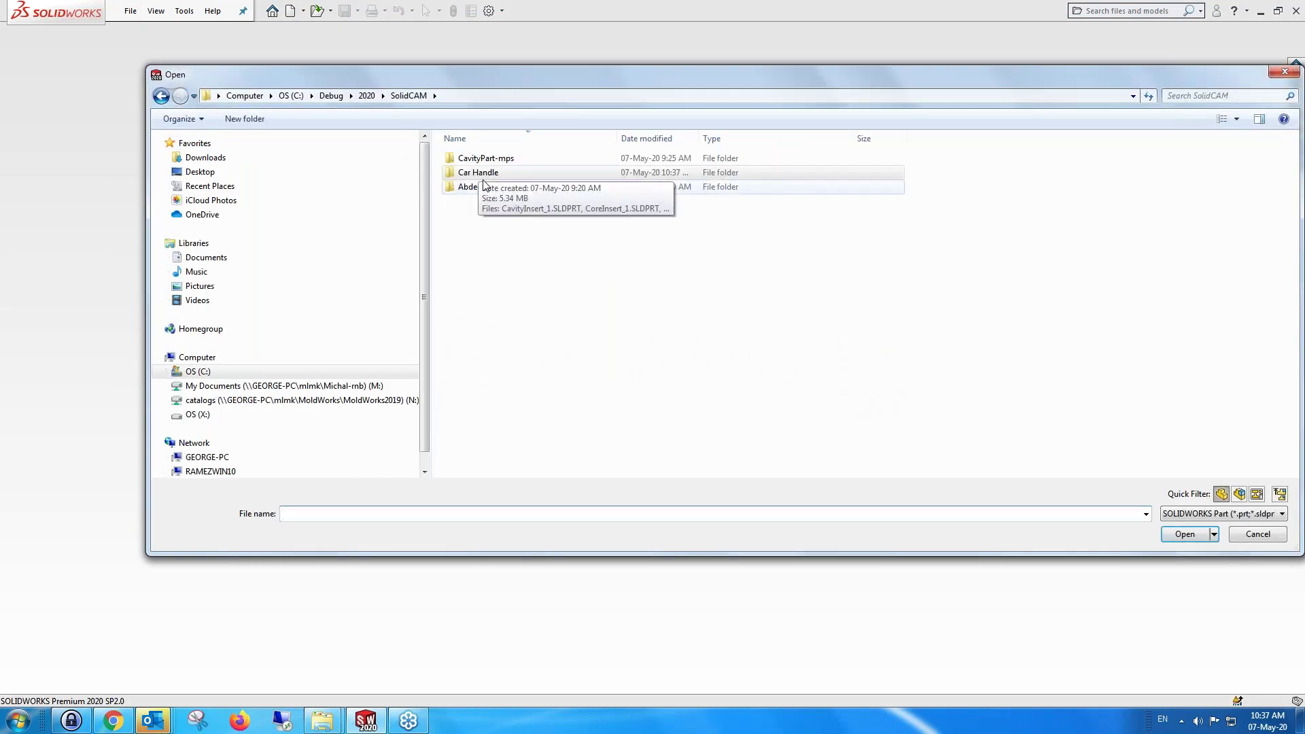
pyautogui.doubleClick(478, 159)
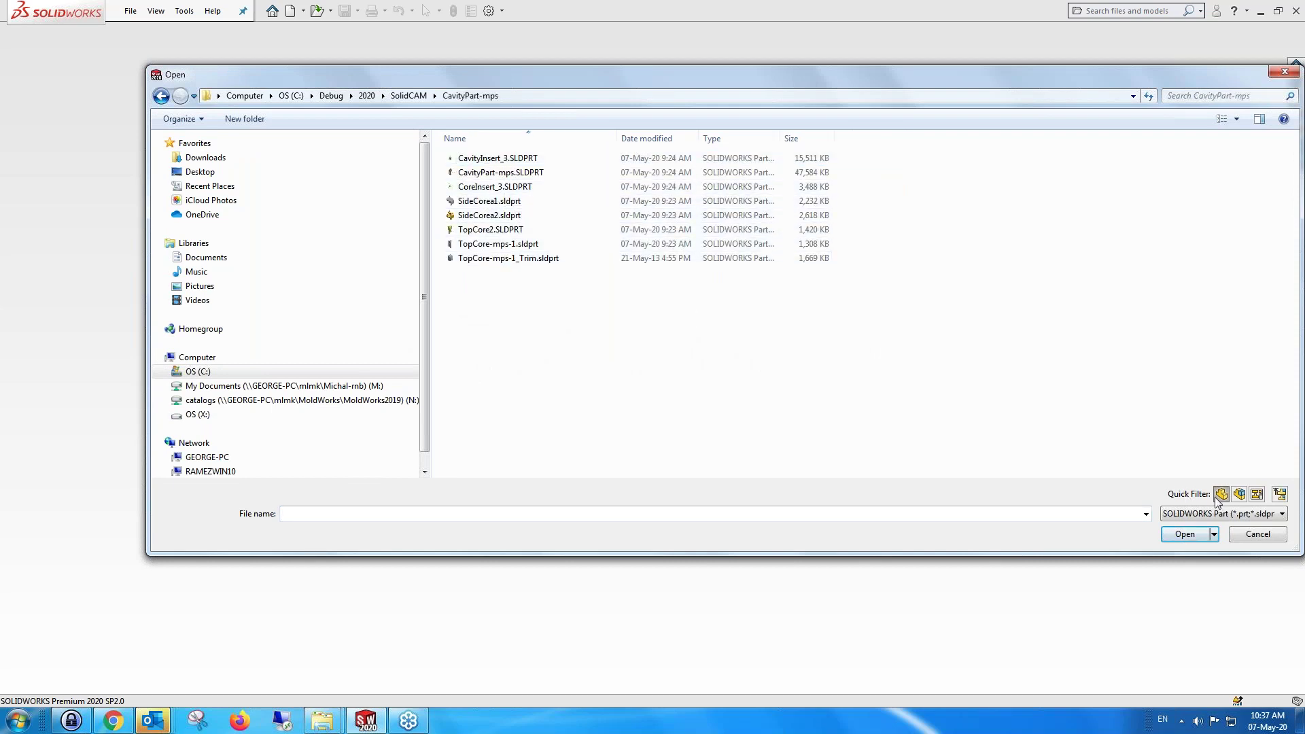
pyautogui.click(1239, 494)
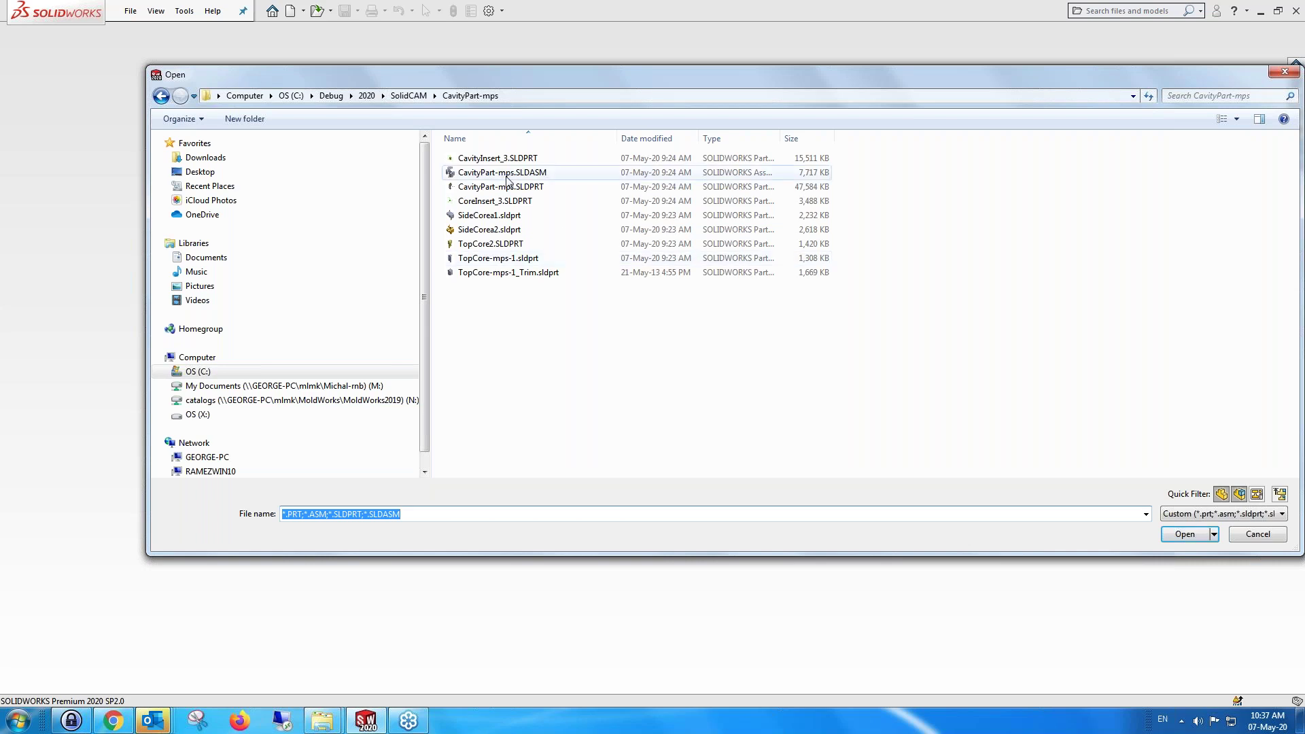
pyautogui.doubleClick(507, 173)
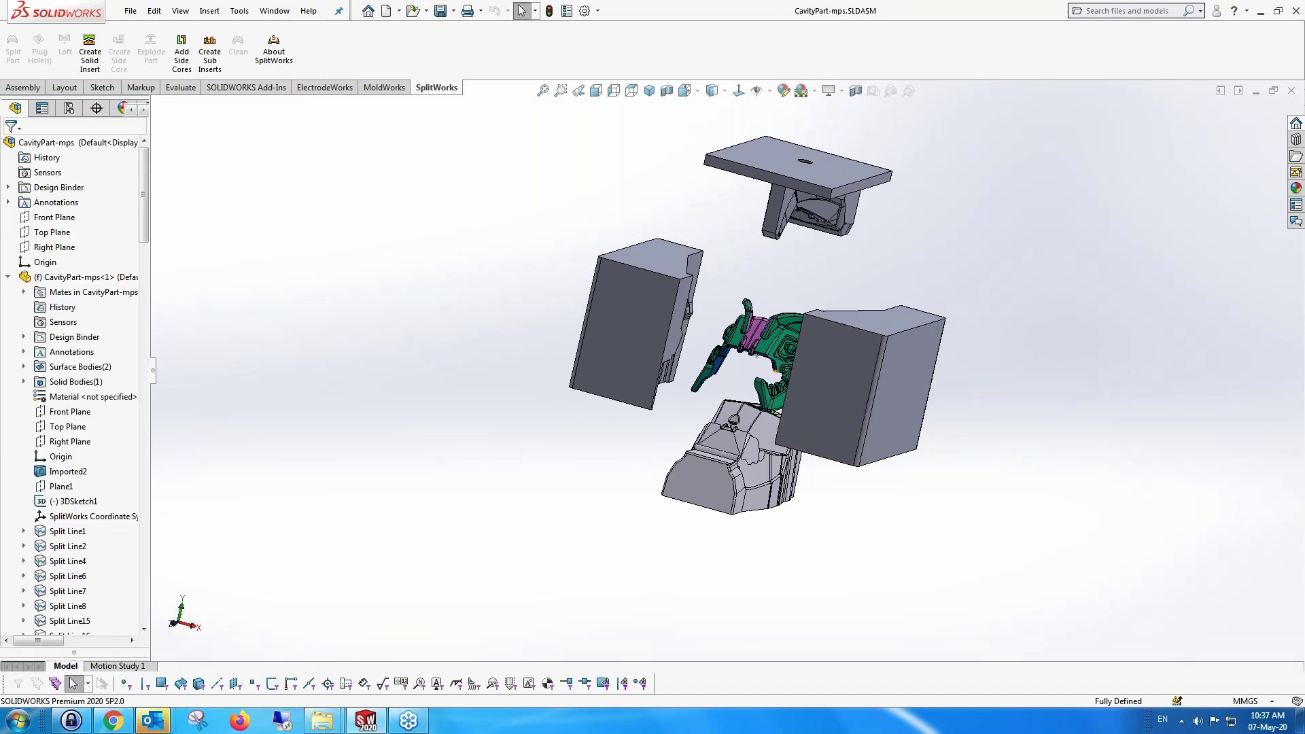
pyautogui.moveTo(724, 348); pyautogui.dragTo(519, 316, button='middle')
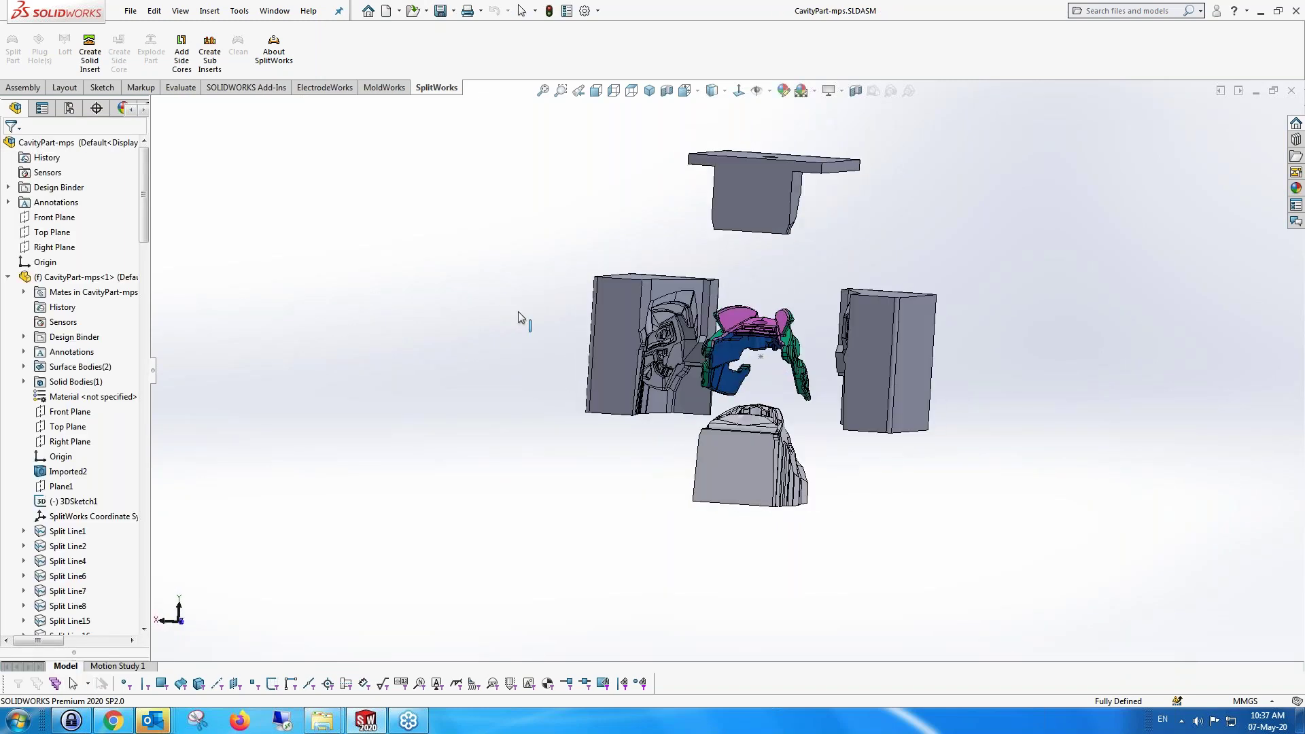
pyautogui.scroll(-3, 795, 363)
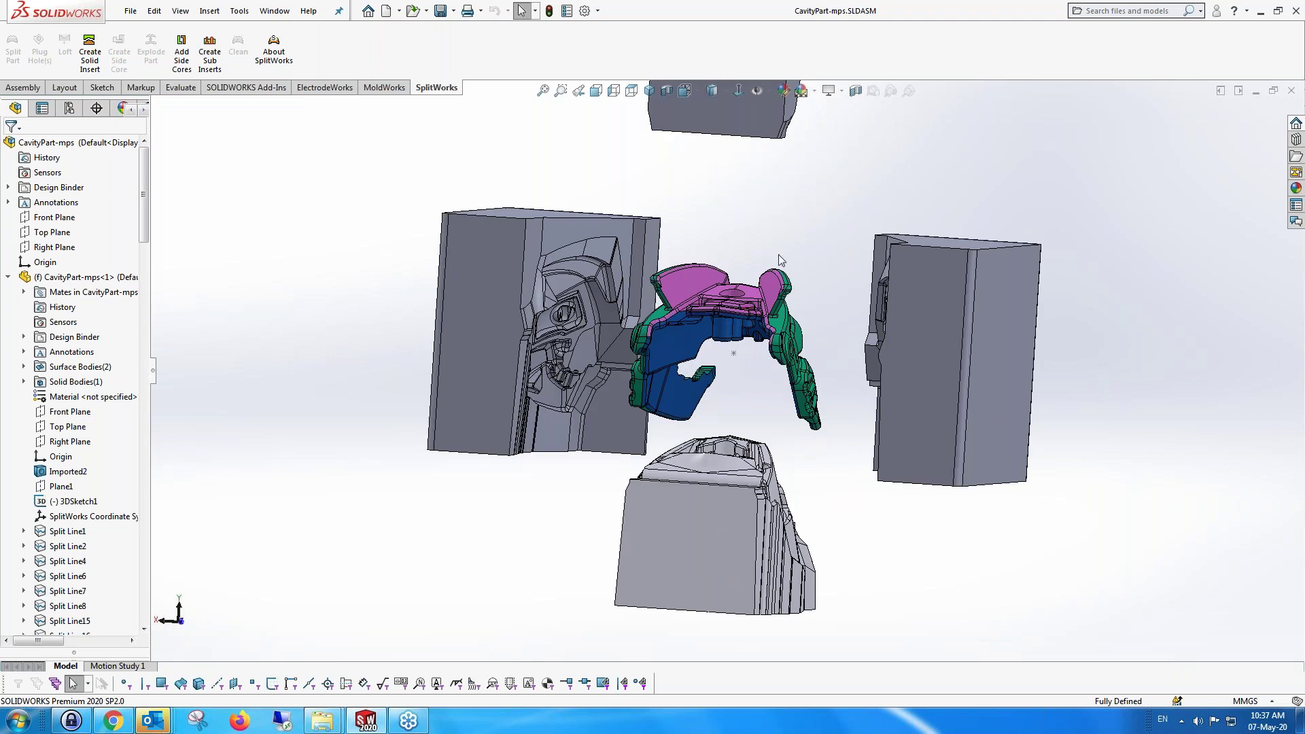
# Examine the exploded CavityPart-mps components, including the detailed cavity impression, the part and the surrounding cores
pyautogui.scroll(1, 785, 263)
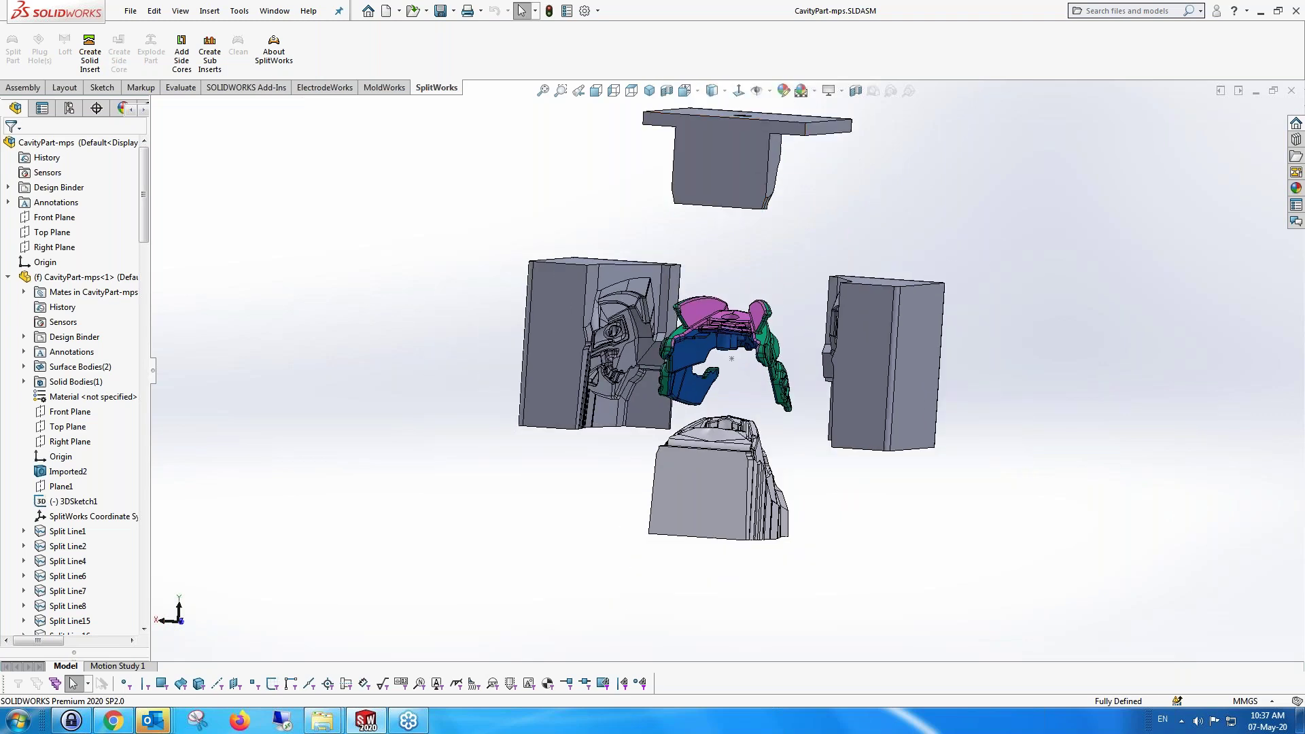
pyautogui.scroll(2, 740, 313)
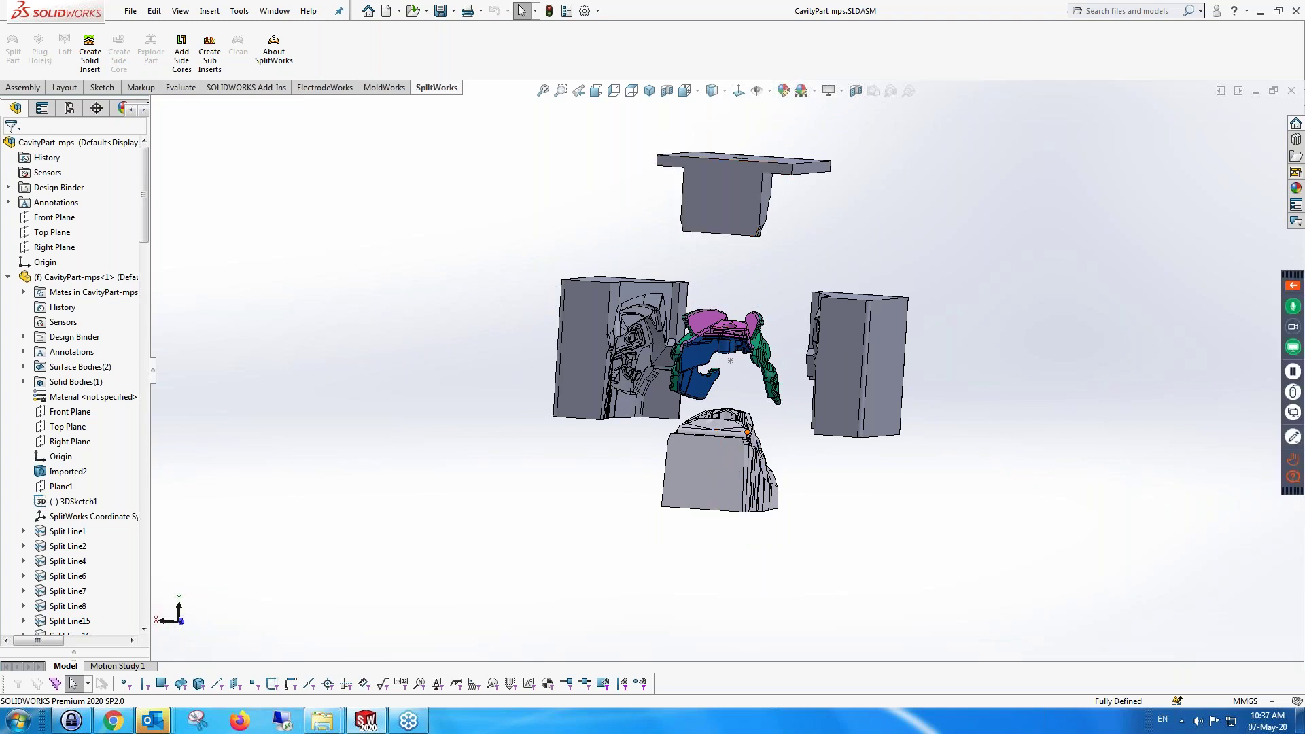
pyautogui.moveTo(744, 436); pyautogui.dragTo(703, 436, button='middle')
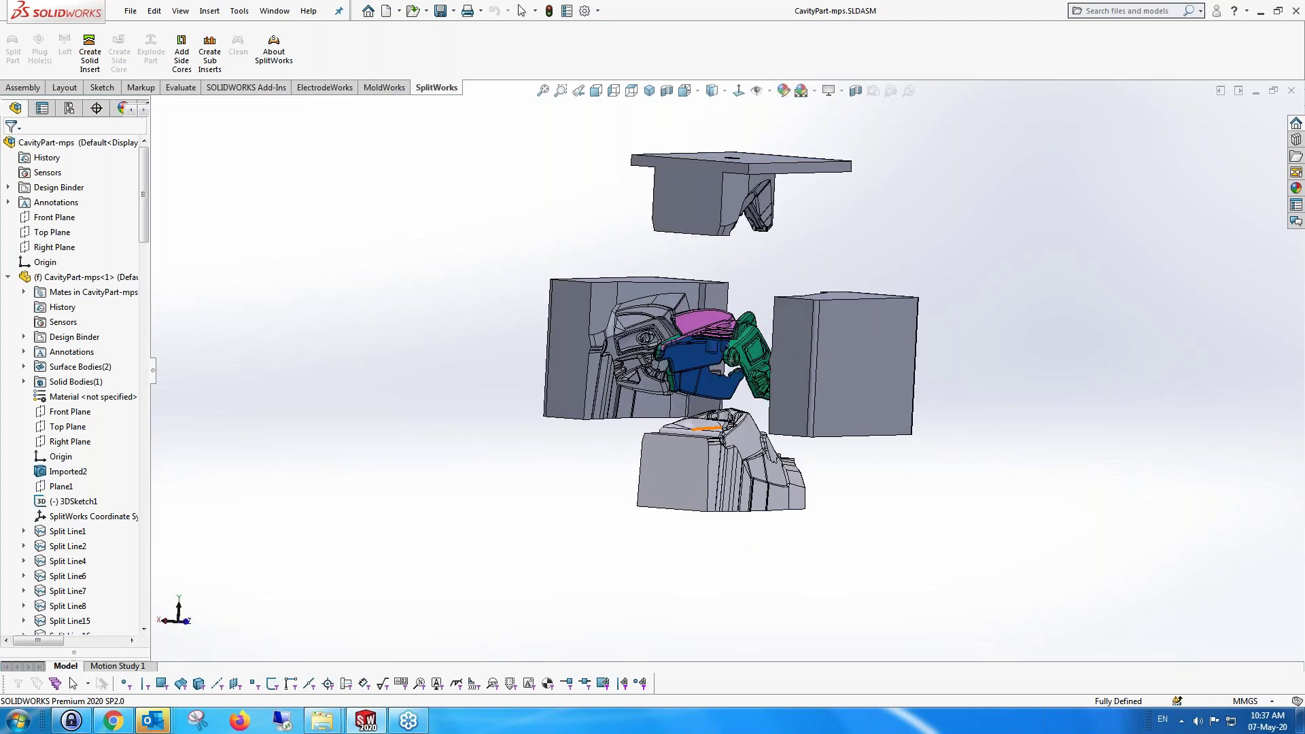
pyautogui.scroll(-3, 622, 335)
pyautogui.scroll(-10, 673, 365)
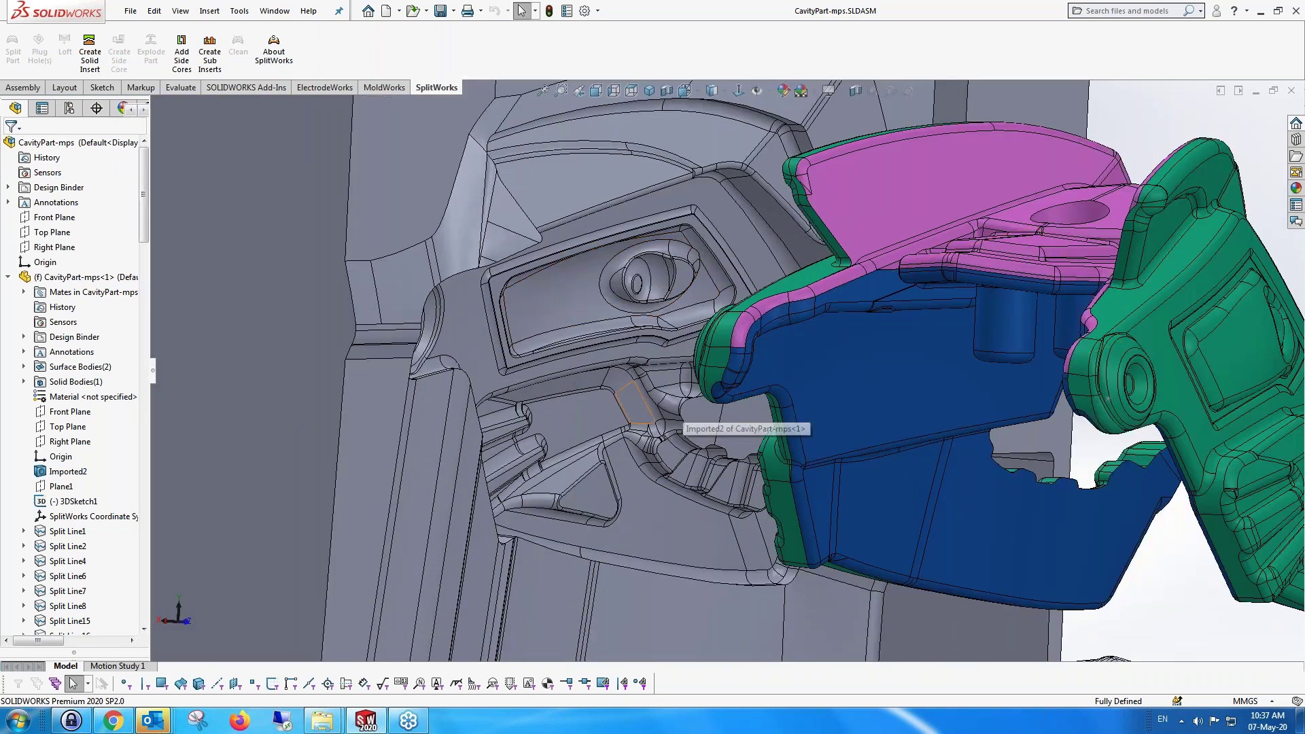
pyautogui.scroll(12, 642, 402)
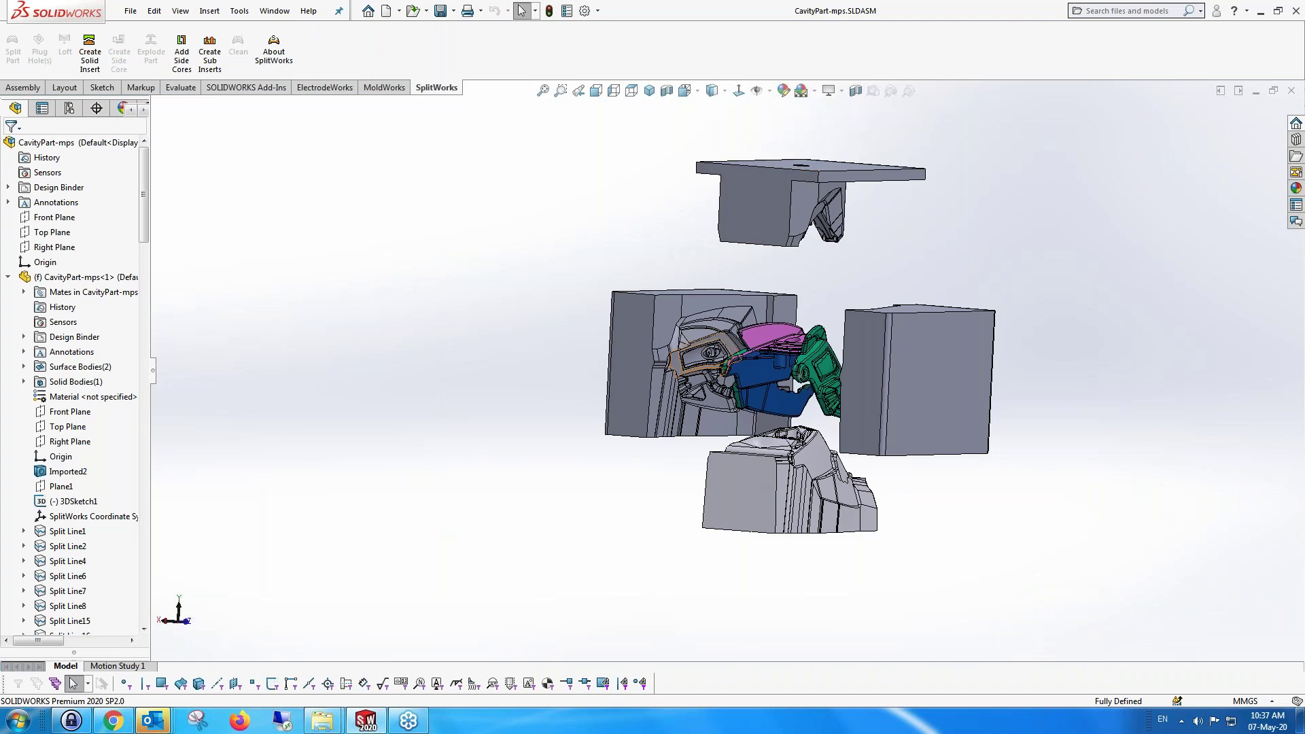
pyautogui.moveTo(552, 389); pyautogui.dragTo(589, 452, button='middle')
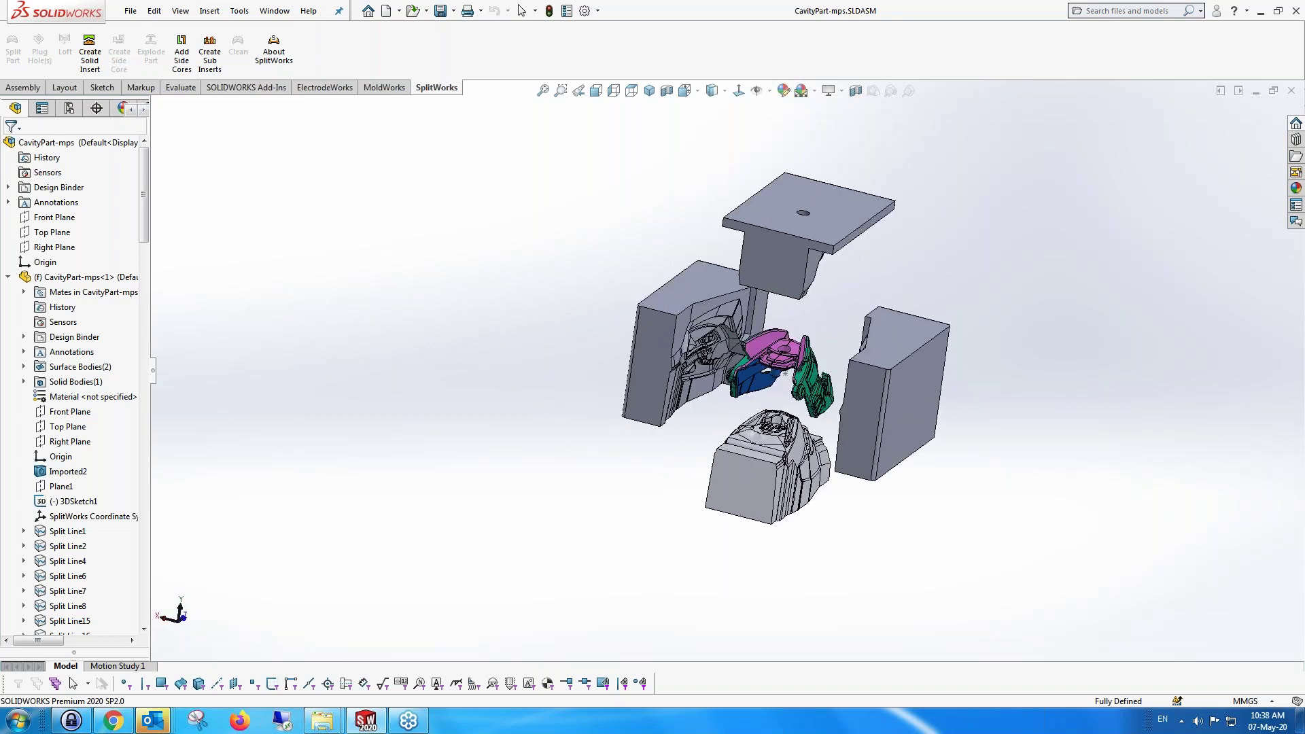
pyautogui.scroll(-2, 781, 408)
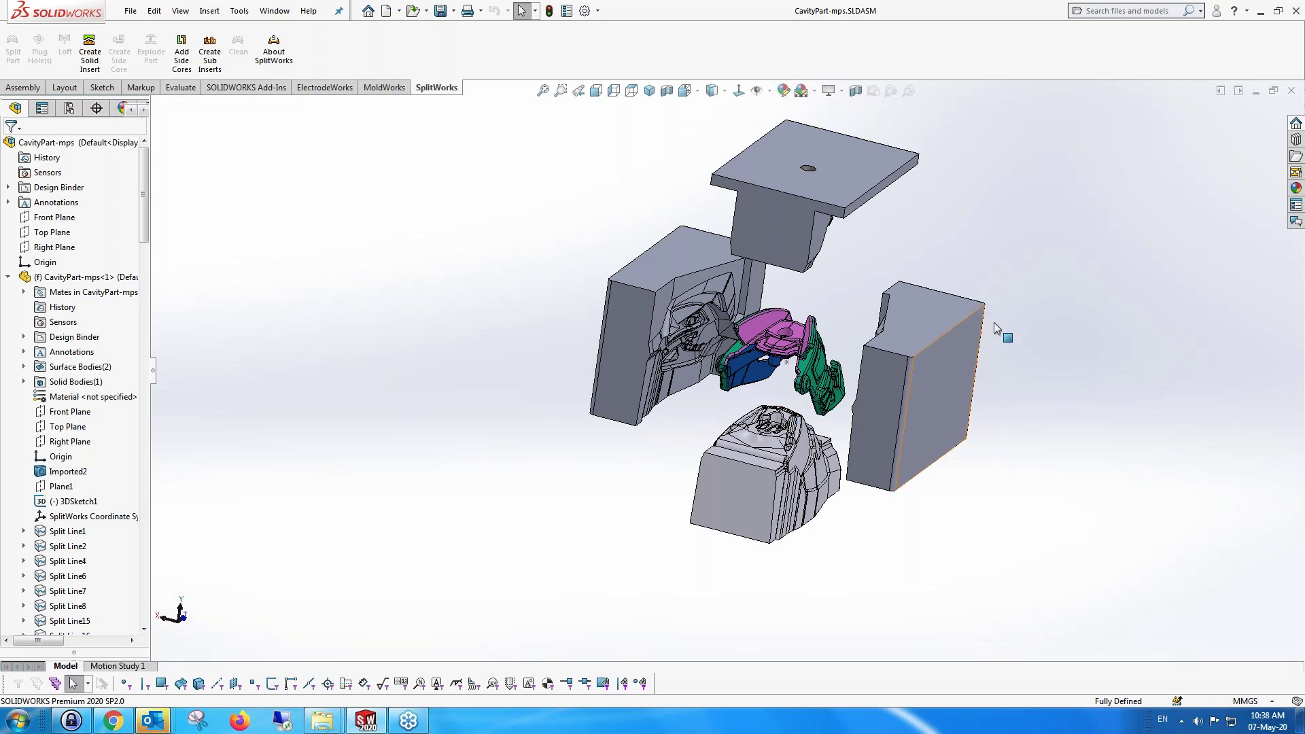
# Close the CavityPart-mps assembly and open AbdeckForElectrodes.SLDASM from the SolidCAM > AbdeckForElectrode folder
pyautogui.click(1292, 91)
pyautogui.click(129, 10)
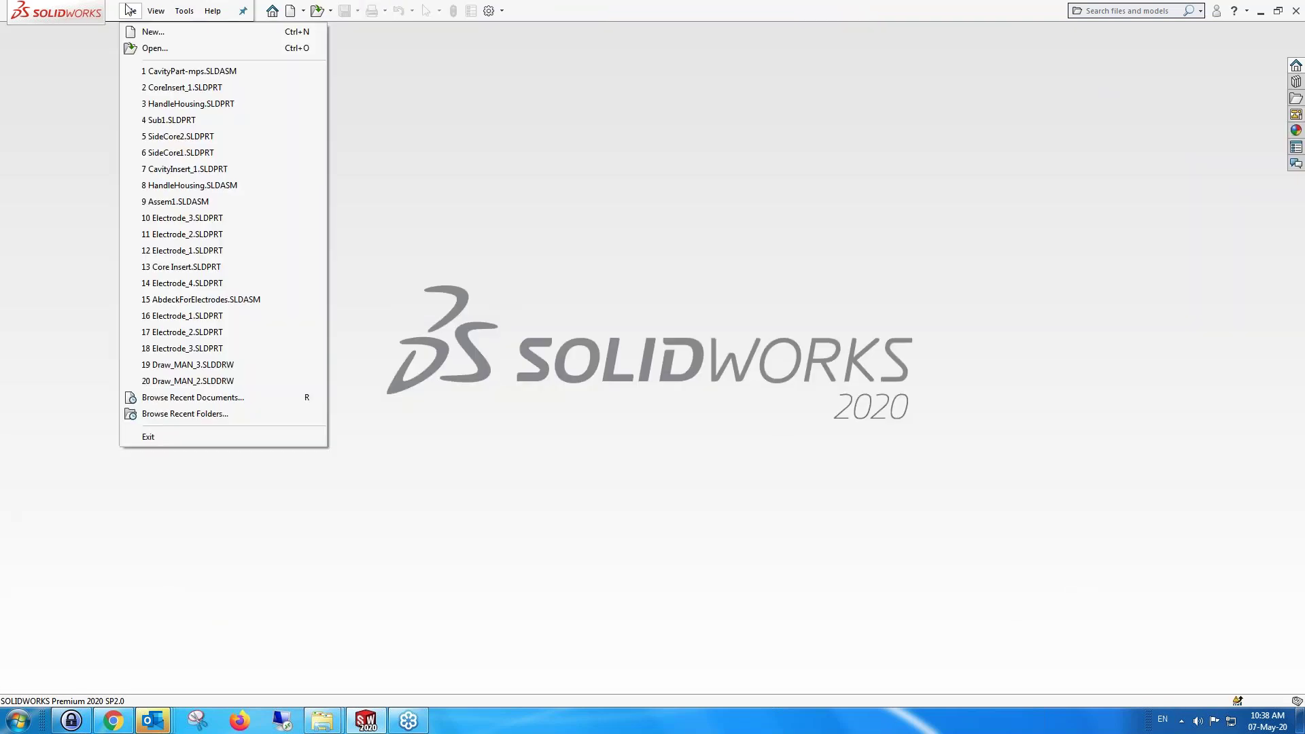
pyautogui.click(165, 53)
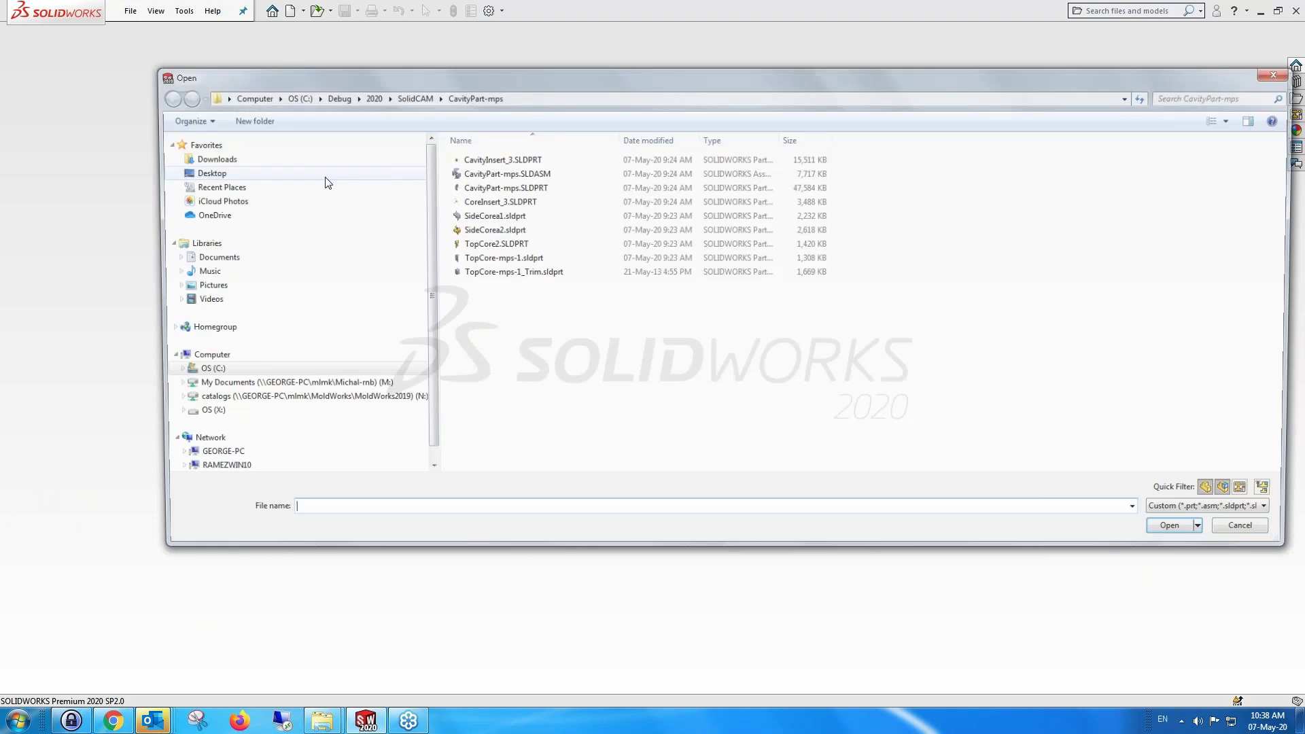
pyautogui.hotkey('alt', 'Up')
pyautogui.click(484, 188)
pyautogui.doubleClick(483, 191)
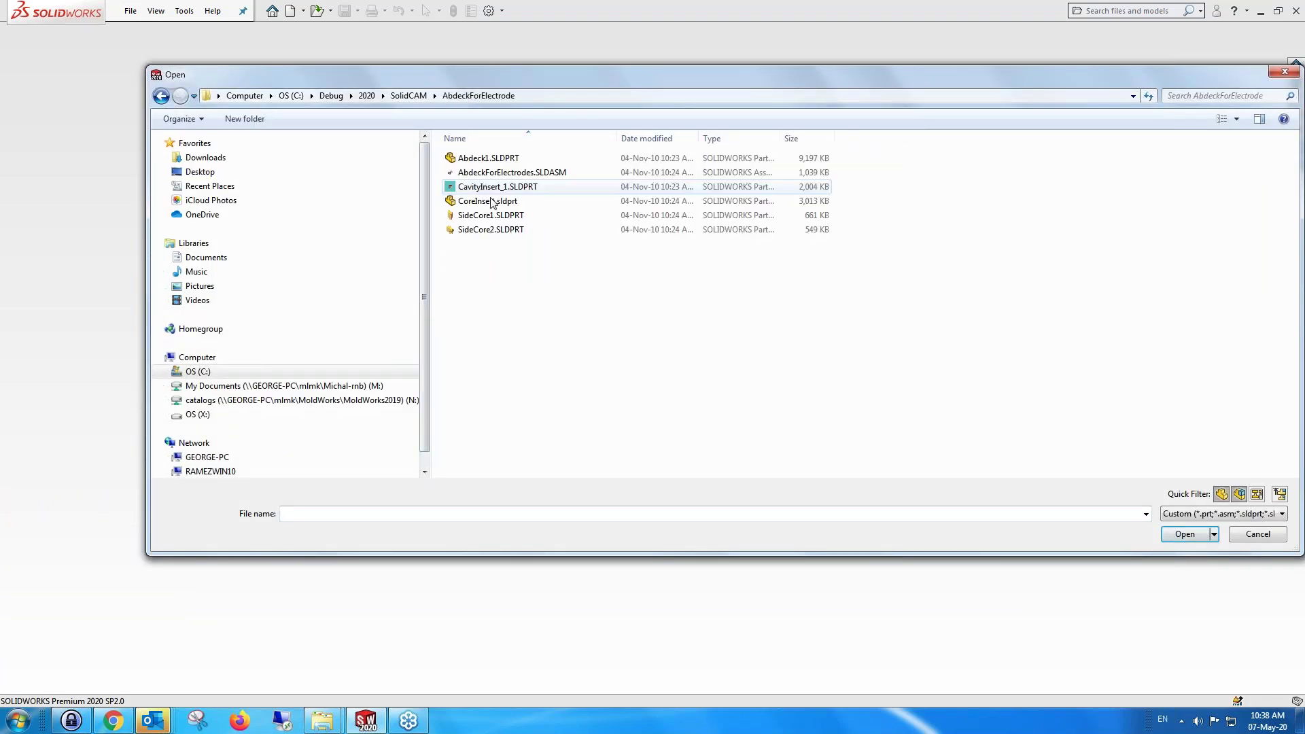
pyautogui.click(493, 177)
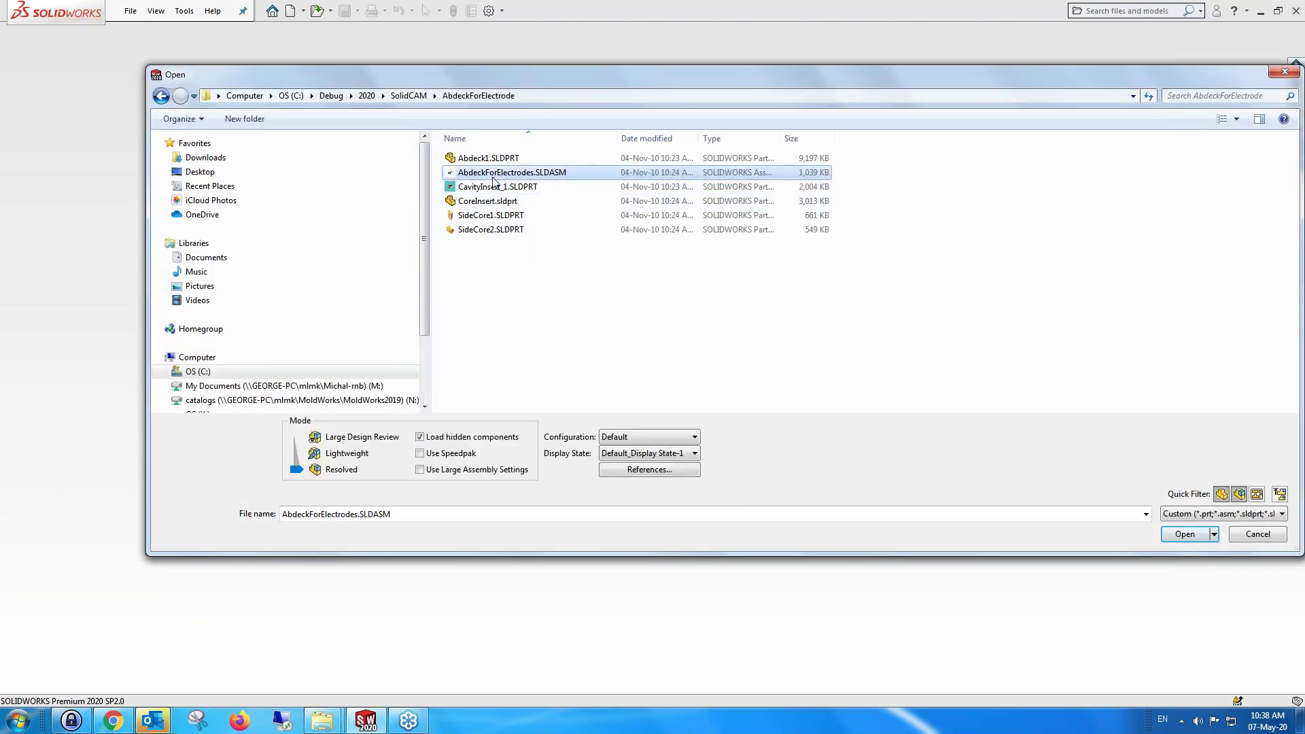
pyautogui.click(1184, 533)
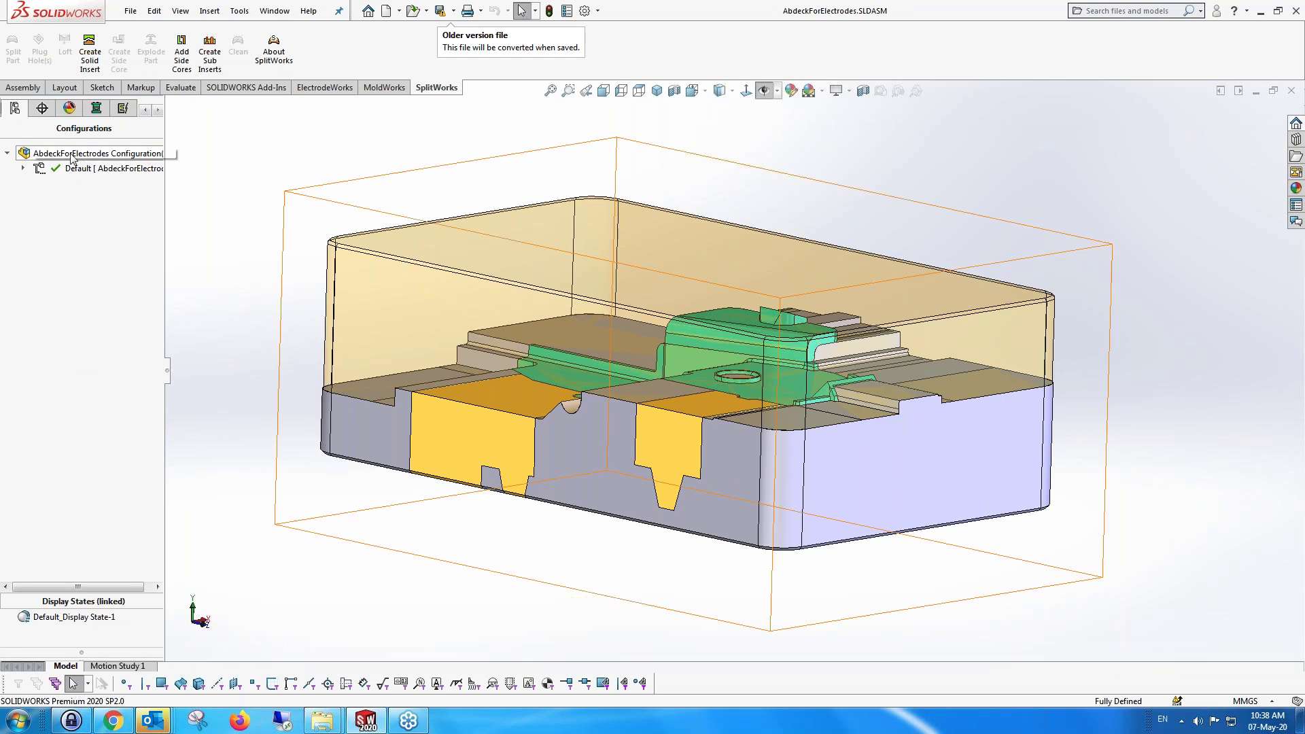
# Explode the AbdeckForElectrodes assembly with ExplView1 to inspect its inserts and side cores, and collapse it again
pyautogui.click(23, 168)
pyautogui.rightClick(74, 184)
pyautogui.click(114, 193)
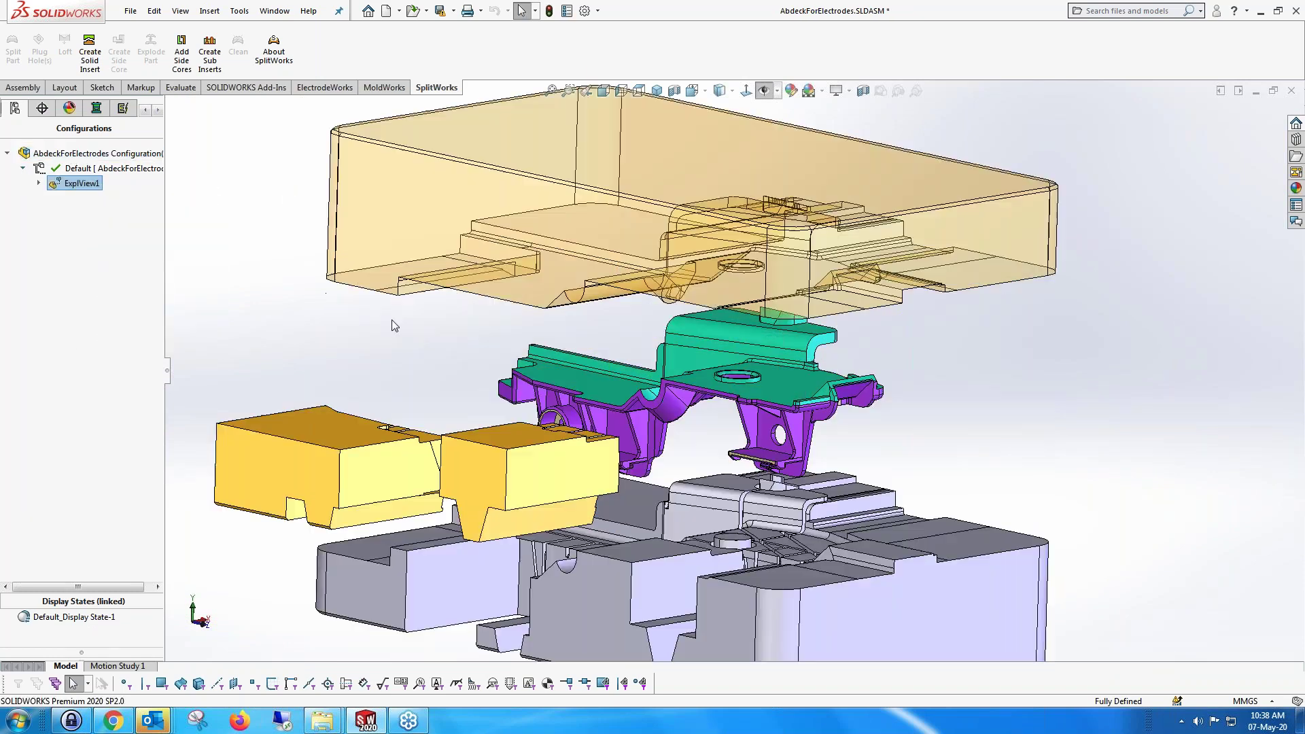
pyautogui.moveTo(533, 362); pyautogui.dragTo(584, 371, button='middle')
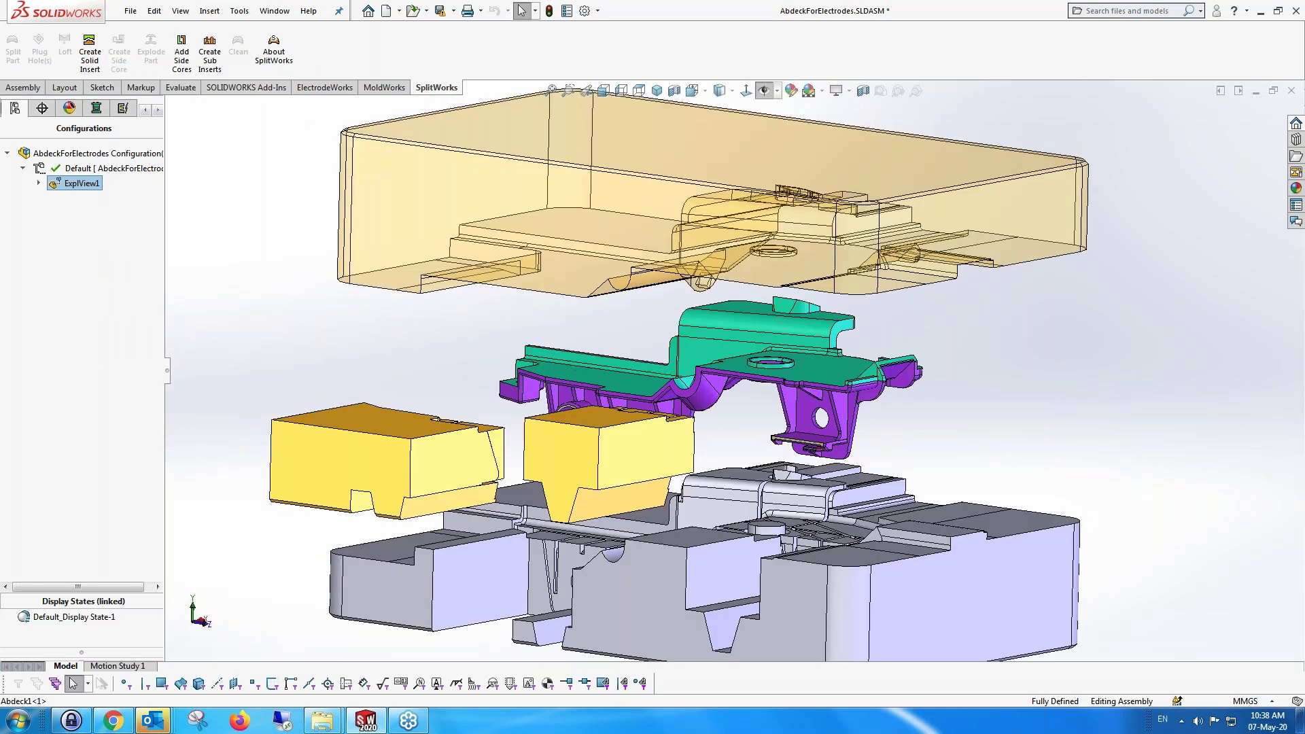
pyautogui.rightClick(90, 189)
pyautogui.click(104, 193)
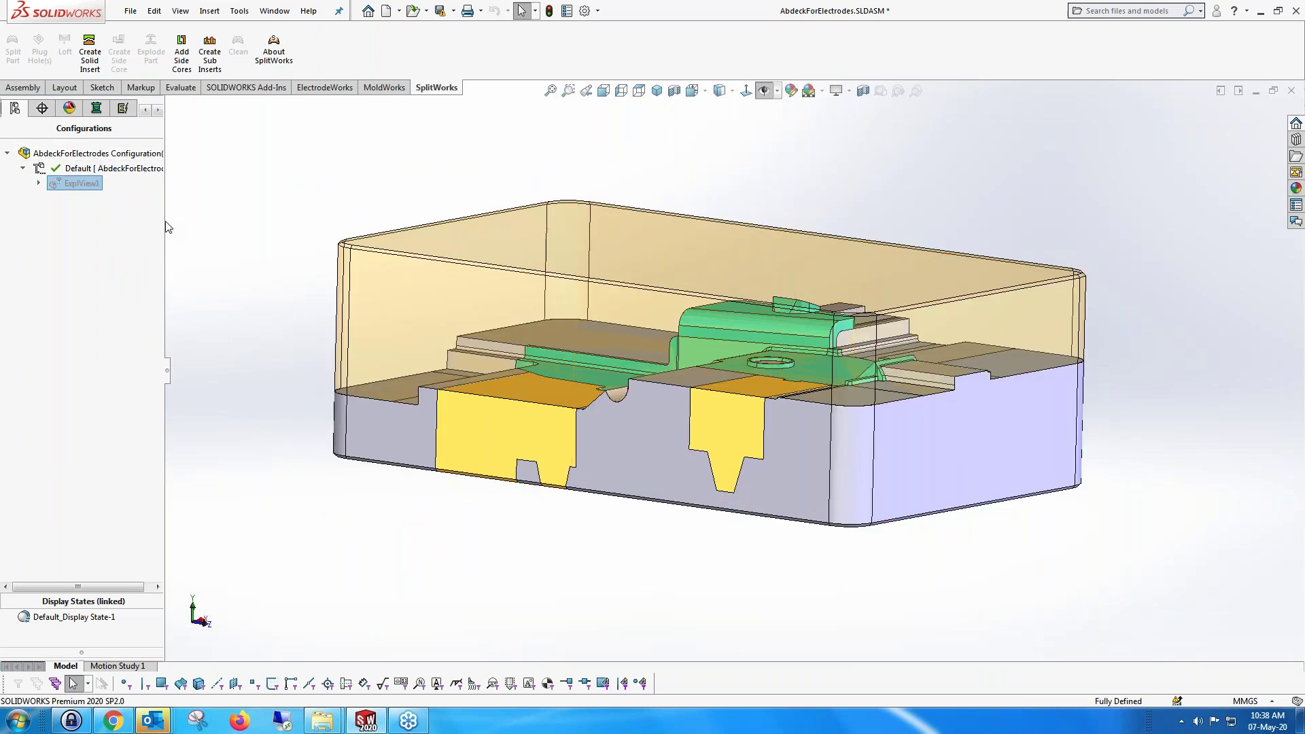
# Hide all components of the assembly and show only the CoreInsert component
pyautogui.moveTo(166, 219); pyautogui.dragTo(221, 217)
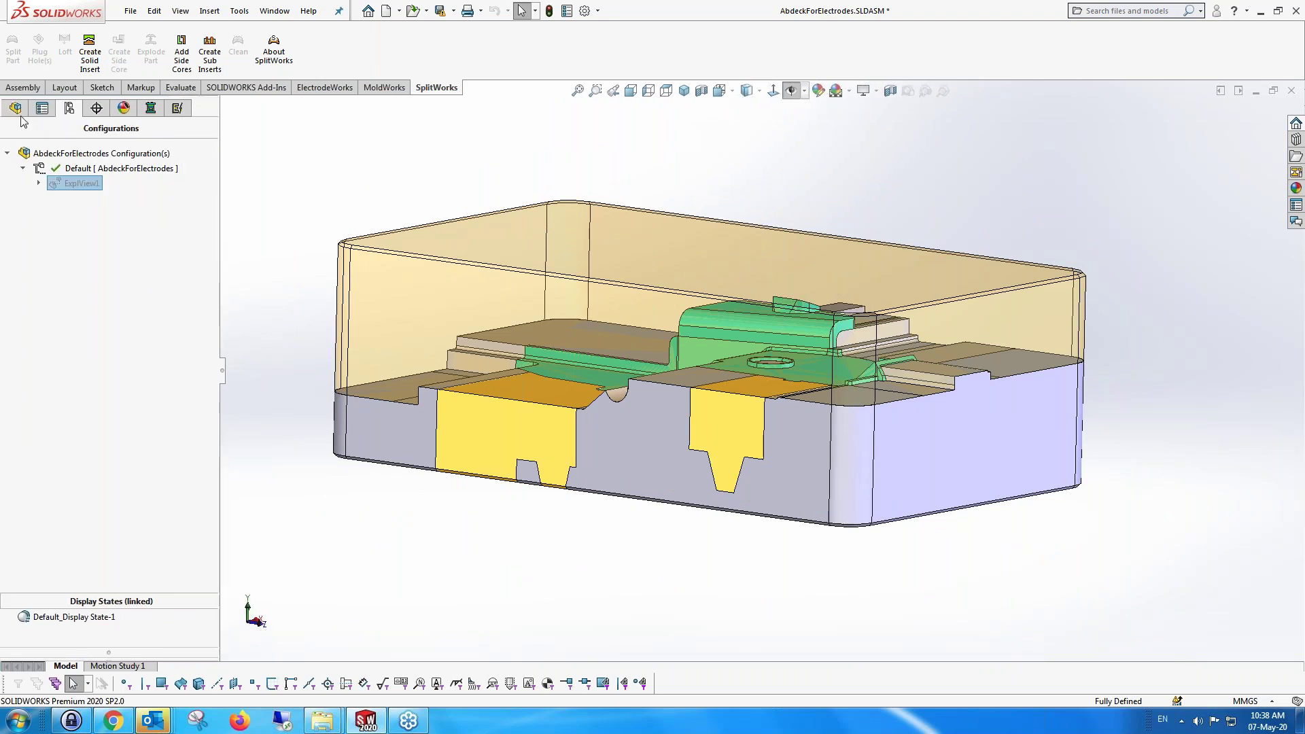
pyautogui.click(15, 108)
pyautogui.rightClick(58, 145)
pyautogui.click(87, 106)
pyautogui.rightClick(89, 310)
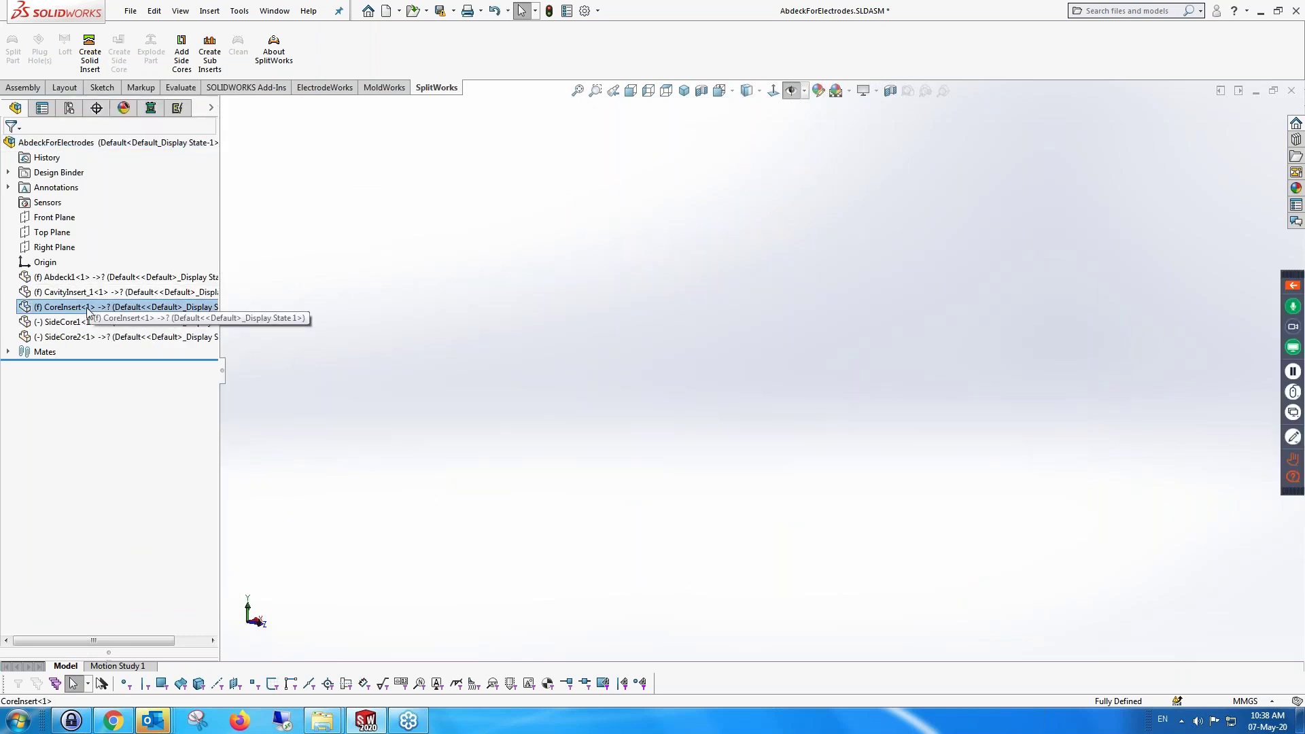
pyautogui.click(125, 271)
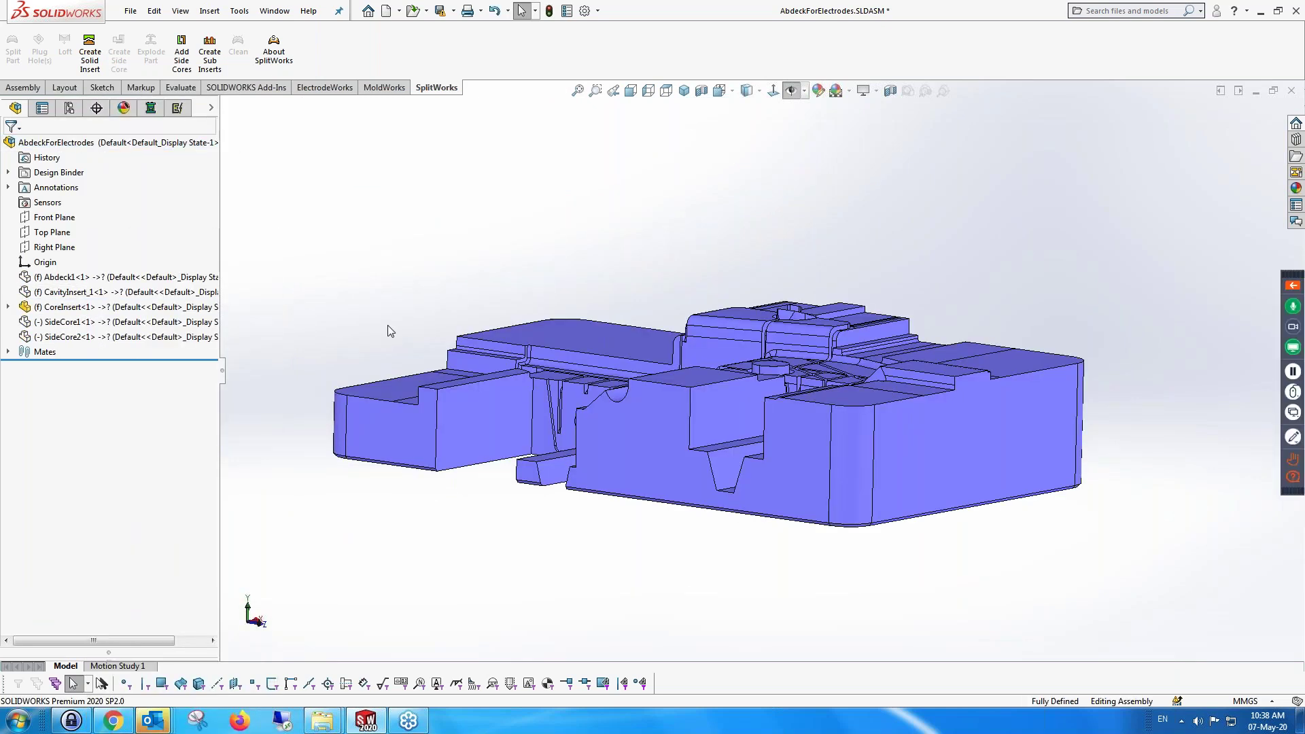
pyautogui.click(390, 333)
pyautogui.scroll(1, 418, 337)
pyautogui.moveTo(437, 367); pyautogui.dragTo(441, 402, button='middle')
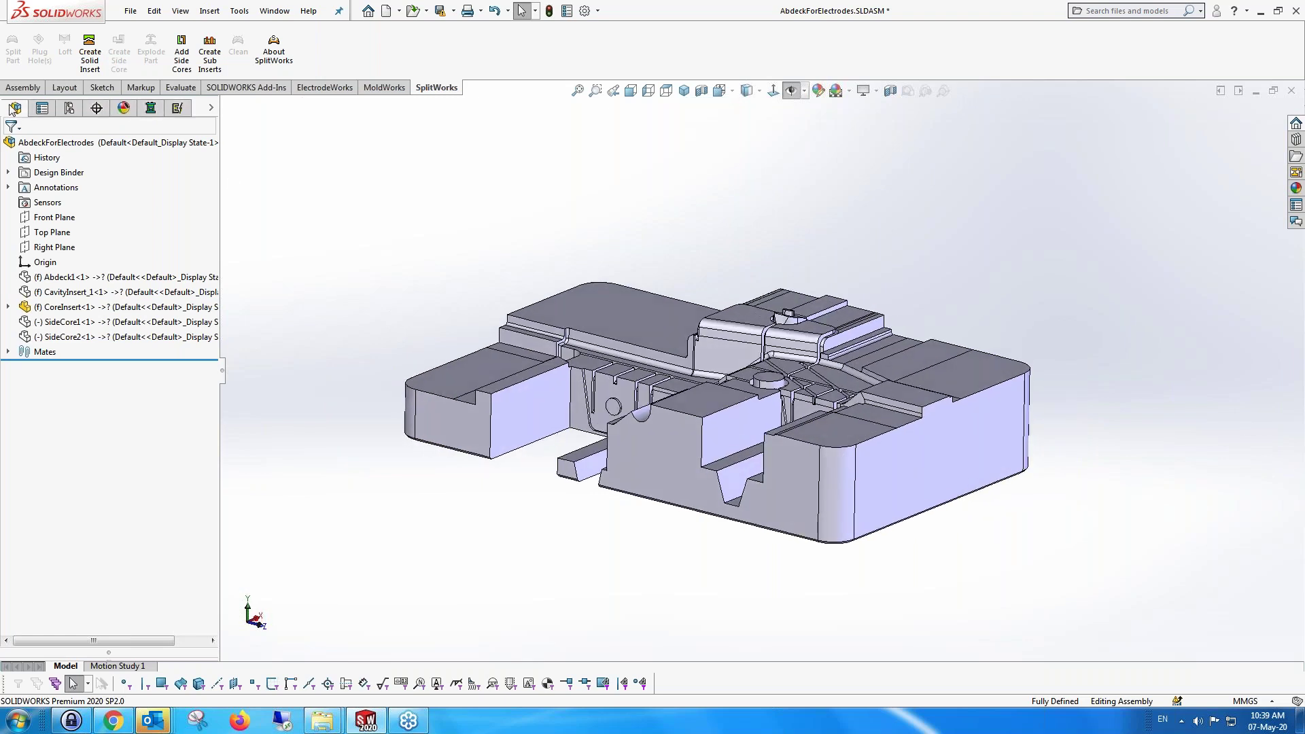
# Start adding an electrode to the AbdeckForElectrodes project in ElectrodeWorks, using the EDM_Holder_1 blank
pyautogui.click(182, 114)
pyautogui.rightClick(70, 125)
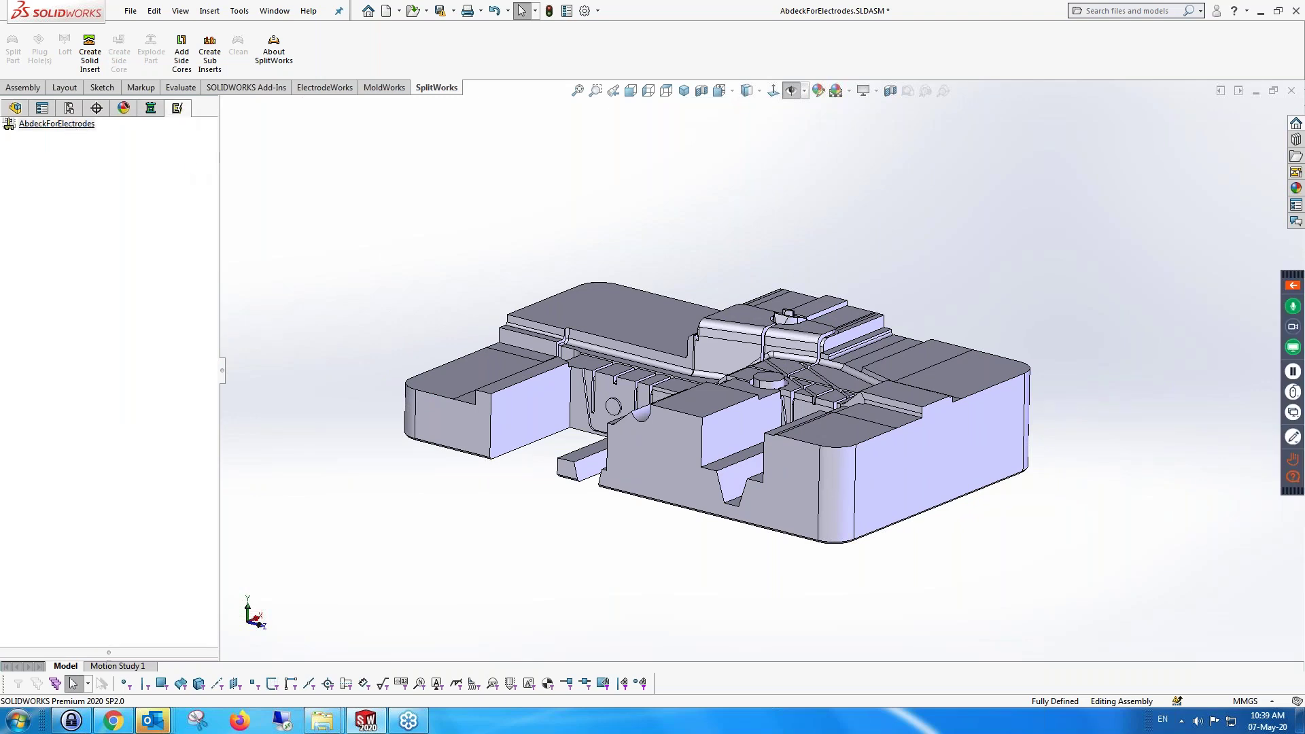
pyautogui.click(330, 89)
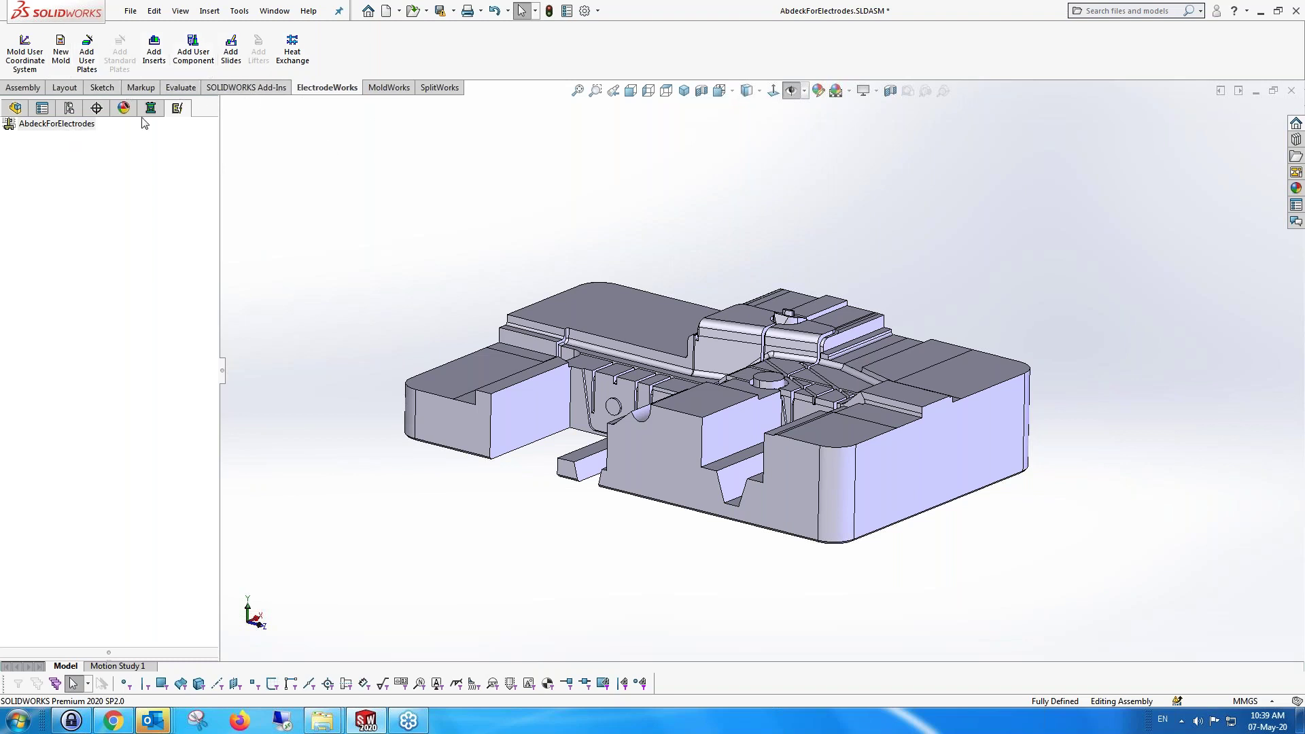
pyautogui.rightClick(58, 126)
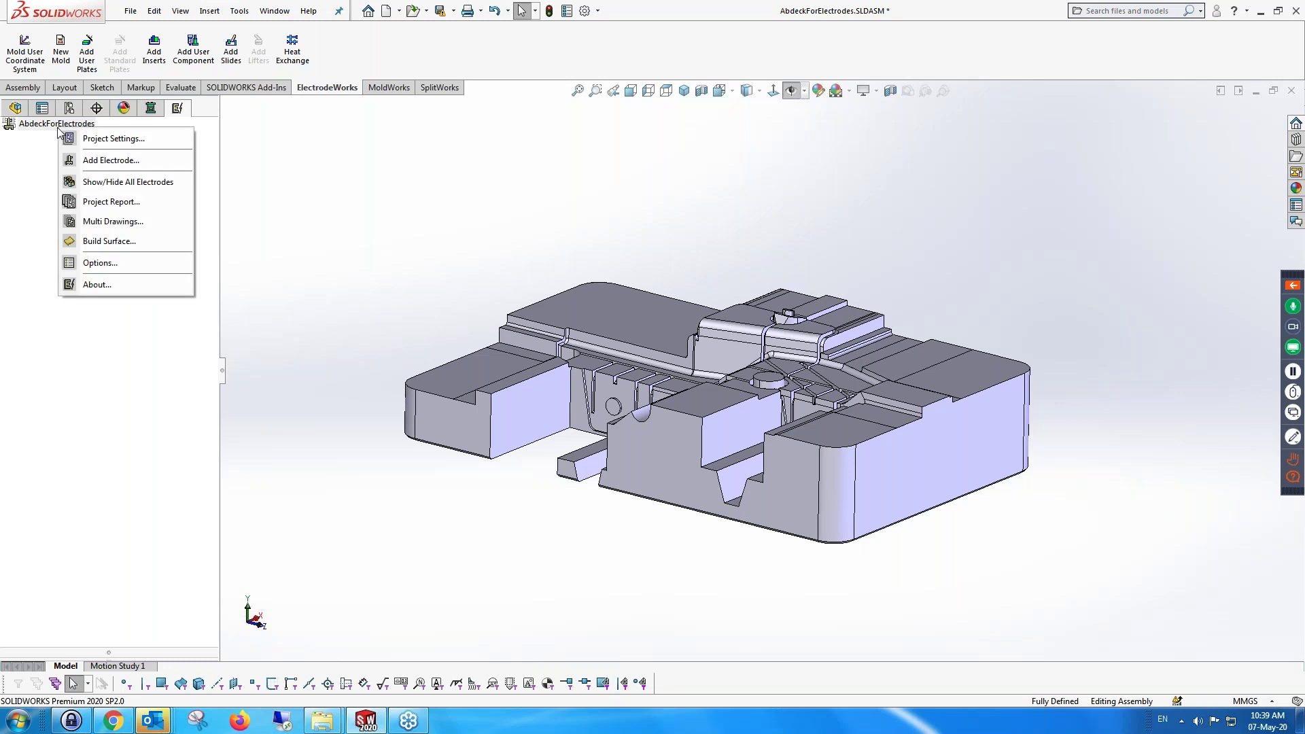
pyautogui.click(117, 167)
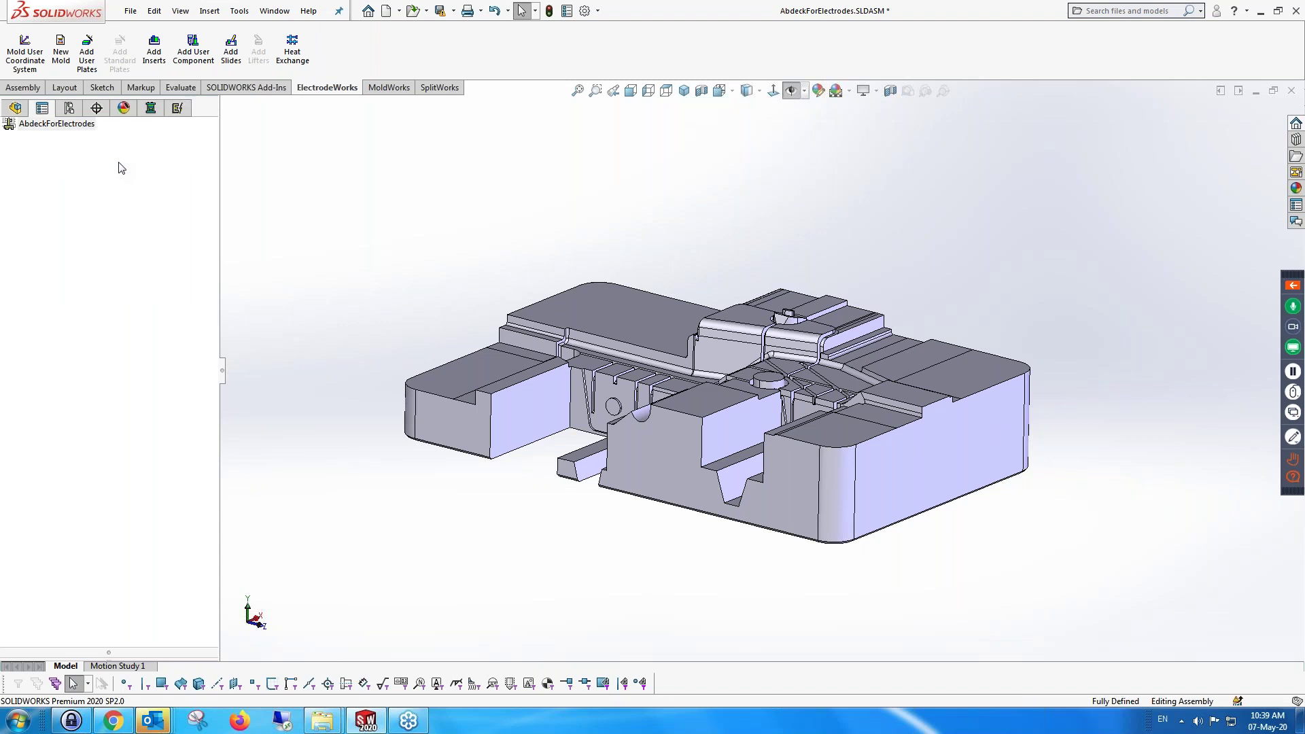
pyautogui.click(428, 135)
pyautogui.doubleClick(430, 136)
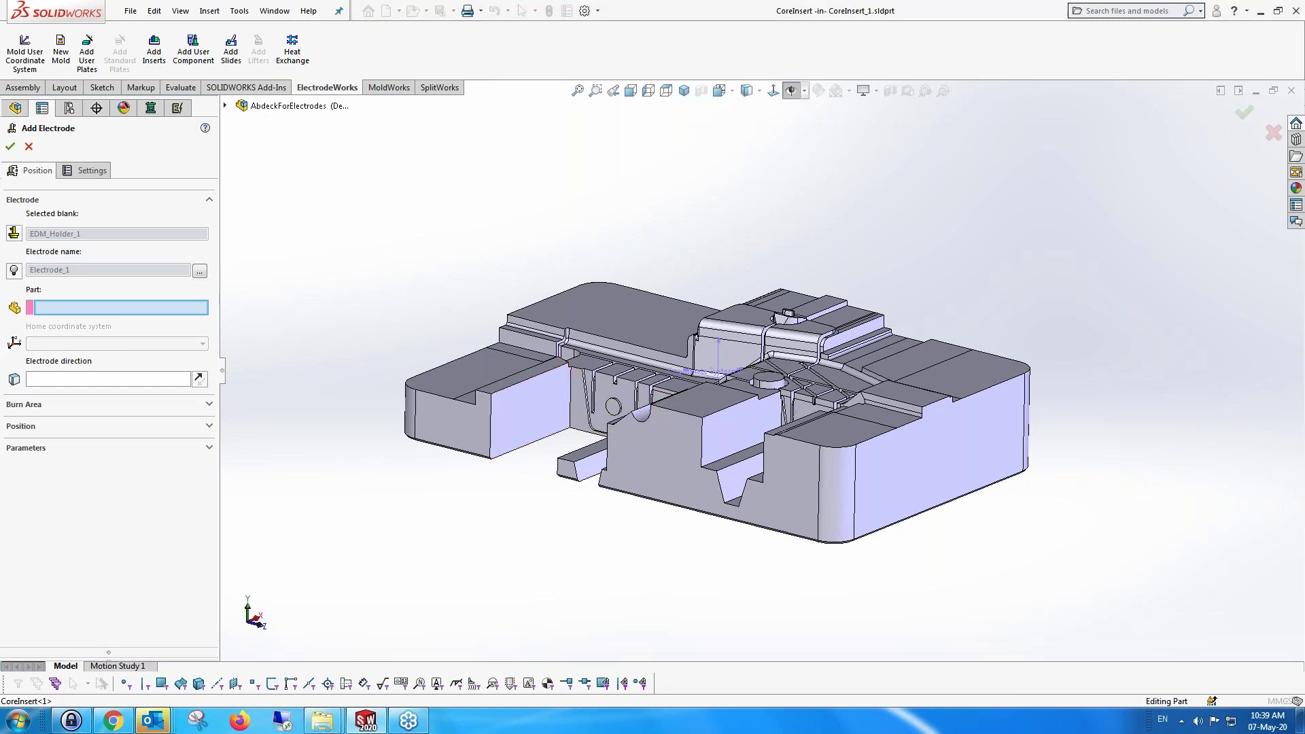
# Create the electrode on CoreInsert, with the narrow rib slot above the protruding bar as its exact-faces burn area
pyautogui.click(587, 375)
pyautogui.moveTo(587, 376)
pyautogui.mouseDown(button='middle')
pyautogui.moveTo(586, 348)
pyautogui.moveTo(658, 410)
pyautogui.mouseUp(button='middle')
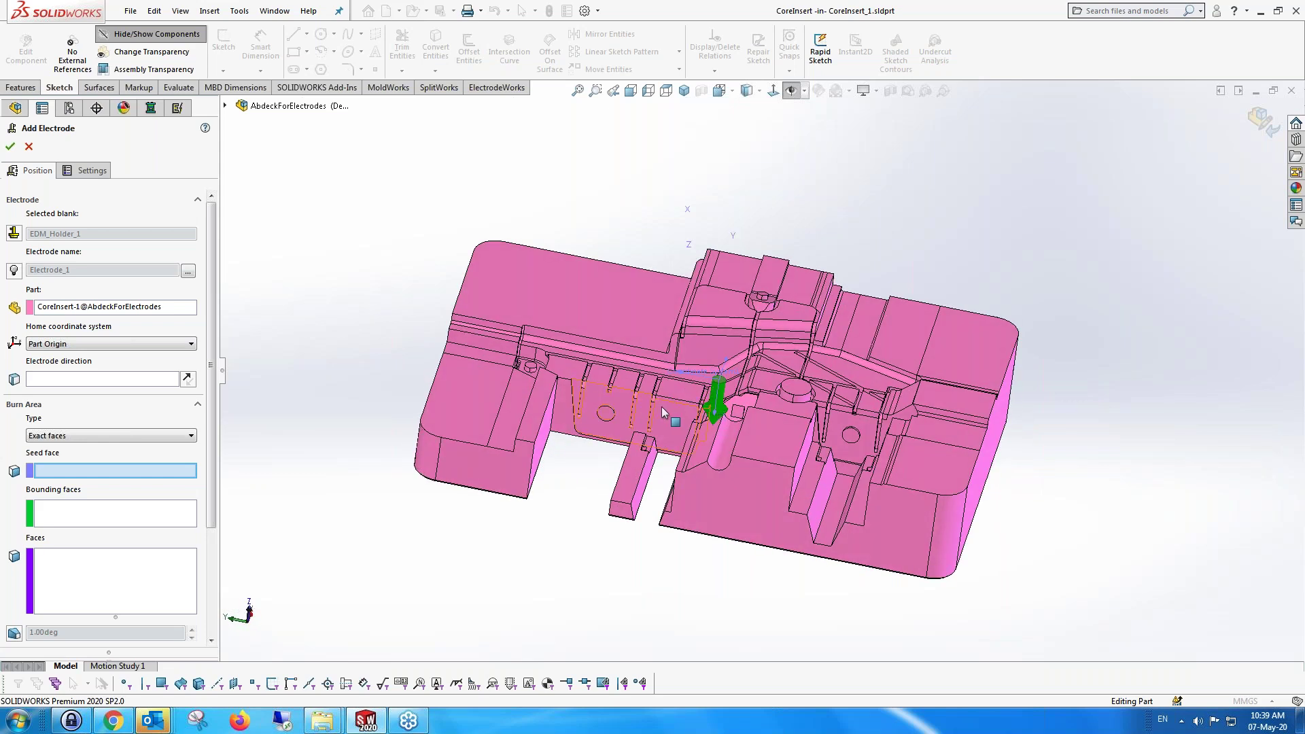
pyautogui.scroll(-5, 659, 411)
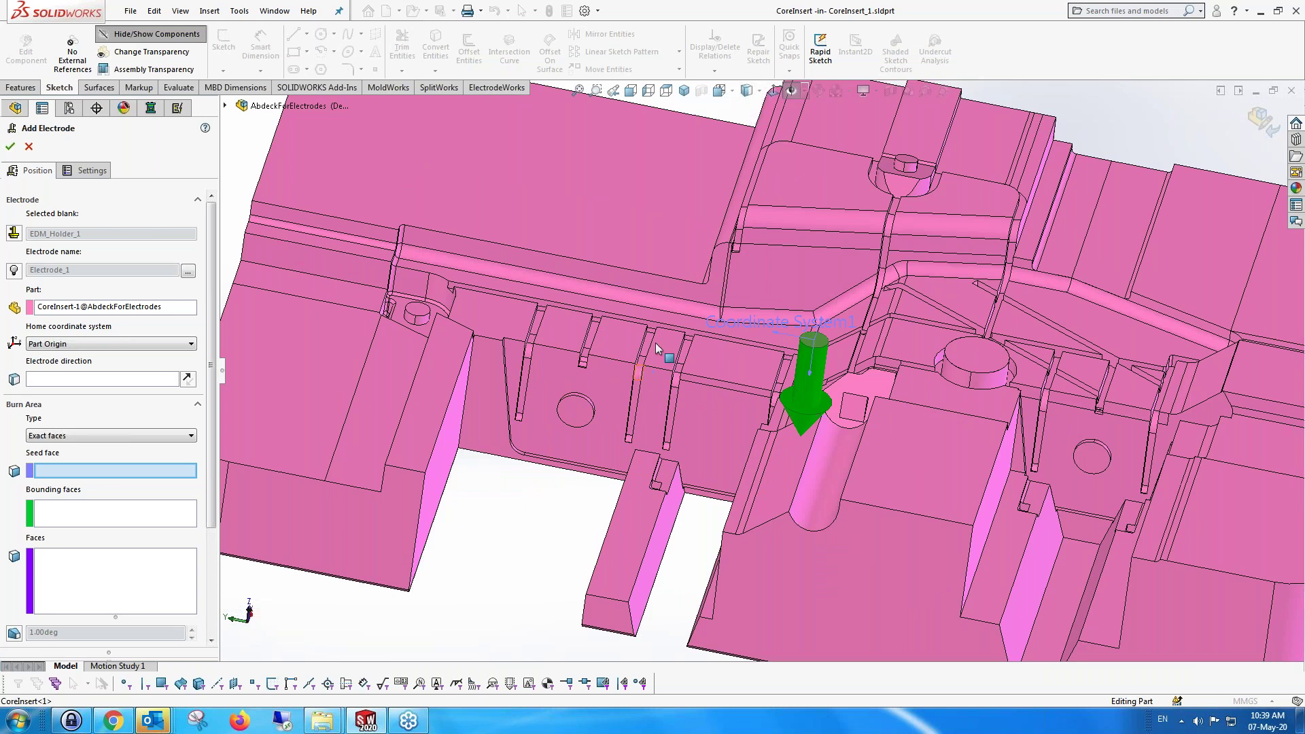
pyautogui.click(657, 349)
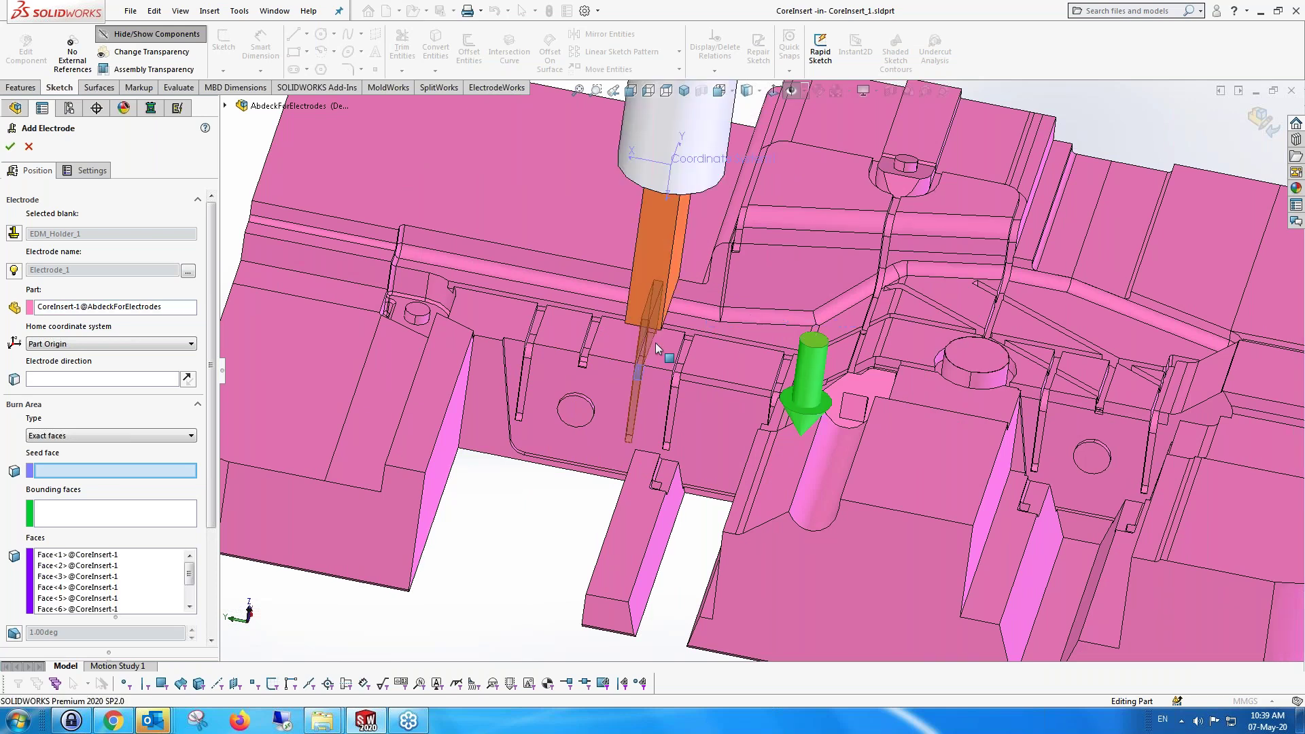
pyautogui.click(11, 147)
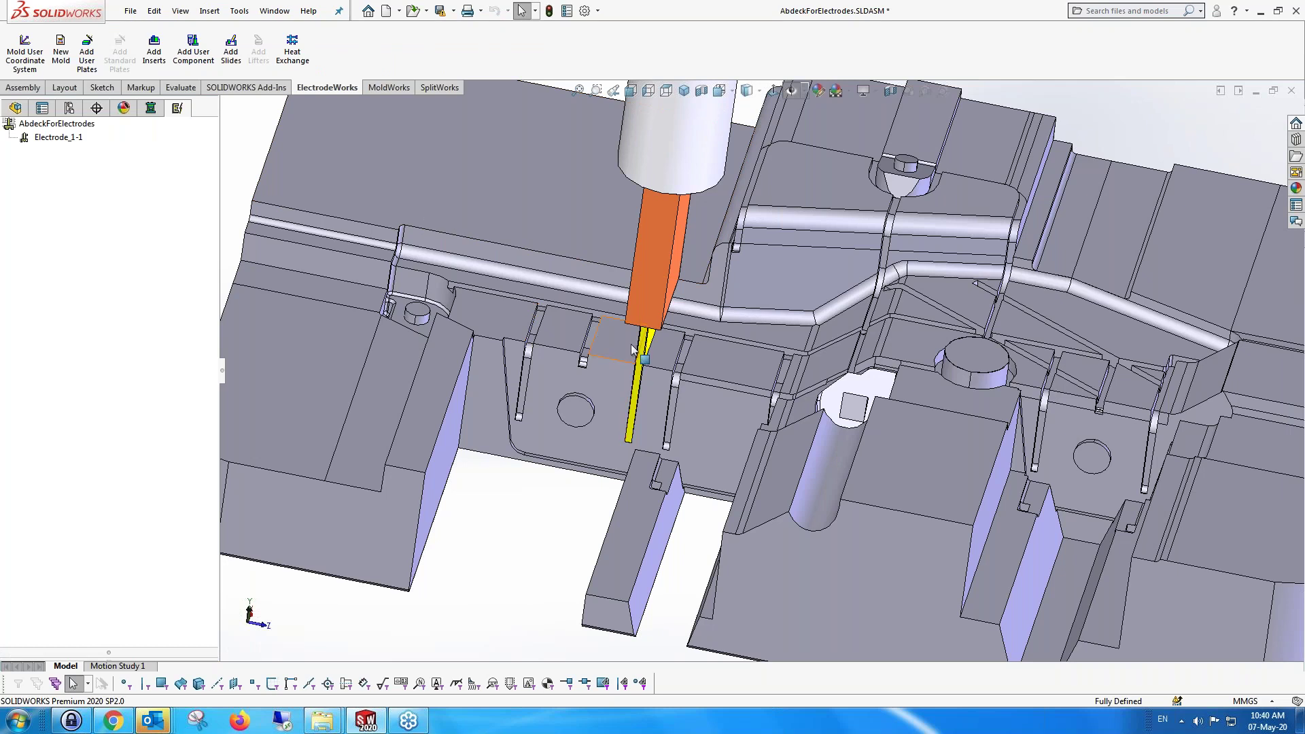
# Start copying Electrode_1-1, using its rib slot face as reference and the three matching slot faces in the same wall as positions
pyautogui.moveTo(618, 326); pyautogui.dragTo(673, 361, button='middle')
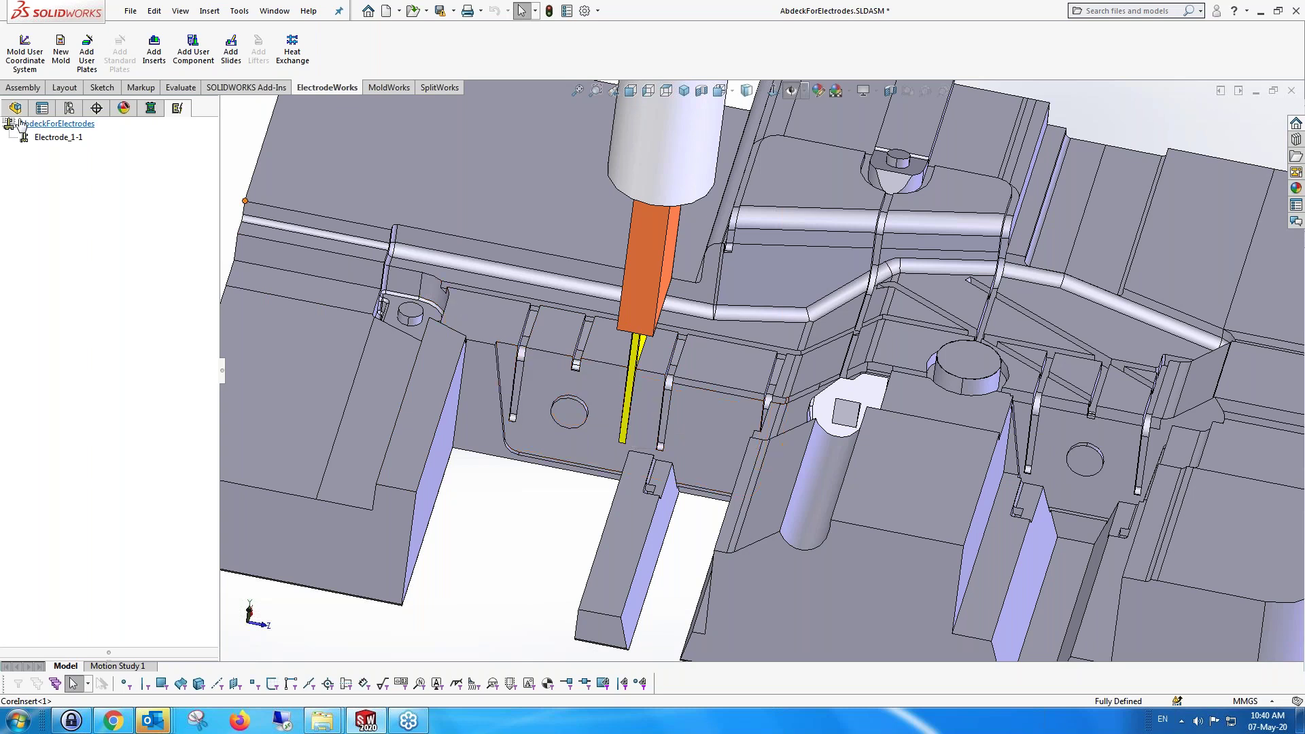
pyautogui.rightClick(71, 144)
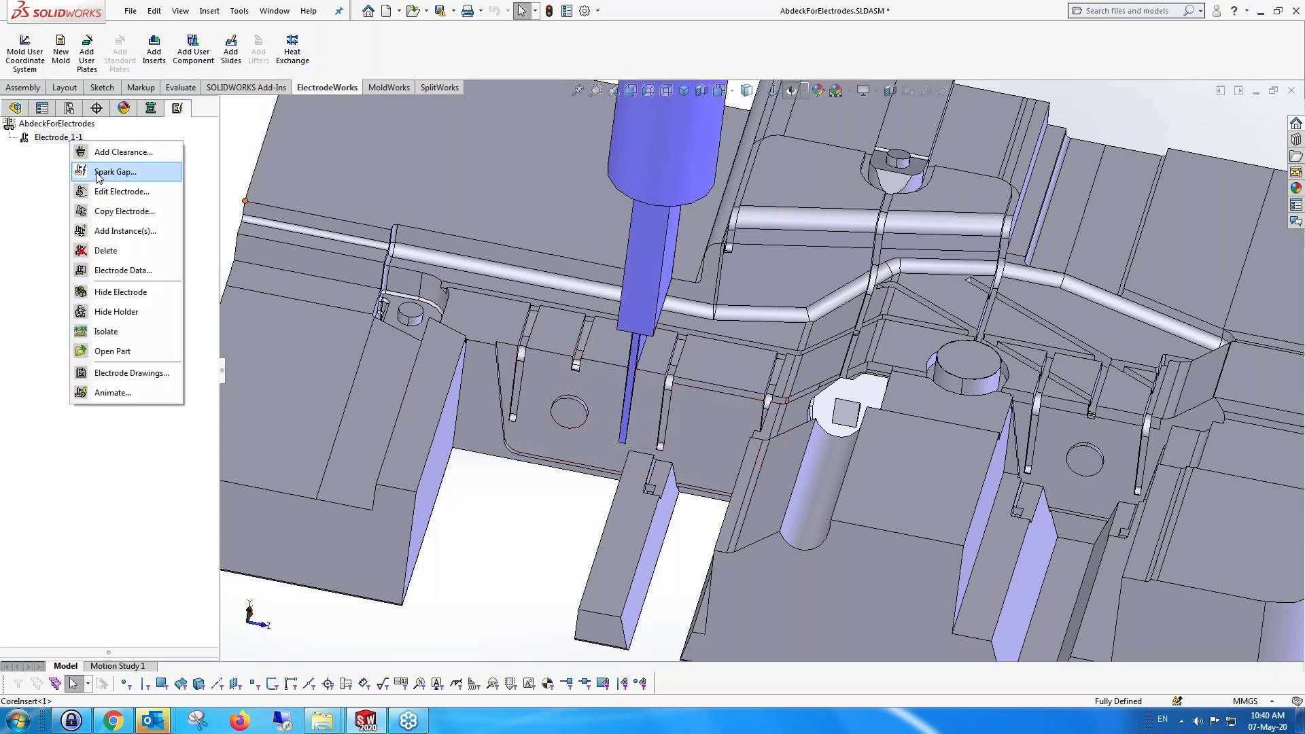
pyautogui.click(132, 217)
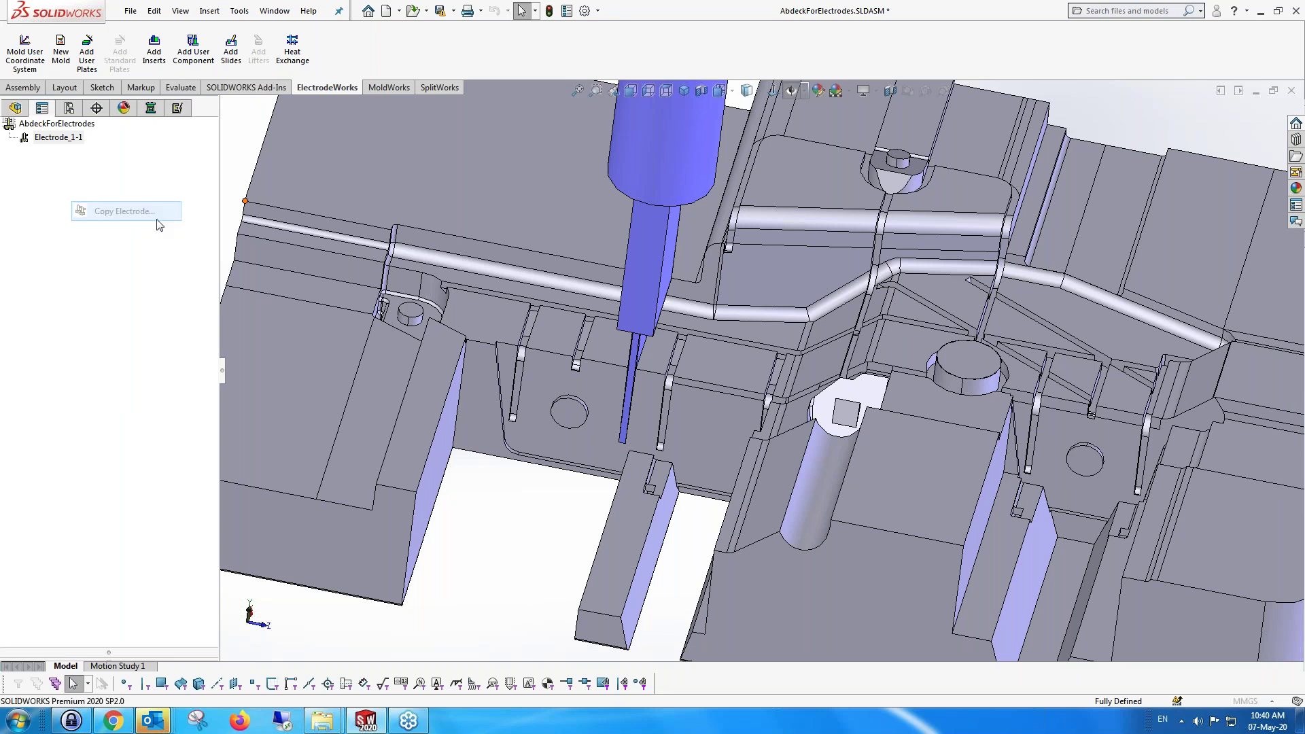
pyautogui.scroll(-2, 644, 389)
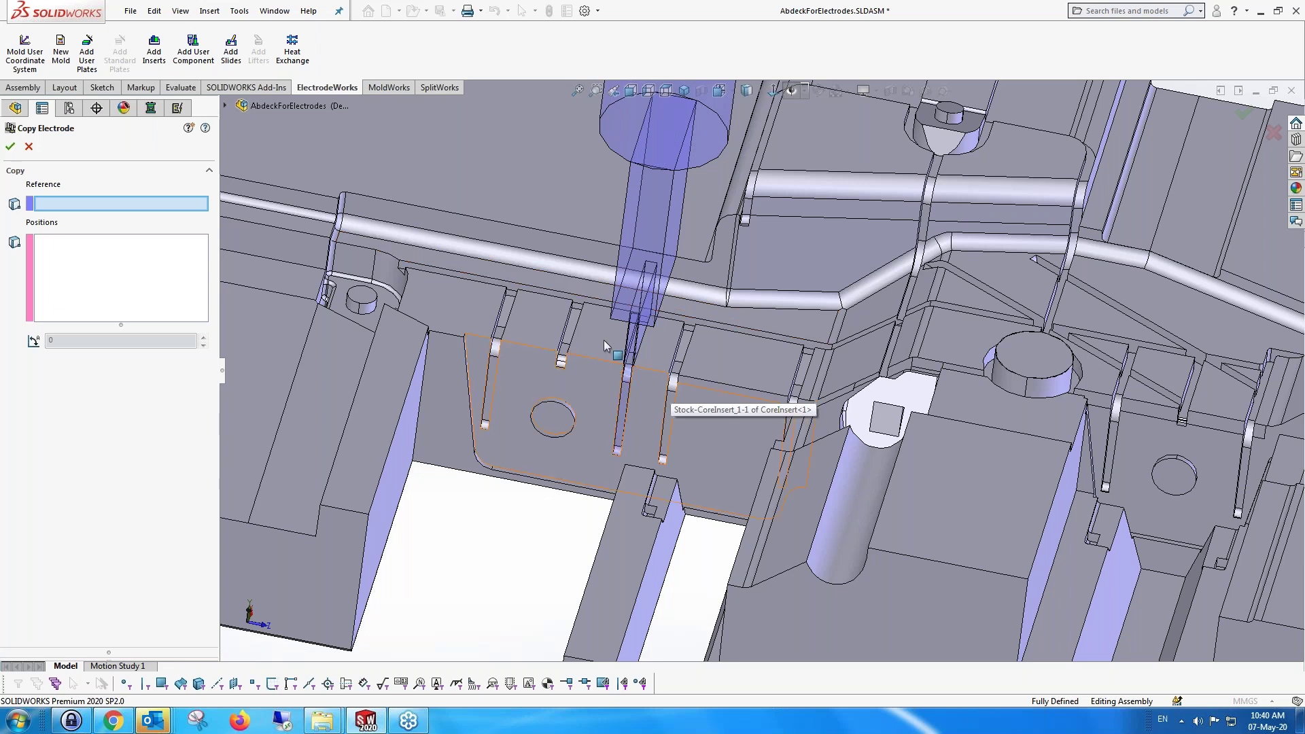
pyautogui.click(629, 381)
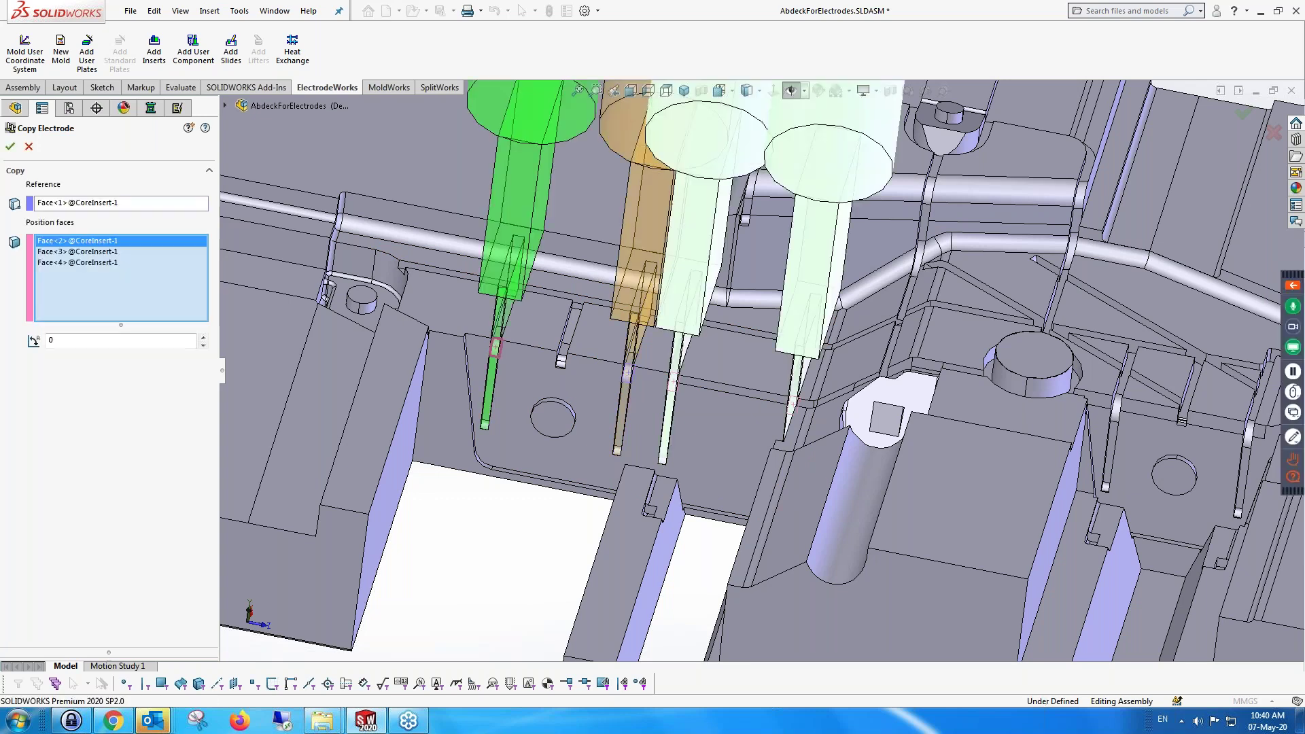
# Add the faces of the two long rib slots flanking the other circular hole on CoreInsert as further copy positions
pyautogui.scroll(1, 792, 442)
pyautogui.scroll(1, 792, 442)
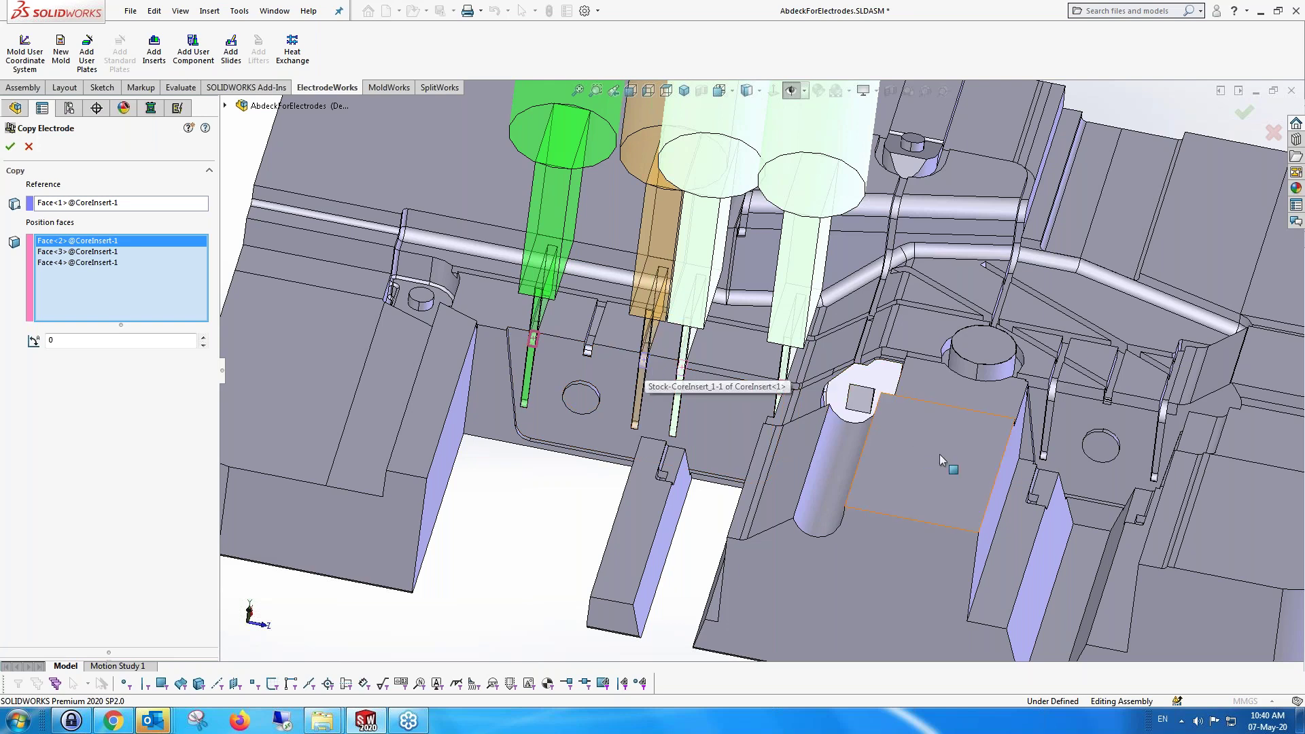
pyautogui.scroll(3, 940, 455)
pyautogui.scroll(-3, 1046, 408)
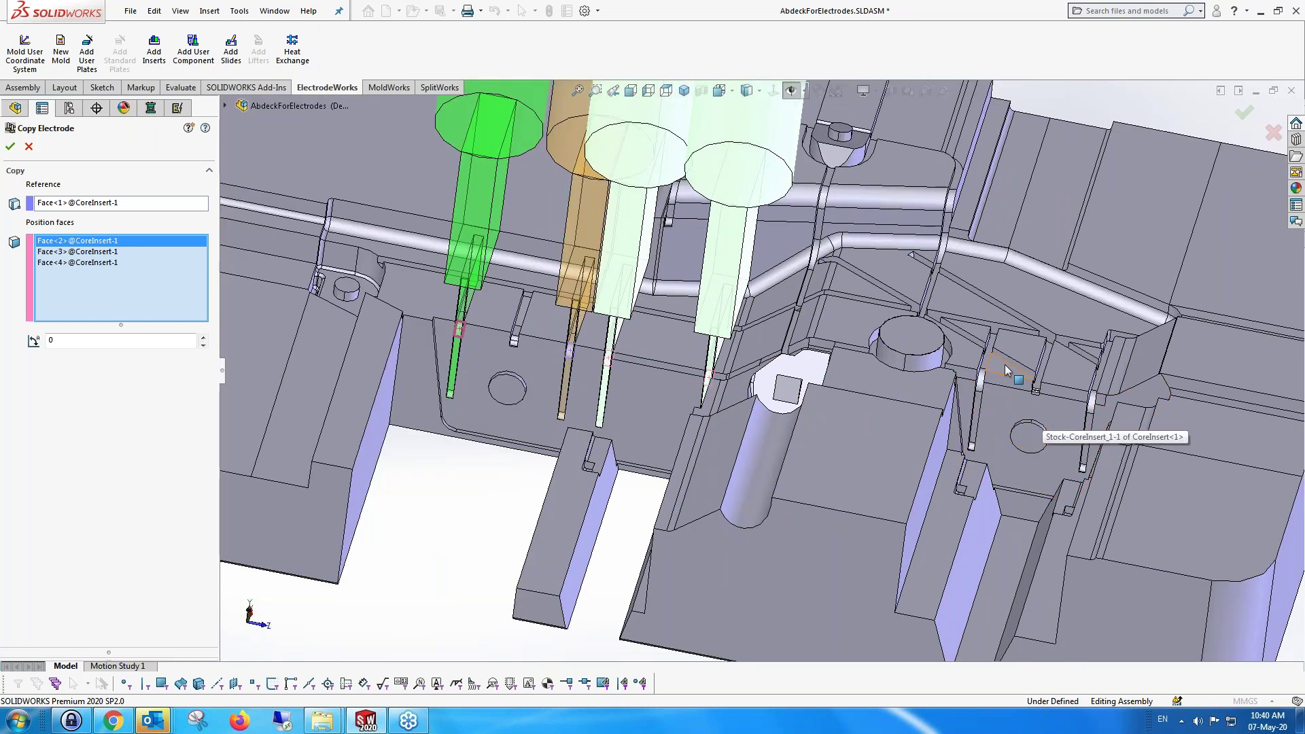
pyautogui.scroll(-3, 1004, 365)
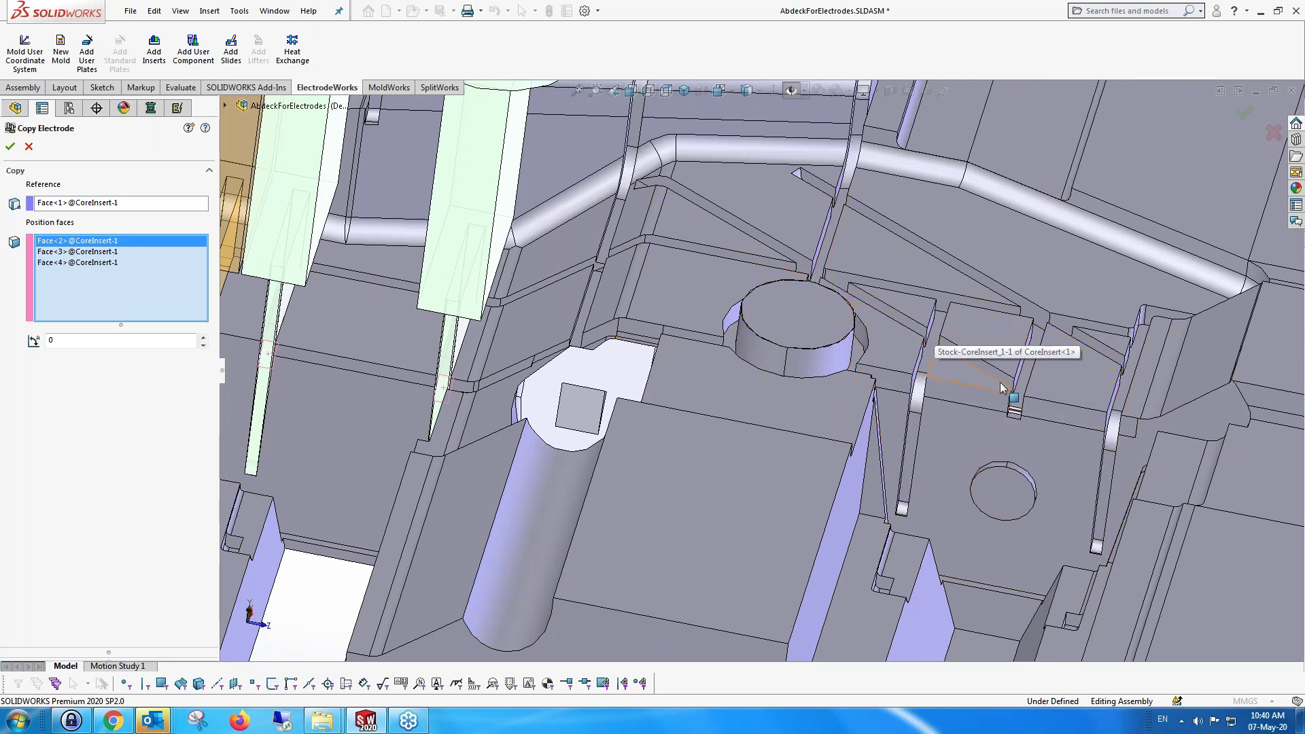
pyautogui.click(916, 406)
pyautogui.click(916, 407)
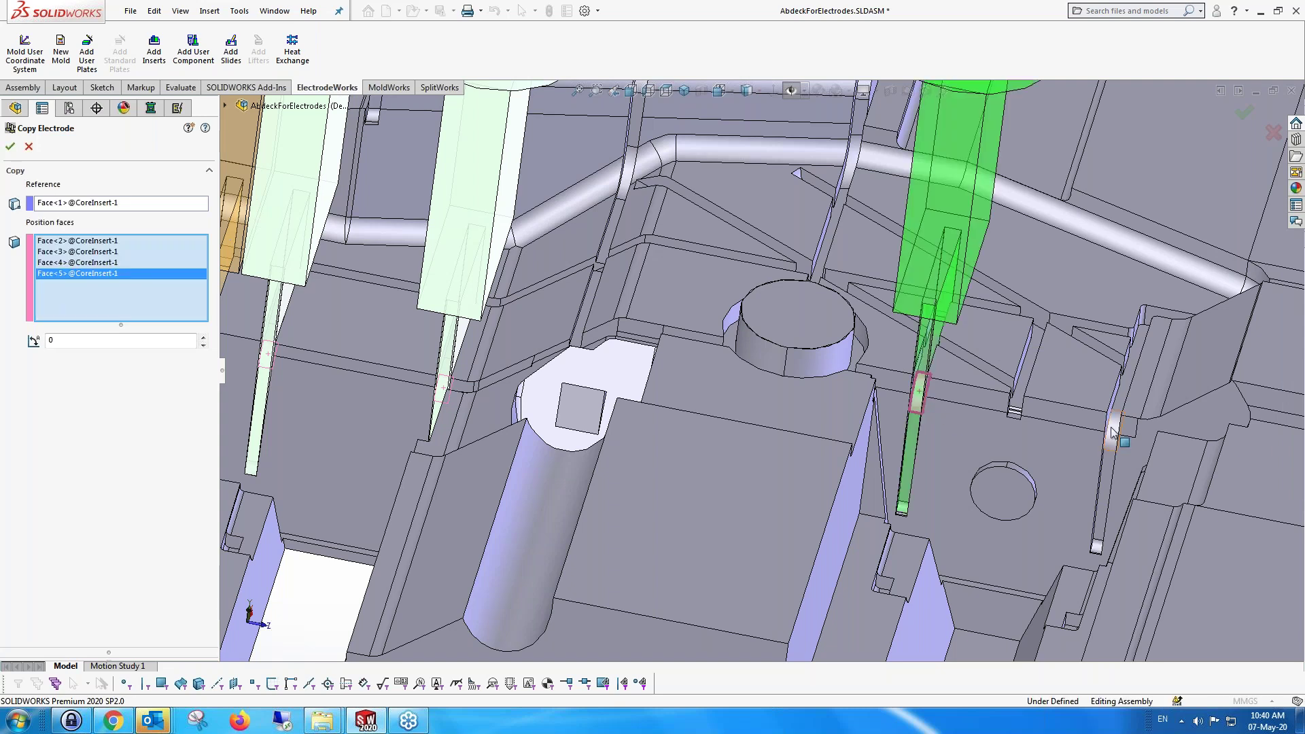
pyautogui.click(1111, 430)
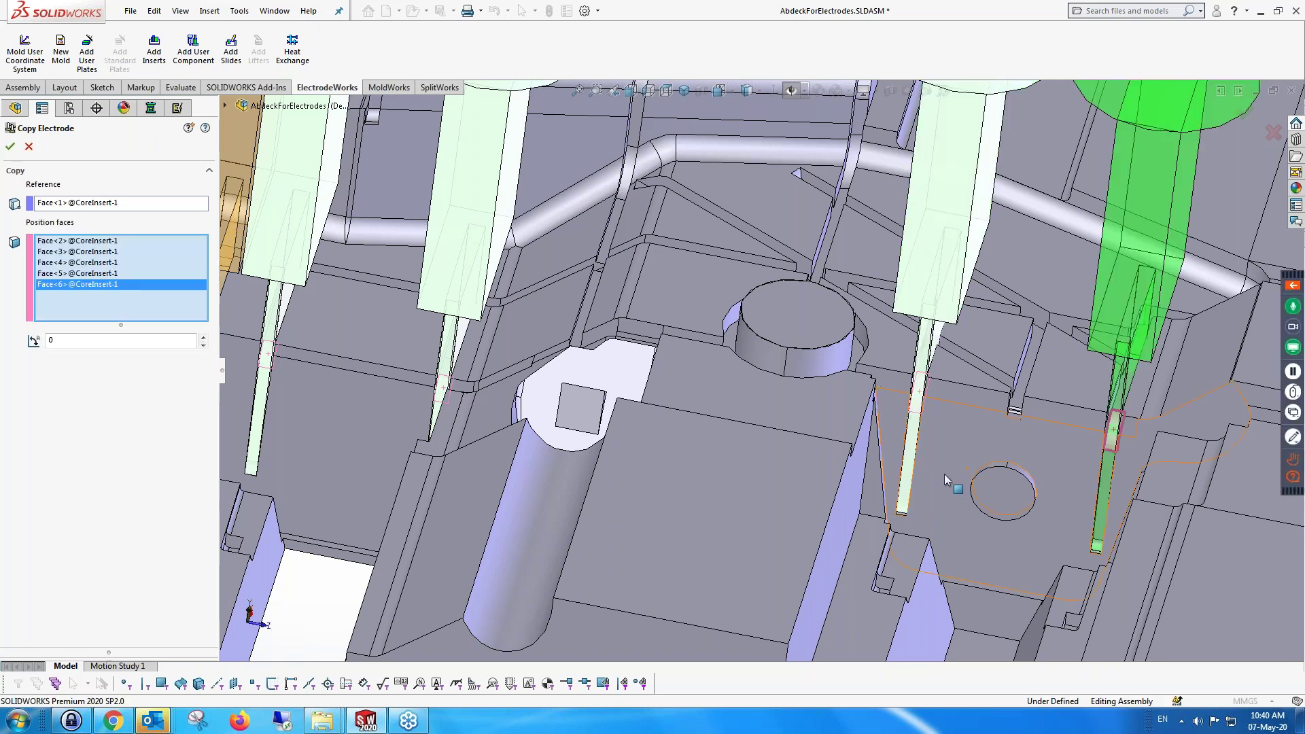
# Inspect the previewed electrode copies across the whole core insert and cancel the copy
pyautogui.press('f')
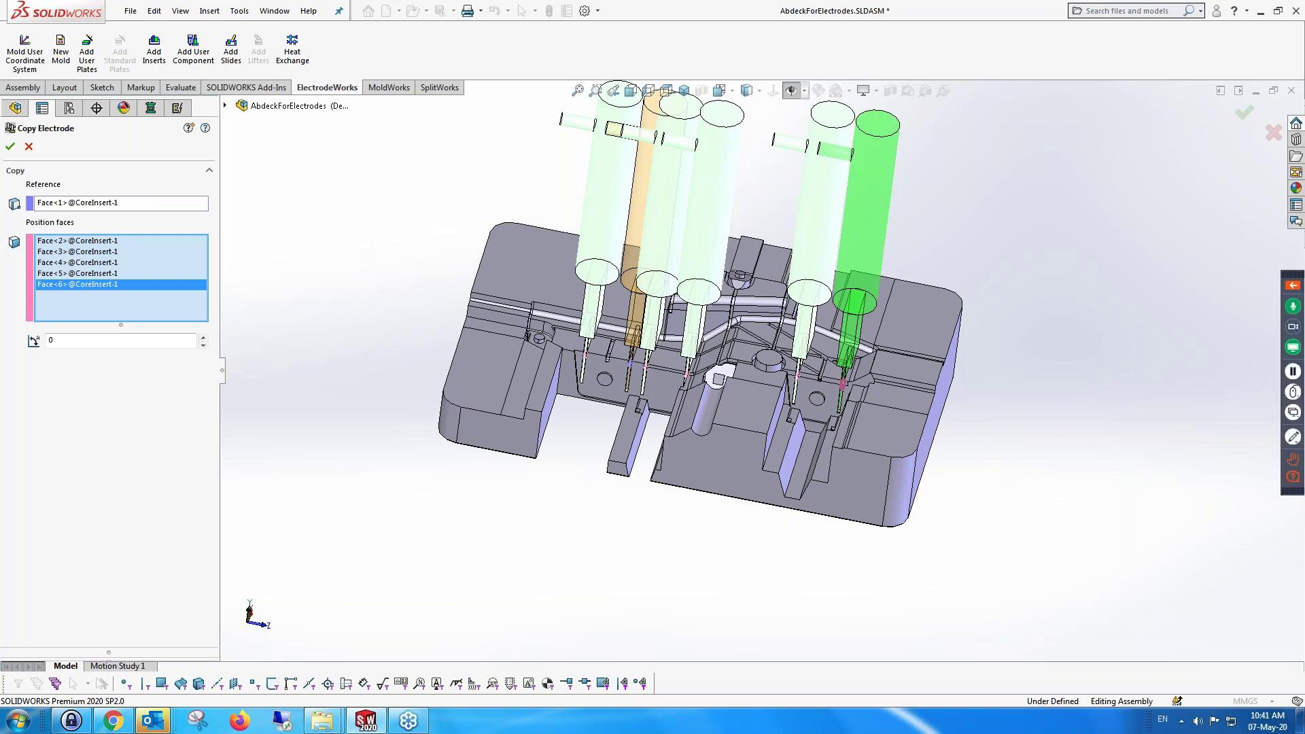
pyautogui.moveTo(396, 348); pyautogui.dragTo(391, 314, button='middle')
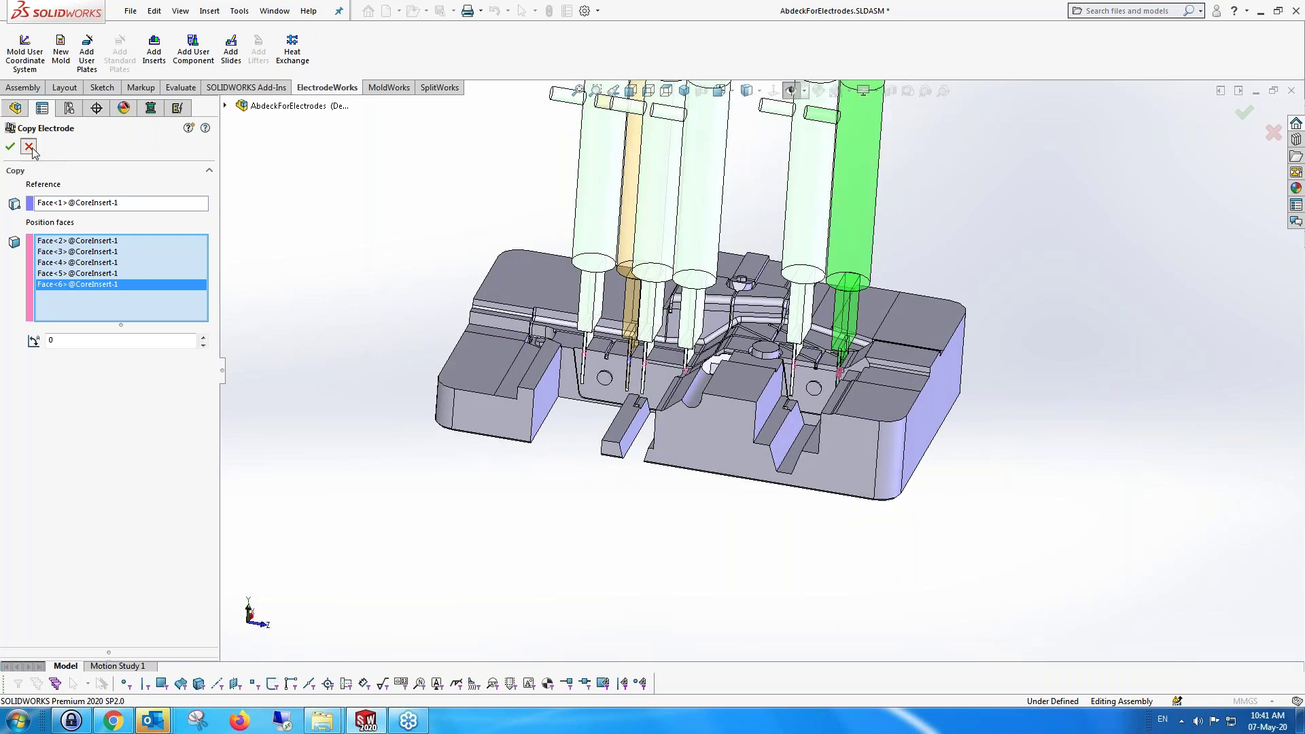
pyautogui.click(28, 146)
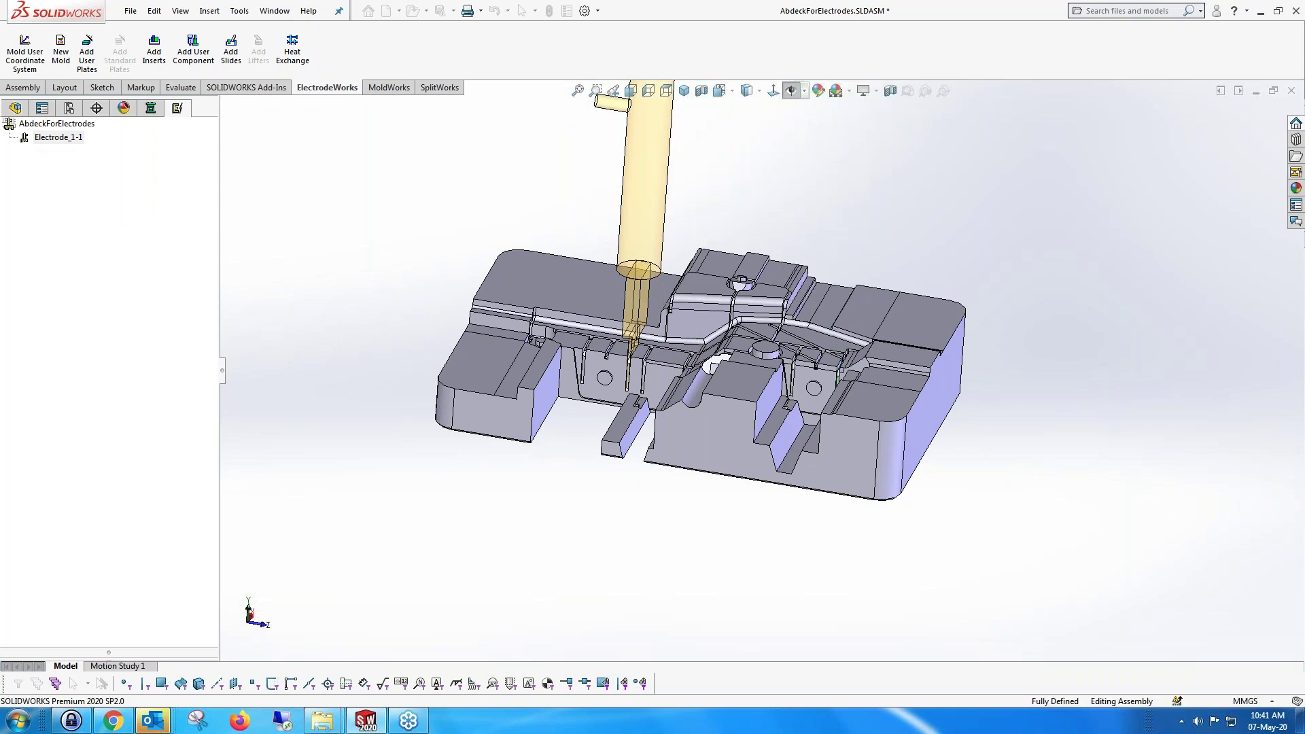
# Open Electrode_1-1 for editing of its burn area
pyautogui.rightClick(69, 147)
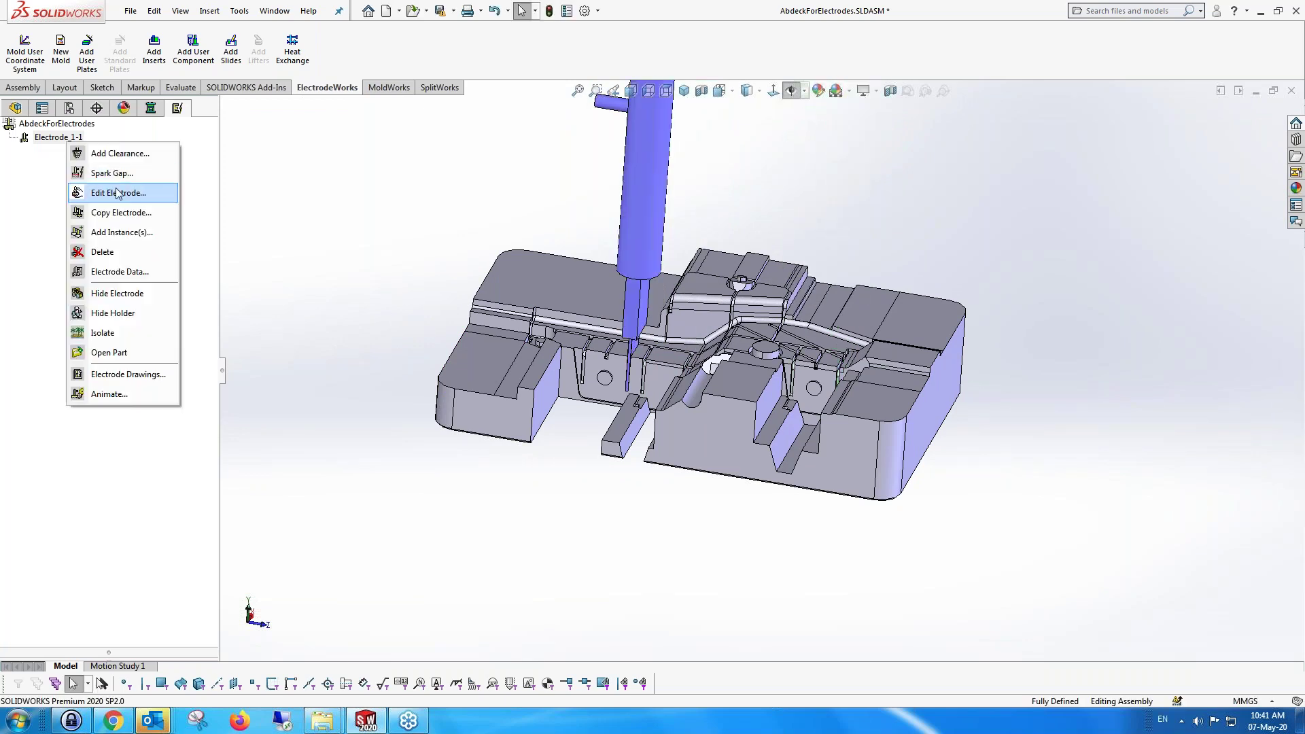
pyautogui.click(119, 194)
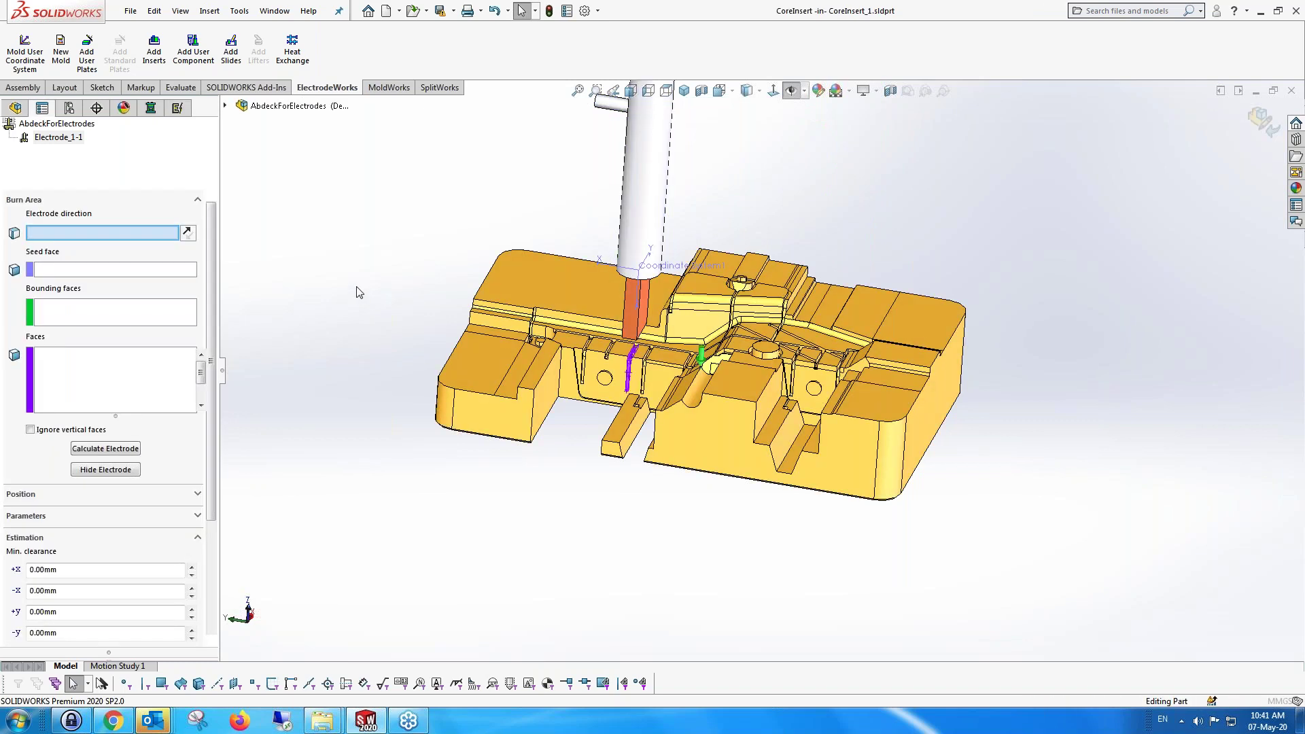
# Add the rib slot at the far end of the pocket wall with the round hole to Electrode_1's burn area by seed face
pyautogui.click(117, 270)
pyautogui.scroll(-1, 619, 363)
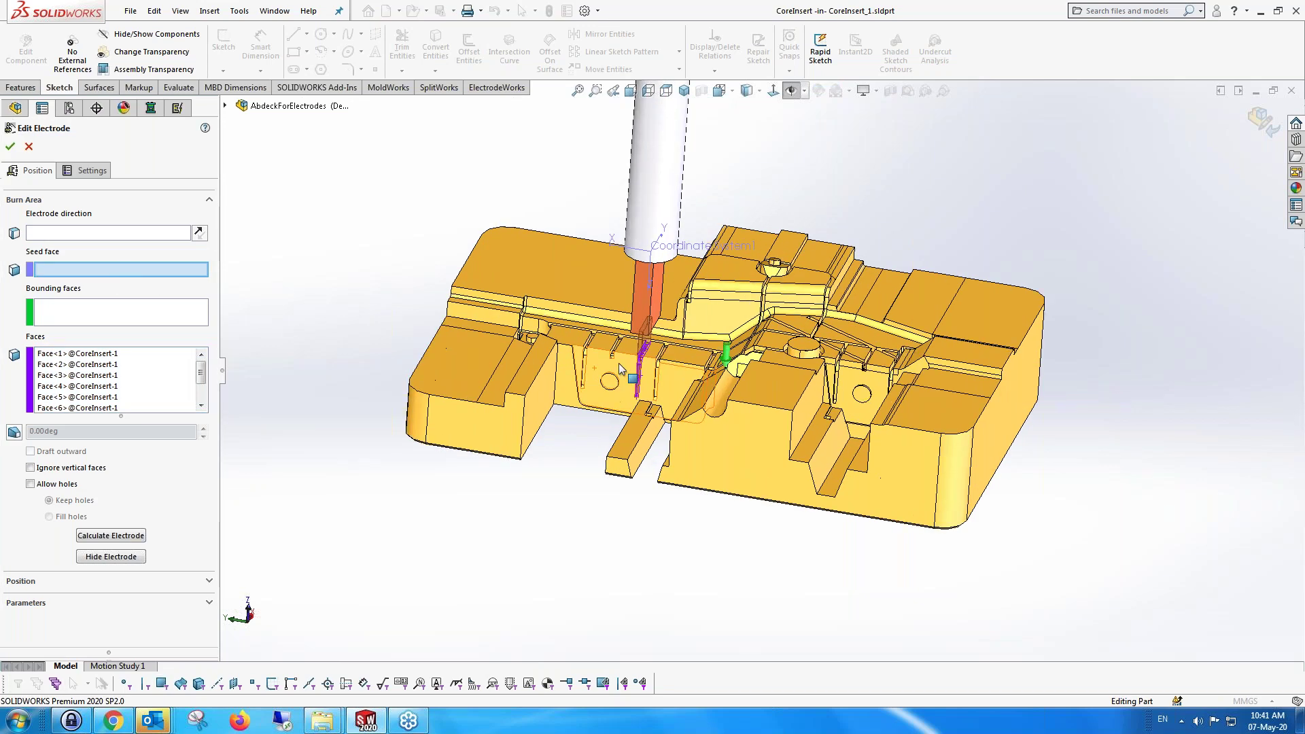
pyautogui.scroll(-1, 619, 362)
pyautogui.scroll(-2, 619, 362)
pyautogui.click(595, 345)
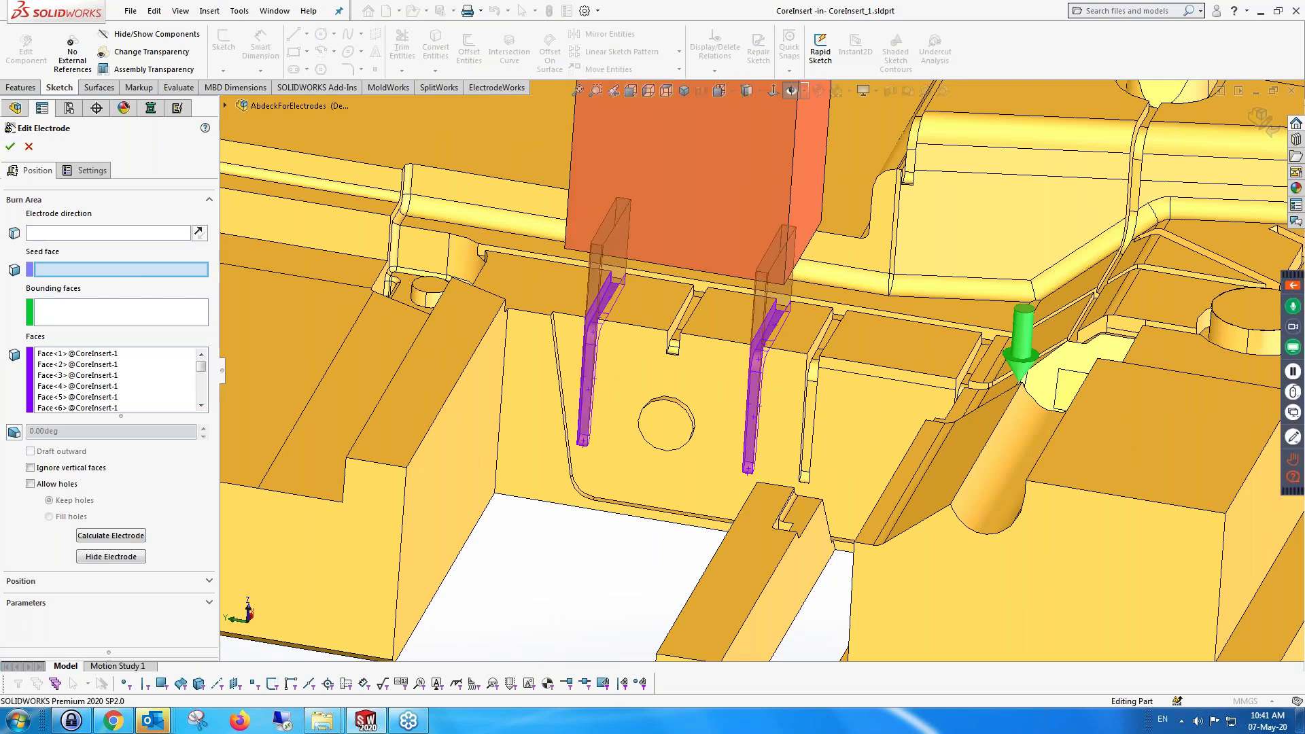
# Extend the Electrode_1 burn area with the two long rib slots between the selected ribs and the green direction arrow
pyautogui.scroll(1, 786, 369)
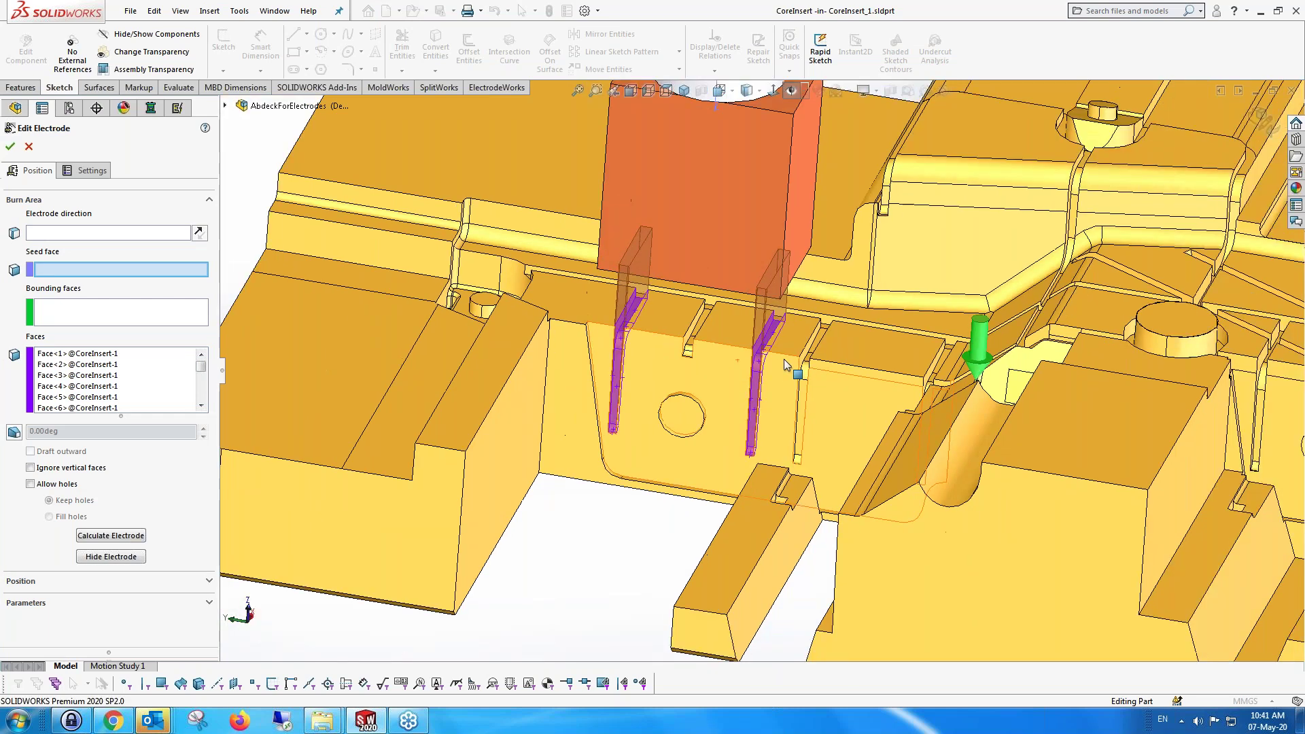
pyautogui.scroll(1, 787, 367)
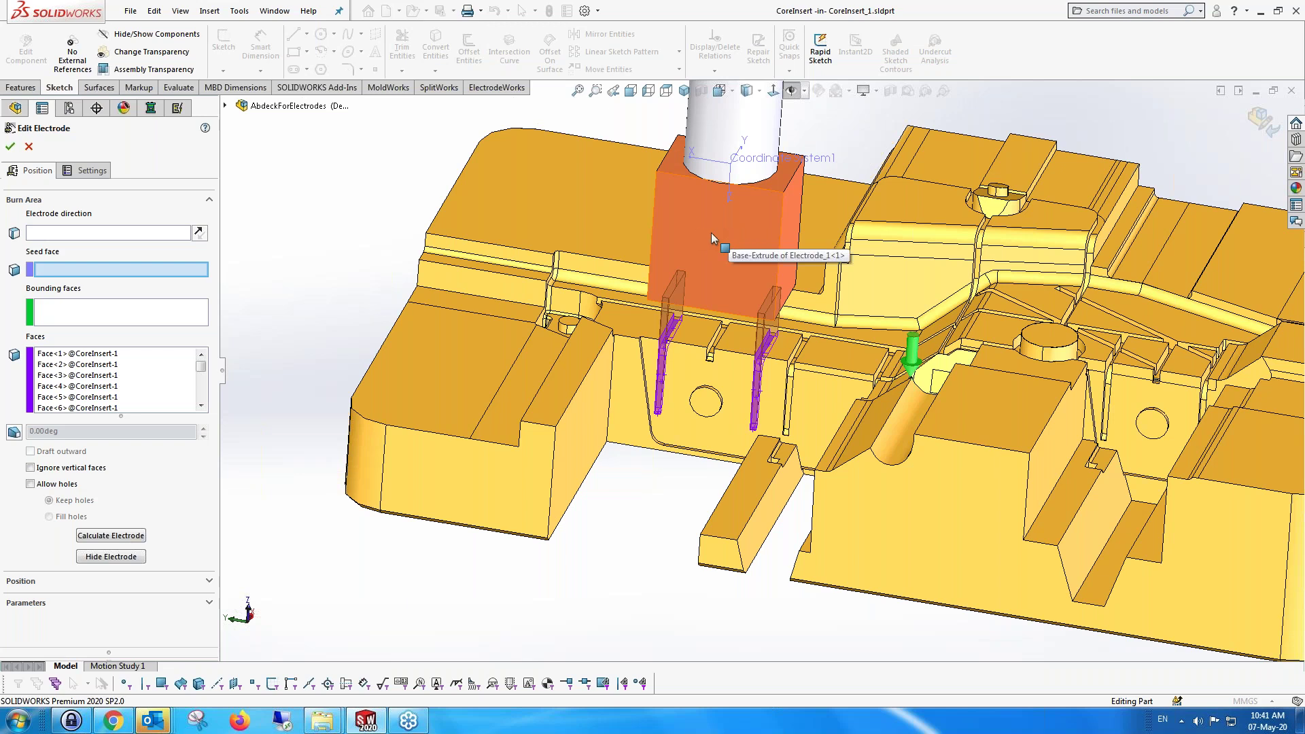
pyautogui.click(792, 372)
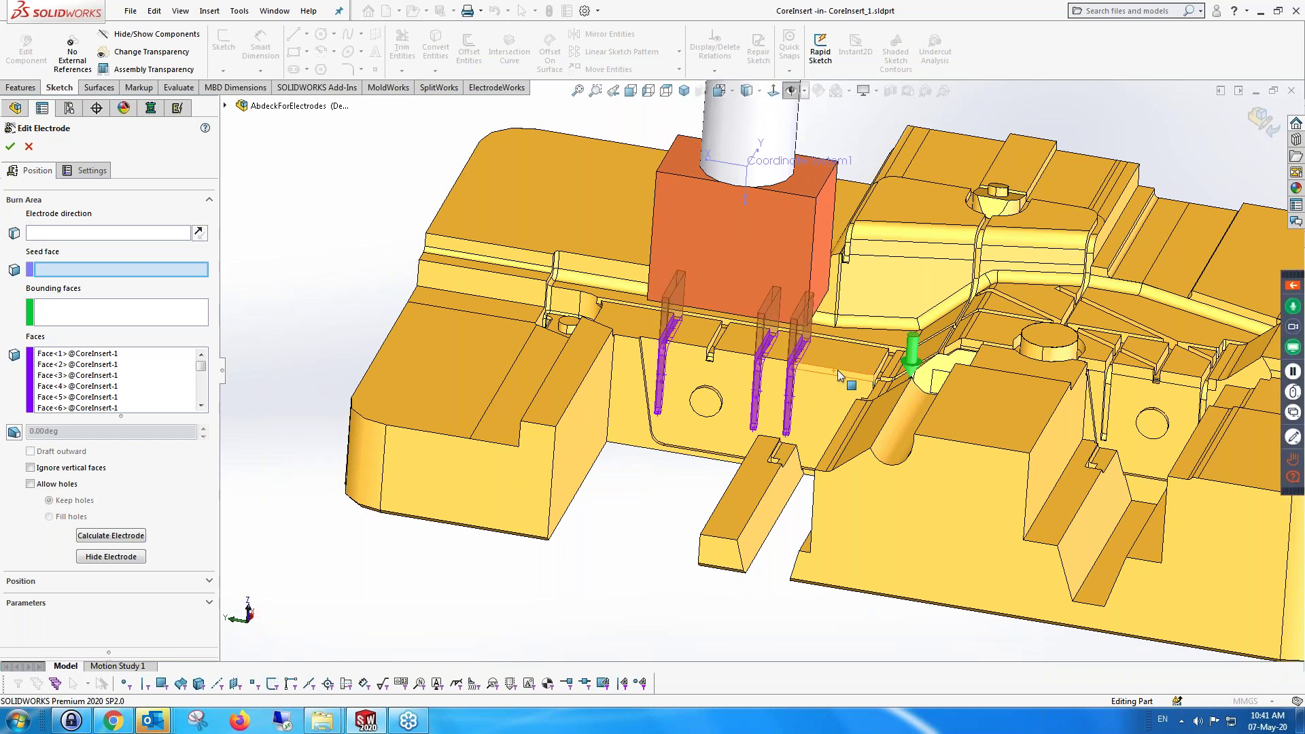
pyautogui.moveTo(870, 360); pyautogui.dragTo(881, 387, button='middle')
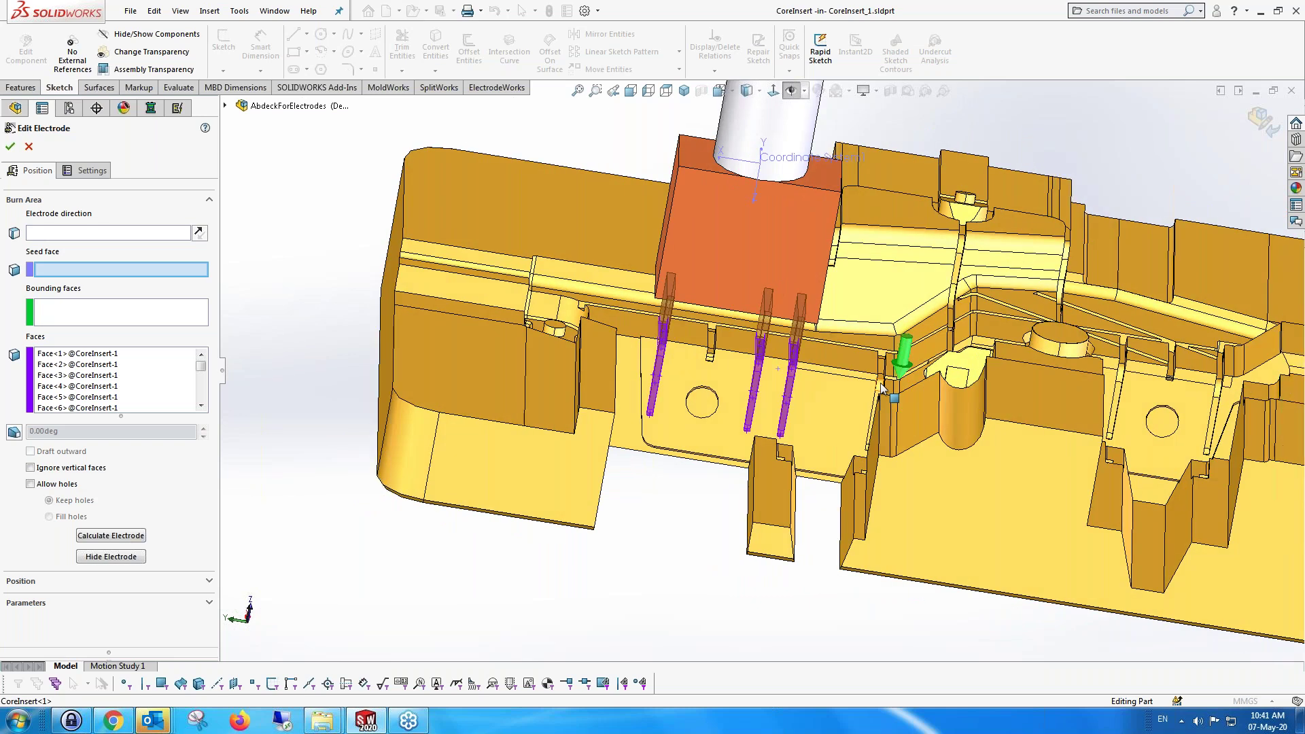
pyautogui.click(881, 387)
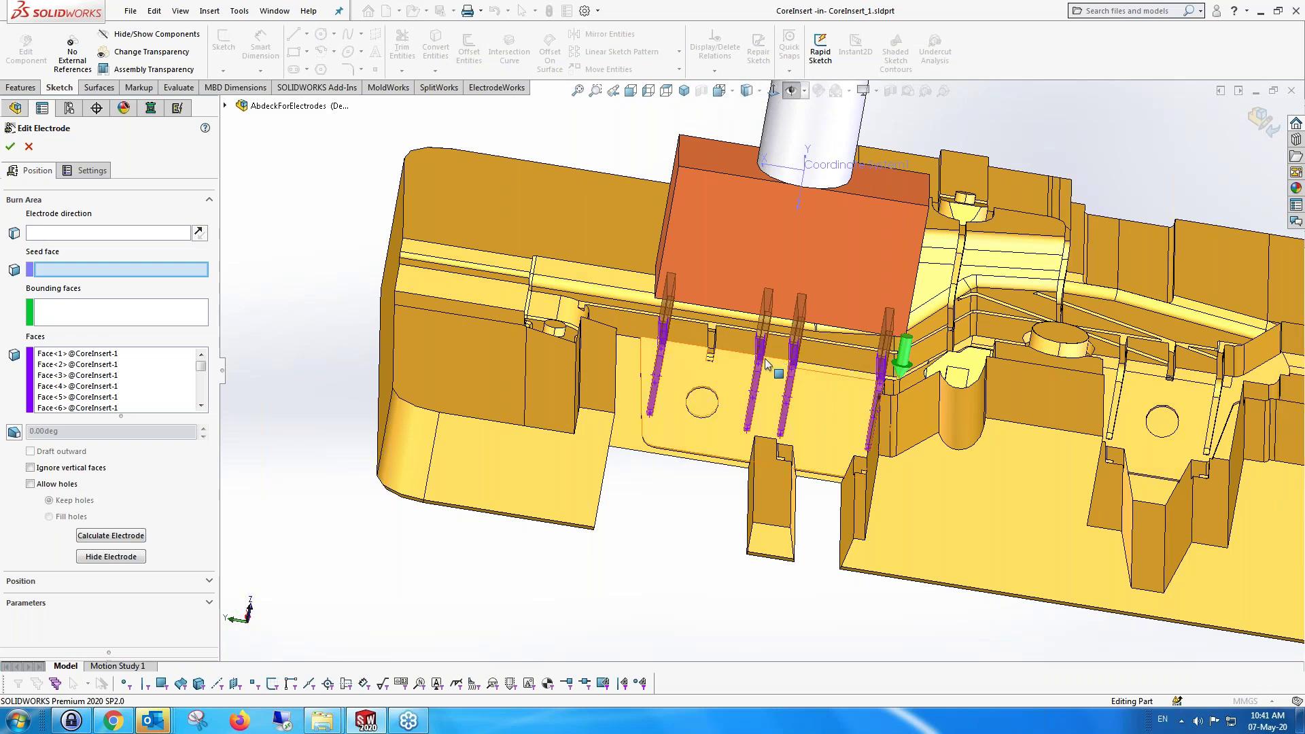
# Include the remaining short rib slot in the burn area and accept the edited electrode
pyautogui.moveTo(734, 343); pyautogui.dragTo(745, 346, button='middle')
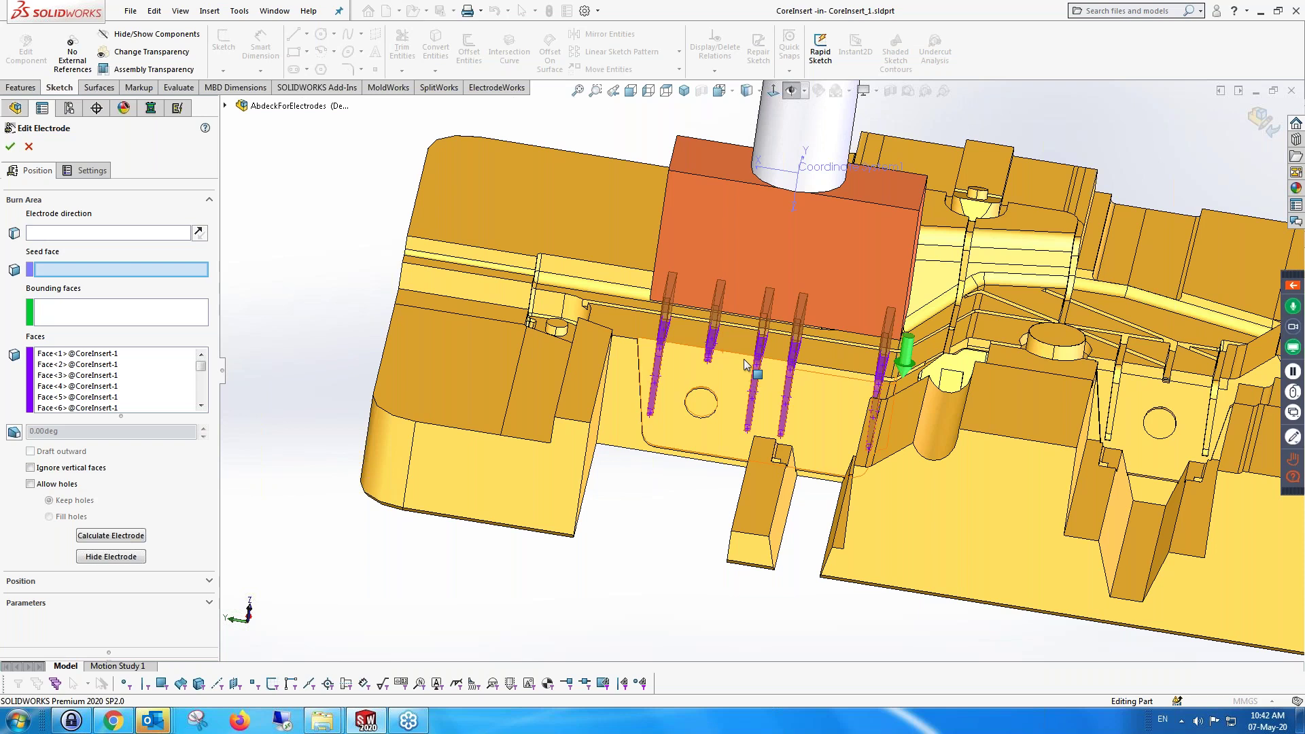
pyautogui.moveTo(745, 365); pyautogui.dragTo(747, 272, button='middle')
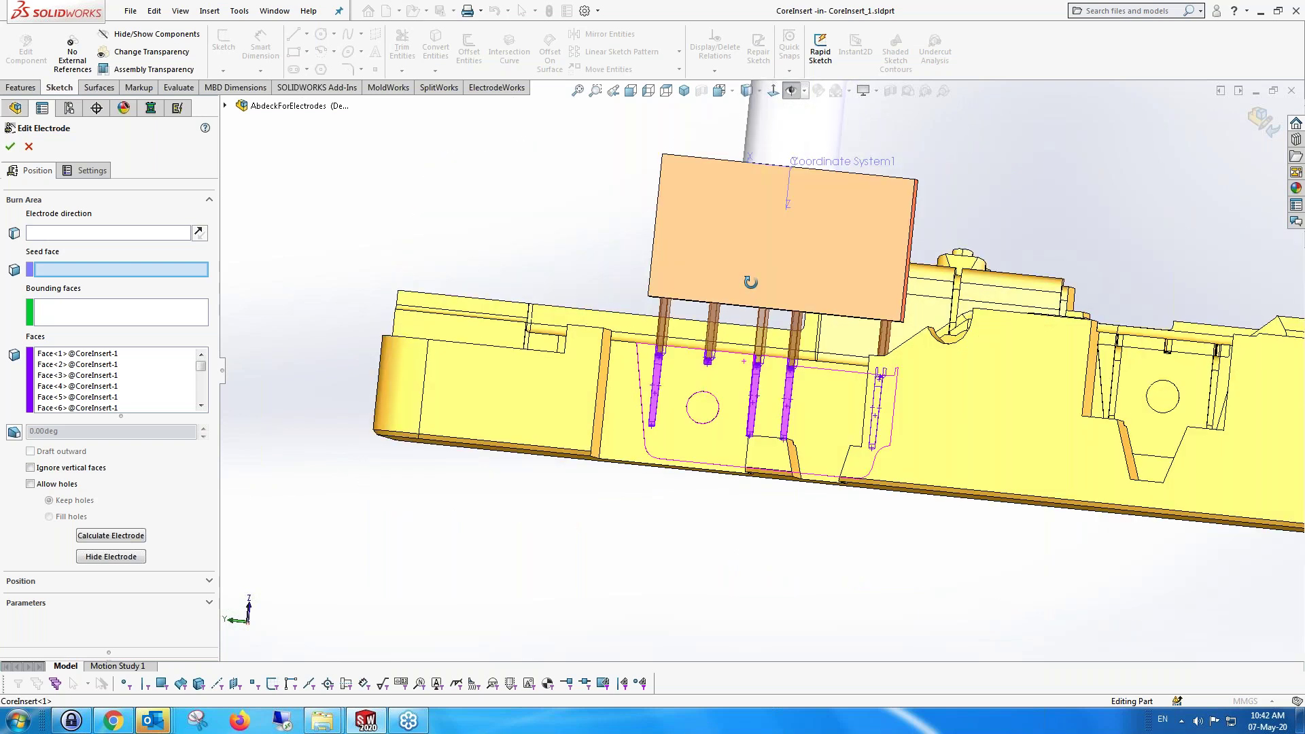
pyautogui.click(11, 146)
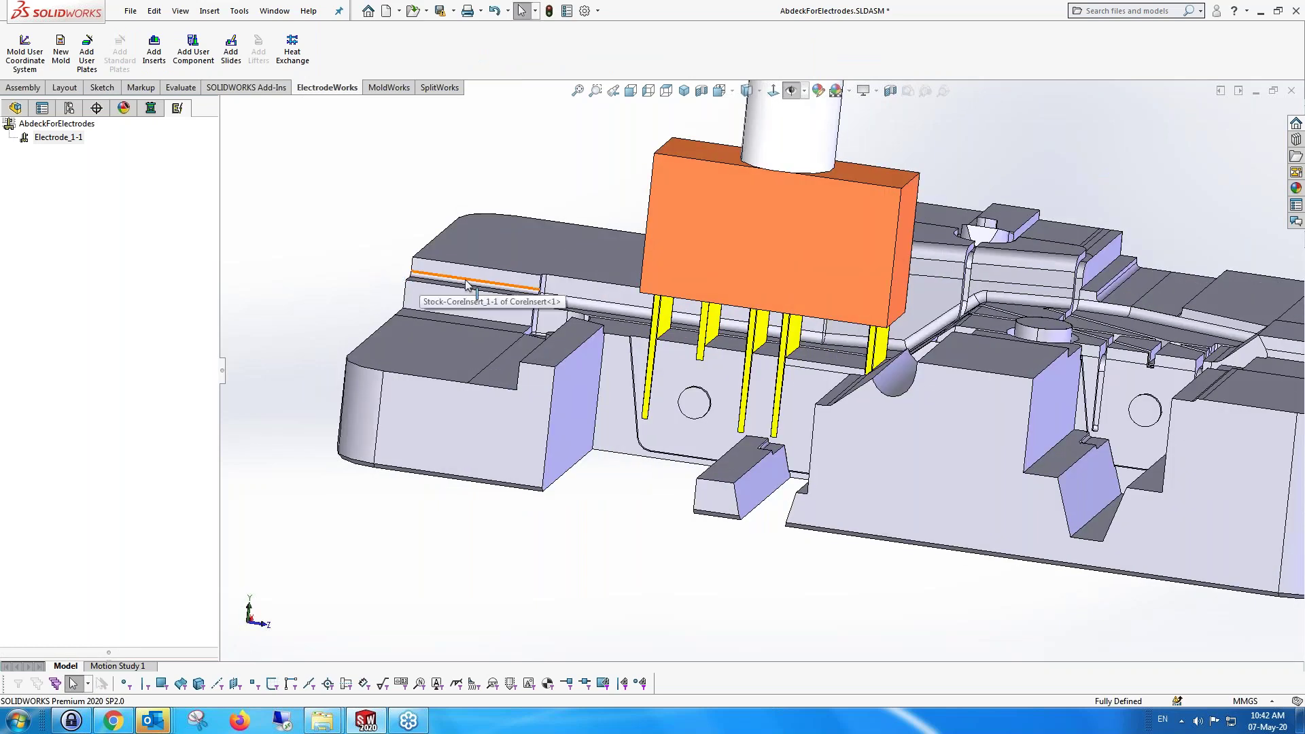
# Add a new electrode for CoreInsert using the ER-010063 blank from the Erowa_mm folder and place it in the assembly
pyautogui.rightClick(75, 126)
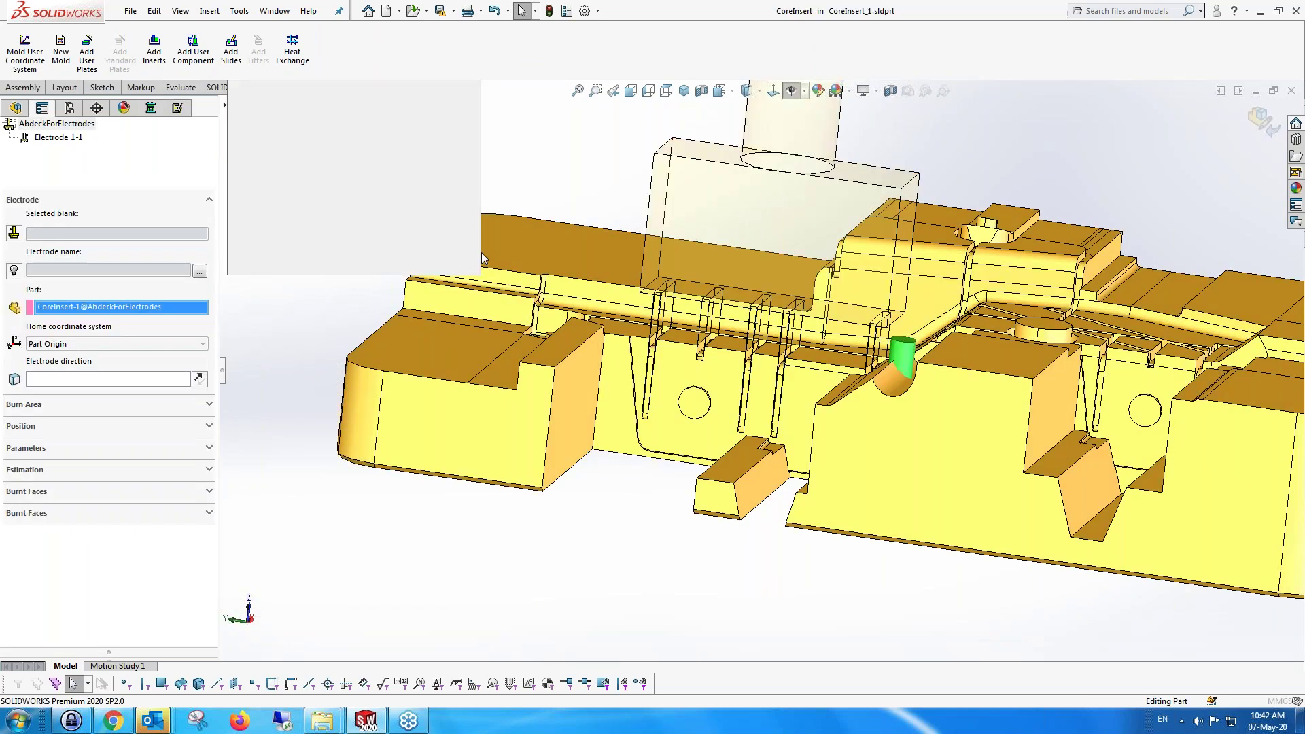
pyautogui.moveTo(312, 124); pyautogui.dragTo(315, 146)
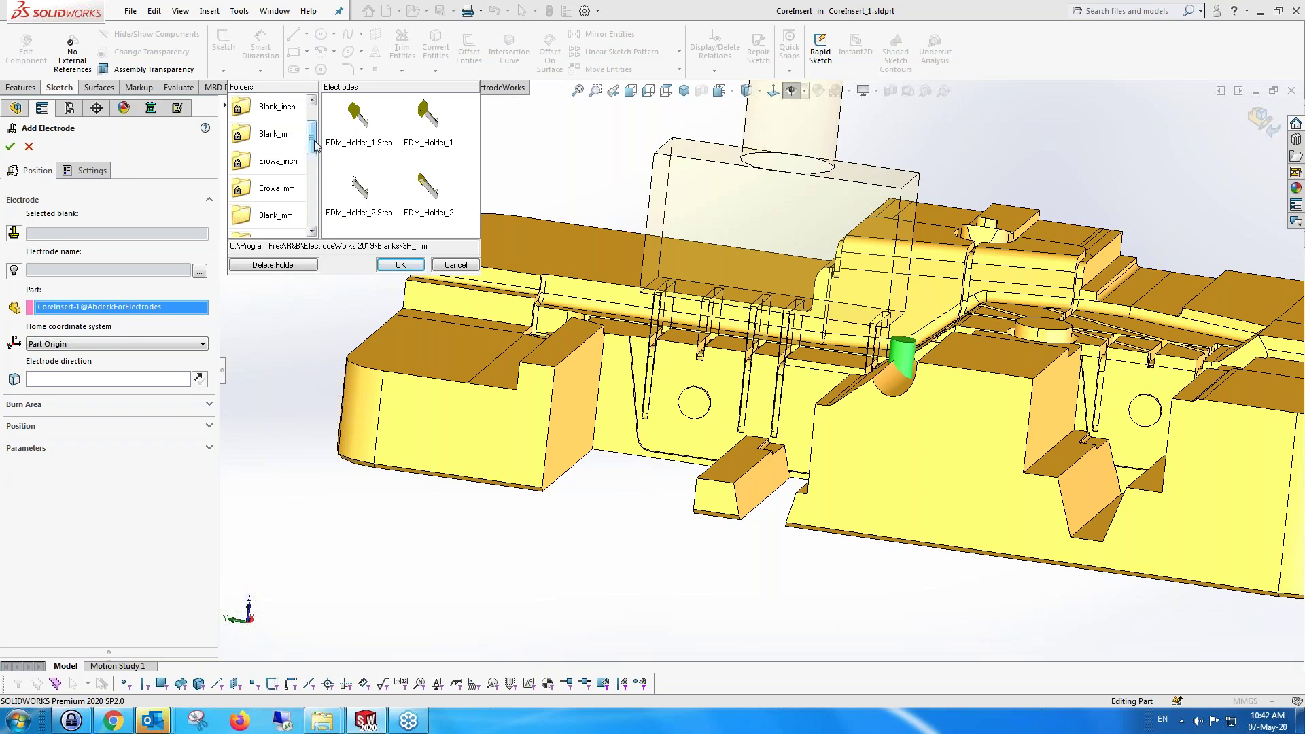
pyautogui.click(284, 195)
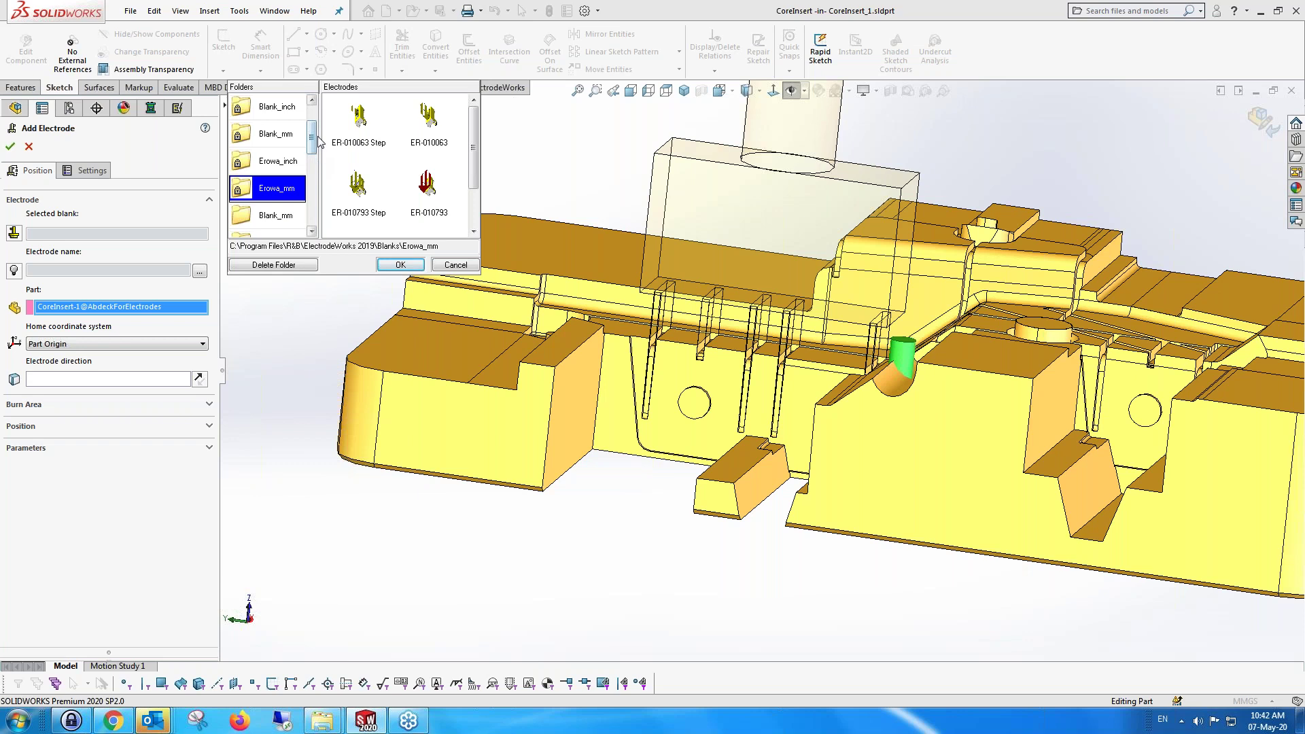
pyautogui.moveTo(312, 140)
pyautogui.mouseDown()
pyautogui.moveTo(313, 161)
pyautogui.moveTo(313, 132)
pyautogui.mouseUp()
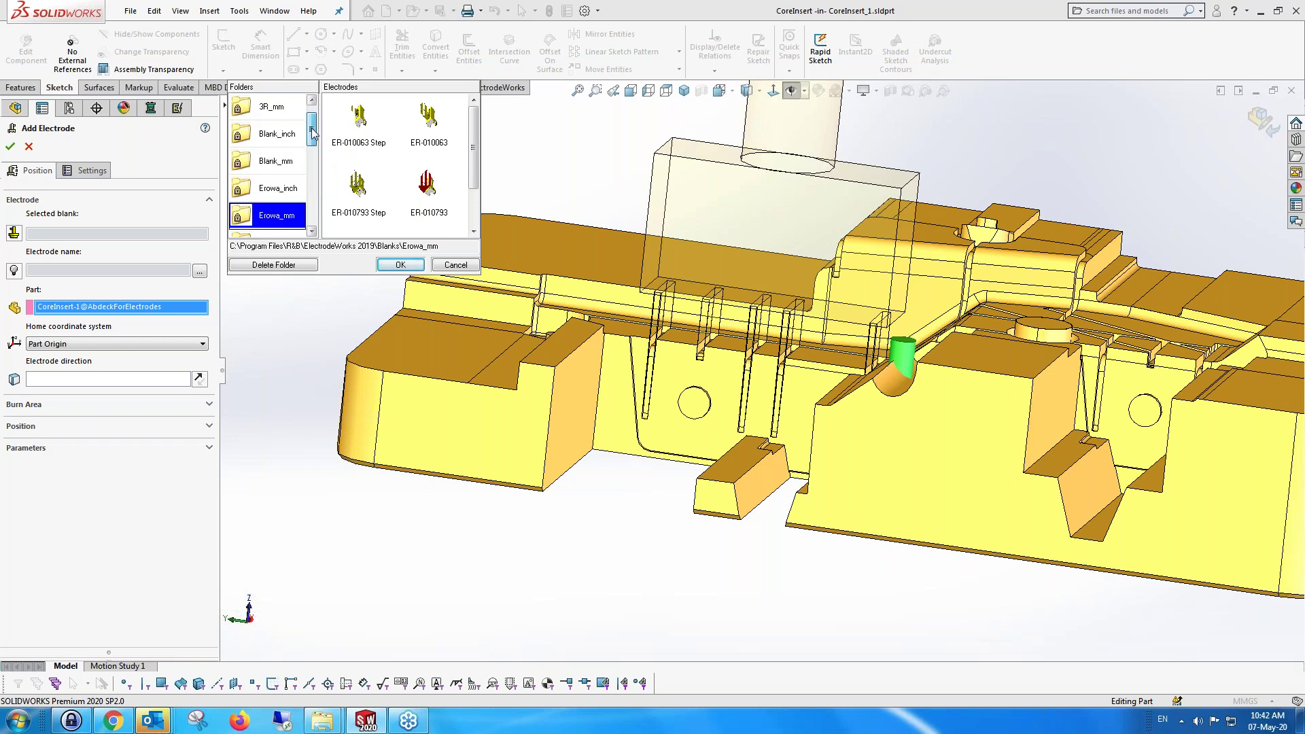
pyautogui.click(425, 119)
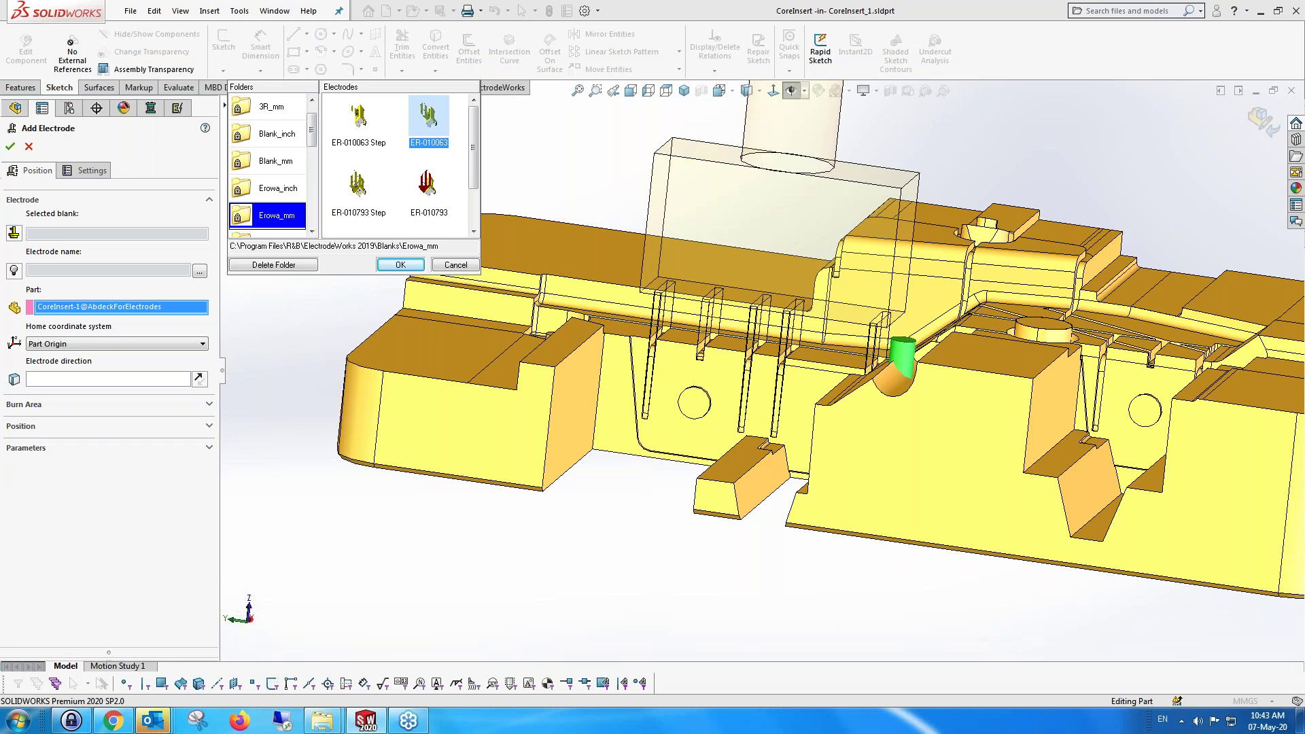
pyautogui.click(406, 265)
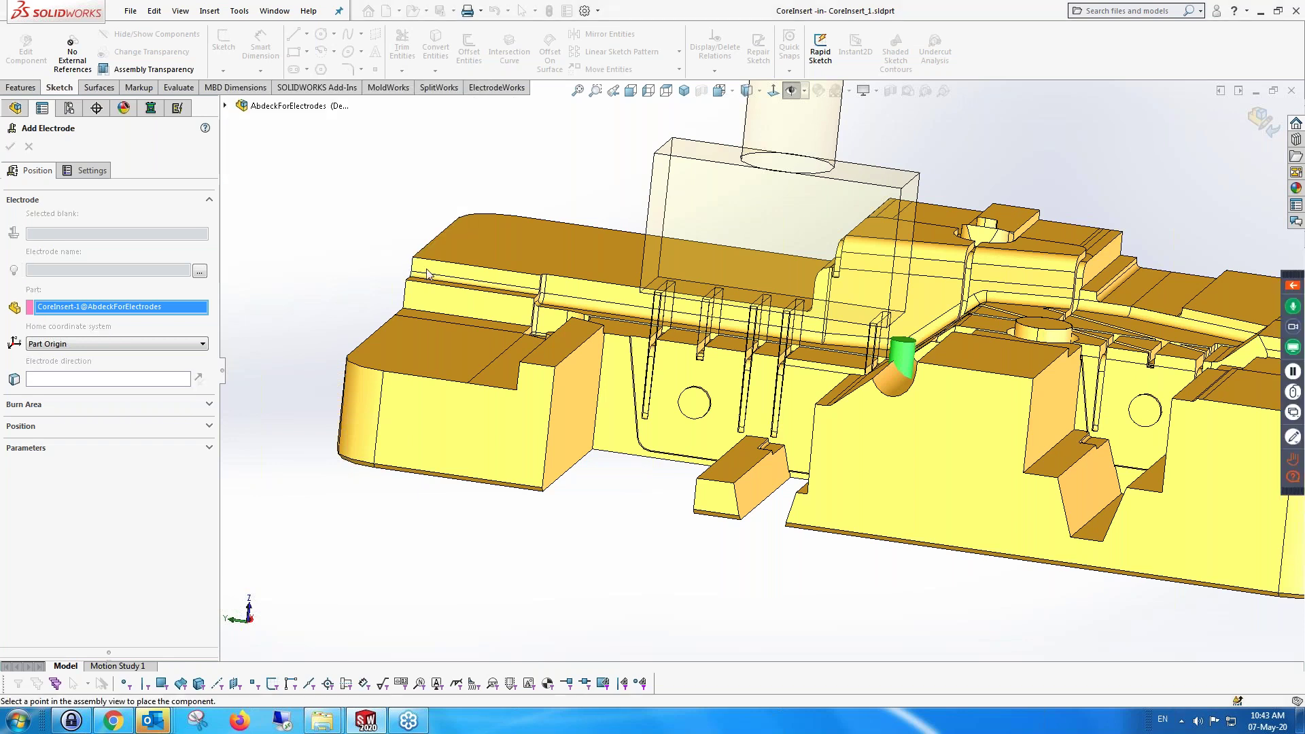
pyautogui.click(429, 274)
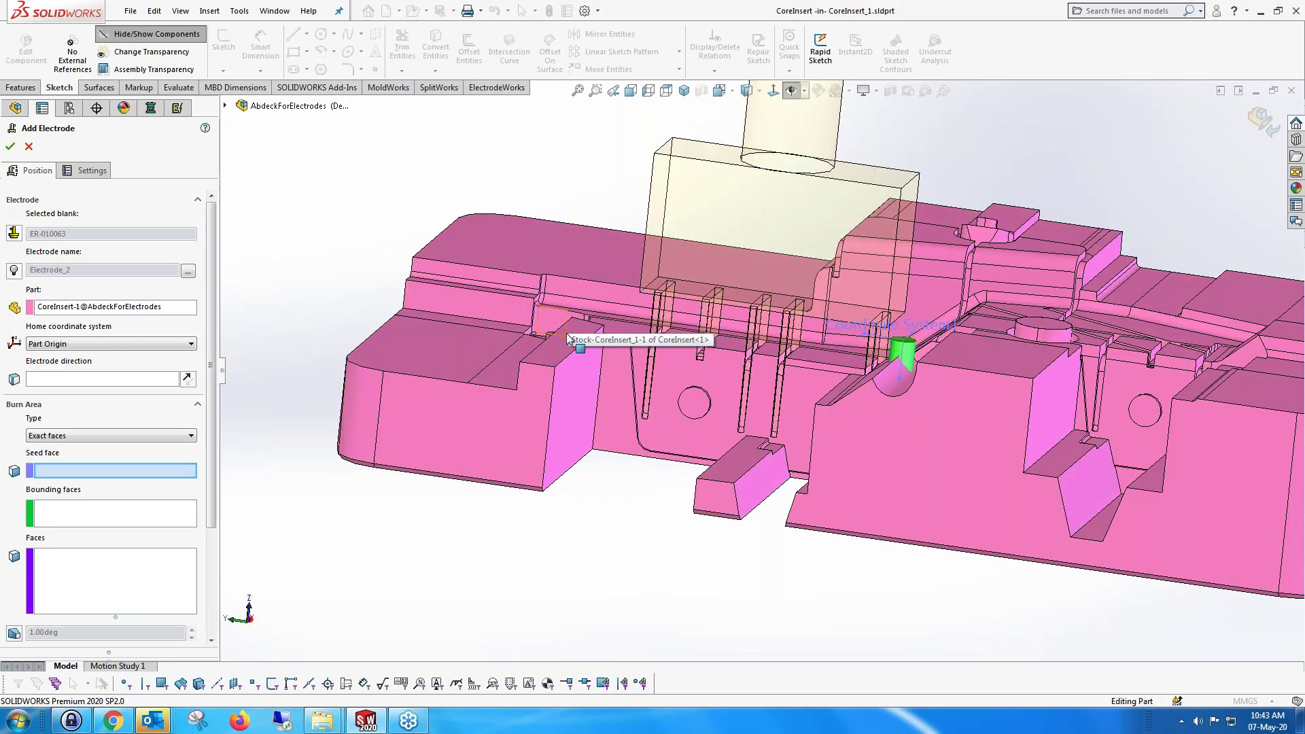
# Set the burn area type to Faces and box-select all faces of the small pocket containing the round boss
pyautogui.click(568, 352)
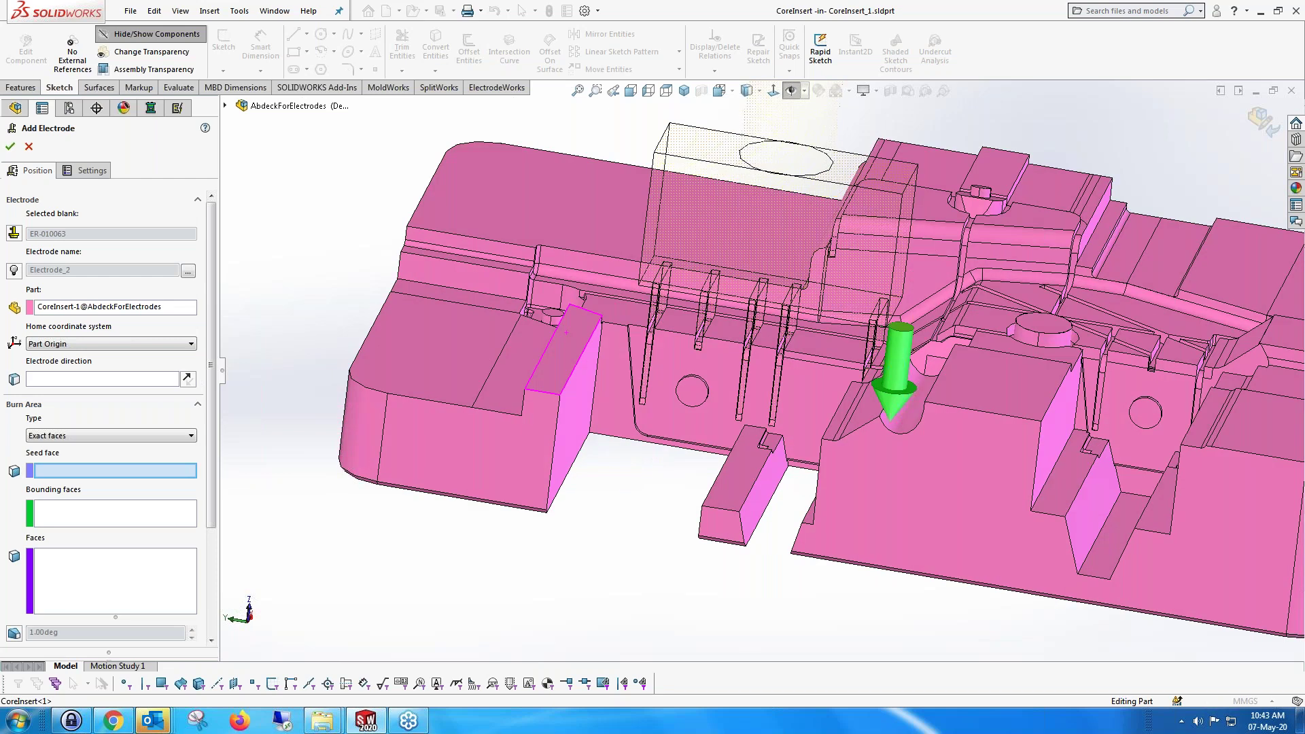
pyautogui.click(111, 435)
pyautogui.click(68, 457)
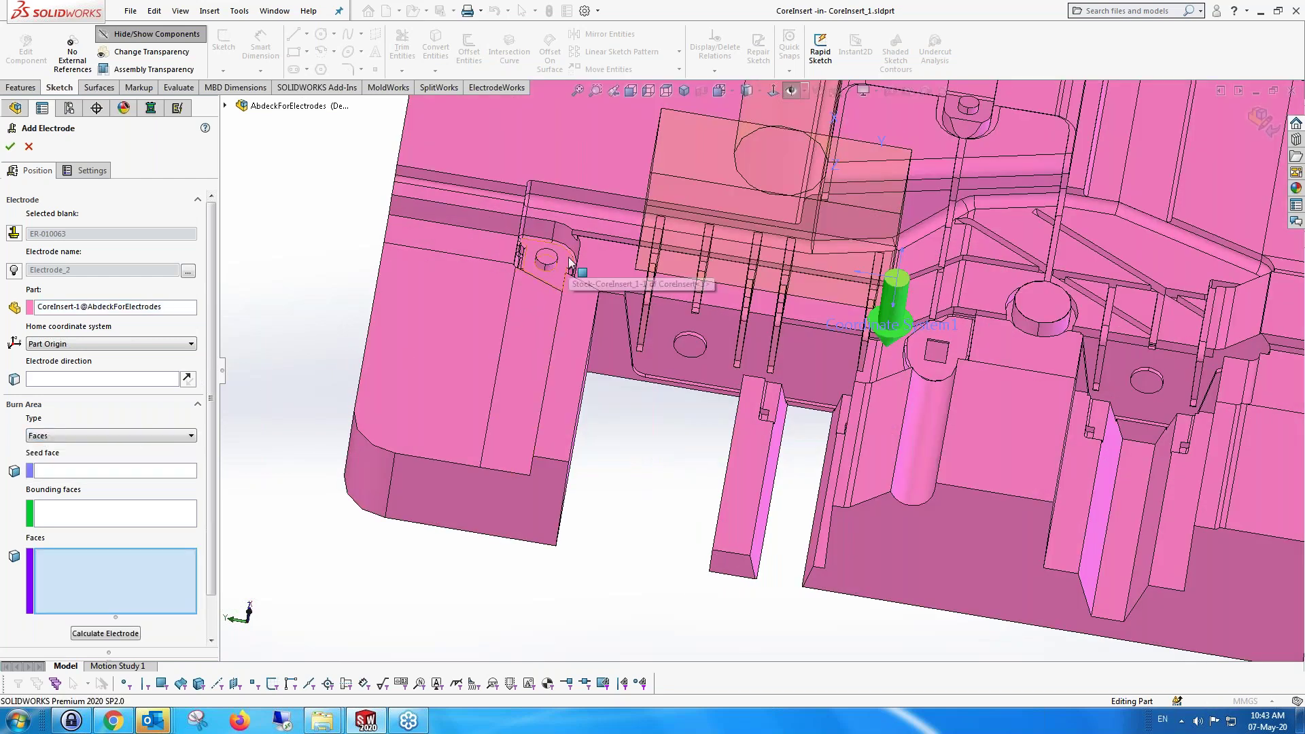
pyautogui.moveTo(562, 275); pyautogui.dragTo(551, 366, button='middle')
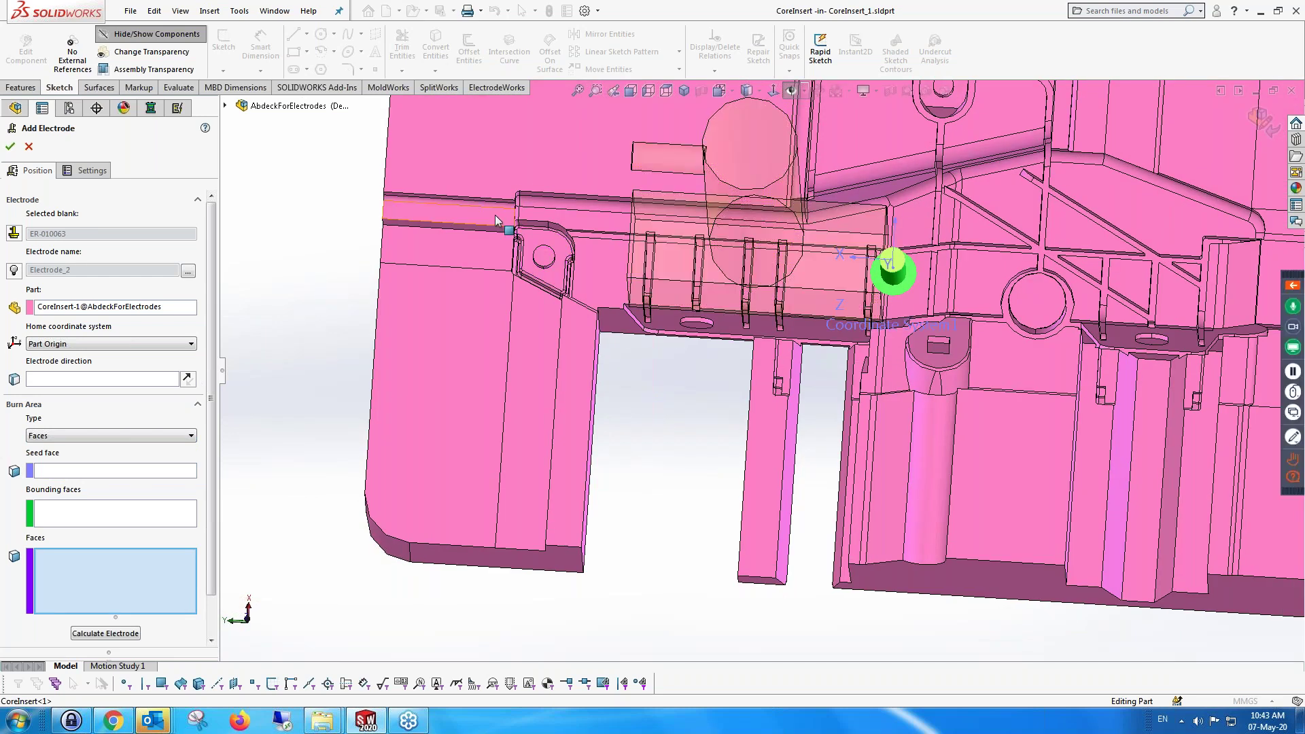
pyautogui.click(495, 214)
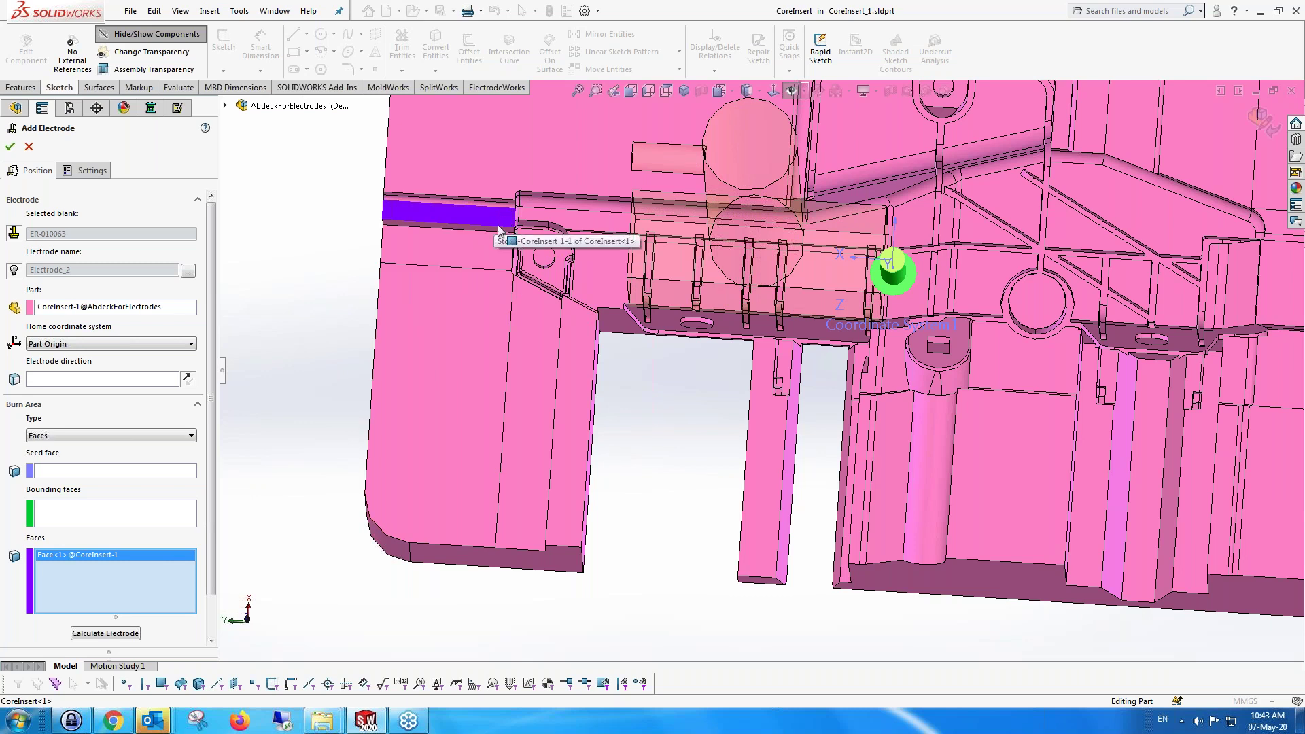
pyautogui.moveTo(492, 211); pyautogui.dragTo(585, 313)
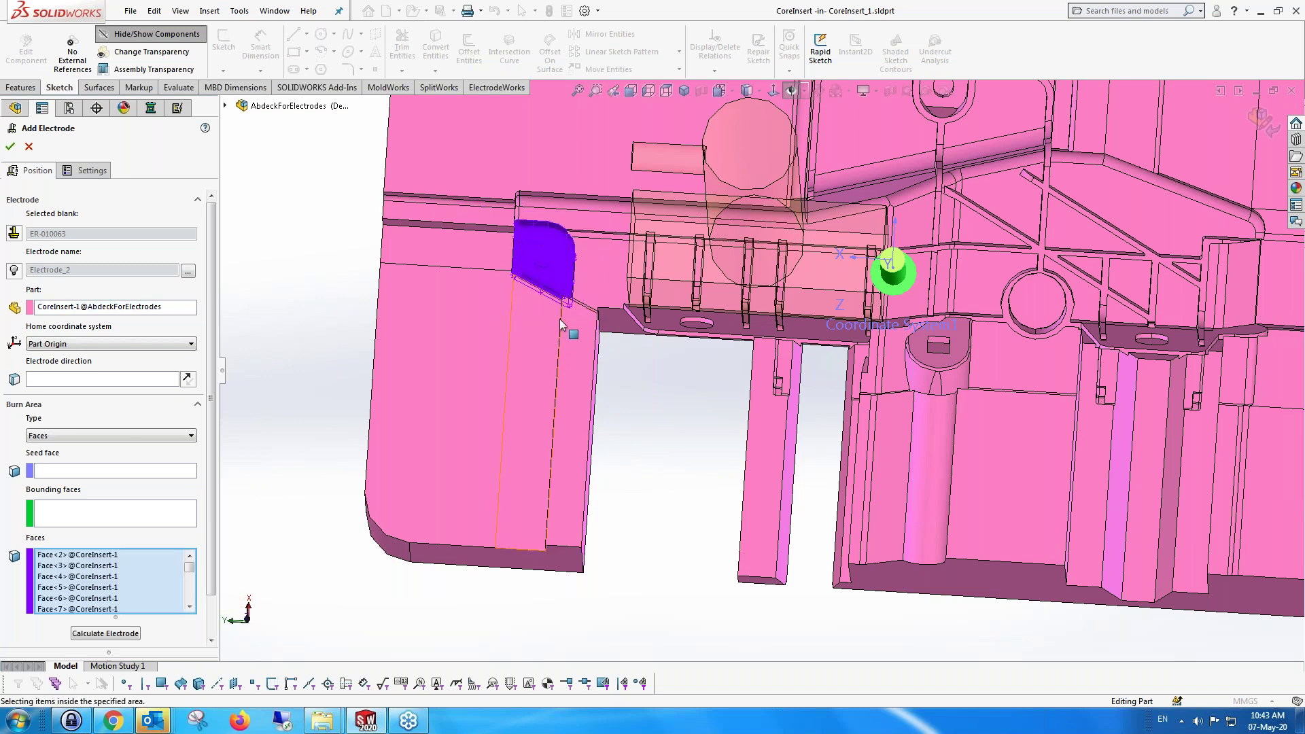
# Calculate the new electrode from the selected pocket faces and inspect its position over the core insert
pyautogui.moveTo(563, 325); pyautogui.dragTo(565, 196, button='middle')
pyautogui.scroll(2, 527, 250)
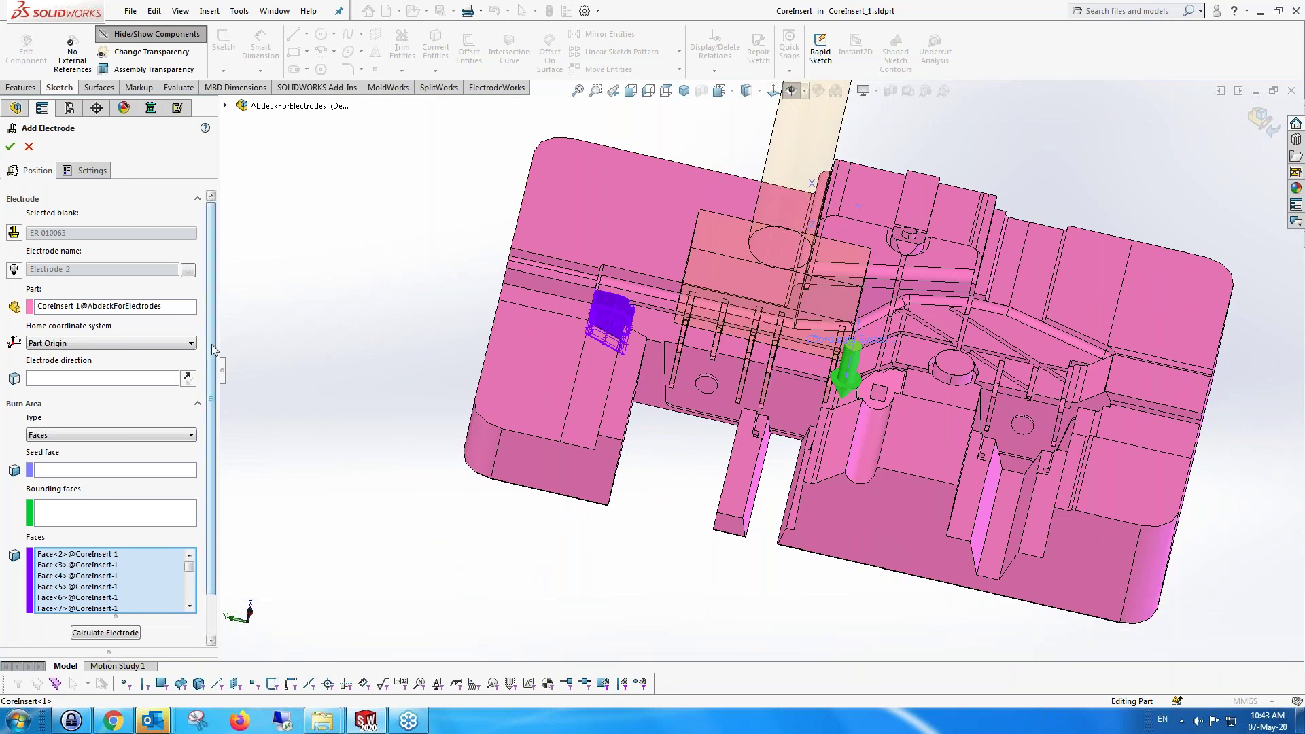
pyautogui.scroll(-2, 211, 344)
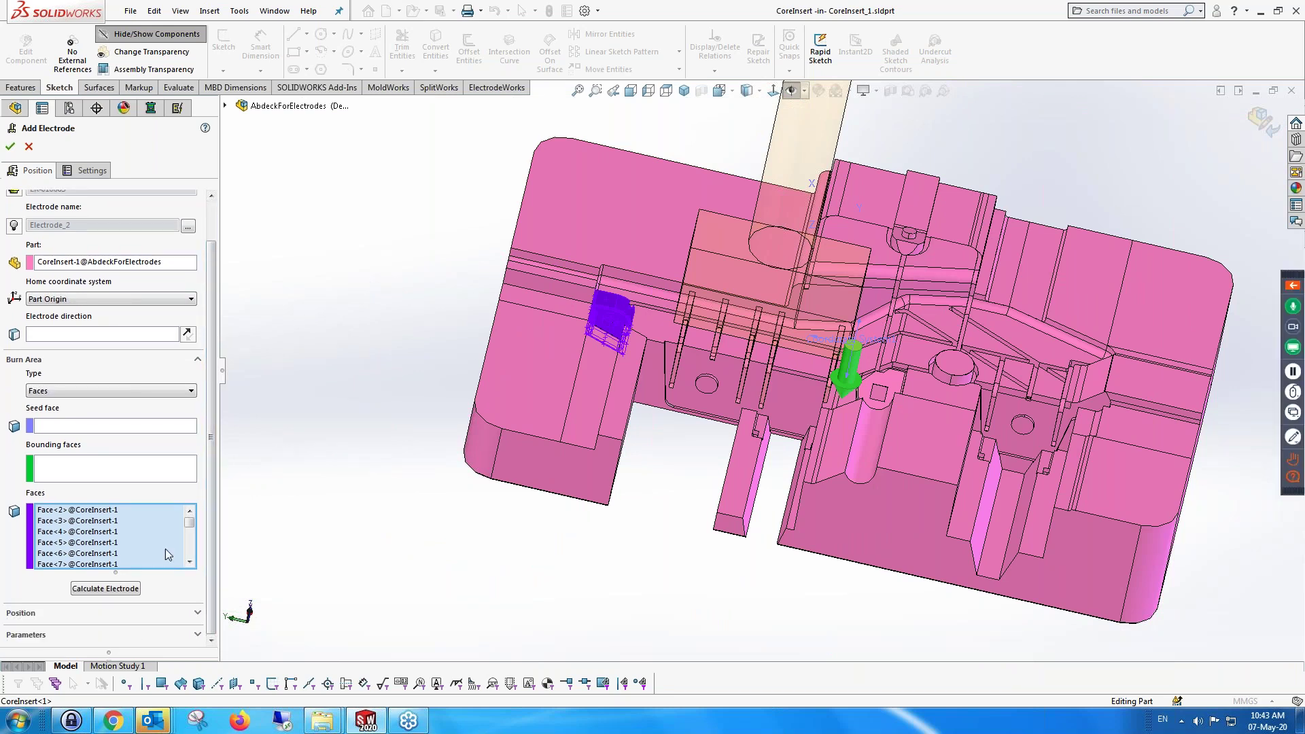
pyautogui.click(114, 593)
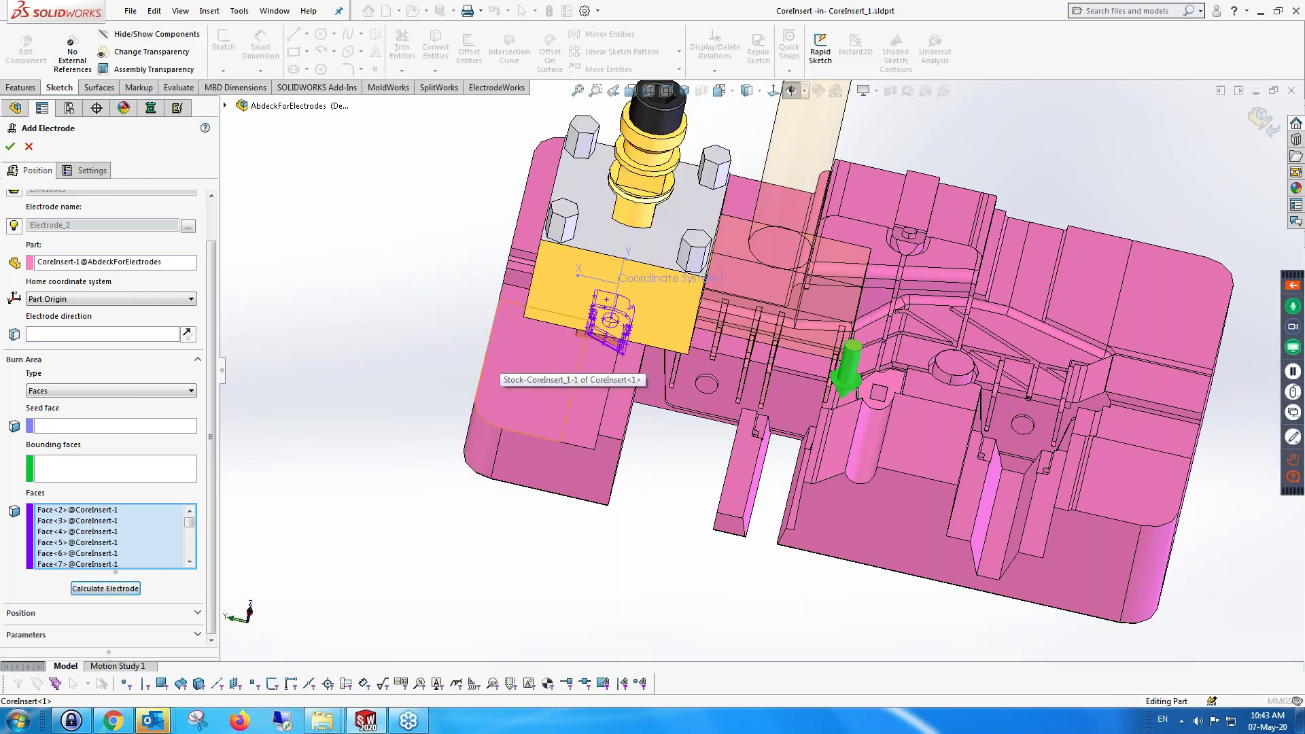
pyautogui.moveTo(499, 367); pyautogui.dragTo(622, 338, button='middle')
pyautogui.scroll(-5, 622, 338)
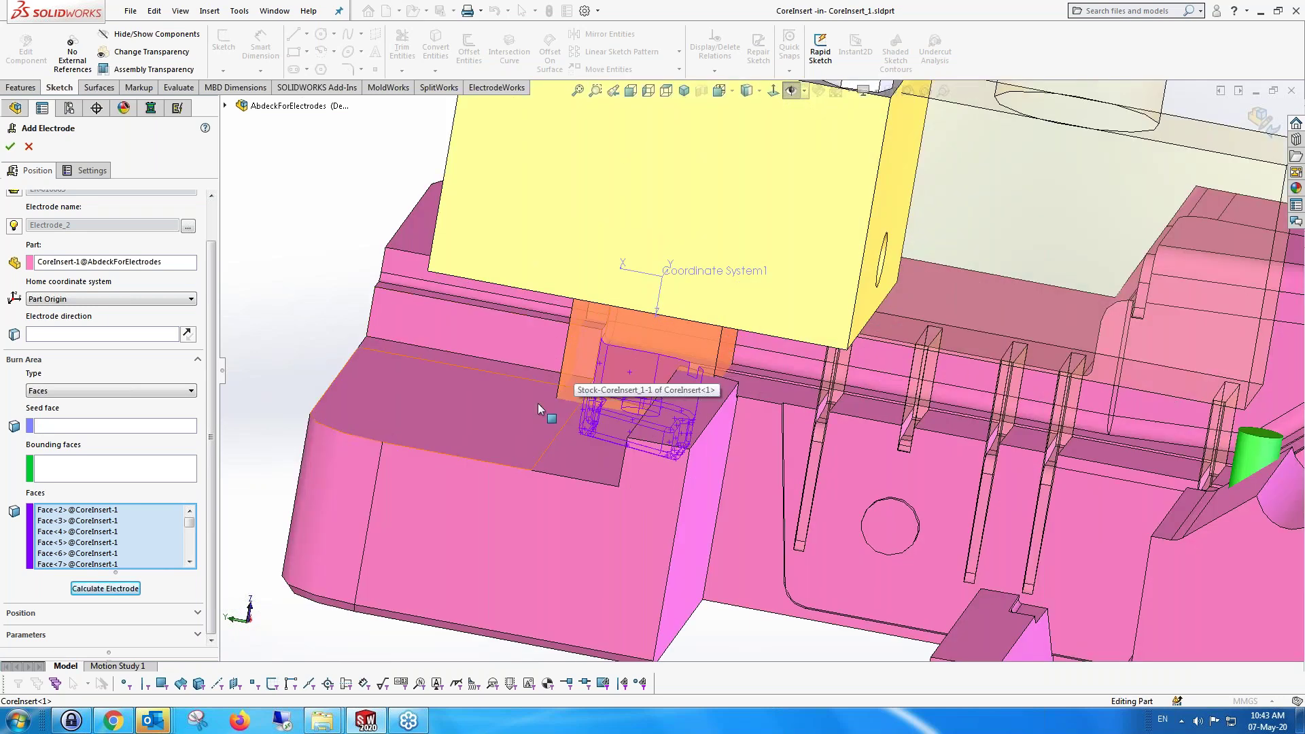
pyautogui.scroll(3, 537, 403)
pyautogui.scroll(2, 537, 402)
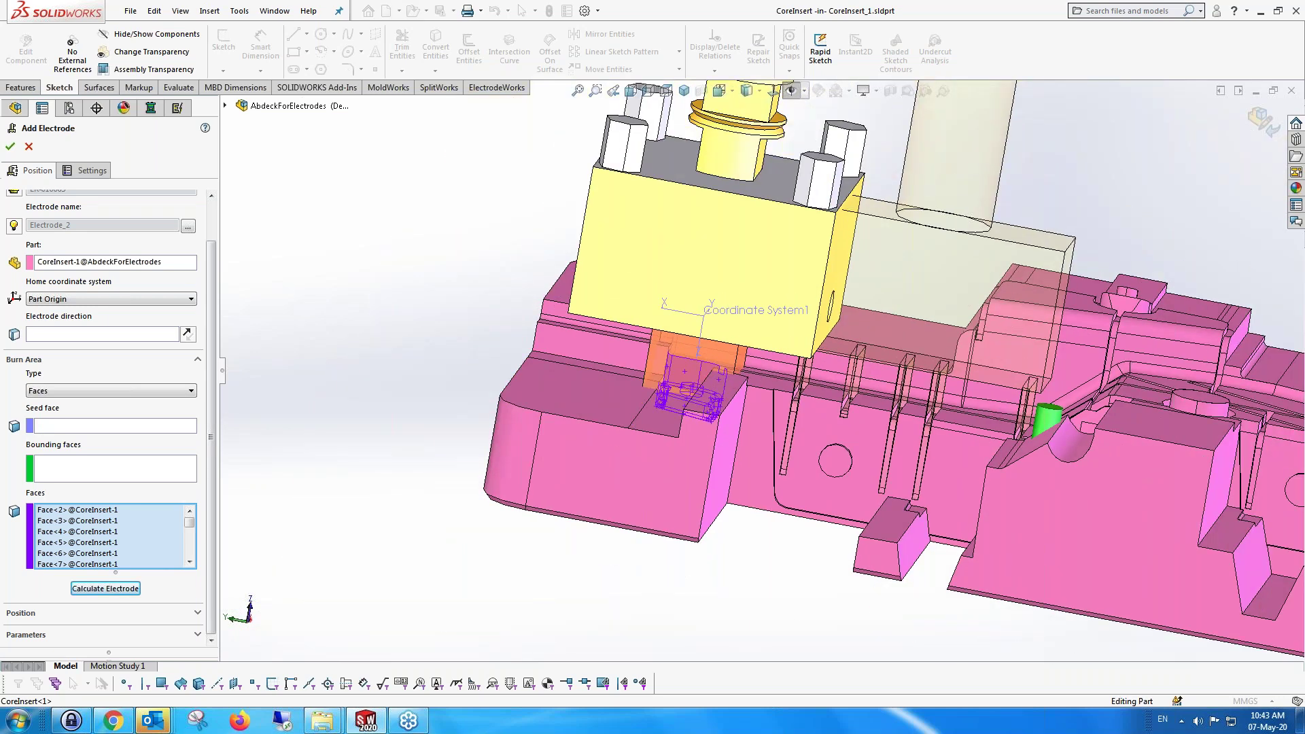
# Increase the electrode base thickness to 55.20 mm
pyautogui.click(198, 634)
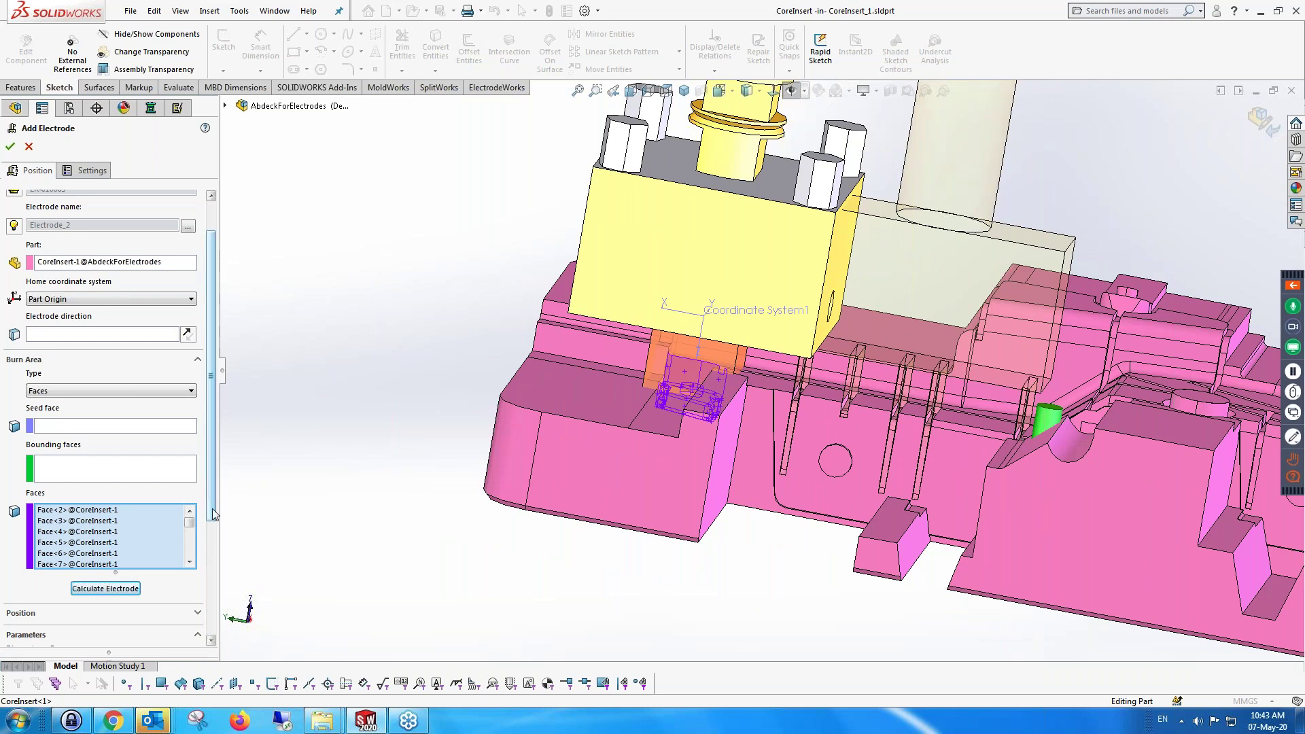
pyautogui.moveTo(212, 515); pyautogui.dragTo(208, 647)
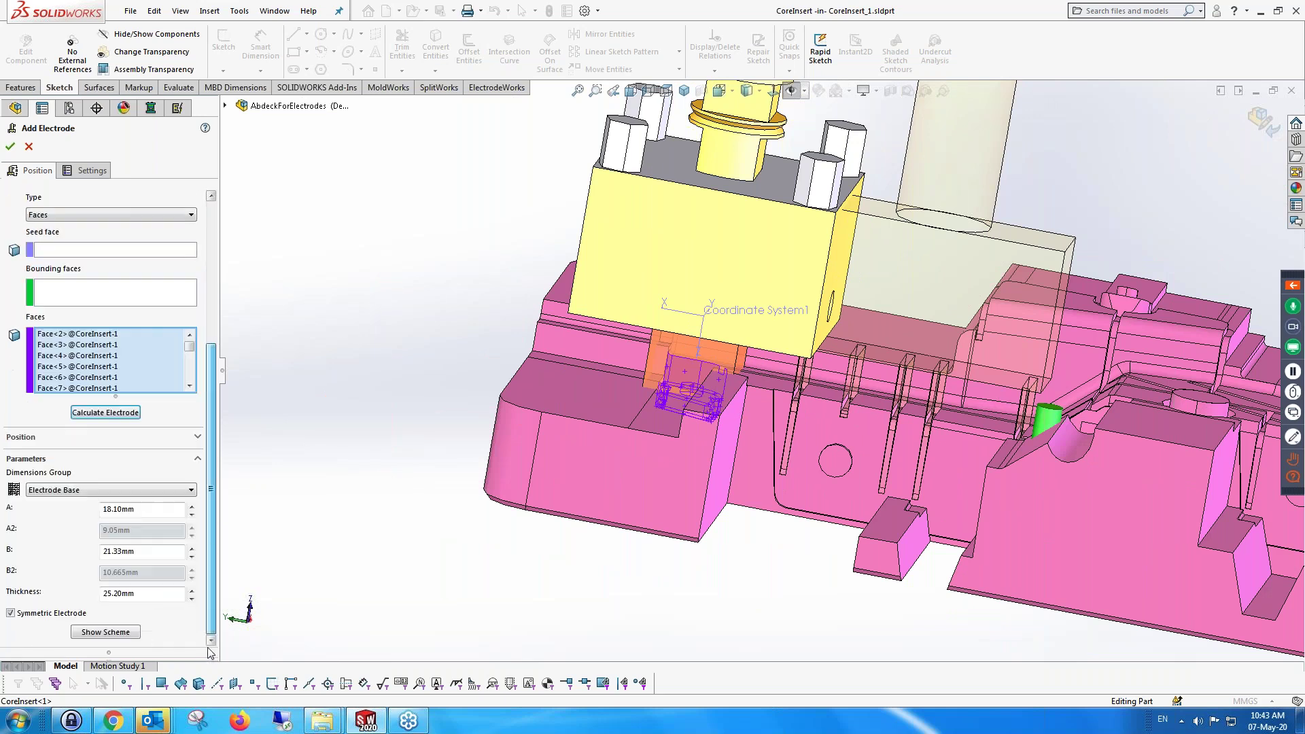
pyautogui.click(193, 591)
pyautogui.click(192, 591)
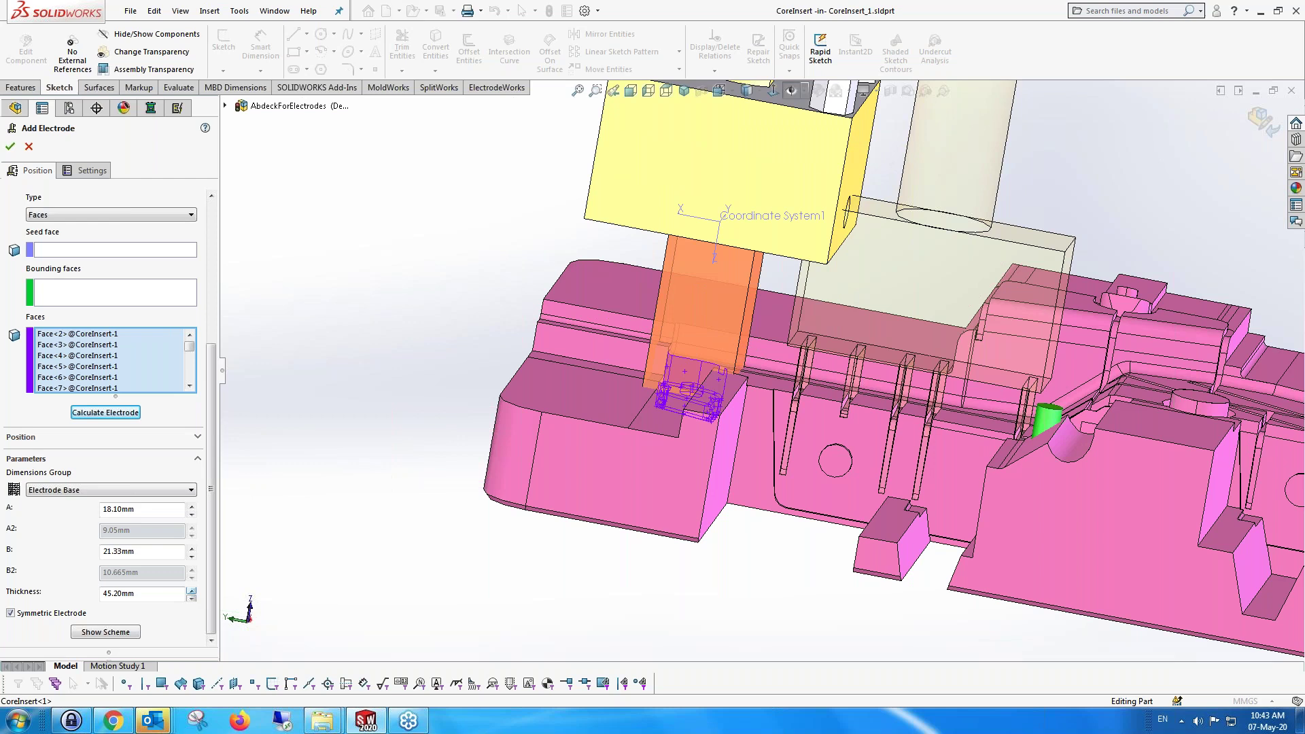
pyautogui.click(193, 591)
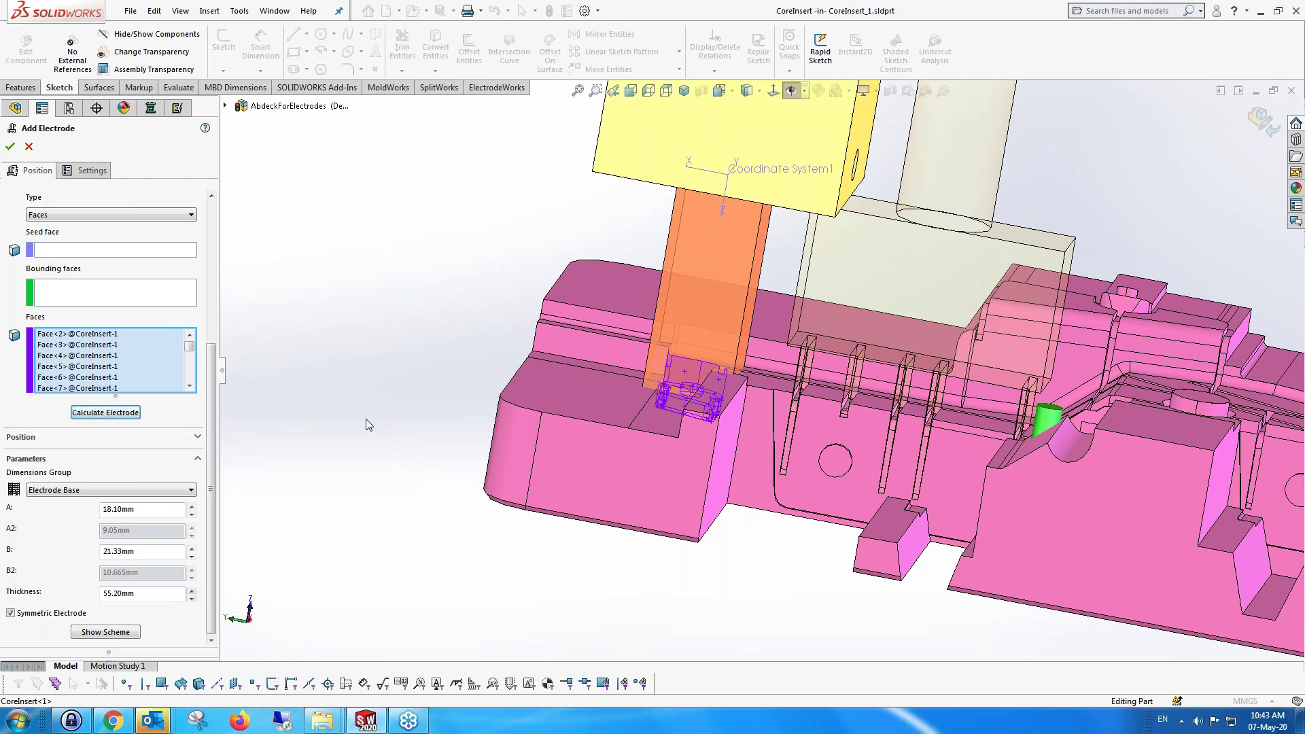
# Review the new electrode's clearance estimation settings and the available reference corner types
pyautogui.scroll(-5, 367, 425)
pyautogui.click(102, 170)
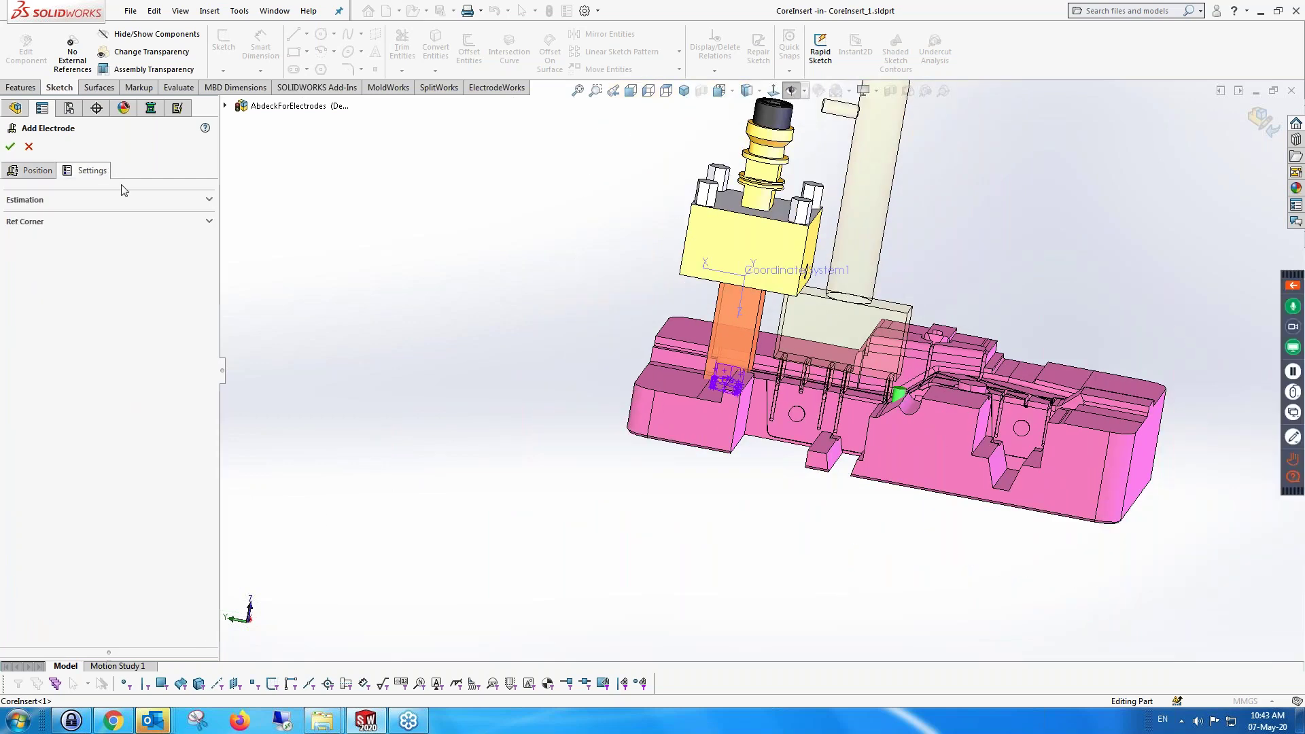
pyautogui.click(210, 202)
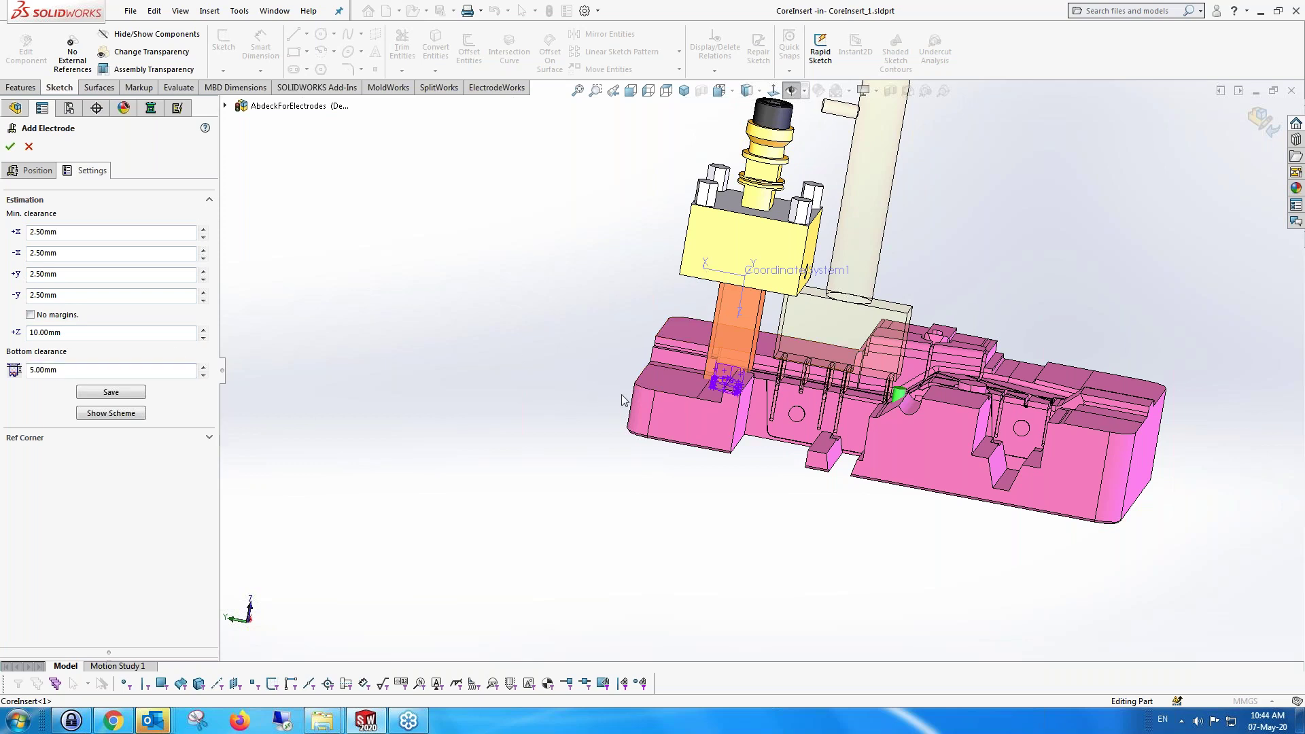
pyautogui.click(210, 438)
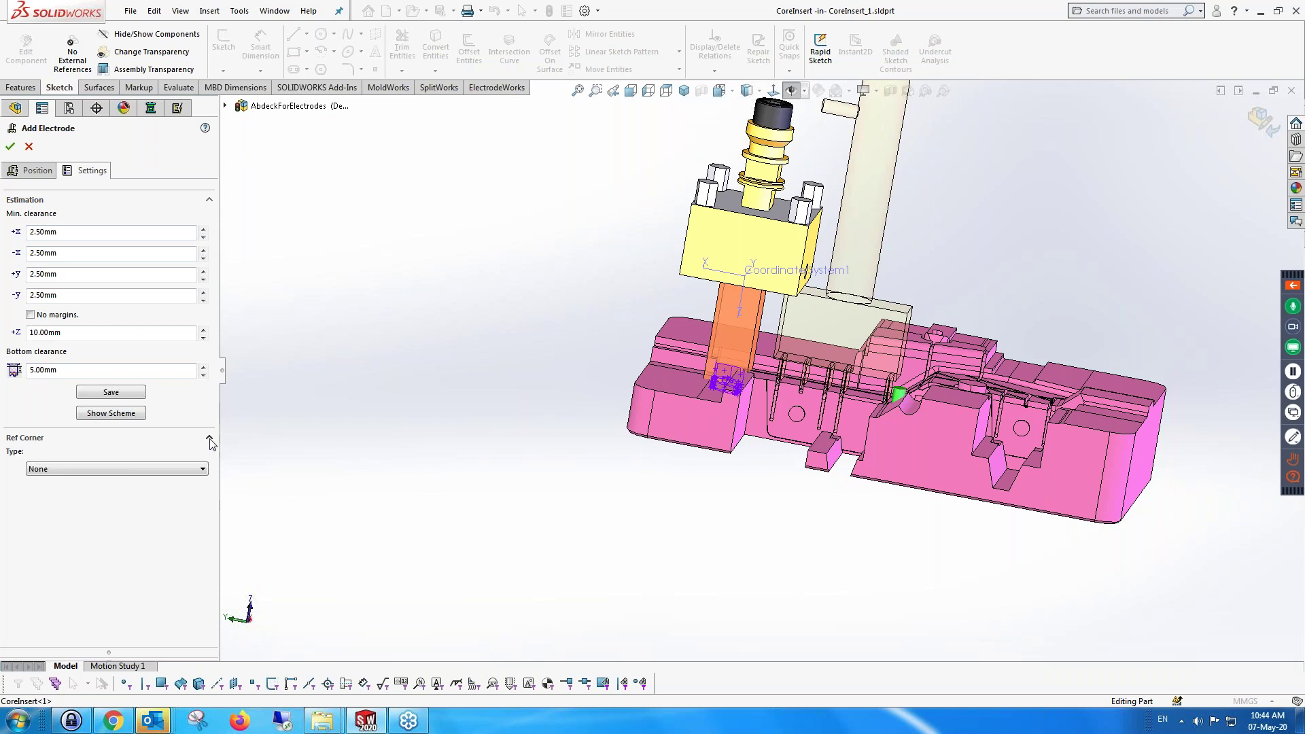
pyautogui.click(147, 469)
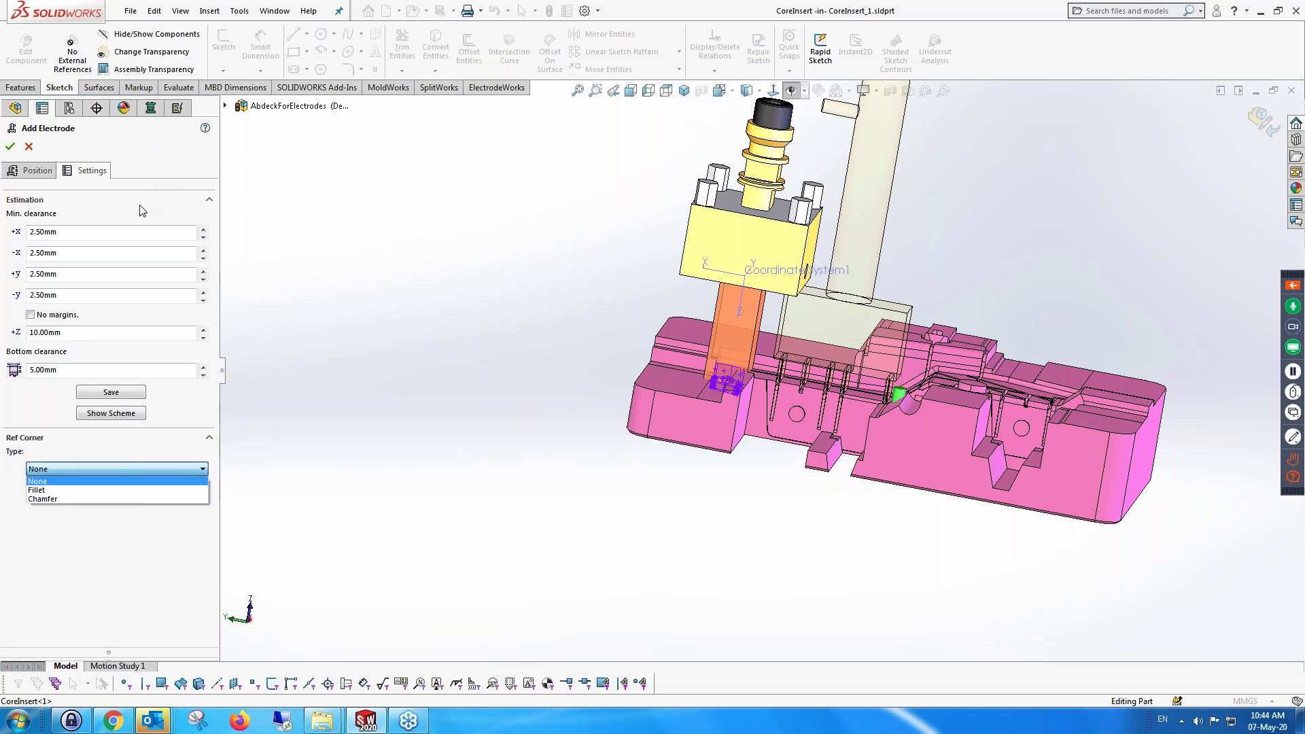
# Accept the new electrode for the small pocket, isolate Electrode_2 and inspect its burning end
pyautogui.click(11, 149)
pyautogui.click(11, 149)
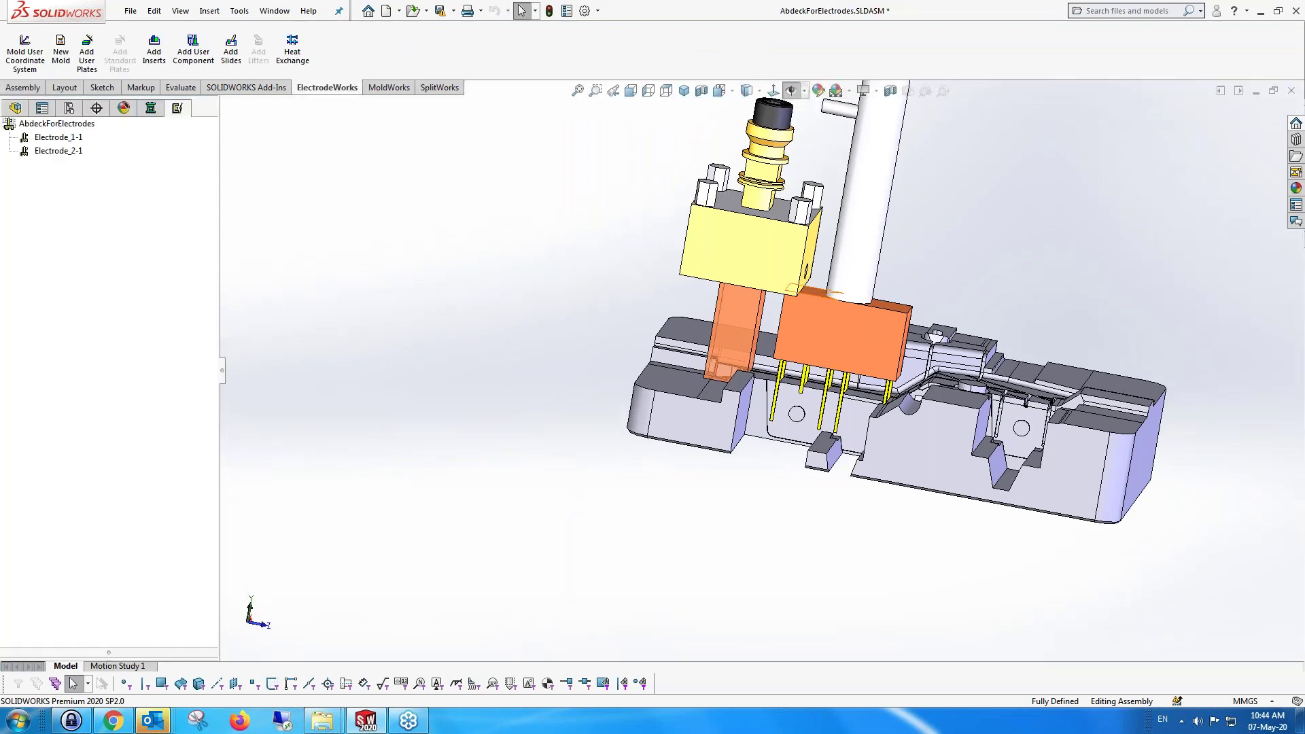
pyautogui.scroll(-1, 841, 267)
pyautogui.rightClick(56, 151)
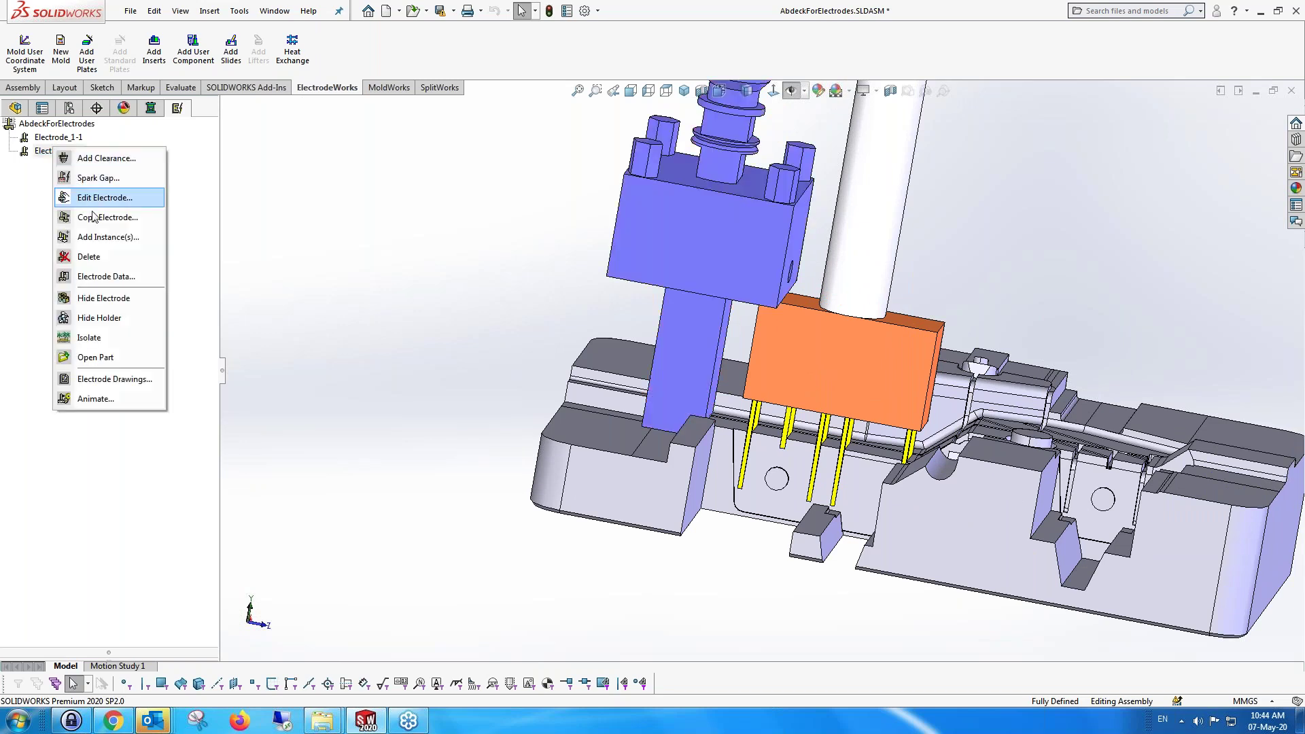
pyautogui.click(143, 340)
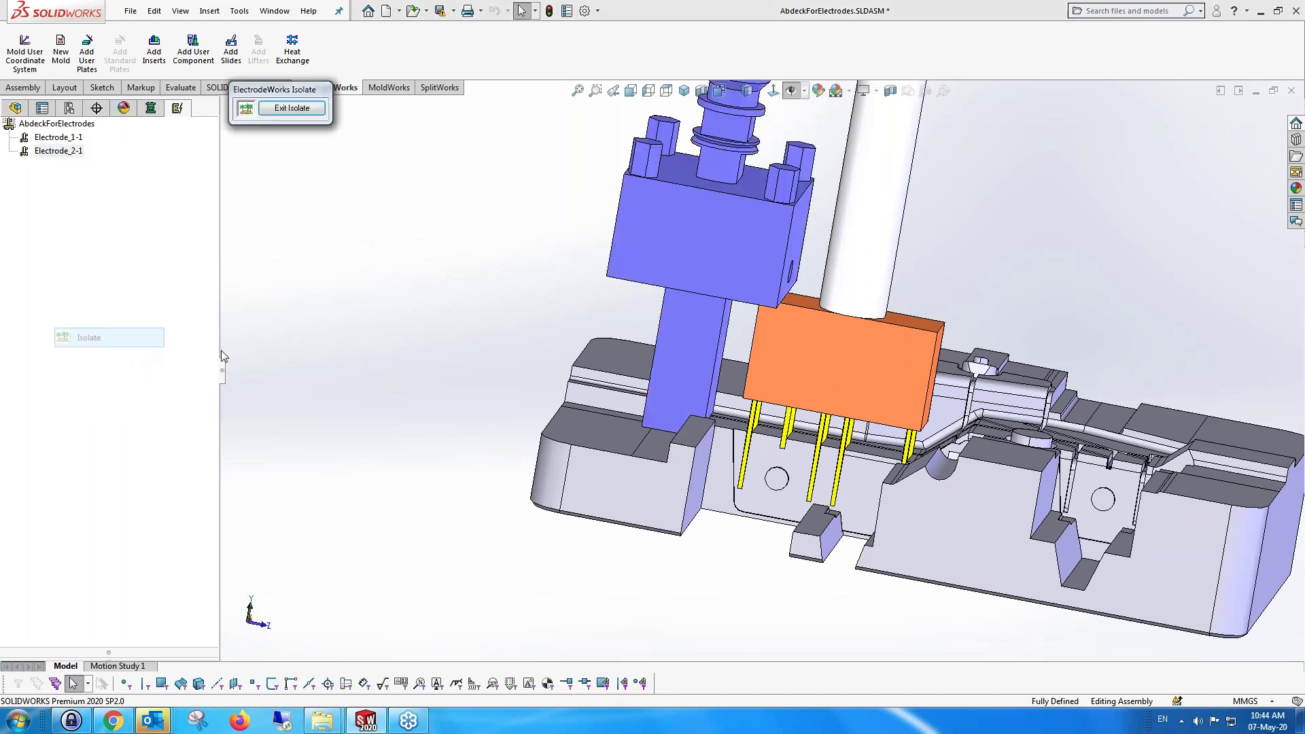
pyautogui.moveTo(470, 385); pyautogui.dragTo(435, 129, button='middle')
pyautogui.scroll(-3, 715, 418)
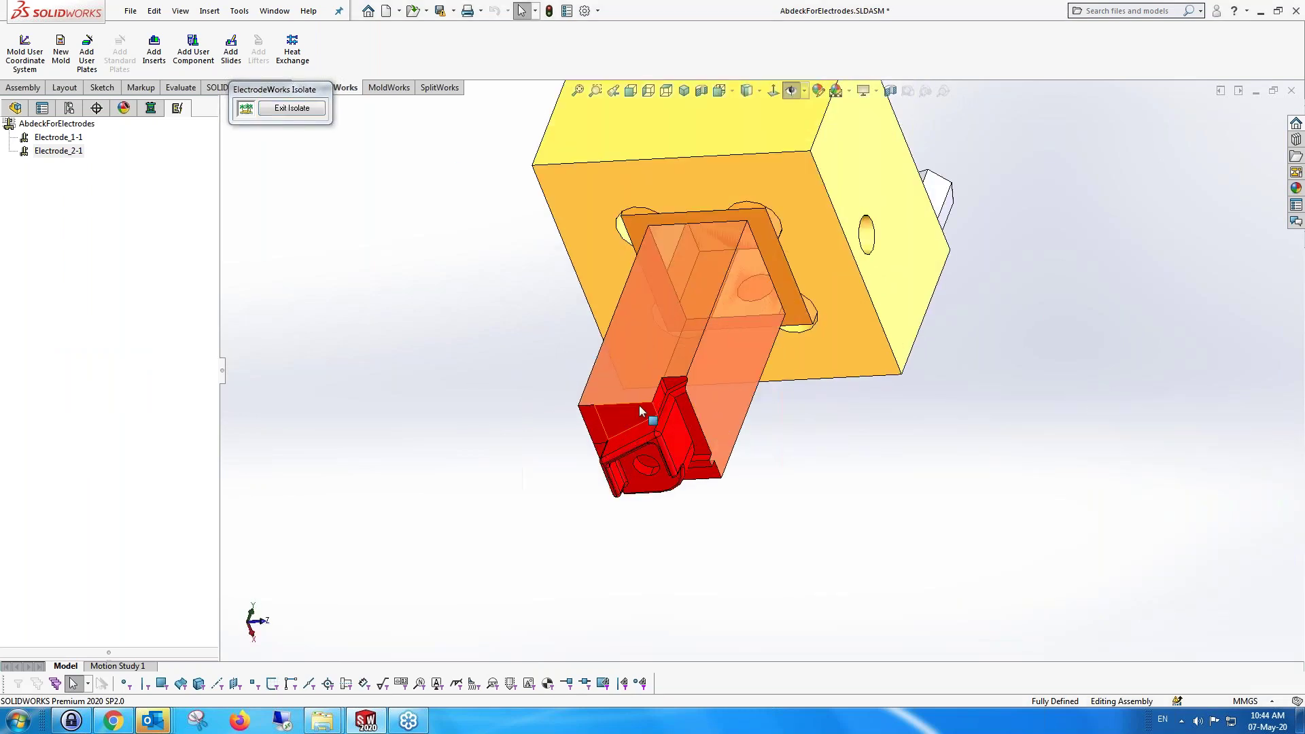
pyautogui.moveTo(645, 367); pyautogui.dragTo(649, 322, button='middle')
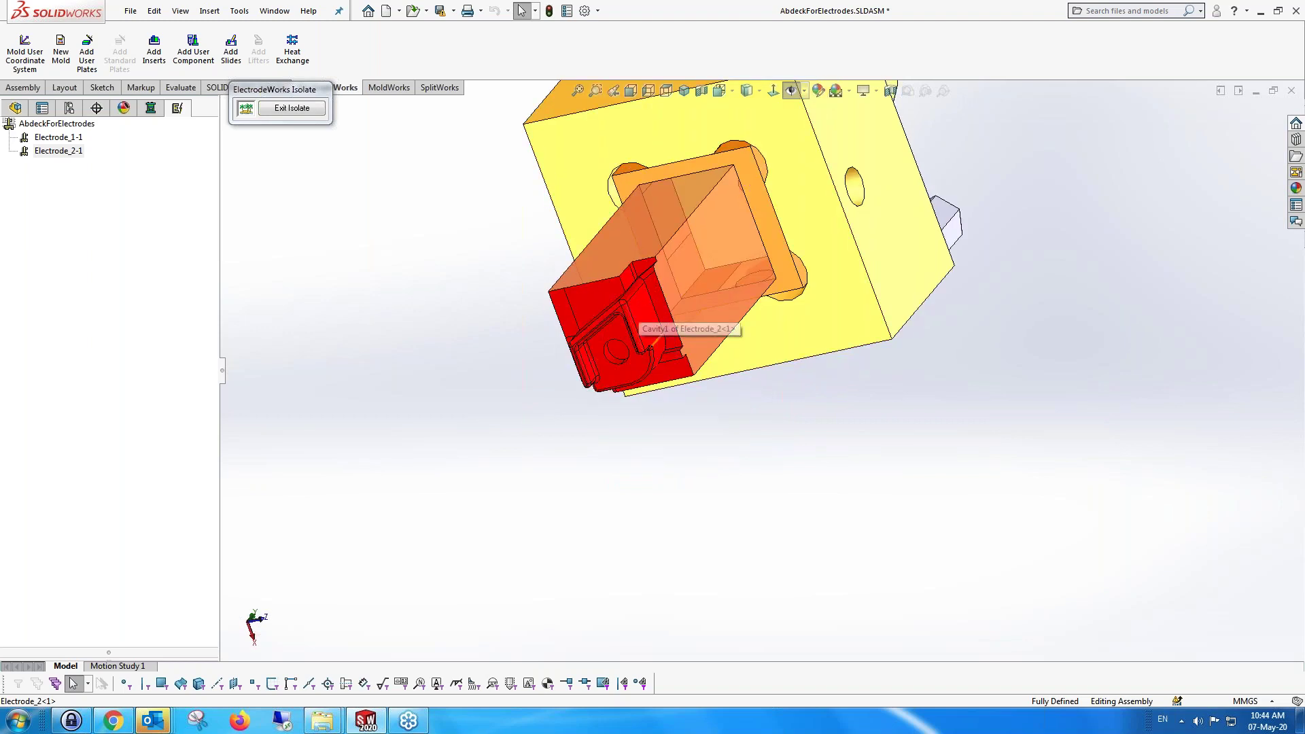
# Start adding a clearance to Electrode_2, using a vertical edge of the holder block as clearance direction, and reverse that direction
pyautogui.rightClick(61, 159)
pyautogui.click(105, 165)
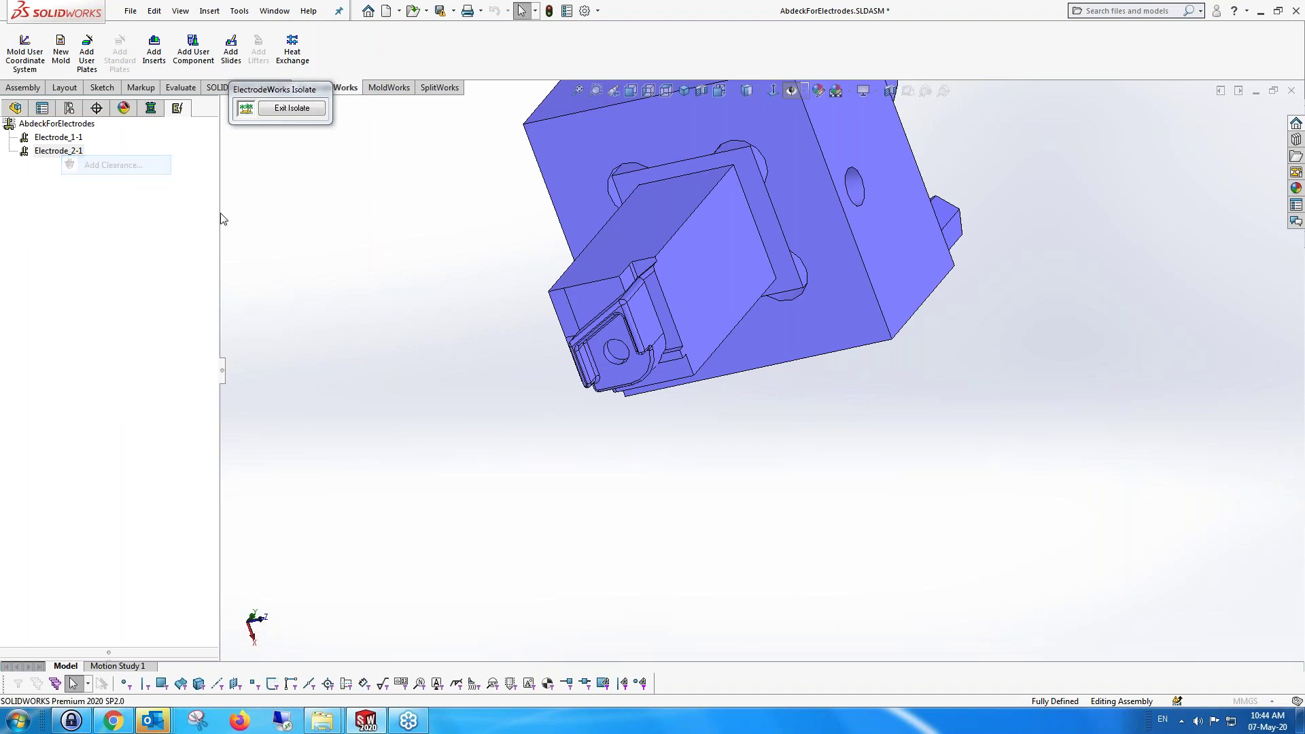
pyautogui.moveTo(557, 392); pyautogui.dragTo(787, 203, button='middle')
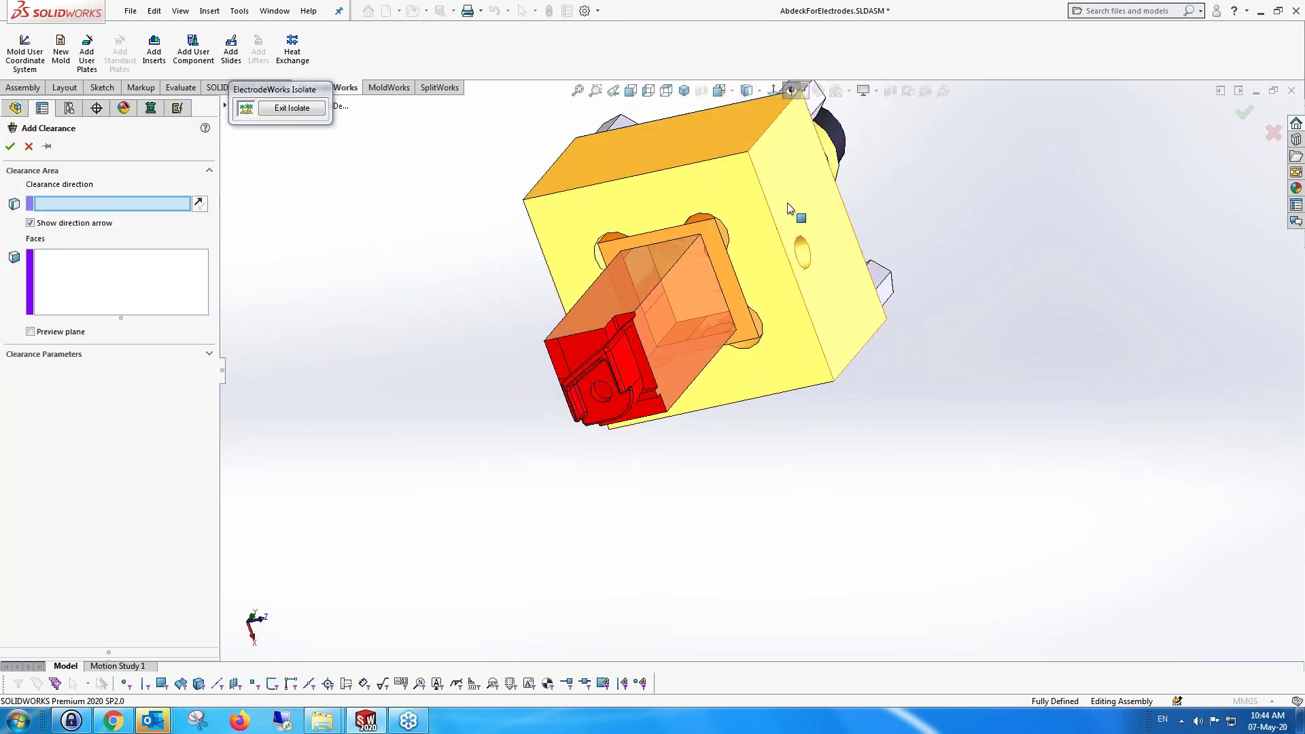
pyautogui.click(759, 137)
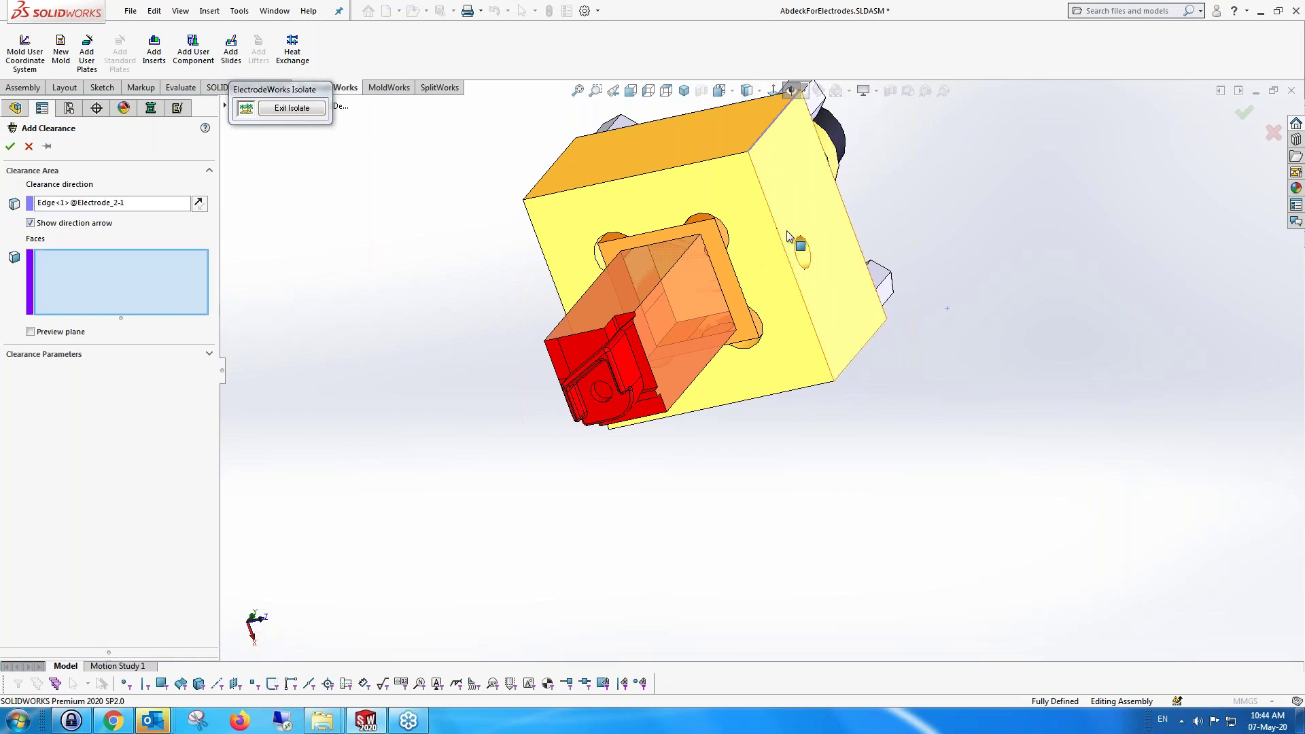
pyautogui.moveTo(883, 224); pyautogui.dragTo(897, 363, button='middle')
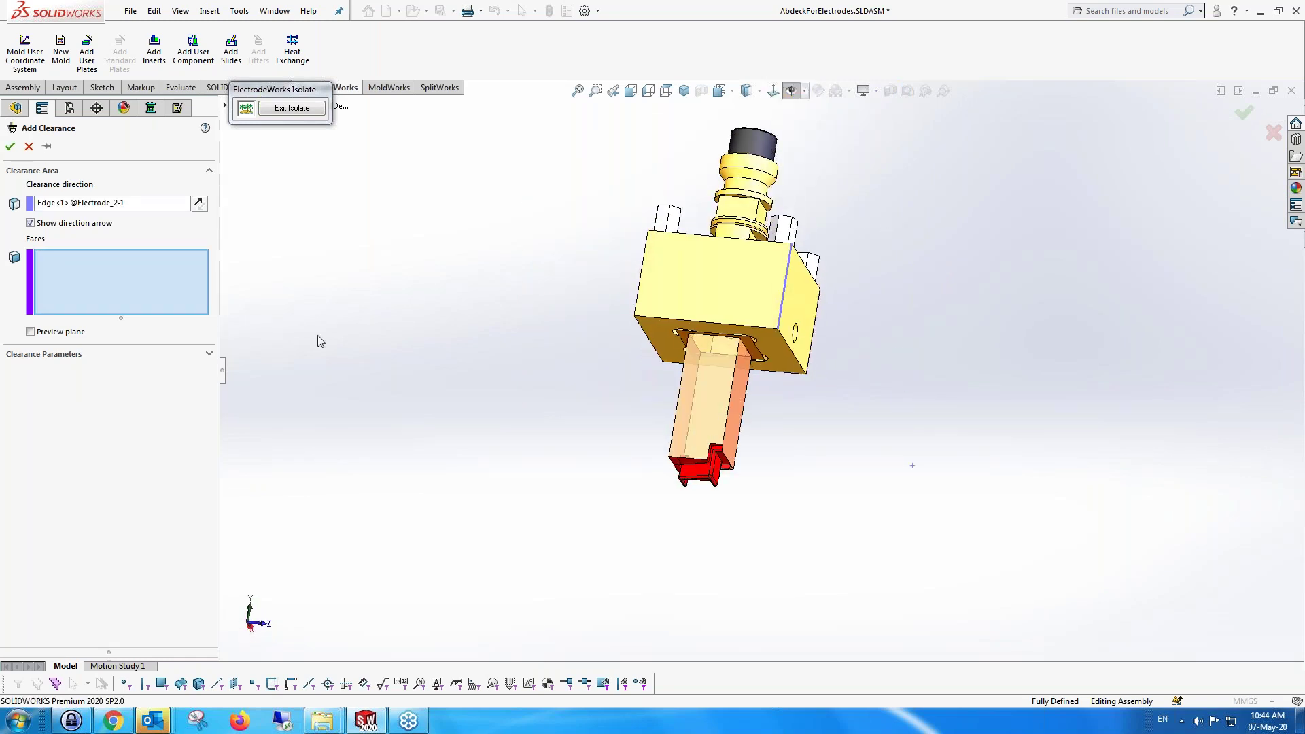
pyautogui.click(120, 202)
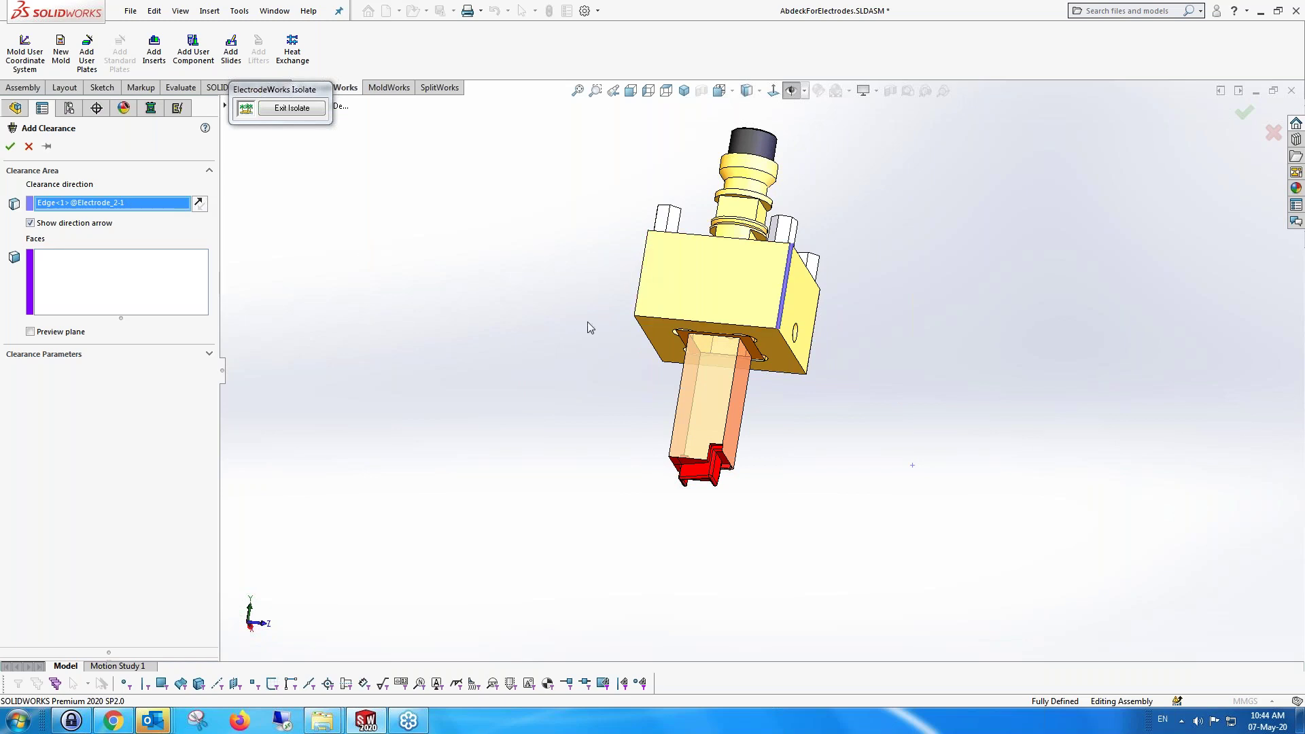
pyautogui.moveTo(567, 345); pyautogui.dragTo(524, 442, button='middle')
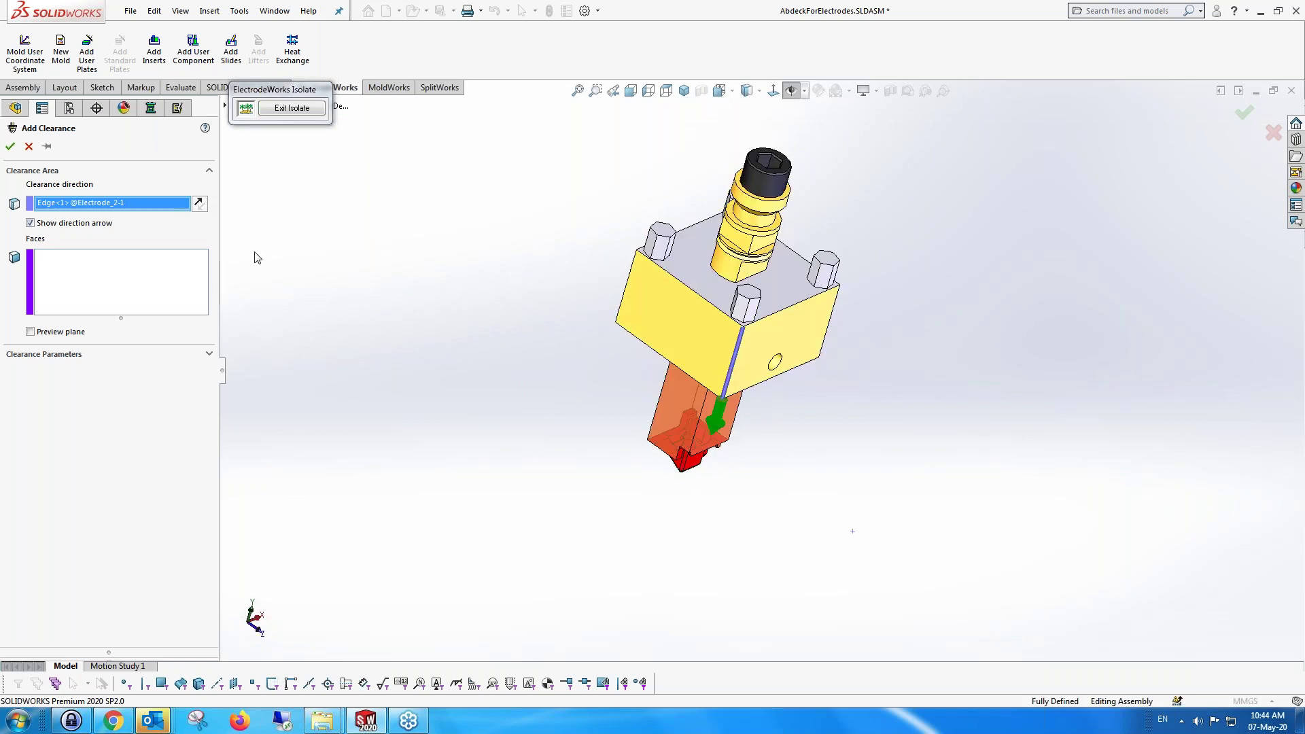
pyautogui.click(199, 203)
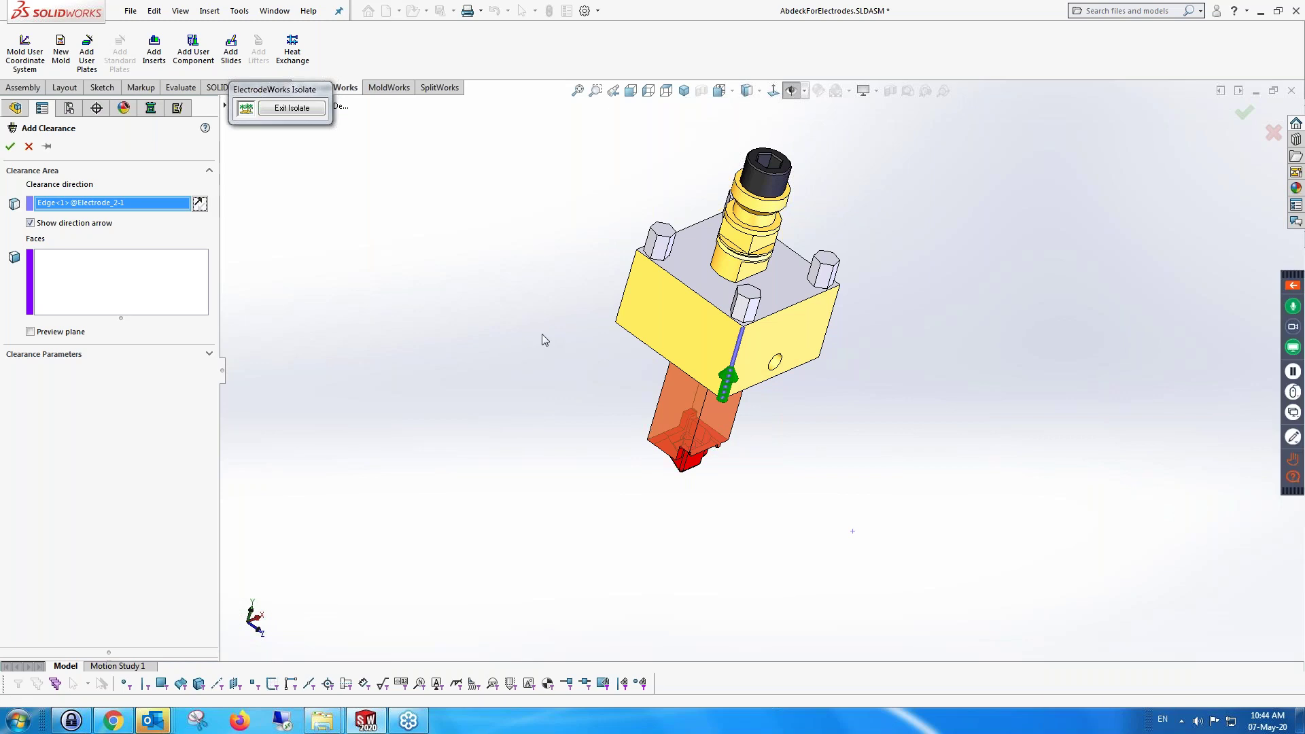
# Set the clearance direction of Electrode_2 from the flat end face beside the raised pocket form
pyautogui.moveTo(541, 333); pyautogui.dragTo(549, 197, button='middle')
pyautogui.scroll(-4, 744, 342)
pyautogui.scroll(-1, 747, 346)
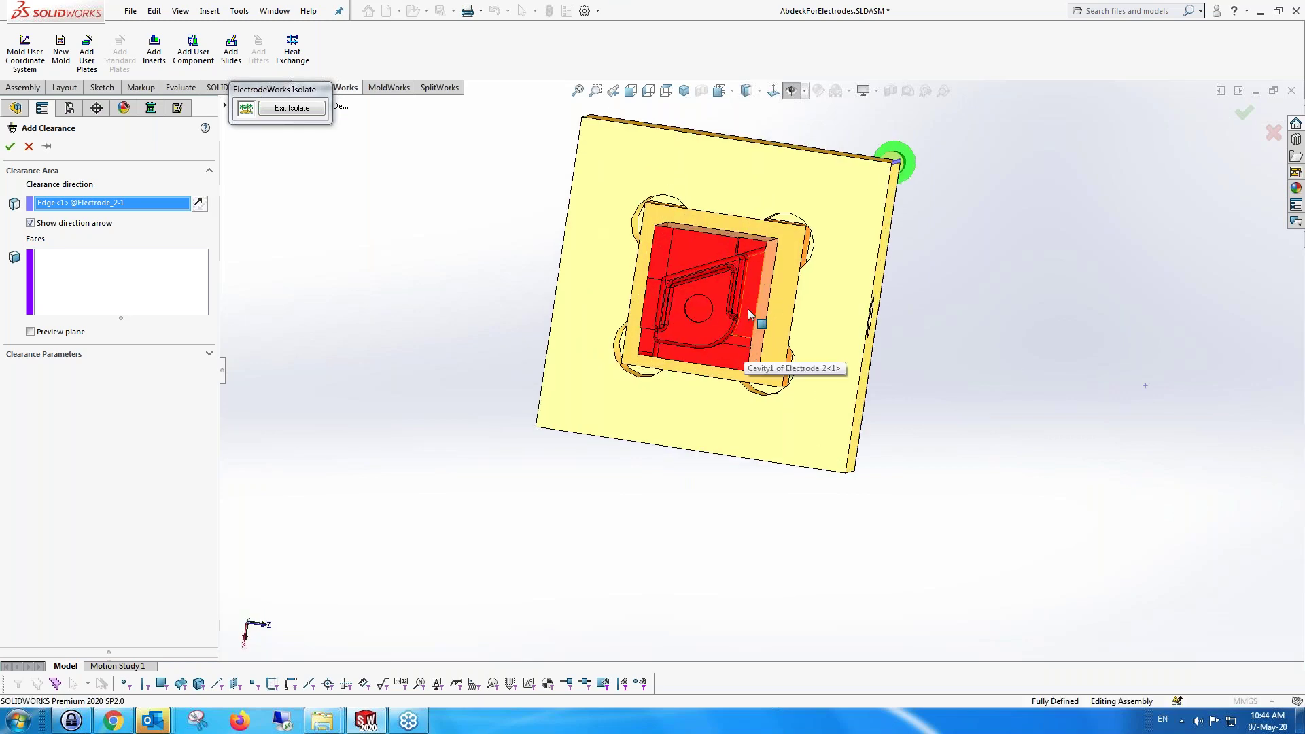
pyautogui.moveTo(748, 344); pyautogui.dragTo(711, 213, button='middle')
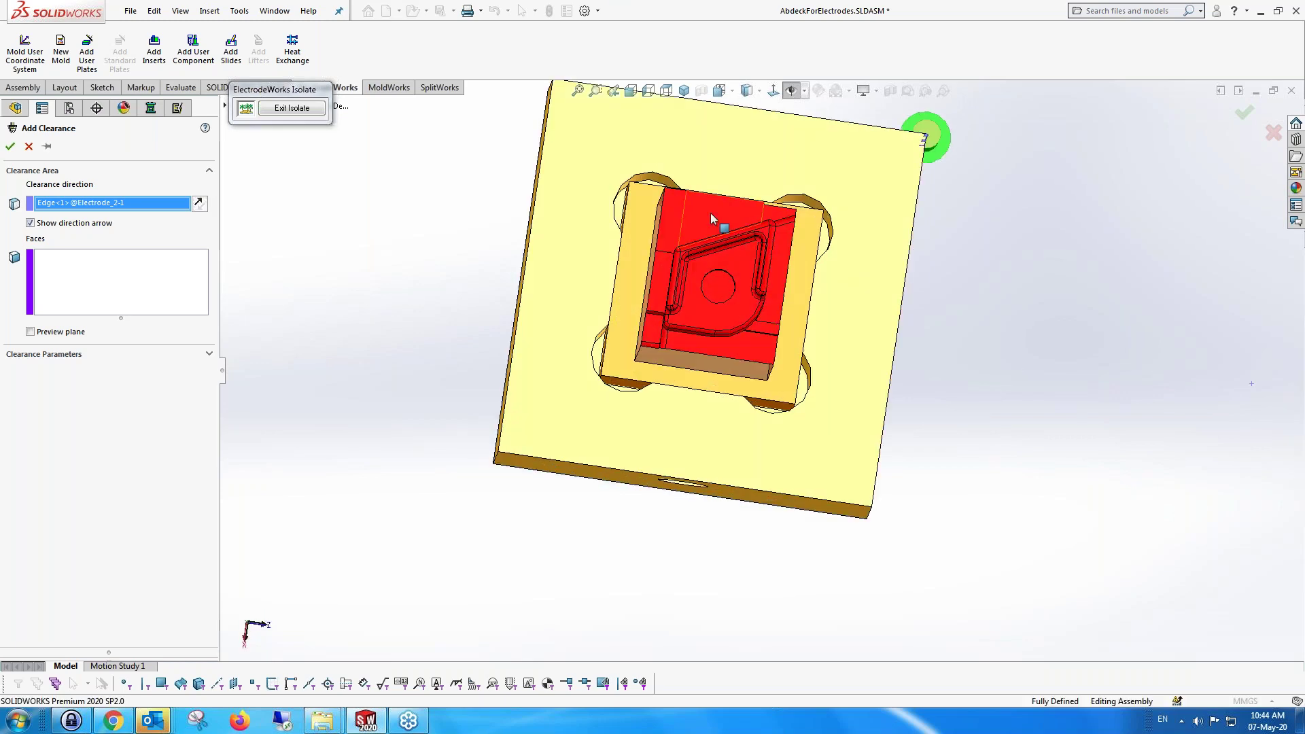
pyautogui.click(711, 214)
# Select the electrode end faces surrounding the raised pocket form as the clearance faces
pyautogui.click(673, 211)
pyautogui.click(656, 325)
pyautogui.click(686, 343)
pyautogui.scroll(-3, 688, 345)
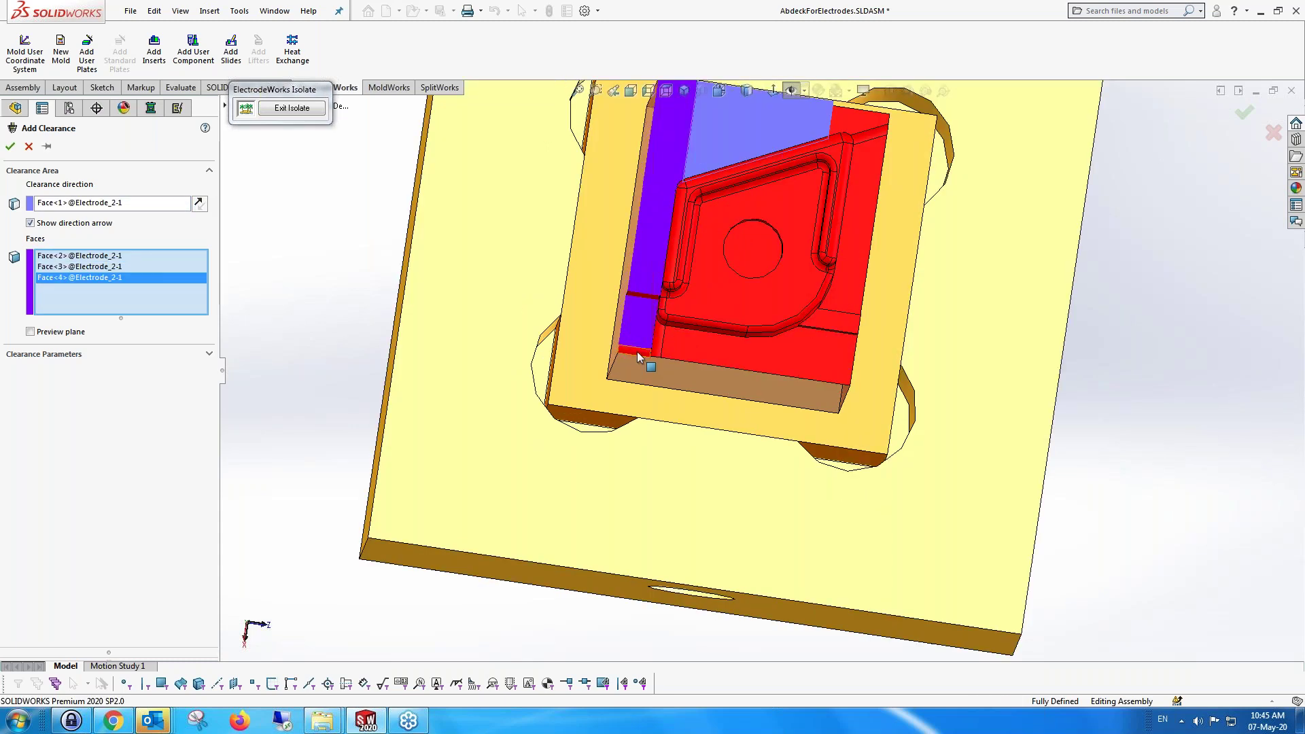
pyautogui.click(637, 353)
pyautogui.click(658, 350)
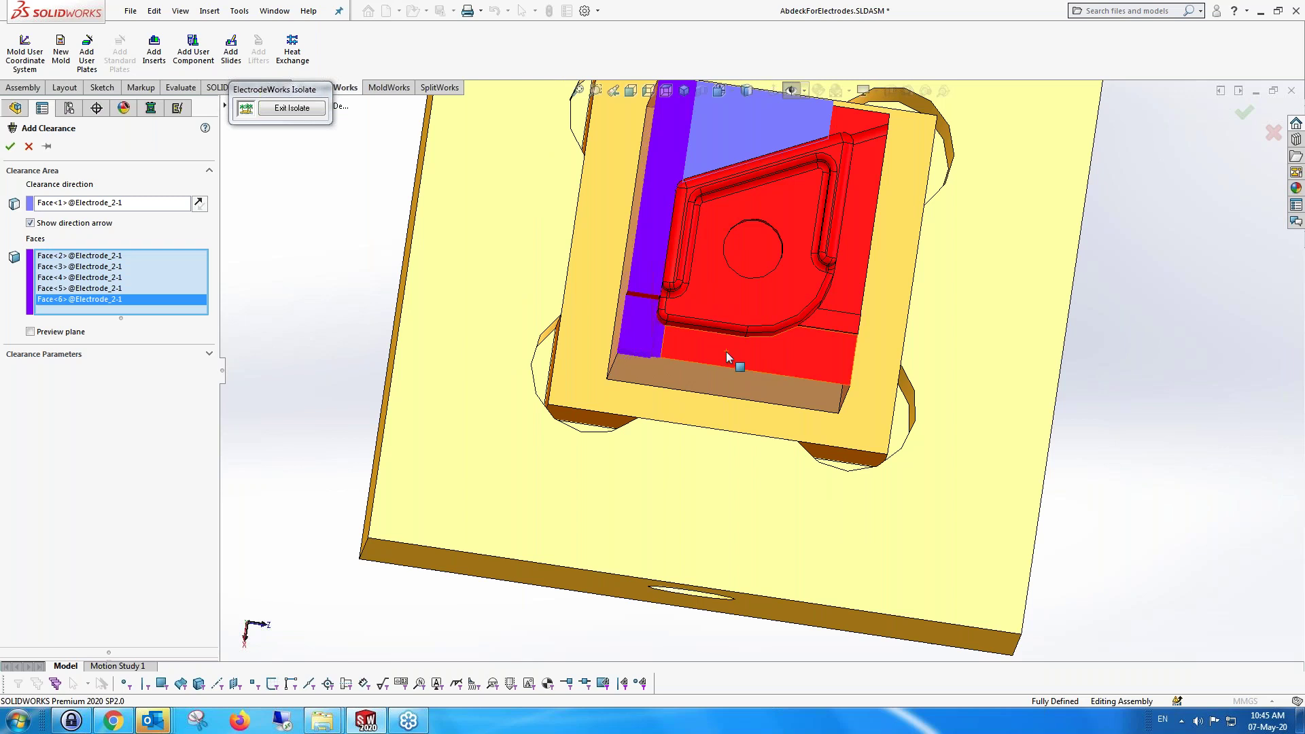
pyautogui.click(729, 357)
pyautogui.click(834, 322)
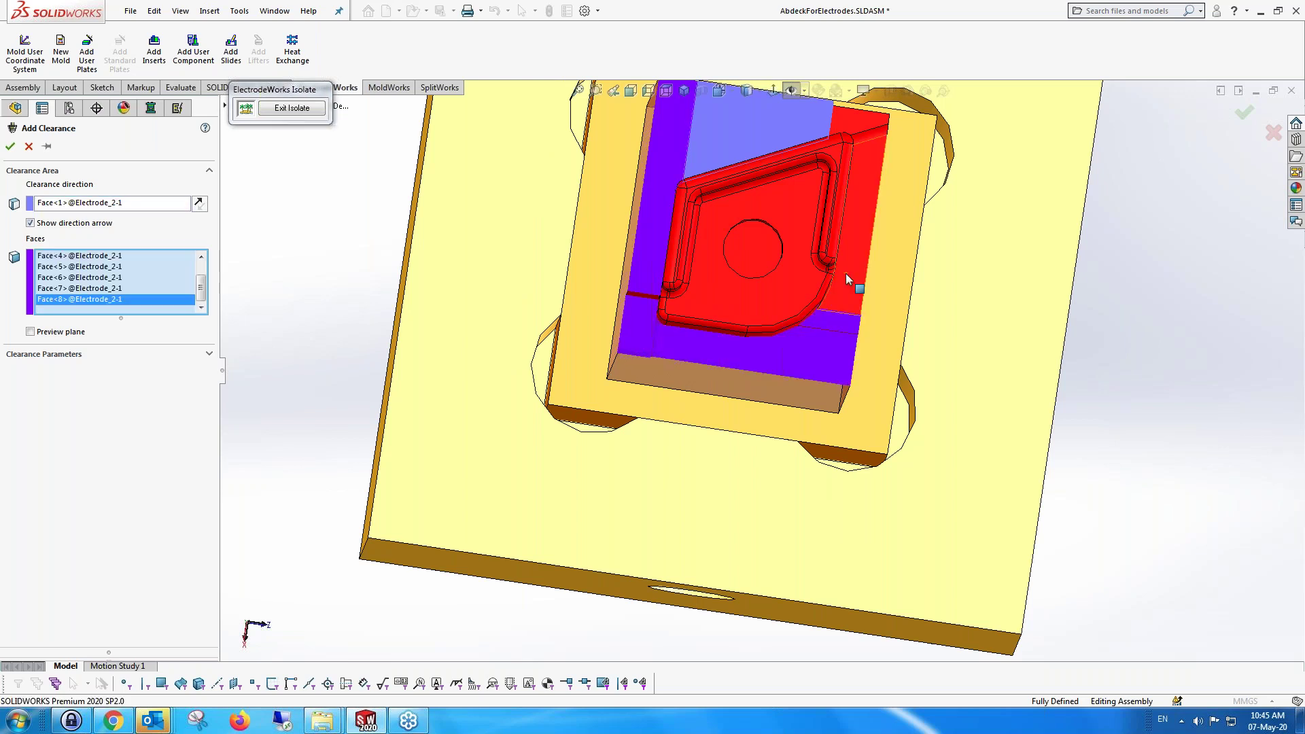
pyautogui.click(858, 180)
pyautogui.moveTo(857, 180); pyautogui.dragTo(873, 142, button='middle')
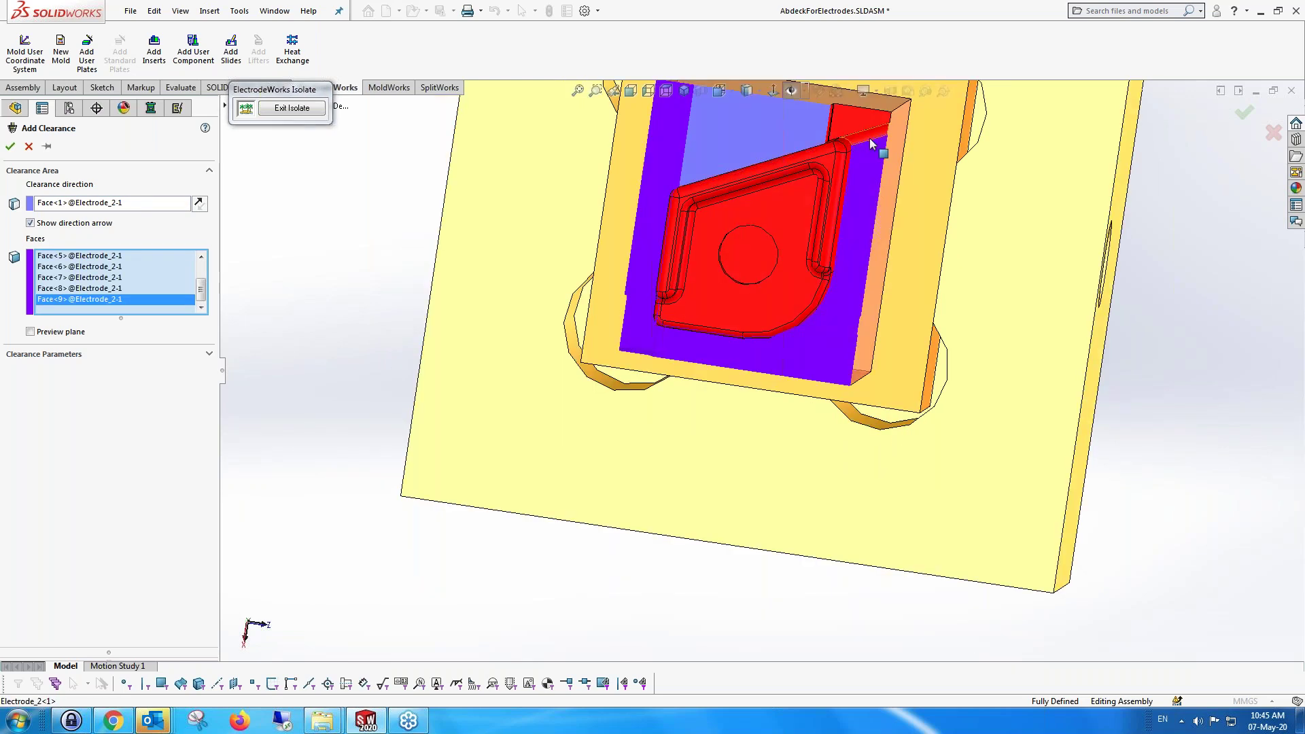
pyautogui.click(870, 138)
pyautogui.click(851, 119)
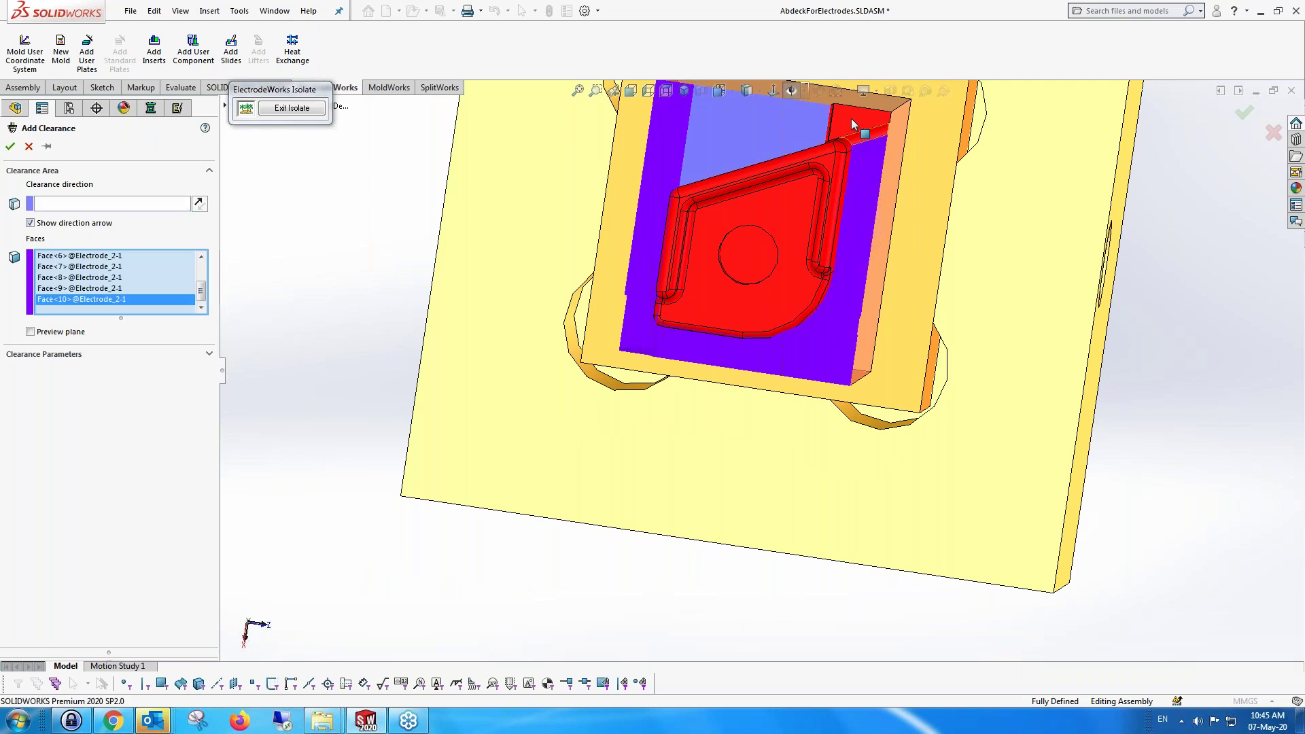
# Show the preview plane and set the tangent clearance to a blind length of 10.00 mm
pyautogui.moveTo(783, 292); pyautogui.dragTo(261, 364, button='middle')
pyautogui.click(210, 355)
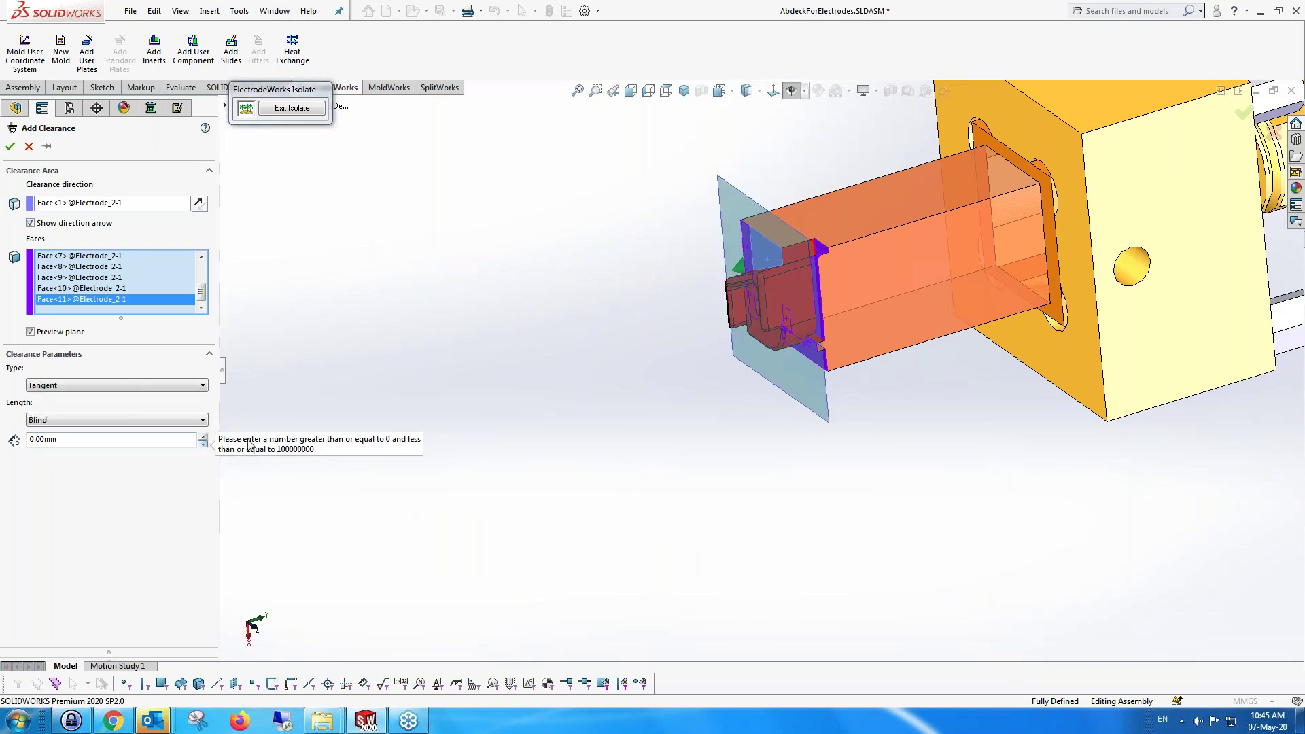
pyautogui.click(202, 436)
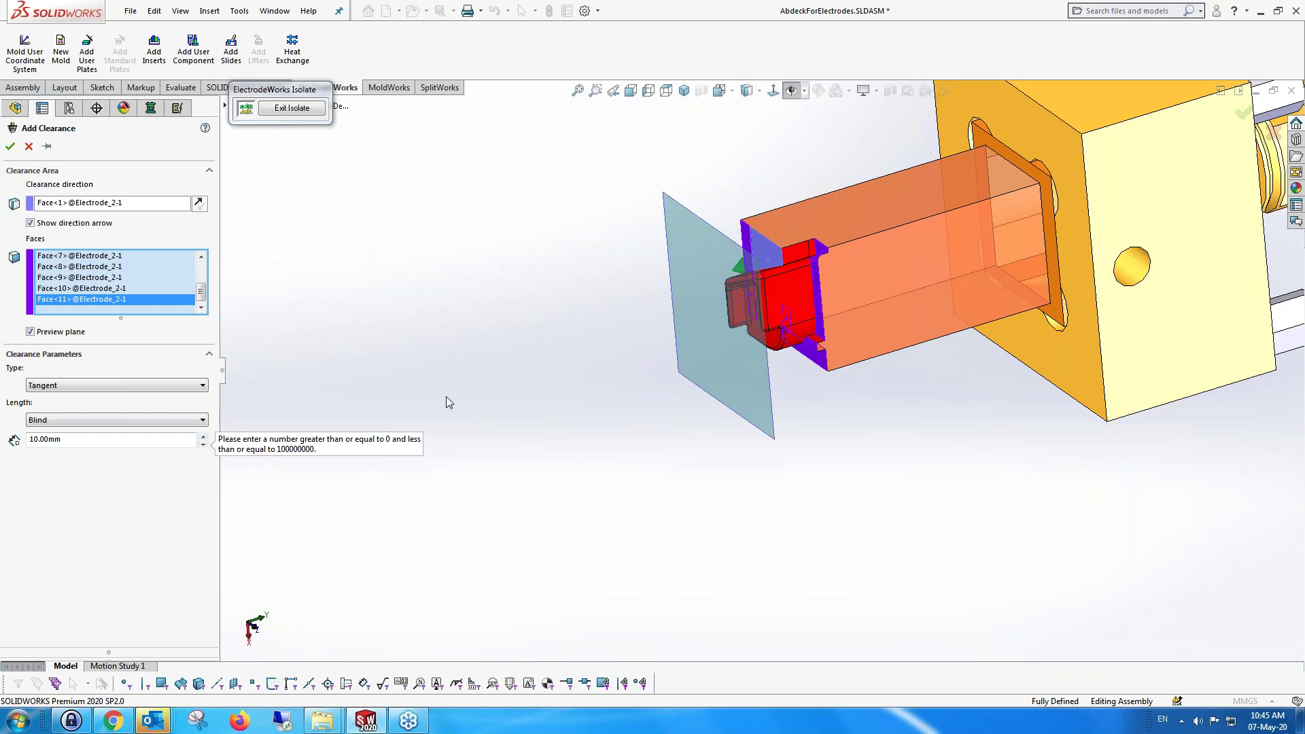
pyautogui.scroll(3, 766, 414)
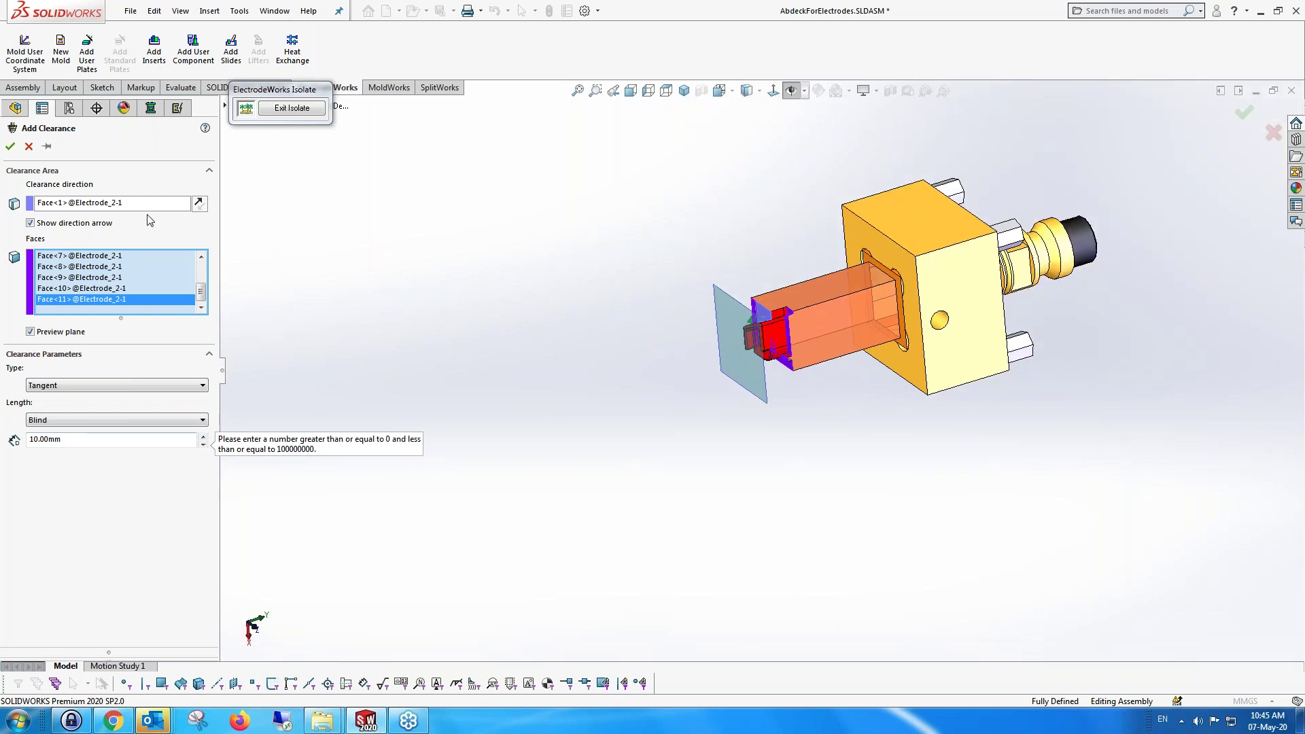
# Reverse the clearance direction toward the holder and create the tangent clearance on Electrode_2
pyautogui.click(198, 203)
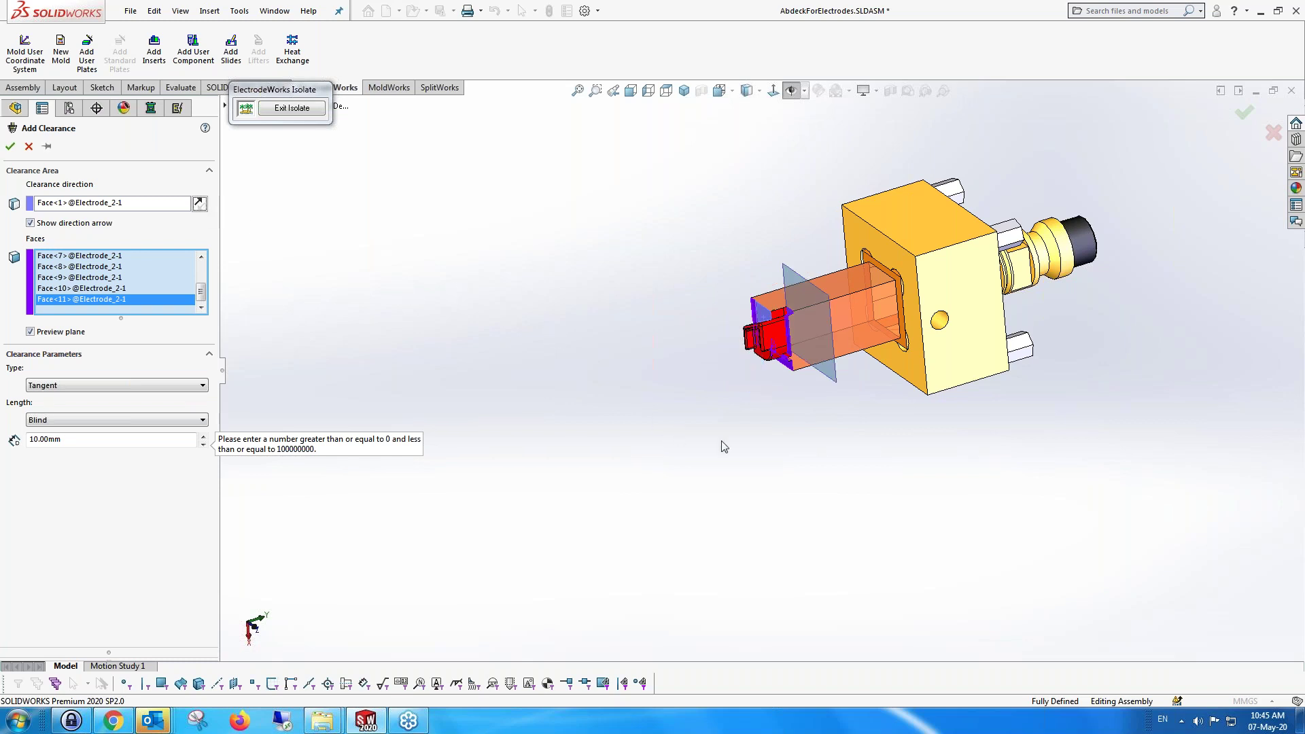
pyautogui.scroll(-2, 837, 352)
pyautogui.scroll(-2, 837, 347)
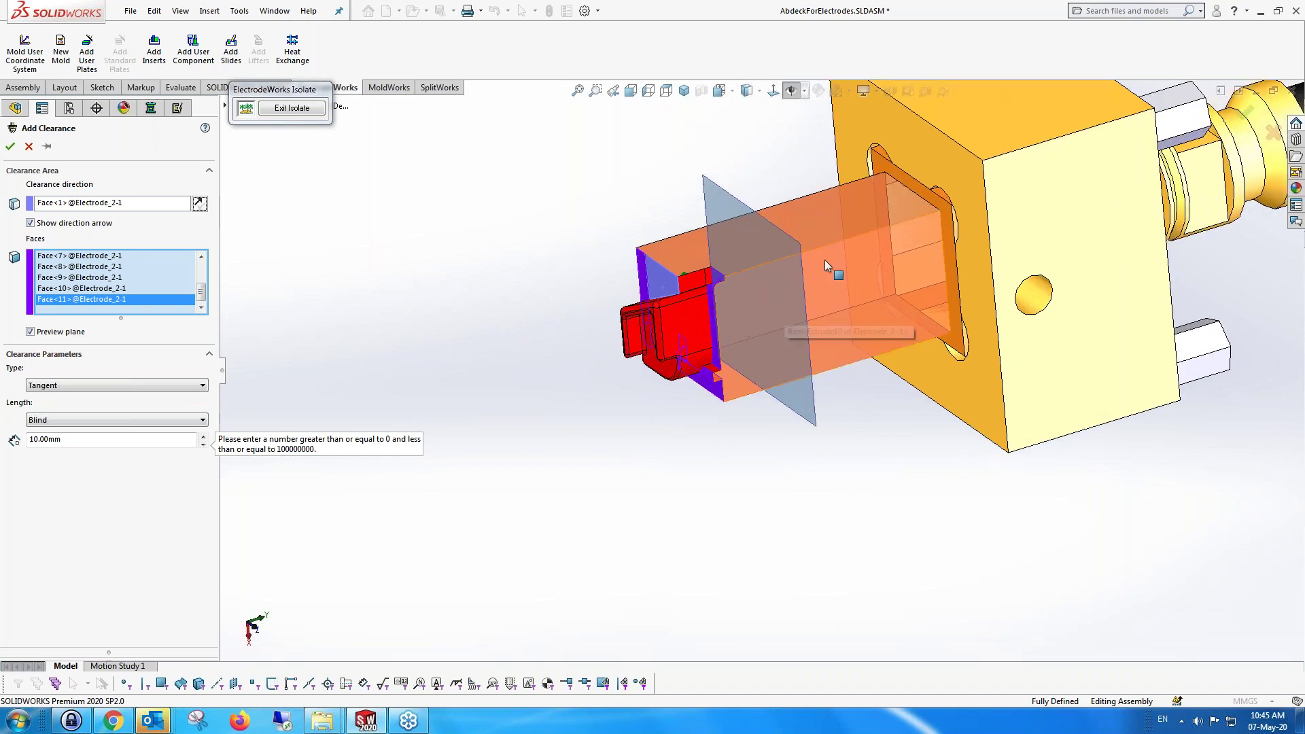
pyautogui.click(10, 144)
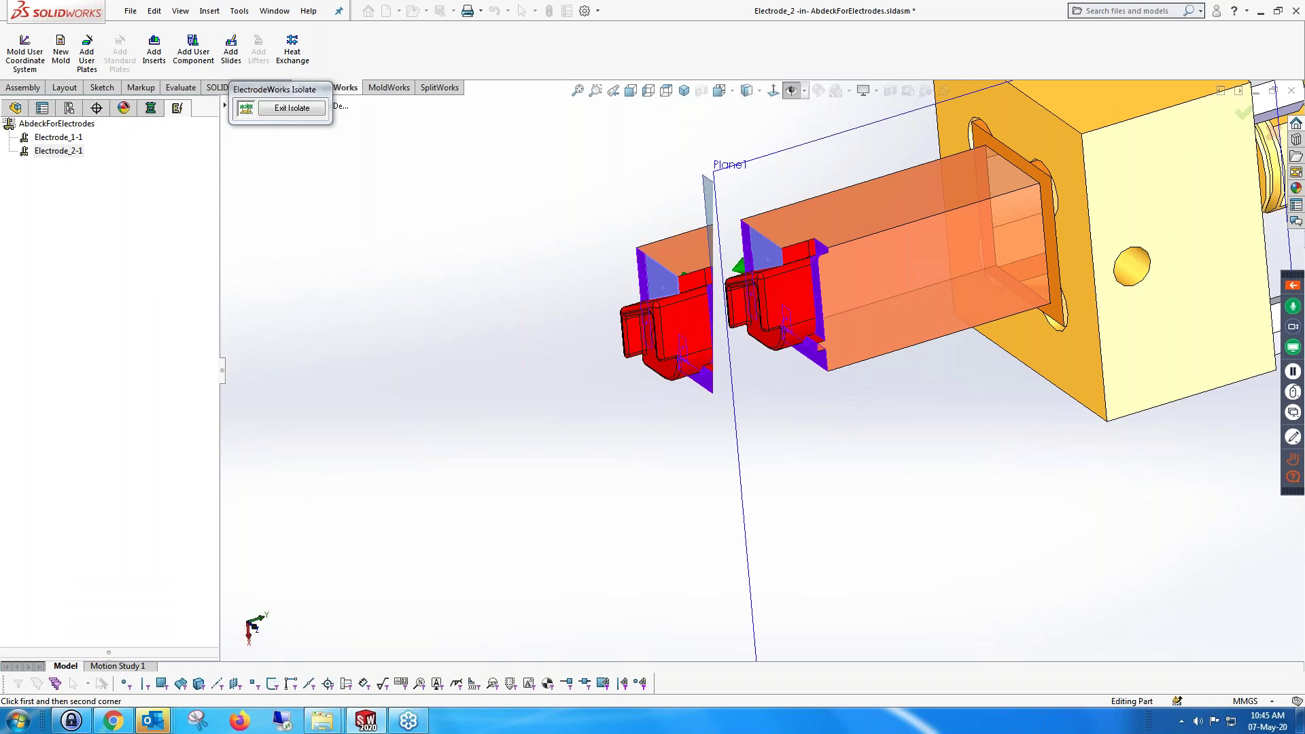
pyautogui.click(719, 401)
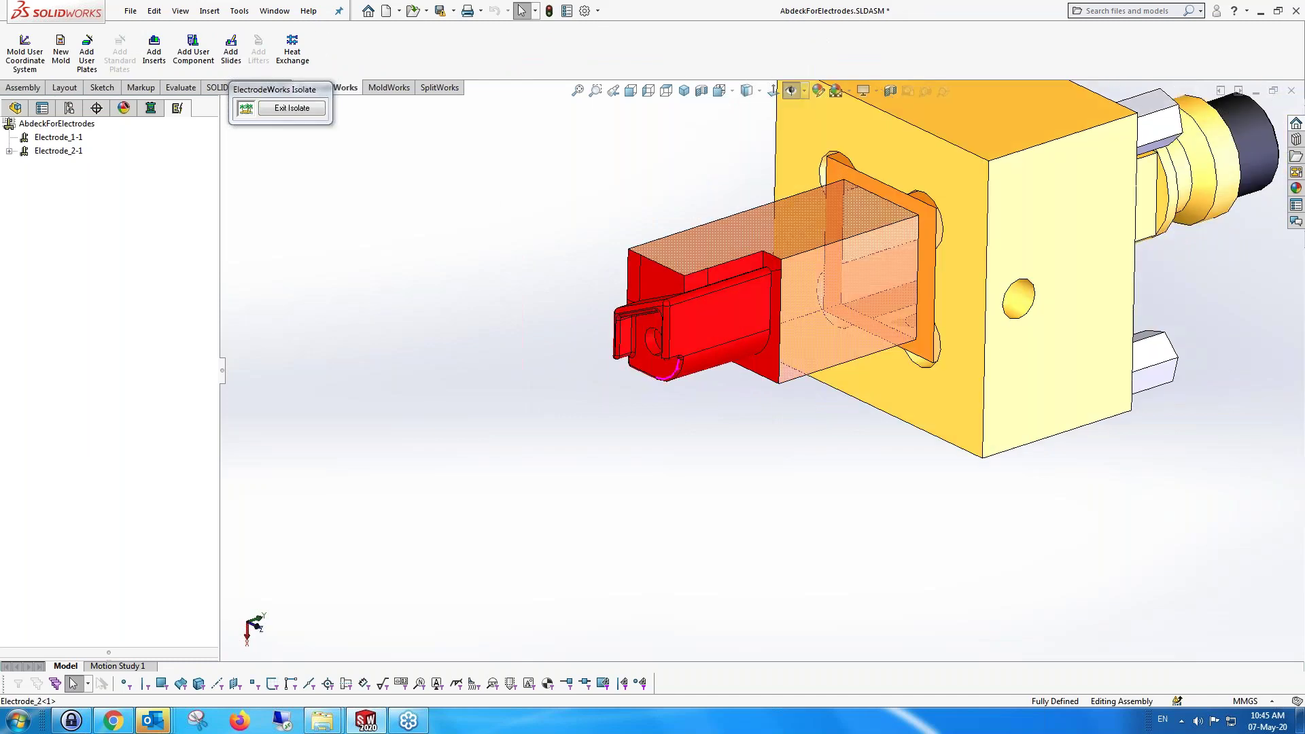
# Open Electrode_2's tangent clearance for editing and clear its face selection
pyautogui.click(9, 151)
pyautogui.click(85, 164)
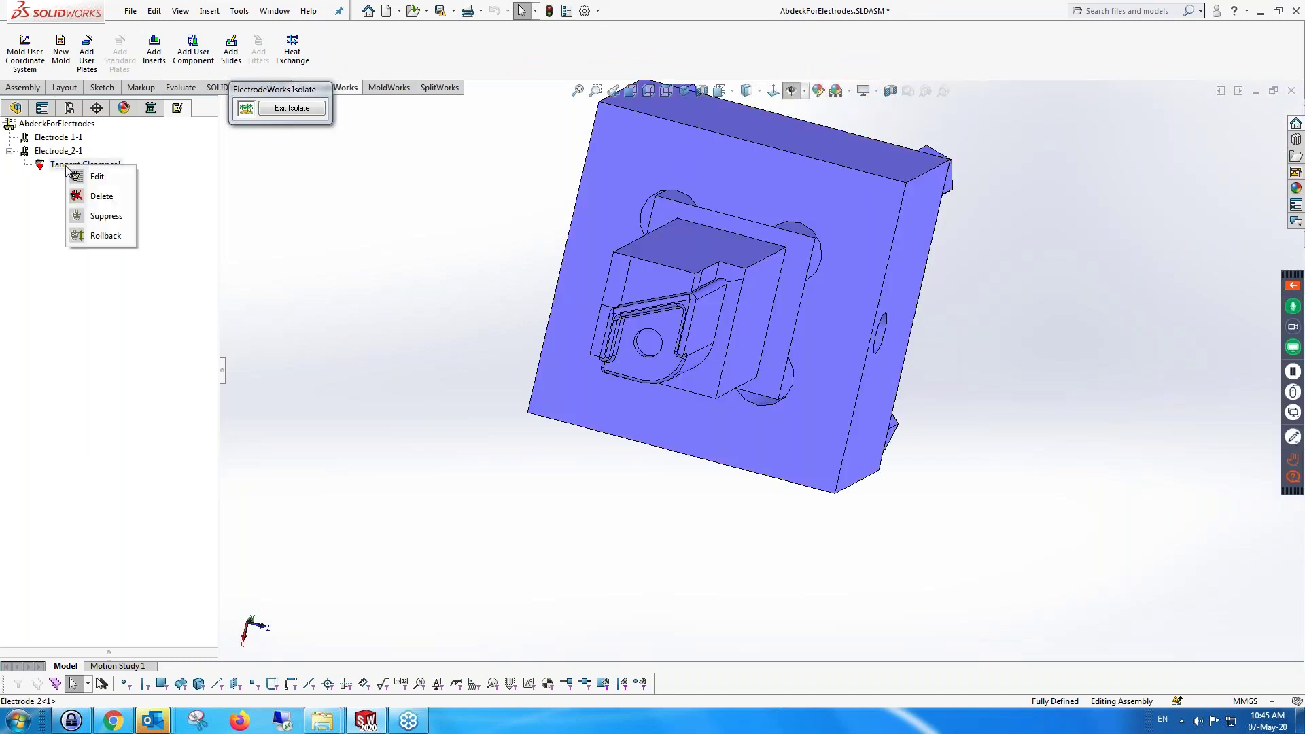
pyautogui.click(97, 176)
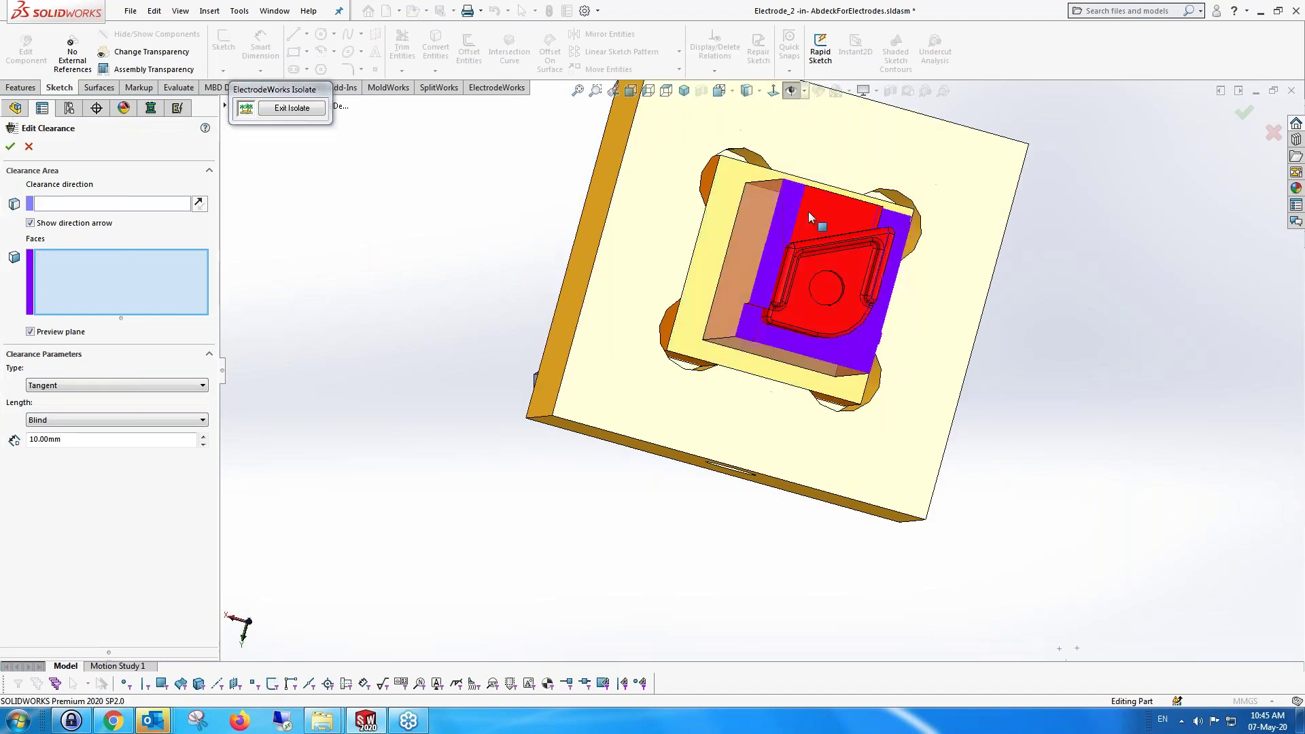
pyautogui.rightClick(98, 285)
pyautogui.click(133, 294)
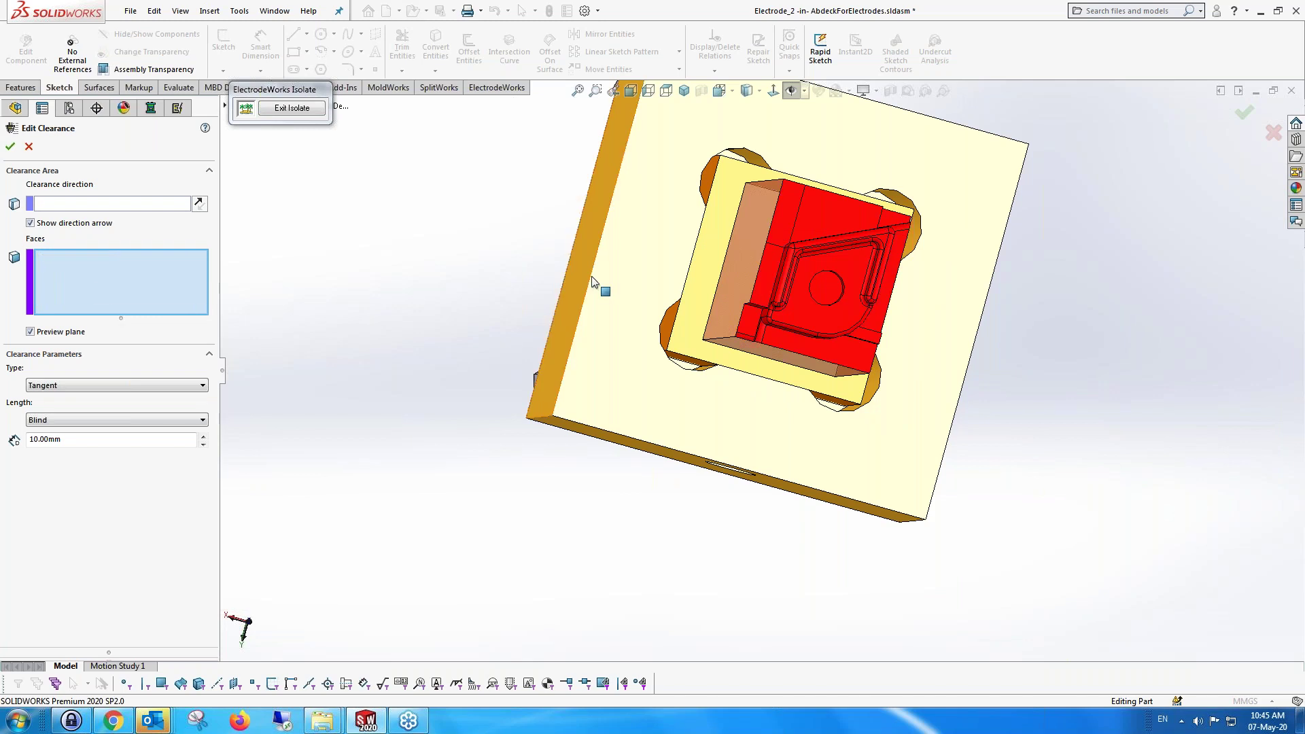
# Reselect all end faces of Electrode_2 around the raised pocket form as clearance faces
pyautogui.moveTo(596, 281); pyautogui.dragTo(585, 275, button='middle')
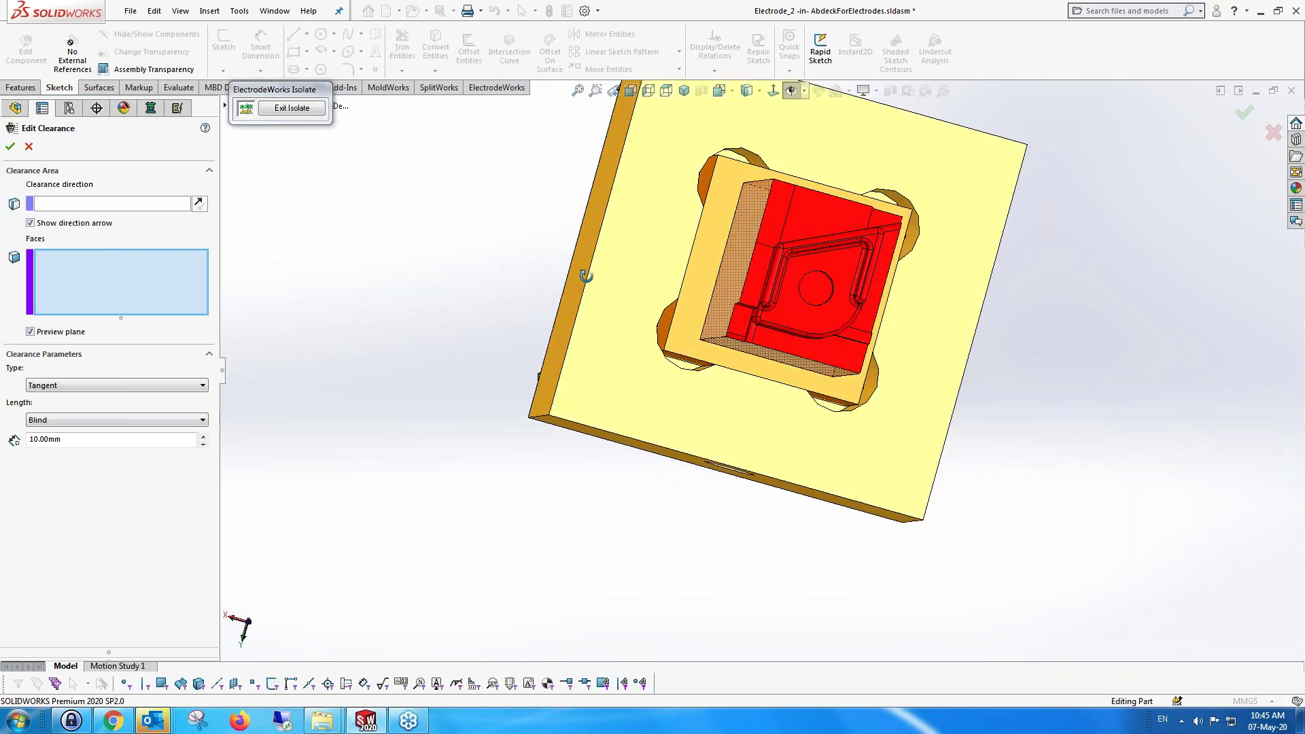
pyautogui.scroll(-5, 701, 331)
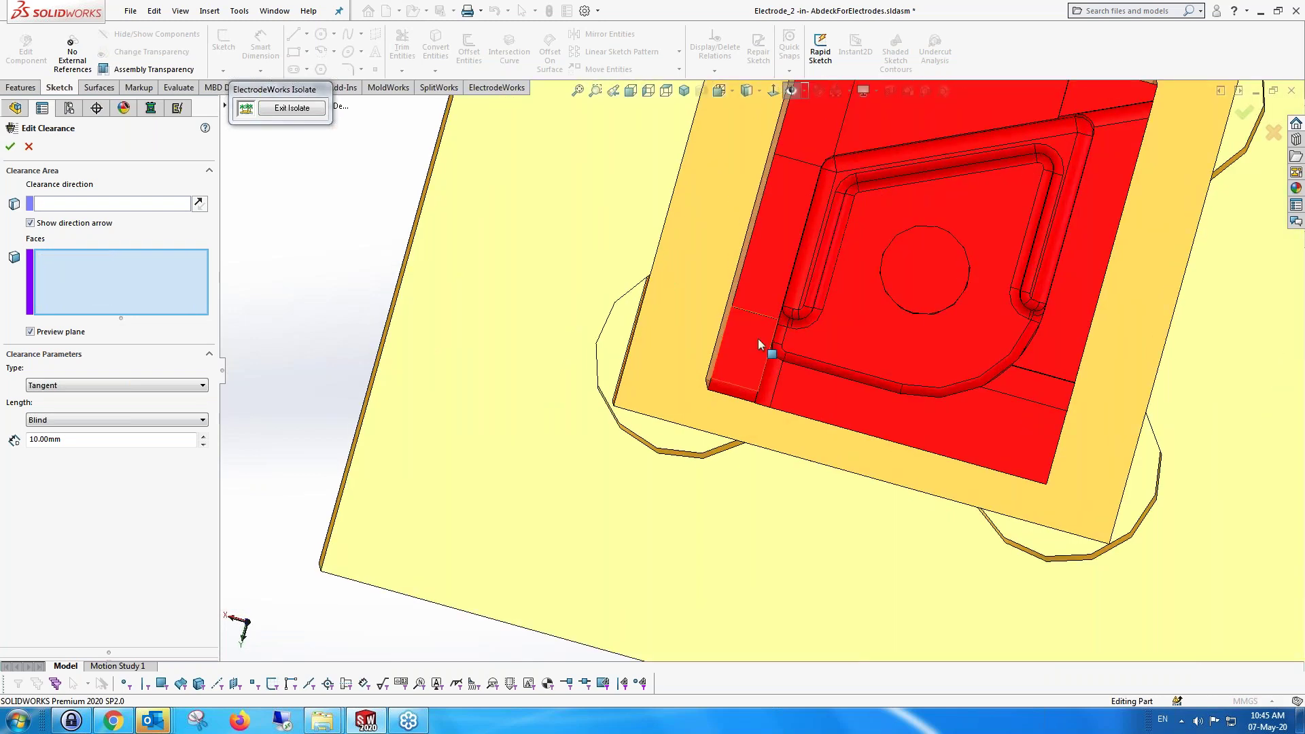
pyautogui.click(757, 340)
pyautogui.click(752, 397)
pyautogui.click(776, 387)
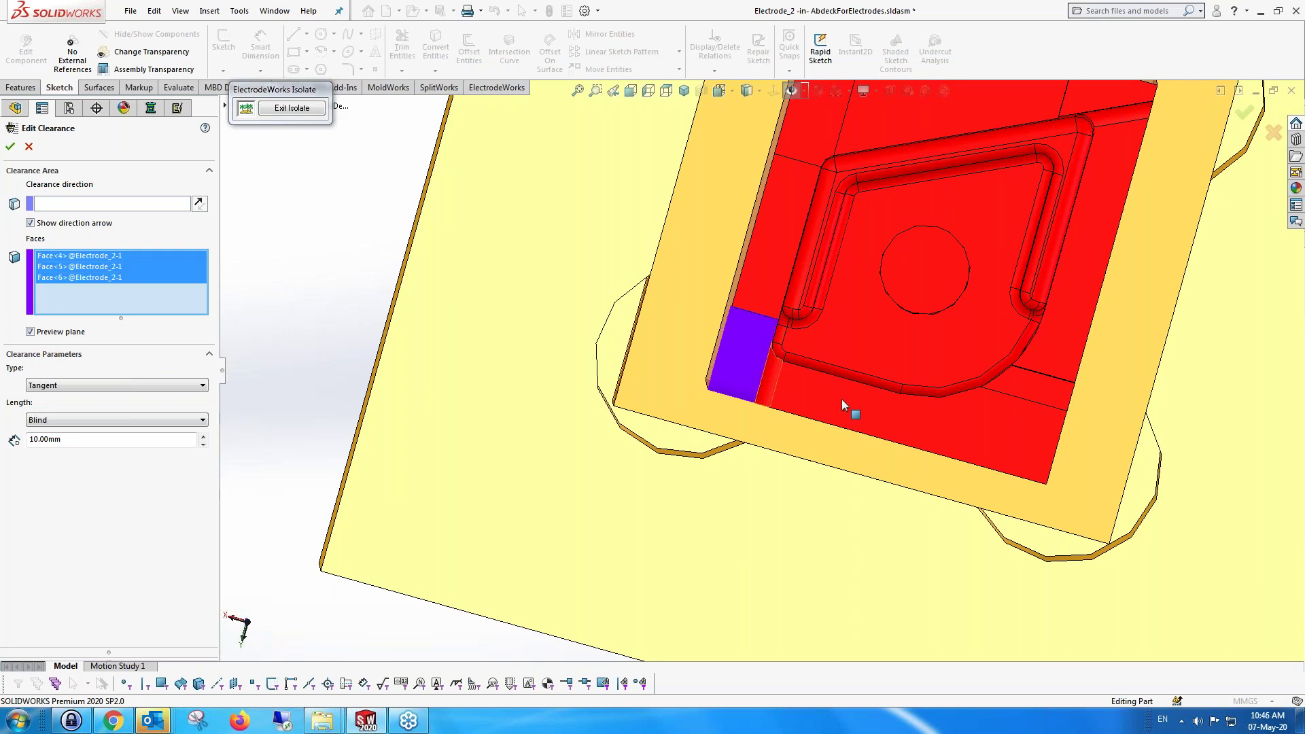
pyautogui.click(1064, 400)
pyautogui.moveTo(1063, 341); pyautogui.dragTo(1005, 195, button='middle')
pyautogui.click(1002, 192)
pyautogui.click(997, 183)
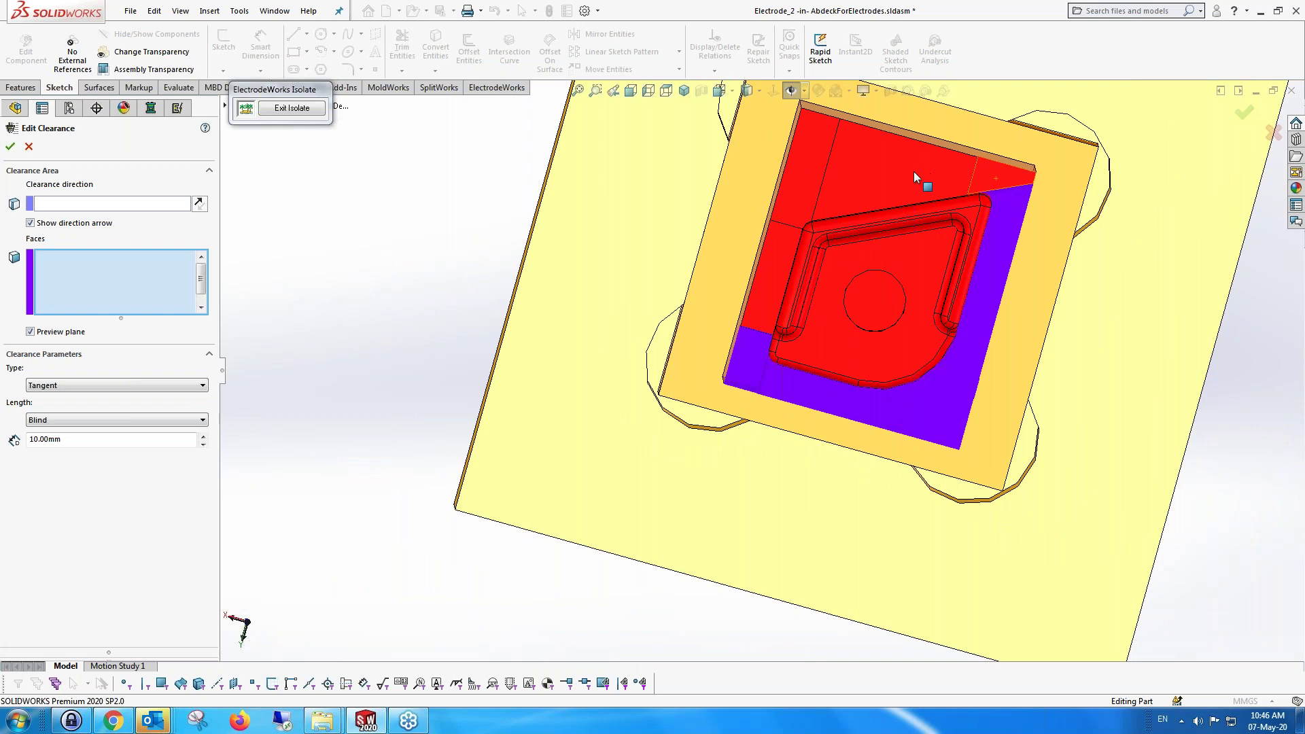
pyautogui.click(809, 158)
pyautogui.click(780, 253)
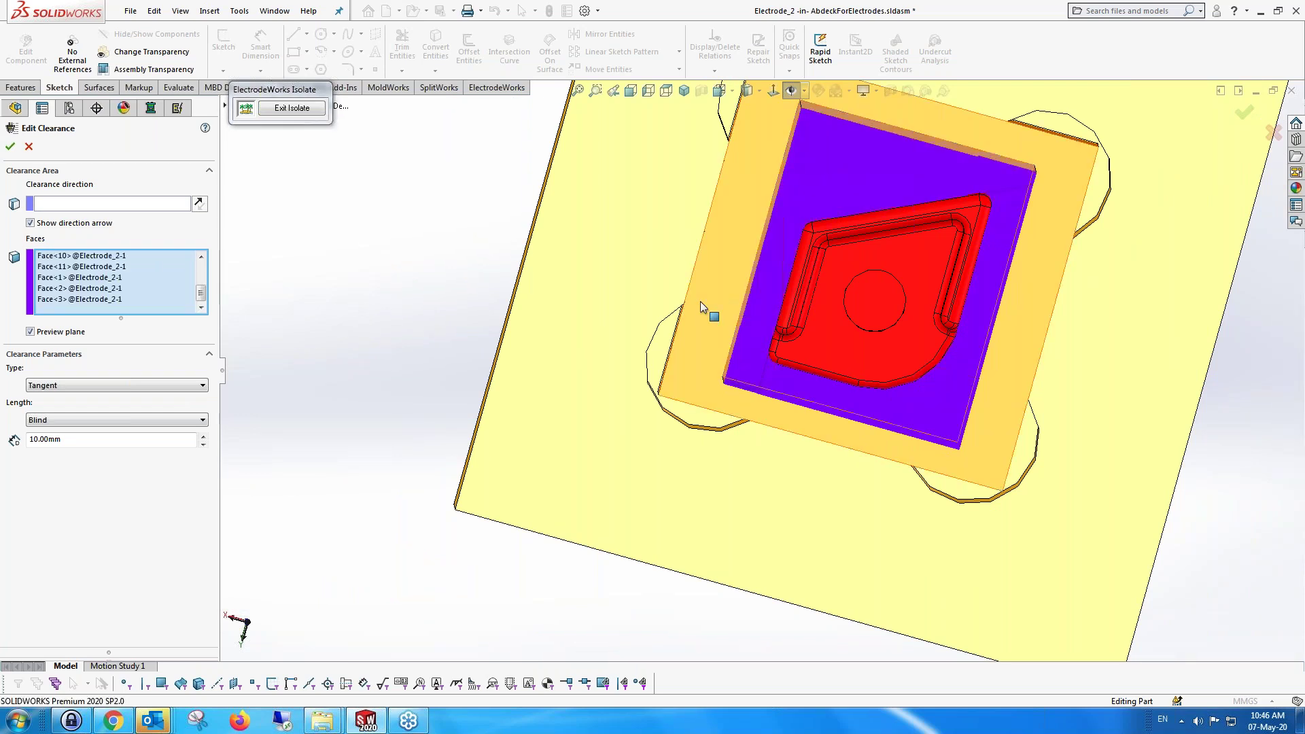
pyautogui.moveTo(700, 300); pyautogui.dragTo(631, 315, button='middle')
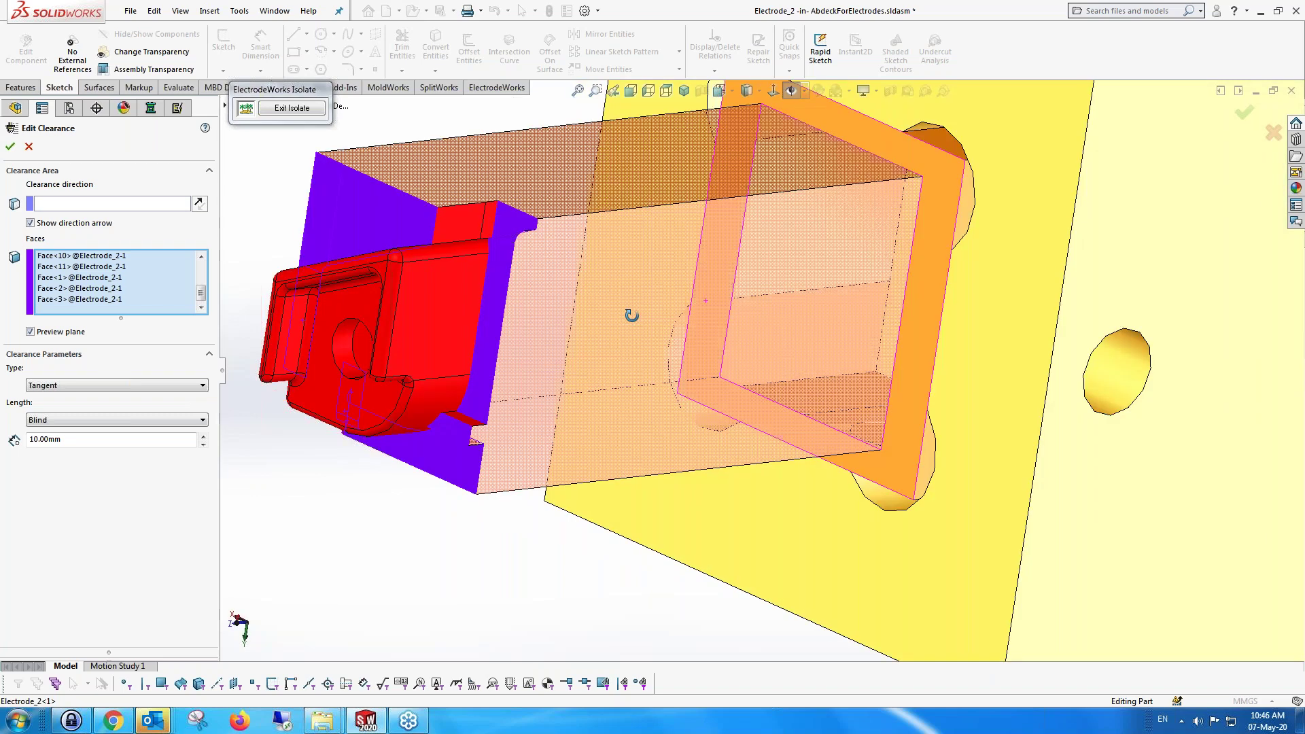
# Set the clearance direction along the upper edge of Electrode_2's yellow holder block
pyautogui.scroll(3, 632, 314)
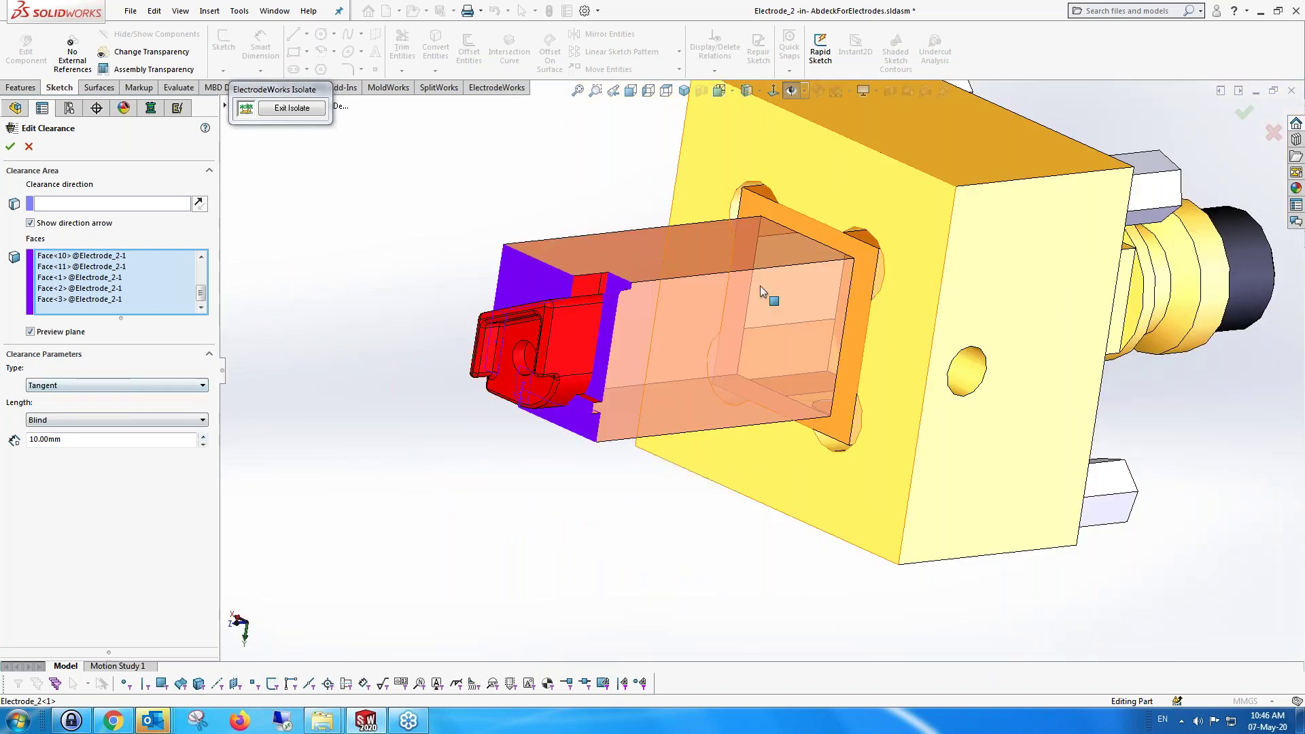
pyautogui.click(123, 204)
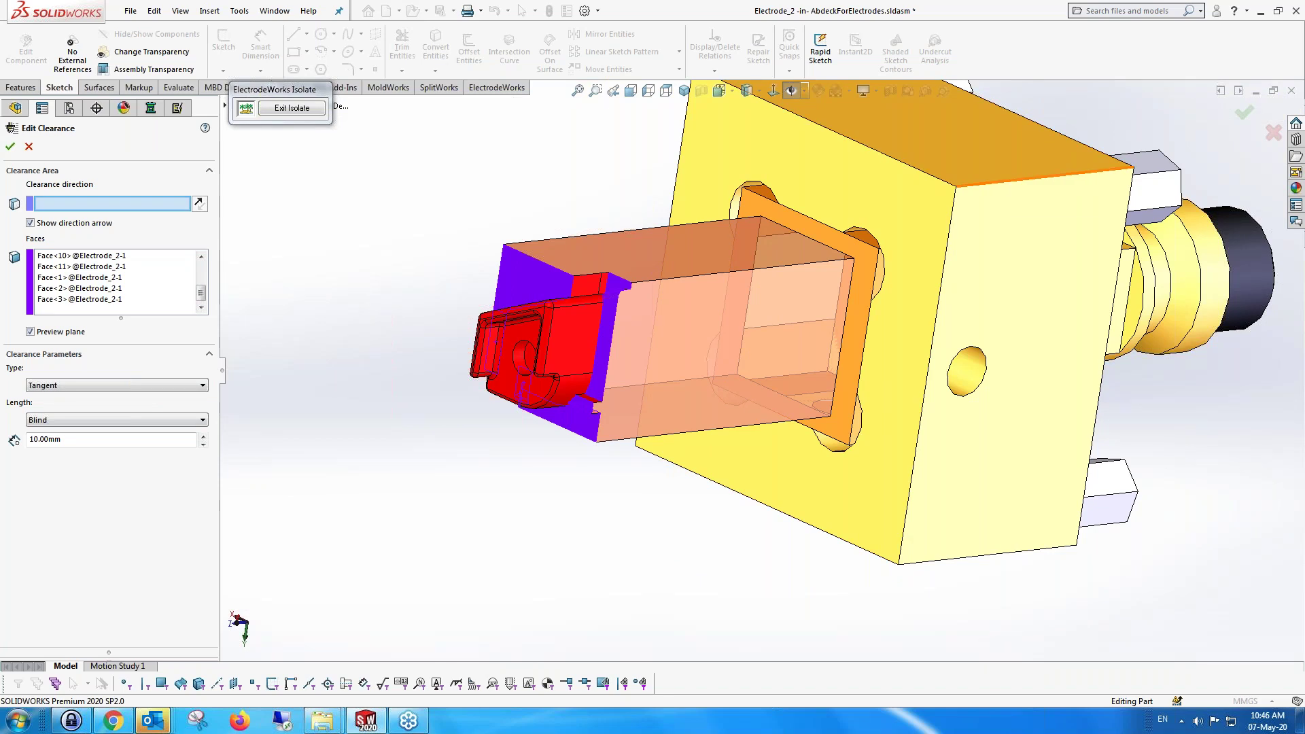
pyautogui.click(1010, 182)
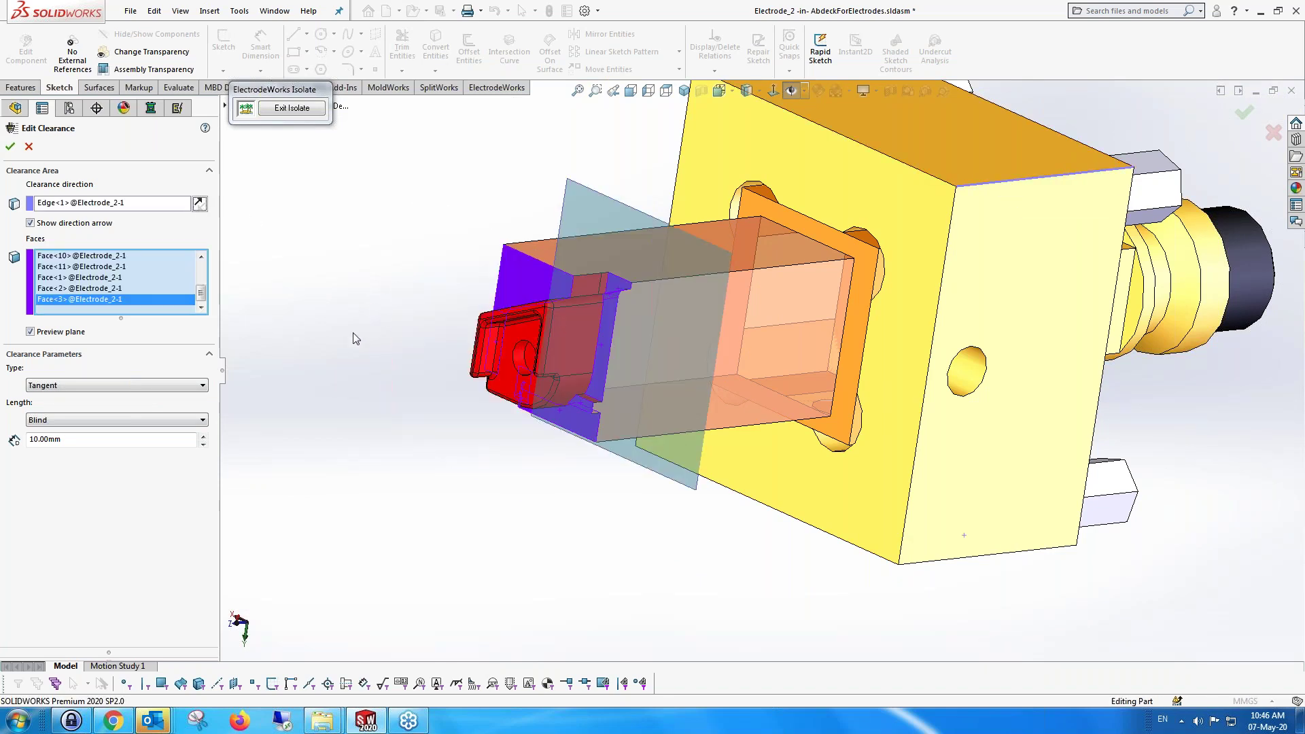
# Apply Electrode_2's tangent clearance edit with a blind length of 5 mm and exit the isolated view
pyautogui.moveTo(336, 356); pyautogui.dragTo(316, 371, button='middle')
pyautogui.click(112, 439)
pyautogui.write('5')
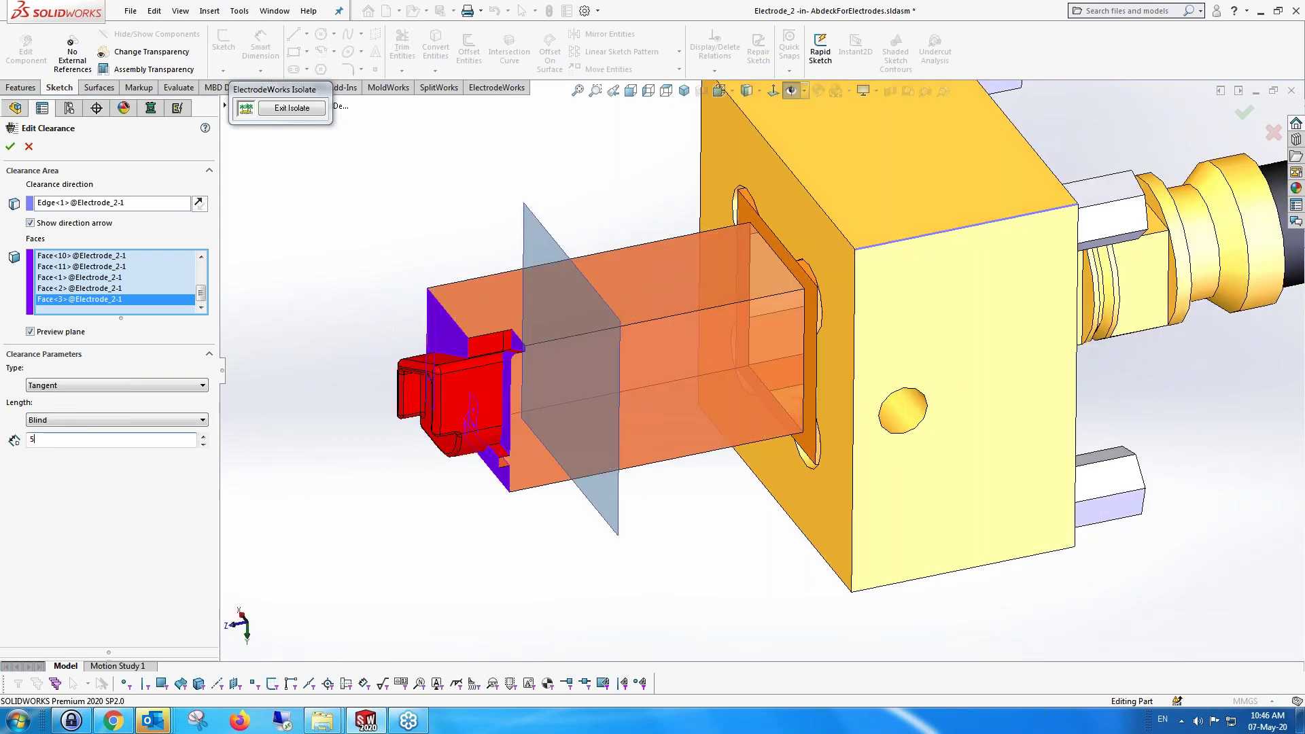
pyautogui.press('Return')
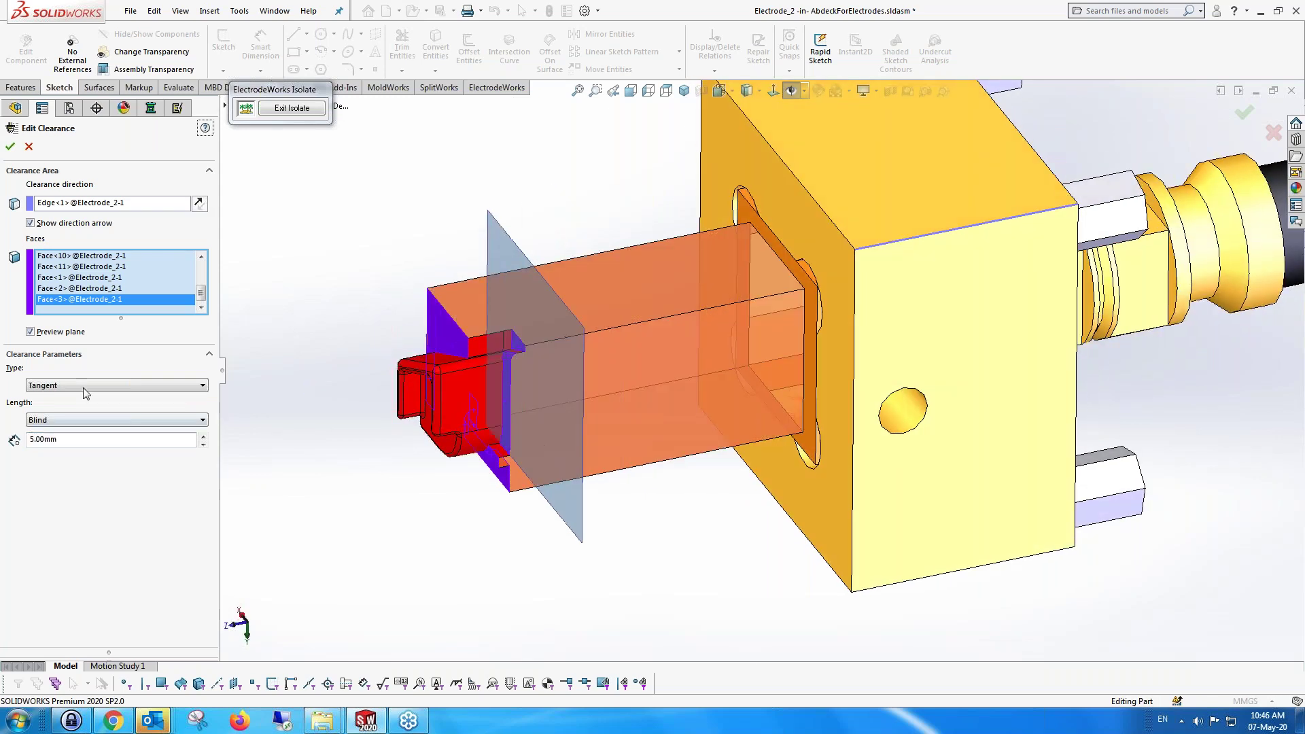
pyautogui.click(11, 146)
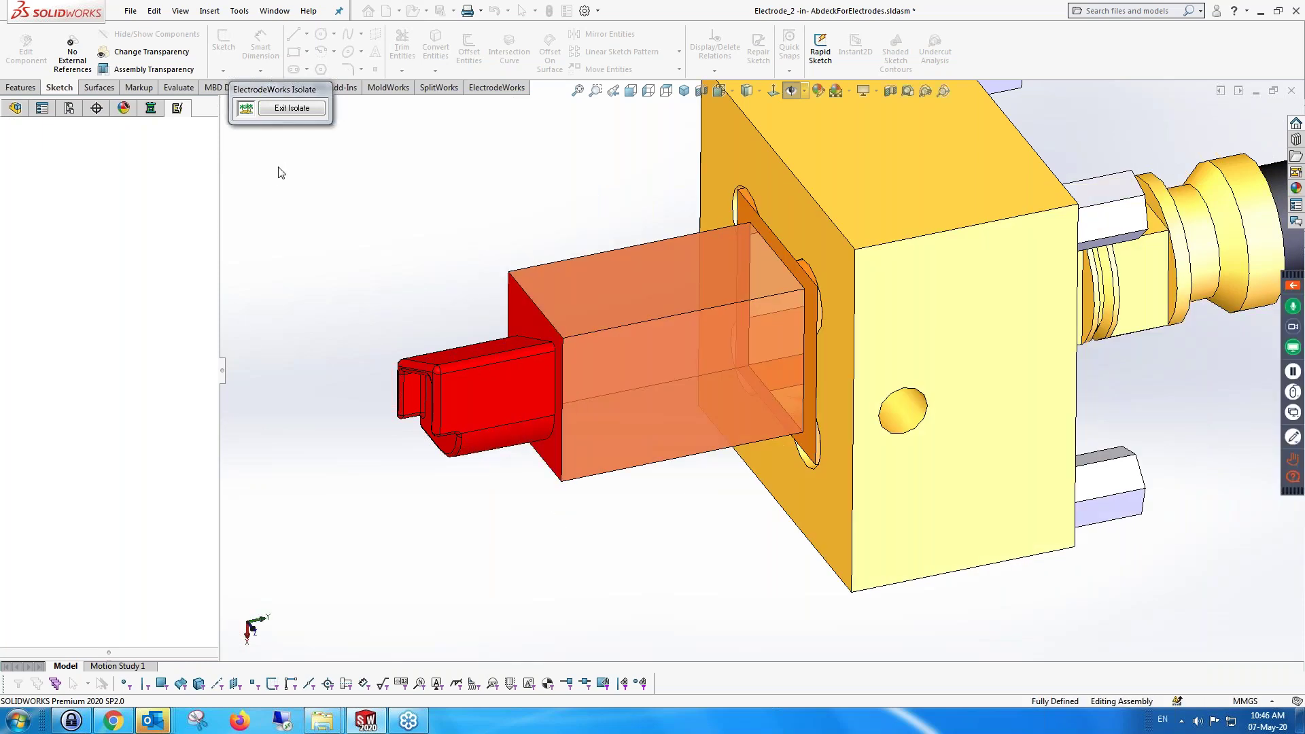
pyautogui.click(291, 109)
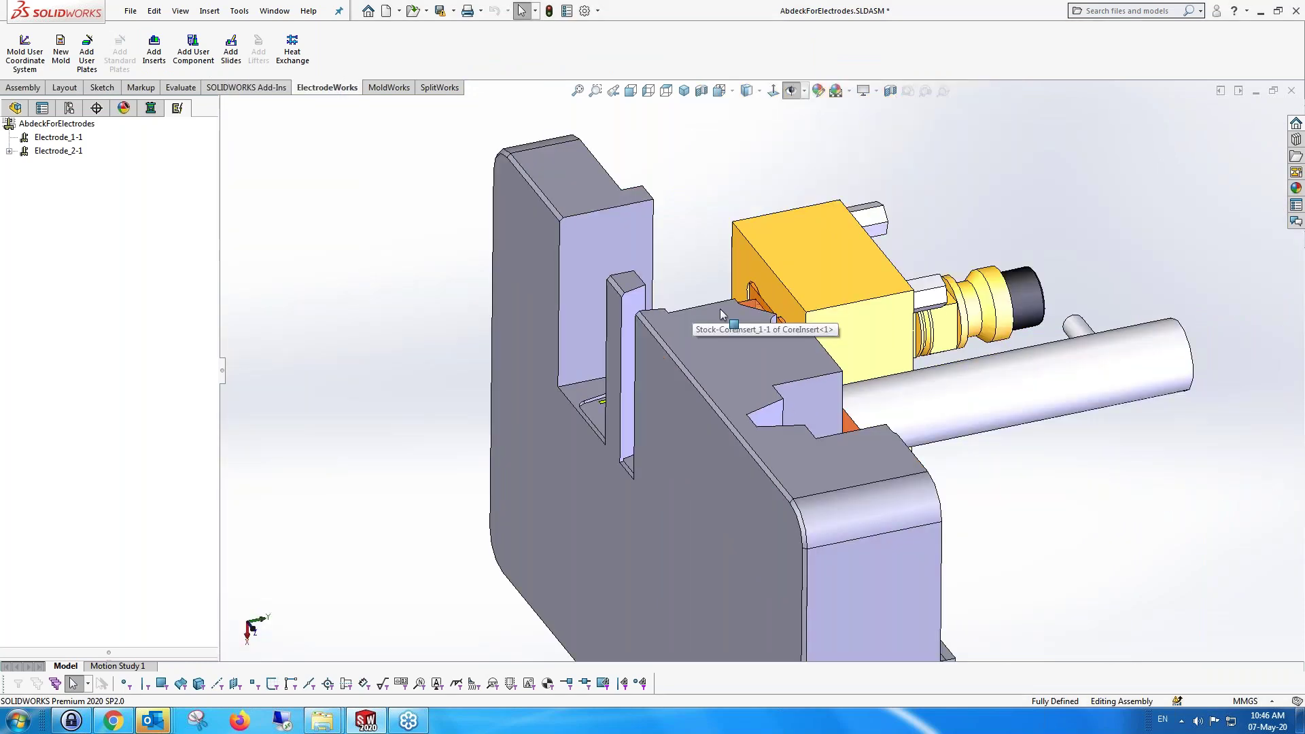
# Examine Electrode_2's fit in the CoreInsert and its entries in the electrode list and the assembly feature list
pyautogui.moveTo(720, 309); pyautogui.dragTo(870, 496, button='middle')
pyautogui.scroll(-2, 314, 260)
pyautogui.scroll(-2, 475, 336)
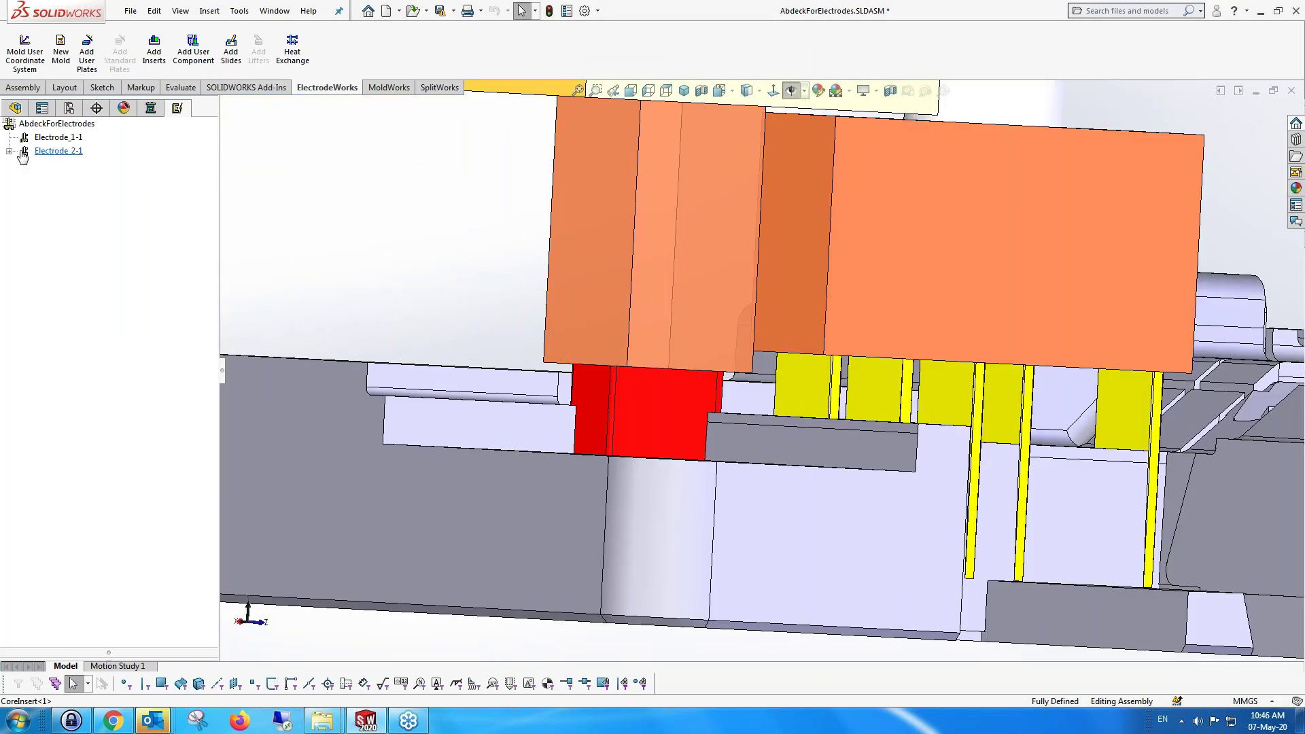
pyautogui.click(10, 151)
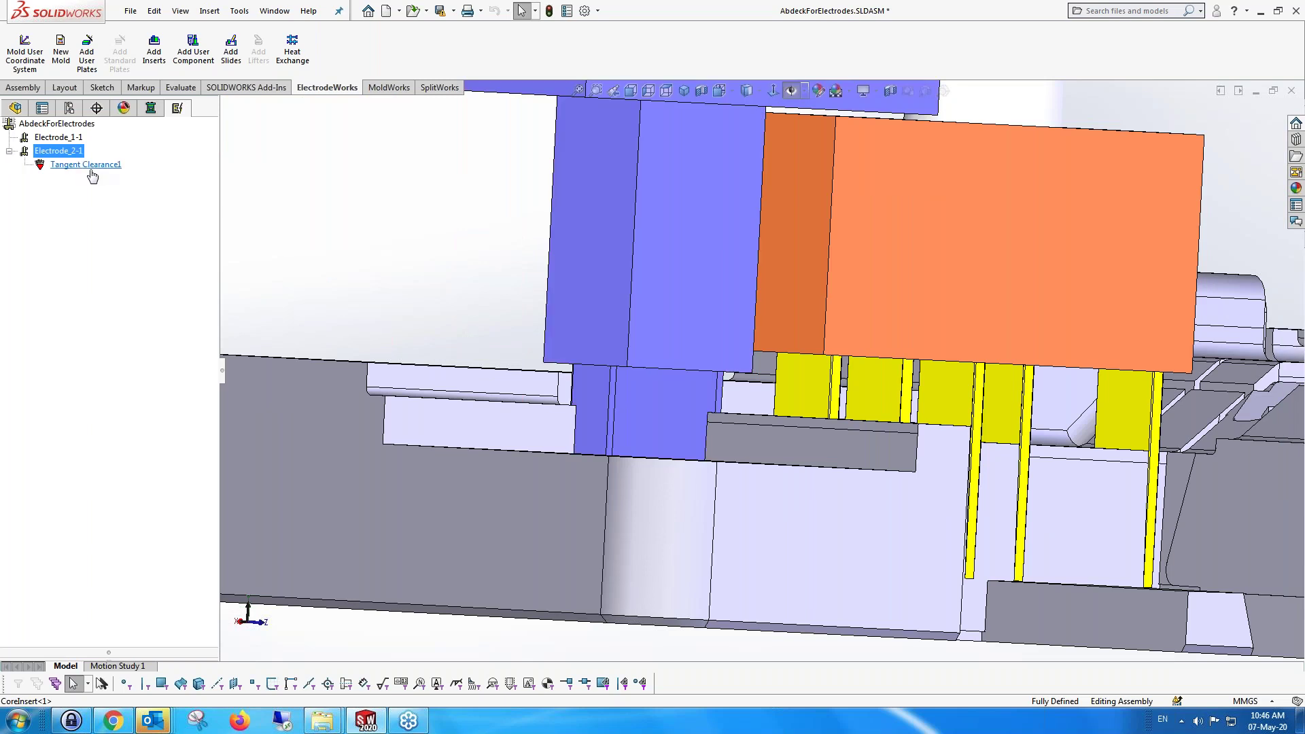
pyautogui.click(16, 109)
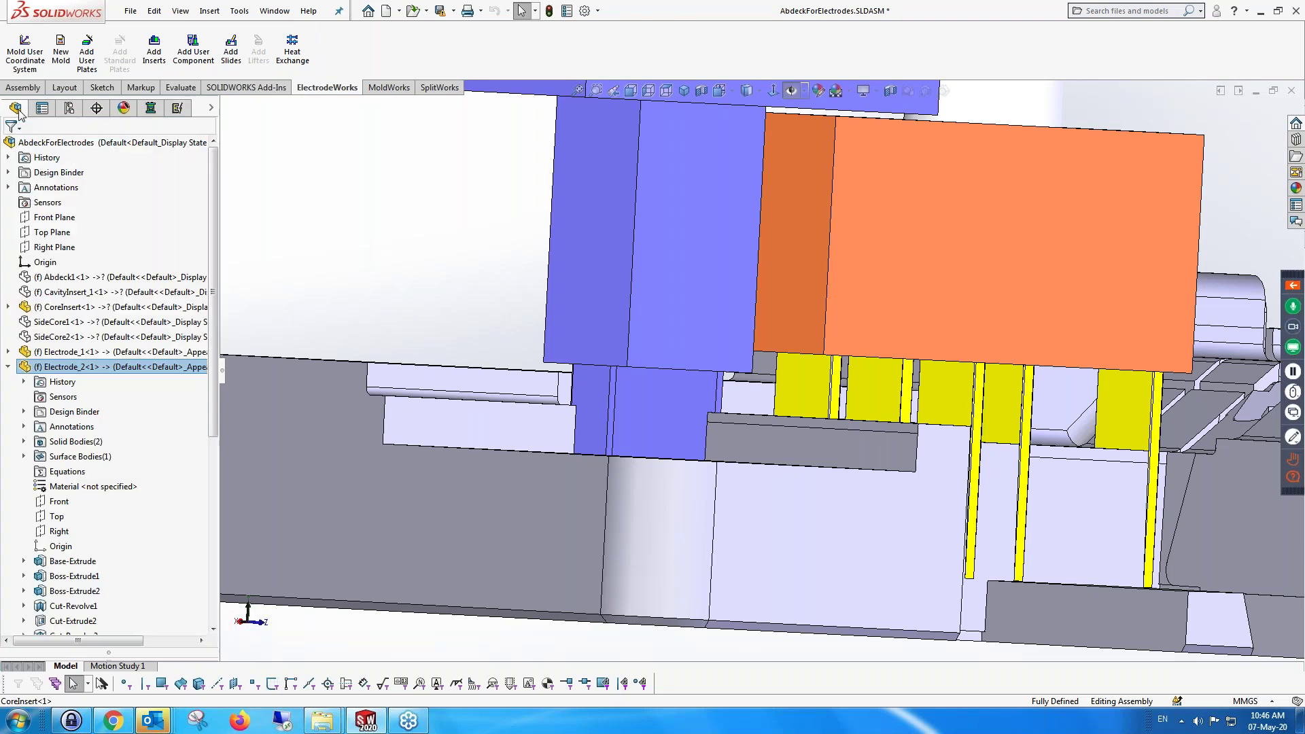
pyautogui.click(8, 367)
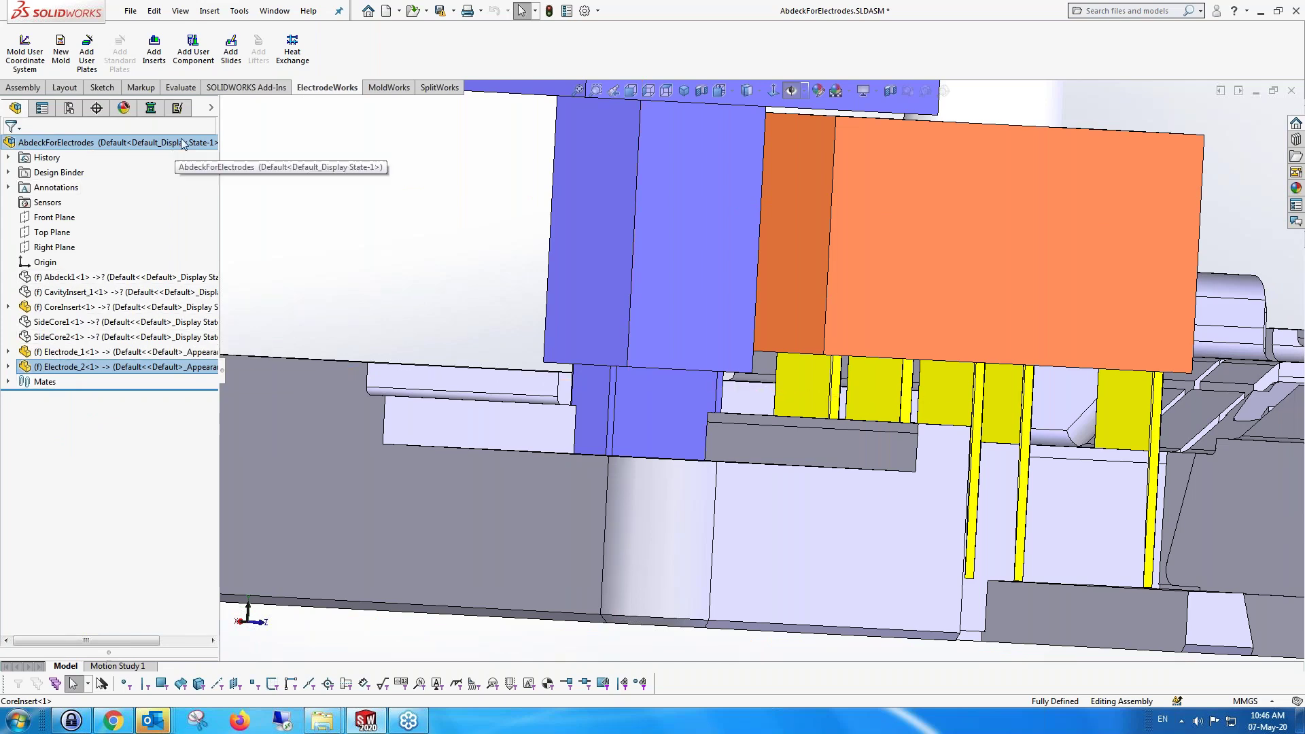
pyautogui.click(176, 108)
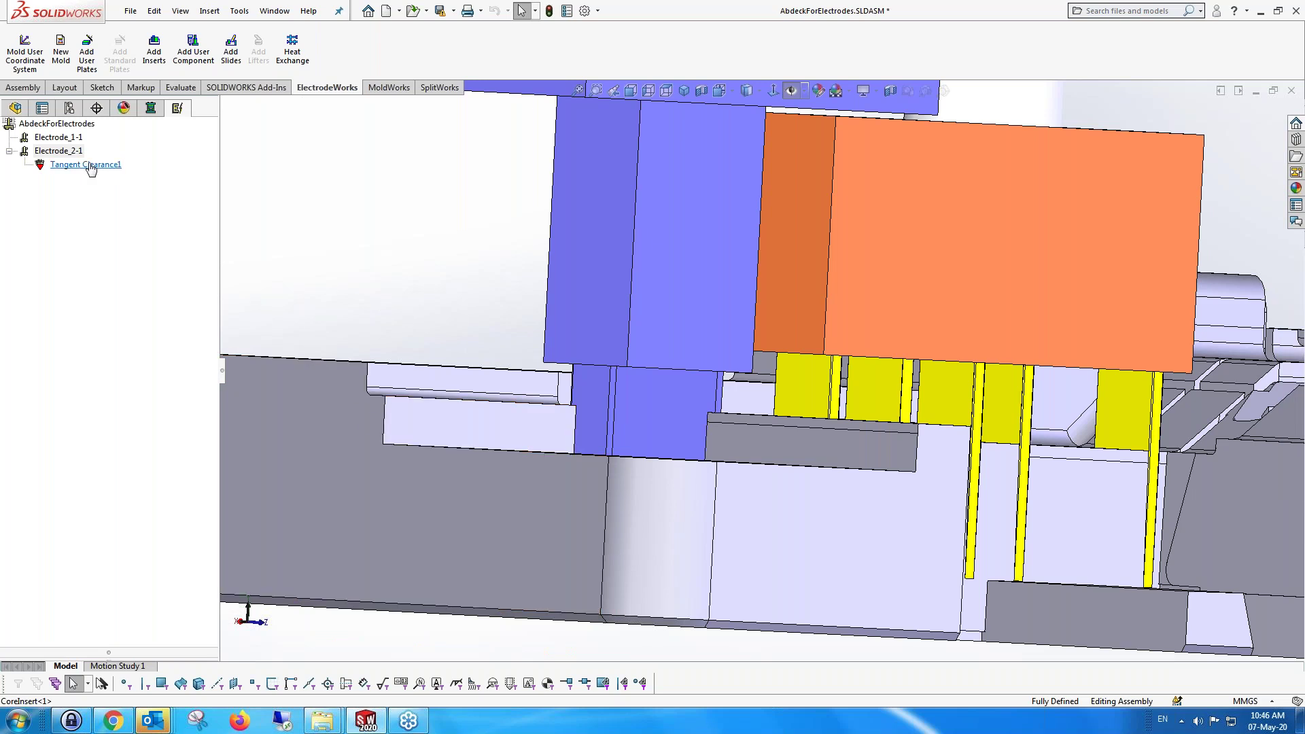
# Apply a 0.10 mm spark gap to the preselected faces of Electrode_2
pyautogui.rightClick(59, 151)
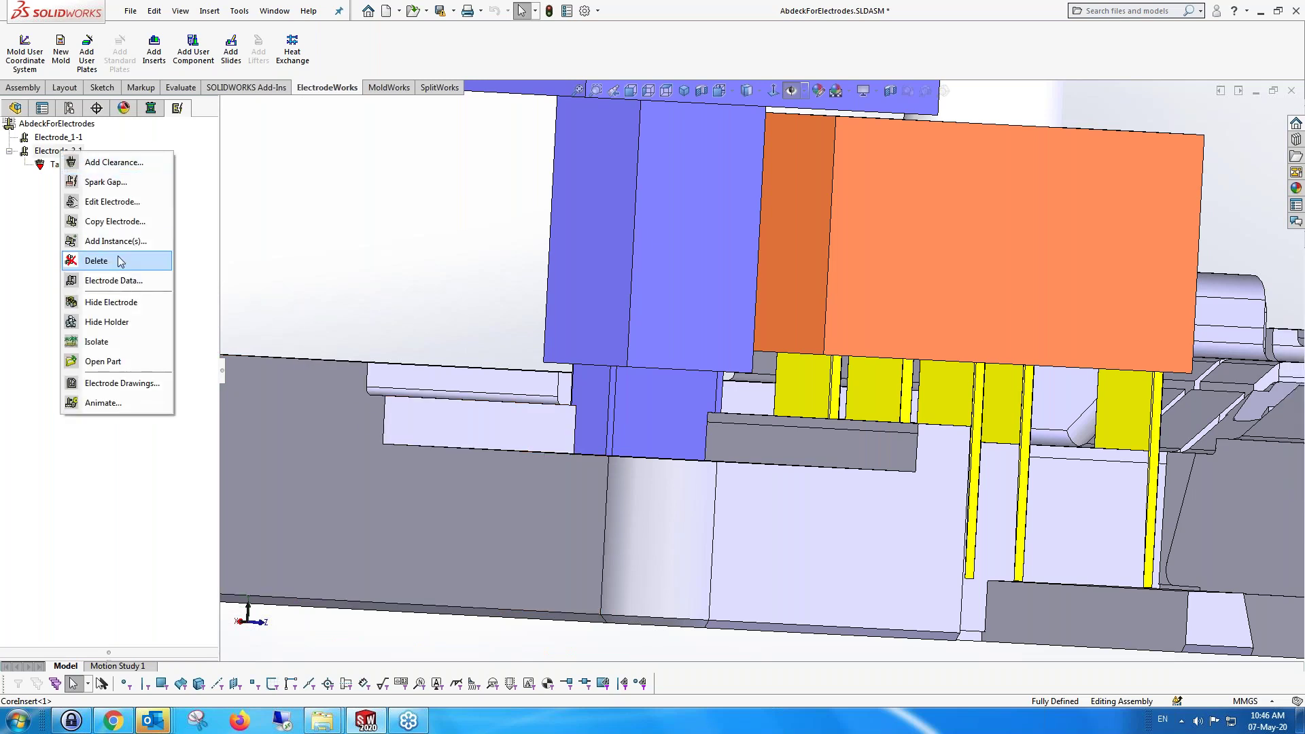
pyautogui.click(124, 188)
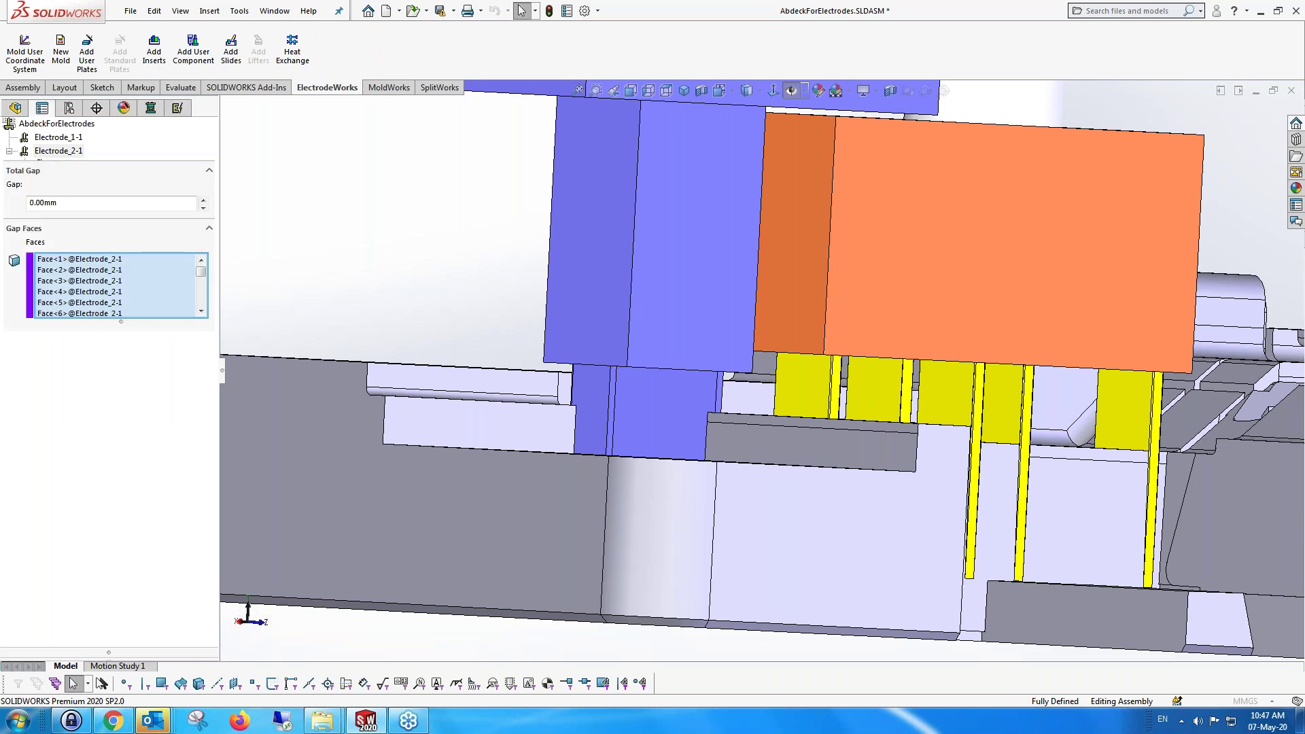
pyautogui.write('.')
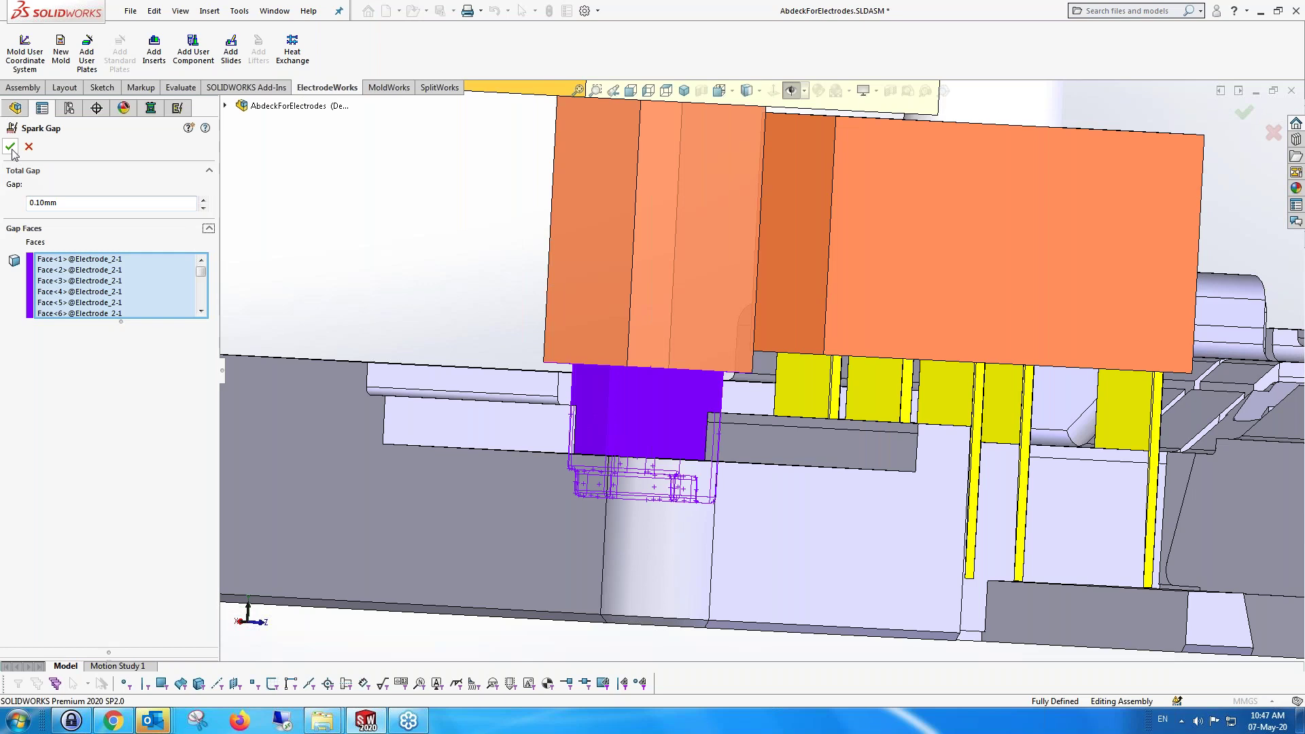
pyautogui.click(11, 148)
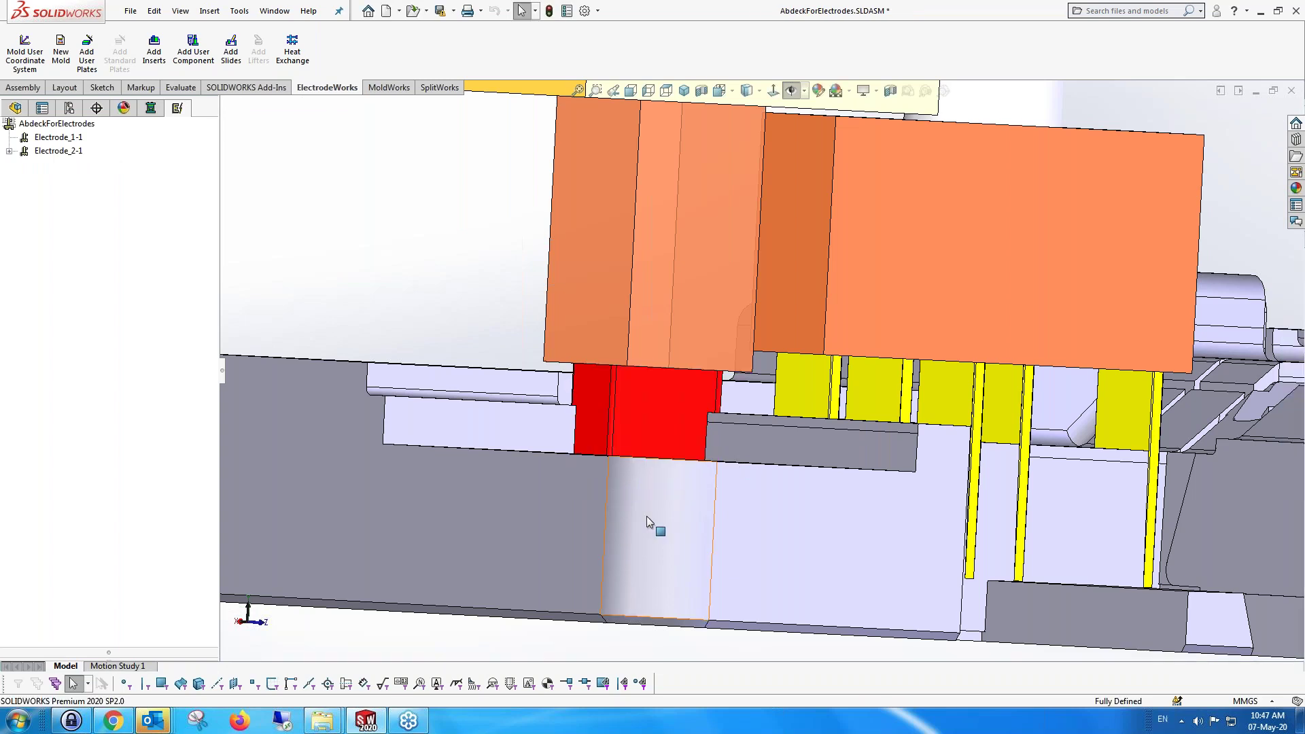
# Make the CoreInsert transparent and examine the spark gap between Electrode_2 and the surrounding pocket
pyautogui.rightClick(666, 506)
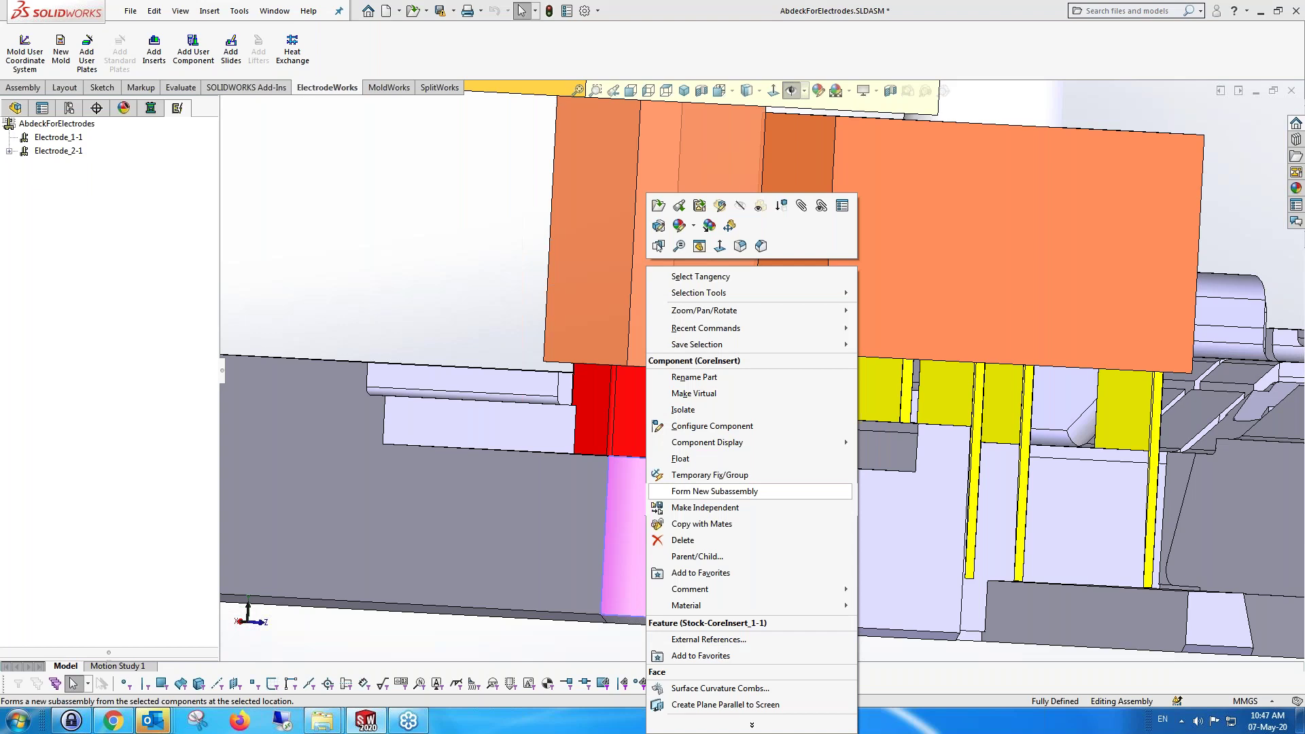
pyautogui.click(759, 207)
pyautogui.scroll(-6, 651, 476)
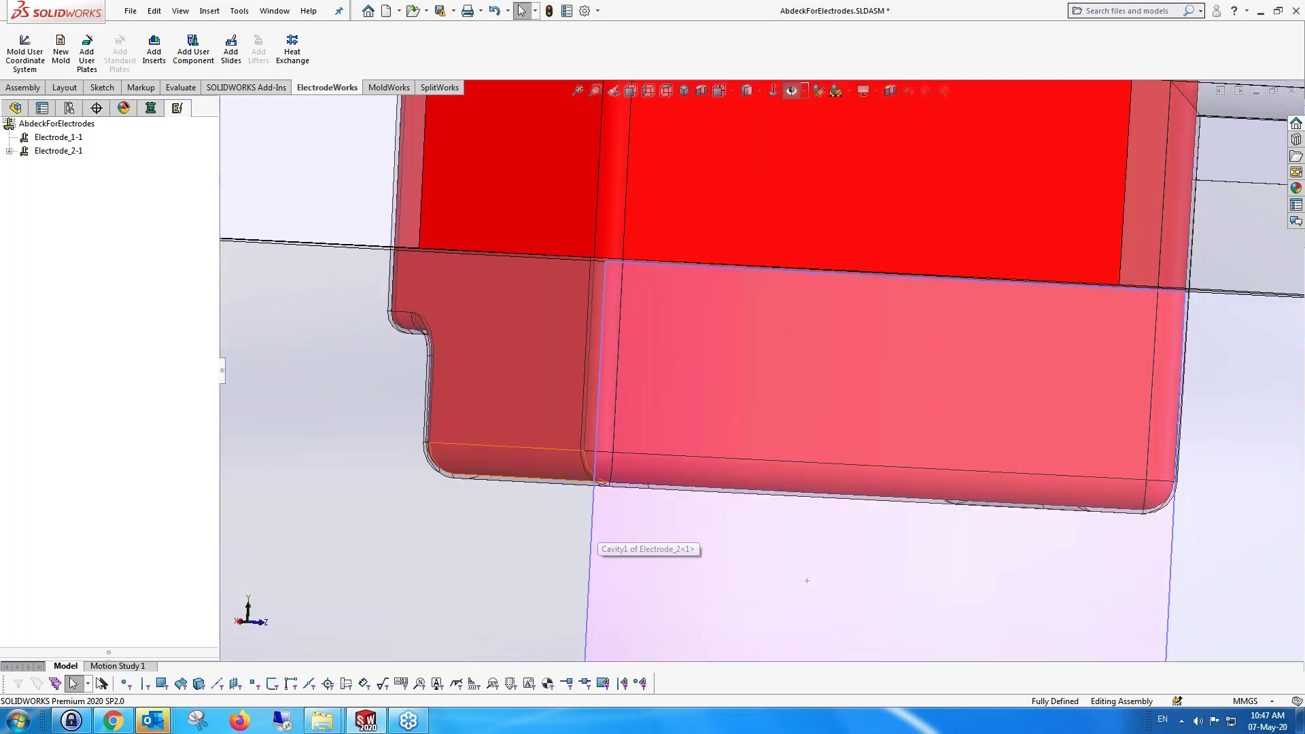
pyautogui.scroll(1, 794, 557)
pyautogui.scroll(5, 794, 557)
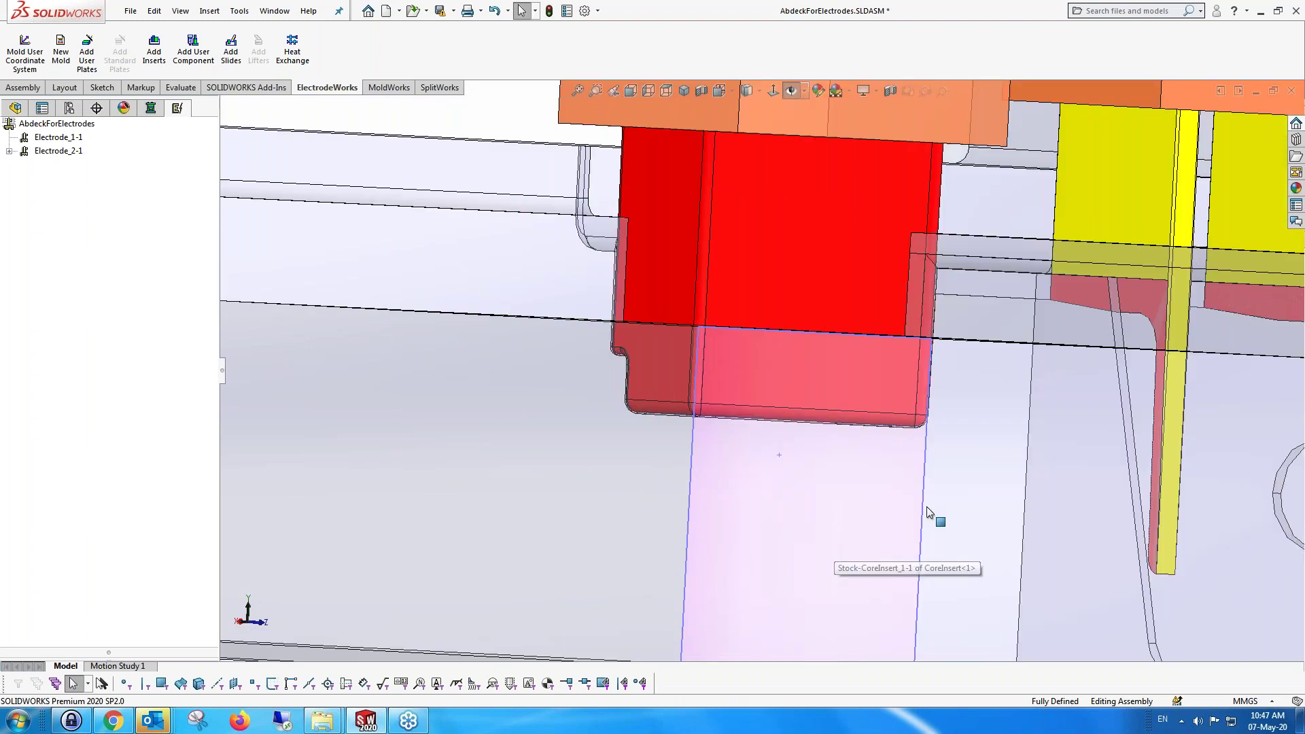
pyautogui.scroll(3, 1070, 280)
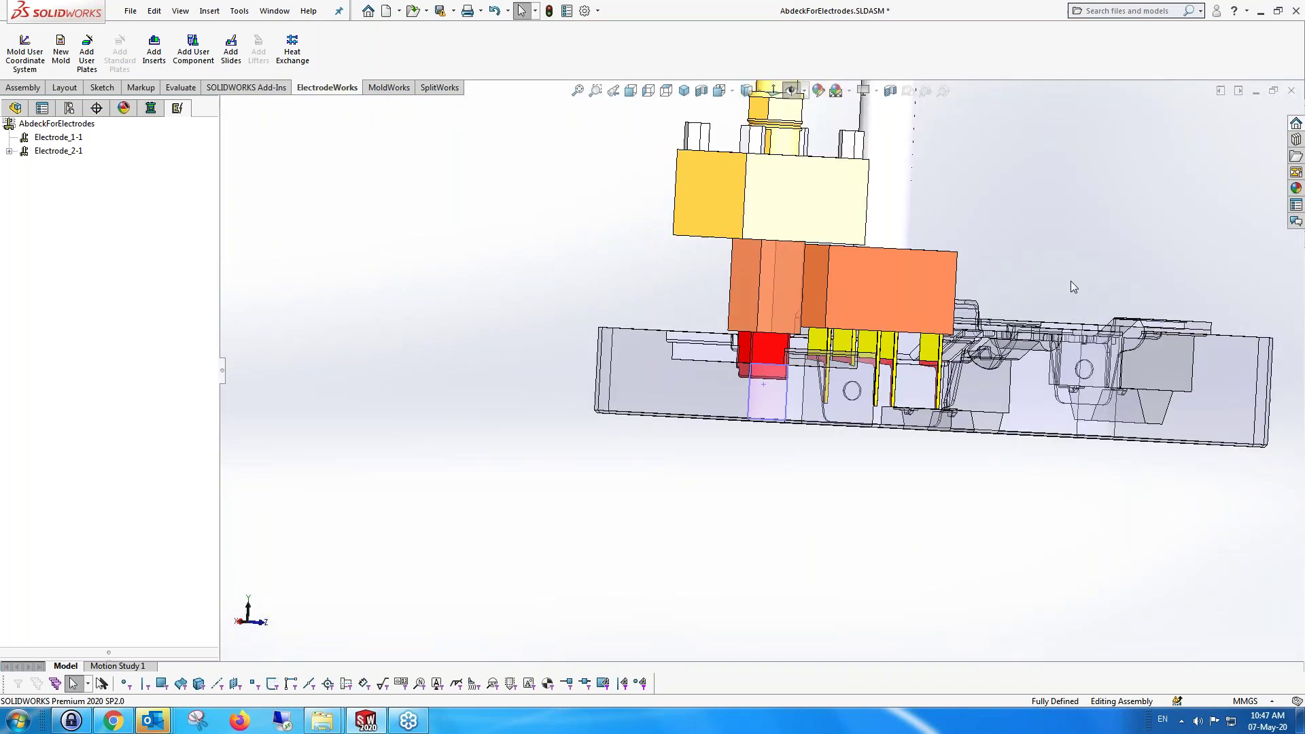
pyautogui.moveTo(1071, 280); pyautogui.dragTo(959, 333, button='middle')
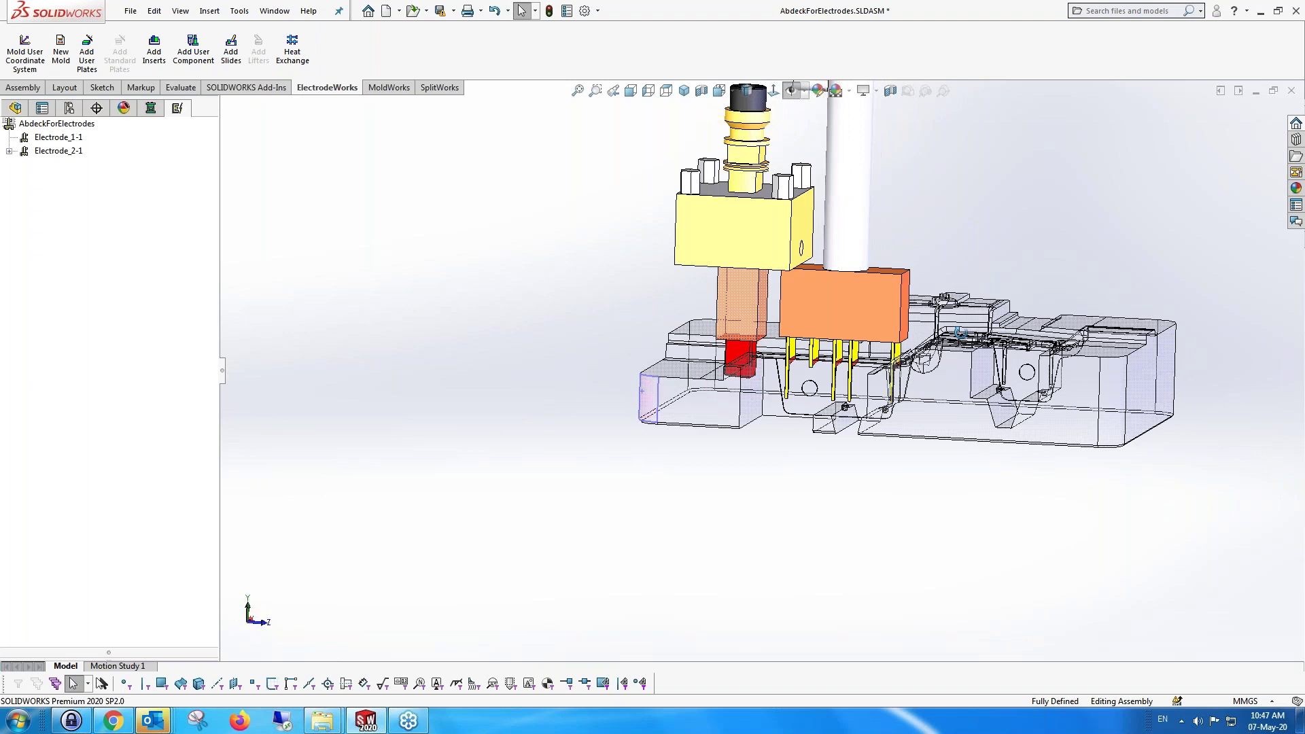
pyautogui.scroll(-5, 1064, 316)
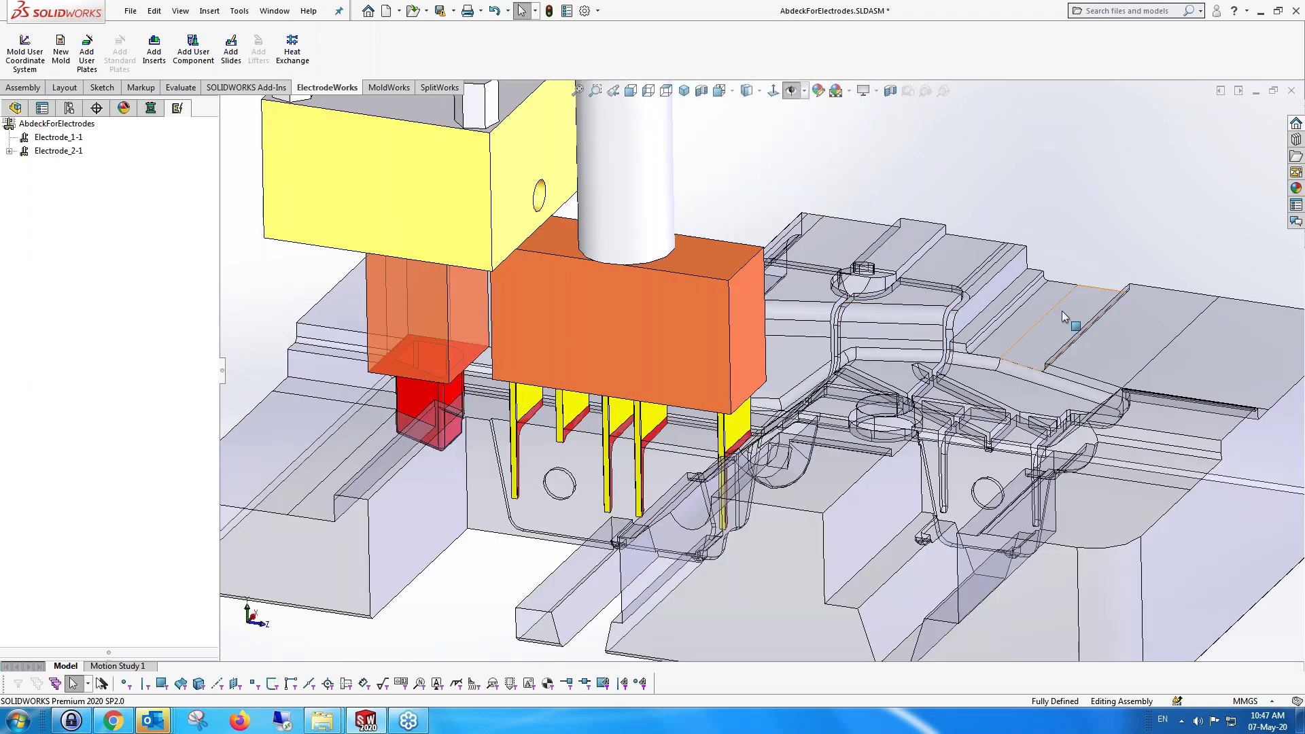
# Restore the CoreInsert to its opaque display
pyautogui.rightClick(1062, 312)
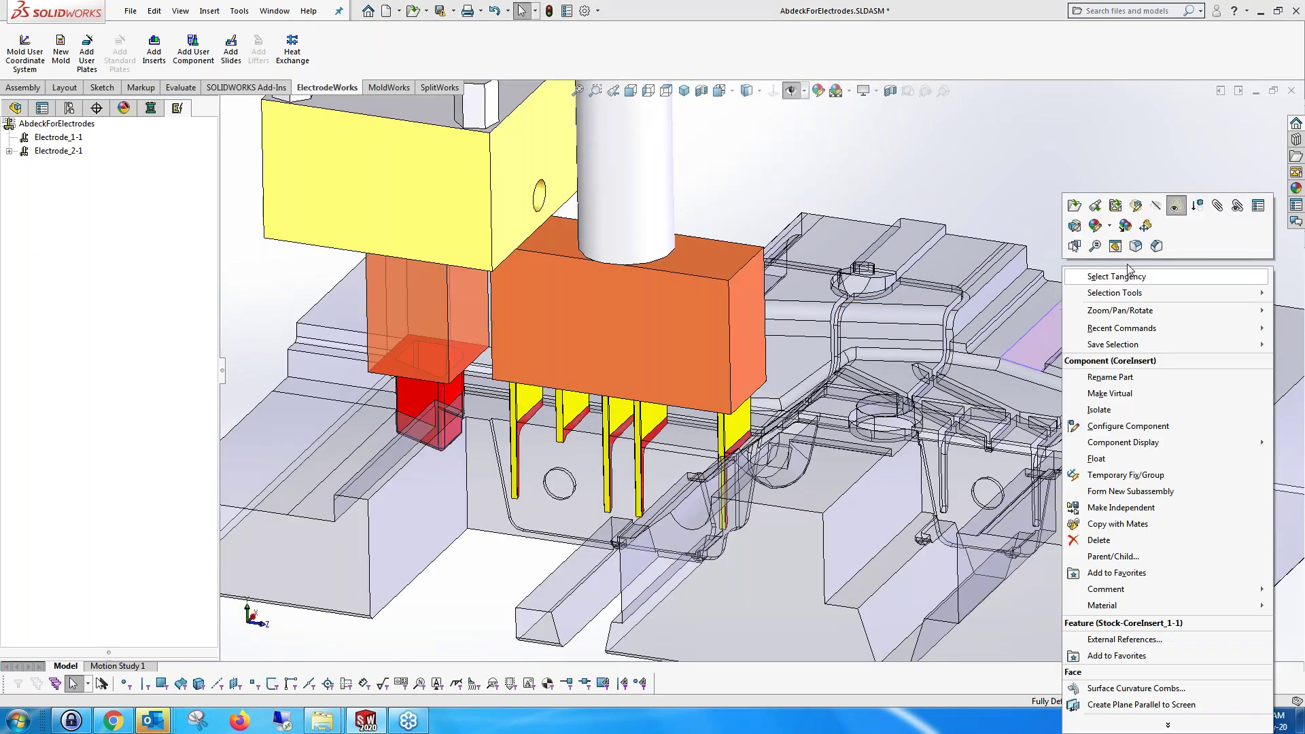
pyautogui.click(1177, 205)
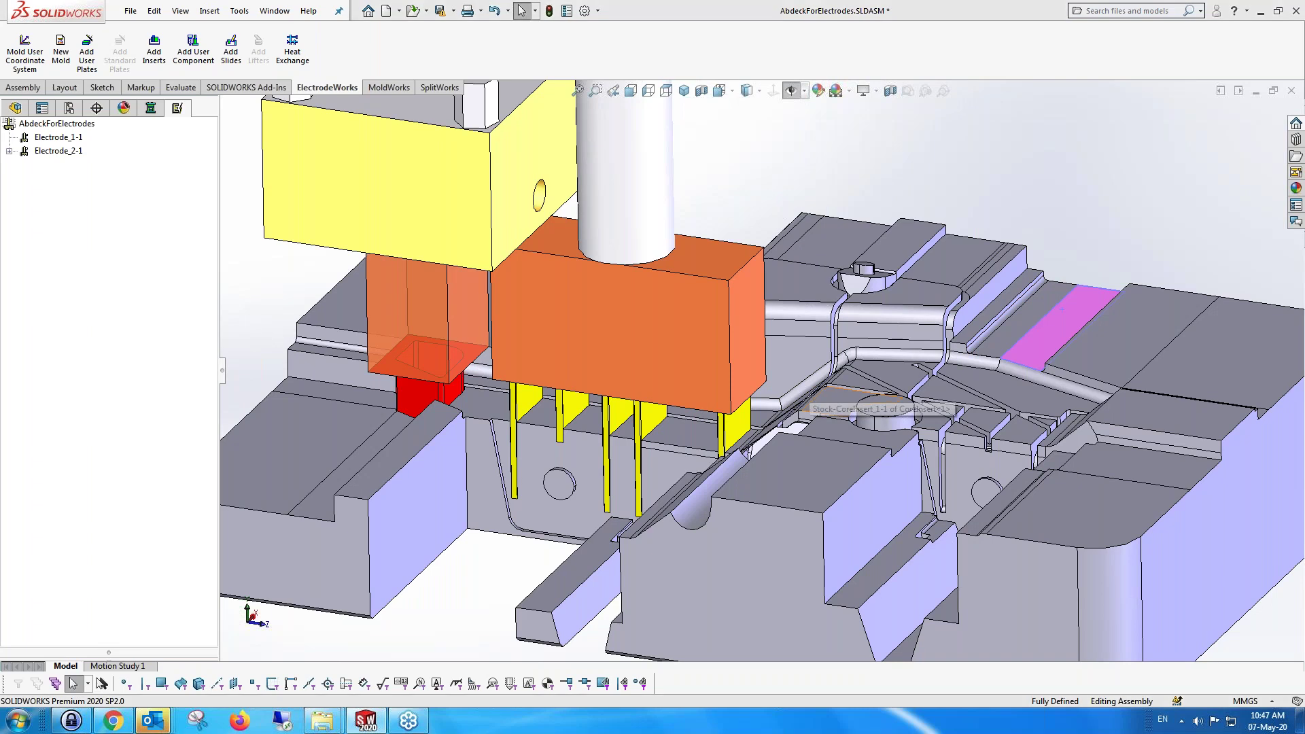
pyautogui.scroll(1, 841, 442)
pyautogui.moveTo(841, 443)
pyautogui.mouseDown(button='middle')
pyautogui.moveTo(858, 439)
pyautogui.moveTo(855, 425)
pyautogui.mouseUp(button='middle')
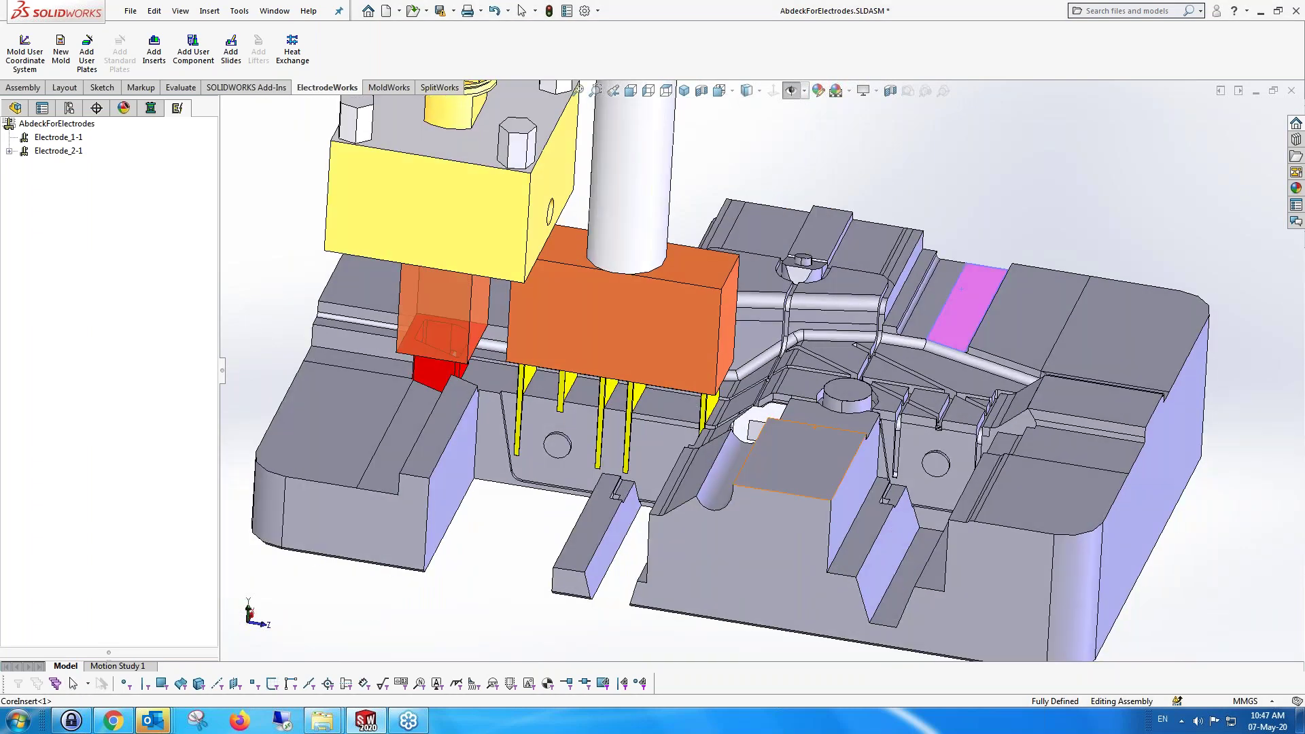
# Begin a new electrode for the CoreInsert, using the ER-010793 blank from the custom Erowa_mm folder
pyautogui.rightClick(58, 126)
pyautogui.click(79, 162)
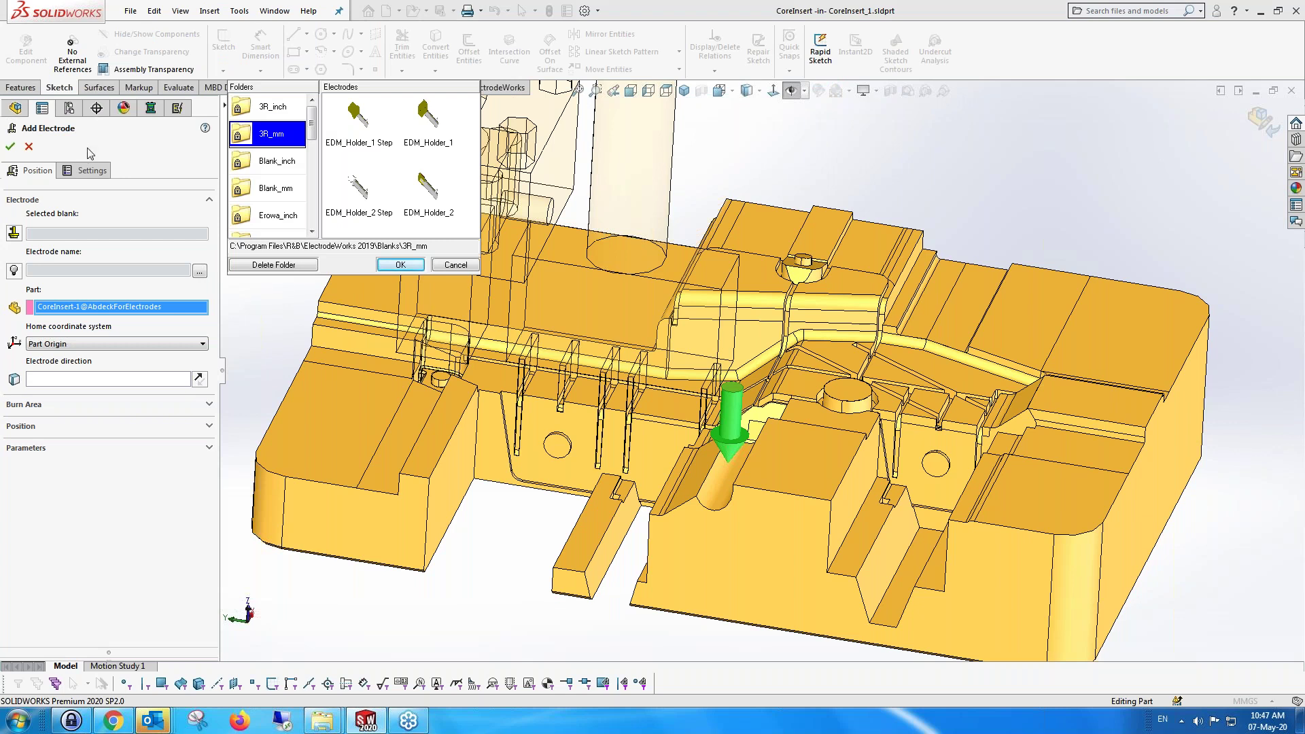
pyautogui.moveTo(314, 131); pyautogui.dragTo(314, 165)
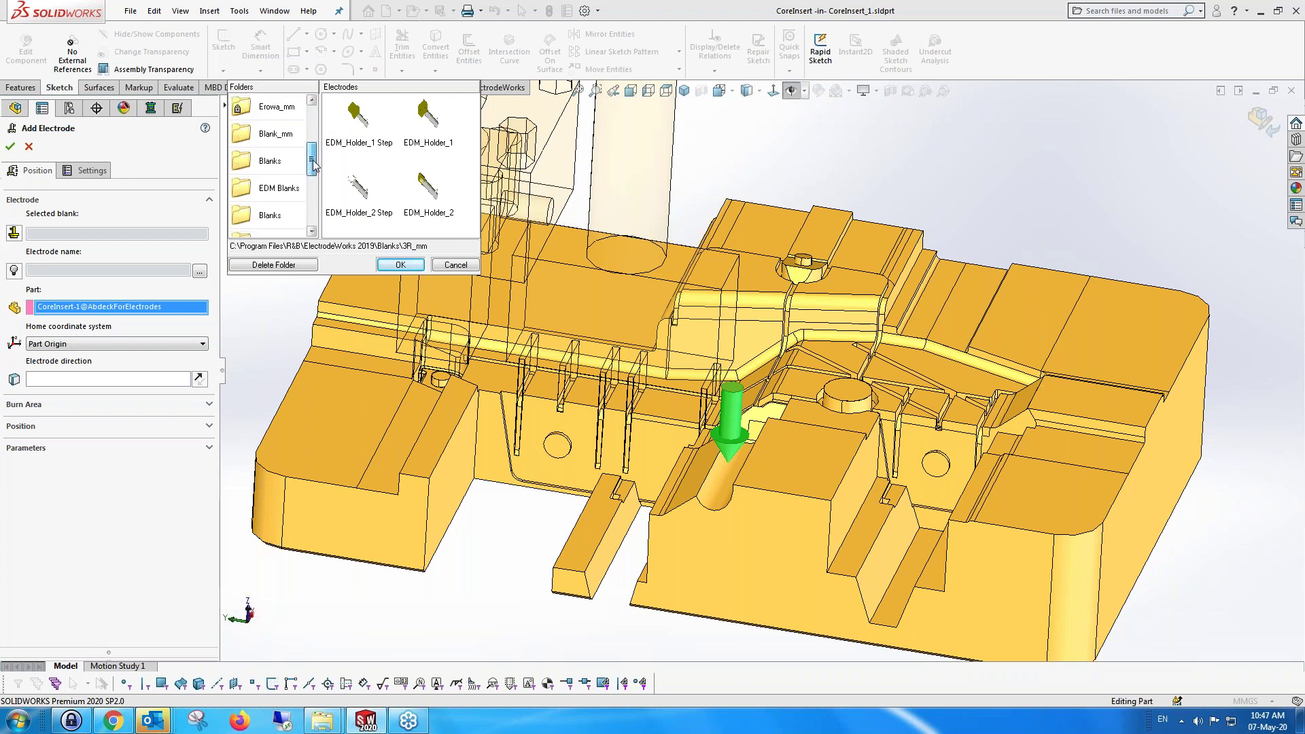
pyautogui.moveTo(313, 165); pyautogui.dragTo(312, 190)
pyautogui.click(299, 184)
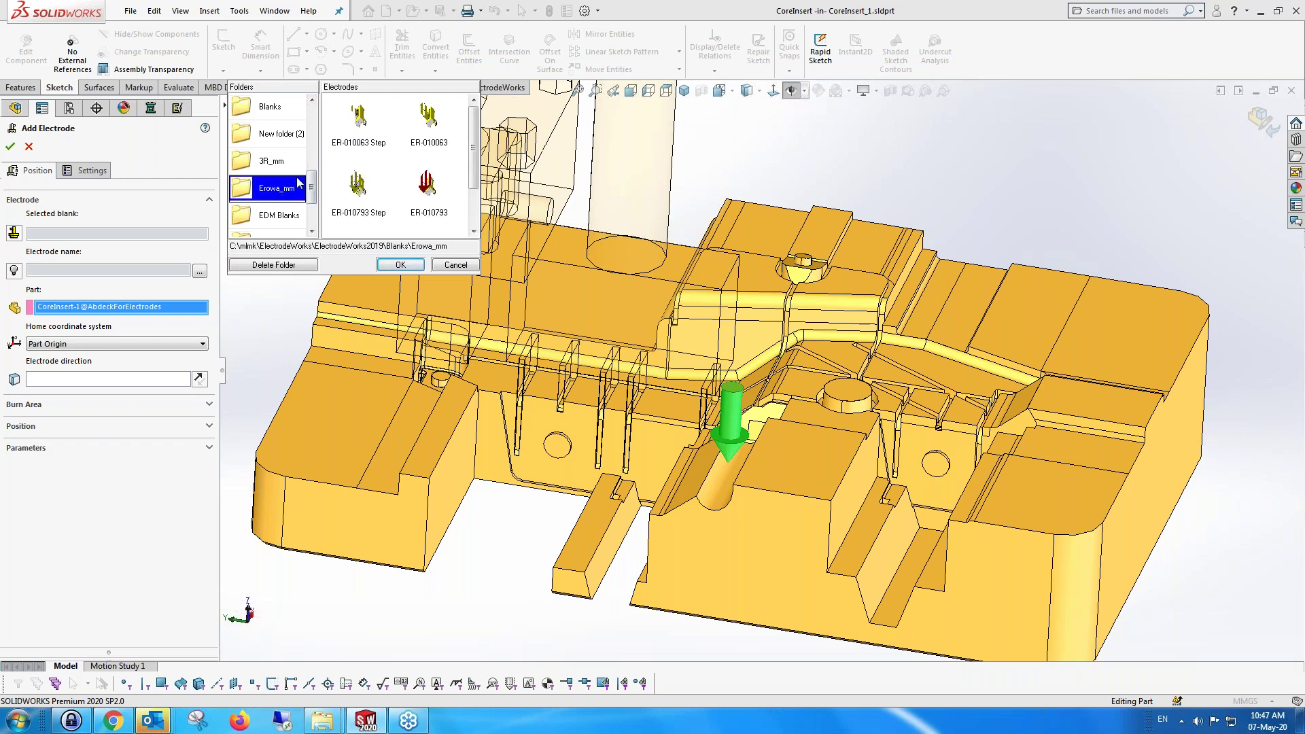
pyautogui.click(427, 197)
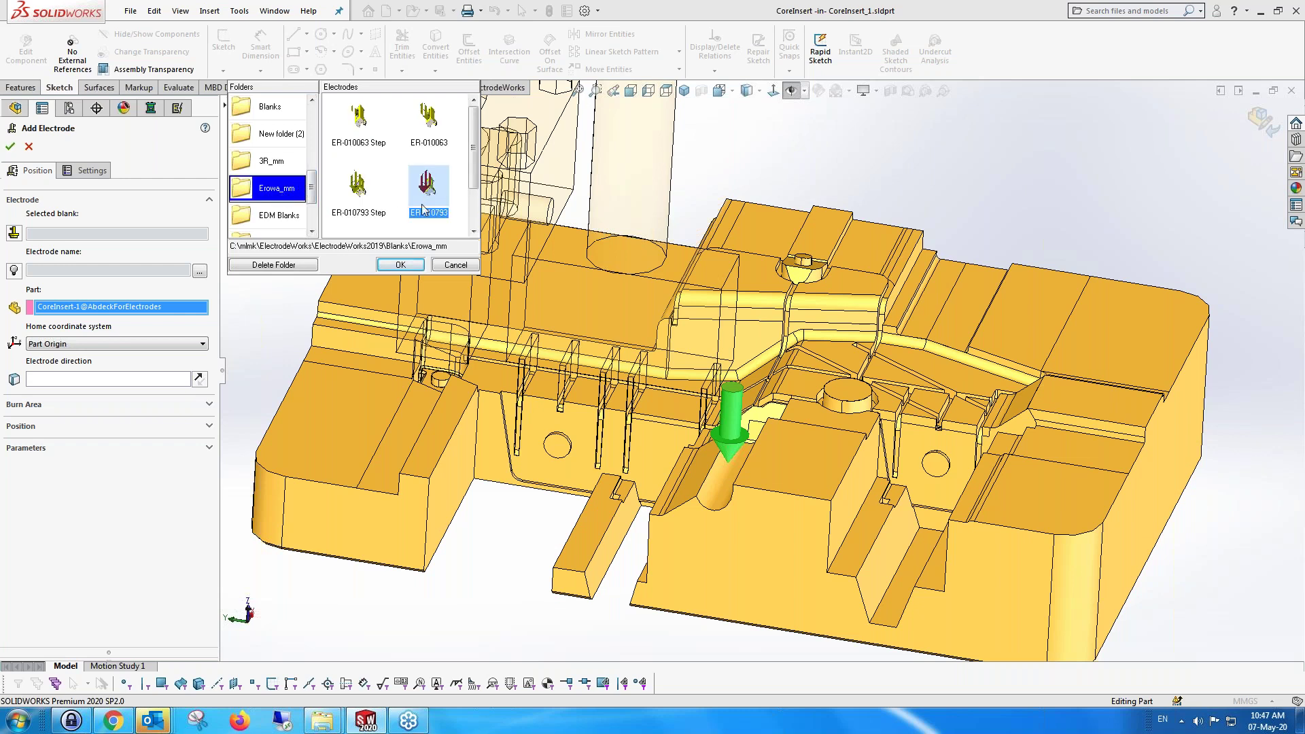
pyautogui.click(402, 265)
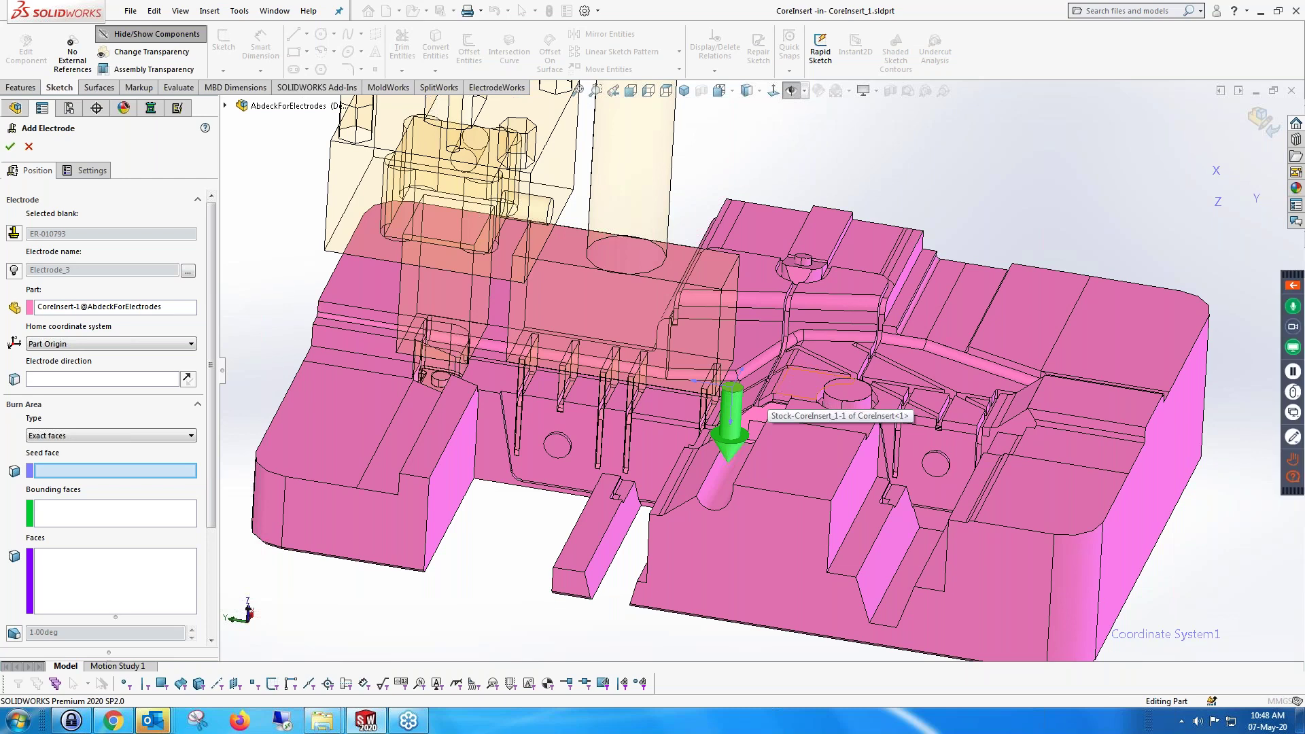
# Try to generate the exact-face burn area from one seed face in the narrow rib slot, and clear the collected faces
pyautogui.moveTo(764, 406); pyautogui.dragTo(810, 392, button='middle')
pyautogui.scroll(-3, 782, 374)
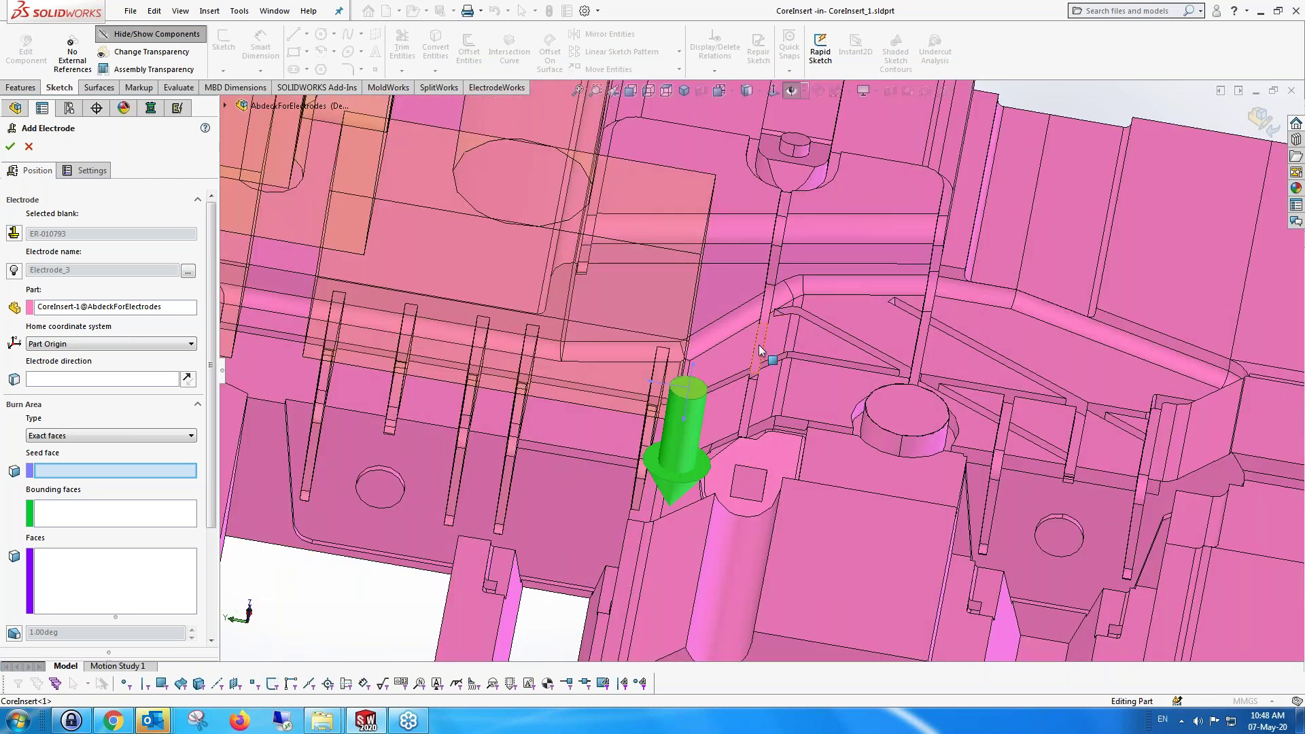
pyautogui.click(760, 351)
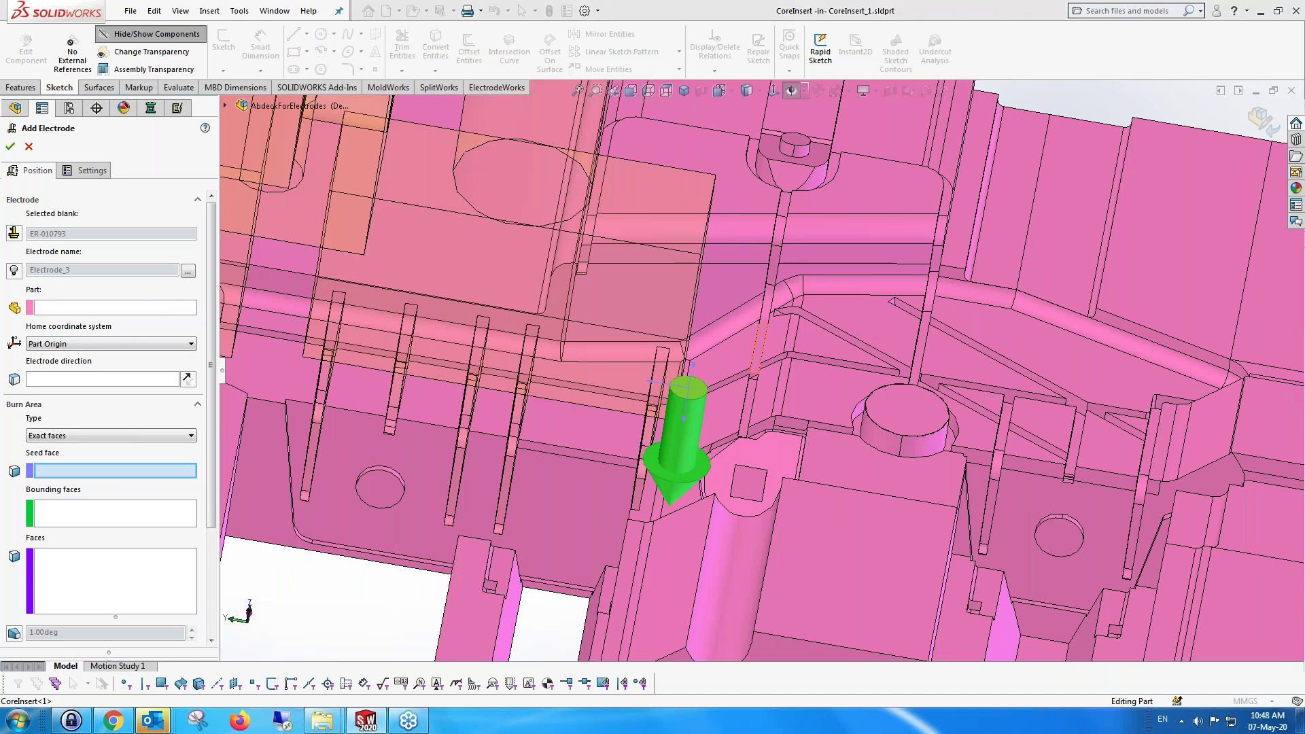
pyautogui.click(772, 389)
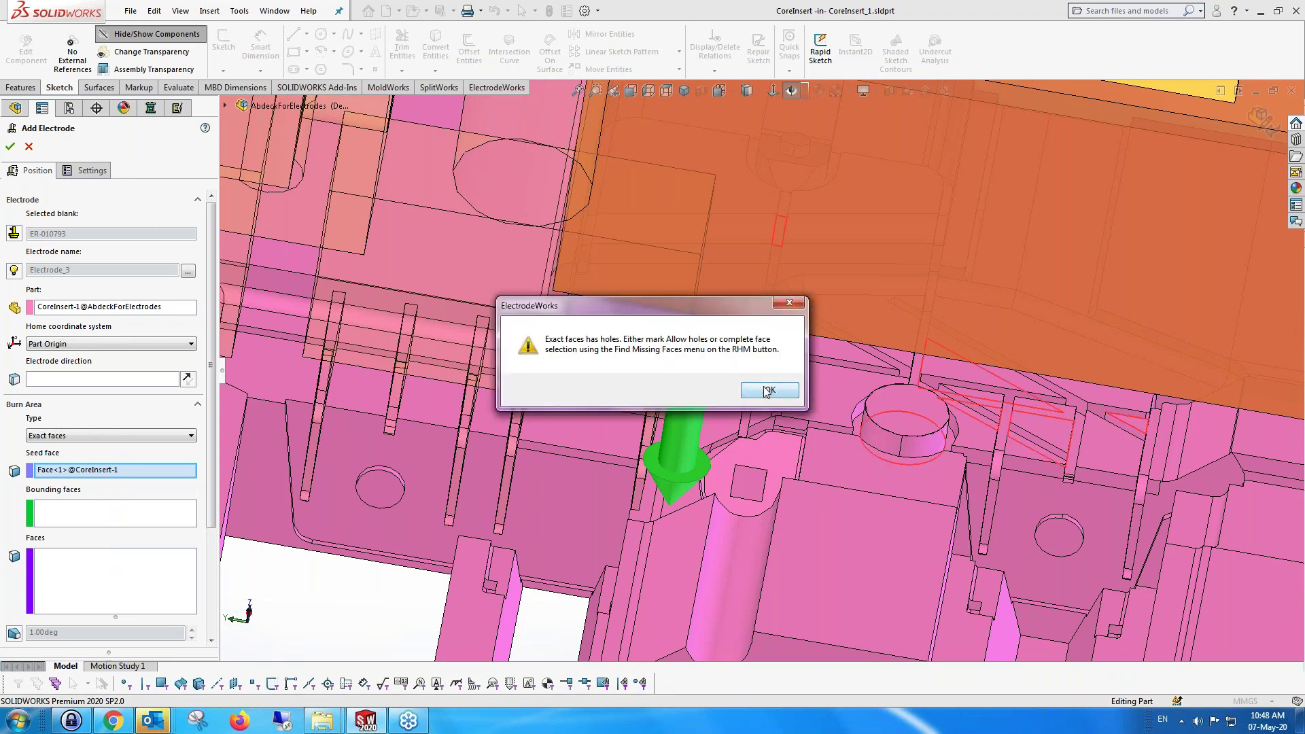
pyautogui.click(769, 389)
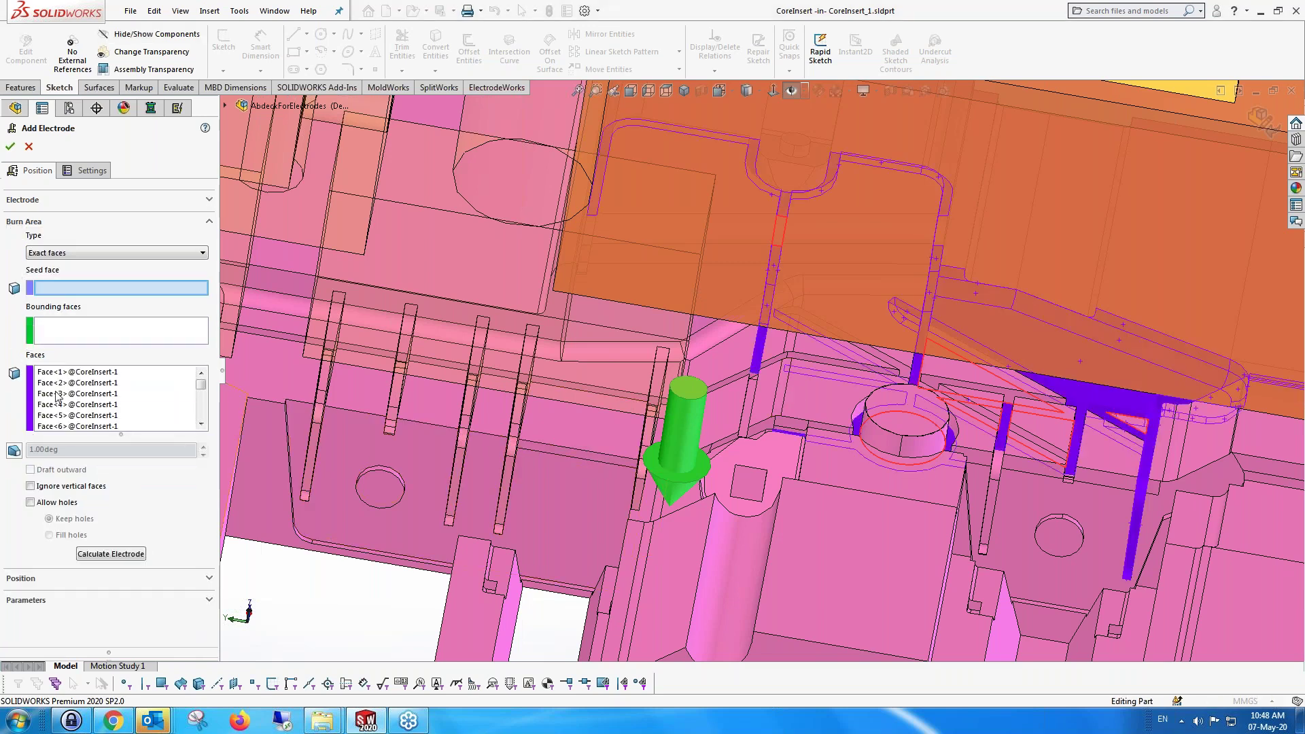
pyautogui.rightClick(55, 392)
pyautogui.click(86, 401)
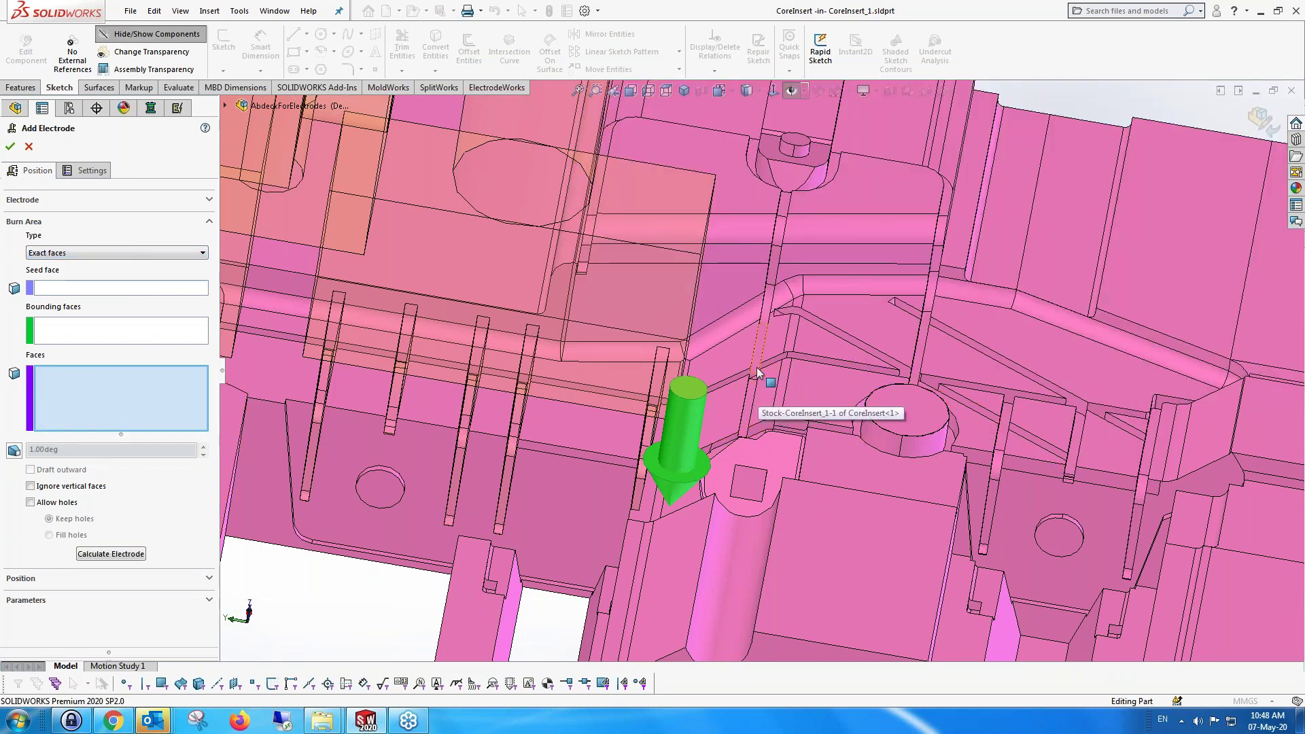
# Select the connected floor faces of the narrow rib slot and two faces of the pocket around the small boss as exact burn faces
pyautogui.scroll(1, 757, 370)
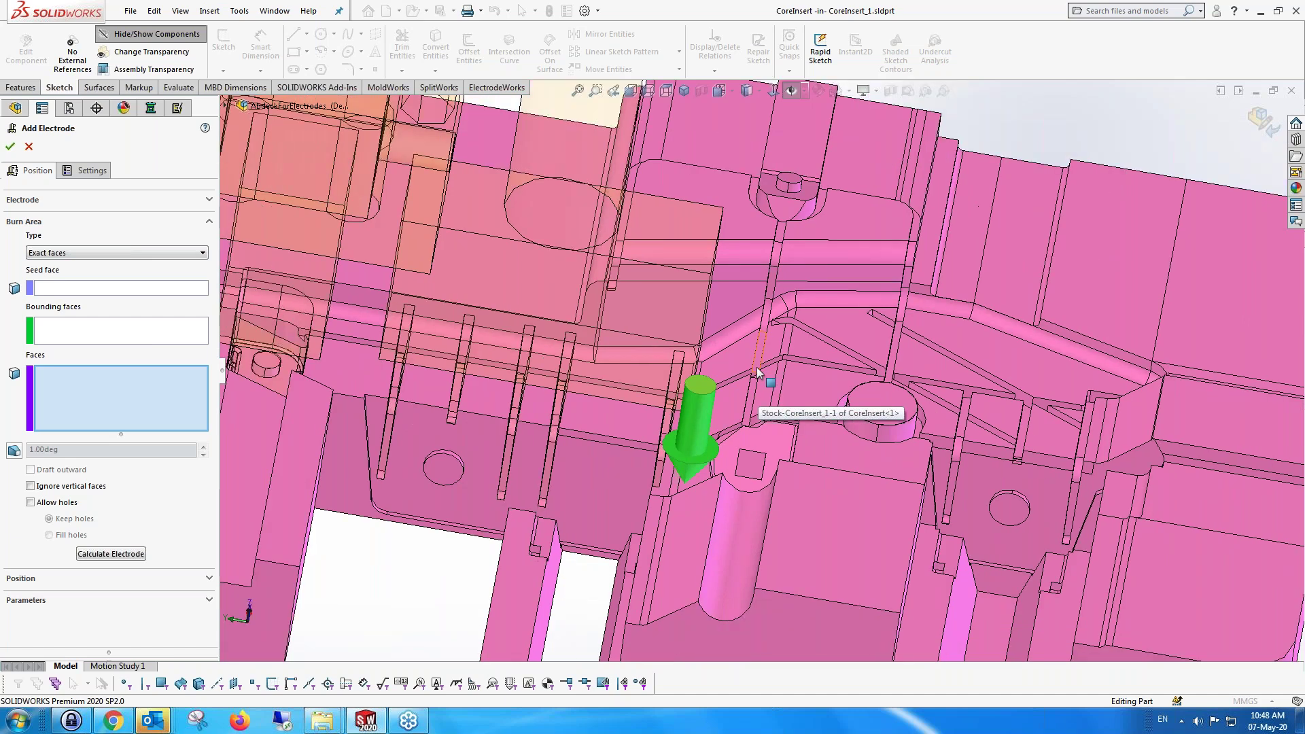
pyautogui.scroll(-1, 757, 368)
pyautogui.click(761, 345)
pyautogui.click(768, 305)
pyautogui.click(775, 259)
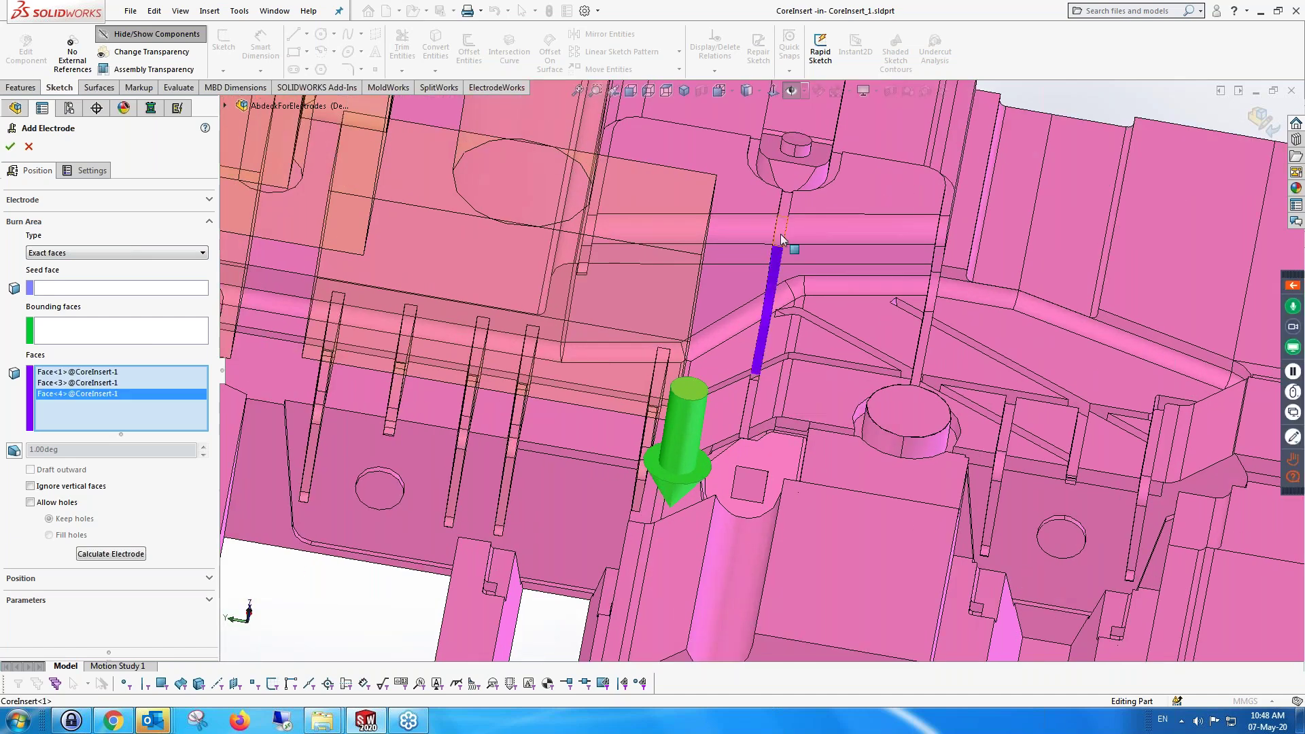
pyautogui.click(781, 229)
pyautogui.scroll(-2, 796, 182)
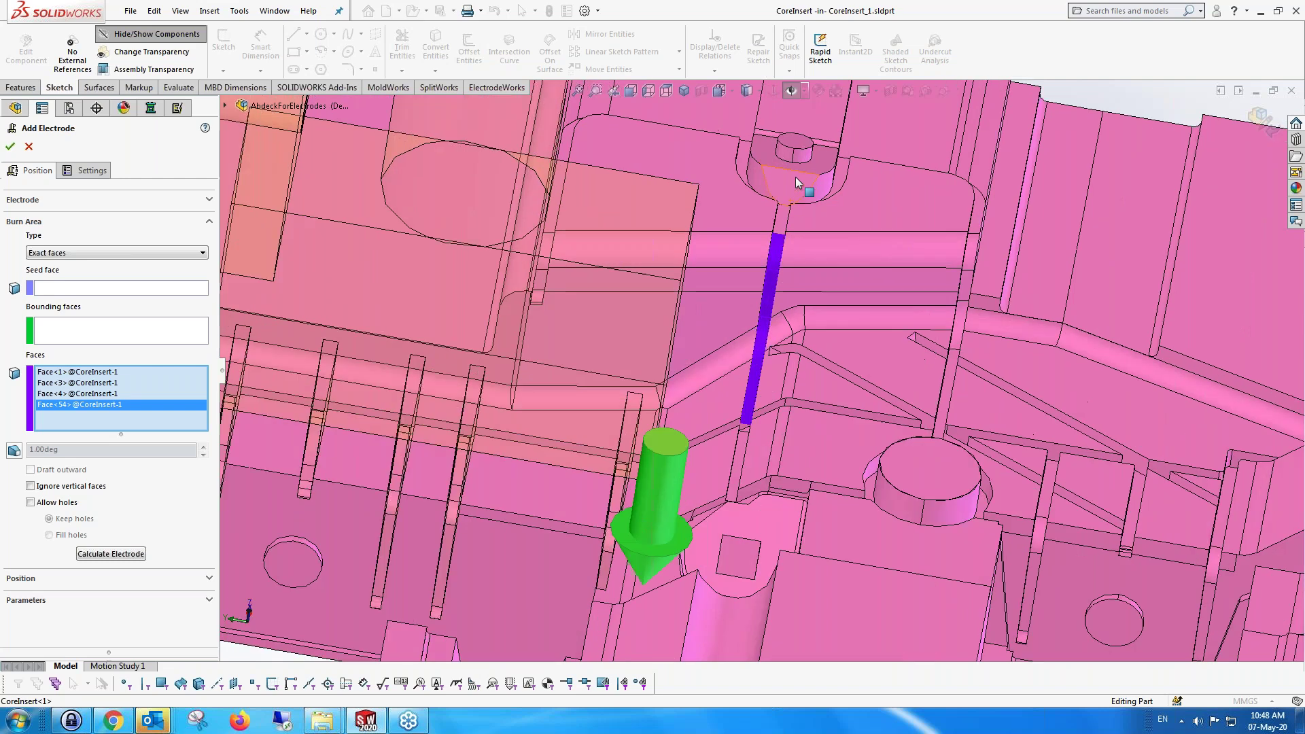
pyautogui.click(789, 187)
pyautogui.click(818, 173)
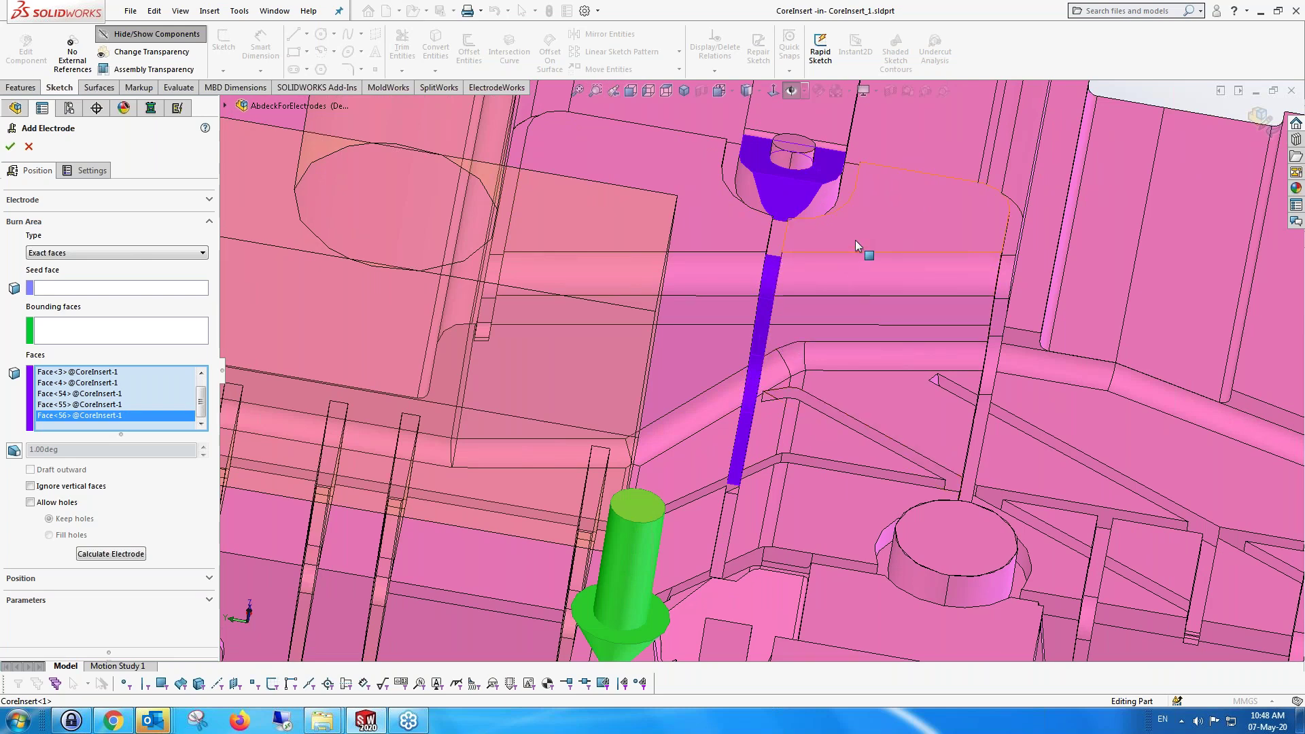
# Calculate the electrode from the selected rib slot and boss pocket faces
pyautogui.scroll(1, 855, 239)
pyautogui.scroll(5, 855, 240)
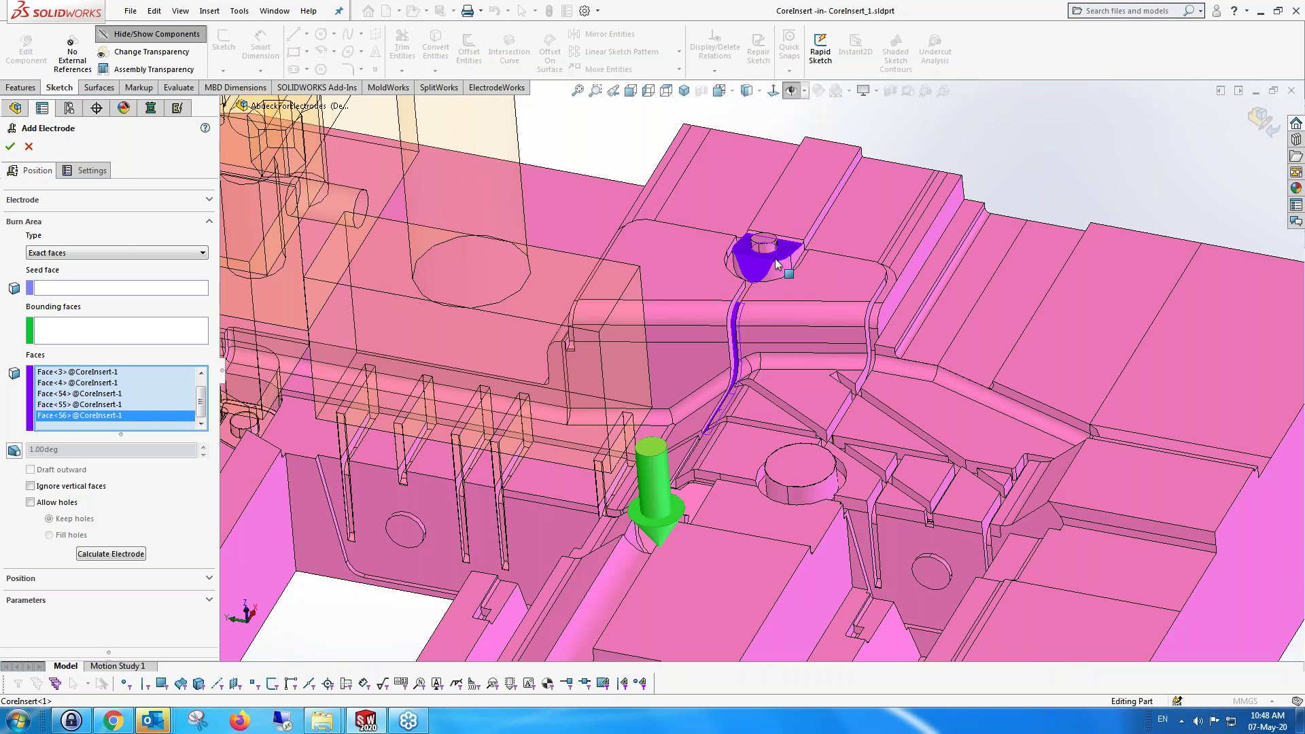
pyautogui.scroll(-3, 777, 263)
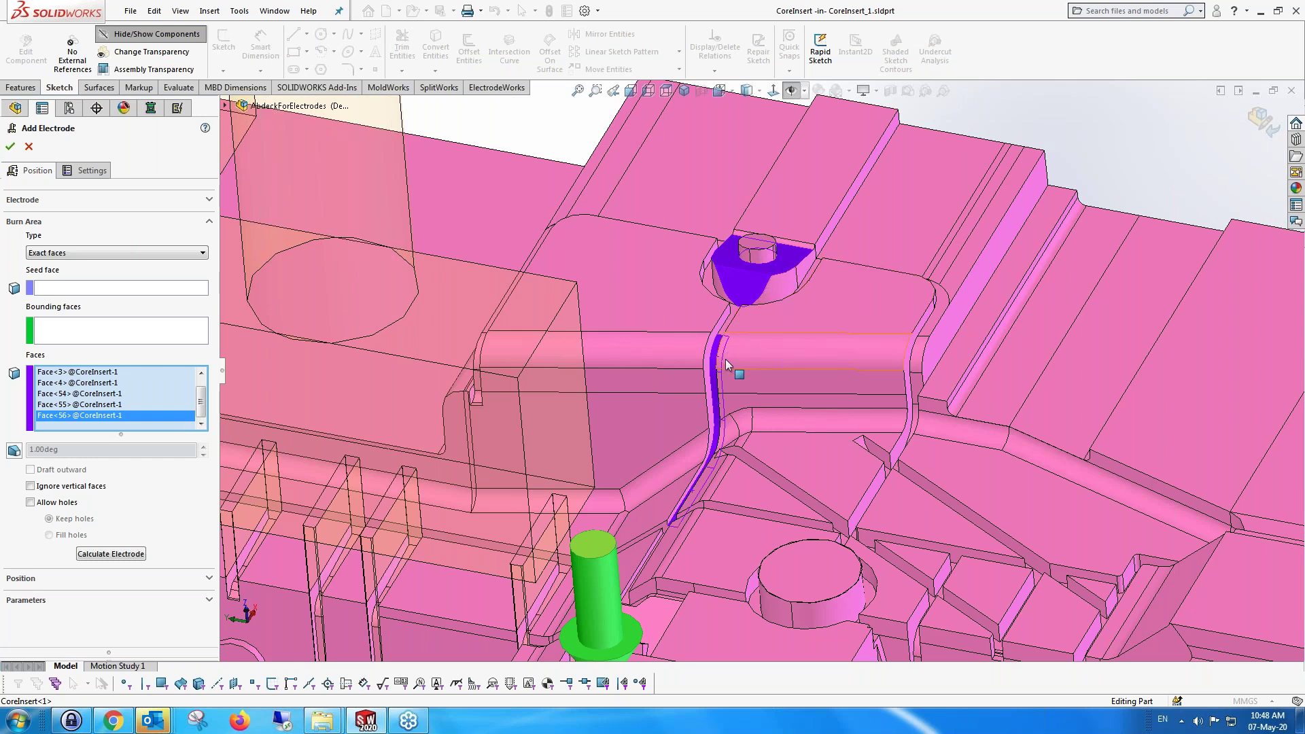
pyautogui.moveTo(725, 364); pyautogui.dragTo(743, 415, button='middle')
pyautogui.click(111, 554)
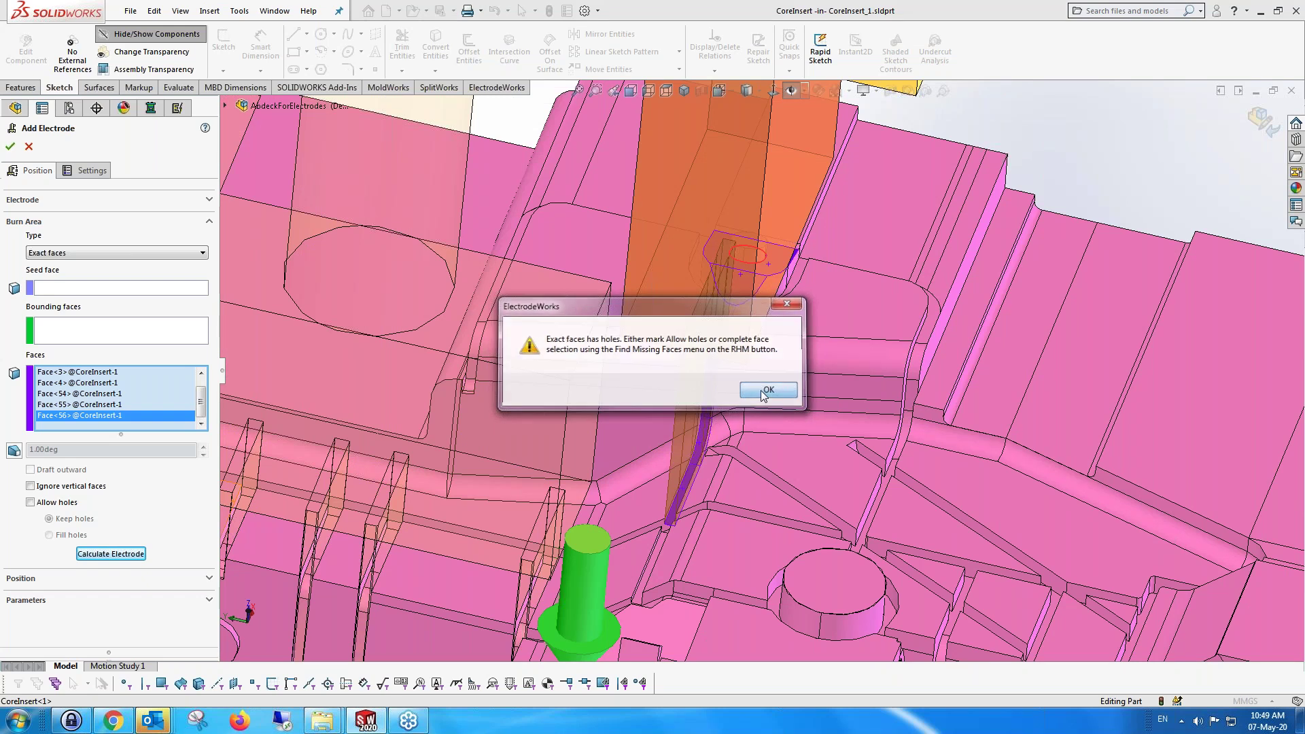
pyautogui.click(764, 394)
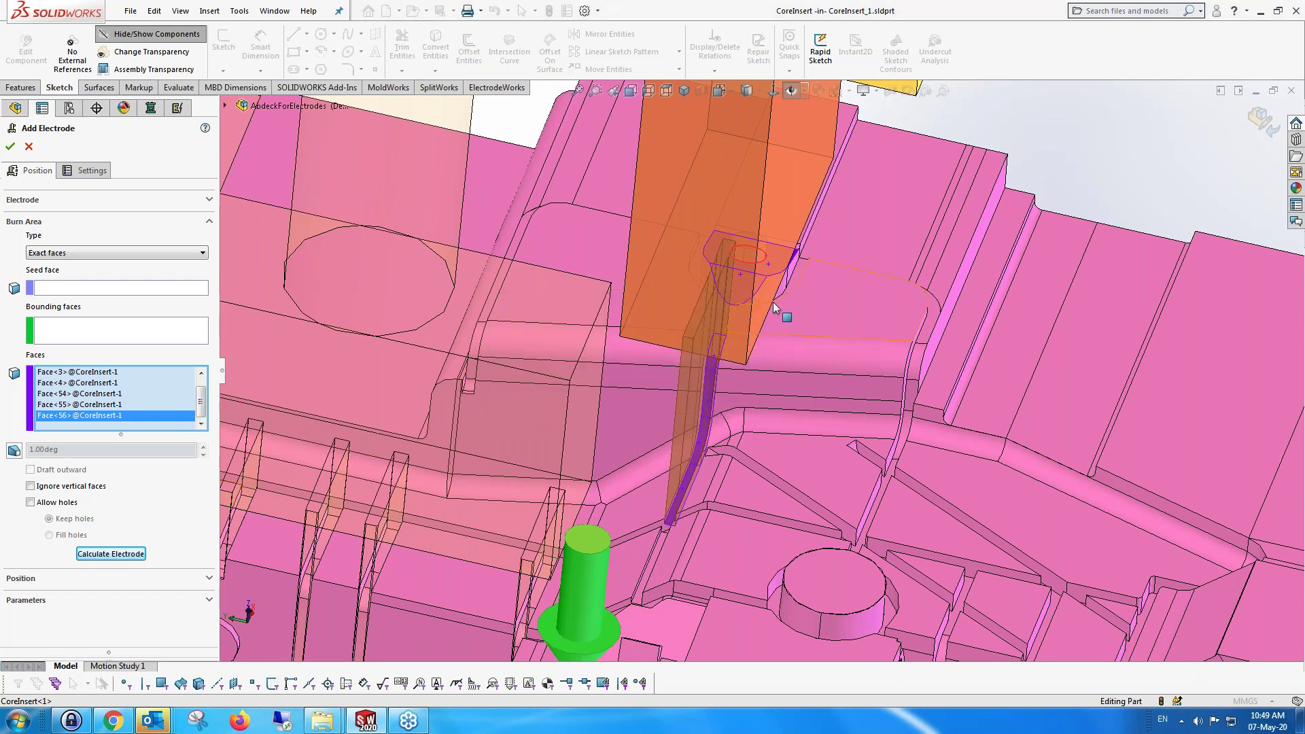
# Allow holes in the burn area around the small boss with the Fill holes option, and create the electrode
pyautogui.scroll(-6, 773, 307)
pyautogui.scroll(-2, 749, 292)
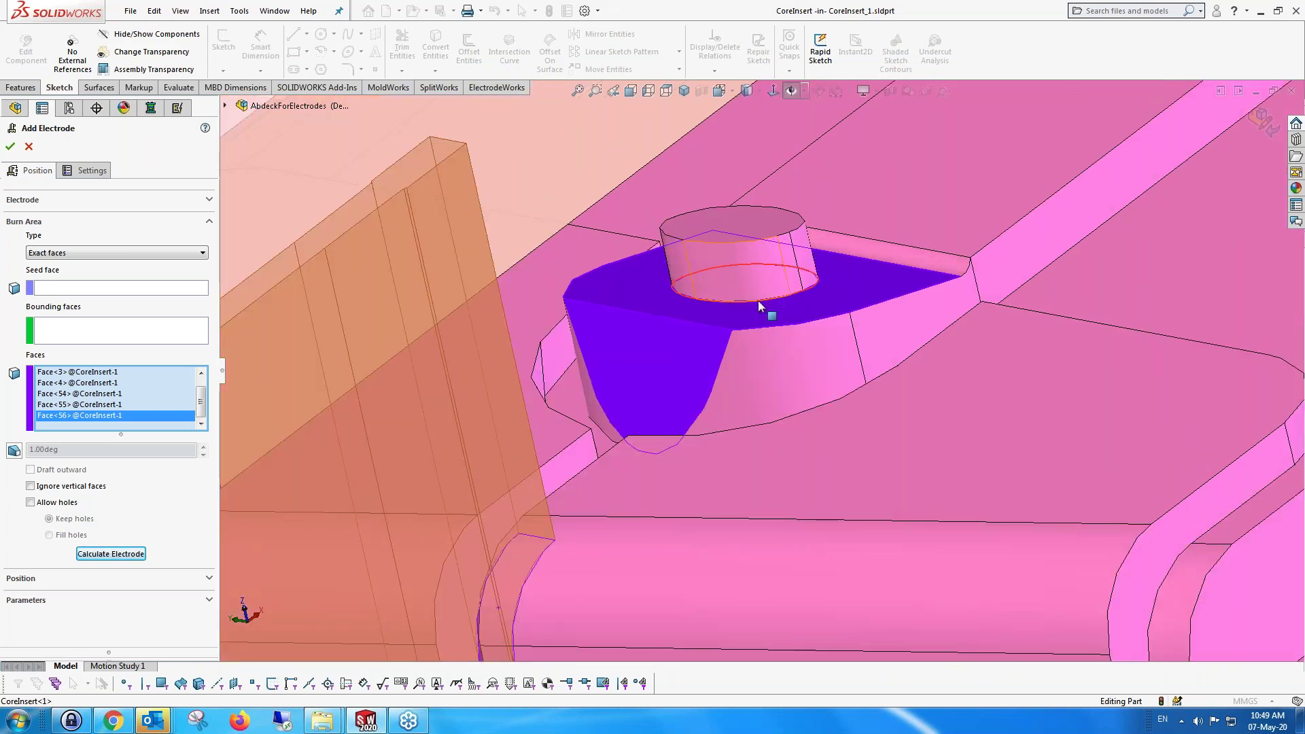
pyautogui.scroll(1, 761, 304)
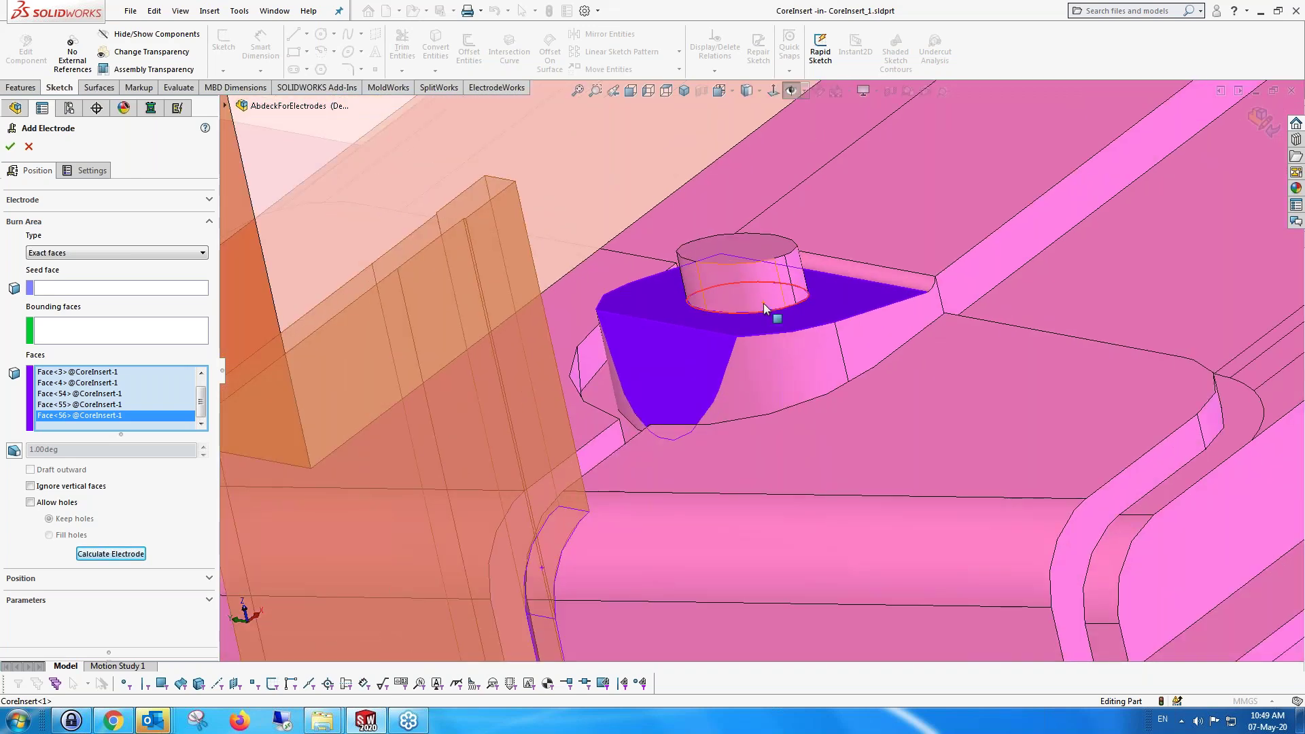
pyautogui.scroll(1, 756, 316)
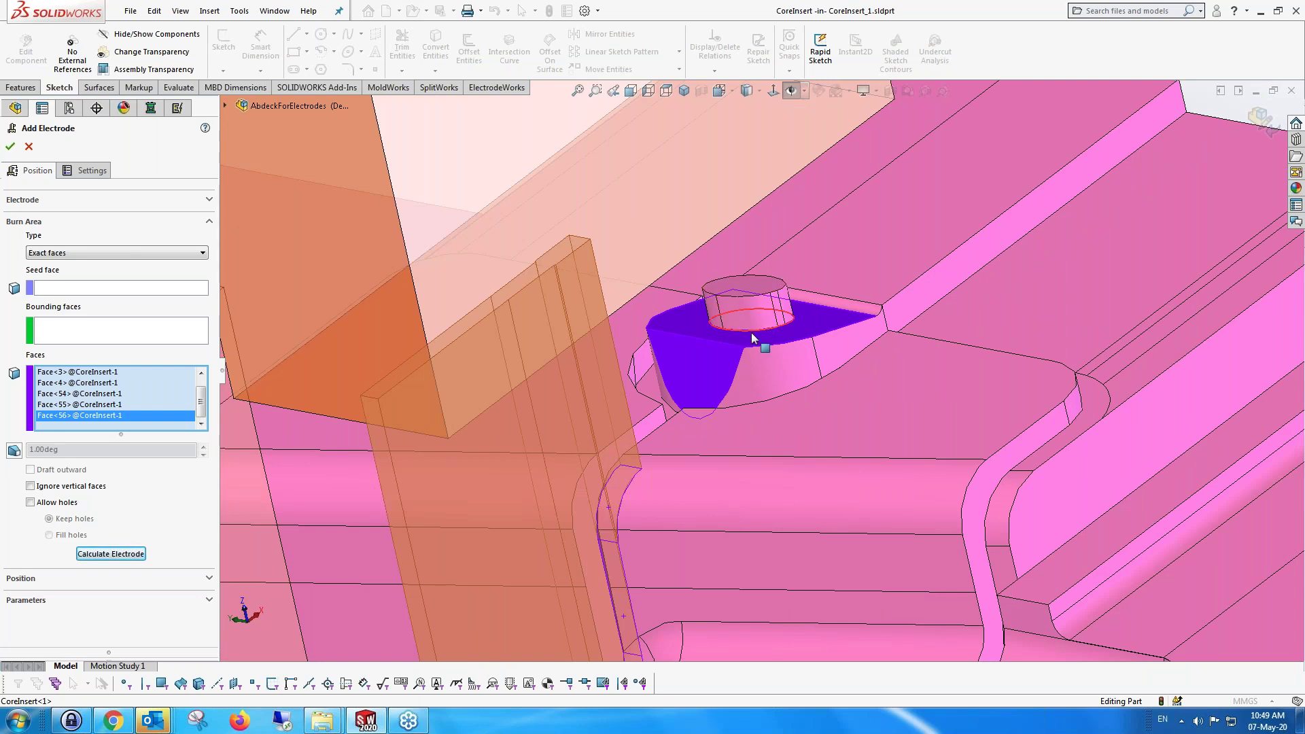
pyautogui.scroll(1, 752, 333)
pyautogui.scroll(2, 752, 333)
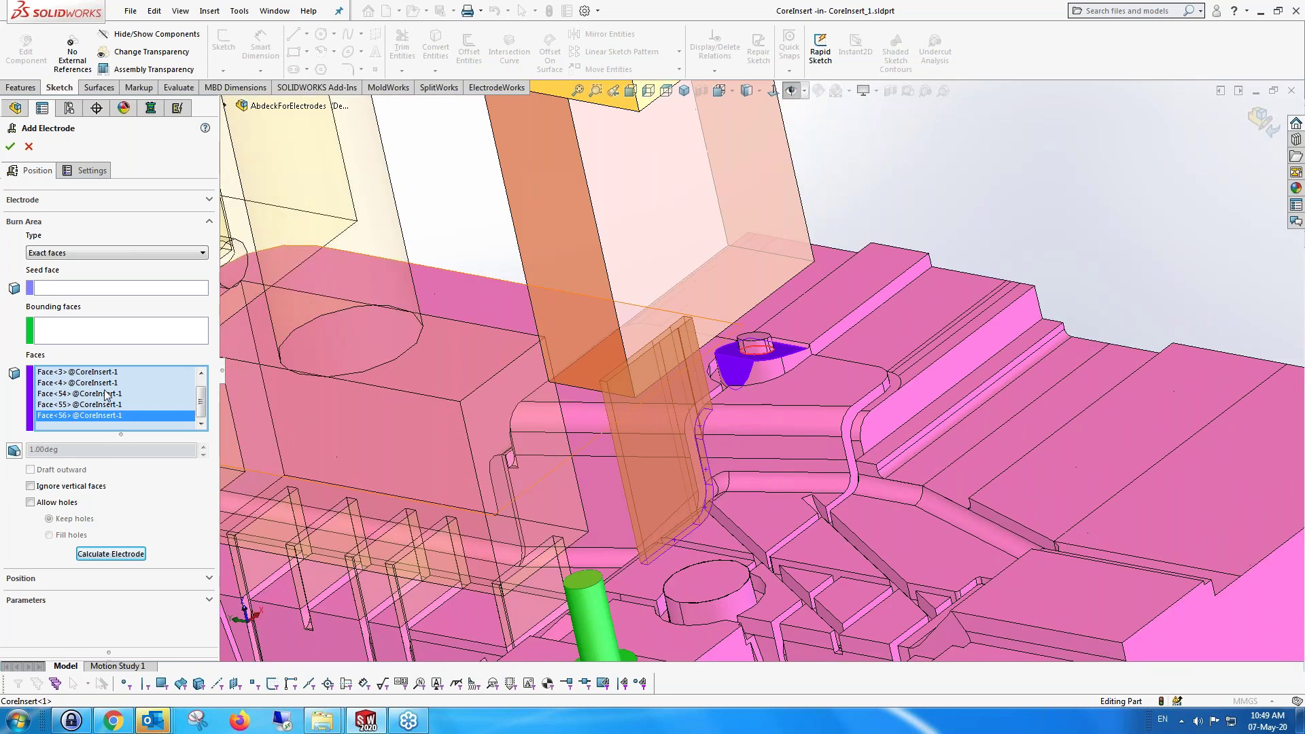
pyautogui.rightClick(105, 394)
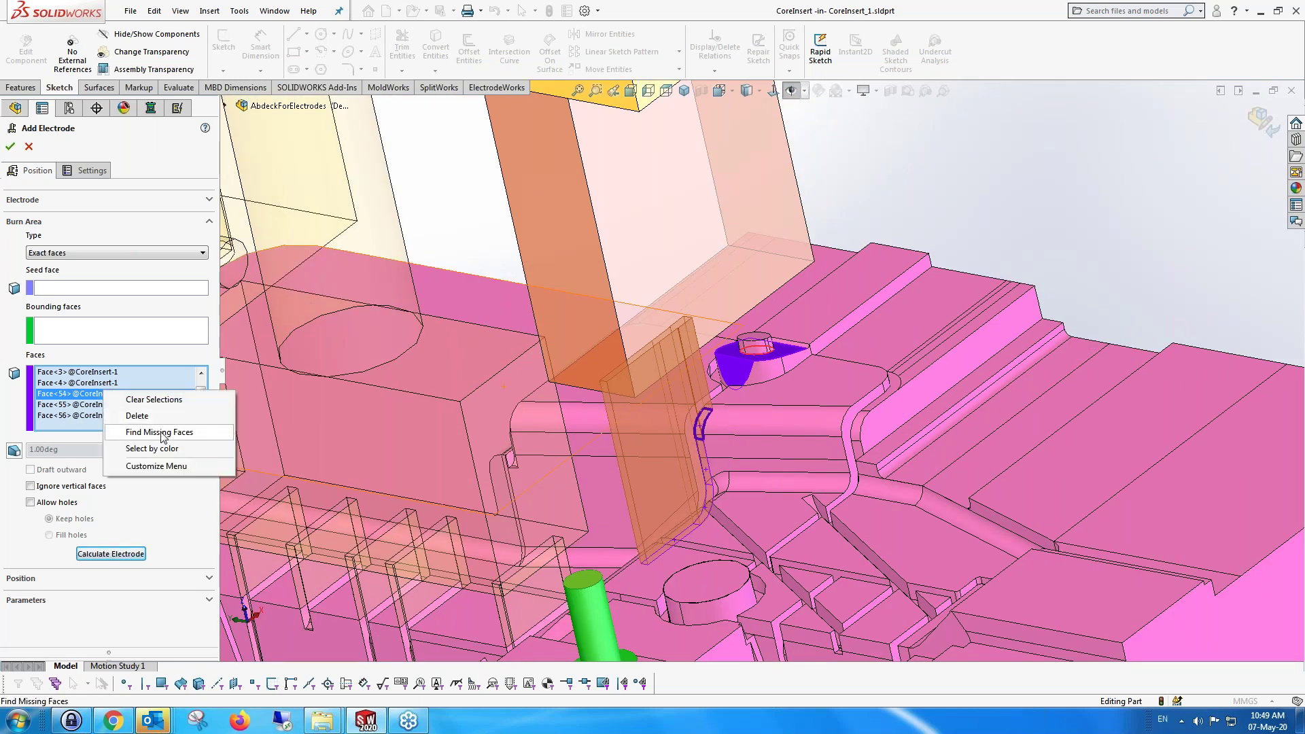
pyautogui.click(31, 503)
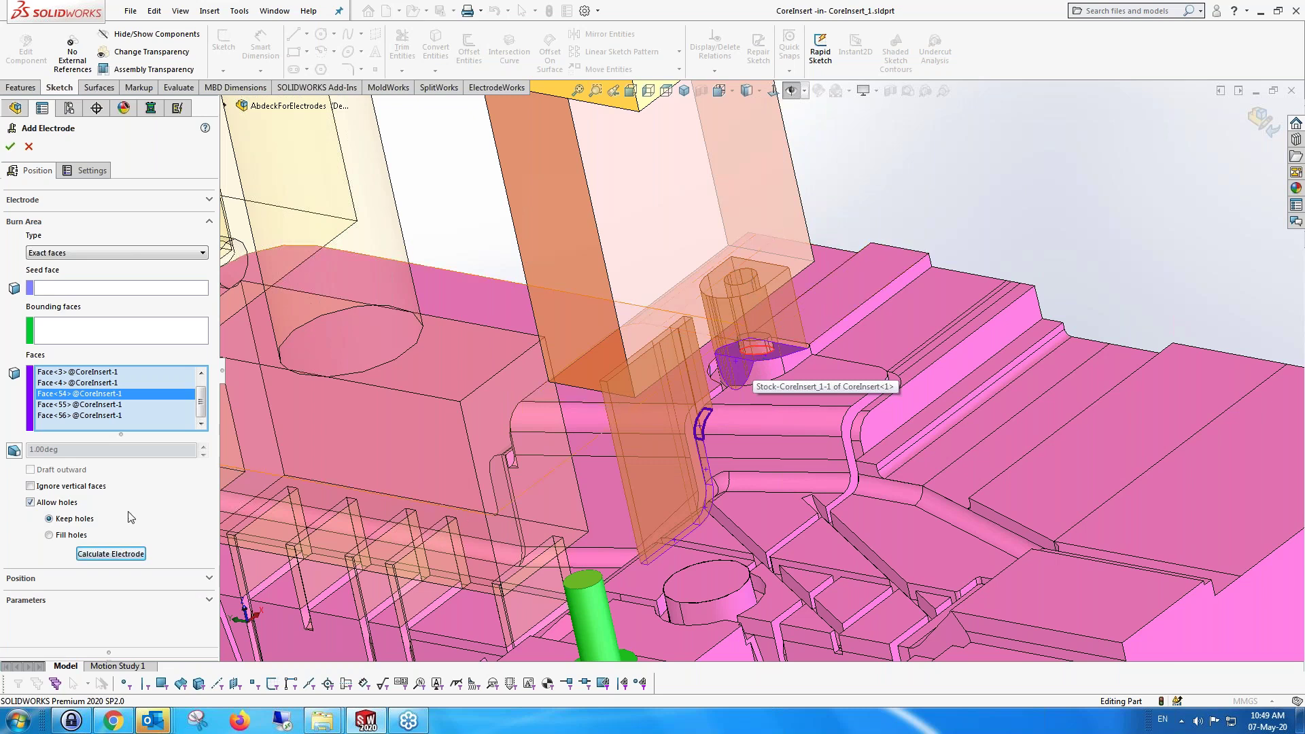
pyautogui.click(50, 536)
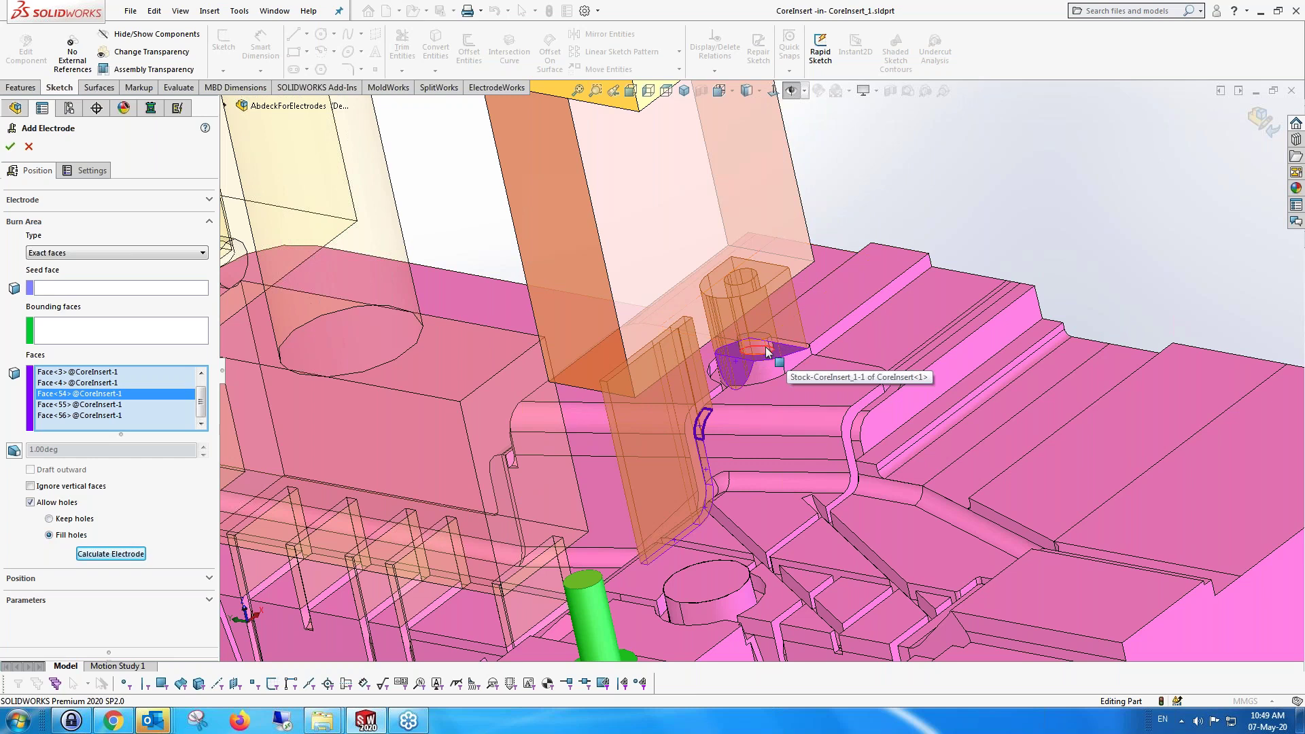
pyautogui.scroll(2, 746, 368)
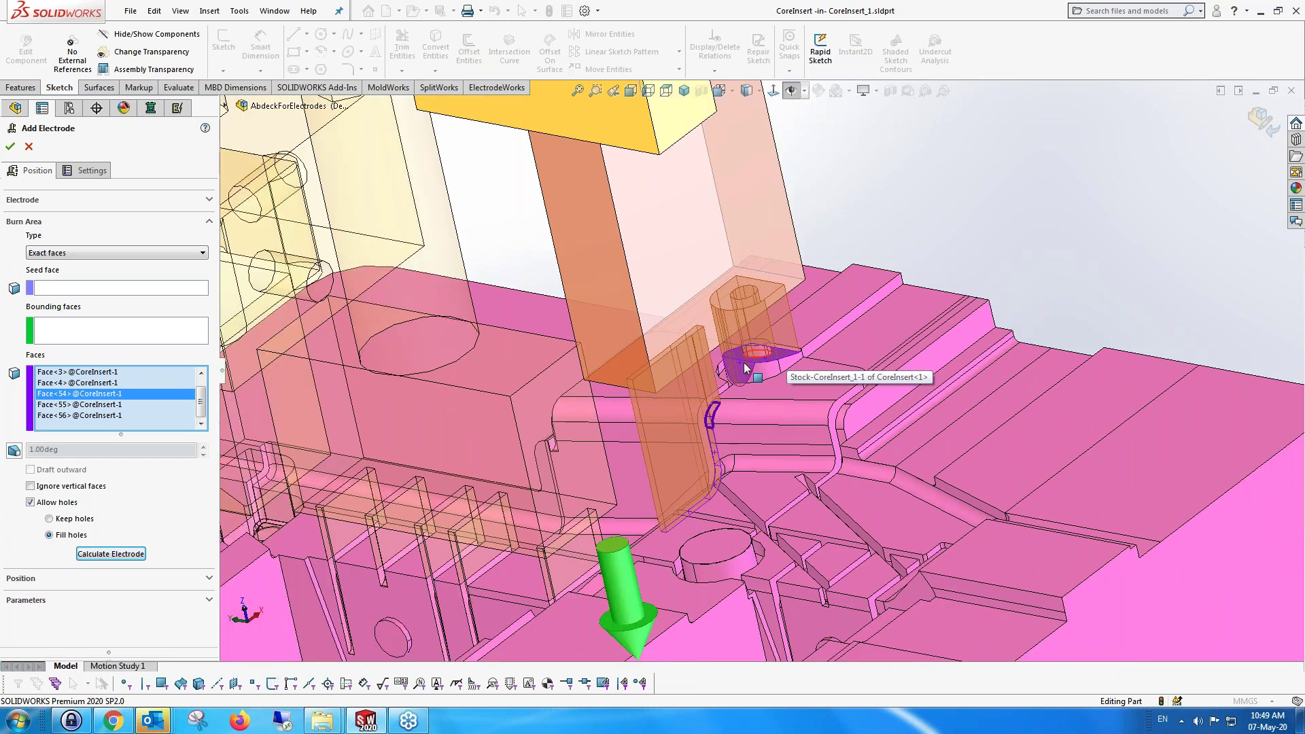
pyautogui.scroll(2, 745, 368)
pyautogui.click(10, 146)
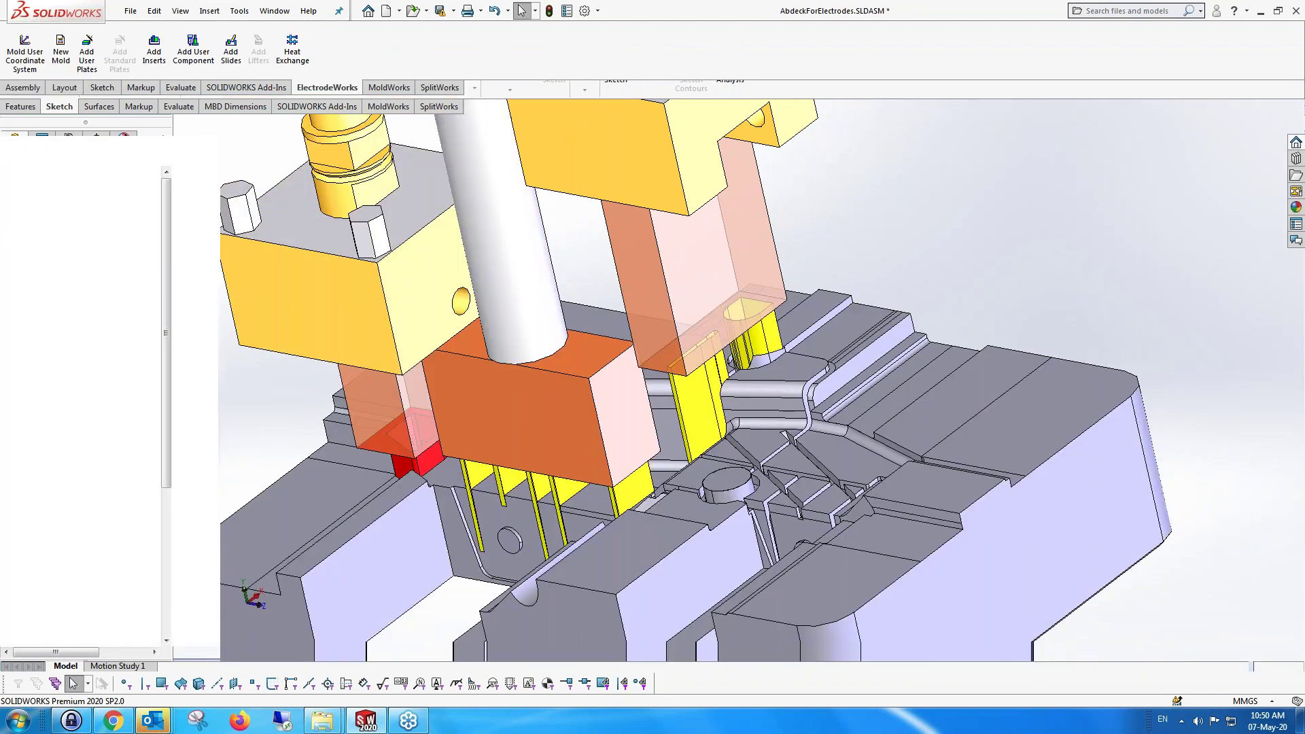
# Play the burn animation of Electrode_2-1 in the assembly
pyautogui.press('f')
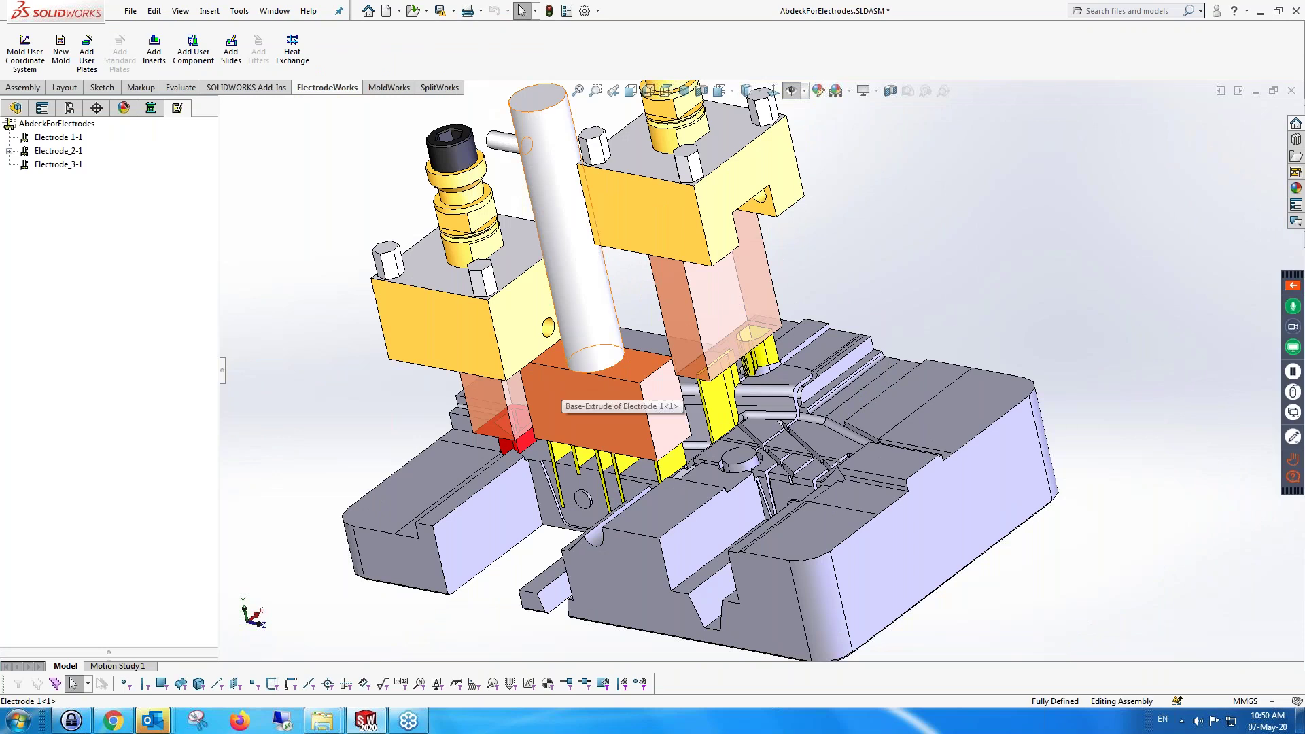
pyautogui.moveTo(573, 386); pyautogui.dragTo(590, 430, button='middle')
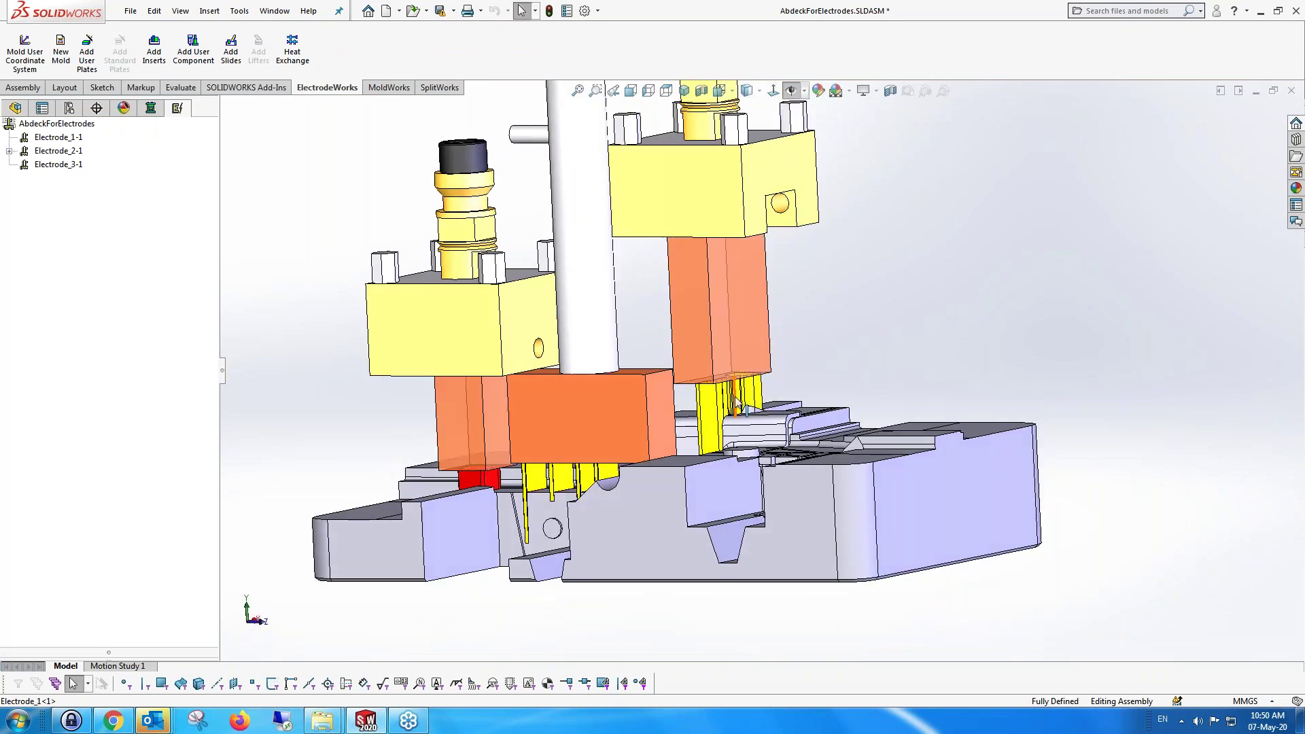
pyautogui.scroll(-3, 730, 409)
pyautogui.moveTo(730, 409); pyautogui.dragTo(726, 406, button='middle')
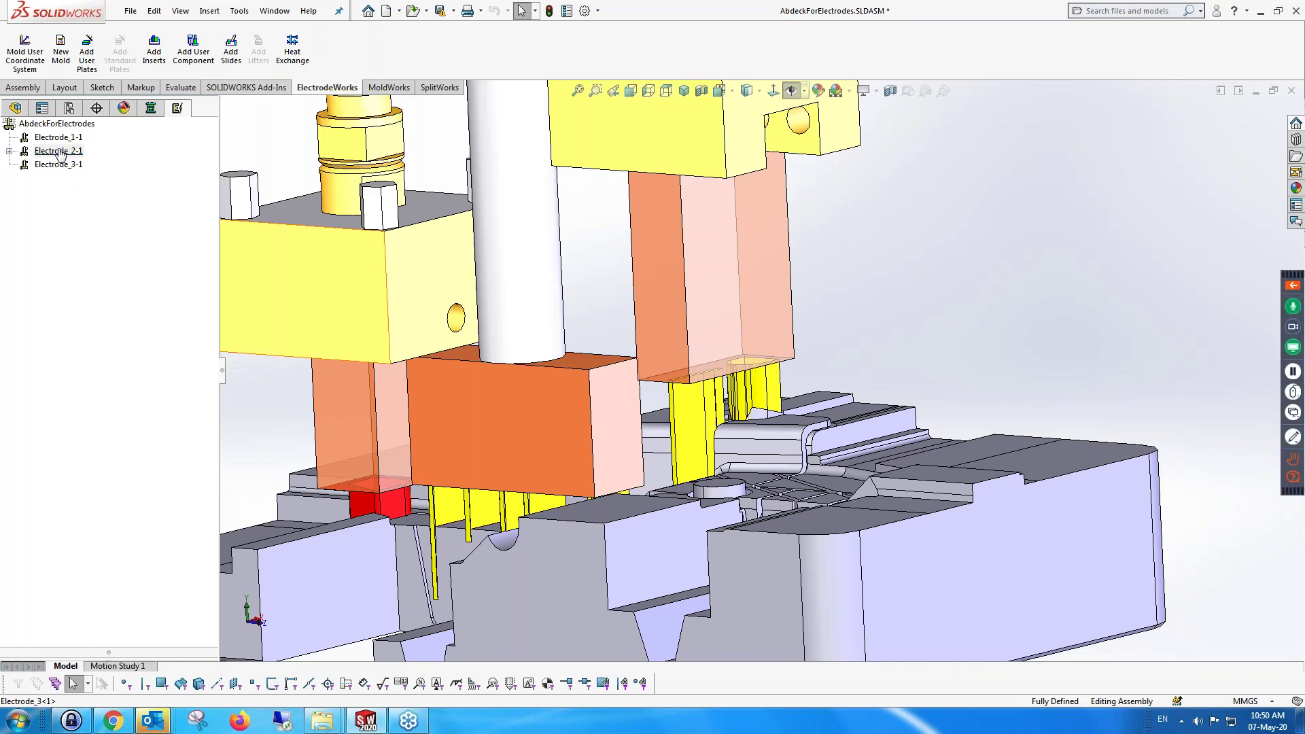
pyautogui.rightClick(60, 152)
pyautogui.click(137, 401)
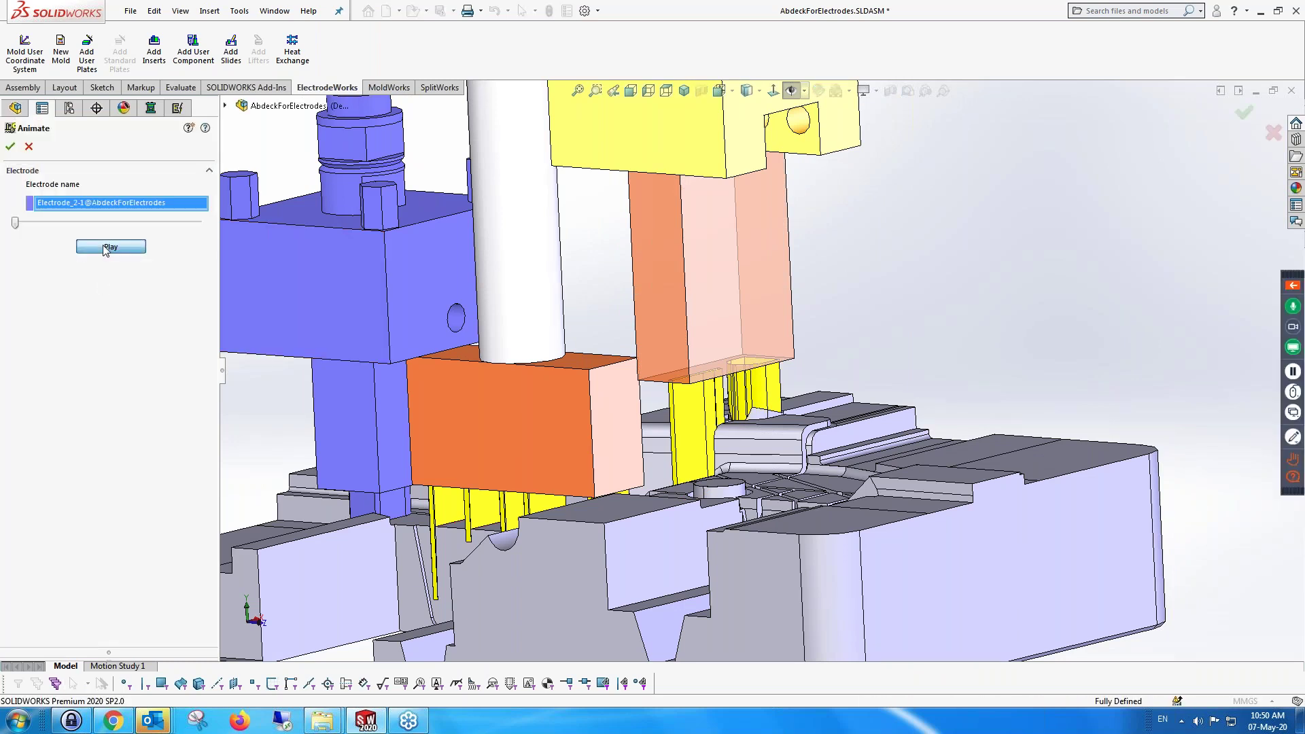
pyautogui.click(105, 247)
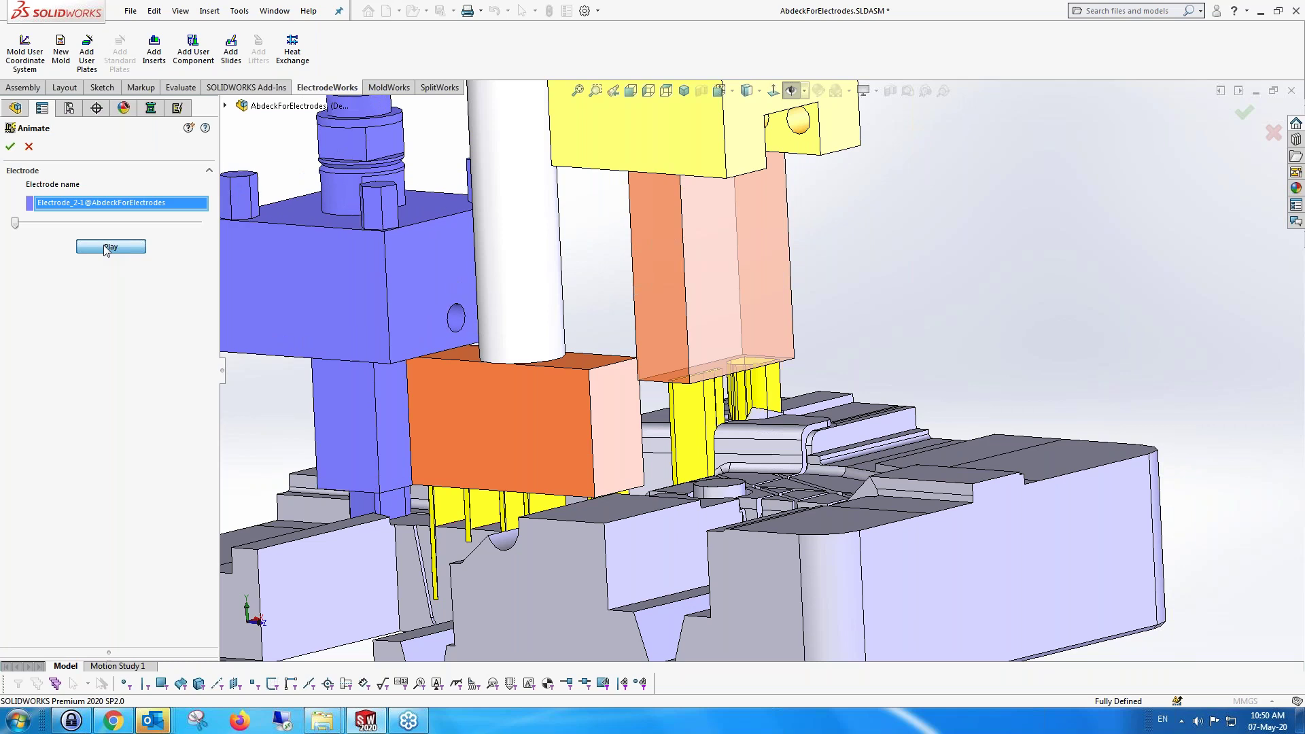
pyautogui.click(11, 147)
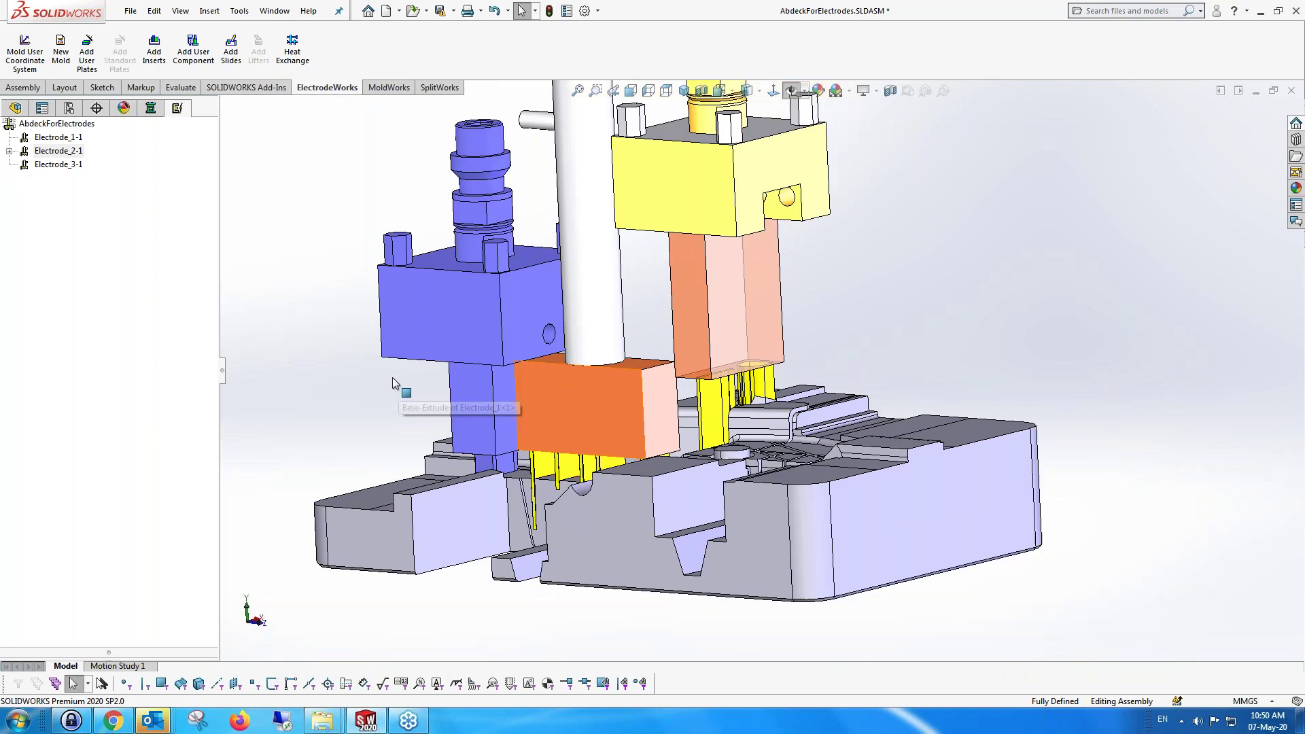
pyautogui.click(393, 397)
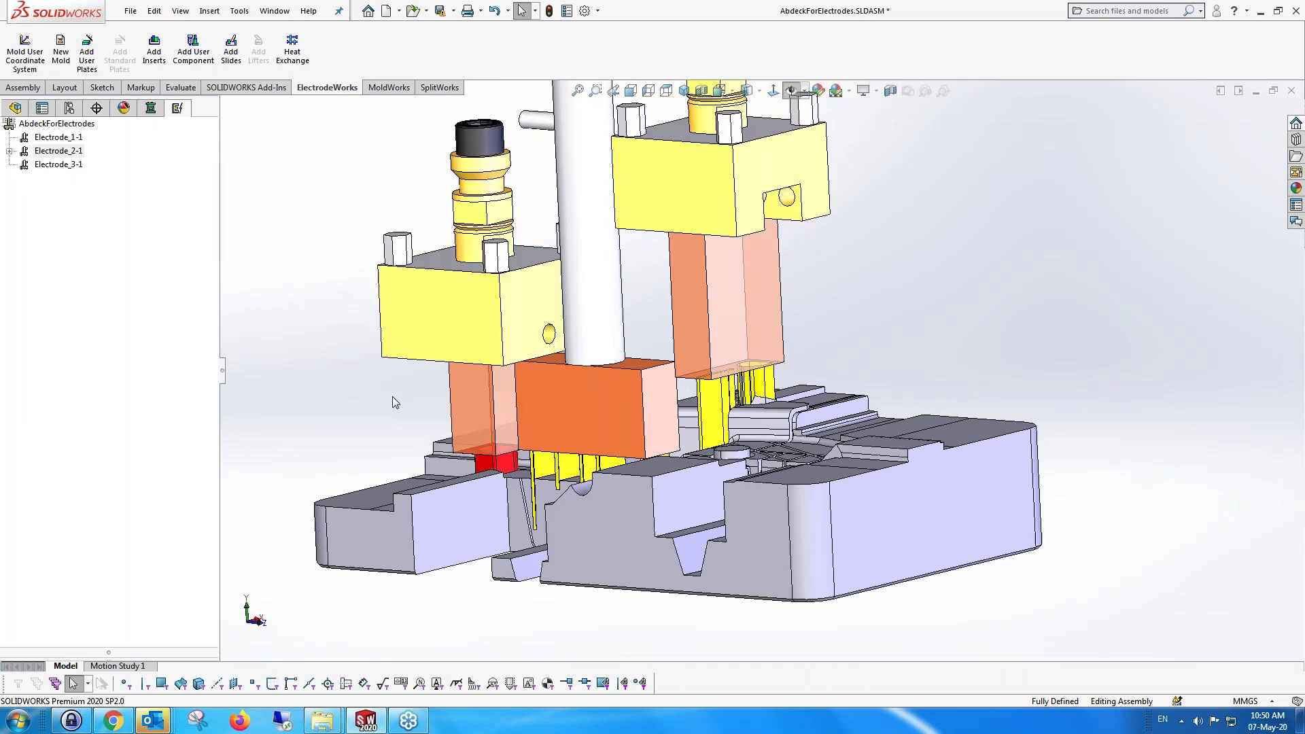
# Generate multi drawings for all three electrodes: manufacture drawings showing the holder, plus an EDM drawing with one for all electrodes
pyautogui.moveTo(393, 398); pyautogui.dragTo(380, 376, button='middle')
pyautogui.scroll(1, 381, 383)
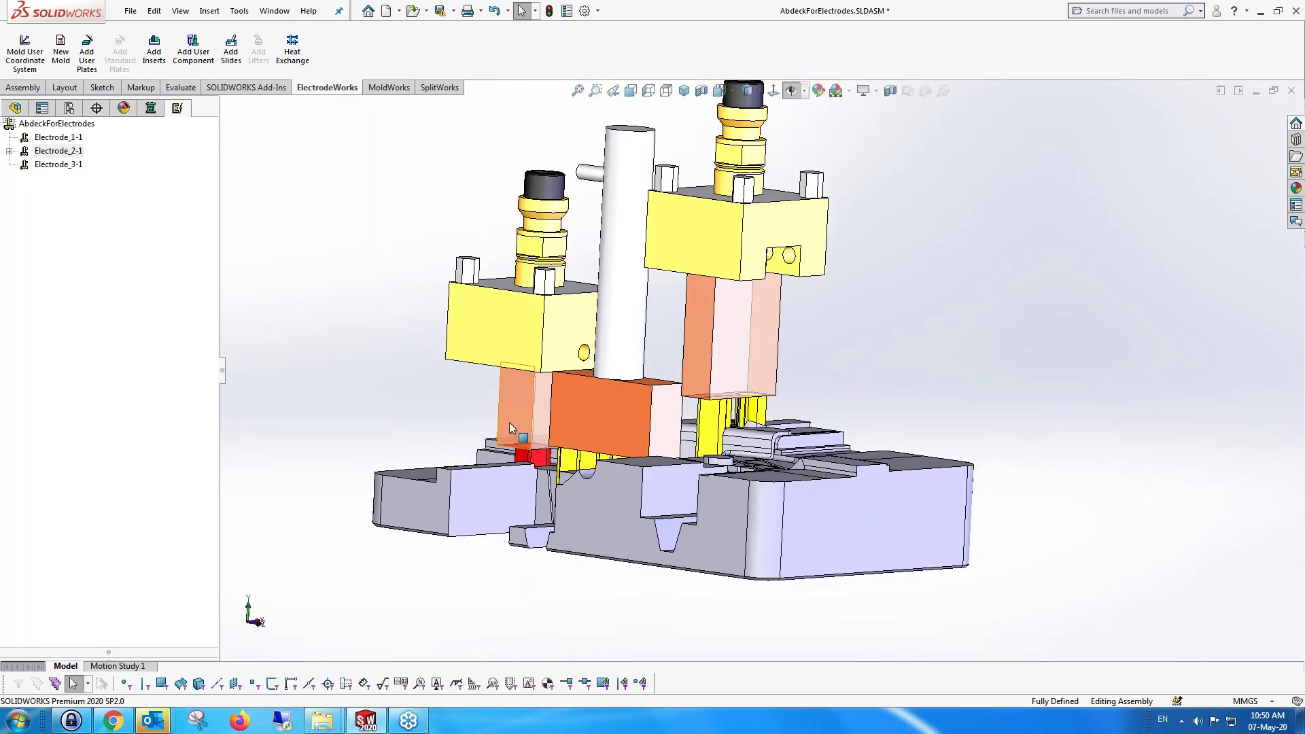
pyautogui.scroll(-1, 509, 422)
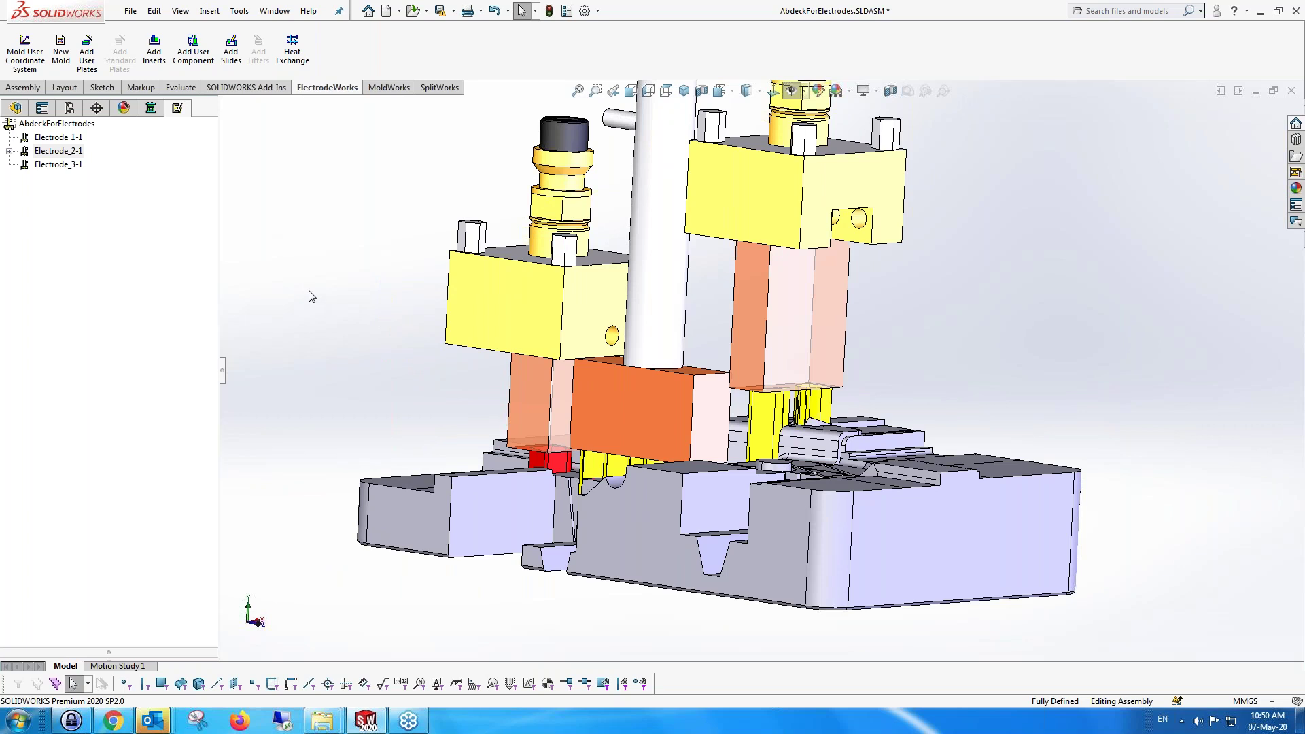
pyautogui.moveTo(525, 449); pyautogui.dragTo(517, 443, button='middle')
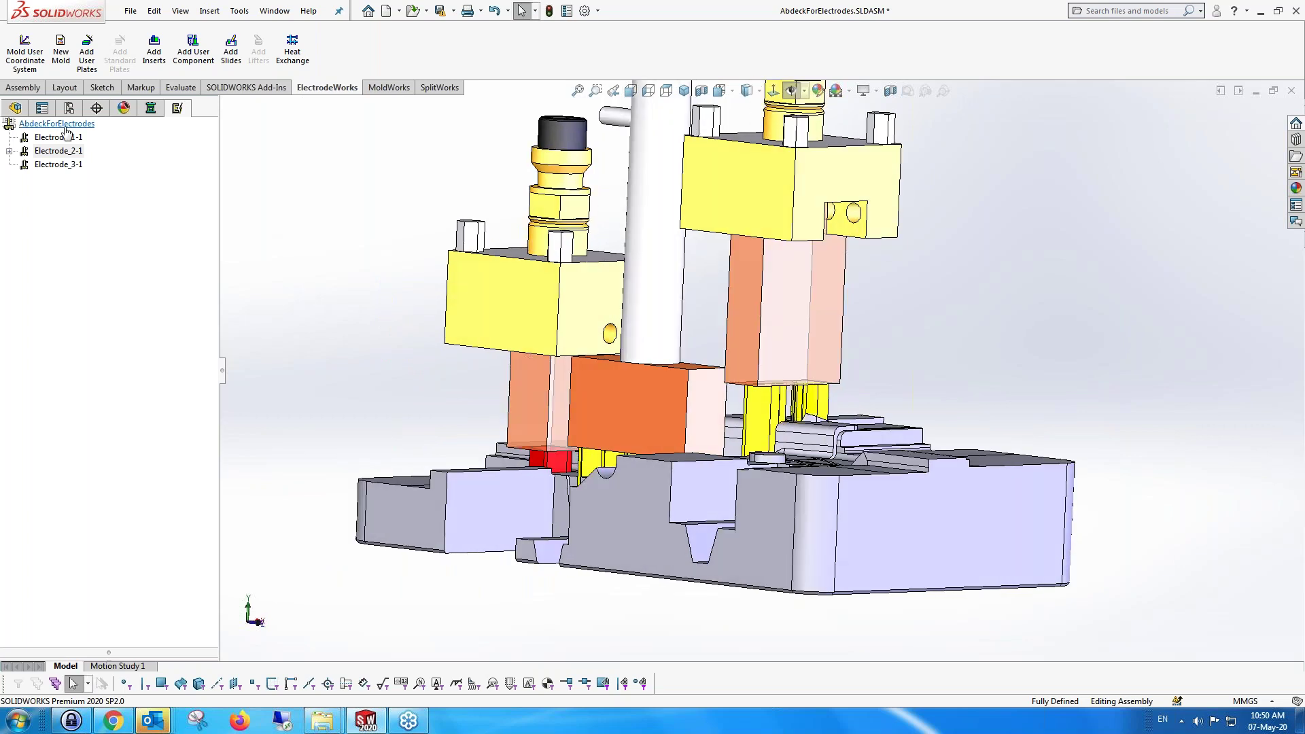
pyautogui.rightClick(66, 128)
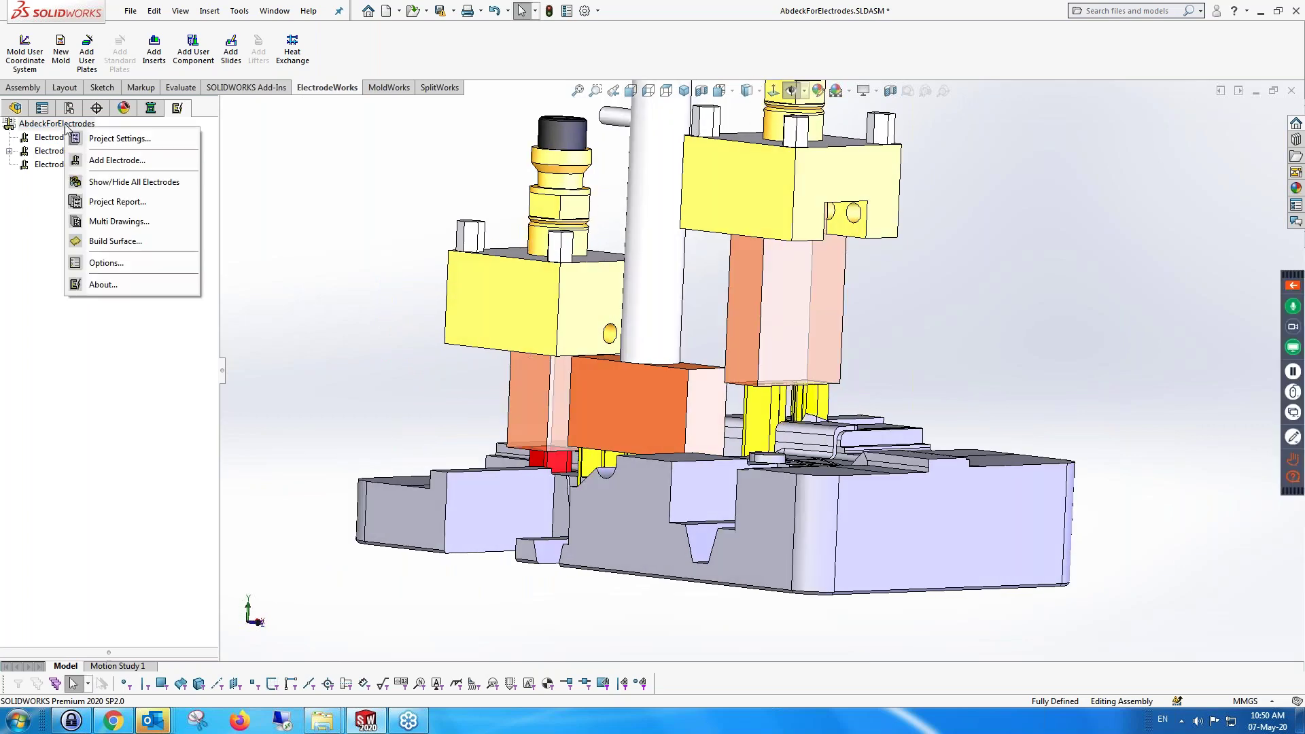
pyautogui.click(119, 224)
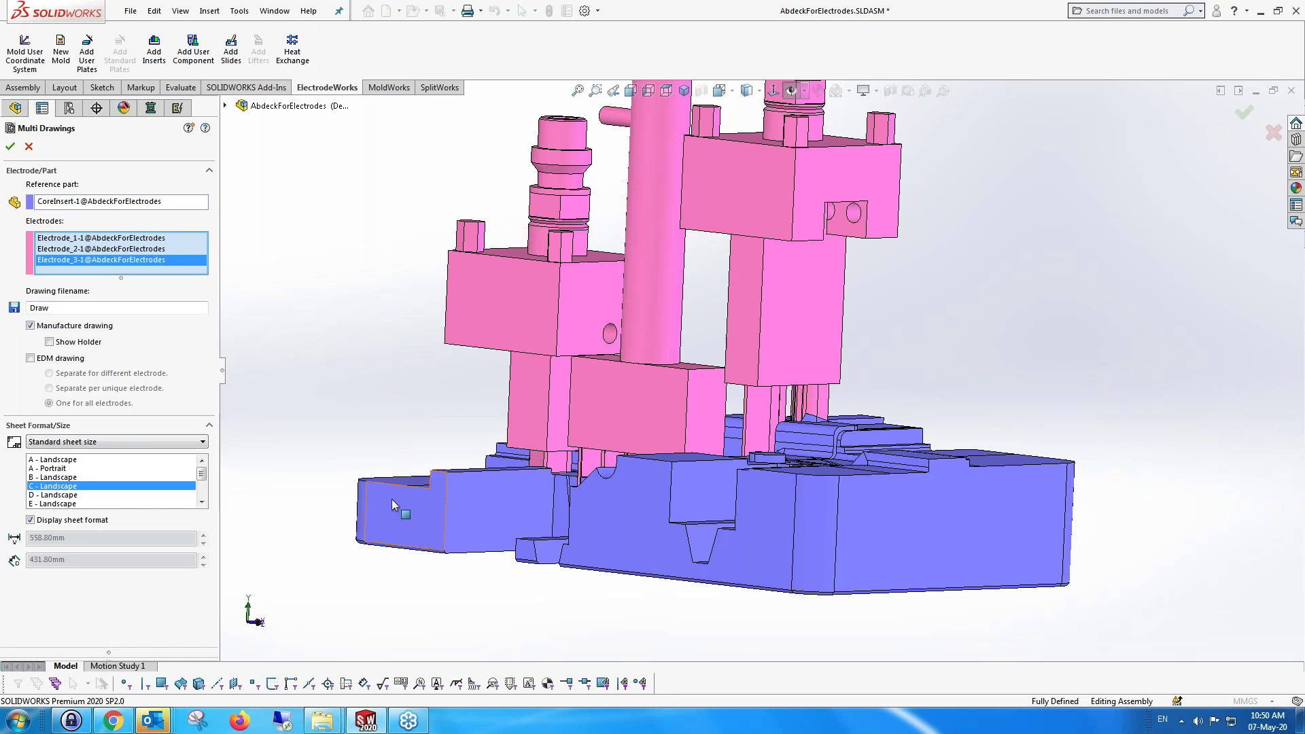
pyautogui.click(49, 342)
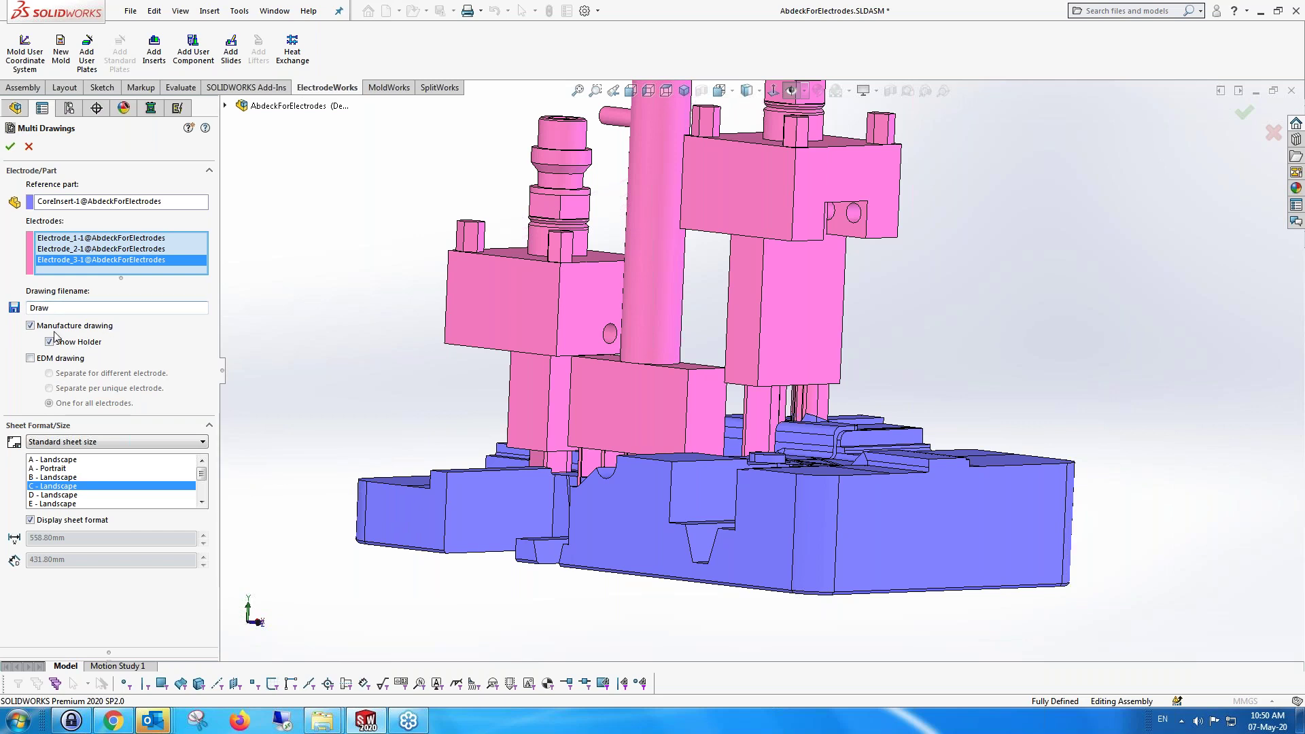
pyautogui.click(31, 359)
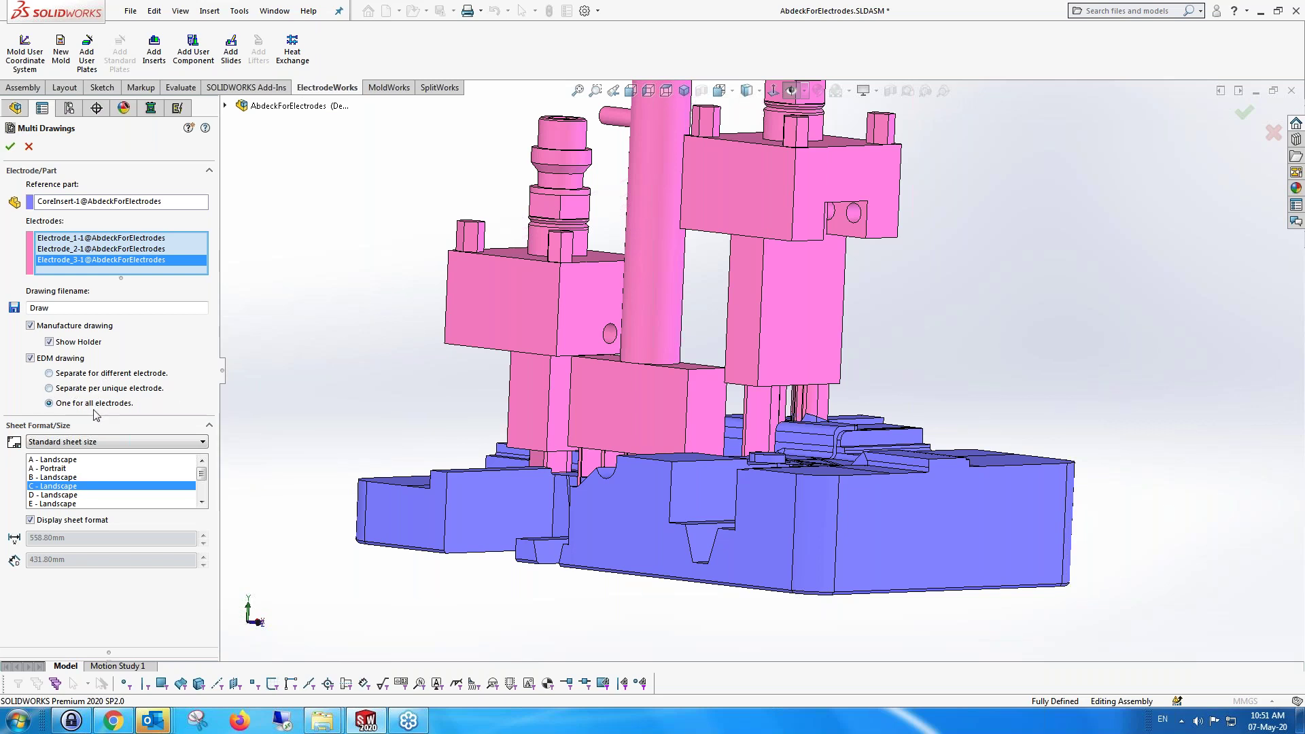
pyautogui.click(10, 146)
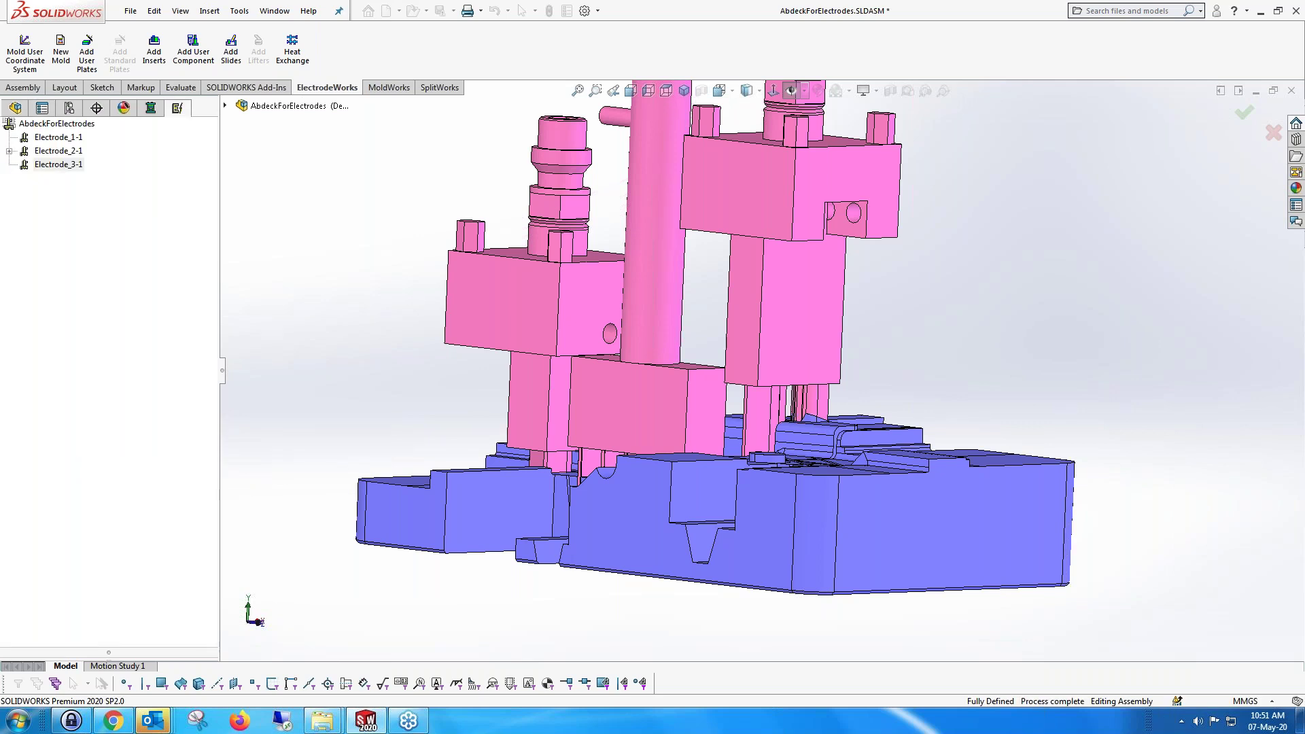
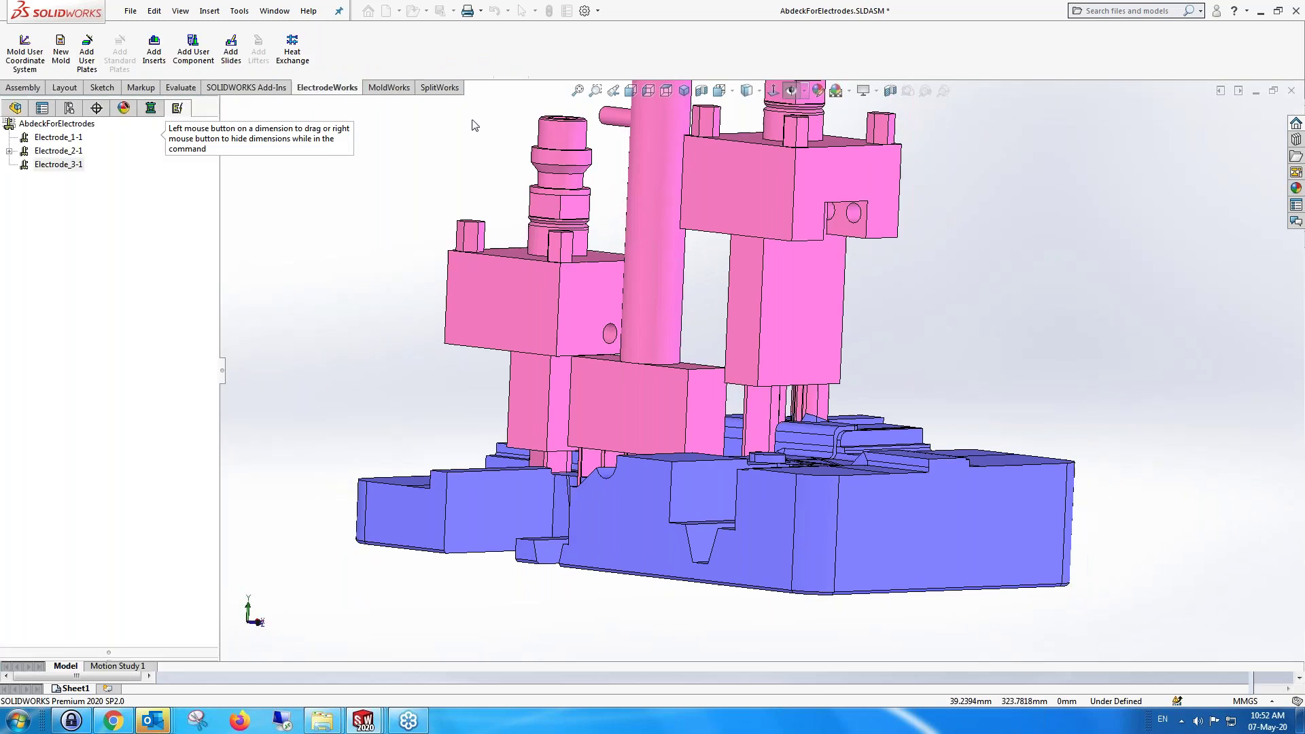
# Switch to Sheet1 of the Draw_1 drawing
pyautogui.click(277, 12)
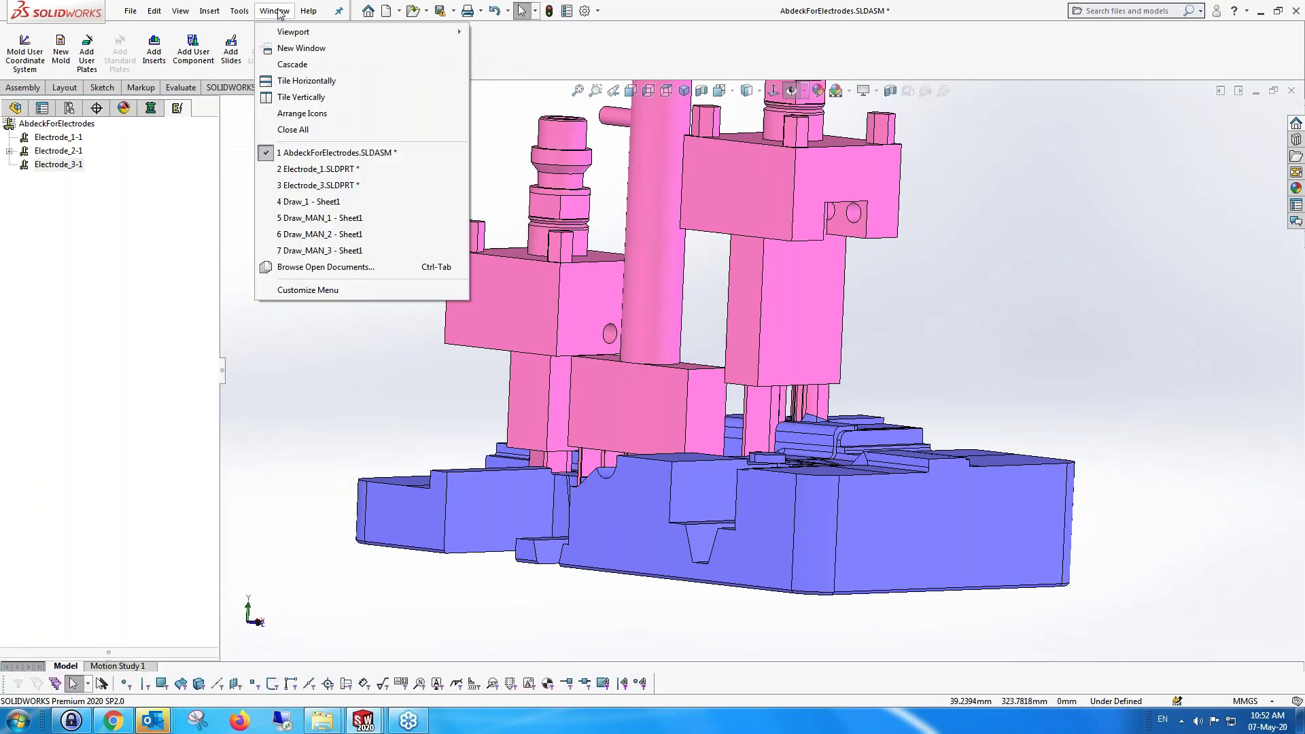
pyautogui.click(346, 204)
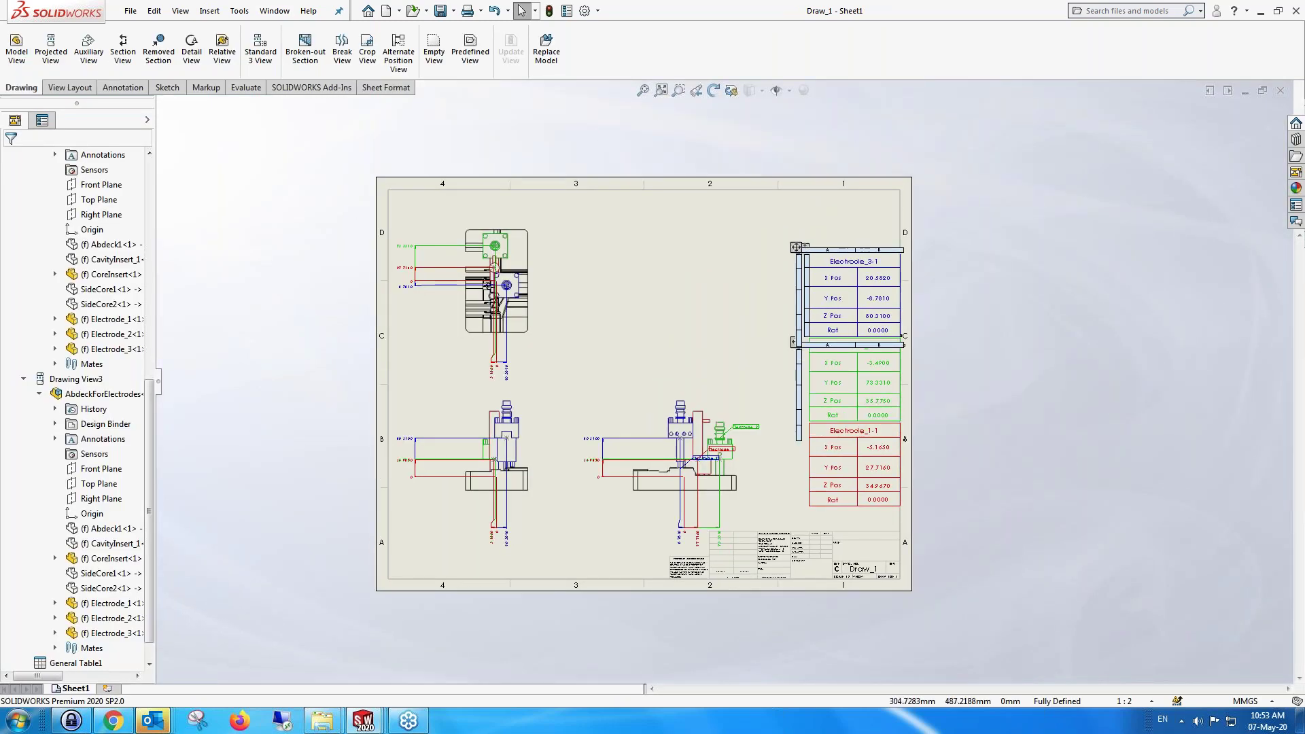
# Fit the whole Draw_1 sheet in view and examine the electrodes' position tables and dimensioned views
pyautogui.click(656, 98)
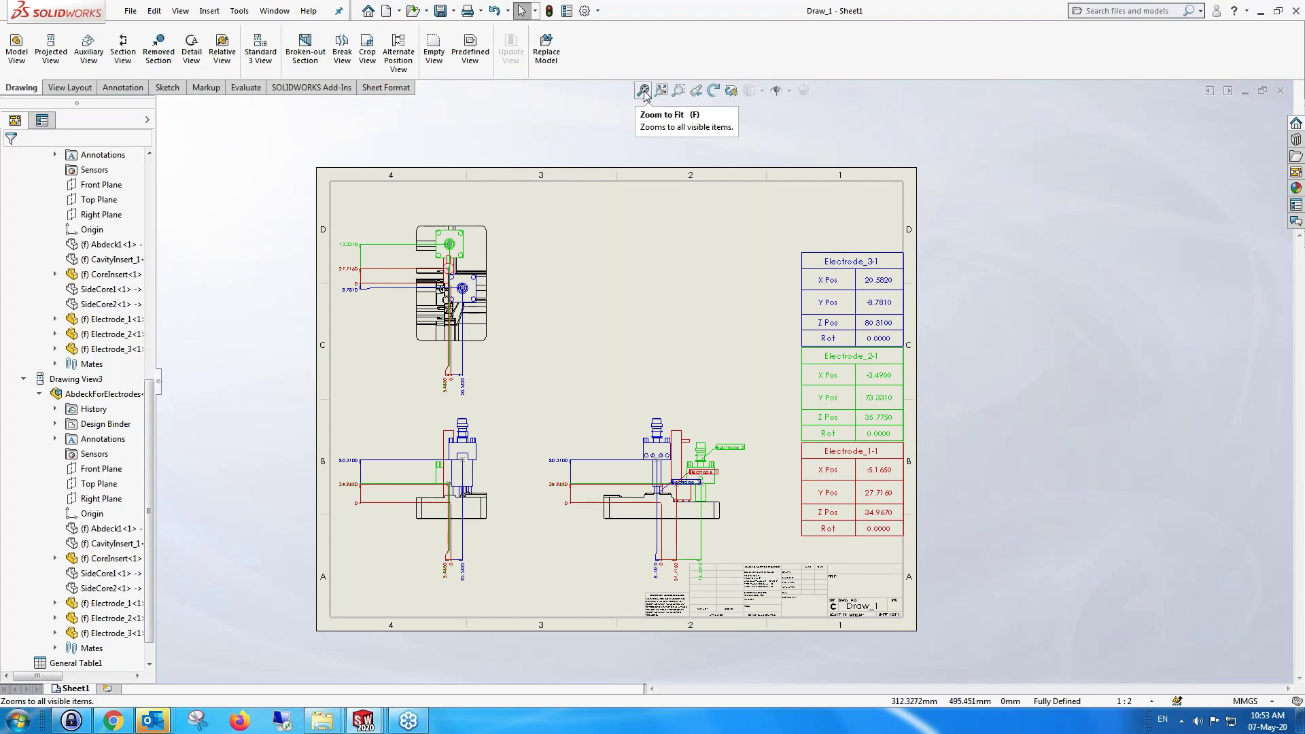
pyautogui.click(644, 92)
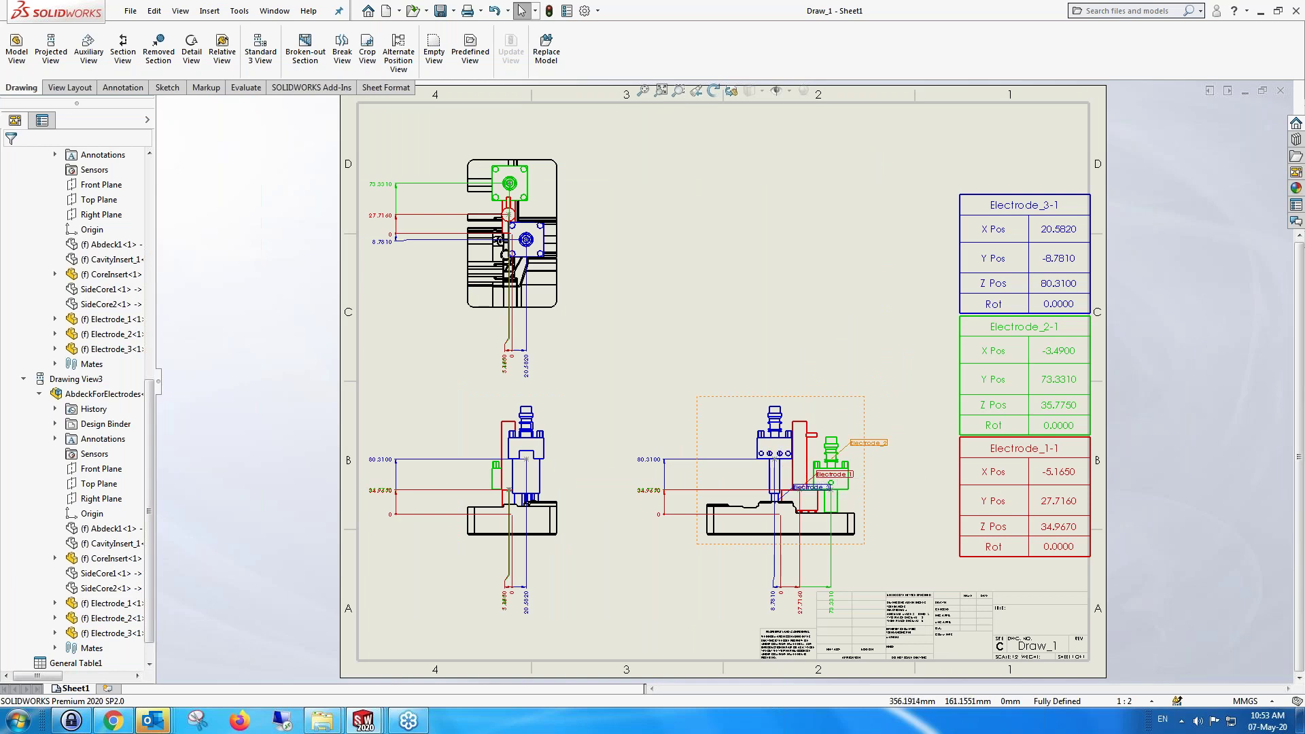
pyautogui.moveTo(1024, 529)
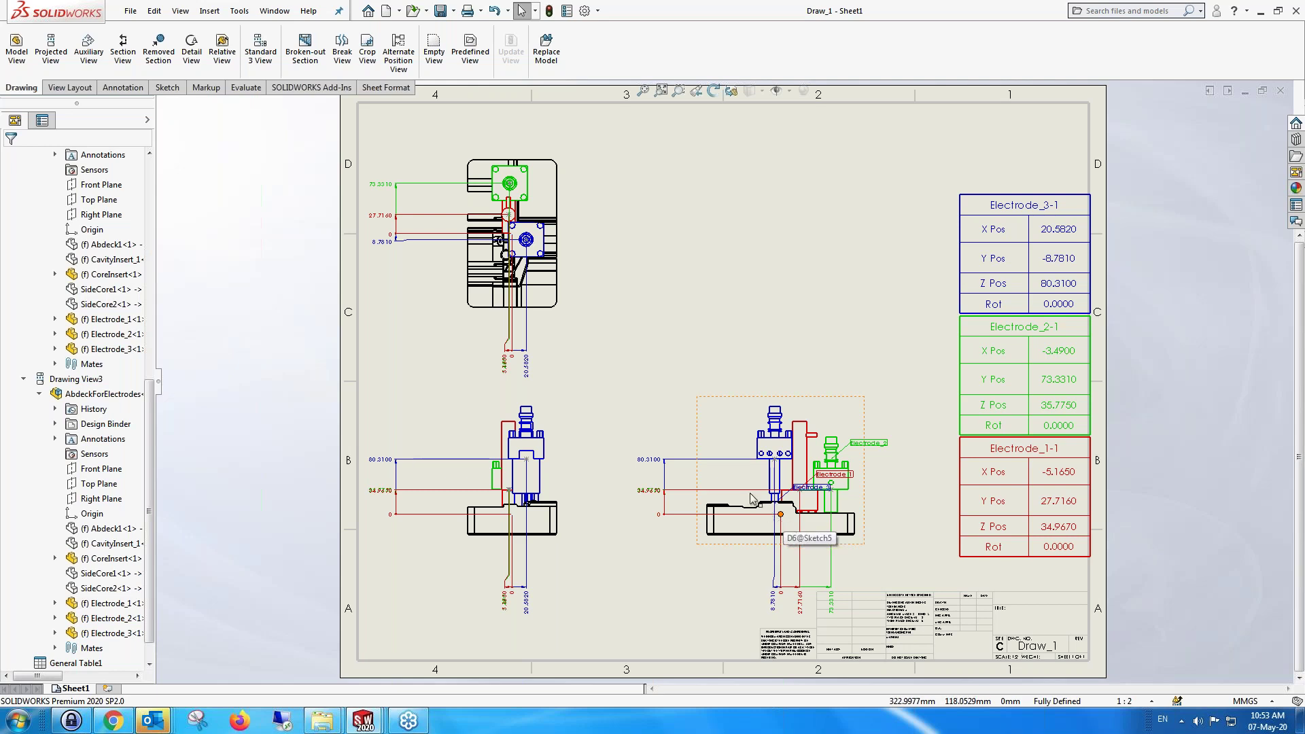
# Look through the Draw_MAN_1 and Draw_MAN_2 manufacture drawings, examining the electrode views and the blank data tables
pyautogui.click(276, 11)
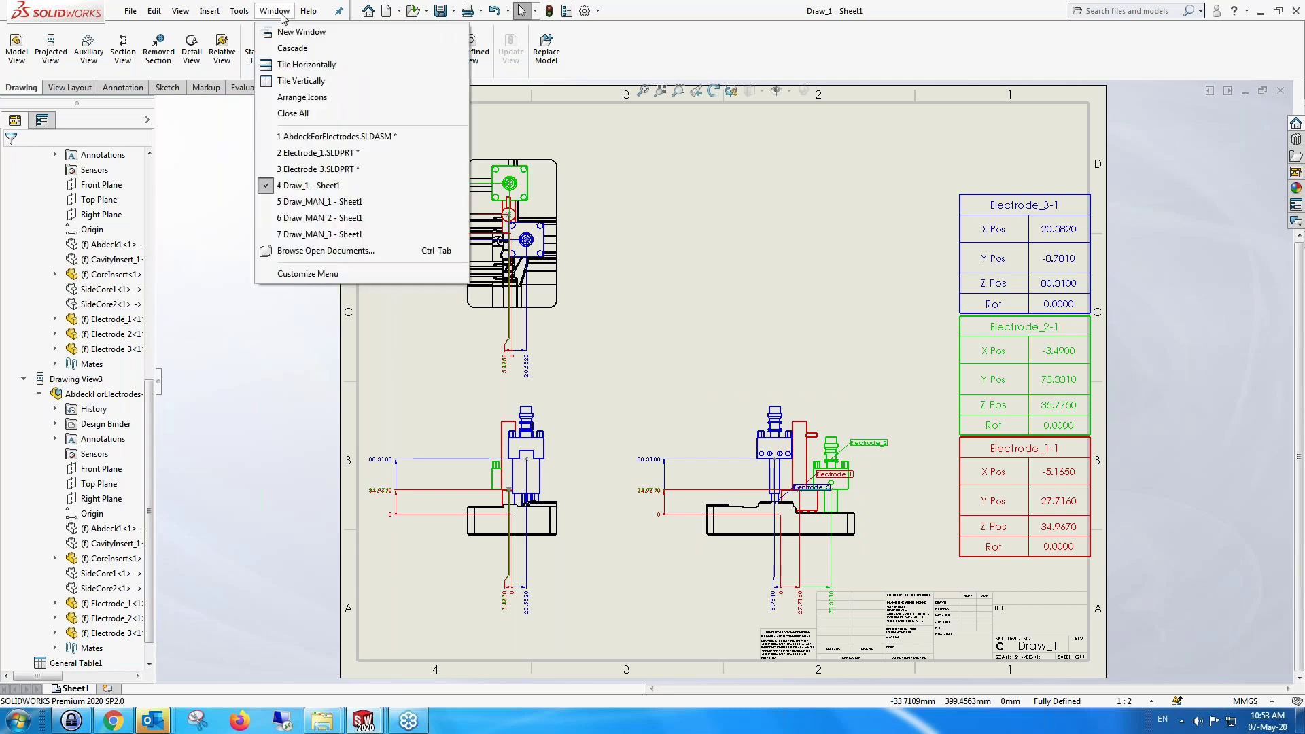
pyautogui.click(336, 203)
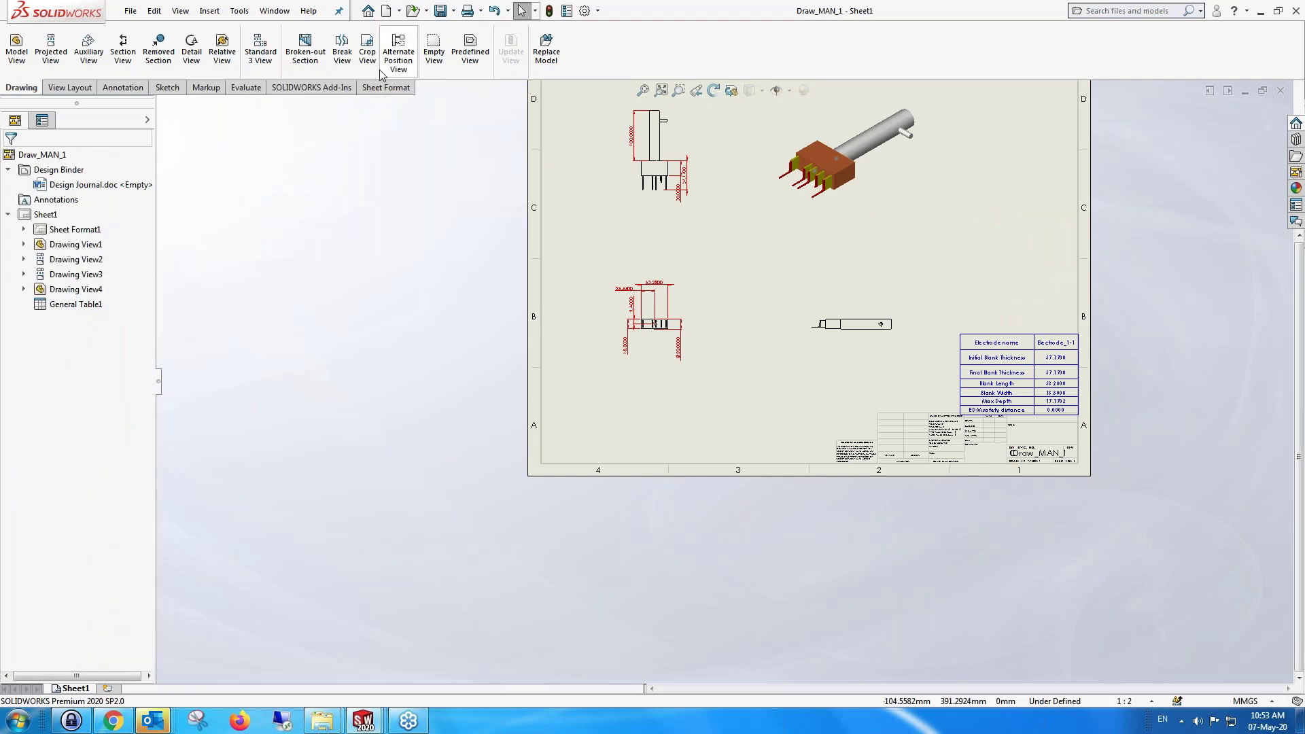
pyautogui.click(274, 10)
pyautogui.click(336, 219)
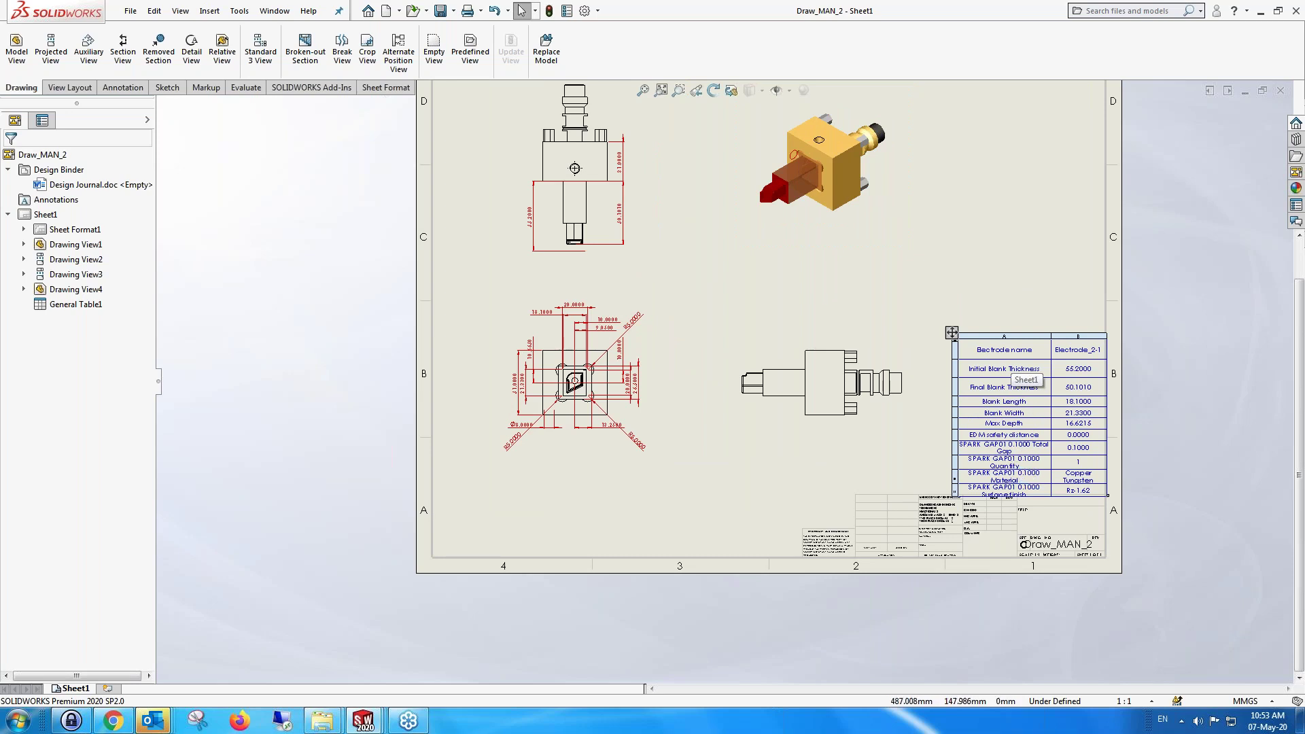
pyautogui.scroll(2, 999, 376)
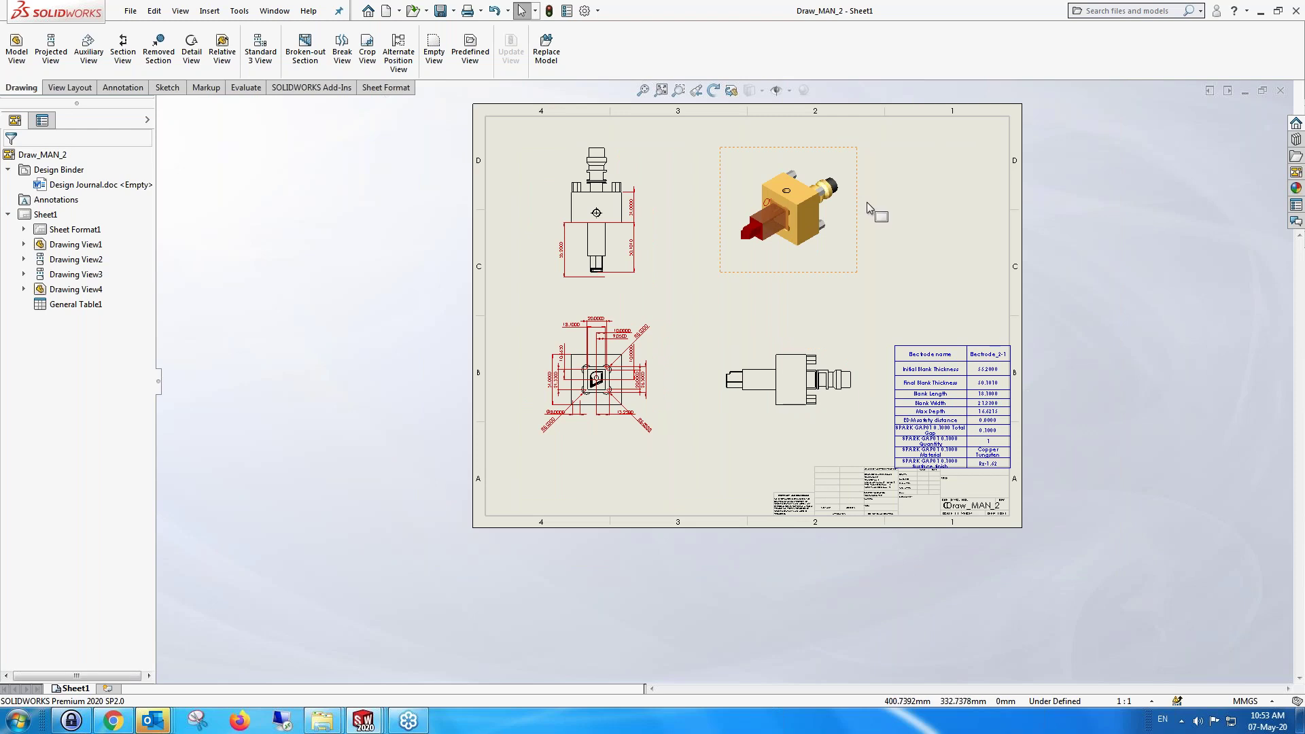
pyautogui.scroll(-3, 868, 203)
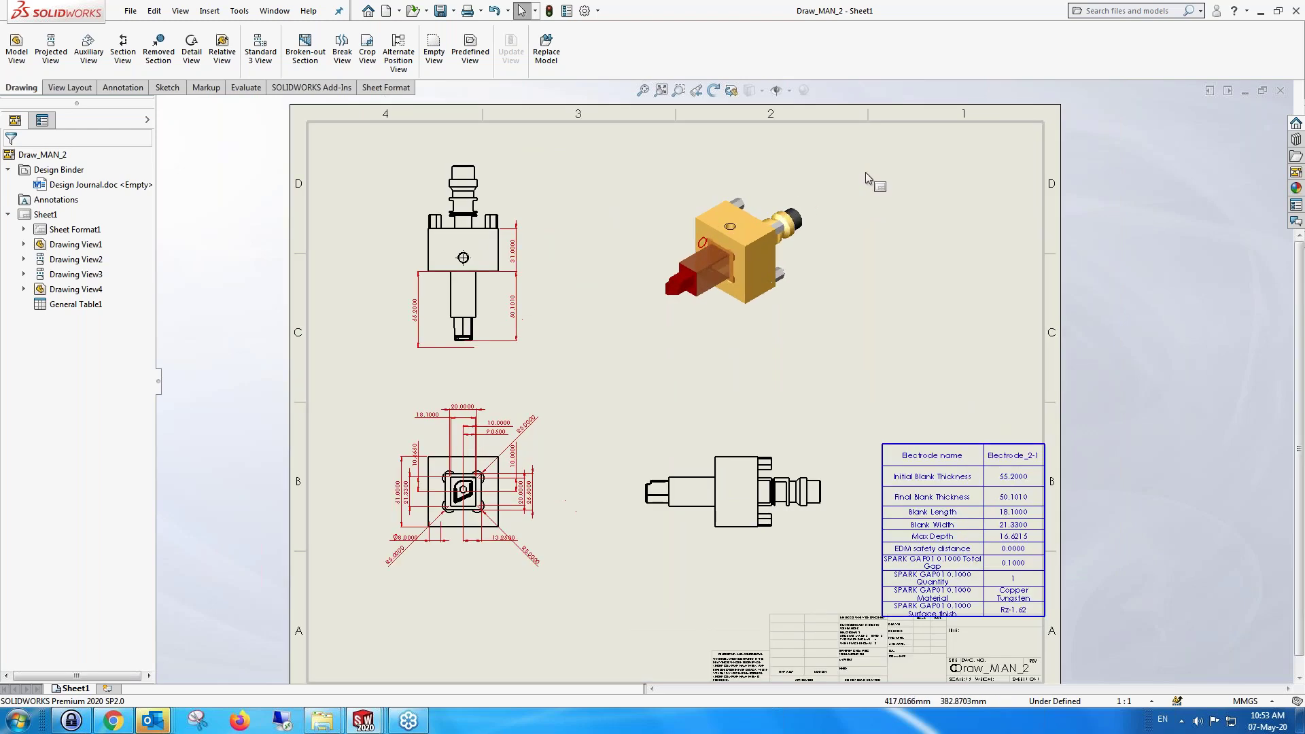
pyautogui.scroll(2, 758, 325)
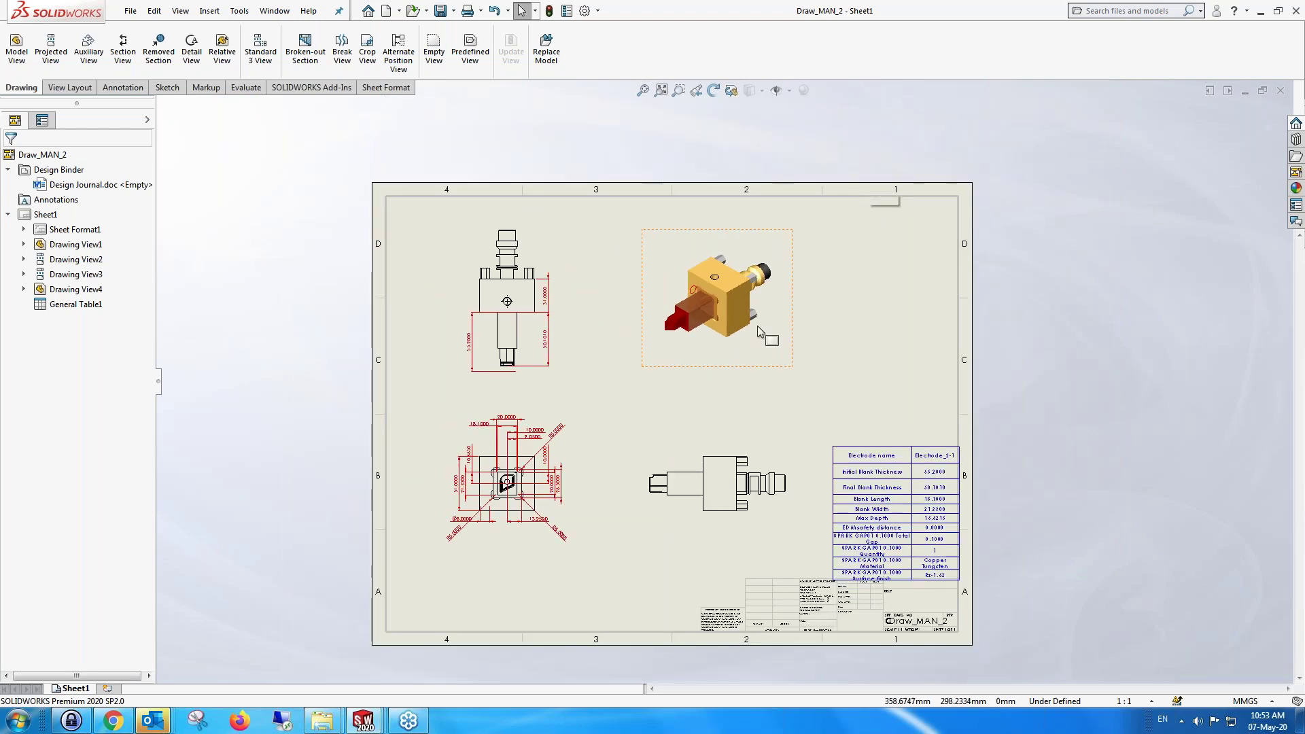
pyautogui.scroll(1, 757, 324)
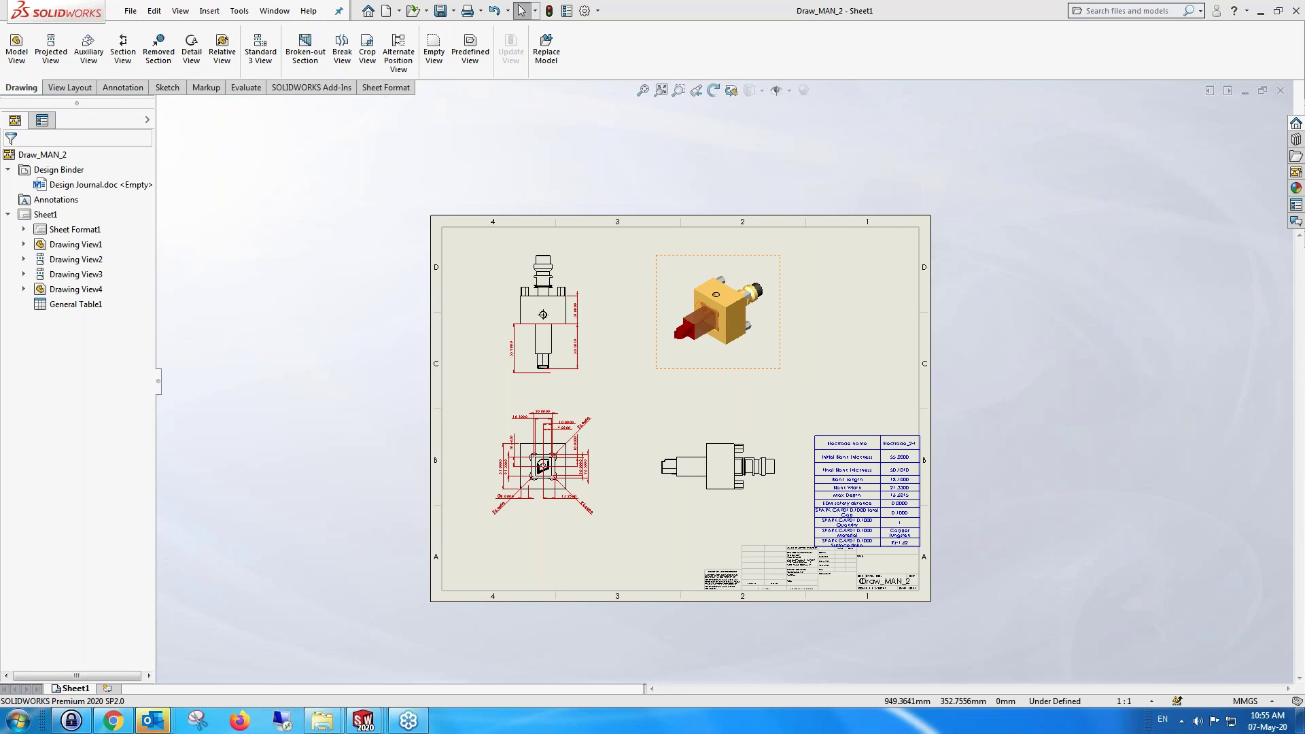
# Return to the AbdeckForElectrodes assembly and inspect the spark gap value and gap faces of Electrode_2-1 without changing them
pyautogui.click(276, 13)
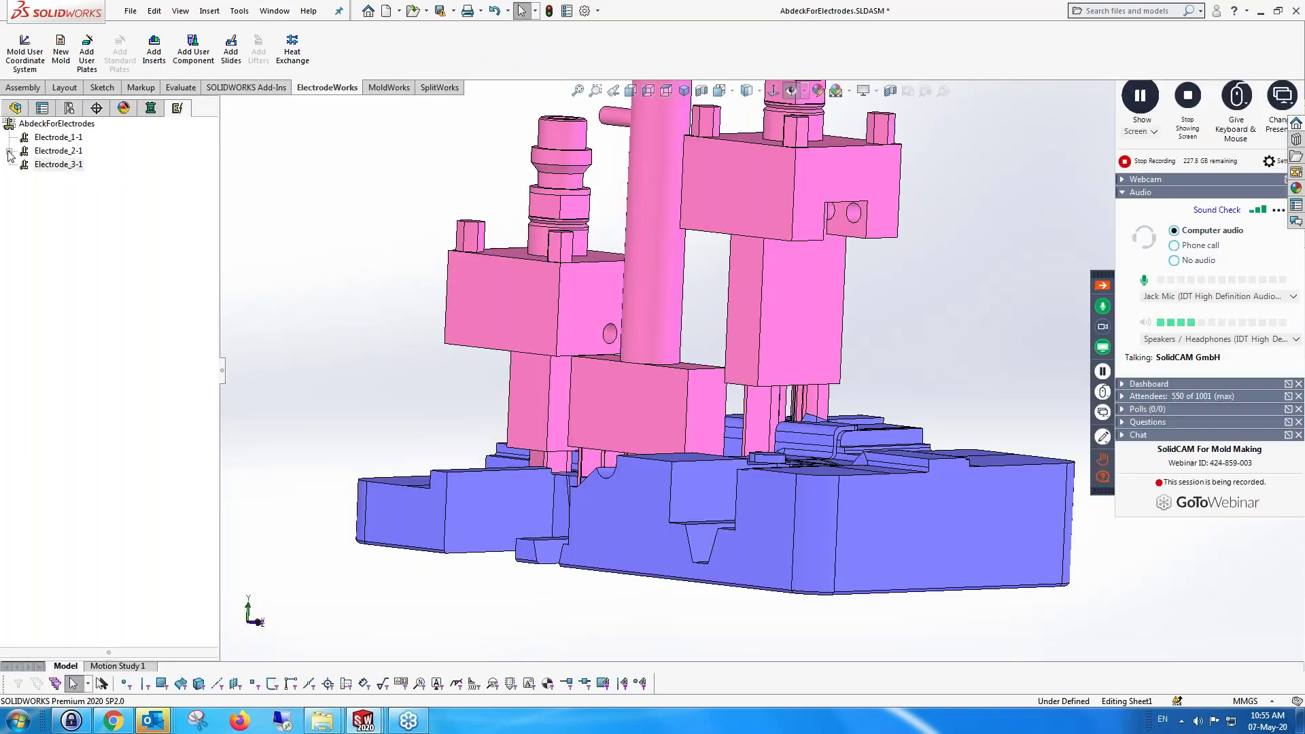
pyautogui.click(10, 151)
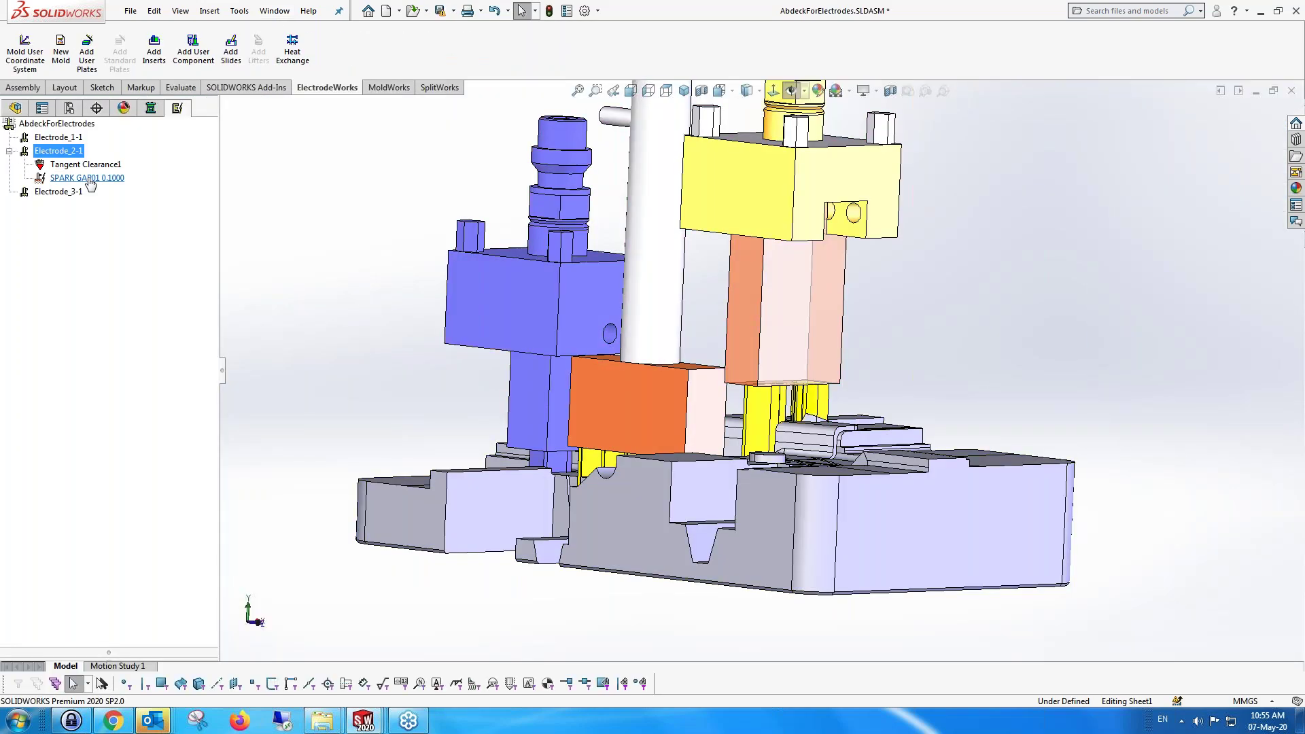
pyautogui.rightClick(90, 183)
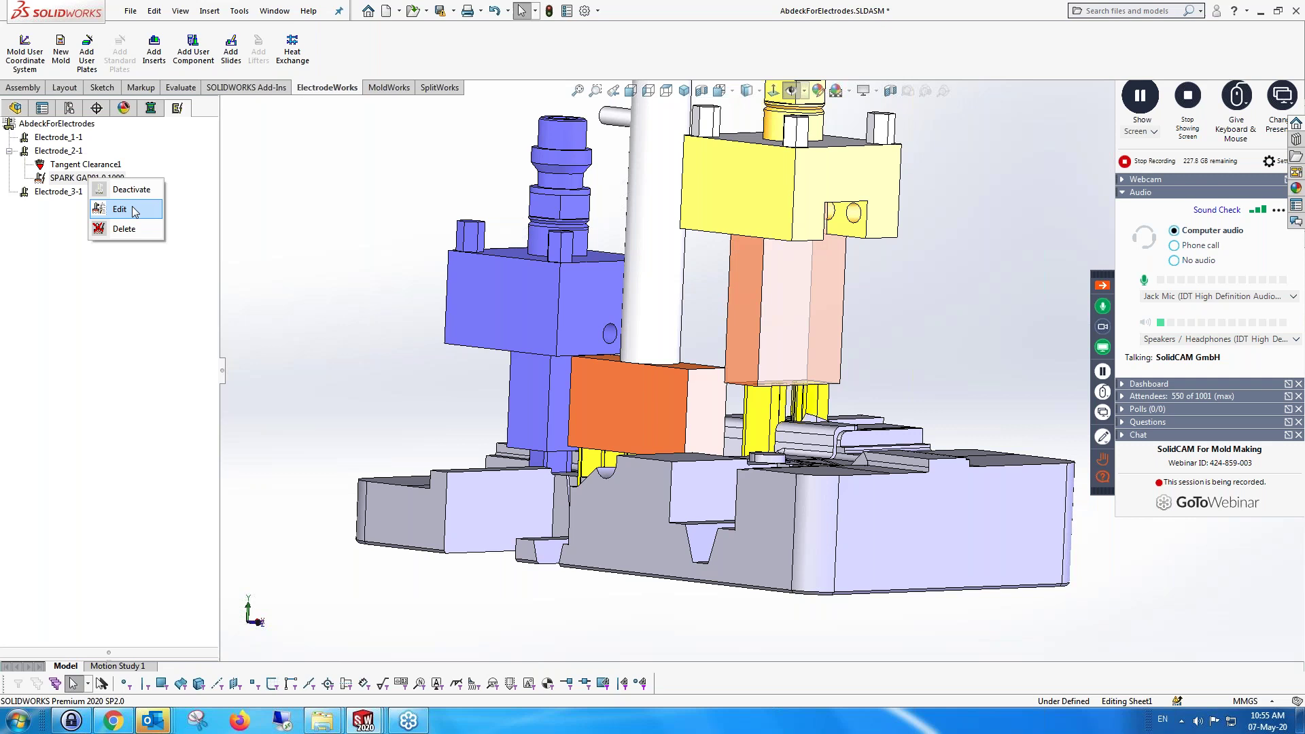
pyautogui.click(134, 212)
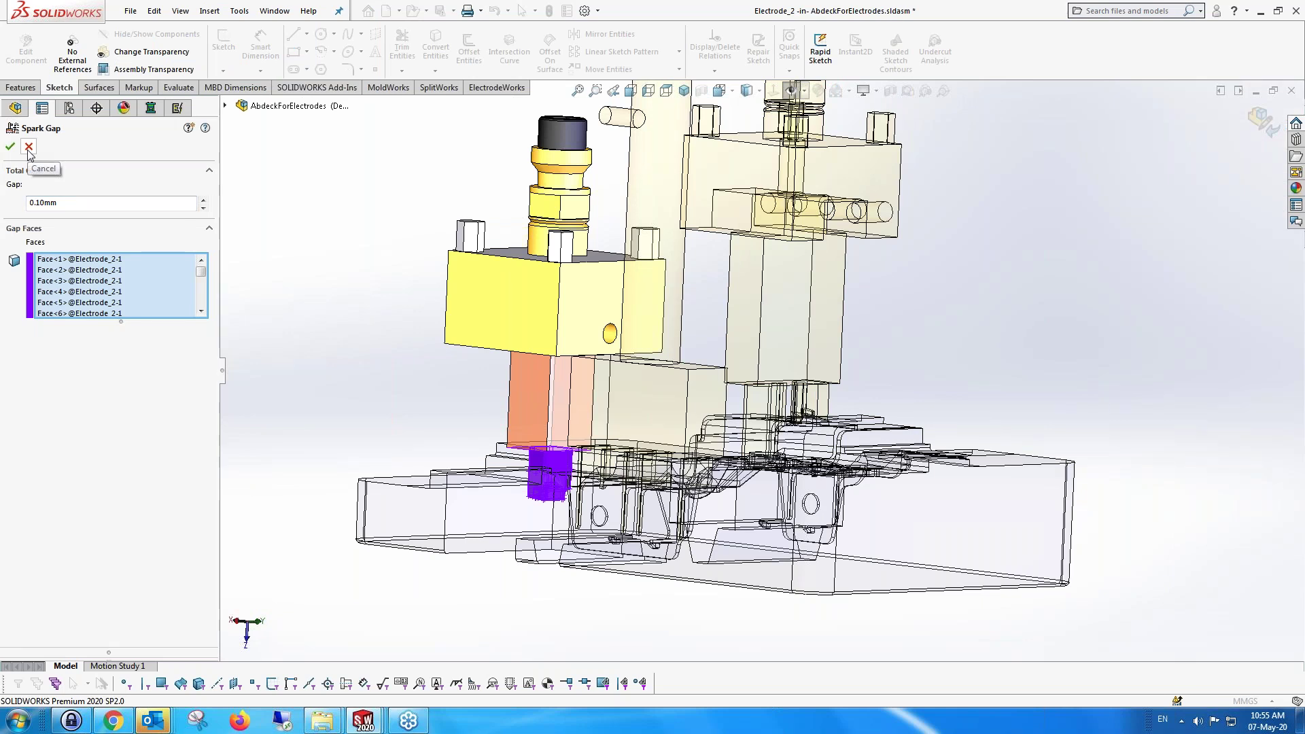
pyautogui.click(29, 147)
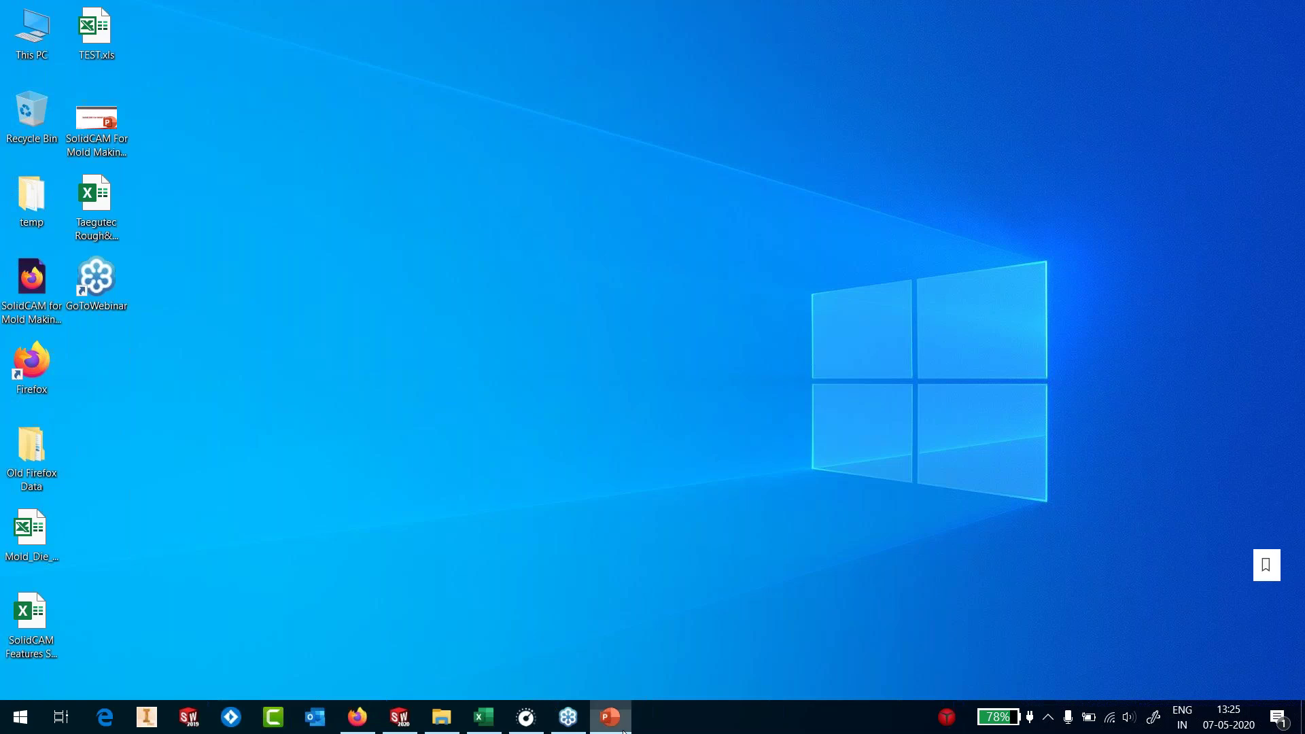
# Switch to the SolidCAM For Mold Making presentation in PowerPoint
pyautogui.click(611, 717)
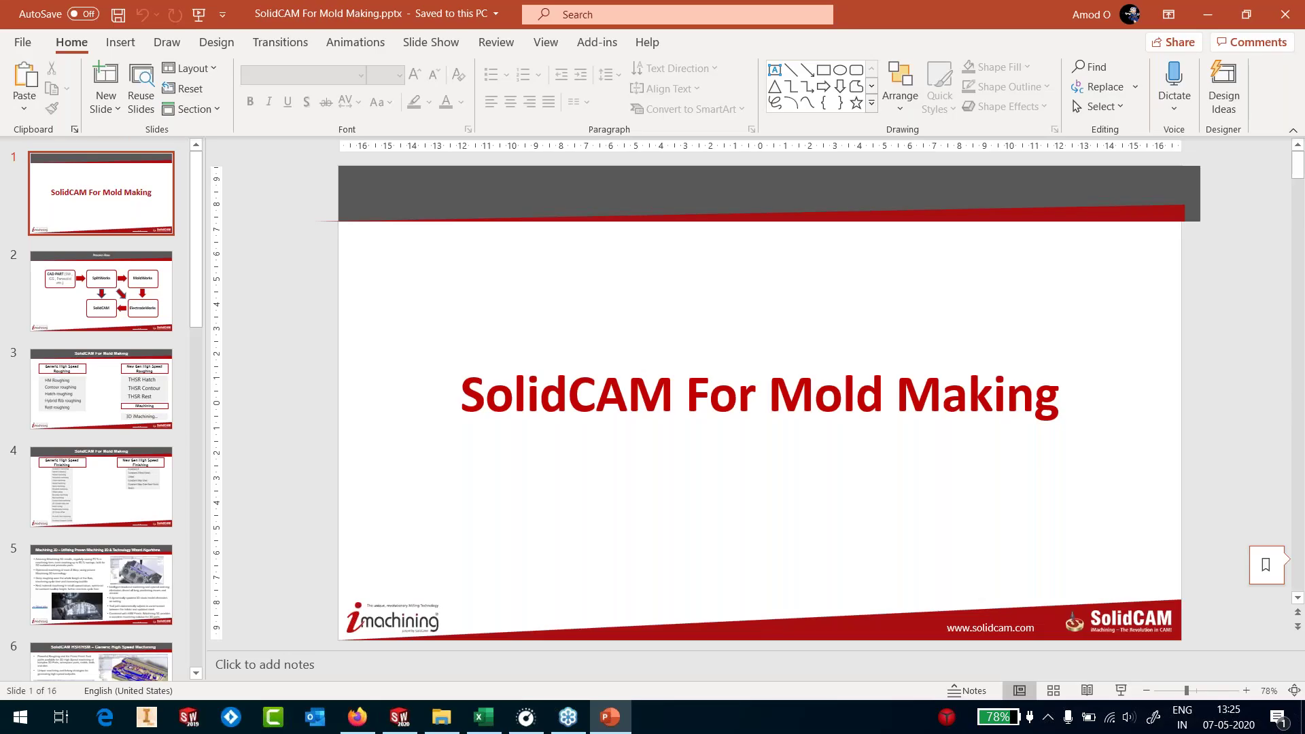
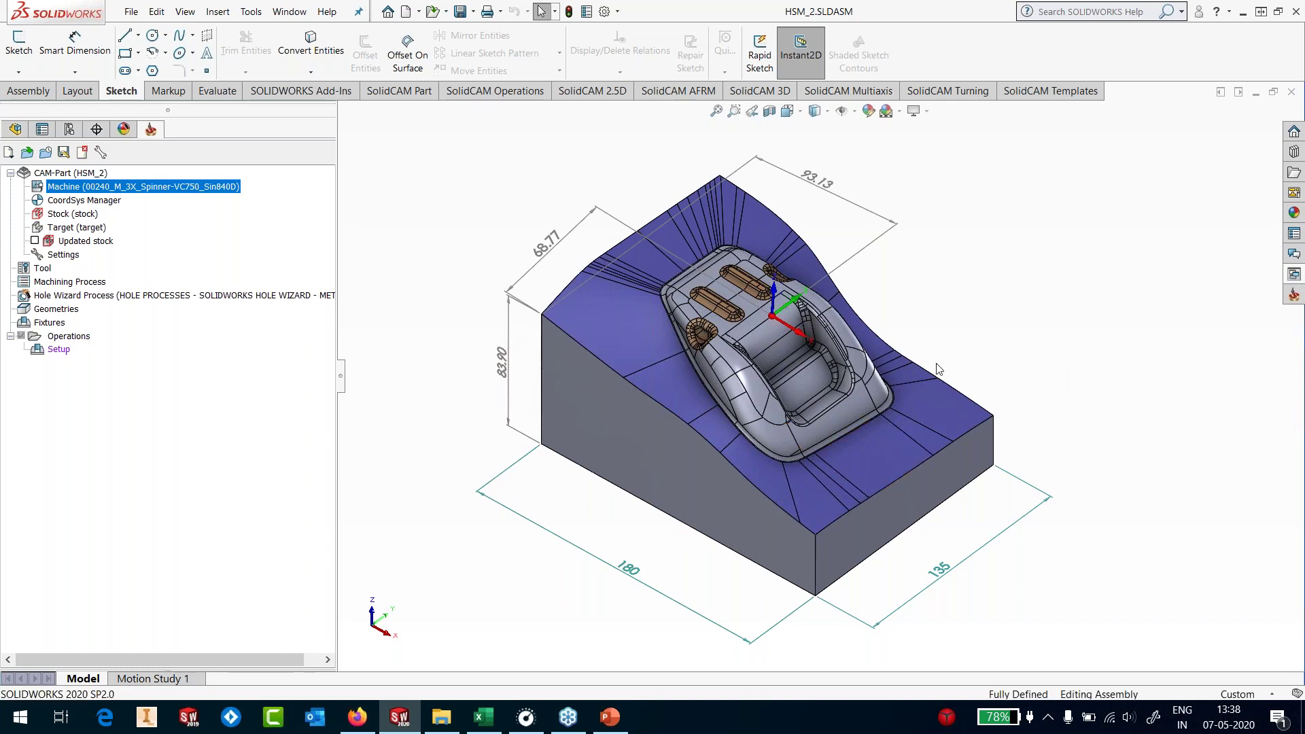
# Apply the SMALL_MOLD process template to the HSM_2 CAM-Part operations, using the MAC 1 (1- Position) coordinate system
pyautogui.scroll(-2, 768, 418)
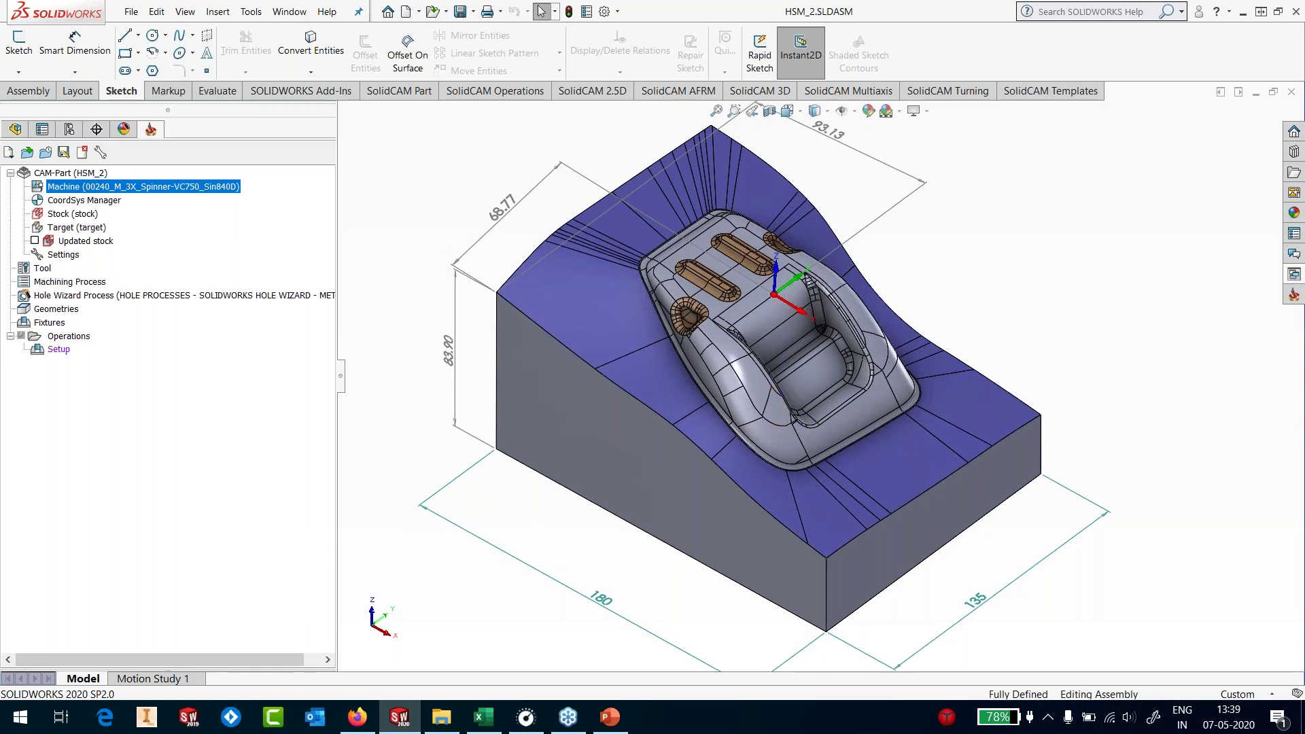
pyautogui.click(1292, 276)
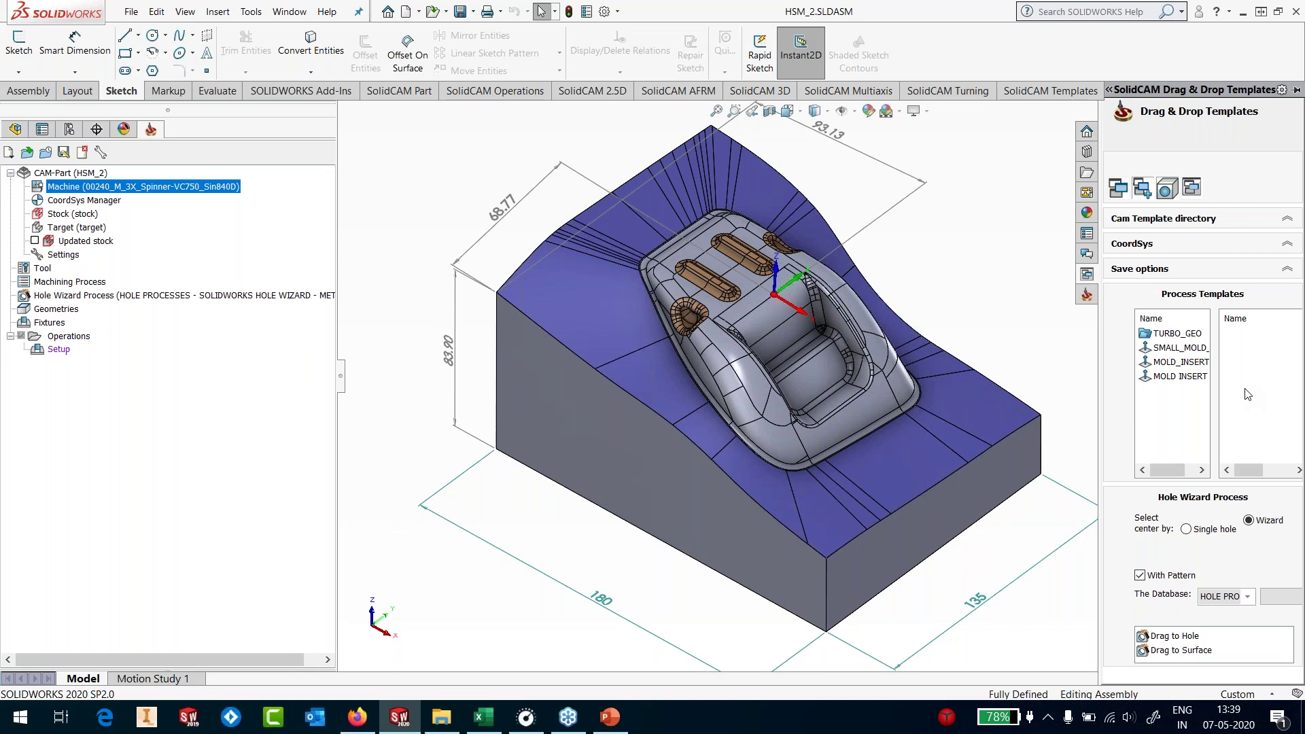
pyautogui.click(1164, 348)
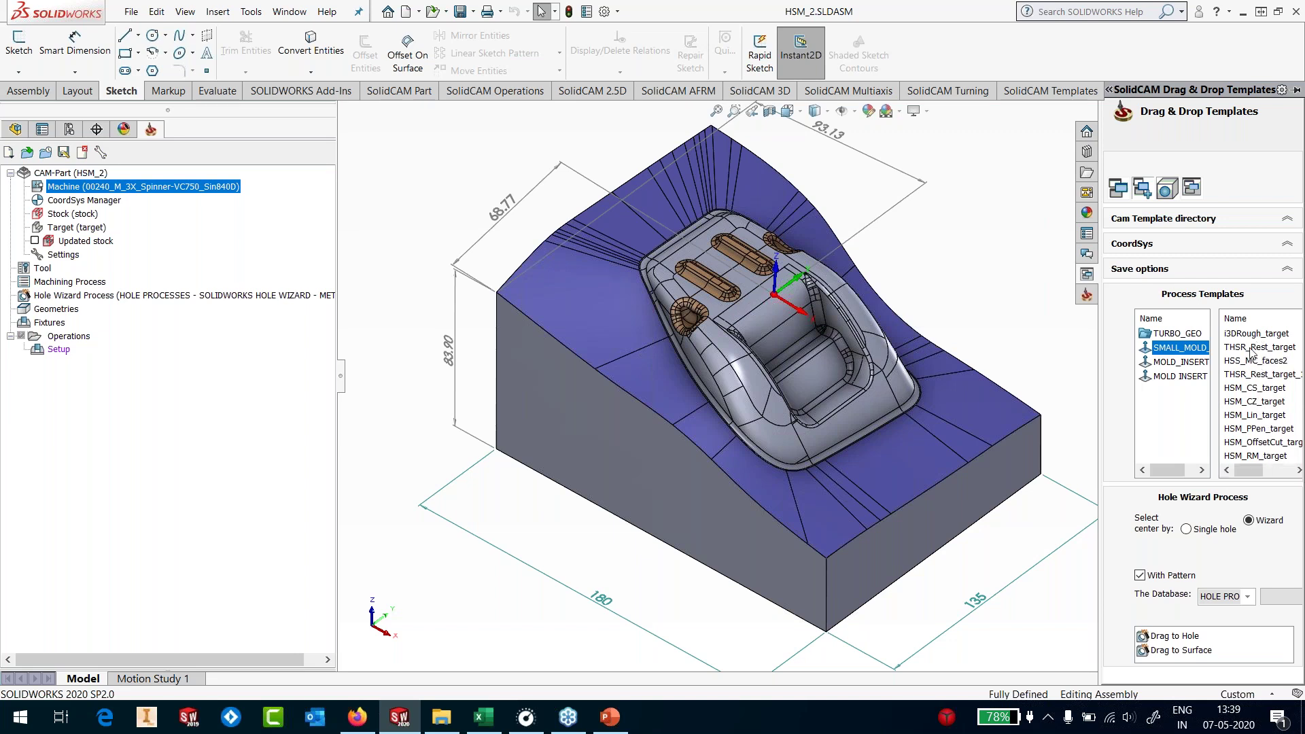
pyautogui.moveTo(1250, 347); pyautogui.dragTo(191, 408)
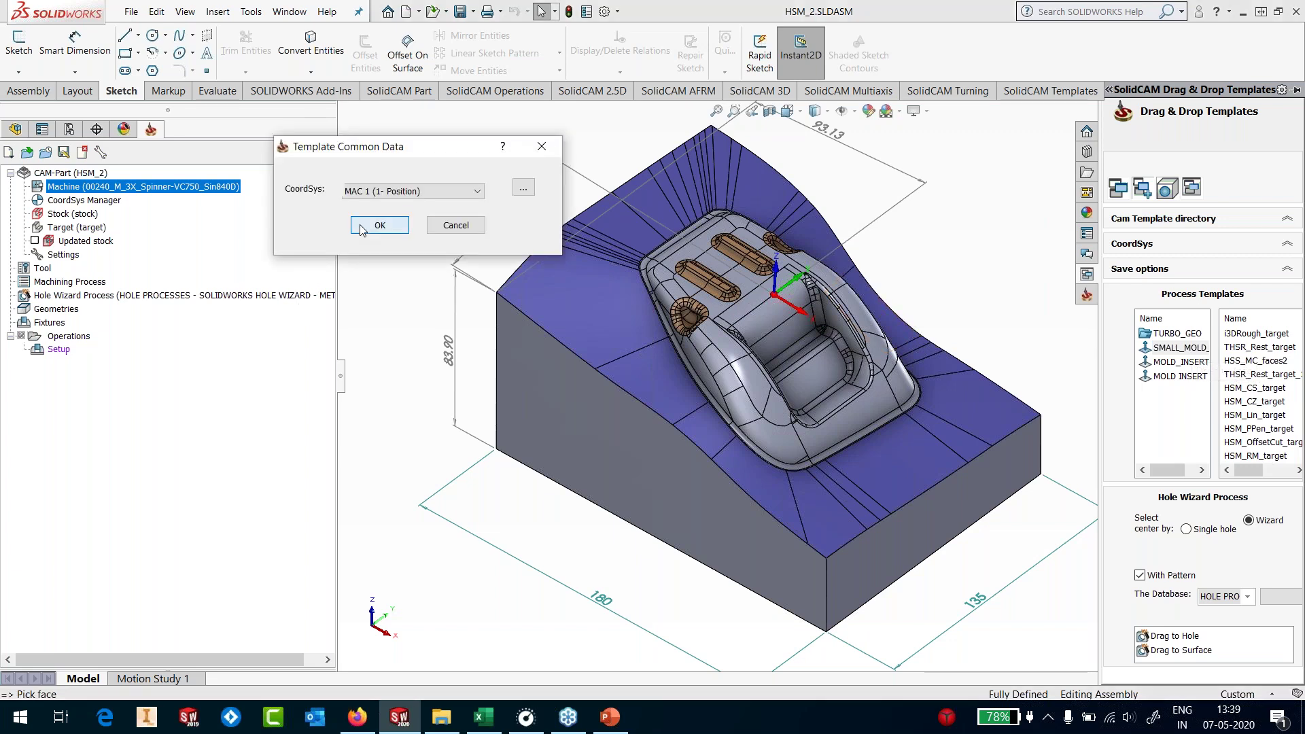
pyautogui.click(381, 222)
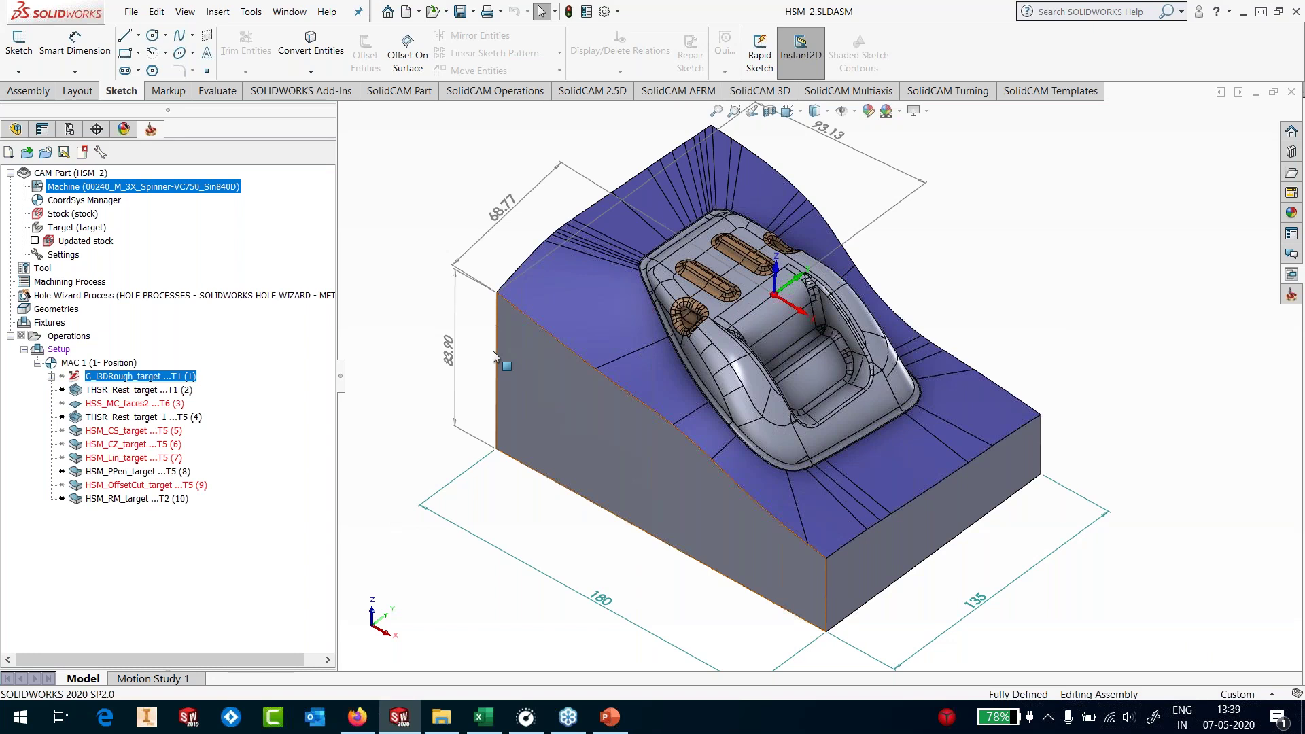
# Review the iMachining machine and material database settings in the HSM_2 milling part data
pyautogui.rightClick(93, 173)
pyautogui.click(122, 179)
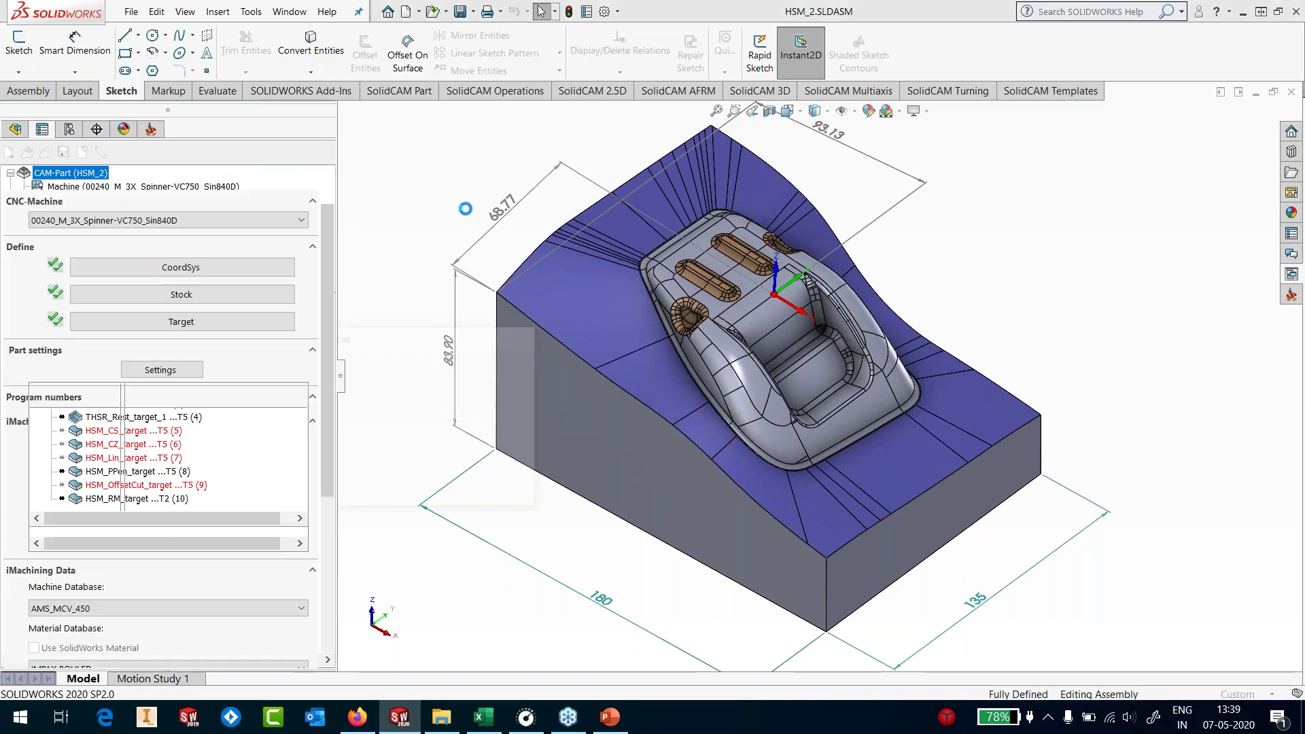
pyautogui.moveTo(324, 458); pyautogui.dragTo(326, 528)
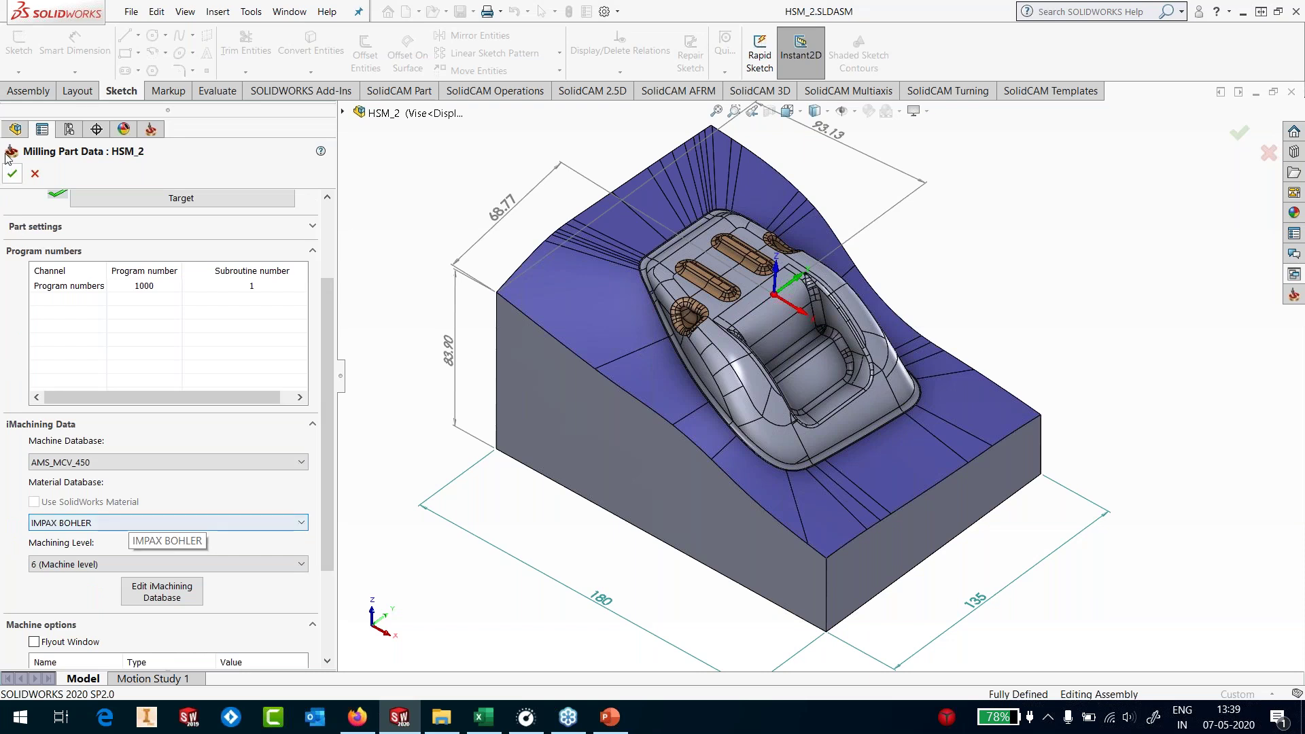
pyautogui.click(12, 173)
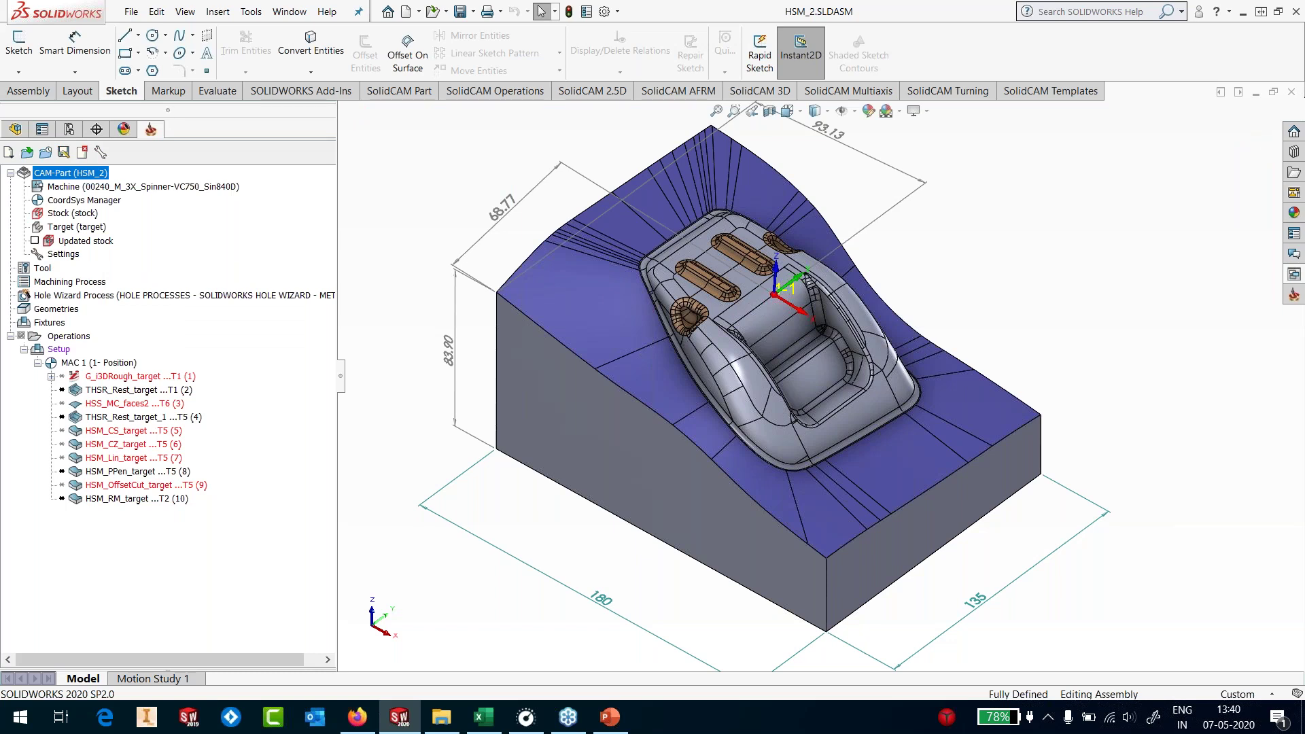
# Show the hidden Vise component in the HSM_2 assembly
pyautogui.click(19, 131)
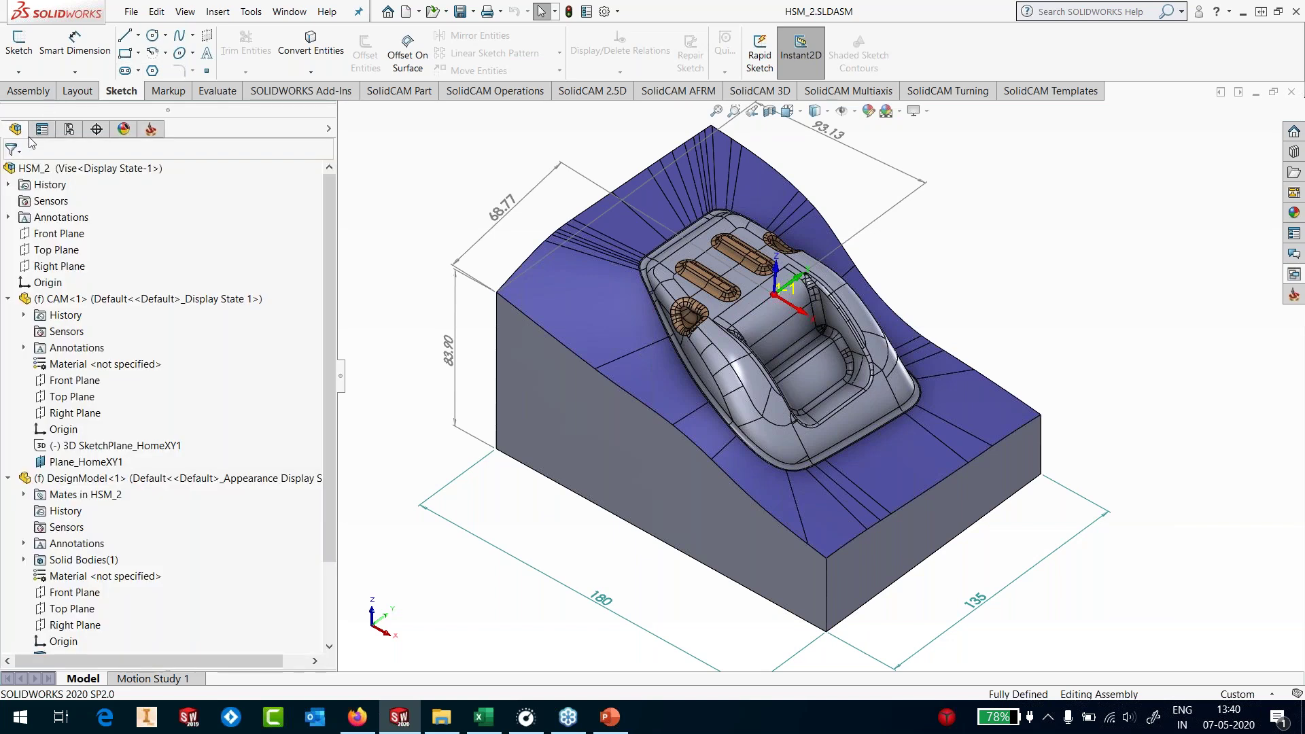
pyautogui.click(7, 300)
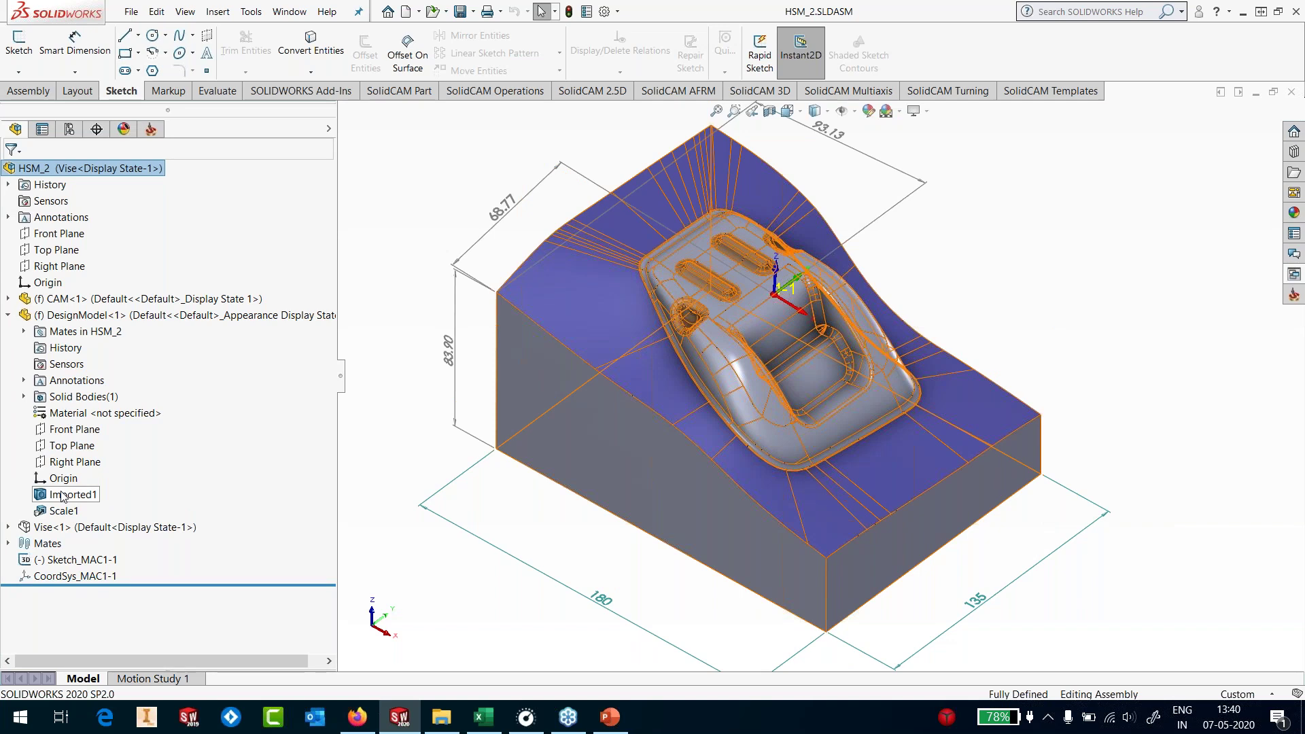
pyautogui.click(98, 527)
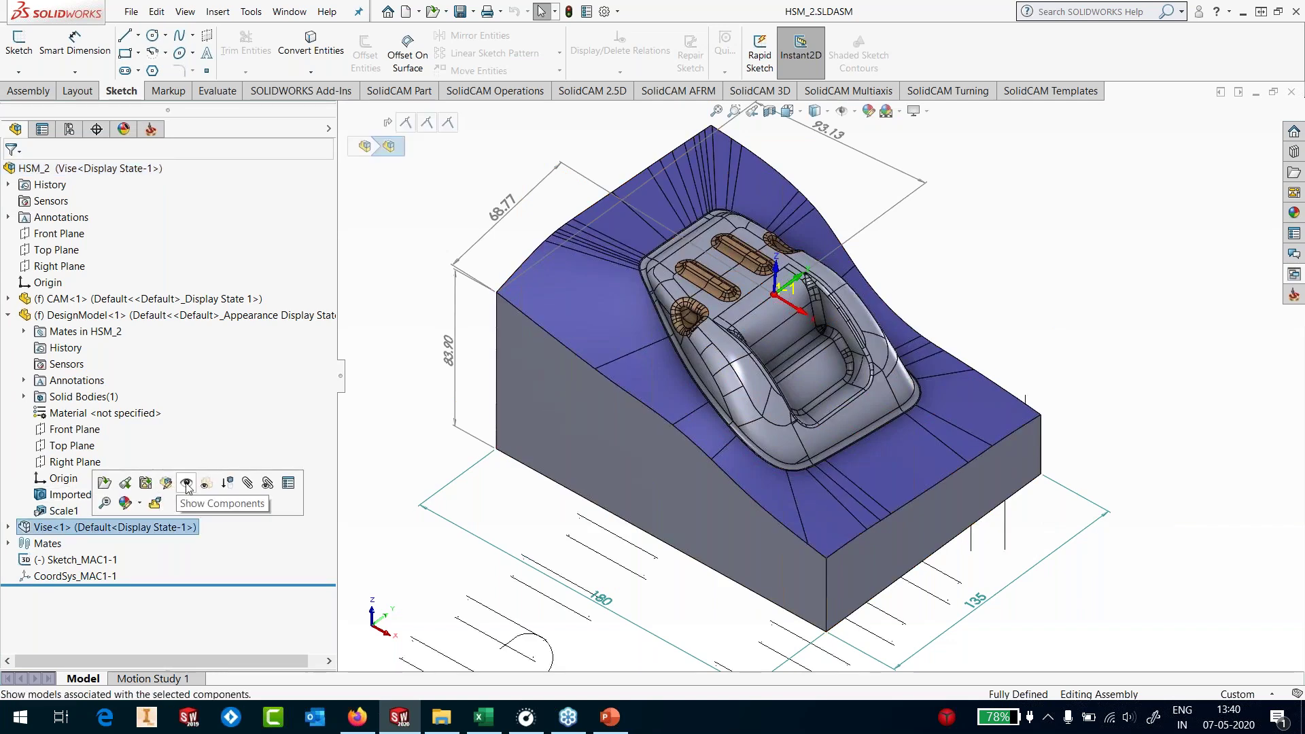
pyautogui.click(187, 484)
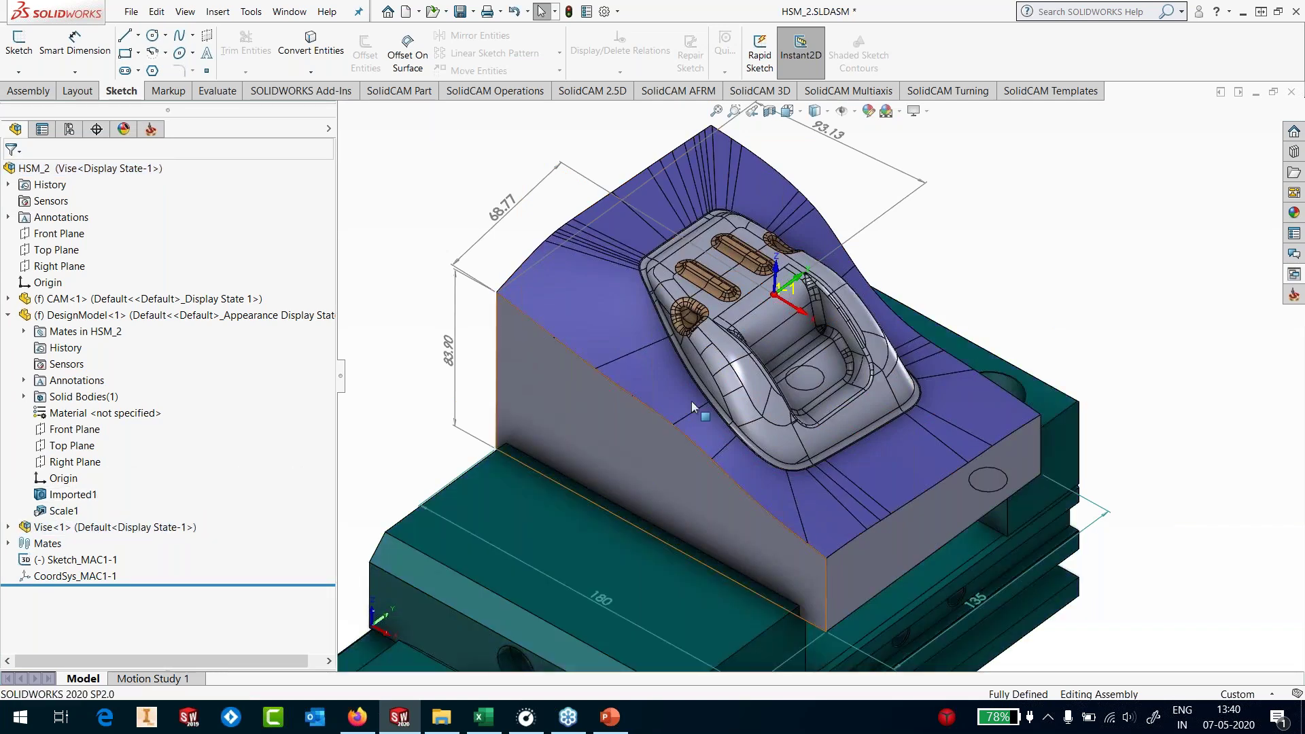
pyautogui.scroll(3, 692, 401)
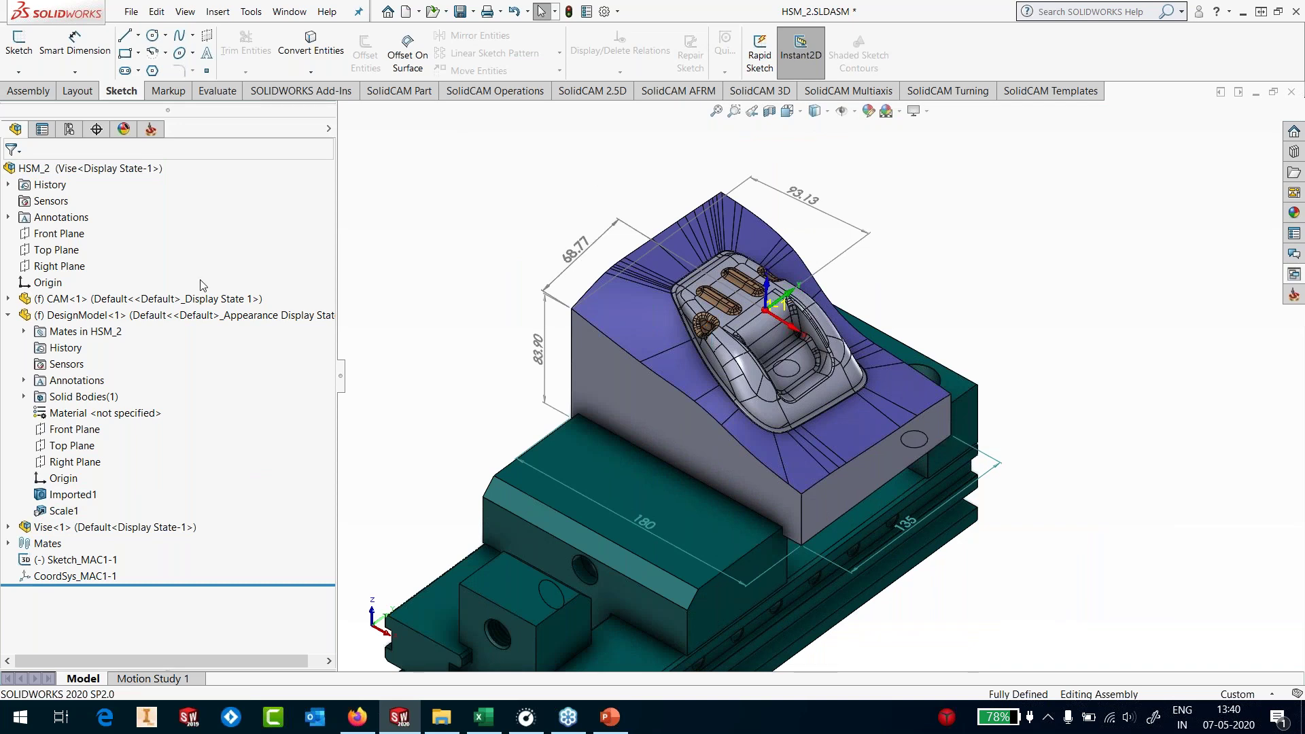
# Open the i3DRough_target iMachining operation for editing and choose its geometry from the existing definitions
pyautogui.click(121, 381)
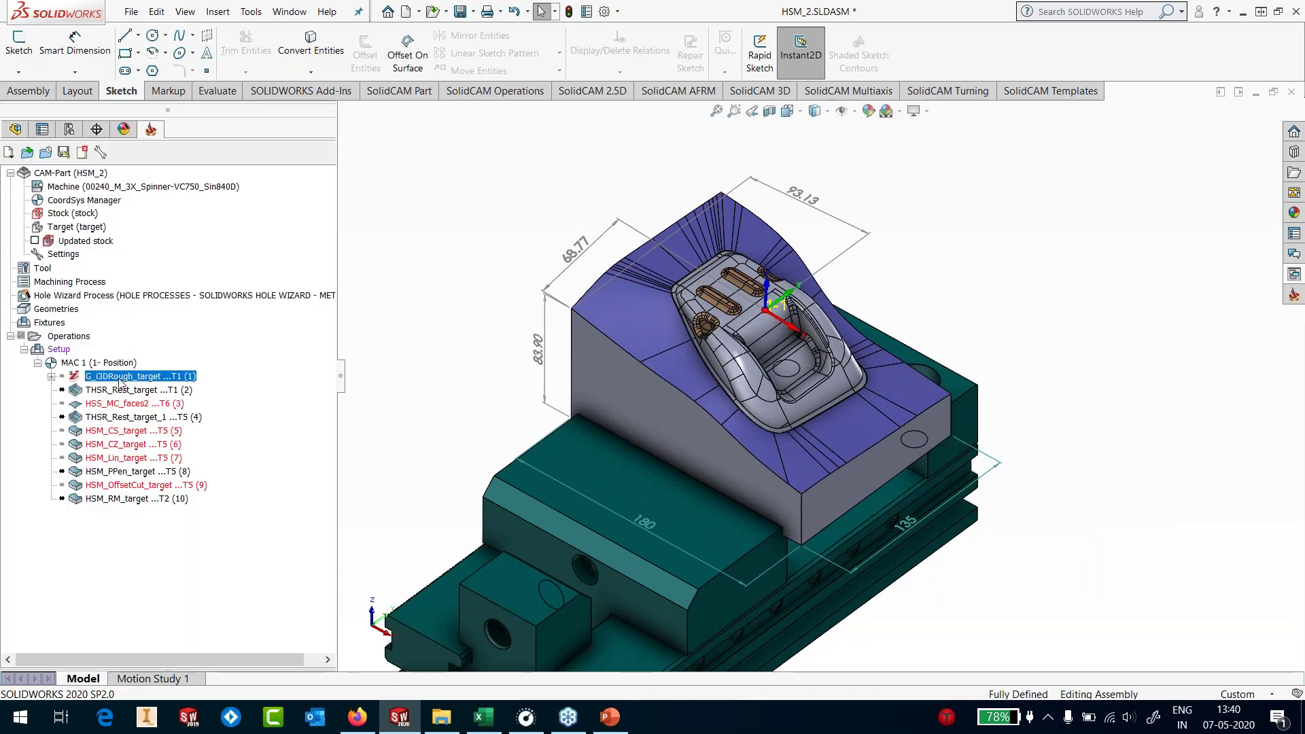
pyautogui.rightClick(120, 382)
pyautogui.click(156, 174)
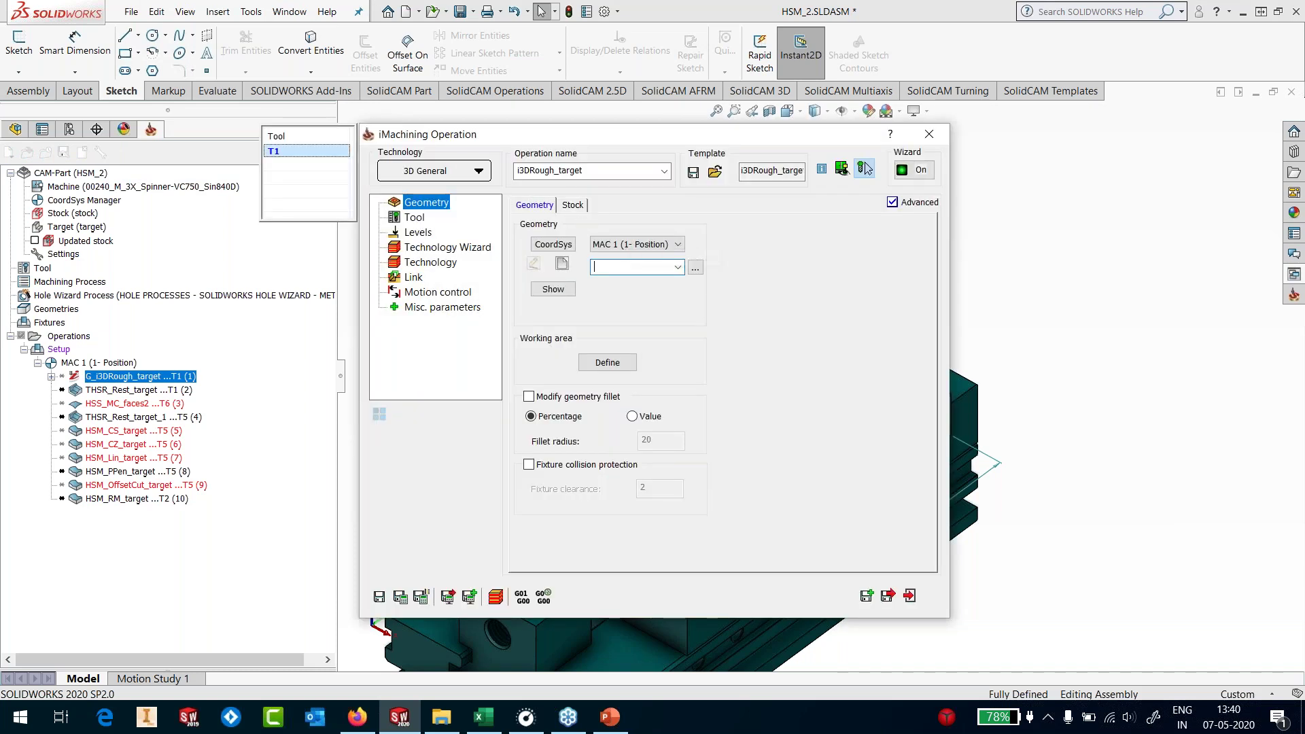
pyautogui.click(678, 268)
pyautogui.click(605, 281)
# Duplicate the 12 mm bull nose tool with a 0.9 mm corner radius and assign it to the i3DRough_target operation
pyautogui.click(414, 218)
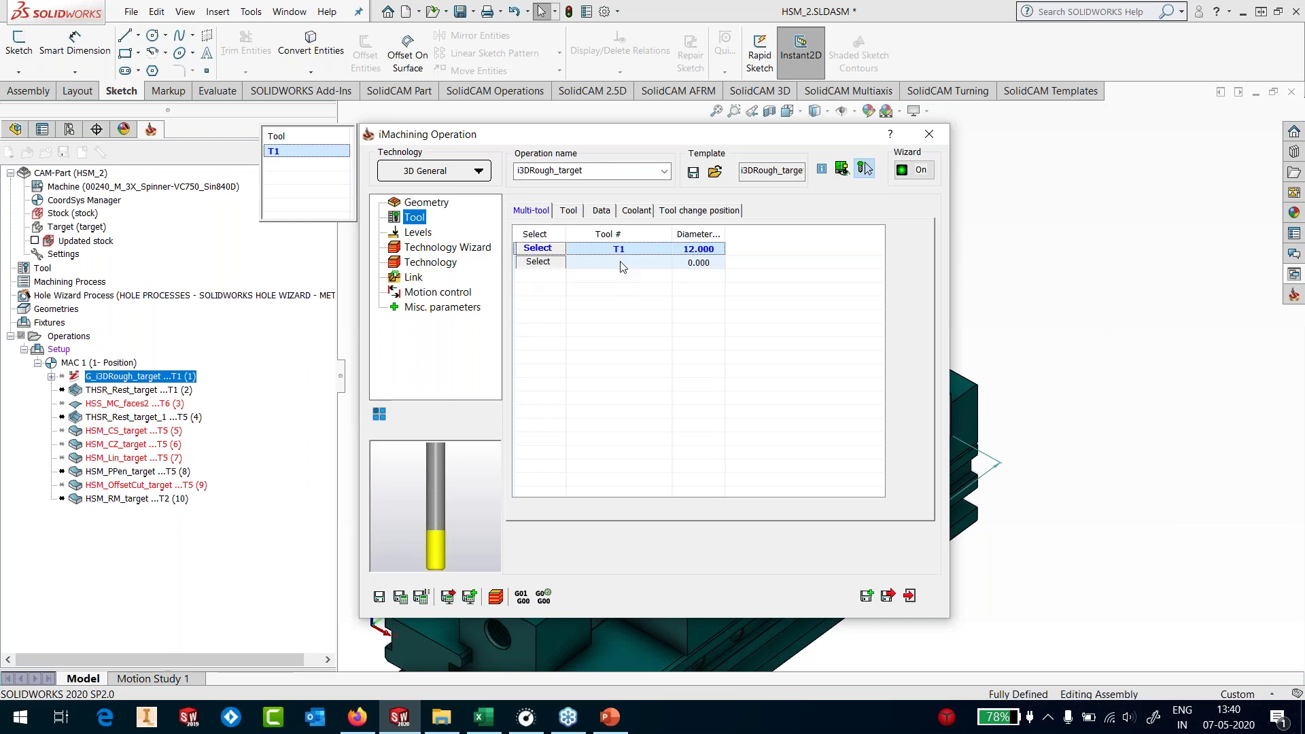
pyautogui.click(527, 259)
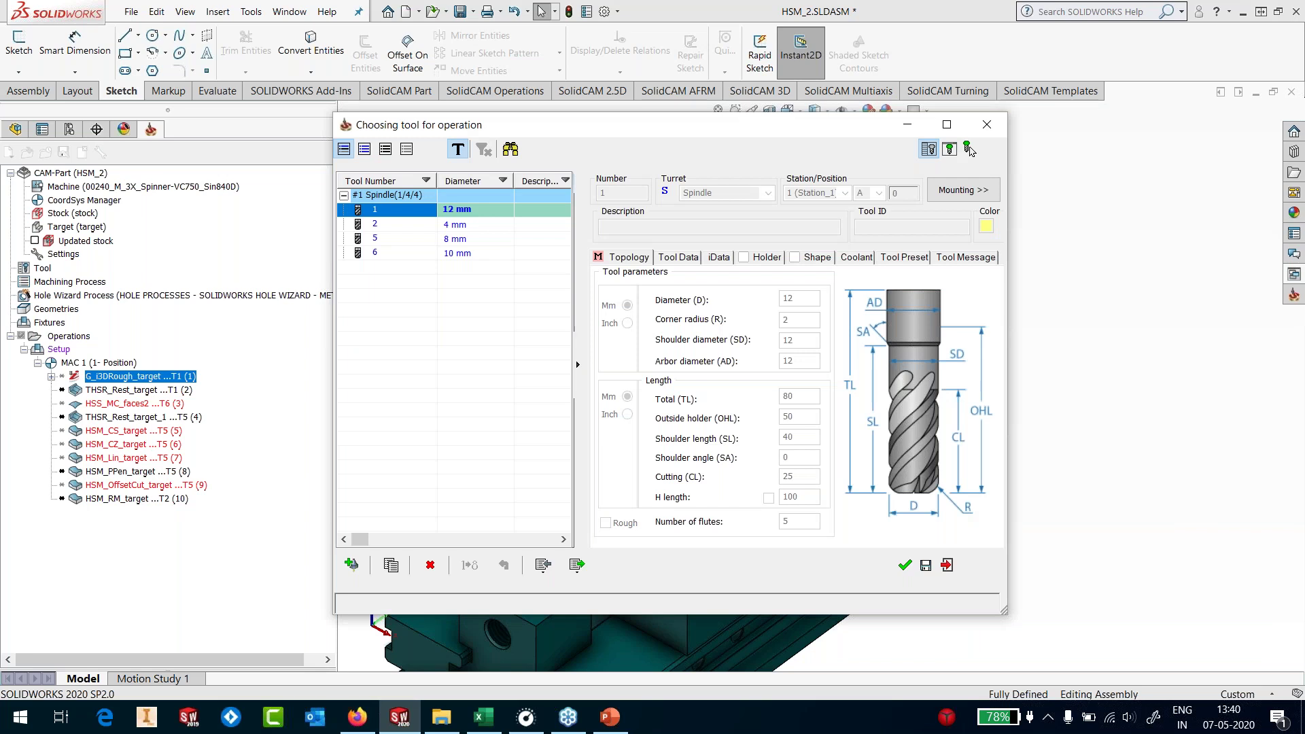
pyautogui.click(396, 564)
pyautogui.doubleClick(789, 320)
pyautogui.write('0.9')
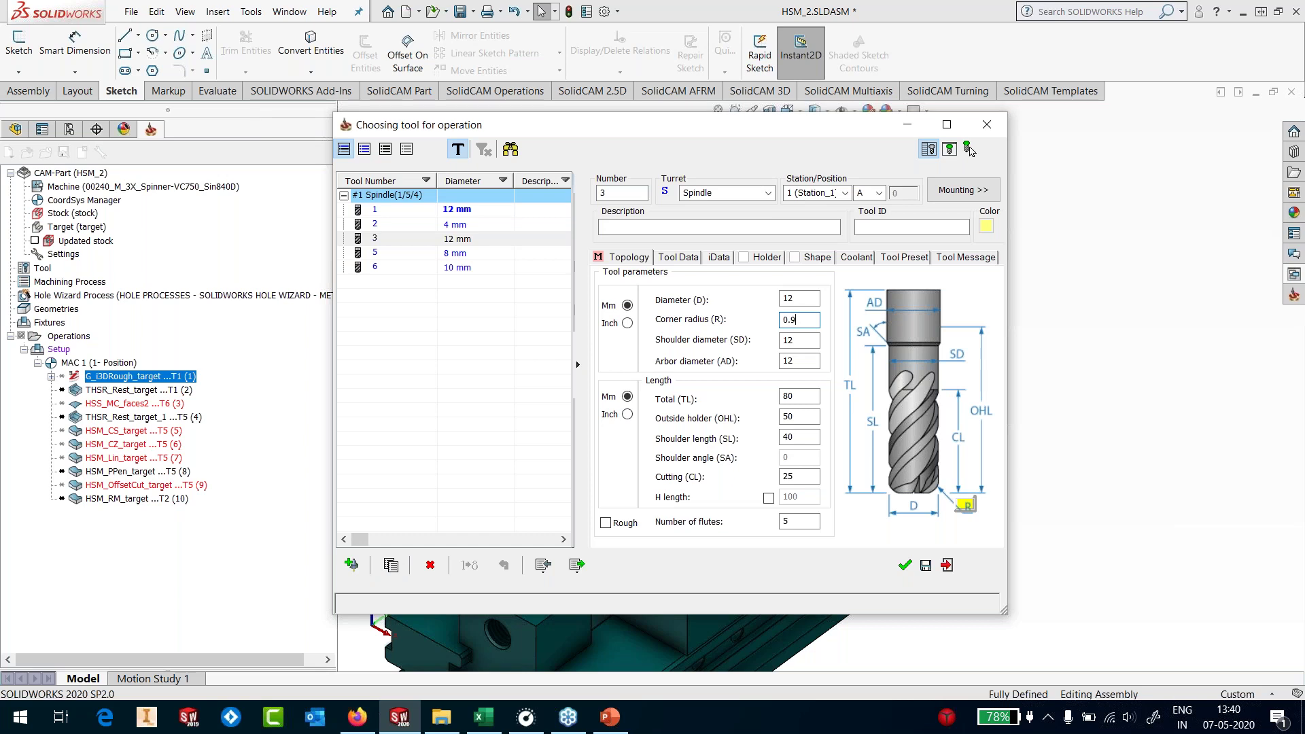
pyautogui.click(798, 396)
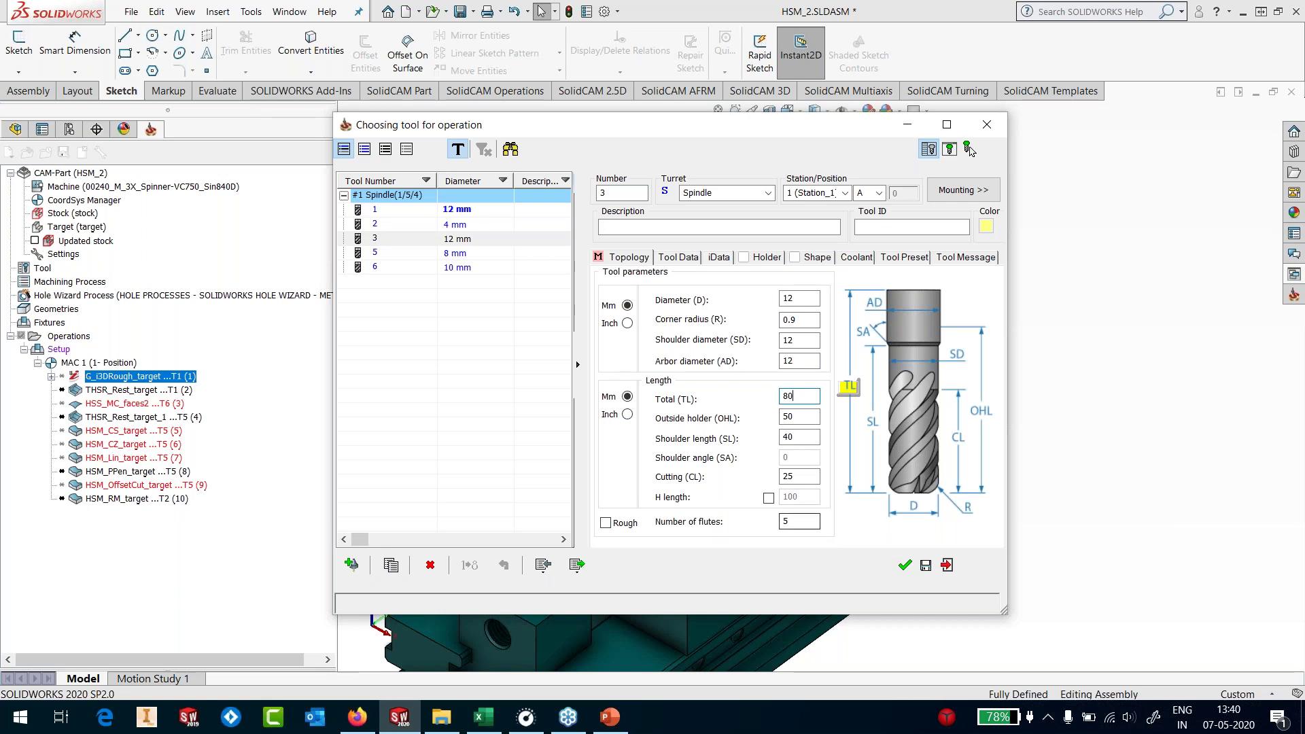
pyautogui.click(903, 566)
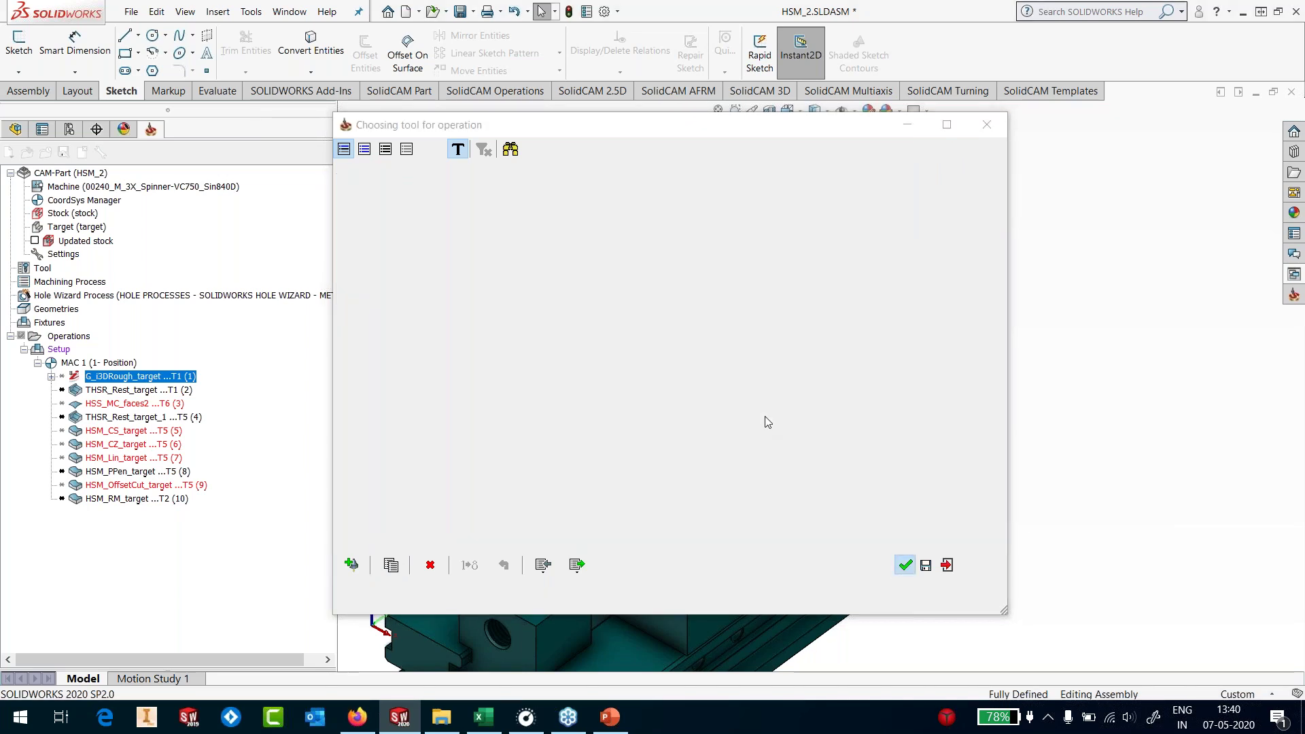
# Set the operation's lower milling level to -53.6 by picking the low corner of the mold block's upper surface
pyautogui.click(415, 232)
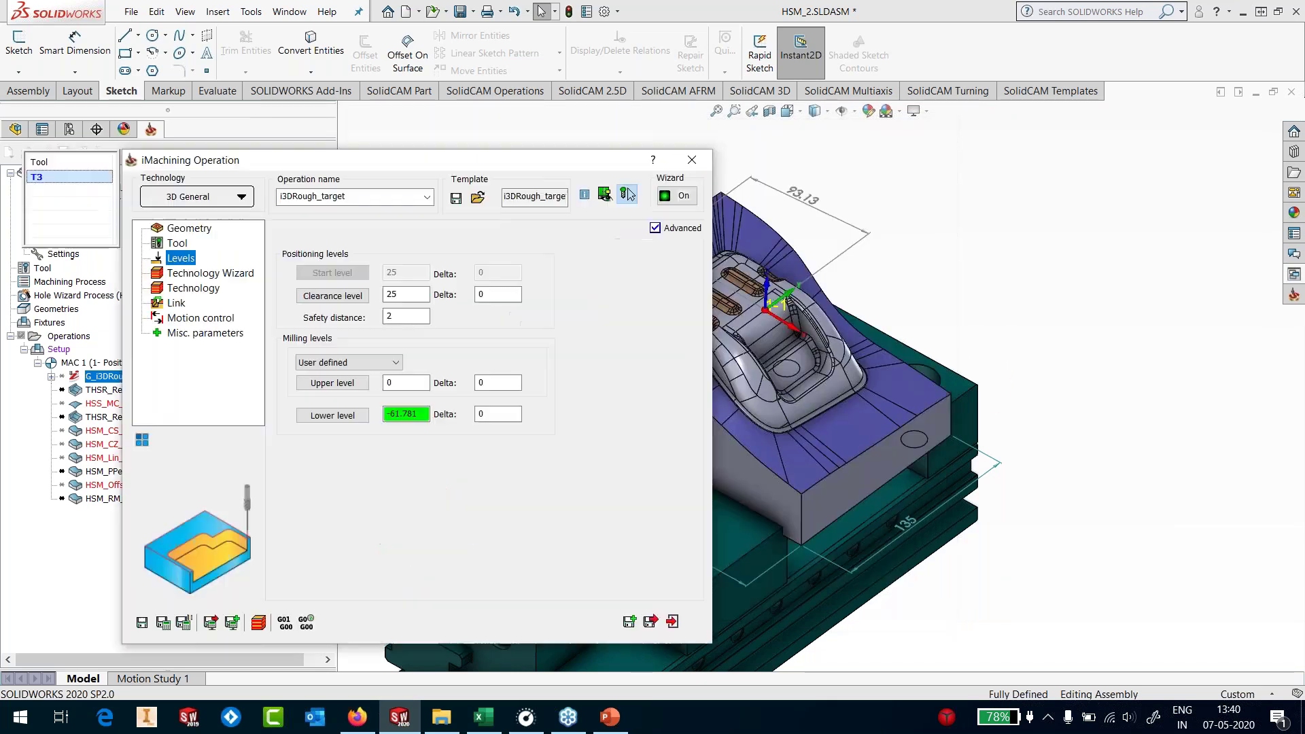
pyautogui.click(422, 416)
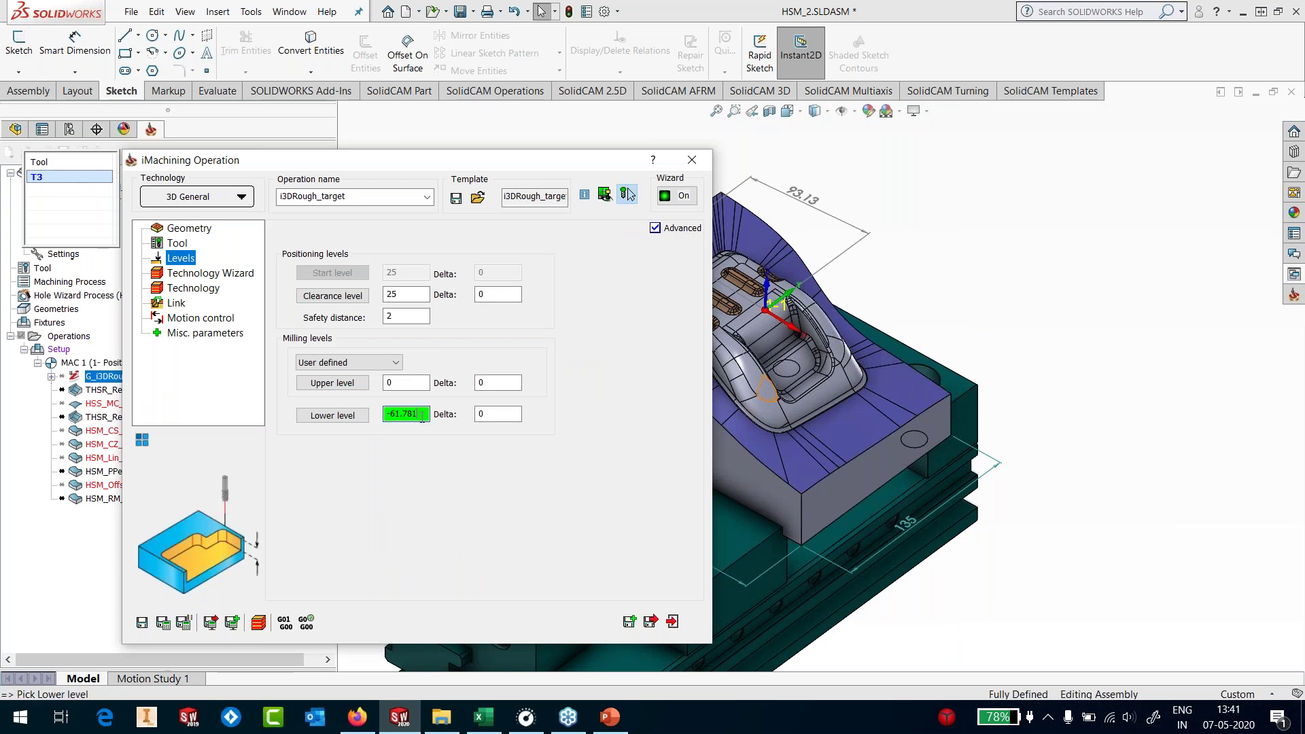
pyautogui.click(951, 396)
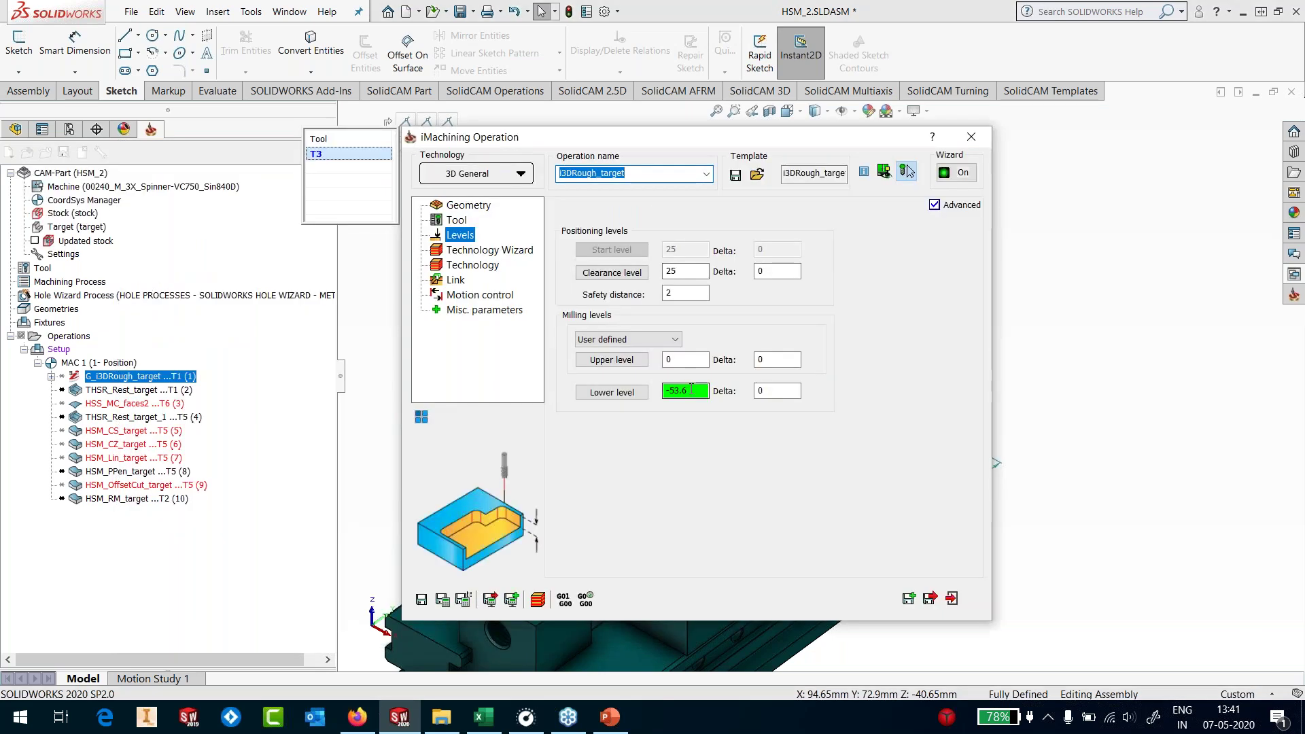
# Review the automatic cutting conditions in the Technology Wizard and set the machining level to 4
pyautogui.click(484, 251)
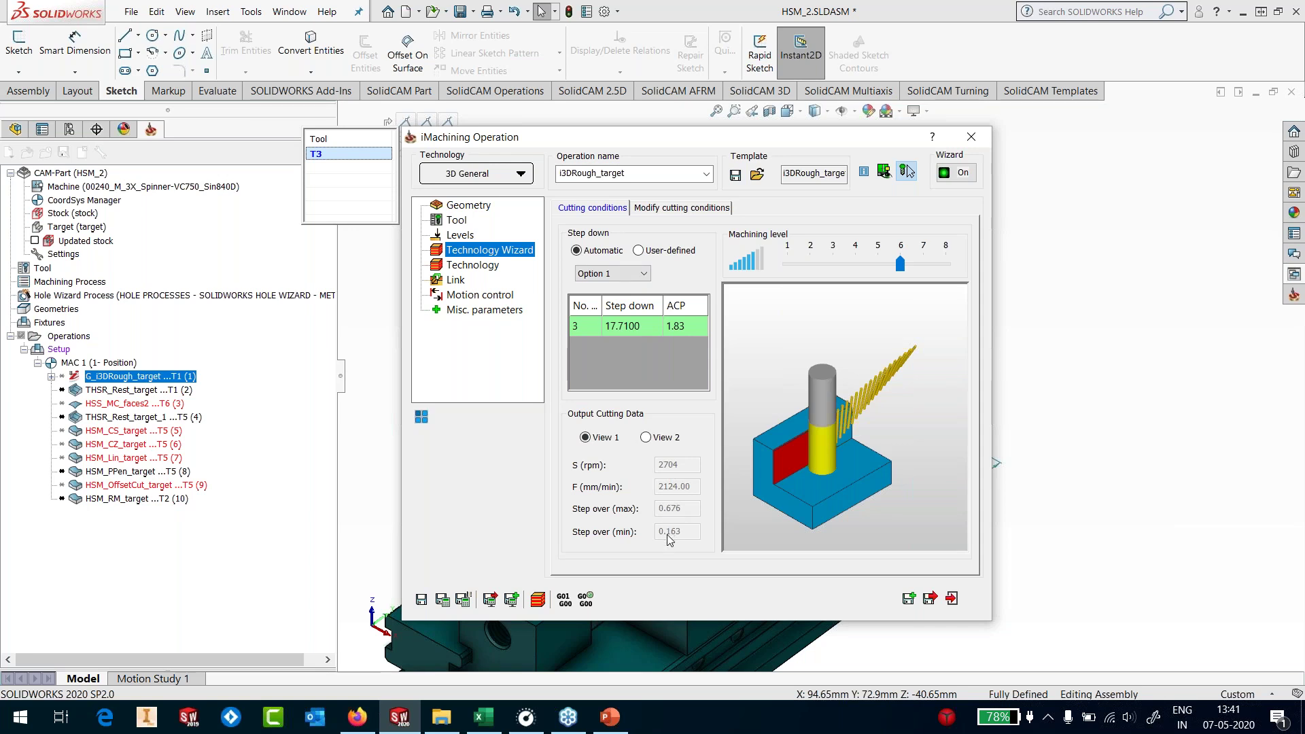
pyautogui.click(679, 209)
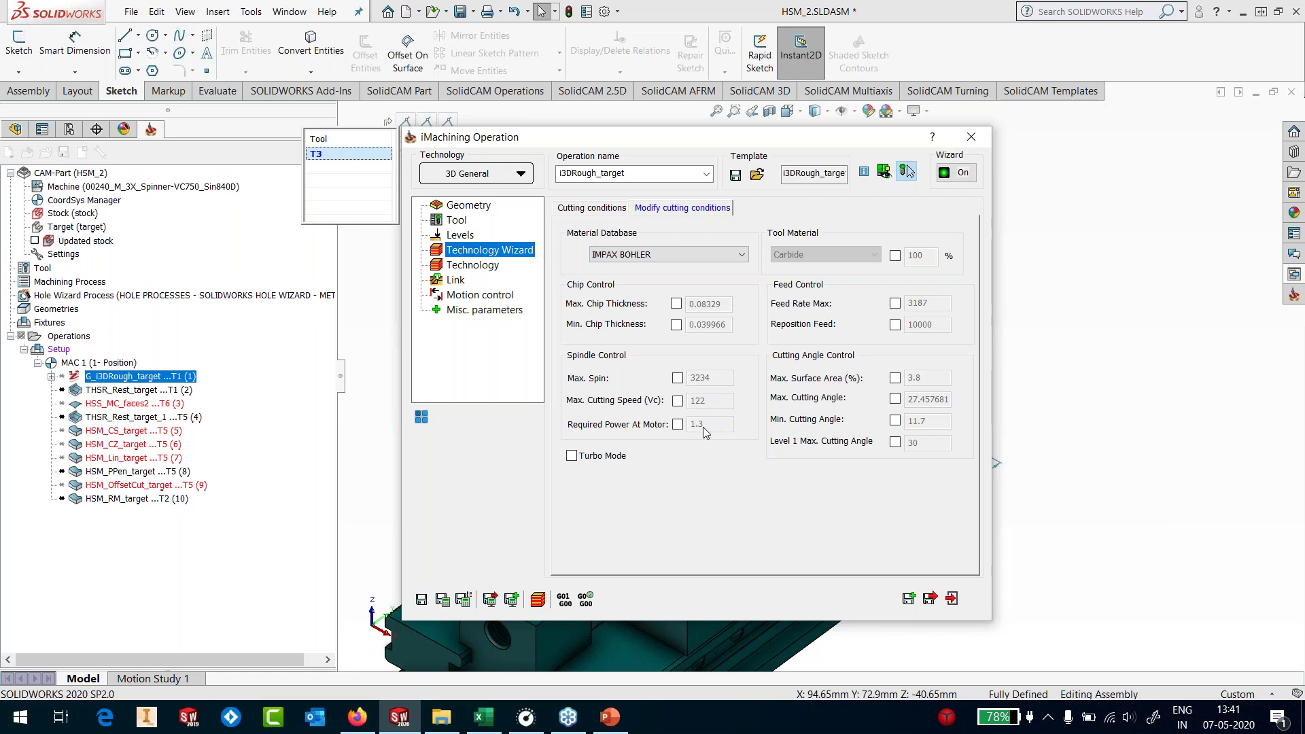
pyautogui.click(591, 208)
pyautogui.moveTo(899, 263); pyautogui.dragTo(857, 265)
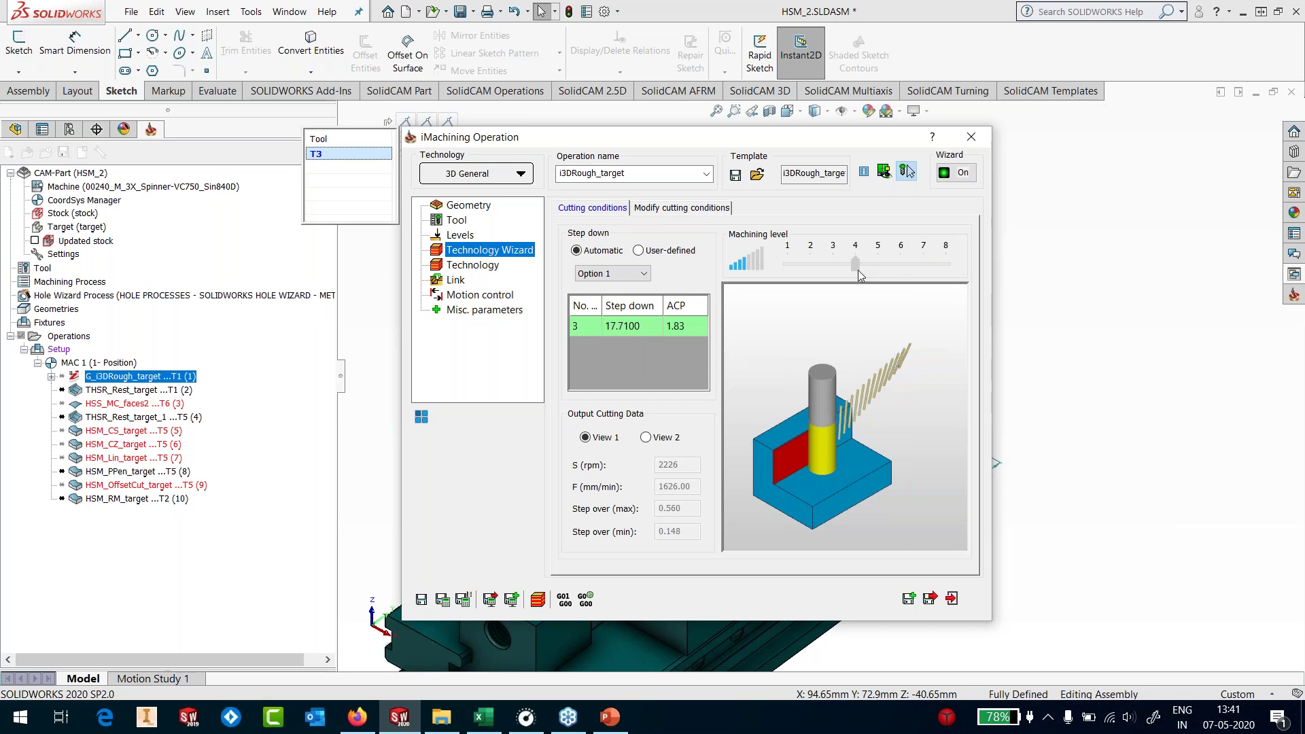
# Enable Turbo Mode in the modified cutting conditions and override the maximum cutting angle with 30
pyautogui.click(711, 208)
pyautogui.click(622, 456)
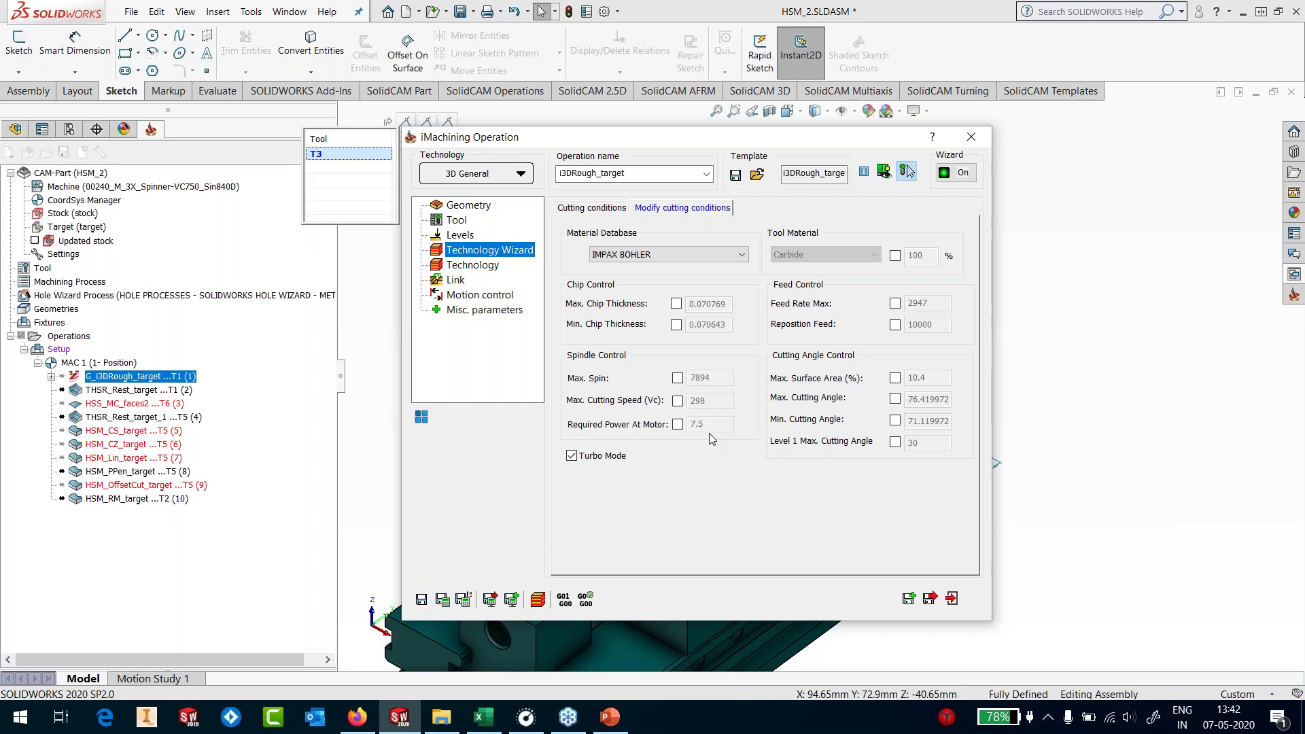
pyautogui.click(895, 398)
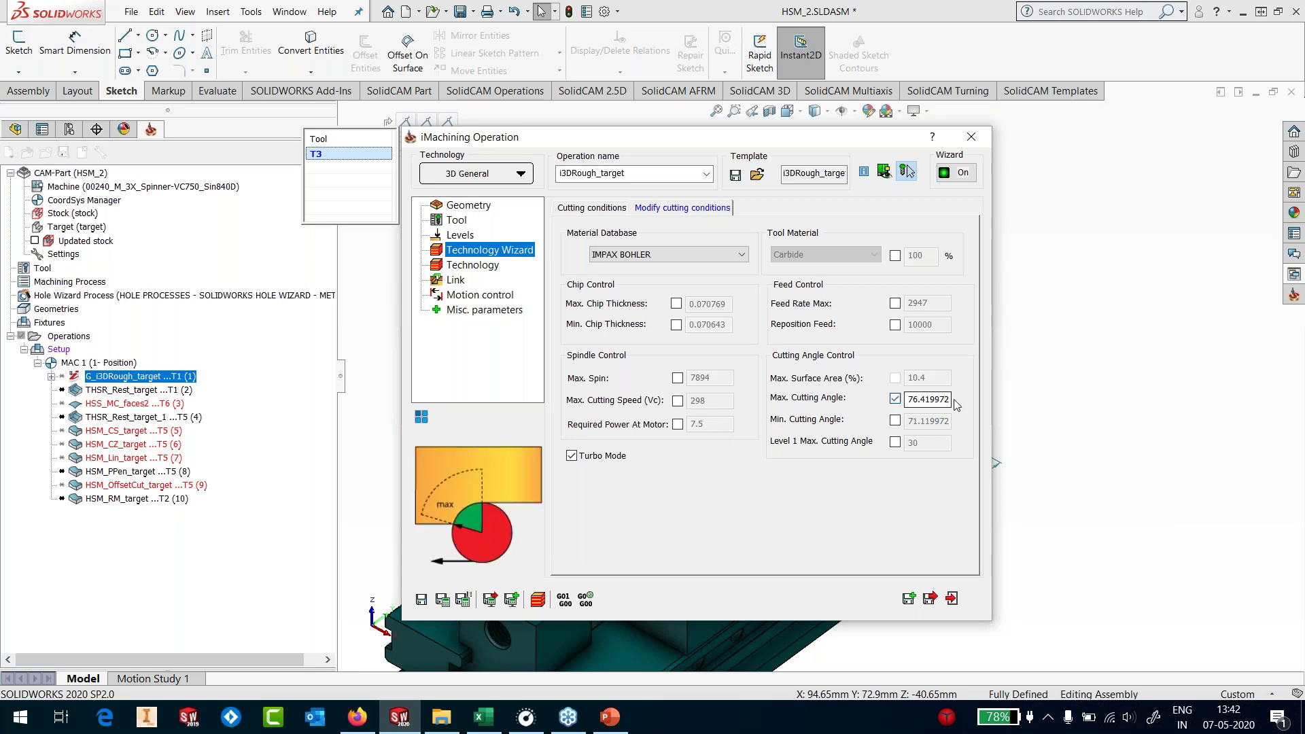
pyautogui.moveTo(948, 399); pyautogui.dragTo(827, 417)
pyautogui.write('30')
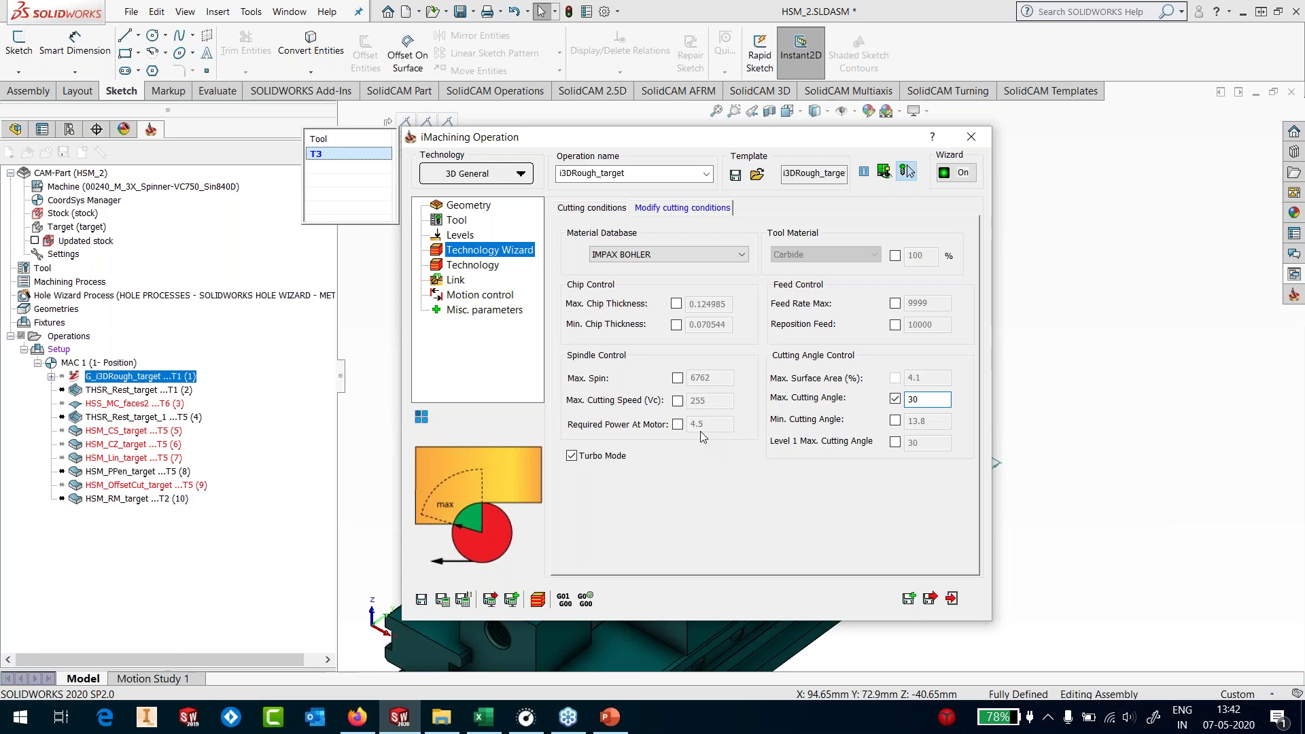
pyautogui.press('BackSpace')
pyautogui.write('5')
pyautogui.press('BackSpace')
pyautogui.write('0')
# Review both views of the output cutting data and the wall offset, floor offset and tool path tolerance settings
pyautogui.click(610, 208)
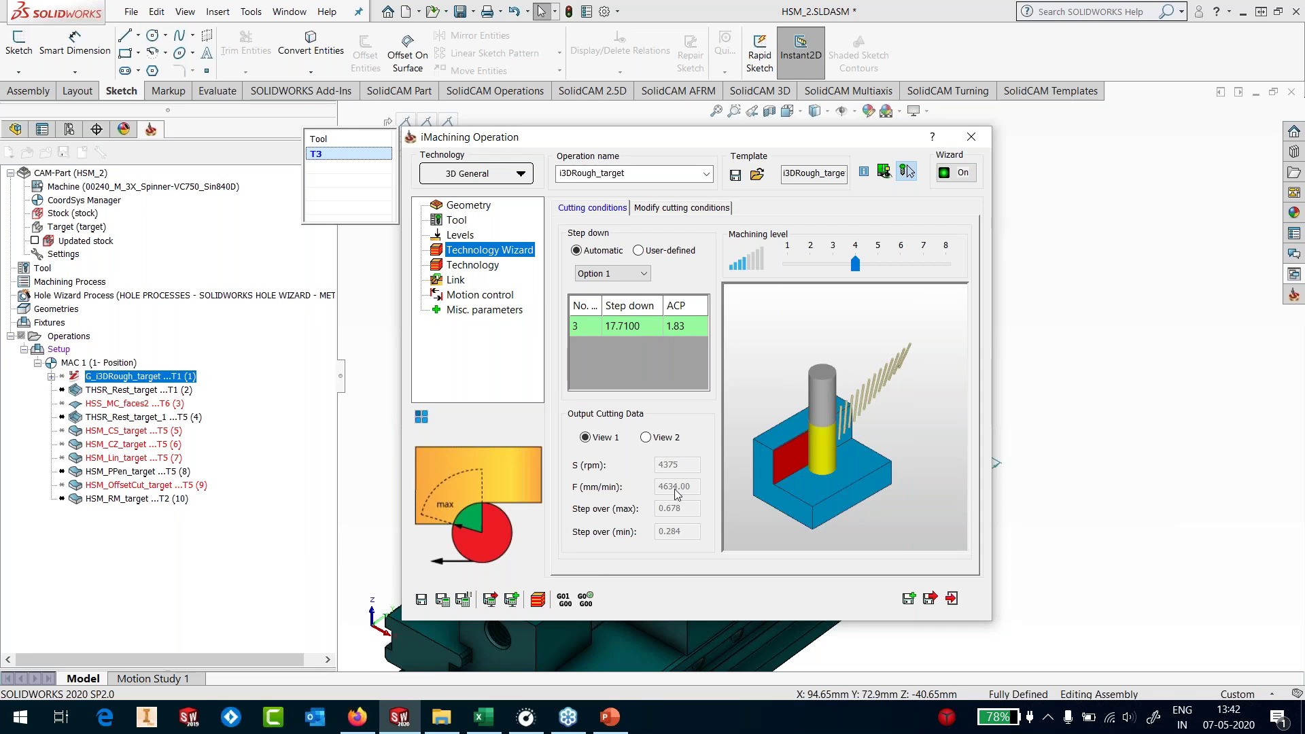
pyautogui.click(653, 438)
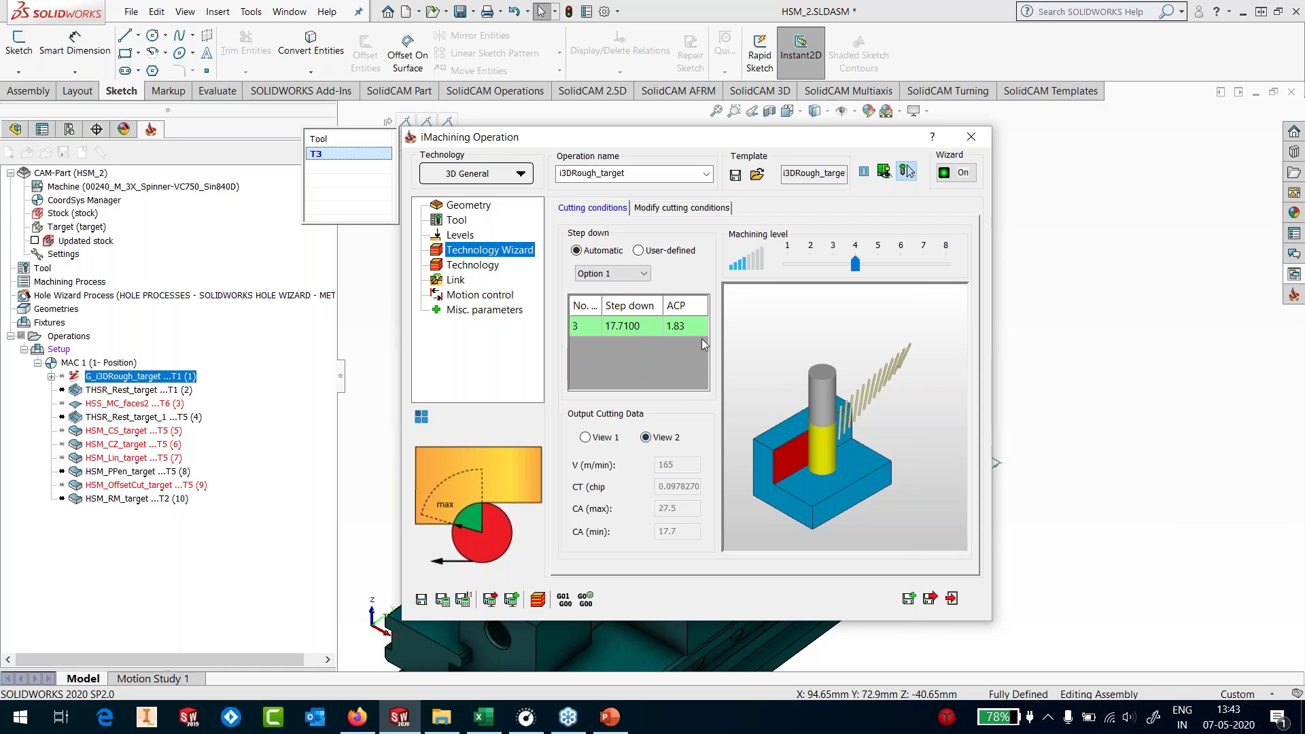
pyautogui.click(469, 265)
pyautogui.press('Tab')
pyautogui.press('Tab')
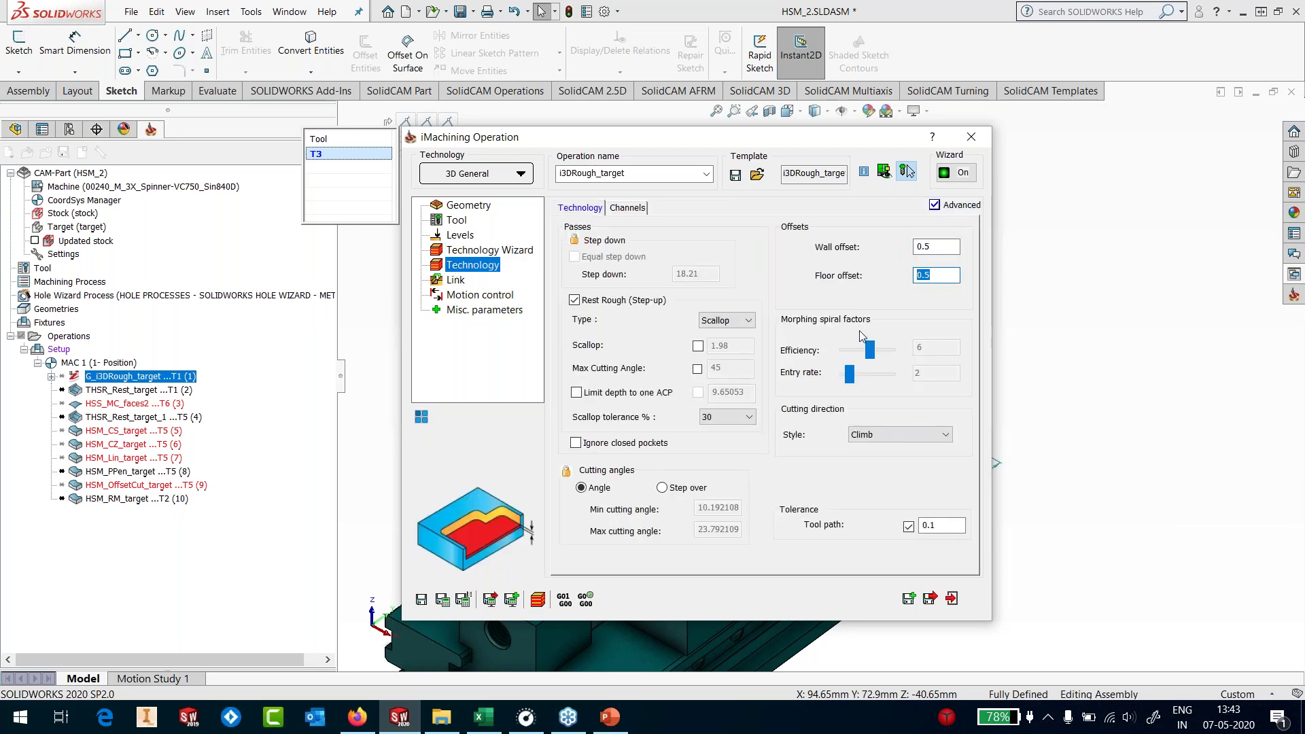
pyautogui.press('Tab')
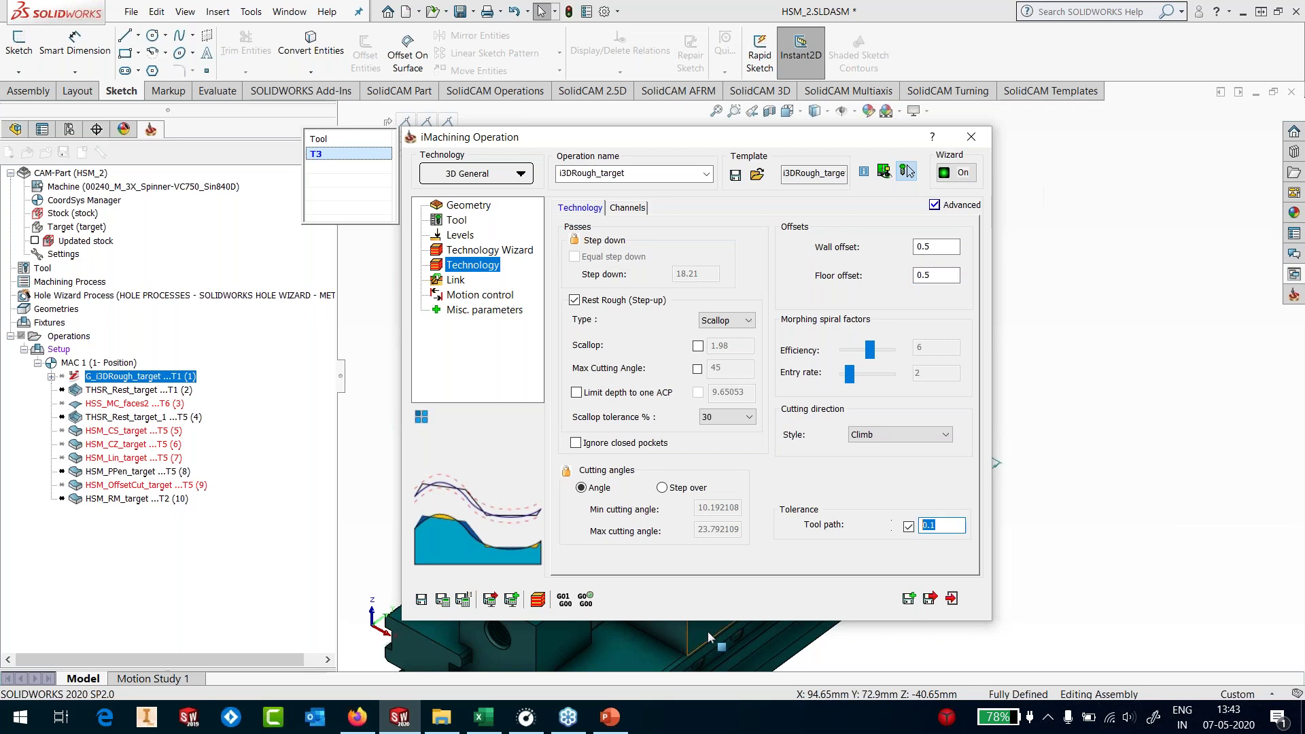
# Save and exit the i3DRough_target operation, and calculate its tool path
pyautogui.click(422, 599)
pyautogui.click(952, 598)
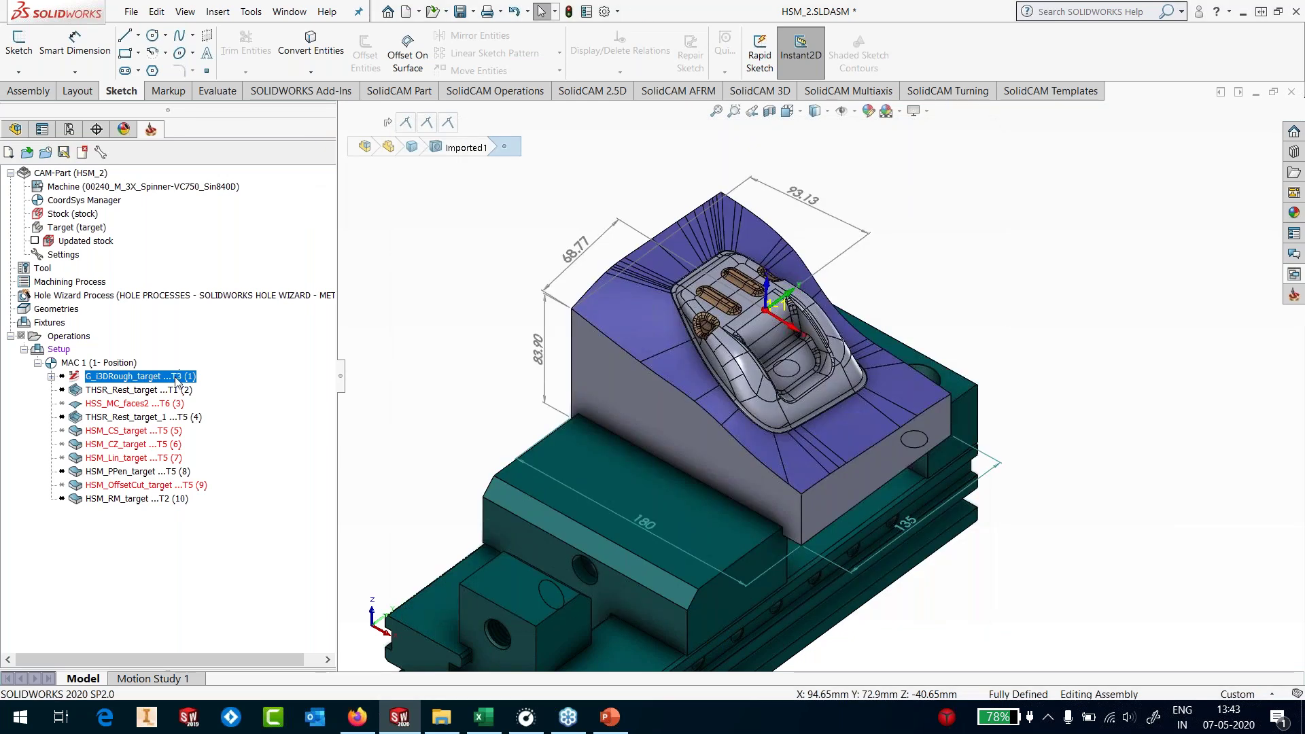
pyautogui.rightClick(176, 383)
pyautogui.click(222, 223)
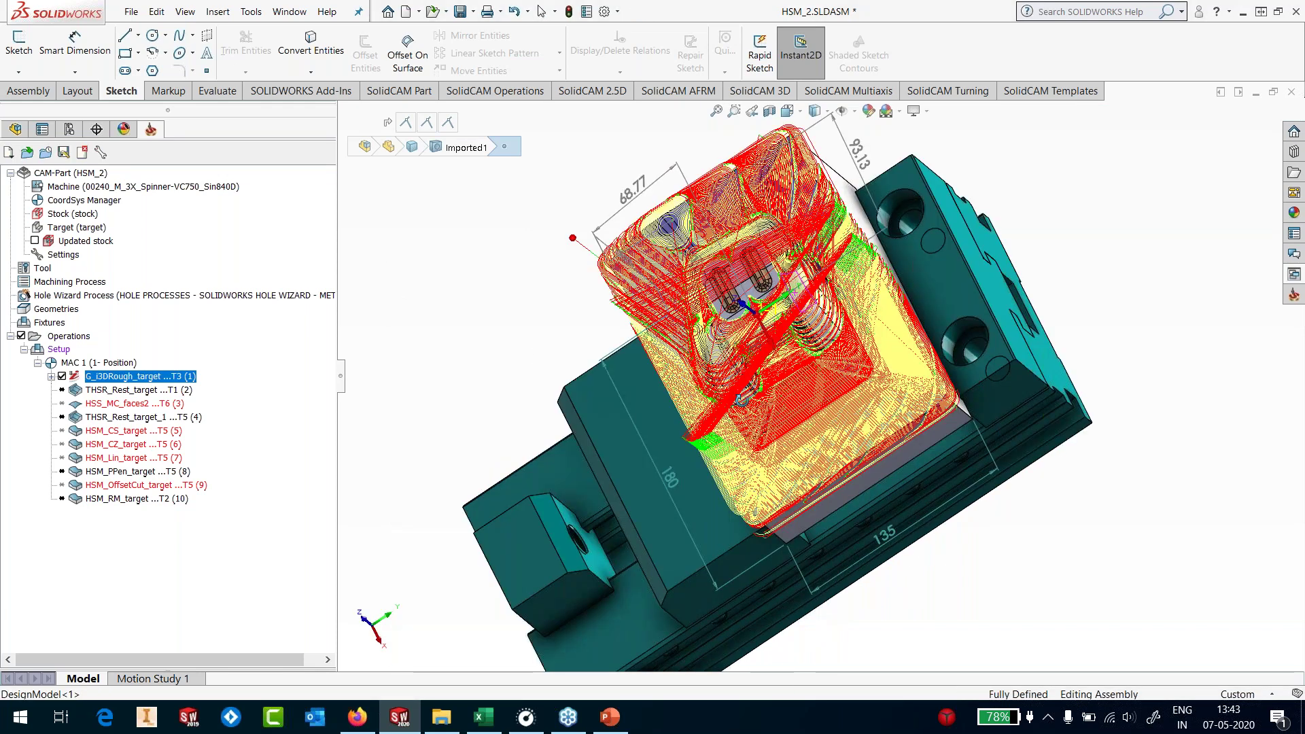
# Display the machining time beside each operation in the CAM tree
pyautogui.rightClick(68, 336)
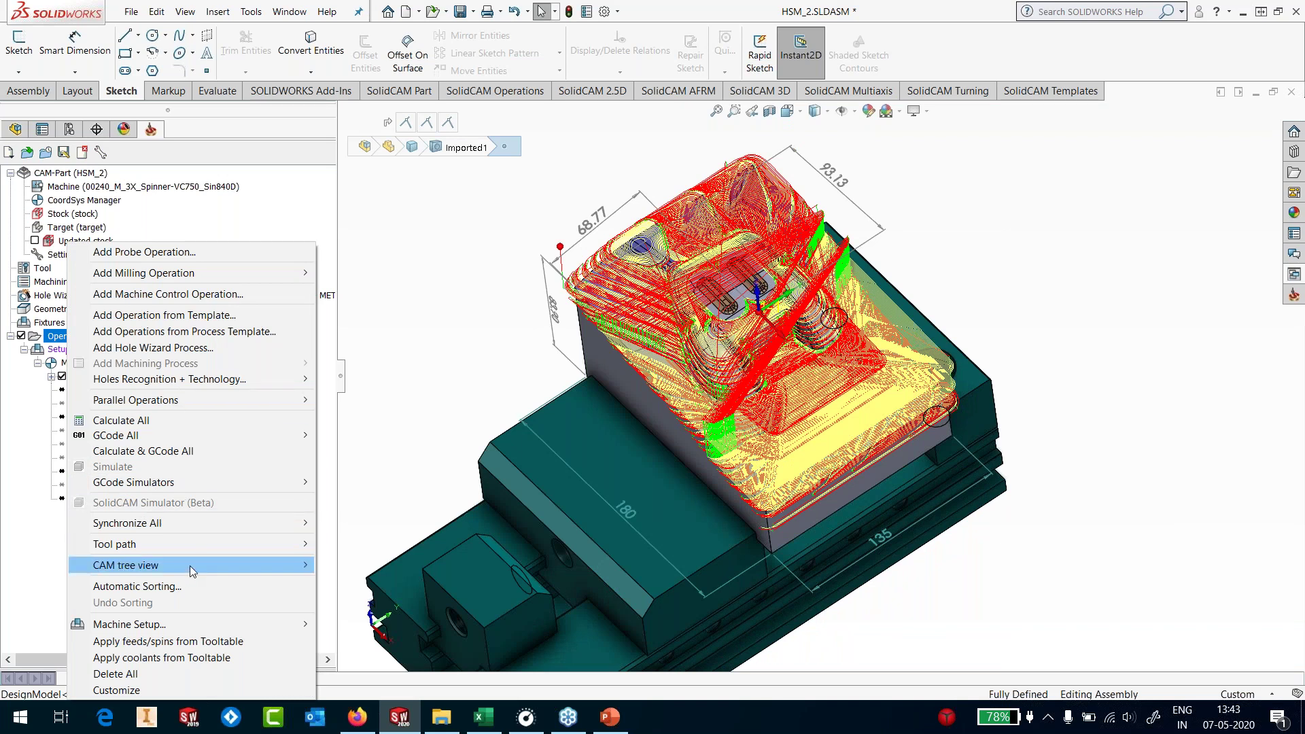
pyautogui.moveTo(191, 569)
pyautogui.click(393, 442)
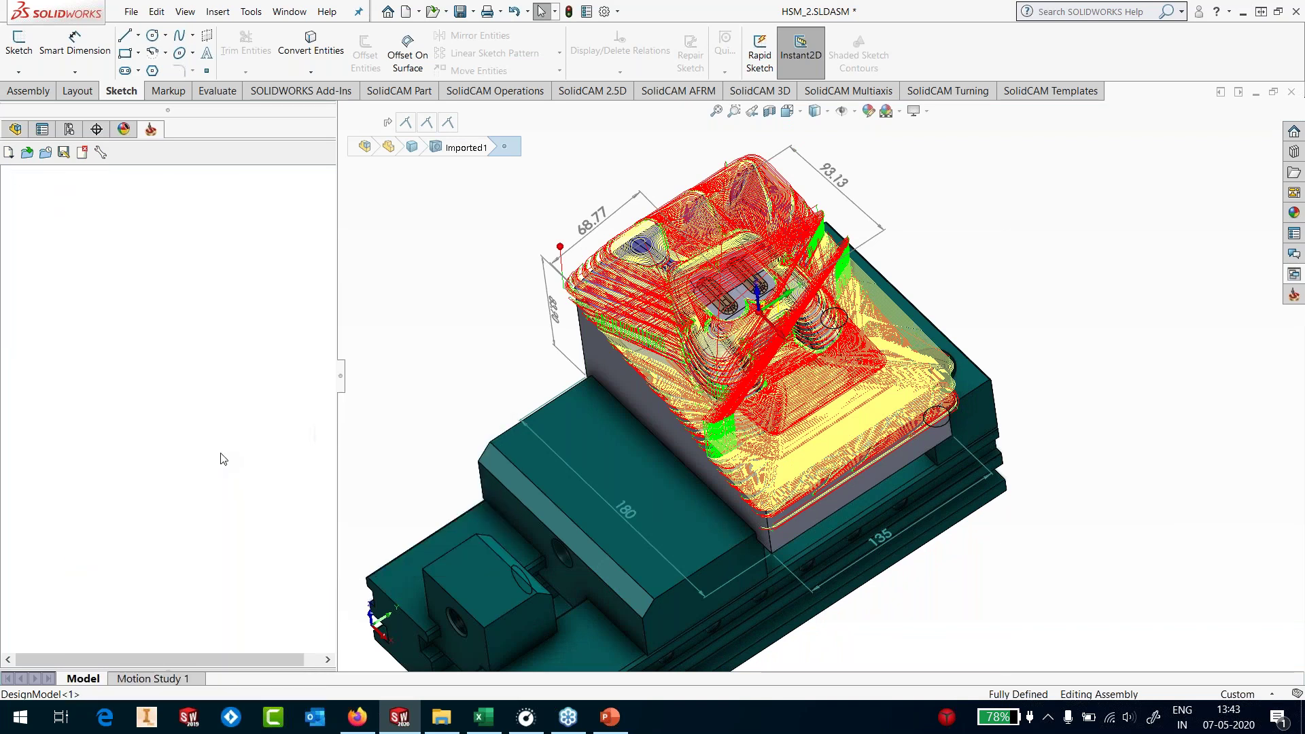
pyautogui.click(204, 377)
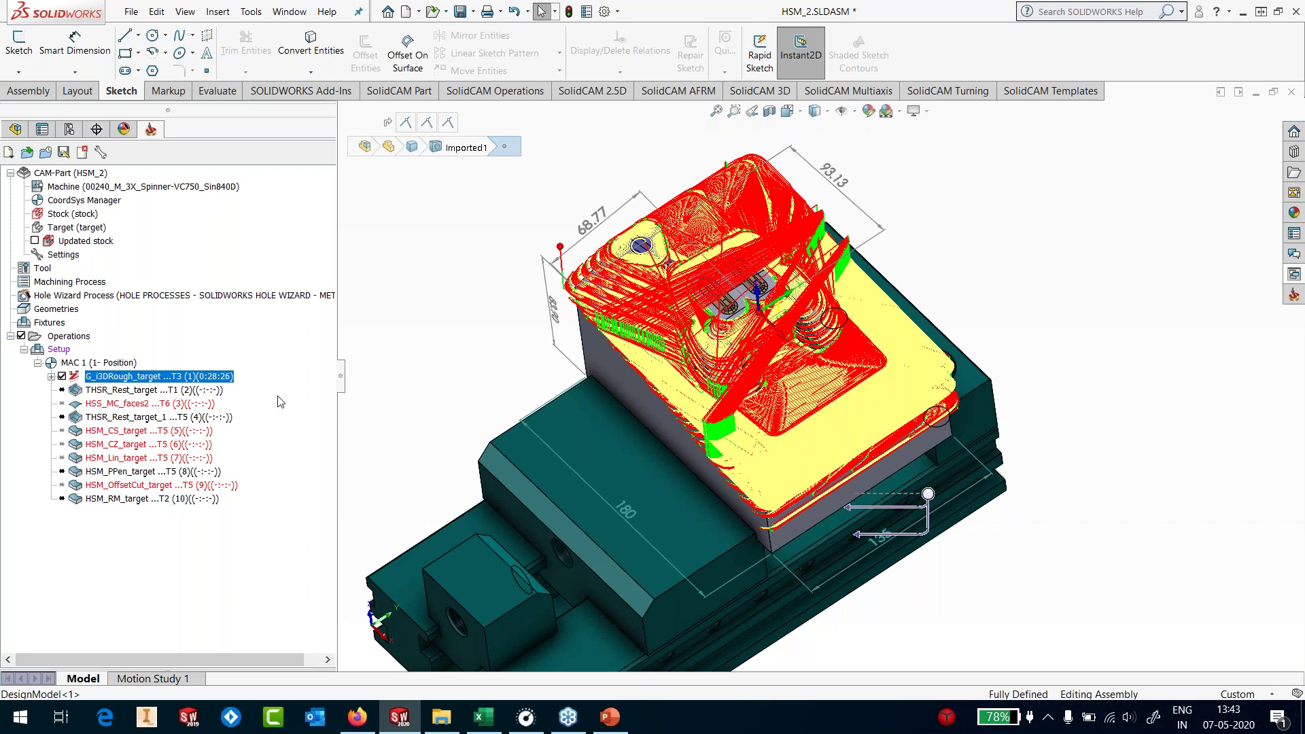
# Inspect the i3DRough_target tool path up close on the model and hide its display
pyautogui.scroll(-6, 715, 352)
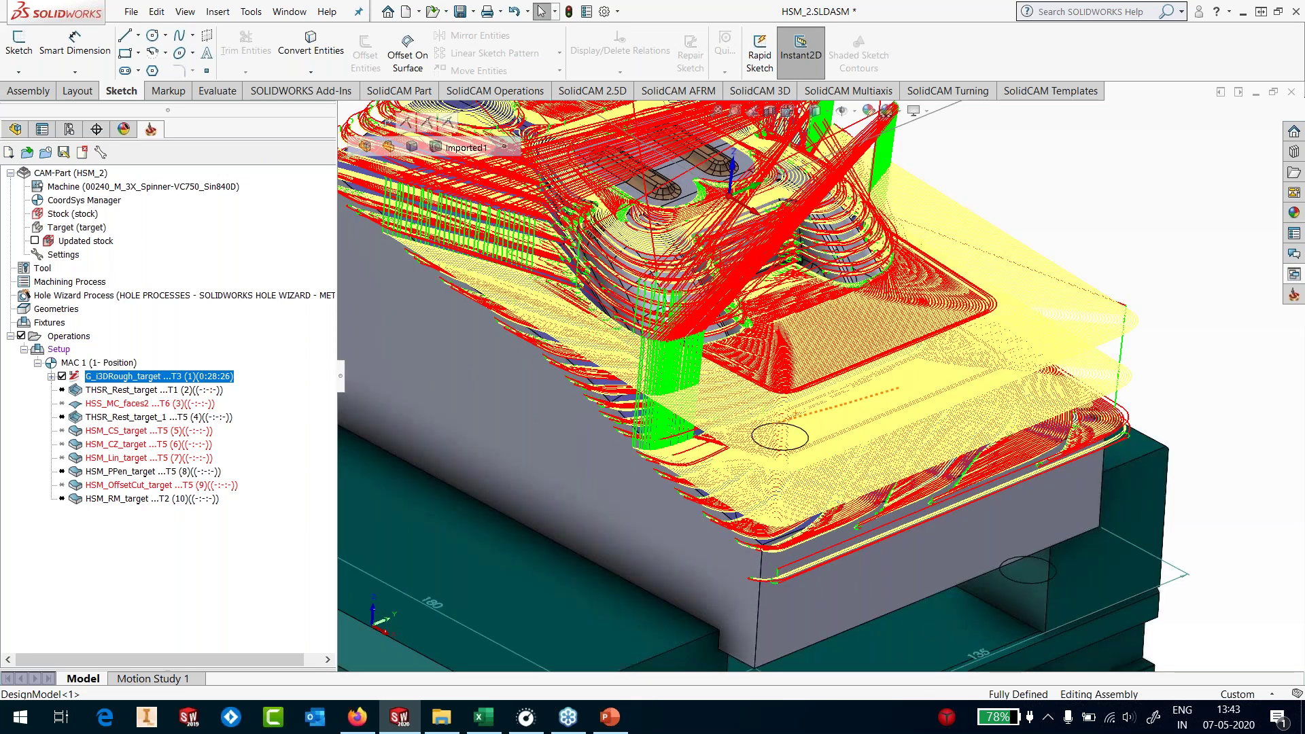
pyautogui.scroll(4, 819, 380)
pyautogui.click(62, 376)
# Open the THSR_Rest_target operation for editing and choose target as its machining surfaces
pyautogui.rightClick(129, 389)
pyautogui.click(163, 174)
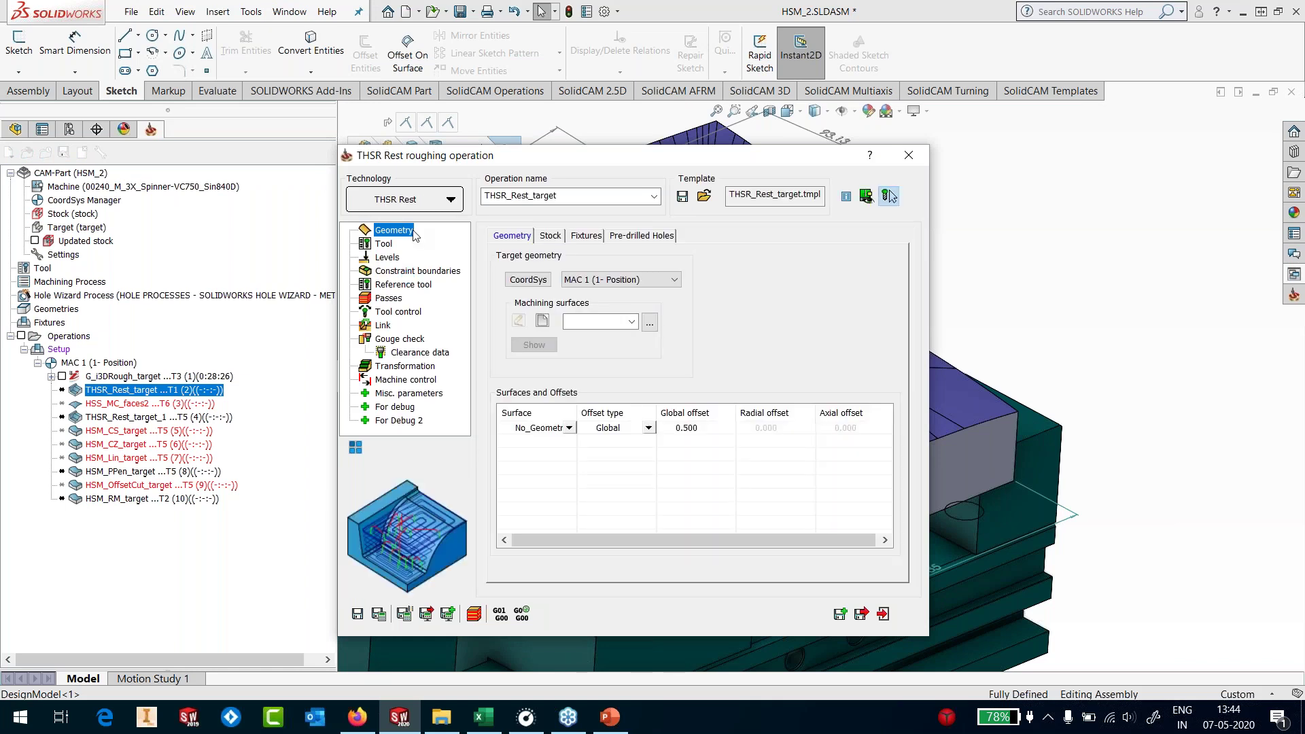
pyautogui.click(632, 322)
pyautogui.click(598, 336)
pyautogui.click(700, 428)
pyautogui.click(679, 507)
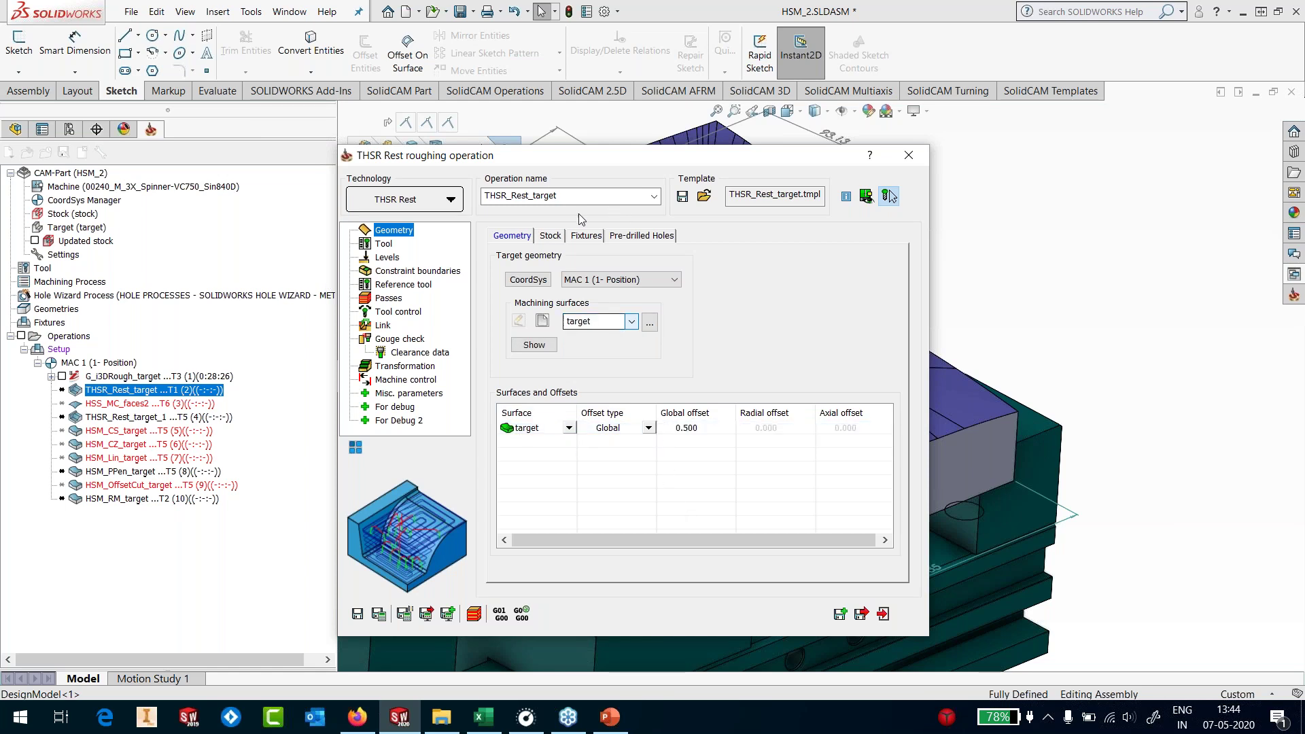
# Review the rest roughing operation's stock model, rest material detection, tool and level settings
pyautogui.click(550, 235)
pyautogui.doubleClick(656, 528)
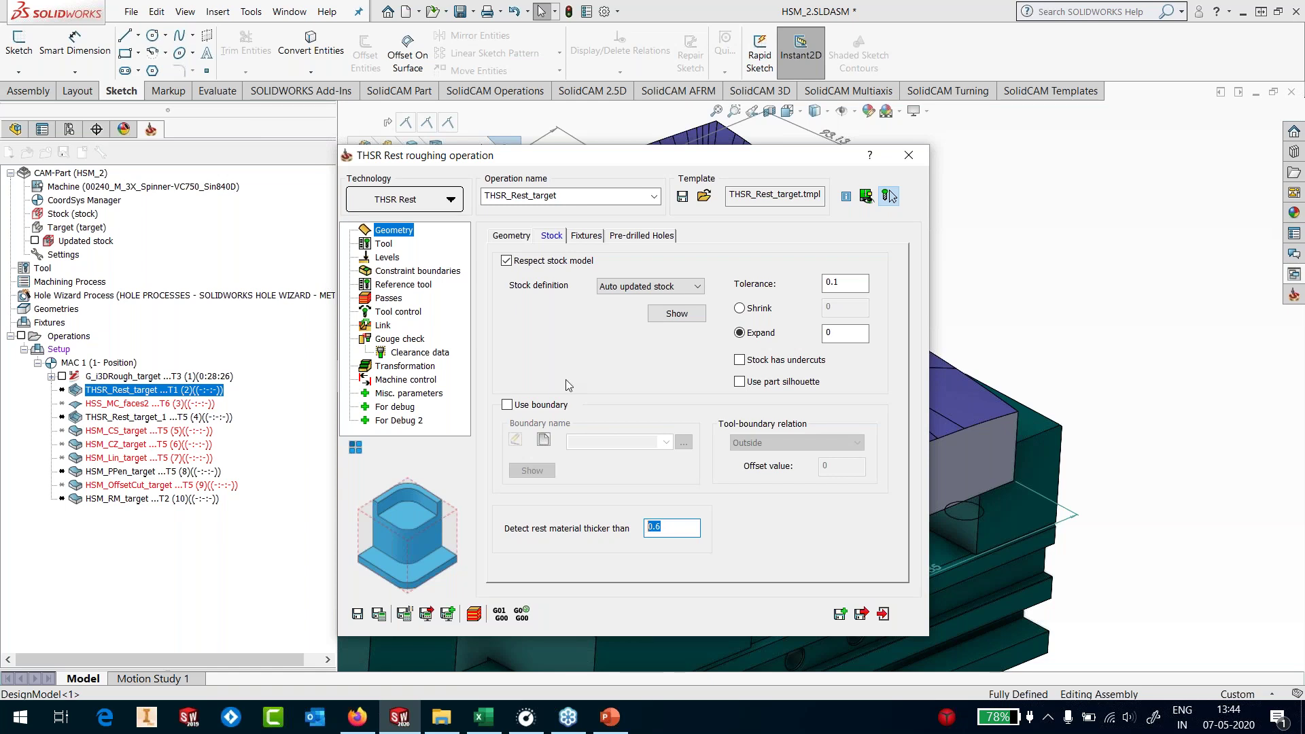
pyautogui.click(383, 245)
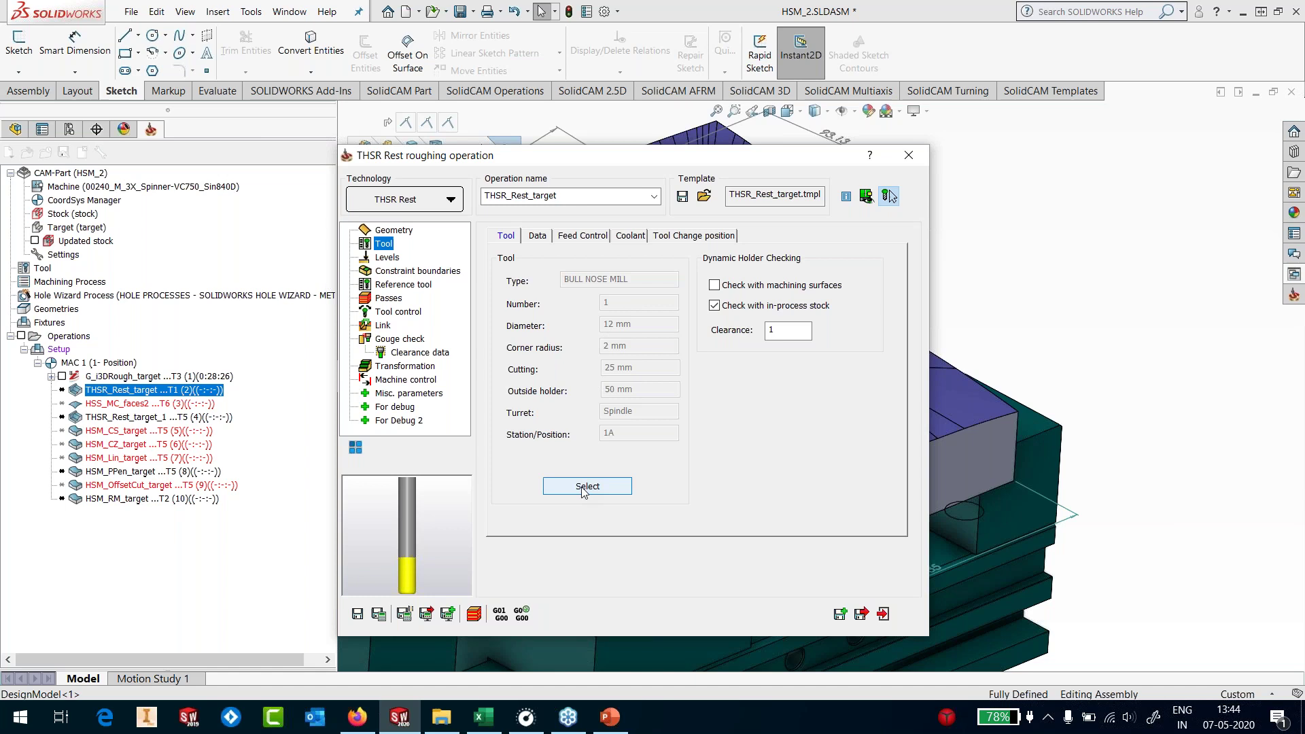
pyautogui.click(385, 259)
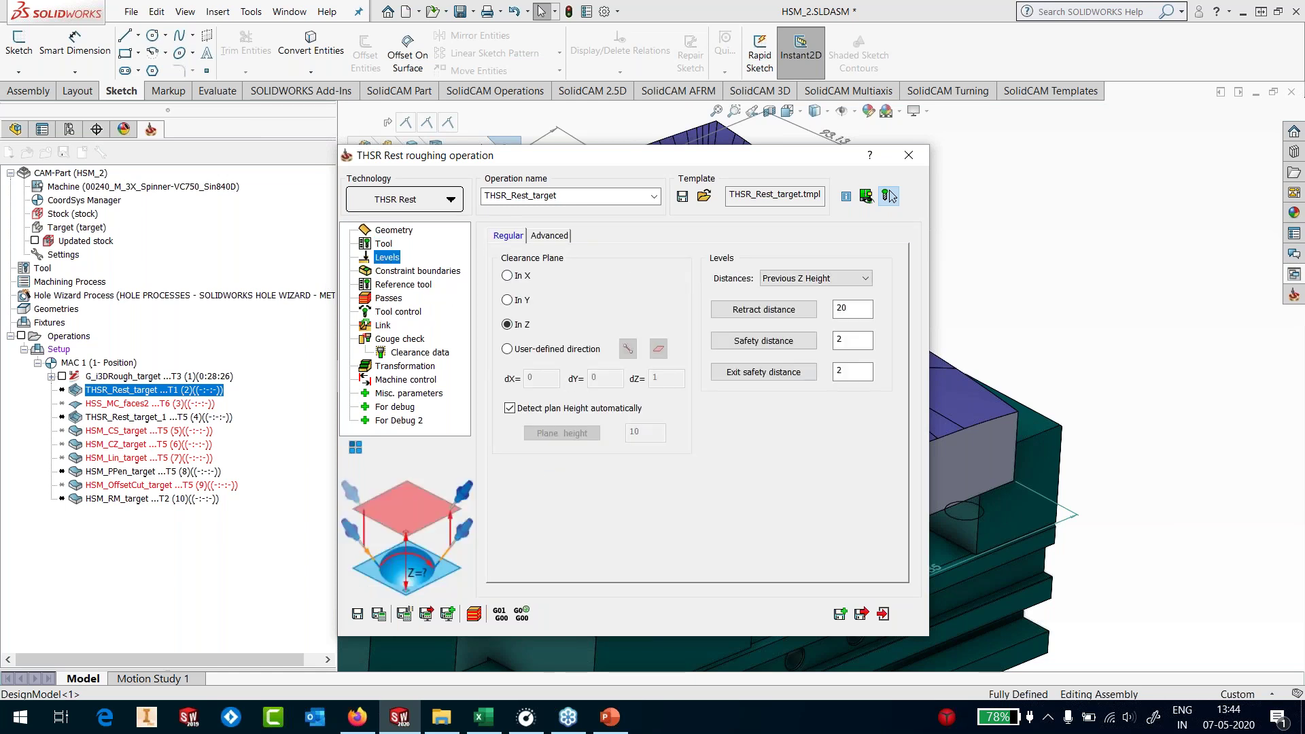
# Preview the auto-created box constraint boundary on the model and check the reference tool settings
pyautogui.click(426, 270)
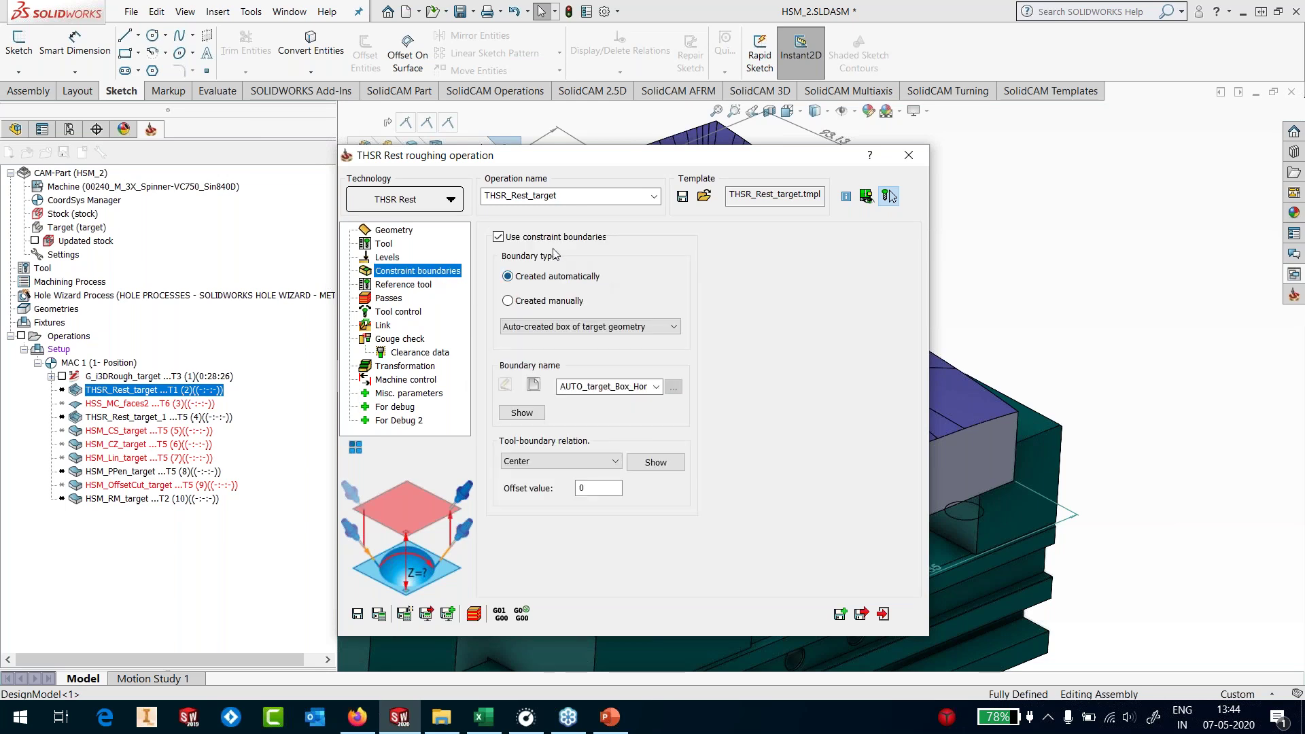
pyautogui.moveTo(504, 166); pyautogui.dragTo(247, 175)
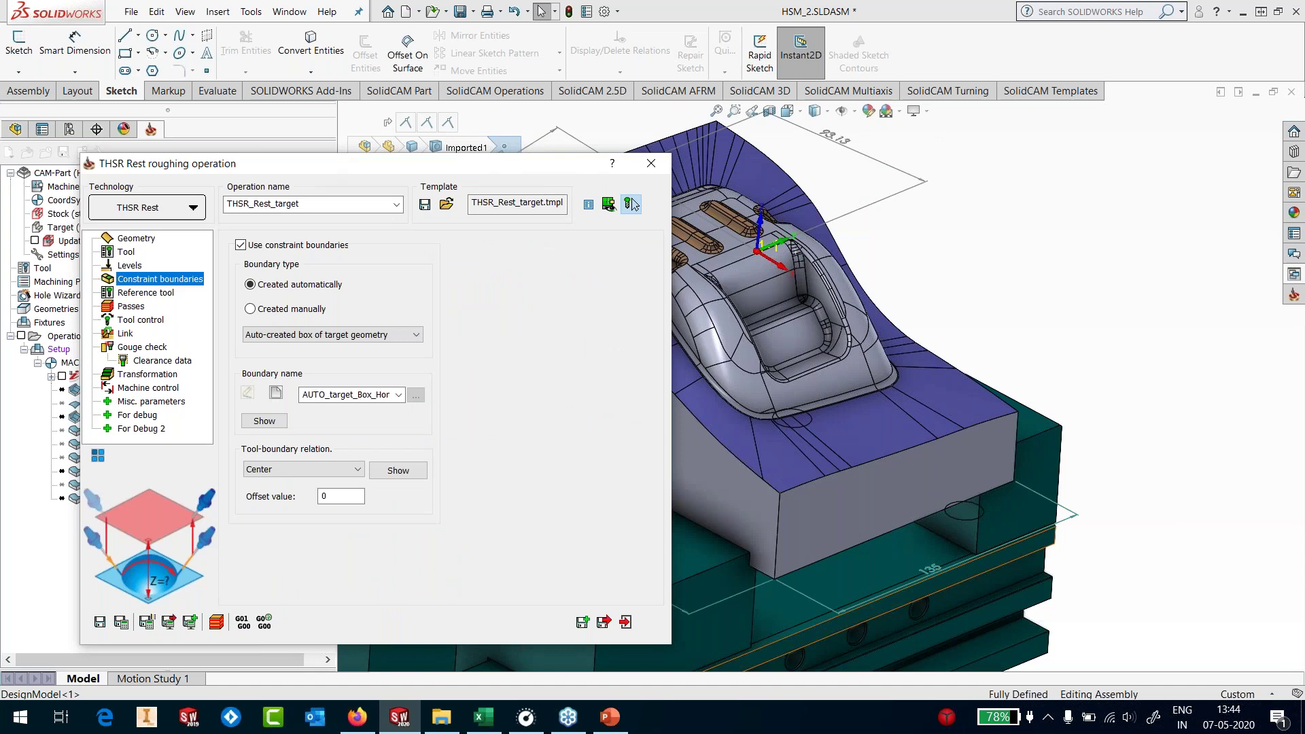
pyautogui.moveTo(502, 170); pyautogui.dragTo(848, 161)
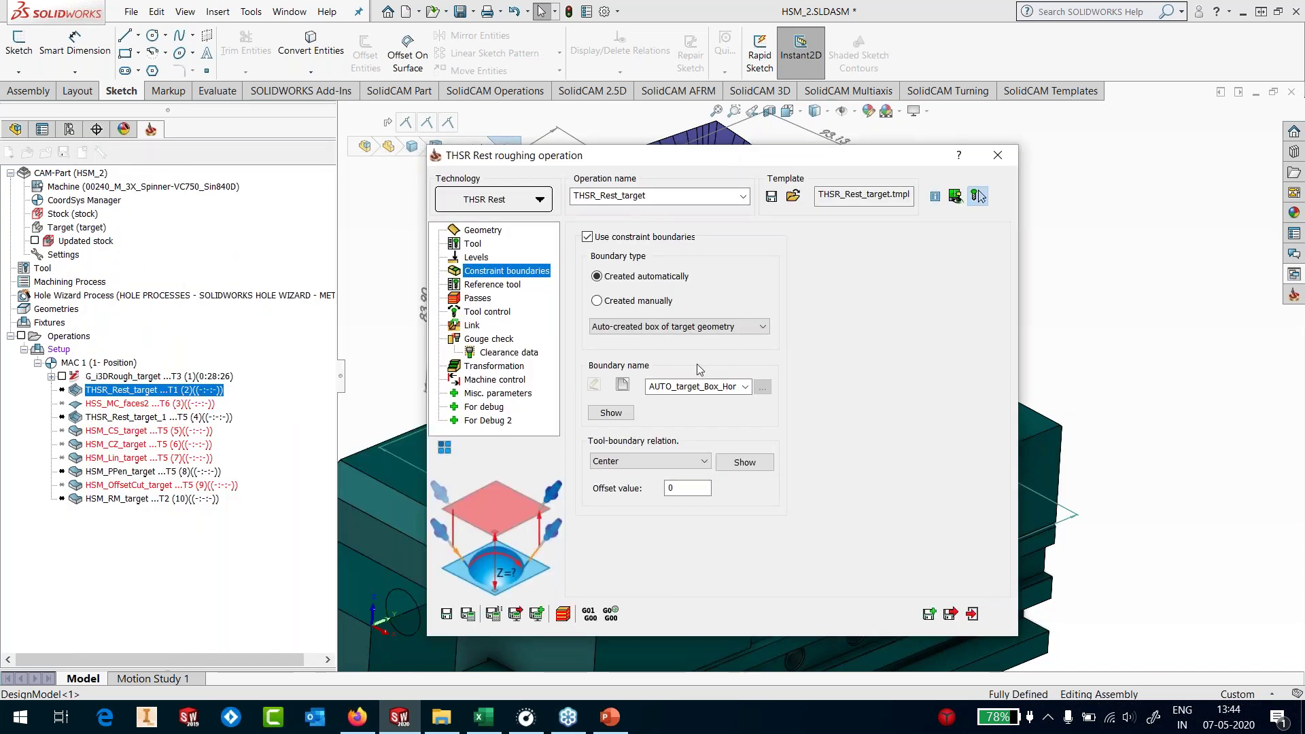
pyautogui.click(733, 465)
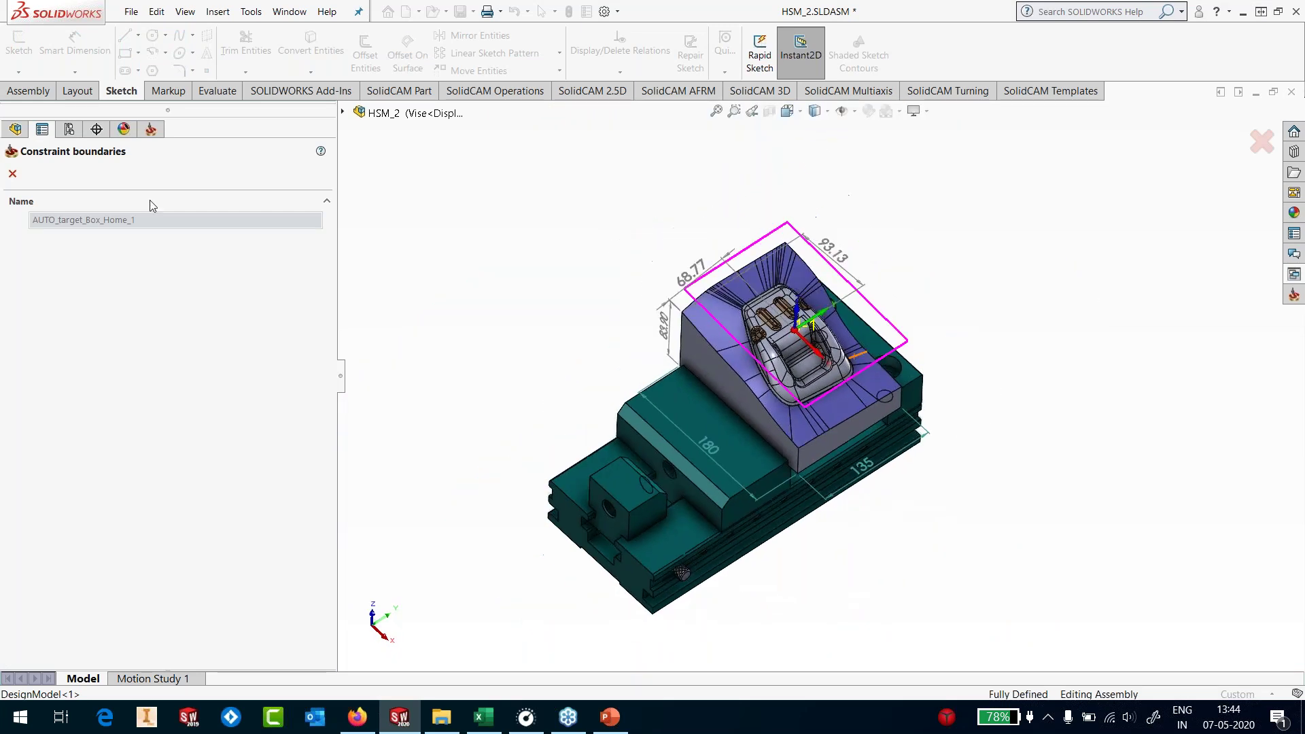
pyautogui.click(12, 174)
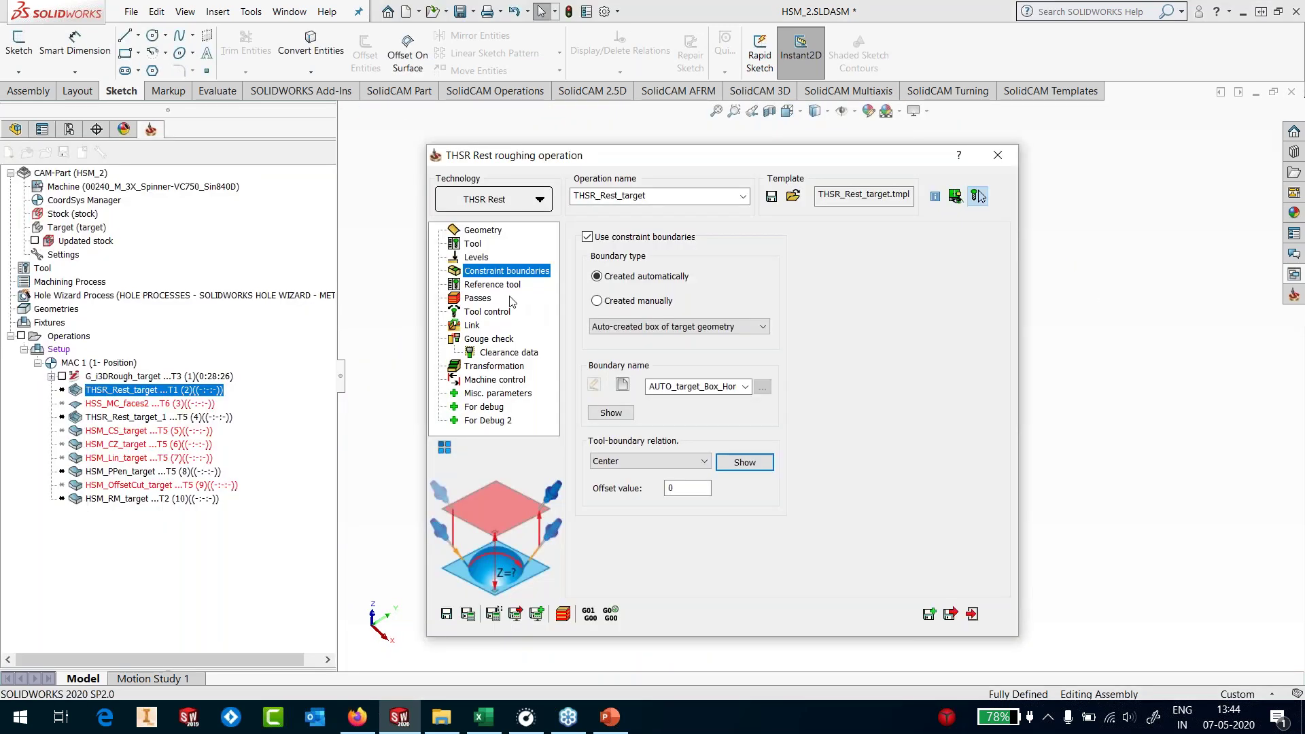
pyautogui.click(500, 286)
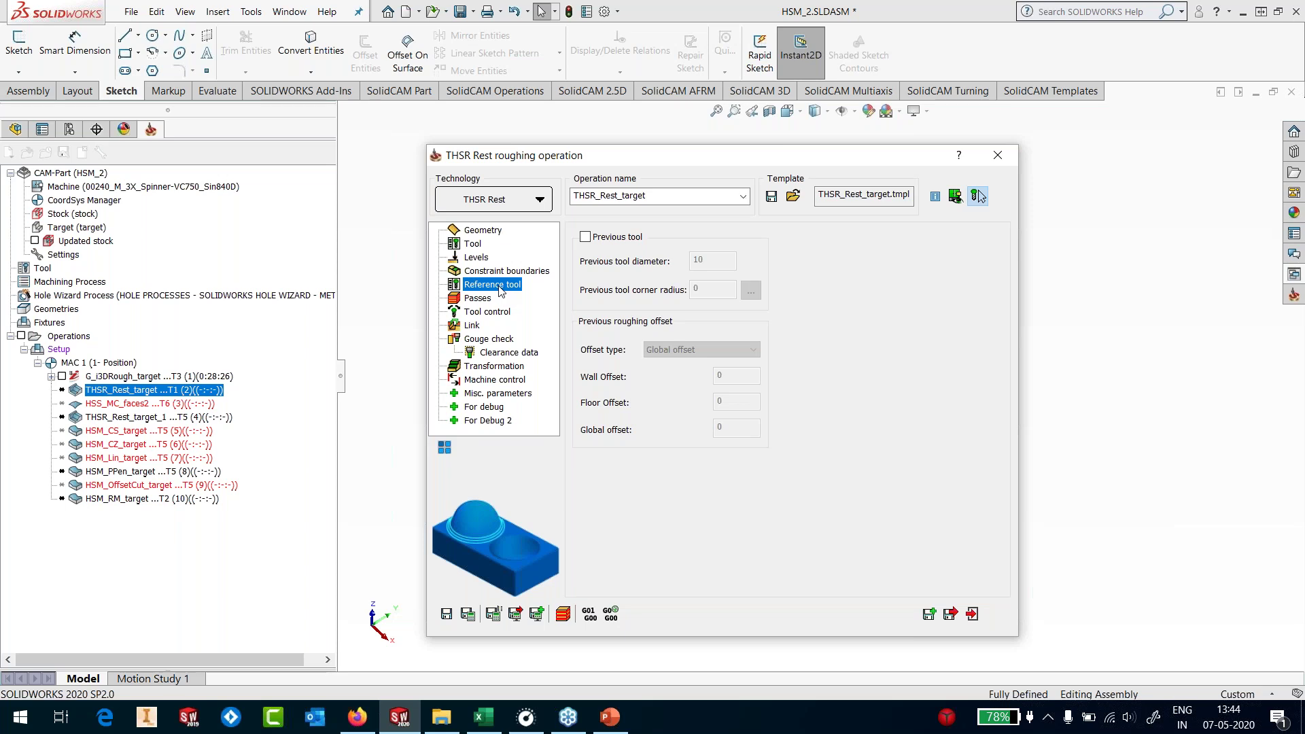
# Set the step over of the THSR_Rest_target passes to 70% of the tool diameter
pyautogui.click(487, 302)
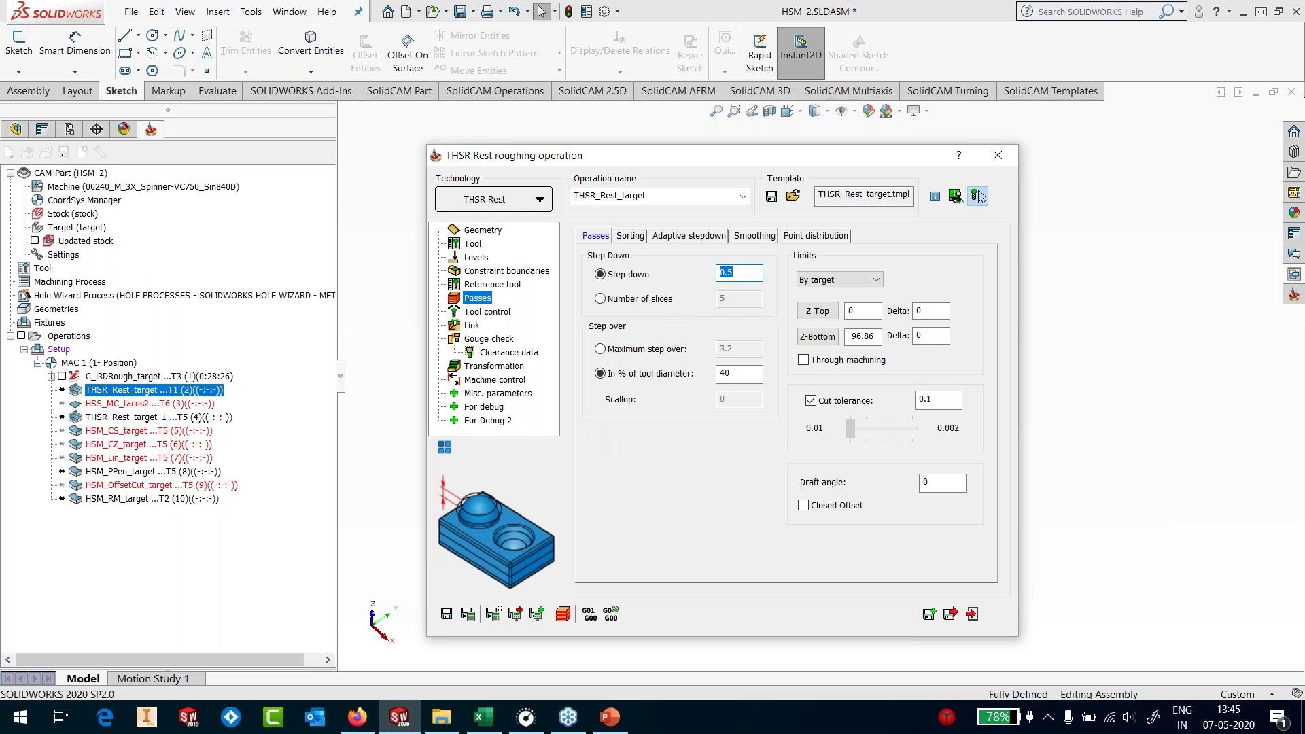
pyautogui.moveTo(738, 375); pyautogui.dragTo(710, 381)
pyautogui.write('60')
pyautogui.doubleClick(727, 373)
pyautogui.write('70')
# Set the links between slices to Step and between groups to Direct without ramp, and save and close the rest roughing operation
pyautogui.click(471, 326)
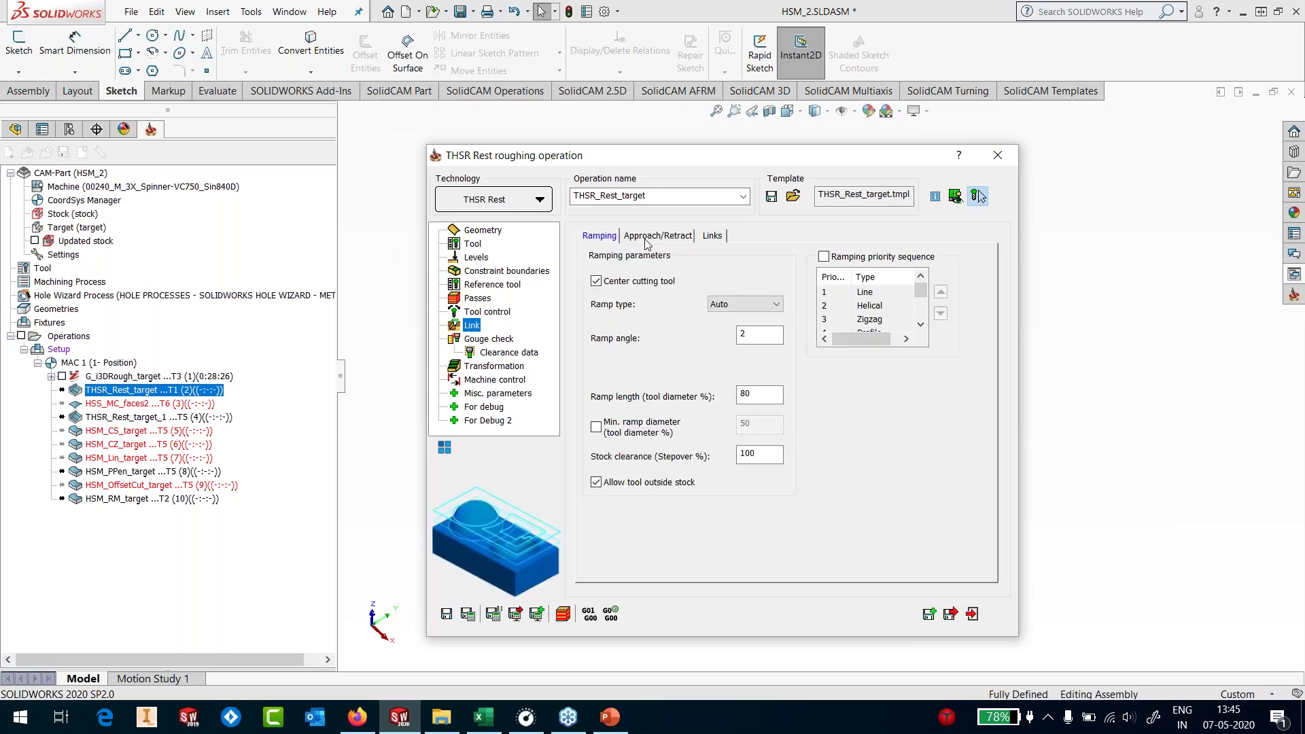
pyautogui.click(649, 237)
pyautogui.click(707, 238)
pyautogui.click(715, 382)
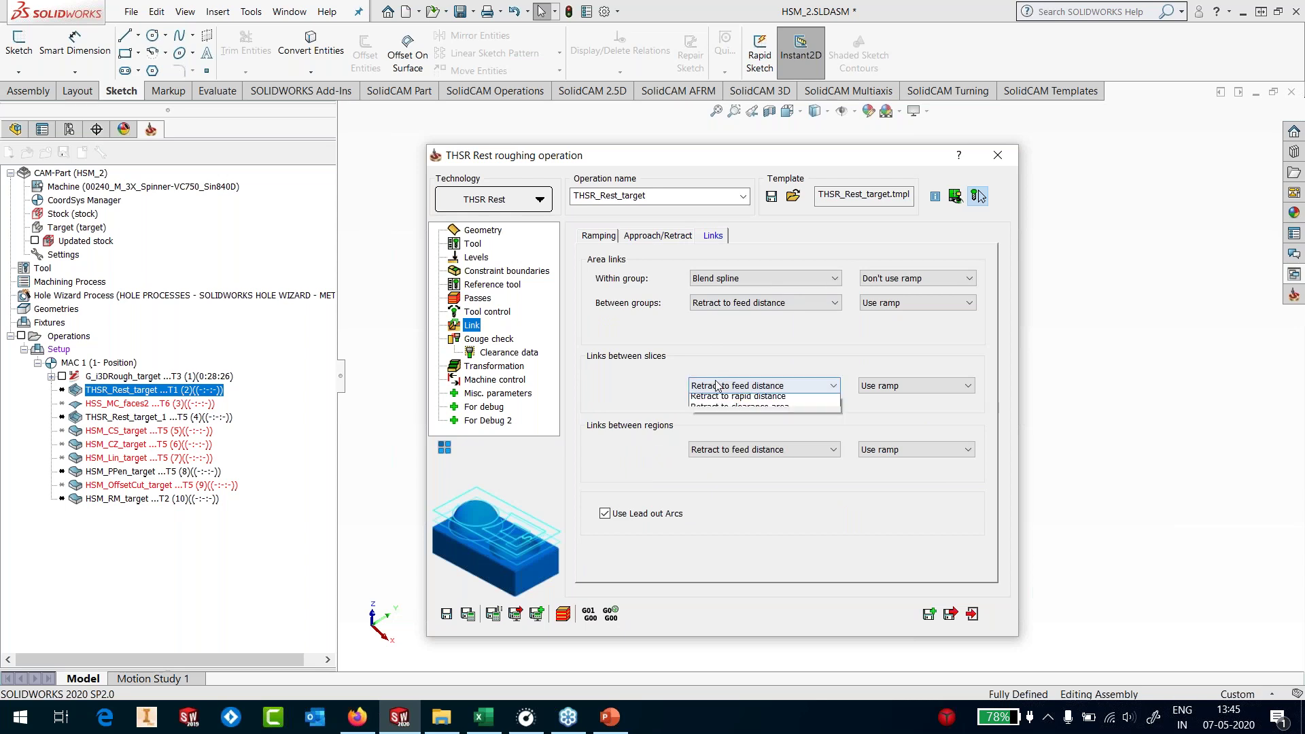
pyautogui.click(711, 421)
pyautogui.click(830, 304)
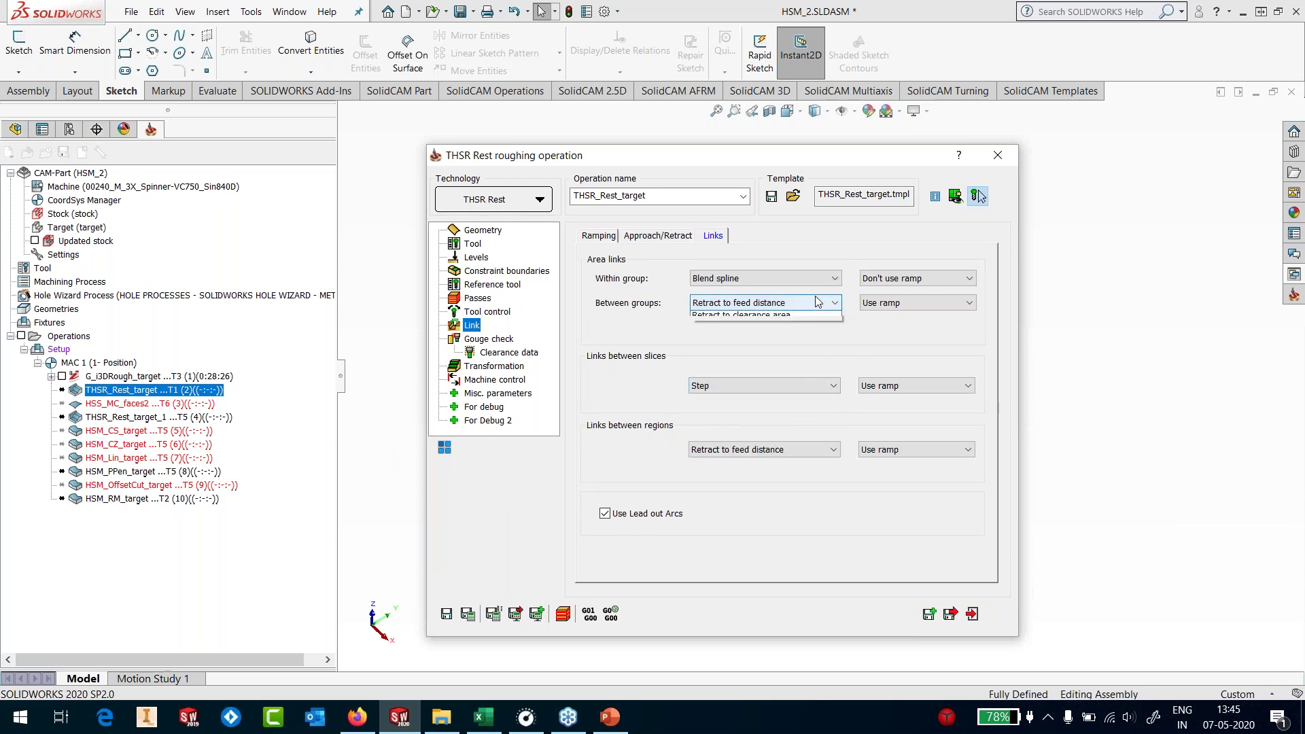
pyautogui.click(771, 320)
pyautogui.click(911, 306)
pyautogui.click(910, 328)
pyautogui.click(448, 616)
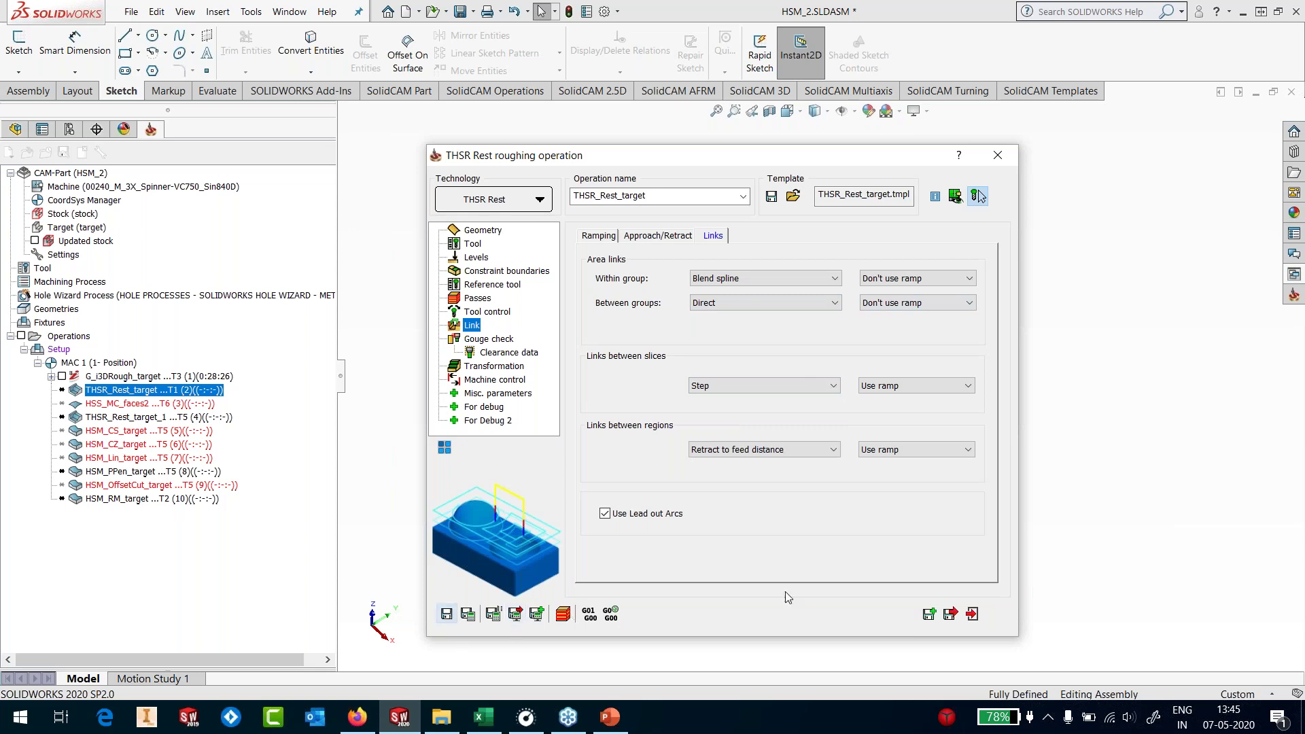
pyautogui.click(974, 615)
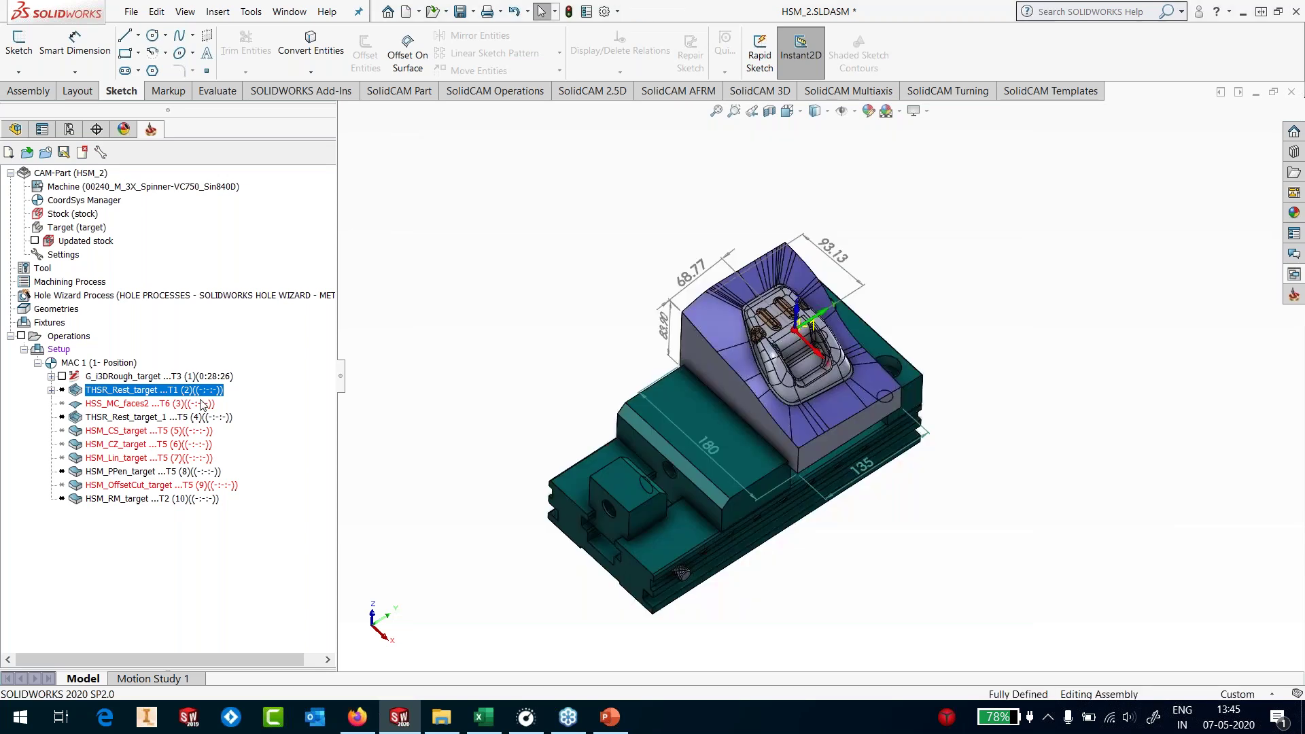
# Calculate the THSR_Rest_target operation and delete the HSS_MC_faces2 operation
pyautogui.rightClick(190, 389)
pyautogui.moveTo(291, 108); pyautogui.dragTo(474, 152)
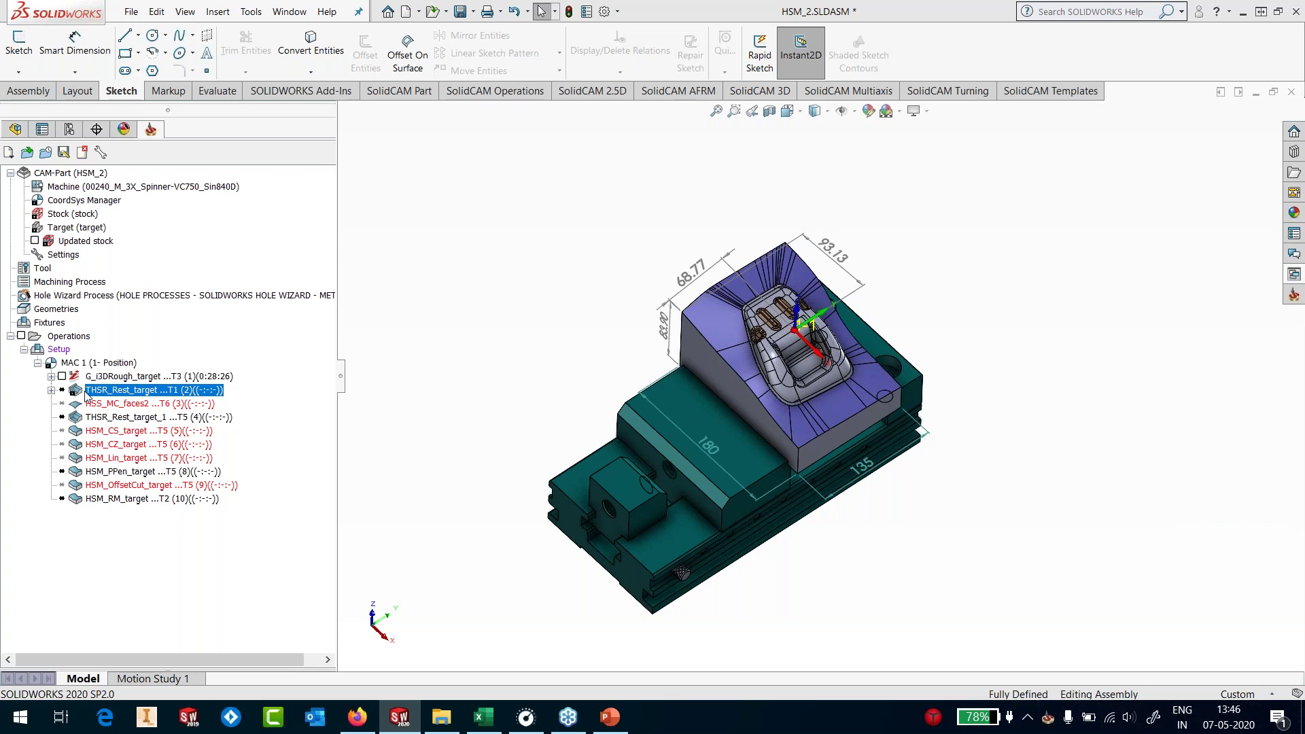
pyautogui.rightClick(102, 407)
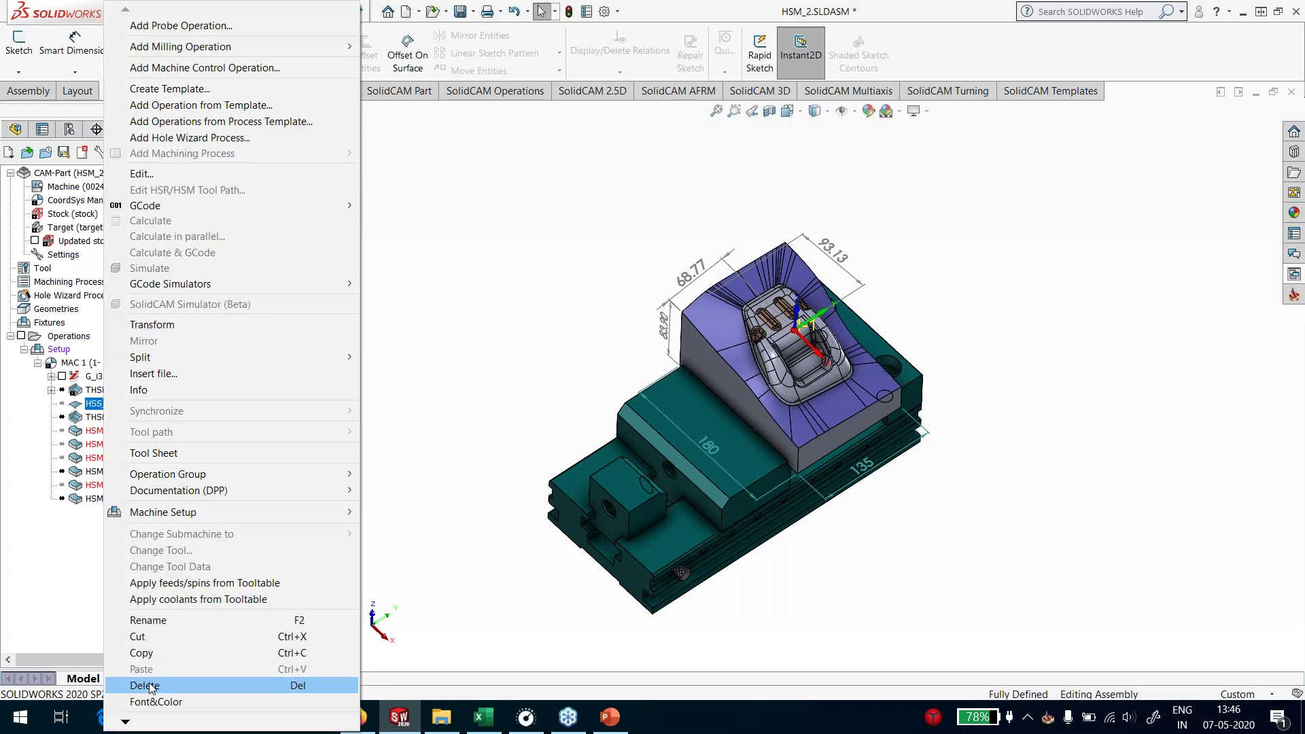
pyautogui.click(122, 676)
pyautogui.press('Return')
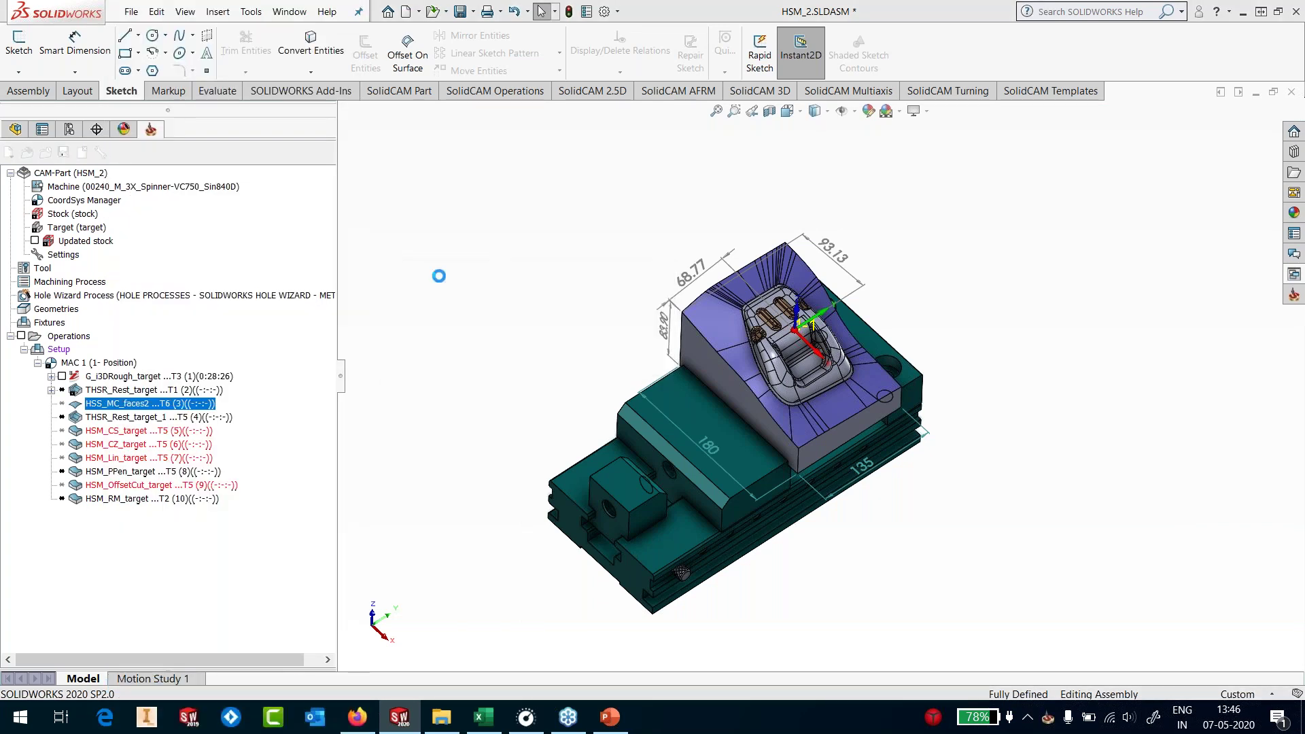
# Inspect the calculated THSR_Rest_target tool path on the model and hide its display
pyautogui.click(159, 392)
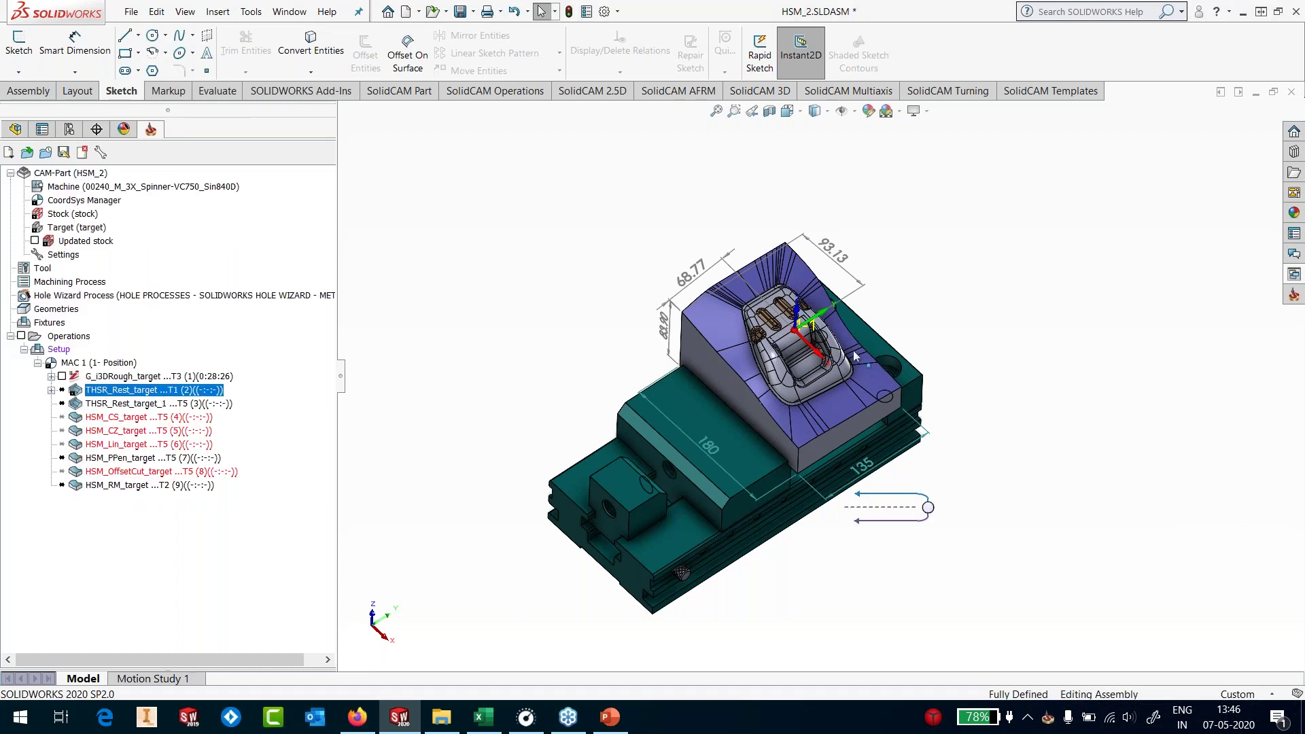
pyautogui.scroll(-4, 855, 355)
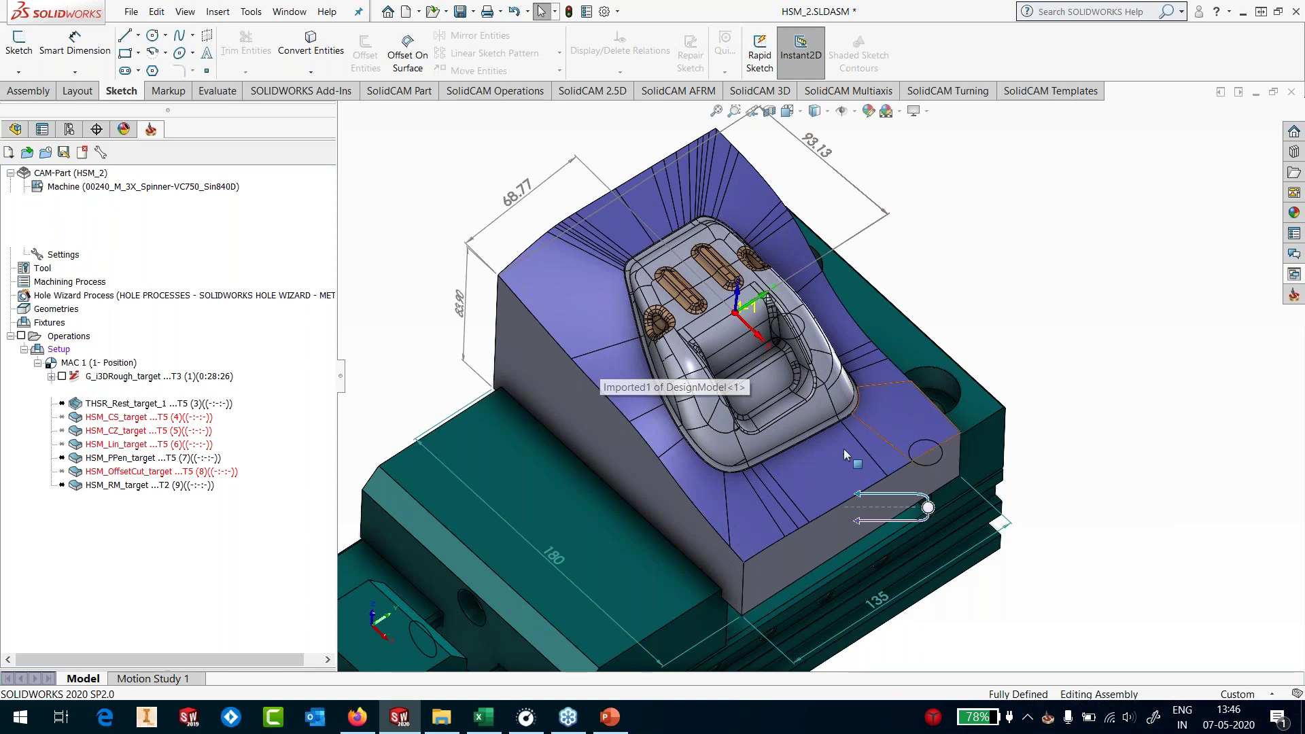
pyautogui.moveTo(804, 342); pyautogui.dragTo(611, 394, button='middle')
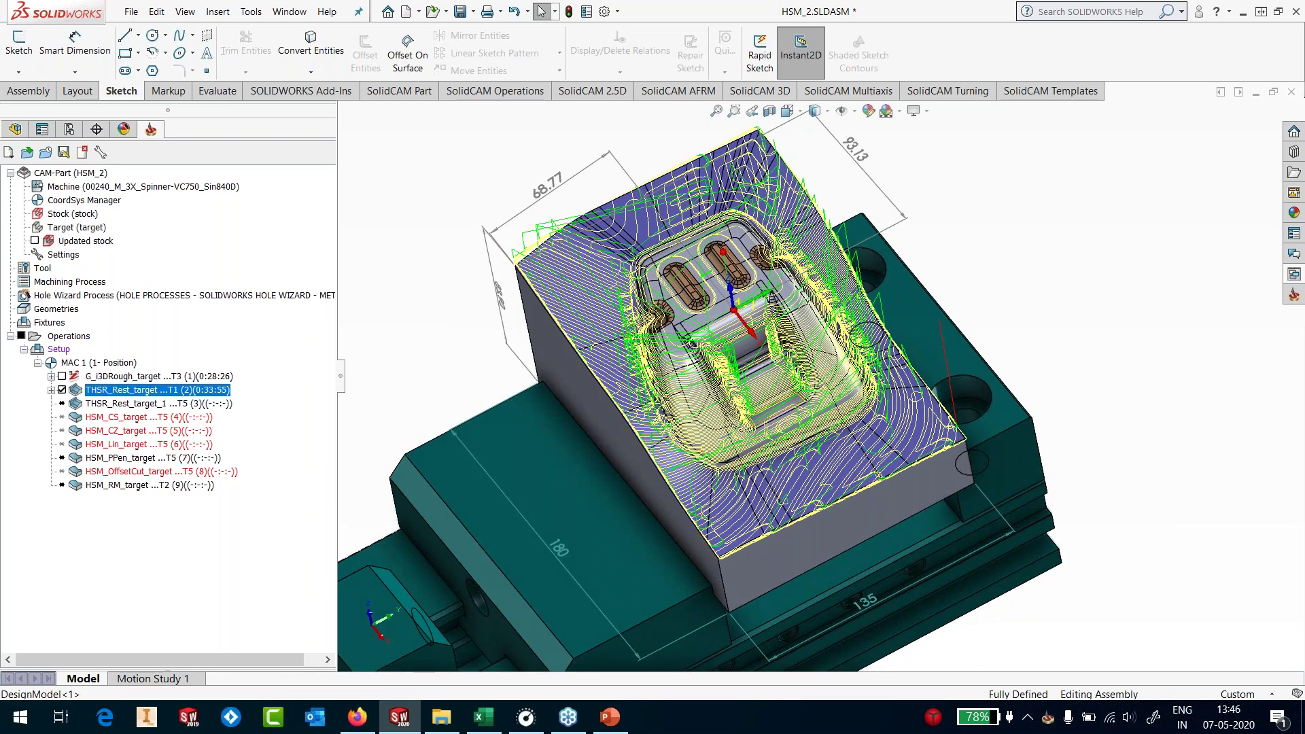
pyautogui.click(63, 391)
# Add an HSS Morph between two boundary curves operation after THSR_Rest_target
pyautogui.rightClick(91, 400)
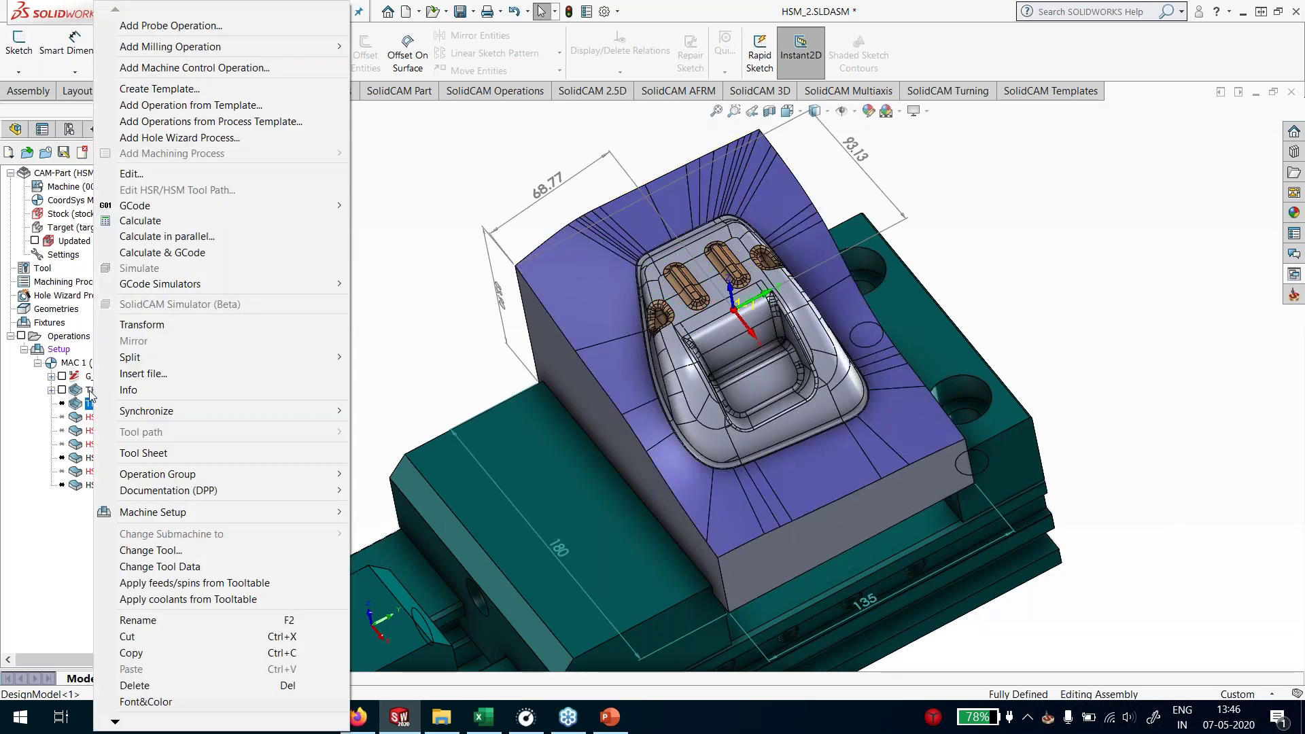
pyautogui.press('Escape')
pyautogui.rightClick(89, 391)
pyautogui.moveTo(168, 47)
pyautogui.click(415, 338)
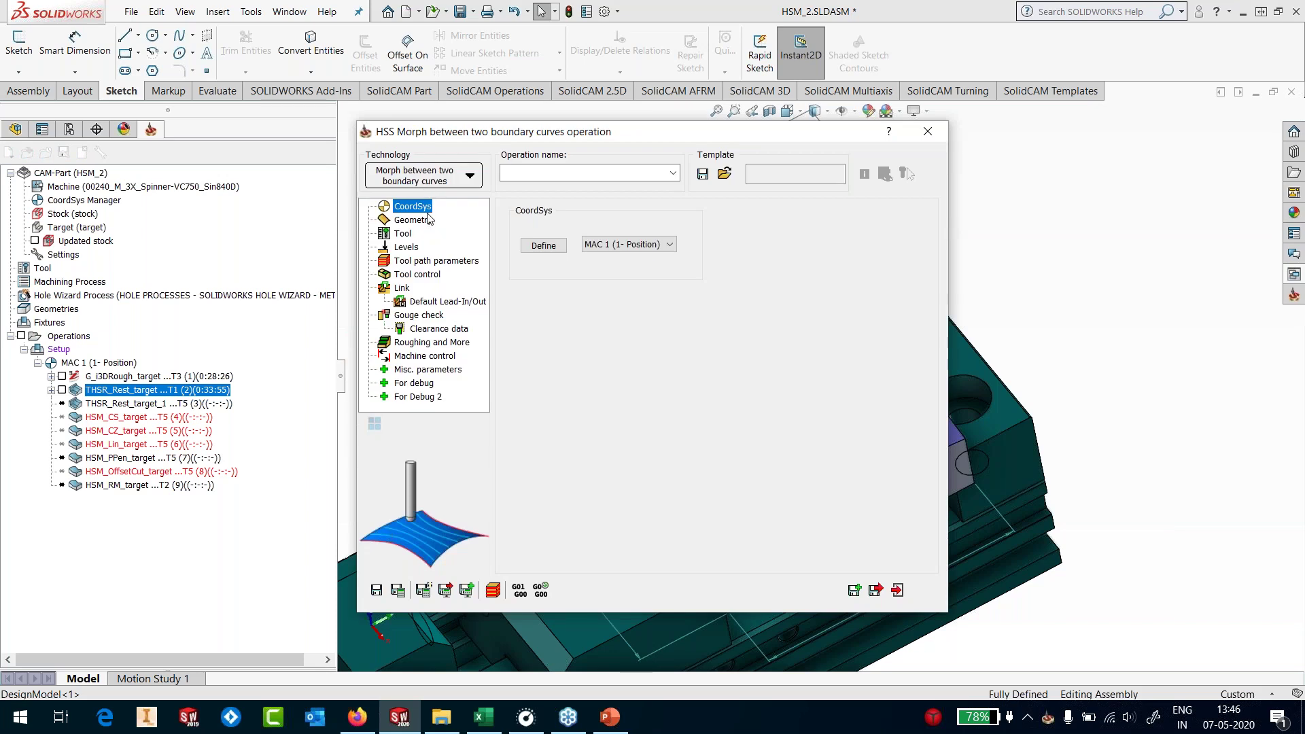
# Define the drive surface by finding all faces that share the color of the blue-violet surface surrounding the raised shape
pyautogui.click(427, 224)
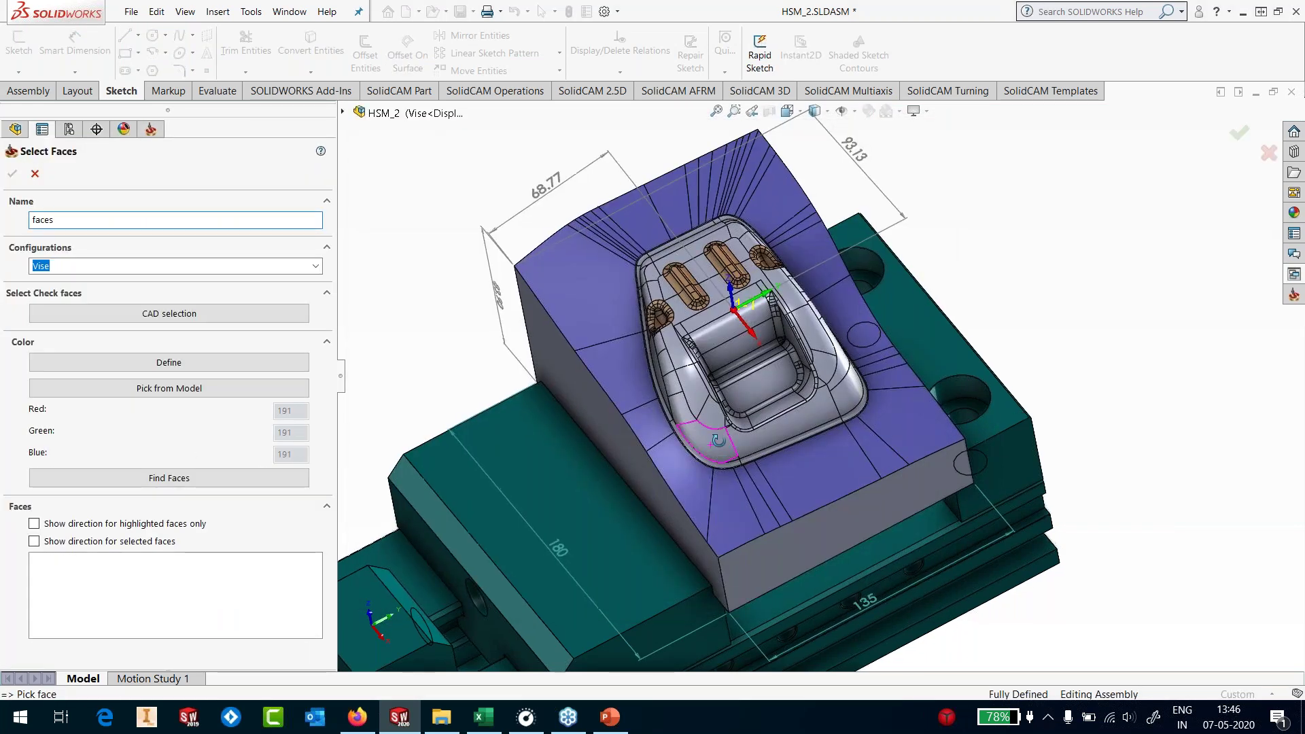
pyautogui.moveTo(713, 444); pyautogui.dragTo(606, 242, button='middle')
pyautogui.click(169, 388)
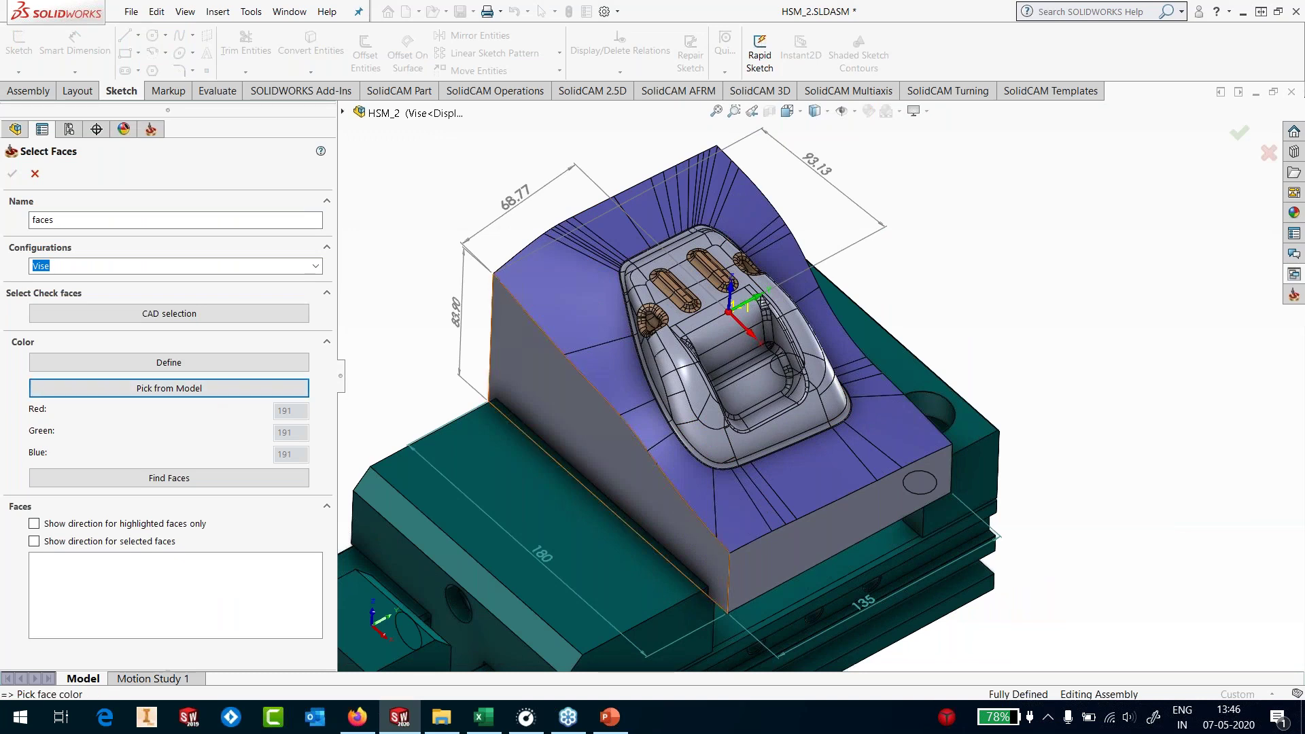
pyautogui.click(537, 299)
pyautogui.click(169, 478)
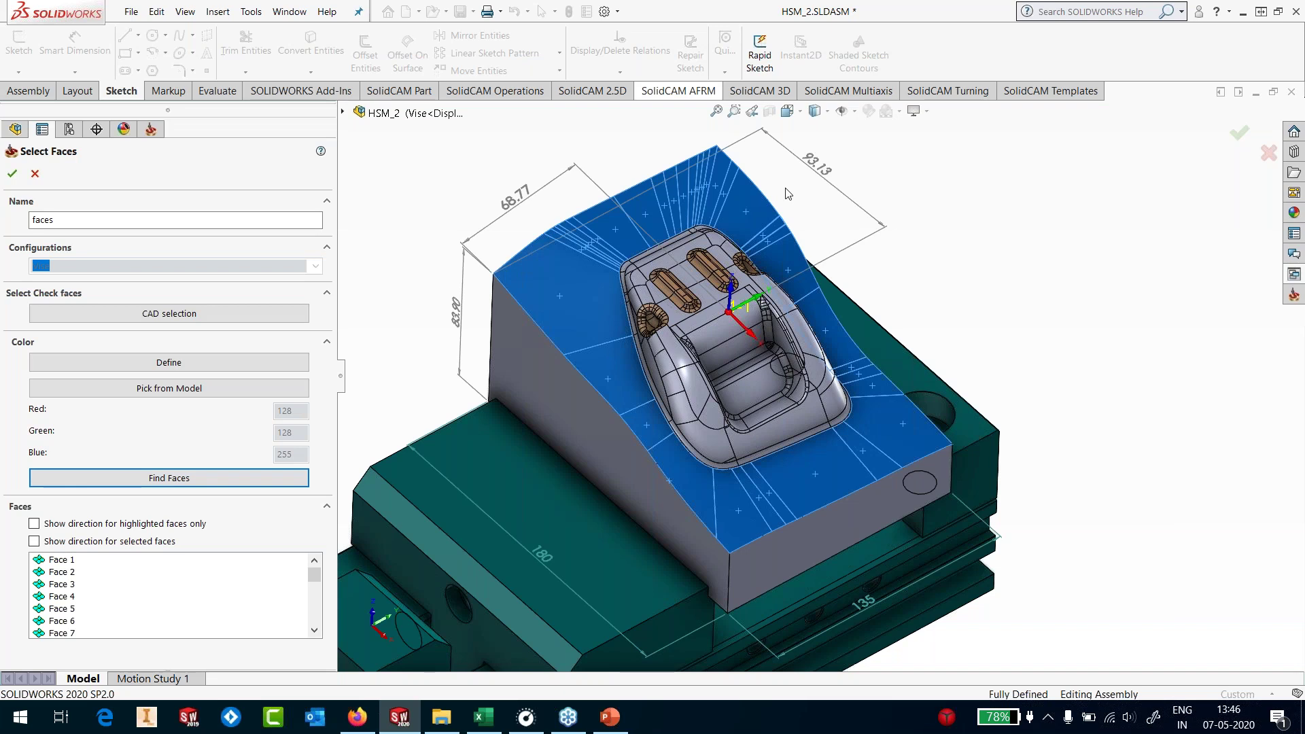
pyautogui.click(12, 174)
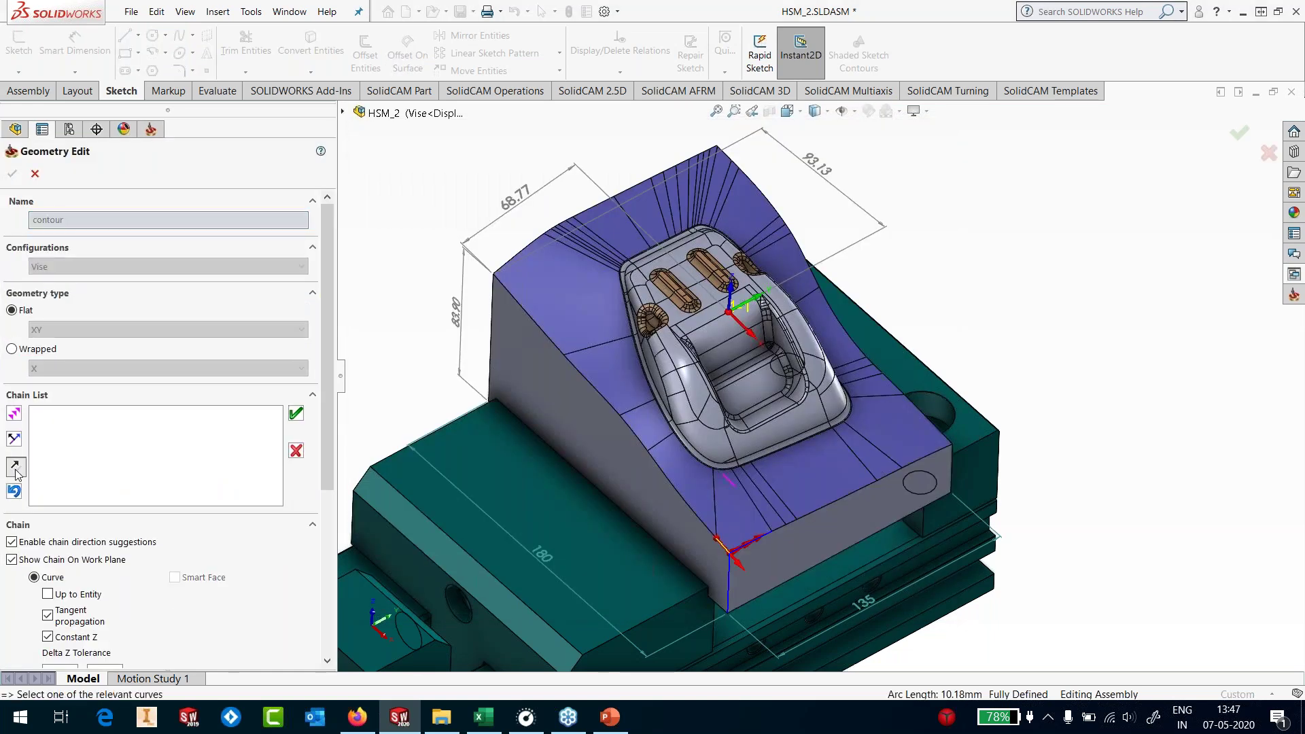
# Define the start edge curve as a closed chain along the outer boundary of the blue-violet surface
pyautogui.click(18, 416)
pyautogui.click(18, 415)
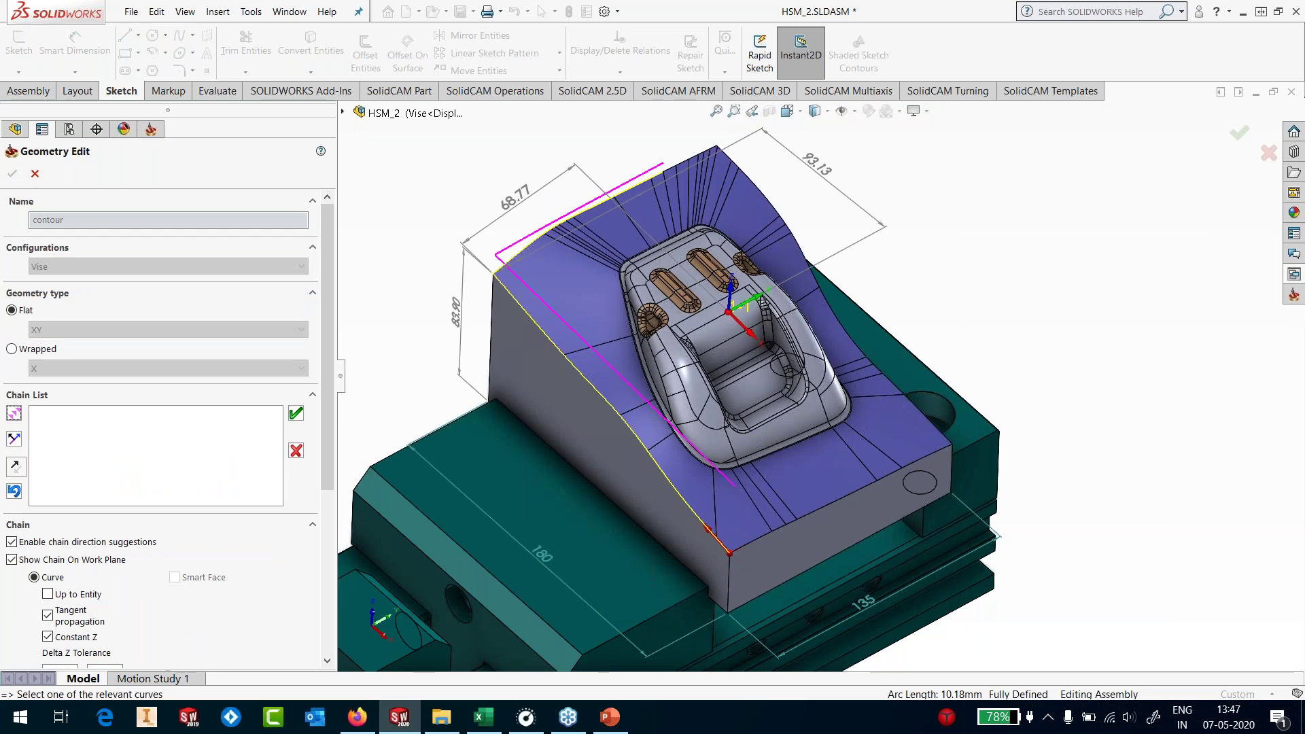
pyautogui.click(18, 415)
pyautogui.click(17, 415)
pyautogui.click(17, 415)
pyautogui.click(17, 415)
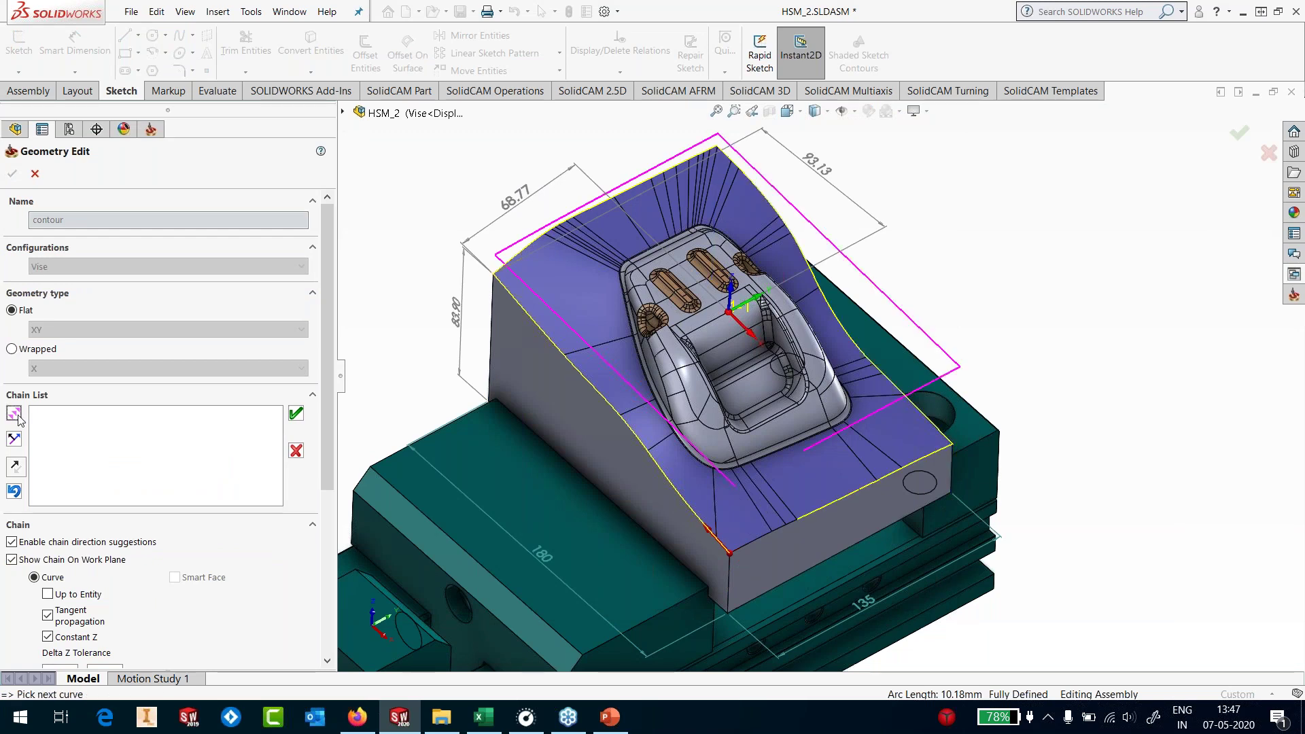
pyautogui.click(792, 522)
pyautogui.click(296, 413)
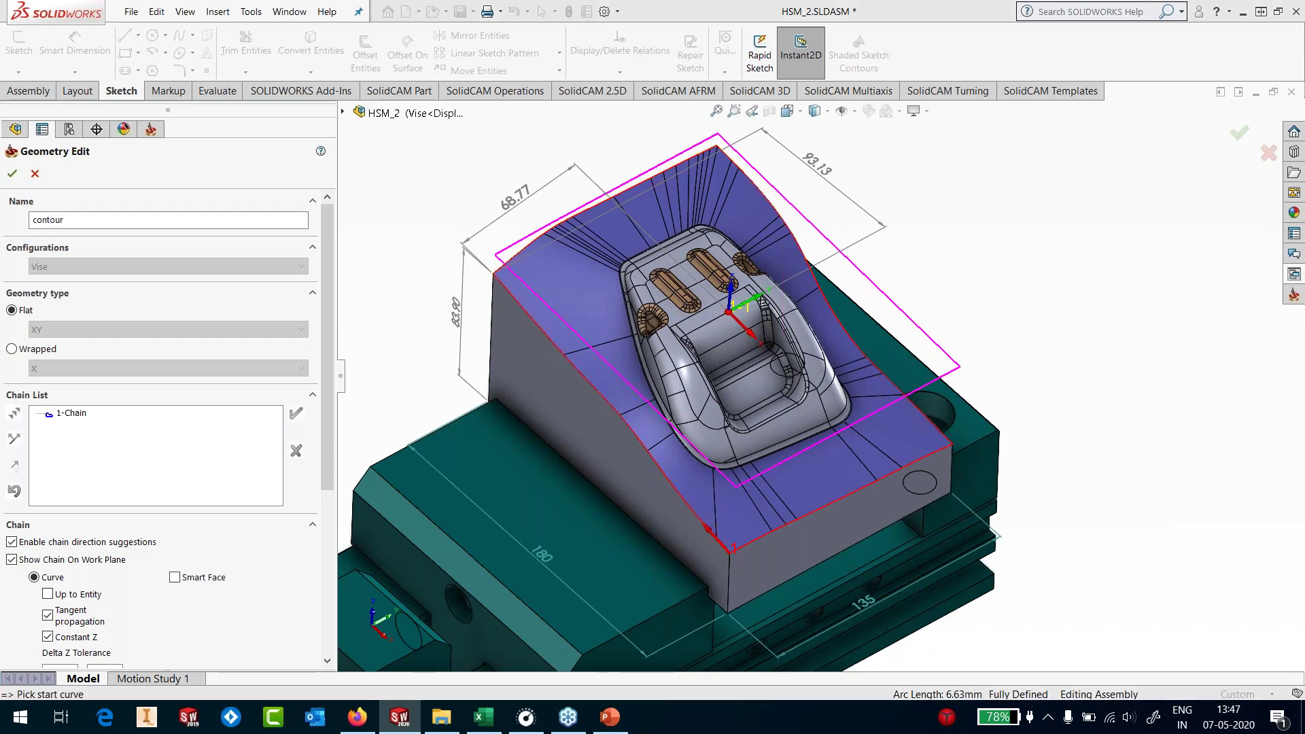
pyautogui.click(13, 173)
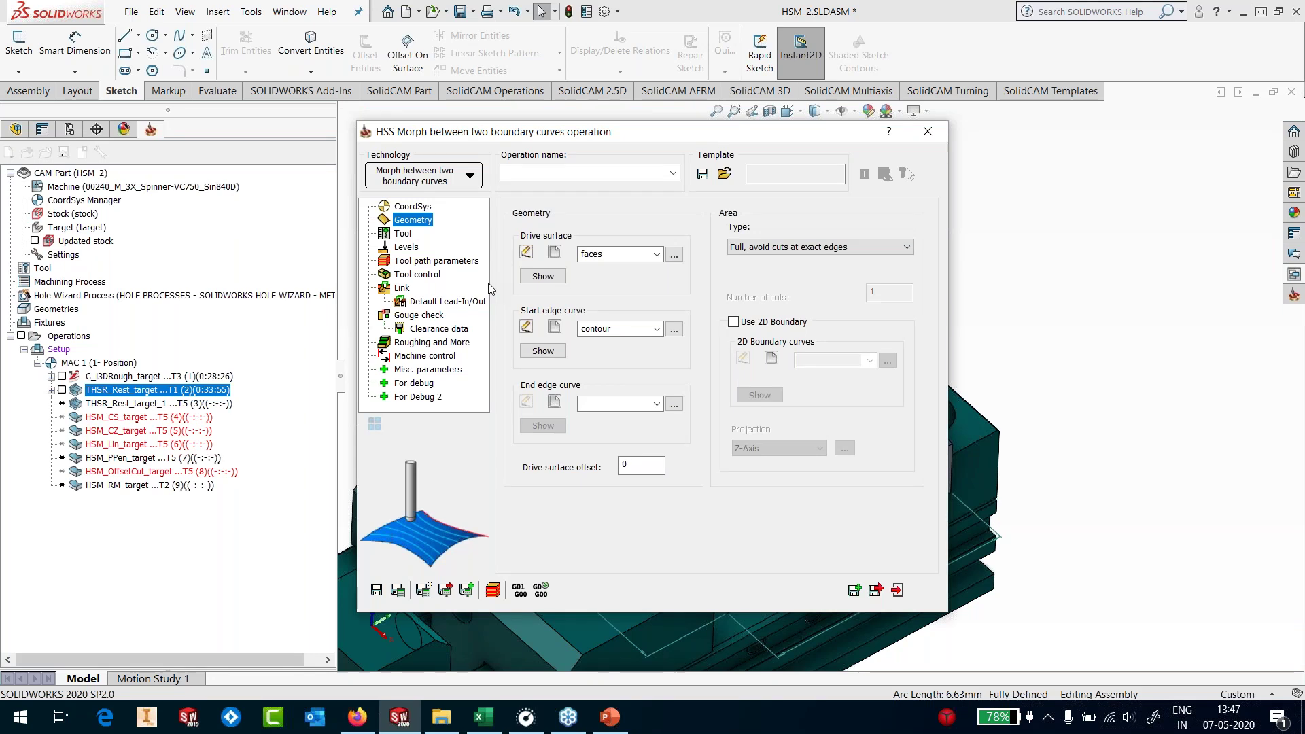
# Define the end edge curve as the closed chain around the base of the raised central shape
pyautogui.click(555, 402)
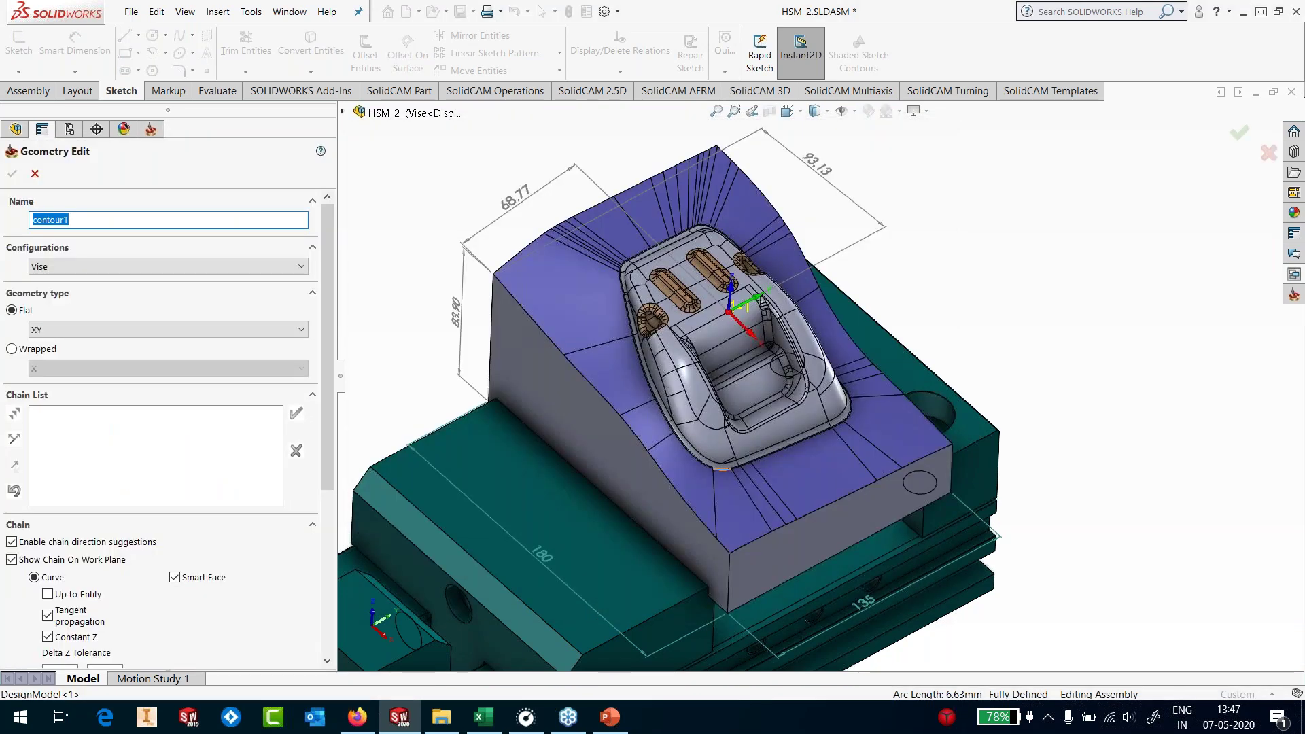
pyautogui.click(723, 468)
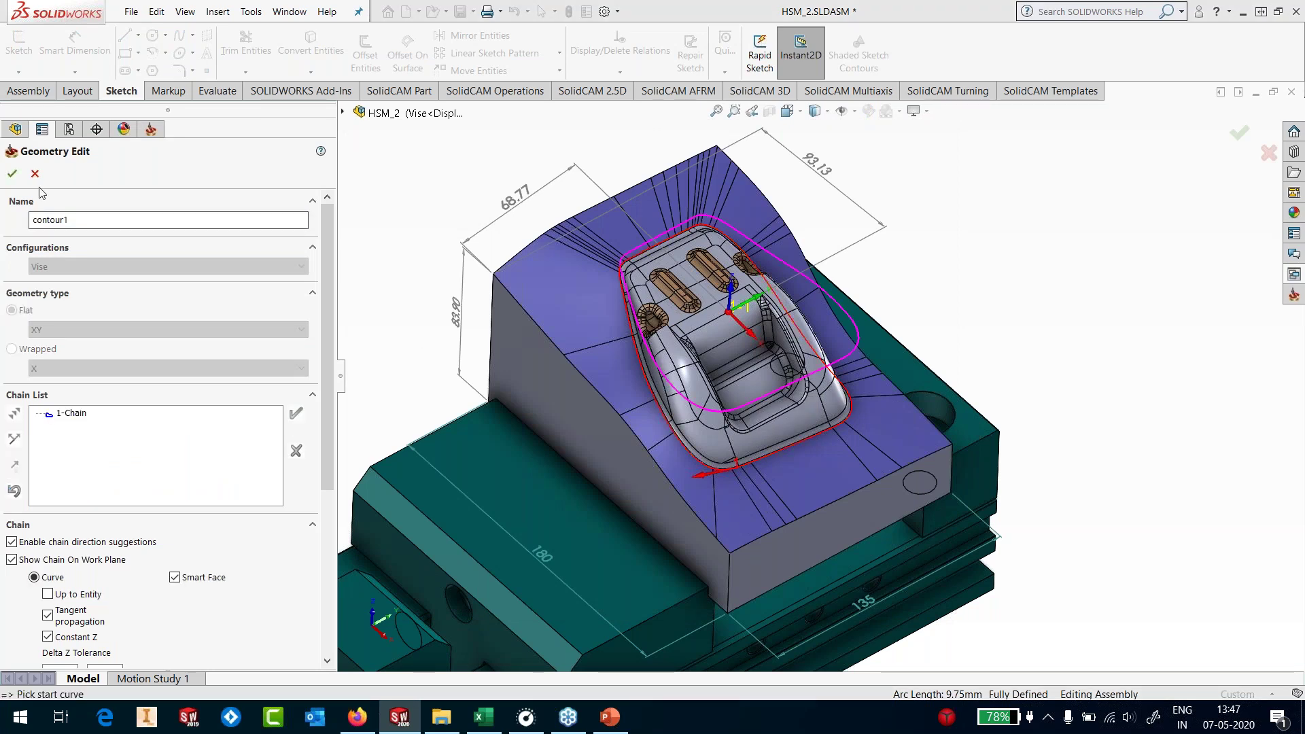
pyautogui.click(14, 175)
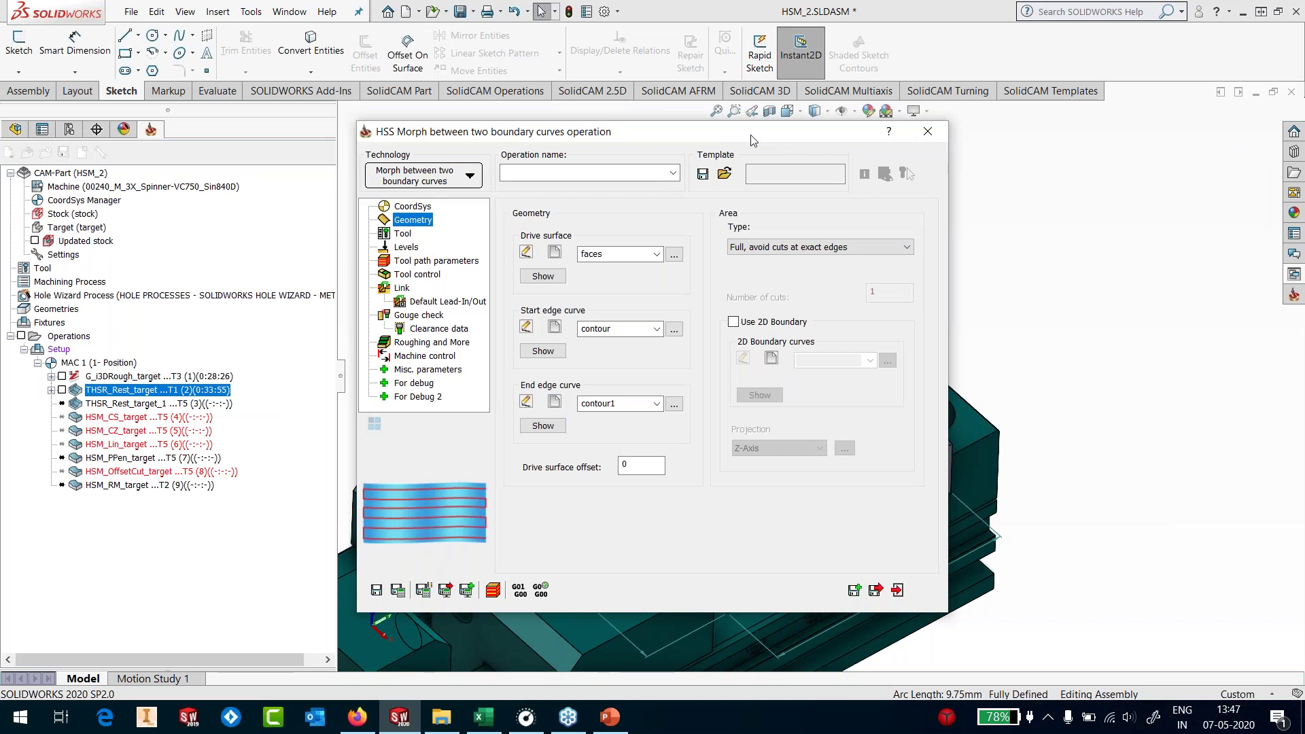
# Set the area type to Full, start and end at exact surface edges, with an end margin of 2
pyautogui.scroll(-5, 716, 469)
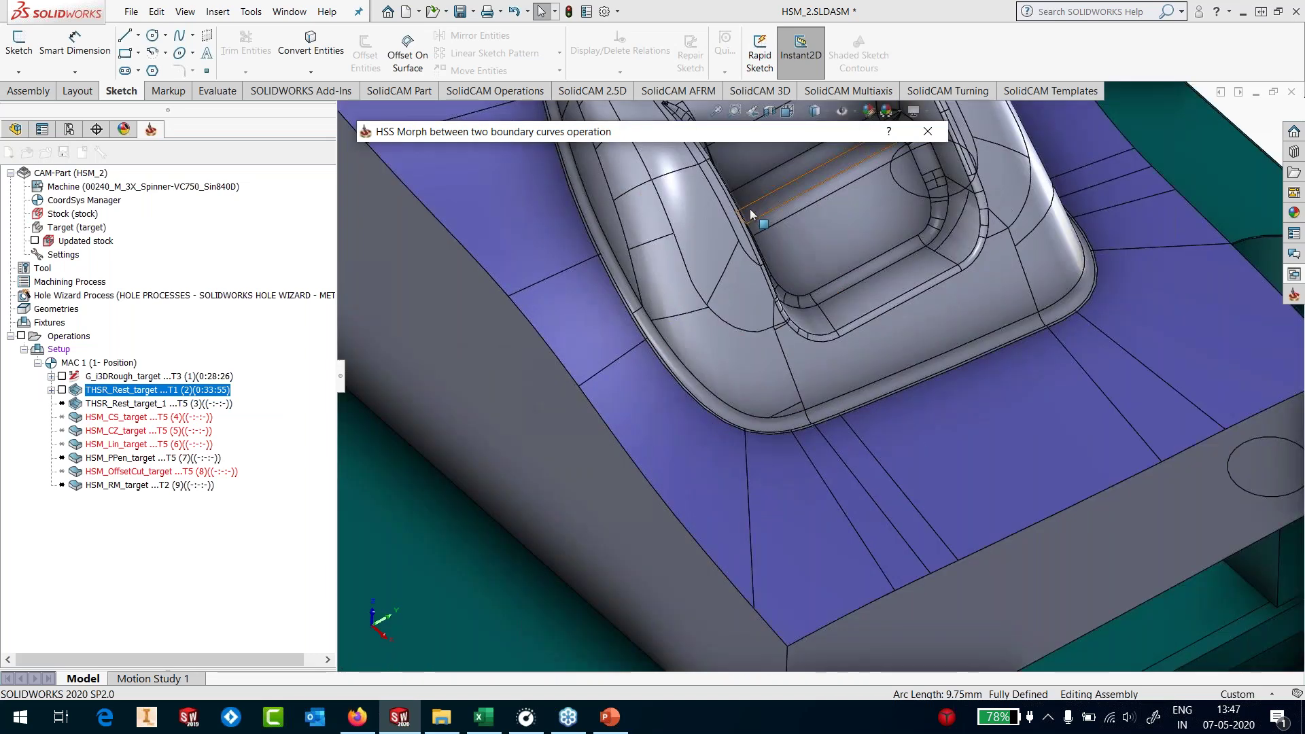
pyautogui.moveTo(751, 134)
pyautogui.click(816, 246)
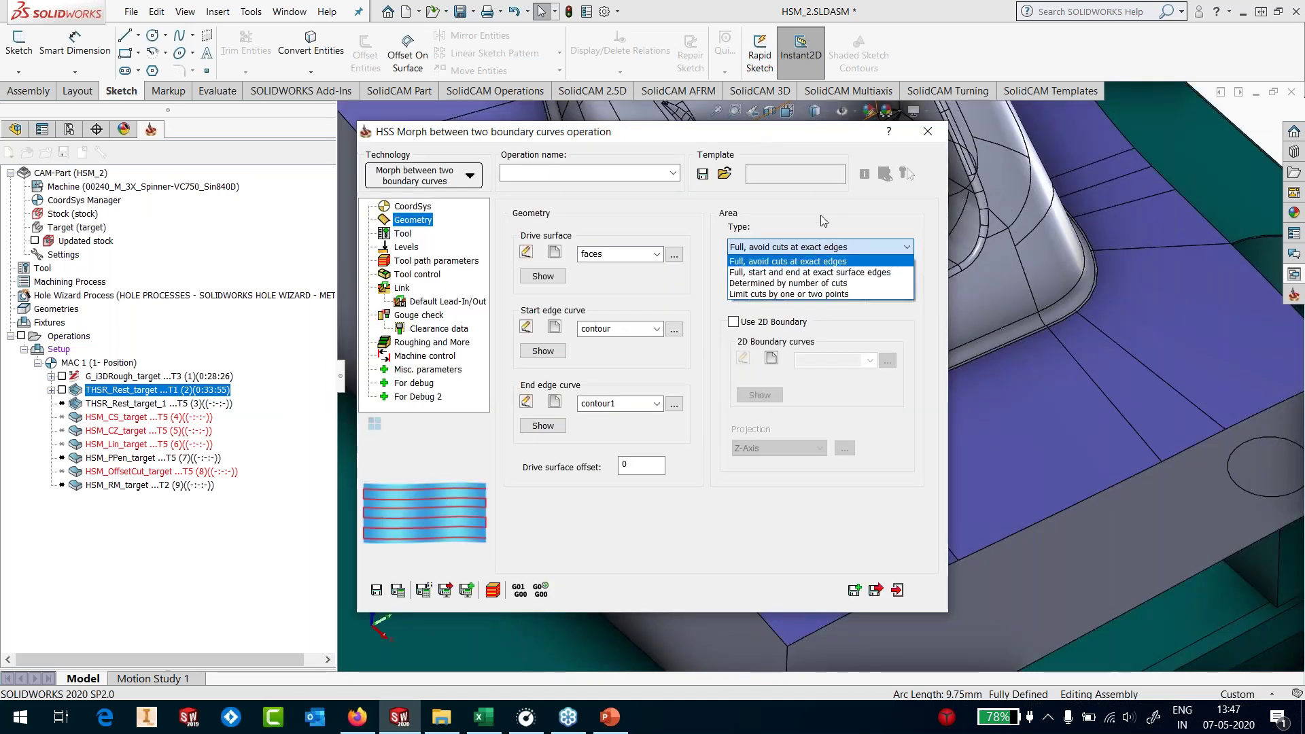
pyautogui.click(808, 272)
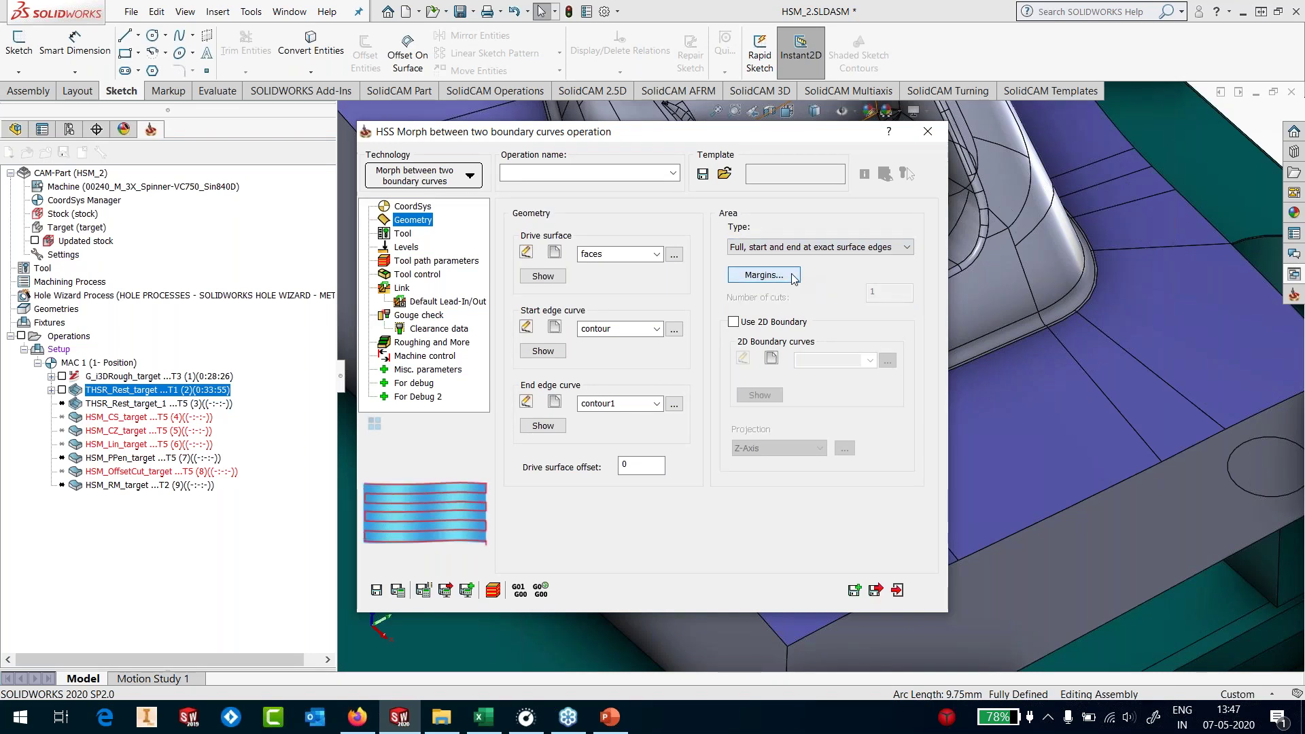
pyautogui.click(765, 275)
pyautogui.doubleClick(882, 216)
pyautogui.write('2')
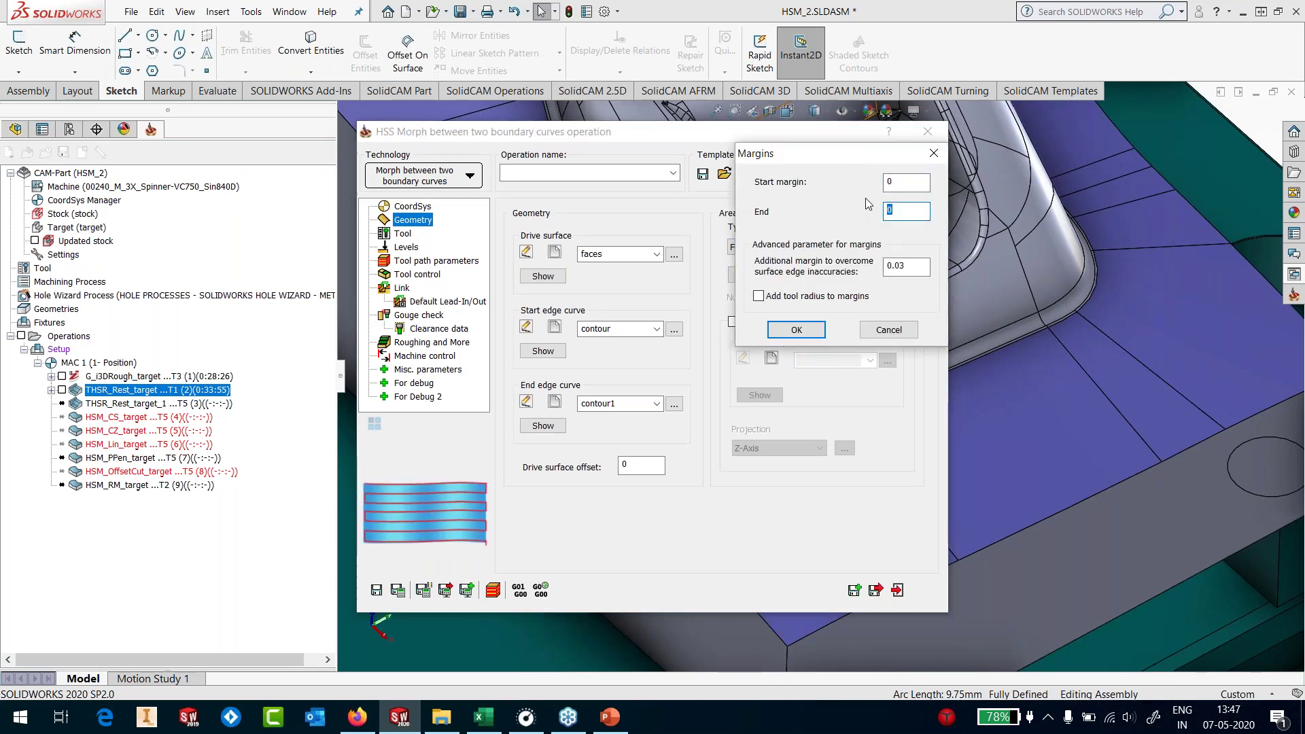
pyautogui.click(796, 330)
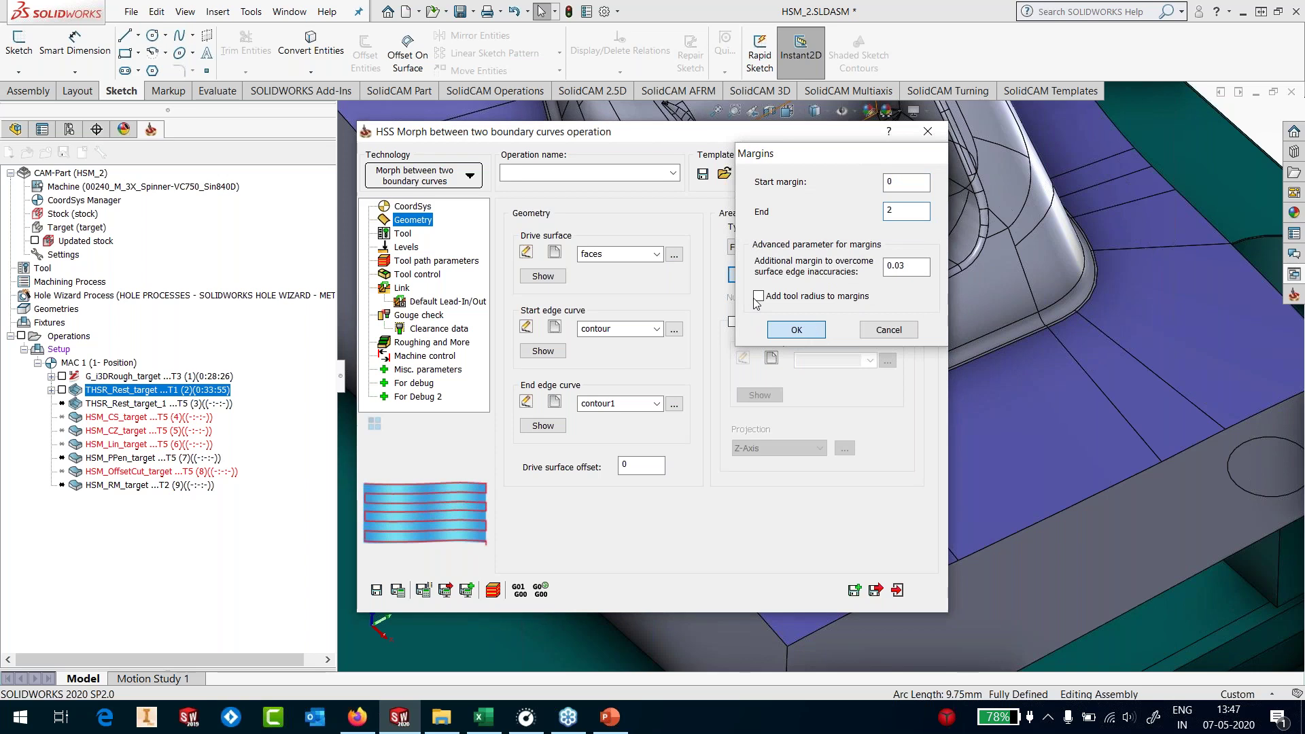
# Assign tool number 6, the 10 mm ball nose mill, to the HSS operation
pyautogui.click(569, 463)
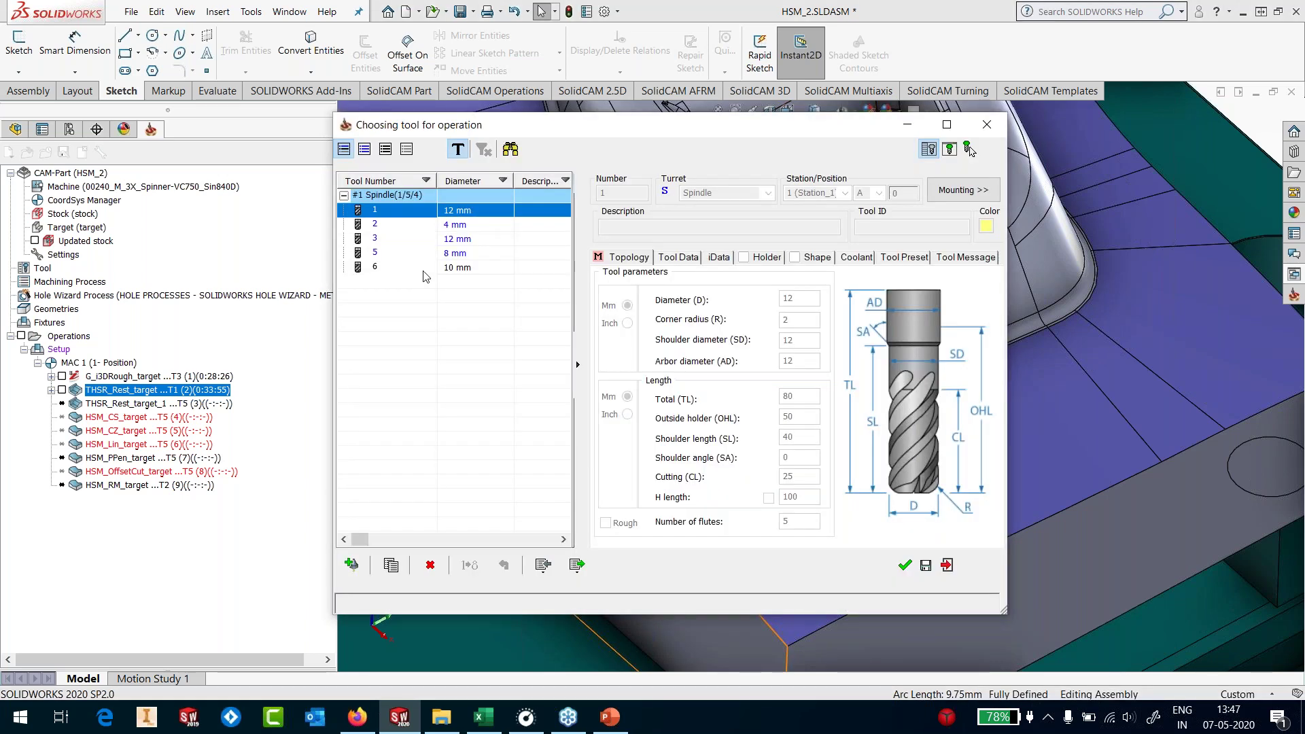
pyautogui.click(423, 267)
pyautogui.click(906, 564)
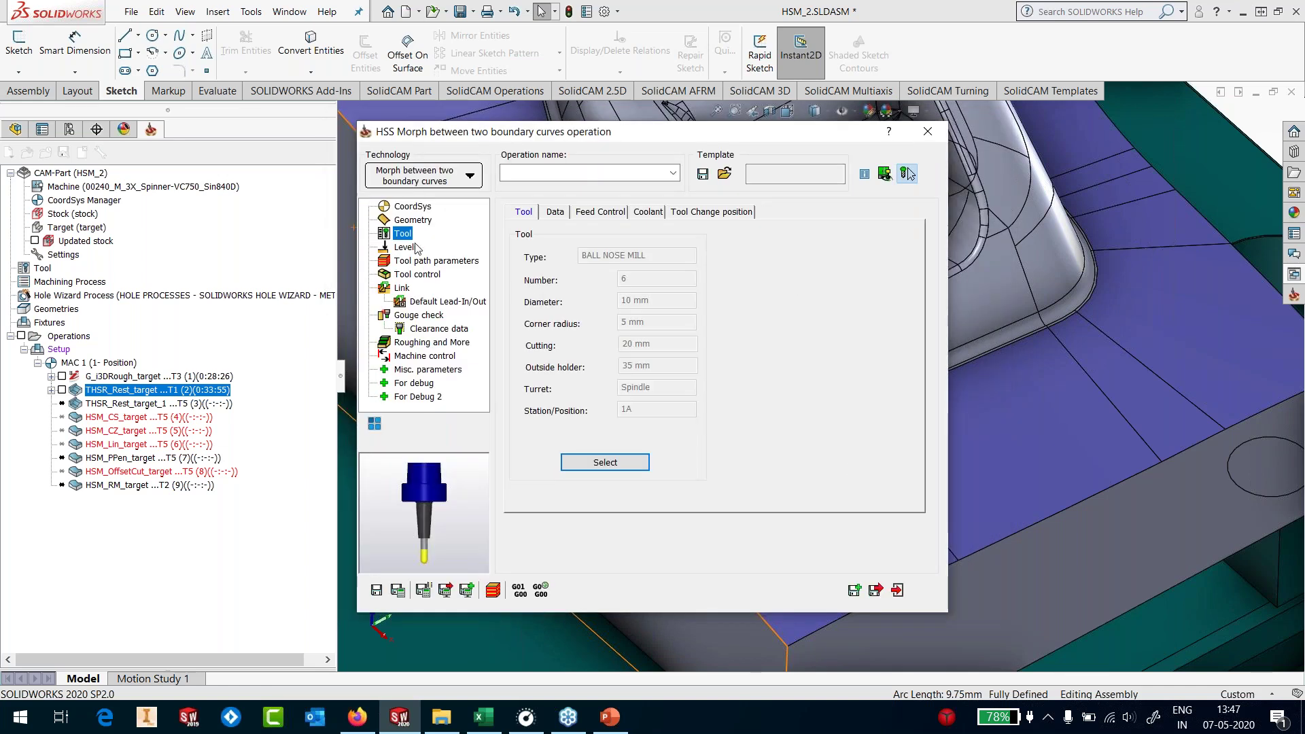
# Set the HSS operation's maximum step over to 0.5 and open its gouge check settings
pyautogui.click(421, 260)
pyautogui.doubleClick(643, 402)
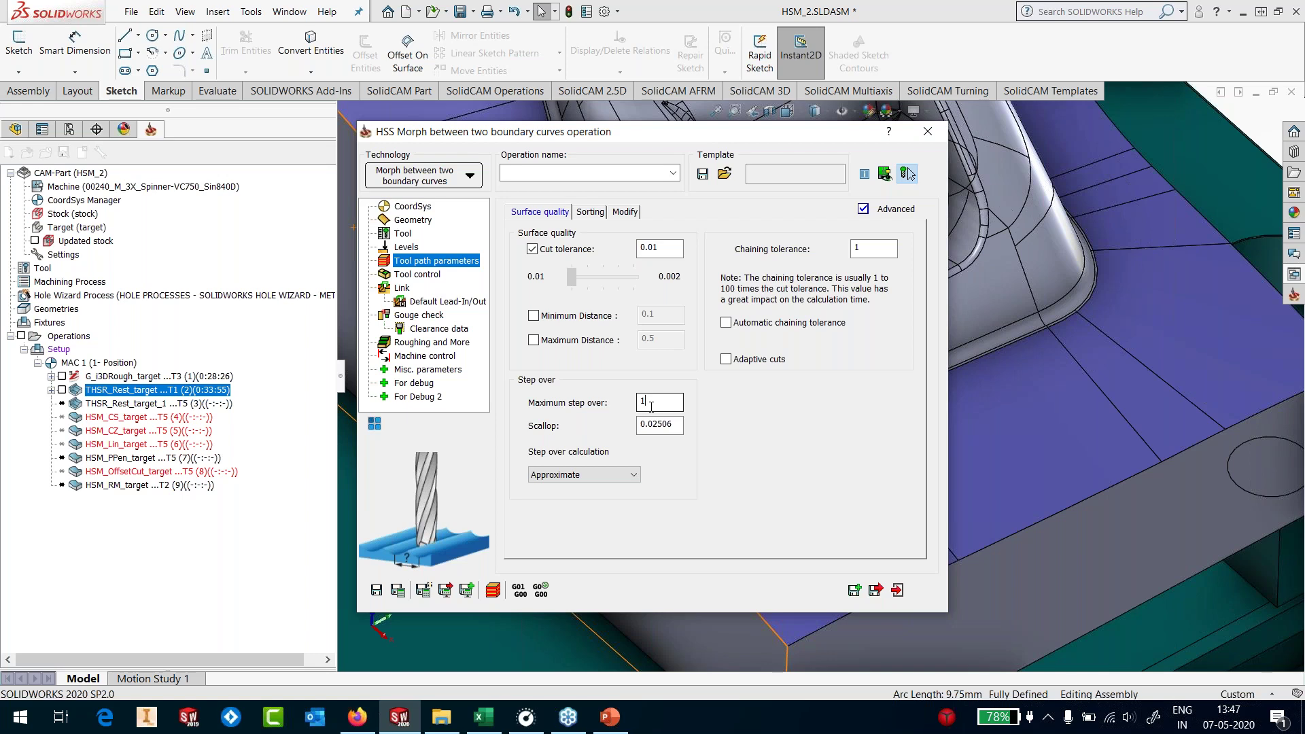
pyautogui.write('0.5')
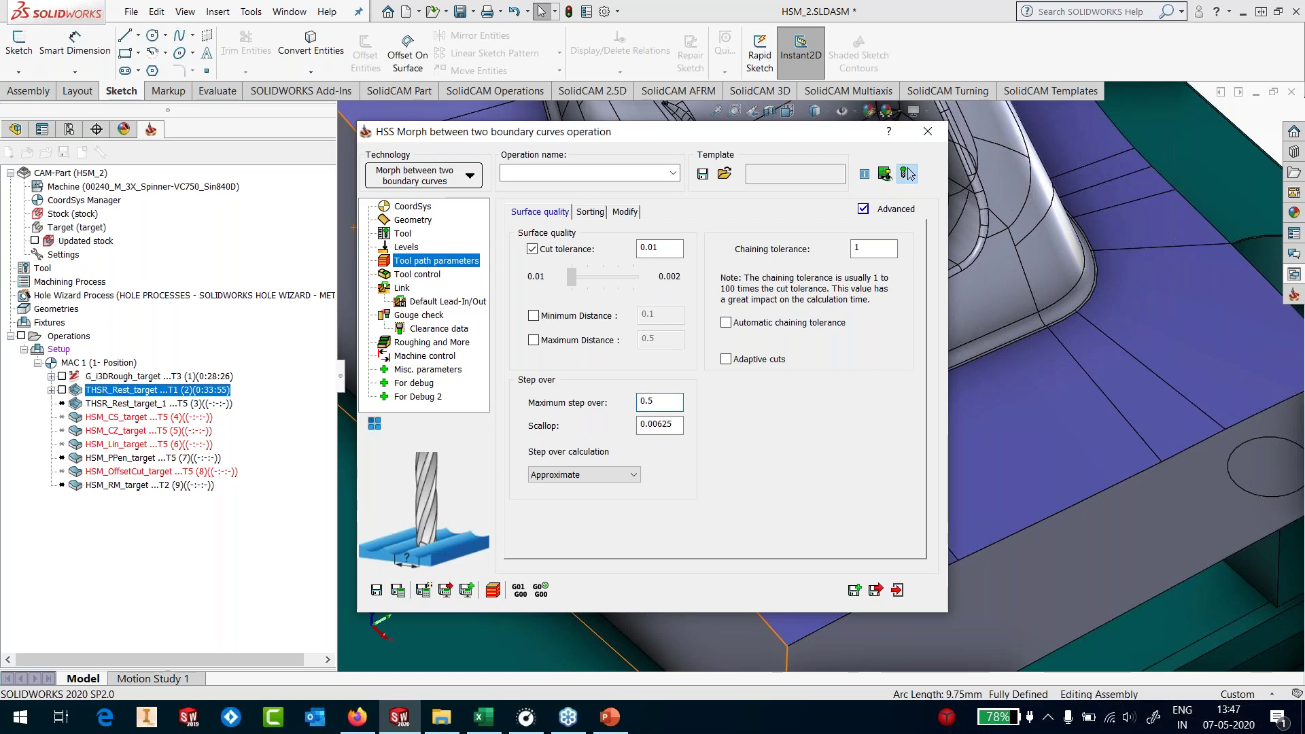
pyautogui.click(417, 316)
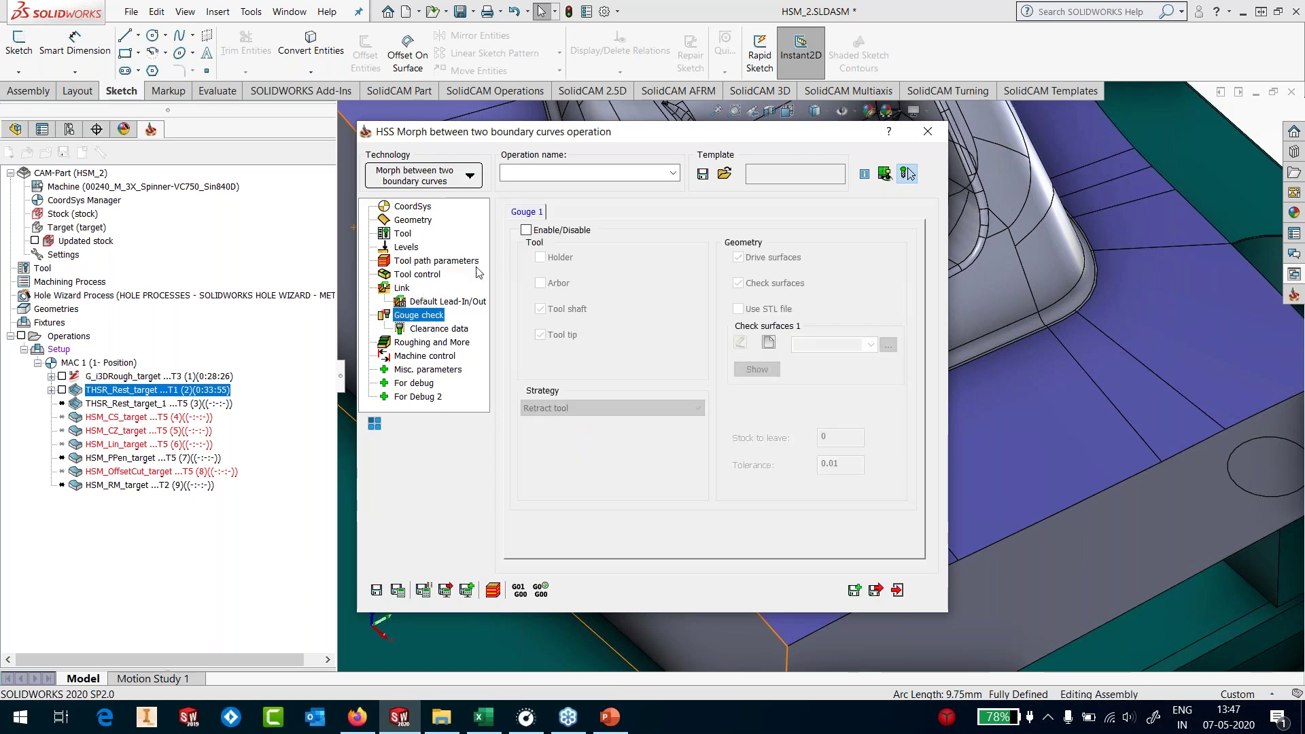
# Enable the first gouge check for the tool tip against drive surfaces only, then save and try to calculate the HSS operation
pyautogui.click(527, 230)
pyautogui.click(540, 309)
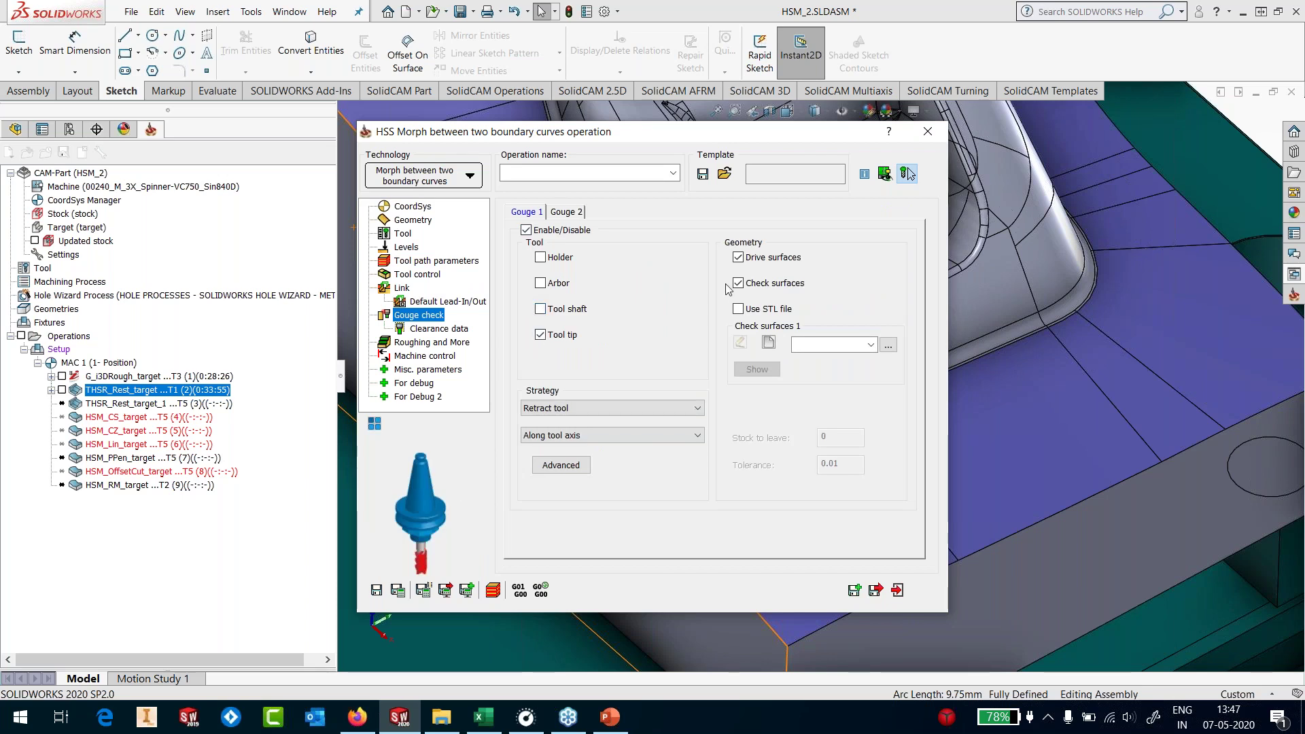
pyautogui.click(738, 283)
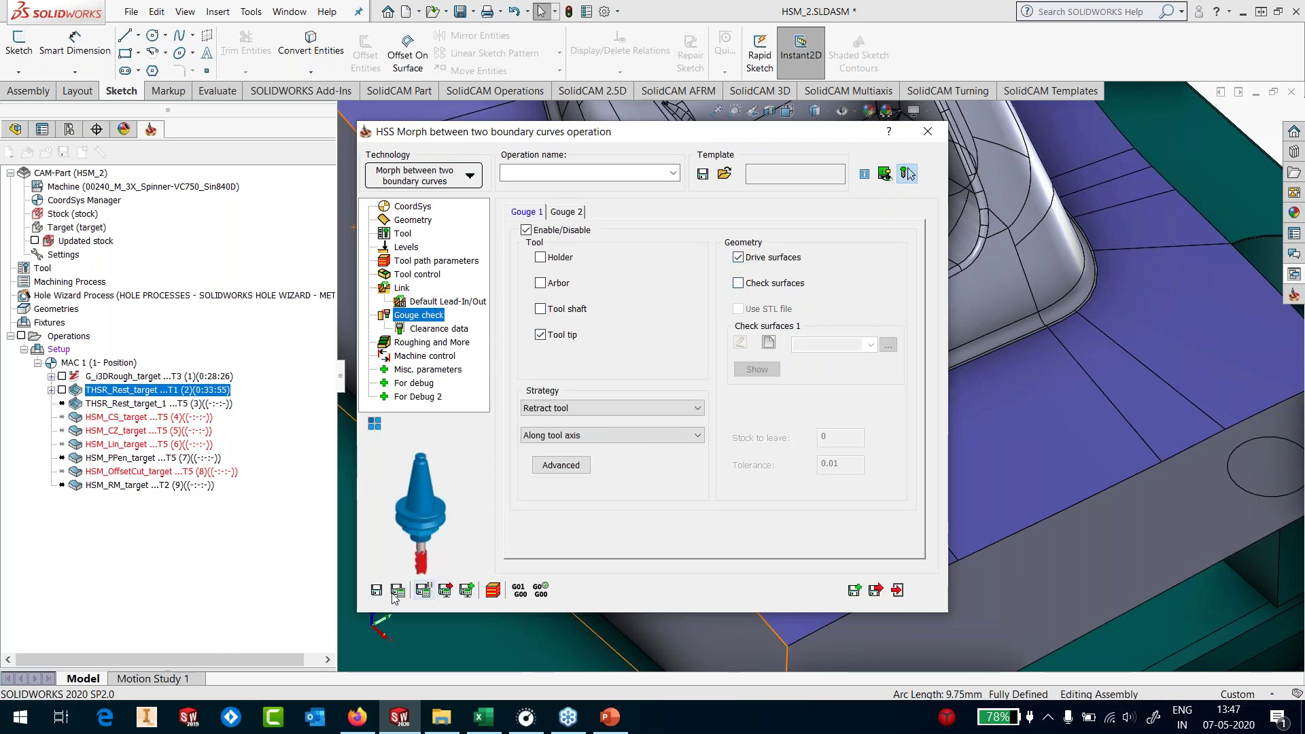
pyautogui.click(894, 590)
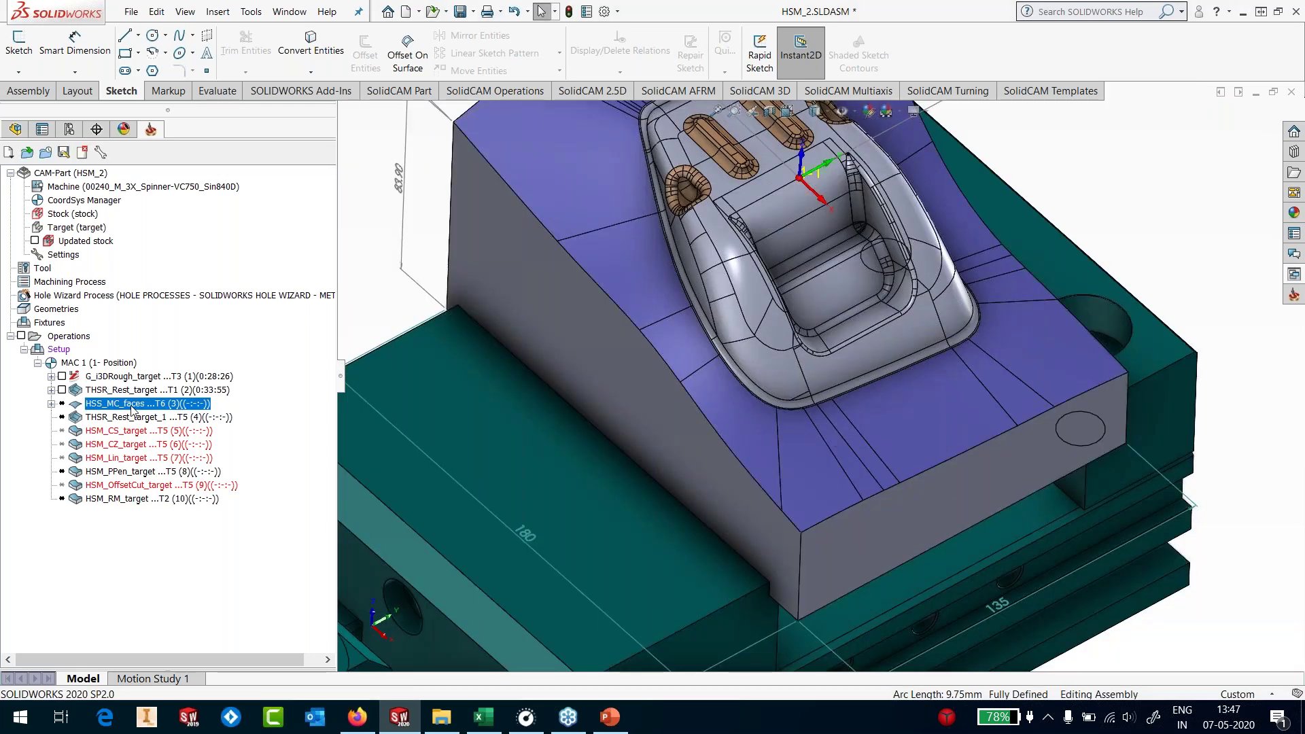
pyautogui.rightClick(132, 403)
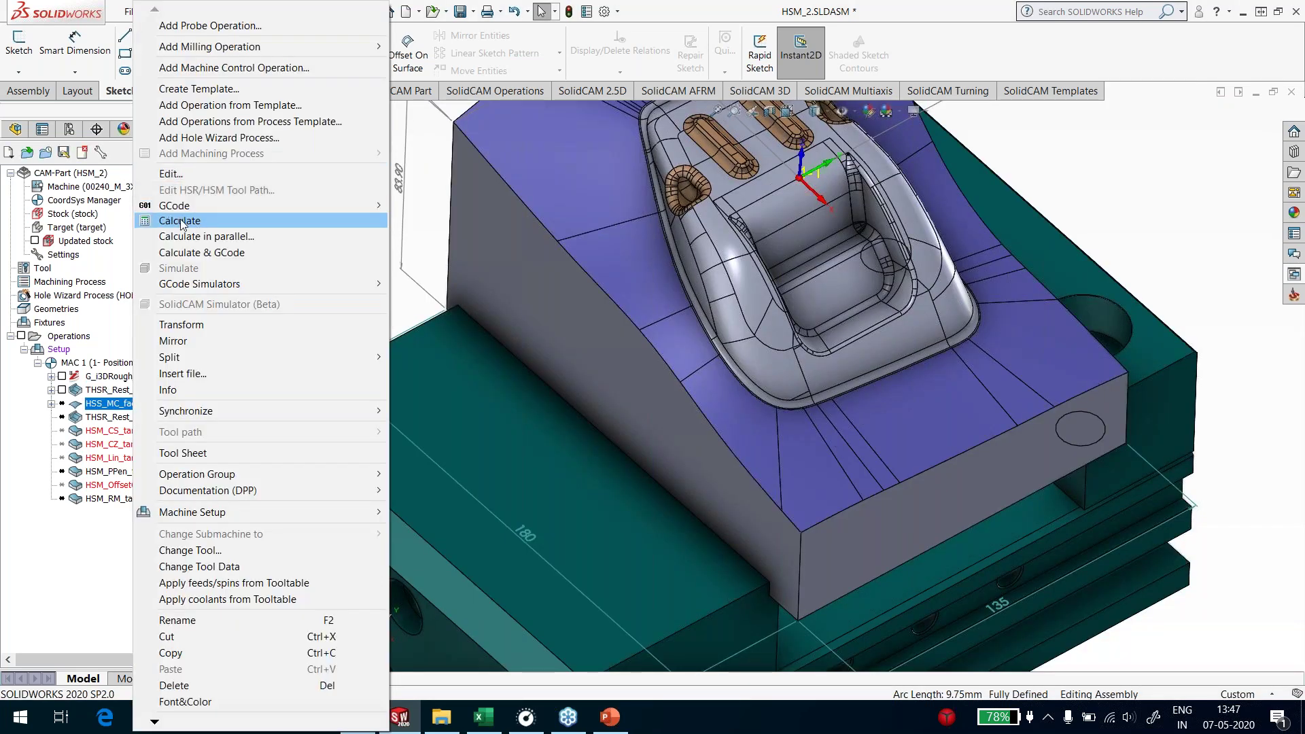
pyautogui.click(181, 221)
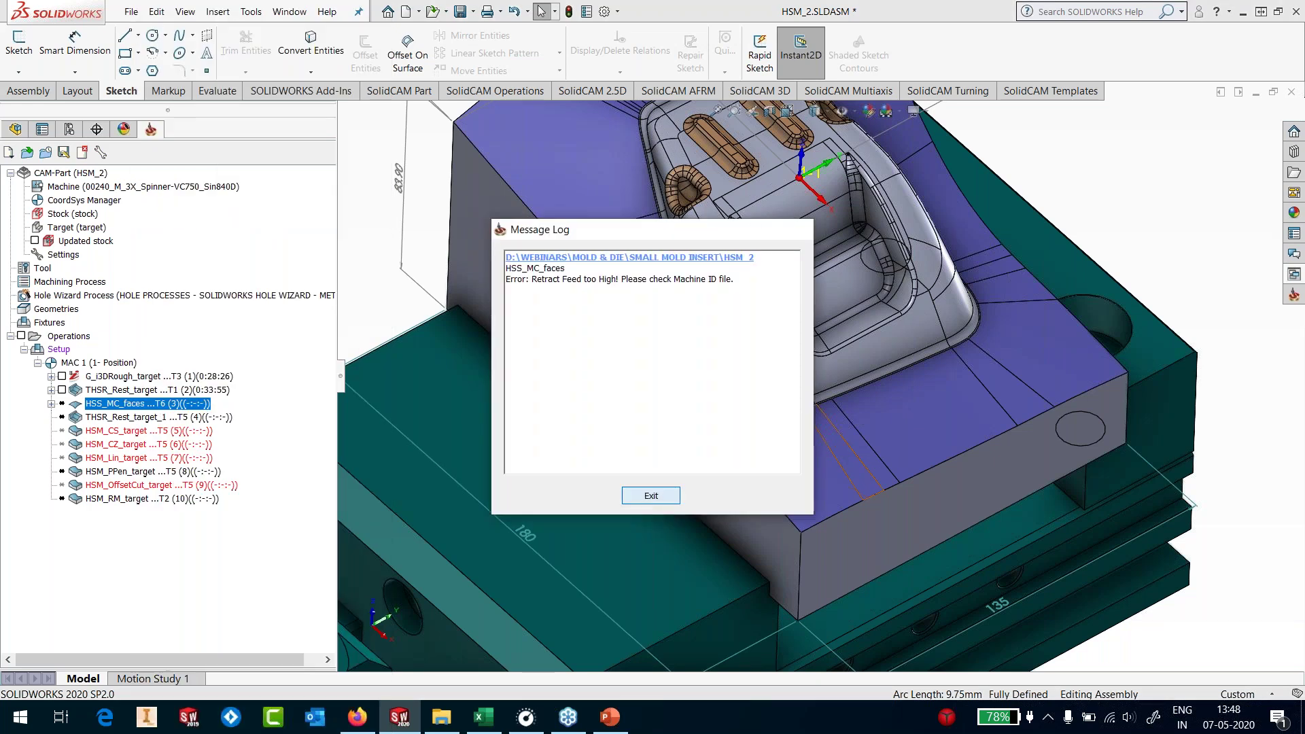
# Set the retract feed of HSS_MC_faces to 10000, then save and calculate the operation
pyautogui.rightClick(160, 404)
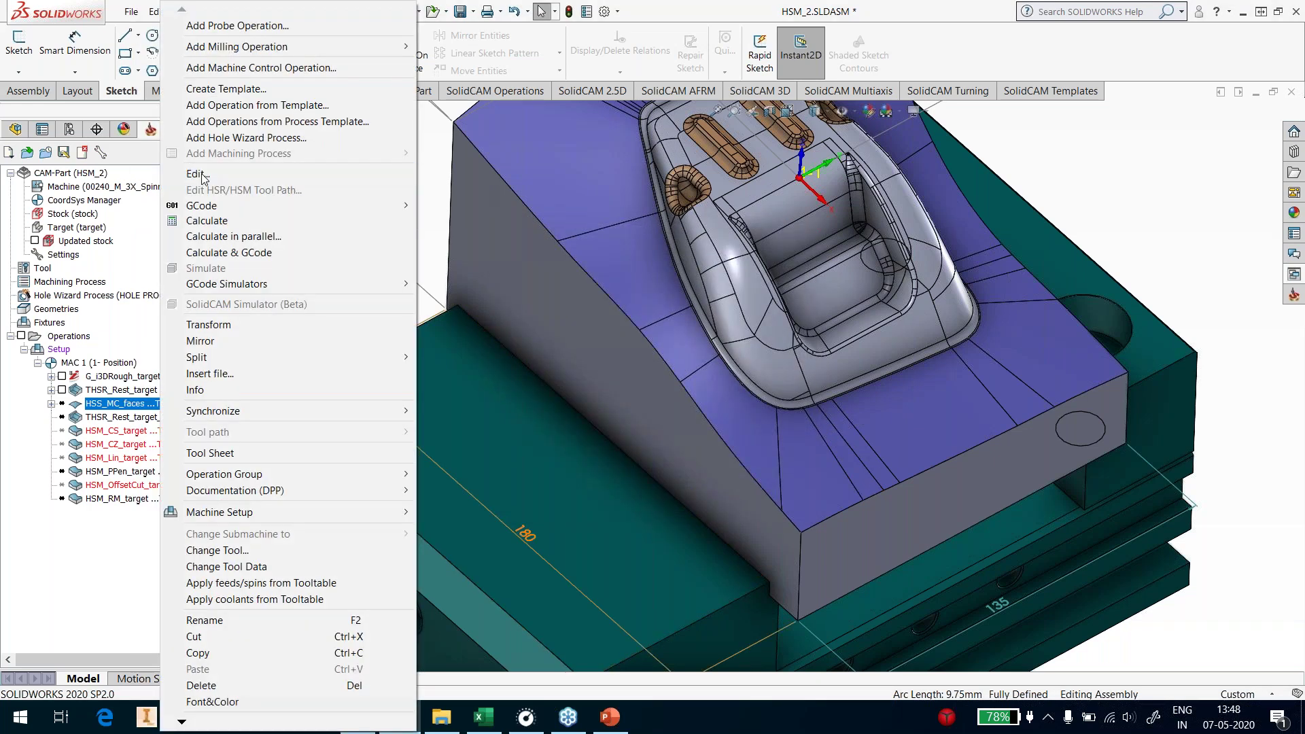
pyautogui.click(198, 174)
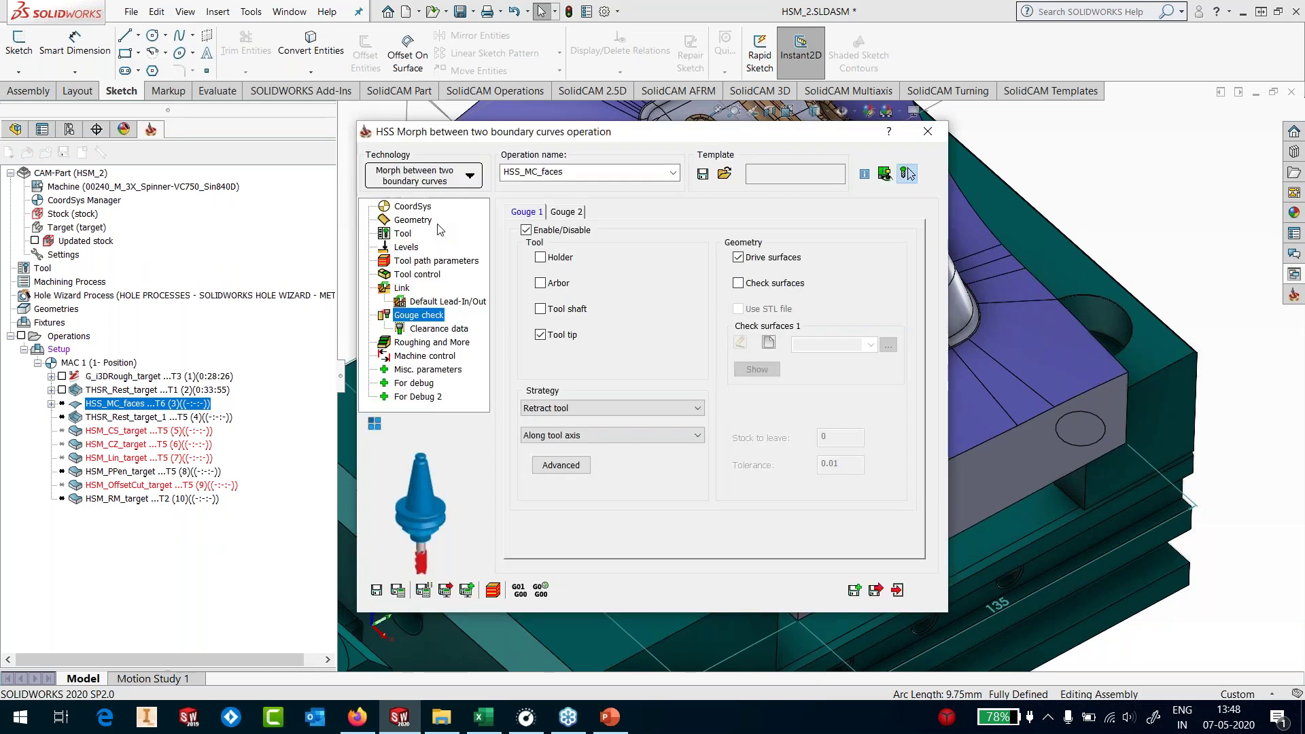
pyautogui.click(403, 233)
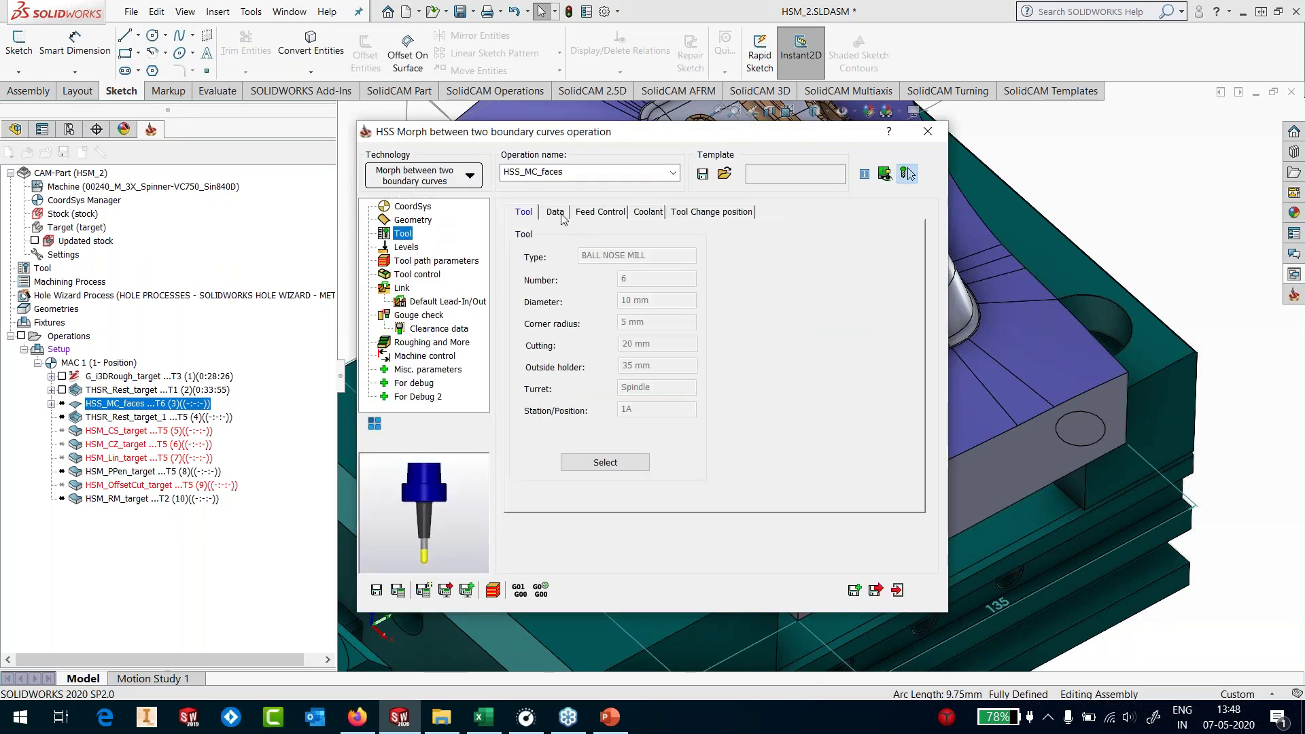
pyautogui.click(556, 212)
pyautogui.press('Tab')
pyautogui.write('100')
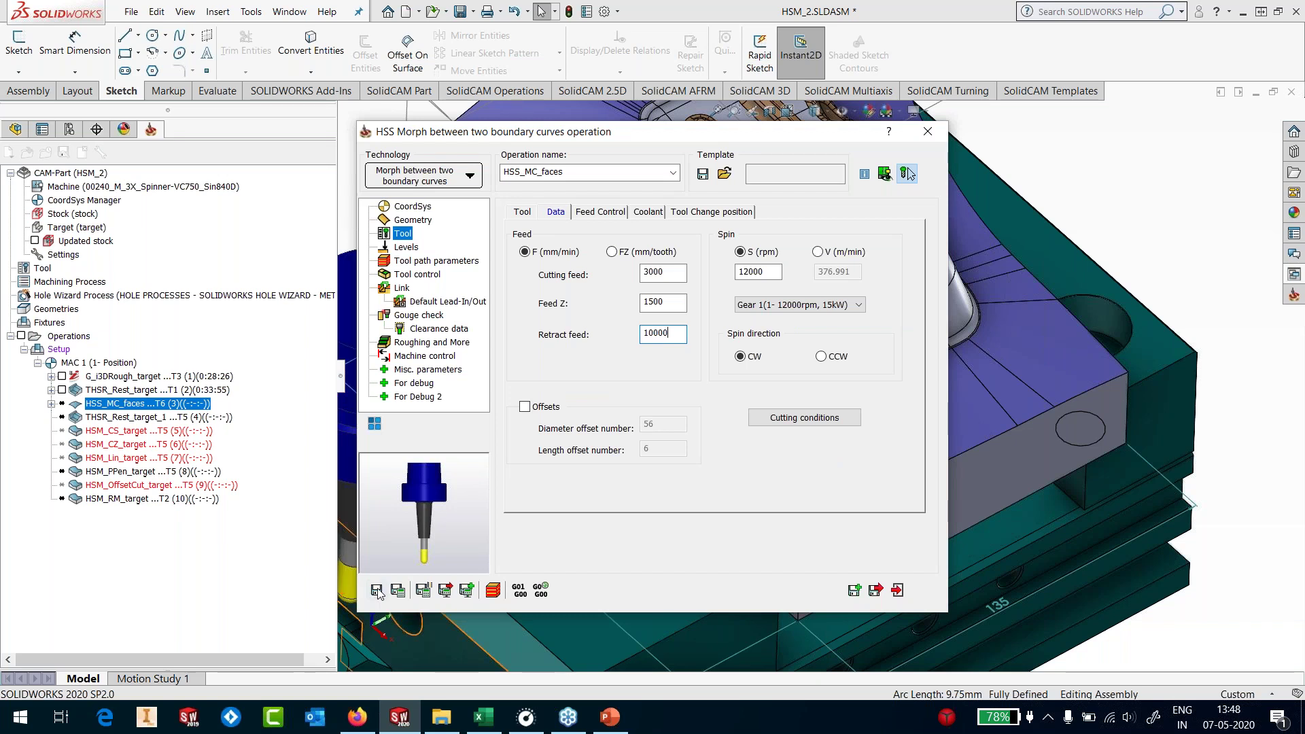
pyautogui.click(897, 590)
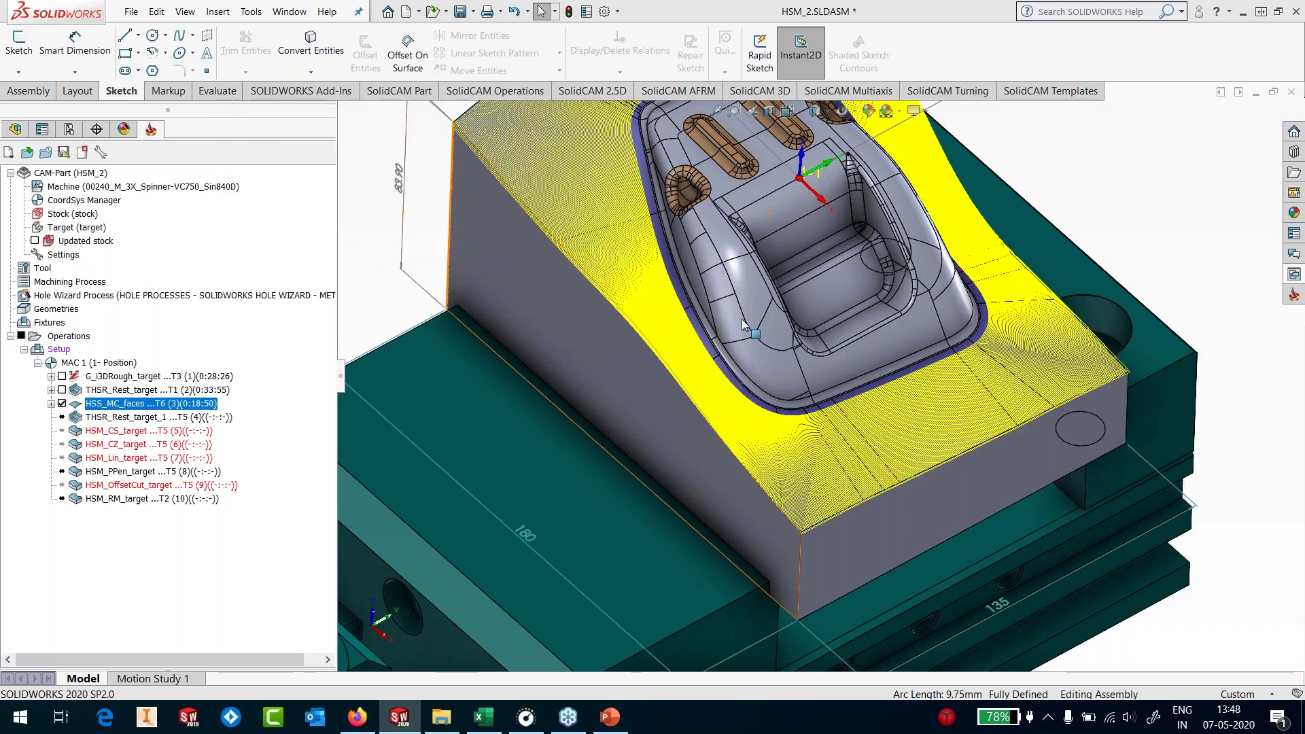
# Examine the HSS morph toolpath over the surface surrounding the raised shape, then hide it
pyautogui.scroll(-3, 741, 231)
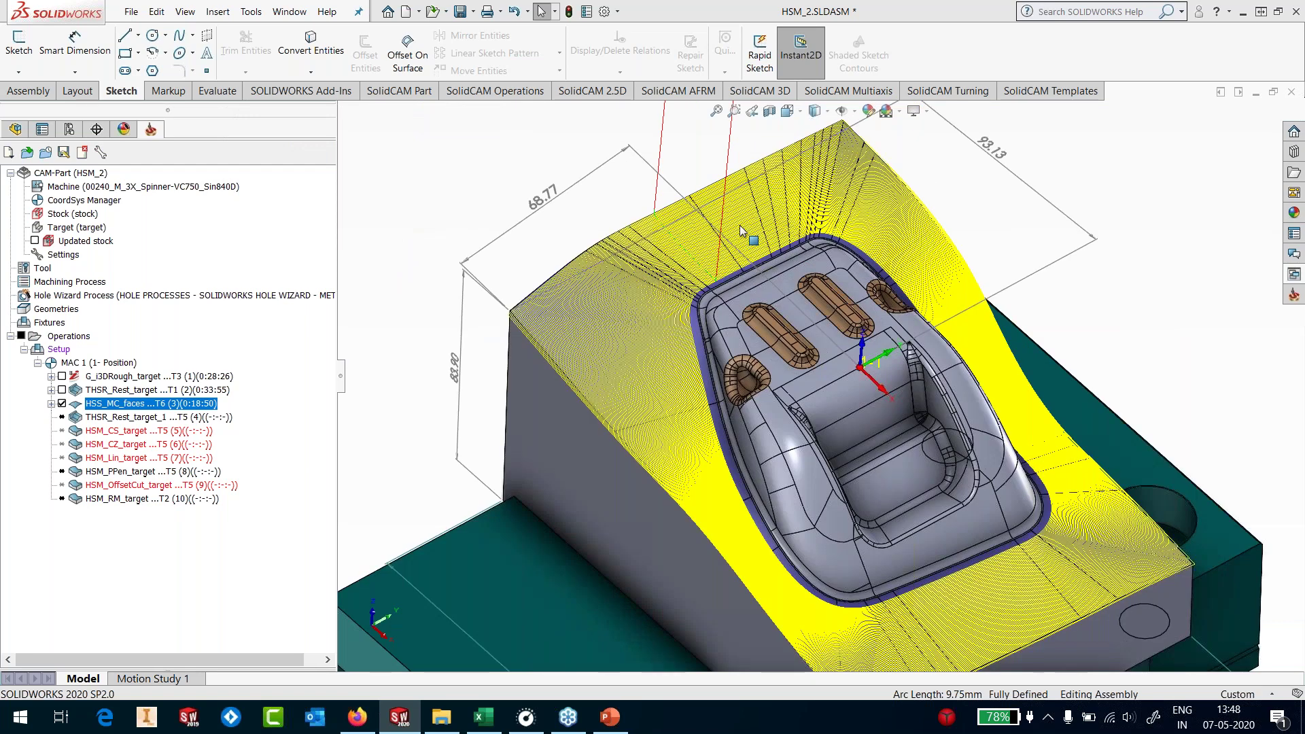
pyautogui.scroll(-3, 741, 231)
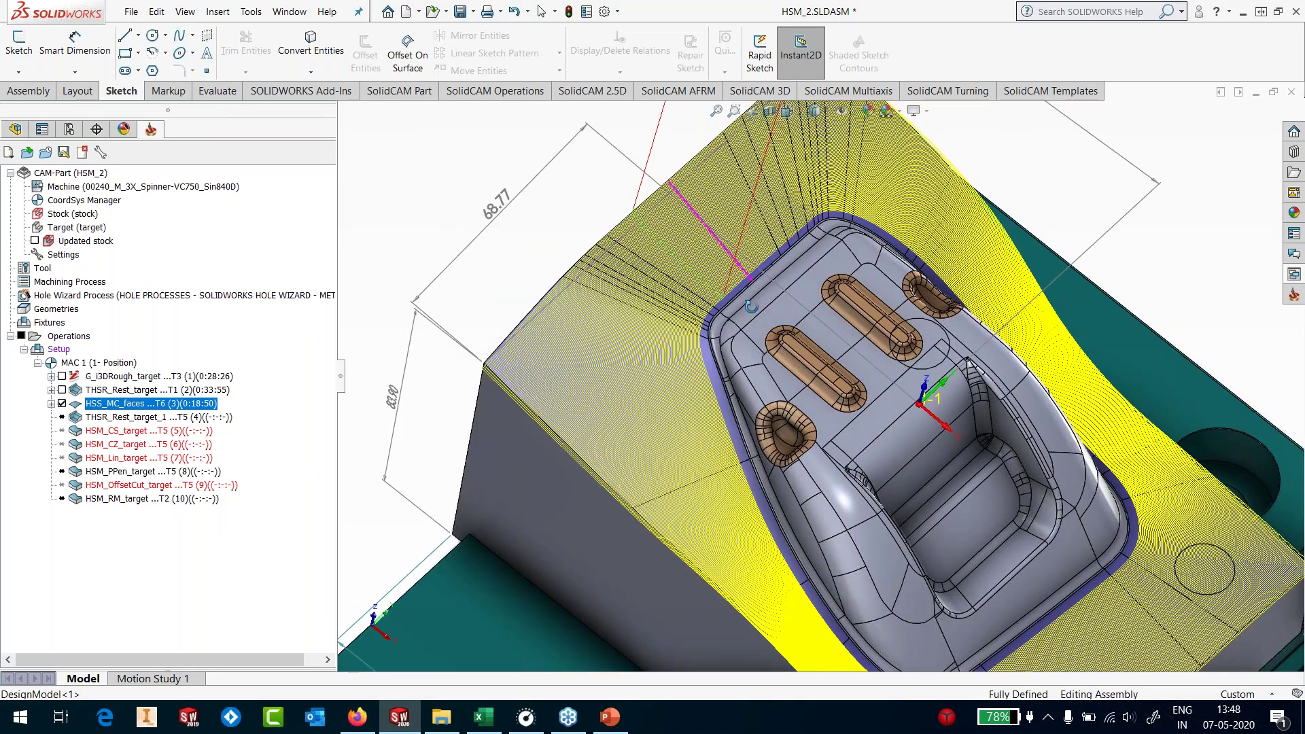
pyautogui.scroll(2, 1060, 474)
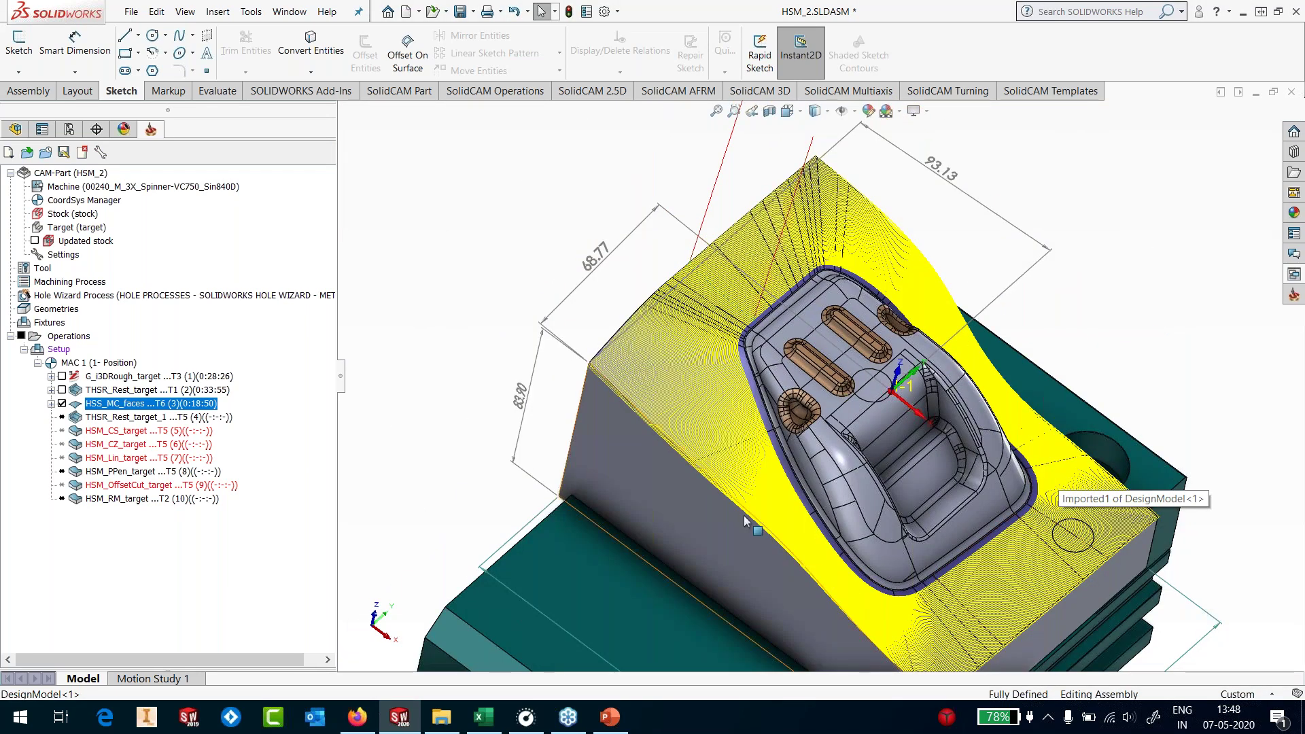
pyautogui.scroll(5, 949, 557)
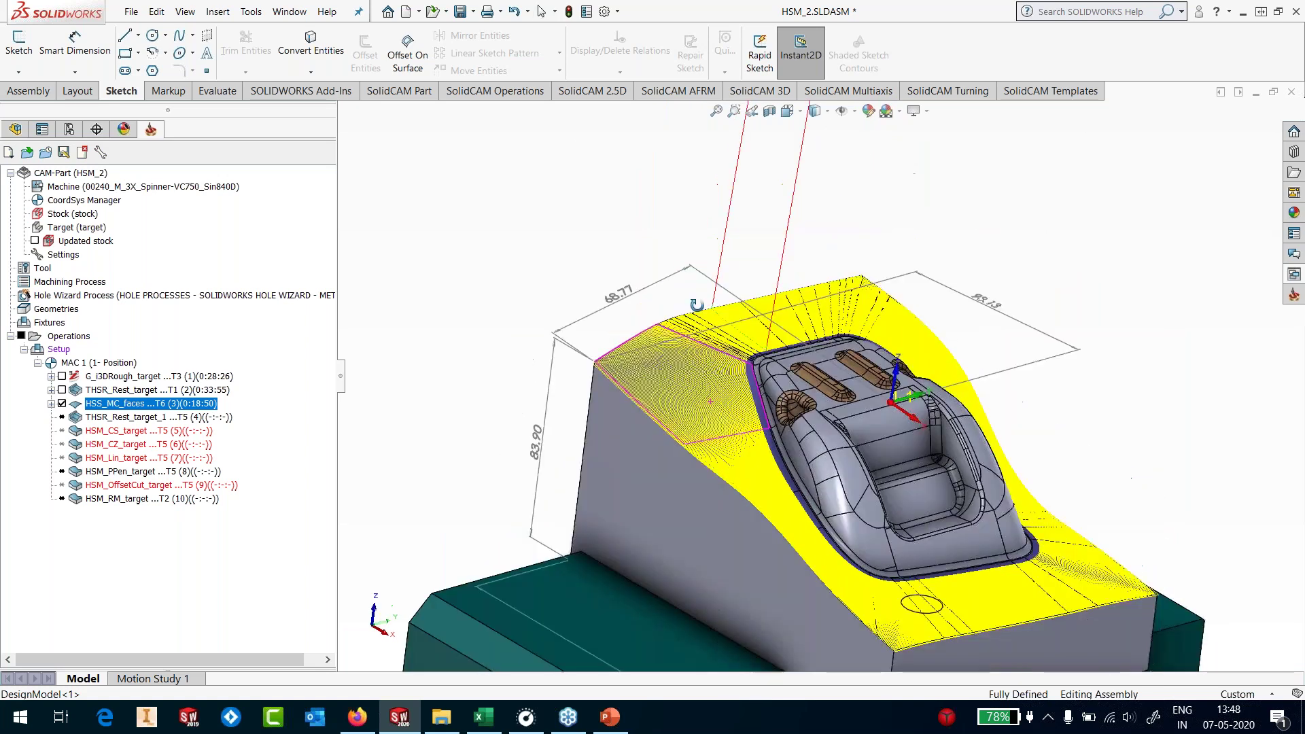
pyautogui.scroll(-2, 938, 547)
pyautogui.scroll(-2, 886, 488)
pyautogui.scroll(3, 871, 522)
pyautogui.scroll(1, 871, 521)
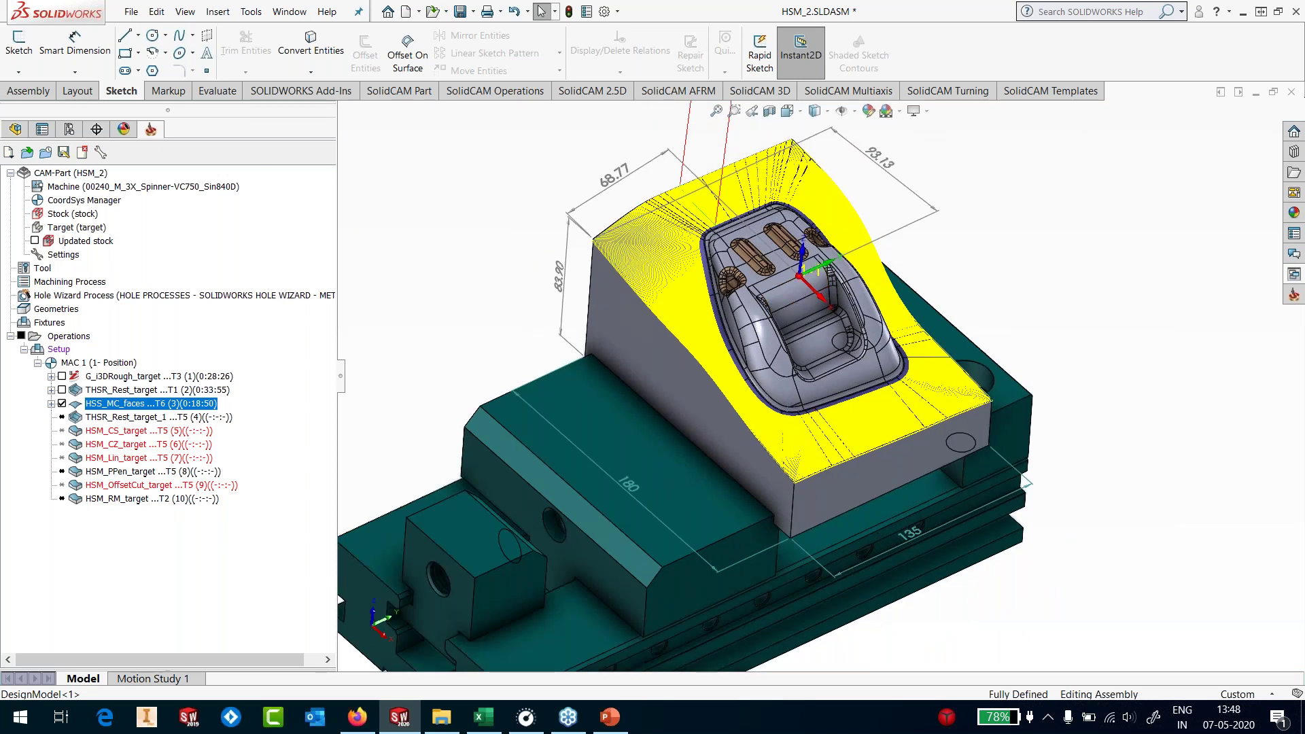
pyautogui.scroll(-1, 733, 223)
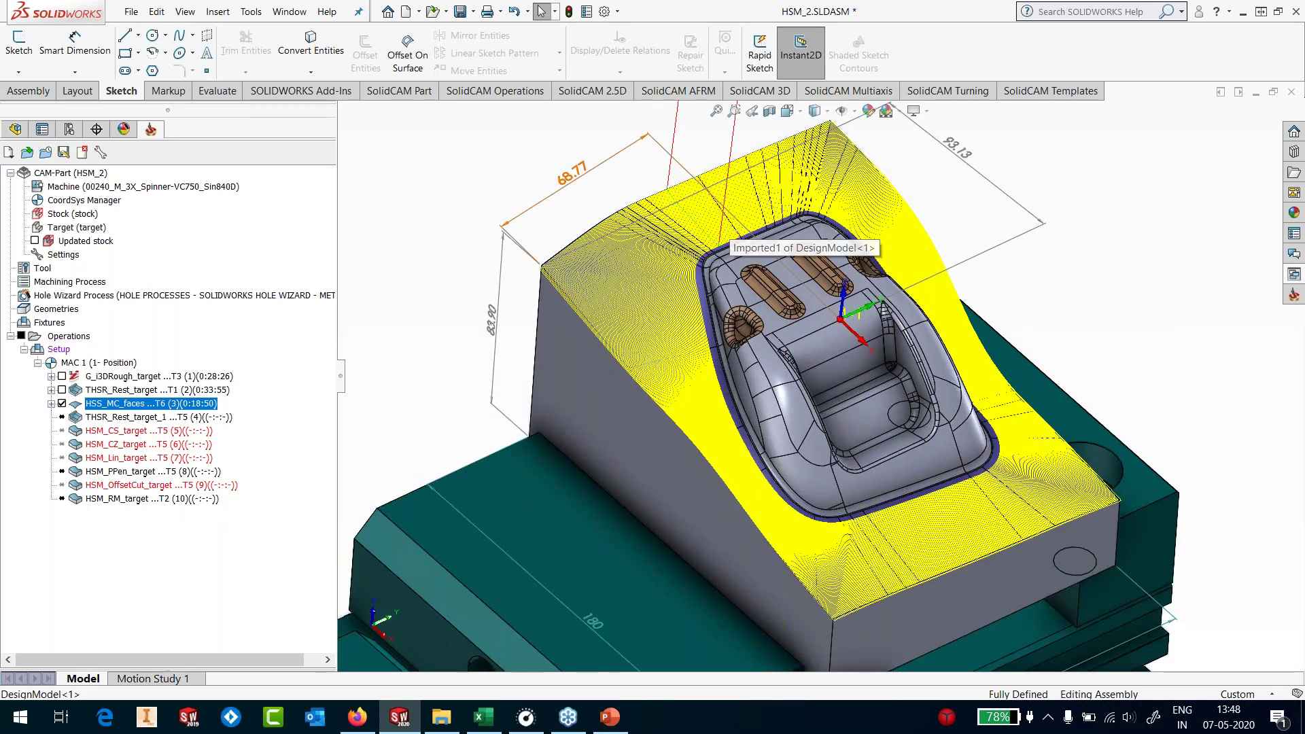
pyautogui.scroll(1, 755, 291)
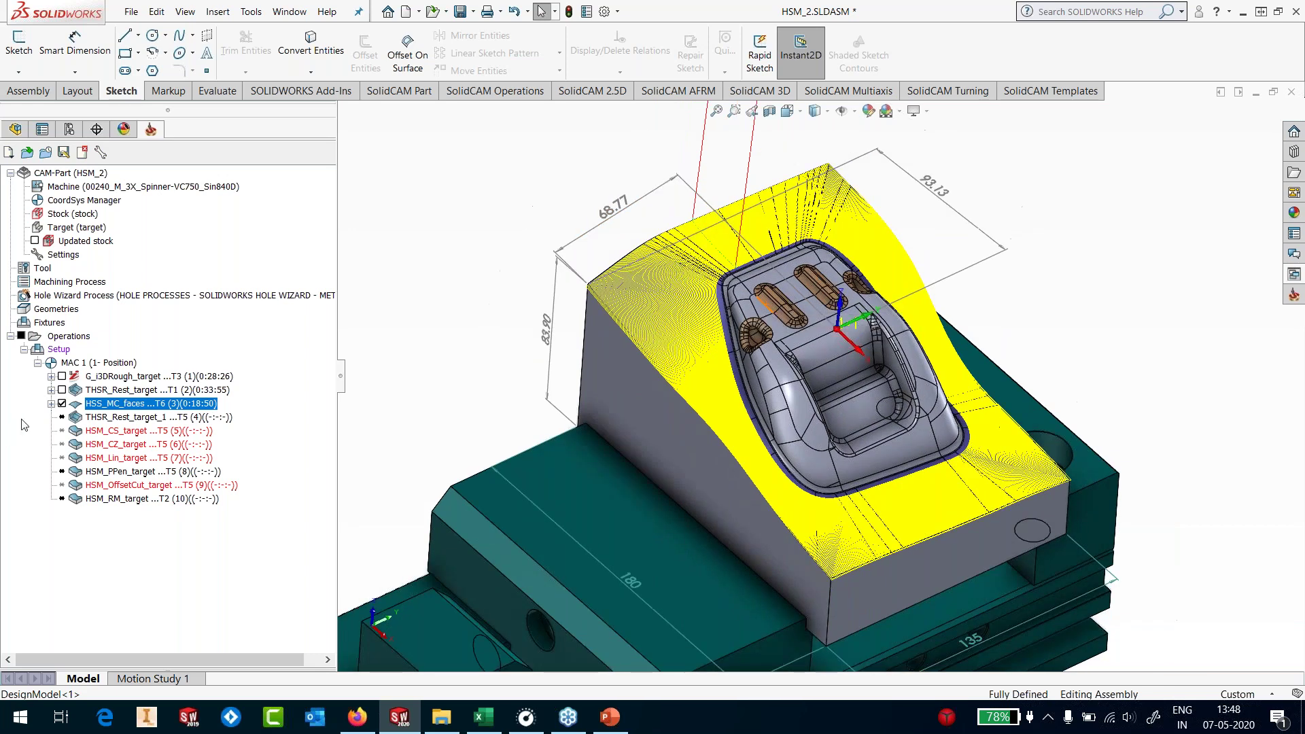
pyautogui.click(62, 404)
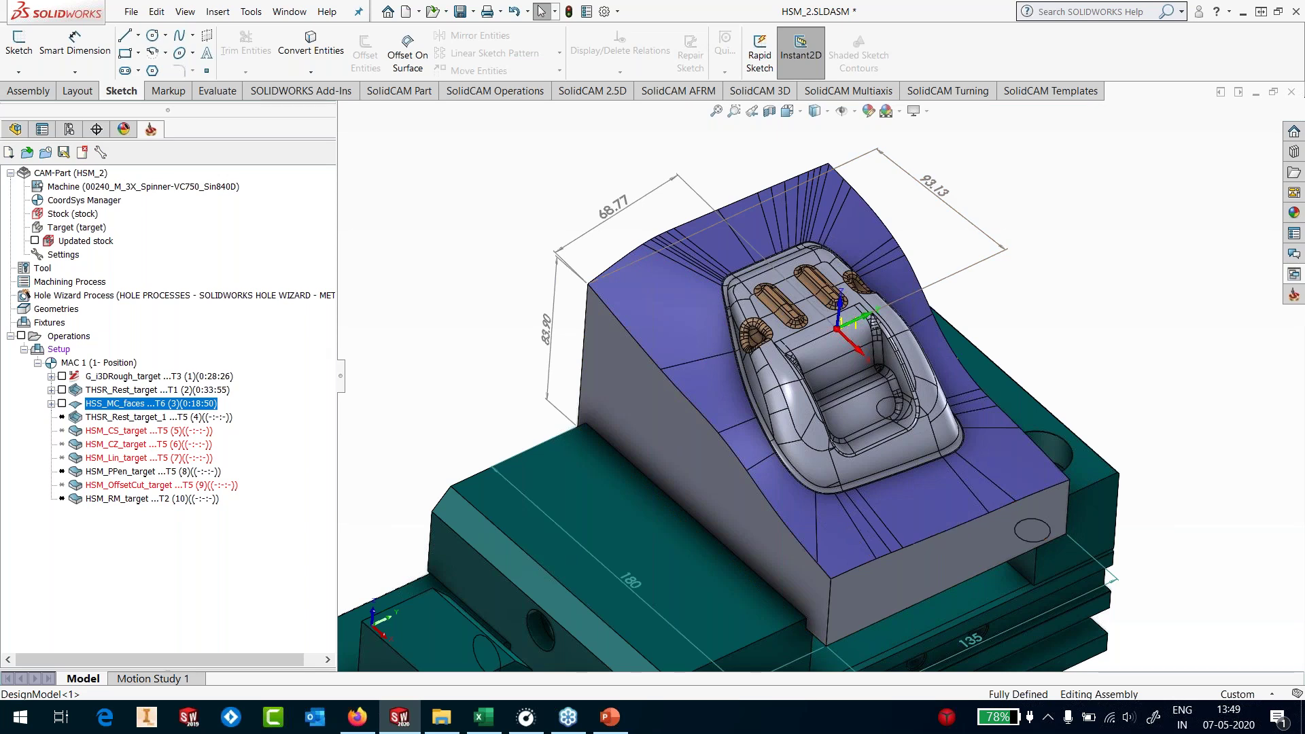
# Assign target as the machining surfaces of the rest roughing operation THSR_Rest_target_1
pyautogui.scroll(-1, 890, 435)
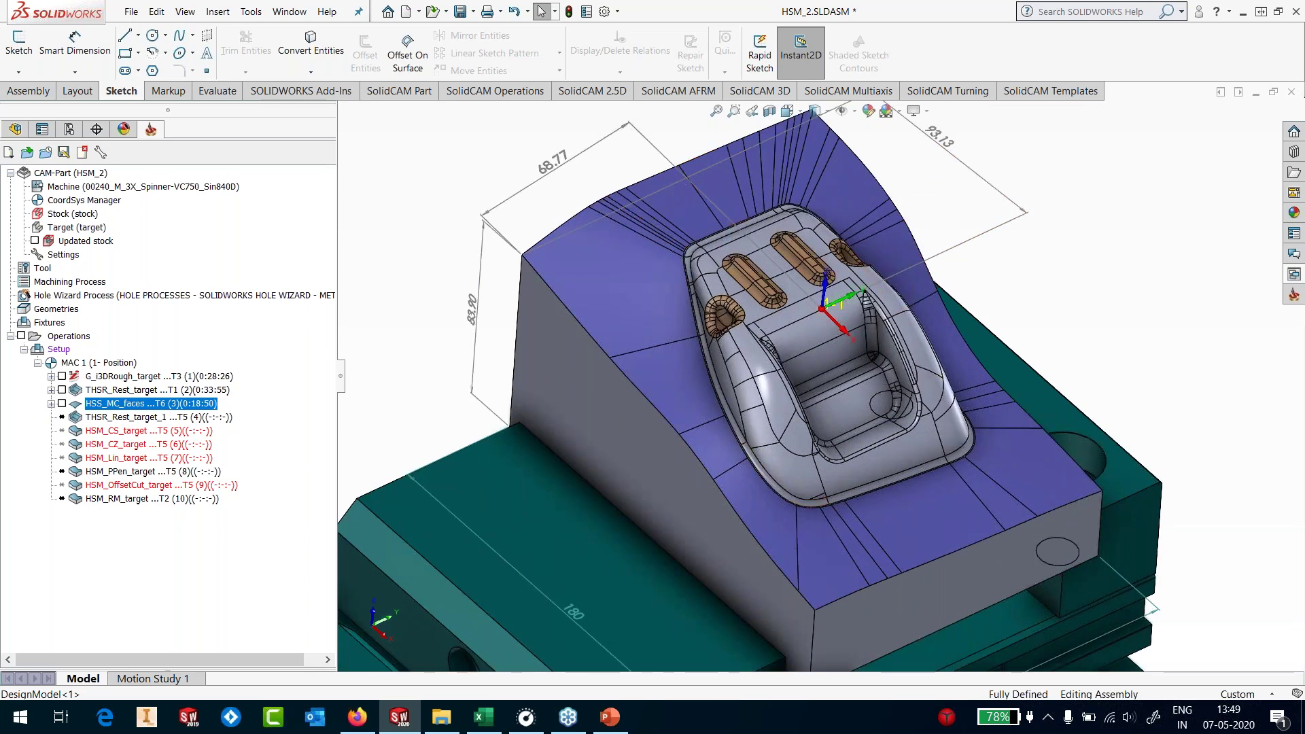
pyautogui.rightClick(151, 418)
pyautogui.click(305, 175)
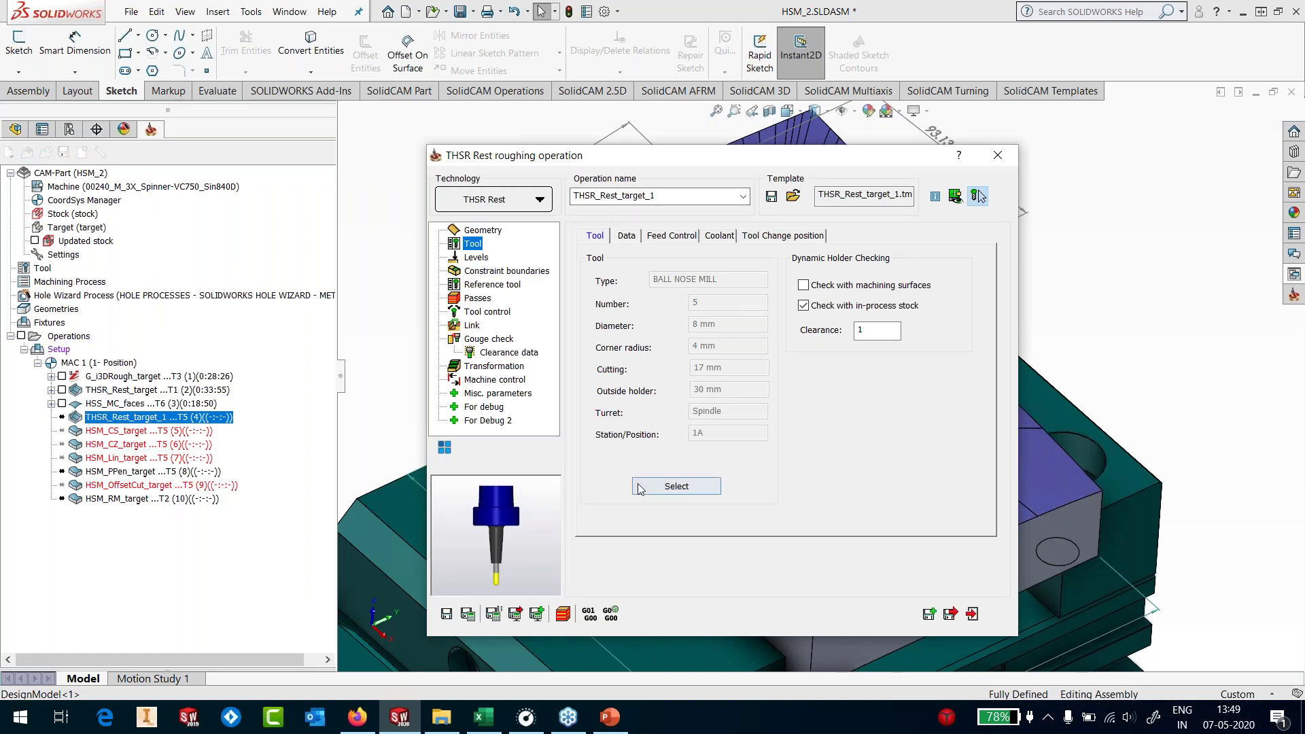
pyautogui.click(481, 271)
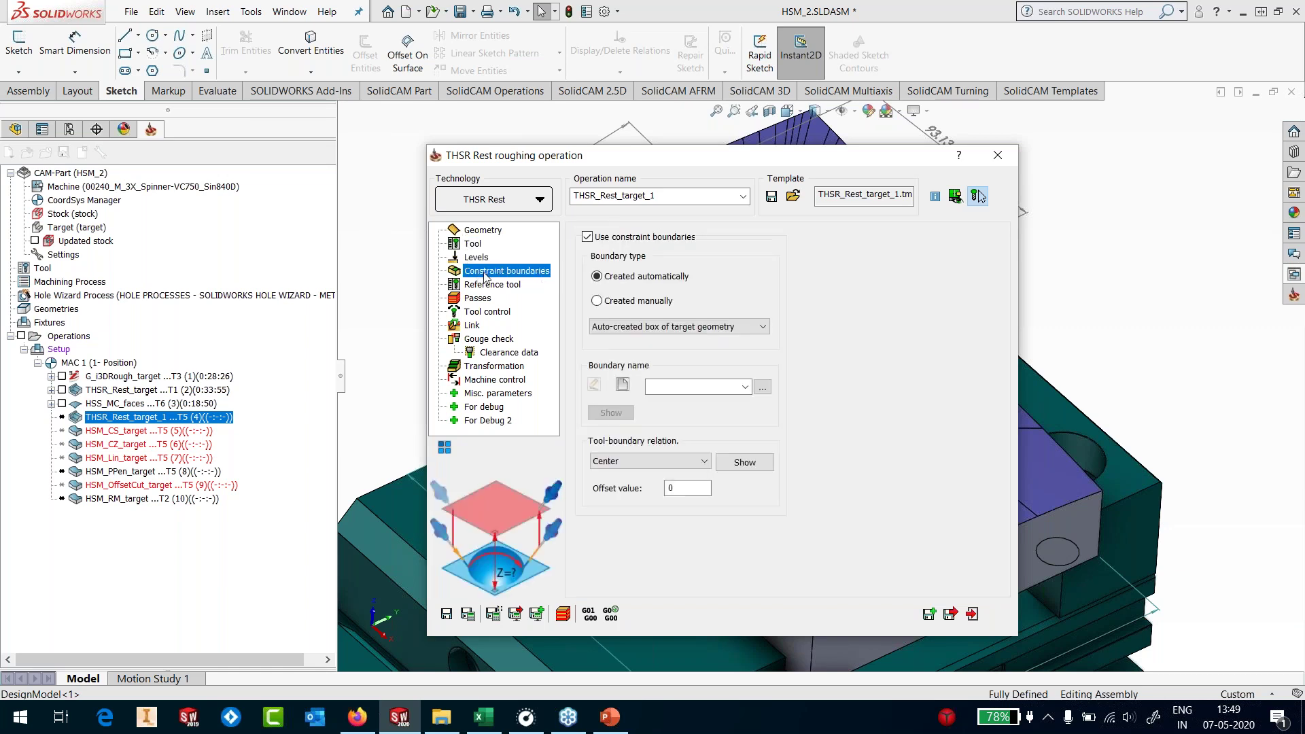
pyautogui.click(486, 284)
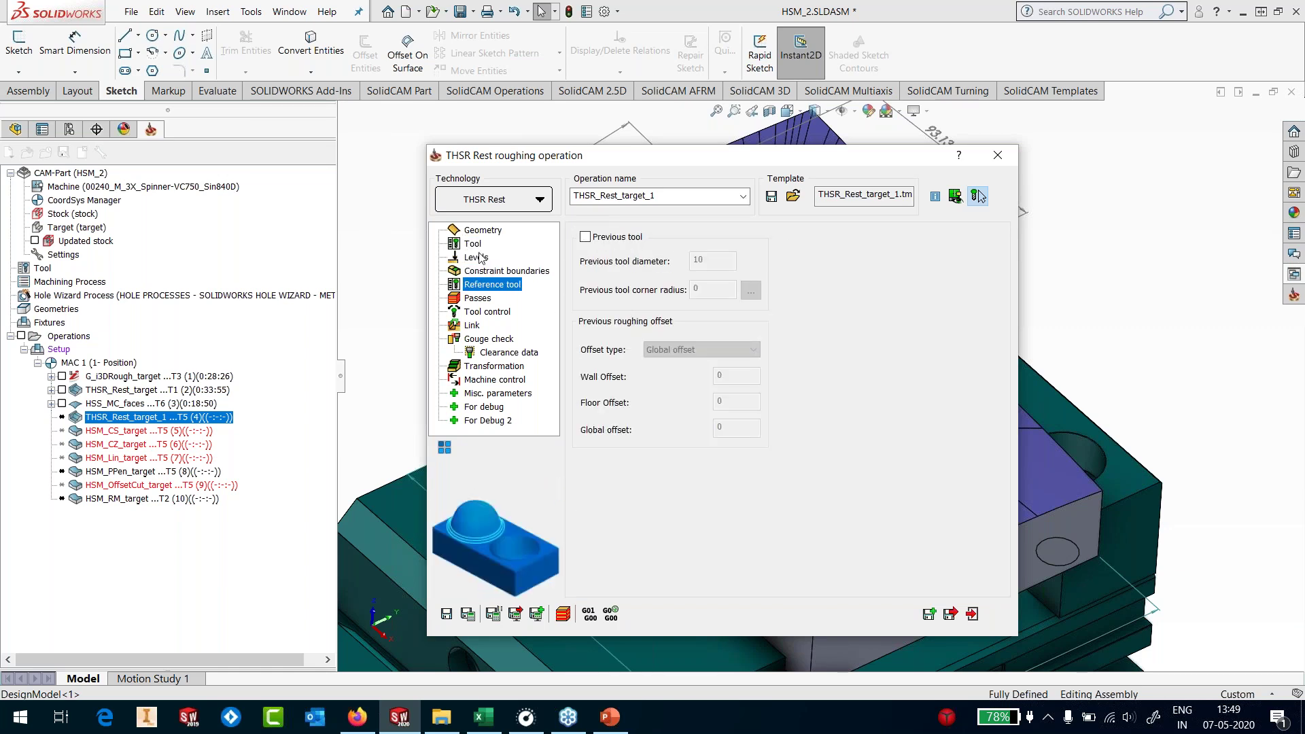
pyautogui.click(481, 230)
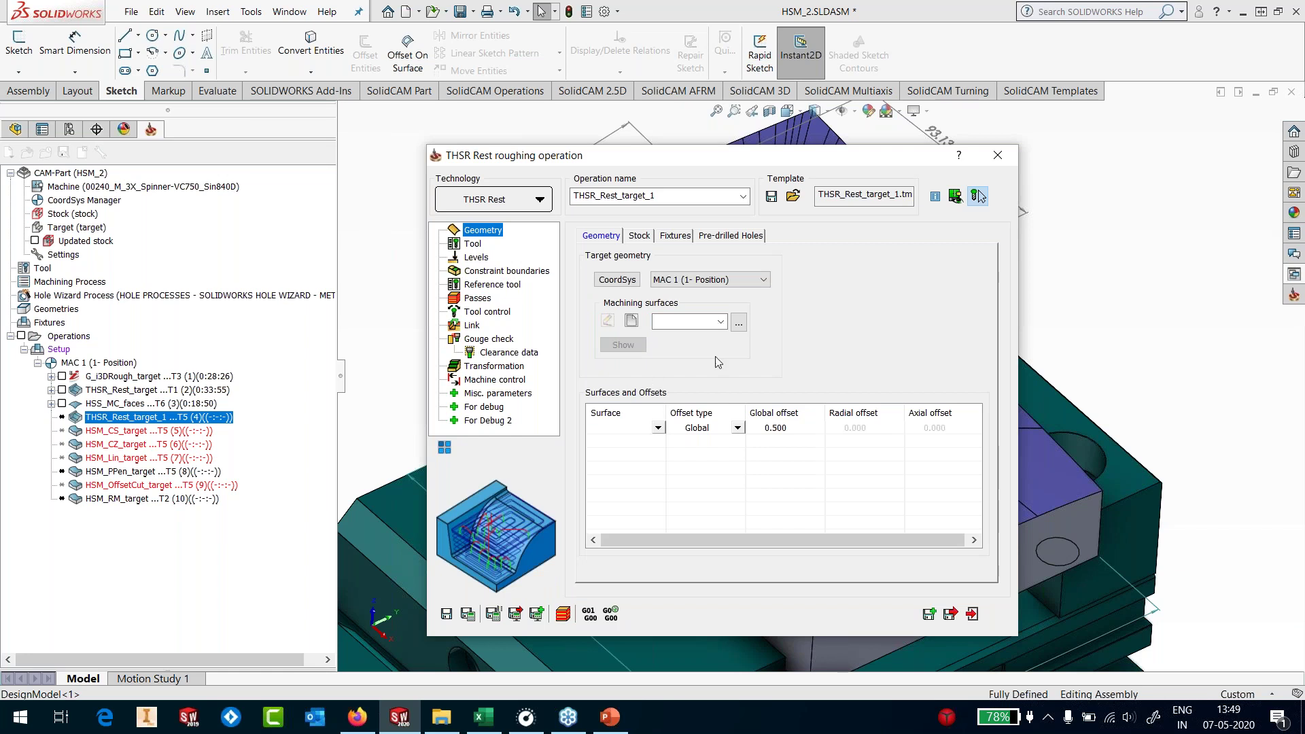
pyautogui.click(721, 322)
pyautogui.click(699, 331)
# Review the stock, tool, level, boundary, reference tool and pass settings of THSR_Rest_target_1, then save the operation
pyautogui.click(640, 236)
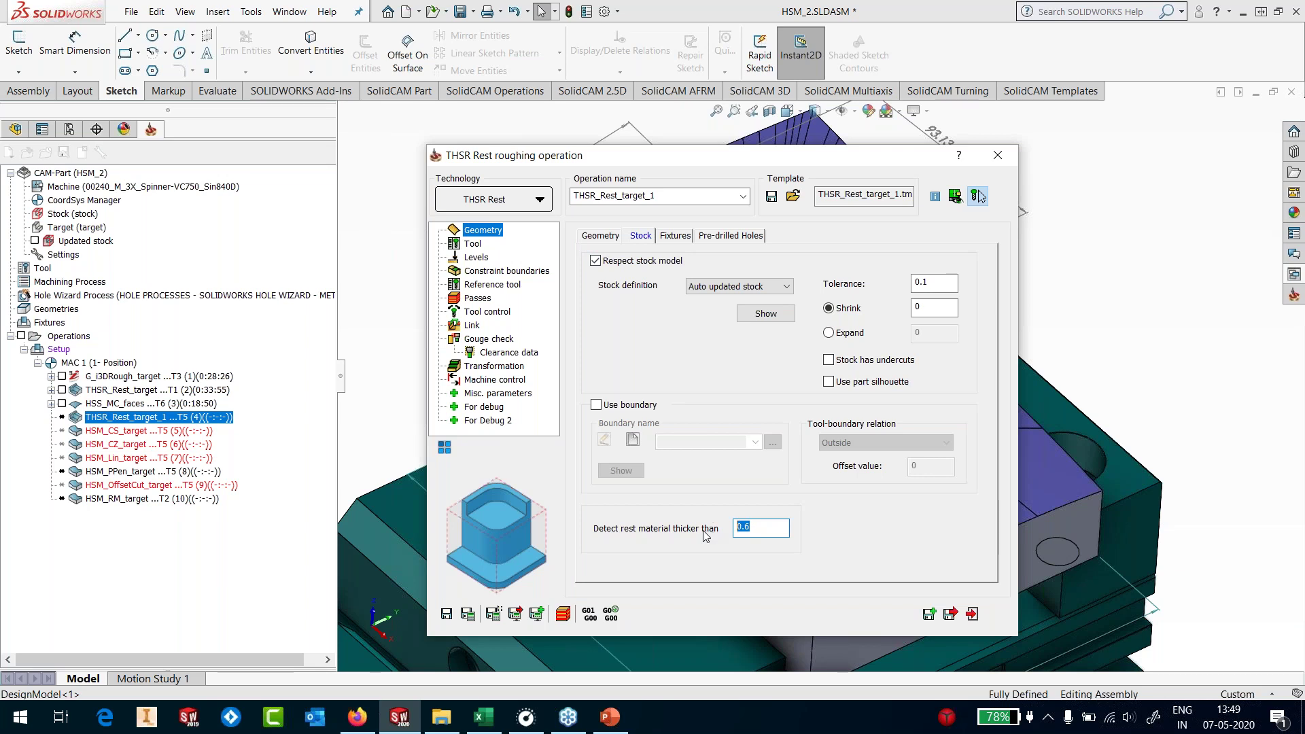
pyautogui.click(473, 245)
pyautogui.click(477, 257)
pyautogui.click(480, 271)
pyautogui.click(487, 284)
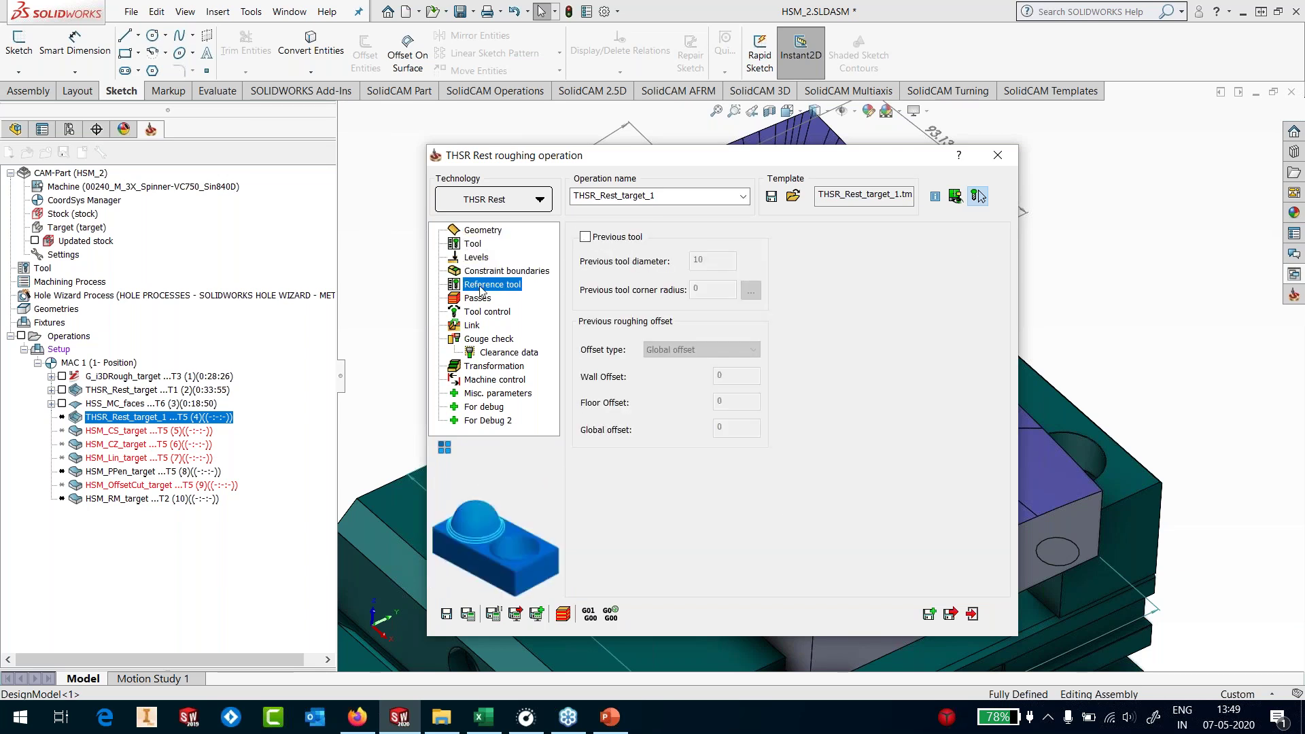
pyautogui.click(477, 298)
pyautogui.click(445, 614)
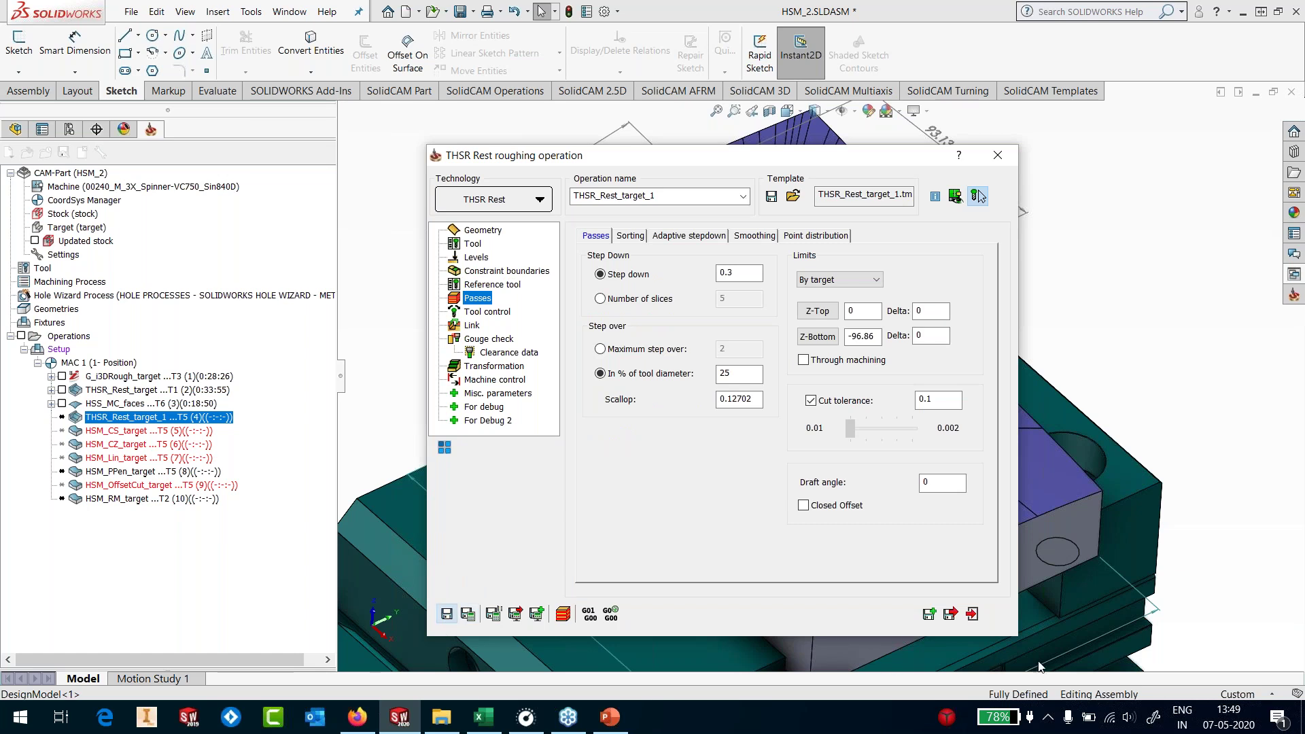
pyautogui.click(972, 614)
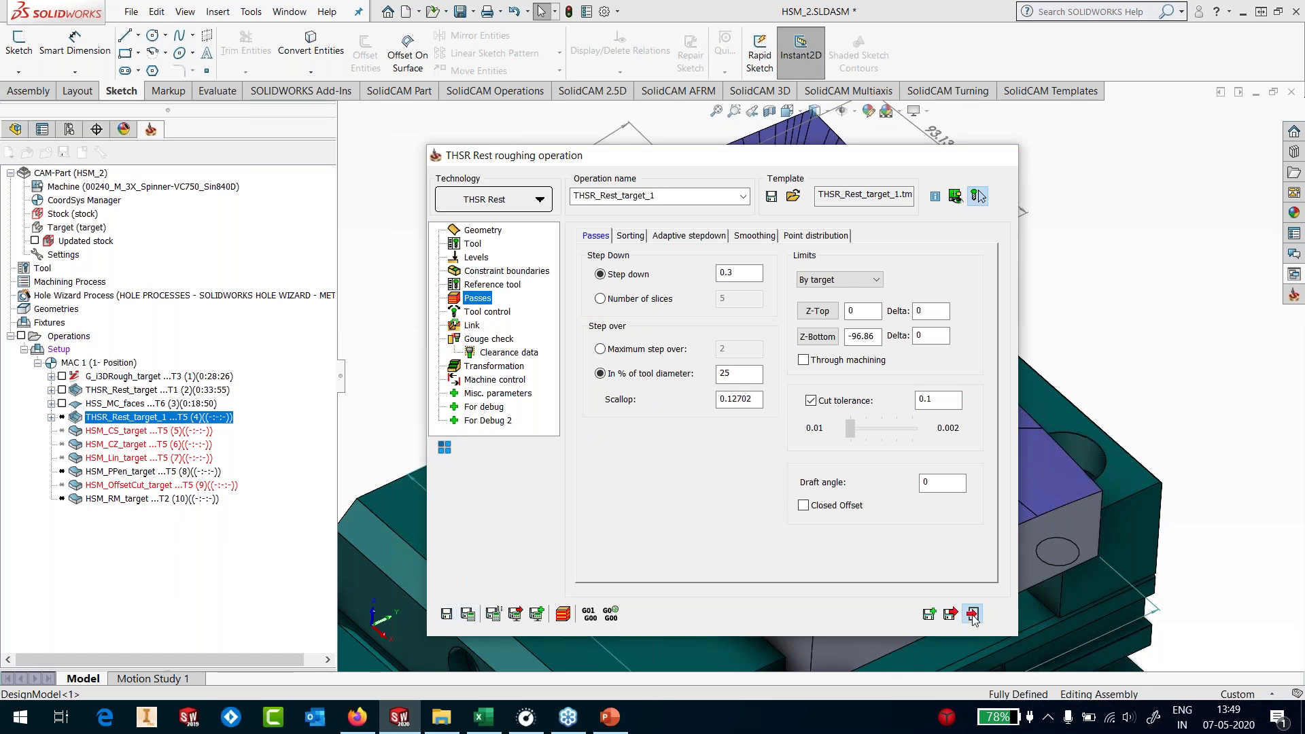
# Calculate THSR_Rest_target_1 in parallel, inspect its toolpath on the raised shape and hide it
pyautogui.rightClick(150, 417)
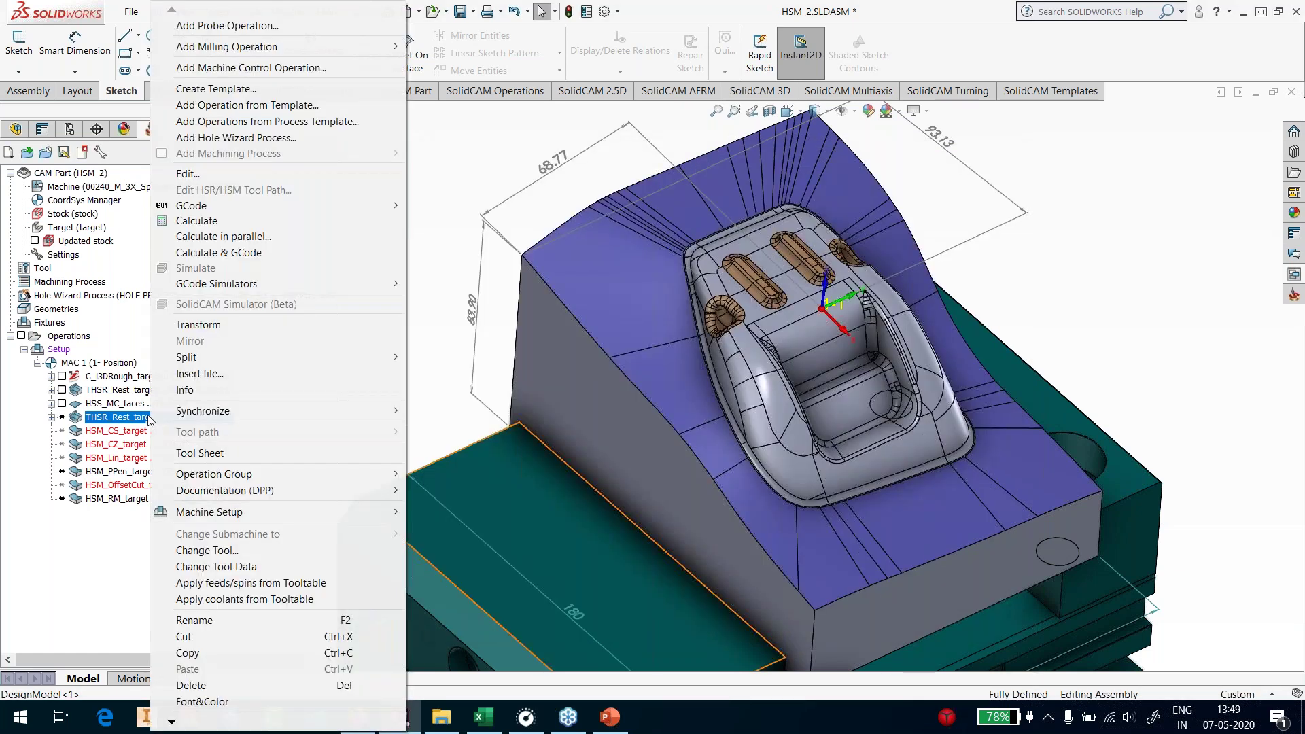
pyautogui.click(182, 238)
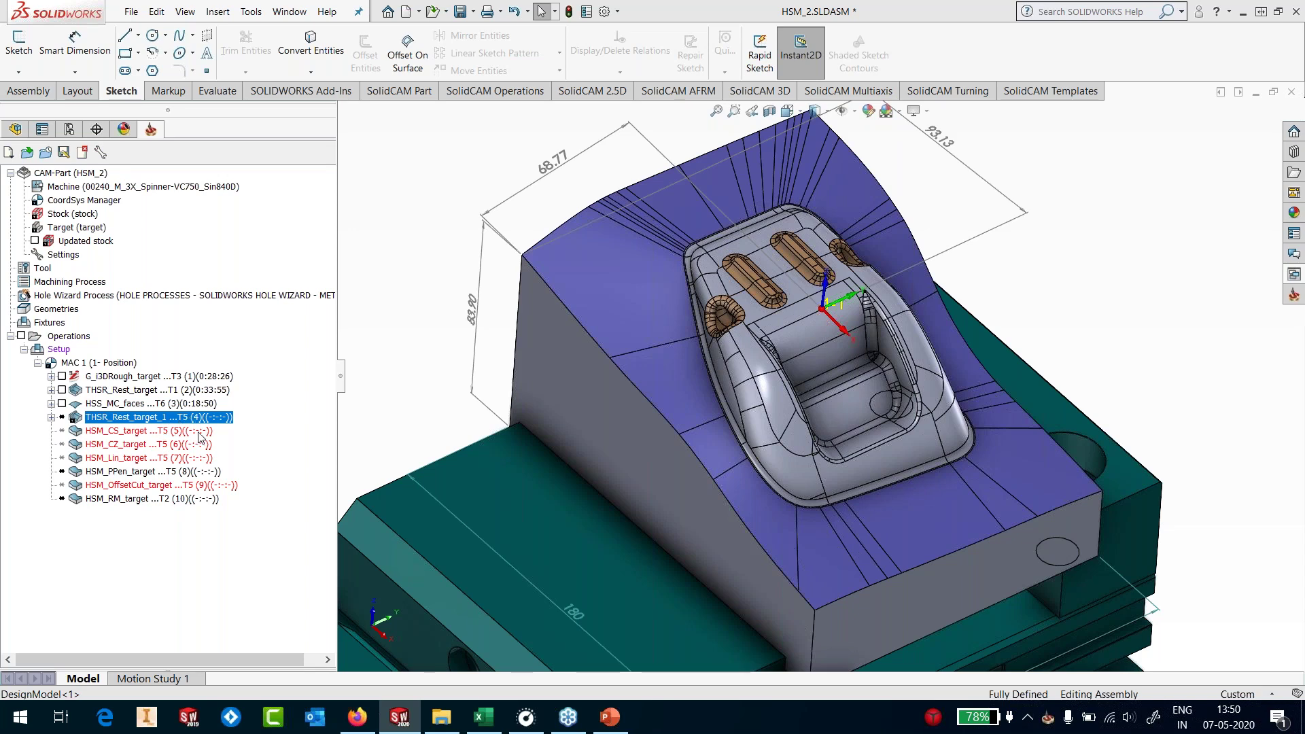
pyautogui.scroll(1, 776, 371)
pyautogui.scroll(-5, 818, 353)
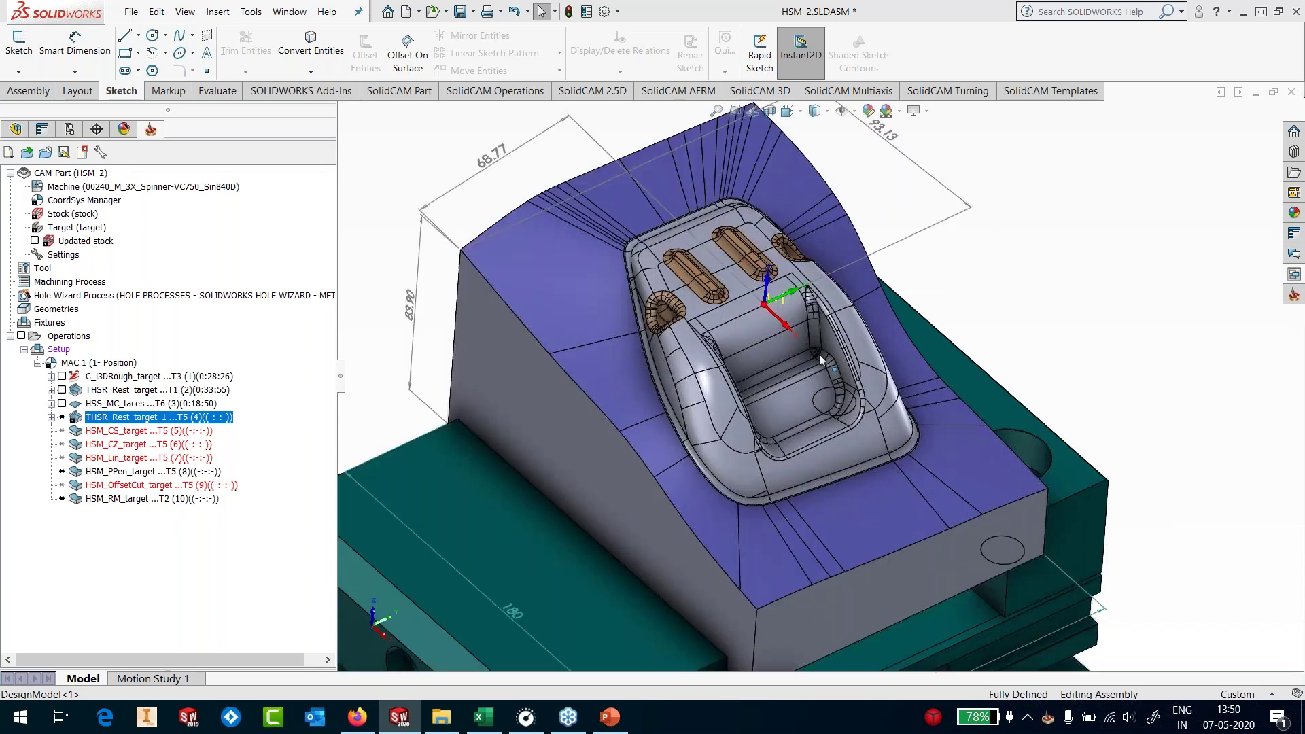
pyautogui.moveTo(816, 343); pyautogui.dragTo(792, 348, button='middle')
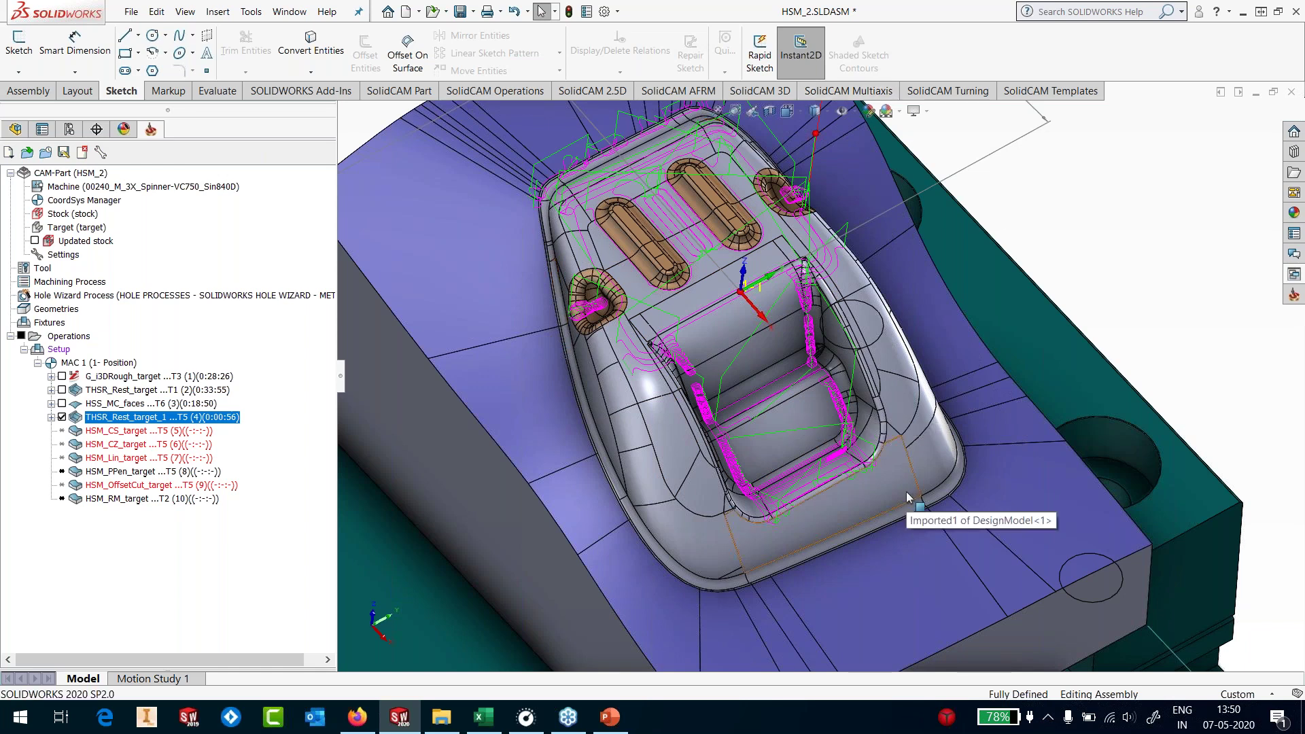
pyautogui.click(62, 416)
# Assign target as the geometry of the HSM_CS_target constant step over operation and open its tool settings
pyautogui.rightClick(95, 430)
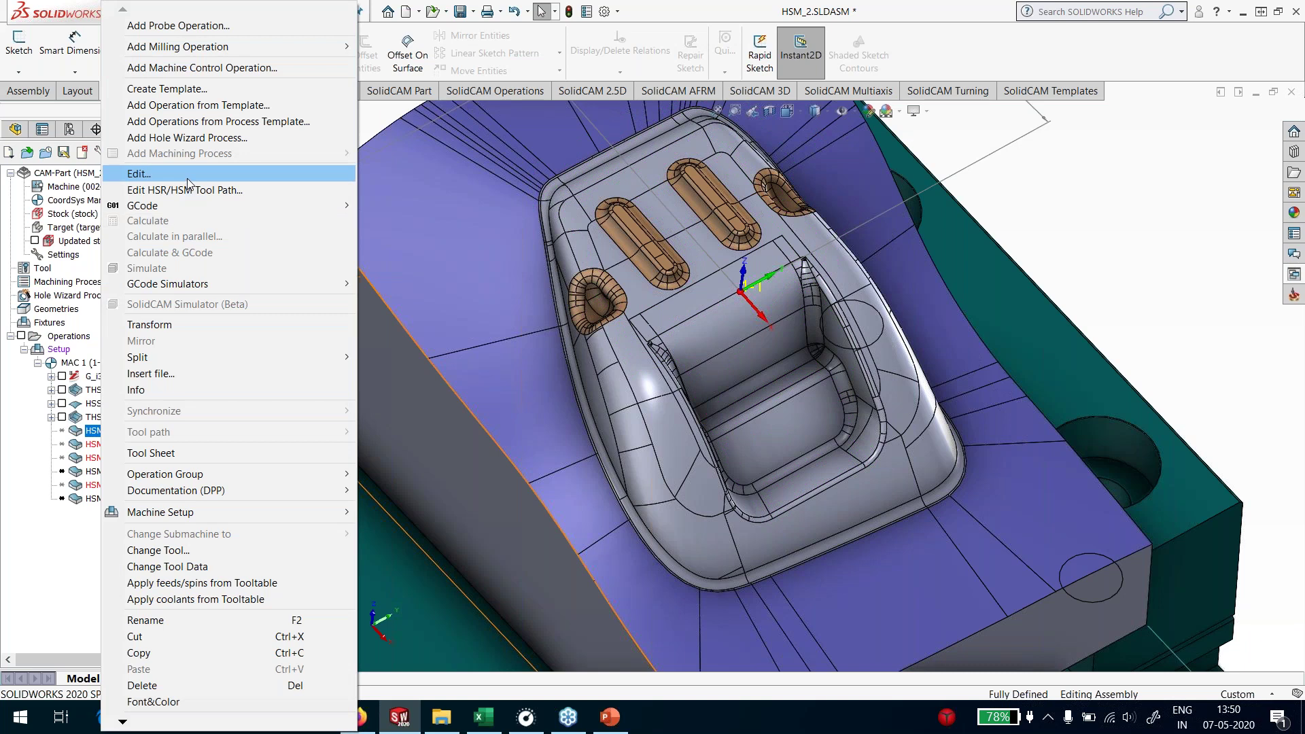
pyautogui.click(188, 178)
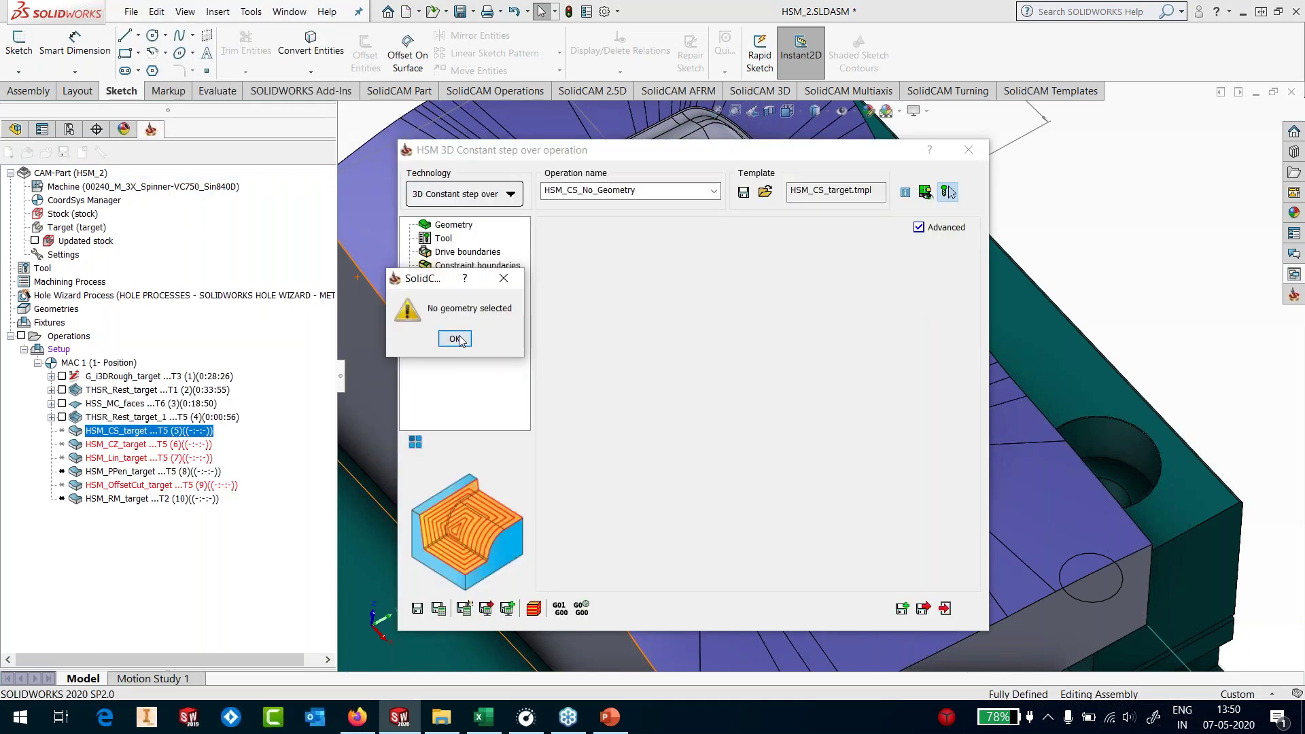
pyautogui.click(455, 338)
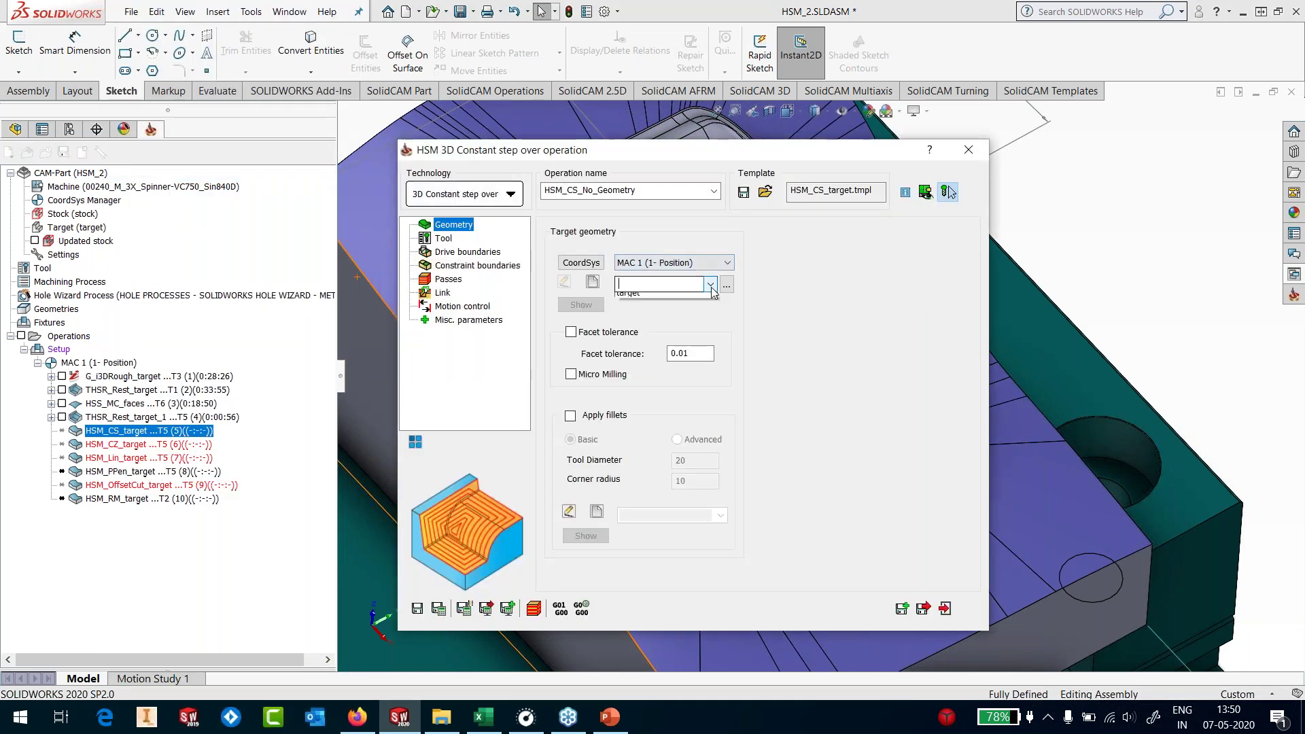
pyautogui.click(445, 239)
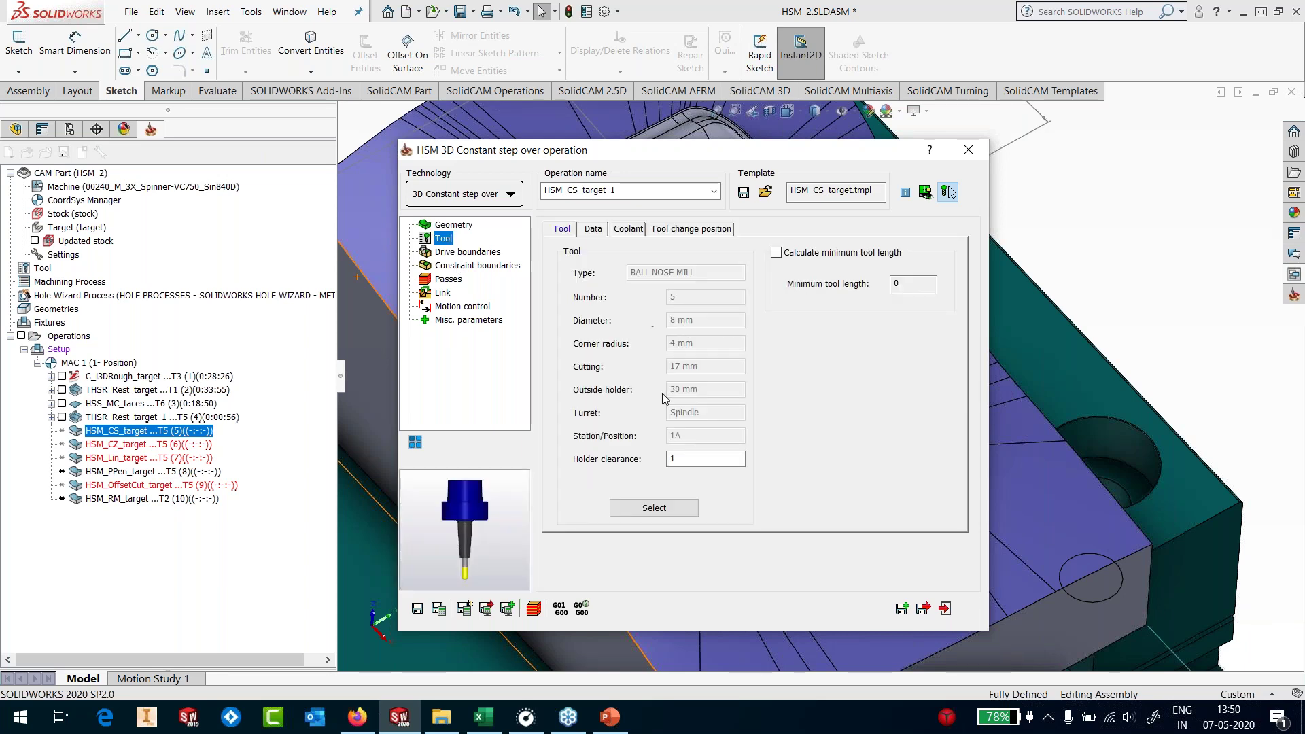
# Define a selected-faces drive boundary for HSM_CS_target_1, finding all drive faces by the orange colour picked from the pocket faces
pyautogui.click(467, 253)
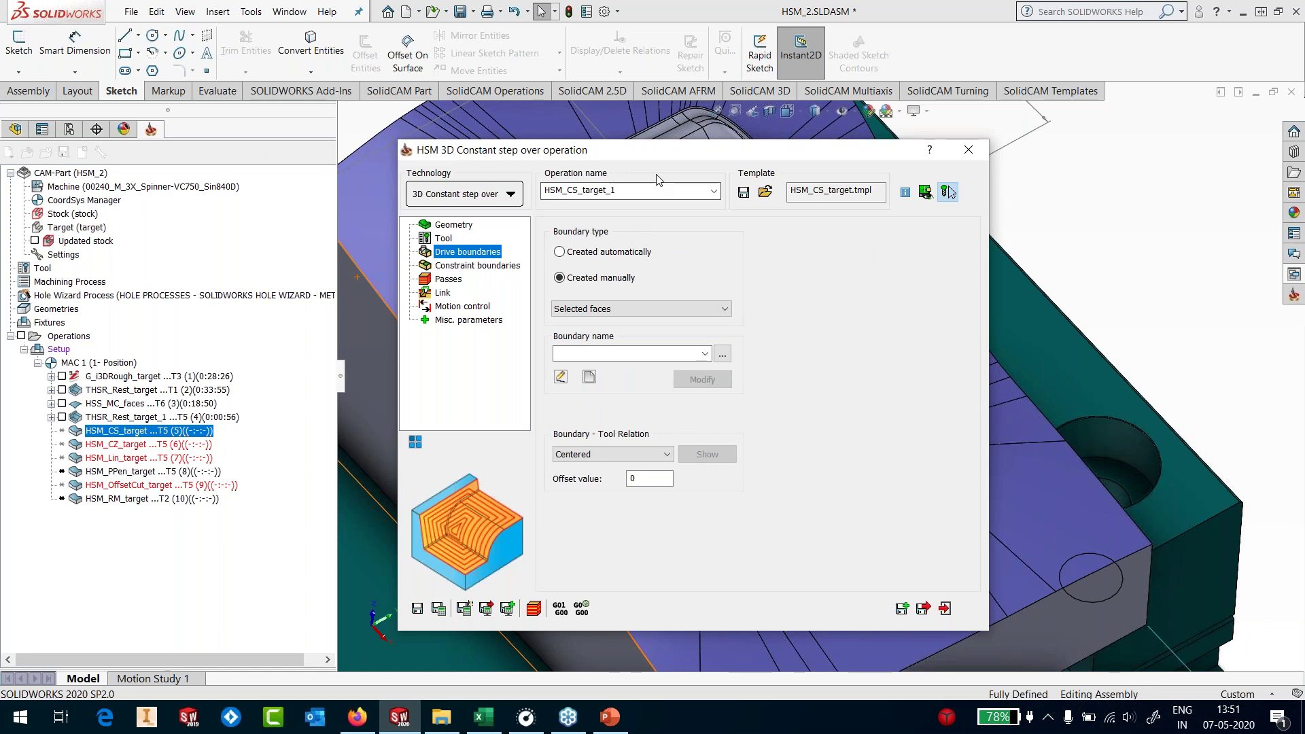
pyautogui.moveTo(659, 148); pyautogui.dragTo(285, 127)
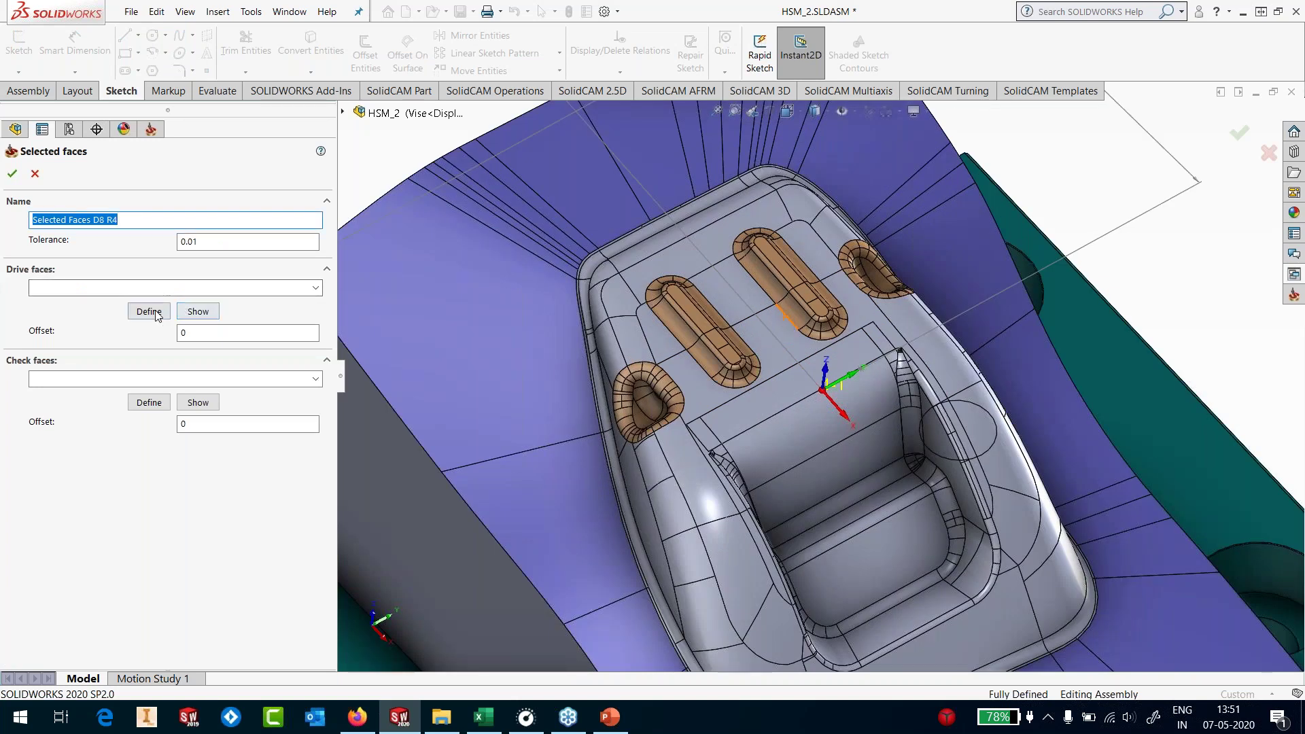
pyautogui.click(151, 314)
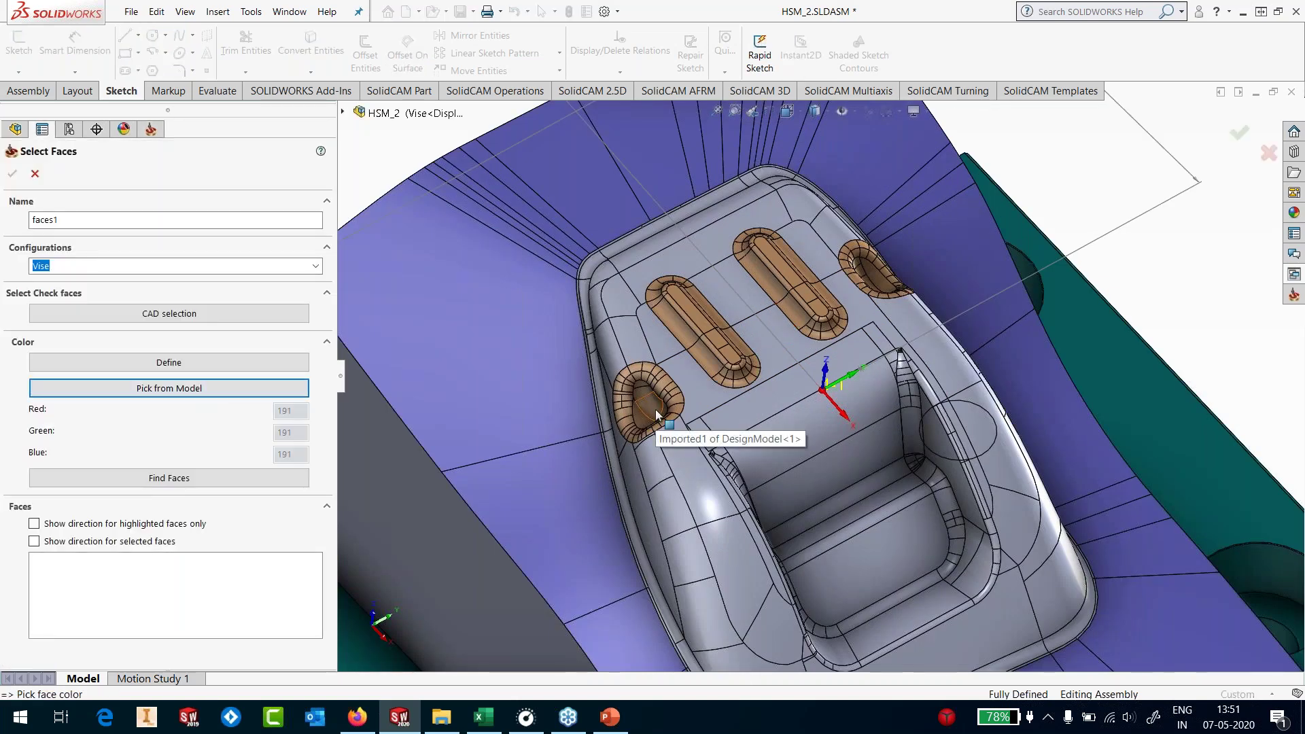
pyautogui.click(168, 478)
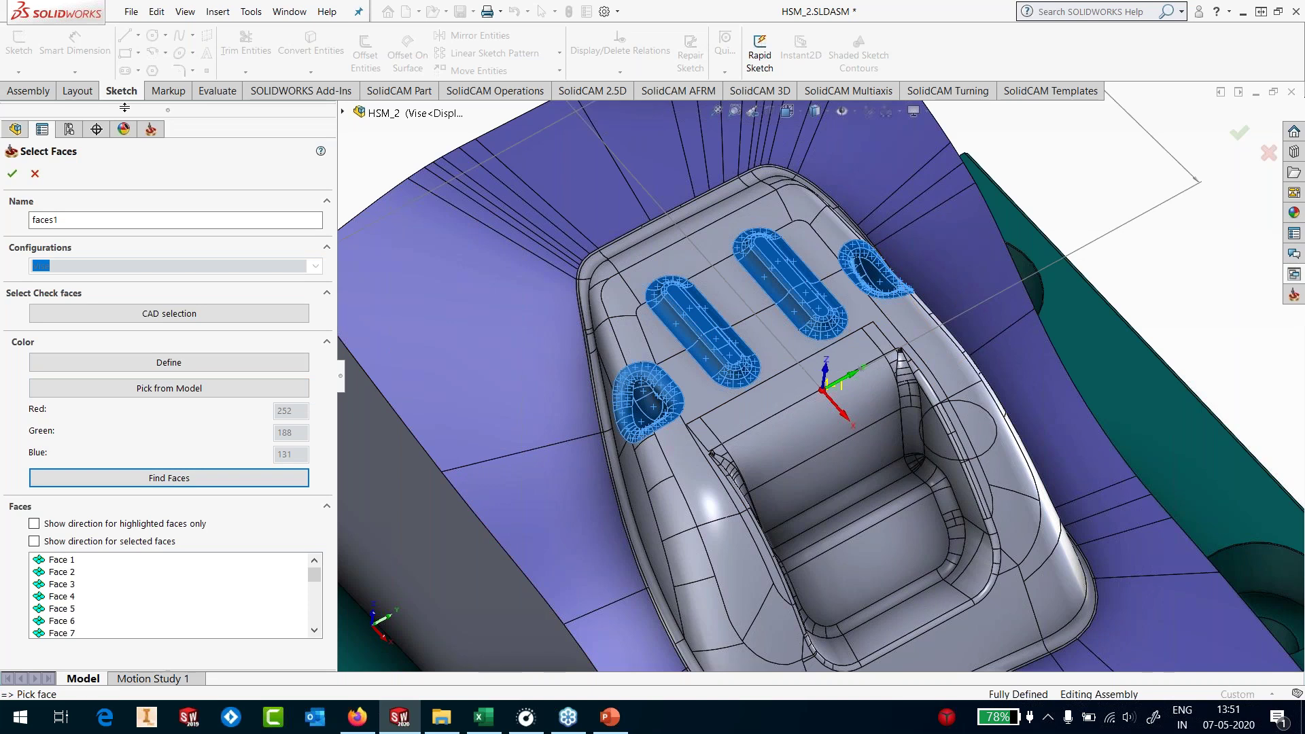
pyautogui.click(13, 173)
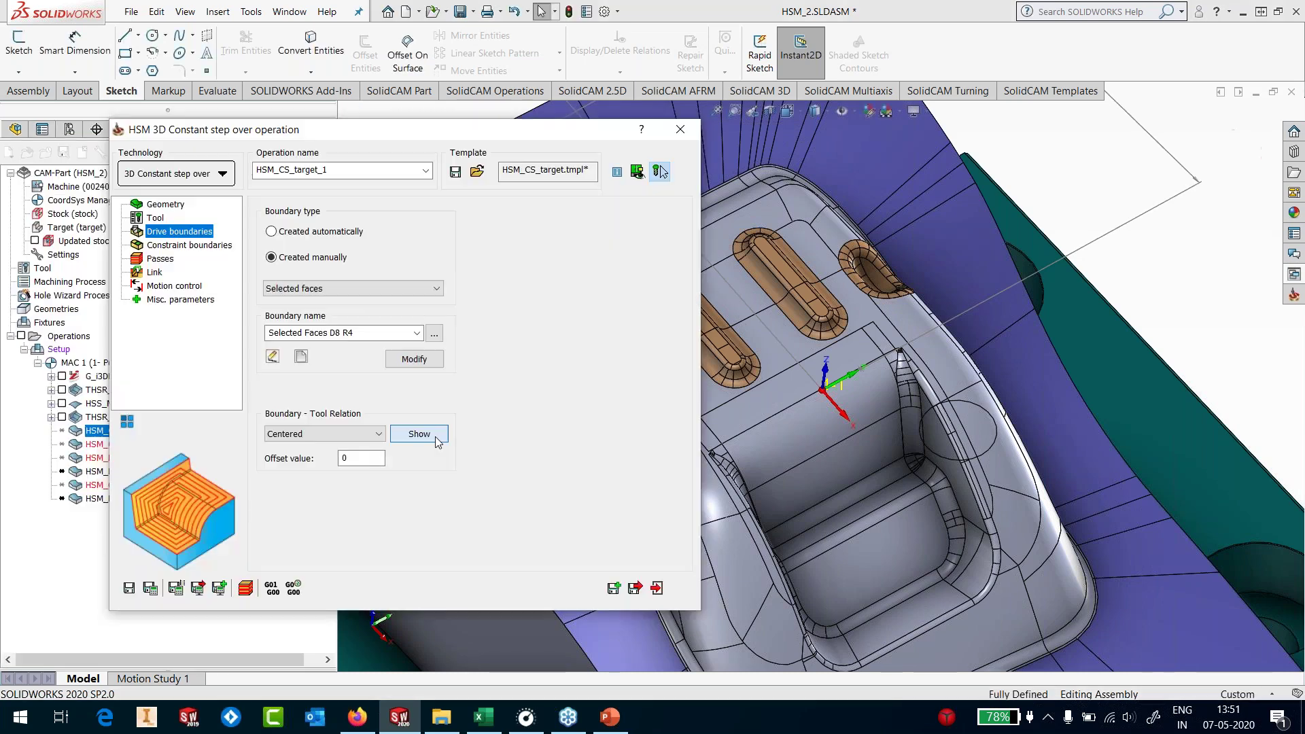
# Preview the drive boundary chains around the orange slots and pockets from several angles, and close the preview
pyautogui.click(437, 439)
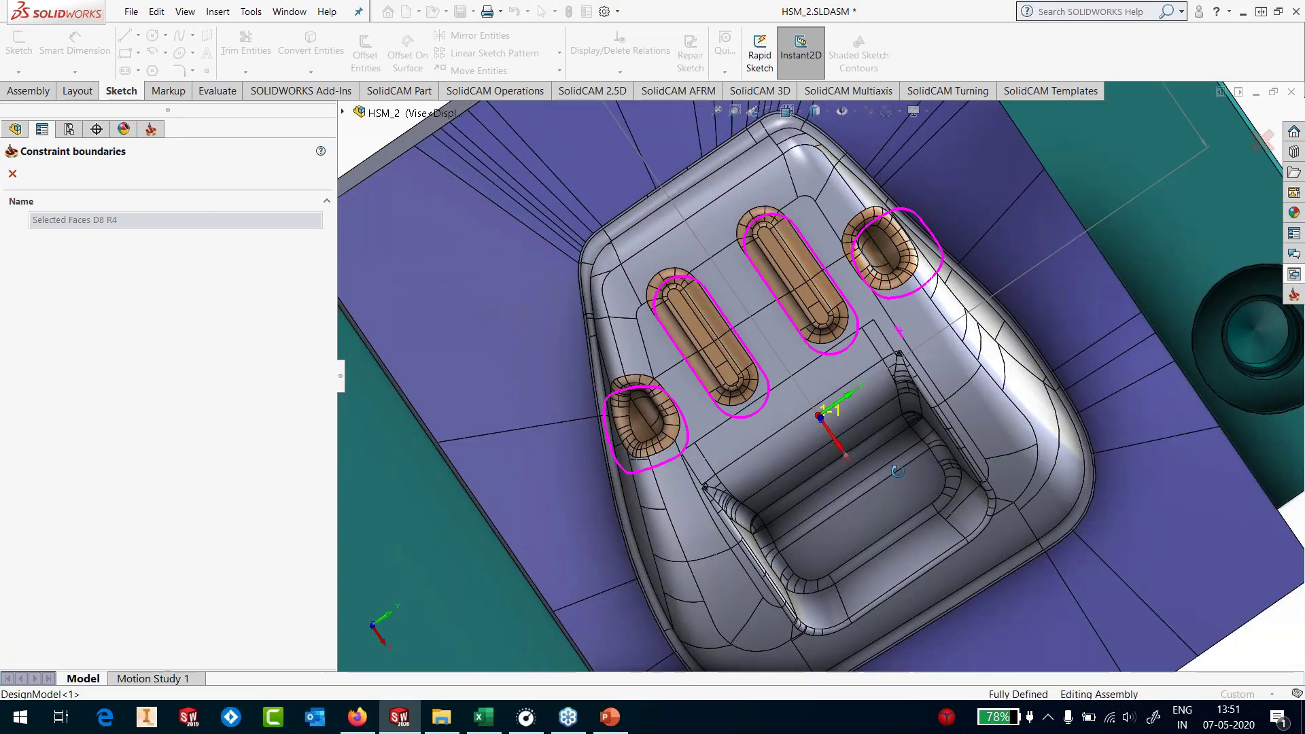
pyautogui.moveTo(897, 470); pyautogui.dragTo(860, 343, button='middle')
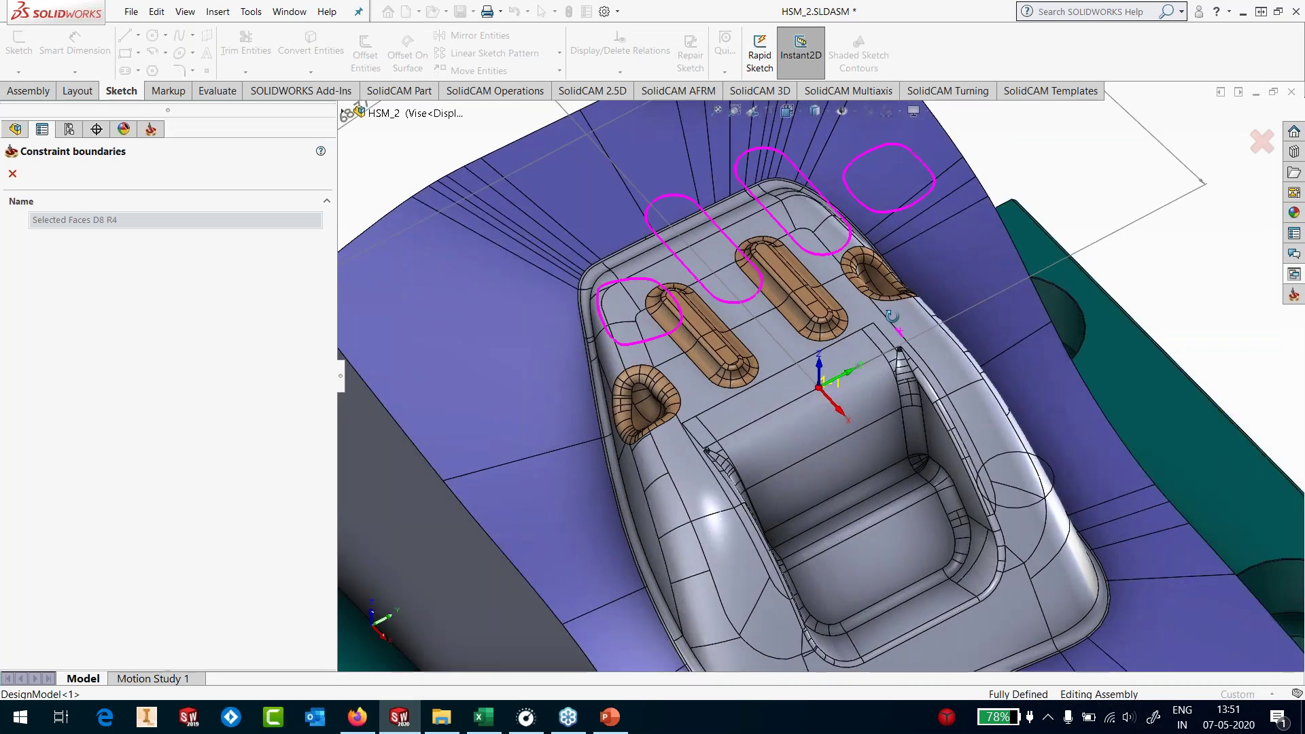
pyautogui.click(13, 174)
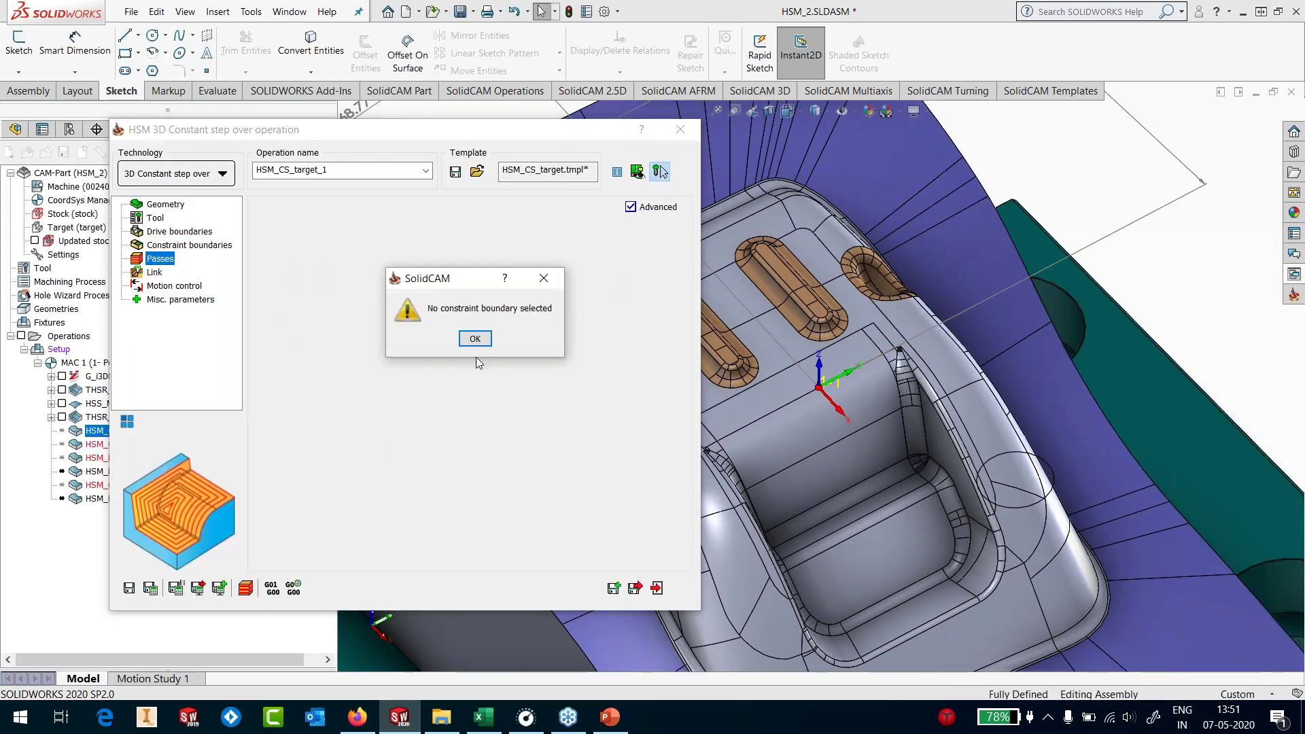
# Assign Selected Faces D8 R4 as the constraint boundary of HSM_CS_target_1
pyautogui.click(475, 338)
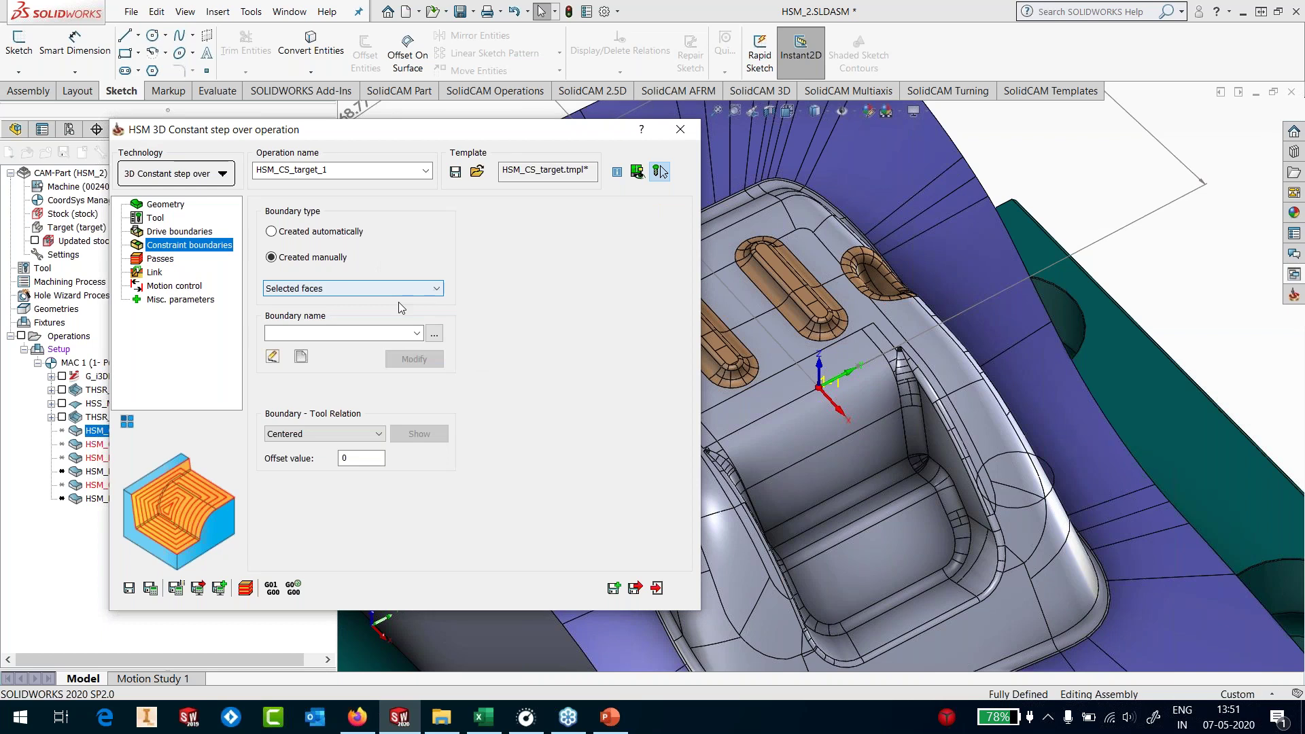
pyautogui.click(418, 334)
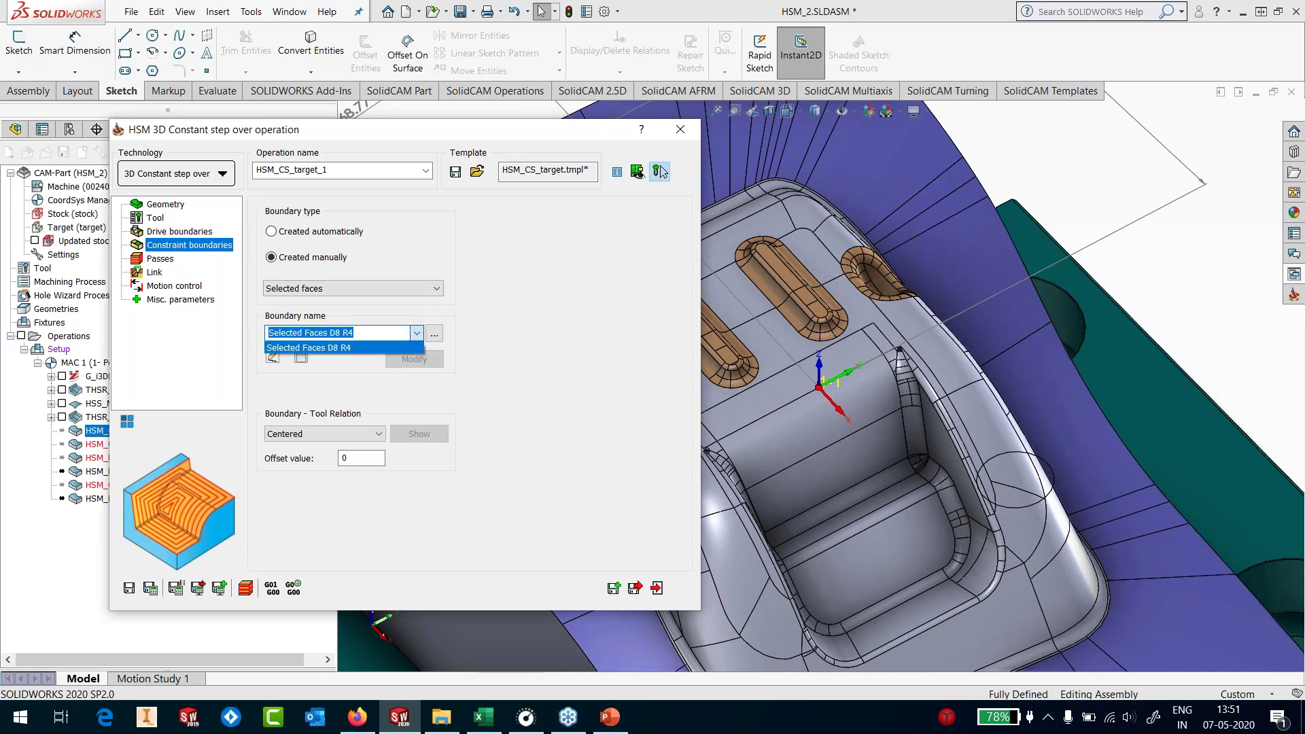
pyautogui.click(397, 344)
# Review the horizontal and vertical step over of HSM_CS_target_1, save and calculate the operation, and close it
pyautogui.click(160, 258)
pyautogui.moveTo(417, 379); pyautogui.dragTo(370, 400)
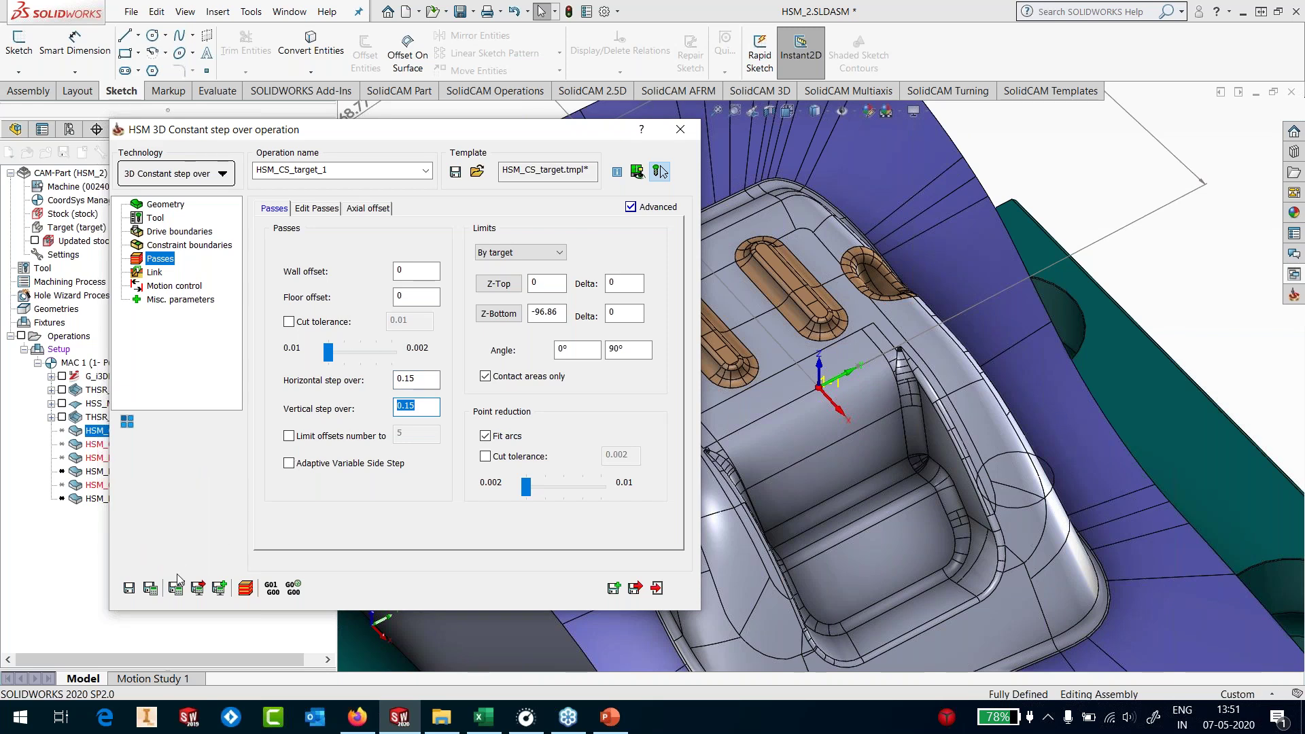
pyautogui.click(156, 590)
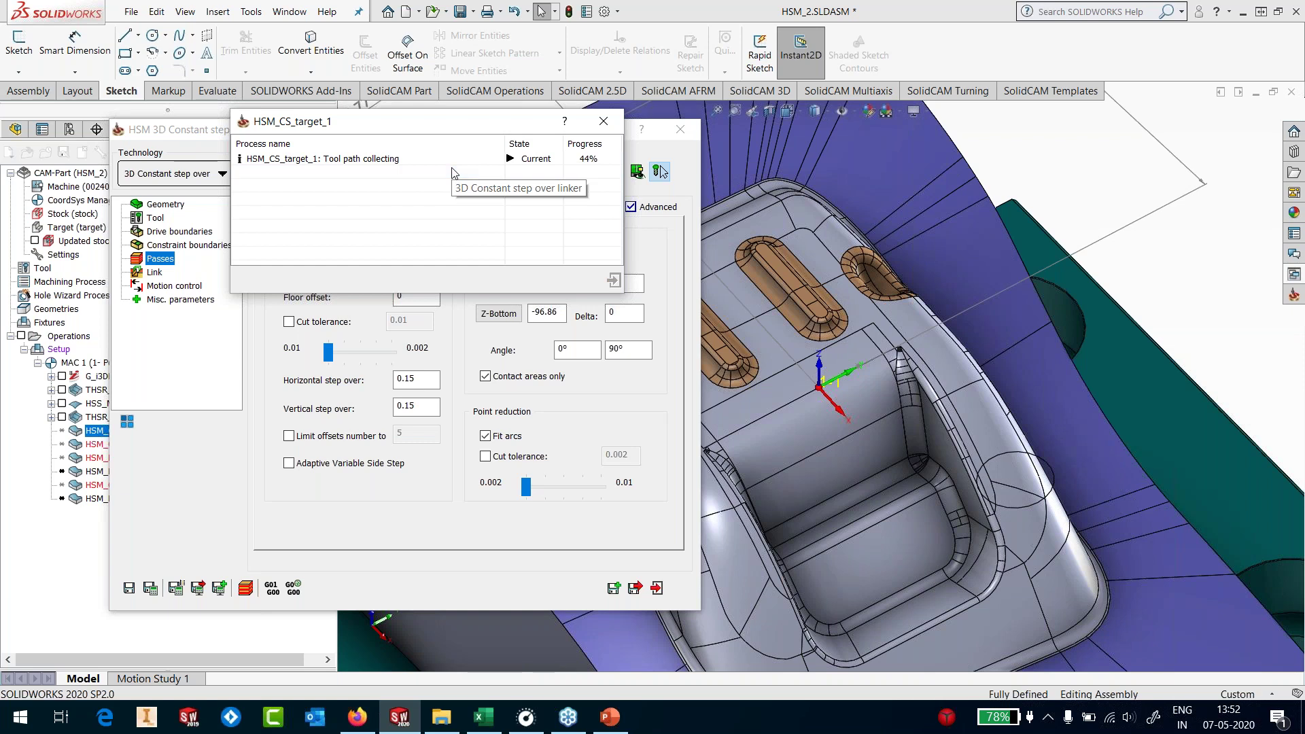
pyautogui.click(679, 129)
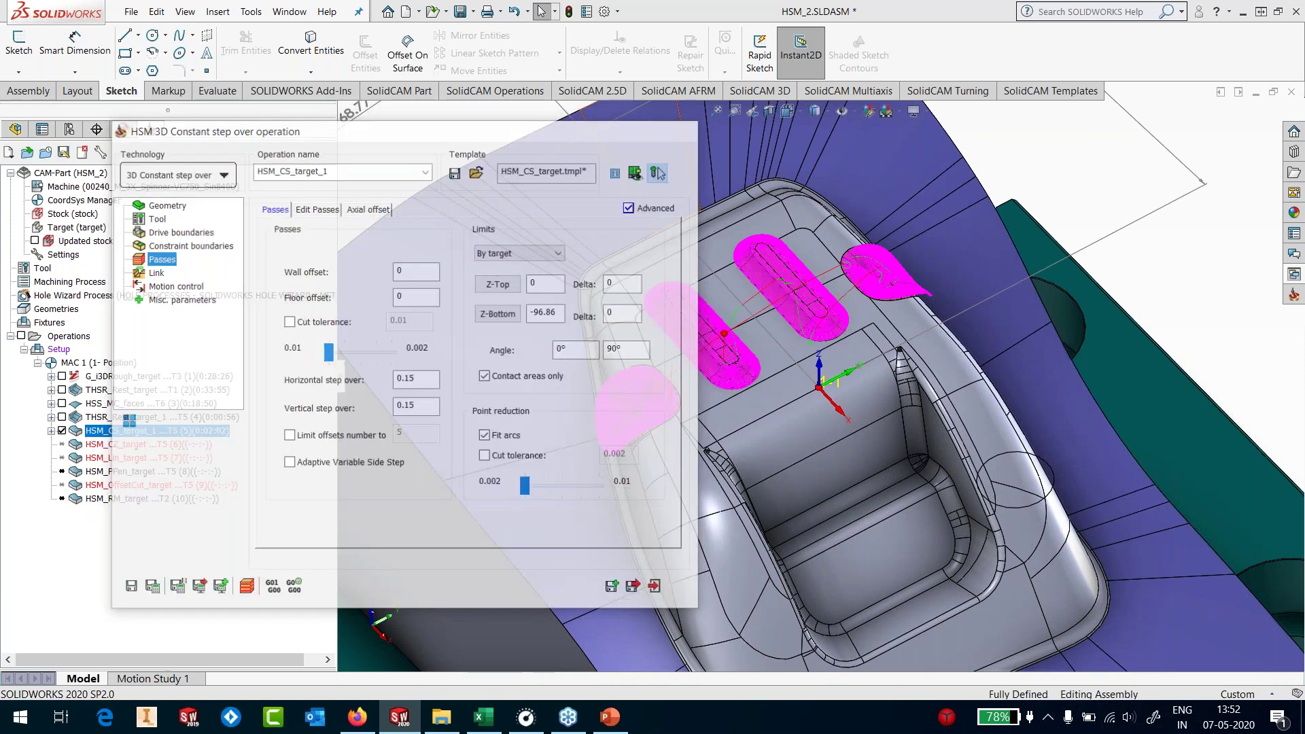
# Inspect the HSM_CS_target_1 toolpath over the slots and side pockets up close and from several angles, and hide it
pyautogui.scroll(-5, 779, 314)
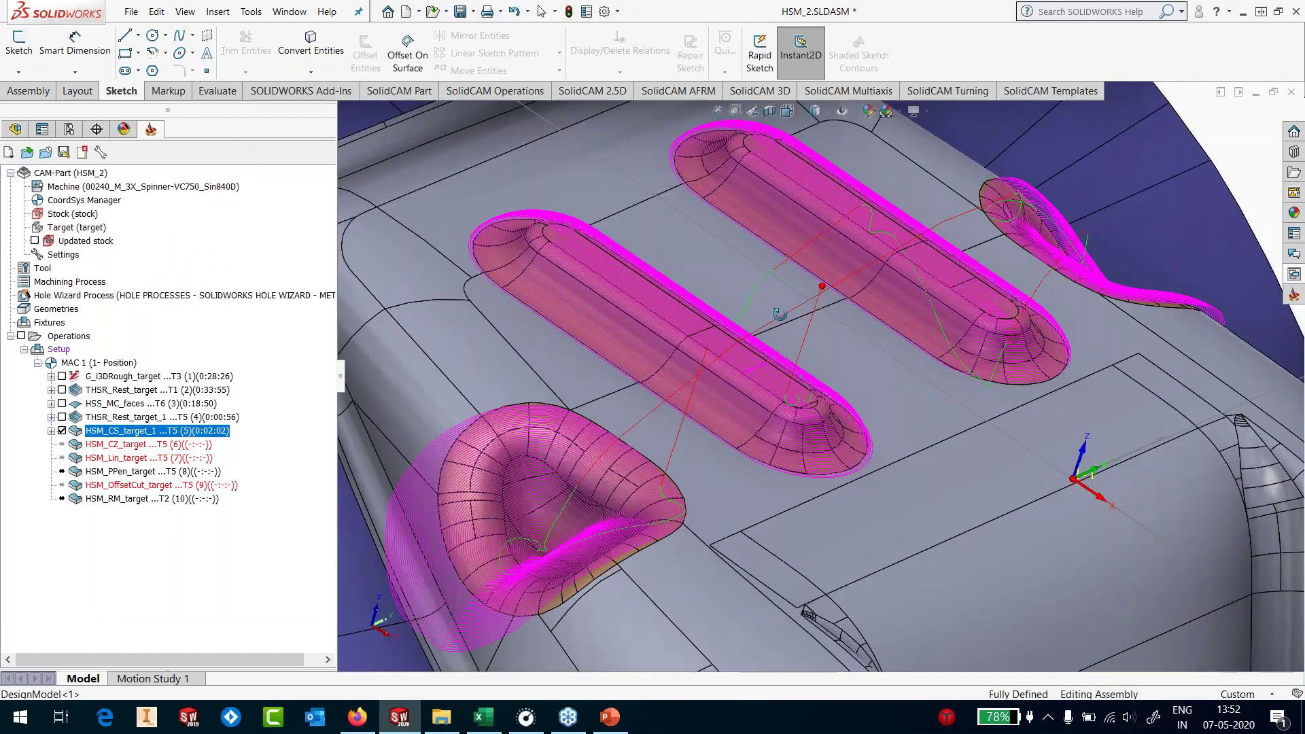
pyautogui.scroll(6, 779, 314)
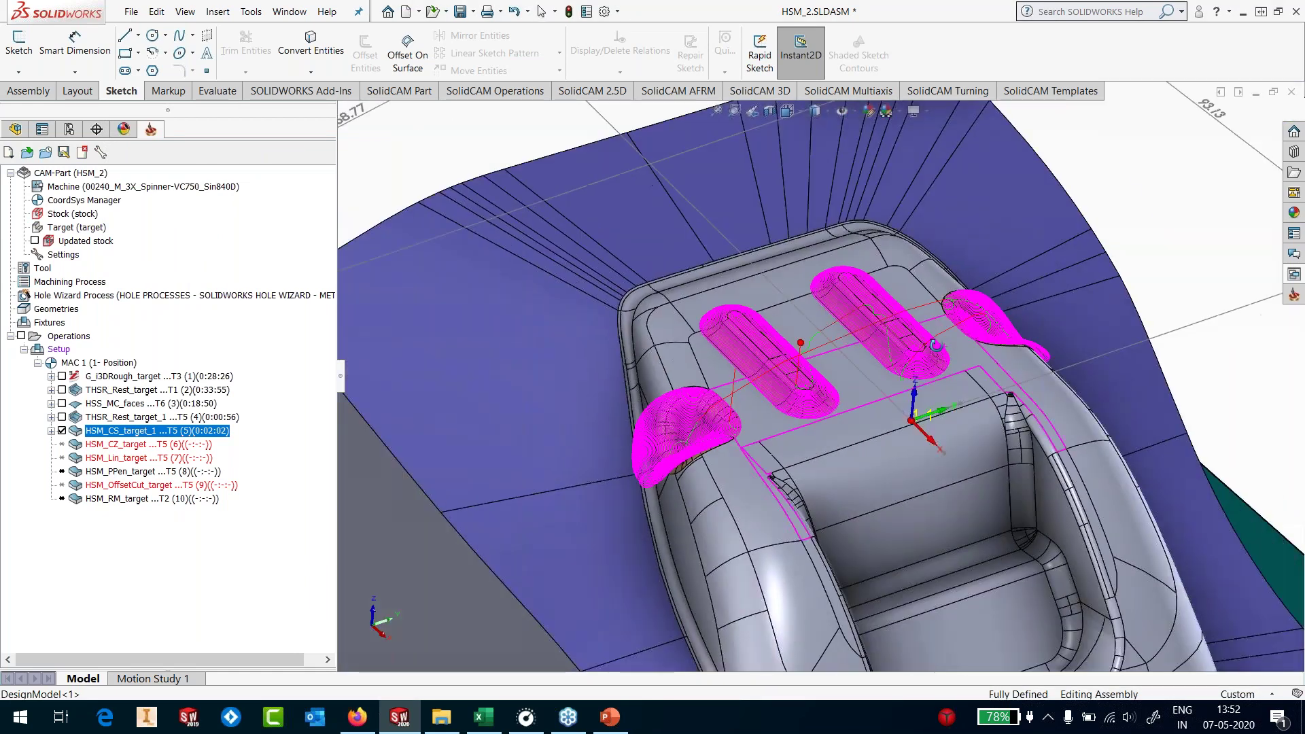
pyautogui.moveTo(936, 345); pyautogui.dragTo(985, 368, button='middle')
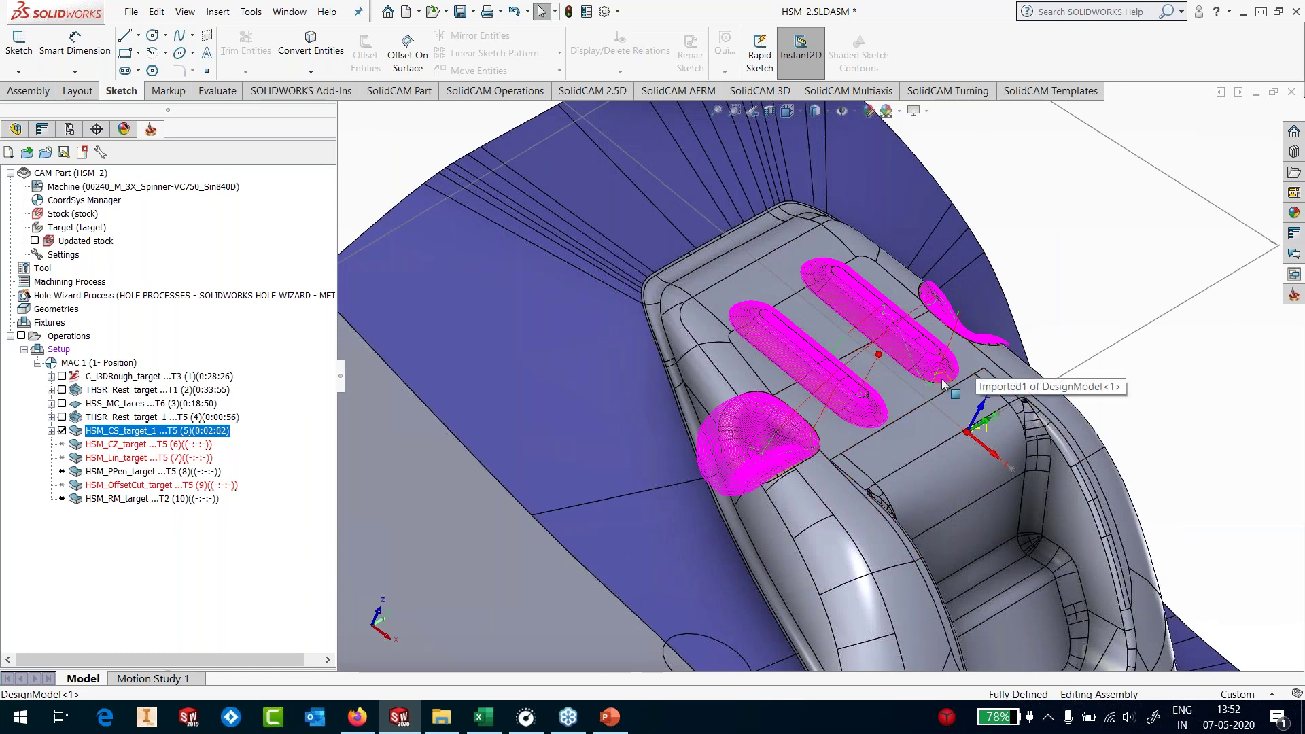
pyautogui.scroll(-3, 963, 376)
pyautogui.moveTo(926, 388); pyautogui.dragTo(883, 396, button='middle')
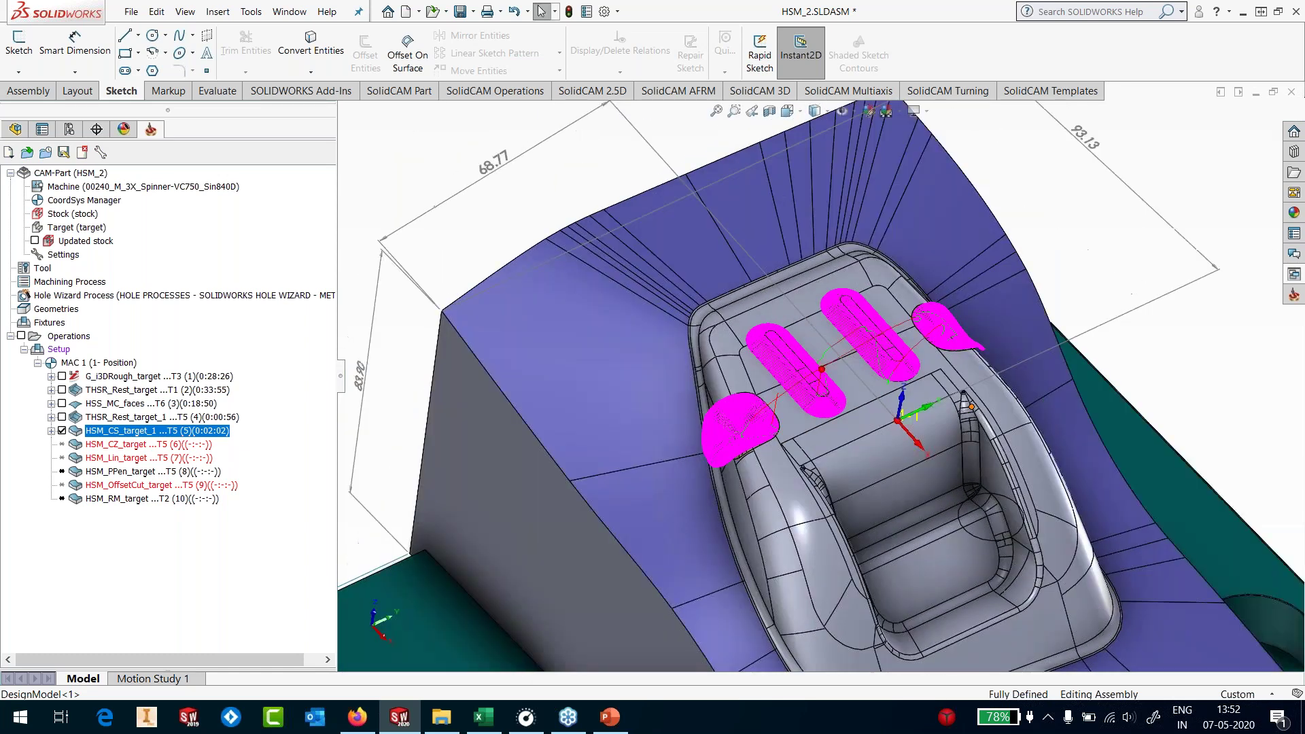
pyautogui.scroll(2, 1019, 393)
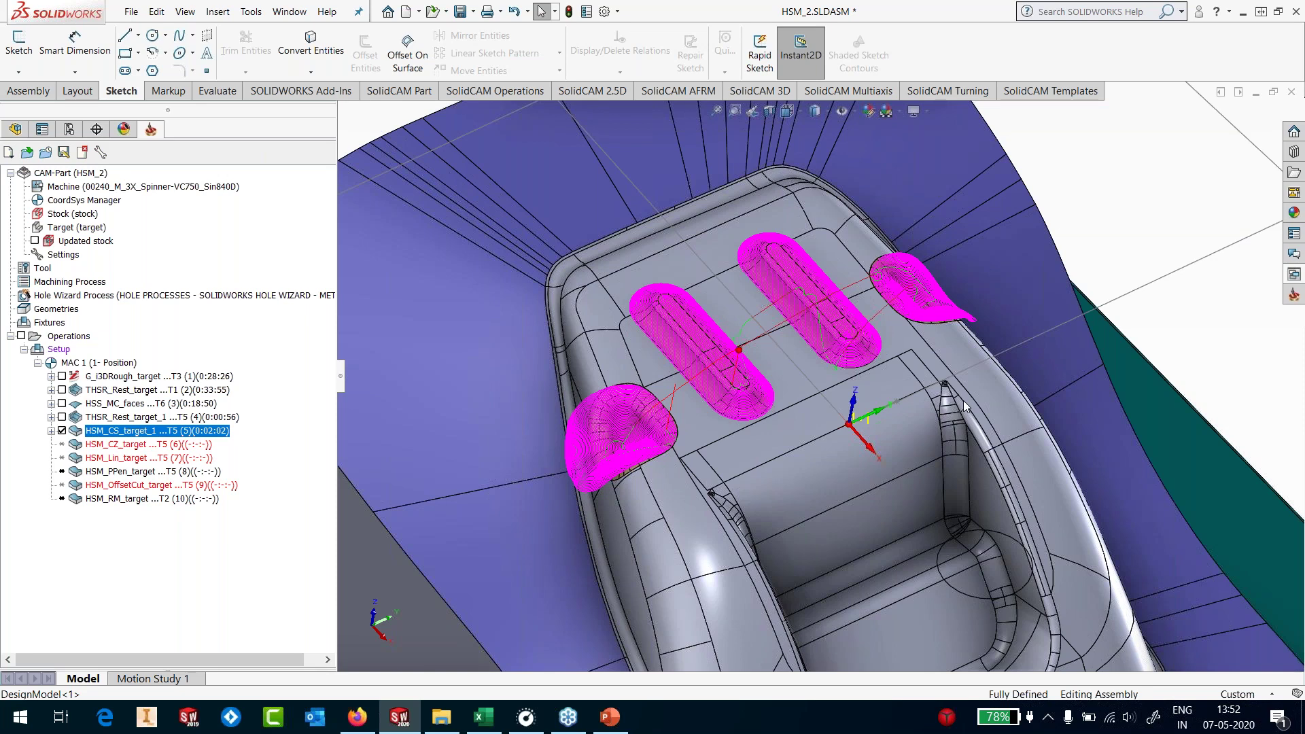
pyautogui.scroll(-3, 964, 613)
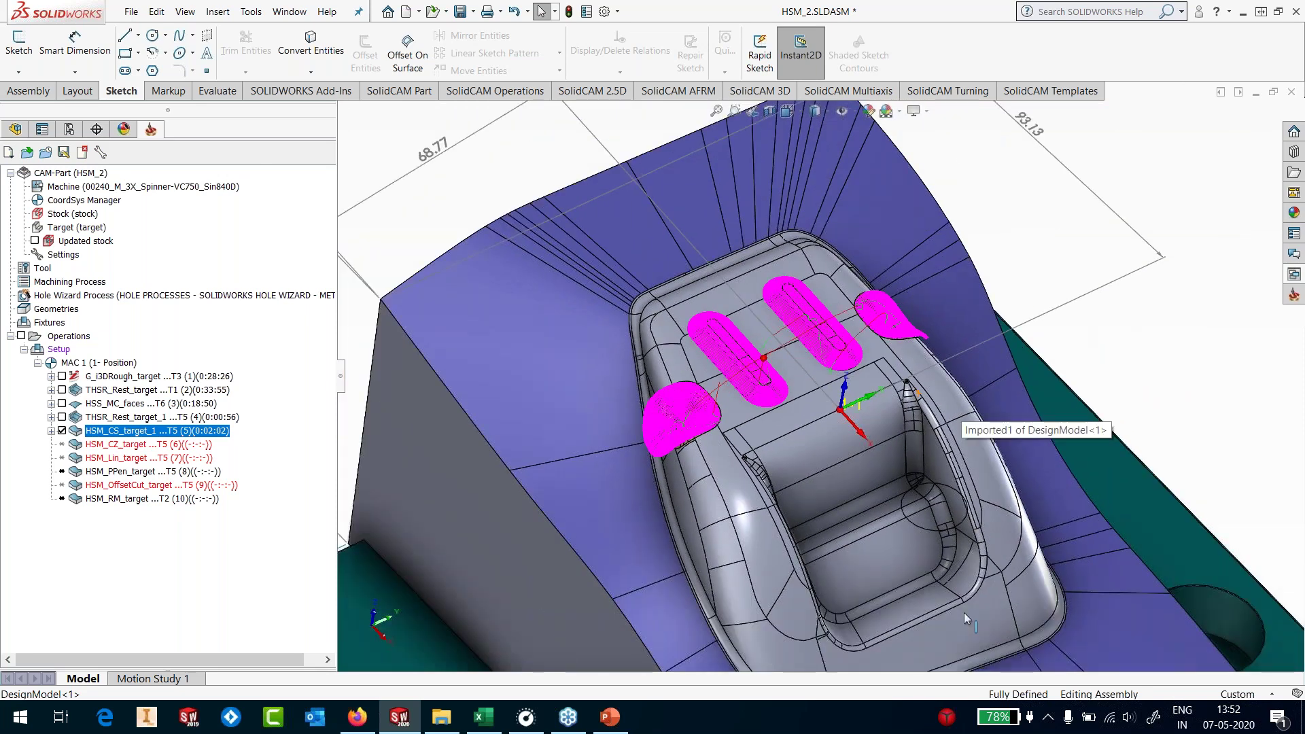
pyautogui.scroll(2, 943, 586)
pyautogui.click(62, 430)
# Open the HSM_CZ_target constant Z operation, assign target as its geometry and check its tool settings
pyautogui.rightClick(112, 444)
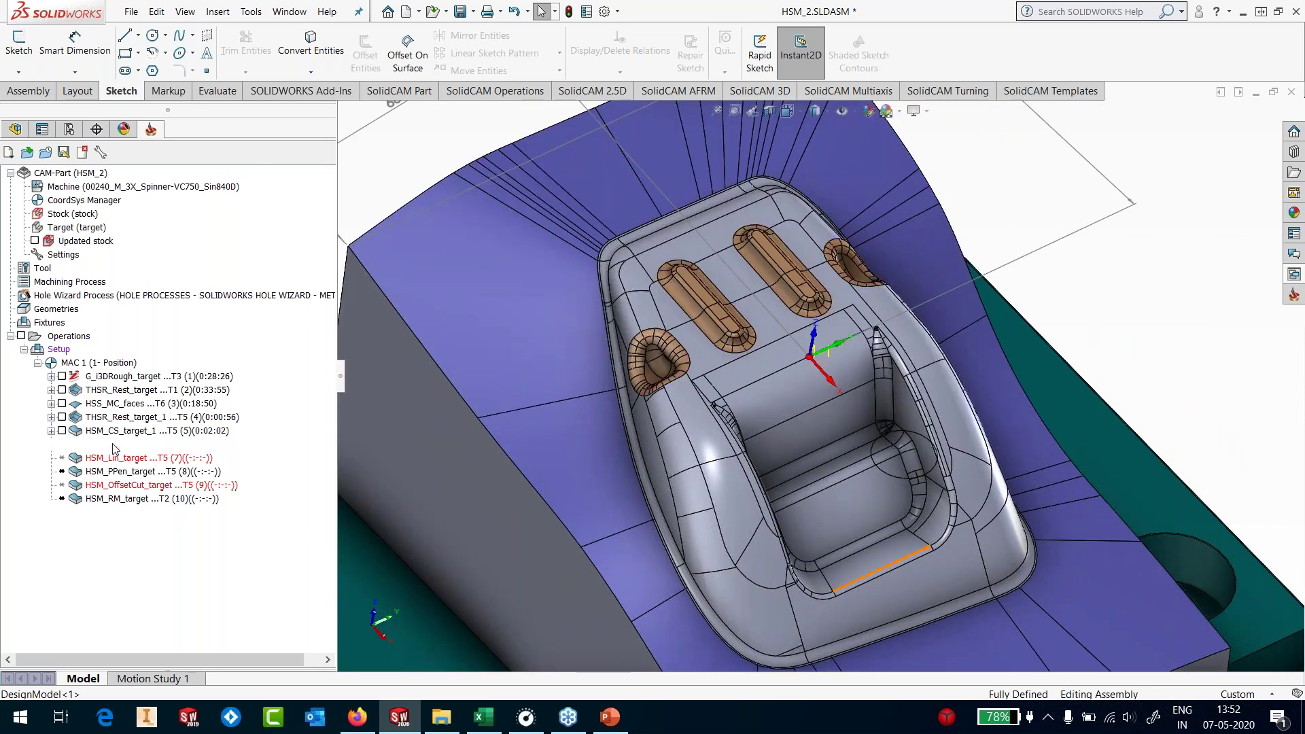
pyautogui.click(165, 176)
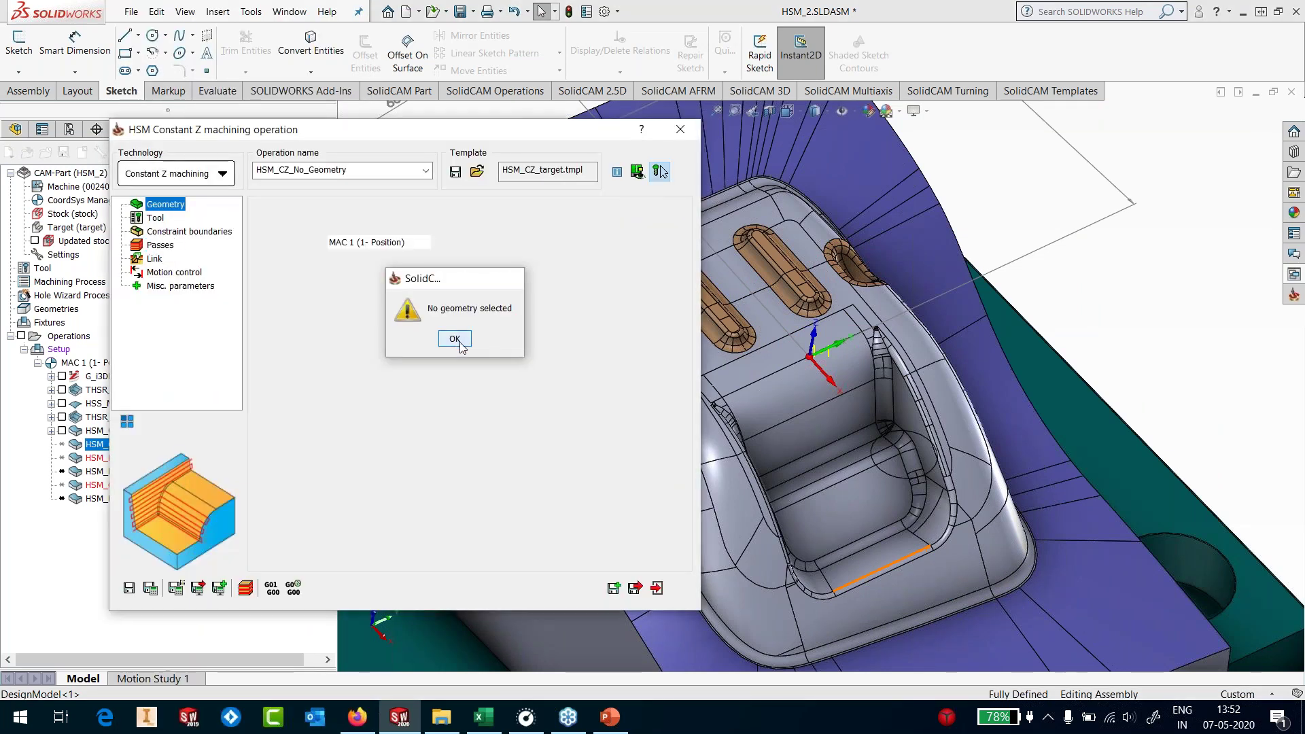
pyautogui.click(455, 336)
pyautogui.click(421, 264)
pyautogui.click(367, 275)
pyautogui.click(154, 219)
# Create a user-defined constraint boundary for HSM_CZ_target_1 by chaining the closed outer edge at the base of the raised shape
pyautogui.click(164, 232)
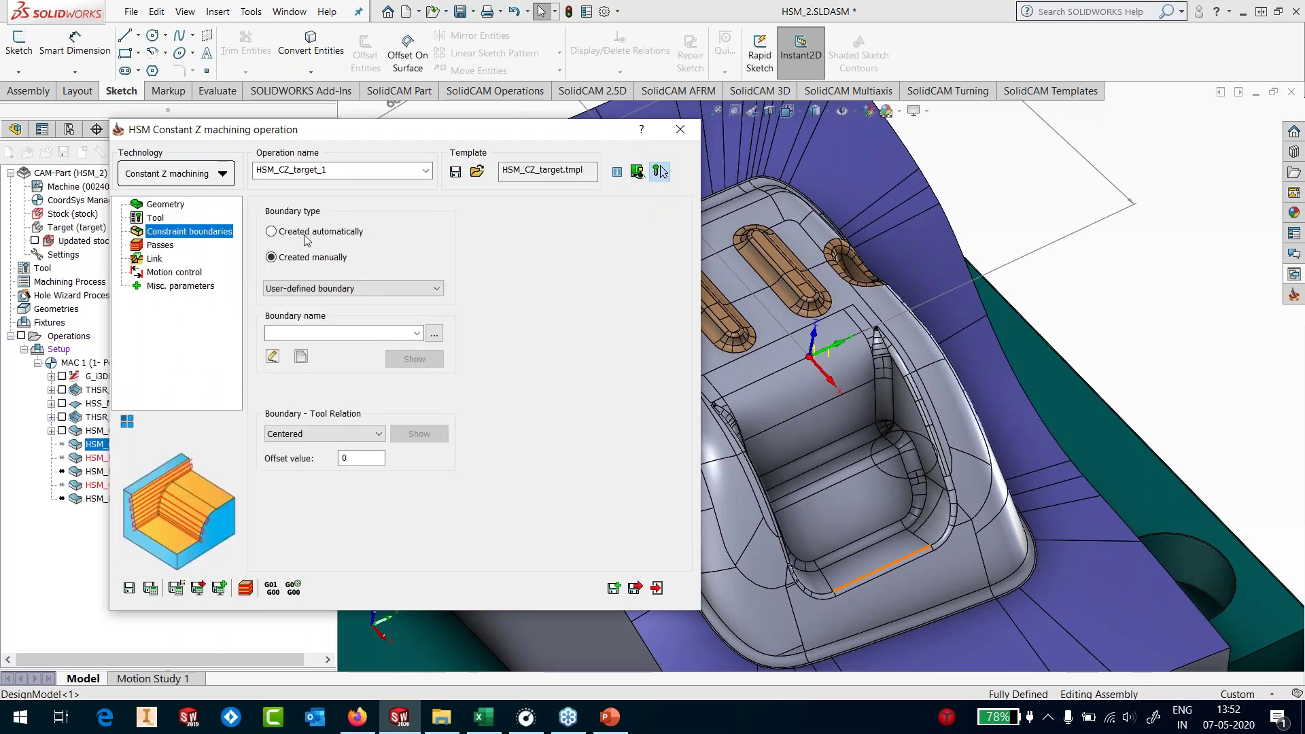
pyautogui.click(313, 257)
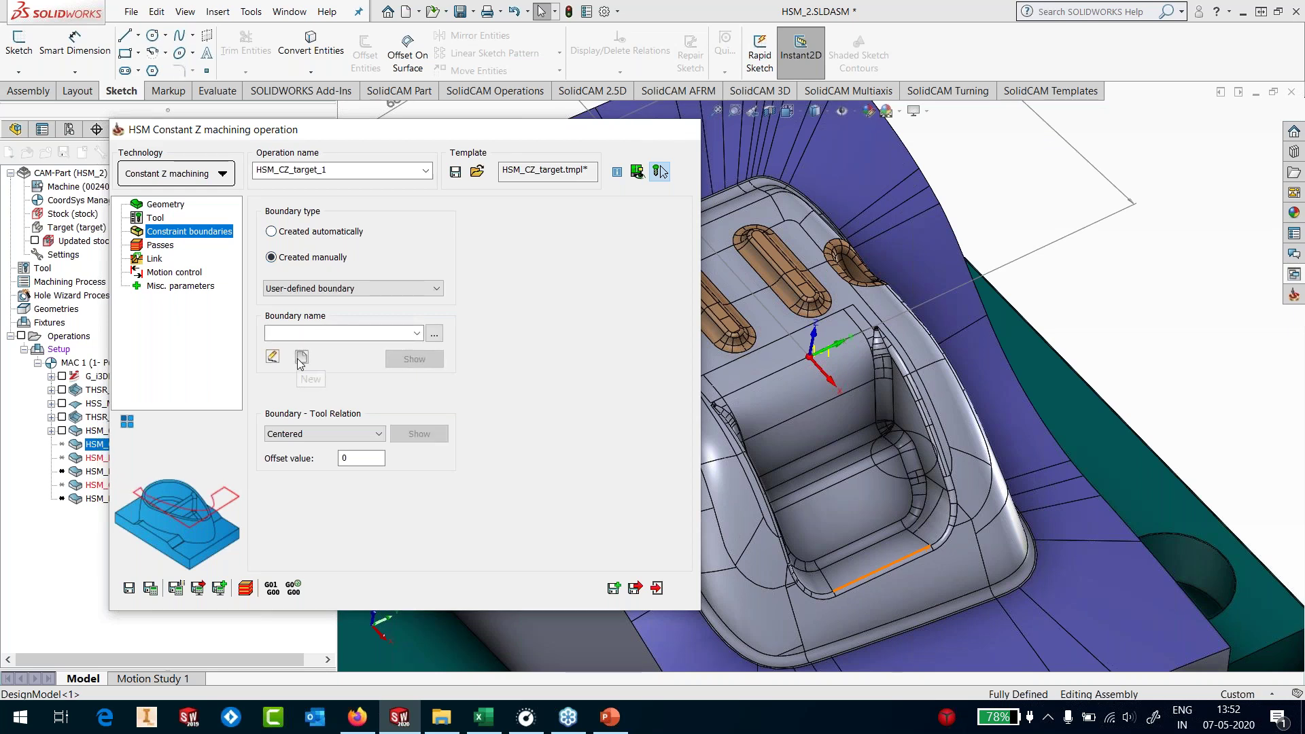
pyautogui.click(301, 359)
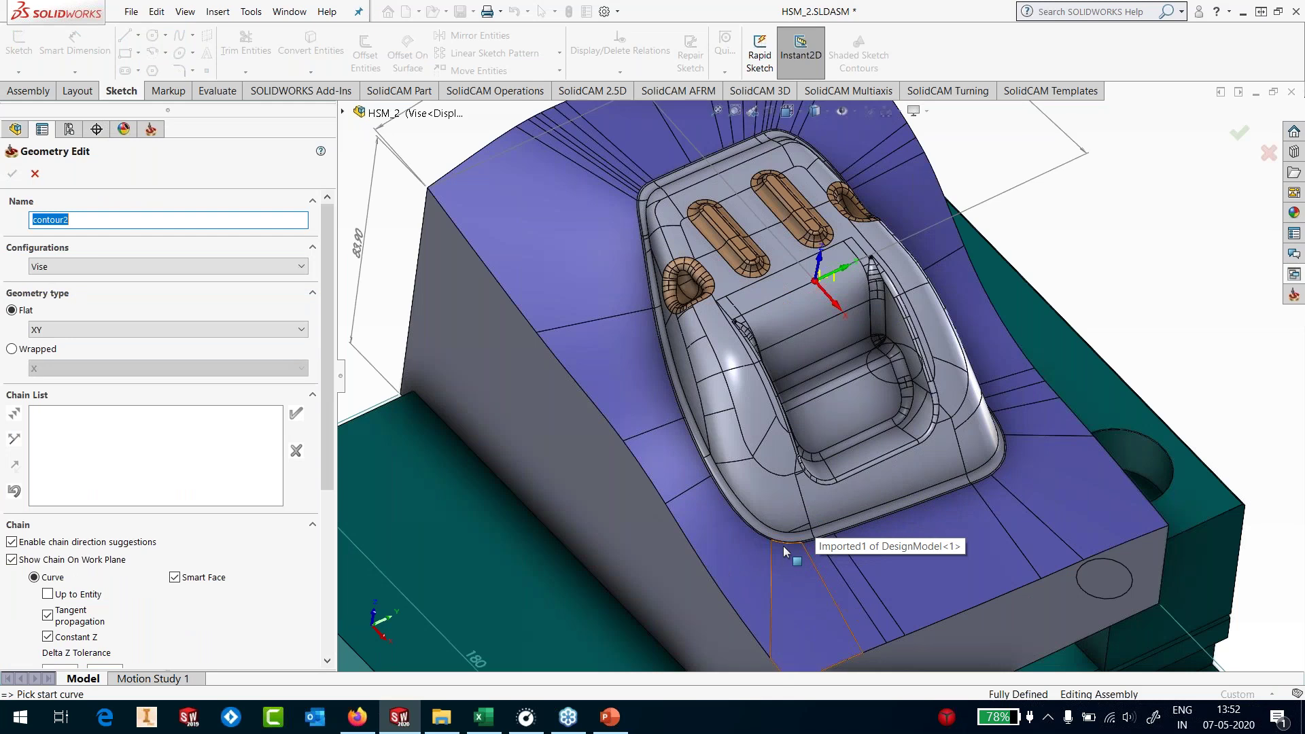
pyautogui.click(782, 545)
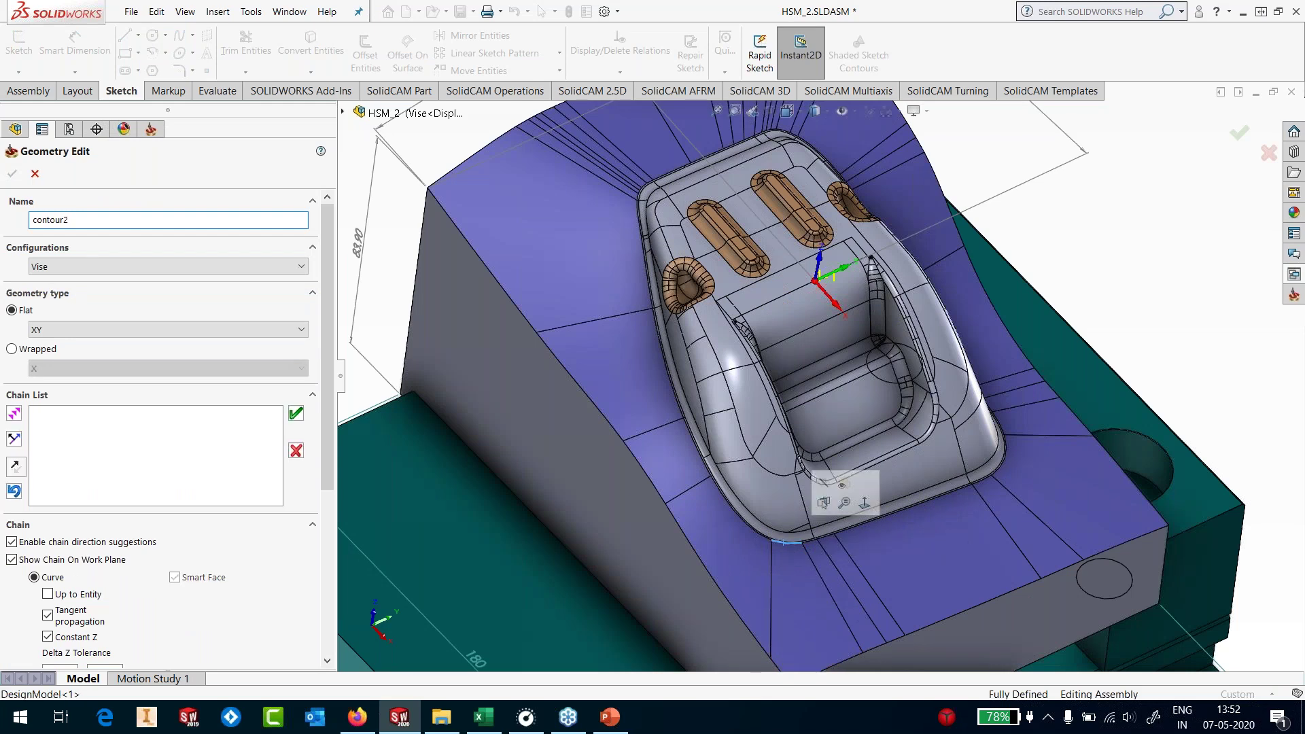
pyautogui.rightClick(417, 333)
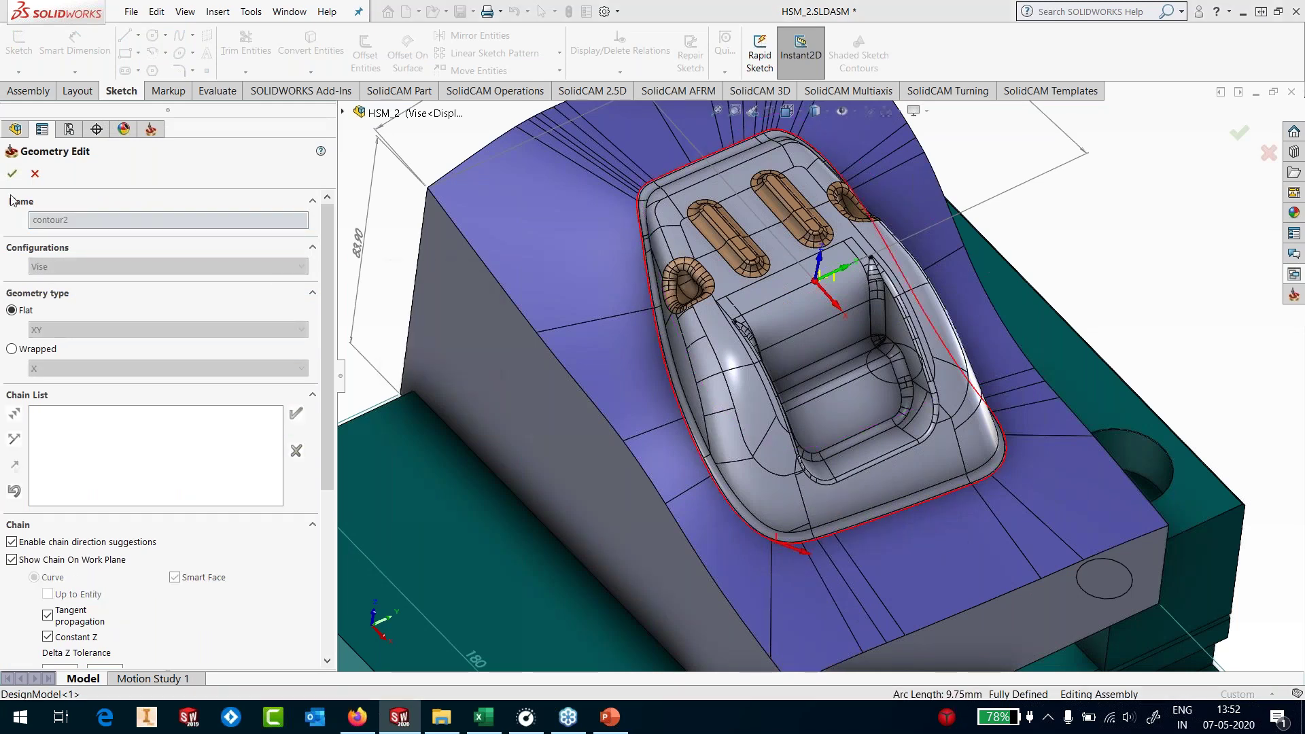
pyautogui.click(12, 174)
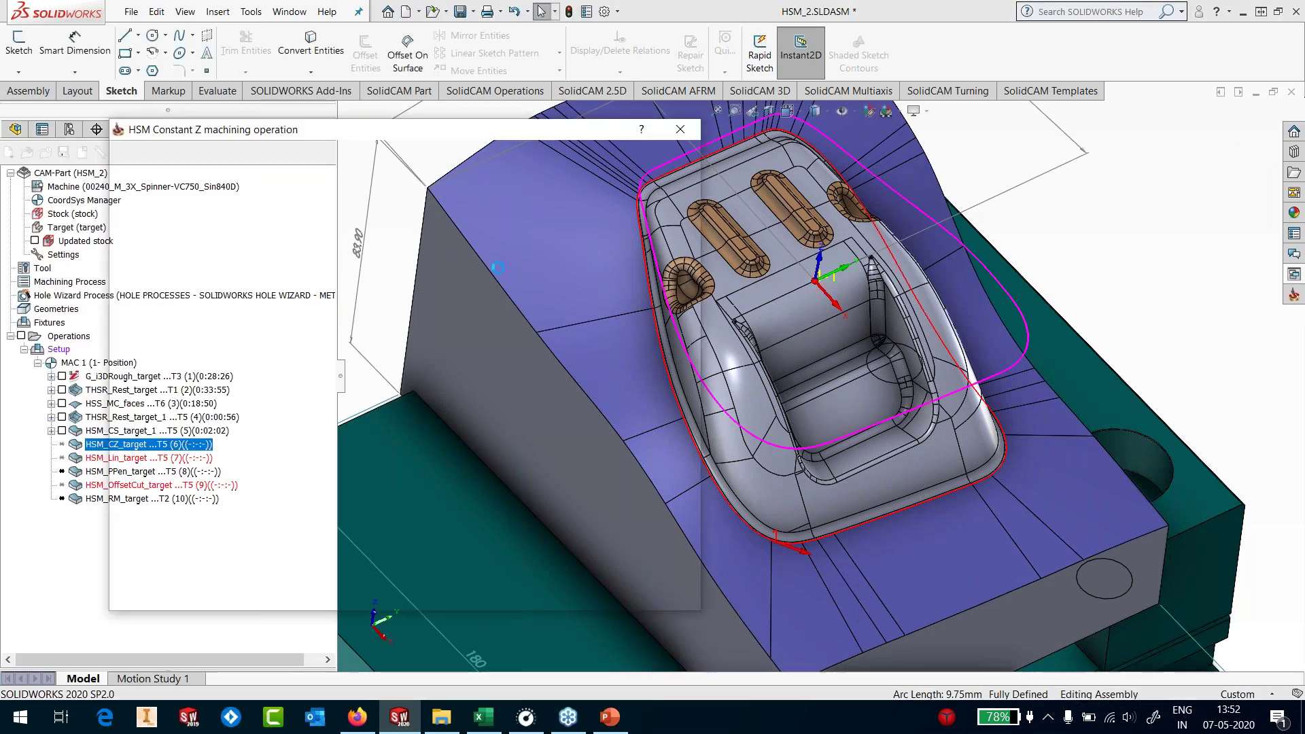
# Review the step down, angle limits and link settings of HSM_CZ_target_1, save the operation without calculating and exit it
pyautogui.click(413, 412)
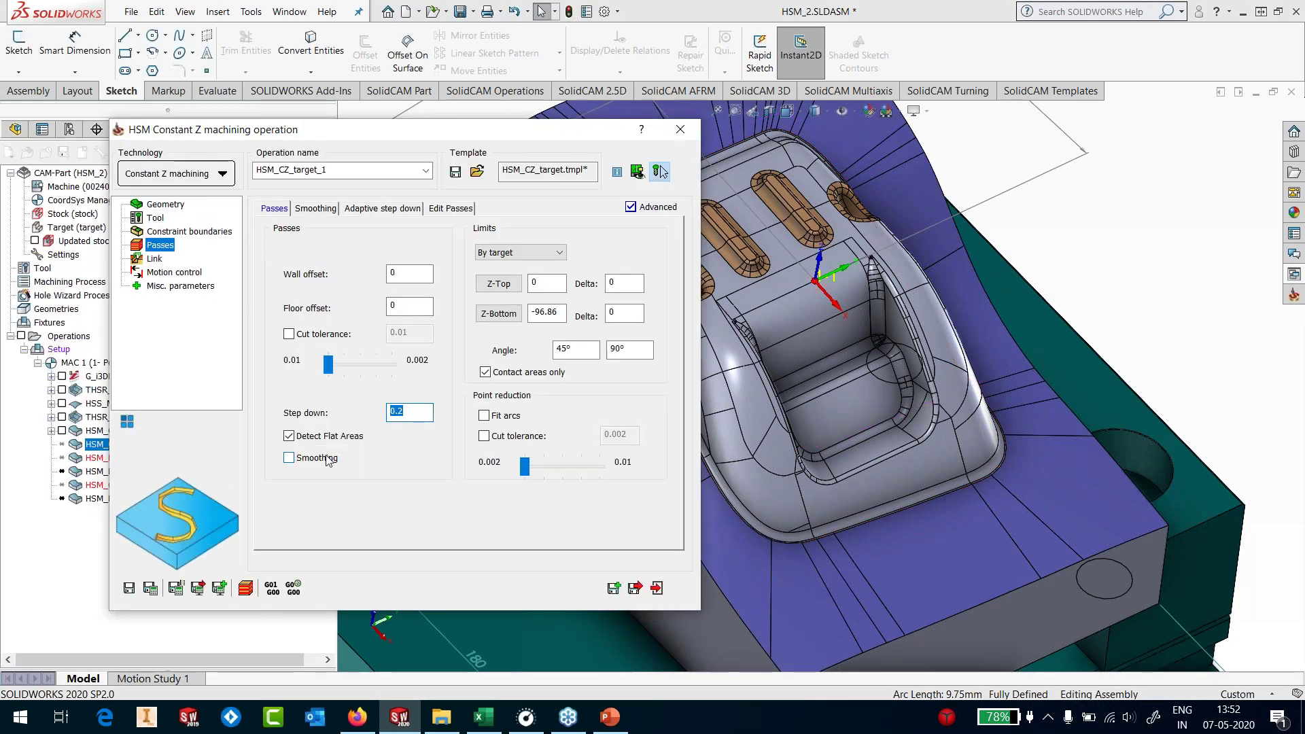
pyautogui.click(586, 354)
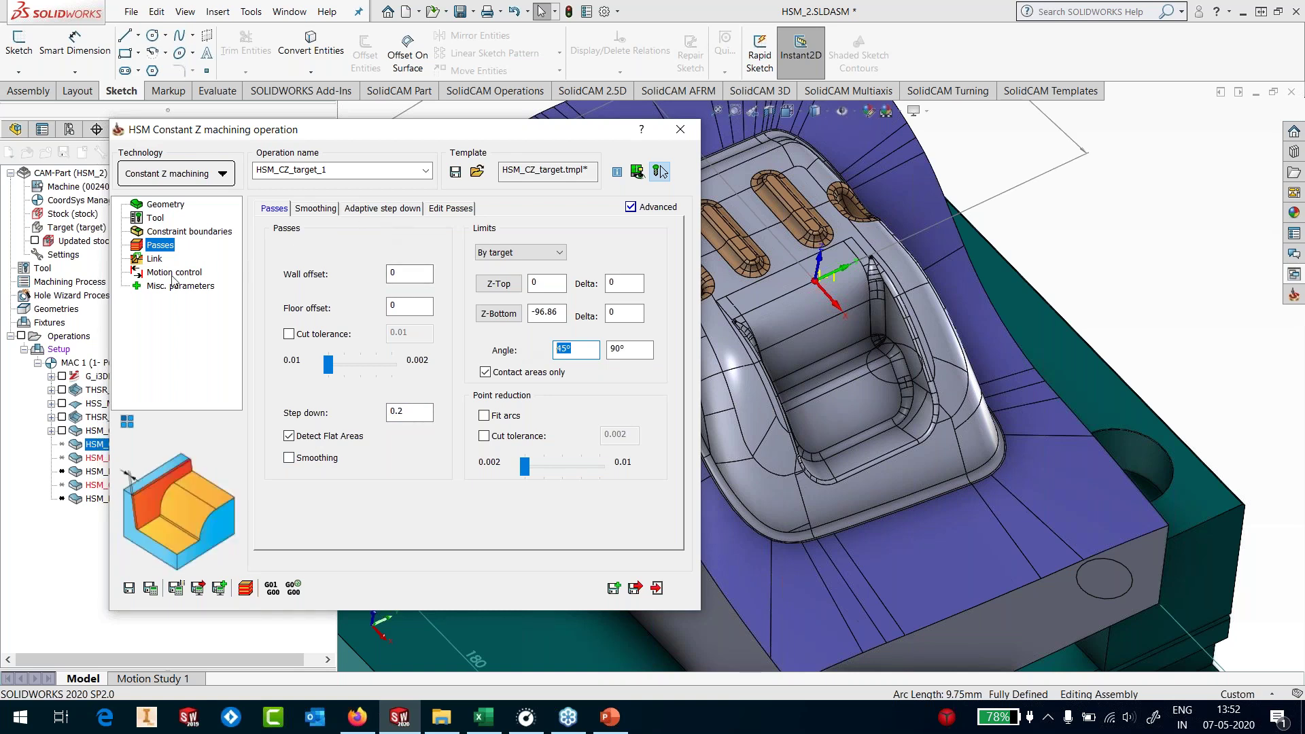
pyautogui.click(154, 259)
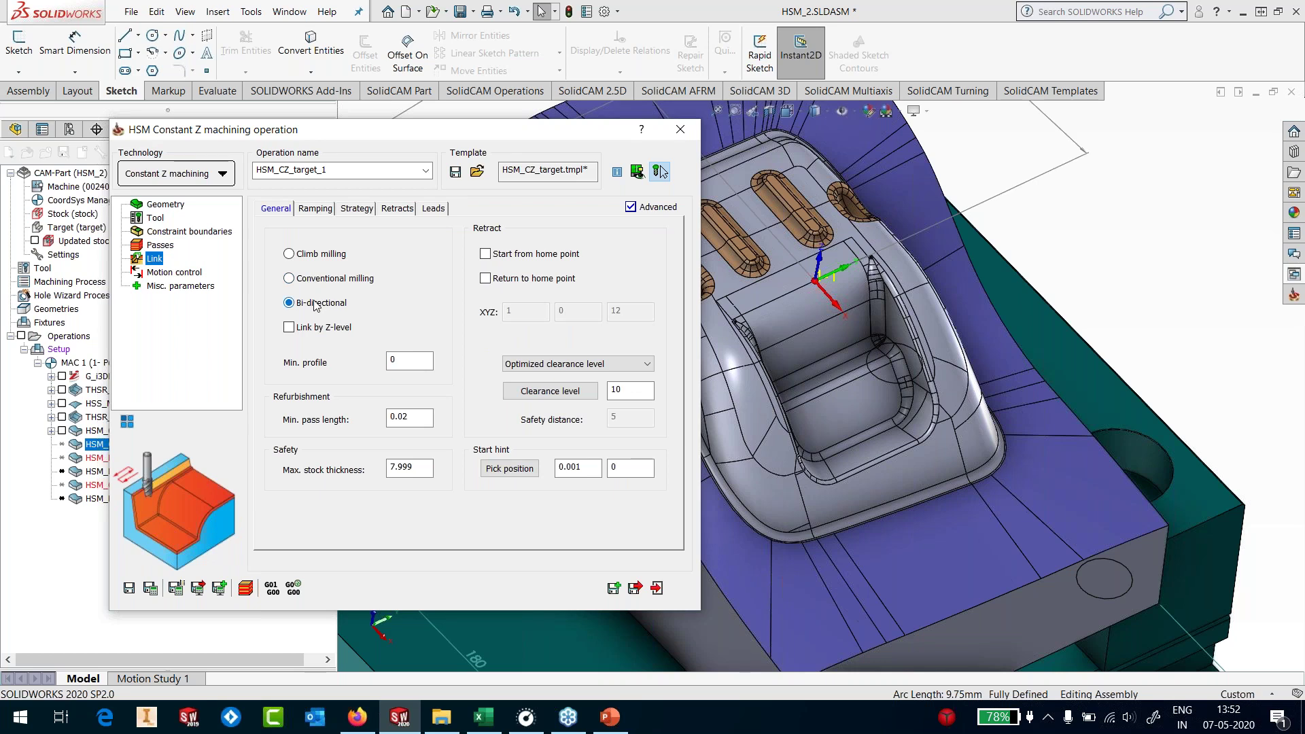
pyautogui.click(127, 592)
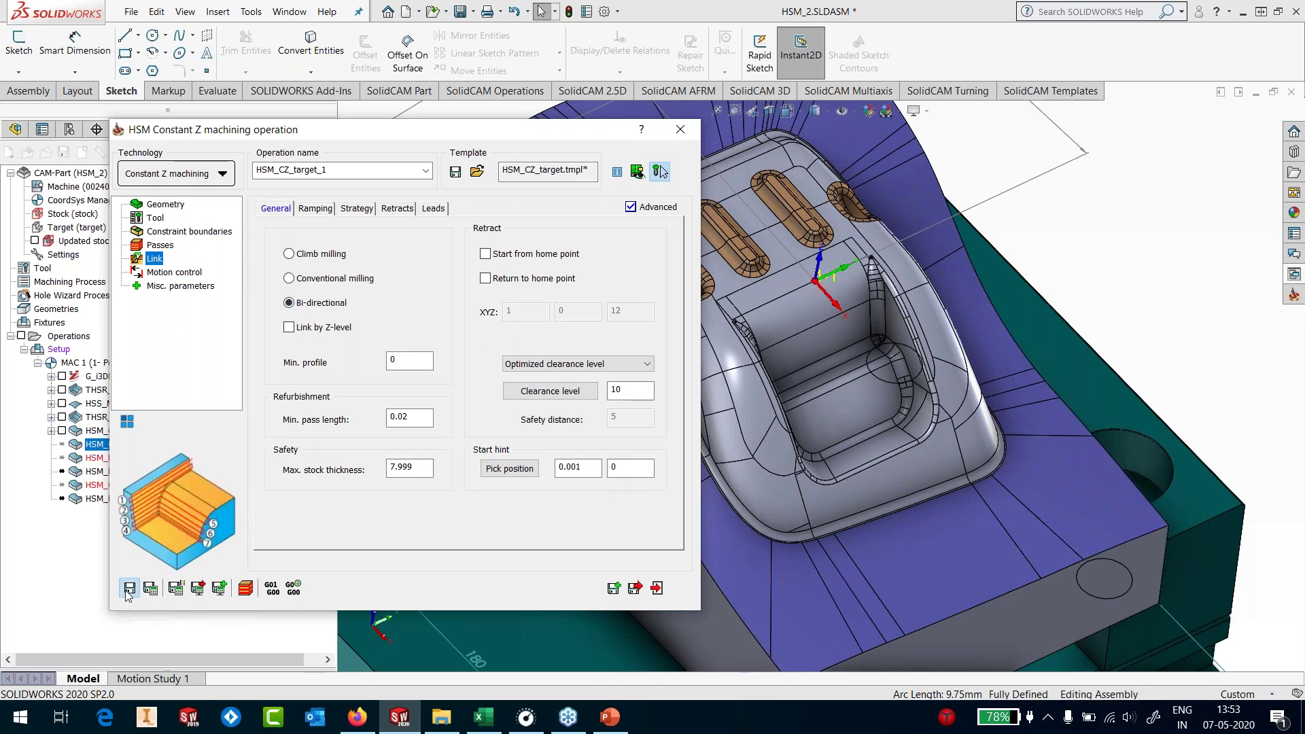
pyautogui.click(657, 591)
# Assign target as the geometry of the HSM_Lin_target linear operation and open its constraint boundary settings
pyautogui.rightClick(136, 457)
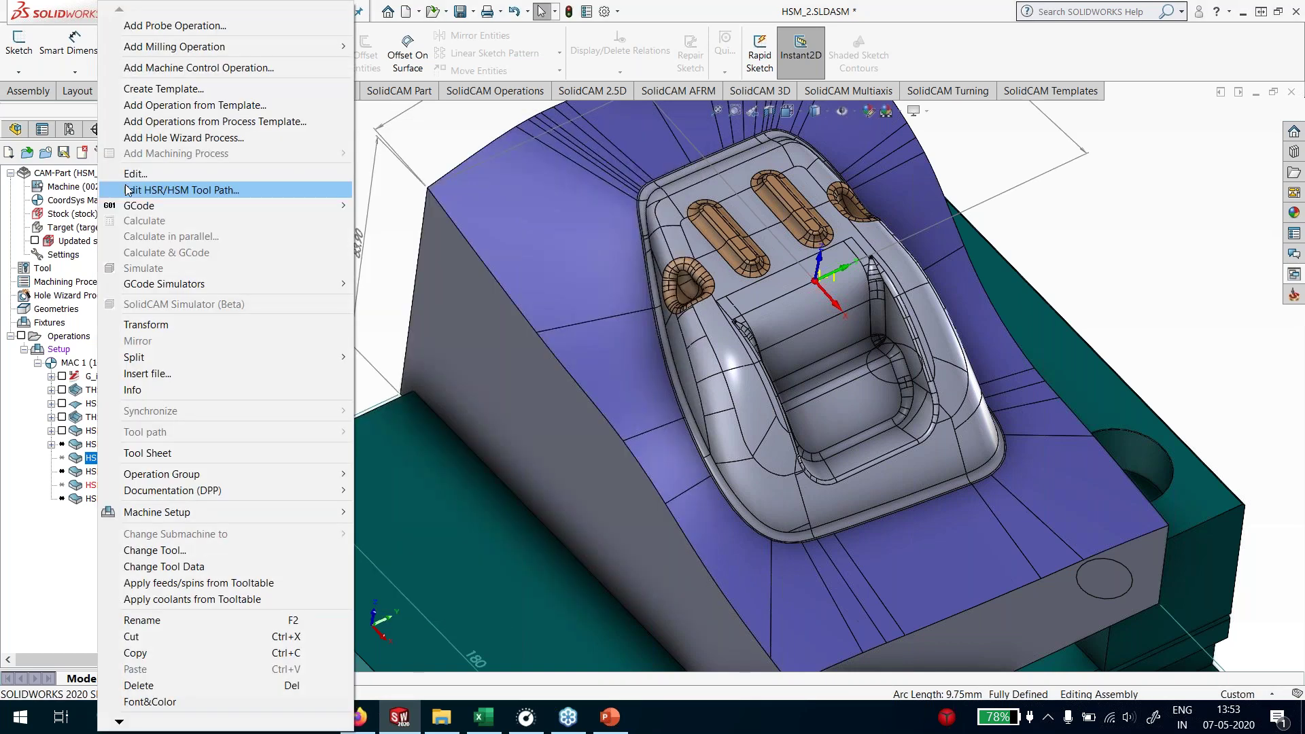
pyautogui.click(136, 173)
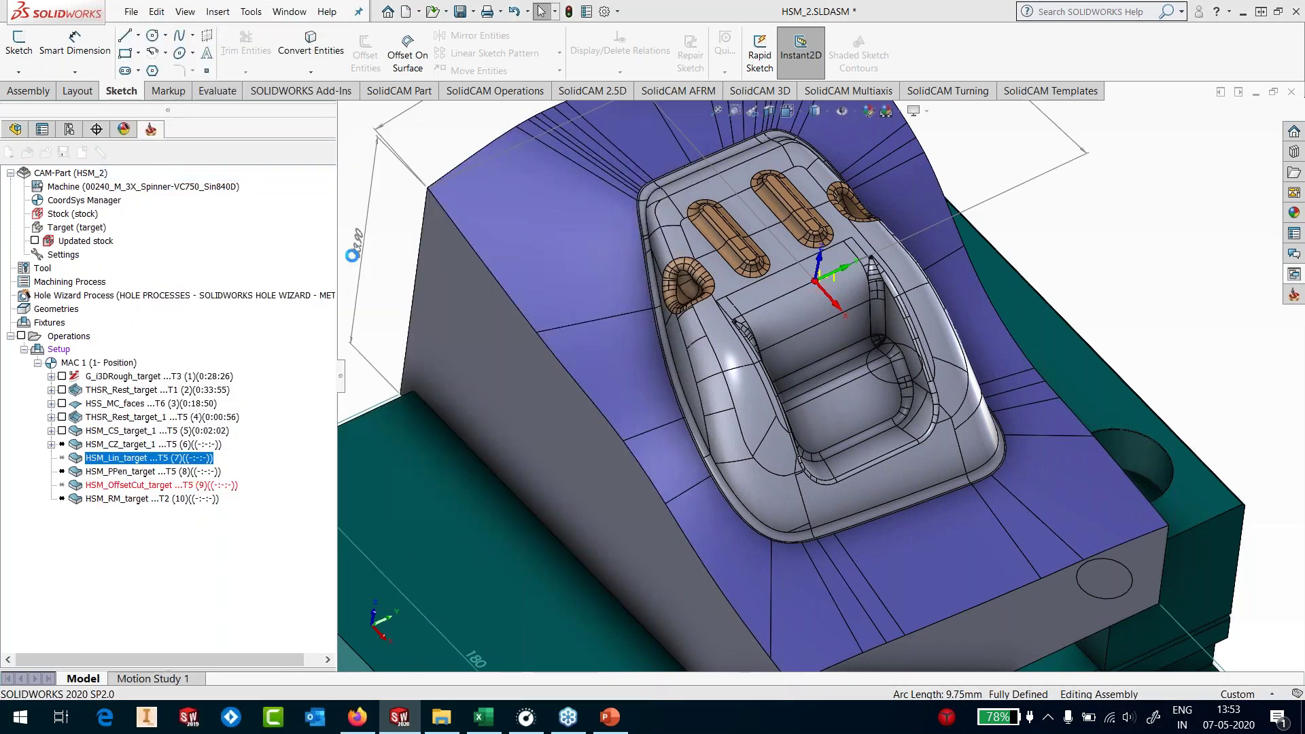
pyautogui.click(453, 338)
pyautogui.click(422, 263)
pyautogui.click(347, 277)
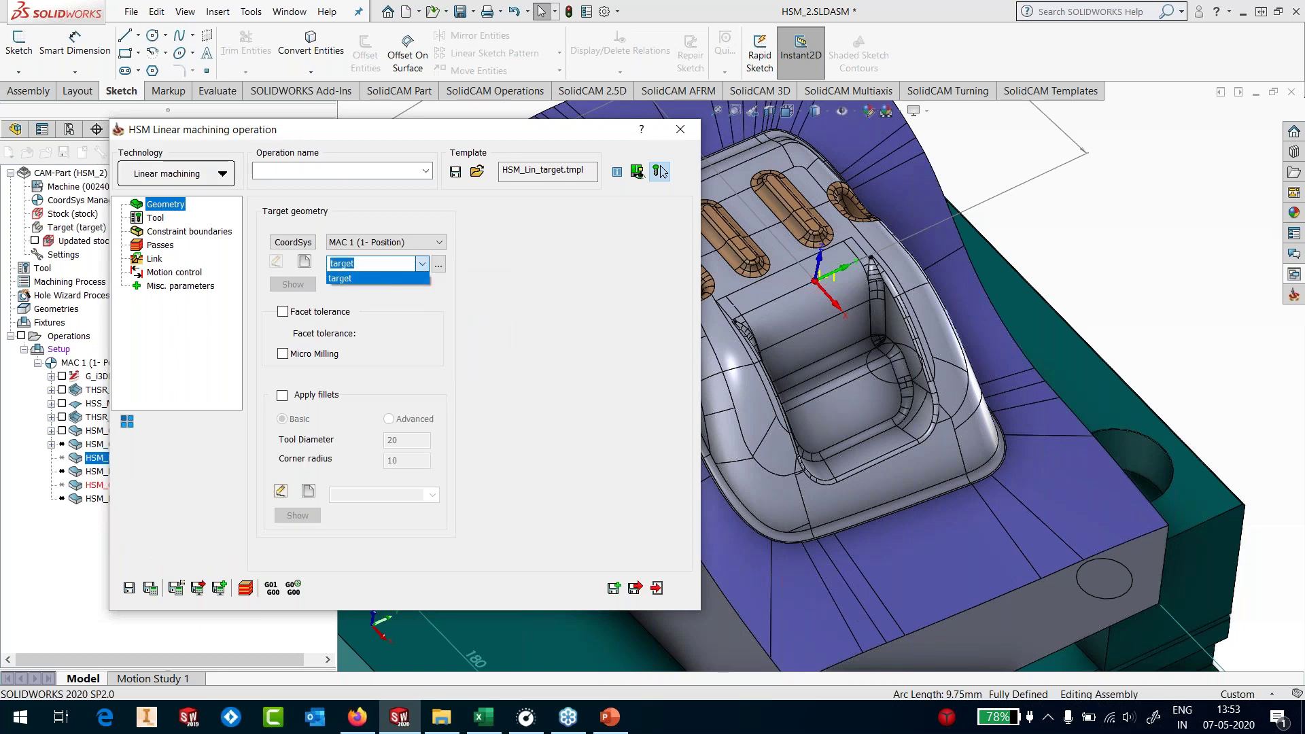
pyautogui.click(153, 219)
pyautogui.click(174, 232)
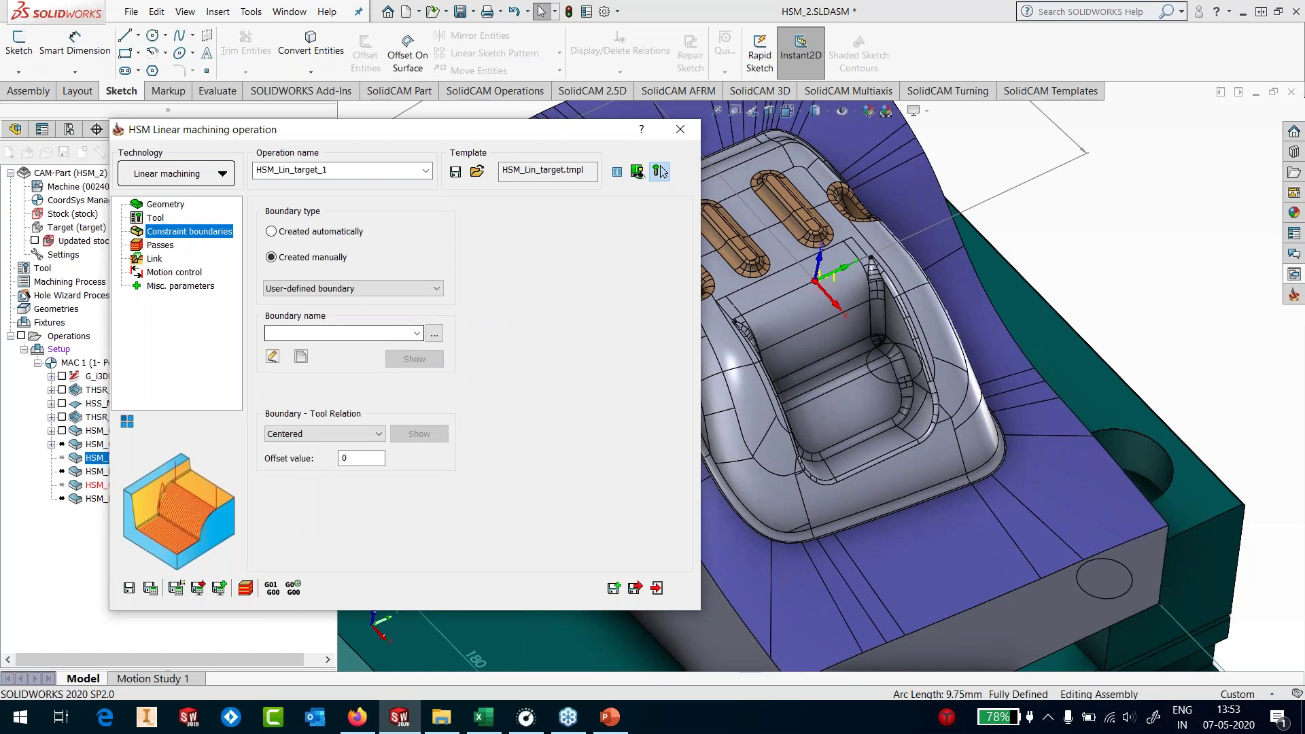
# Check which contour HSM_CZ_target_1 uses and assign contour2 as the user-defined constraint boundary of HSM_Lin_target_1
pyautogui.click(52, 449)
pyautogui.click(419, 210)
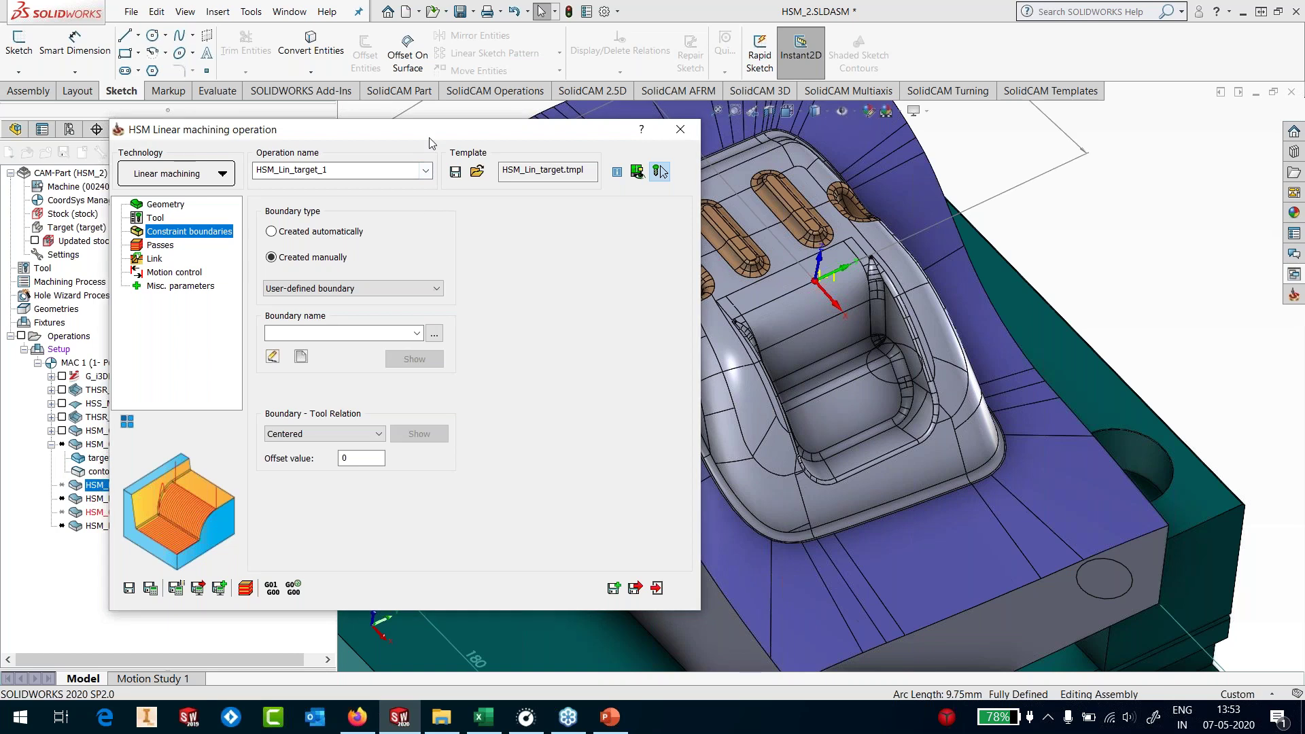
pyautogui.click(490, 334)
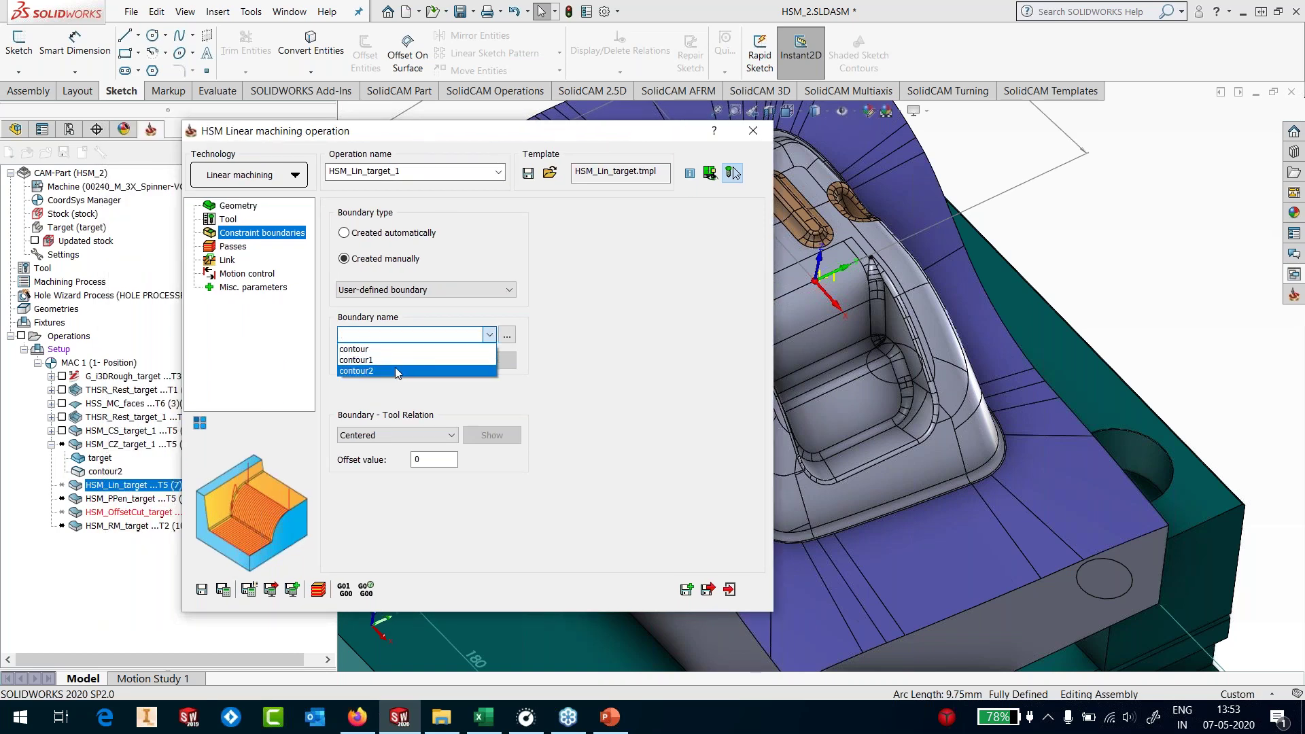
pyautogui.click(395, 367)
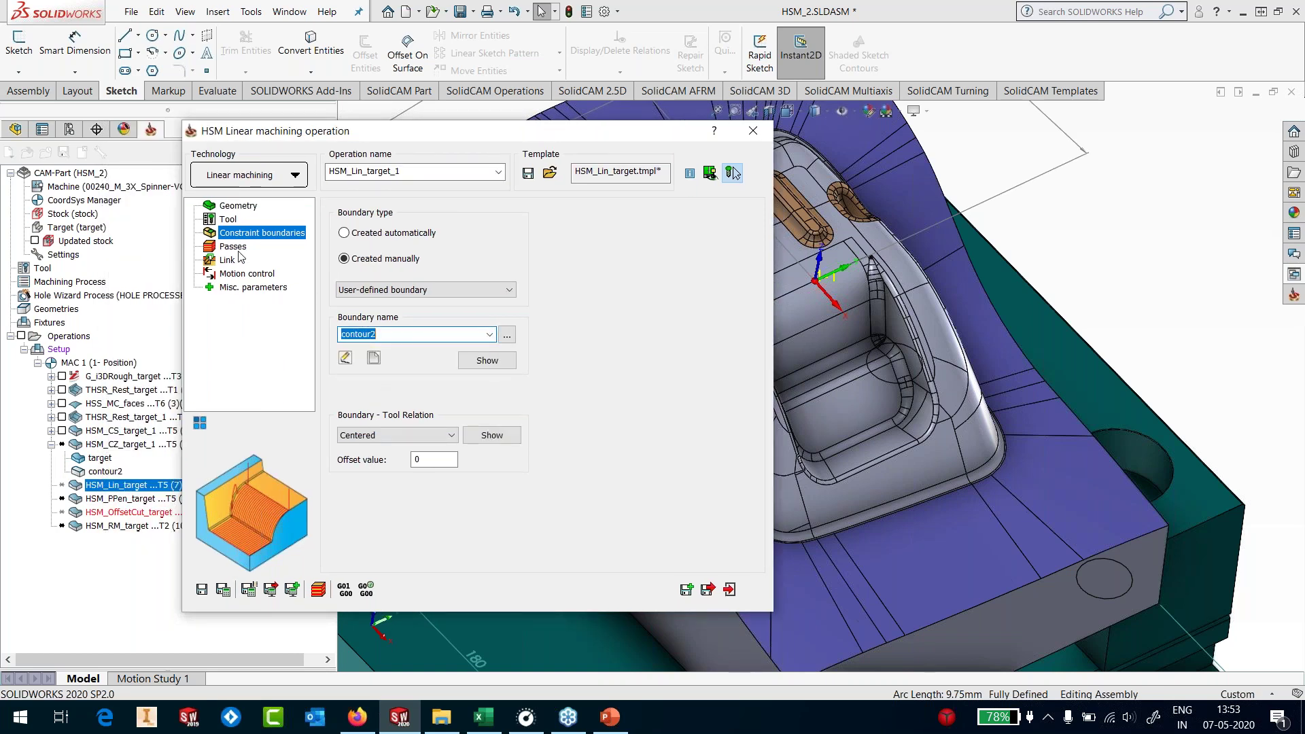
# Review the pass angle, angle limits and link settings of HSM_Lin_target_1, save the operation without calculating and exit it
pyautogui.click(232, 246)
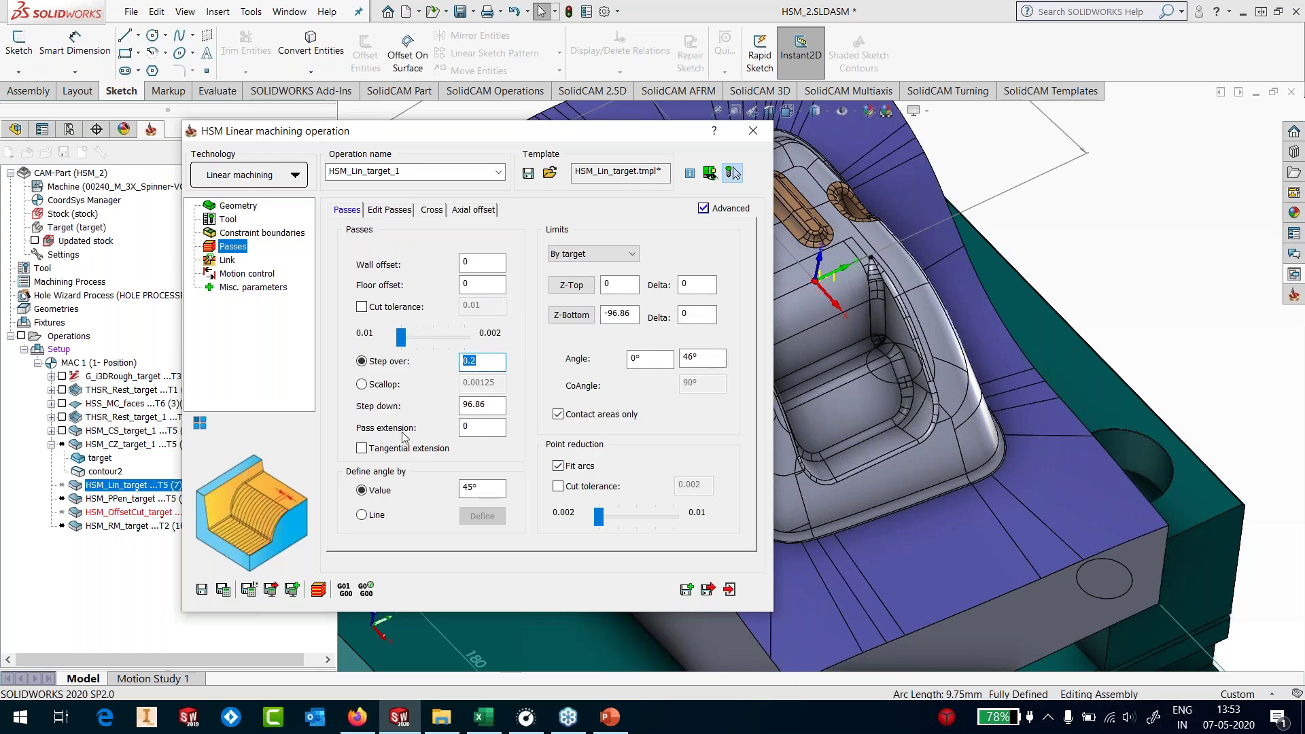
pyautogui.click(459, 487)
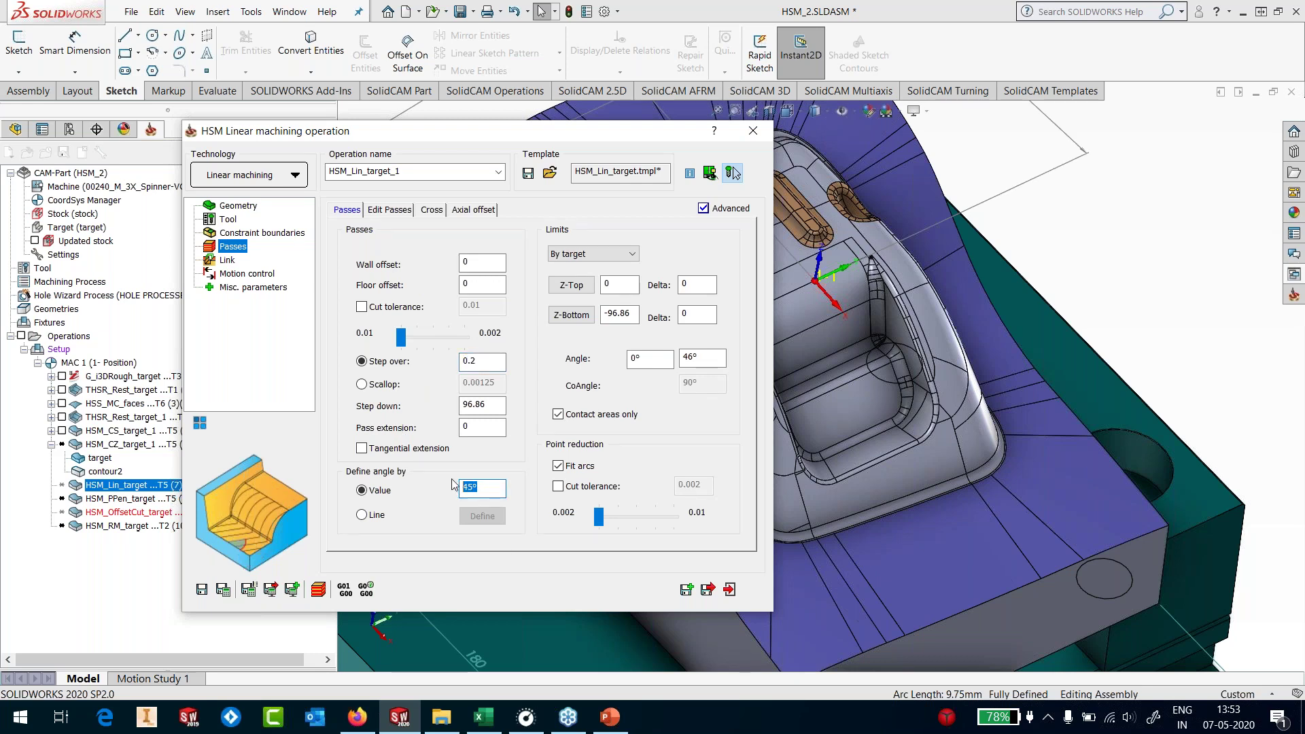
pyautogui.click(650, 356)
pyautogui.press('Tab')
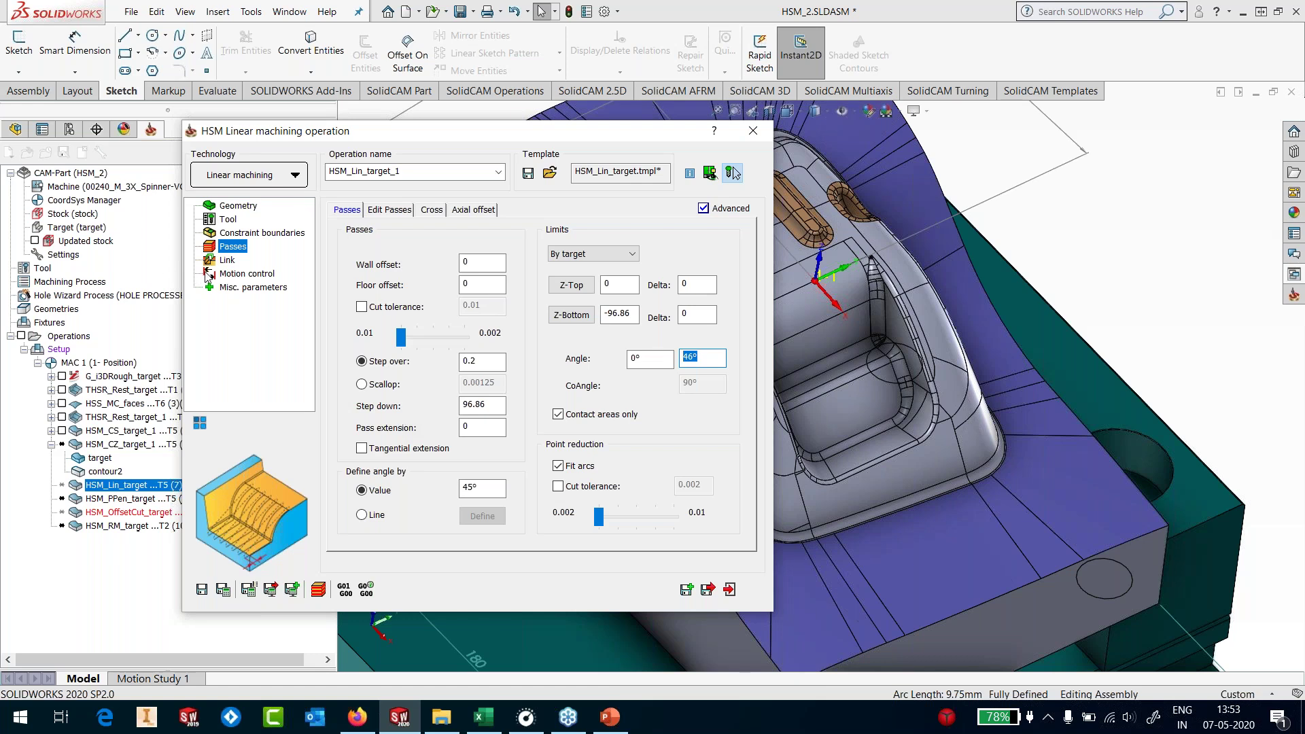
pyautogui.click(227, 260)
pyautogui.click(201, 589)
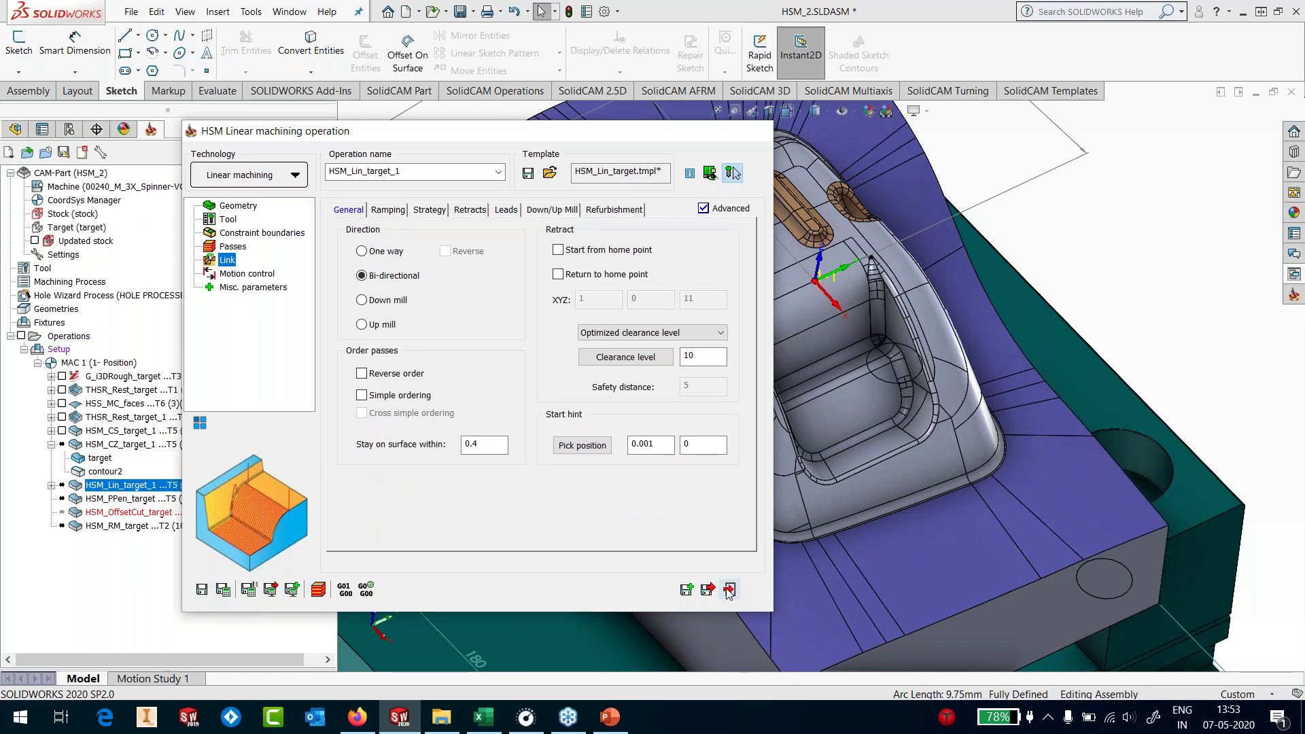
pyautogui.click(729, 591)
pyautogui.click(51, 445)
# Open the HSM_PPen_target parallel pencil milling operation, assign target as its geometry and check its tool
pyautogui.rightClick(136, 472)
pyautogui.click(183, 175)
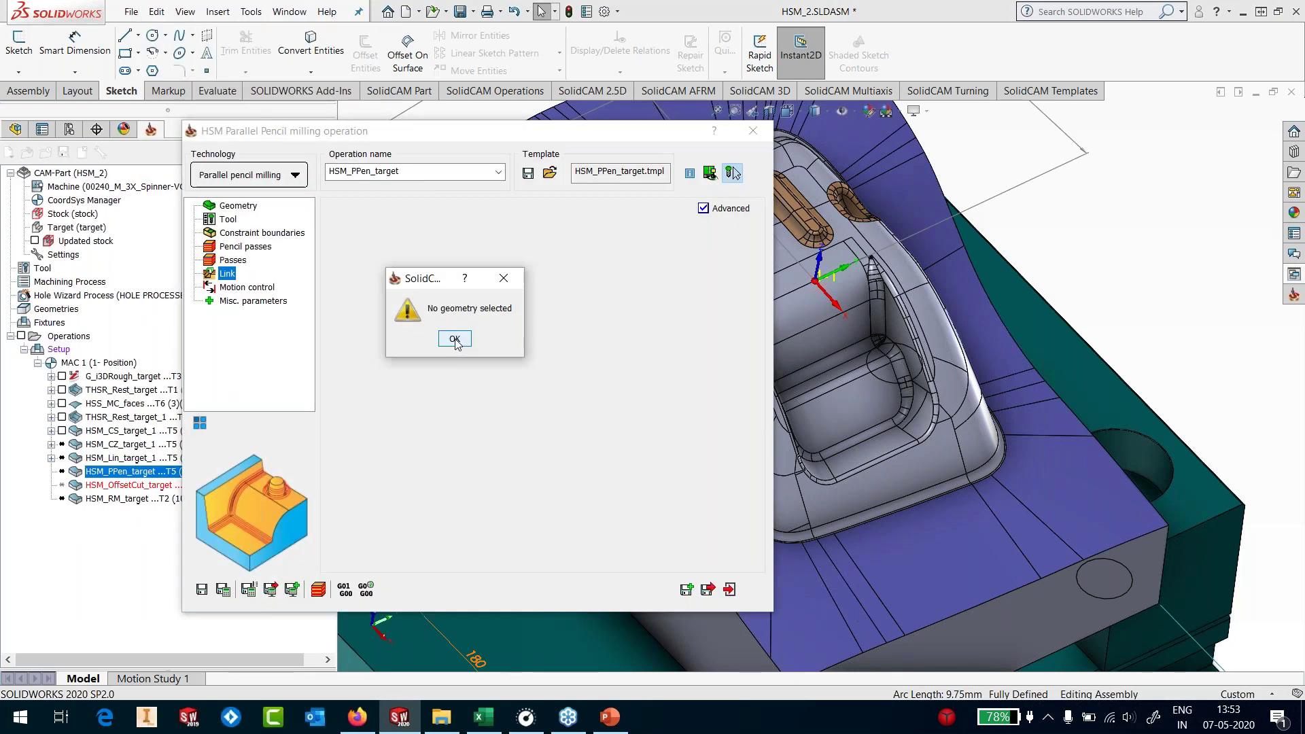
pyautogui.click(454, 339)
pyautogui.click(494, 264)
pyautogui.click(478, 280)
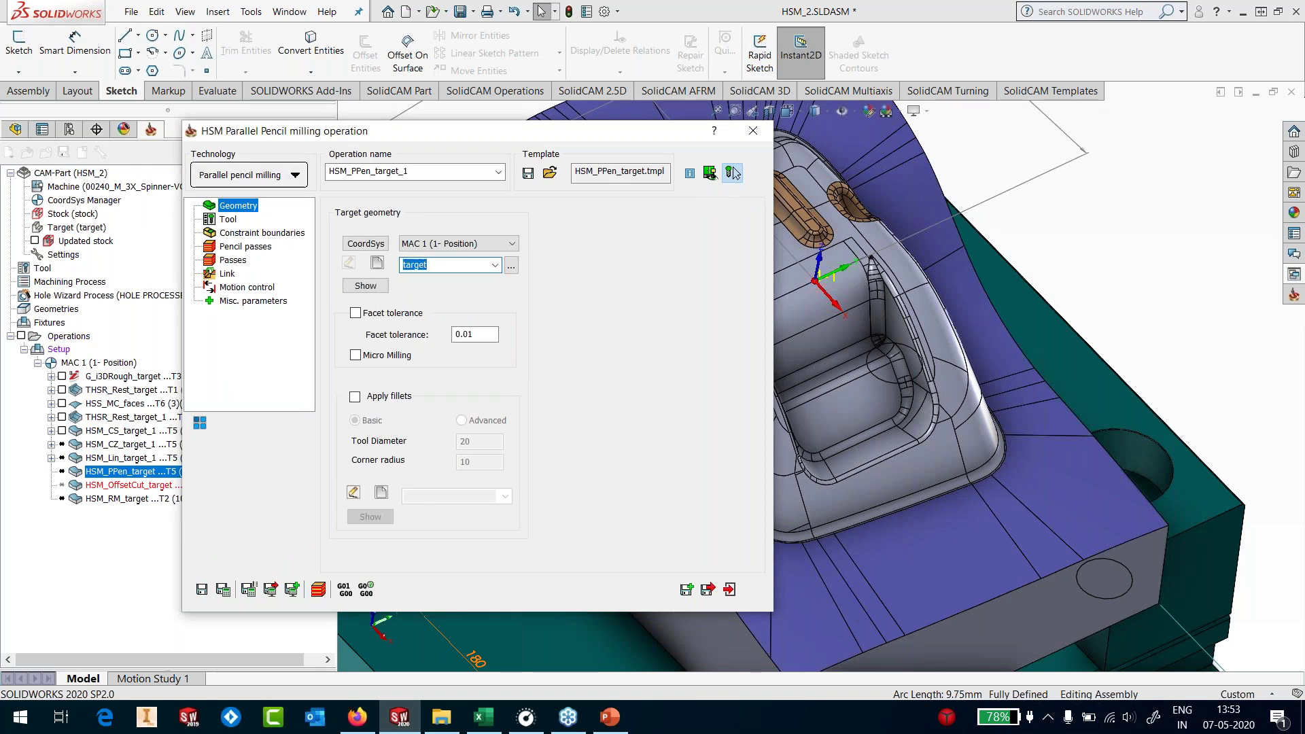
pyautogui.click(228, 219)
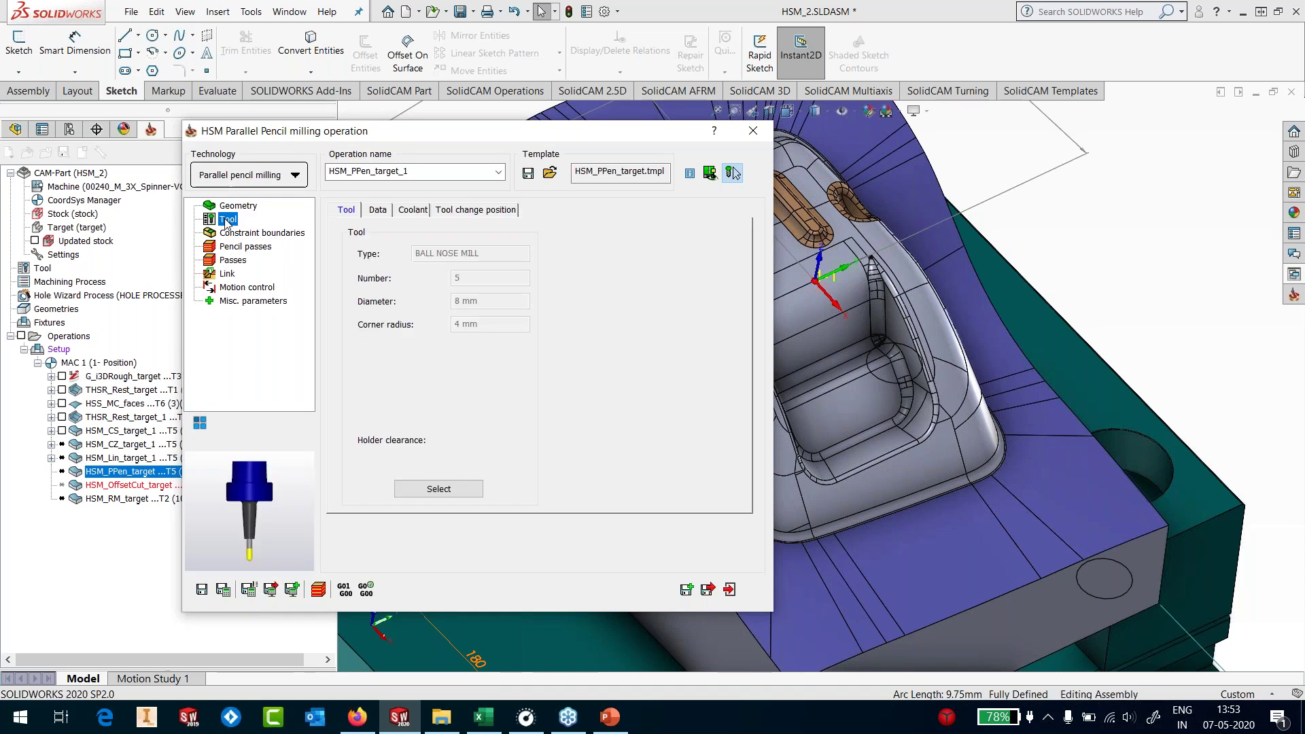
# Limit the offsets number to 5 in the passes of HSM_PPen_target_1, save the operation without calculating and exit it
pyautogui.click(233, 260)
pyautogui.click(474, 337)
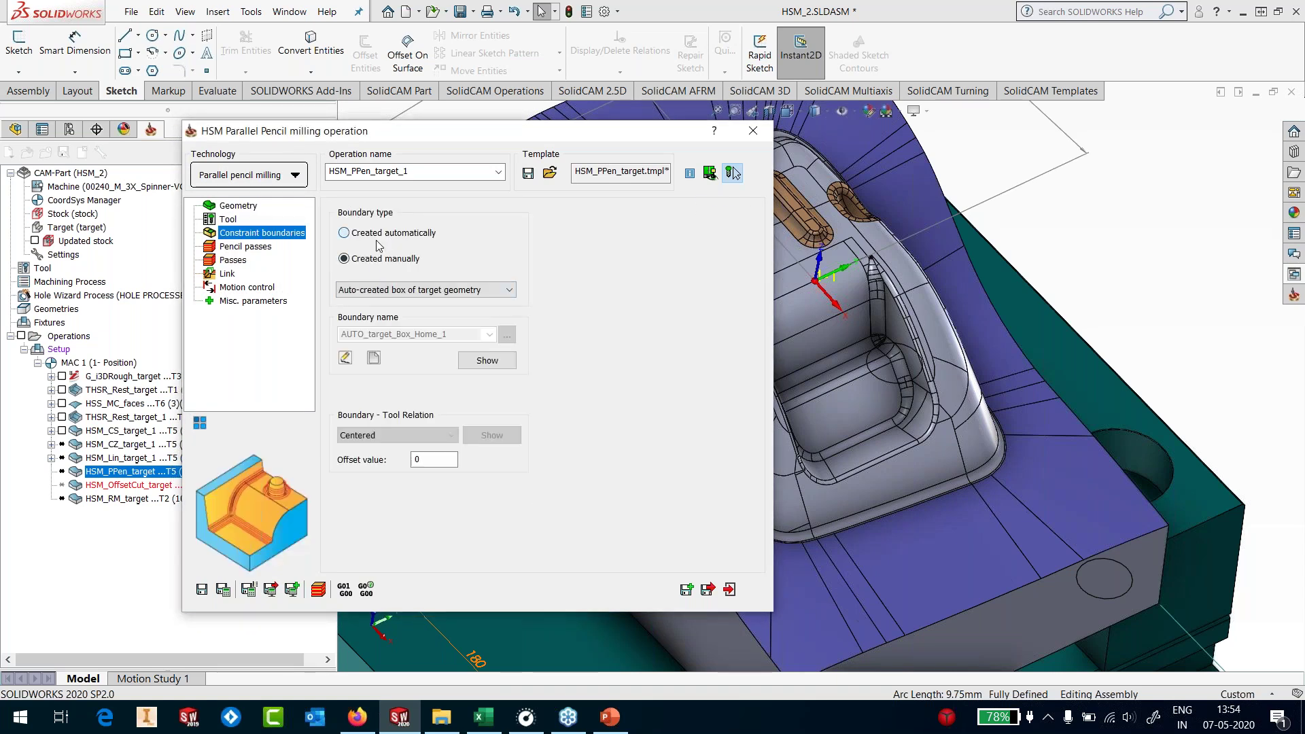
pyautogui.click(233, 260)
pyautogui.click(476, 381)
pyautogui.press('Tab')
pyautogui.press('Tab')
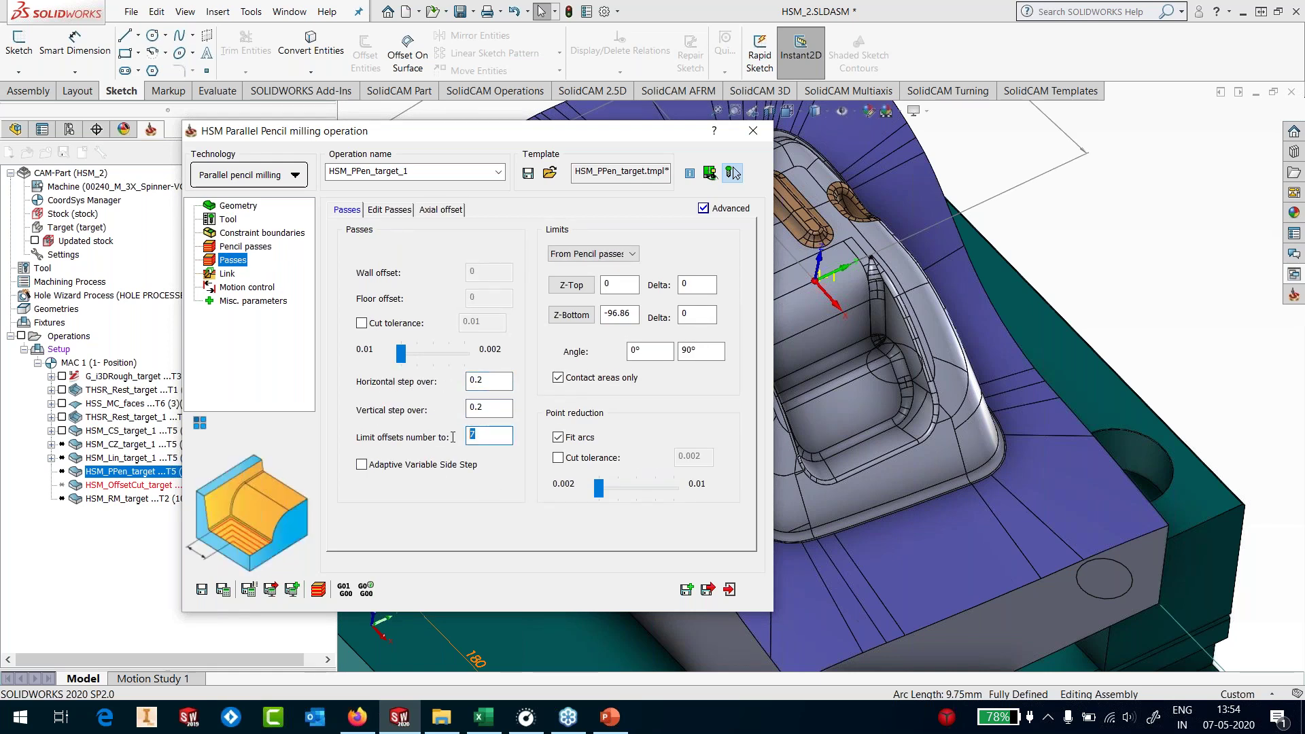
pyautogui.write('5')
pyautogui.click(202, 589)
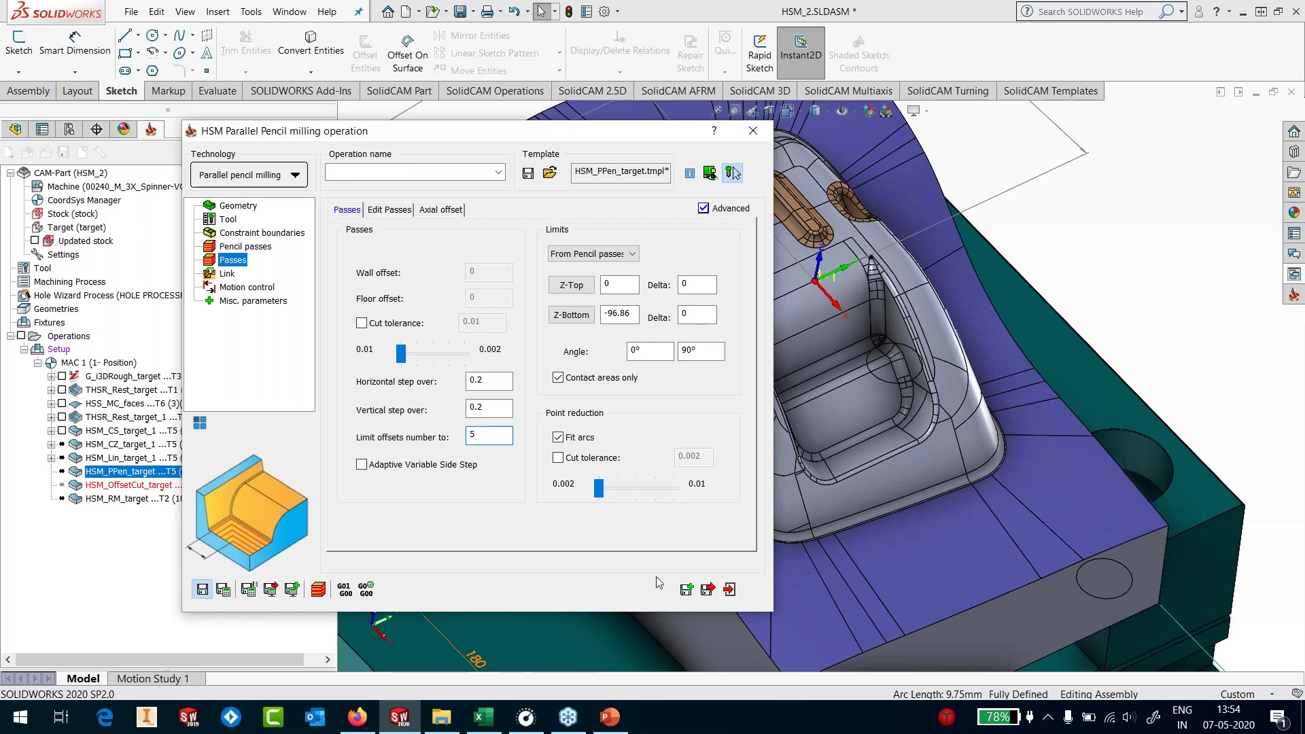
pyautogui.click(729, 589)
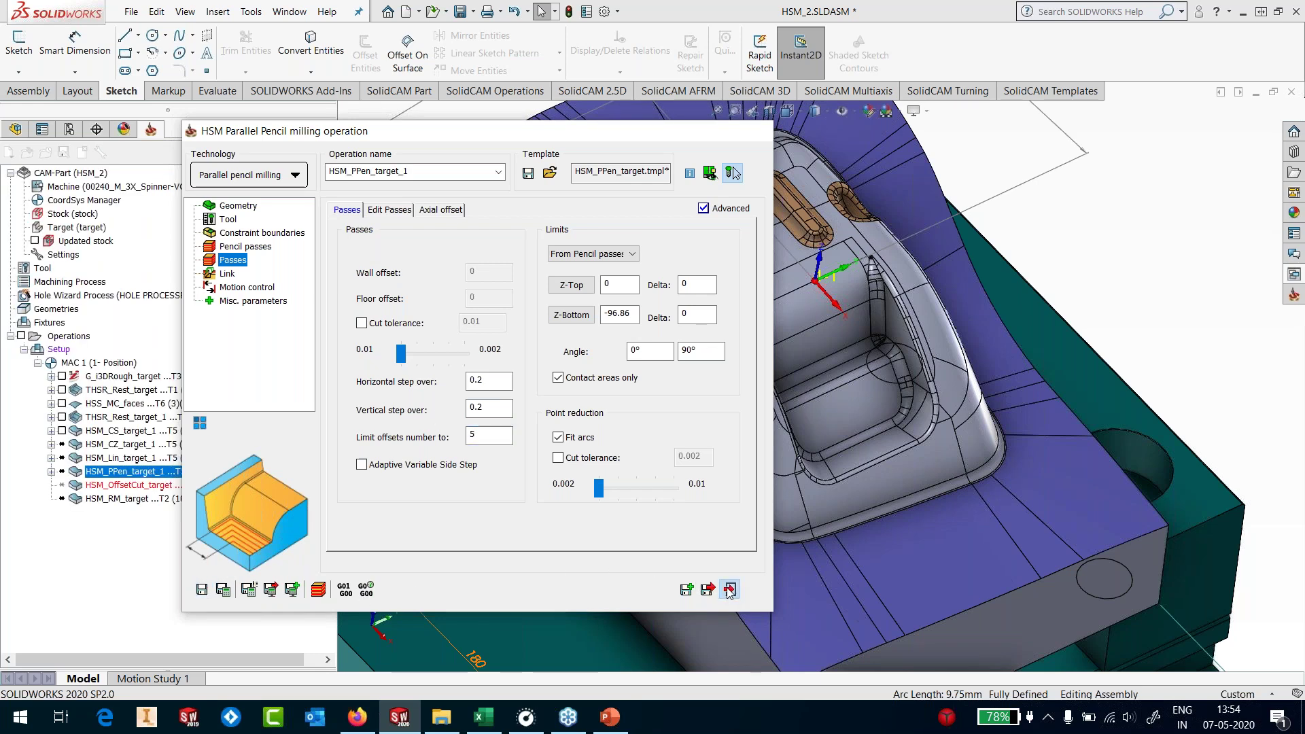
pyautogui.rightClick(158, 484)
pyautogui.press('Escape')
pyautogui.scroll(2, 760, 441)
pyautogui.scroll(2, 618, 464)
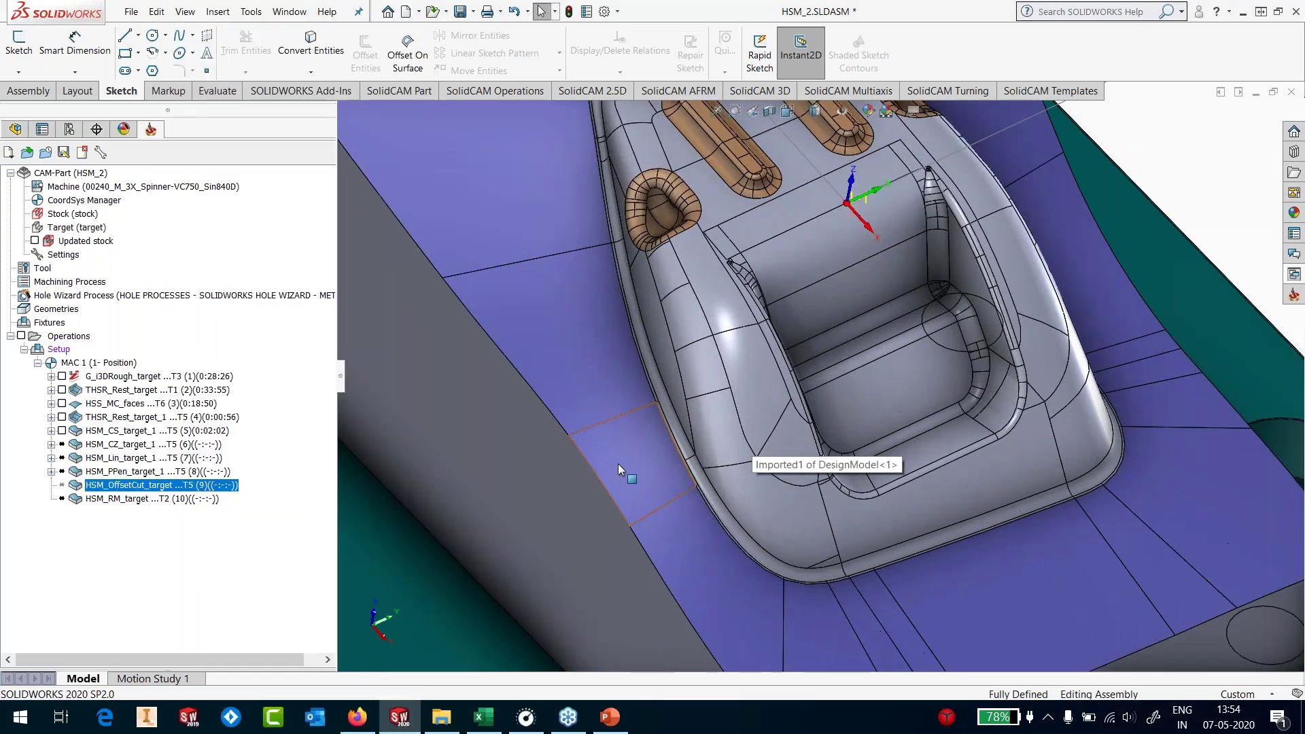
pyautogui.click(618, 466)
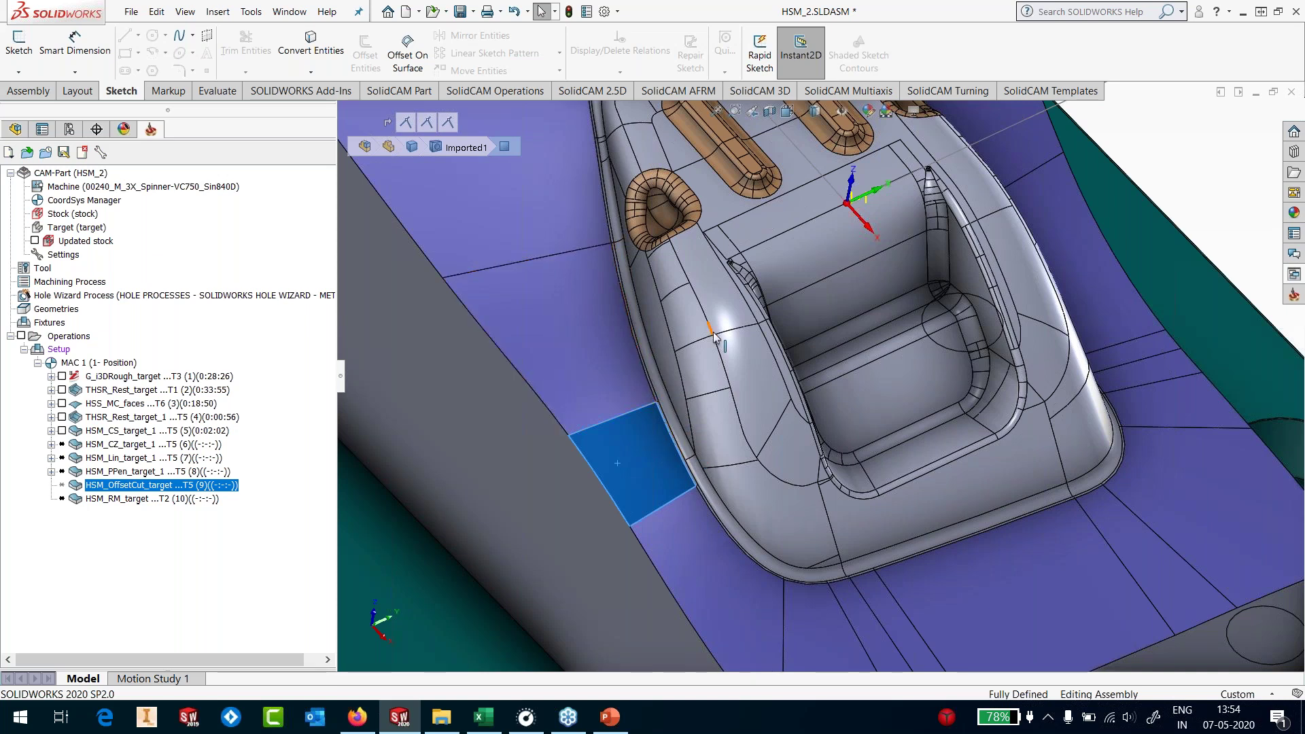
pyautogui.scroll(5, 714, 335)
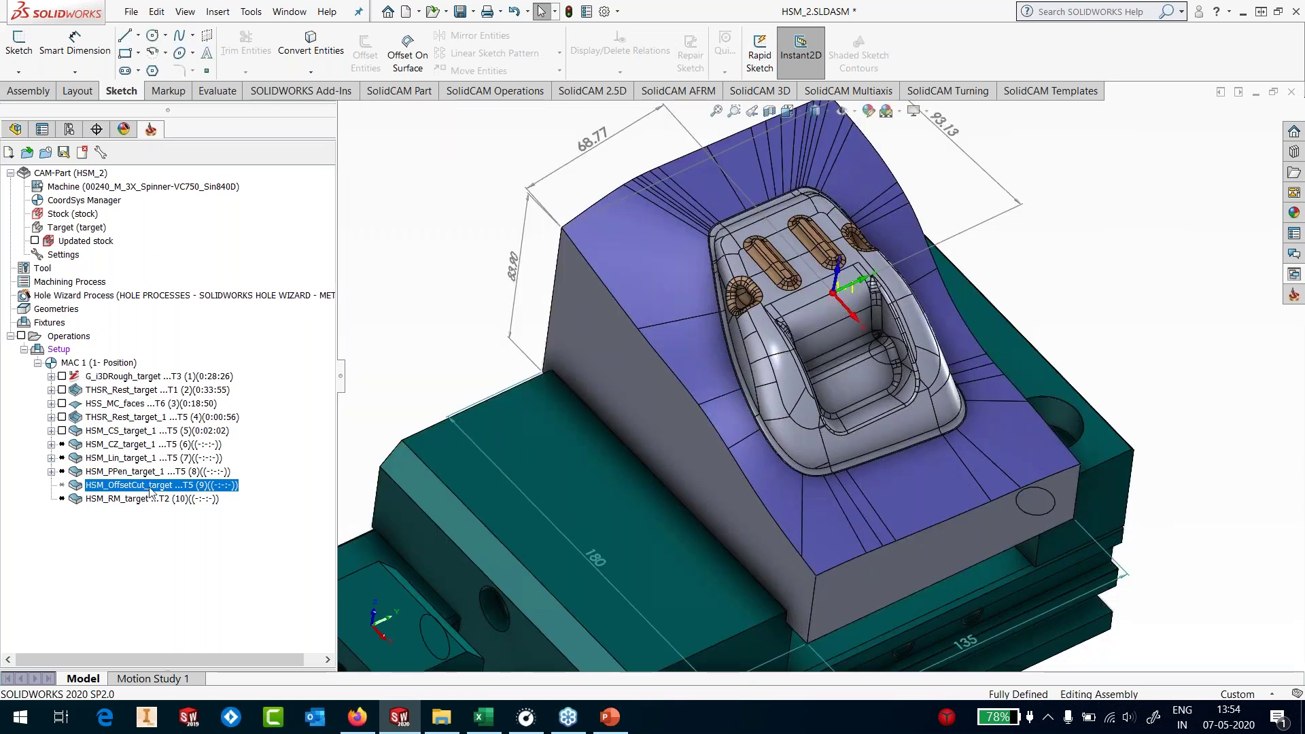
# Open the HSM_OffsetCut_target offset cutting operation and assign target as its geometry
pyautogui.rightClick(150, 489)
pyautogui.click(199, 173)
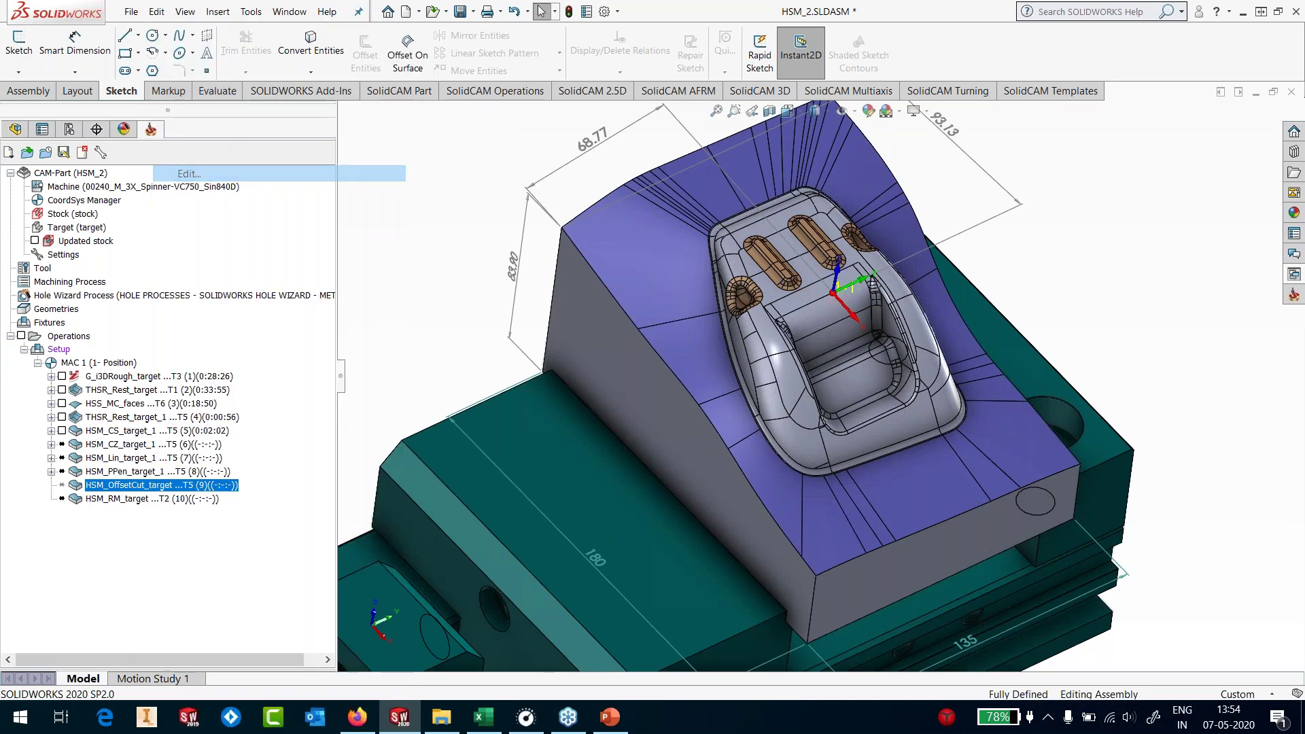
pyautogui.click(448, 338)
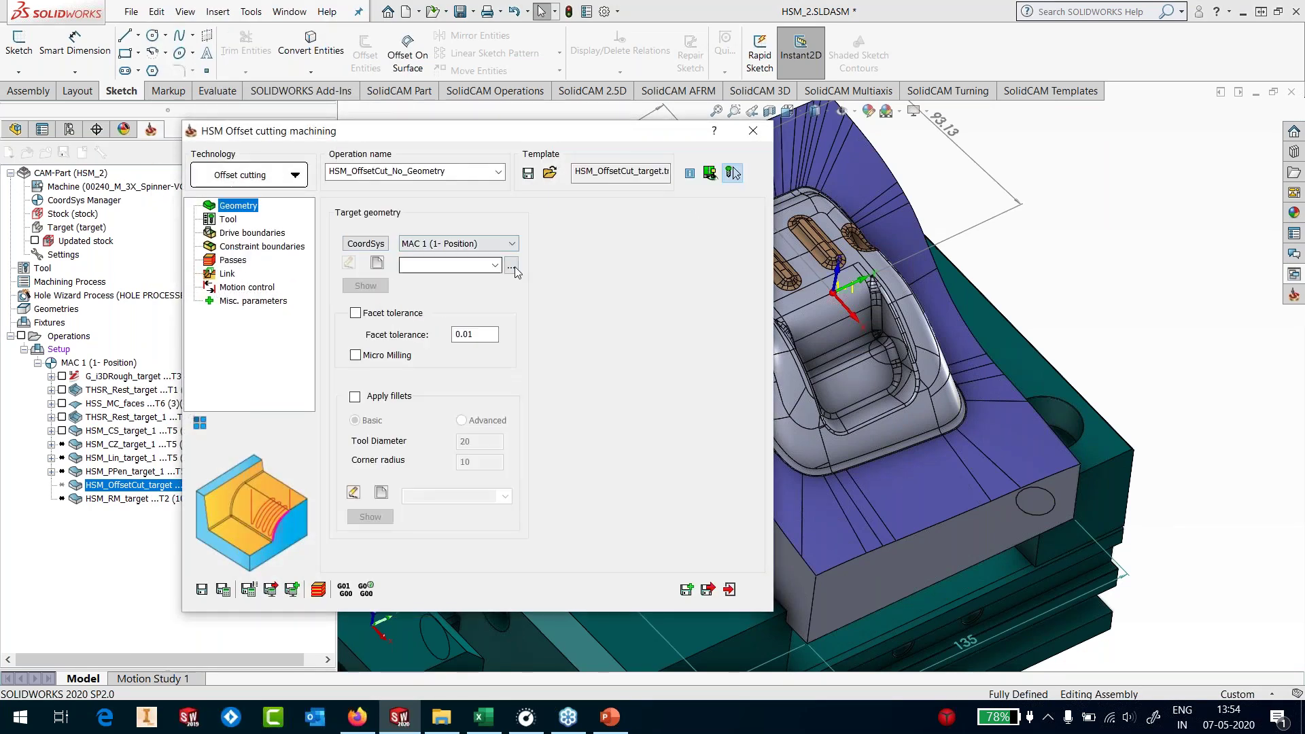
pyautogui.click(494, 265)
pyautogui.click(421, 279)
# Create the drive boundary curve for HSM_OffsetCut_target_1 by chaining the closed outer edge at the base of the raised shape
pyautogui.click(279, 238)
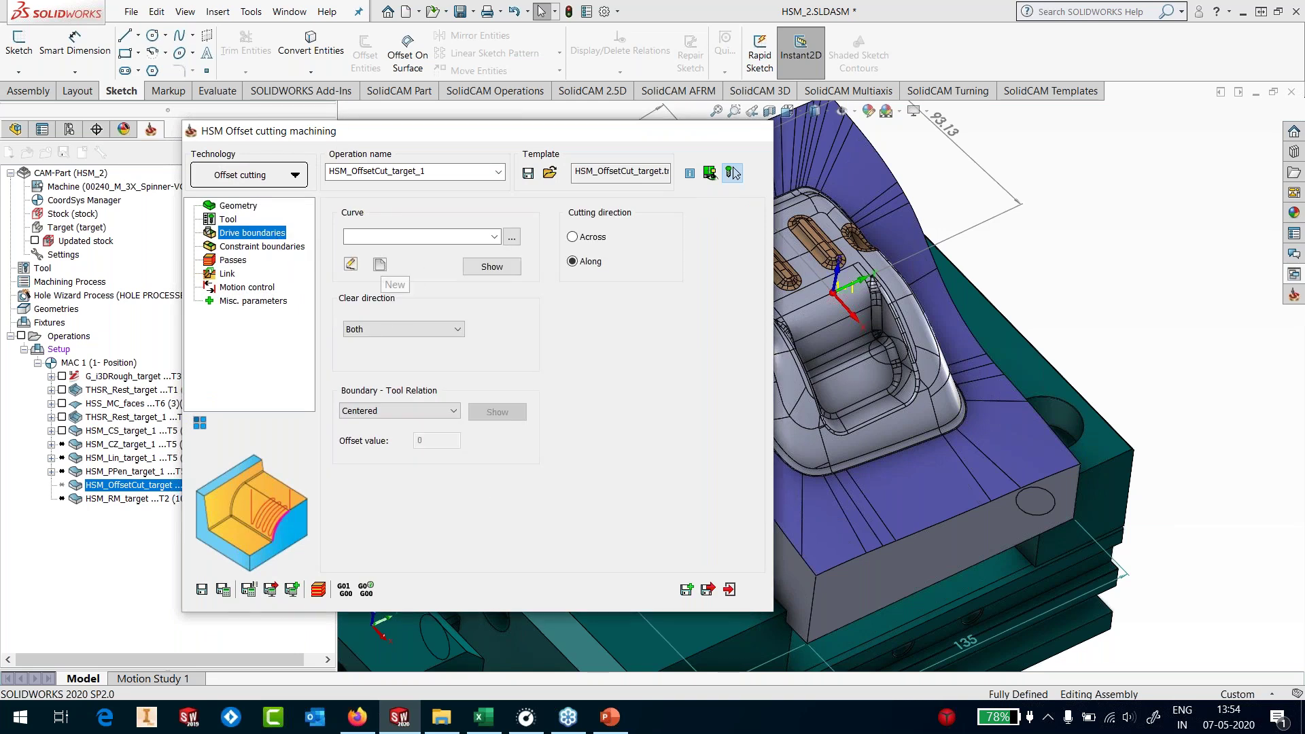
pyautogui.click(380, 264)
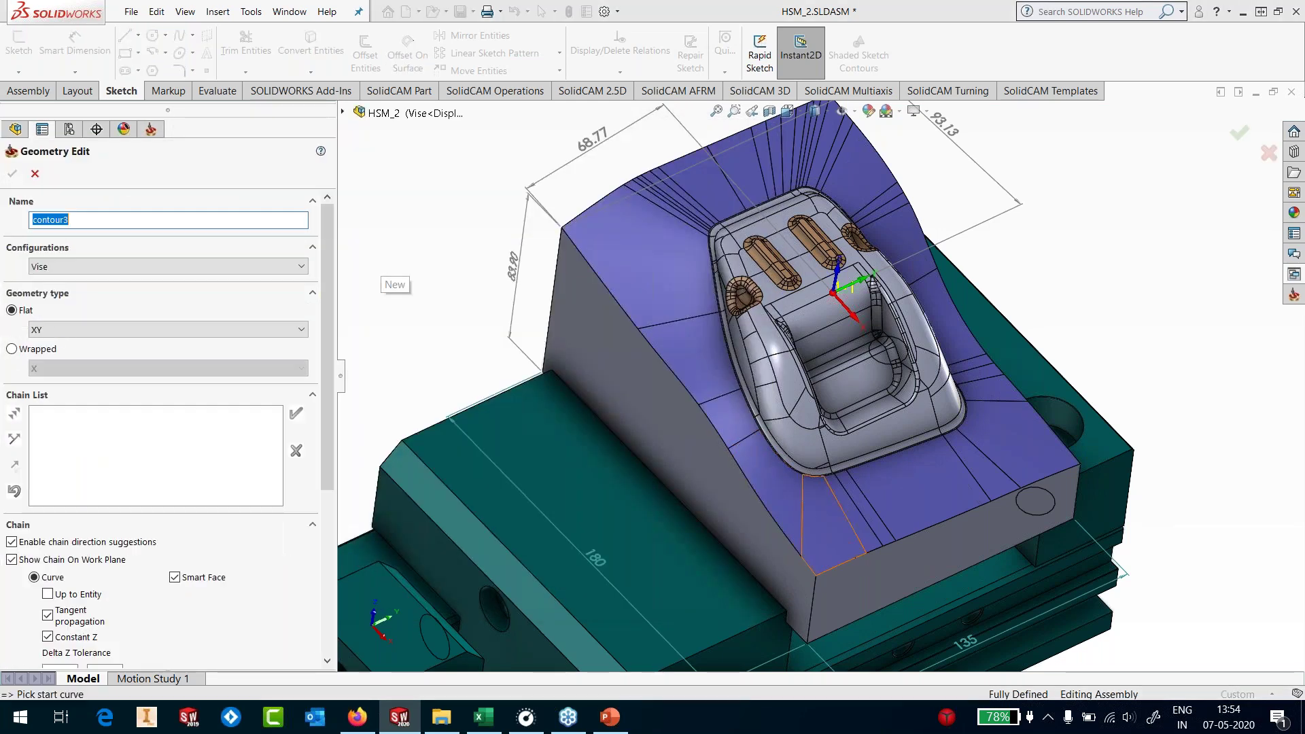
pyautogui.click(804, 477)
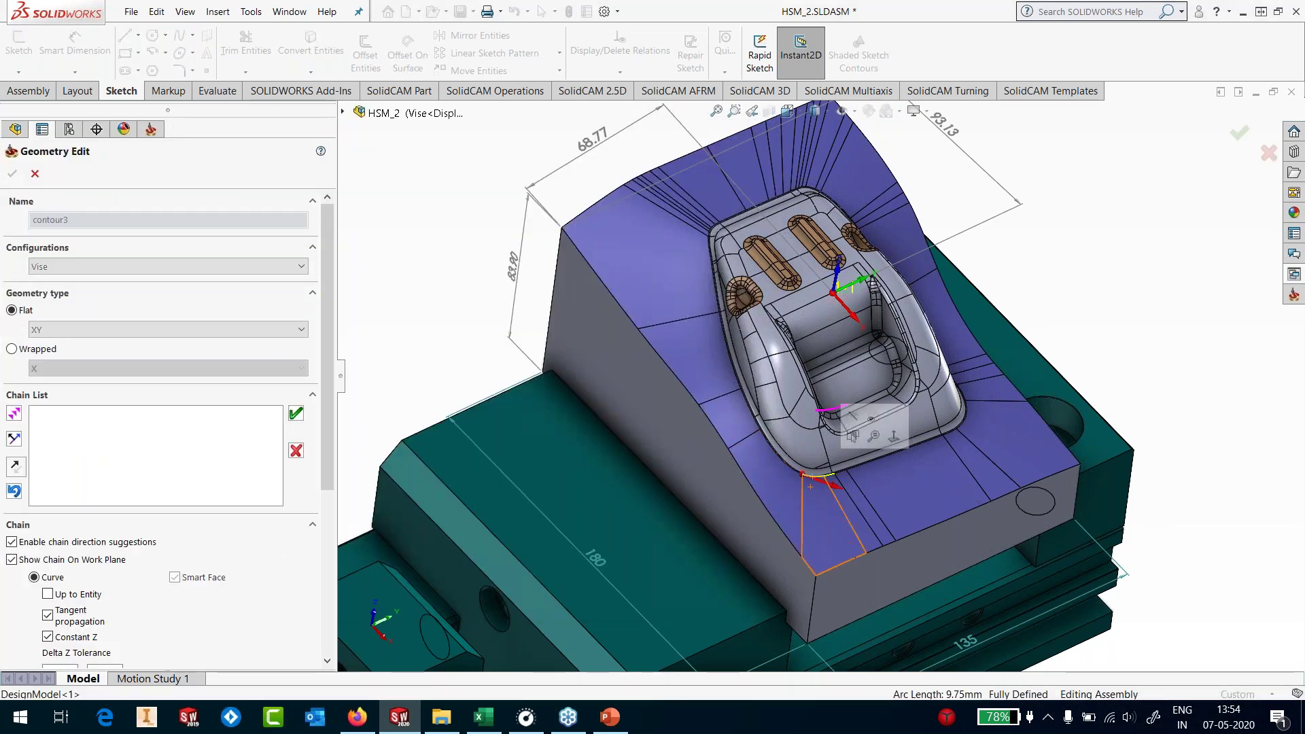
pyautogui.rightClick(420, 338)
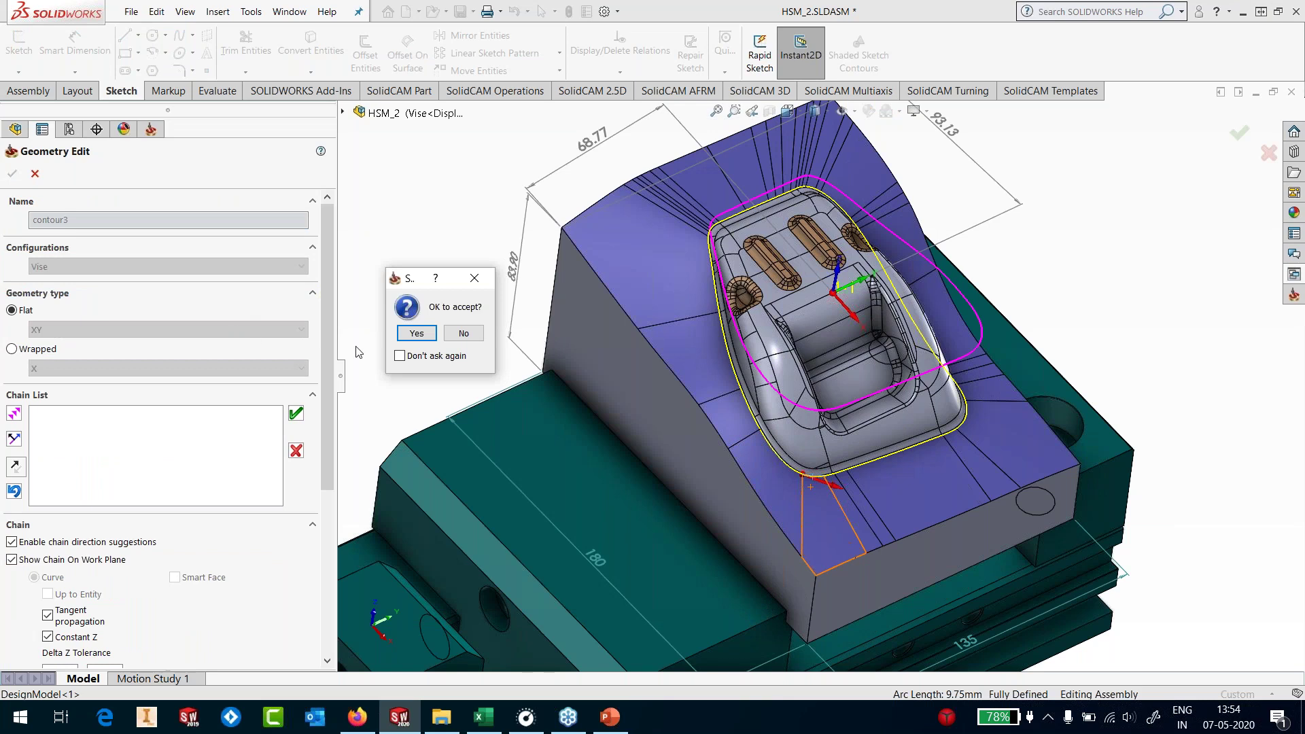
pyautogui.click(416, 333)
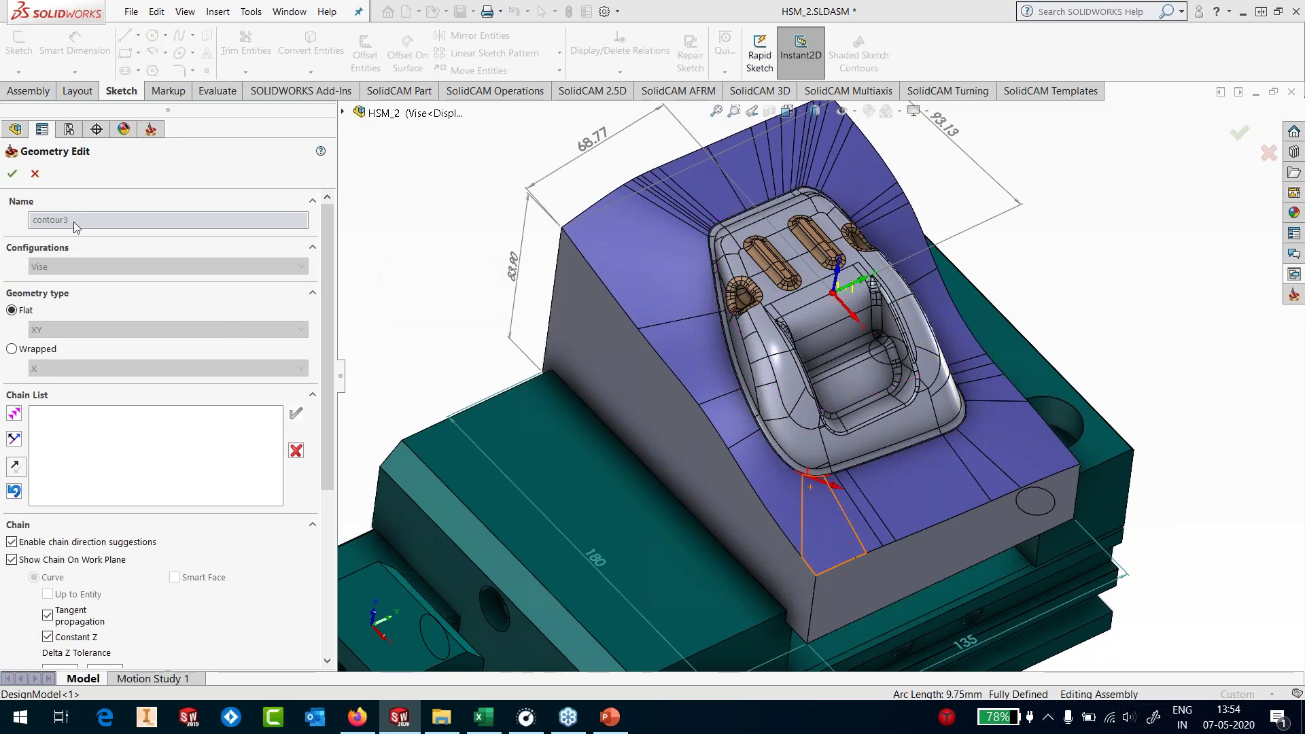
pyautogui.click(13, 174)
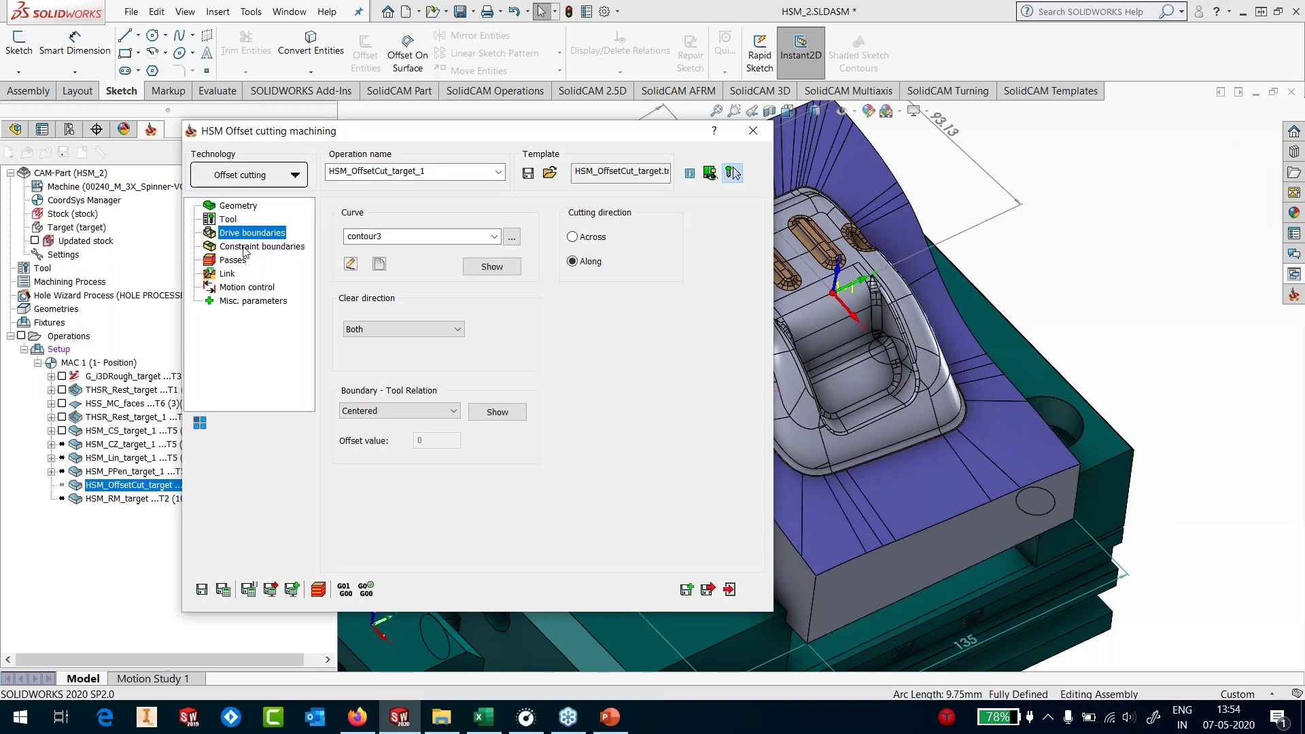
# Set the right clear offset to 0 and the left clear offset to -3 in the passes of HSM_OffsetCut_target_1
pyautogui.click(248, 246)
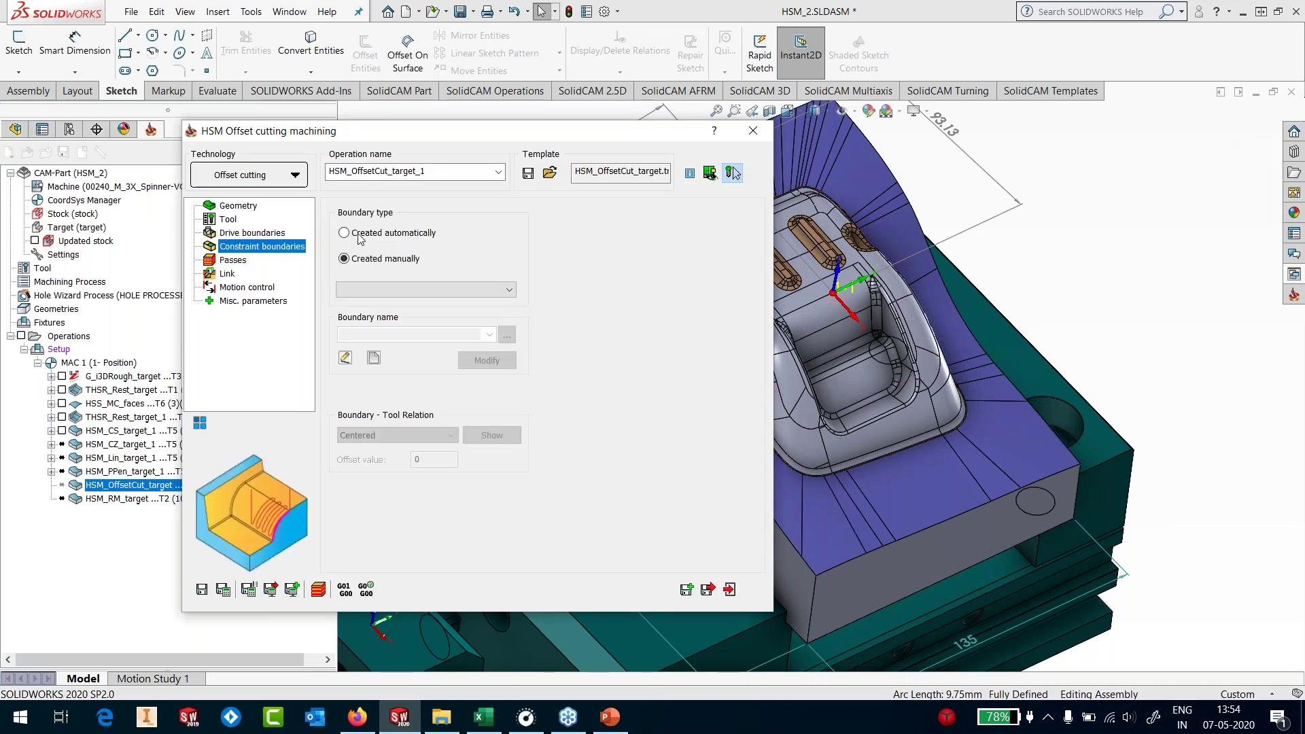
pyautogui.click(233, 261)
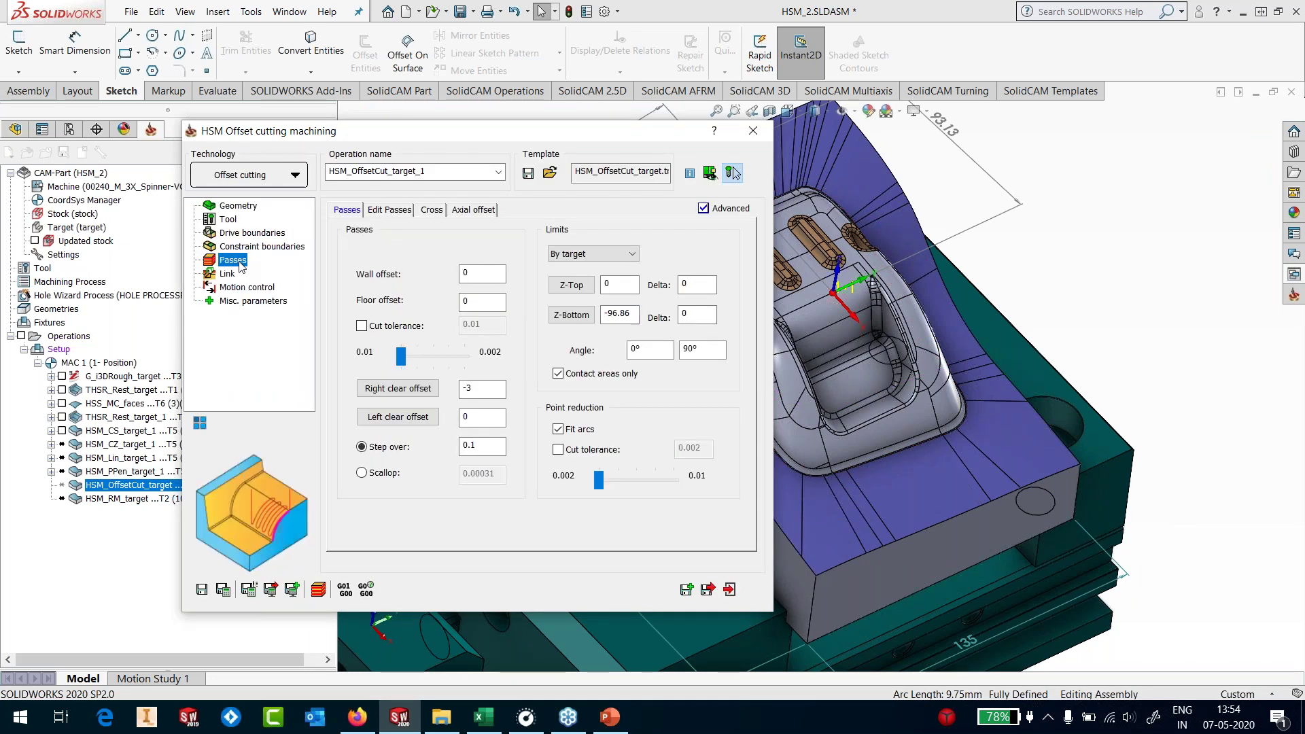
pyautogui.click(463, 388)
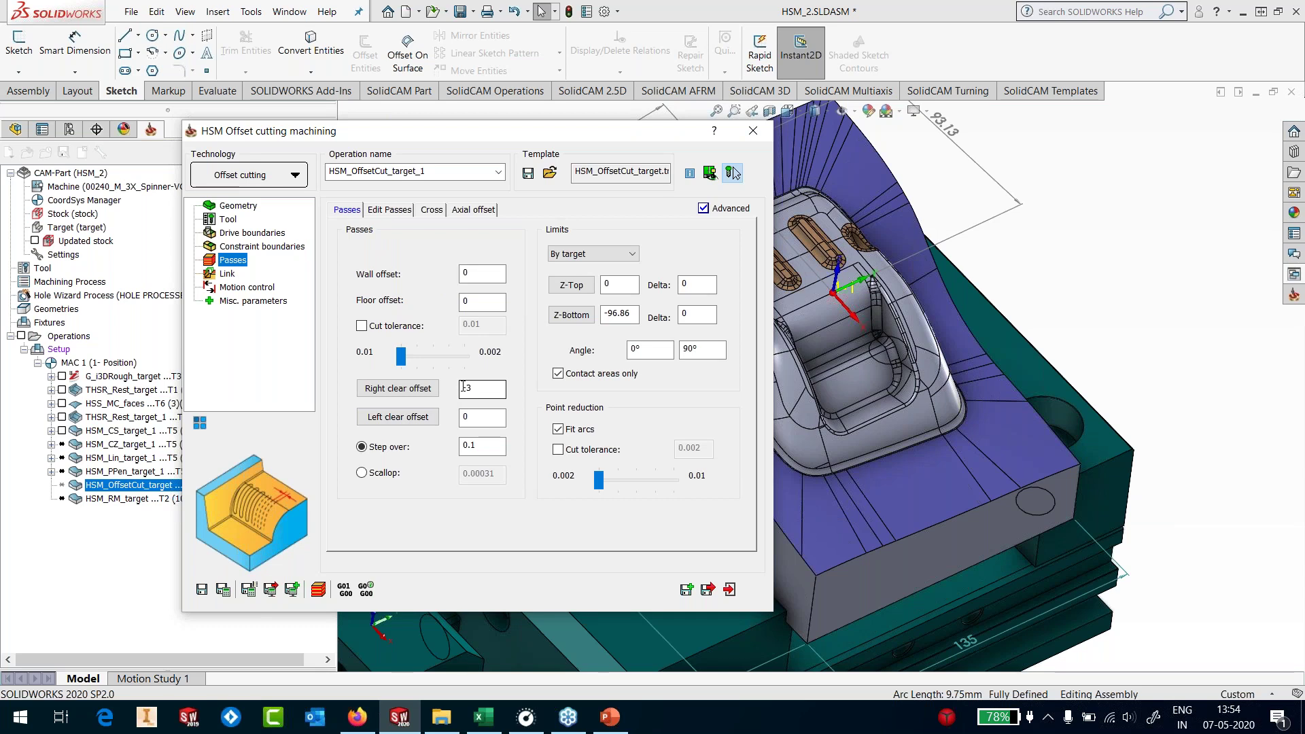
pyautogui.doubleClick(494, 389)
pyautogui.moveTo(476, 417); pyautogui.dragTo(445, 418)
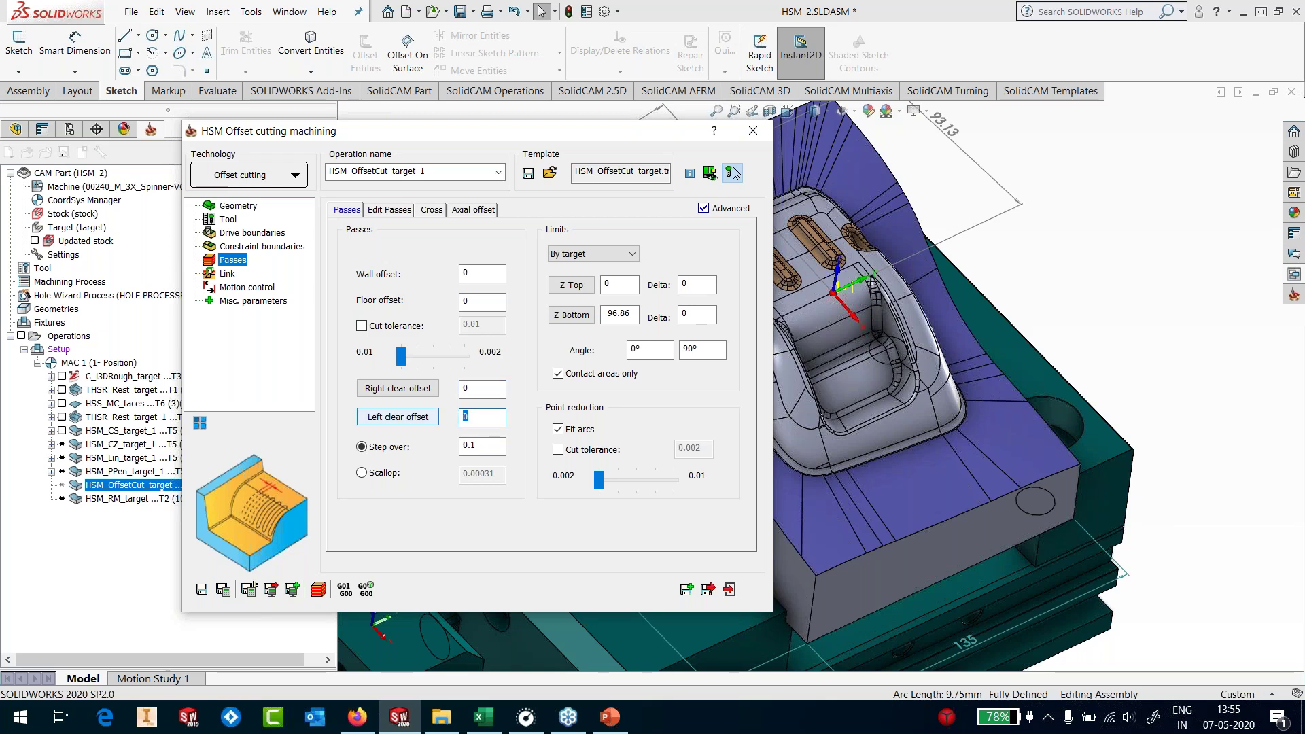
pyautogui.write('-3')
pyautogui.press('Tab')
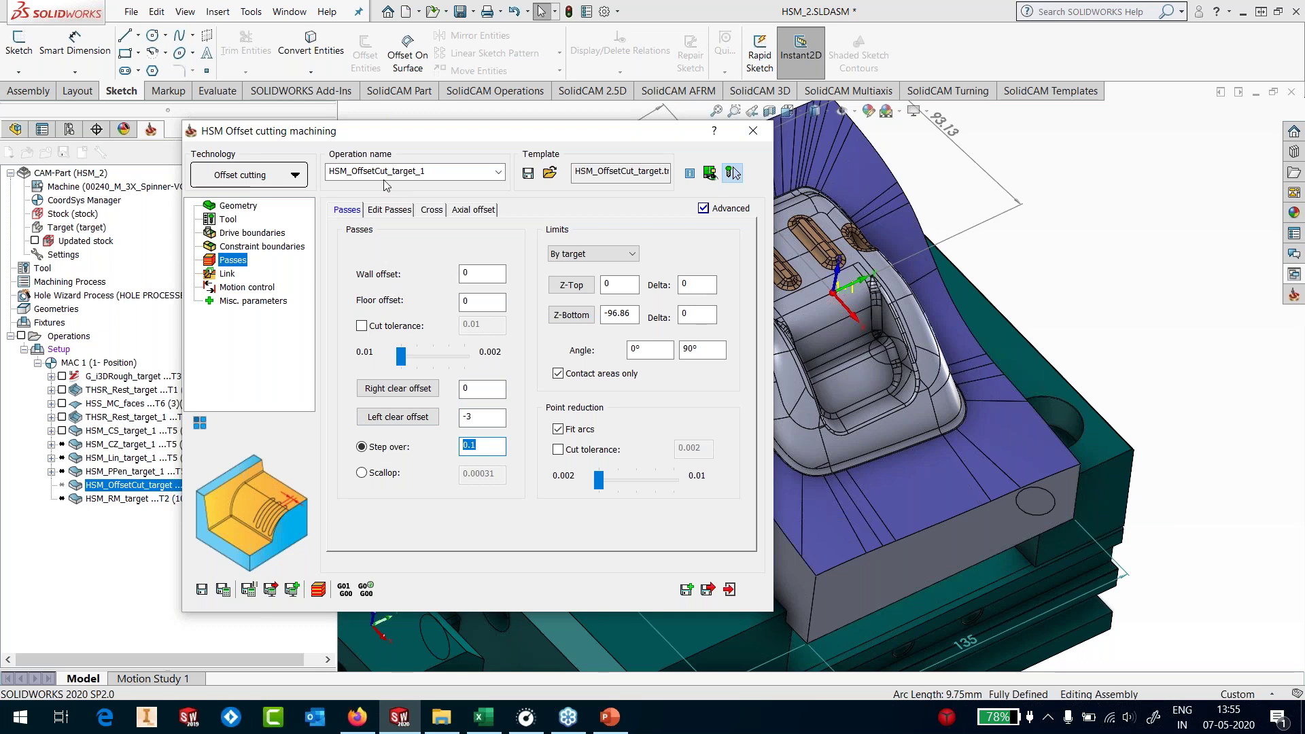
# Check the link settings of HSM_OffsetCut_target_1, save the operation without calculating and exit it
pyautogui.click(232, 275)
pyautogui.click(202, 591)
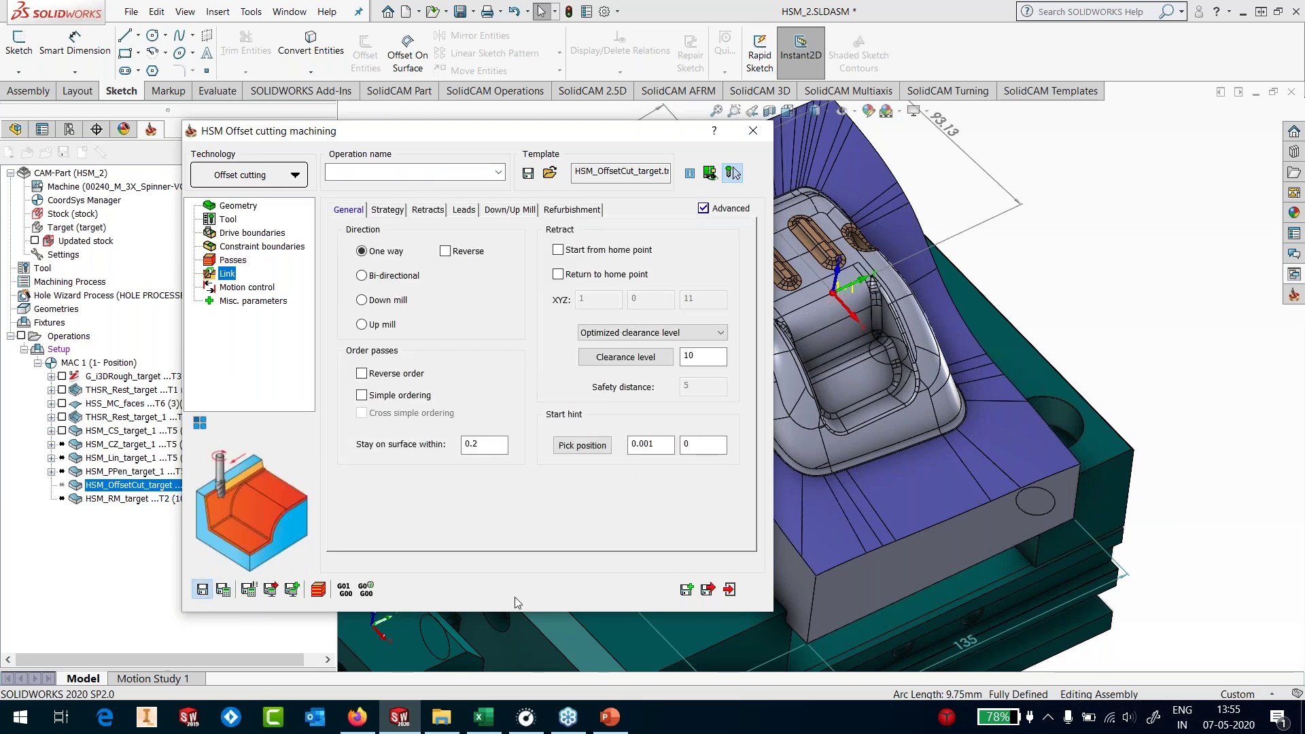
pyautogui.click(729, 590)
# Open the HSM_RM_target rest machining operation, assign target as its geometry and bring up the model evaluation tools
pyautogui.rightClick(149, 498)
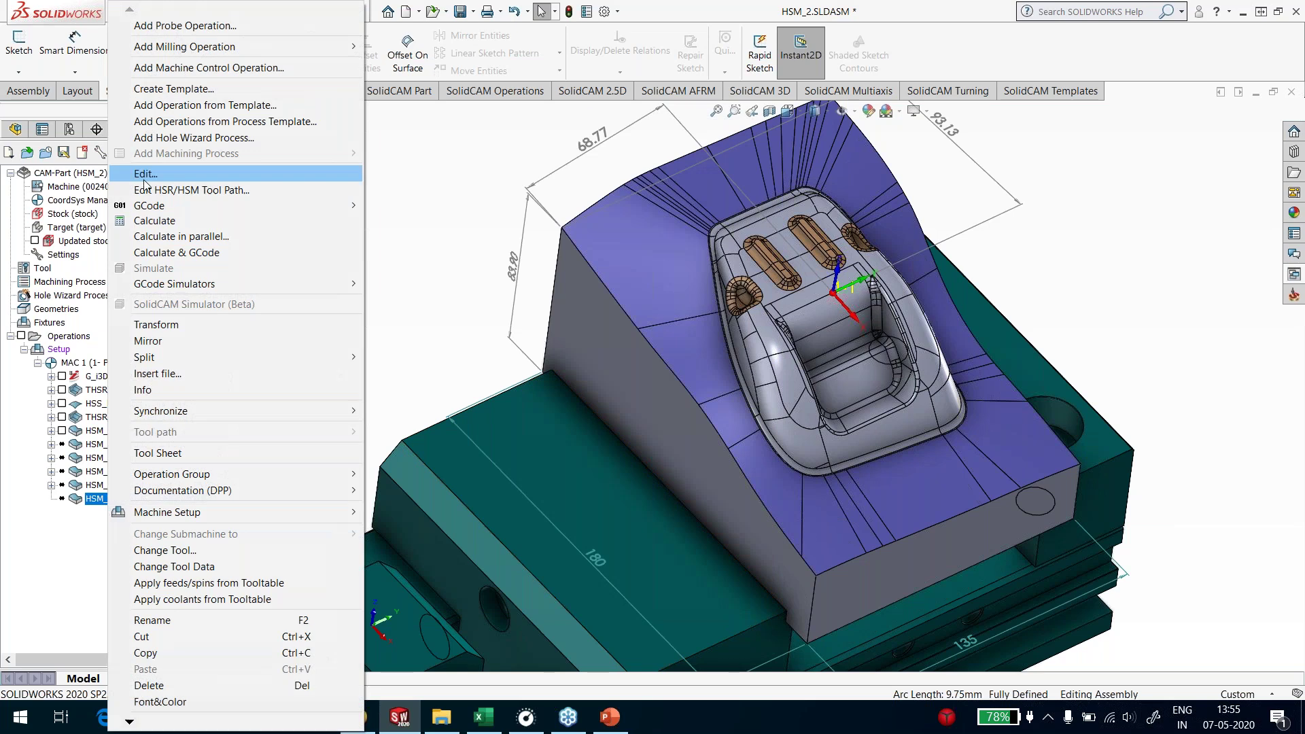
pyautogui.click(204, 174)
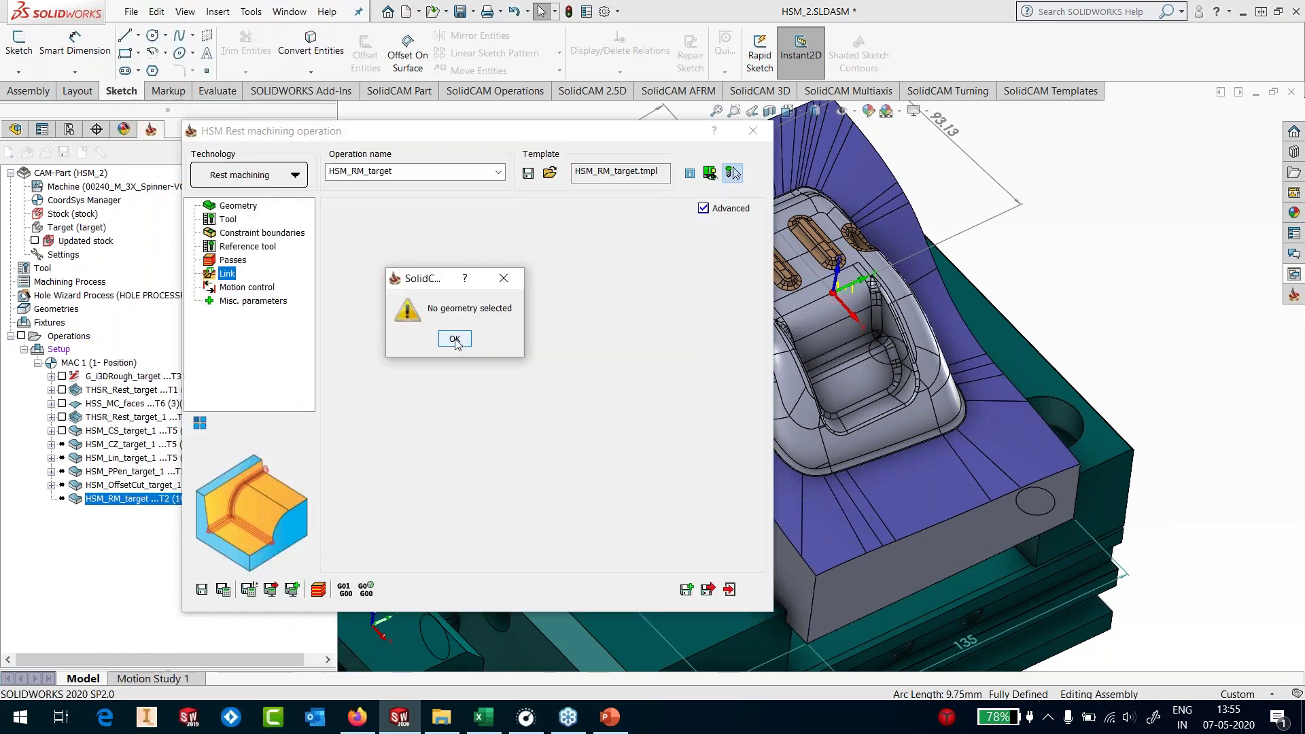
pyautogui.click(455, 340)
pyautogui.click(496, 265)
pyautogui.click(472, 281)
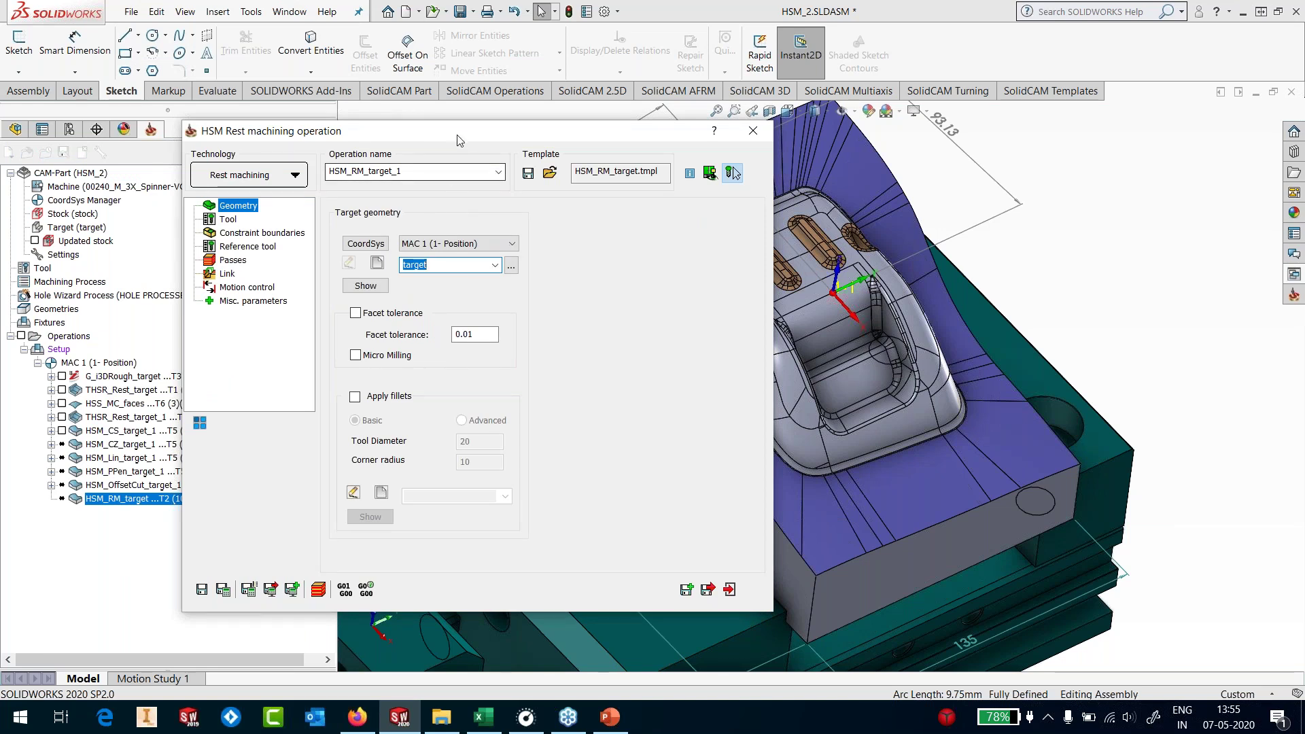
pyautogui.click(219, 91)
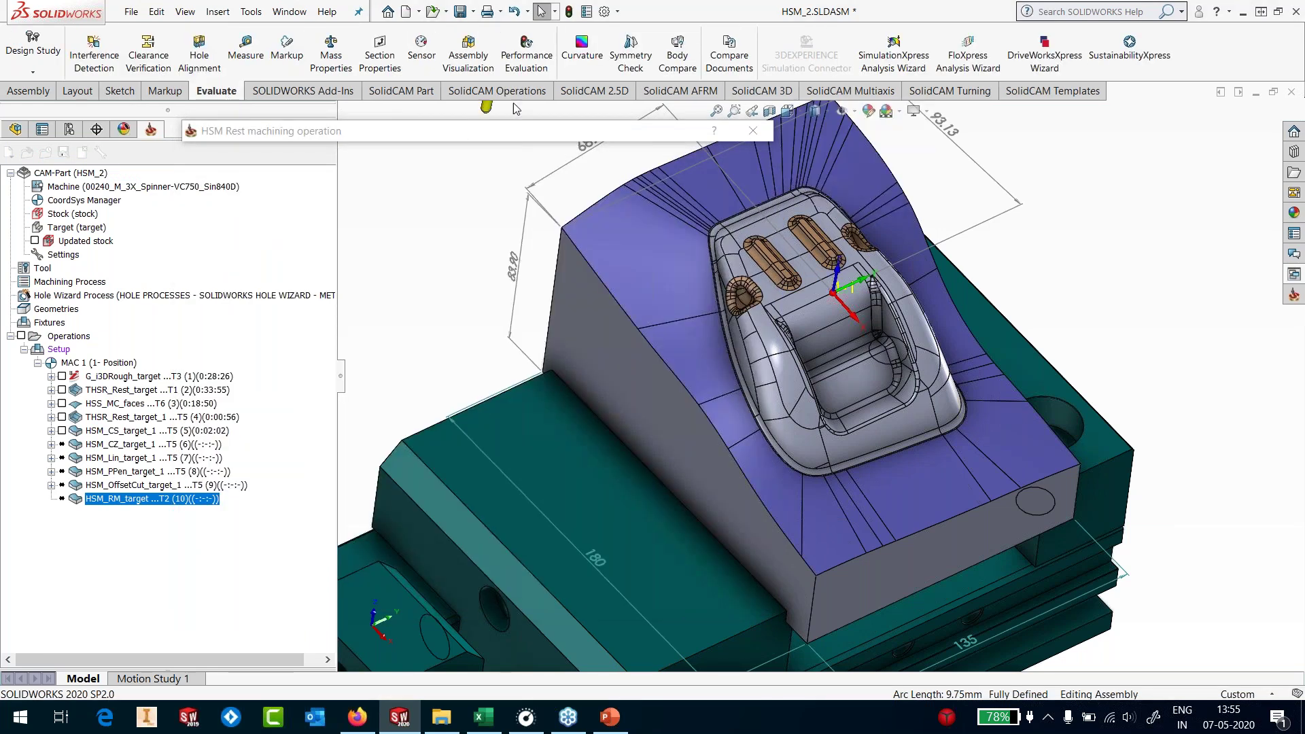
# Display the surface curvature colours on the model to examine its tight-radius areas, and switch the curvature display off again
pyautogui.click(591, 68)
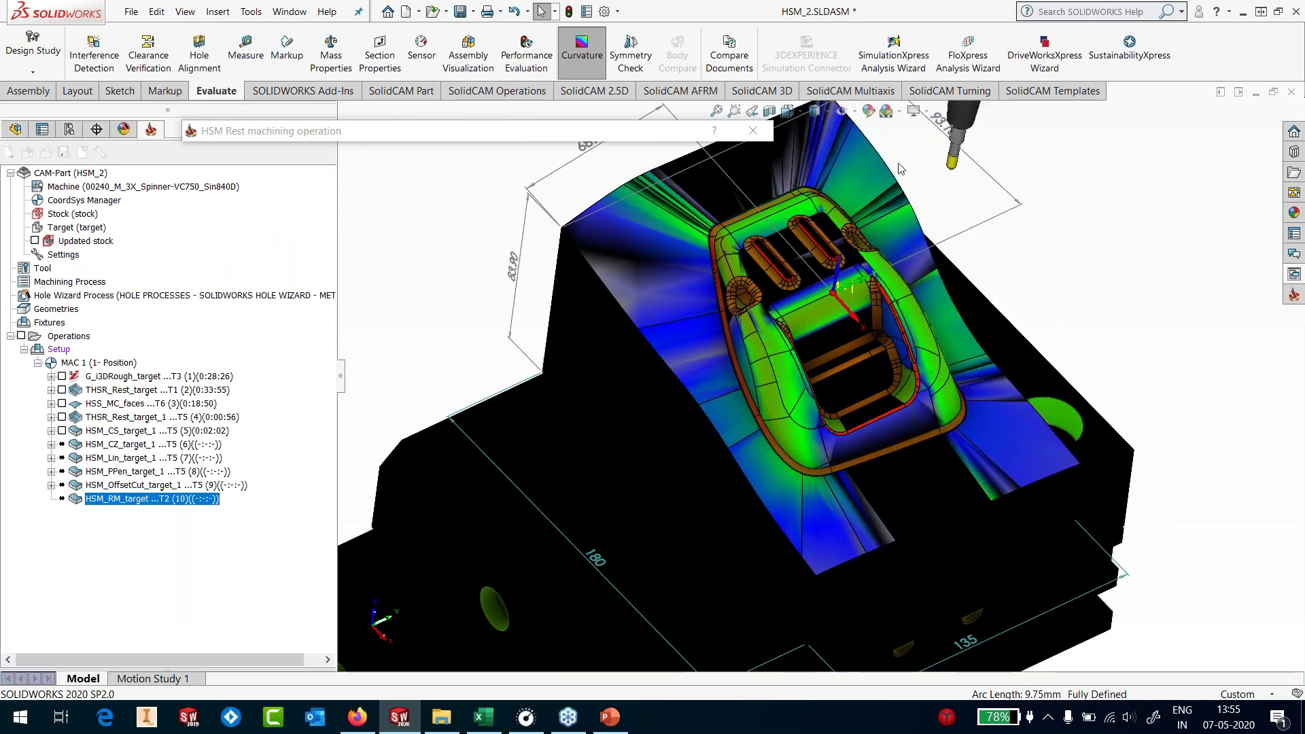
pyautogui.moveTo(629, 131)
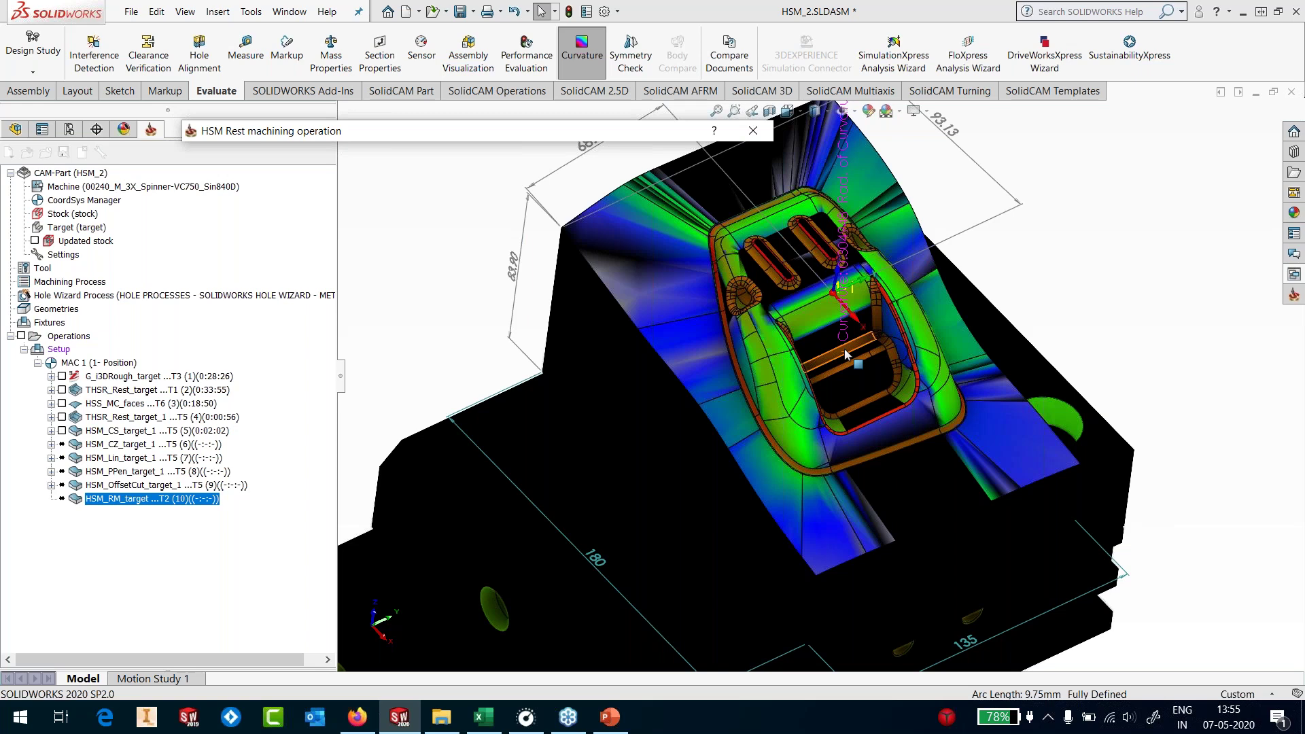
pyautogui.scroll(3, 845, 353)
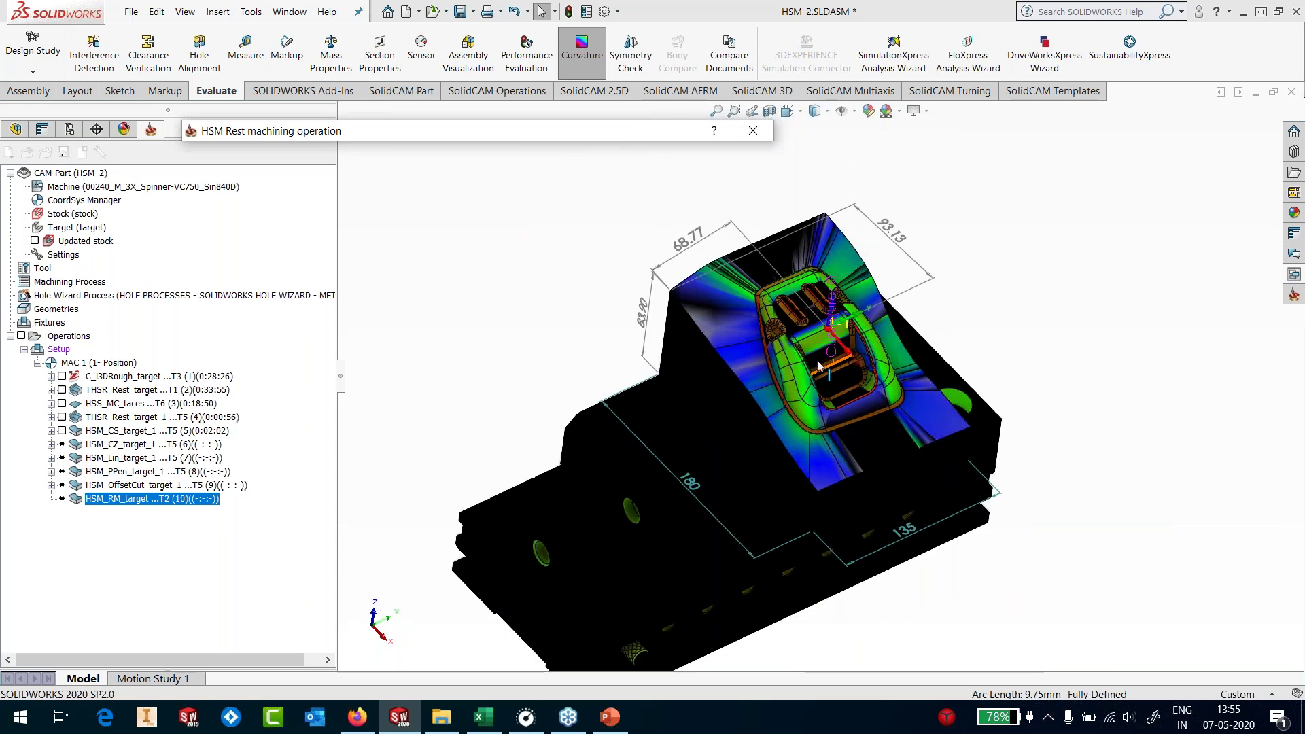
pyautogui.click(588, 54)
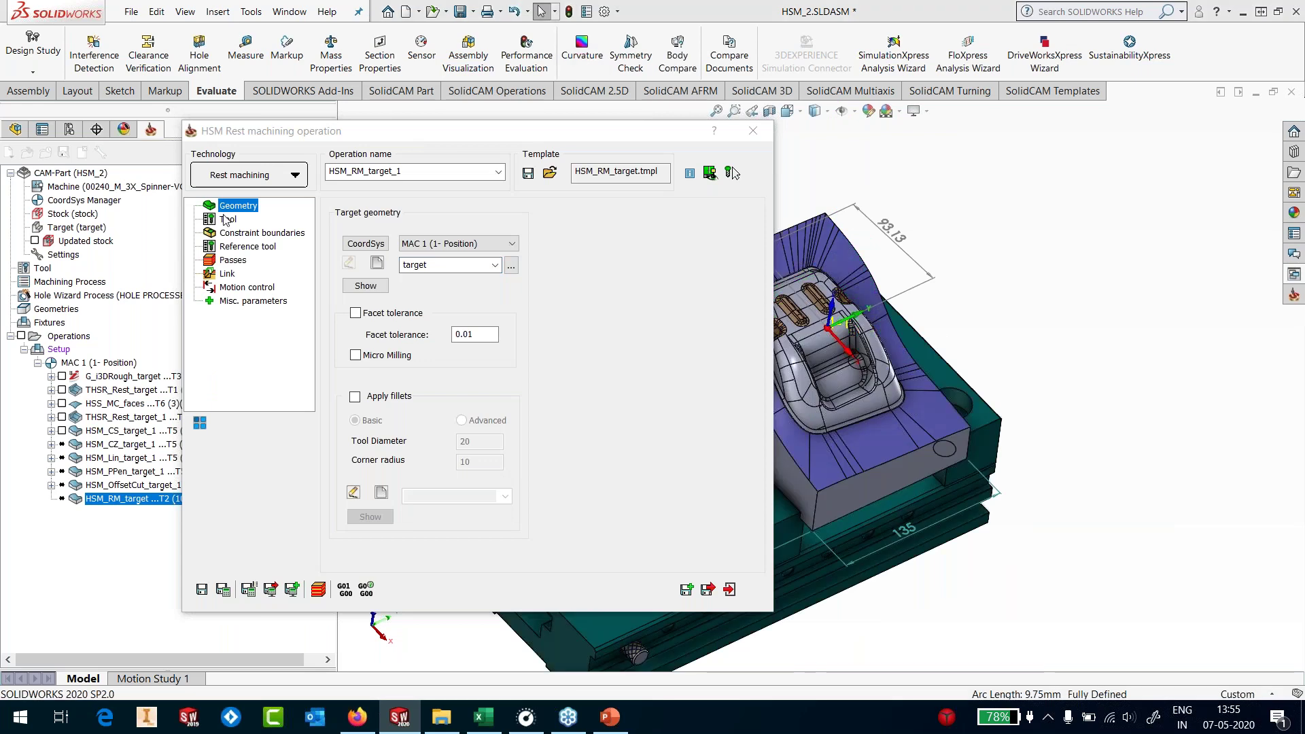
# Review the 4 mm ball nose mill assigned to the rest machining operation, including its parameters and the picture of its holder assembly
pyautogui.click(228, 221)
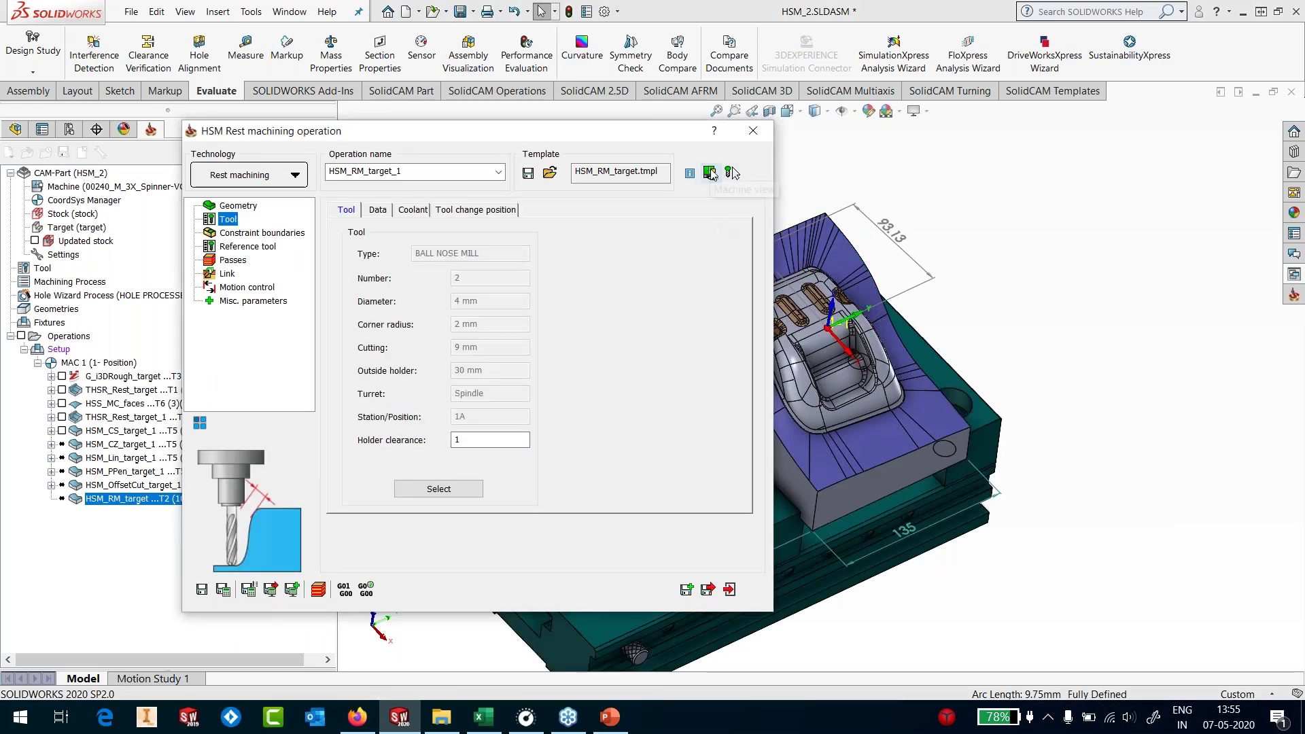
pyautogui.click(443, 495)
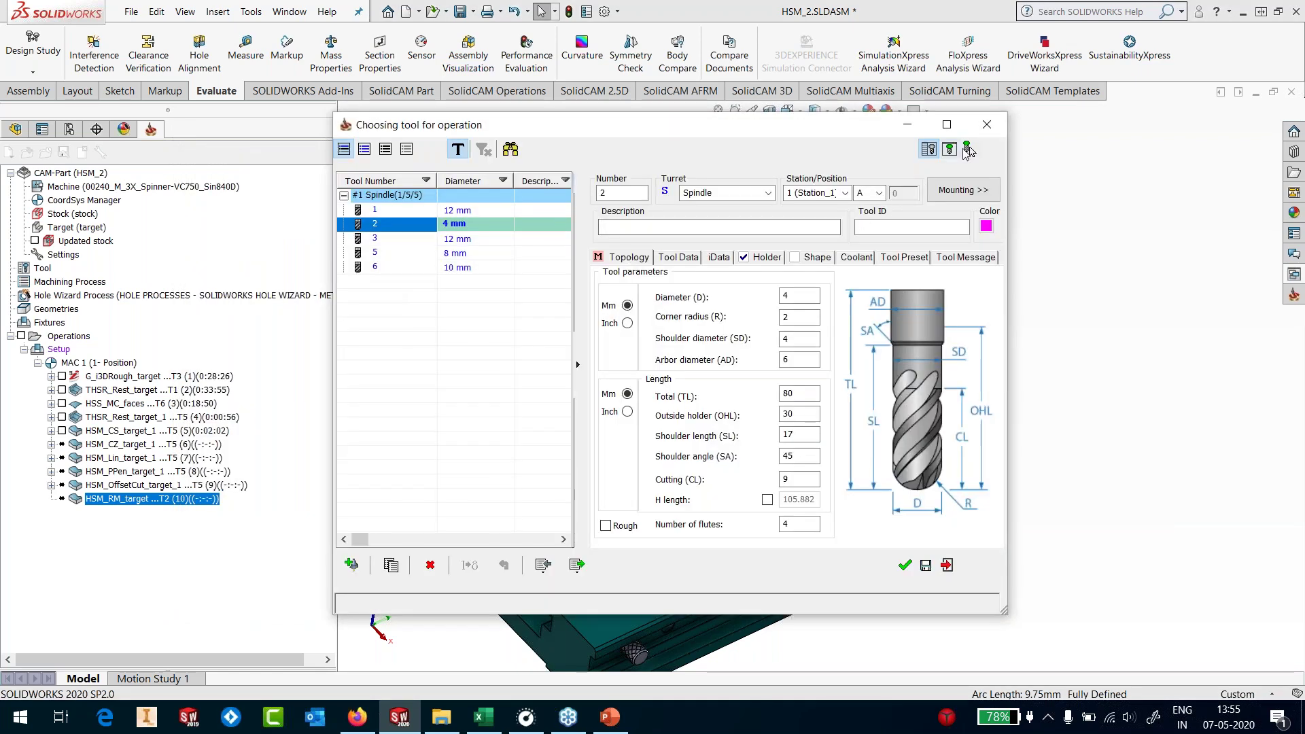
pyautogui.click(967, 150)
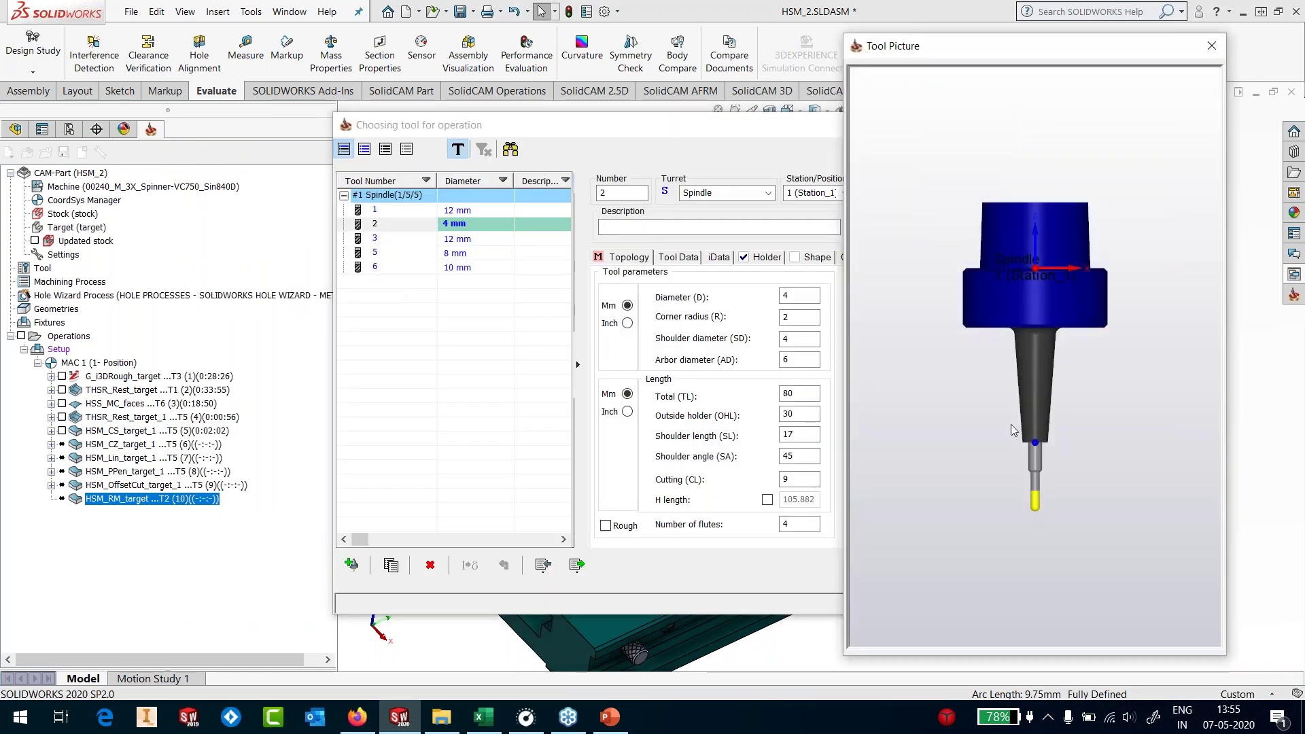
pyautogui.scroll(5, 1046, 369)
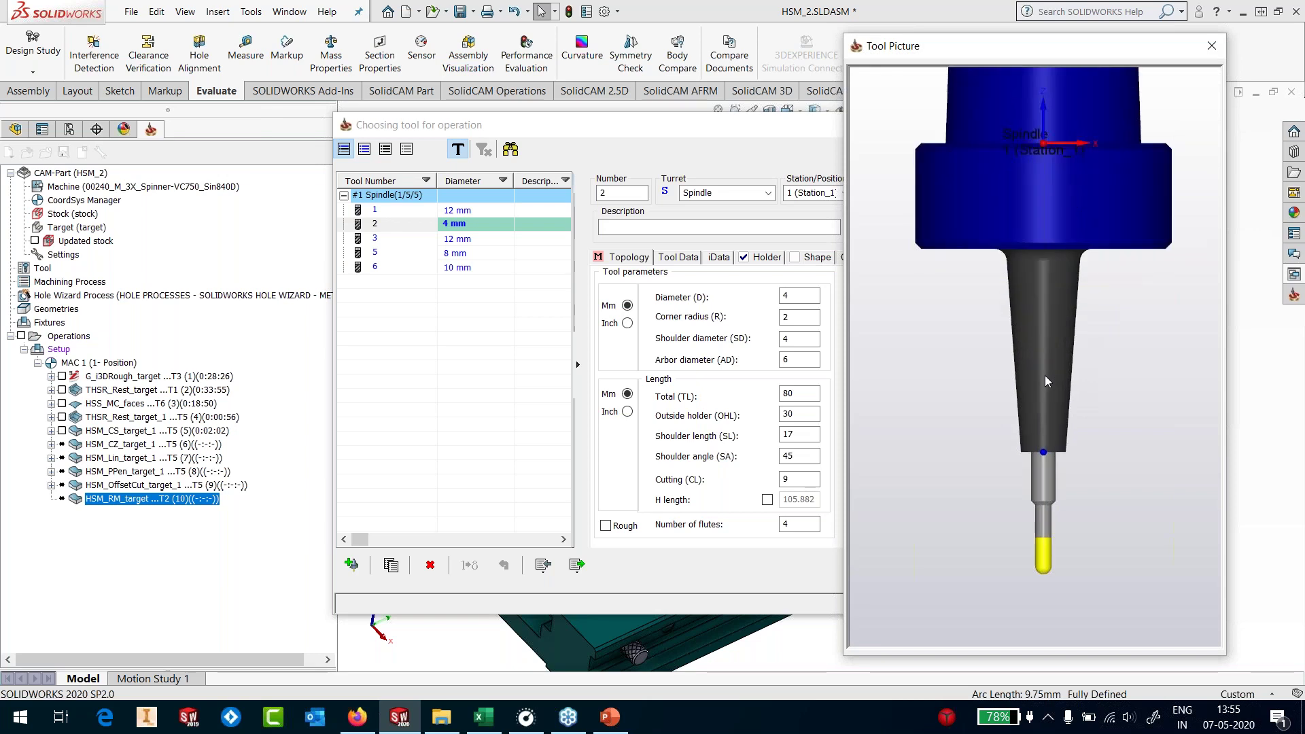
pyautogui.scroll(1, 1045, 375)
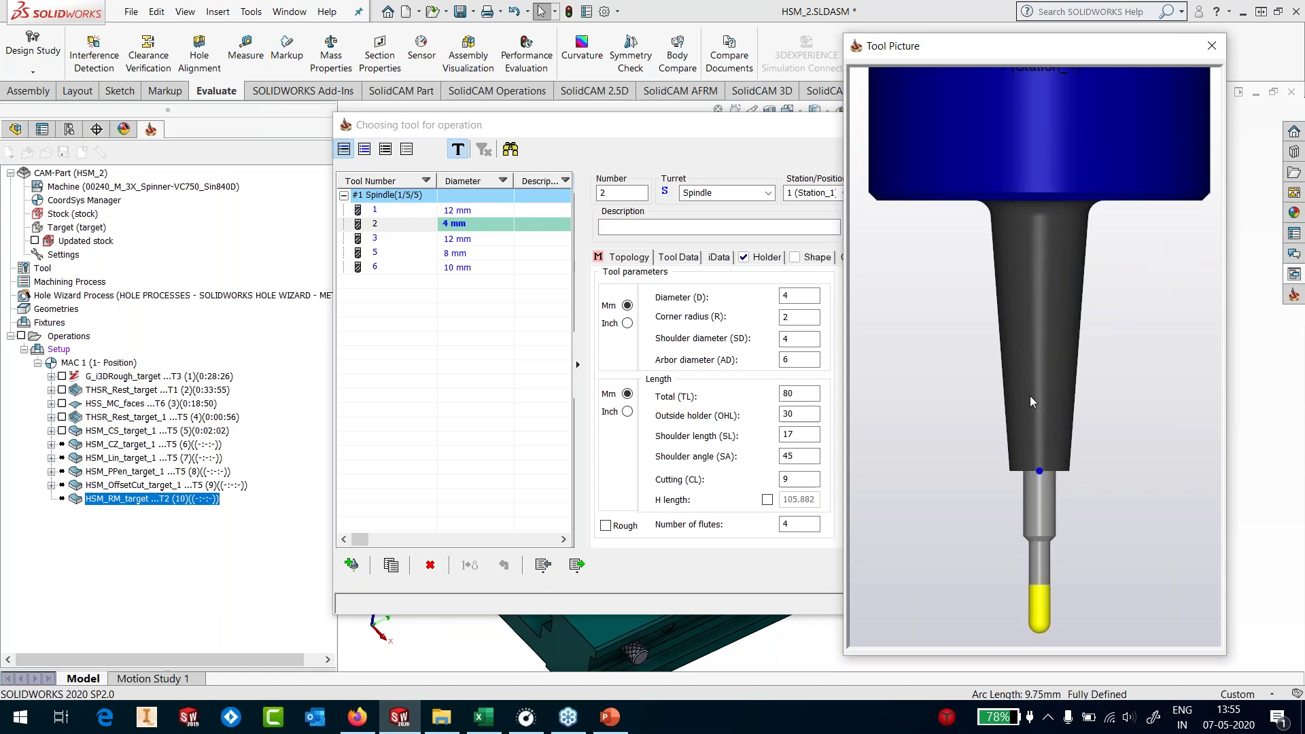
pyautogui.click(1212, 46)
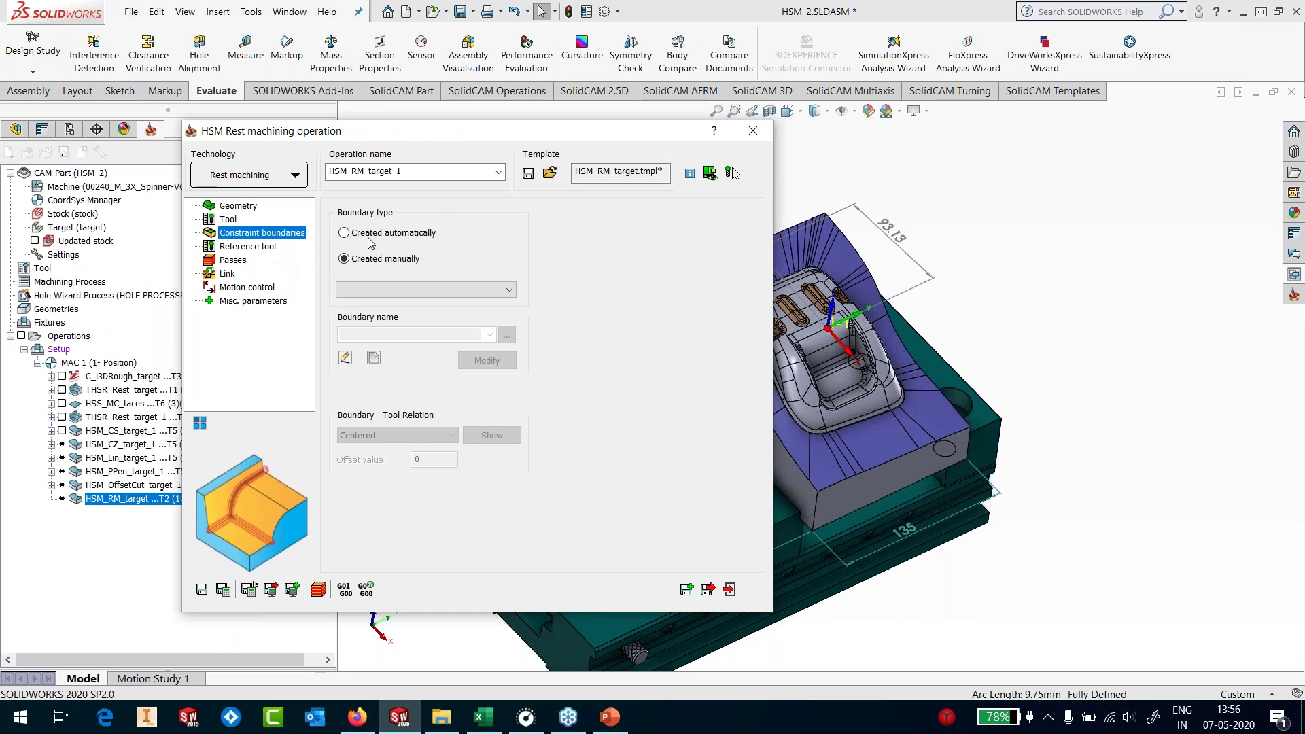
# Check the reference tool and pass settings of the HSM_RM_target rest machining operation, save it without calculating and exit
pyautogui.click(247, 246)
pyautogui.click(421, 236)
pyautogui.doubleClick(421, 235)
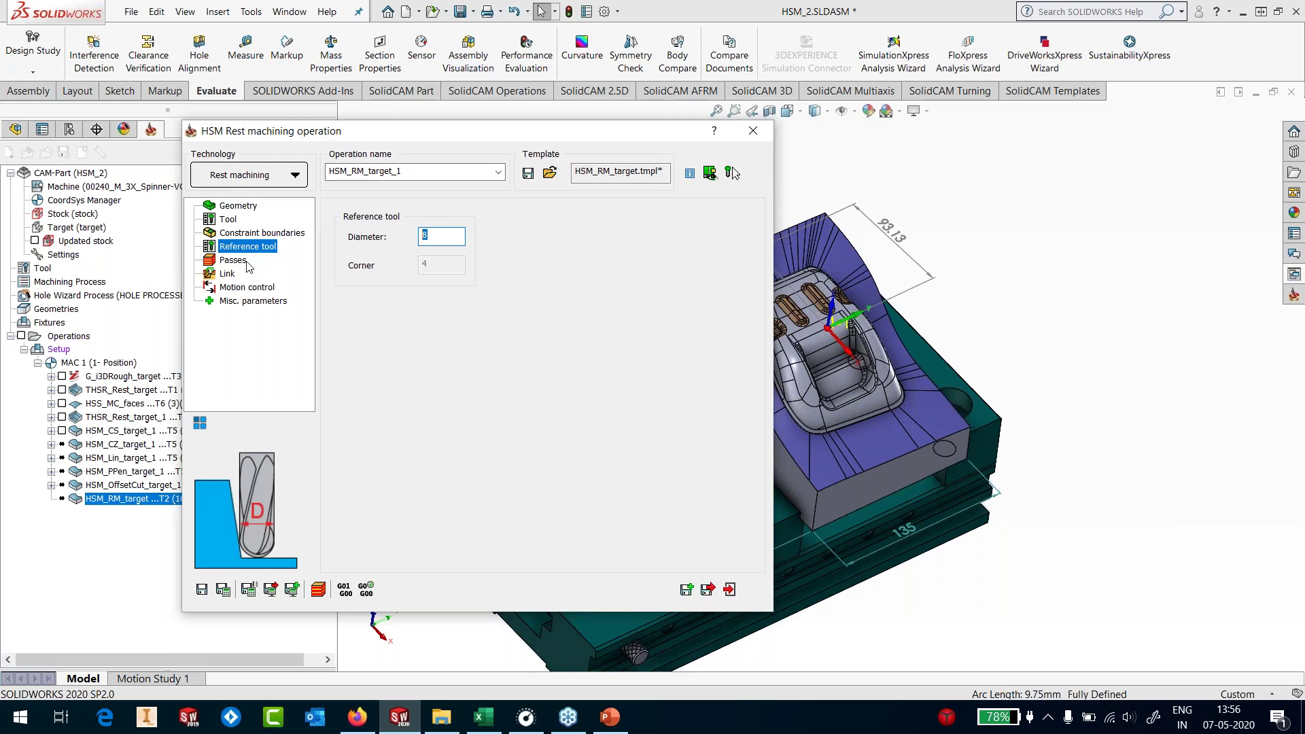
pyautogui.click(238, 261)
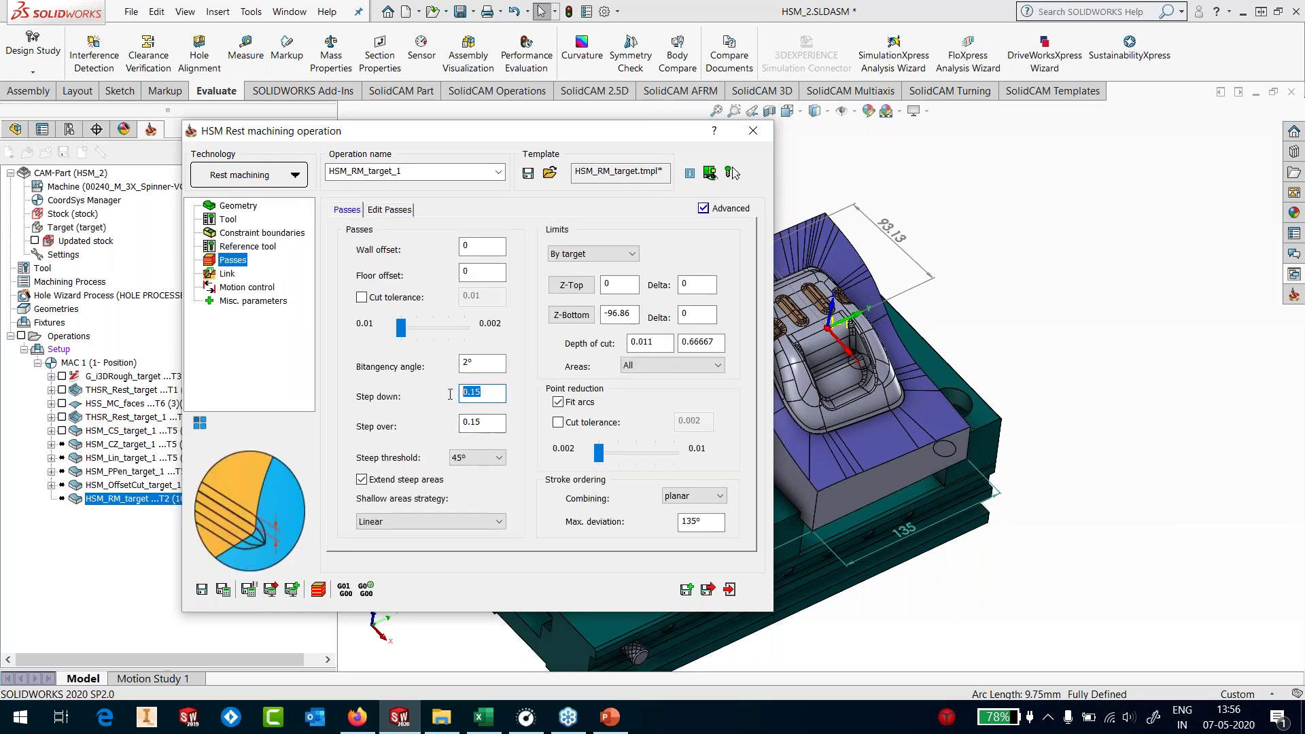
pyautogui.press('Tab')
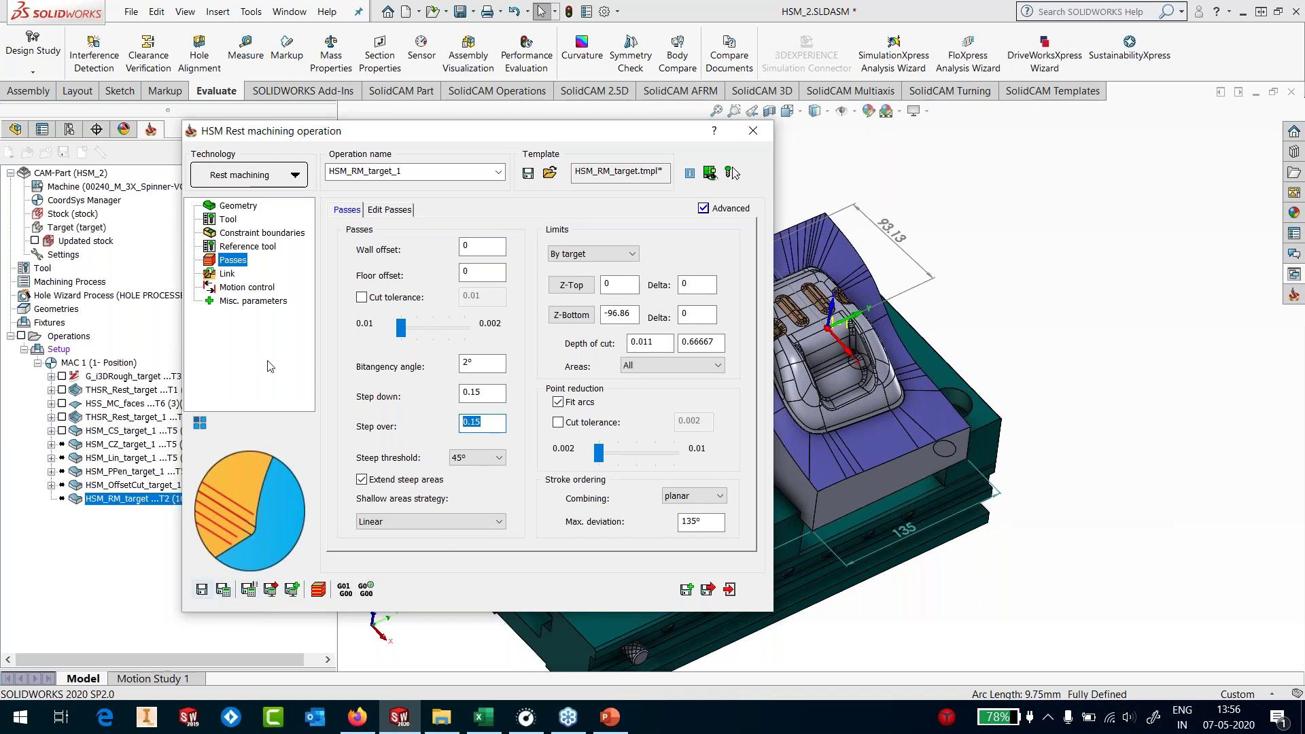
pyautogui.click(202, 589)
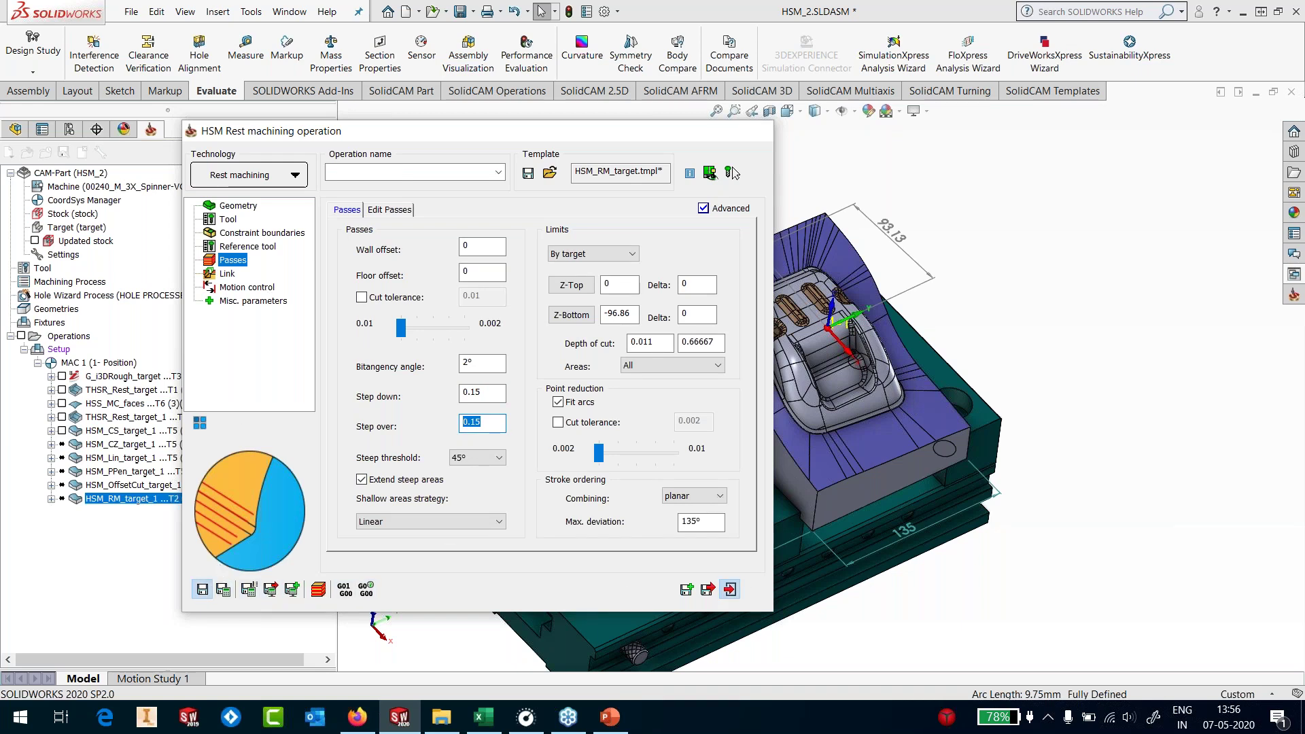
pyautogui.click(729, 589)
# Calculate the five uncalculated operations together, from HSM_CZ_target_1 through HSM_RM_target_1
pyautogui.click(119, 445)
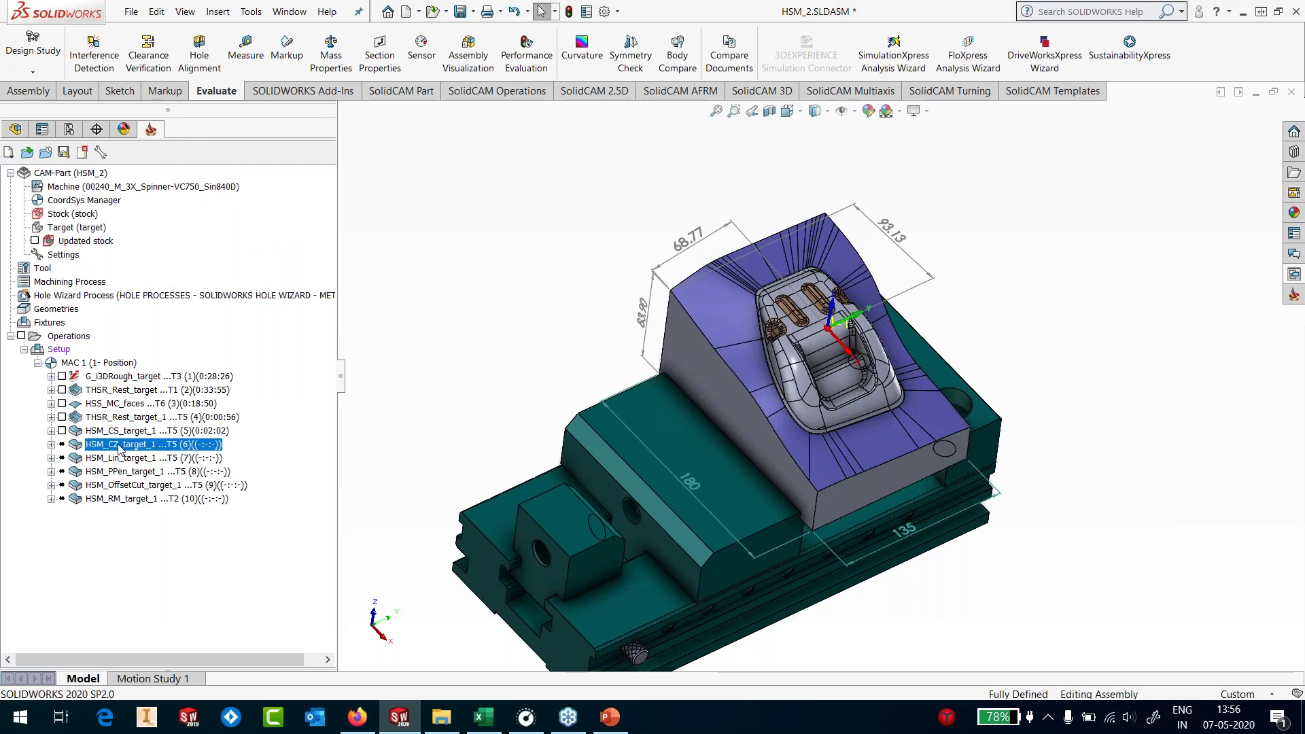
pyautogui.keyDown('shift'); pyautogui.click(114, 500); pyautogui.keyUp('shift')
pyautogui.rightClick(114, 500)
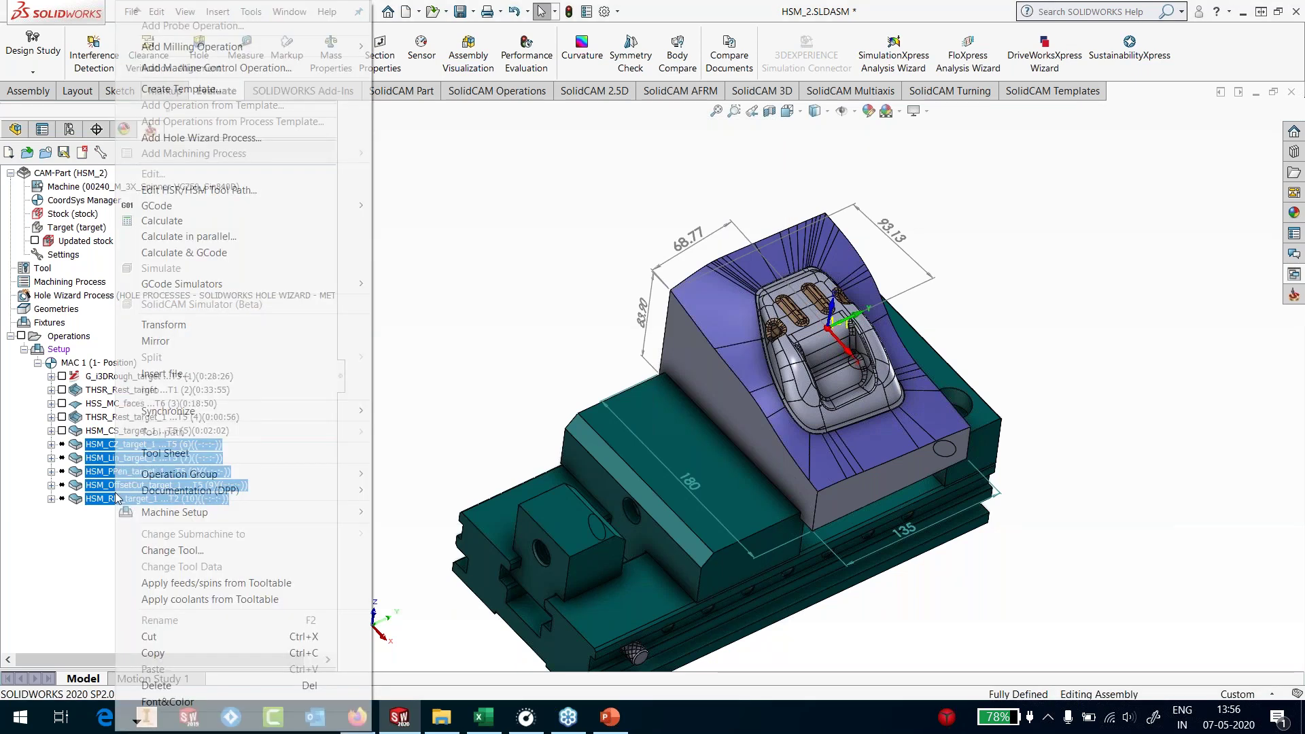
pyautogui.click(162, 220)
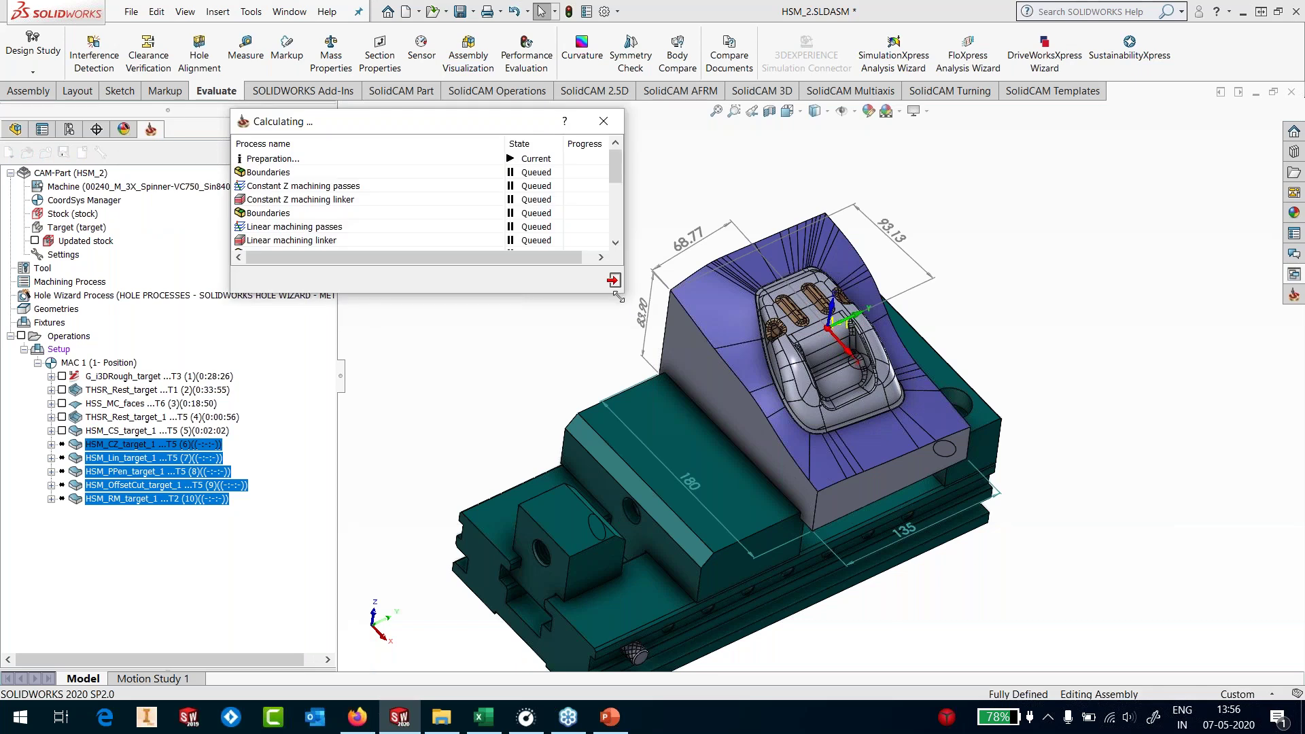
pyautogui.moveTo(714, 387); pyautogui.dragTo(840, 473)
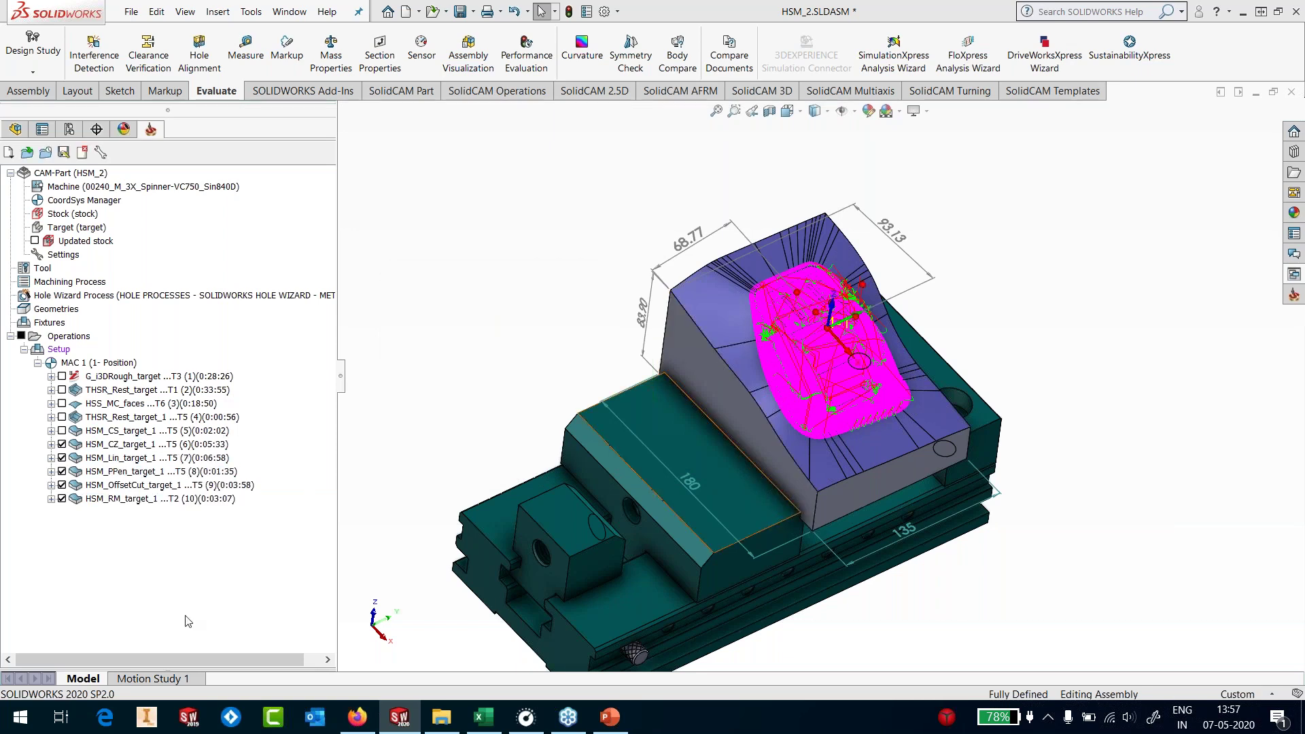
# Show only the HSM_CZ_target_1 tool path and examine its passes and links around the brown corner pocket
pyautogui.click(21, 336)
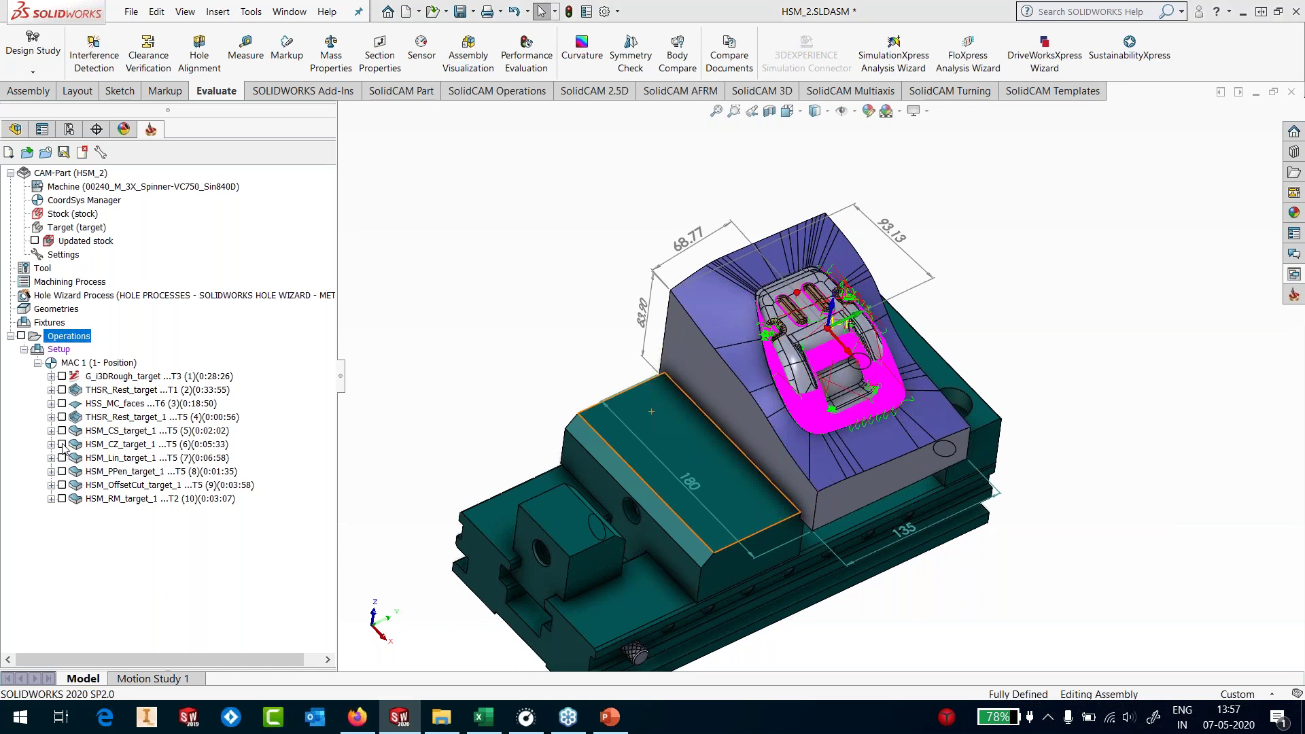
pyautogui.click(62, 444)
pyautogui.scroll(-6, 897, 414)
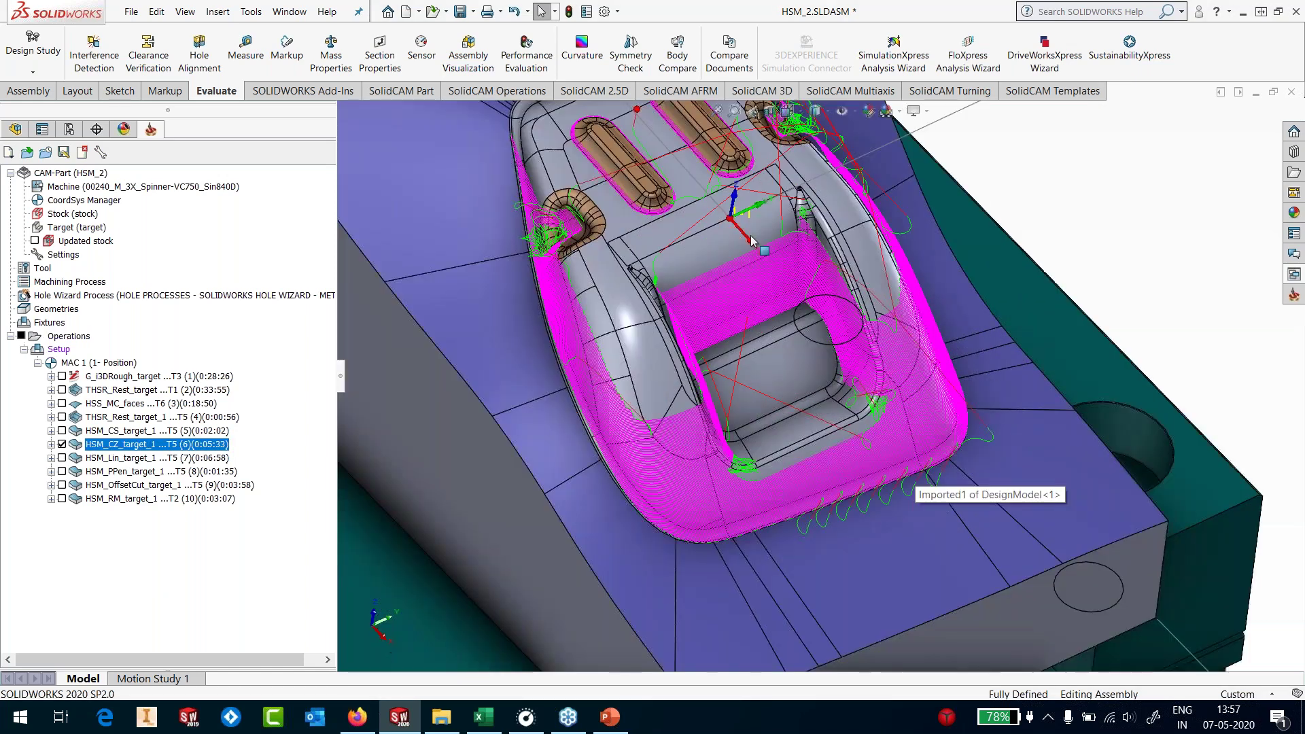
pyautogui.moveTo(753, 241); pyautogui.dragTo(762, 263, button='middle')
pyautogui.scroll(3, 762, 312)
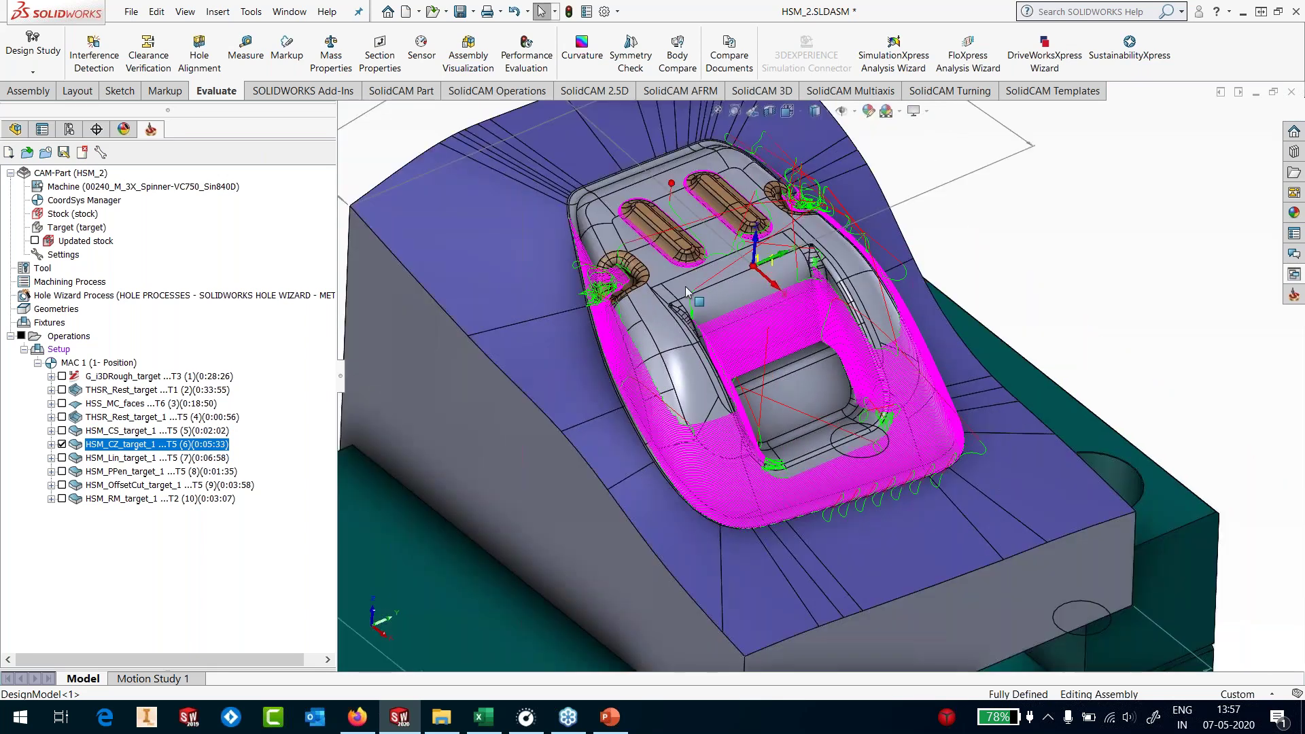
pyautogui.scroll(-4, 652, 282)
pyautogui.scroll(-4, 653, 281)
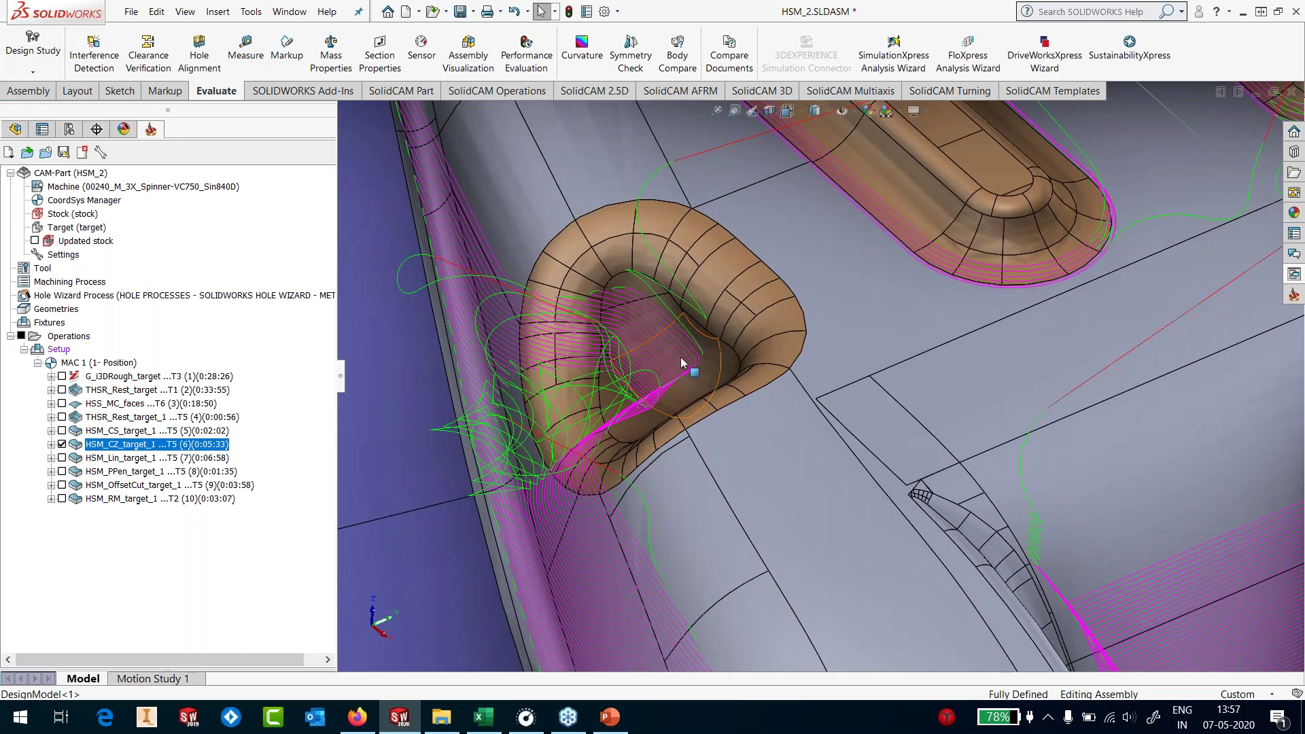
pyautogui.scroll(5, 924, 309)
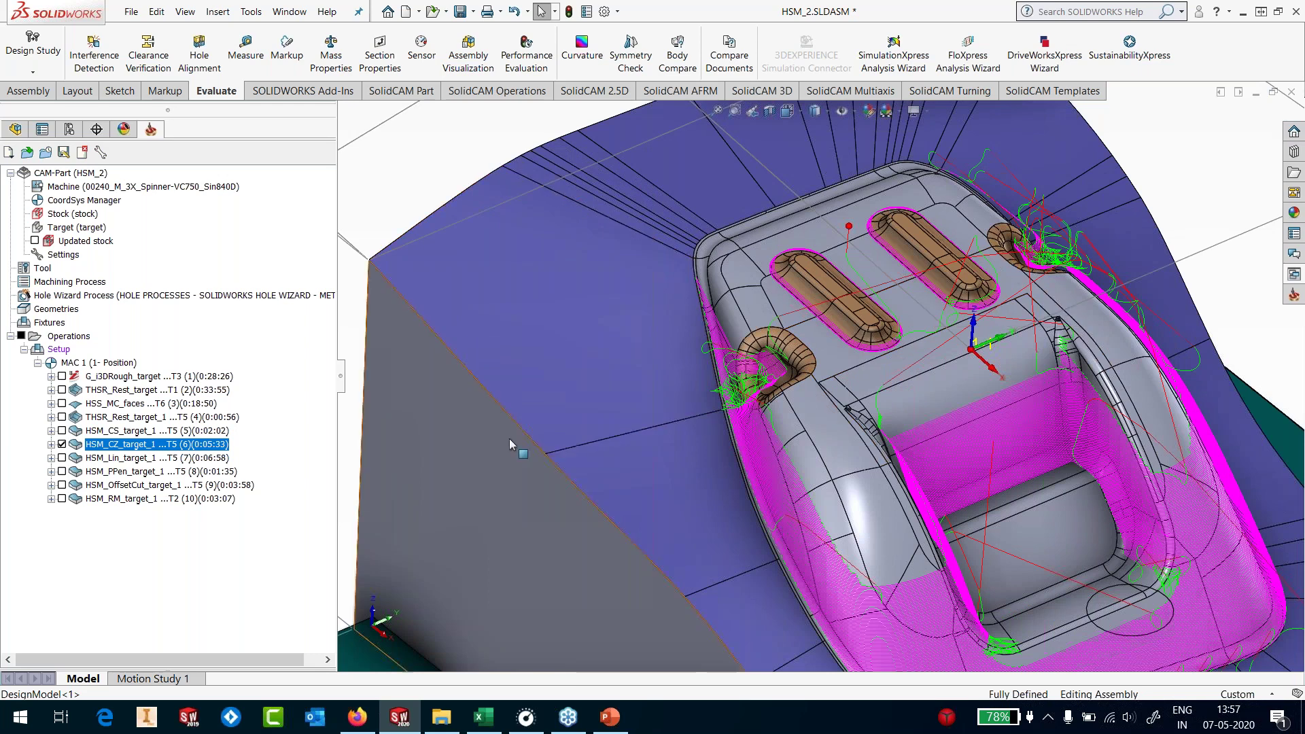
pyautogui.scroll(5, 509, 439)
# Start an Edit HSR/HSM Tool Path operation on HSM_CZ_target_1, bring up its boundary and Z level settings, and hide the source tool path
pyautogui.rightClick(136, 444)
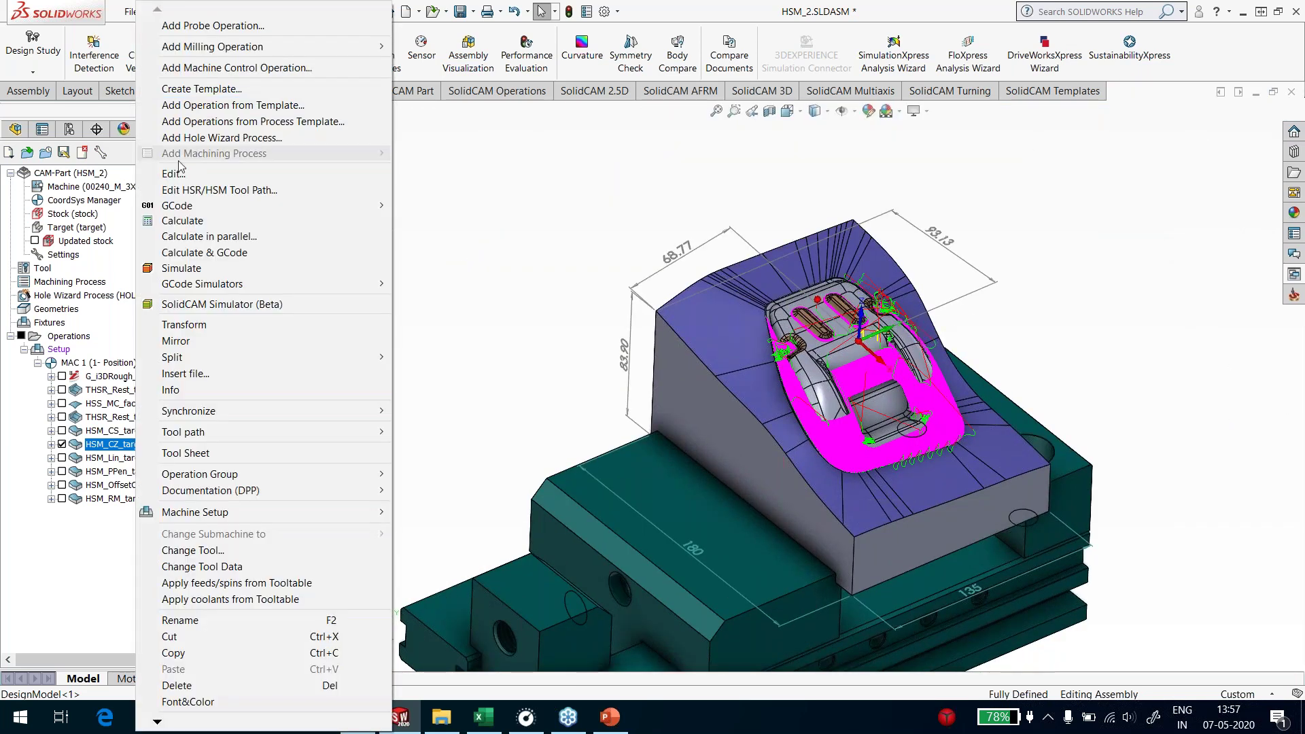
pyautogui.click(178, 194)
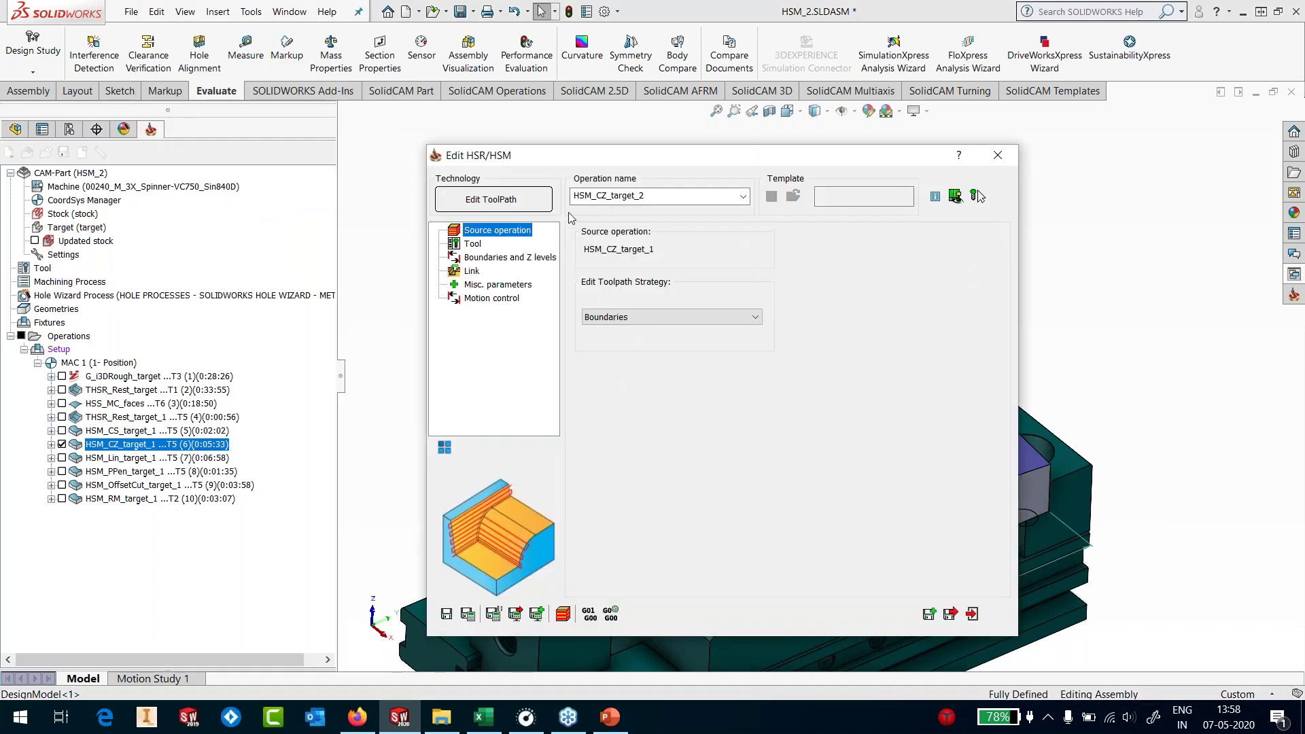
pyautogui.click(476, 243)
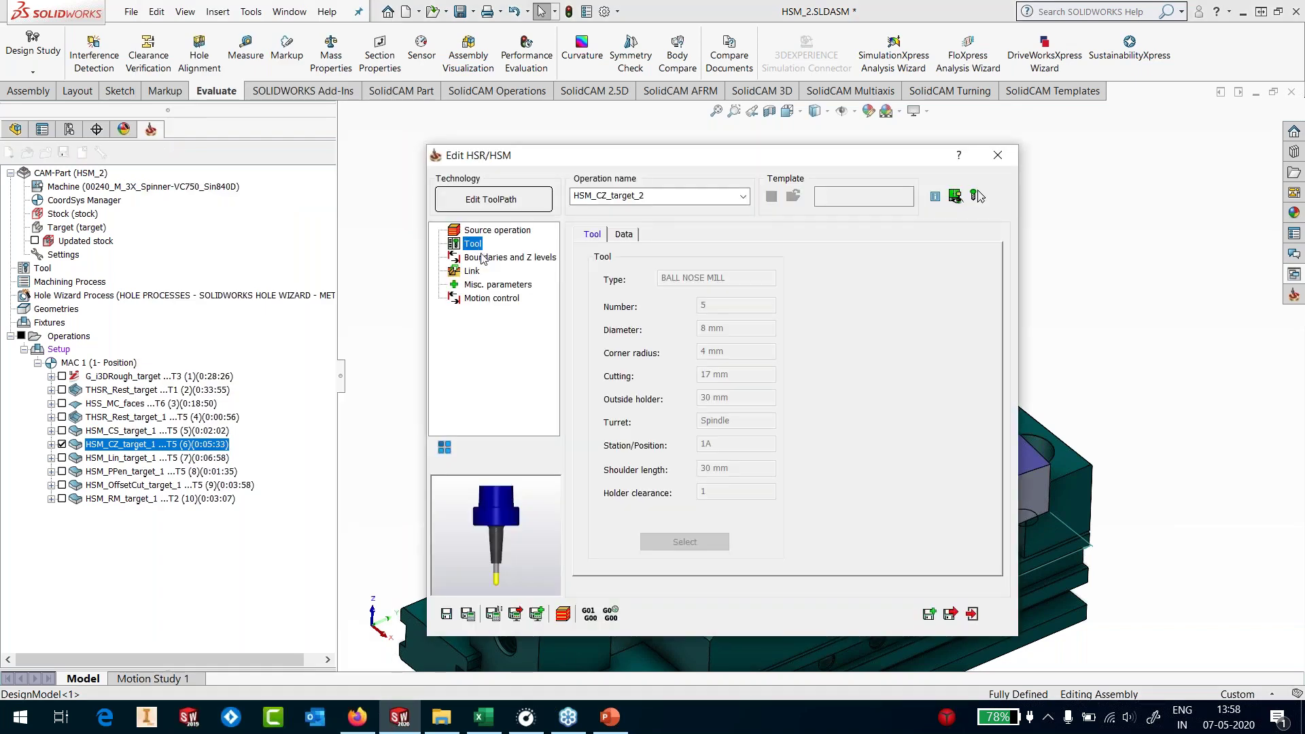
pyautogui.click(486, 257)
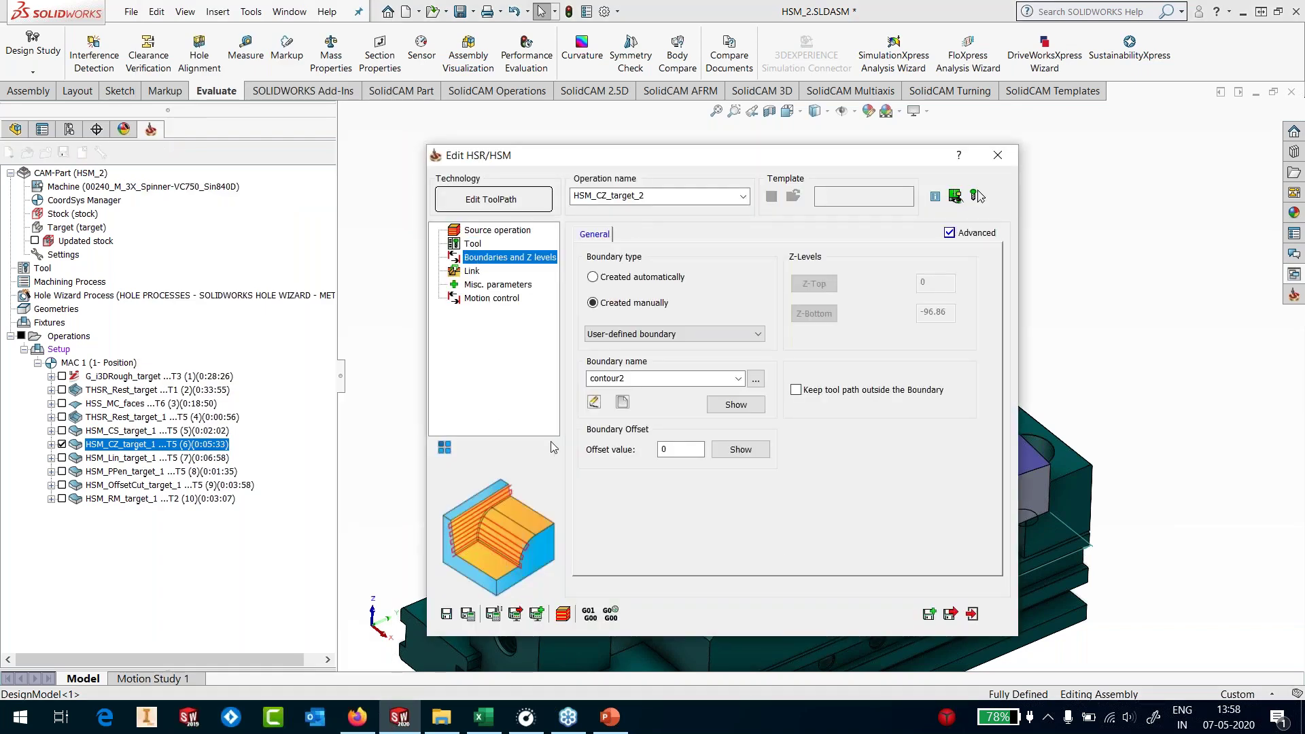
pyautogui.click(67, 453)
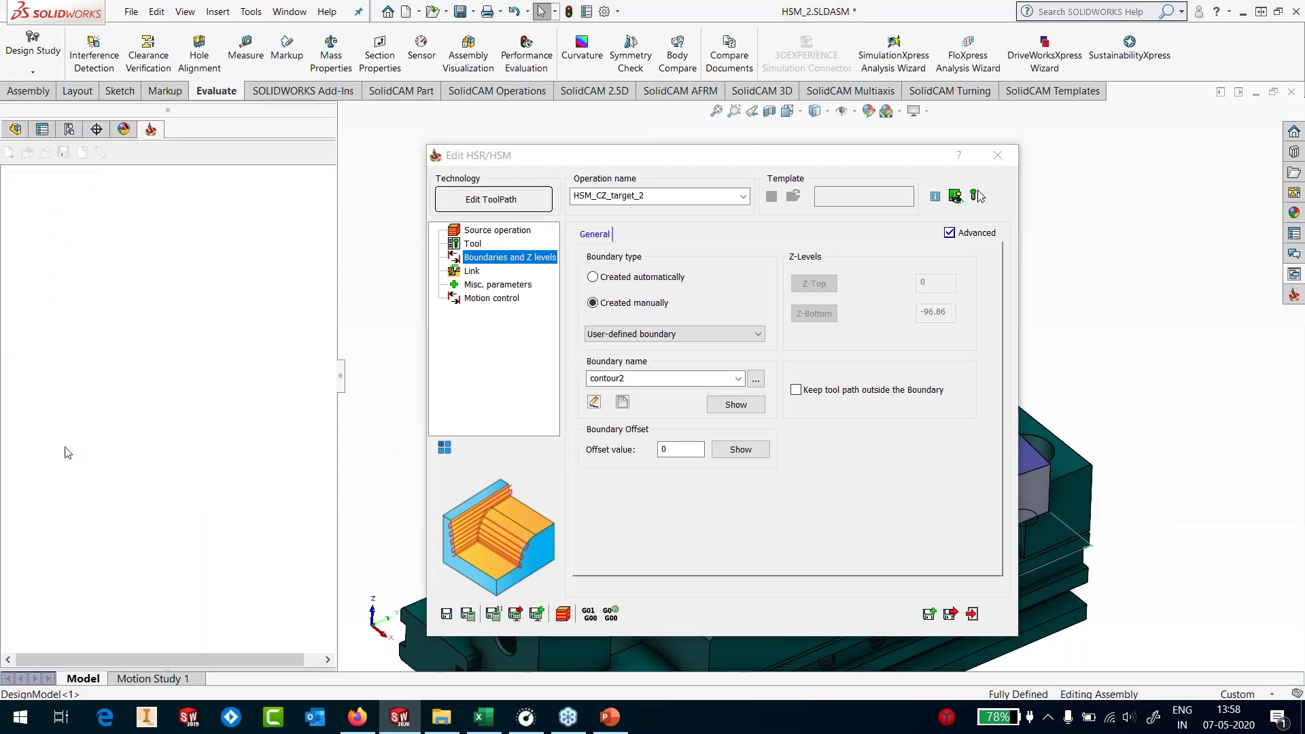
# Start a new boundary geometry for the tool path edit by chaining the outer edge of the brown corner pocket
pyautogui.click(623, 402)
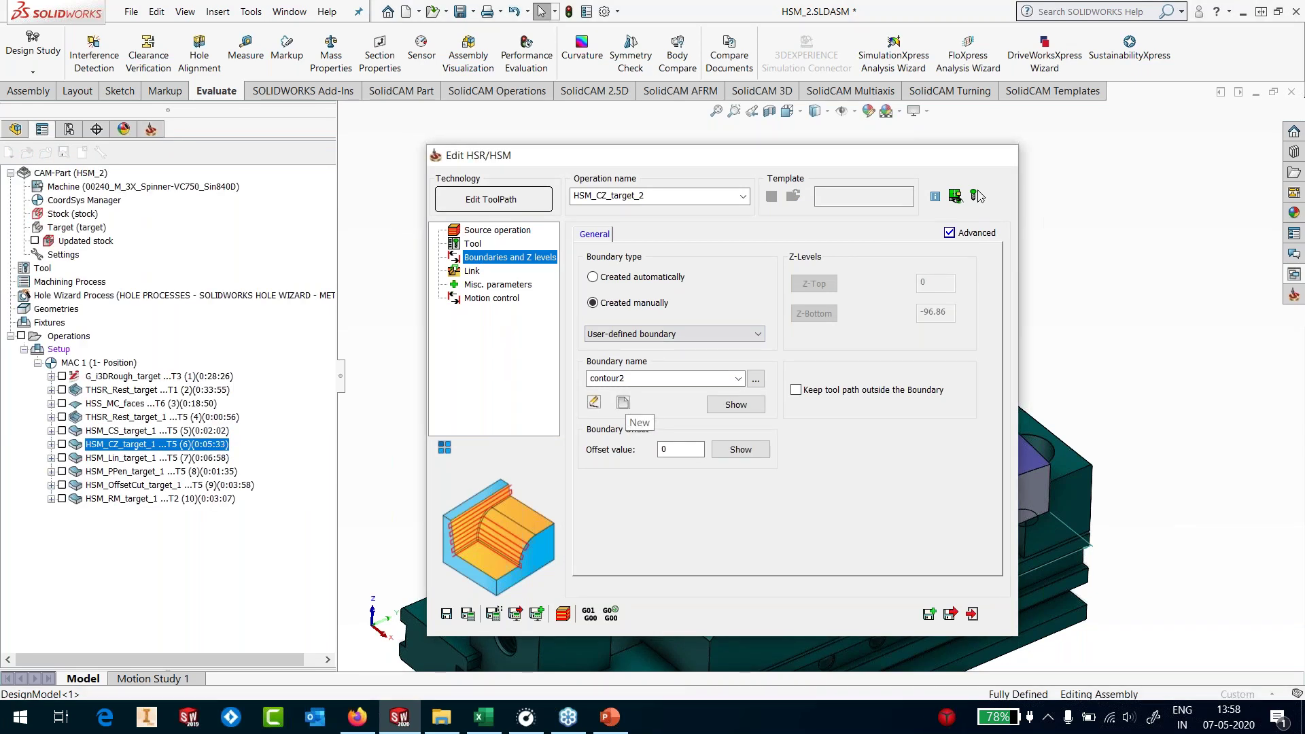
pyautogui.scroll(-8, 708, 375)
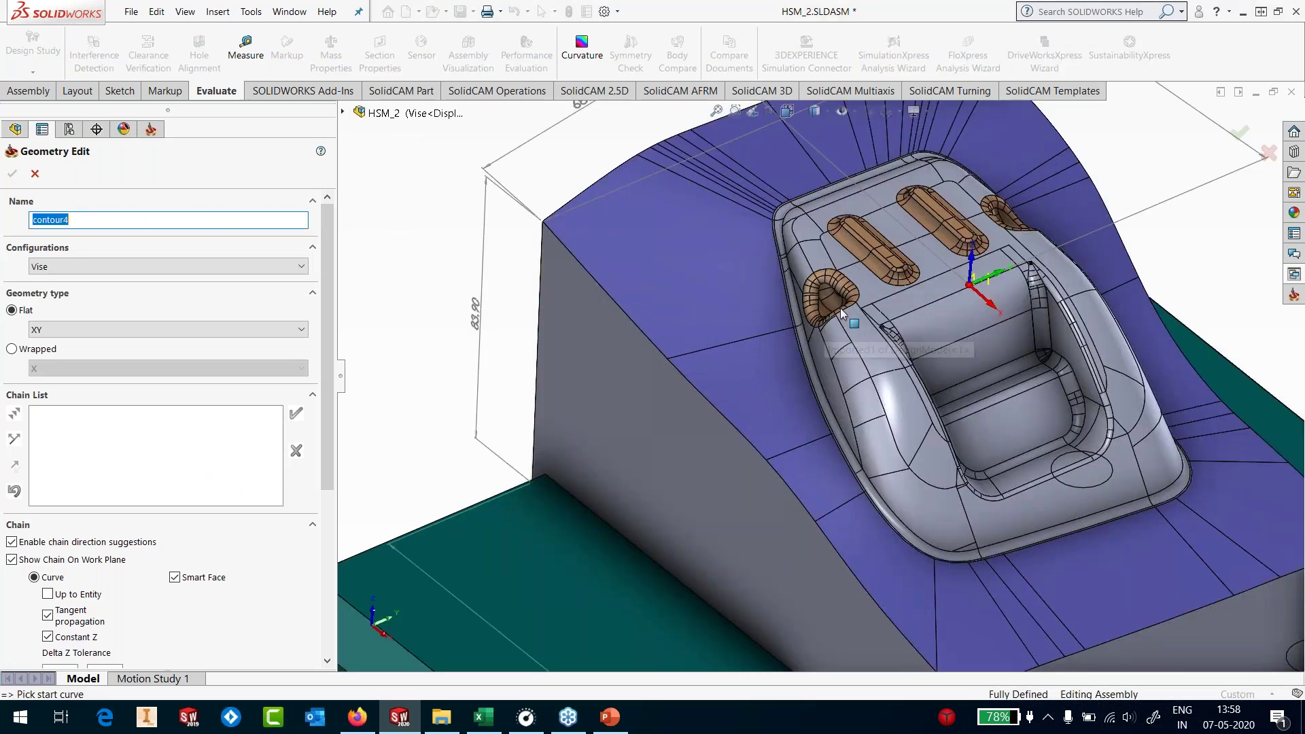
pyautogui.click(849, 261)
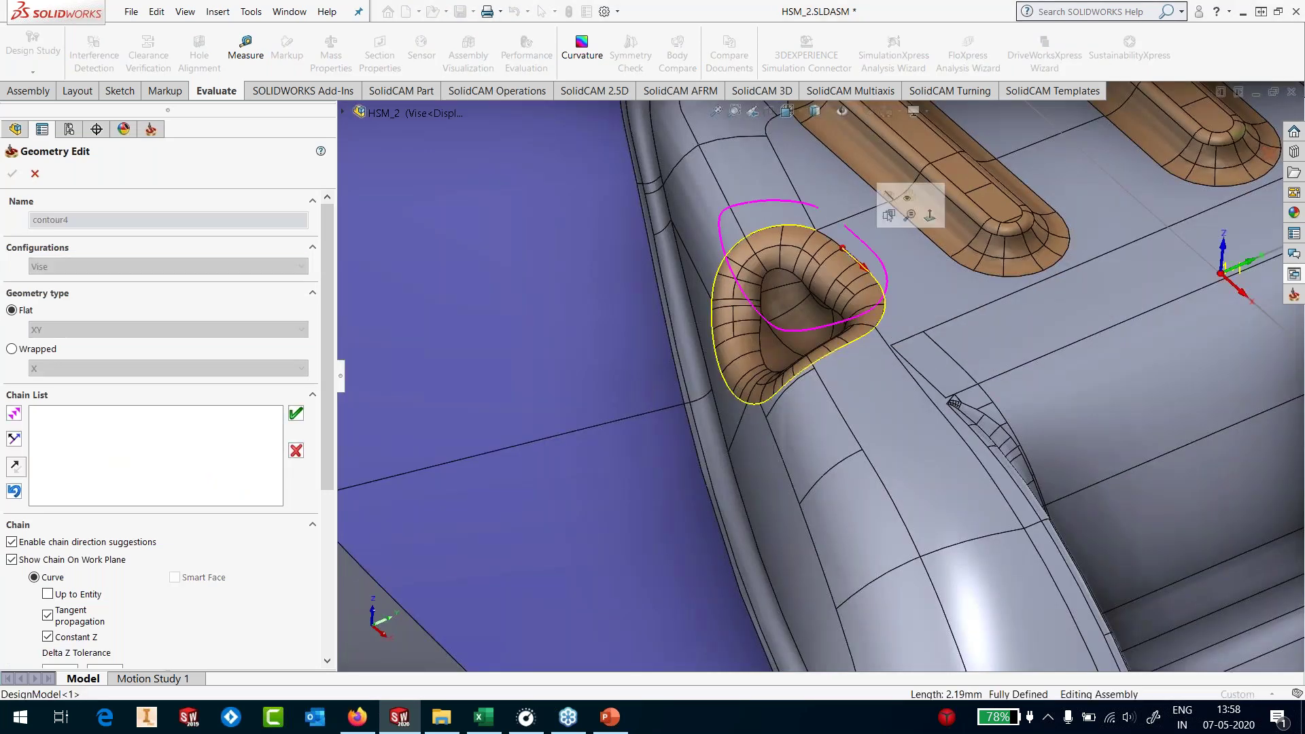
# Accept the chain around the first corner pocket and add the adjacent slot's outline as the second chain of contour4
pyautogui.click(417, 333)
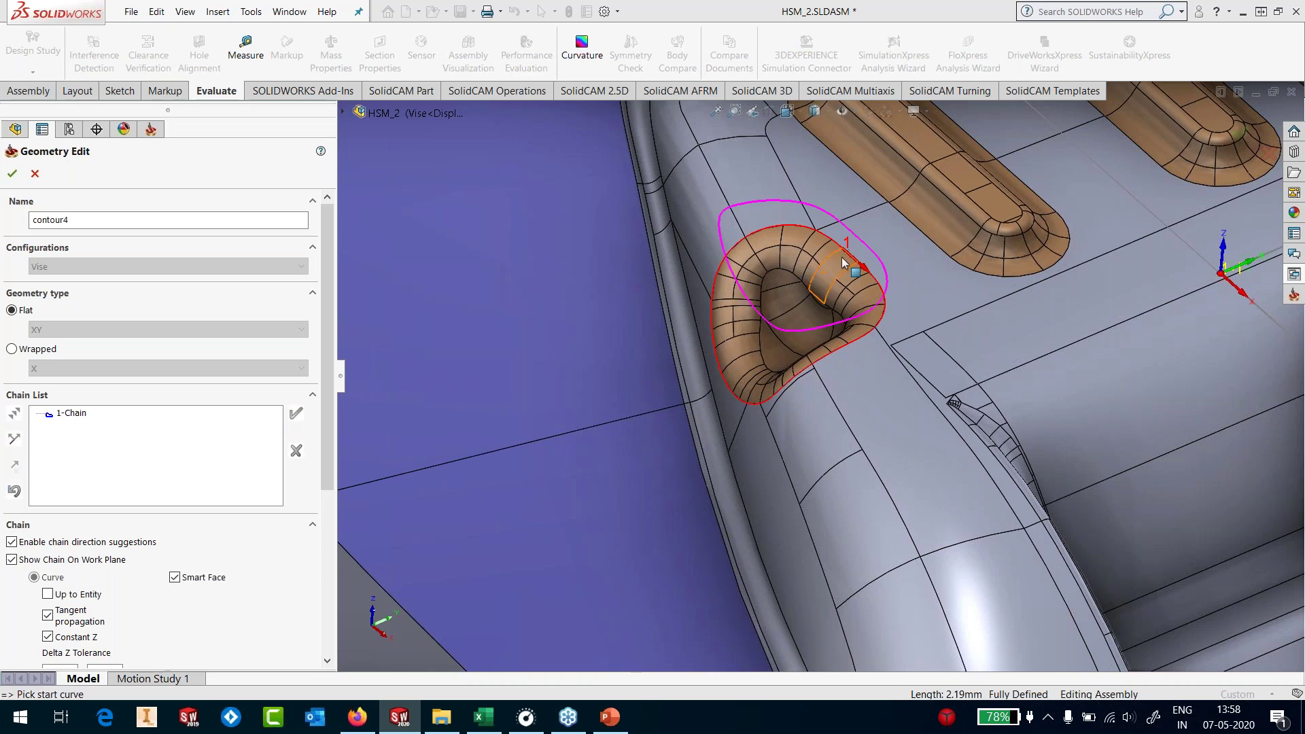
pyautogui.click(922, 233)
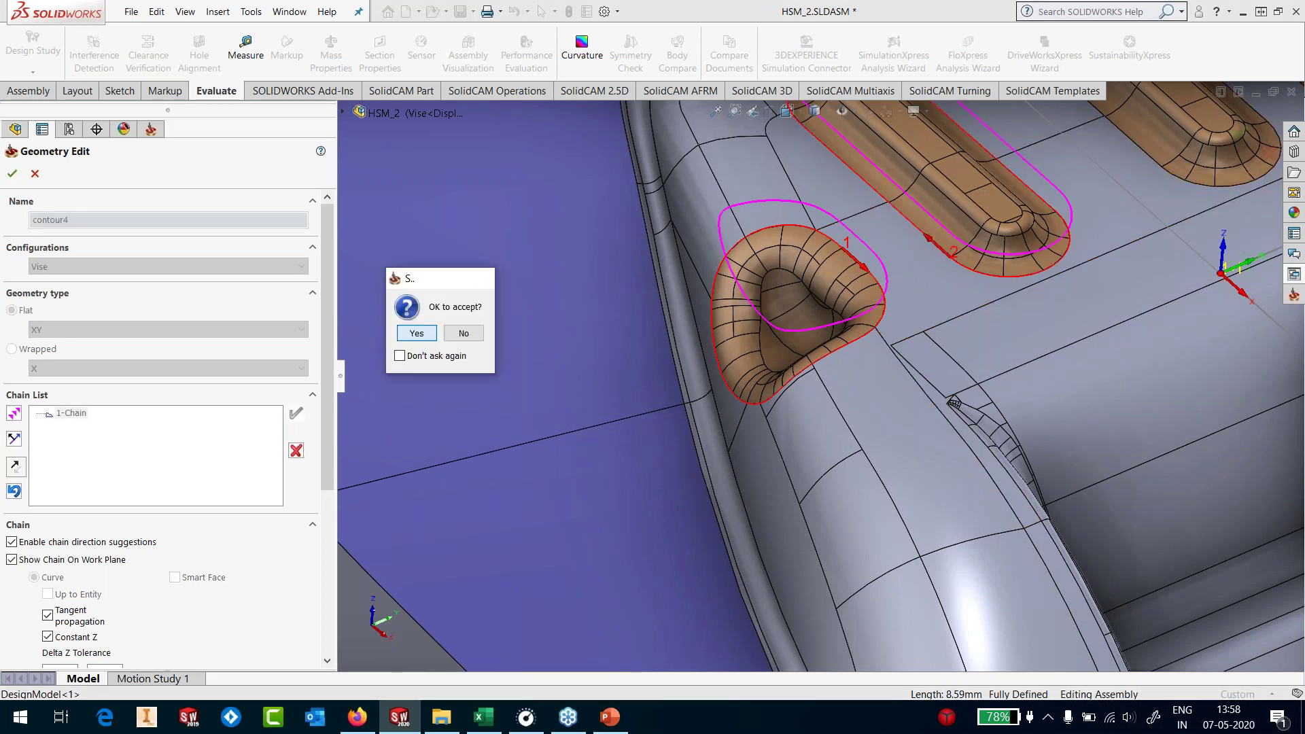
pyautogui.press('Return')
pyautogui.scroll(2, 1034, 319)
pyautogui.scroll(-2, 1034, 319)
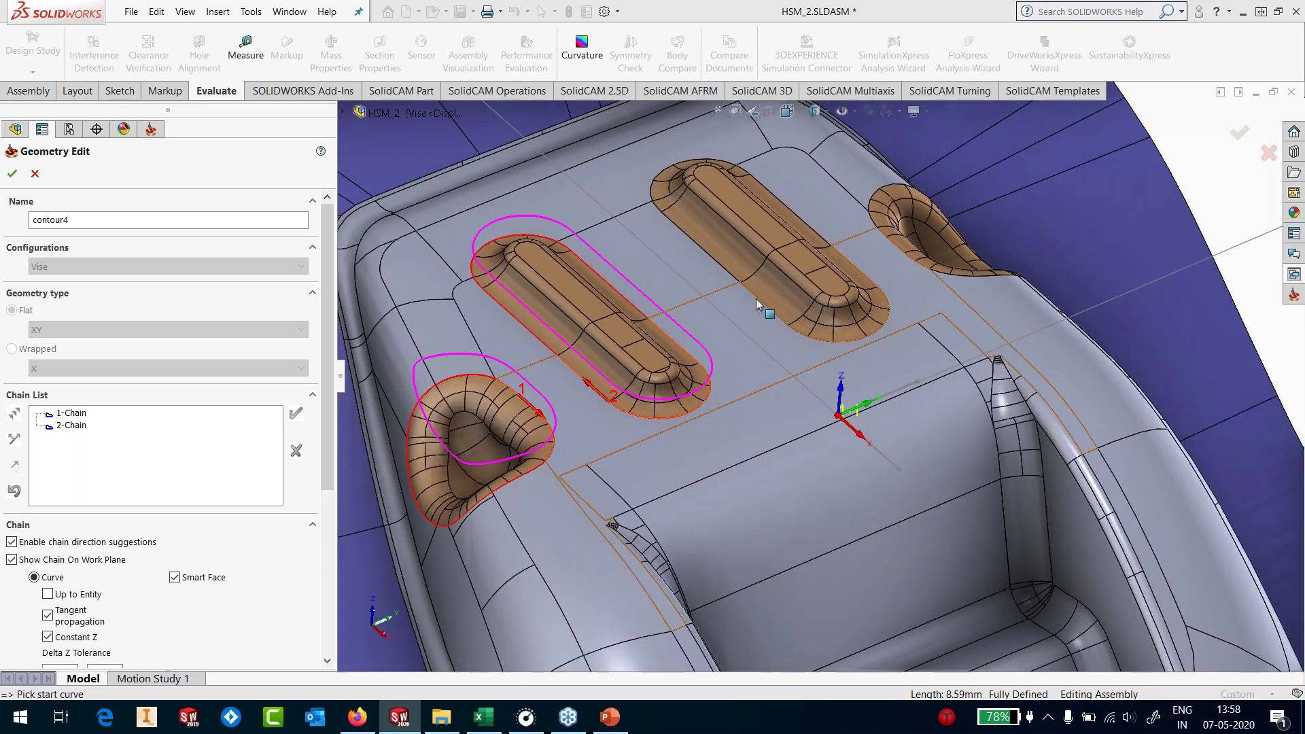
# Add the outlines of the second slot and the far corner pocket as chains and finish the contour4 geometry
pyautogui.click(846, 340)
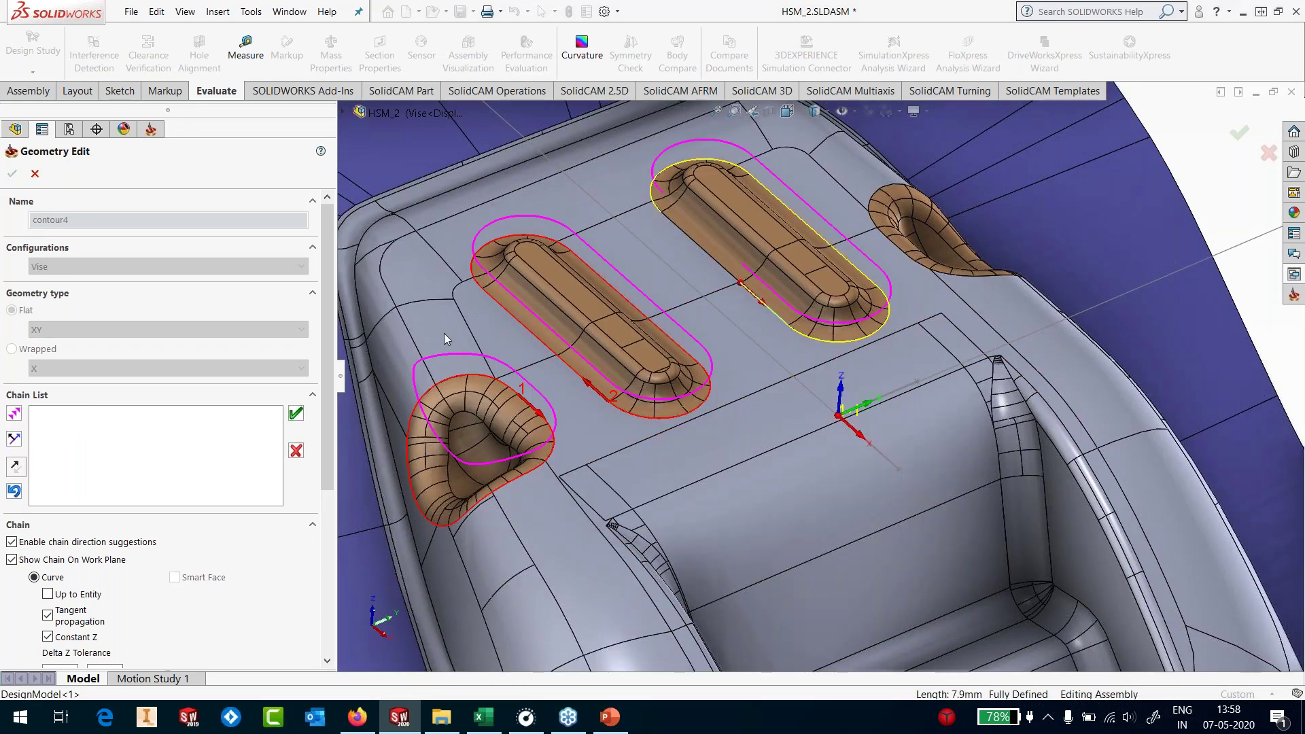
pyautogui.click(446, 329)
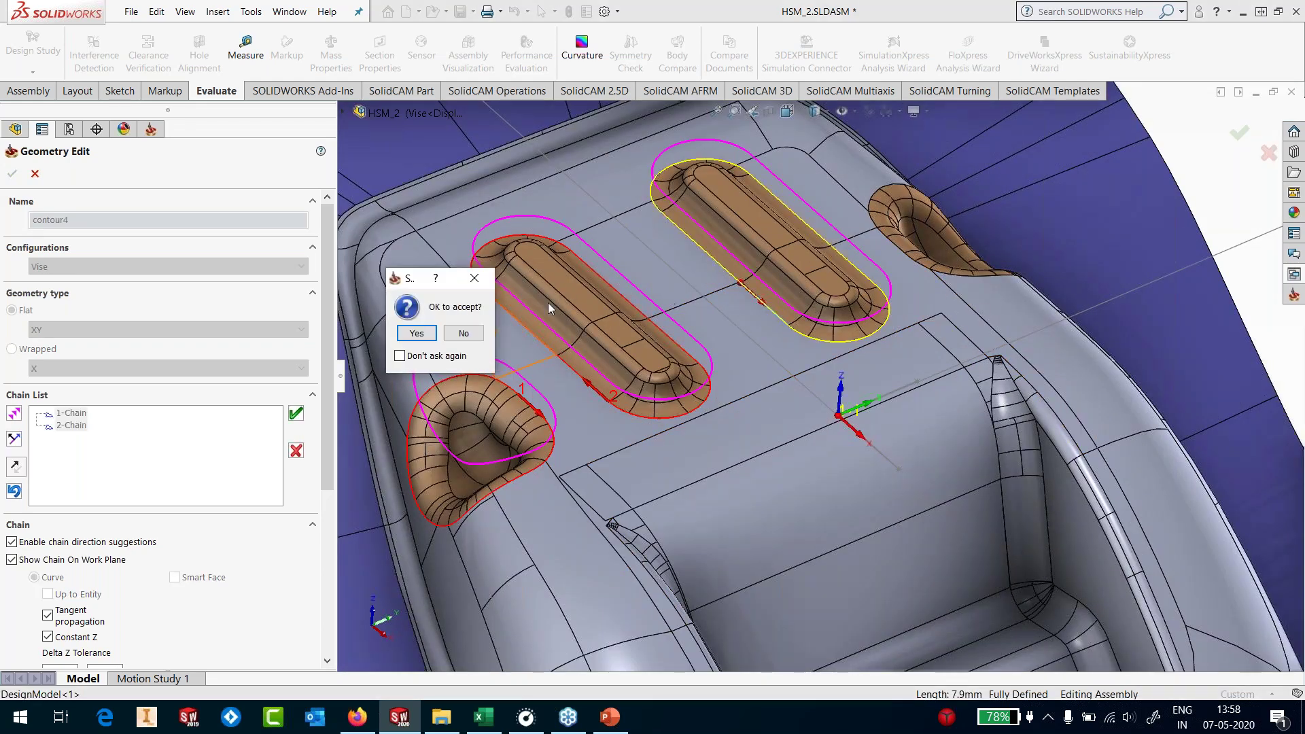
pyautogui.click(437, 329)
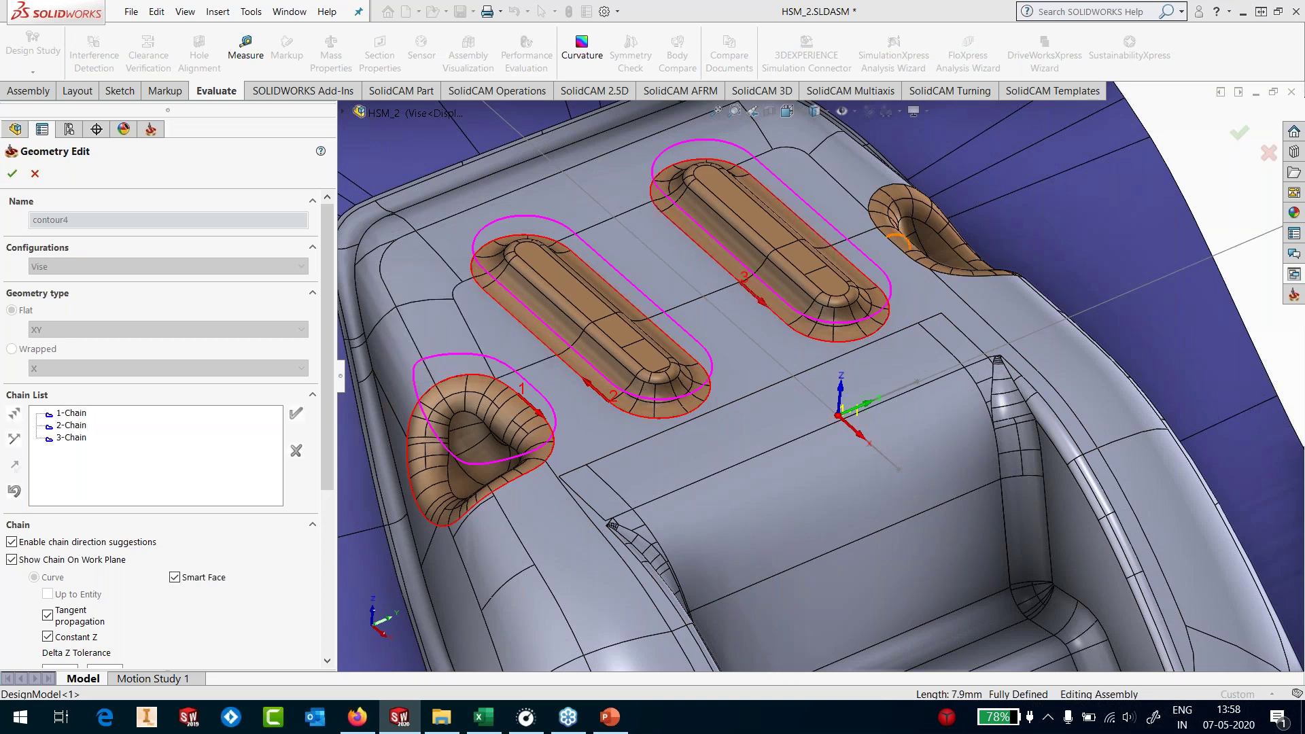
pyautogui.click(897, 251)
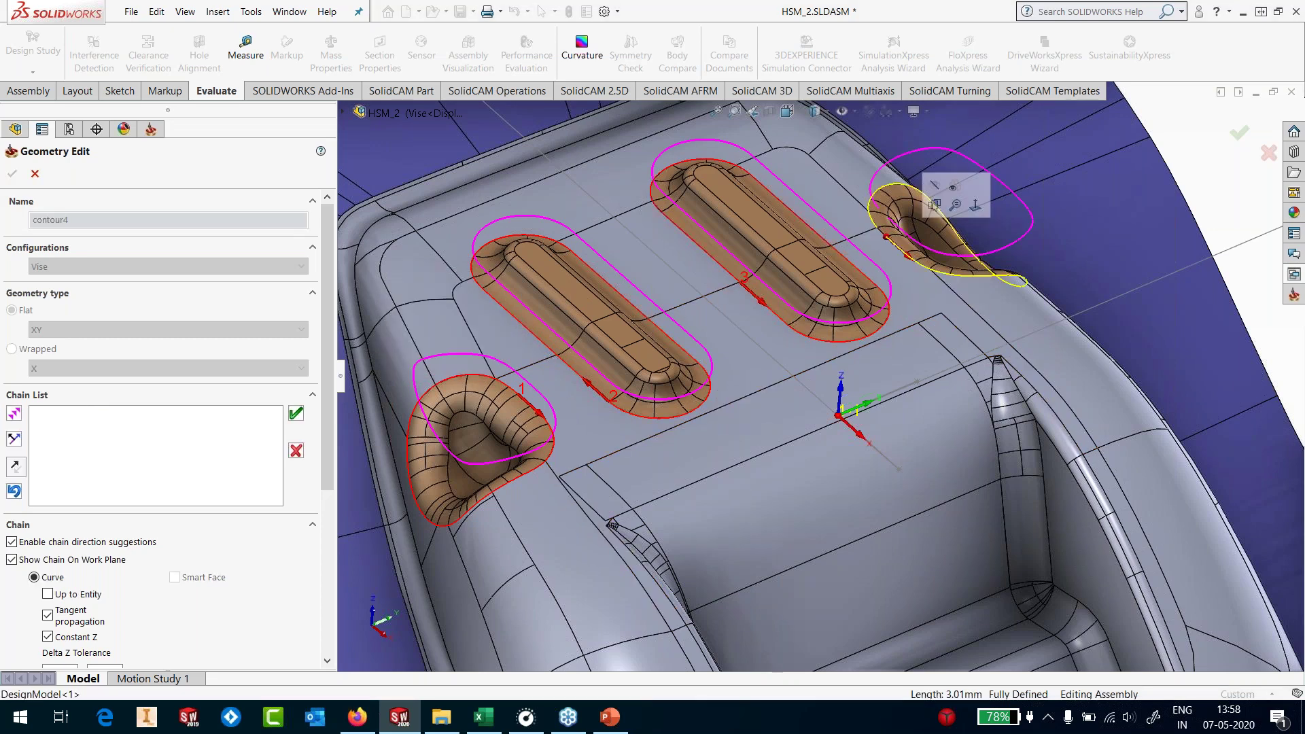
pyautogui.click(428, 337)
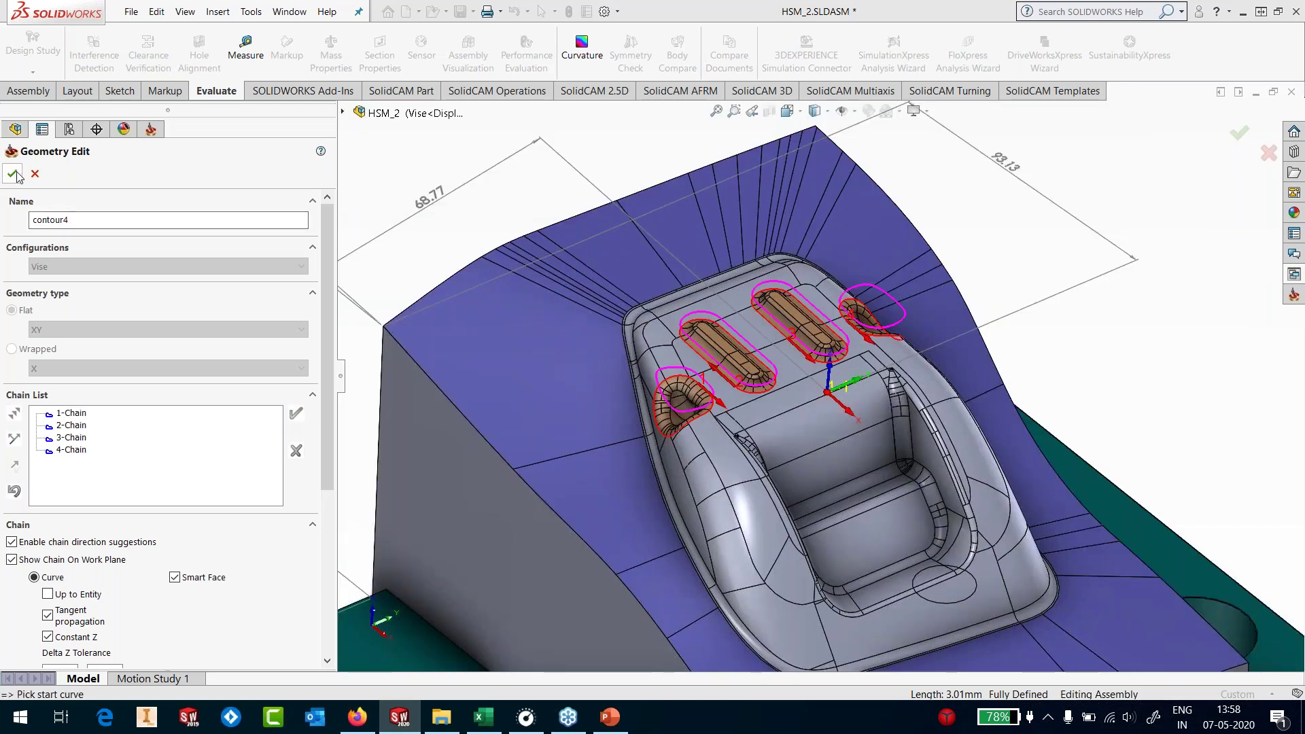
pyautogui.click(15, 175)
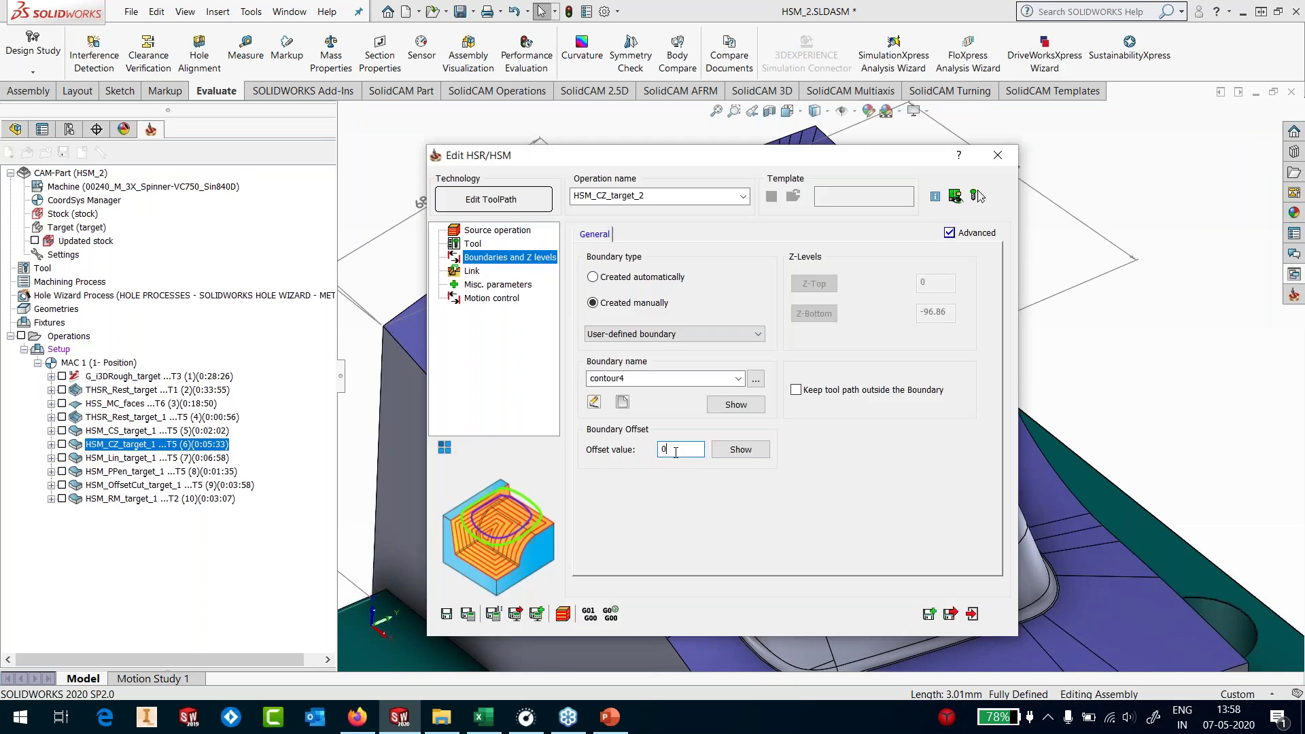
# Set the boundary offset to 0.5, keep the tool path outside the contour4 boundary, and save and calculate the edited HSM_CZ_target operation
pyautogui.write('0.5')
pyautogui.click(795, 390)
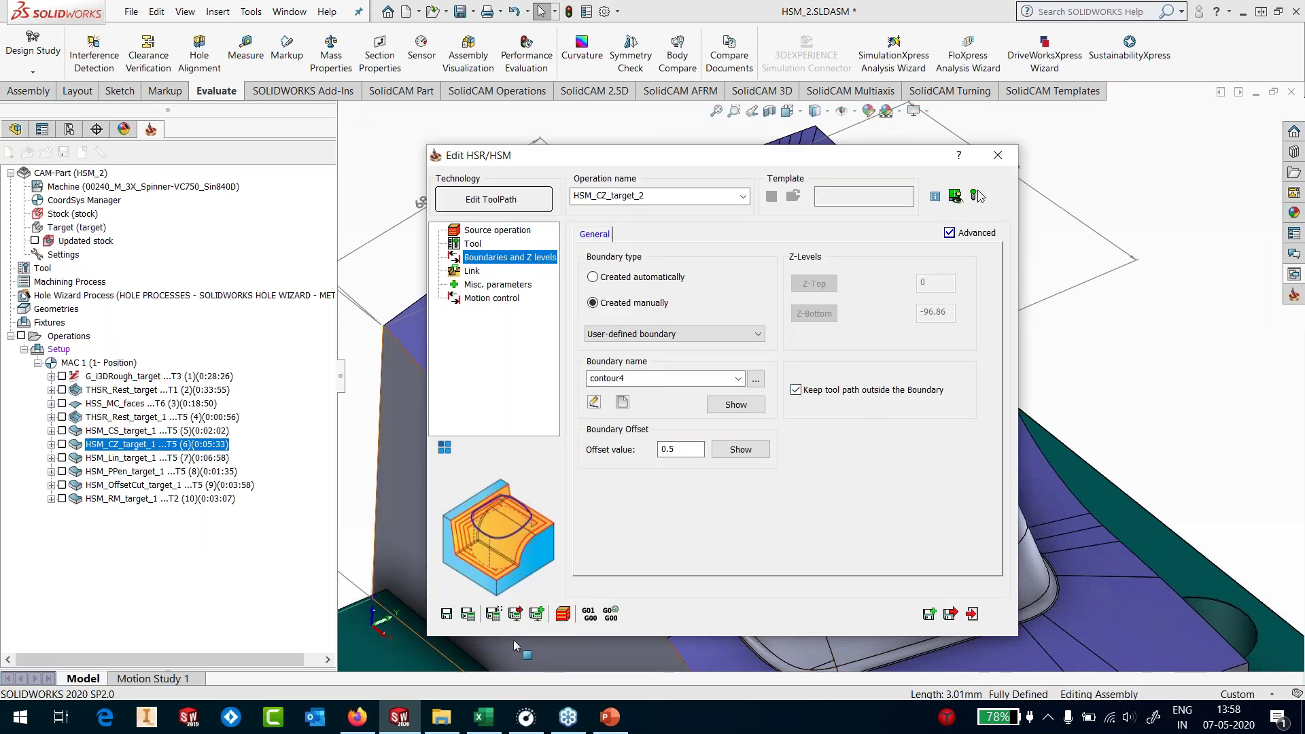
pyautogui.click(467, 614)
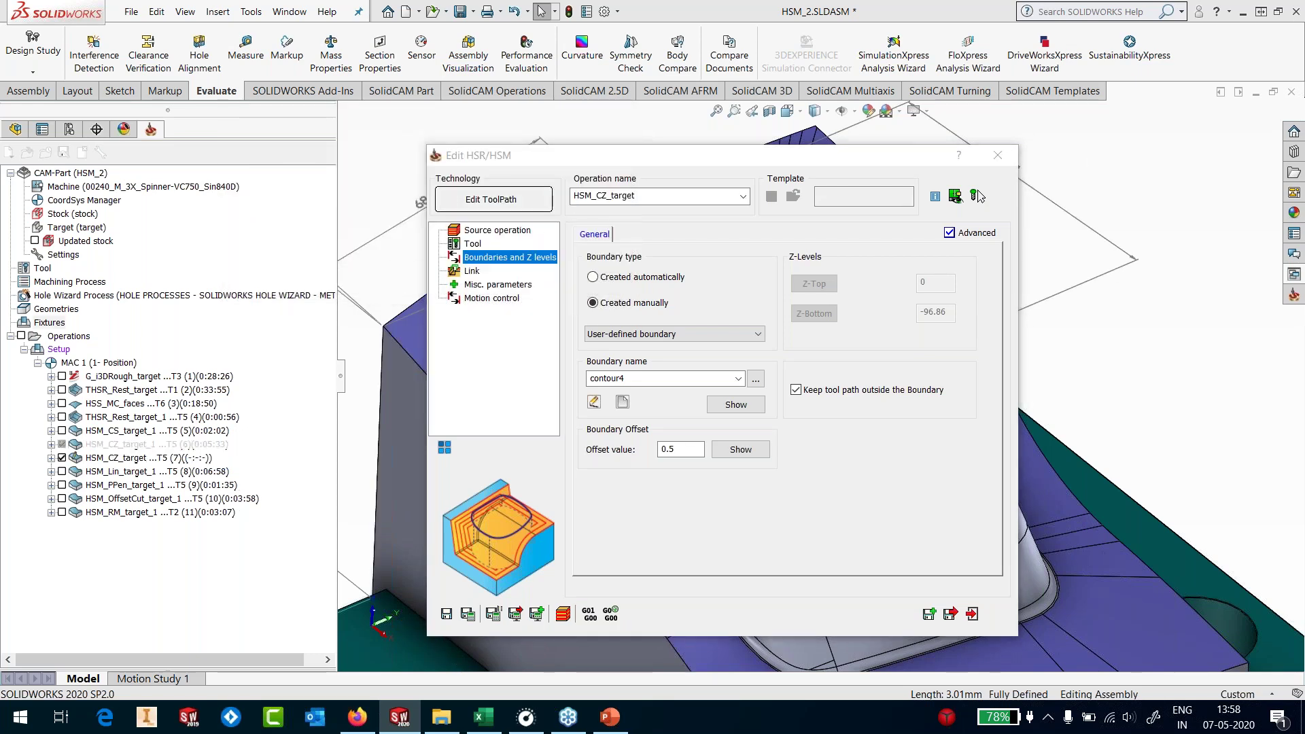
pyautogui.click(1008, 155)
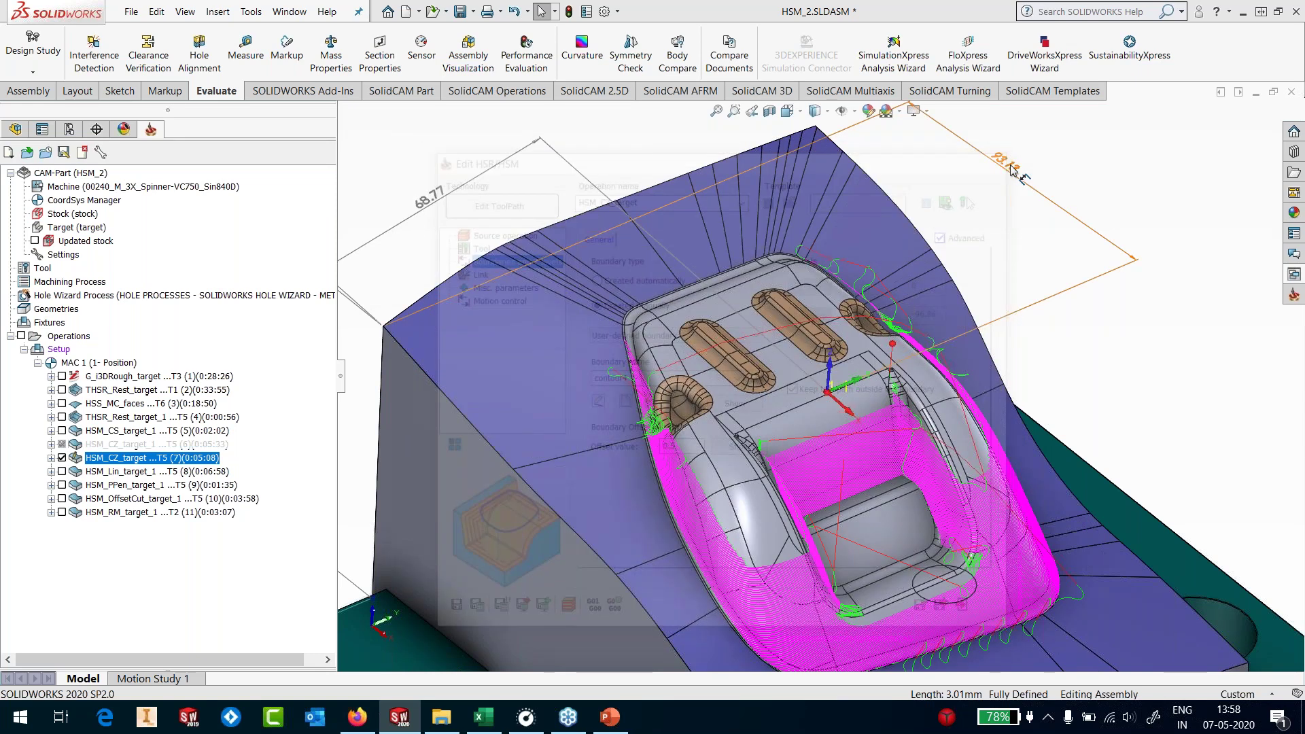
# Examine the edited HSM_CZ_target toolpath around the corner pockets and slots
pyautogui.click(1011, 169)
pyautogui.scroll(-5, 766, 409)
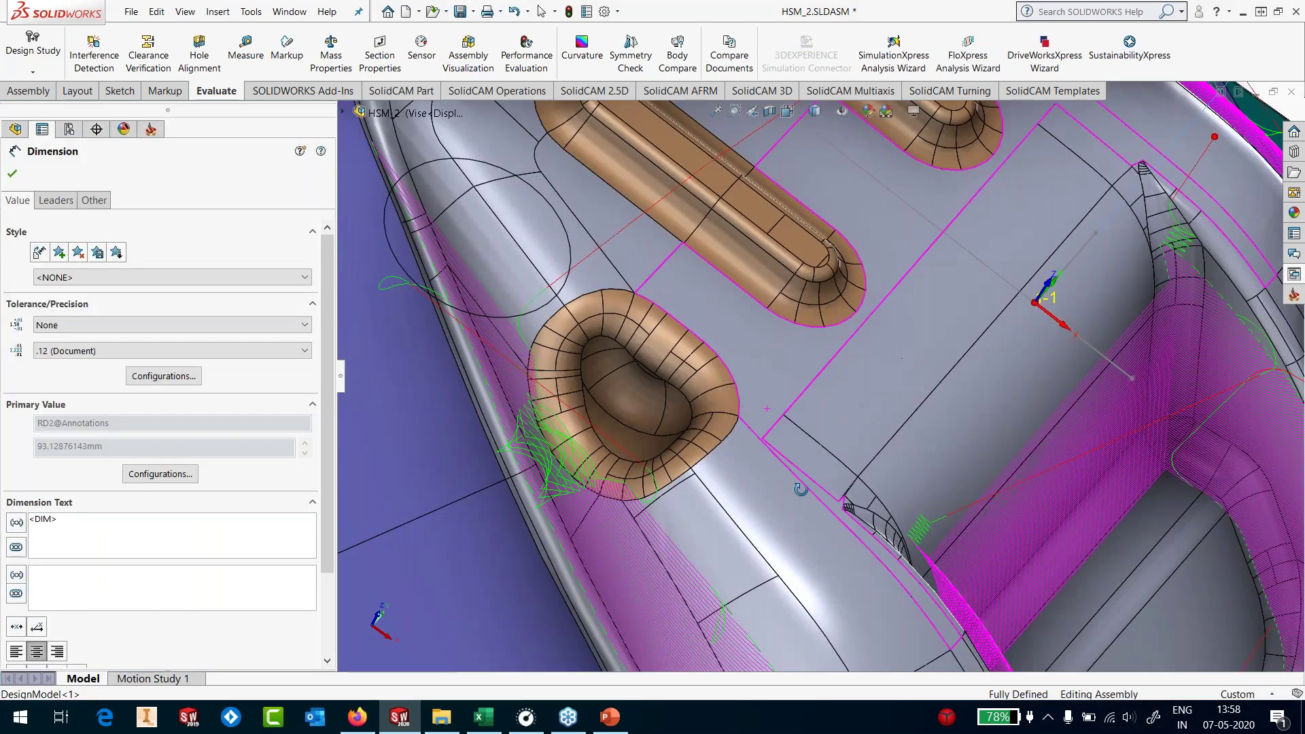
pyautogui.moveTo(800, 489); pyautogui.dragTo(772, 547, button='middle')
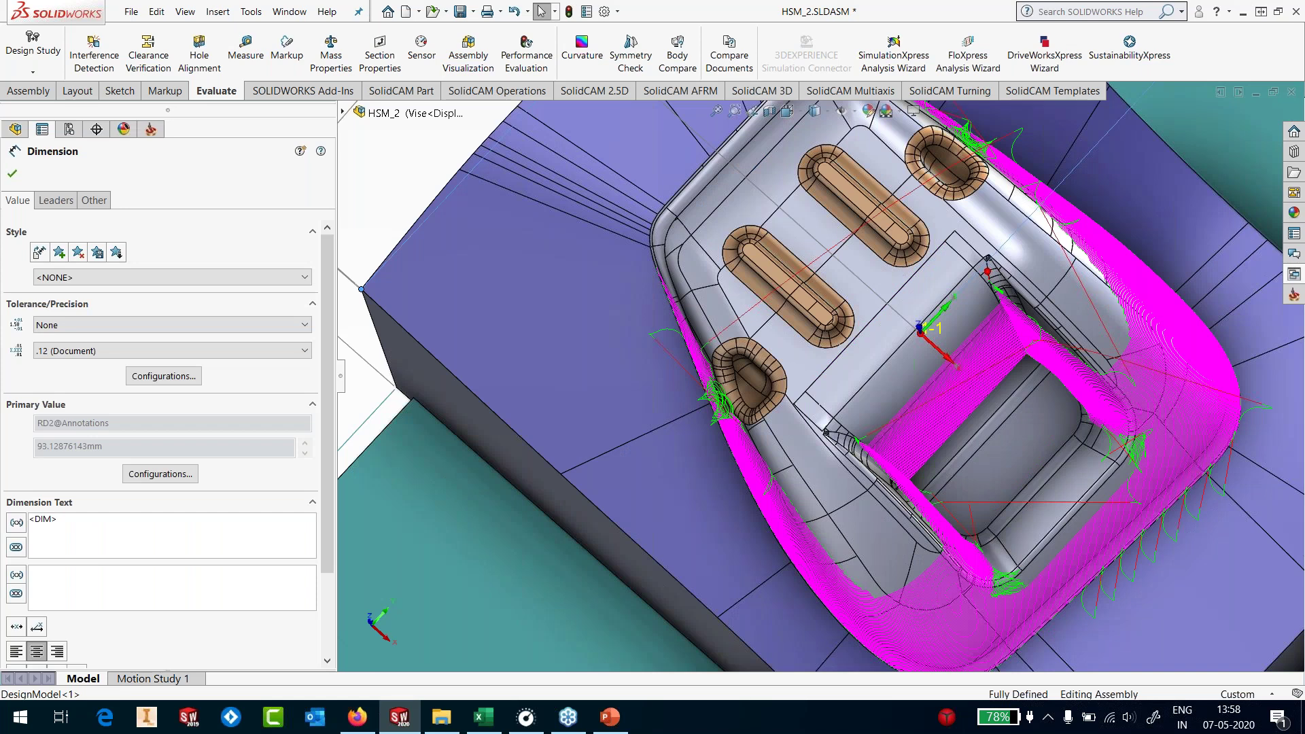
pyautogui.scroll(-5, 965, 145)
pyautogui.moveTo(964, 246); pyautogui.dragTo(969, 102, button='middle')
pyautogui.scroll(6, 802, 374)
pyautogui.press('Escape')
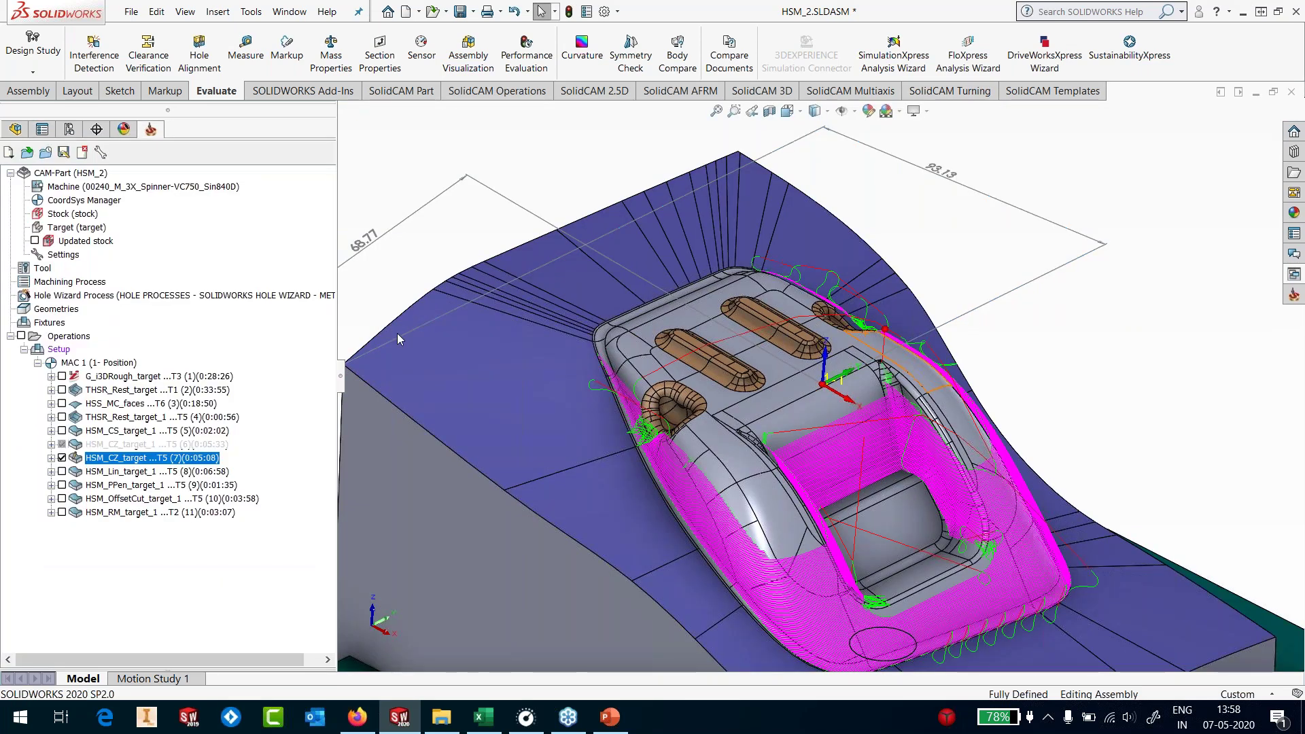
# Hide the HSM_CZ_target toolpath and examine the HSM_Lin_target_1 toolpath over the top faces and seat area
pyautogui.click(62, 457)
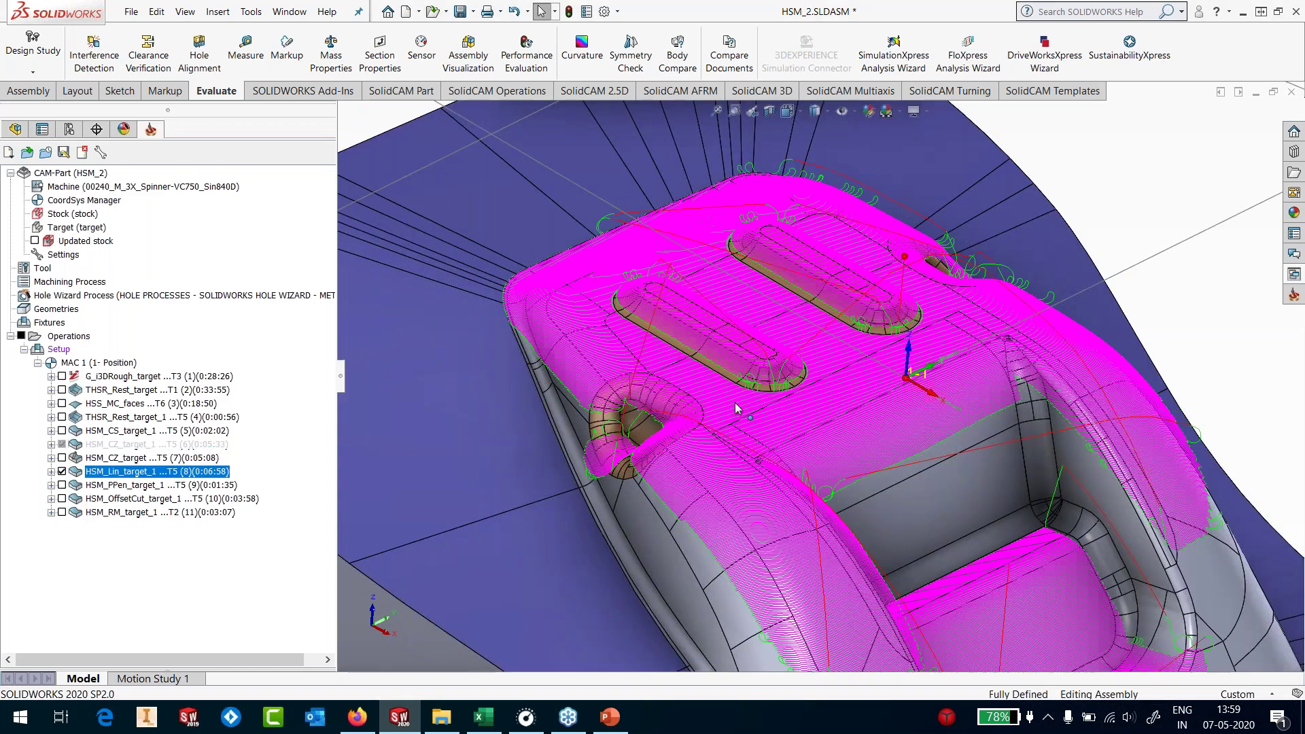
pyautogui.scroll(-3, 736, 407)
pyautogui.moveTo(737, 407); pyautogui.dragTo(731, 486, button='middle')
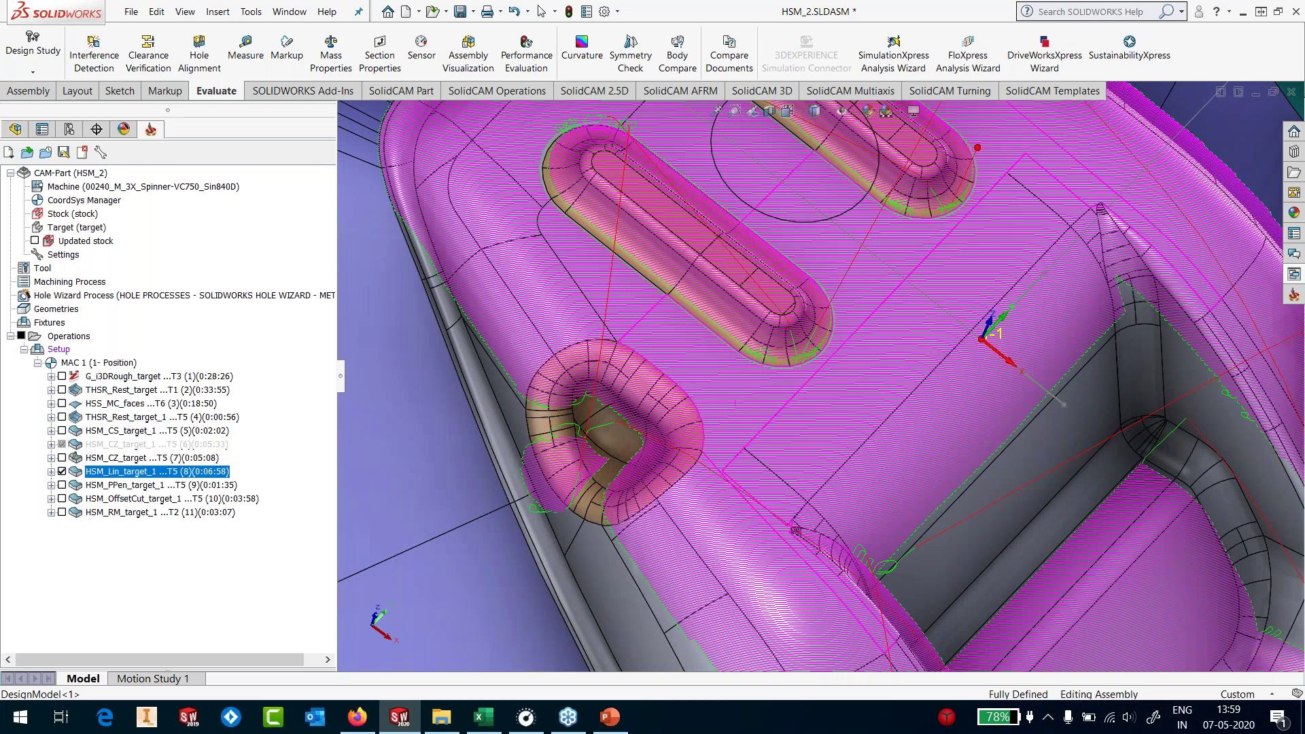
pyautogui.scroll(5, 652, 435)
pyautogui.moveTo(653, 435); pyautogui.dragTo(849, 389, button='middle')
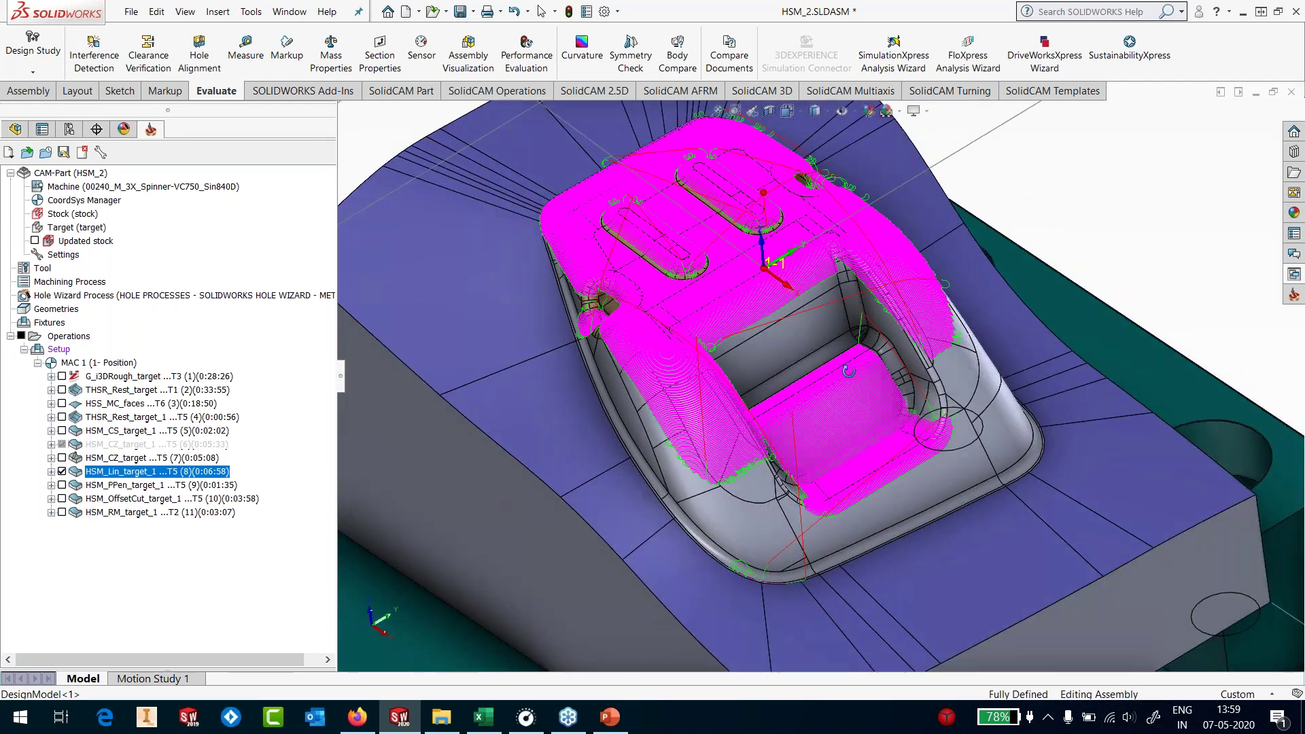
pyautogui.scroll(-3, 847, 374)
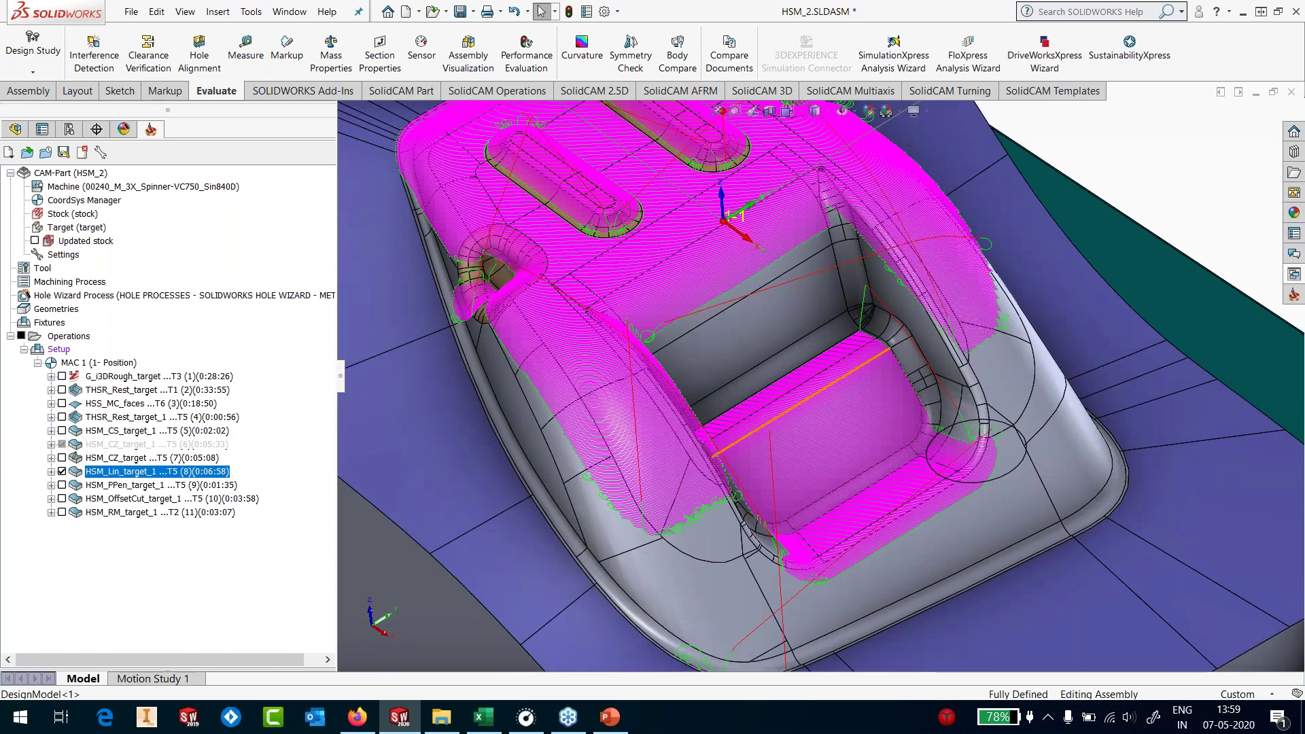
# Hide the HSM_Lin_target_1 toolpath and display the HSM_PPen_target_1 pencil toolpath along the model's corners
pyautogui.click(62, 471)
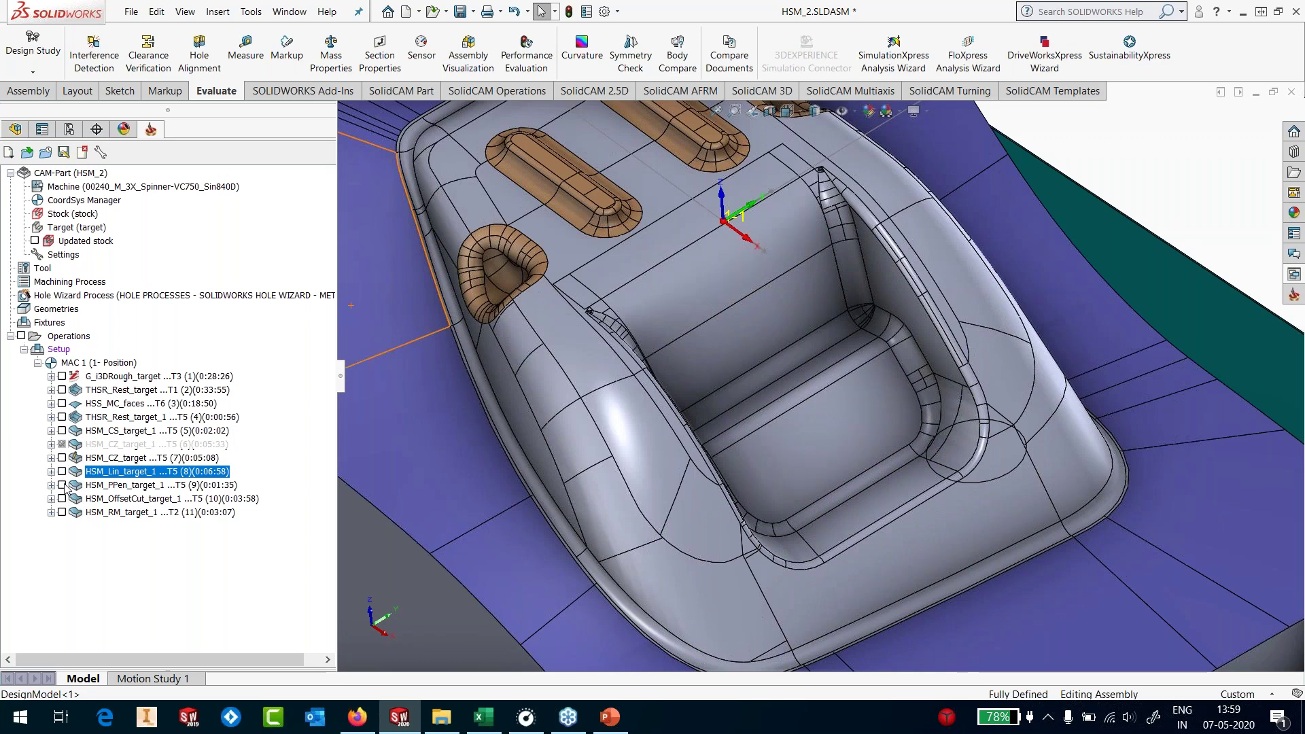
pyautogui.click(62, 485)
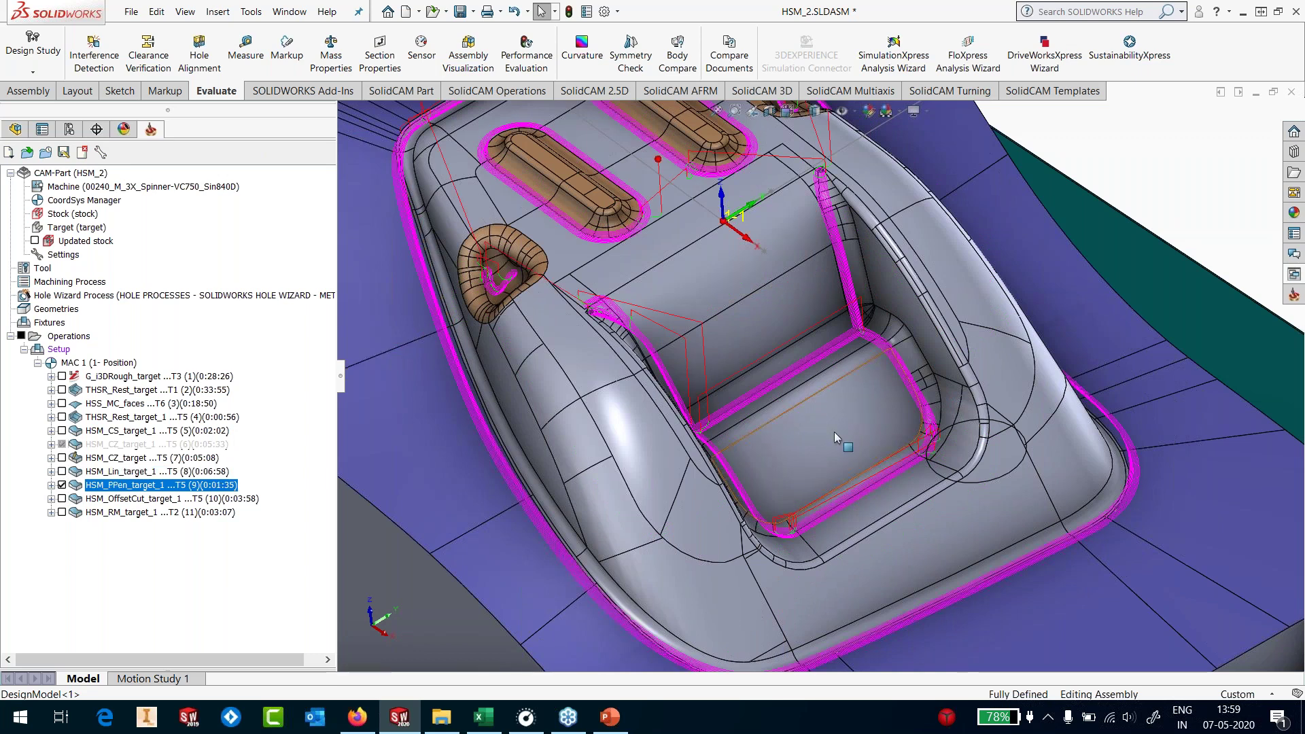
pyautogui.scroll(4, 834, 431)
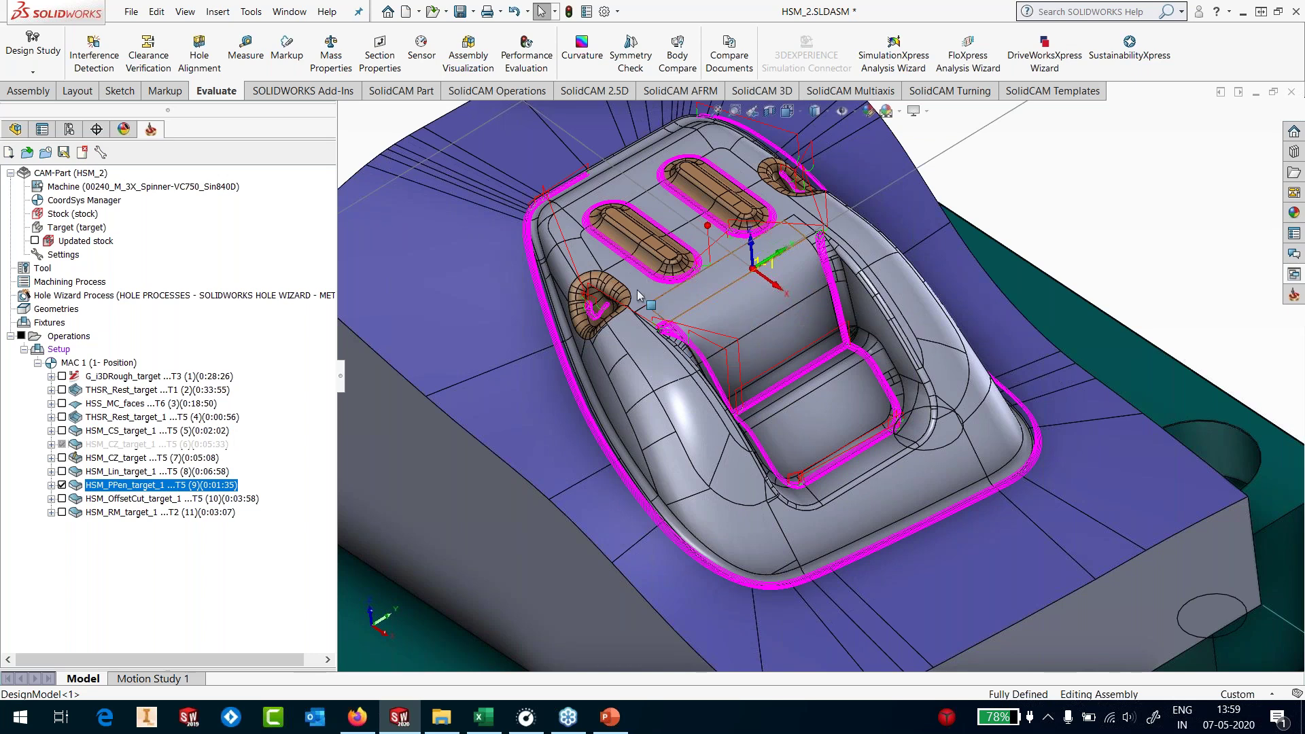
# Display the HSM_OffsetCut_target_1 toolpath and examine its passes around the model's lower outline
pyautogui.click(62, 498)
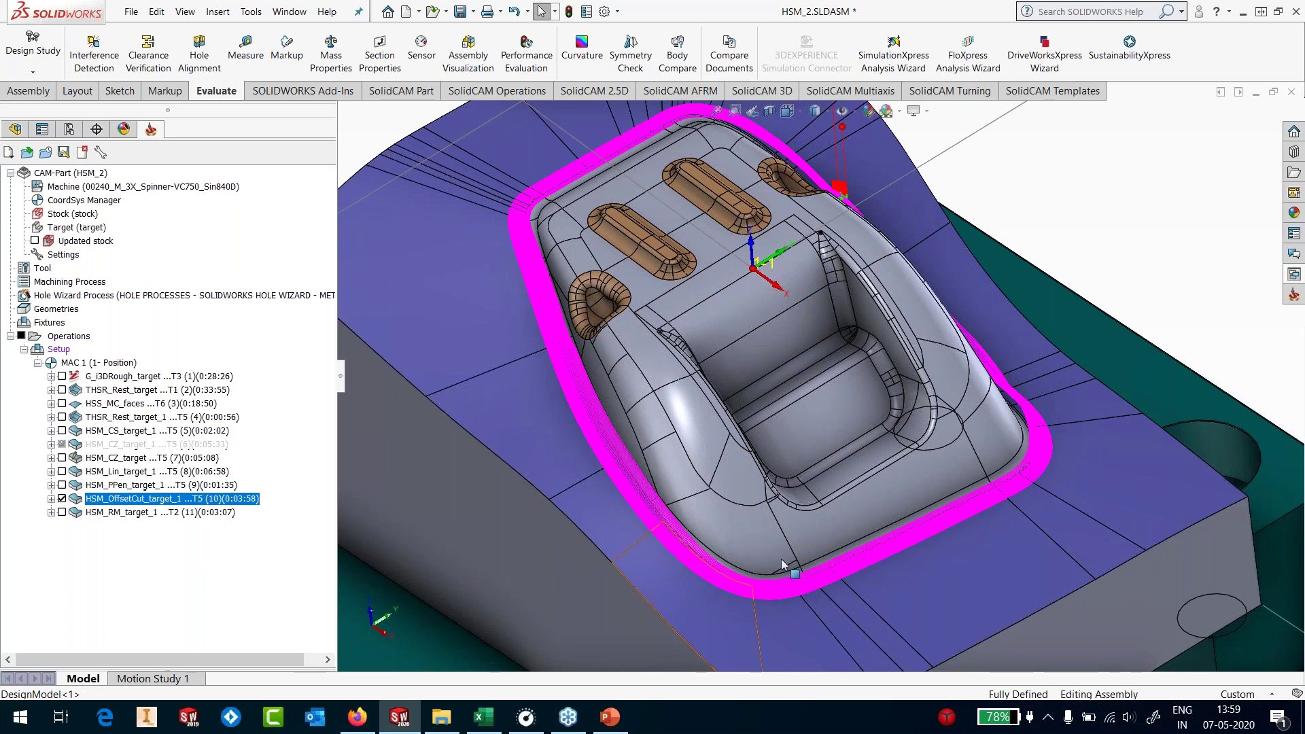
pyautogui.scroll(-5, 782, 564)
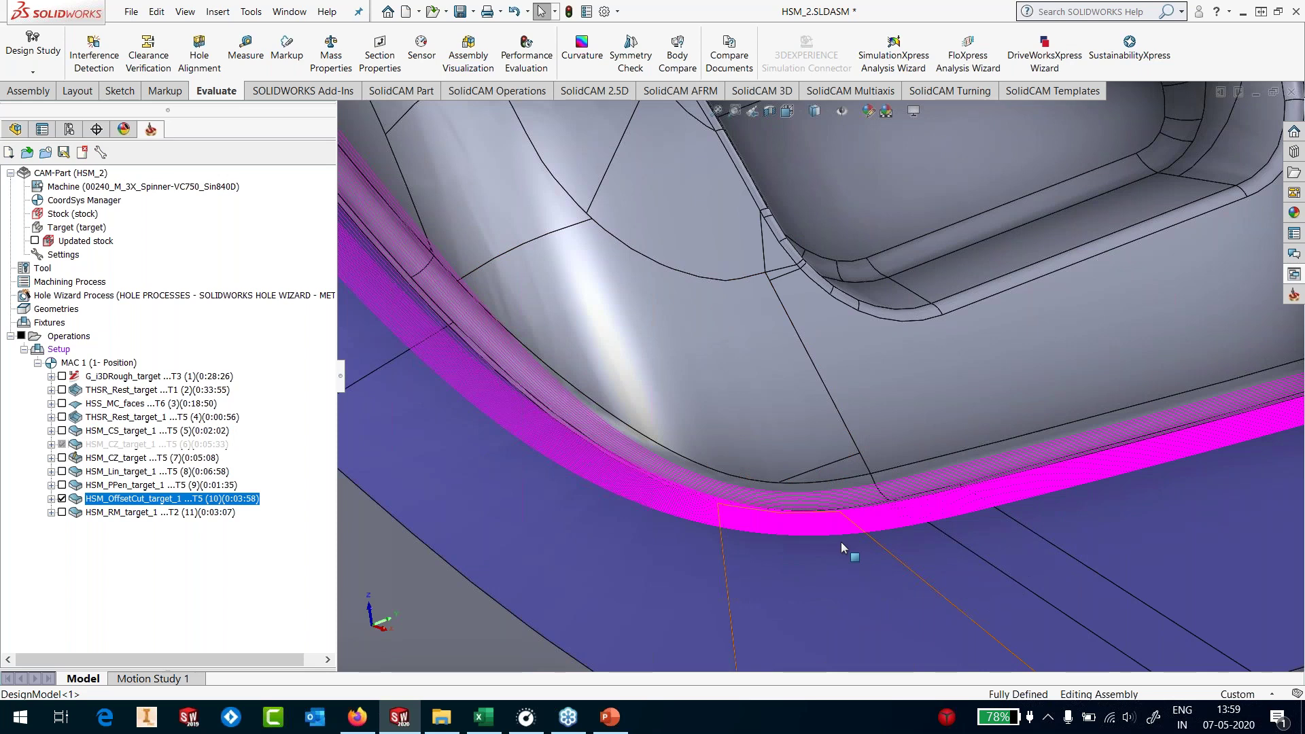
pyautogui.scroll(5, 844, 540)
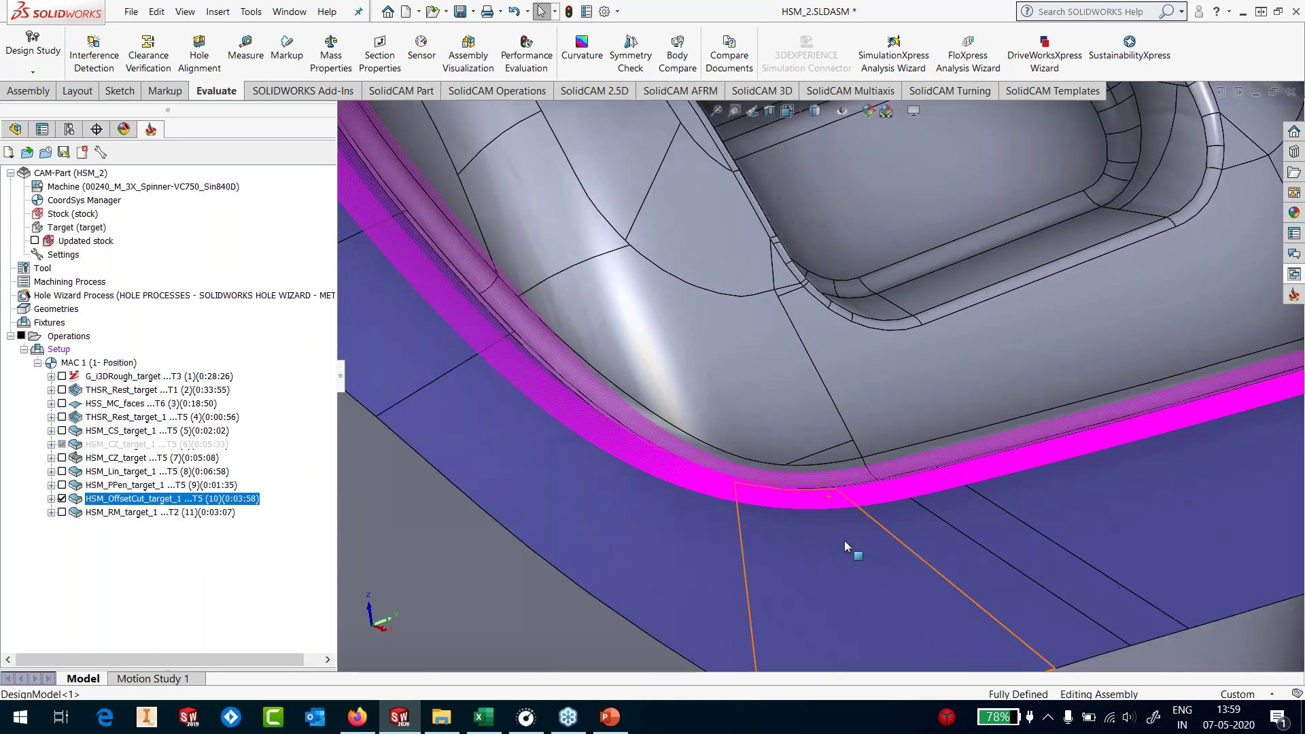
pyautogui.scroll(-5, 855, 405)
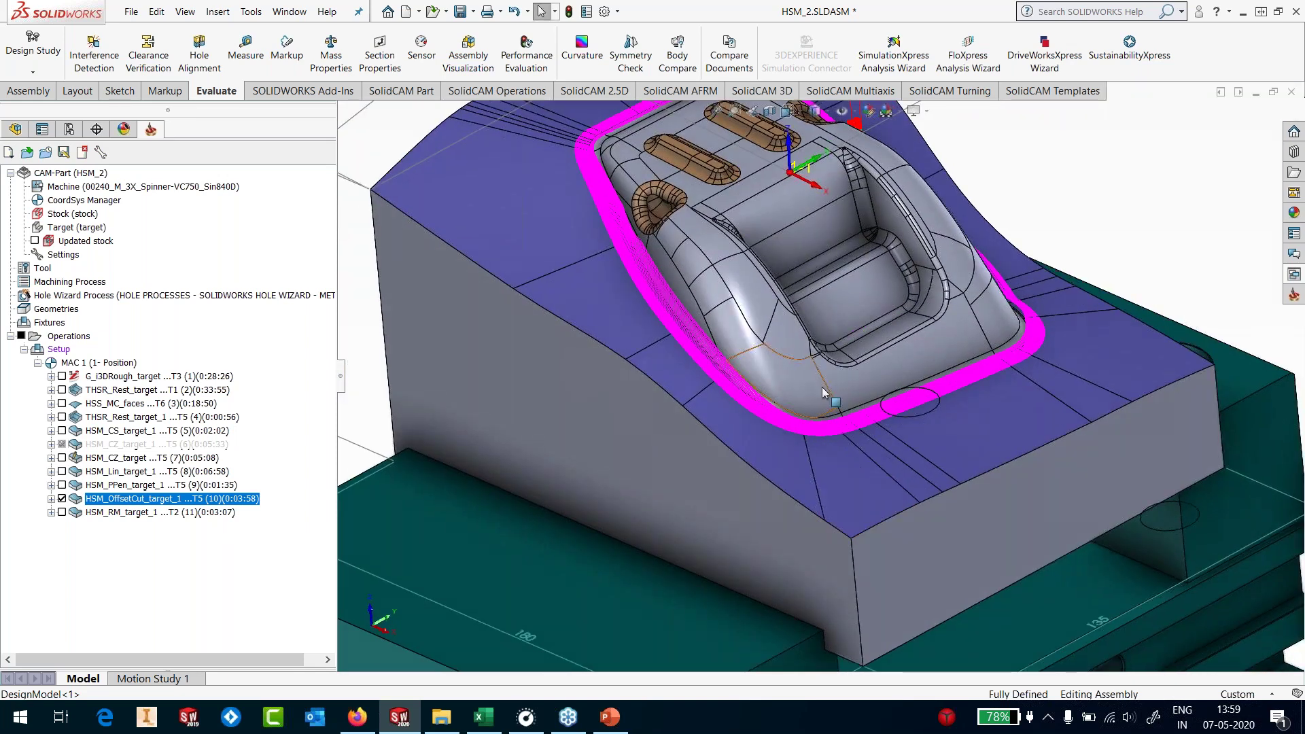
pyautogui.scroll(5, 824, 393)
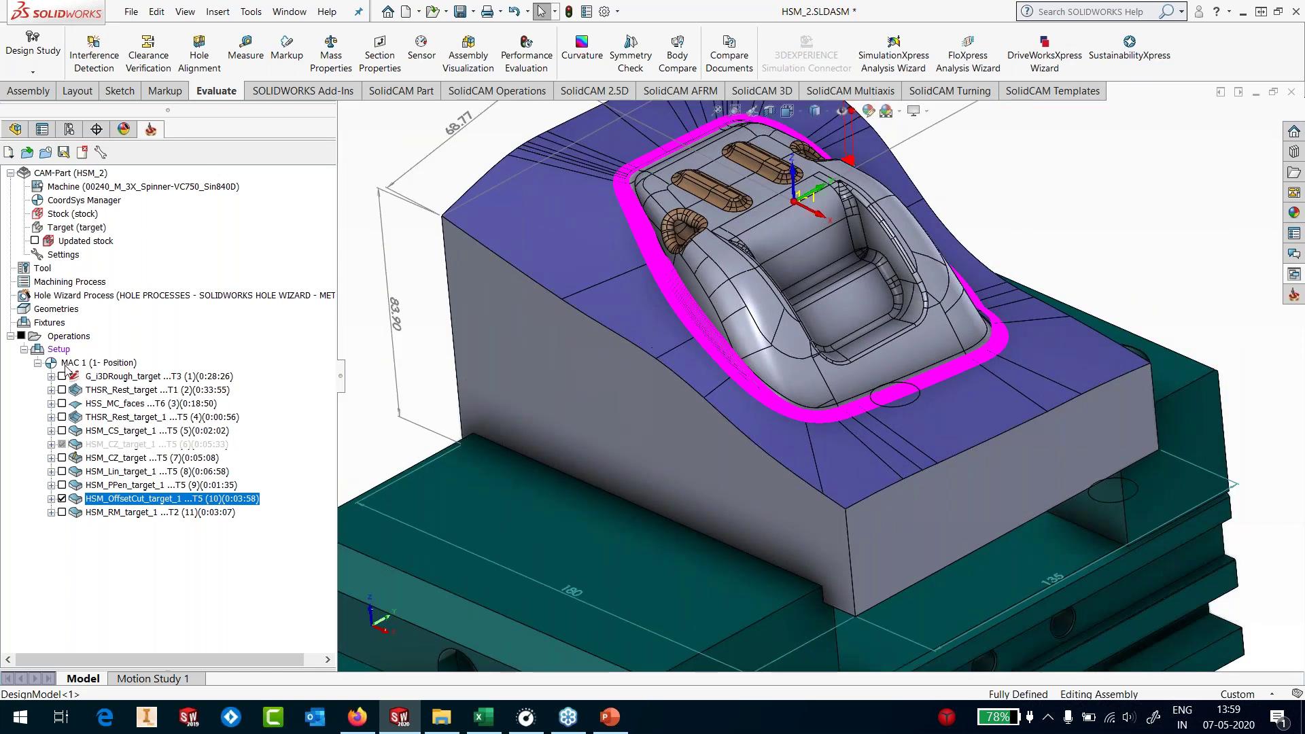
# Switch the display to the HSM_RM_target_1 toolpath and examine its passes in the seat corners and inside the corner pocket
pyautogui.click(62, 499)
pyautogui.click(62, 512)
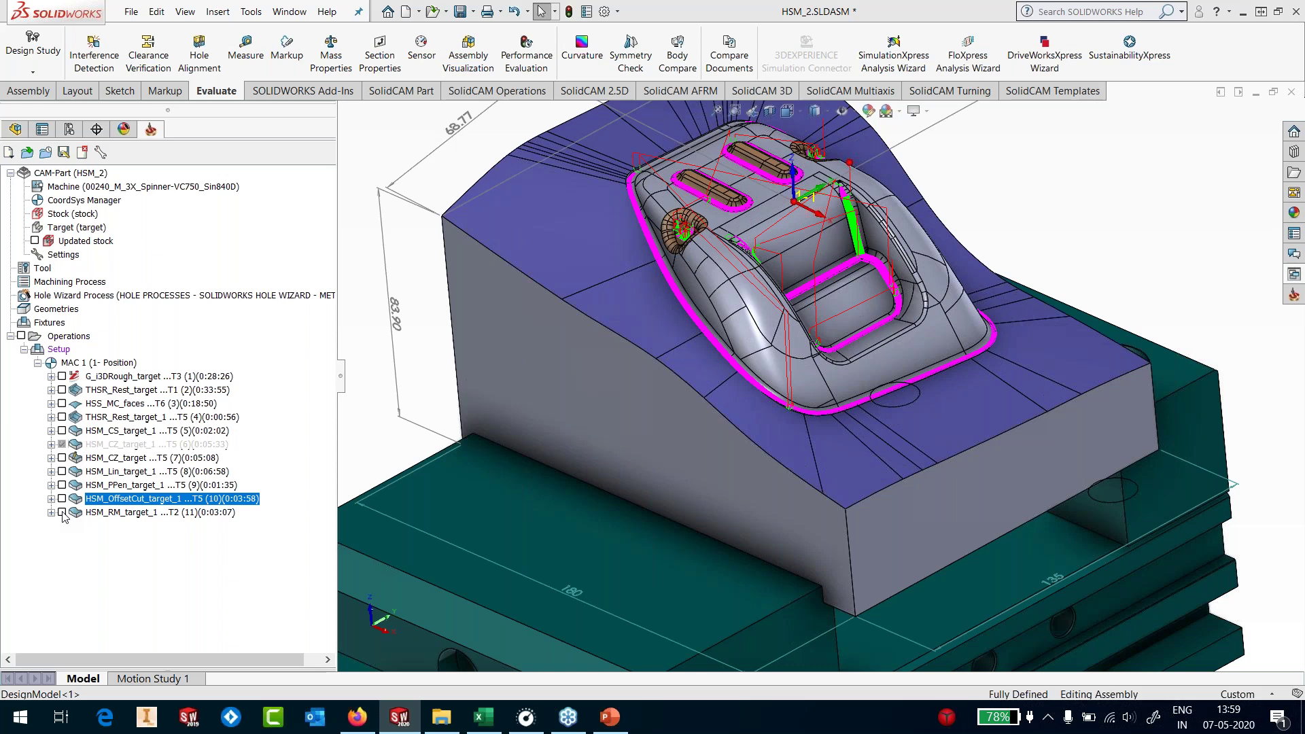
pyautogui.click(122, 513)
pyautogui.scroll(-2, 857, 218)
pyautogui.scroll(-3, 858, 217)
pyautogui.moveTo(829, 286); pyautogui.dragTo(802, 391, button='middle')
pyautogui.scroll(5, 793, 393)
pyautogui.scroll(-5, 797, 463)
pyautogui.moveTo(797, 462); pyautogui.dragTo(770, 504, button='middle')
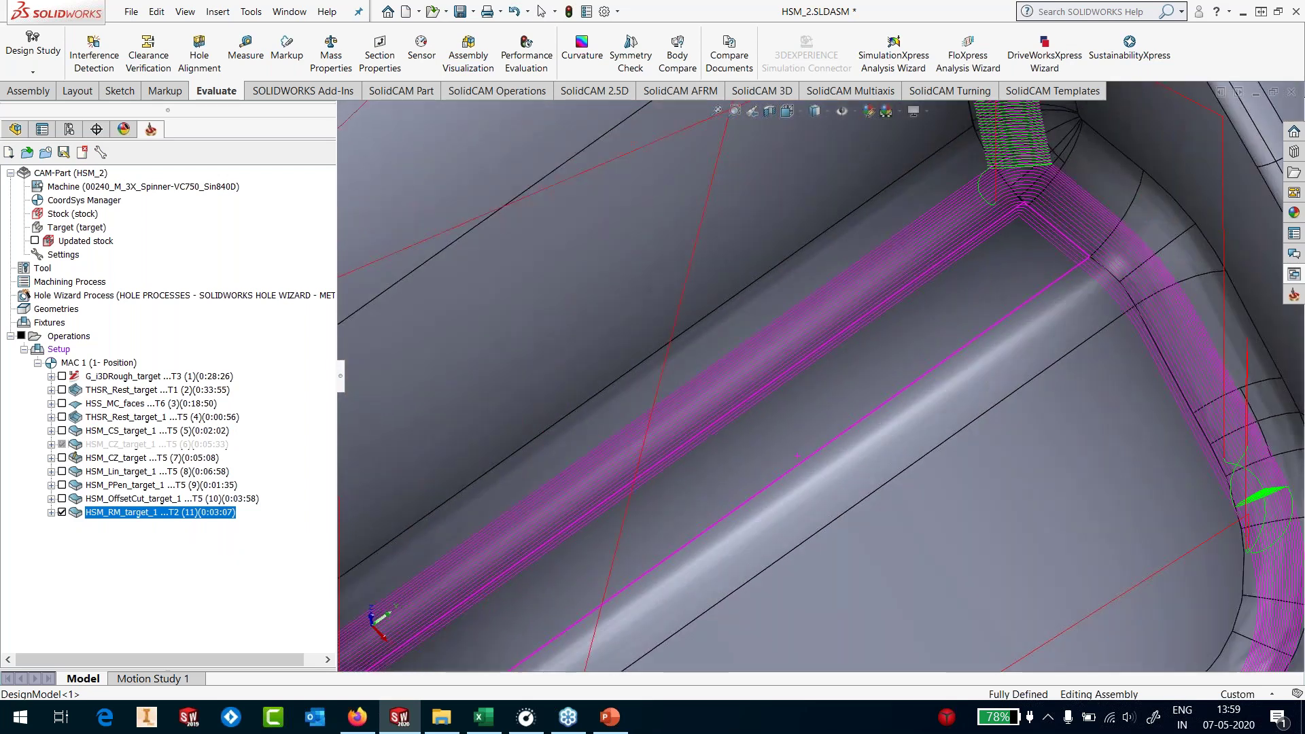
pyautogui.scroll(8, 1196, 225)
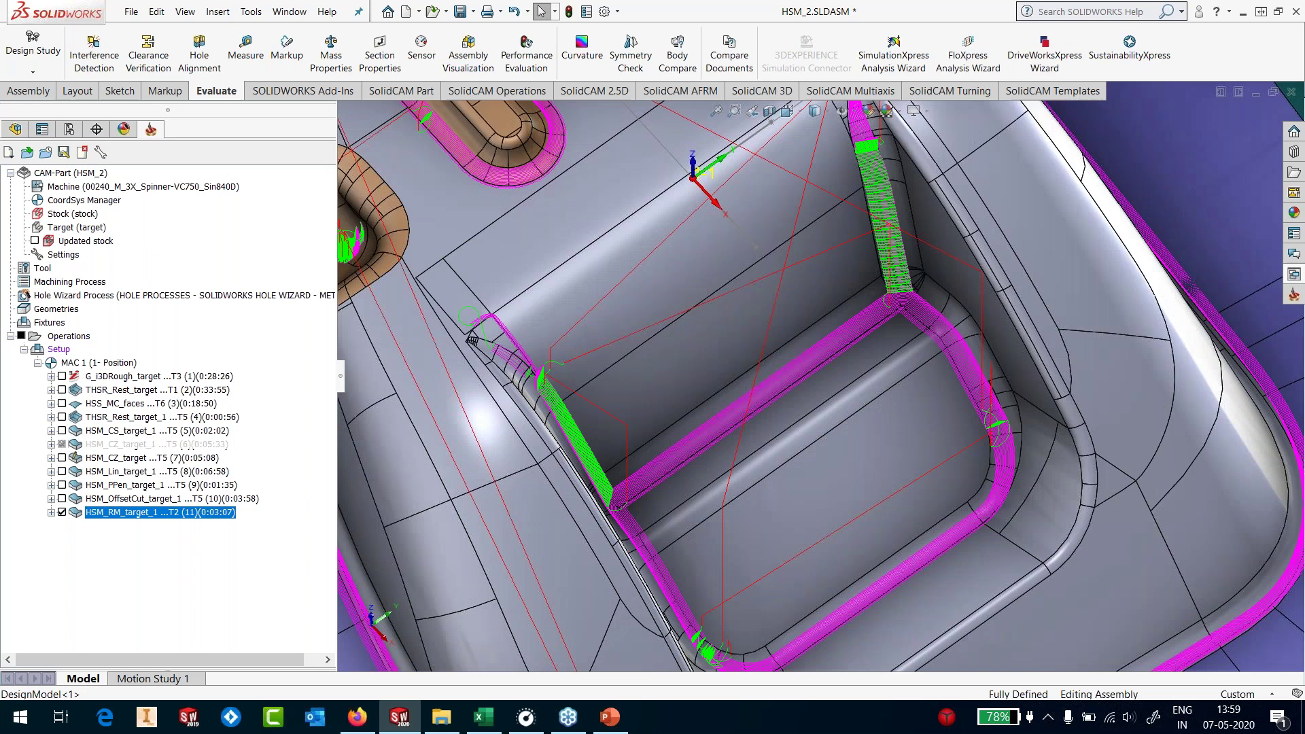
pyautogui.scroll(-5, 489, 272)
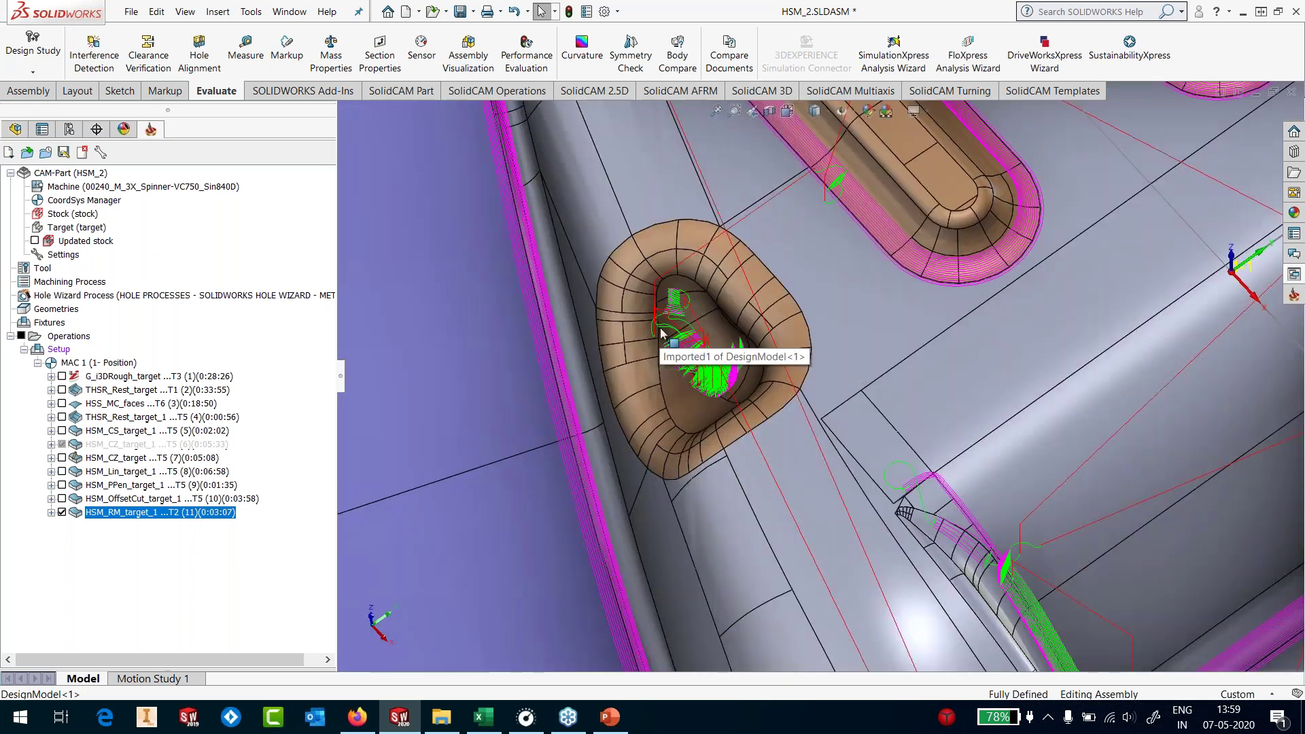
# Start an HSR/HSM toolpath edit of HSM_RM_target_1 using the manually created, user-defined boundary contour4
pyautogui.rightClick(163, 515)
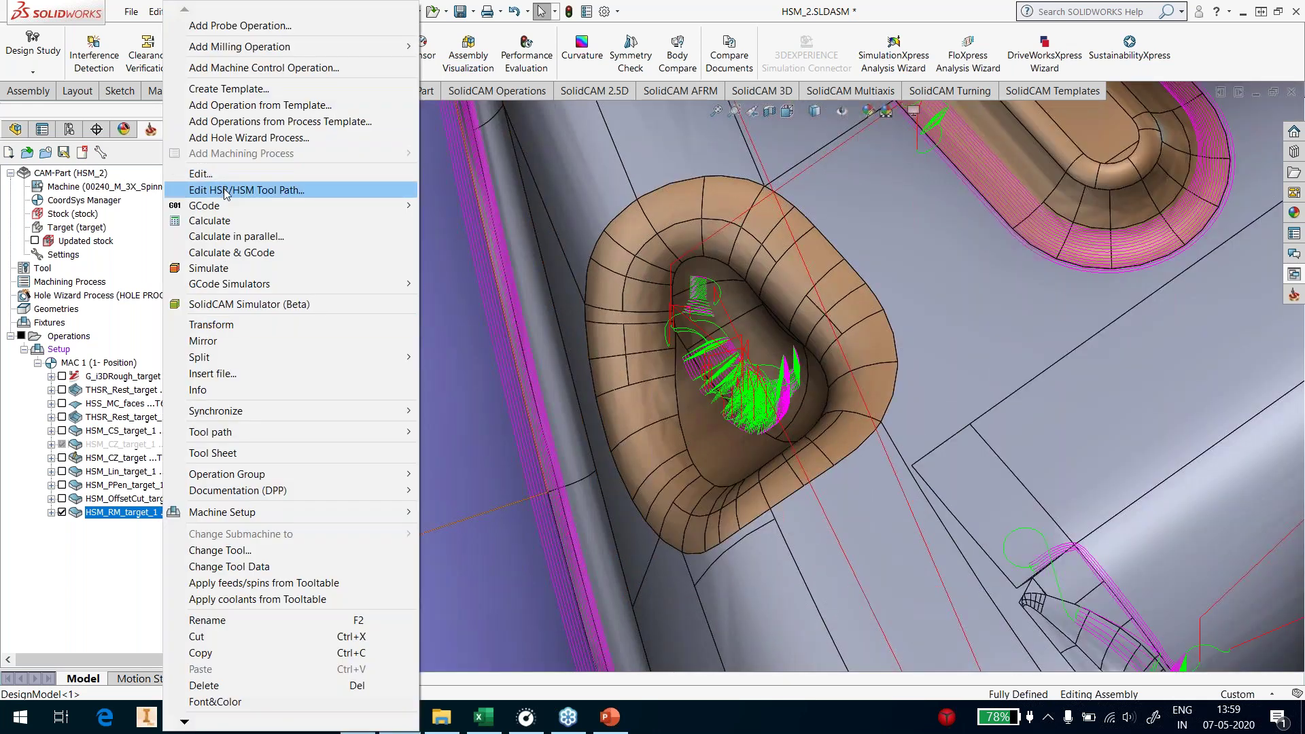
pyautogui.click(272, 191)
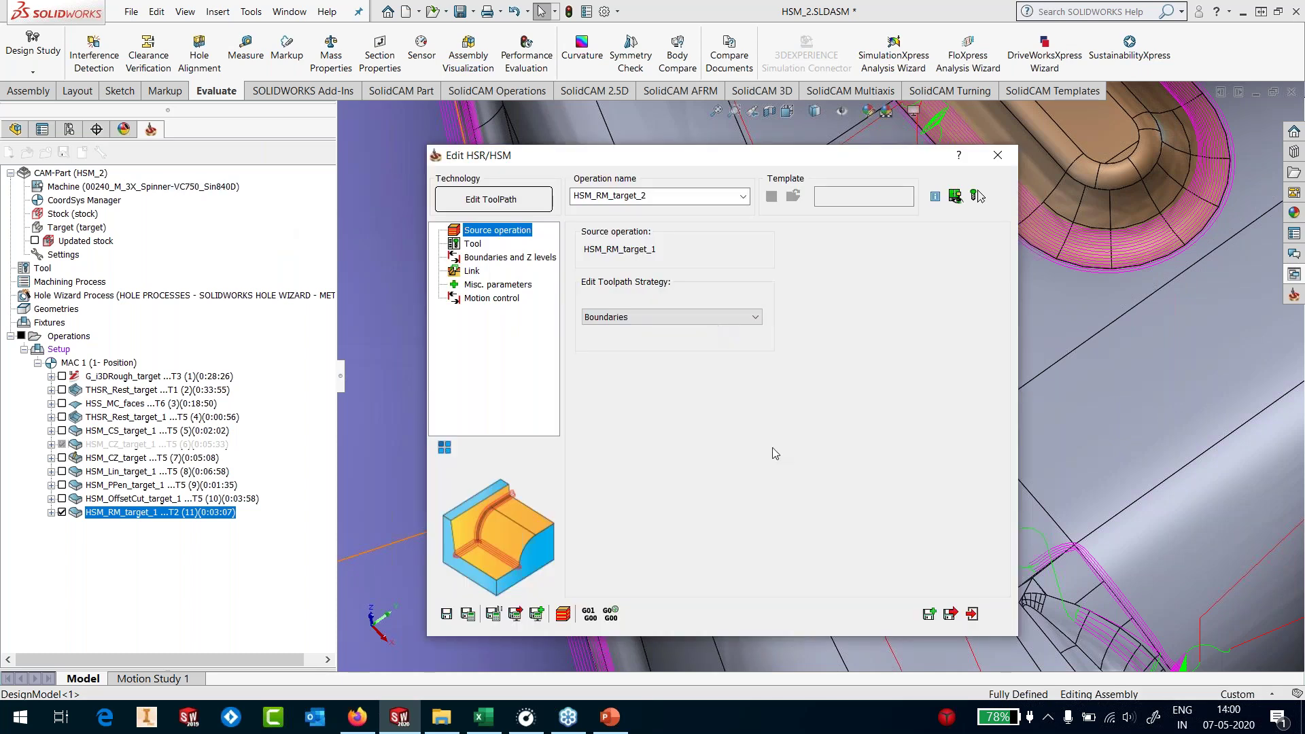
pyautogui.click(483, 259)
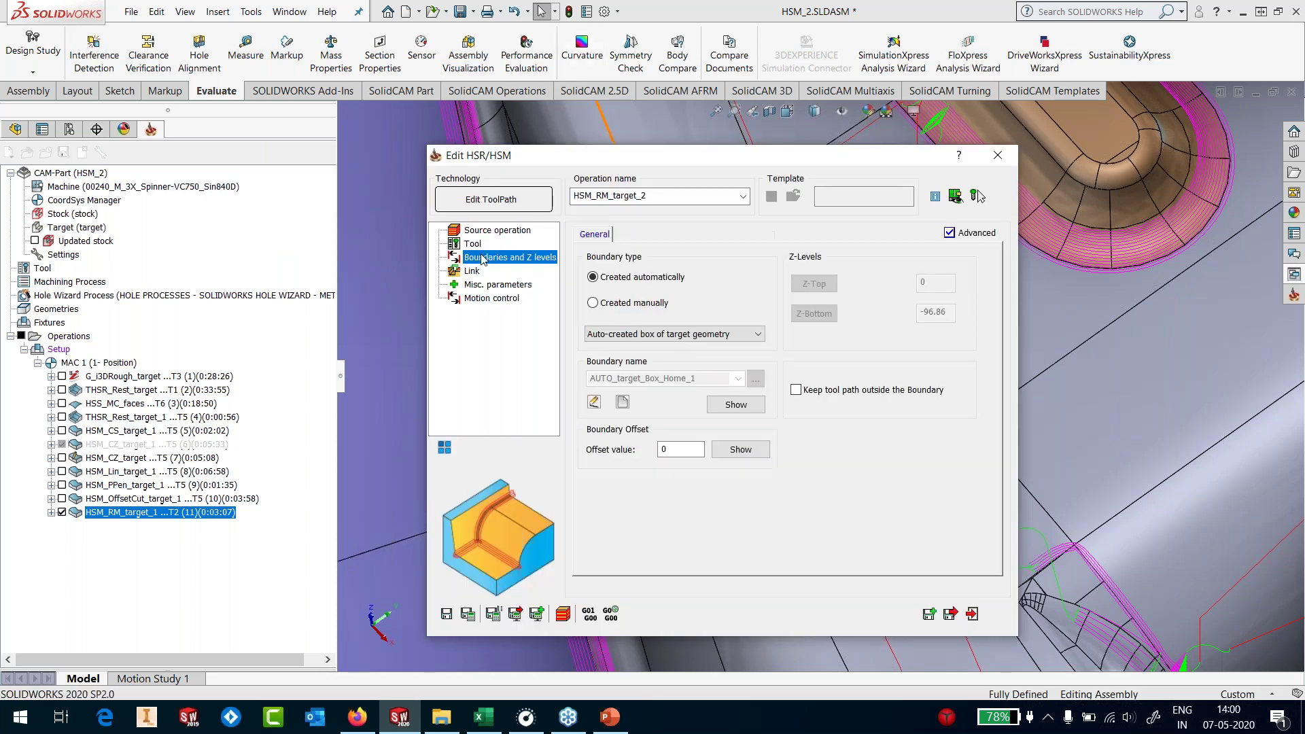
pyautogui.click(611, 303)
pyautogui.click(623, 401)
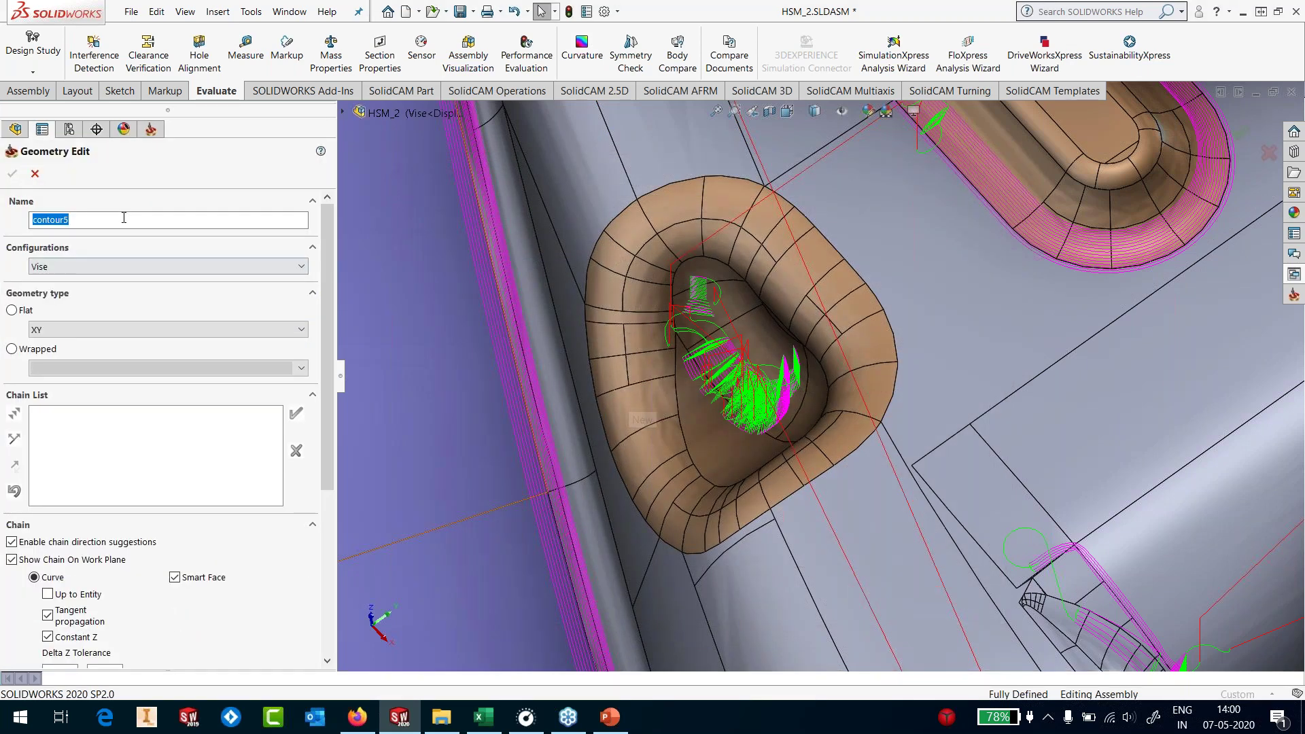
pyautogui.click(35, 172)
pyautogui.click(755, 380)
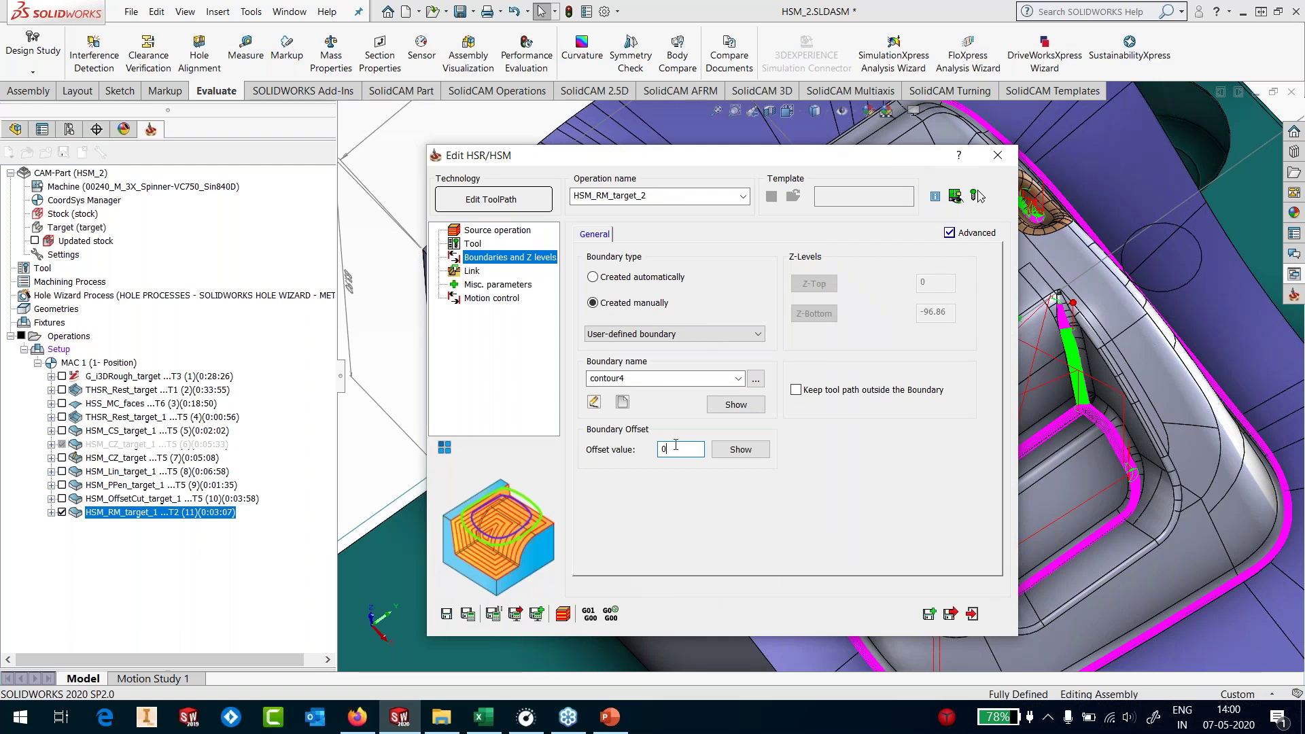
# Keep the edited toolpath outside the boundary, save and calculate the operation, and examine the result around the slots and corner pockets
pyautogui.click(910, 391)
pyautogui.click(468, 614)
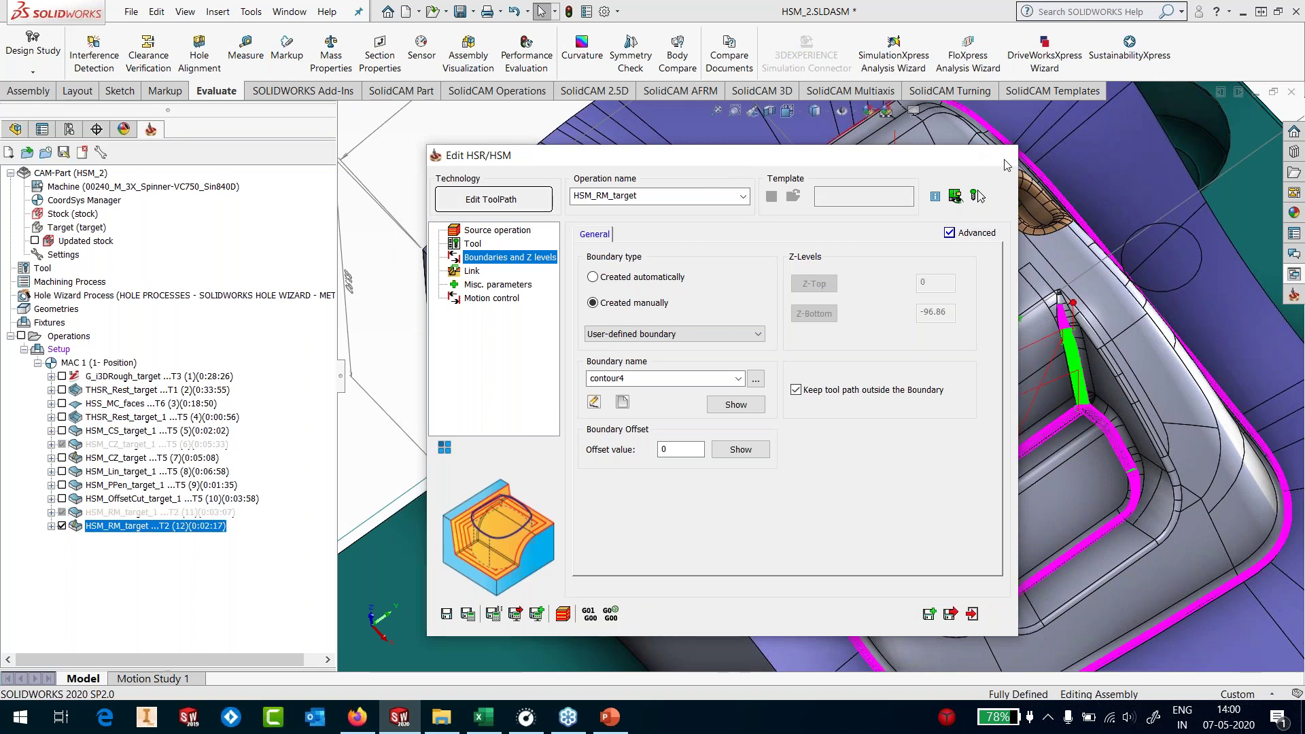
pyautogui.scroll(-4, 1002, 289)
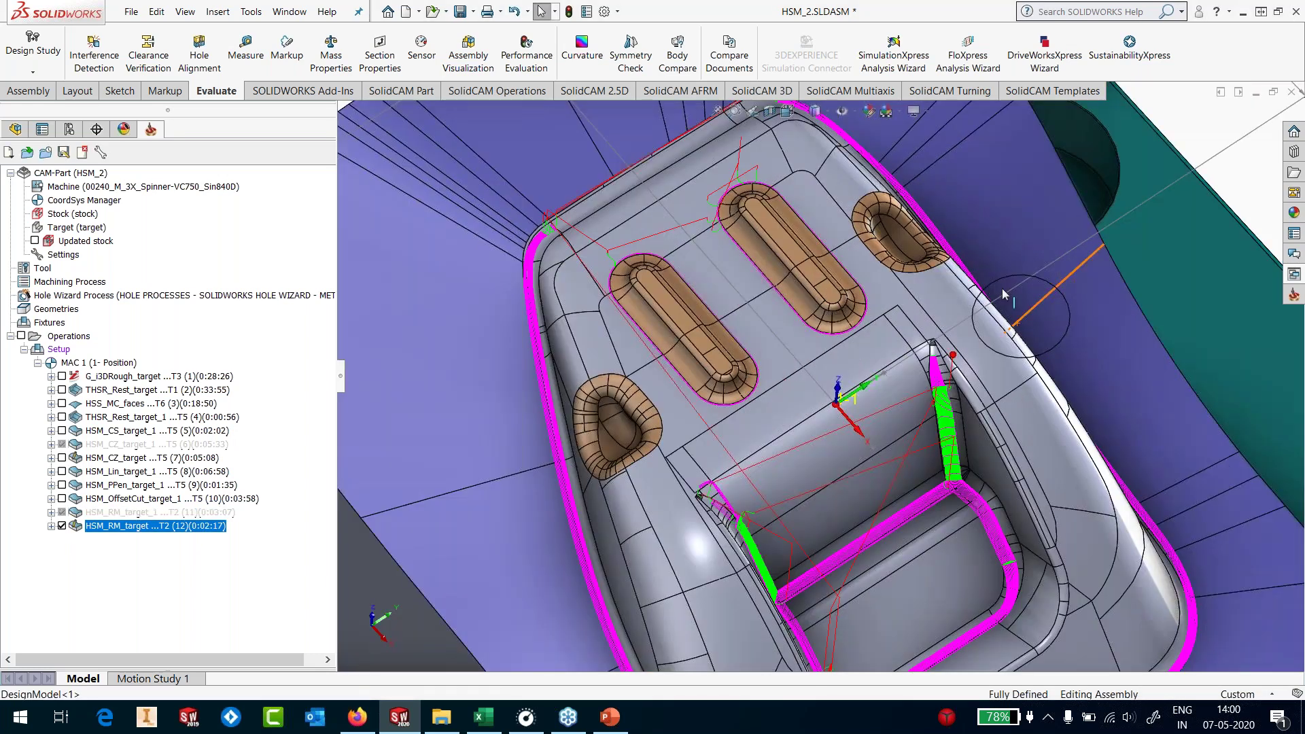
pyautogui.moveTo(1001, 288); pyautogui.dragTo(926, 265, button='middle')
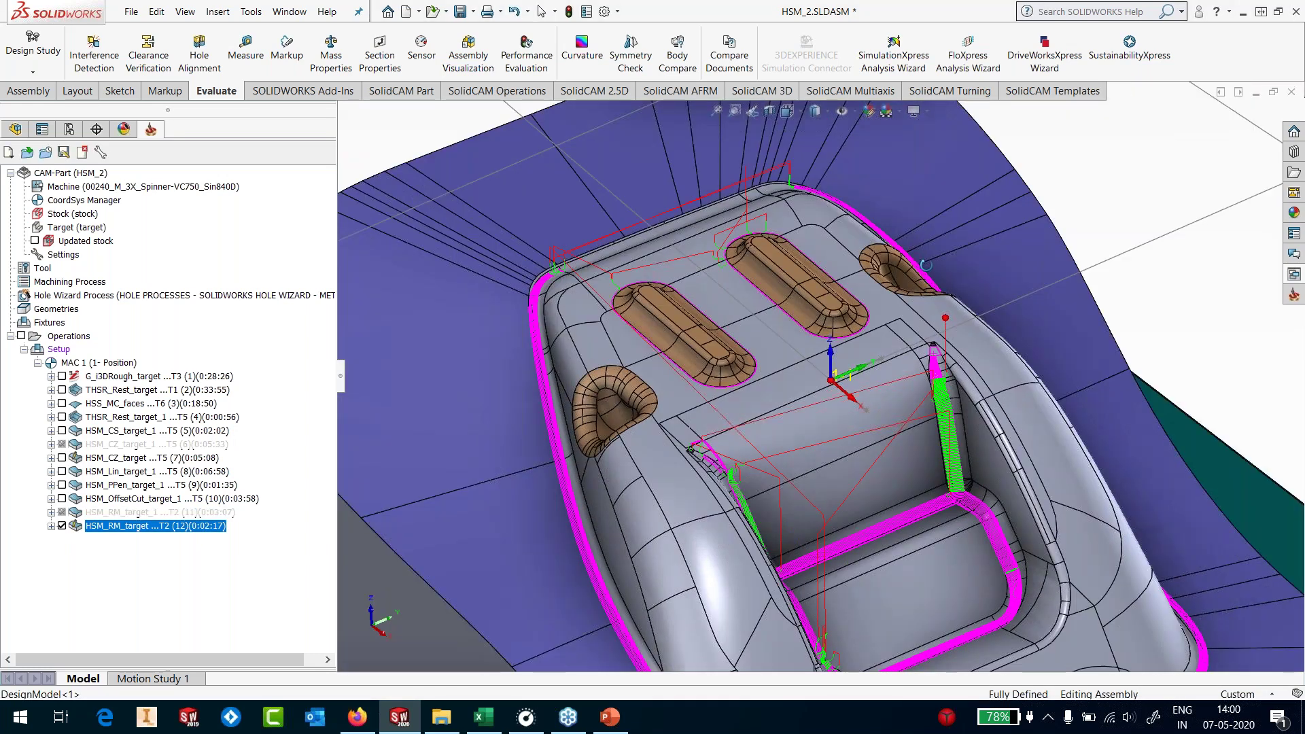
pyautogui.scroll(5, 894, 446)
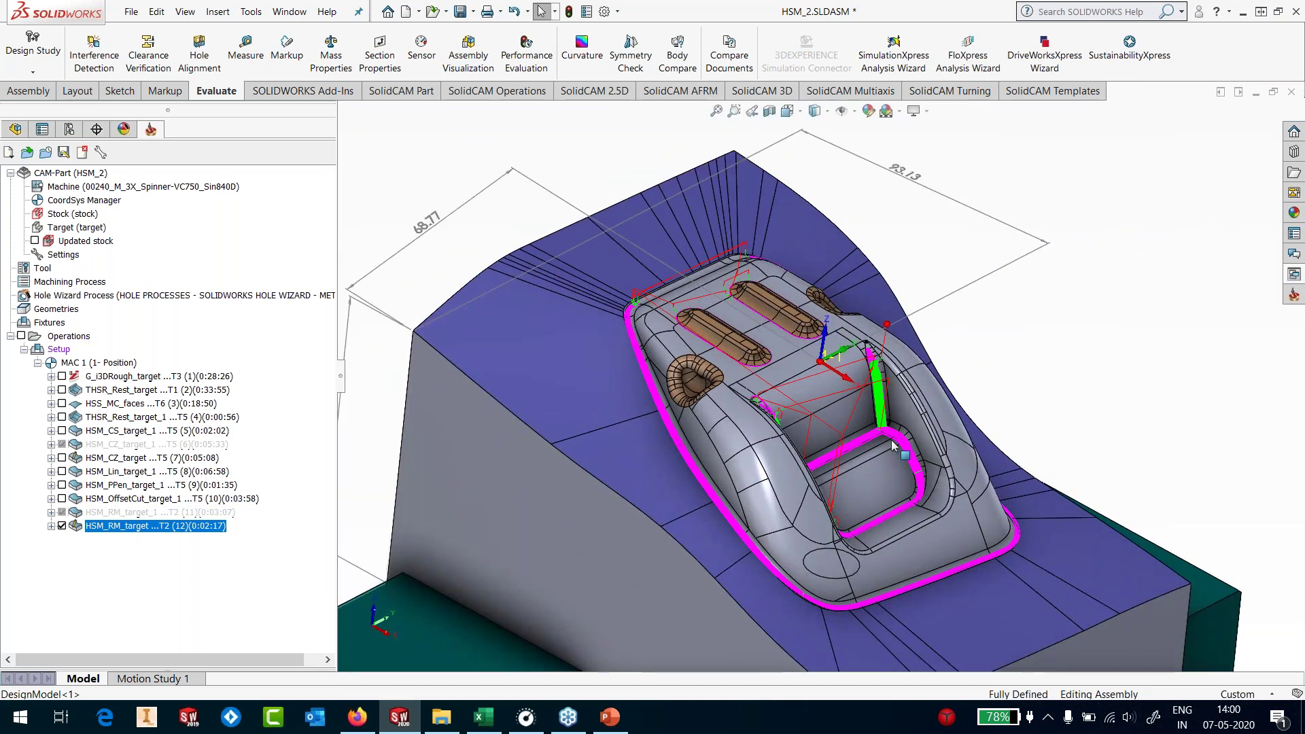
pyautogui.scroll(-2, 894, 447)
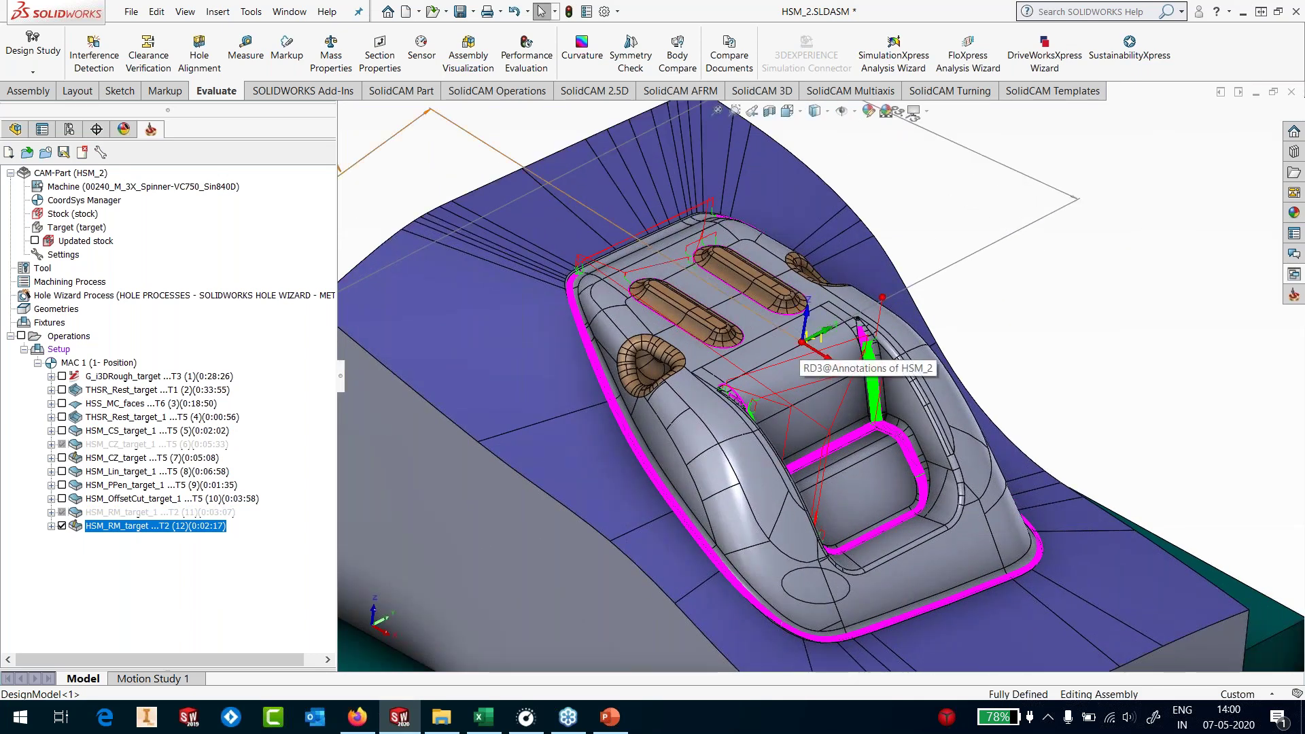
# Hide the HSM_RM_target toolpath, generate GCode for that operation, and look through the resulting program before closing it
pyautogui.click(62, 527)
pyautogui.rightClick(141, 529)
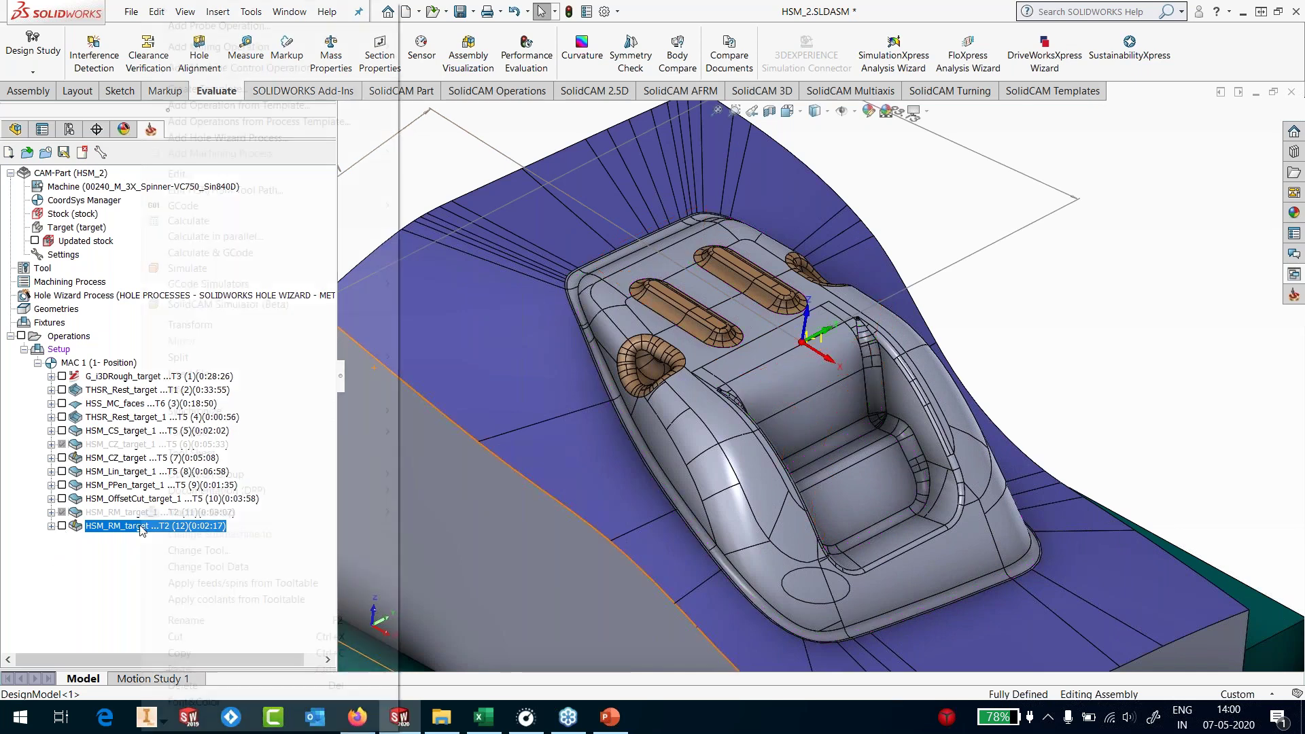
pyautogui.moveTo(221, 208)
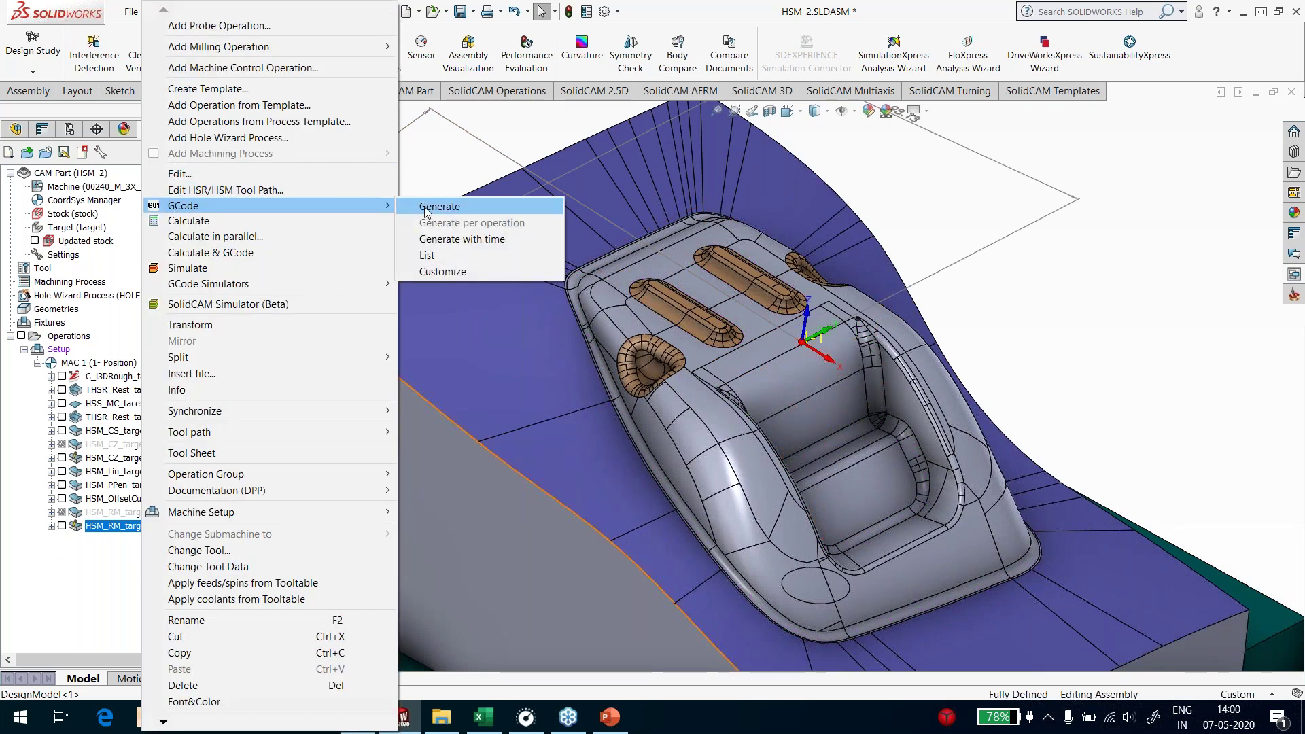
pyautogui.click(426, 207)
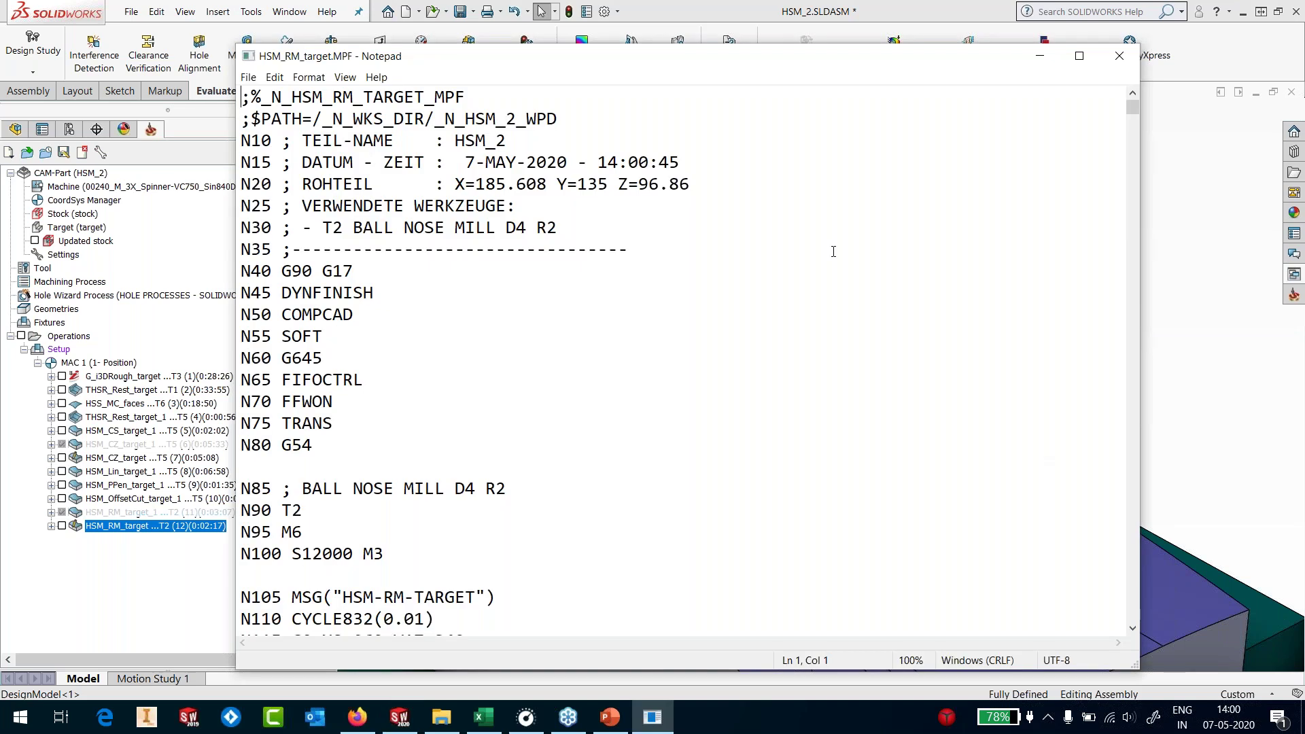
pyautogui.scroll(-15, 833, 251)
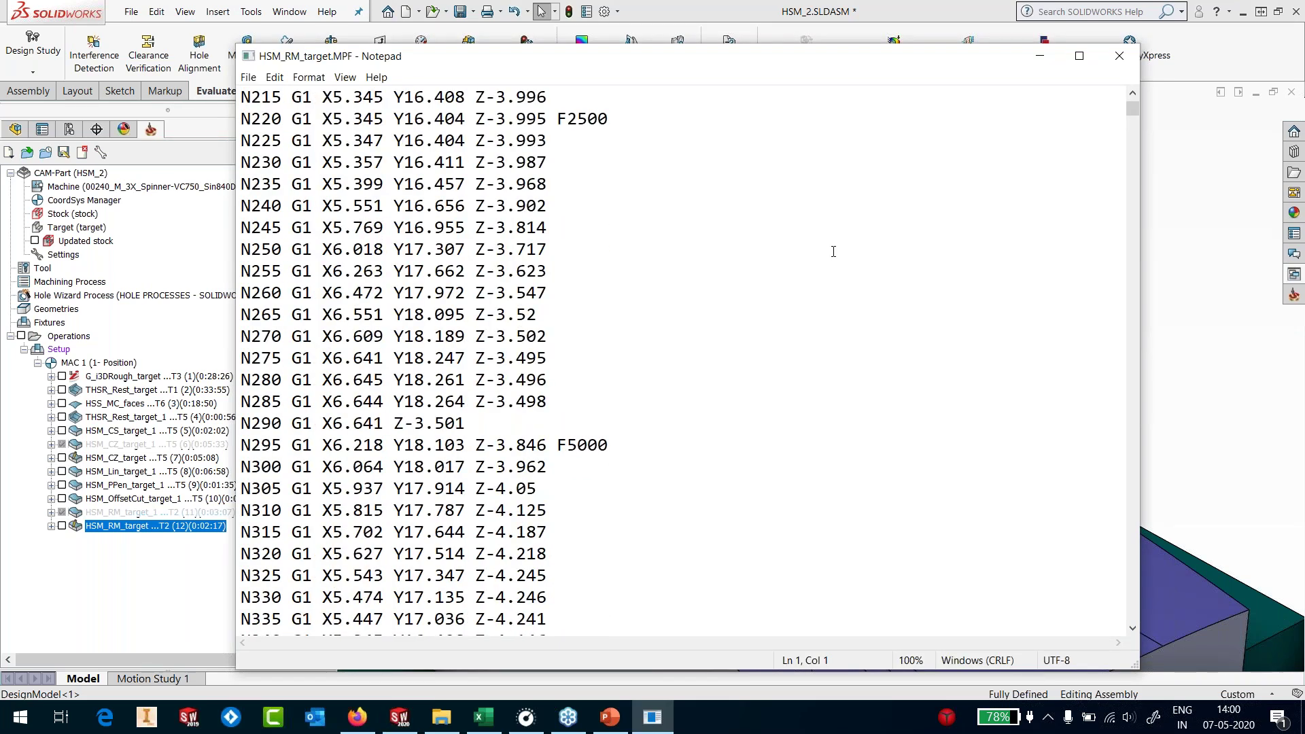
pyautogui.scroll(-2, 1132, 109)
pyautogui.moveTo(1131, 125); pyautogui.dragTo(1058, 88)
pyautogui.click(1120, 60)
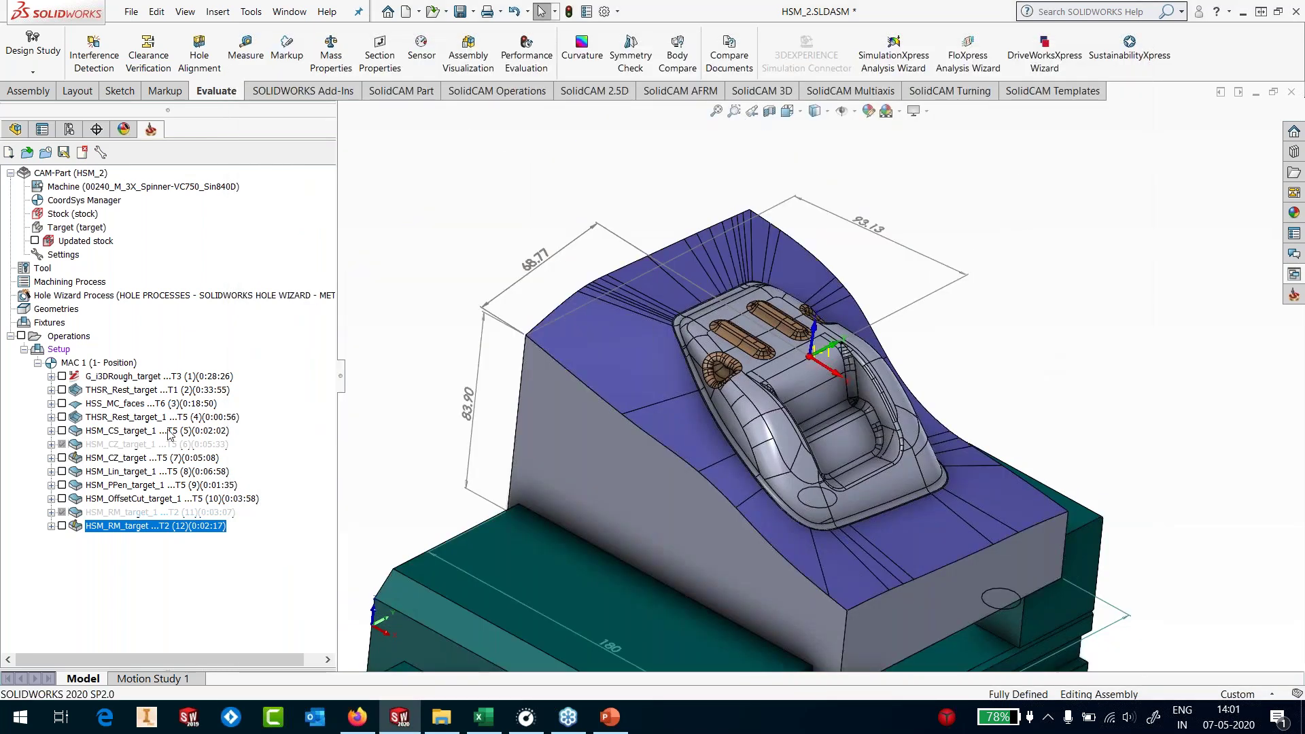
# Enable solid verification for machine simulation in the SolidCAM settings
pyautogui.rightClick(135, 376)
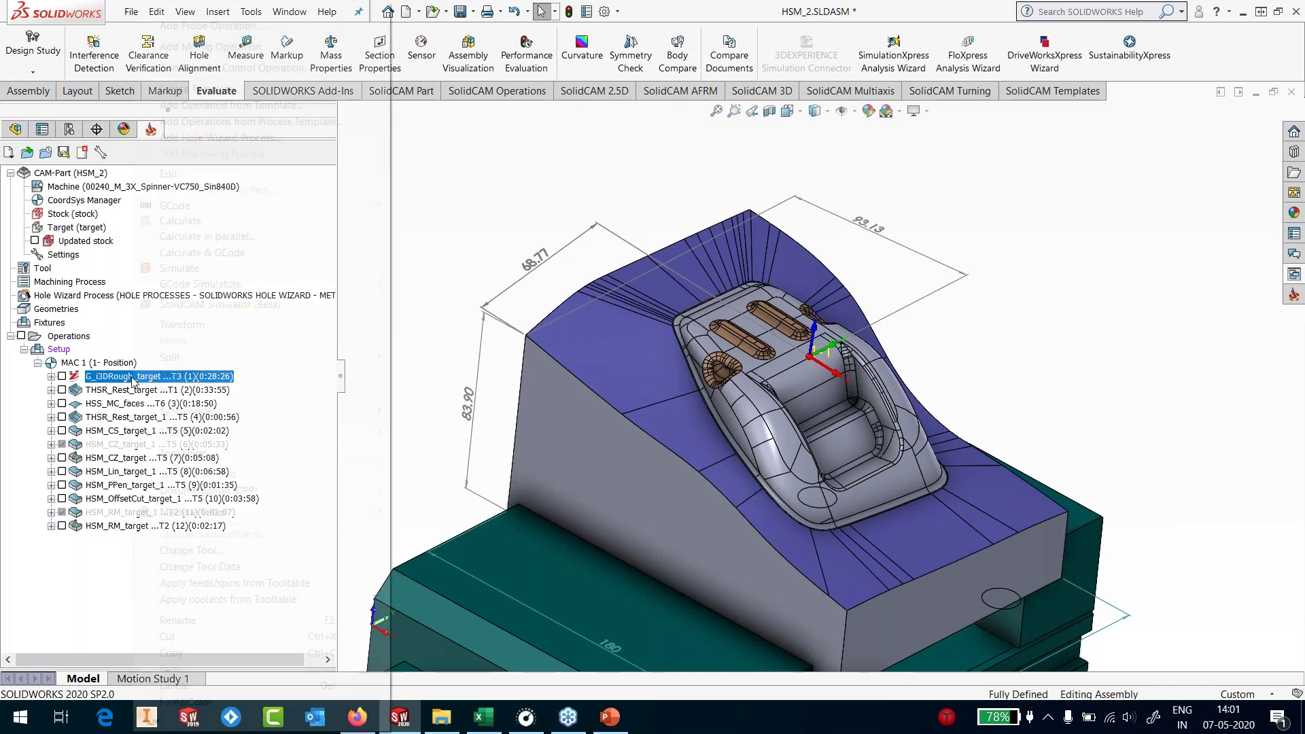
pyautogui.press('Escape')
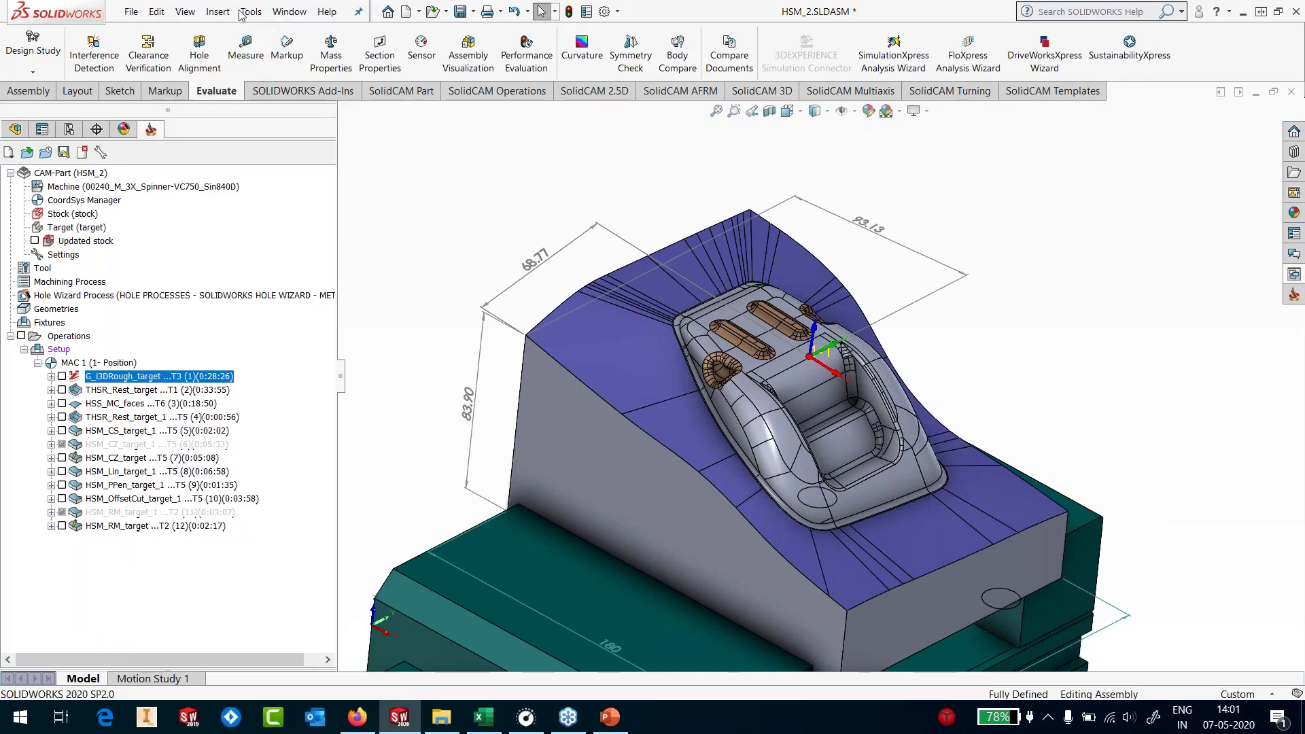
pyautogui.click(251, 12)
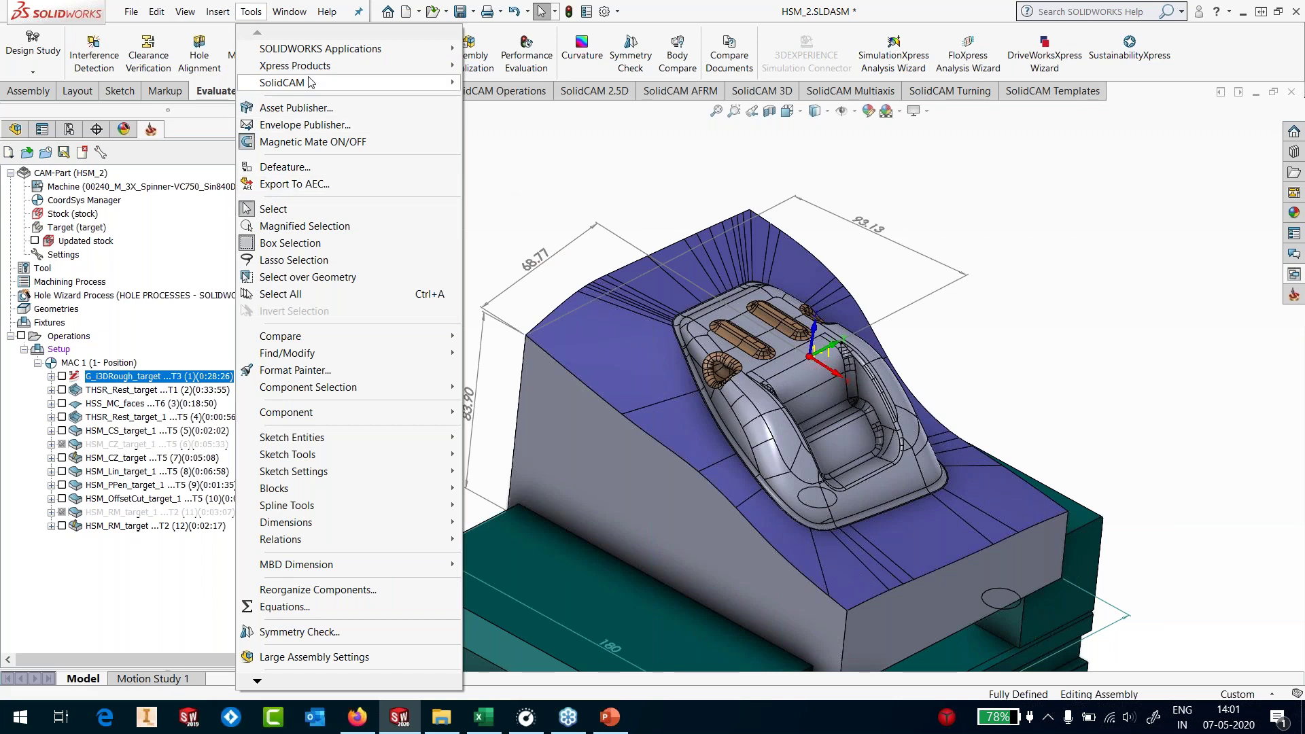
pyautogui.moveTo(353, 82)
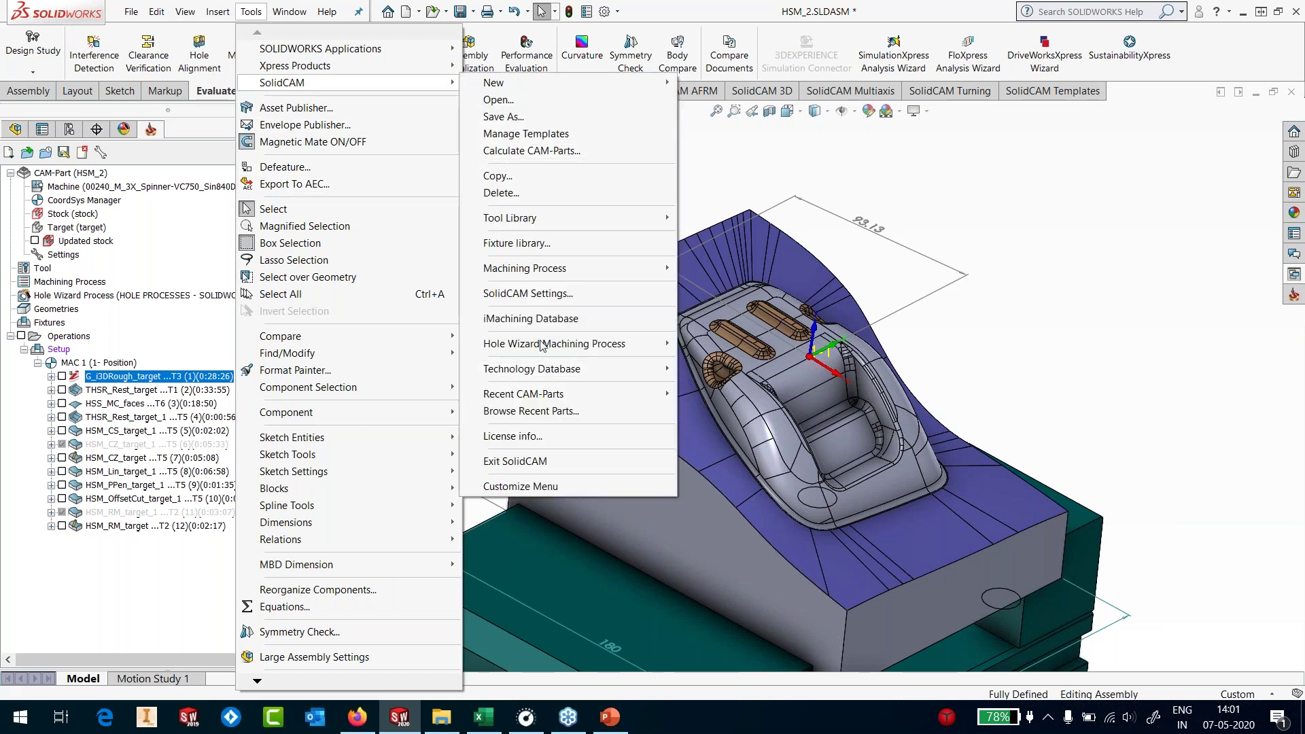
pyautogui.click(540, 317)
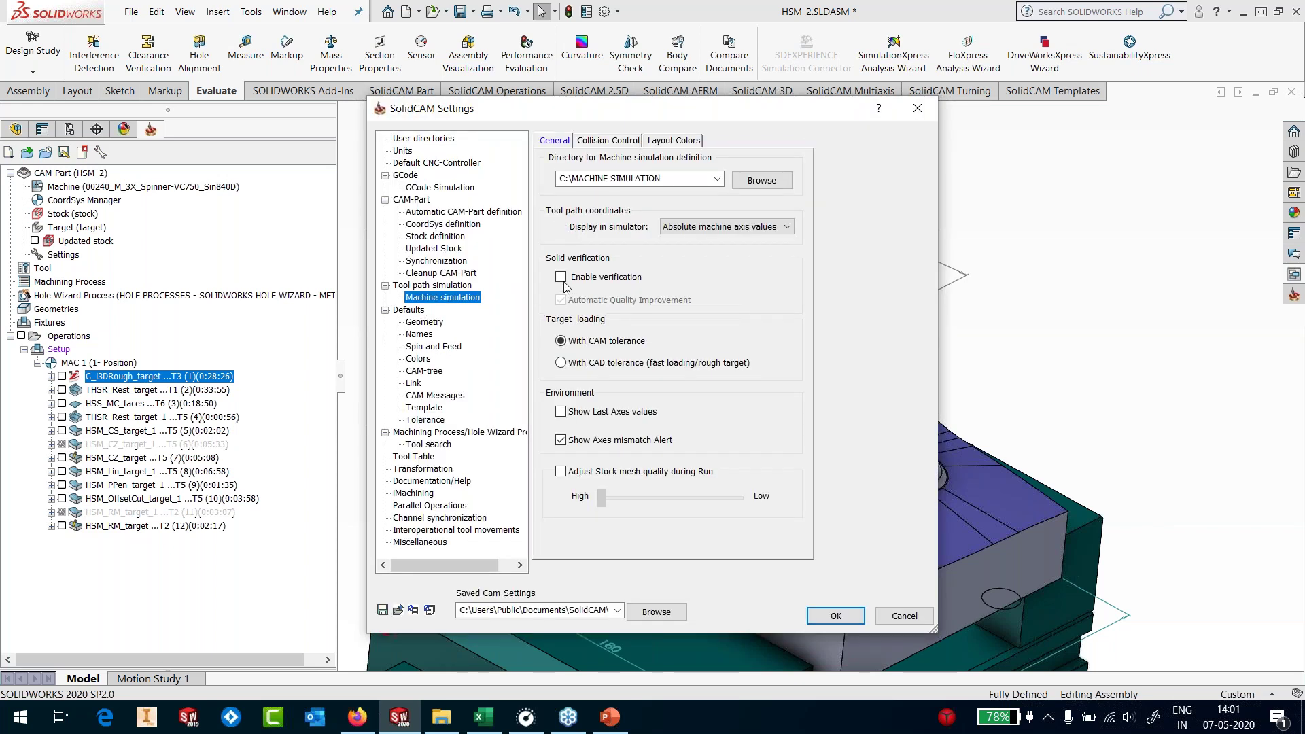
pyautogui.click(562, 278)
pyautogui.click(833, 616)
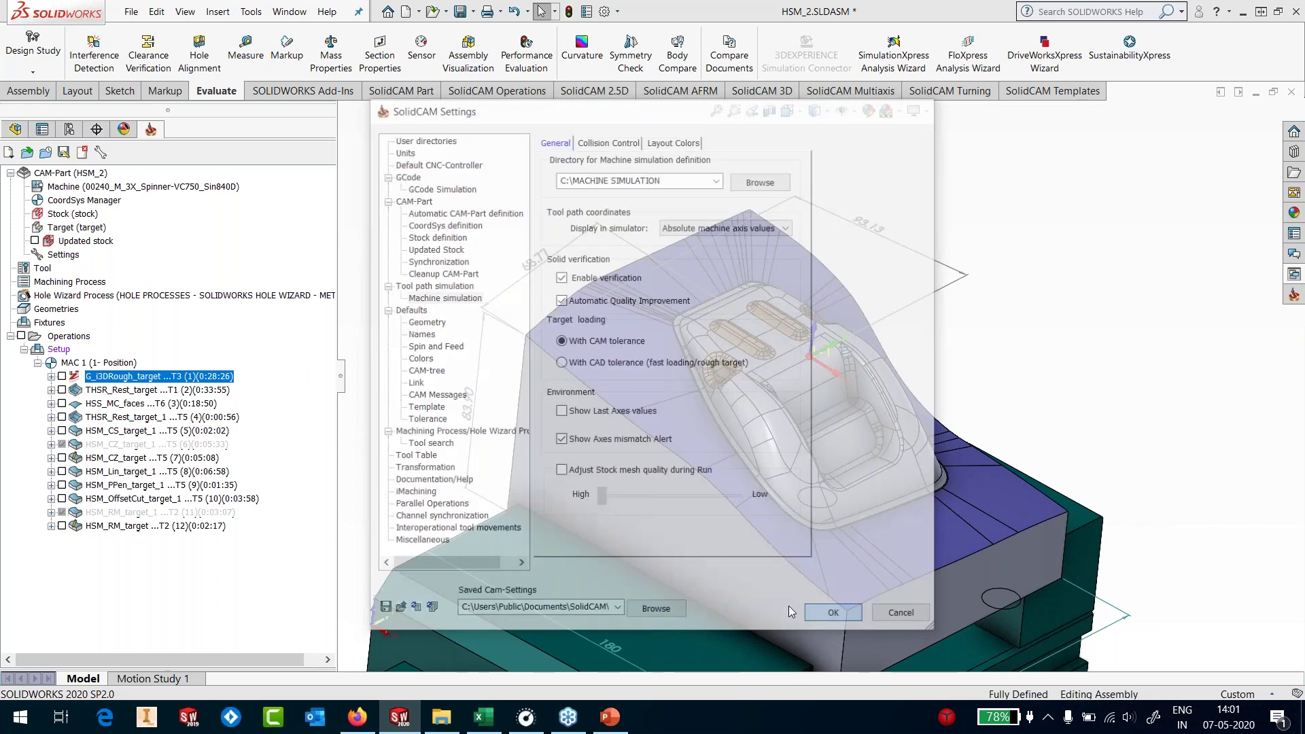
# Launch the Machine Simulation for the G_i3DRough_target roughing operation
pyautogui.rightClick(209, 378)
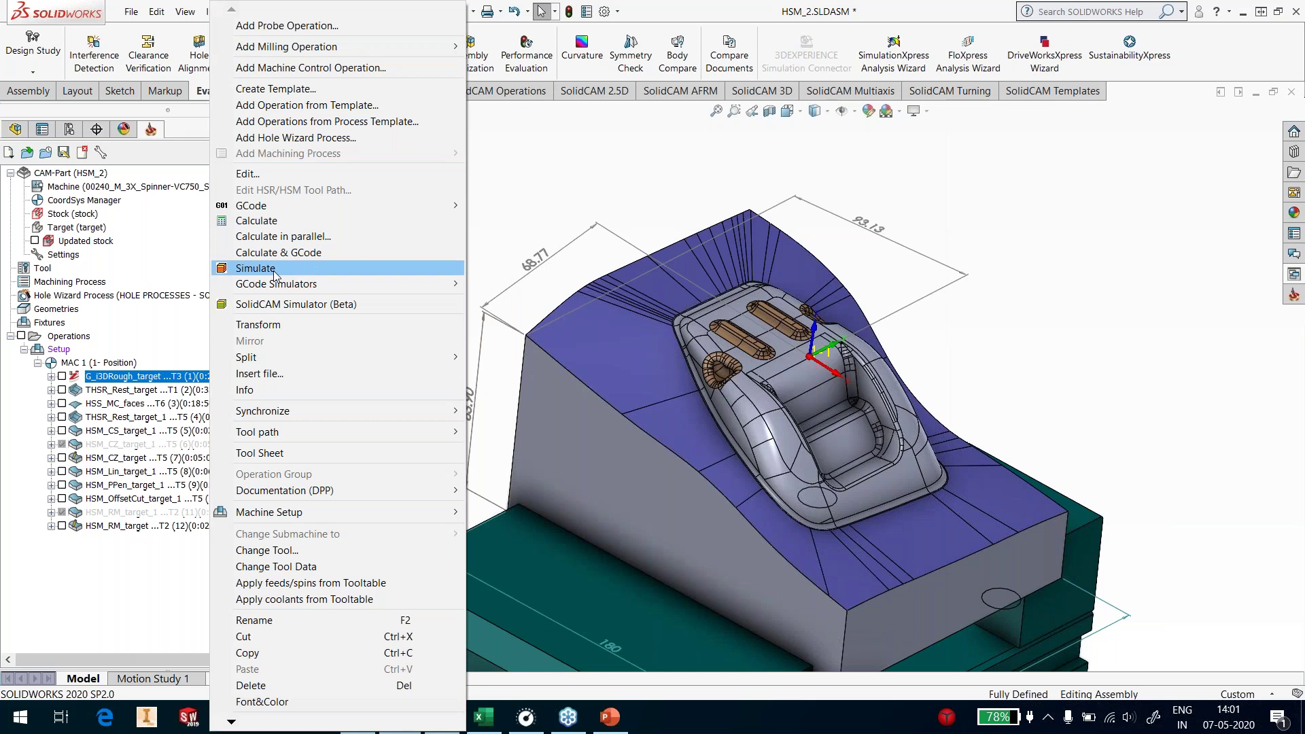
pyautogui.click(275, 274)
pyautogui.click(239, 219)
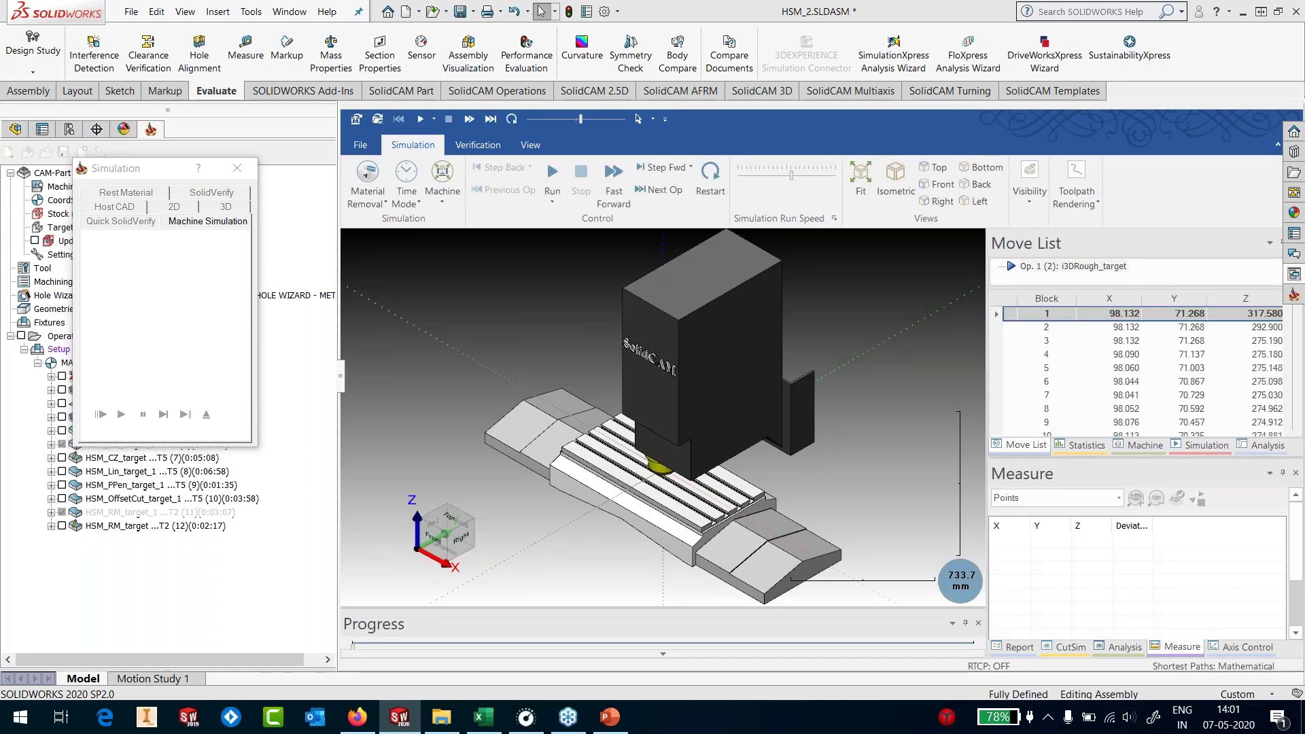
# Hide the workpiece in the machine simulation and examine the stock, vise and tool on the table
pyautogui.moveTo(724, 430); pyautogui.dragTo(879, 314, button='middle')
pyautogui.click(1030, 182)
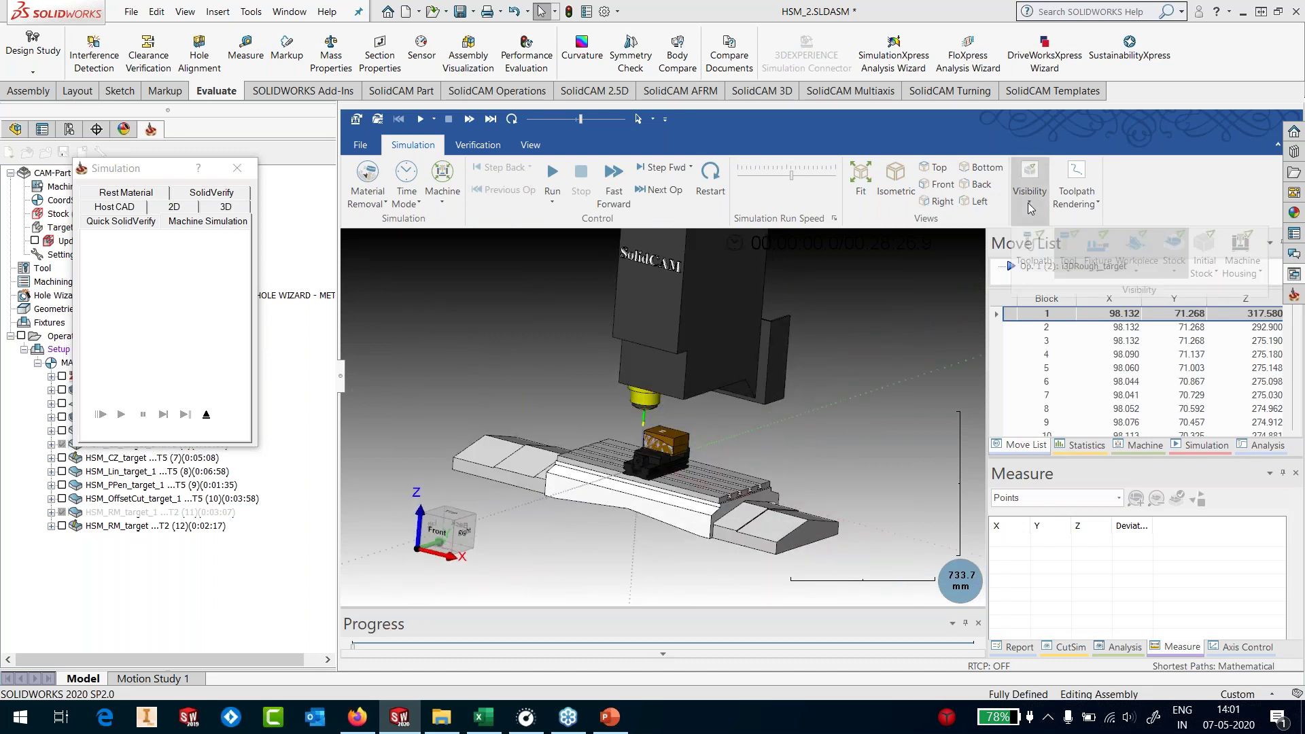
pyautogui.click(1136, 270)
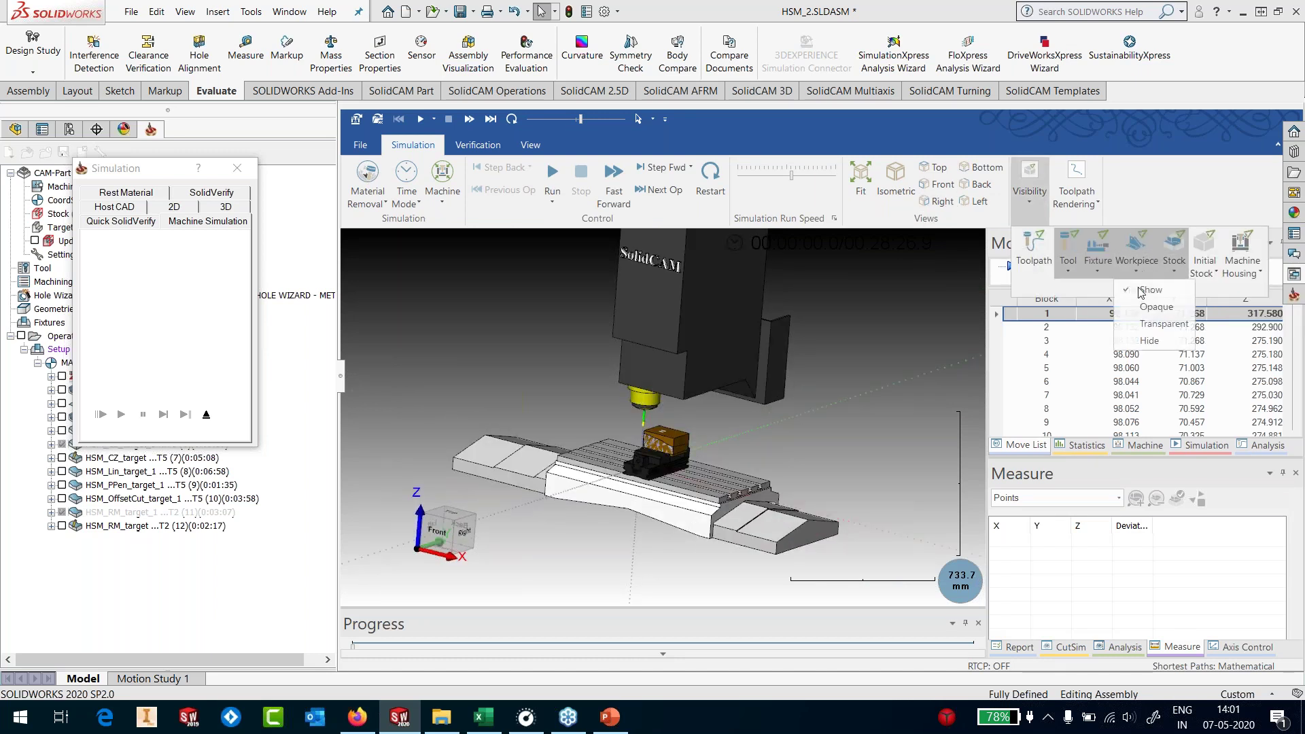
pyautogui.click(675, 442)
pyautogui.scroll(10, 661, 434)
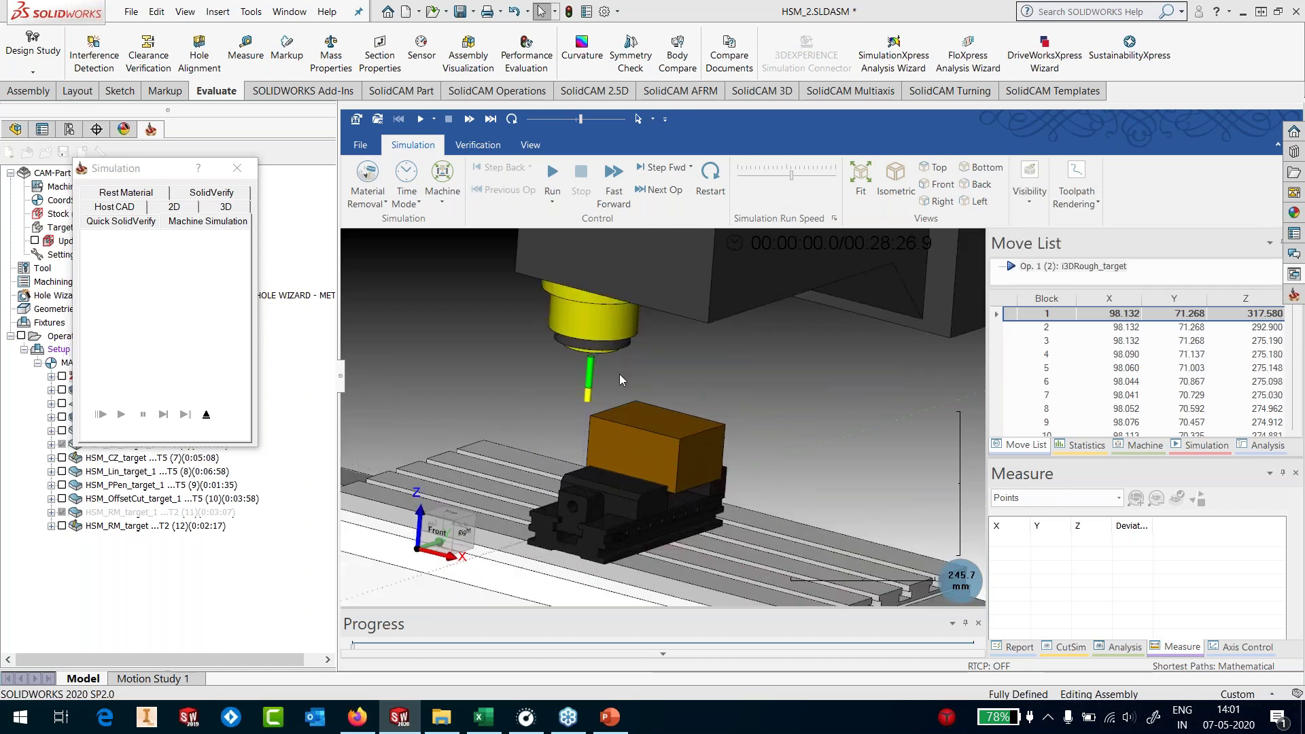
pyautogui.scroll(-12, 620, 375)
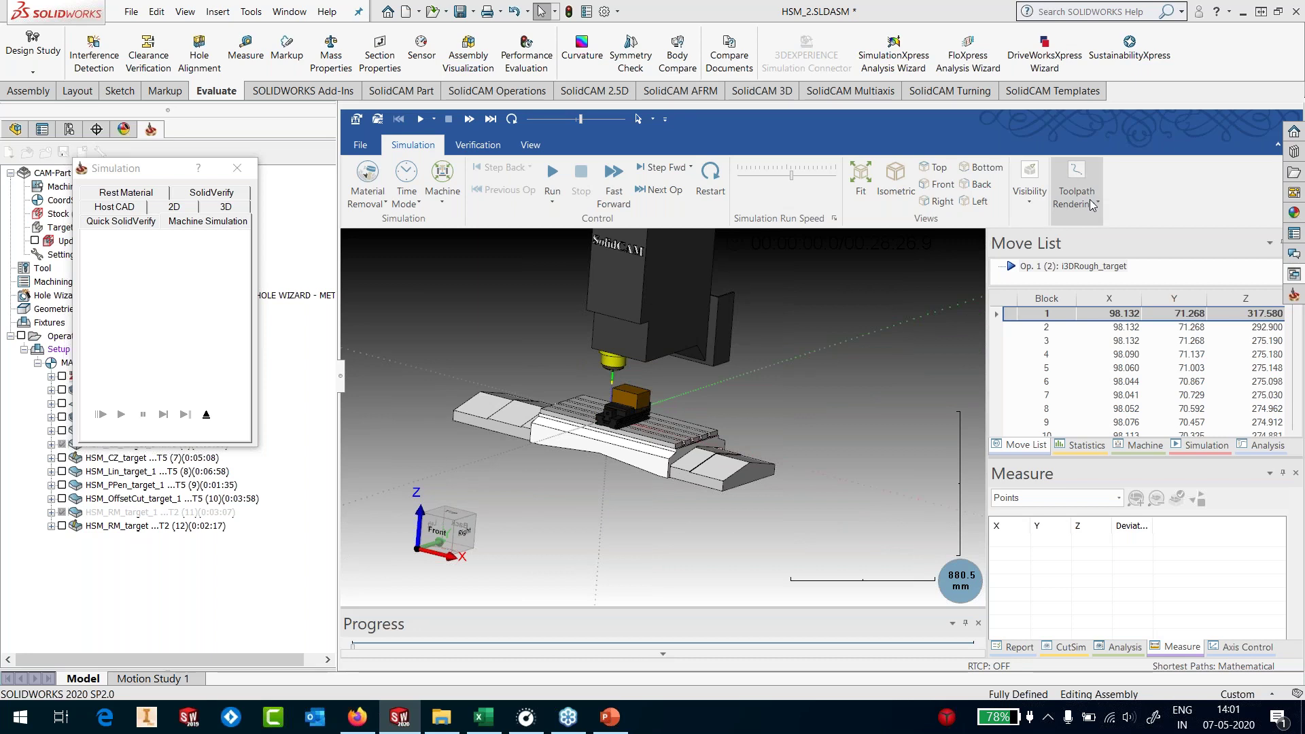
# Show the machine housing in the simulation and inspect the enclosure up close
pyautogui.click(1029, 184)
pyautogui.click(1243, 265)
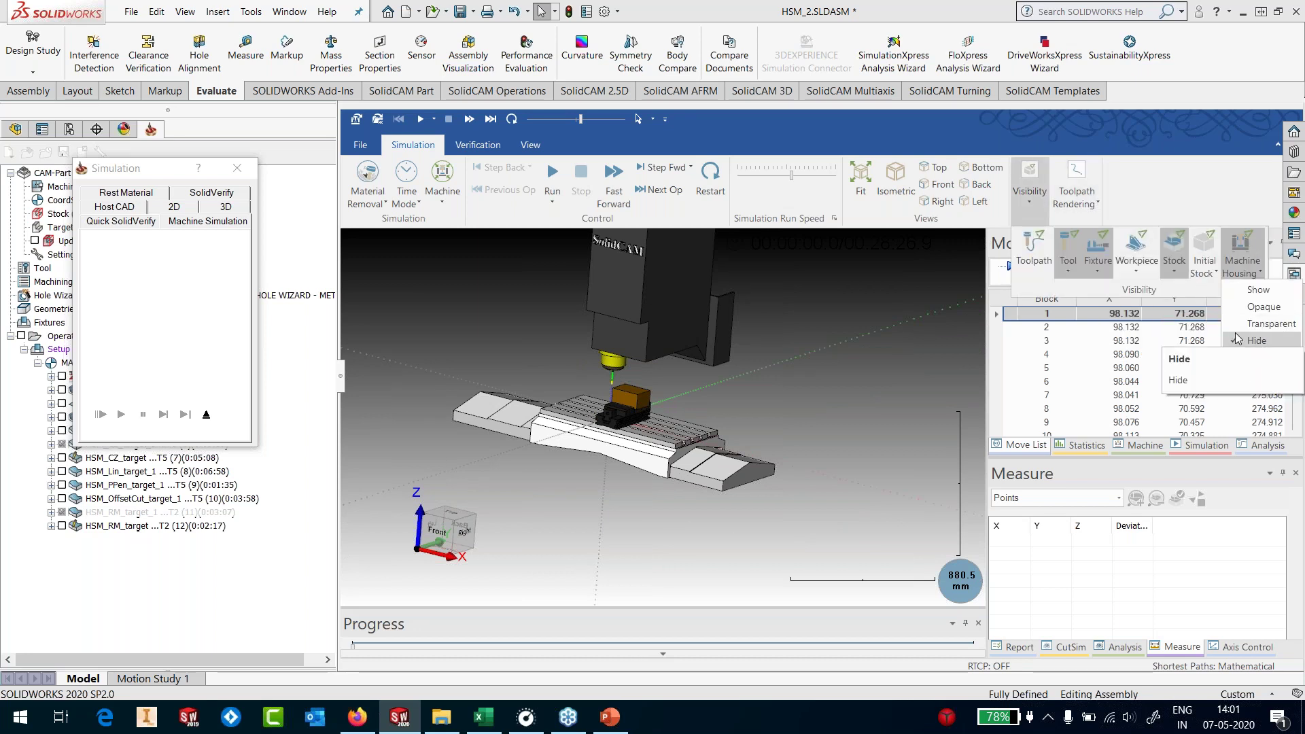
pyautogui.click(1245, 290)
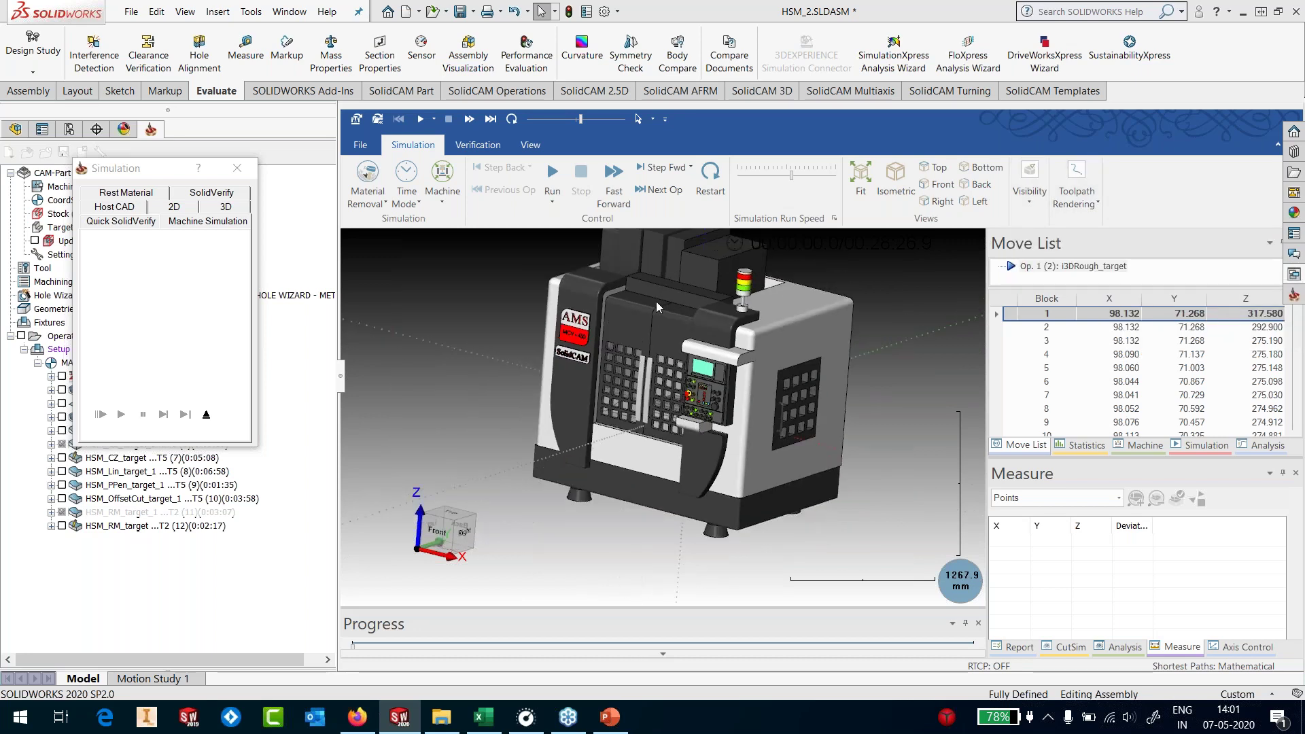
pyautogui.scroll(3, 655, 300)
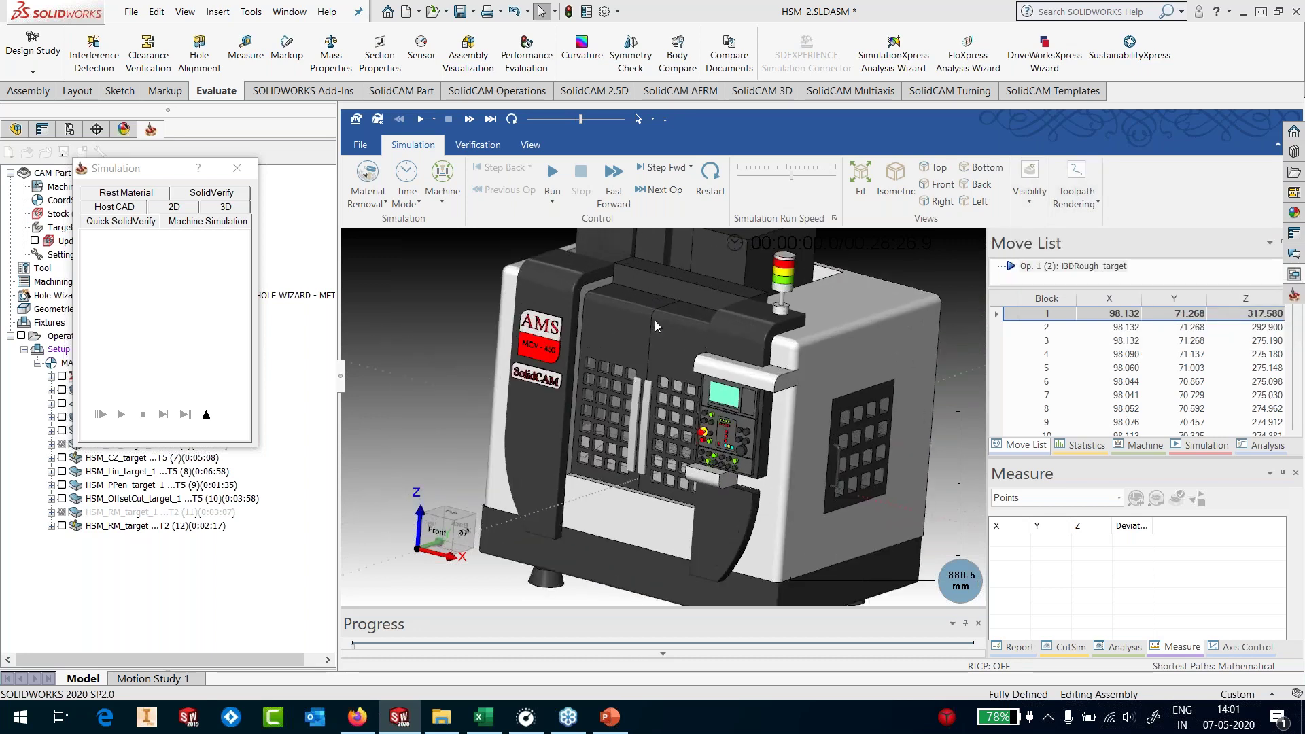
# Open the machine doors with the axis controls, setting Left_Door to -430 and Right_Door to 430
pyautogui.click(1221, 647)
pyautogui.moveTo(1023, 542); pyautogui.dragTo(1025, 609)
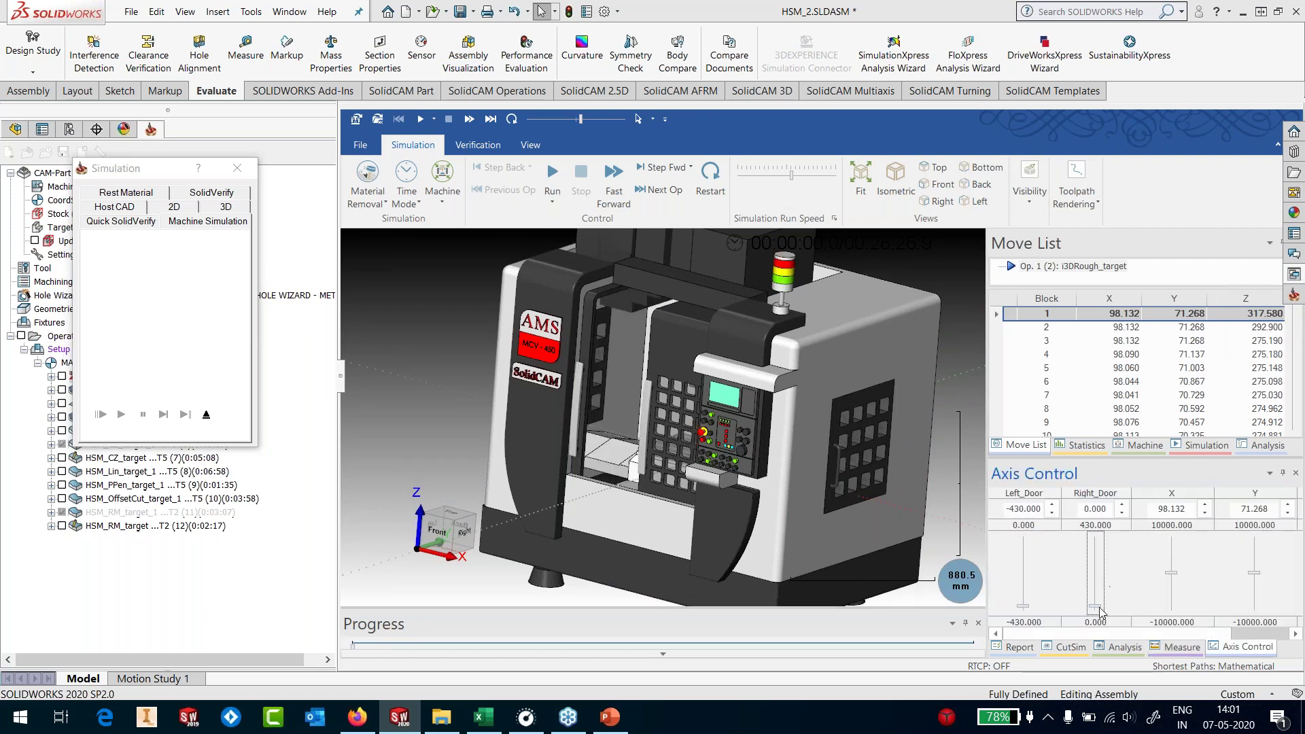
pyautogui.moveTo(1095, 578); pyautogui.dragTo(1095, 540)
# Run the roughing simulation with the stock and tool in close view, and raise the simulation run speed
pyautogui.moveTo(652, 435); pyautogui.dragTo(756, 435)
pyautogui.scroll(5, 829, 439)
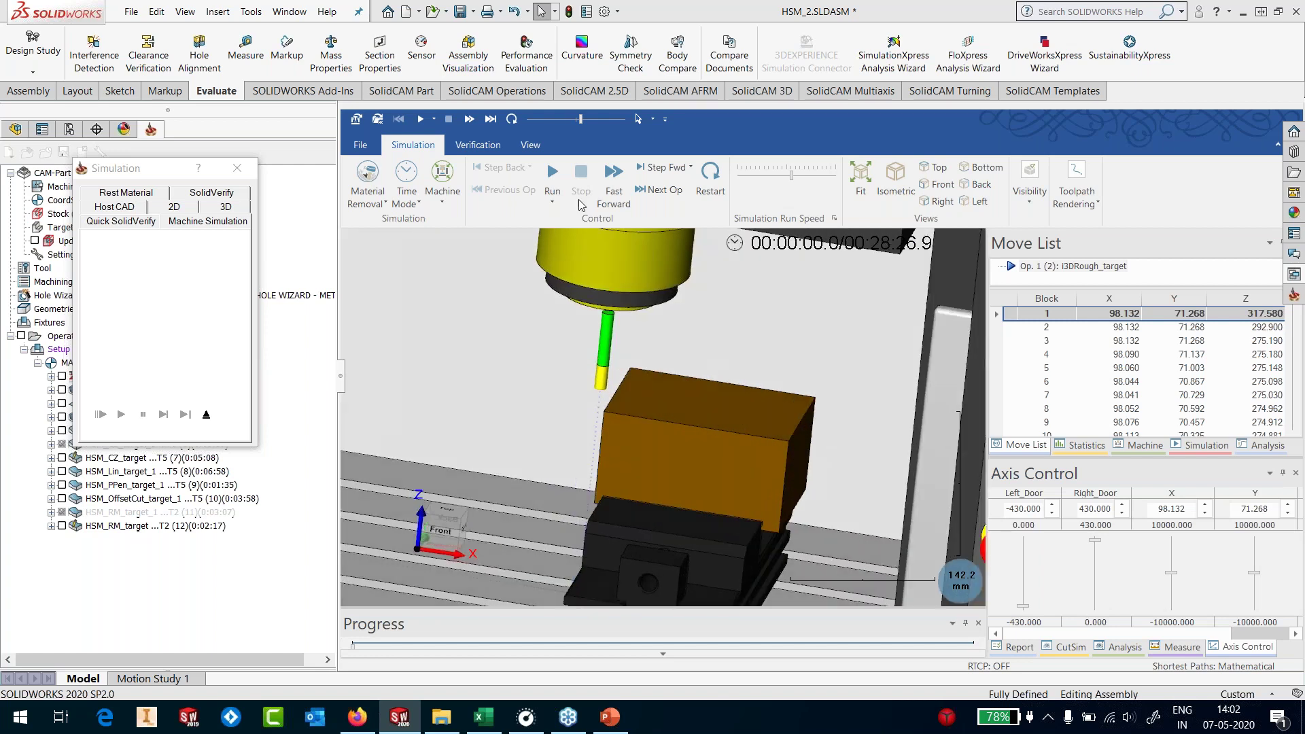
pyautogui.click(554, 172)
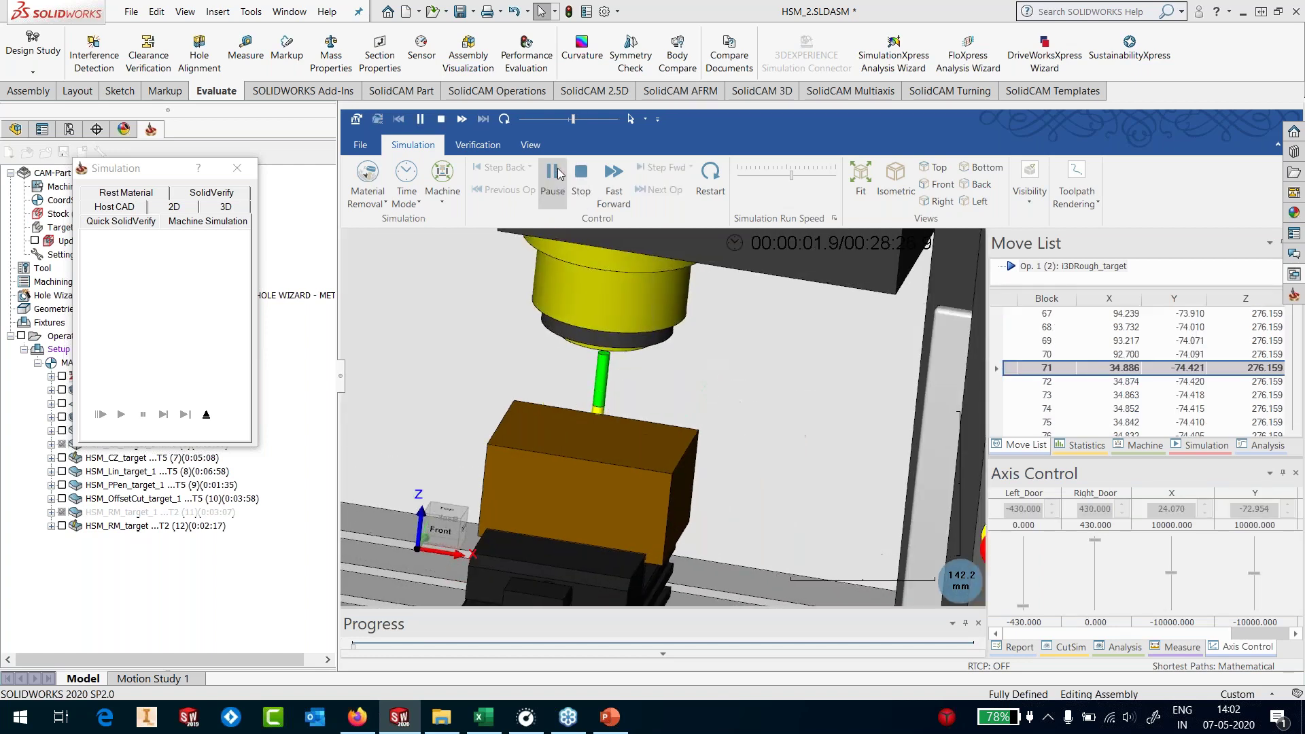
pyautogui.moveTo(792, 176); pyautogui.dragTo(802, 176)
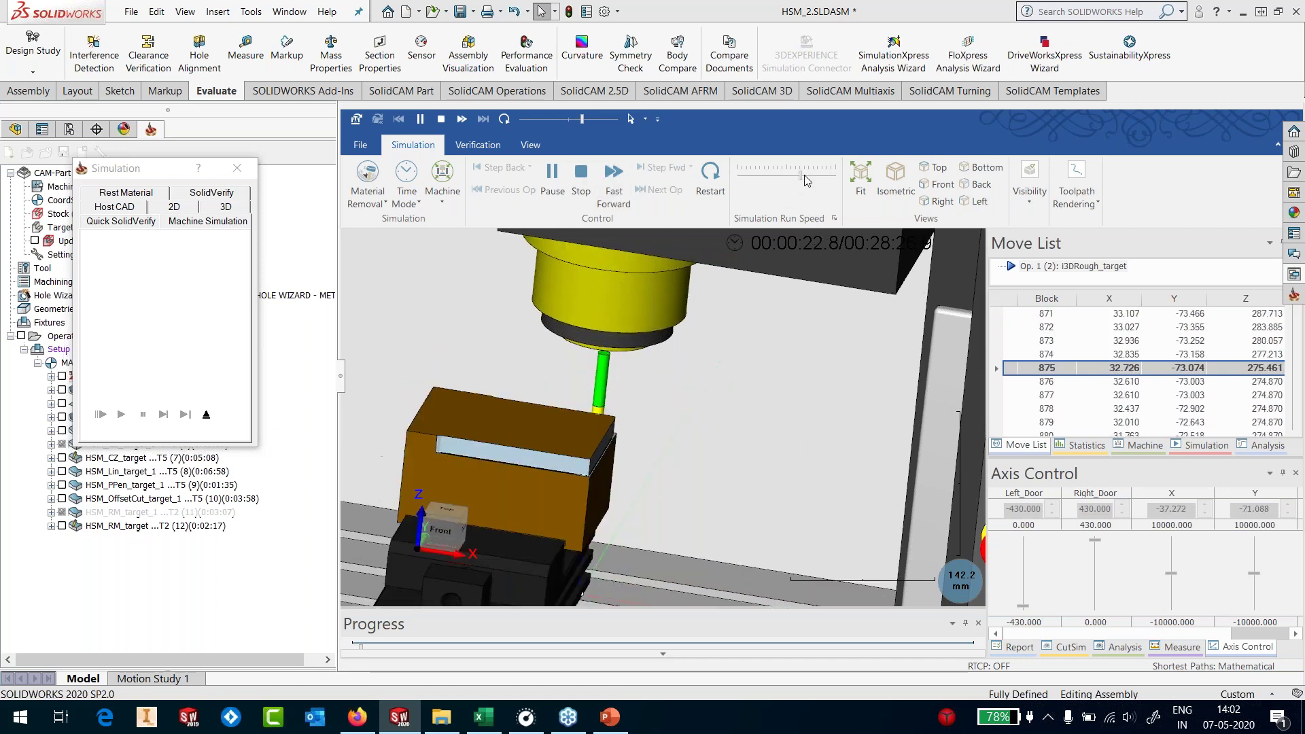
pyautogui.moveTo(804, 174); pyautogui.dragTo(821, 176)
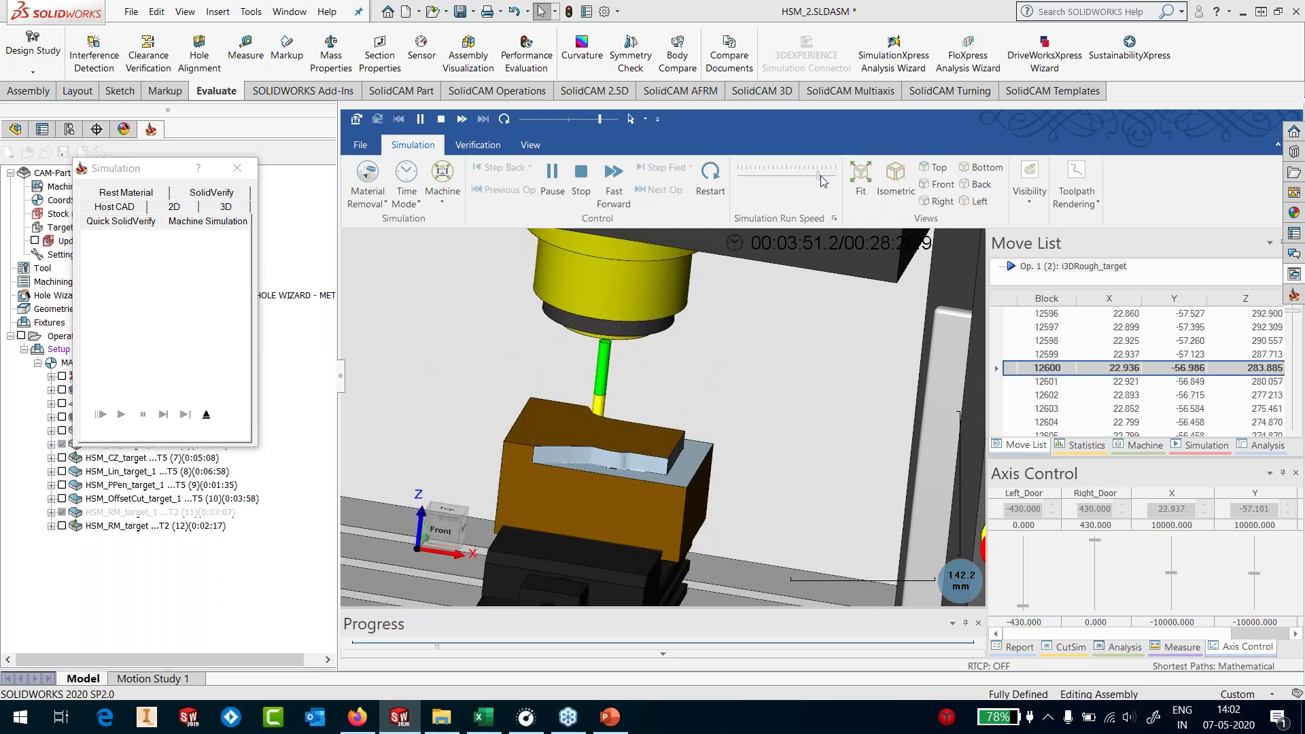
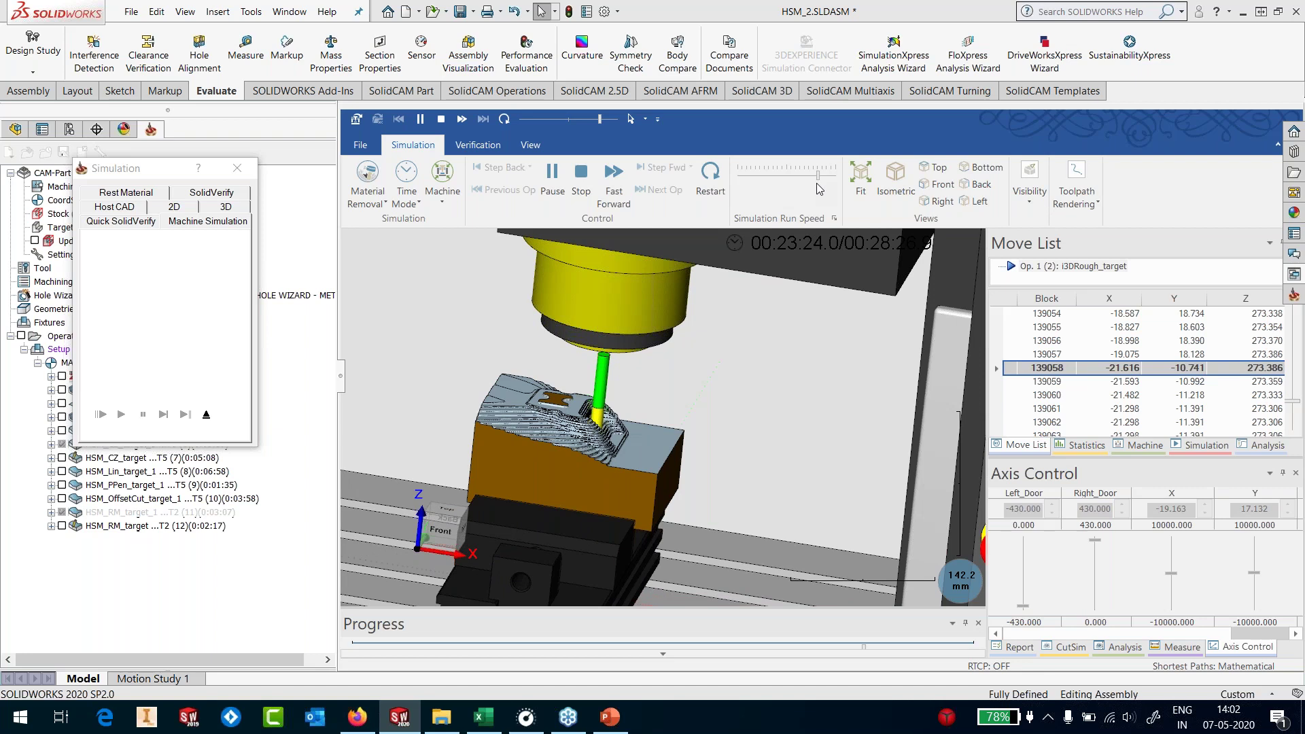
# Raise the simulation run speed to finish the roughing operation and examine the rough-machined stock up close
pyautogui.moveTo(819, 175); pyautogui.dragTo(833, 176)
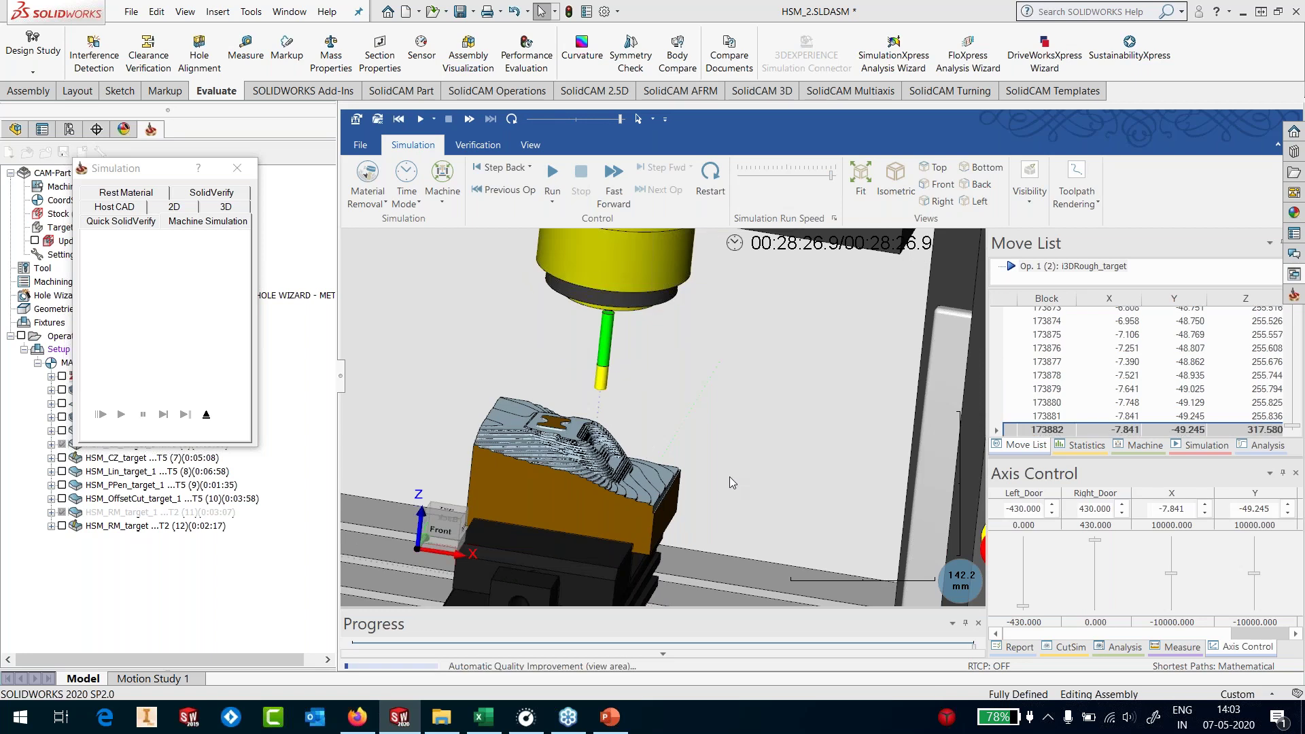
pyautogui.scroll(-1, 729, 476)
pyautogui.moveTo(673, 435); pyautogui.dragTo(645, 476, button='middle')
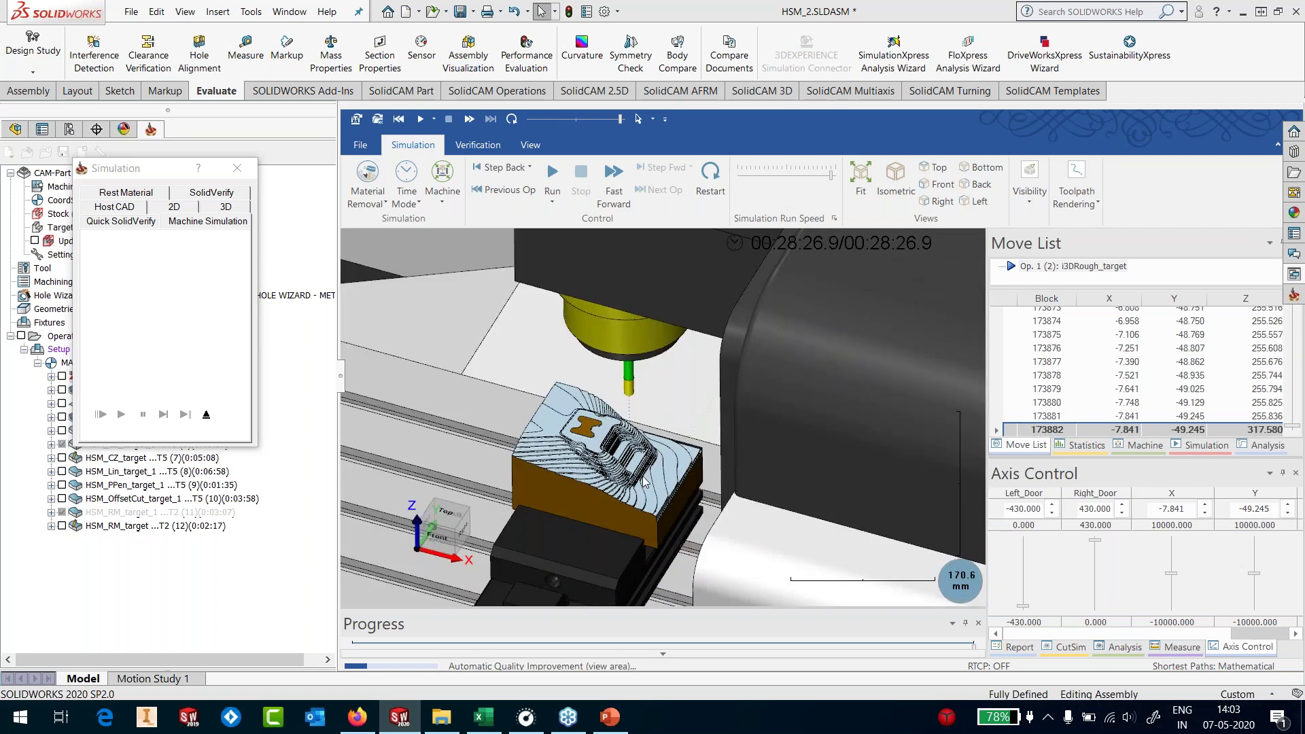
pyautogui.scroll(3, 645, 476)
pyautogui.scroll(1, 647, 481)
# Run a Deviation analysis of the roughed stock against the target and enlarge the analysis results to show the full colour range
pyautogui.click(1120, 647)
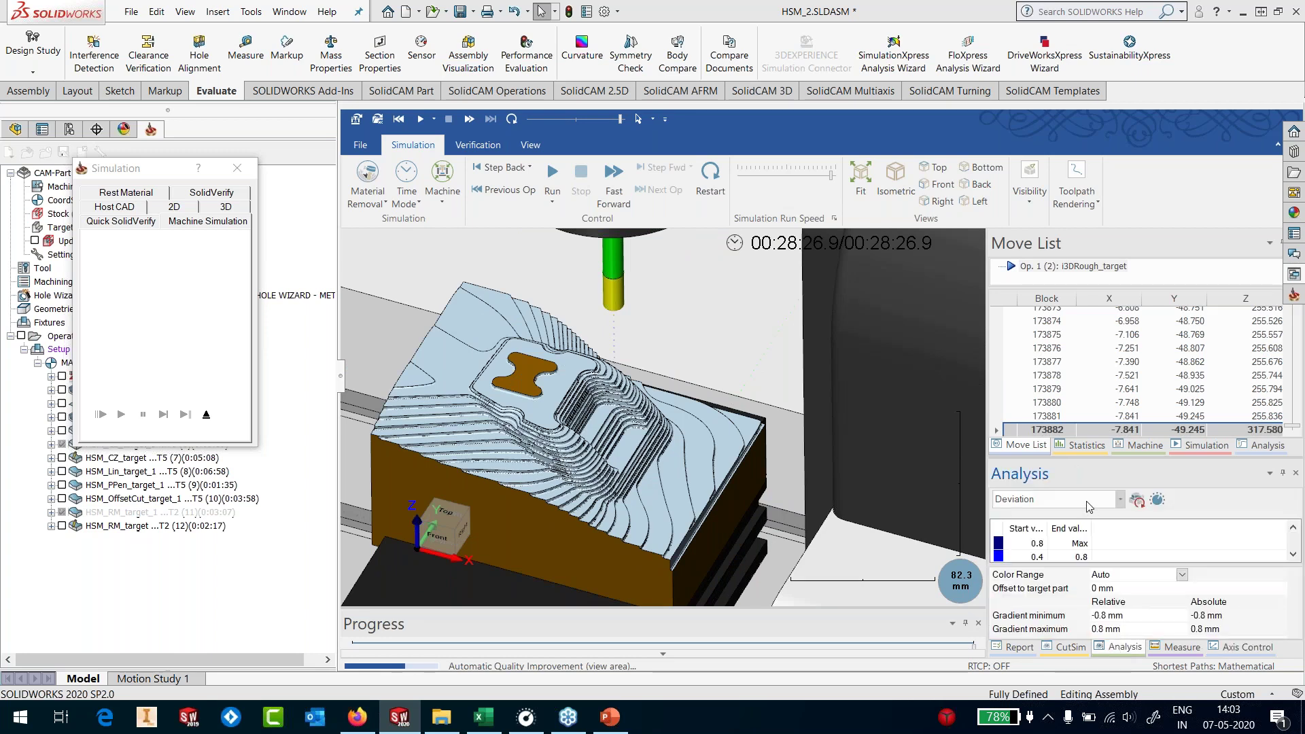
pyautogui.click(1137, 499)
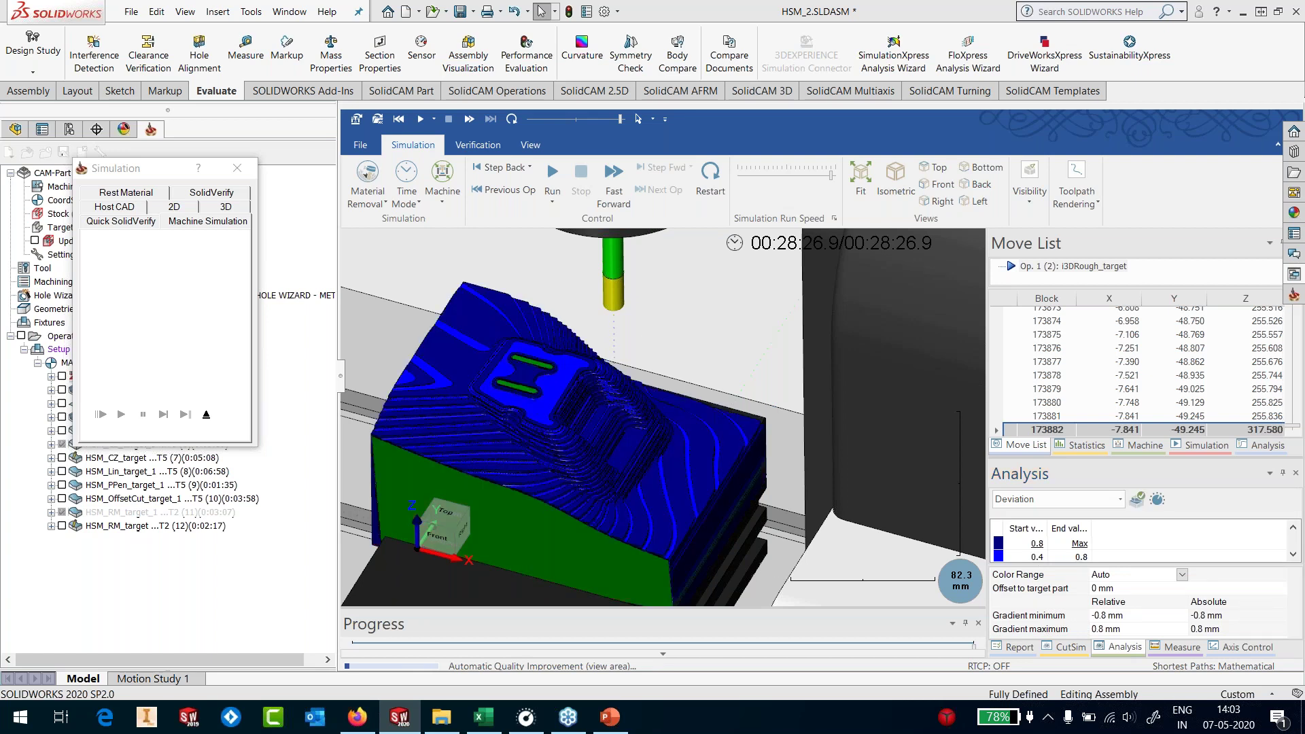
pyautogui.moveTo(1073, 456); pyautogui.dragTo(1068, 316)
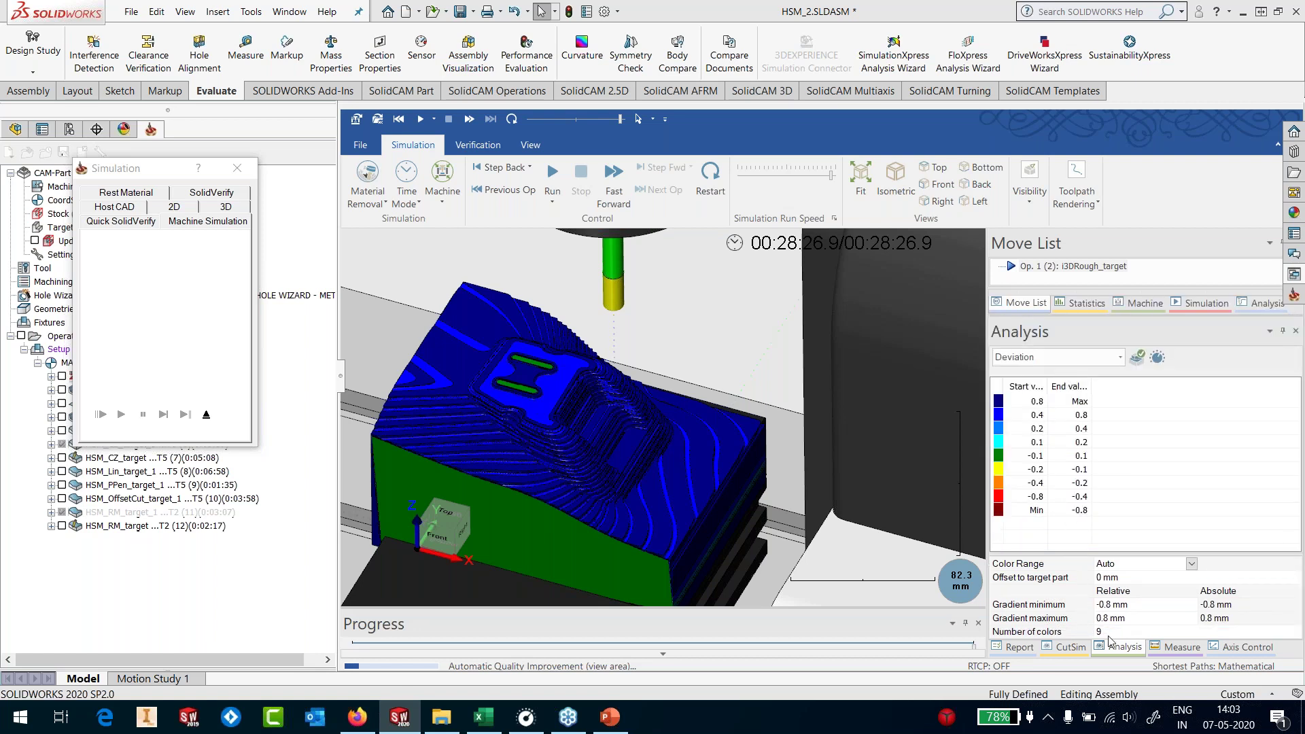
# Measure the deviation at one point in the central pocket region and another on the outer sloped surface
pyautogui.click(1177, 650)
pyautogui.click(588, 428)
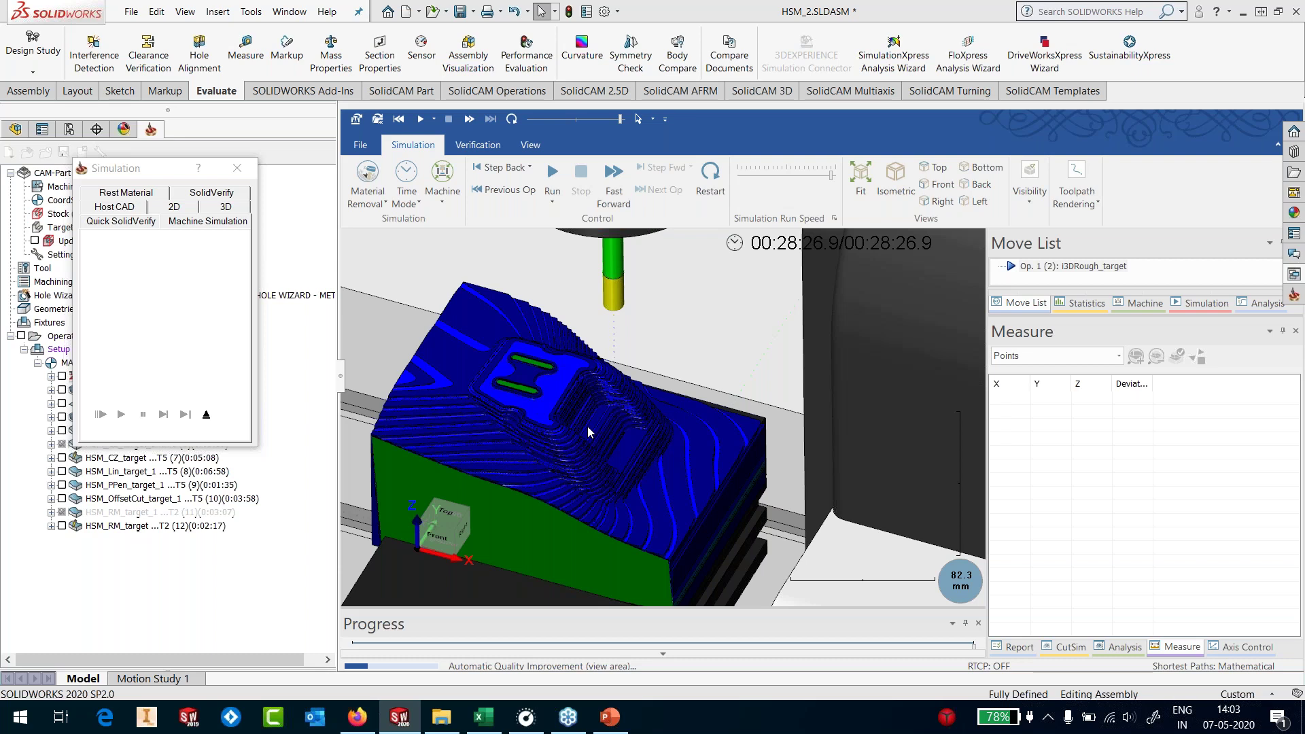
pyautogui.click(631, 420)
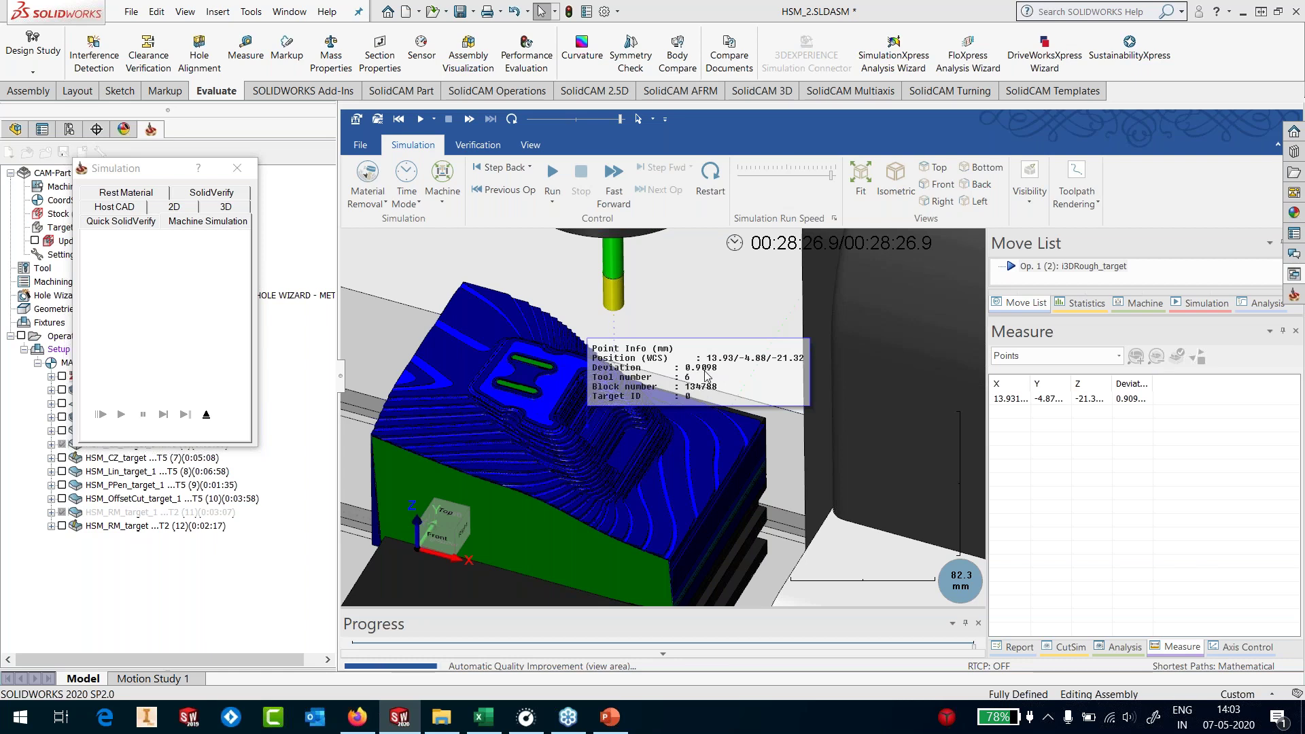
pyautogui.click(450, 434)
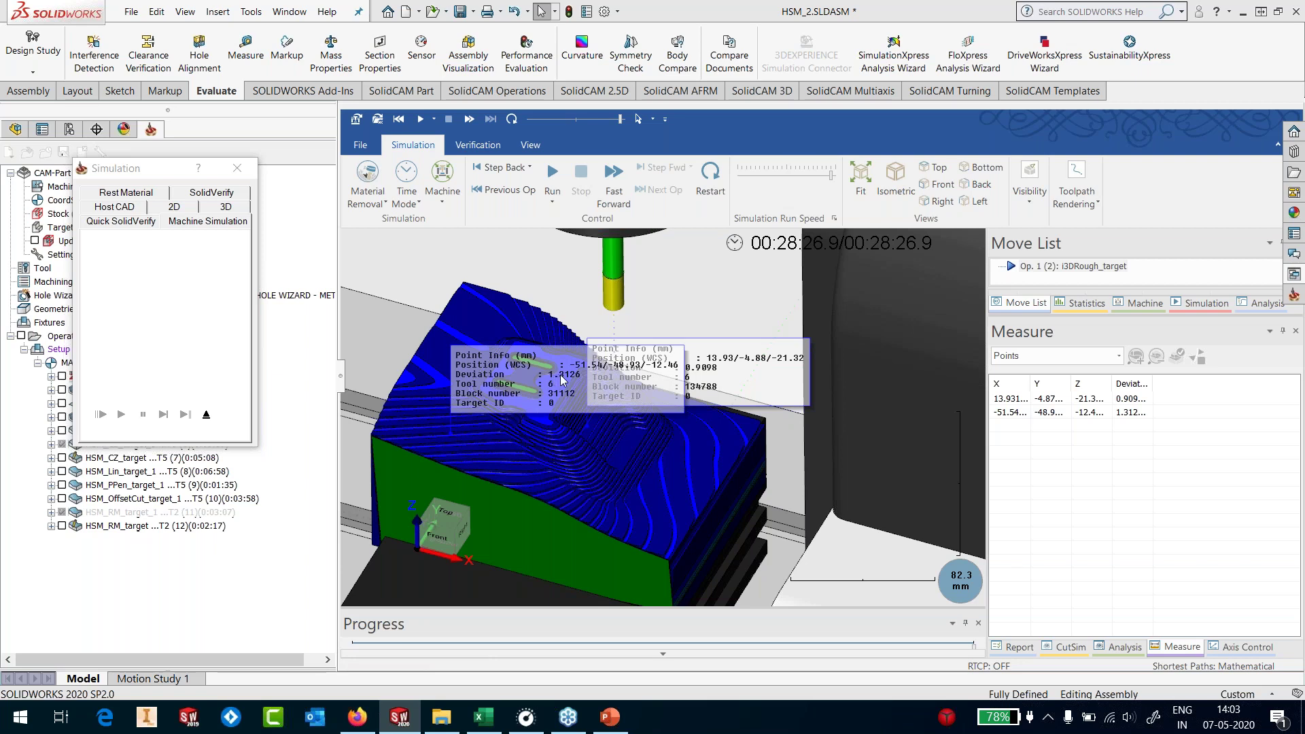
# Delete both measured deviation points and exit the machine simulation
pyautogui.click(207, 415)
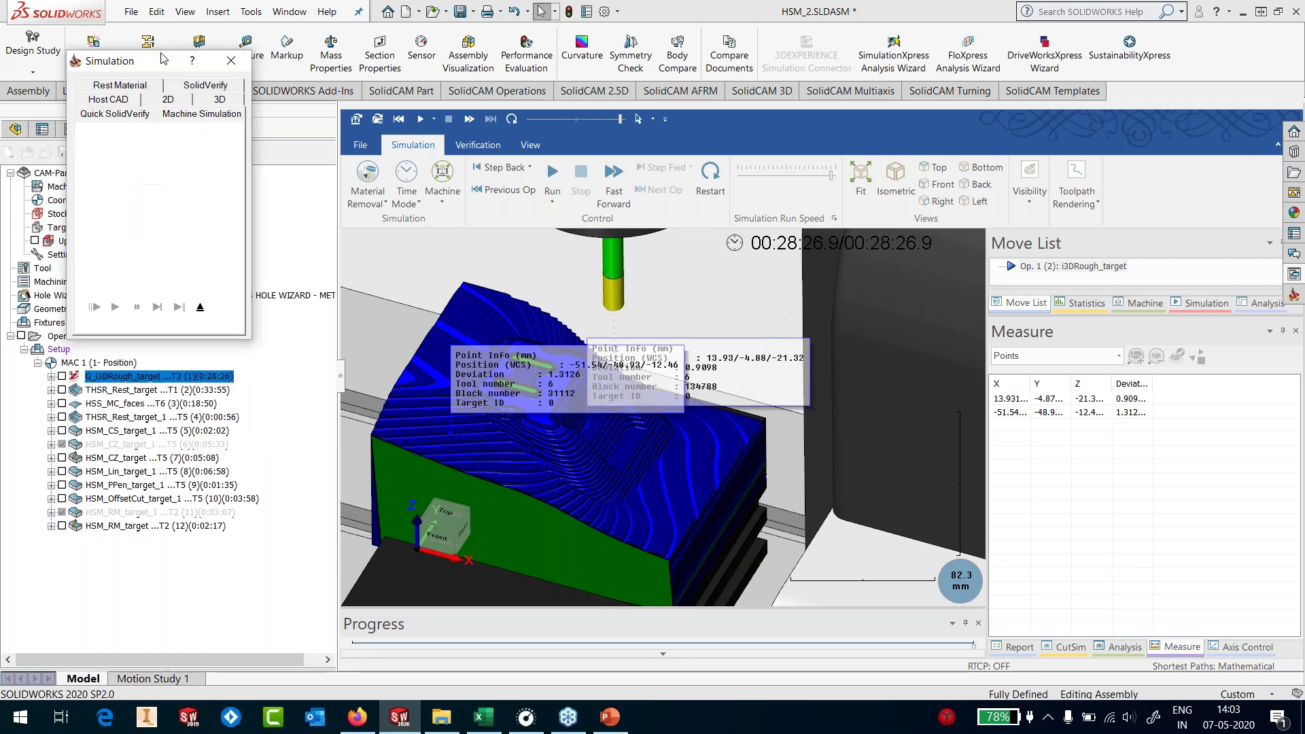
pyautogui.click(1118, 356)
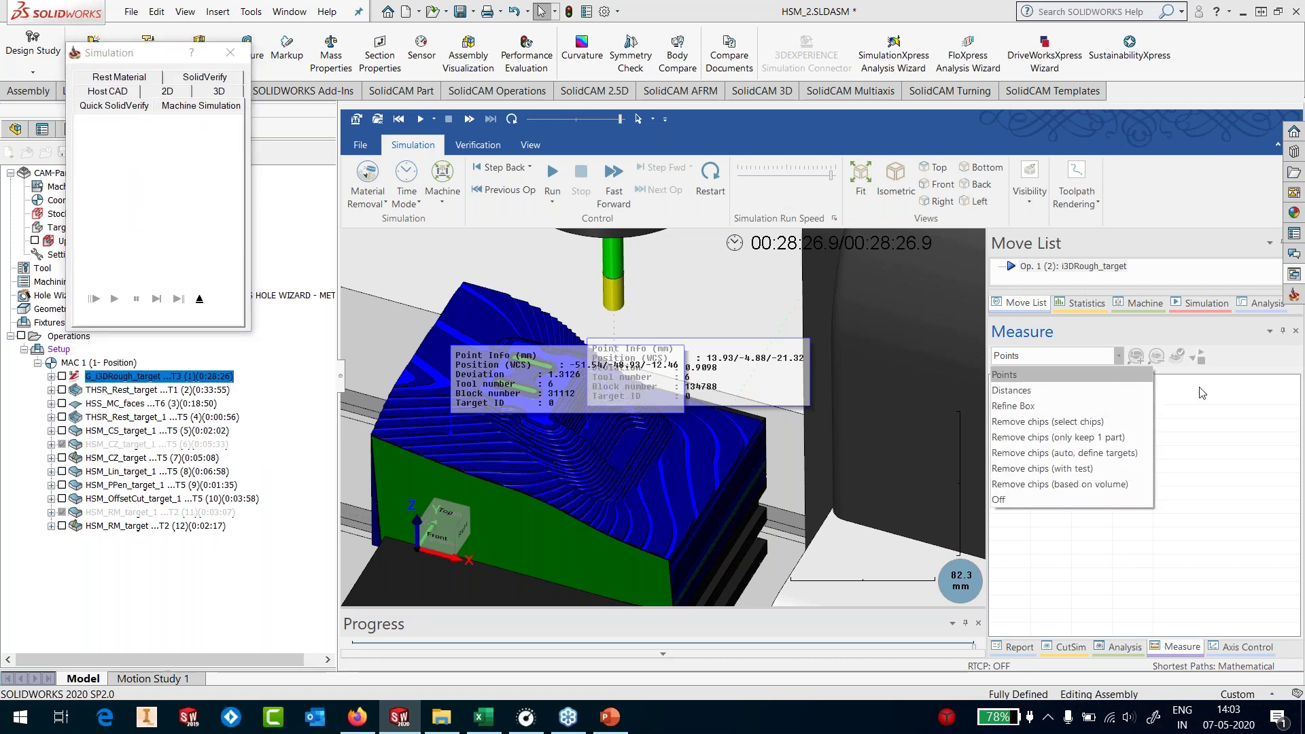
pyautogui.click(1101, 370)
pyautogui.rightClick(1098, 397)
pyautogui.click(1101, 401)
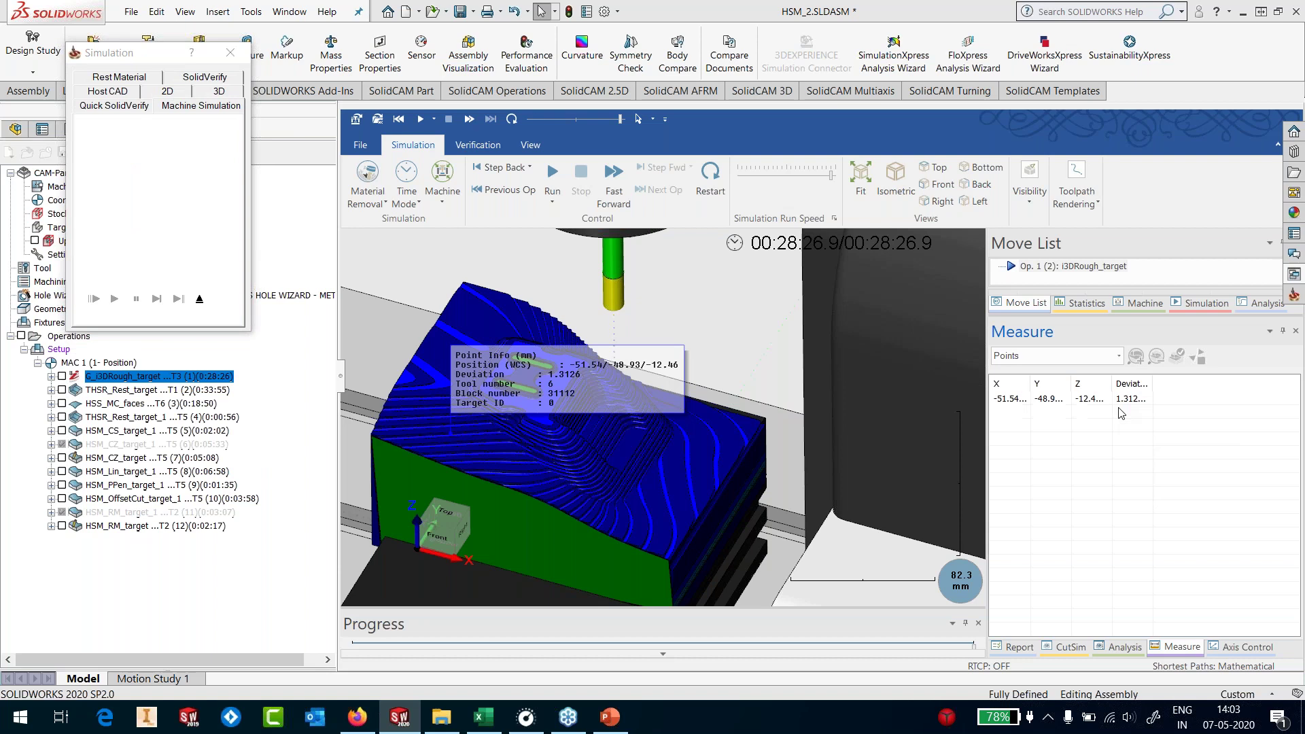
pyautogui.rightClick(1095, 399)
pyautogui.click(1128, 406)
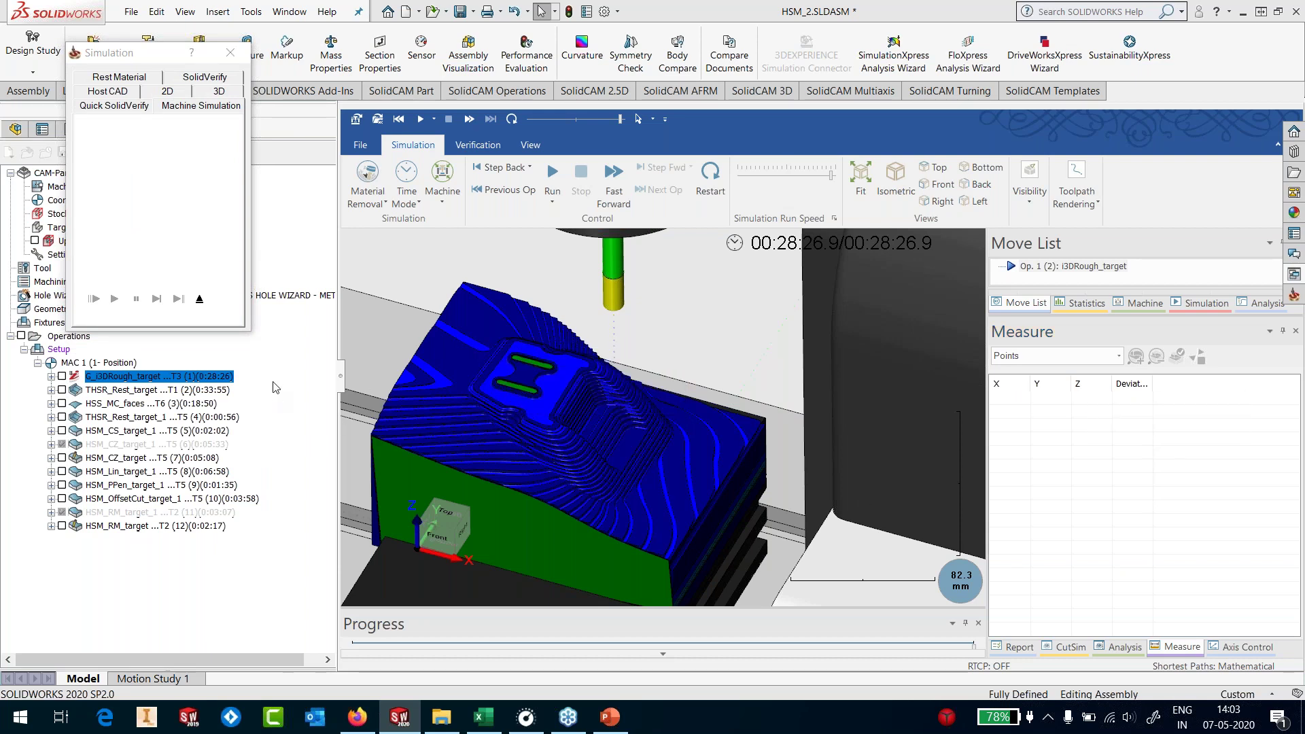
pyautogui.click(200, 300)
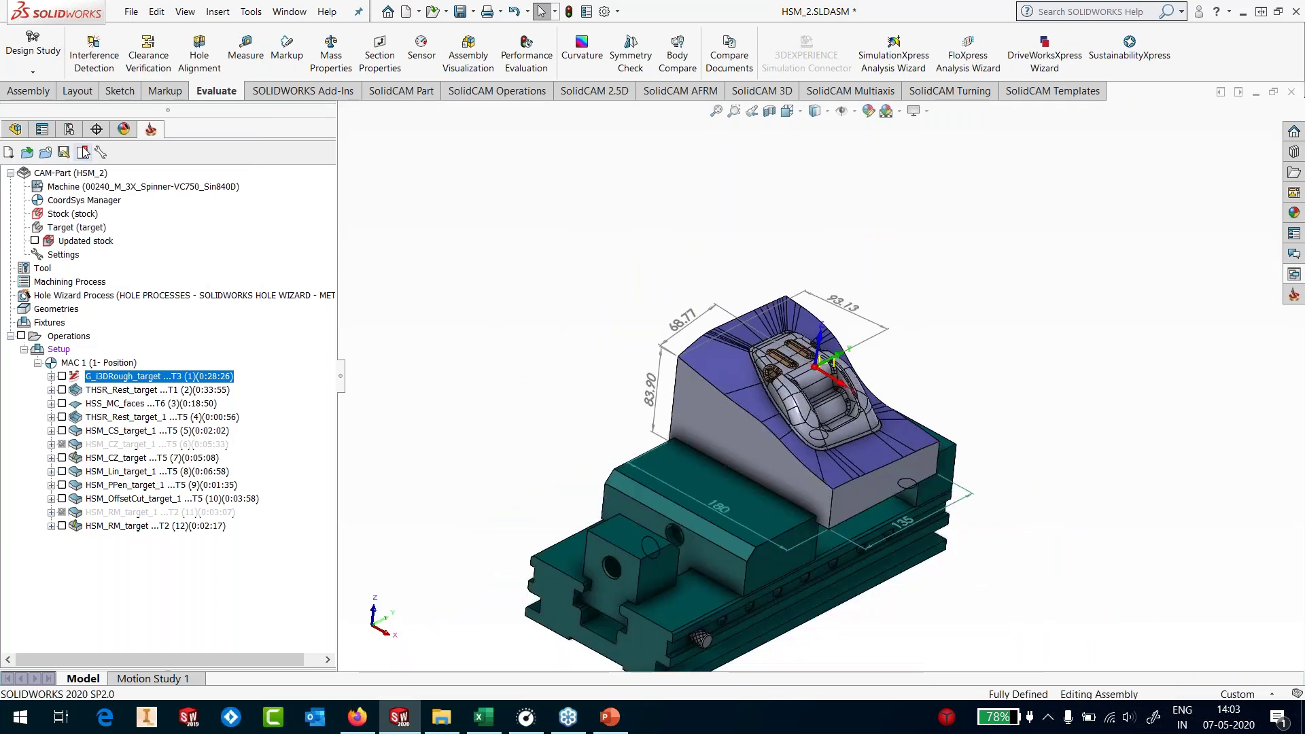
# Hide the Vise component in the HSM_2 assembly
pyautogui.click(15, 129)
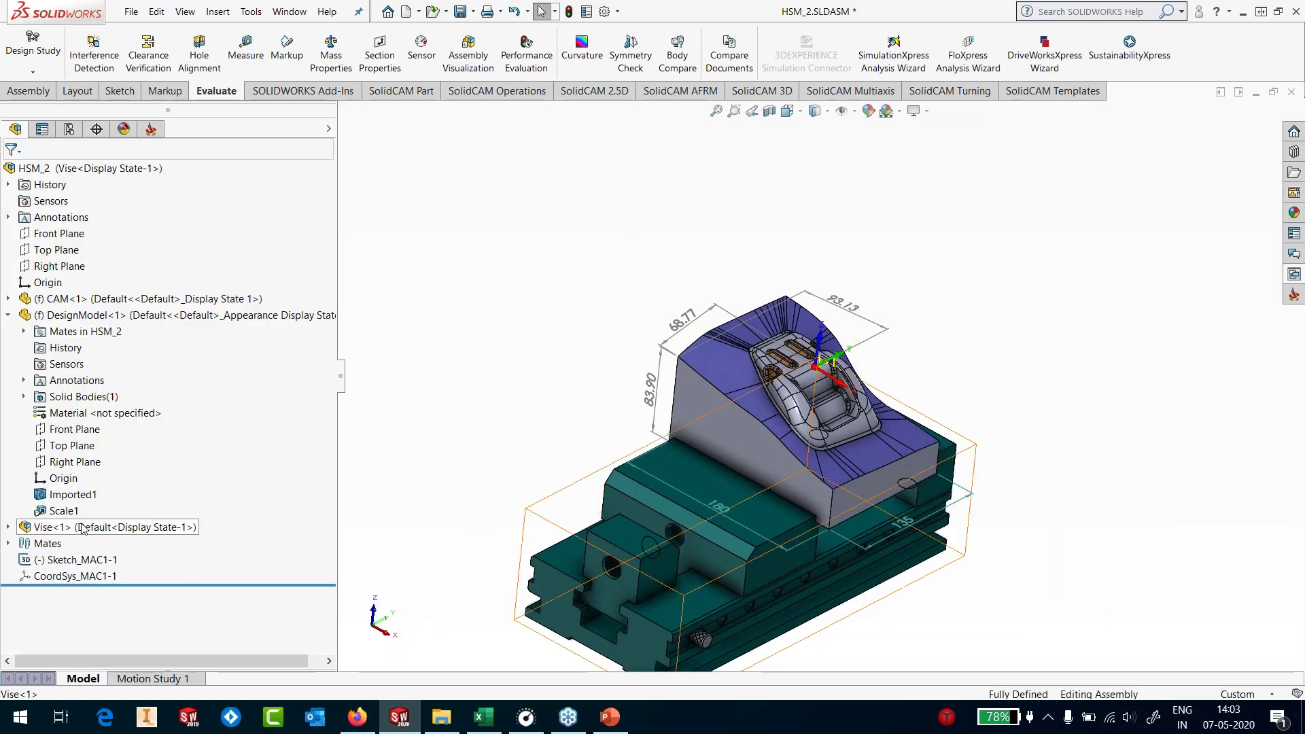
pyautogui.click(116, 527)
pyautogui.click(178, 487)
pyautogui.scroll(-3, 836, 418)
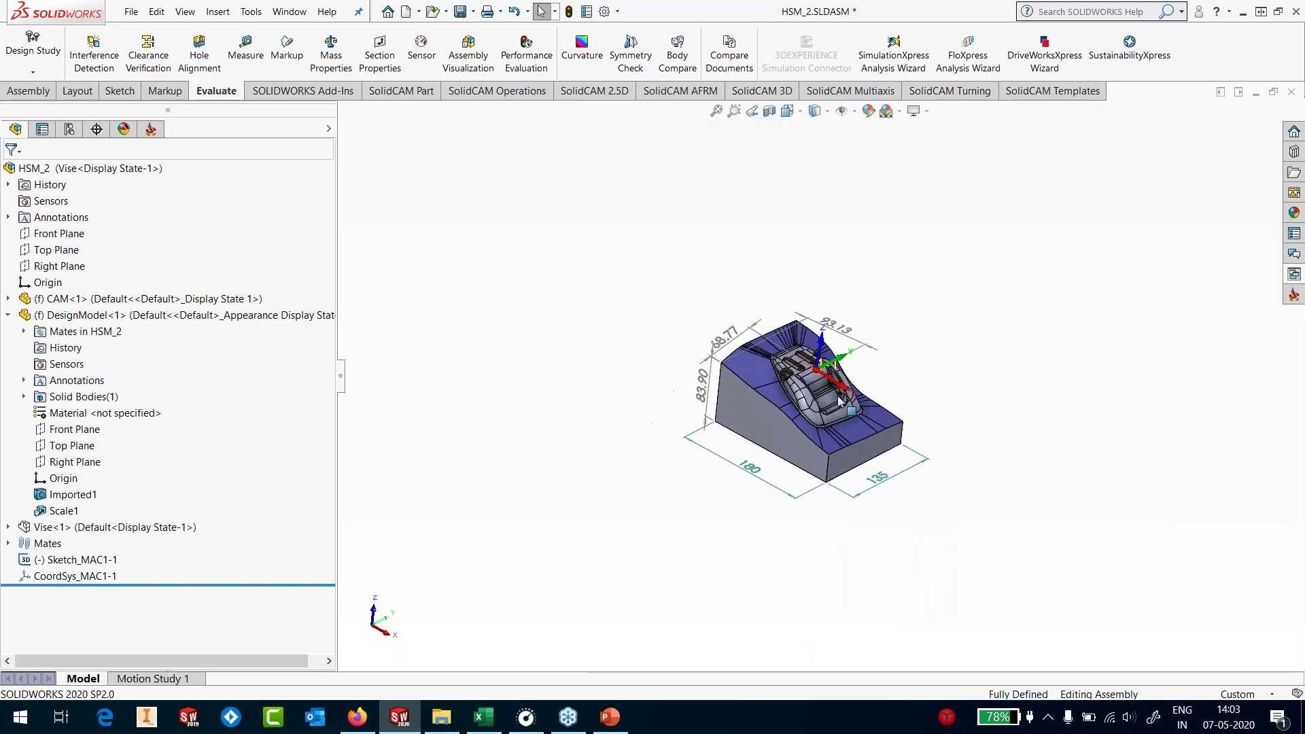
# Try to generate the Tool Sheet documentation for the HSM_2 CAM-Part with all sections included
pyautogui.click(151, 129)
pyautogui.rightClick(106, 177)
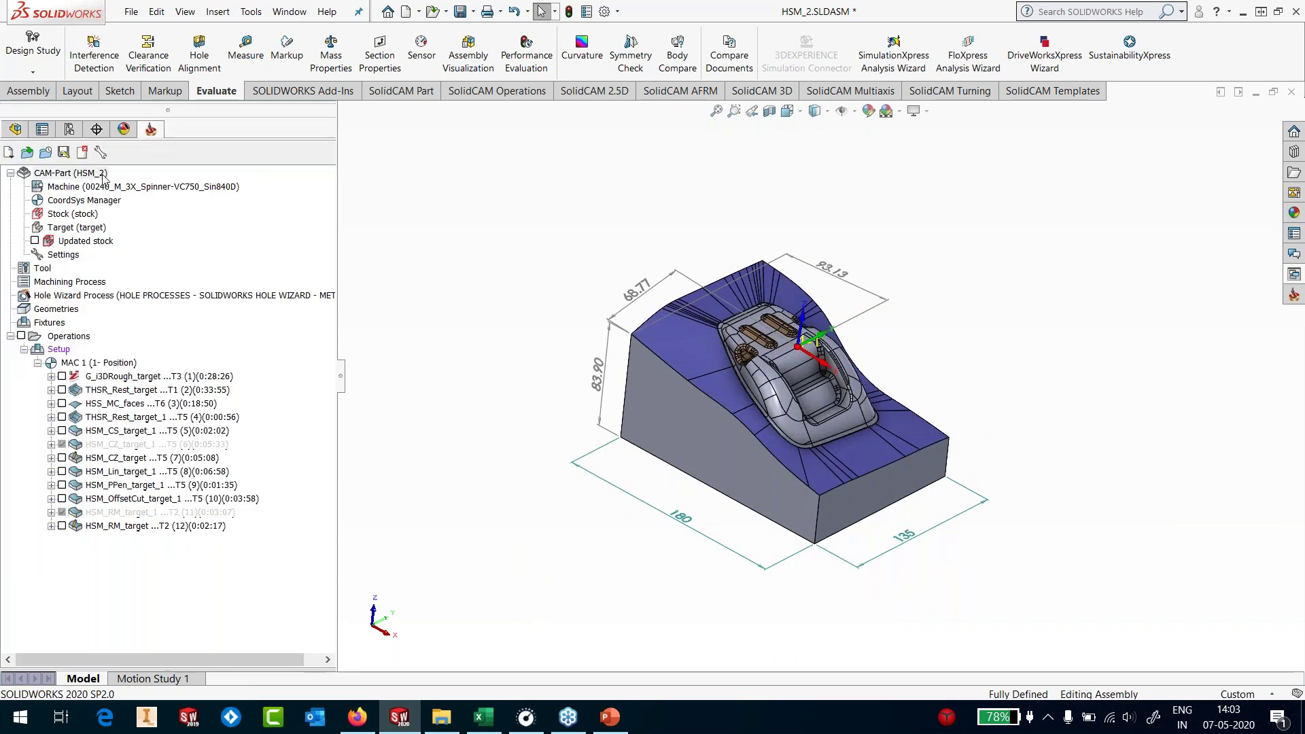
pyautogui.moveTo(170, 307)
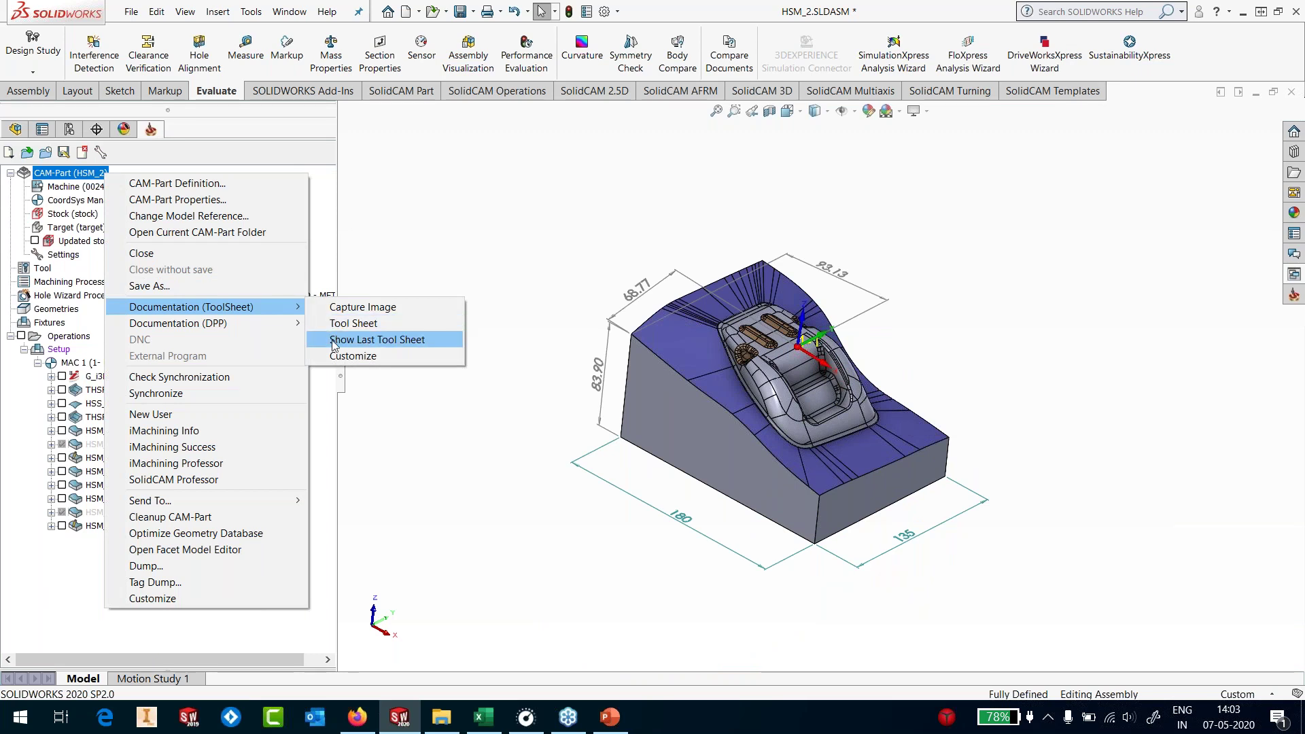
pyautogui.click(354, 323)
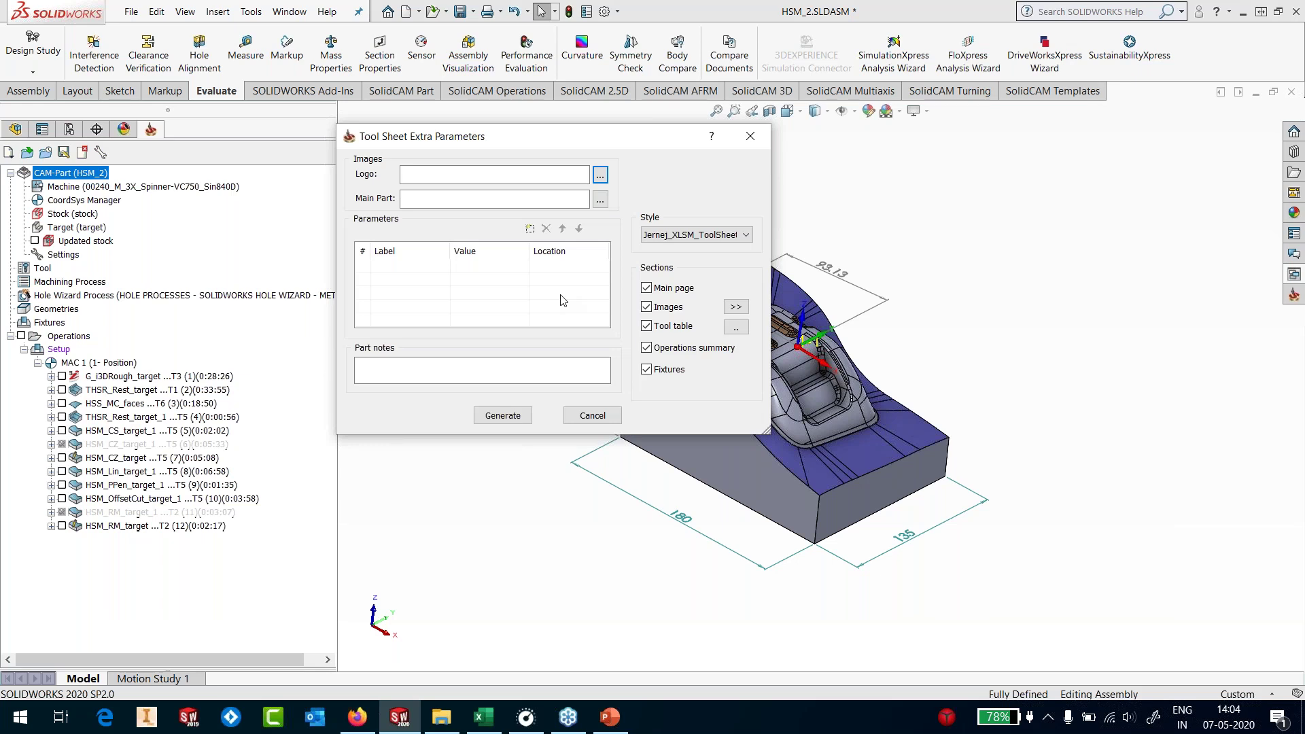
pyautogui.click(507, 422)
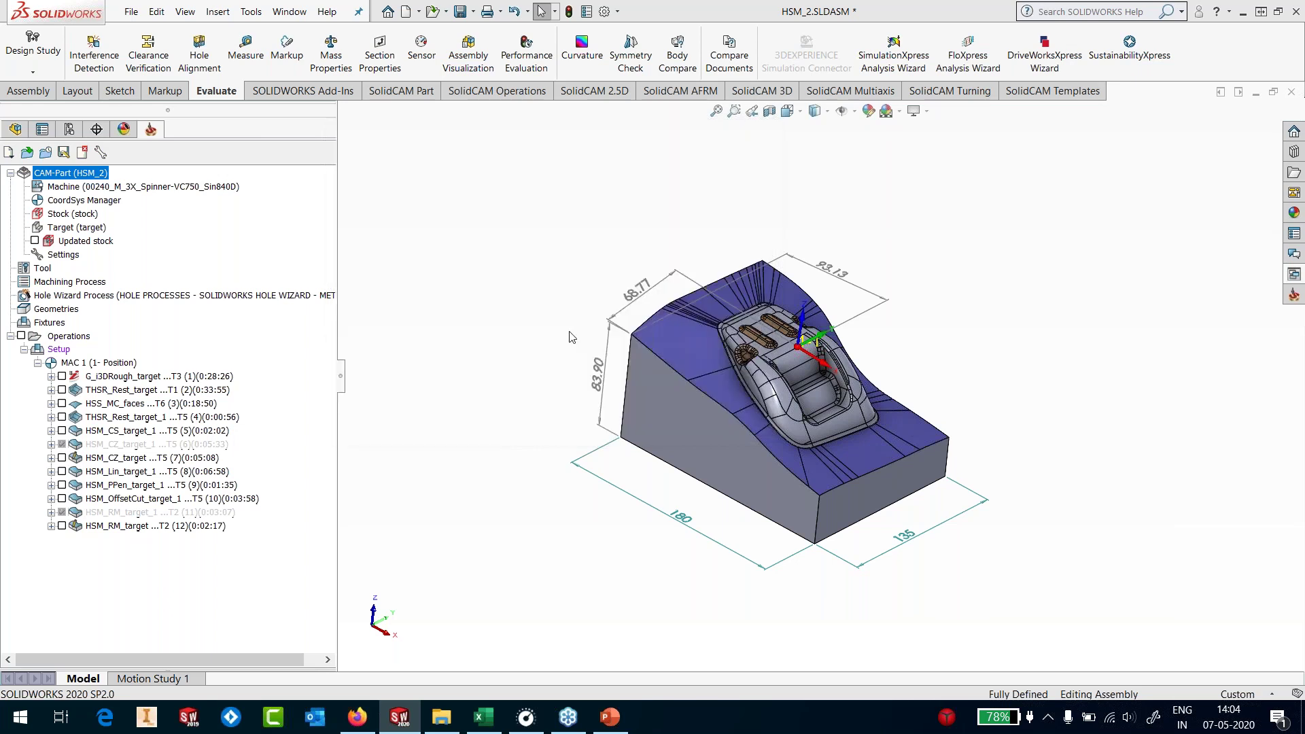
pyautogui.scroll(-3, 666, 422)
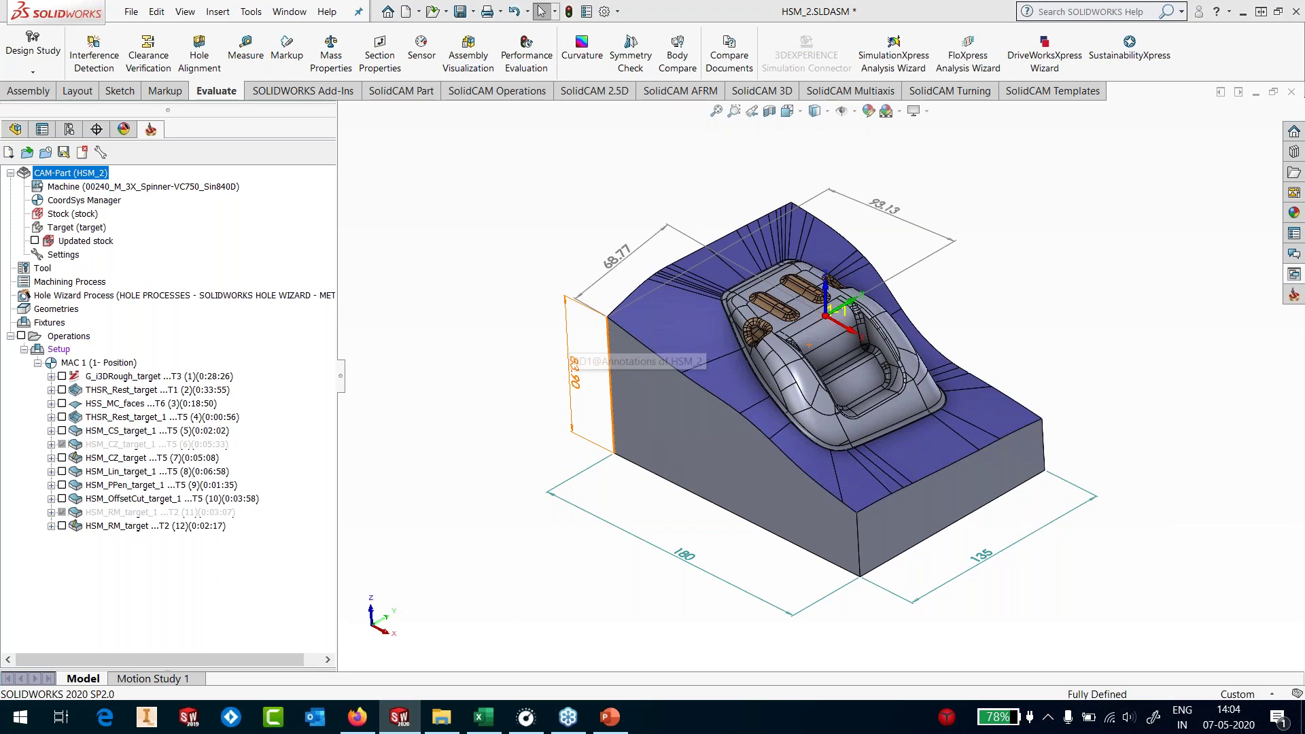
pyautogui.click(484, 718)
pyautogui.click(484, 718)
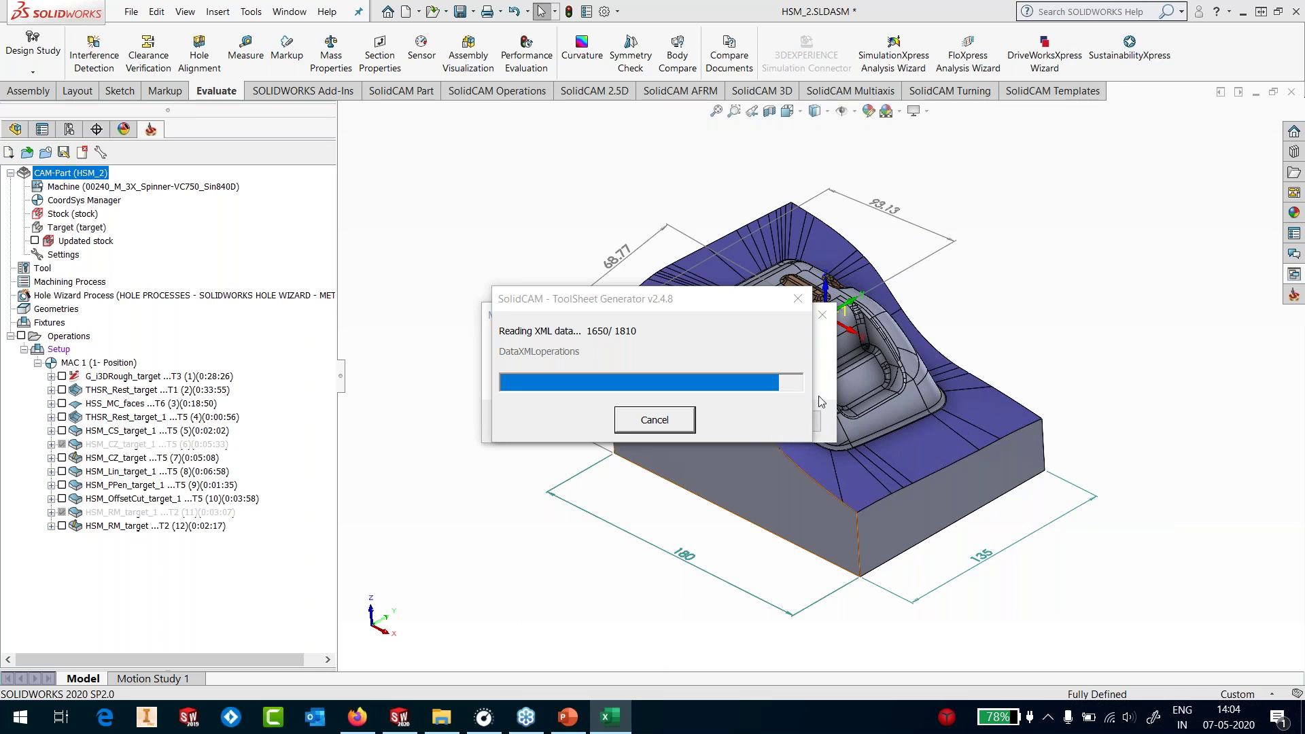
pyautogui.click(823, 315)
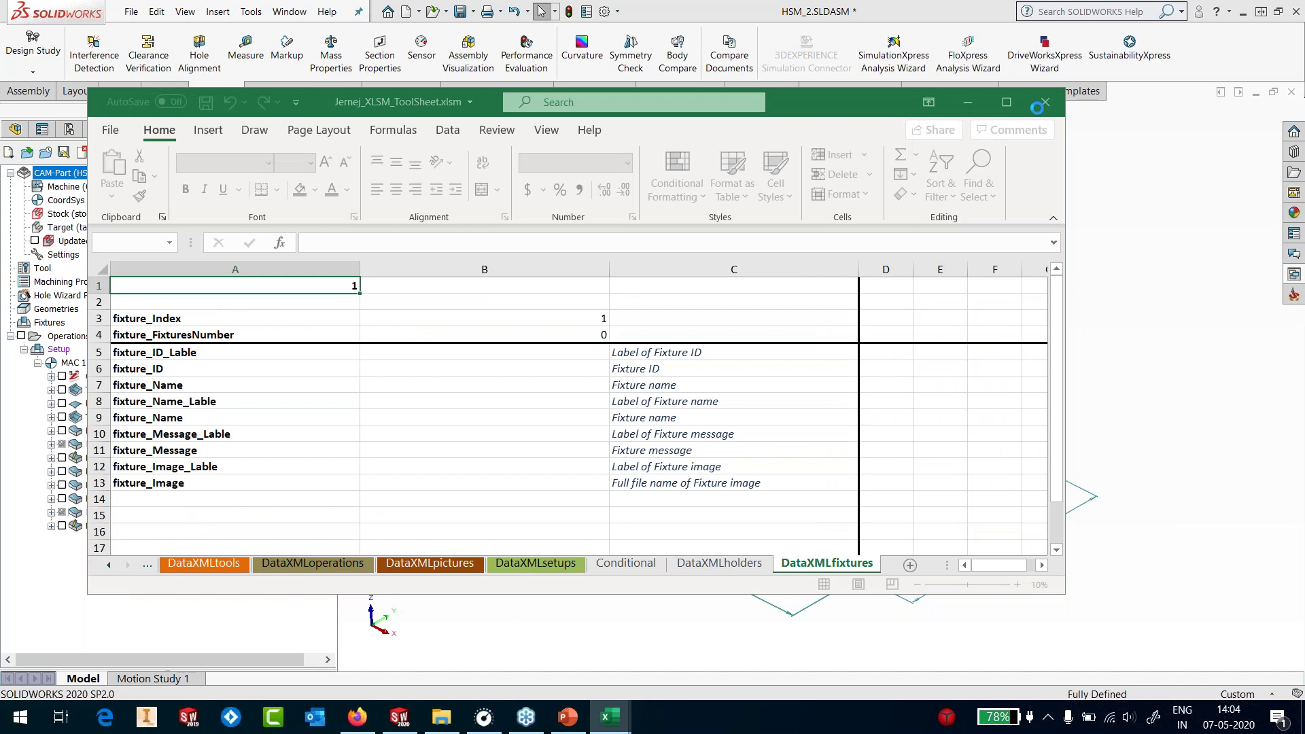
# Open Task Manager, end the unresponsive Excel process, and return to the CAM-Part
pyautogui.click(610, 717)
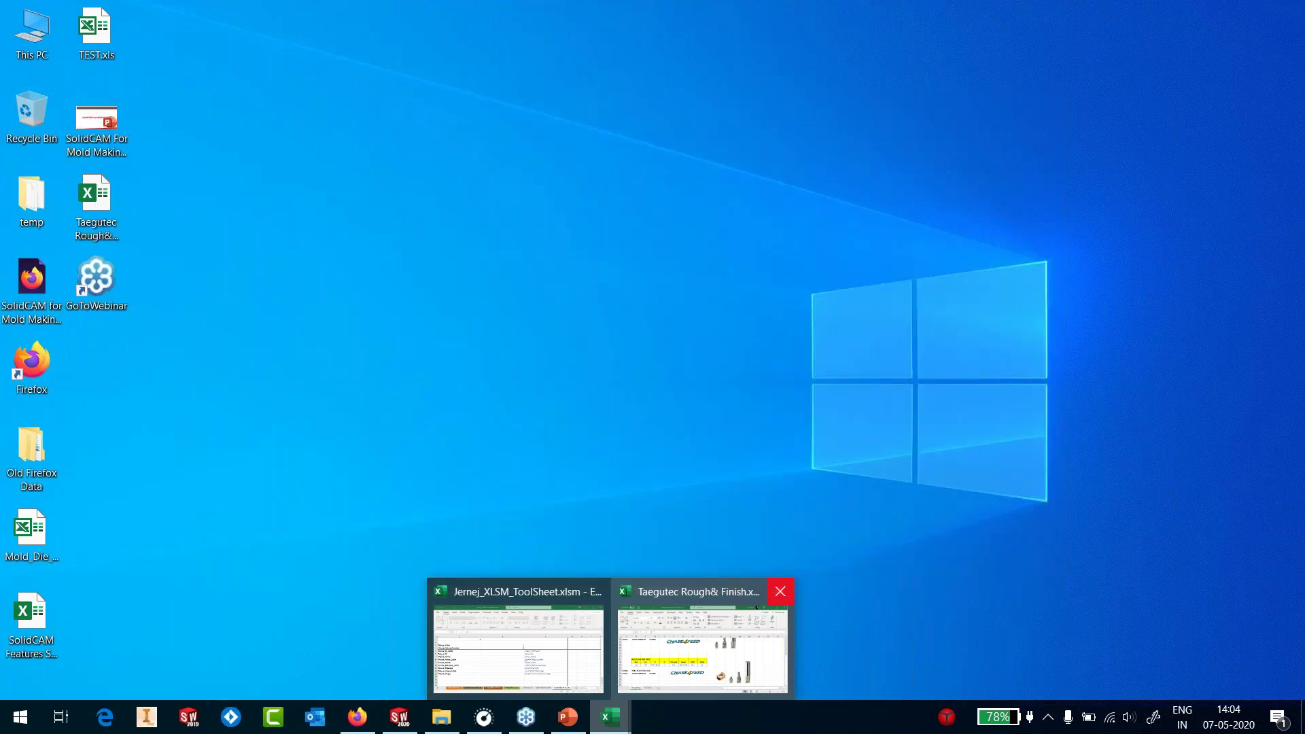
pyautogui.click(726, 688)
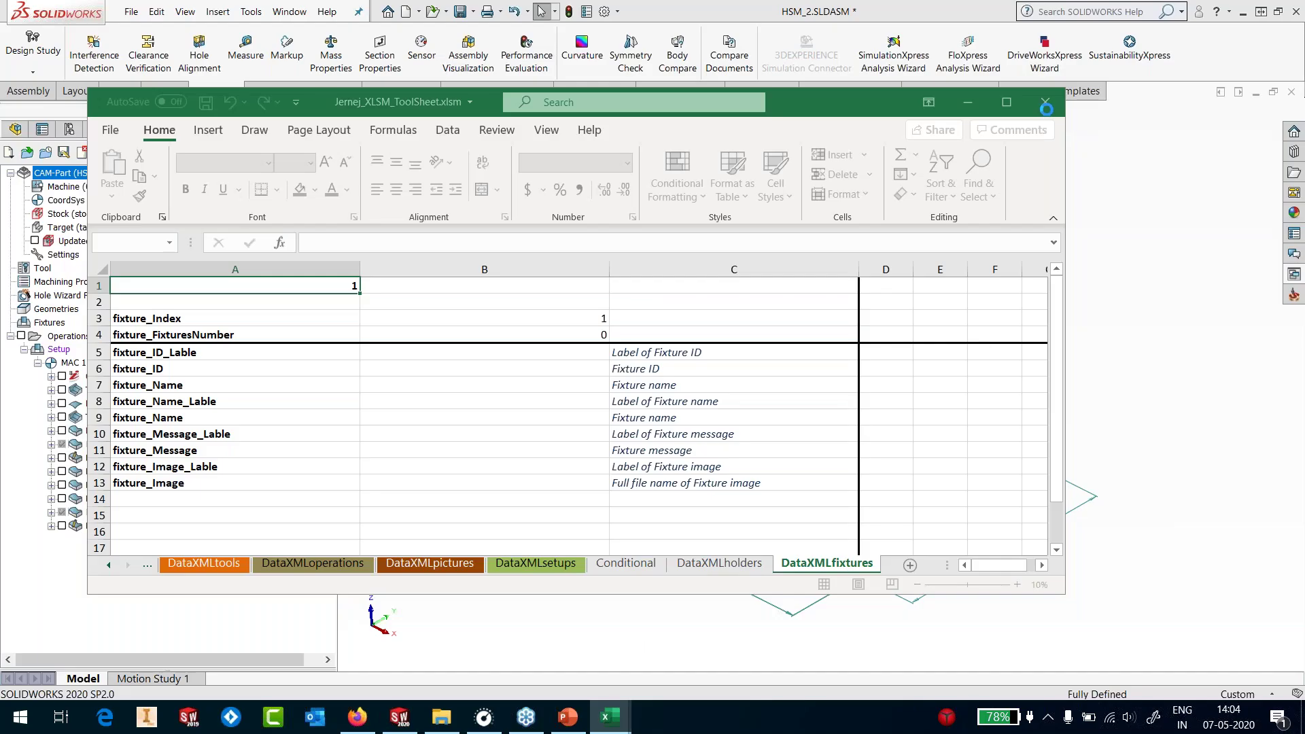
pyautogui.rightClick(727, 717)
pyautogui.click(748, 629)
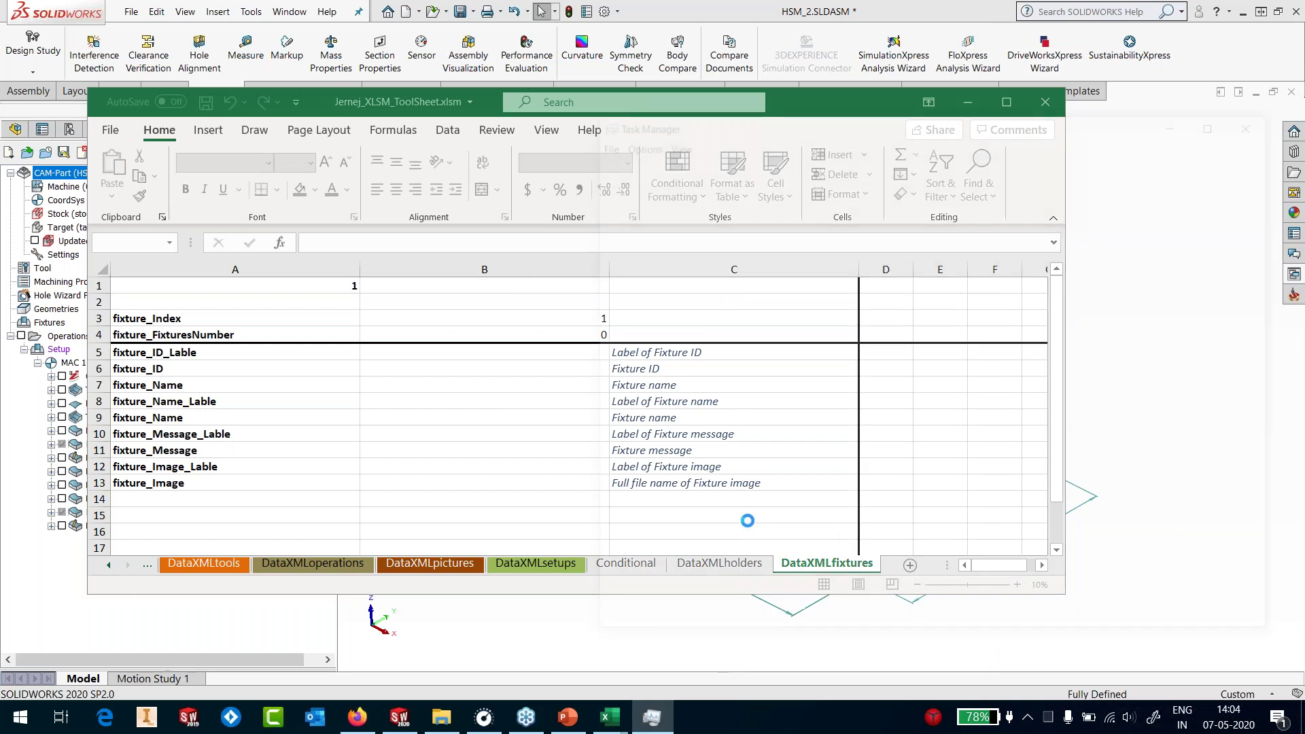
pyautogui.click(672, 313)
pyautogui.click(1216, 620)
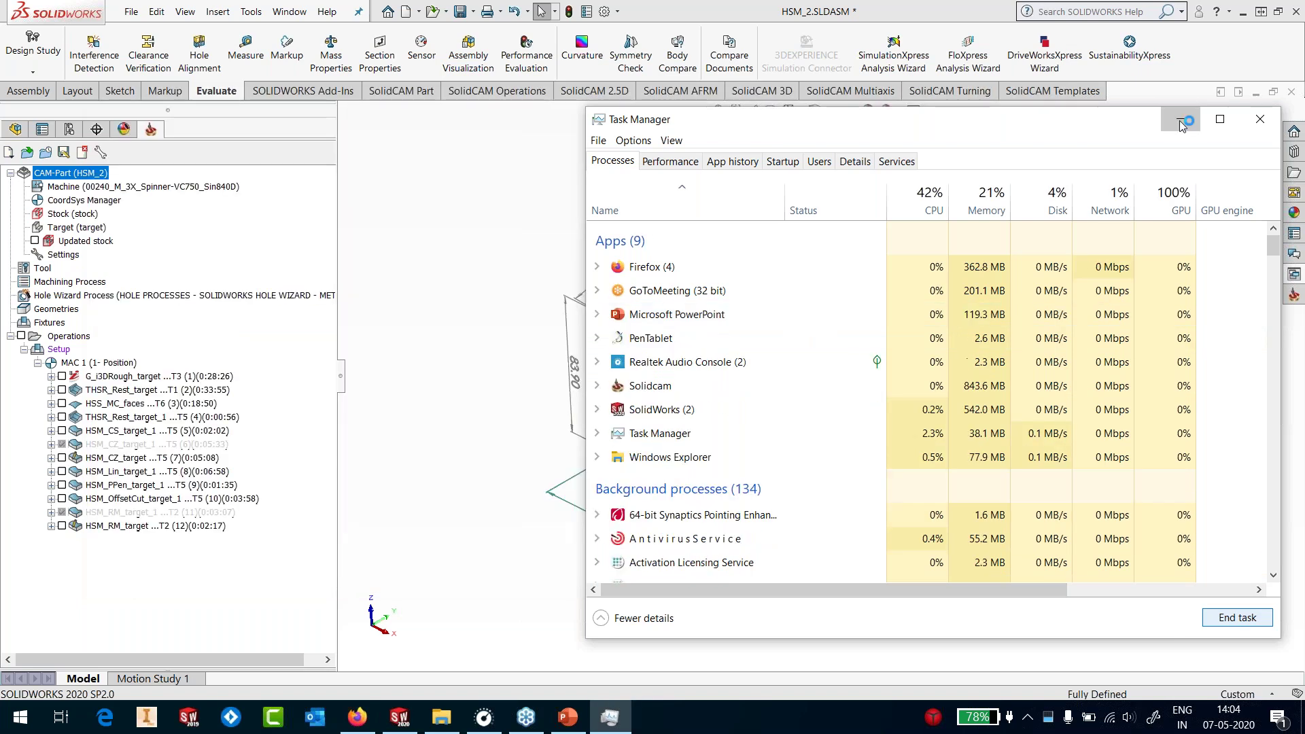
pyautogui.click(1180, 119)
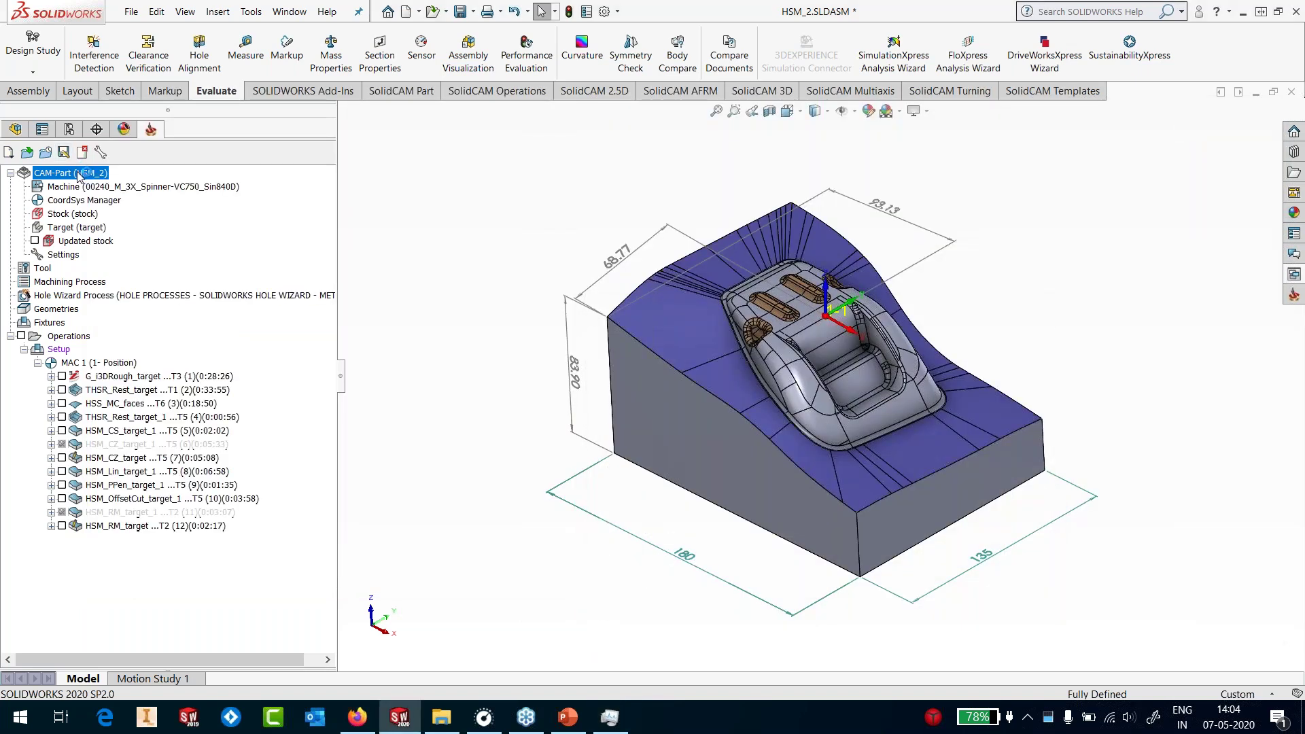
# Generate the HSM_2 Tool Sheet documentation again, keeping the preset style and sections
pyautogui.rightClick(79, 176)
pyautogui.moveTo(183, 304)
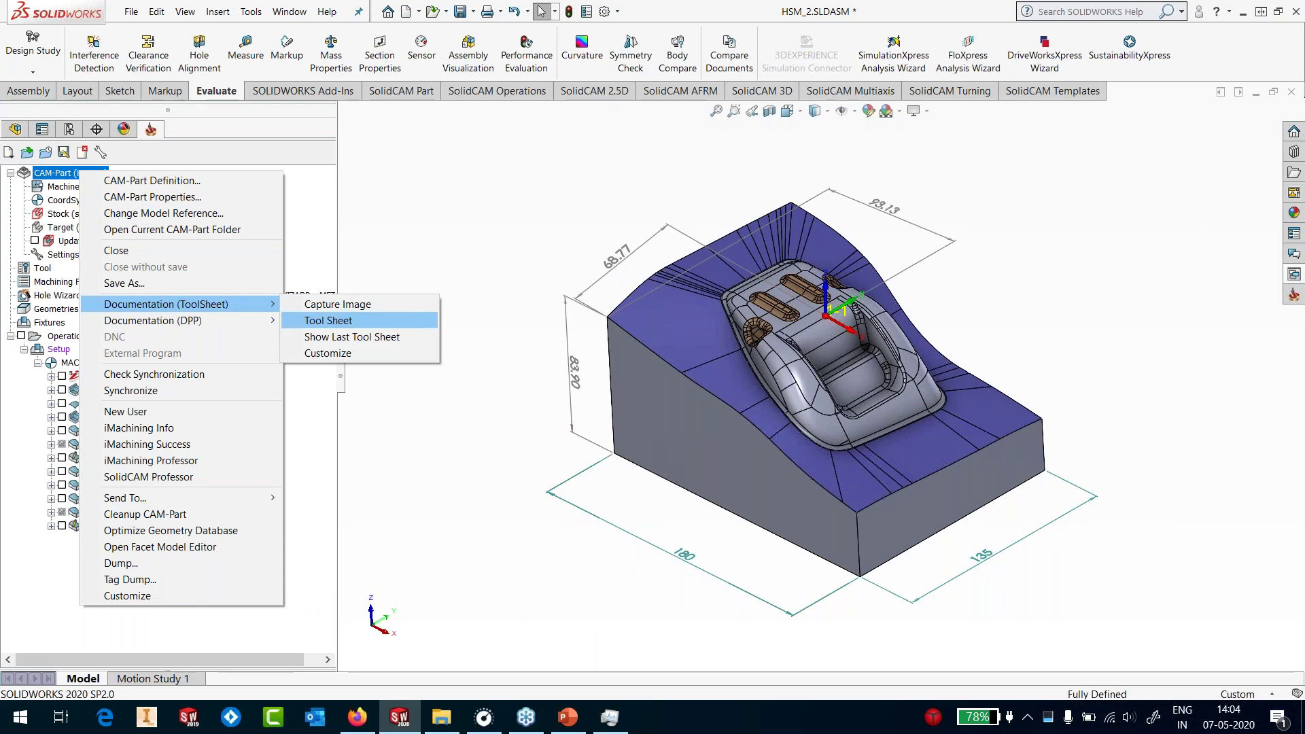
pyautogui.click(328, 320)
pyautogui.click(499, 417)
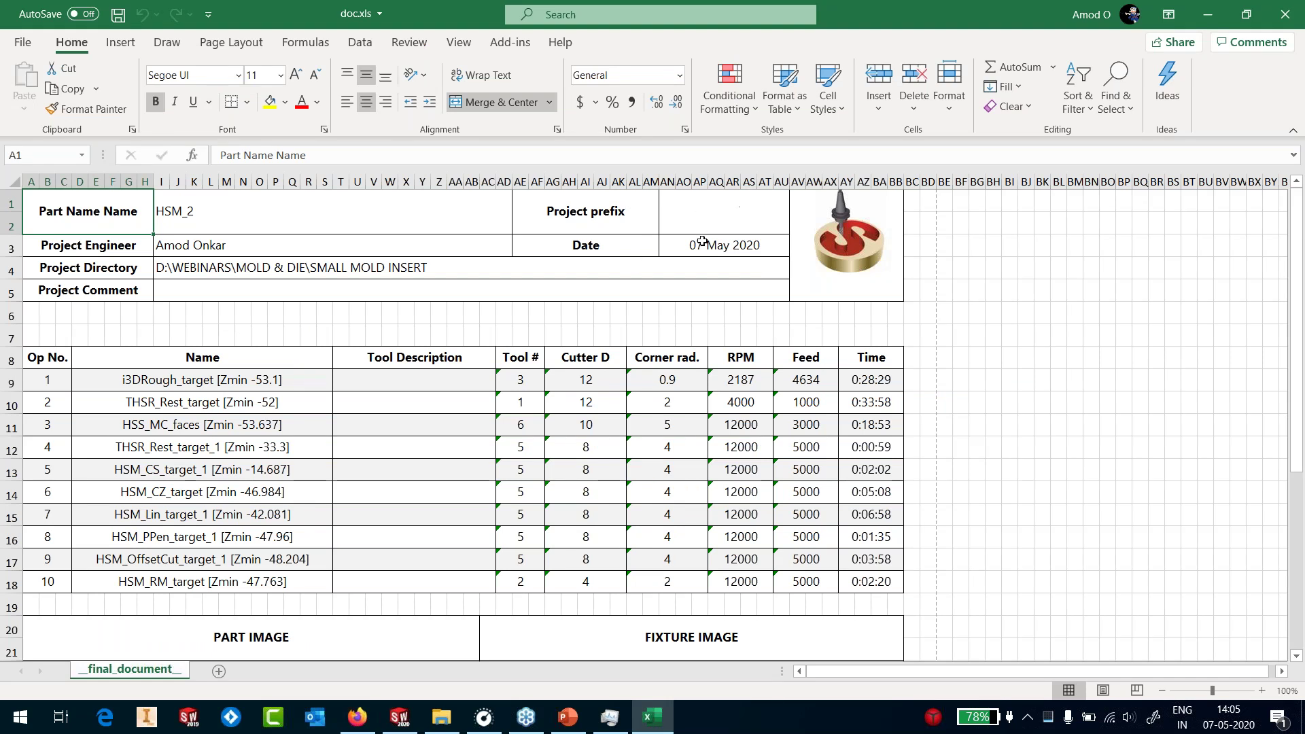
# Review the tool sheet's operation names, tool descriptions, tool numbers, cutter diameters, corner radii, RPM, feeds, times, and part and fixture images
pyautogui.moveTo(227, 379); pyautogui.dragTo(245, 581)
pyautogui.moveTo(426, 378); pyautogui.dragTo(445, 564)
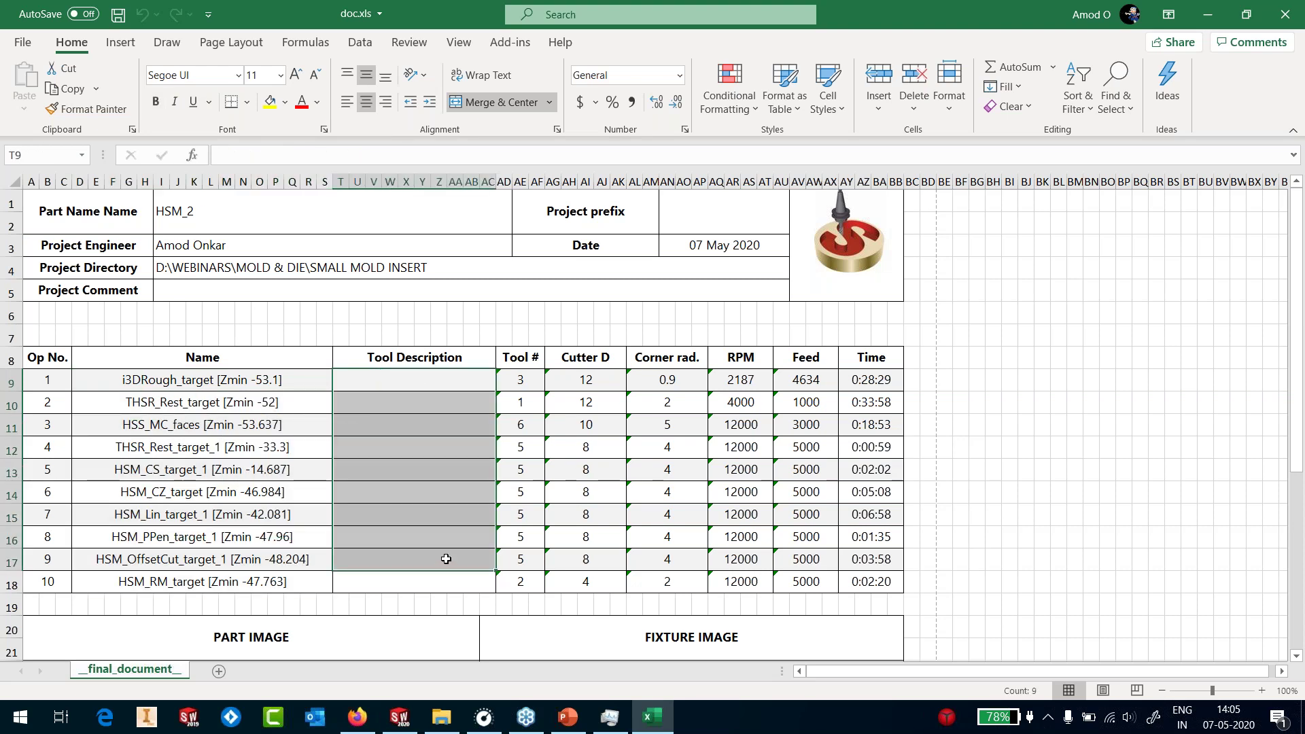
pyautogui.moveTo(520, 356); pyautogui.dragTo(523, 561)
pyautogui.moveTo(601, 367); pyautogui.dragTo(586, 582)
pyautogui.moveTo(670, 379); pyautogui.dragTo(668, 582)
pyautogui.moveTo(740, 379); pyautogui.dragTo(740, 581)
pyautogui.moveTo(814, 386); pyautogui.dragTo(808, 584)
pyautogui.moveTo(892, 374); pyautogui.dragTo(883, 583)
pyautogui.scroll(-1, 1015, 428)
pyautogui.scroll(-6, 1015, 429)
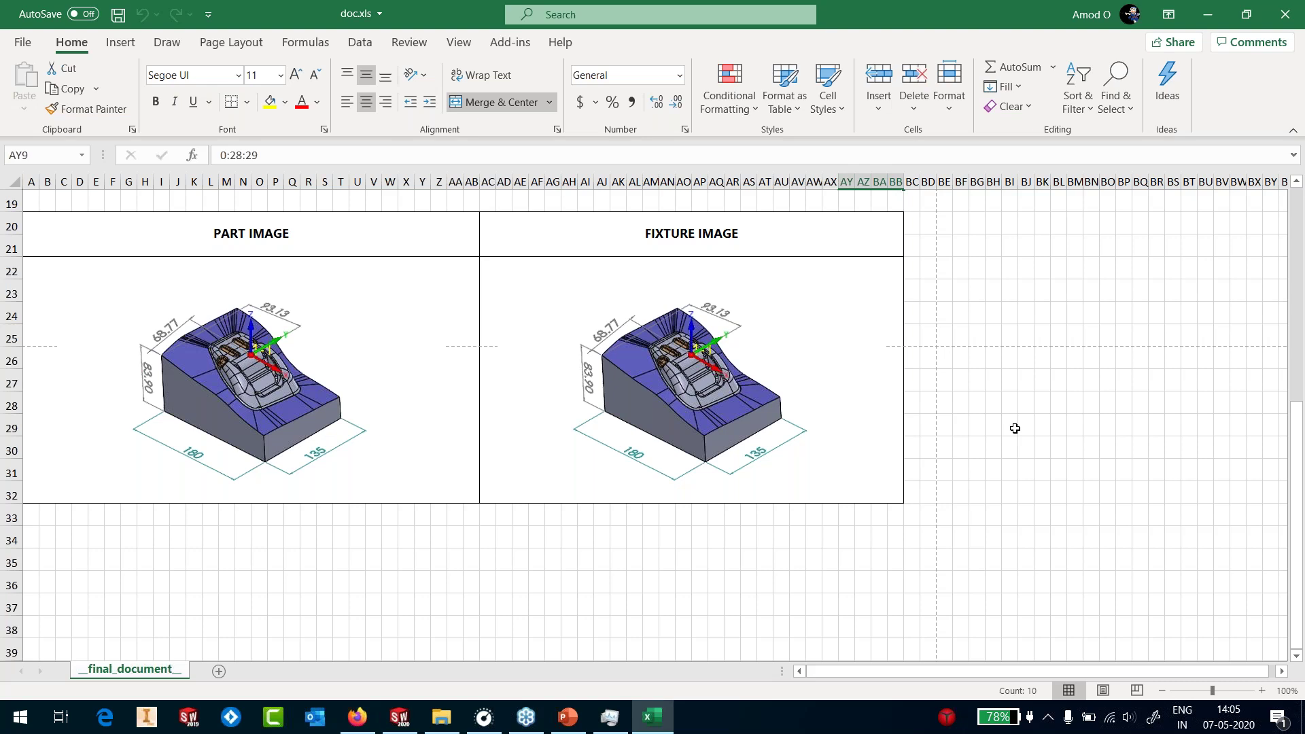
# Close the doc.xls tool sheet without saving changes
pyautogui.click(1291, 22)
pyautogui.press('Tab')
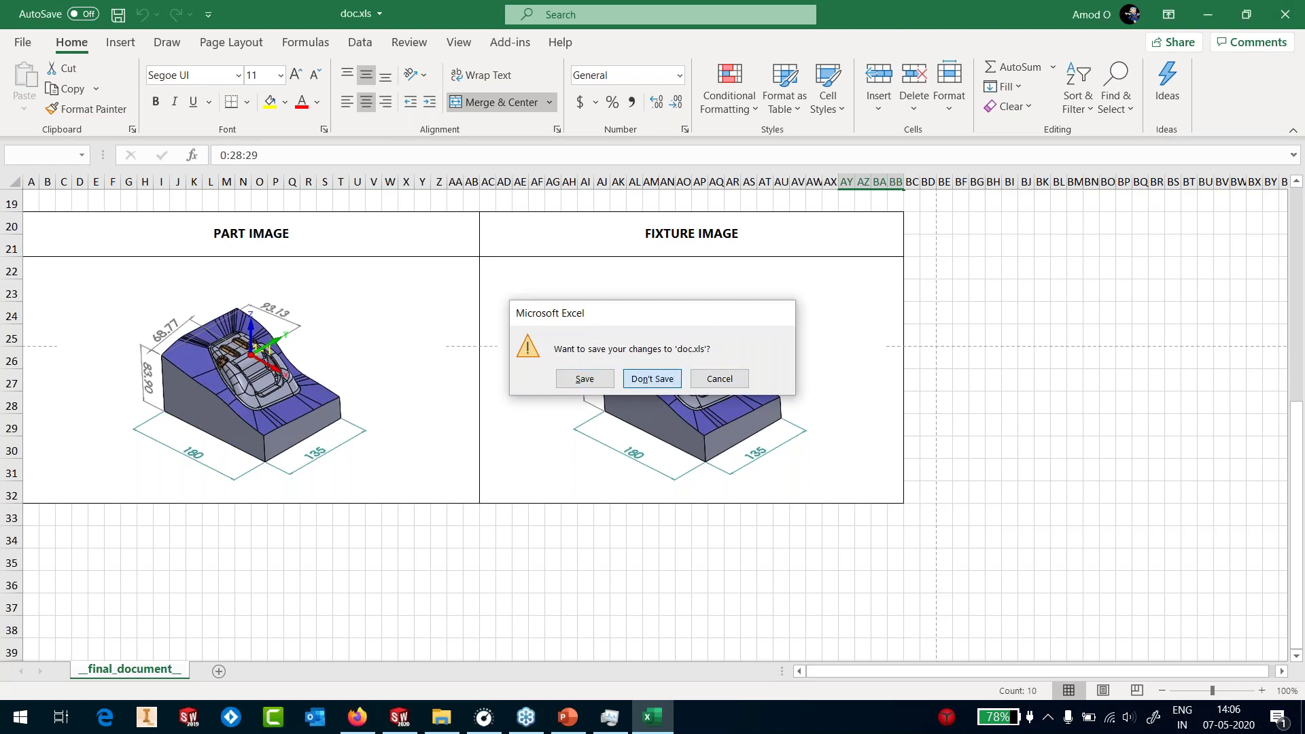
pyautogui.press('Return')
# Close the HSM_2 CAM-Part and its assembly using the SolidCAM commands
pyautogui.click(251, 12)
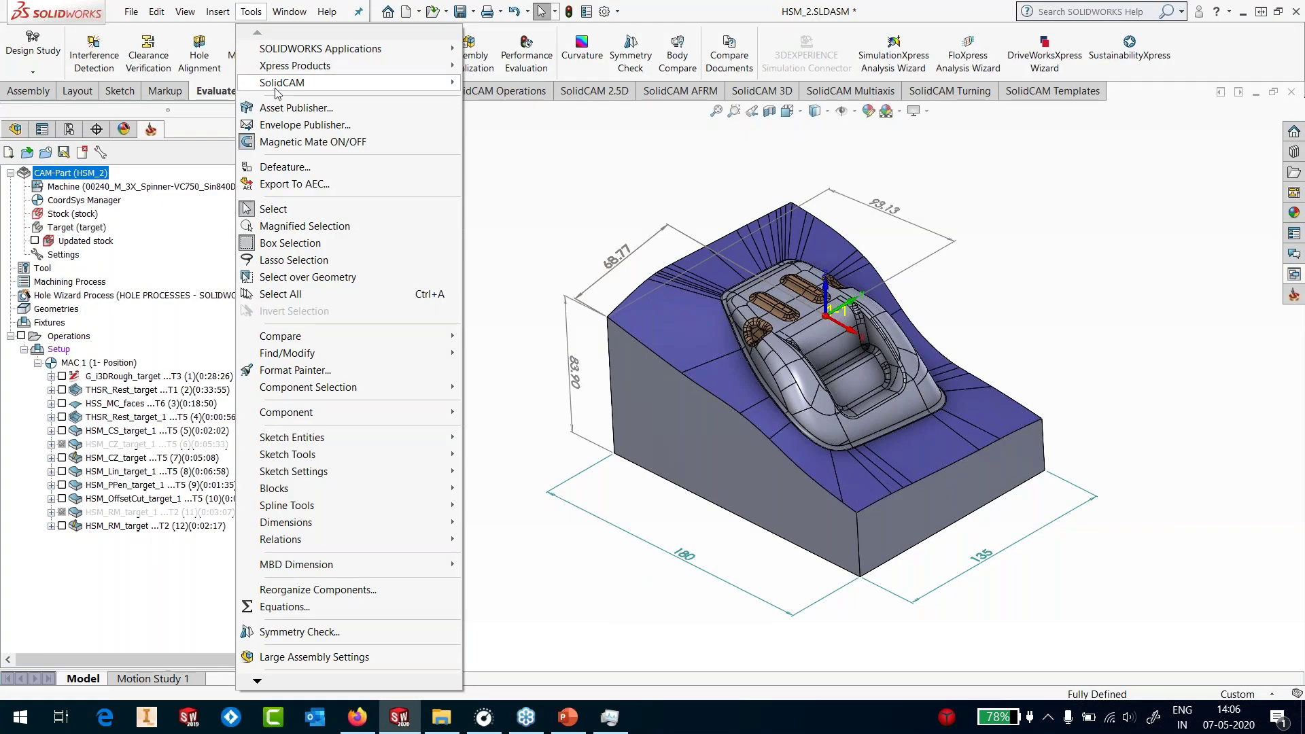
pyautogui.moveTo(306, 82)
pyautogui.click(498, 100)
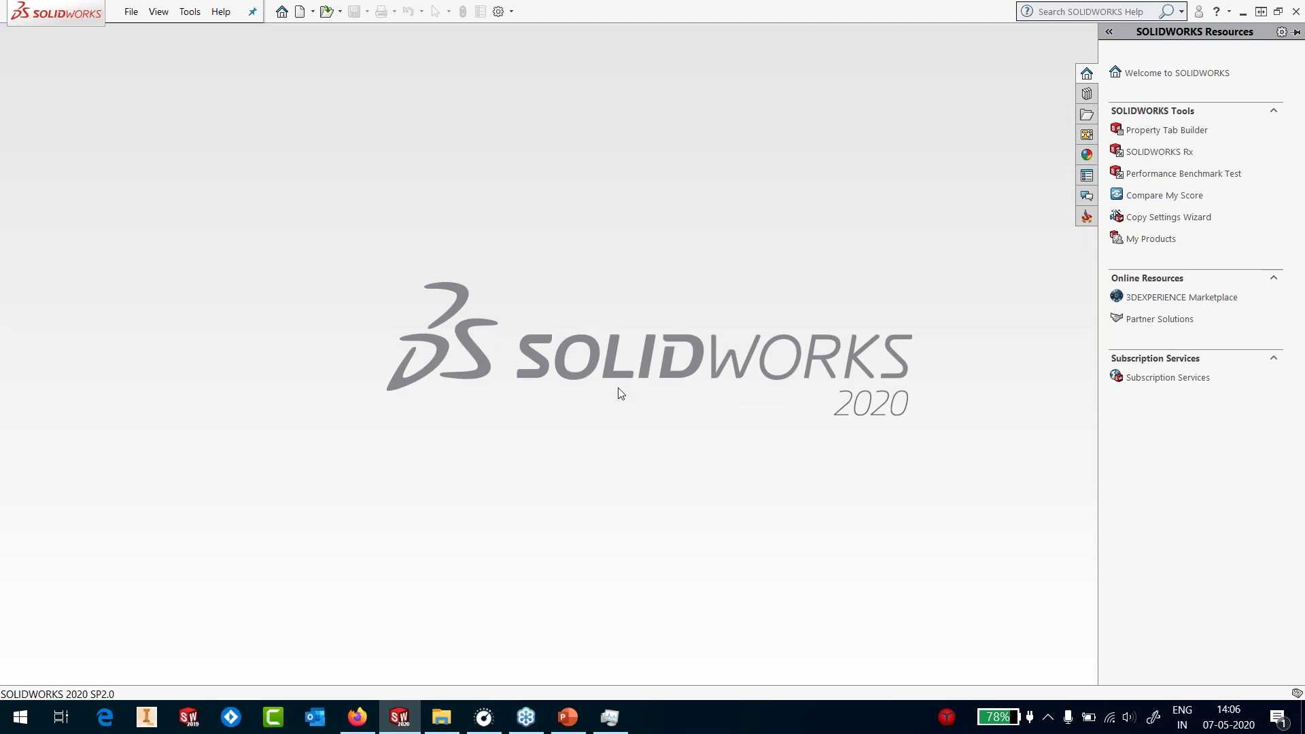
# Open the SIDECOREA1.PRT CAM-Part from the SPLITWORKS folder in SolidCAM
pyautogui.click(195, 14)
pyautogui.moveTo(327, 68)
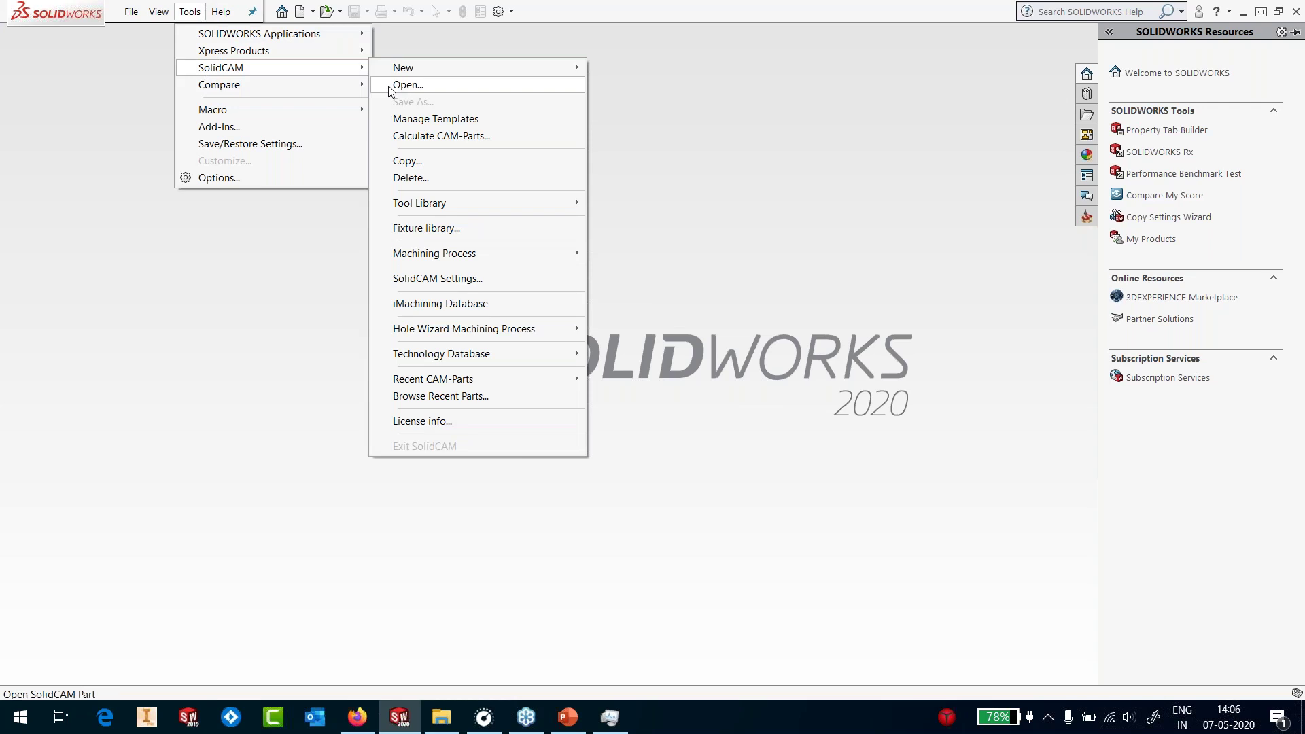
pyautogui.click(389, 87)
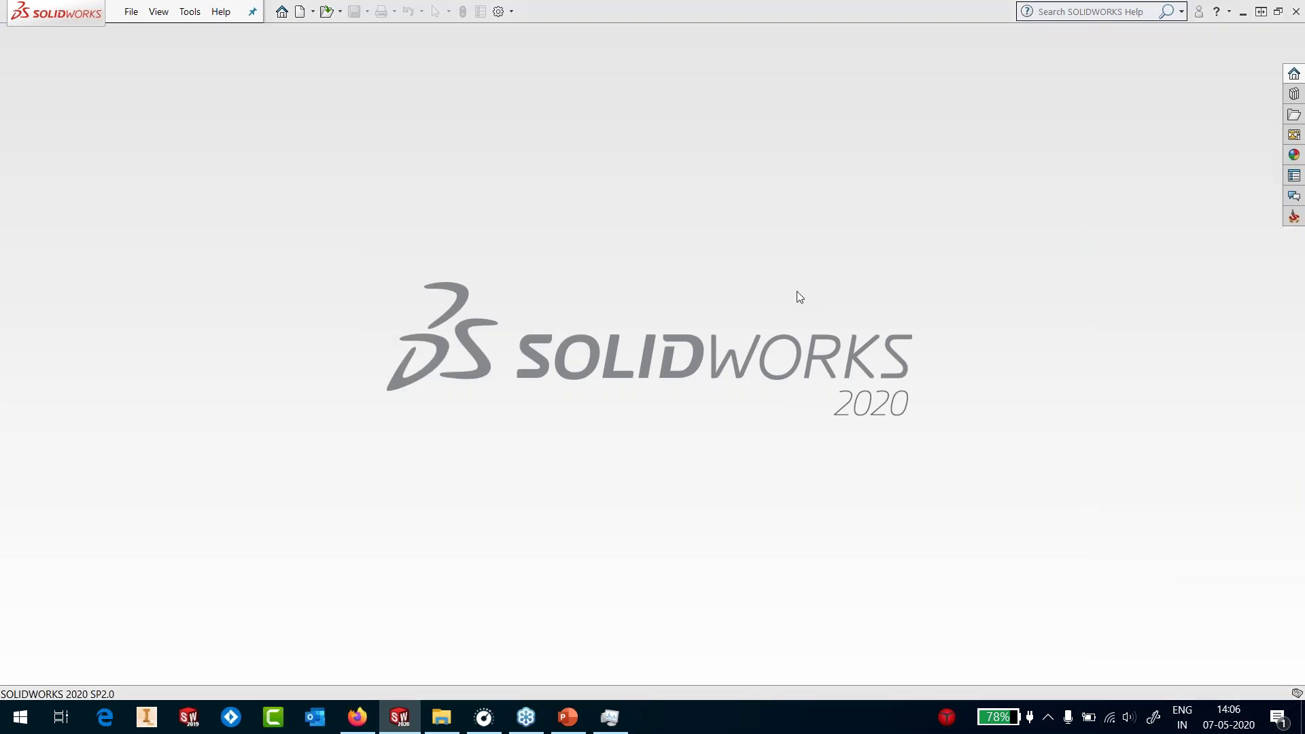
pyautogui.moveTo(563, 211); pyautogui.dragTo(411, 207)
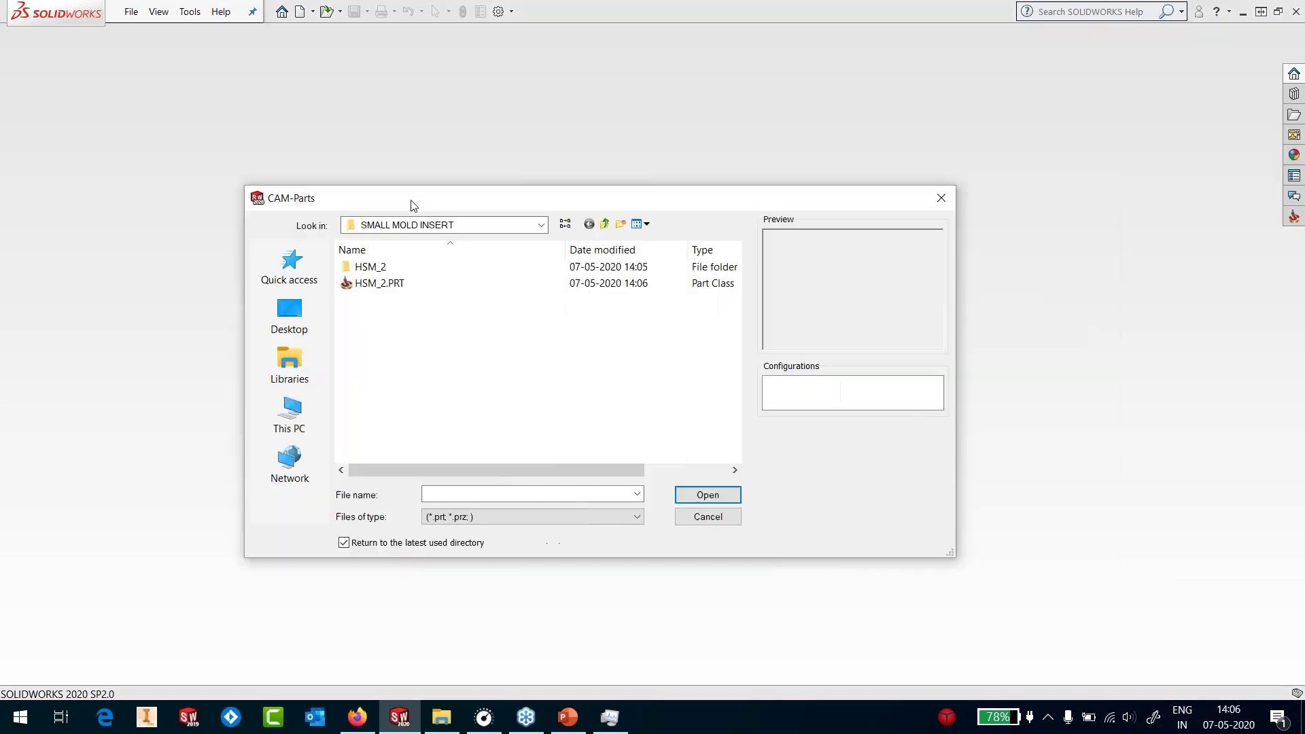
pyautogui.click(605, 224)
pyautogui.doubleClick(403, 301)
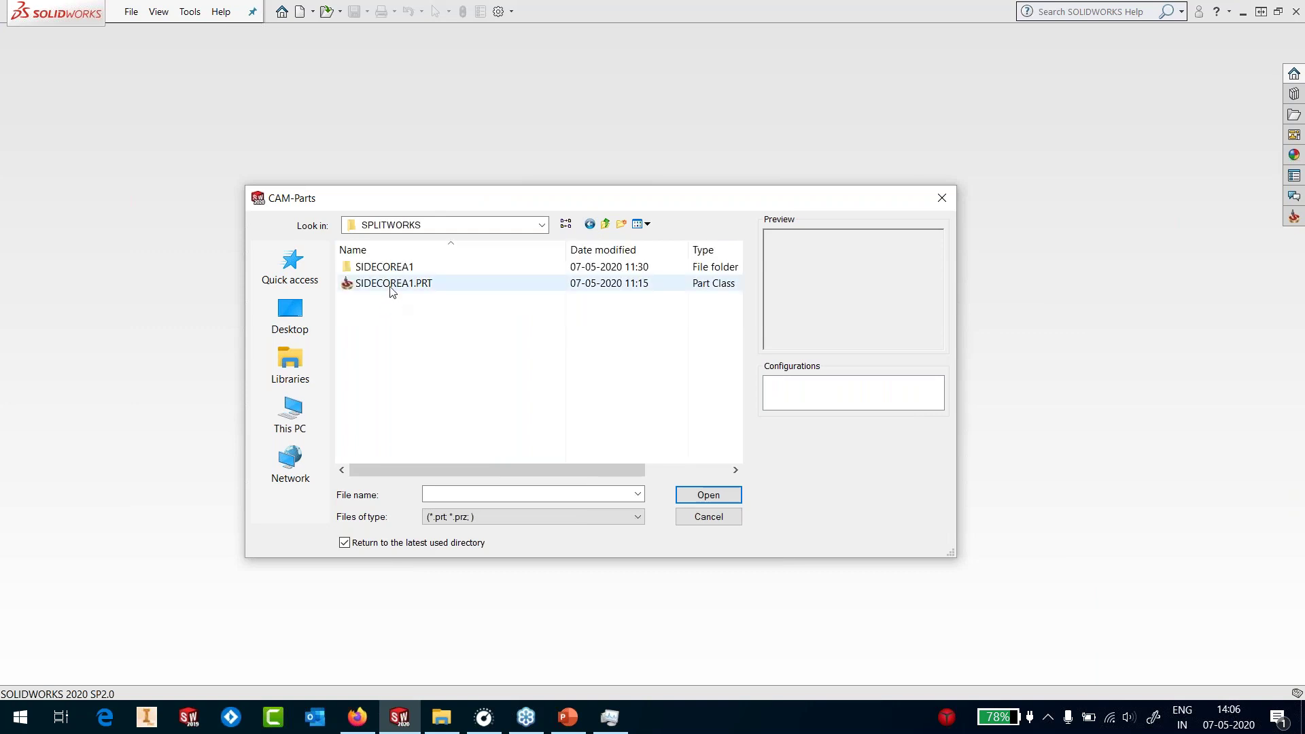
pyautogui.click(393, 284)
pyautogui.click(708, 494)
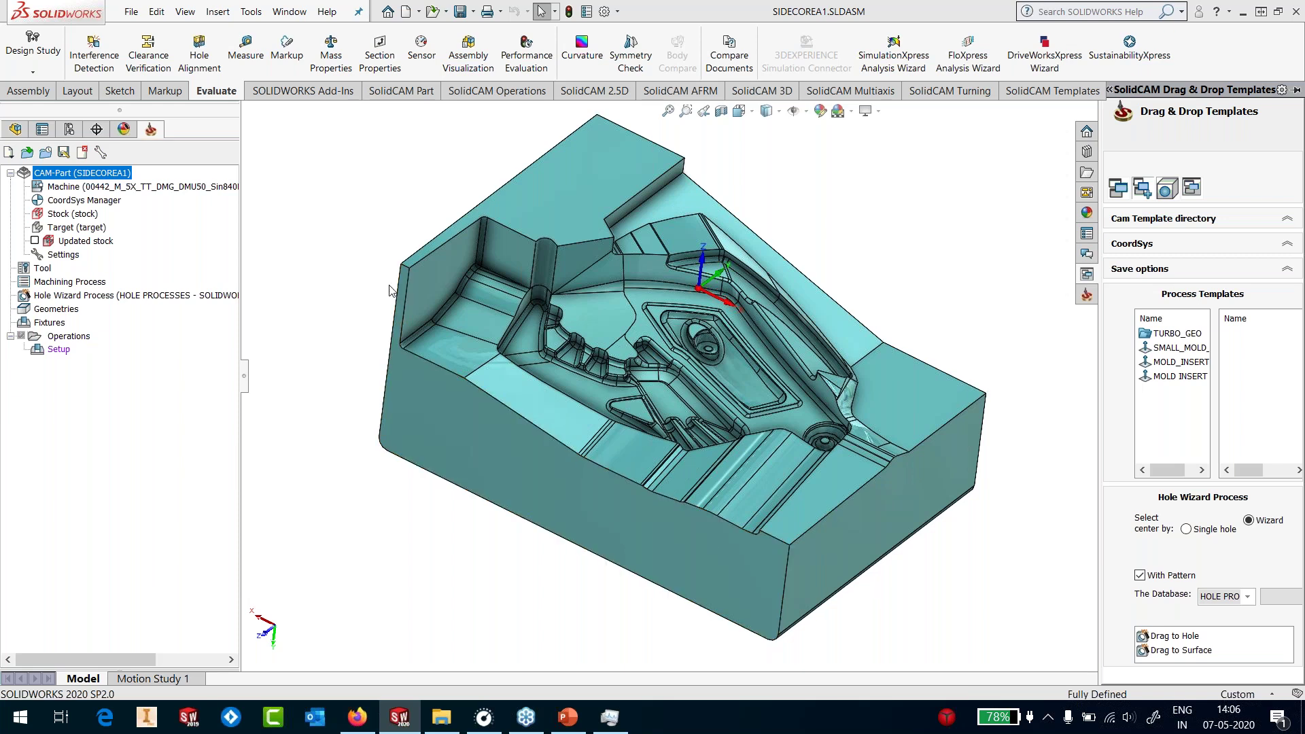
# Add the MOLD_INSERT process template's operations to the CAM-Part using coordinate system MAC 1 (1- Position)
pyautogui.moveTo(676, 416)
pyautogui.mouseDown(button='middle')
pyautogui.moveTo(663, 418)
pyautogui.moveTo(674, 416)
pyautogui.mouseUp(button='middle')
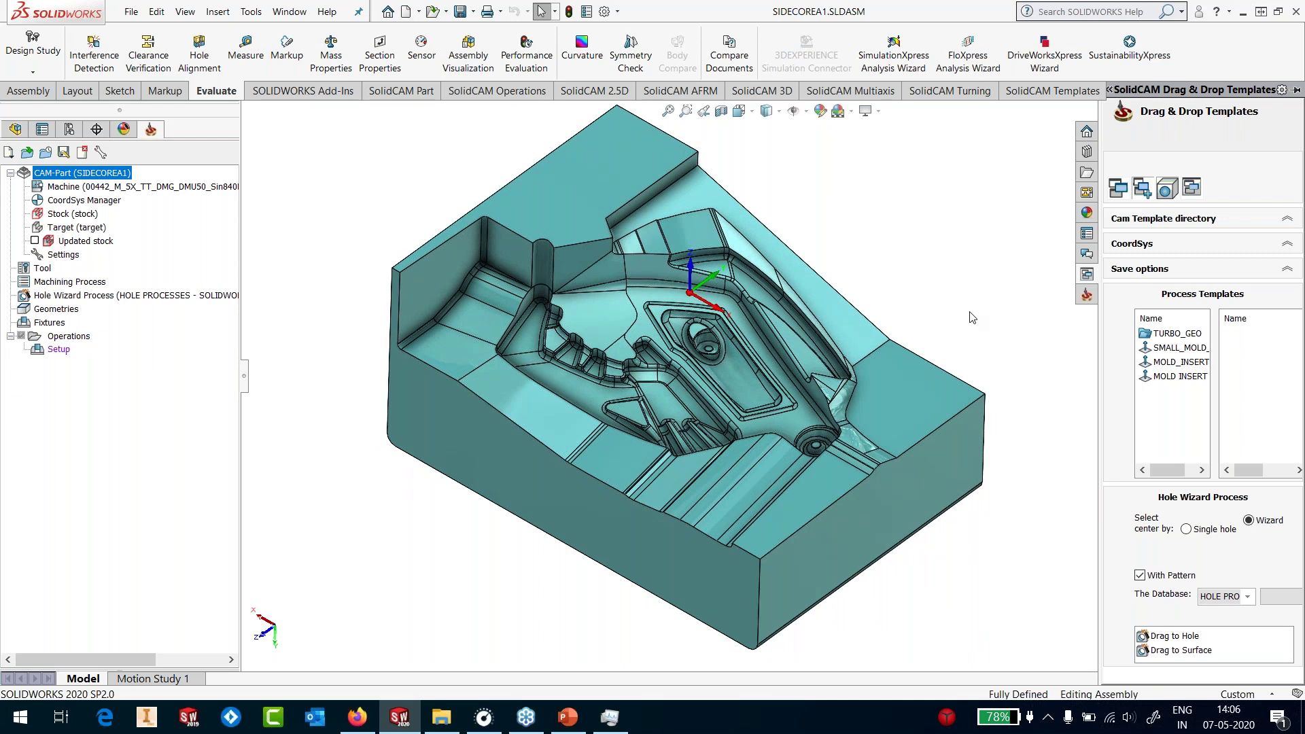
pyautogui.click(1194, 365)
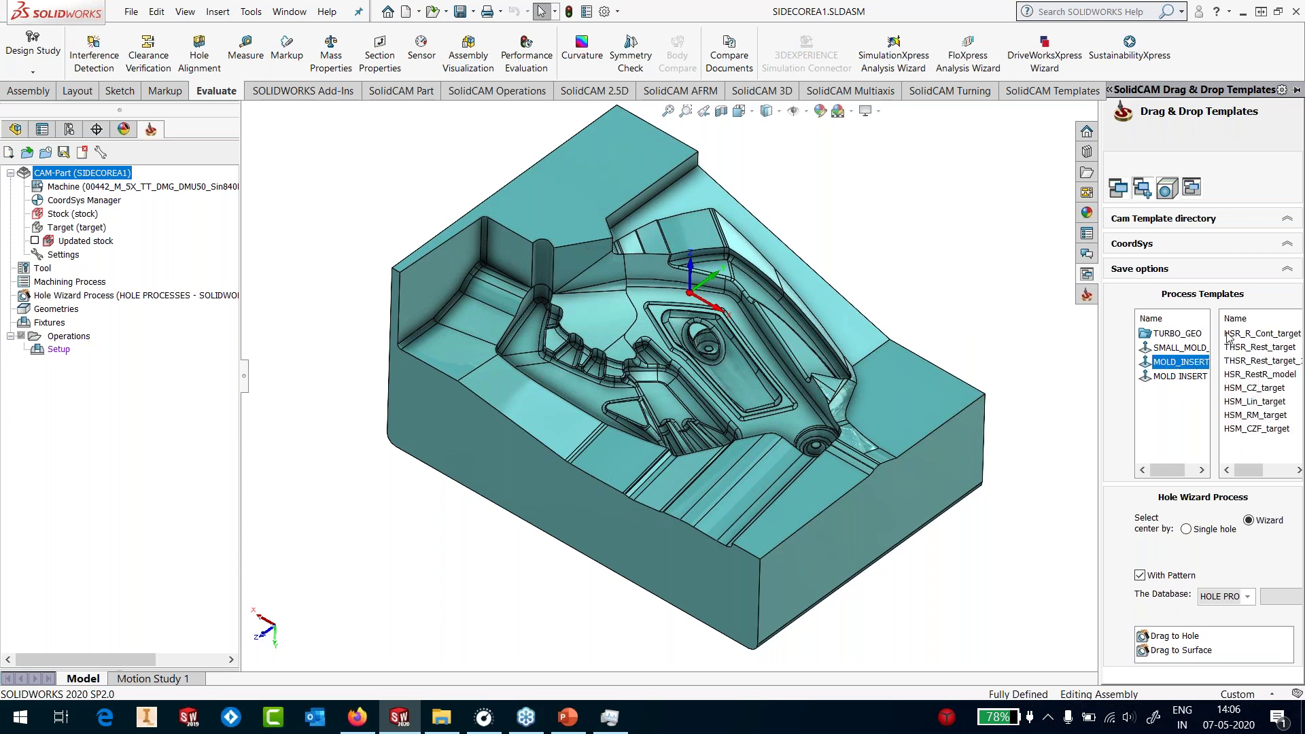
pyautogui.moveTo(1180, 362); pyautogui.dragTo(116, 431)
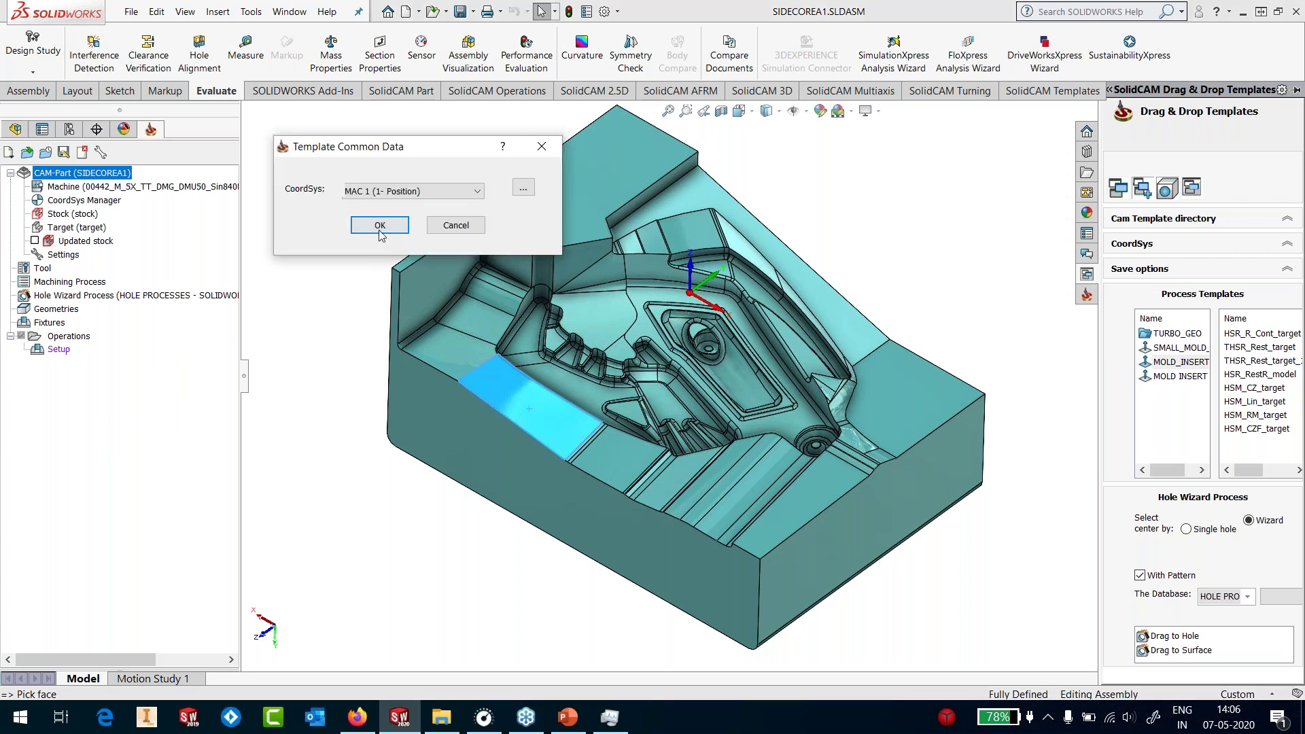
pyautogui.press('Return')
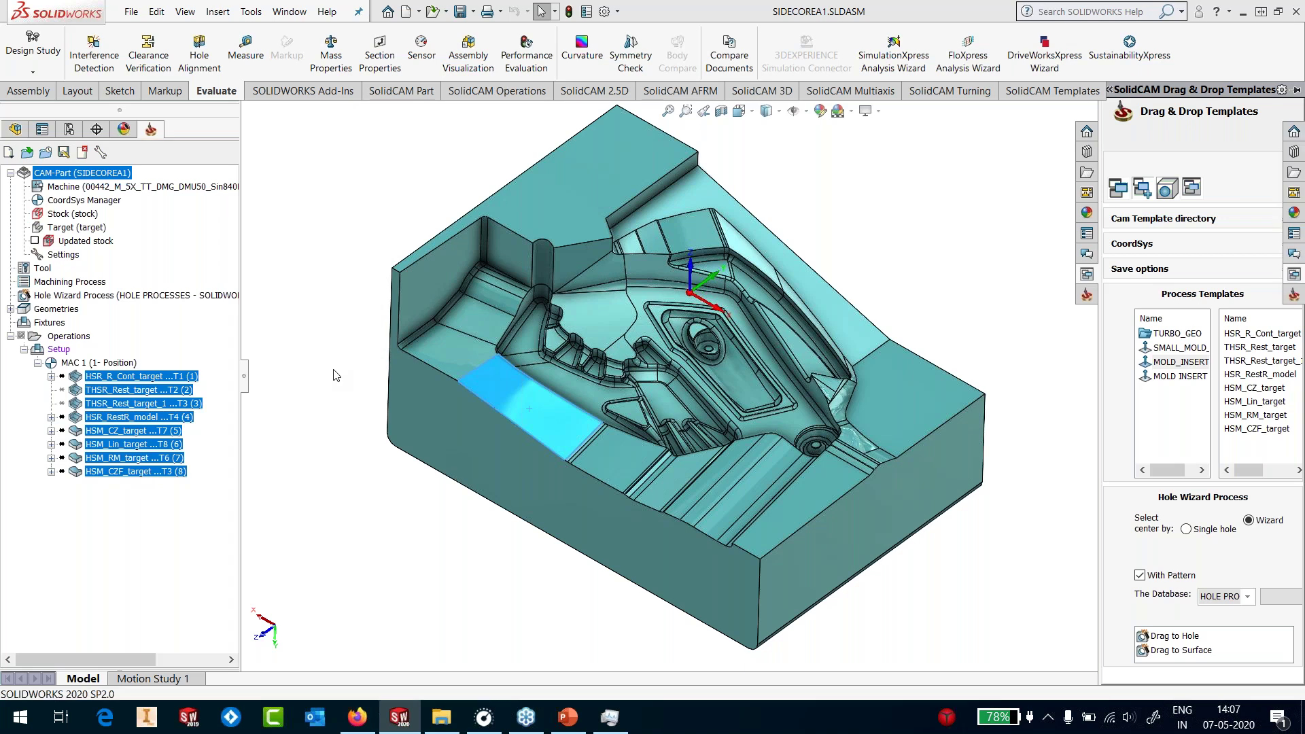
# Set the HSR_R_Cont_target roughing passes to 0.7 wall and floor offsets and a step down of 1, and save the operation
pyautogui.rightClick(144, 376)
pyautogui.click(182, 175)
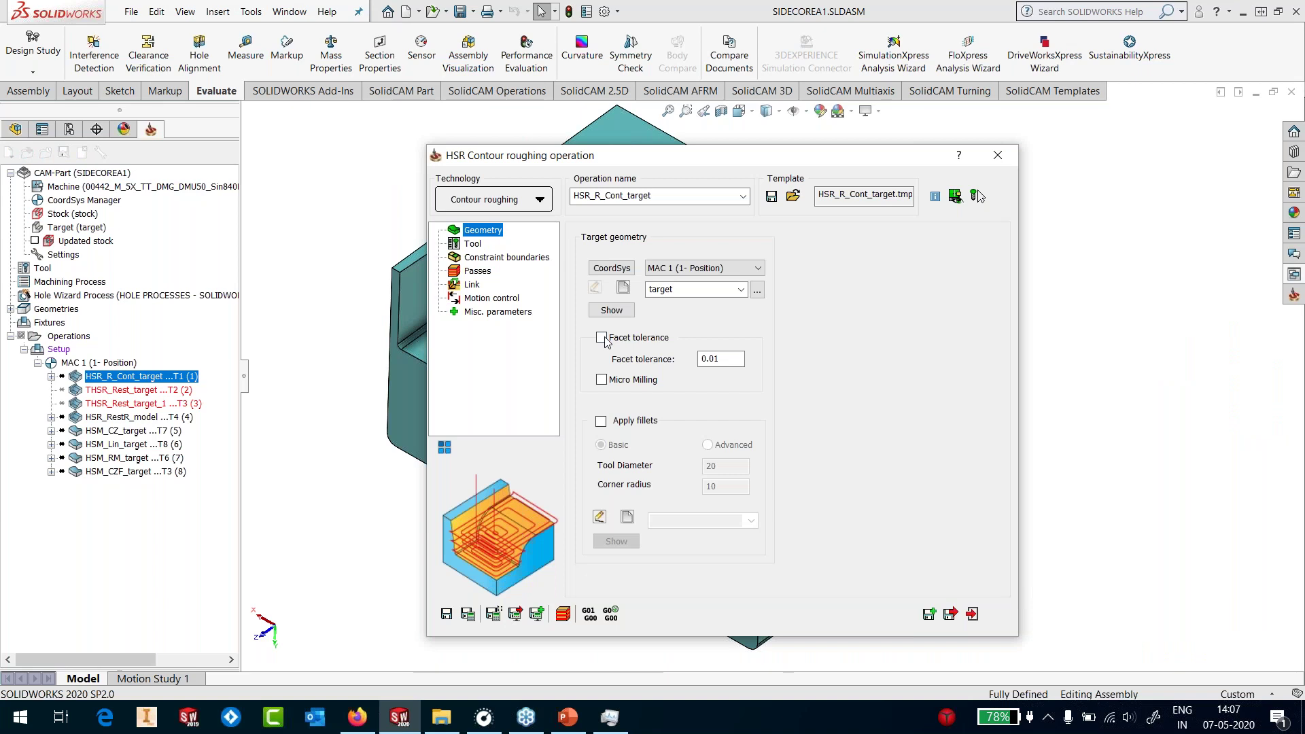
pyautogui.click(473, 244)
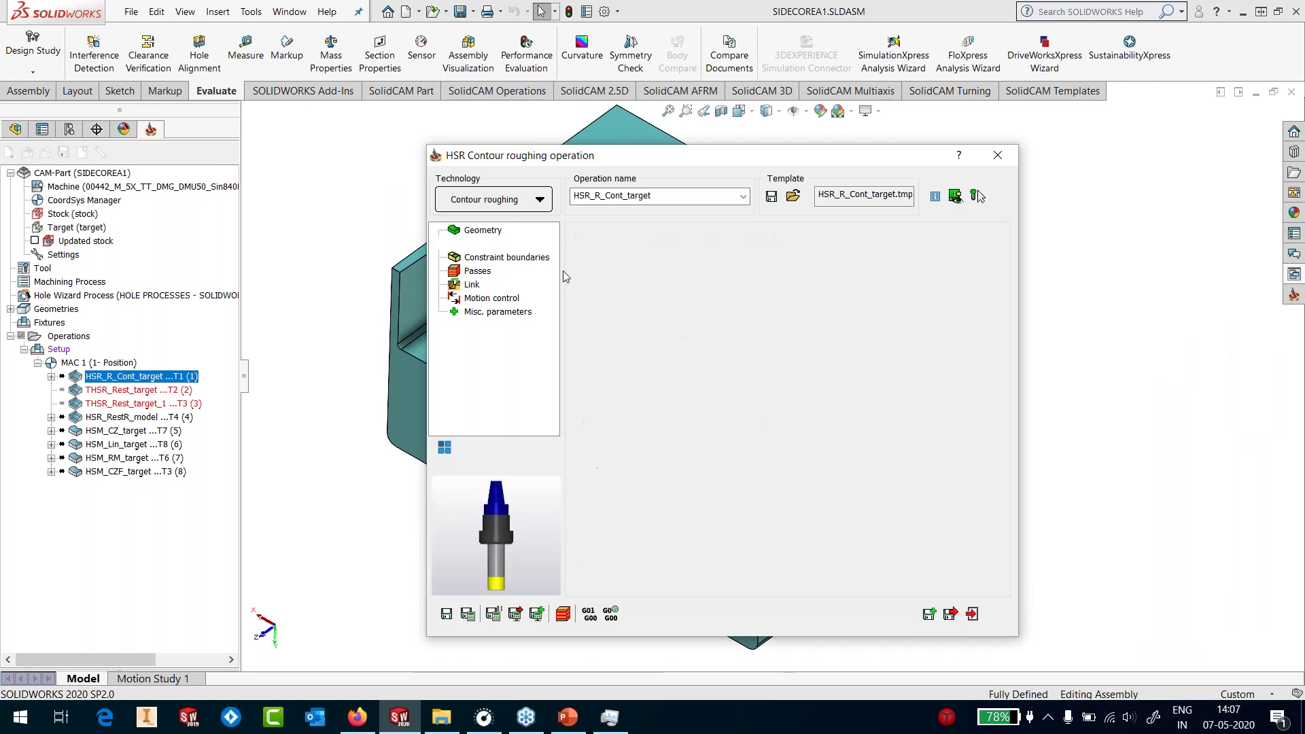
pyautogui.click(499, 259)
pyautogui.click(491, 232)
pyautogui.click(474, 244)
pyautogui.click(476, 257)
pyautogui.click(477, 270)
pyautogui.moveTo(722, 321); pyautogui.dragTo(702, 329)
pyautogui.click(727, 368)
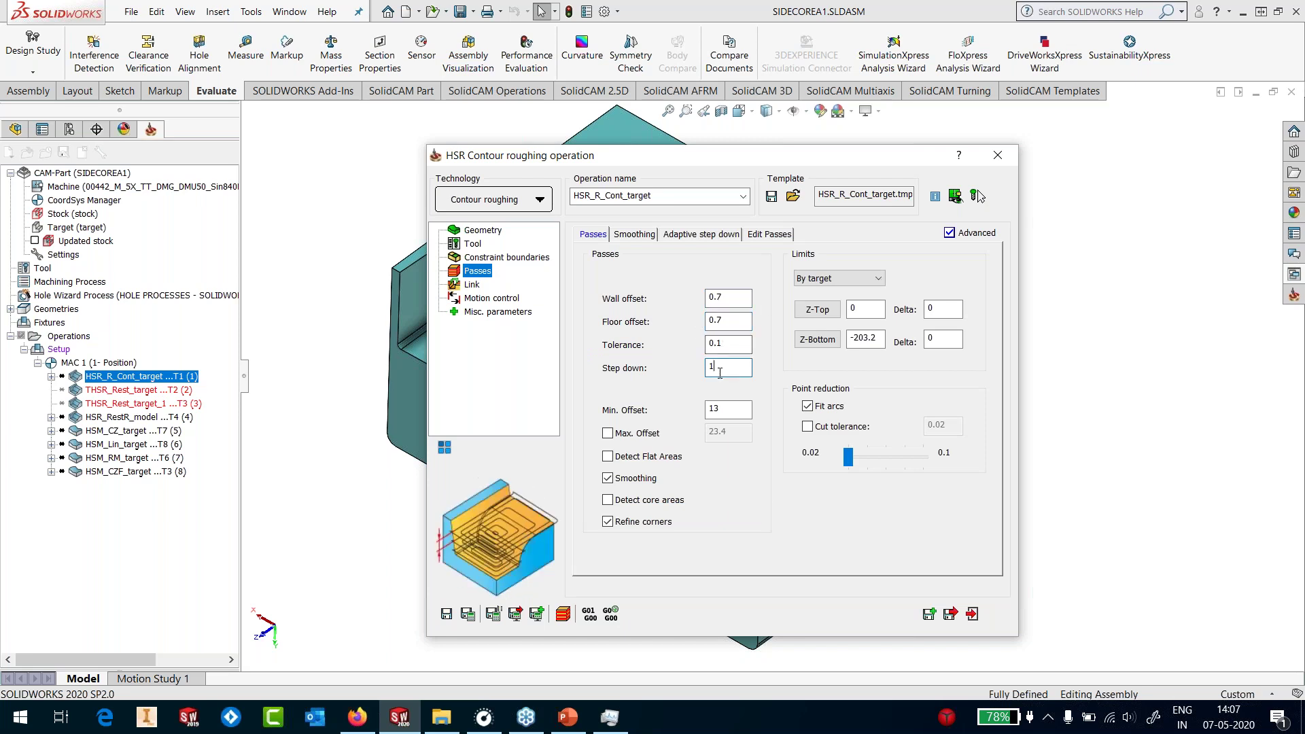
pyautogui.click(446, 614)
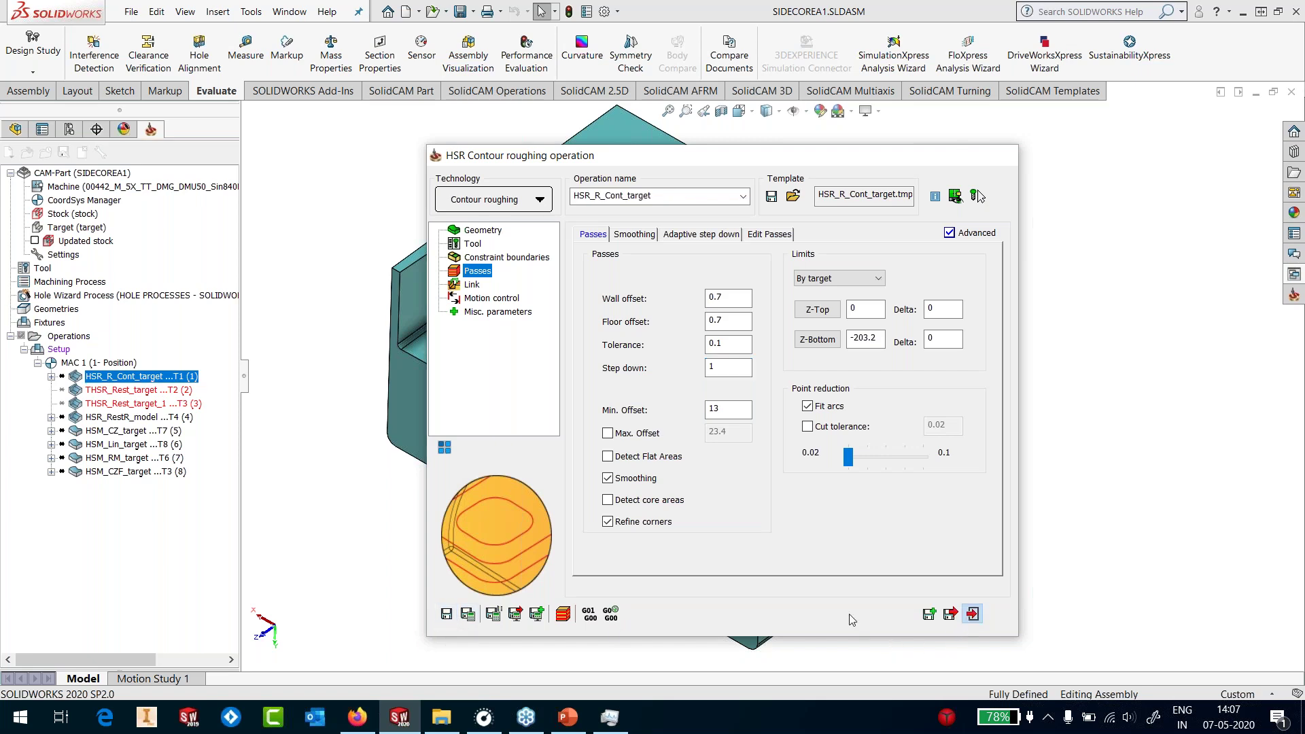
pyautogui.click(971, 613)
# Calculate the HSR_R_Cont_target contour roughing operation and display its toolpath on the model
pyautogui.rightClick(144, 378)
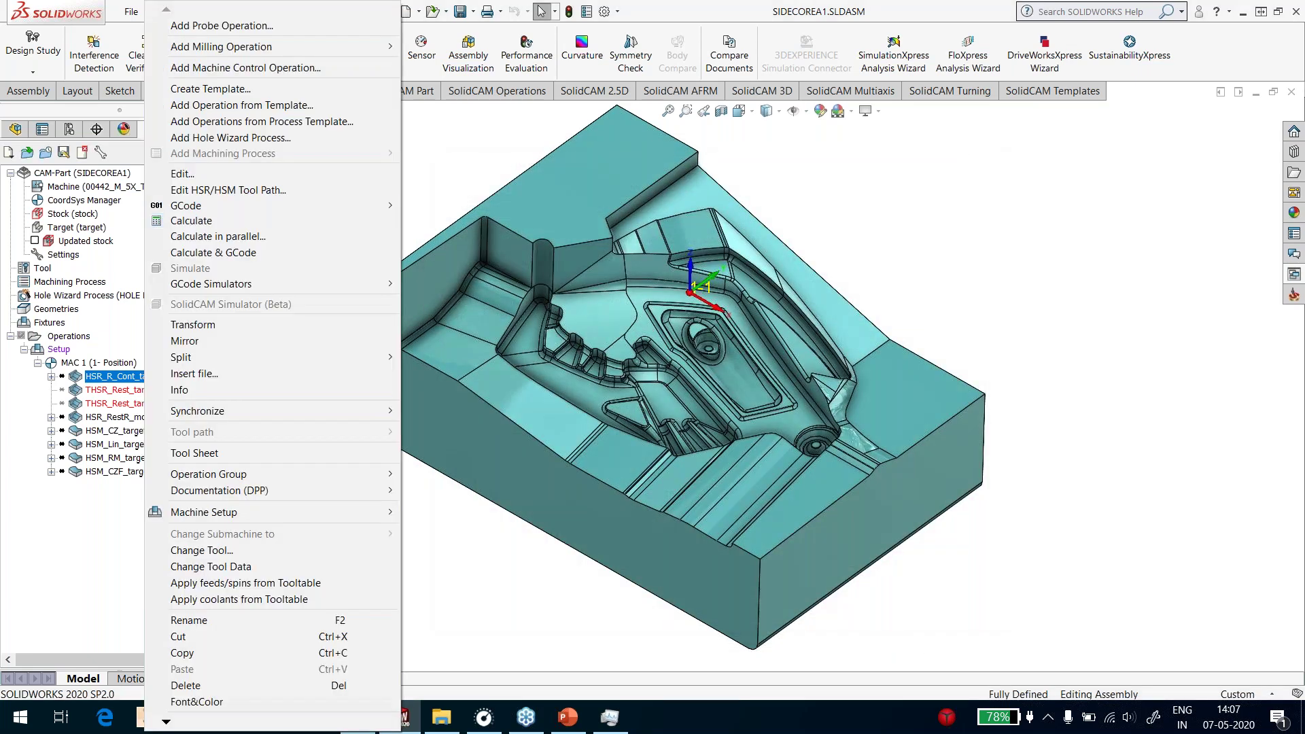
pyautogui.click(428, 201)
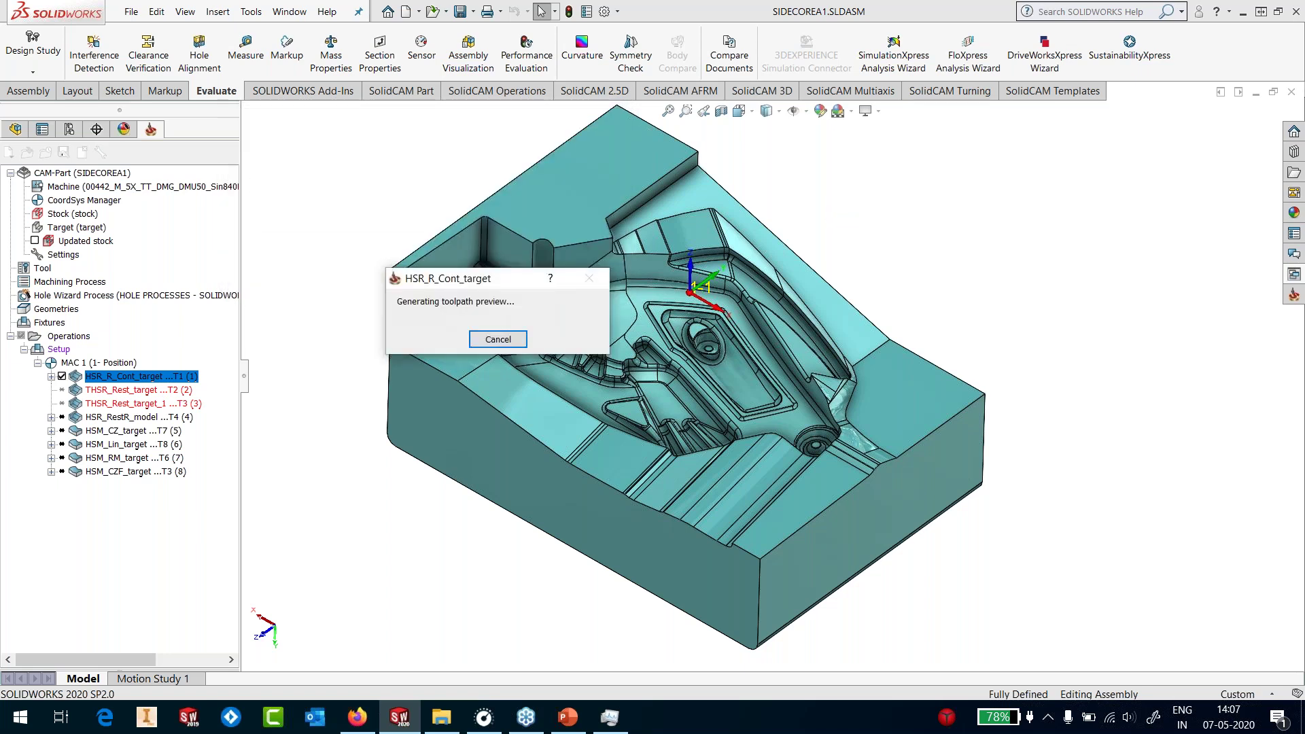
pyautogui.moveTo(815, 324)
pyautogui.mouseDown(button='middle')
pyautogui.moveTo(807, 373)
pyautogui.moveTo(792, 373)
pyautogui.moveTo(852, 250)
pyautogui.moveTo(816, 306)
pyautogui.mouseUp(button='middle')
# Simulate HSR_R_Cont_target in SolidVerify at maximum speed, inspect the roughed stock, and exit the simulation
pyautogui.click(152, 378)
pyautogui.rightClick(153, 379)
pyautogui.click(201, 270)
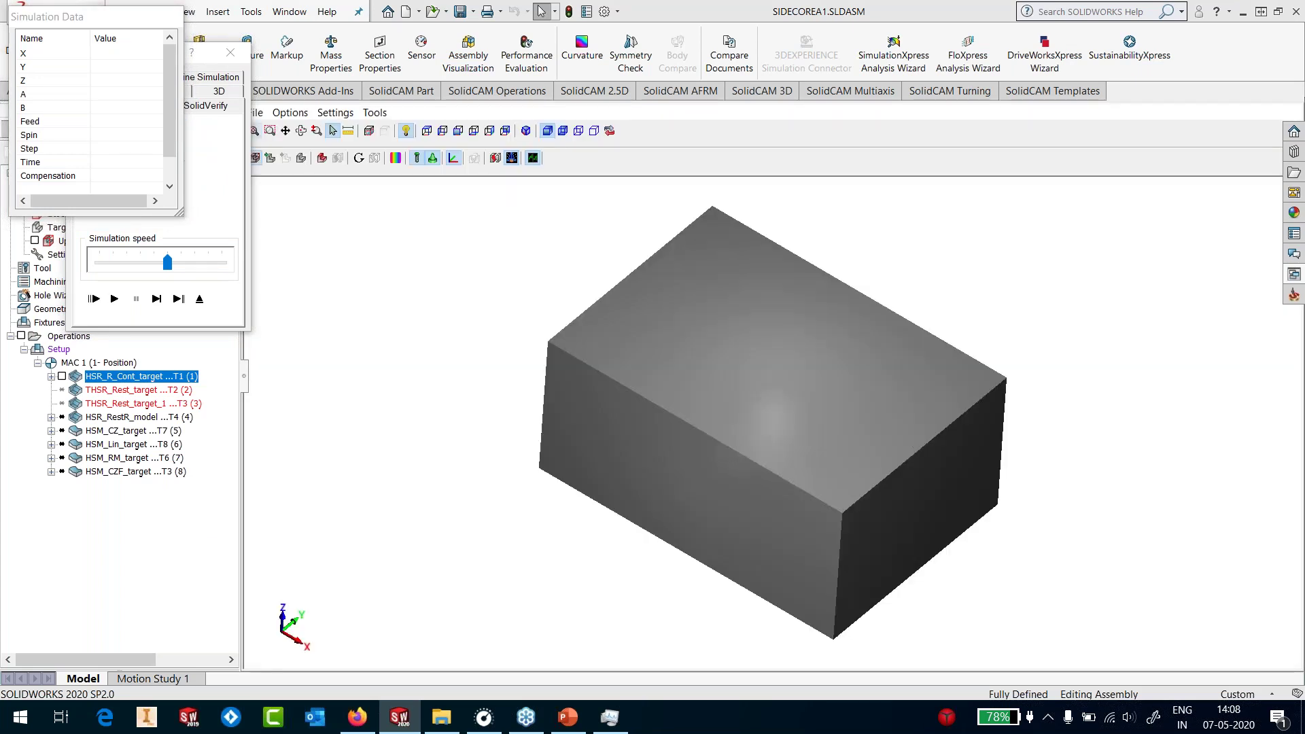
pyautogui.moveTo(167, 262); pyautogui.dragTo(221, 264)
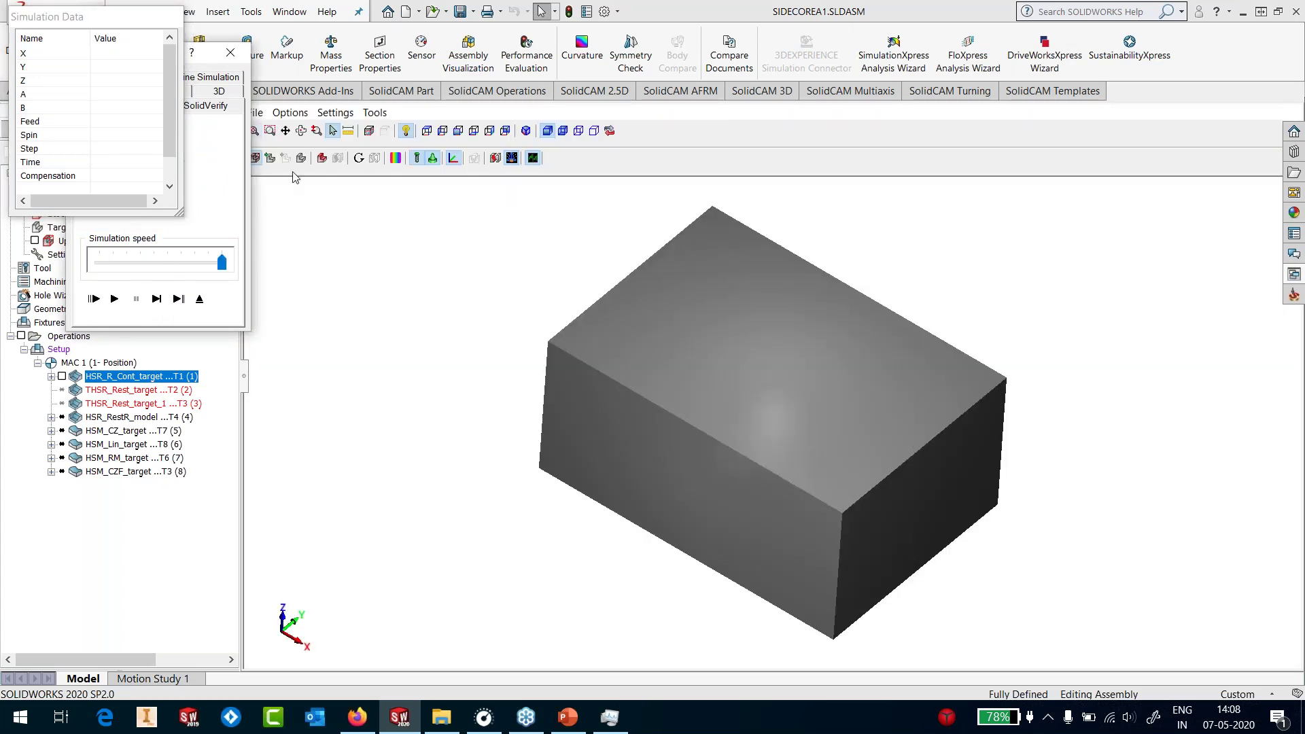
pyautogui.click(114, 299)
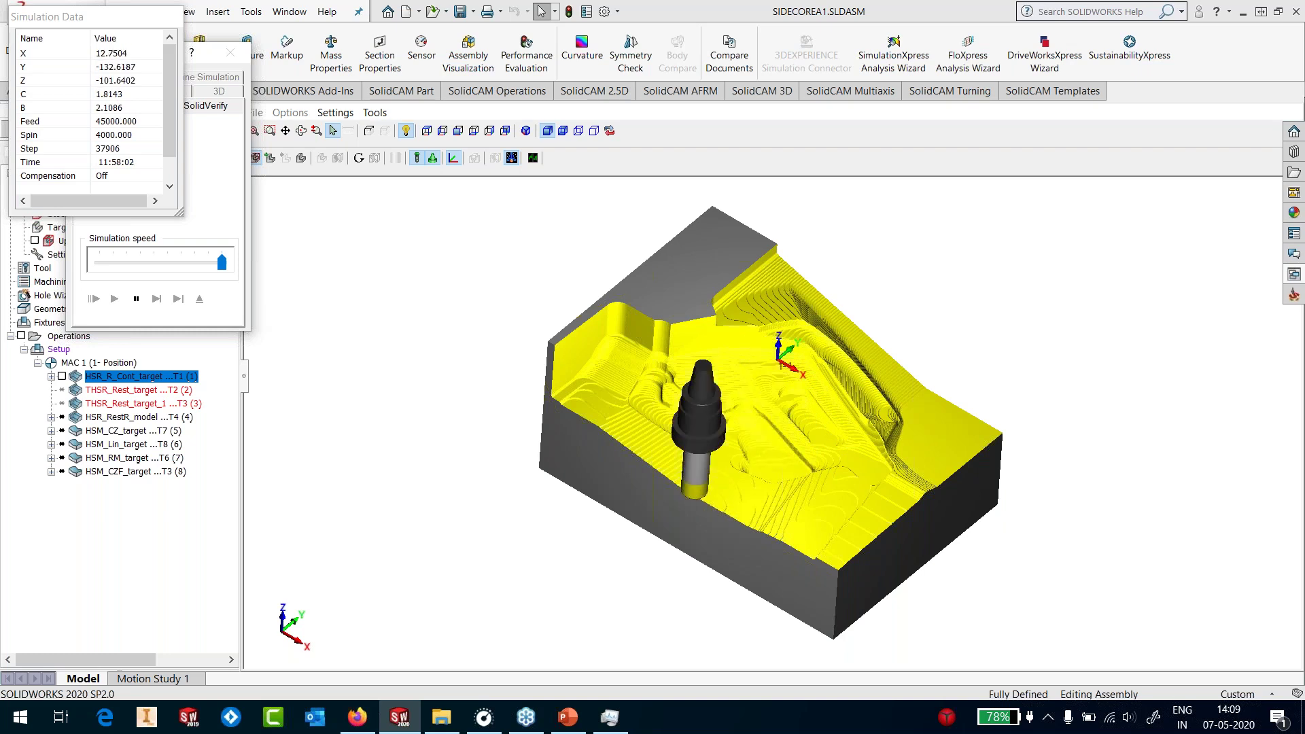
pyautogui.moveTo(726, 442); pyautogui.dragTo(785, 462, button='middle')
pyautogui.scroll(3, 789, 460)
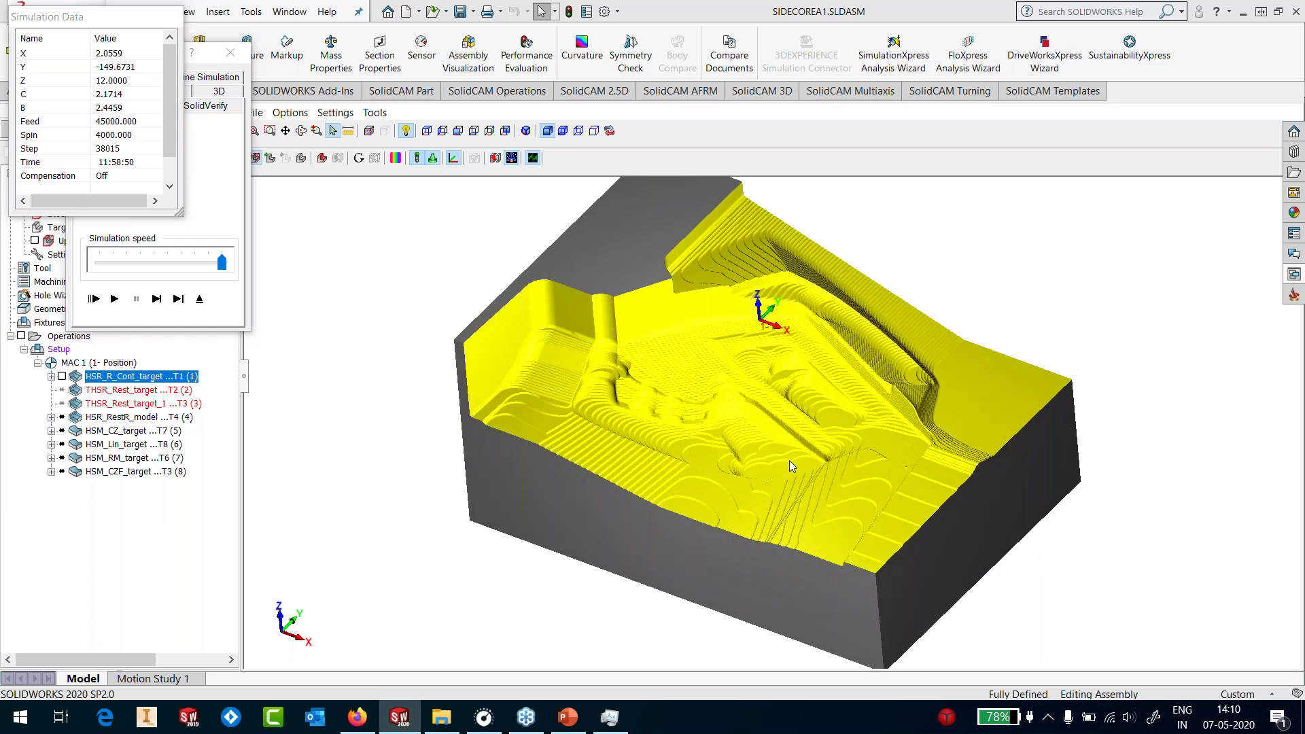
pyautogui.click(199, 301)
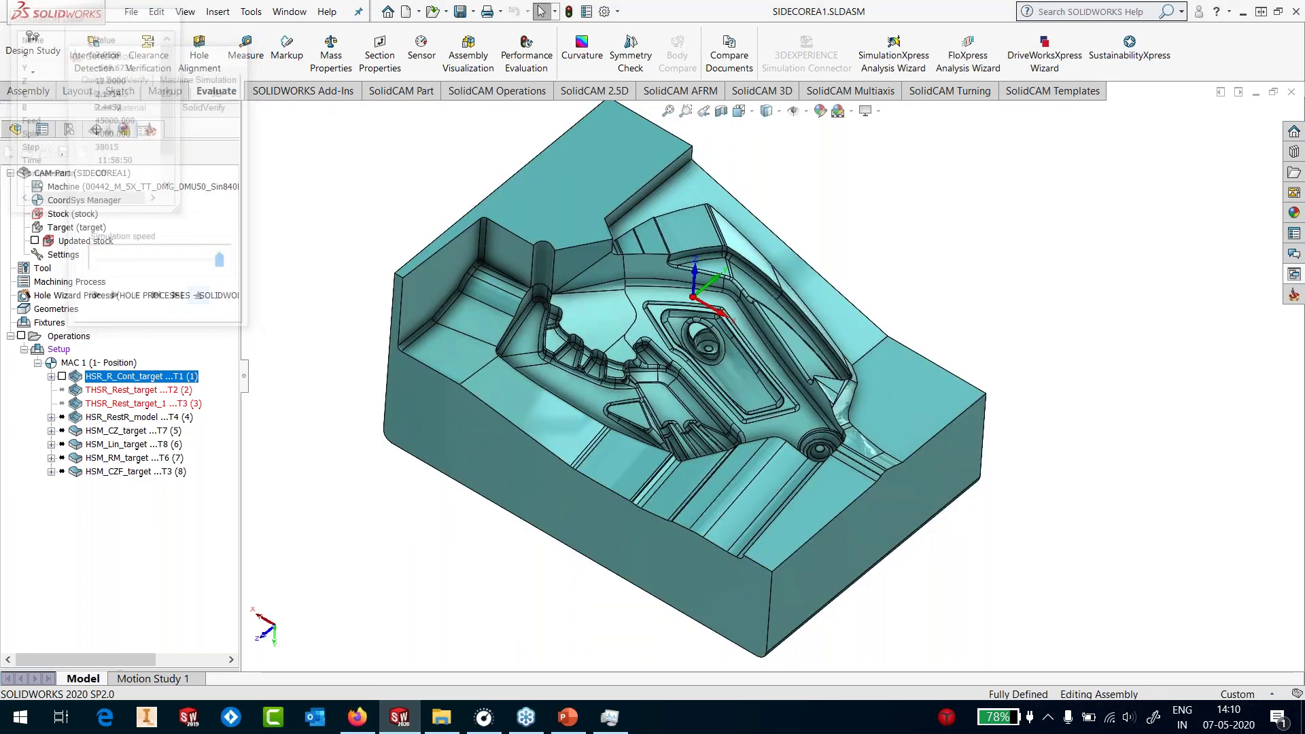
# Edit THSR_Rest_target to machine the target geometry with a global offset of 0.7
pyautogui.click(61, 375)
pyautogui.rightClick(91, 393)
pyautogui.click(136, 178)
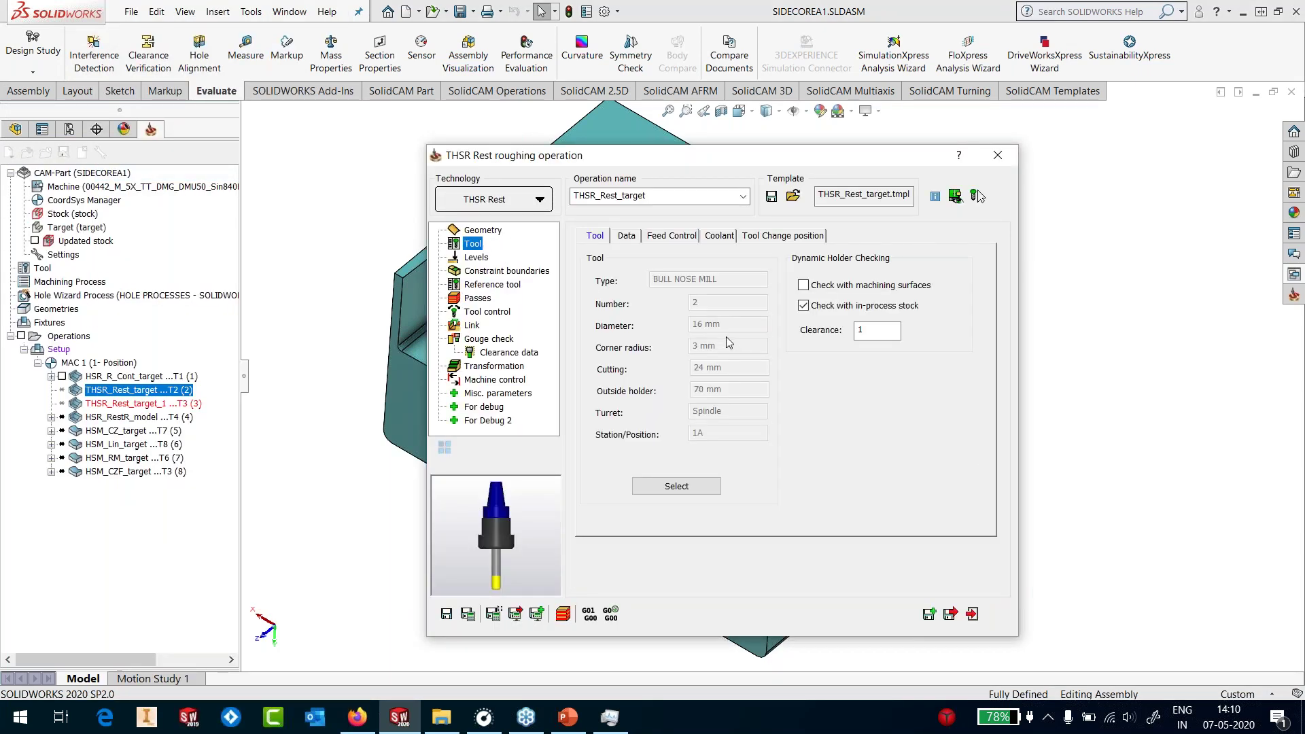
pyautogui.click(494, 232)
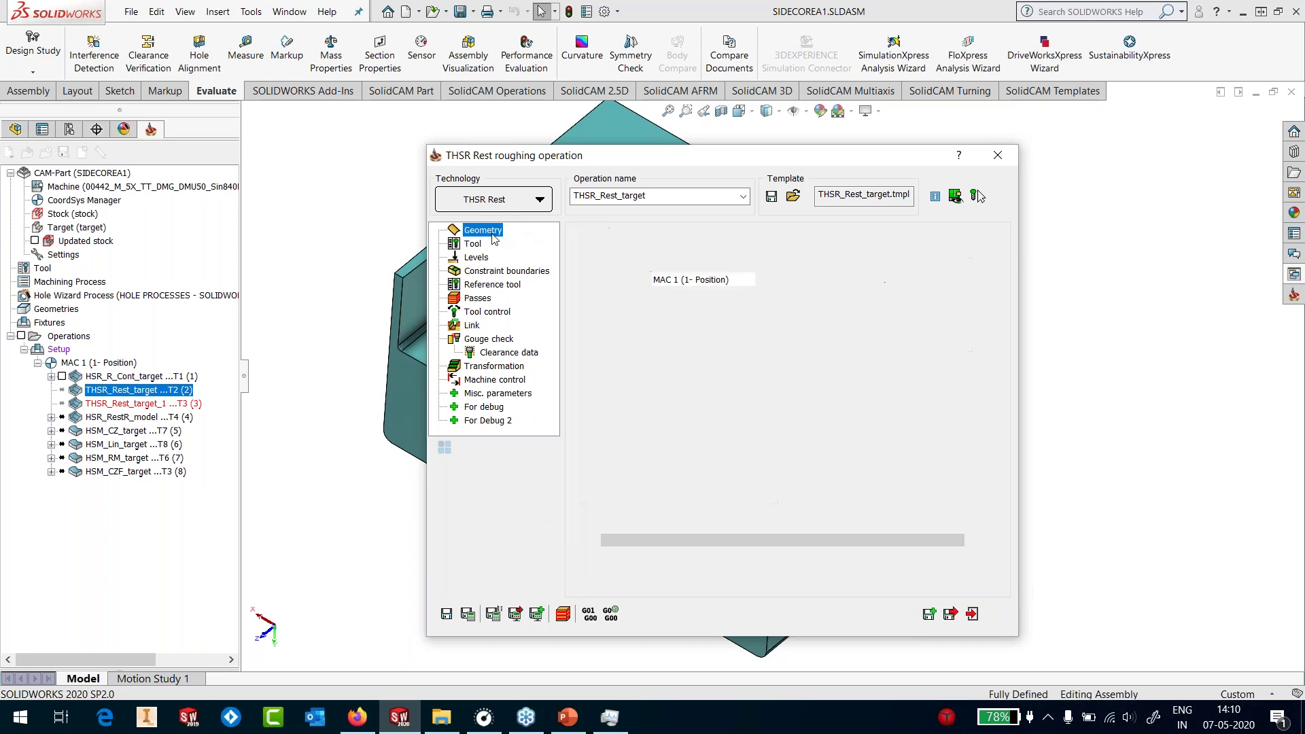
pyautogui.click(719, 321)
pyautogui.click(679, 332)
pyautogui.click(795, 435)
pyautogui.write('0.7')
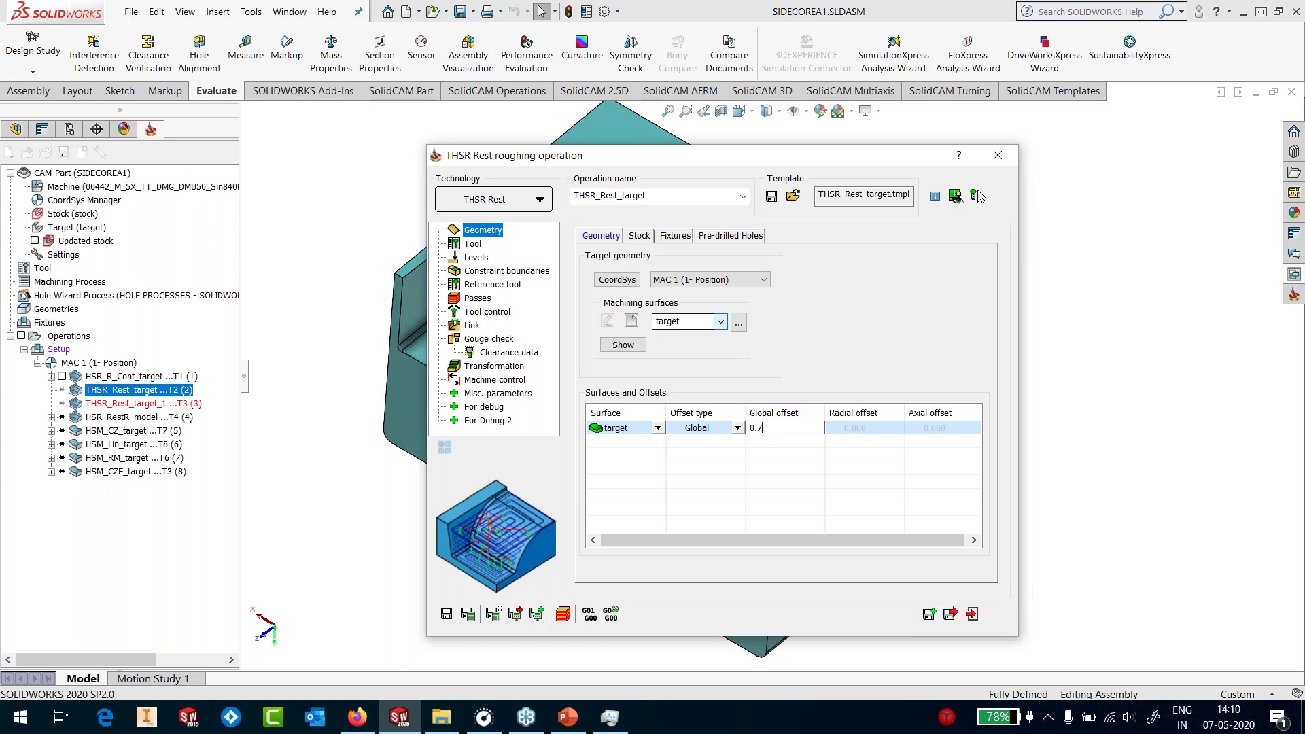
pyautogui.click(800, 454)
# Set the THSR_Rest_target stock option to detect rest material thicker than 0.8
pyautogui.click(641, 236)
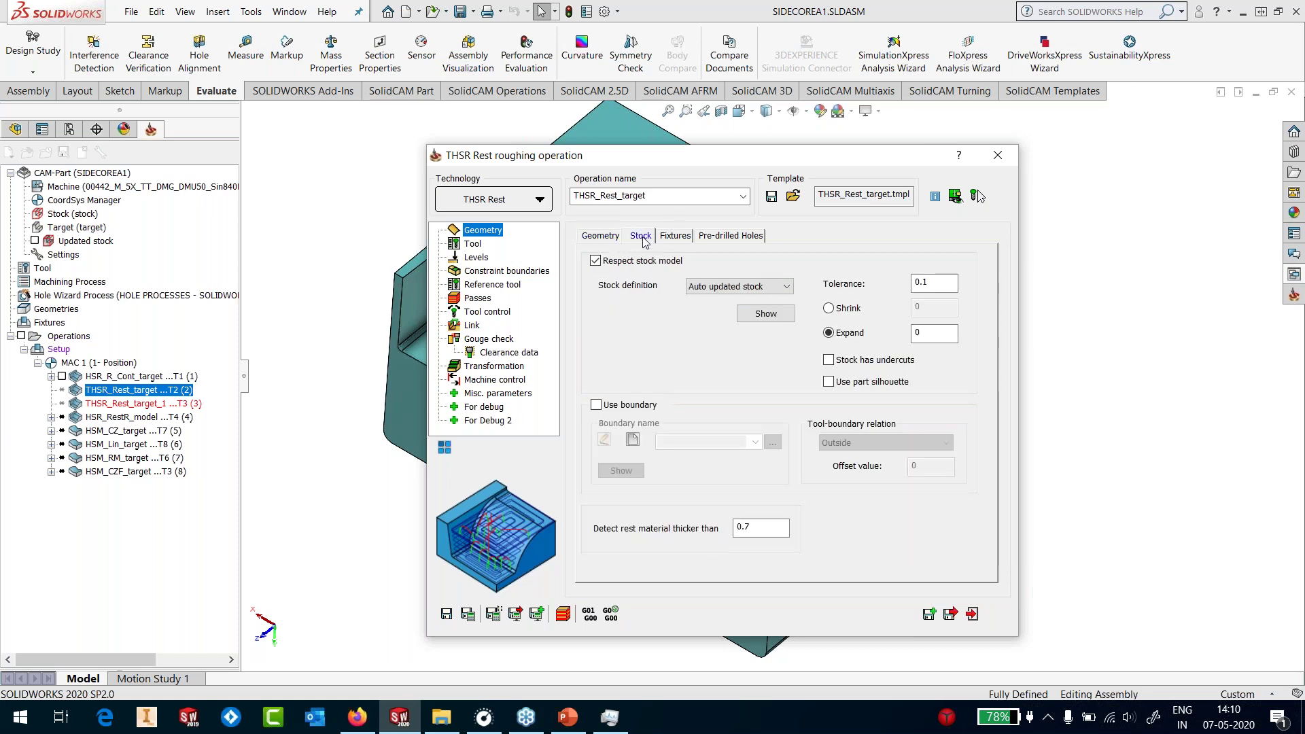
pyautogui.moveTo(761, 536); pyautogui.dragTo(724, 537)
pyautogui.write('0.8')
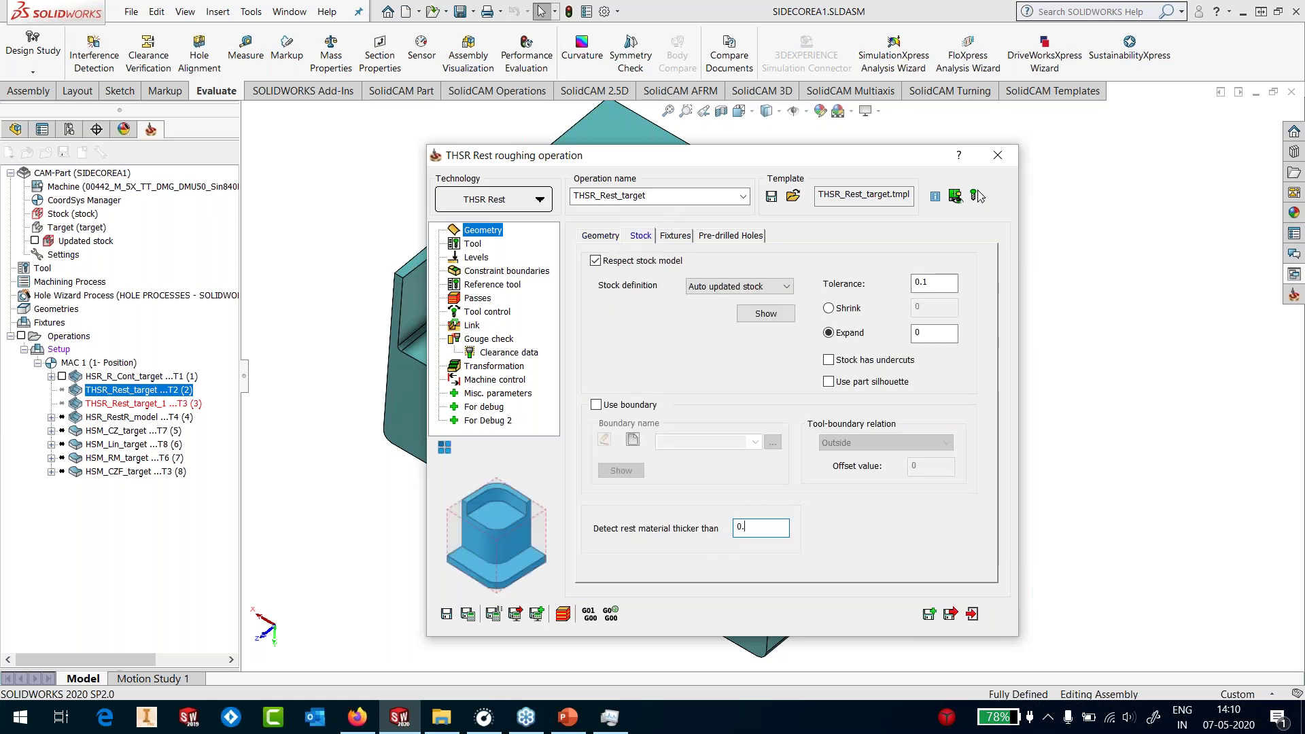
# Set the THSR_Rest_target passes to a step down of 0.7 and a step over of 50% of the tool diameter
pyautogui.click(497, 271)
pyautogui.click(483, 297)
pyautogui.doubleClick(739, 273)
pyautogui.write('0.5')
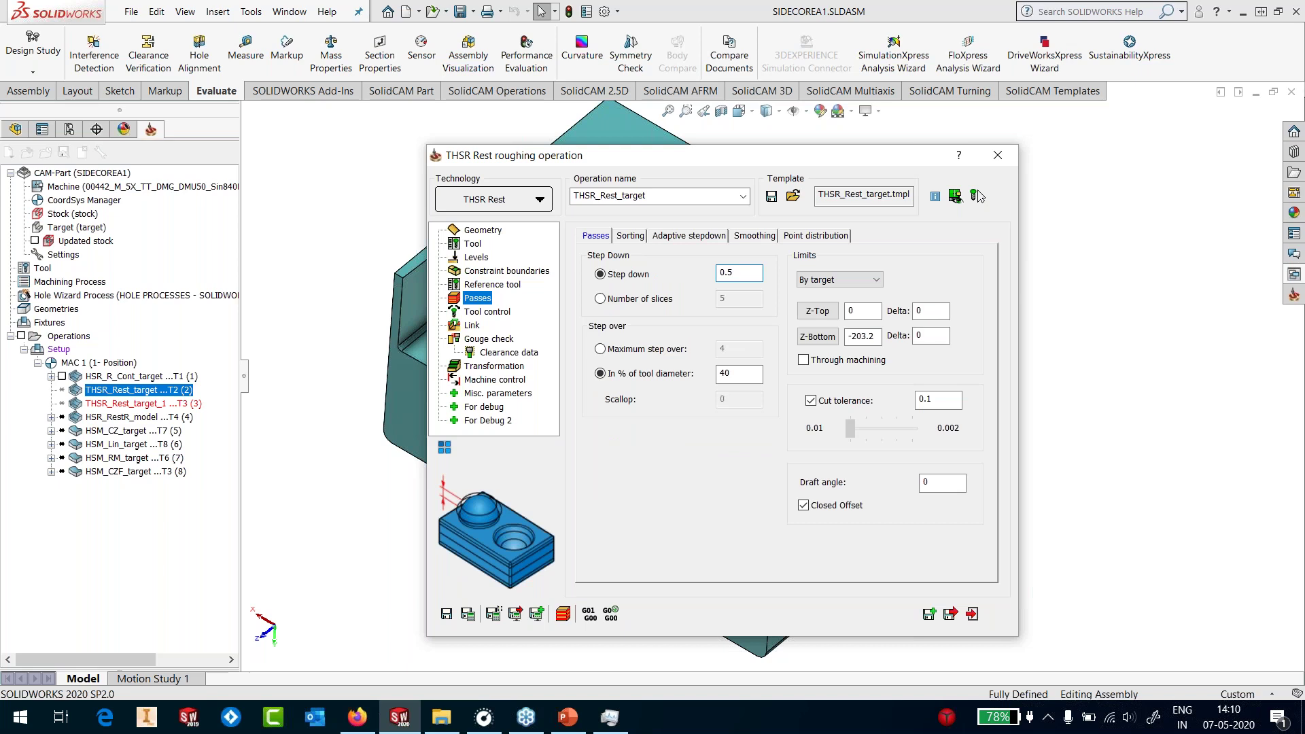
pyautogui.write('7')
pyautogui.doubleClick(747, 371)
pyautogui.write('70')
pyautogui.doubleClick(745, 371)
pyautogui.write('50')
# Review the rest roughing operation's reference tool and link settings, and save and close the operation
pyautogui.click(501, 286)
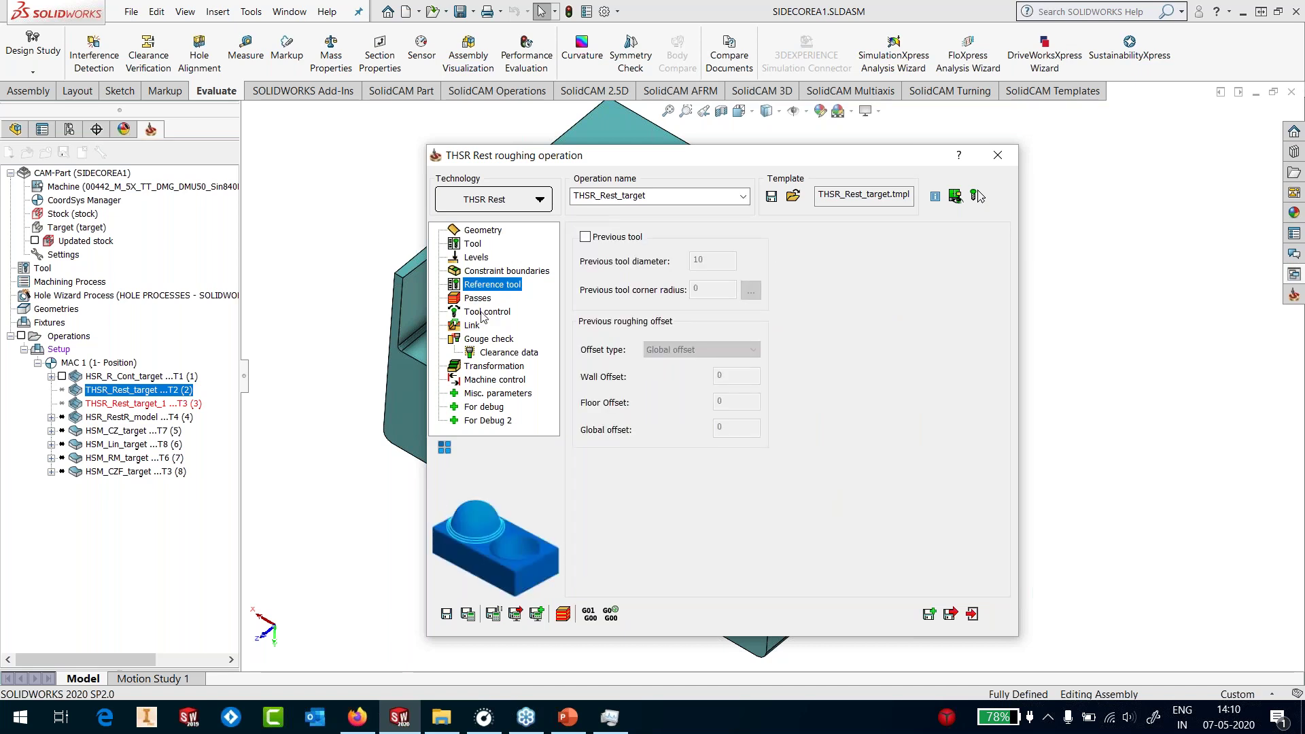
pyautogui.click(472, 326)
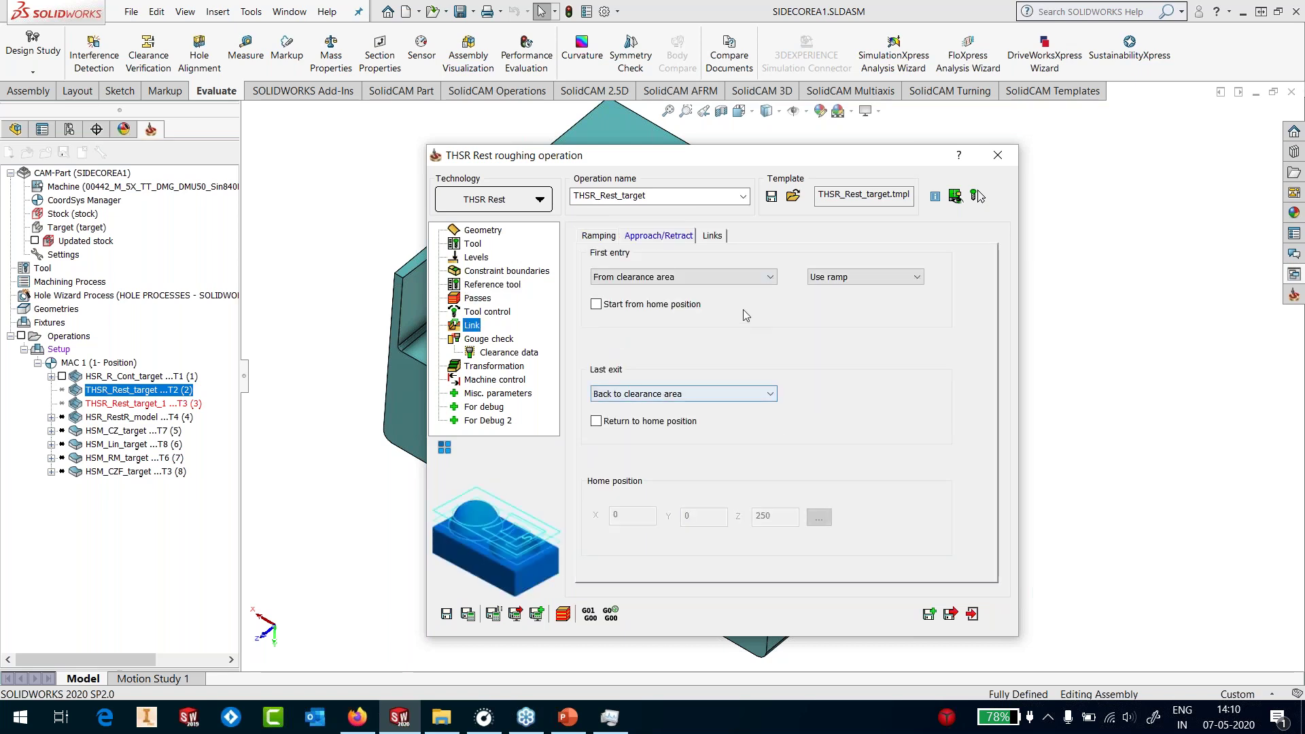
pyautogui.click(712, 236)
pyautogui.click(469, 299)
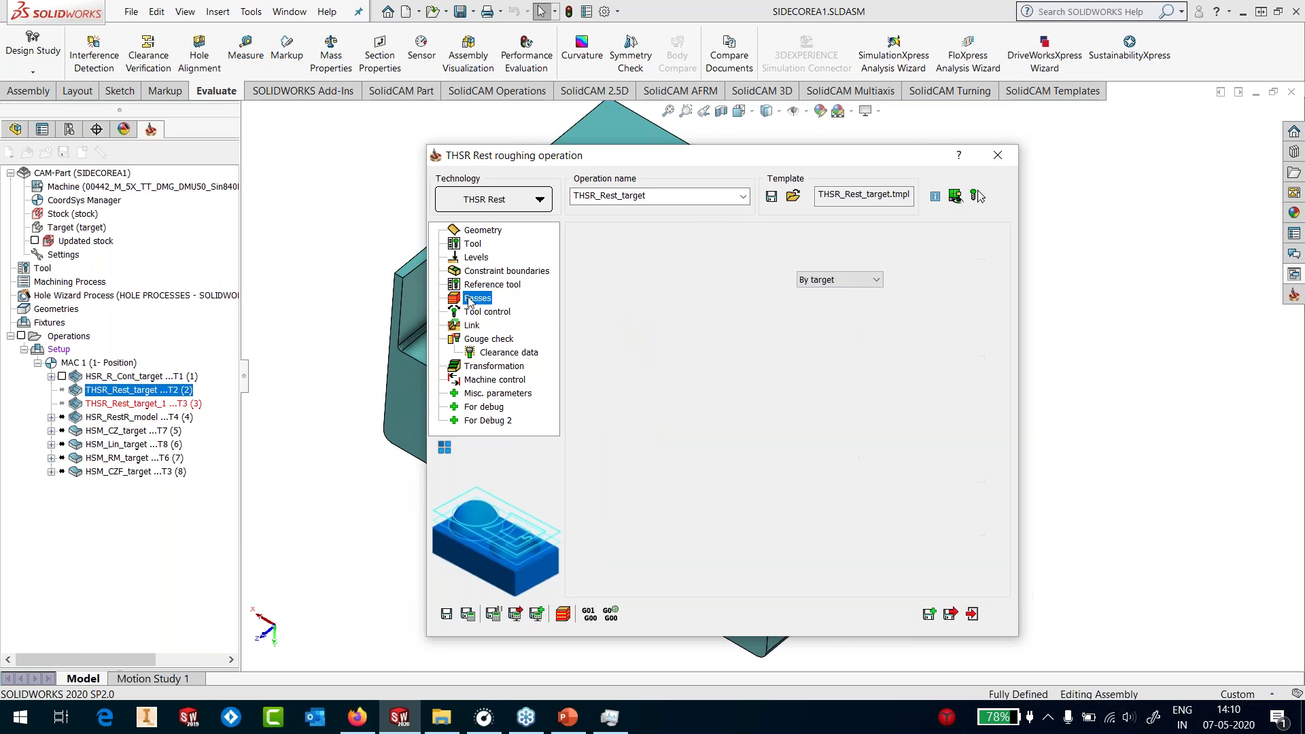
pyautogui.click(447, 615)
pyautogui.click(949, 615)
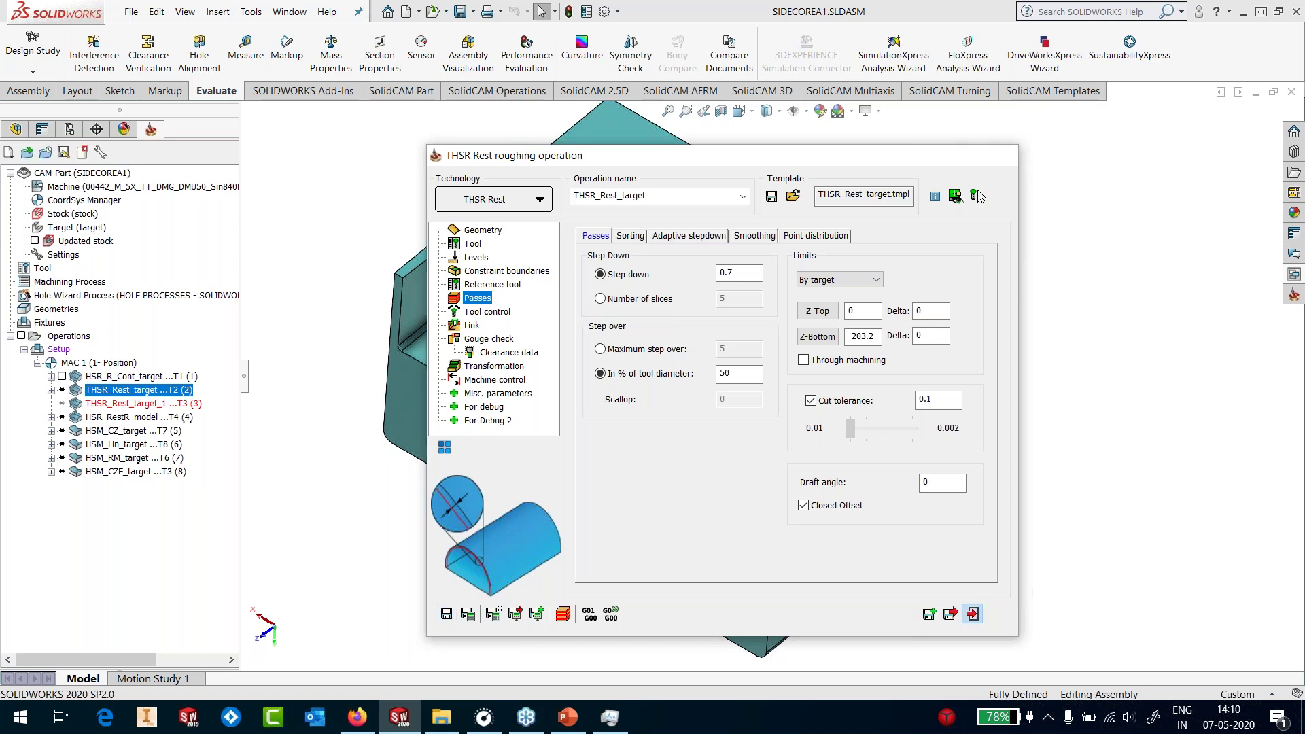
# Calculate the THSR_Rest_target operation and display its toolpath on the model
pyautogui.rightClick(132, 389)
pyautogui.click(169, 222)
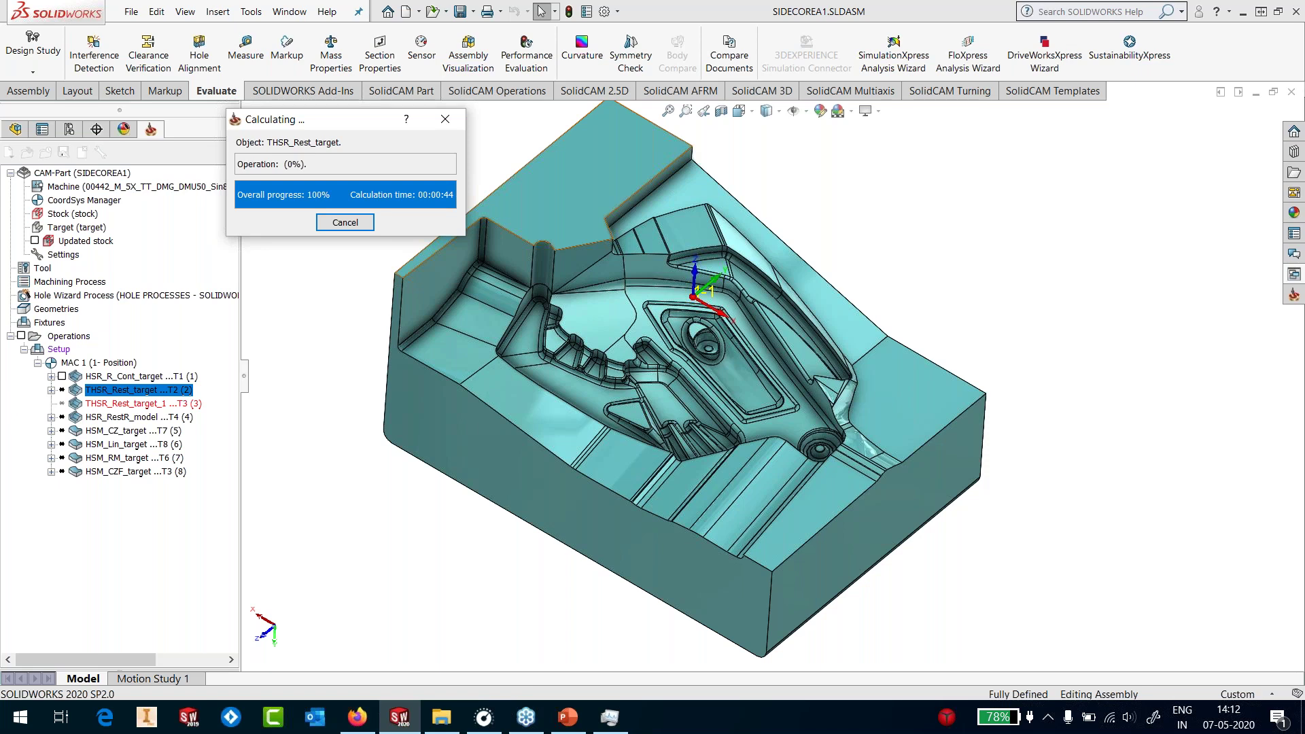
pyautogui.click(62, 389)
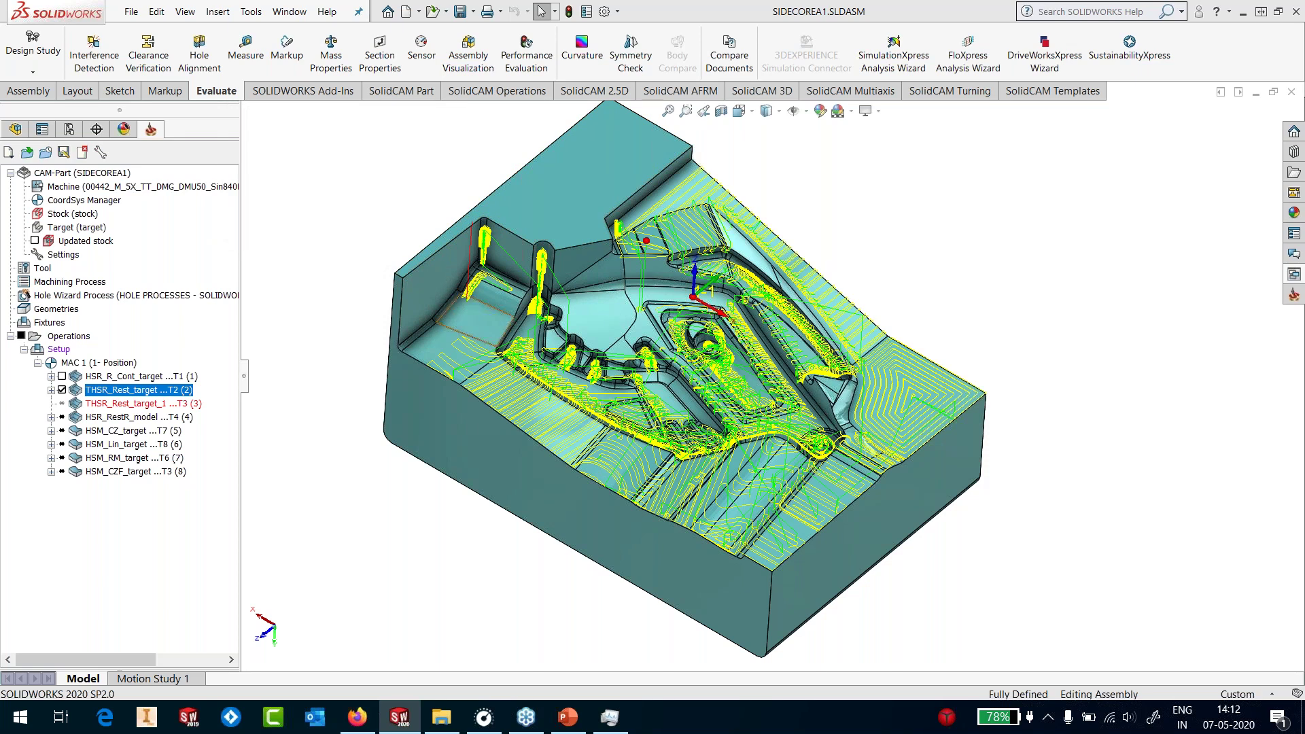
# Measure the distance between the upper and lower vertices of the vertical wall edge at the pocket's outer corner
pyautogui.scroll(-4, 364, 316)
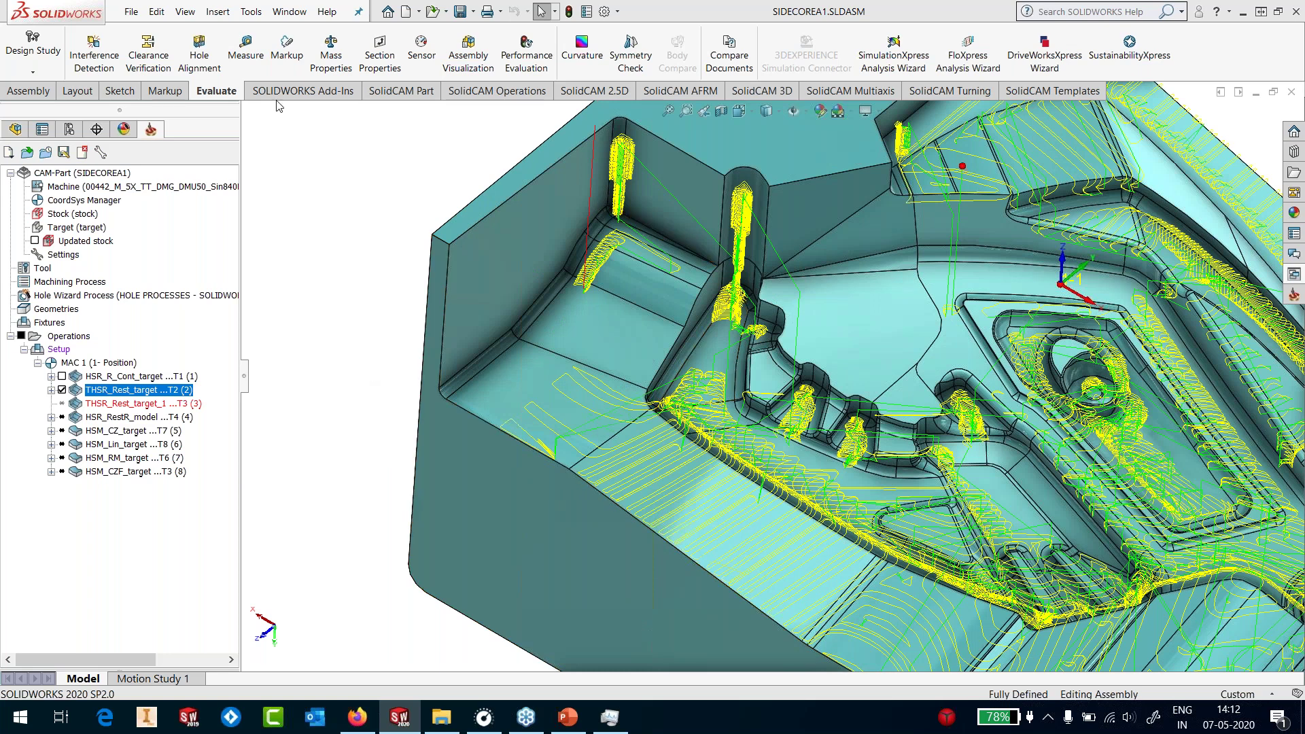
pyautogui.click(259, 47)
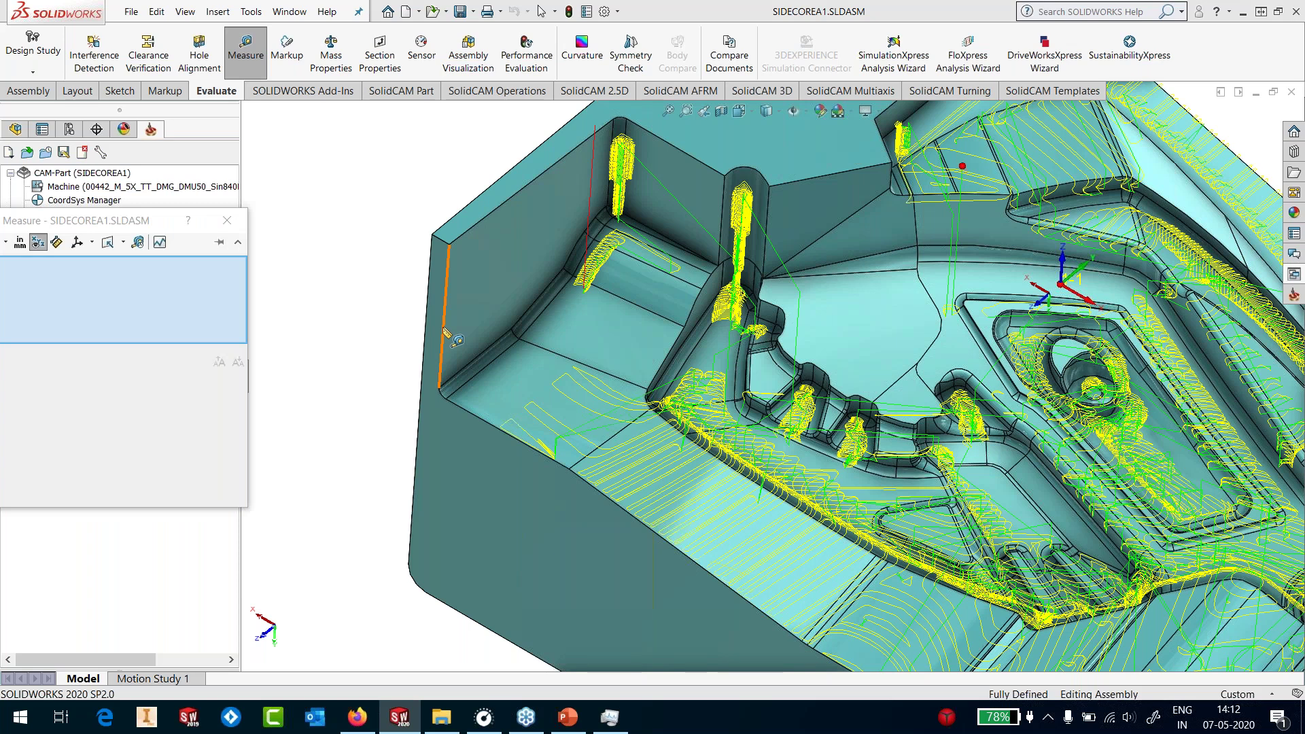
pyautogui.click(363, 207)
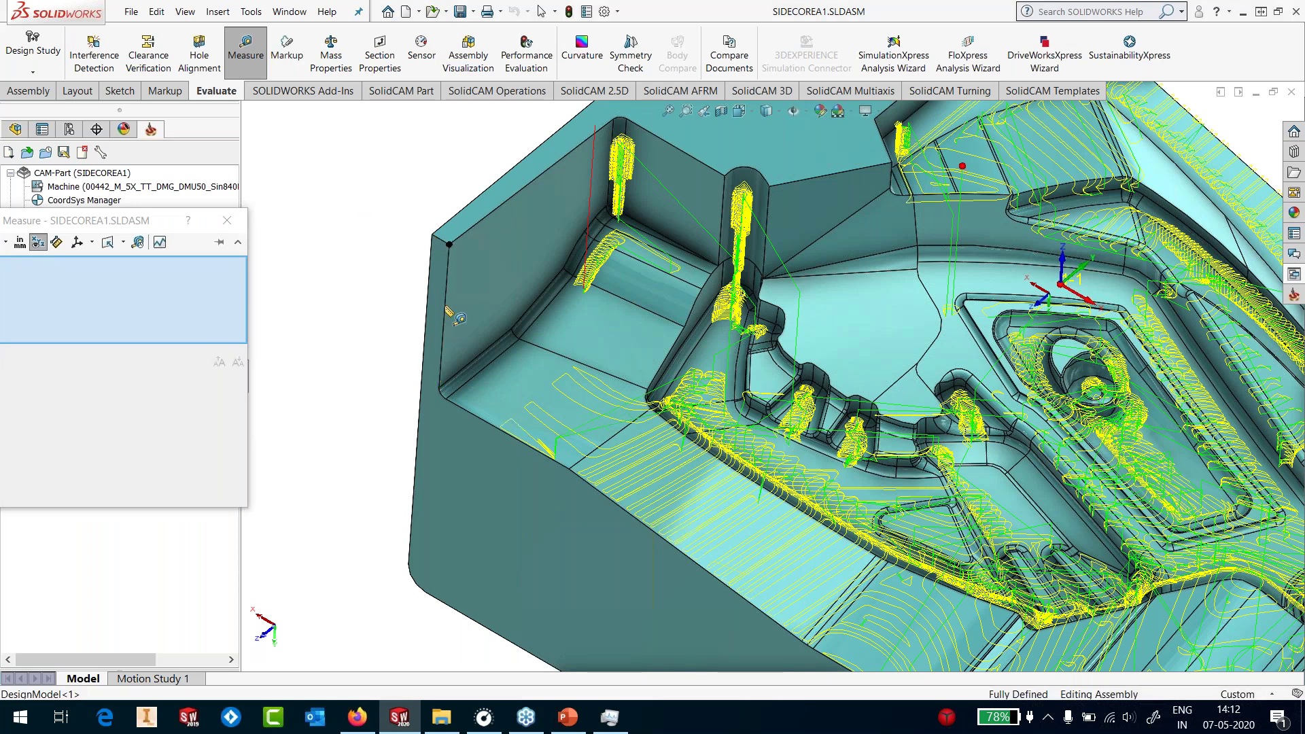
pyautogui.click(449, 243)
pyautogui.click(446, 399)
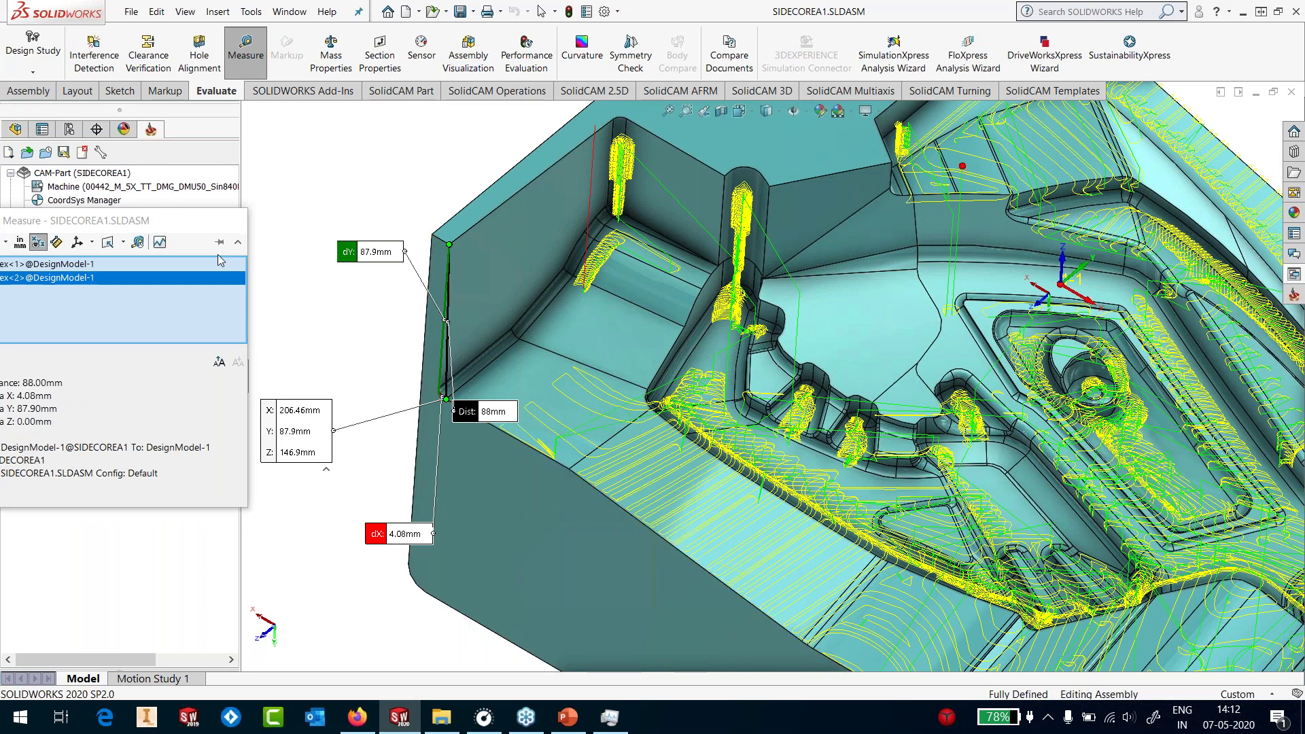
pyautogui.press('Escape')
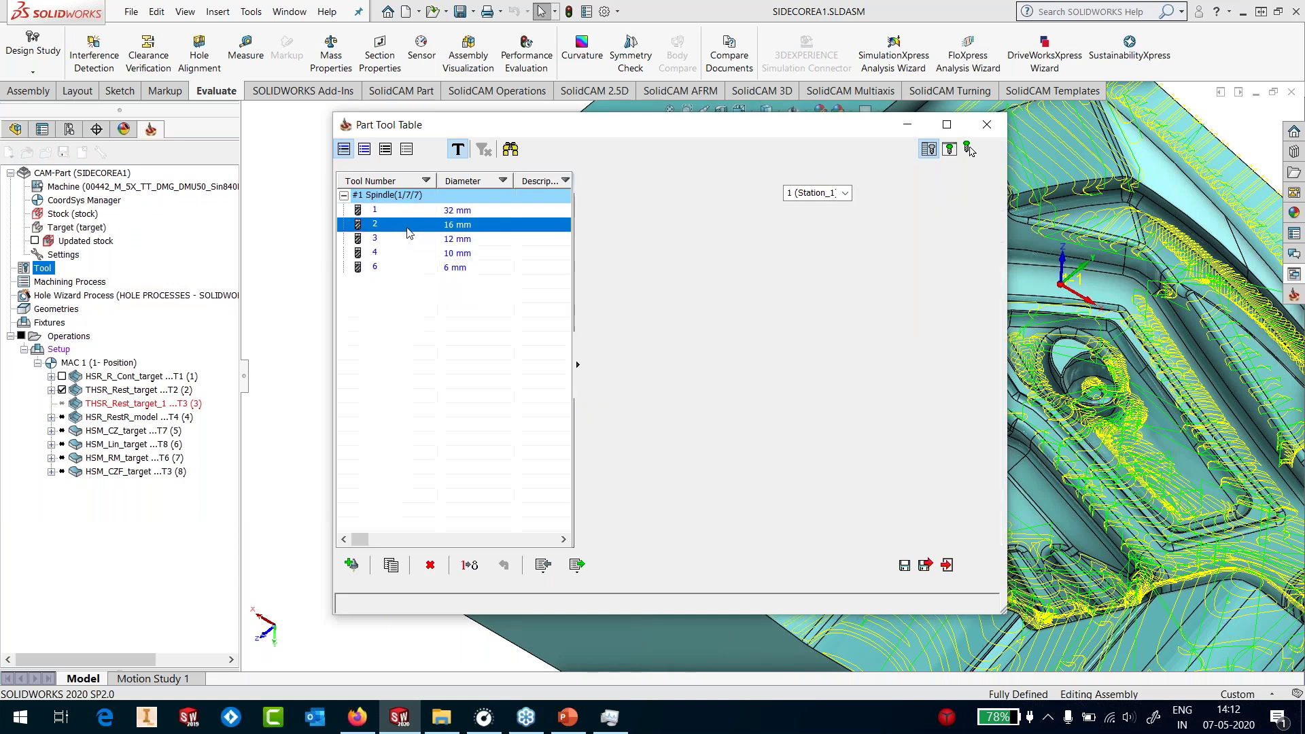
# Check the outside holder length of the 16 mm tool in the part tool table, and close the table
pyautogui.click(803, 417)
pyautogui.moveTo(803, 417); pyautogui.dragTo(719, 464)
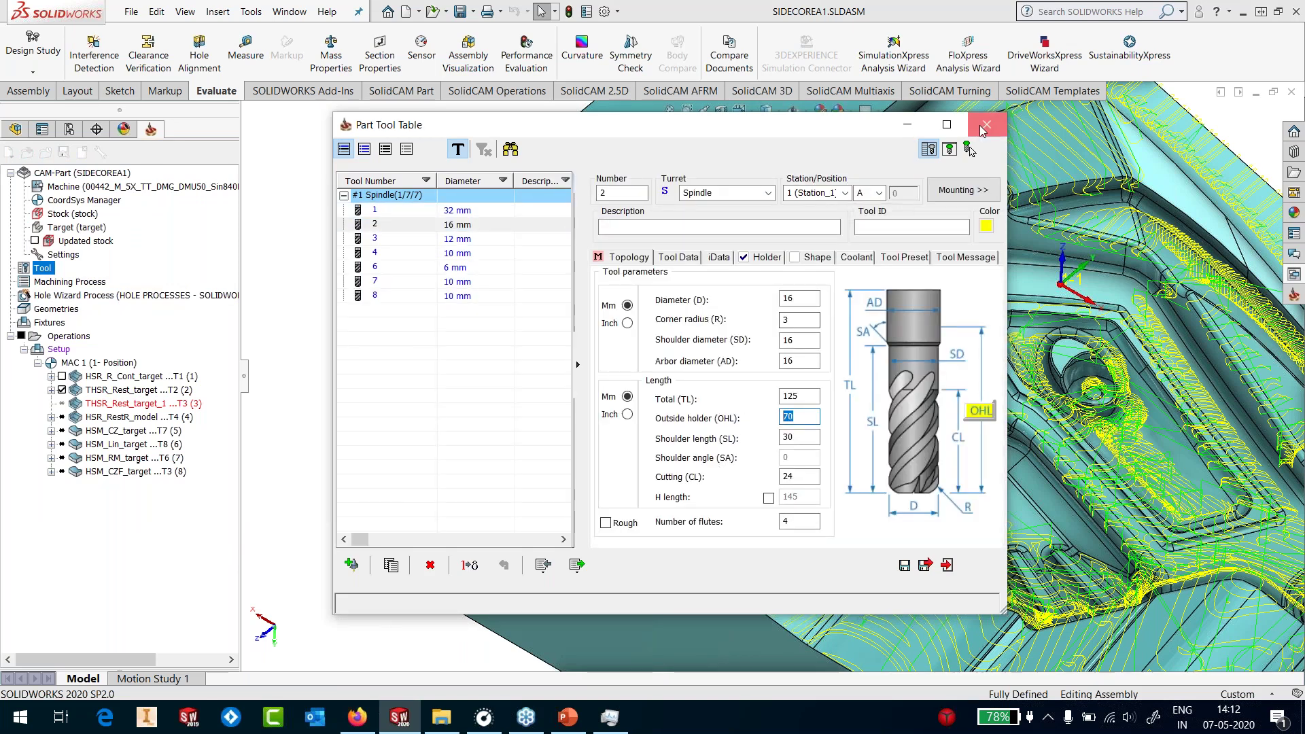
pyautogui.click(987, 124)
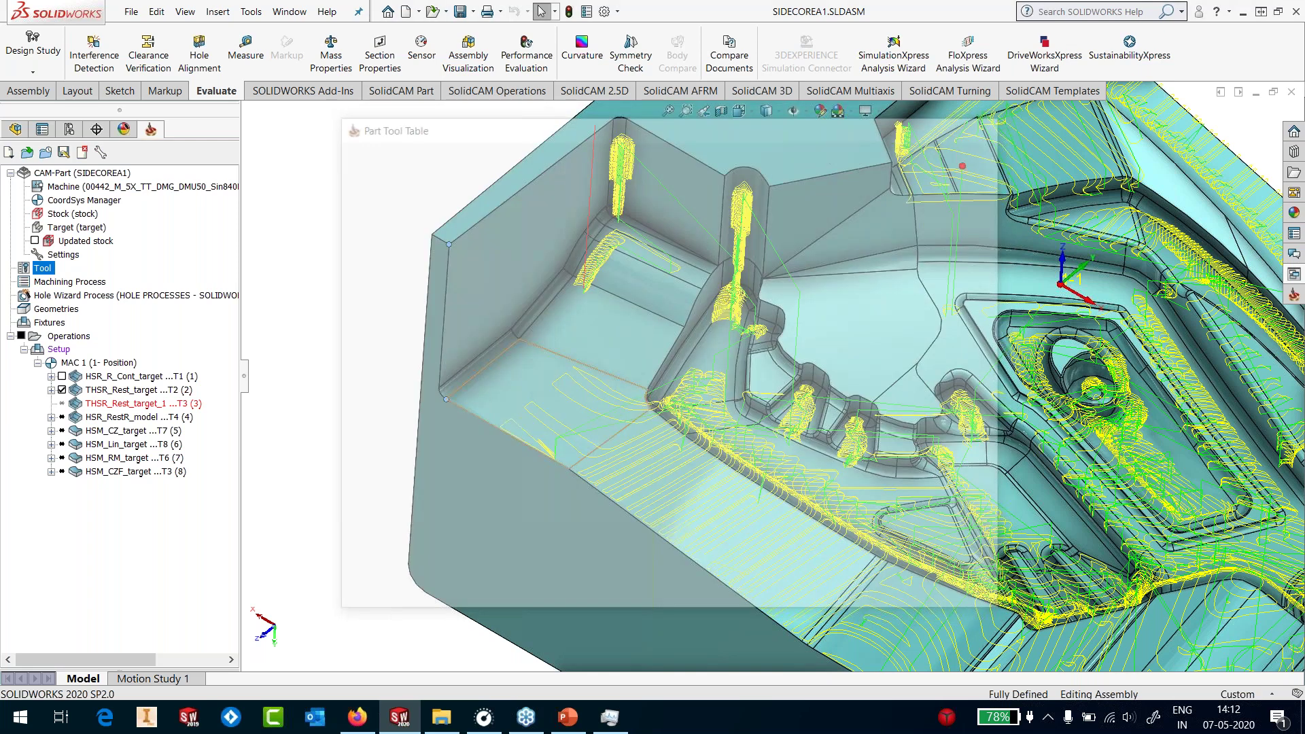
pyautogui.scroll(4, 618, 354)
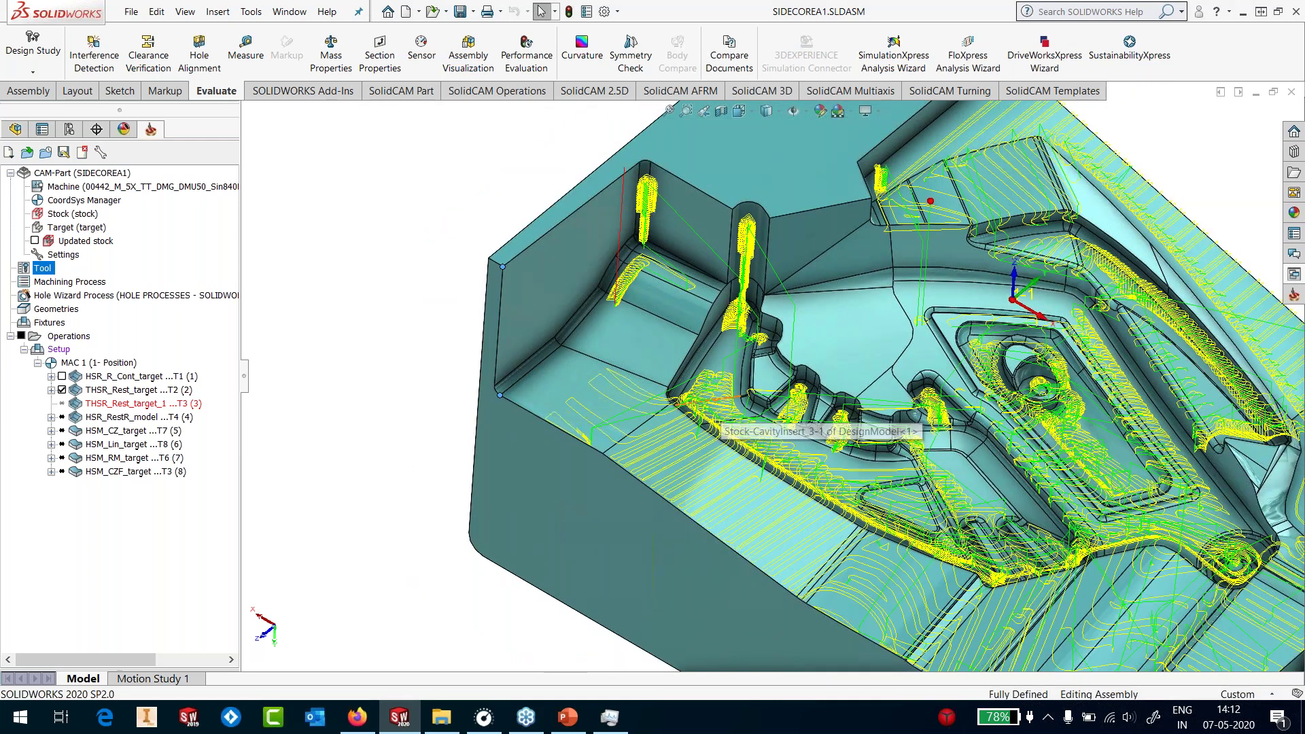
# Hide the THSR_Rest_target toolpath, open the THSR_Rest_target_1 operation and inspect its 12 mm bull nose mill
pyautogui.click(78, 392)
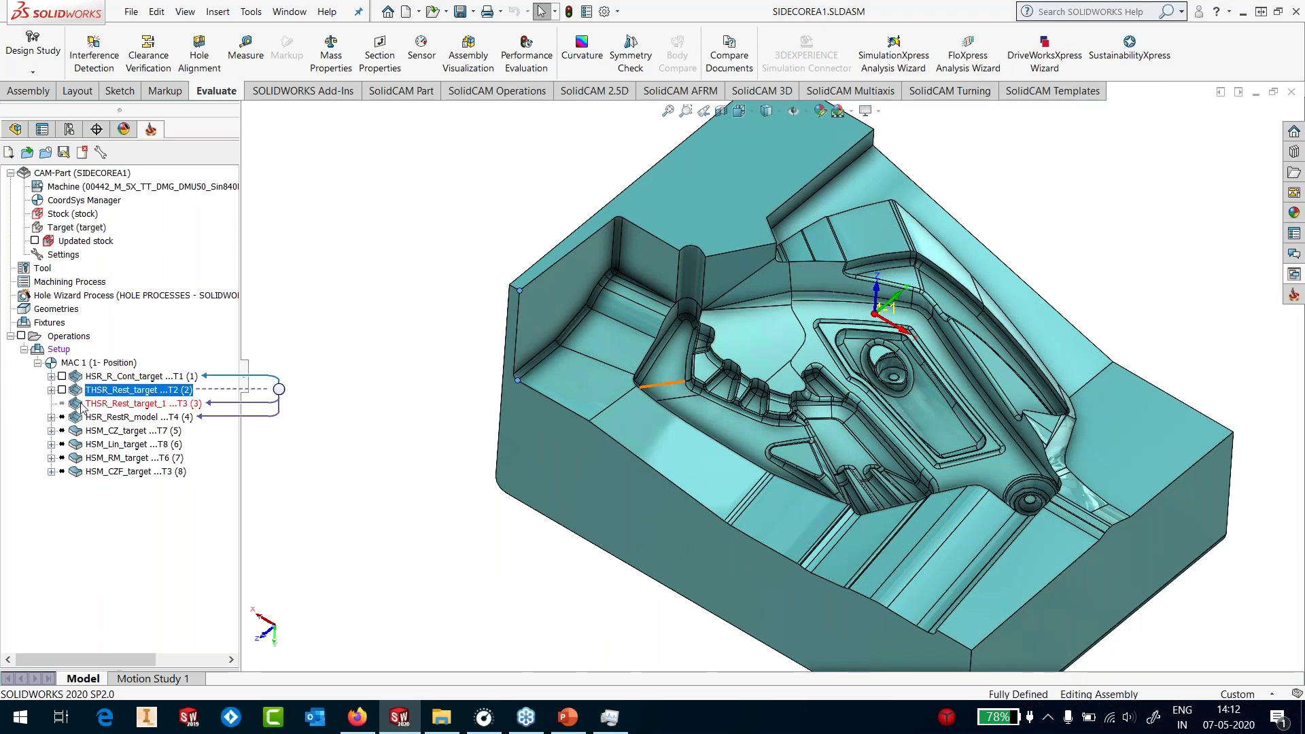
pyautogui.doubleClick(81, 407)
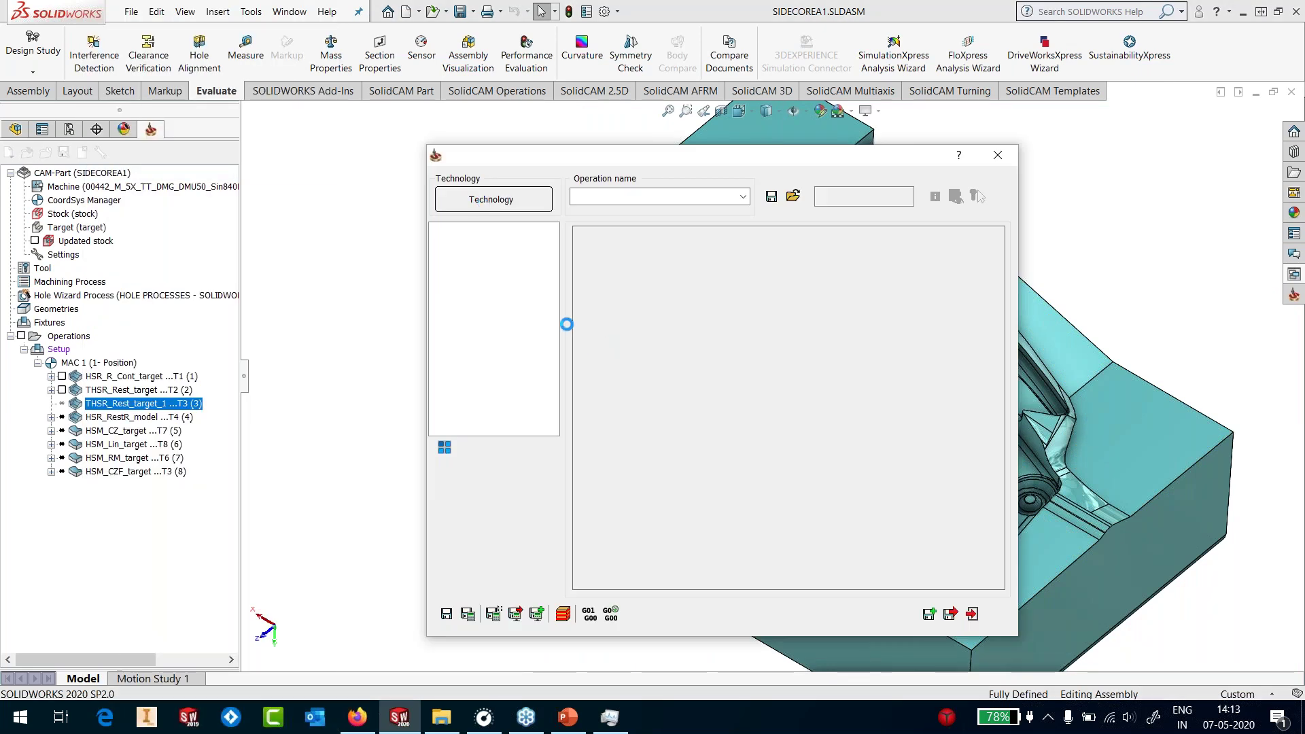
pyautogui.click(472, 243)
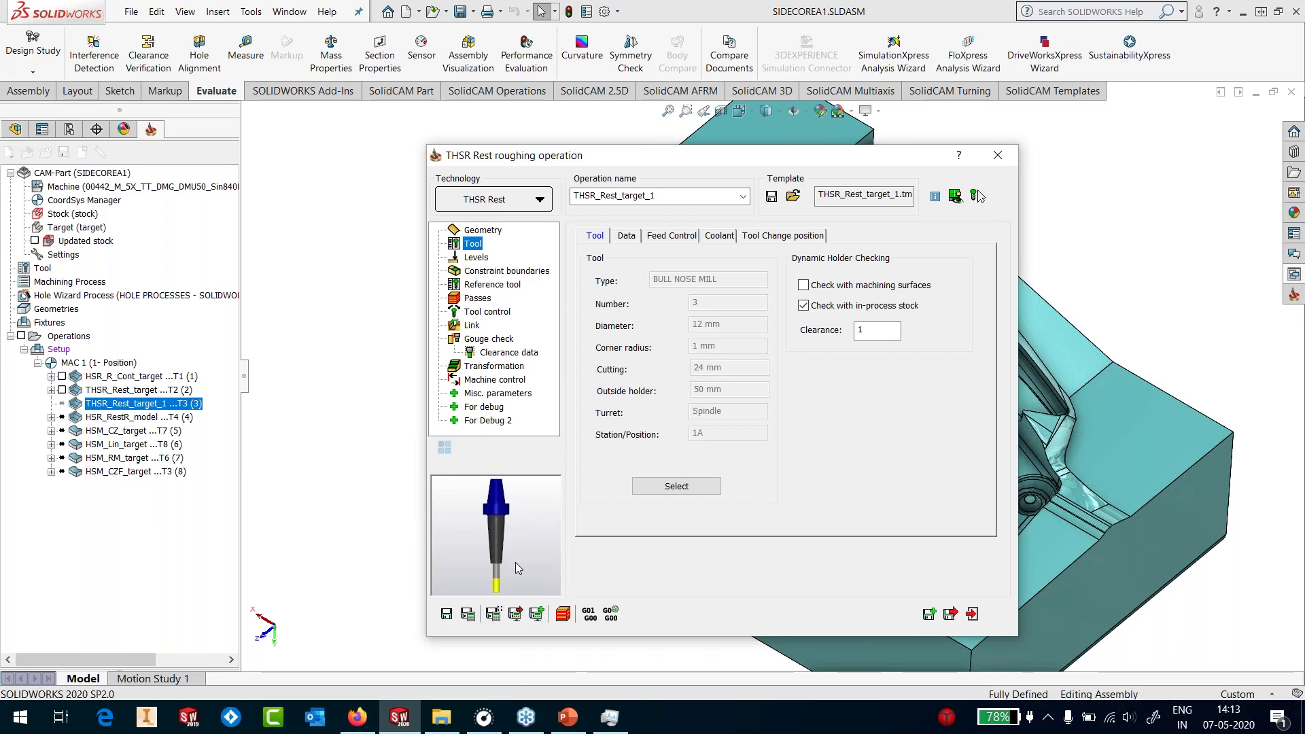
pyautogui.click(690, 488)
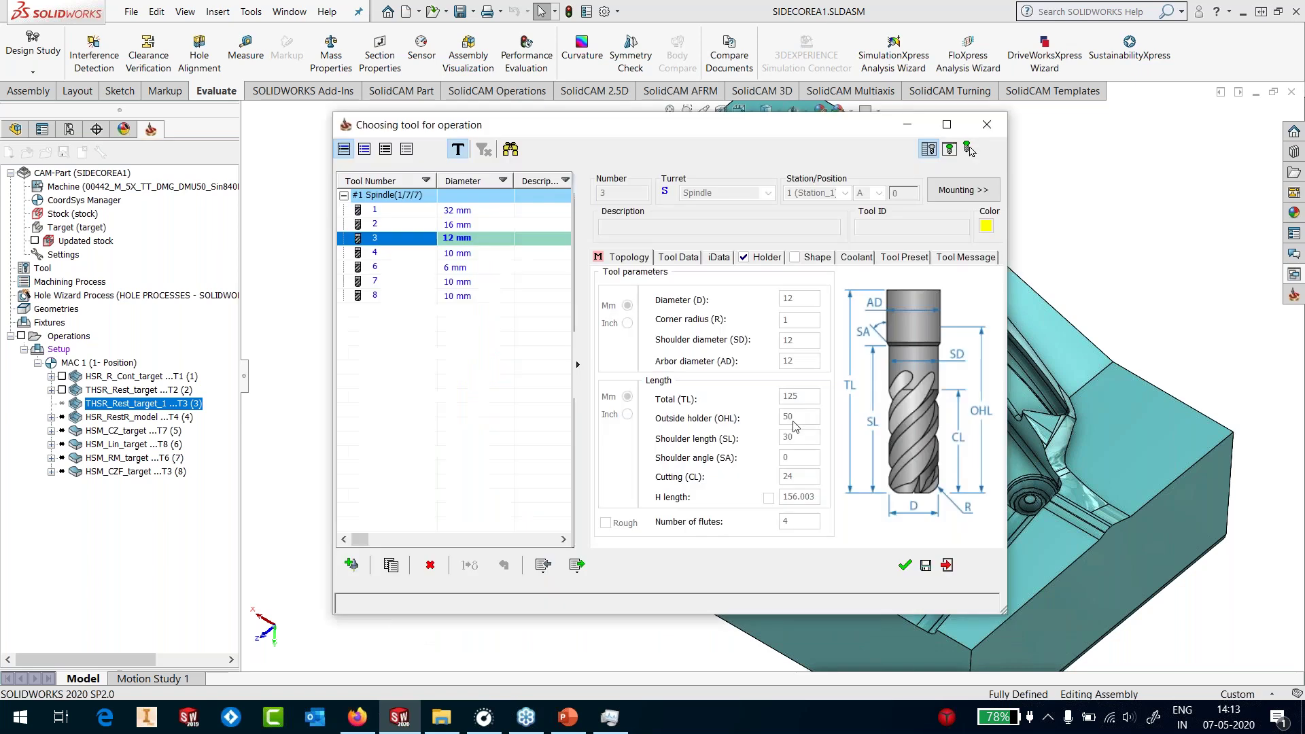
pyautogui.click(944, 568)
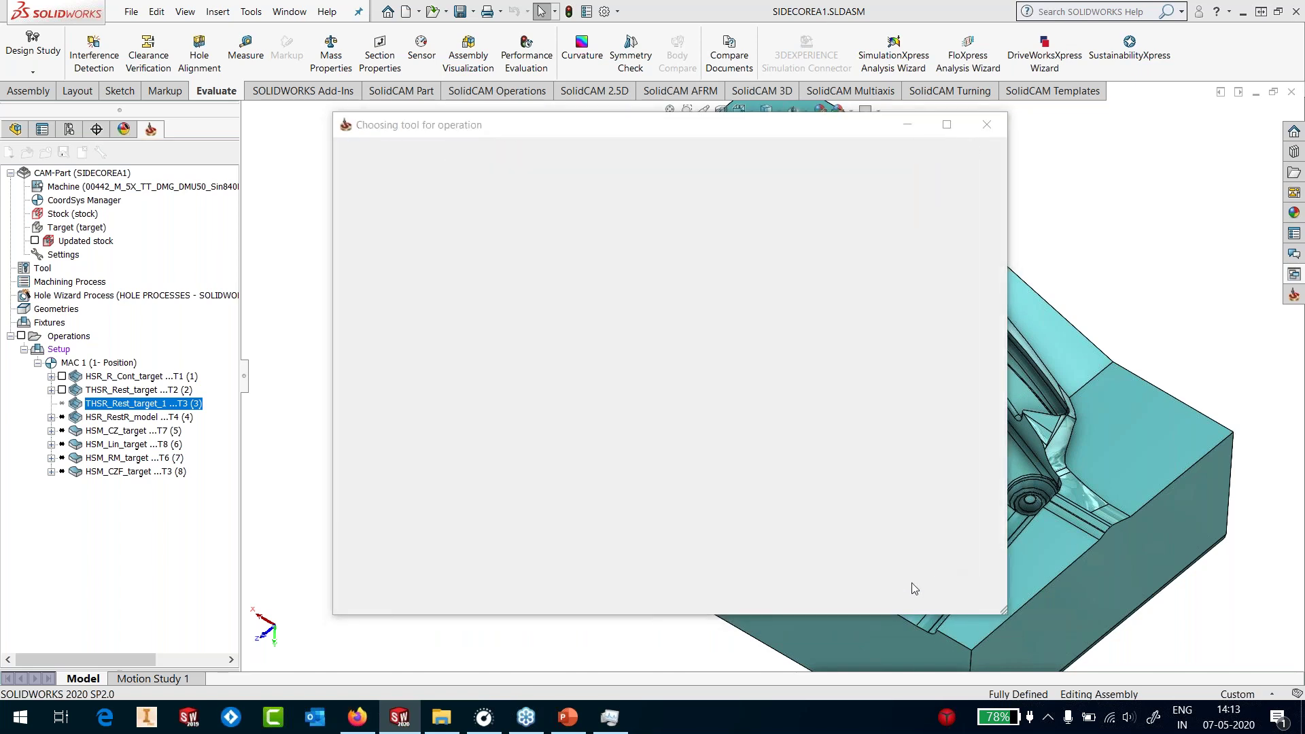
# Try the manually created constraint boundary type for THSR_Rest_target_1, and switch it back to automatic creation
pyautogui.moveTo(602, 151); pyautogui.dragTo(422, 143)
pyautogui.click(344, 255)
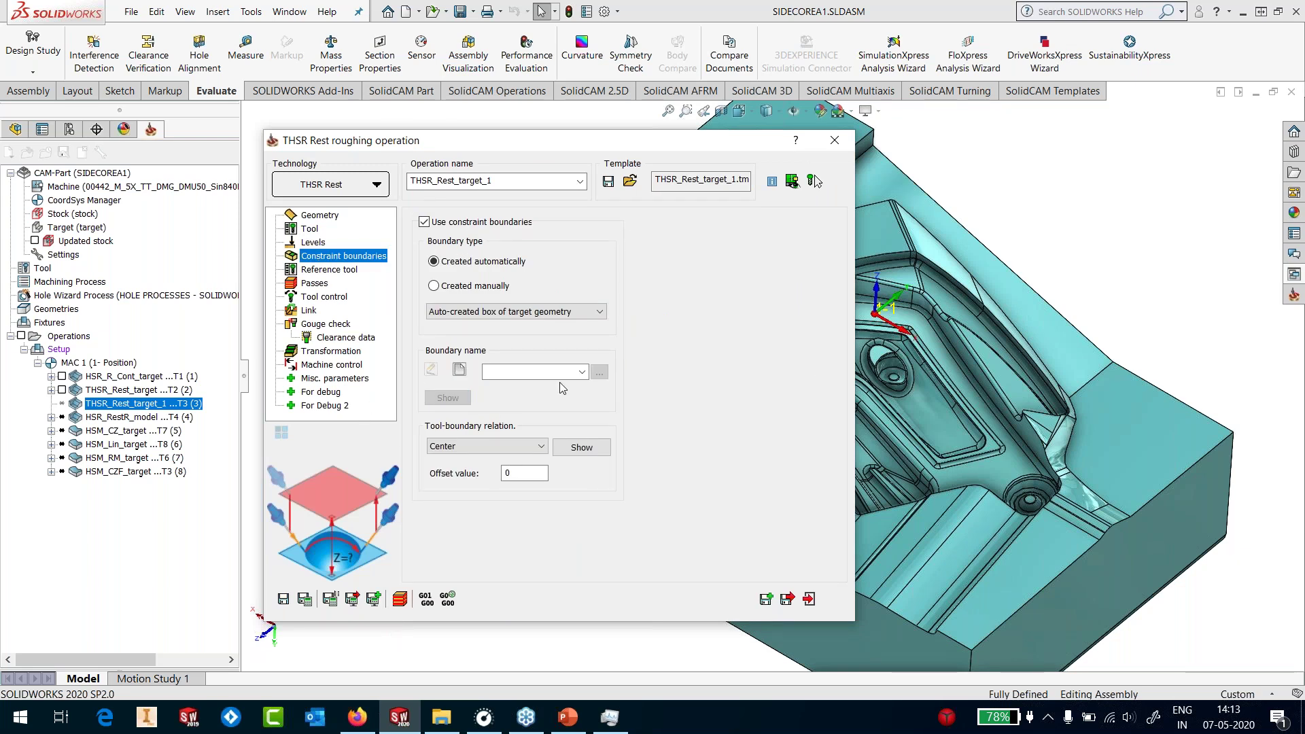
pyautogui.click(469, 285)
pyautogui.click(464, 265)
# Choose target as the machining surfaces of THSR_Rest_target_1 and set its global offset to 0.7
pyautogui.click(319, 215)
pyautogui.click(559, 308)
pyautogui.click(520, 320)
pyautogui.click(612, 412)
pyautogui.write('0.7')
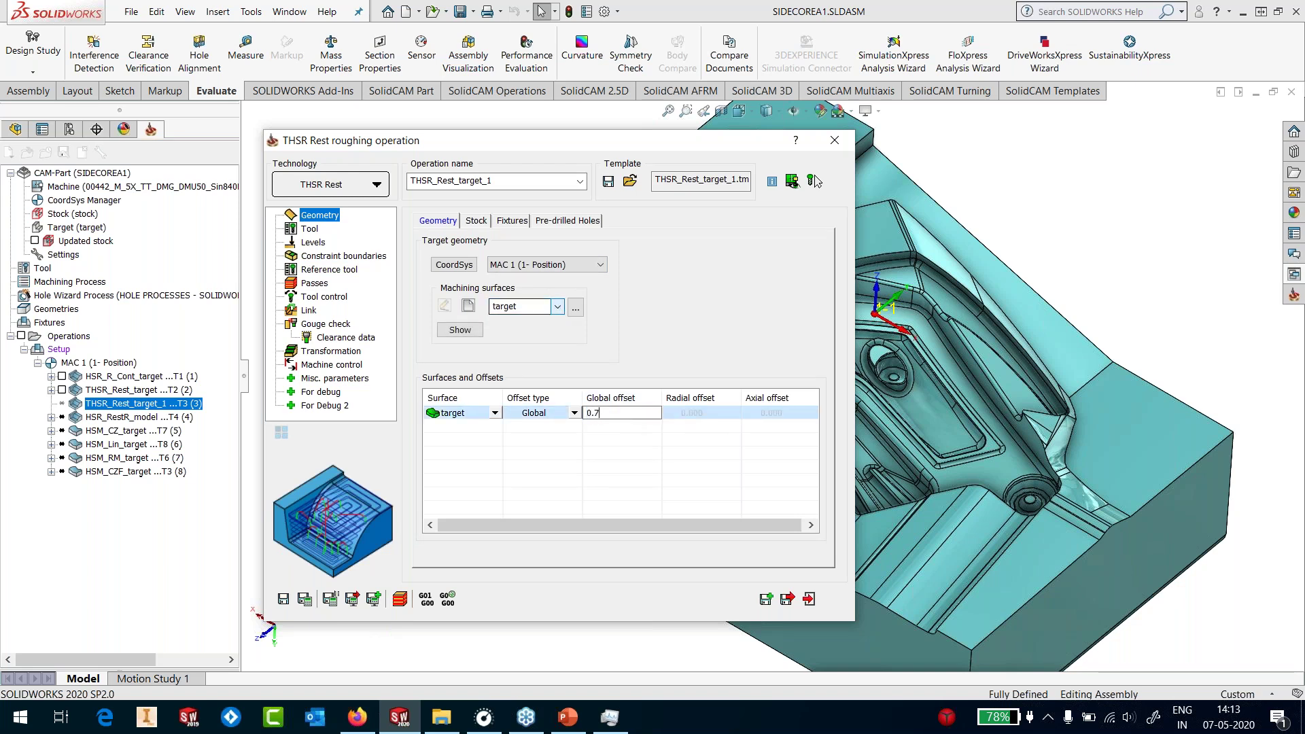
pyautogui.click(649, 491)
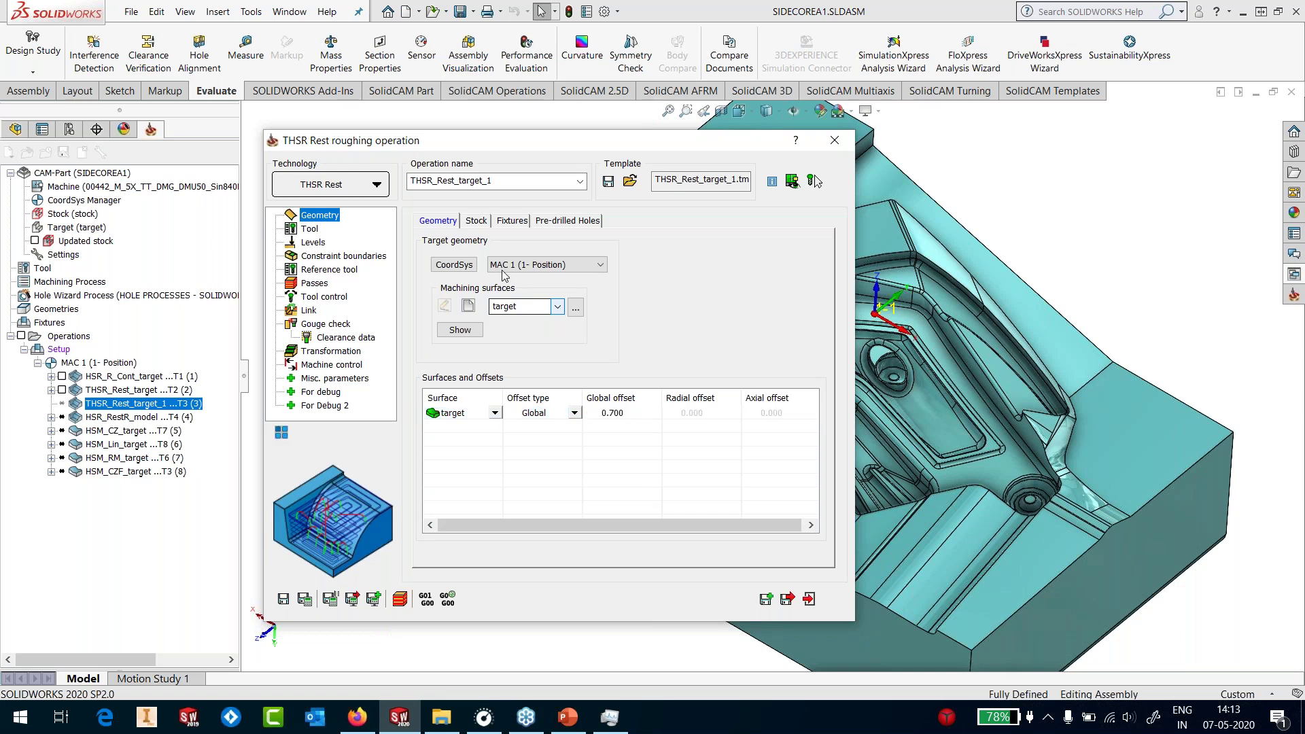
# Set the THSR_Rest_target_1 stock option to detect rest material thicker than 0.8
pyautogui.click(477, 221)
pyautogui.doubleClick(593, 503)
pyautogui.write('0.8')
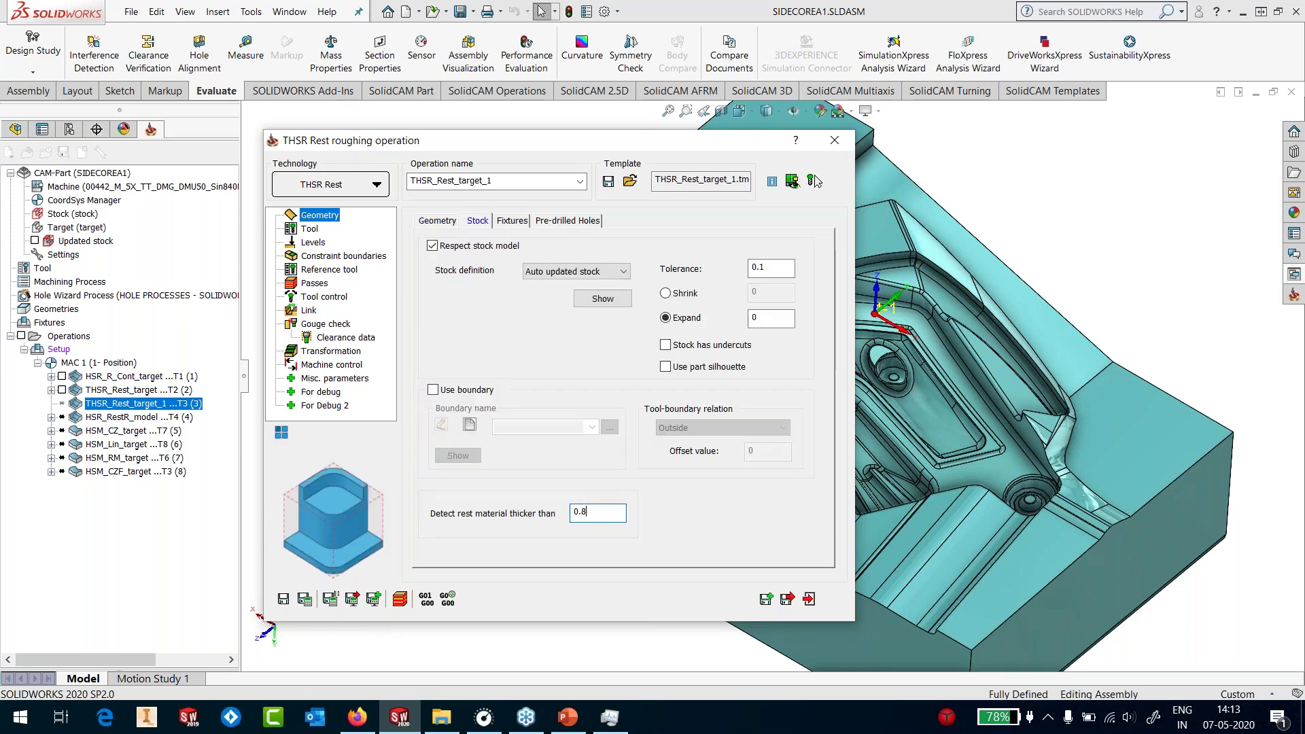
# Review the levels, constraint boundaries and reference tool of THSR_Rest_target_1, and set the passes step down to 0.5
pyautogui.click(313, 242)
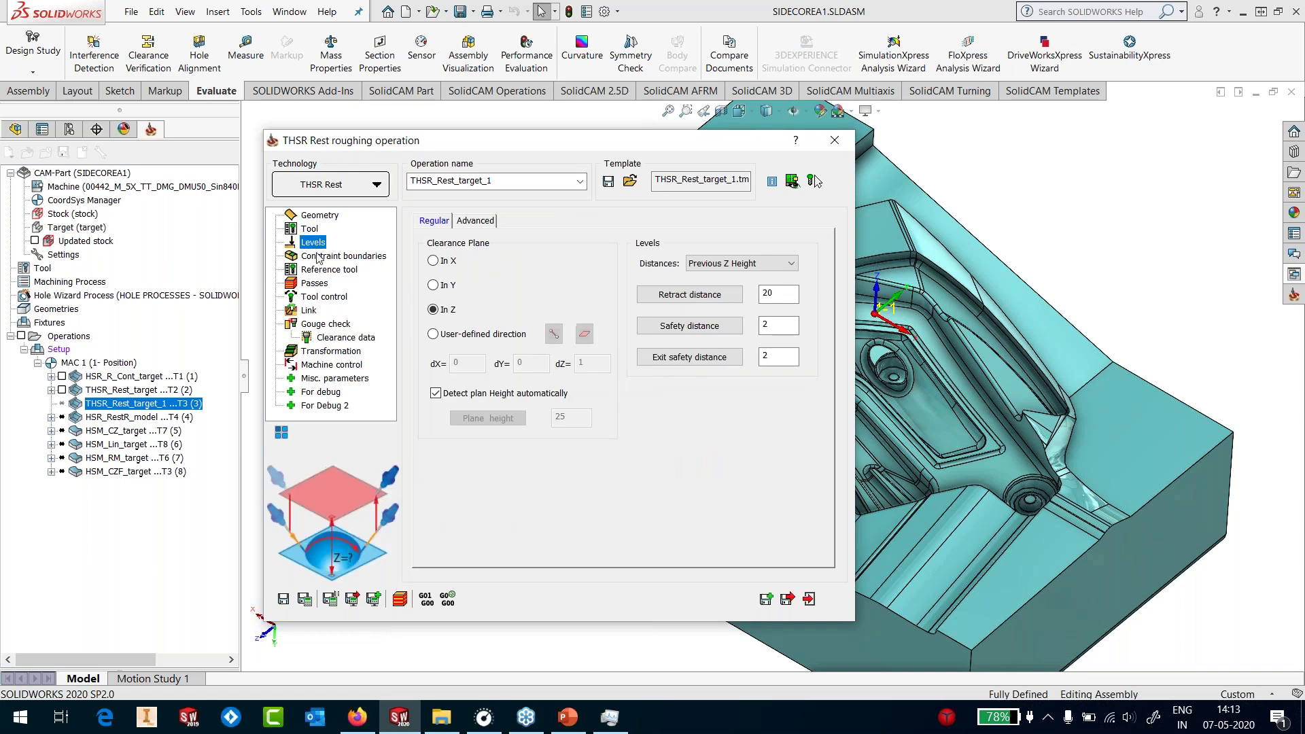
pyautogui.click(343, 256)
pyautogui.click(326, 272)
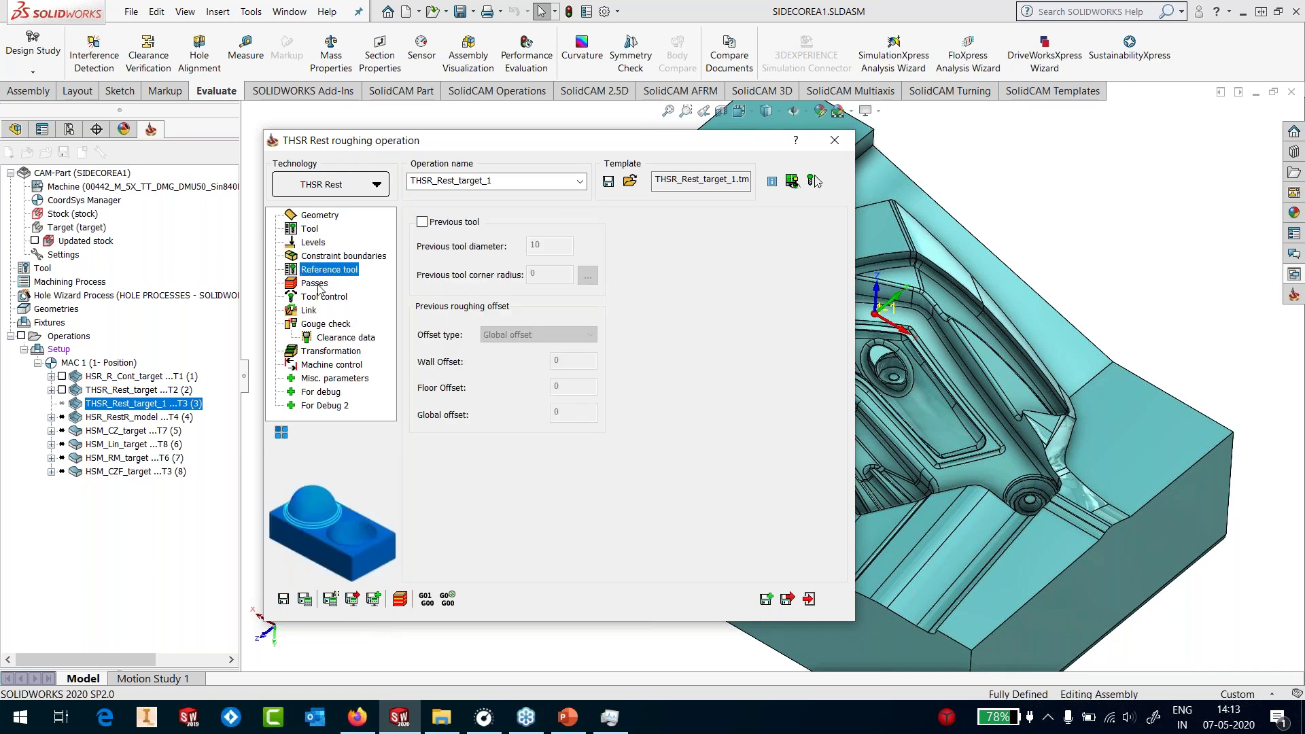
pyautogui.click(315, 283)
pyautogui.write('0.5')
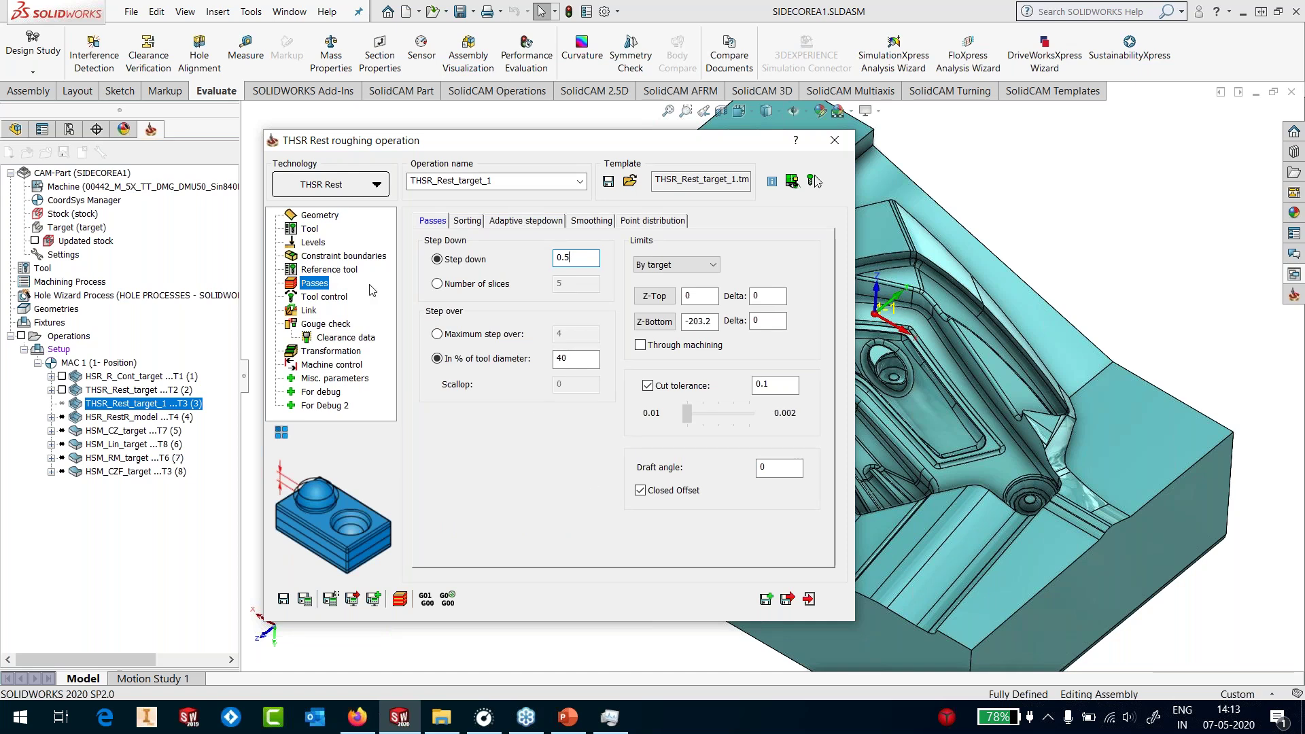
# Review the tool control, gouge check and link settings of THSR_Rest_target_1, and save and close the operation
pyautogui.click(319, 296)
pyautogui.click(313, 310)
pyautogui.click(324, 324)
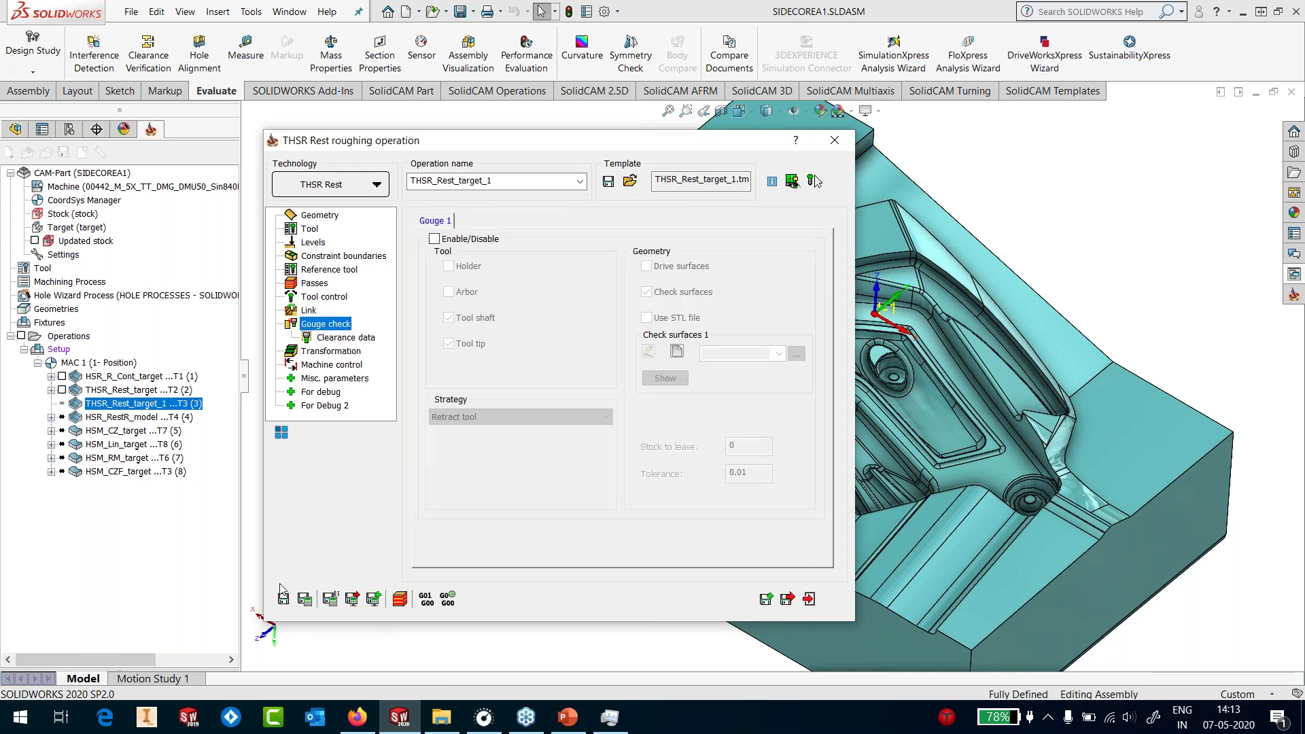
pyautogui.click(313, 310)
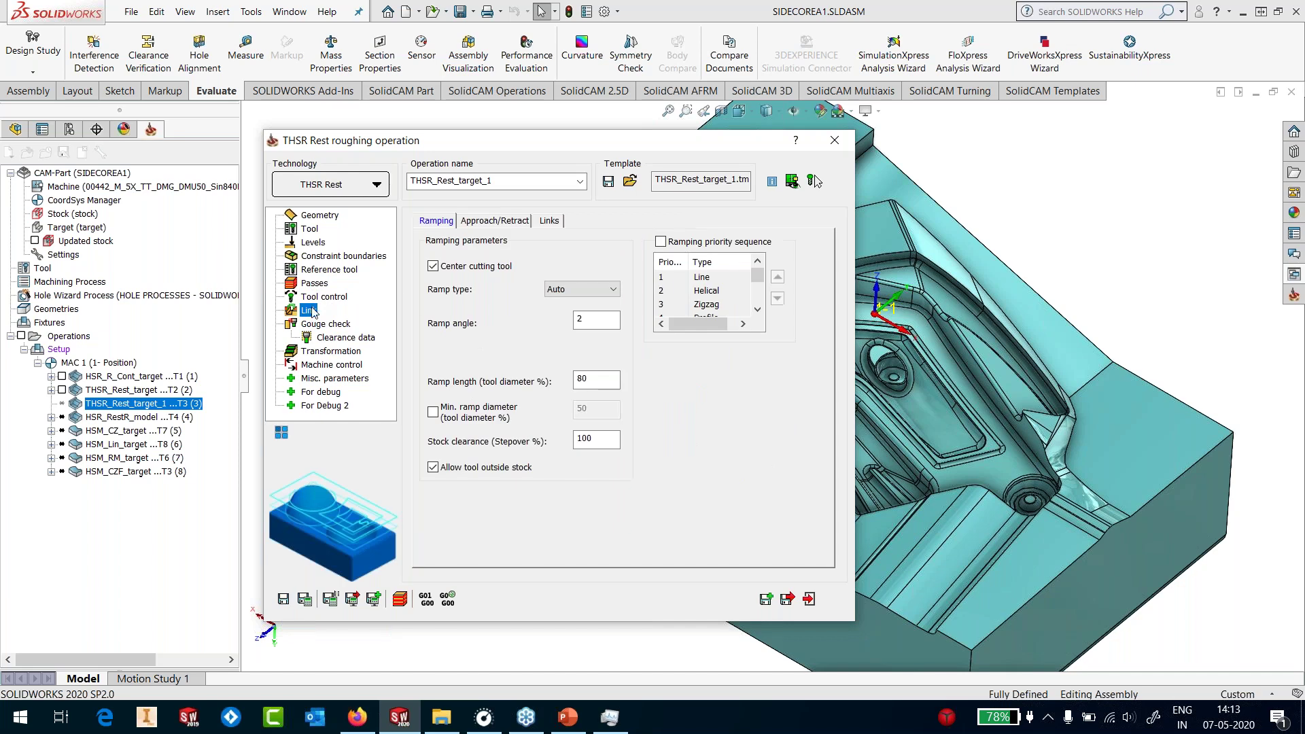
pyautogui.click(552, 221)
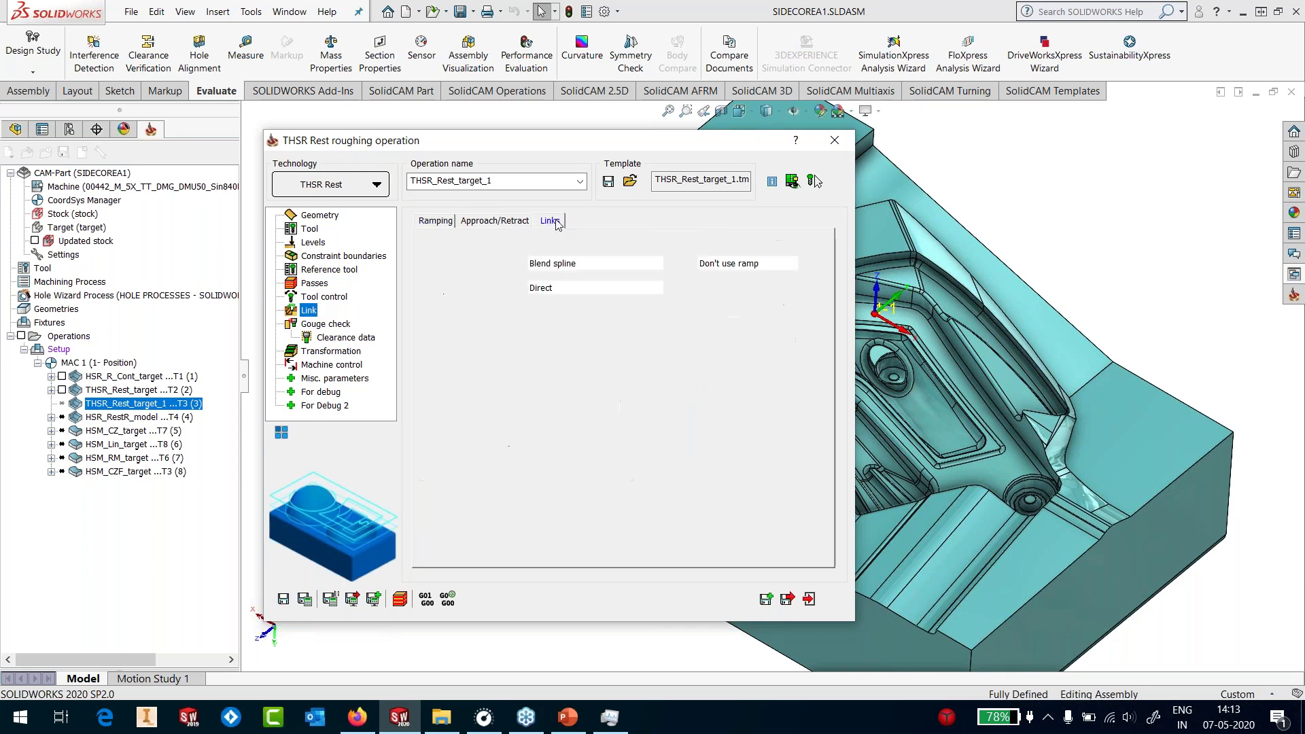
pyautogui.click(314, 283)
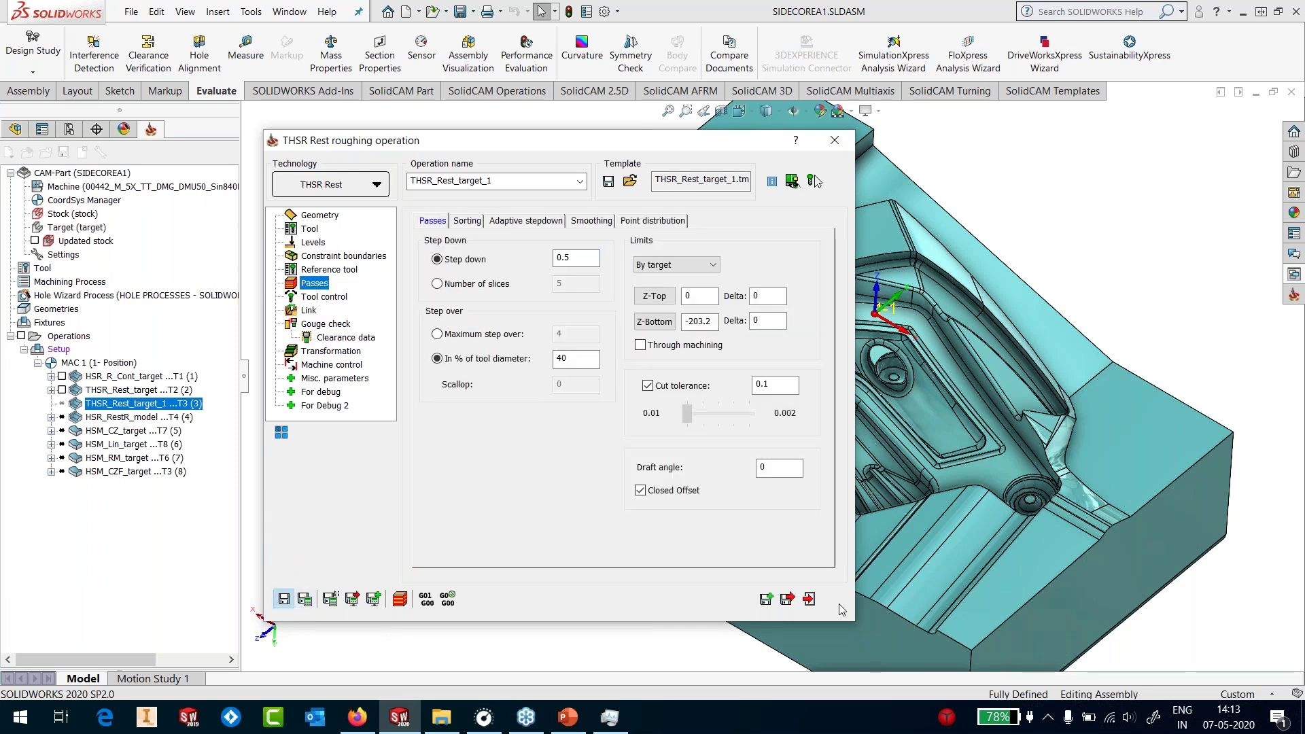
pyautogui.click(809, 599)
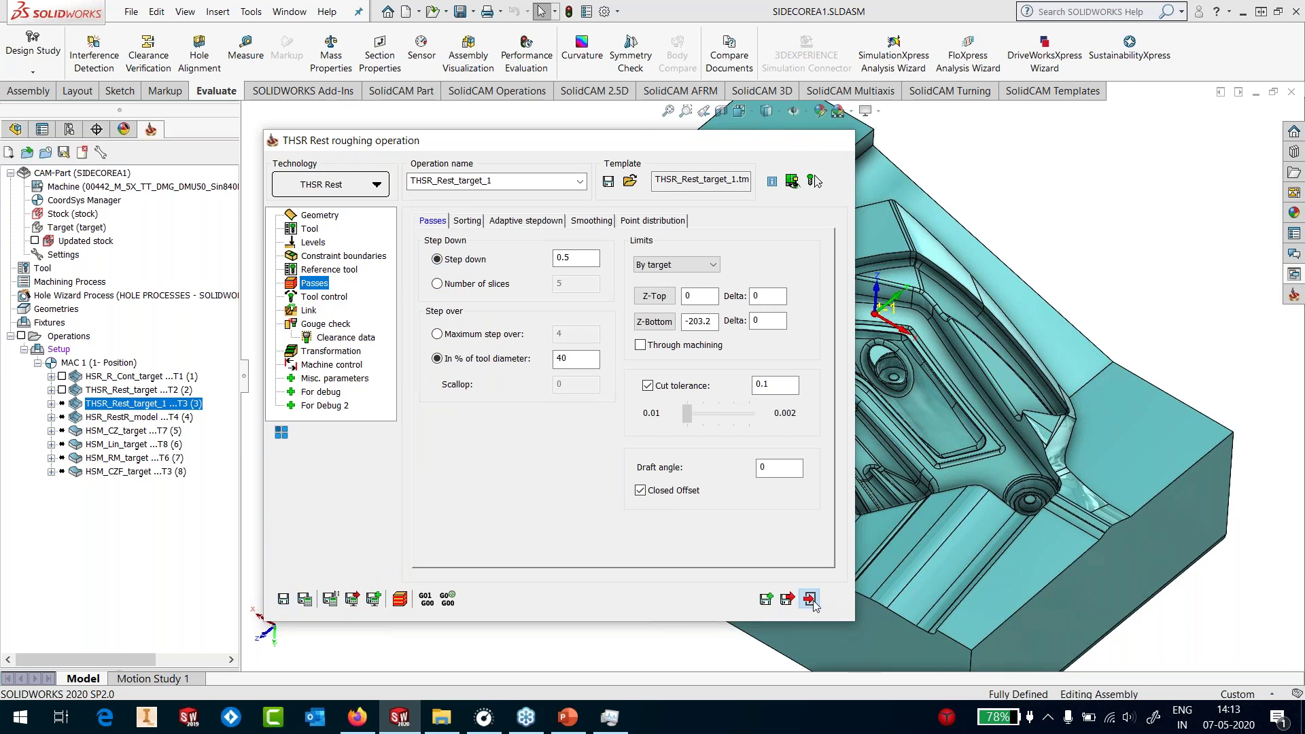
# Calculate the THSR_Rest_target_1 operation and inspect its toolpath on the model
pyautogui.rightClick(136, 403)
pyautogui.click(192, 220)
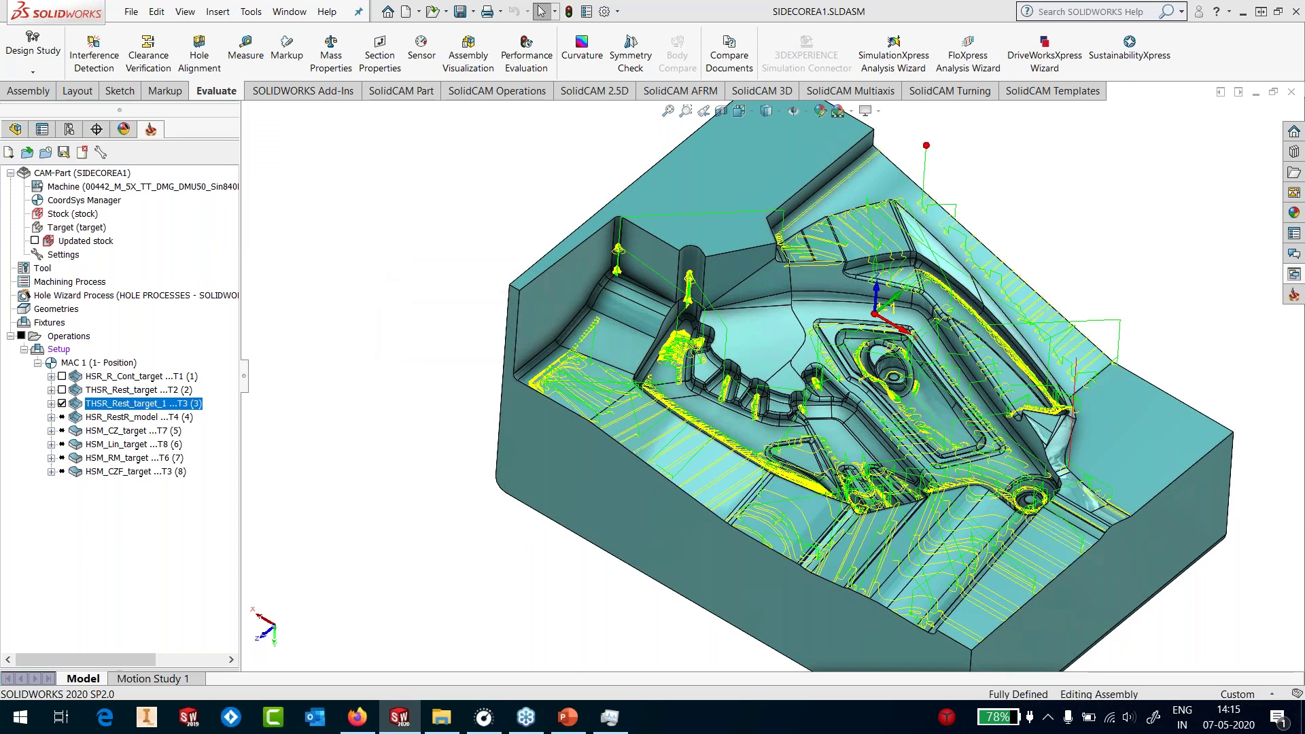
pyautogui.scroll(-4, 627, 293)
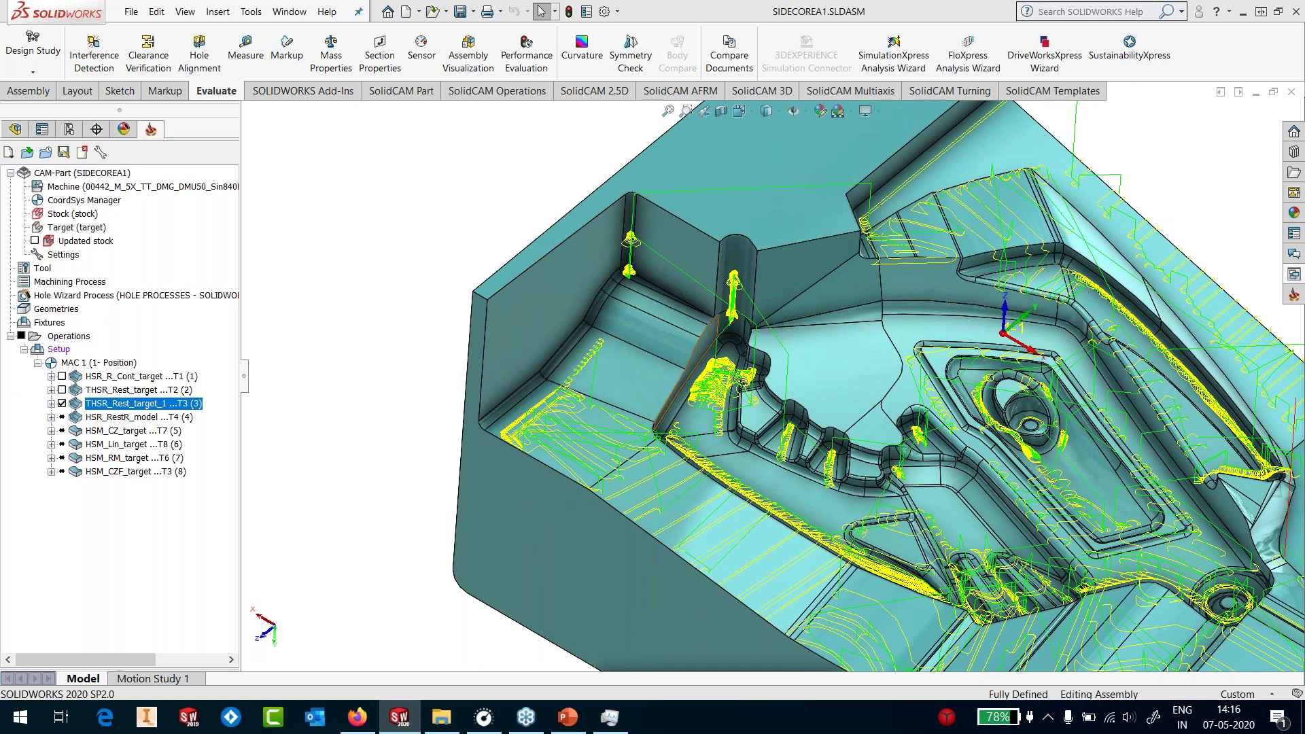
pyautogui.scroll(3, 772, 377)
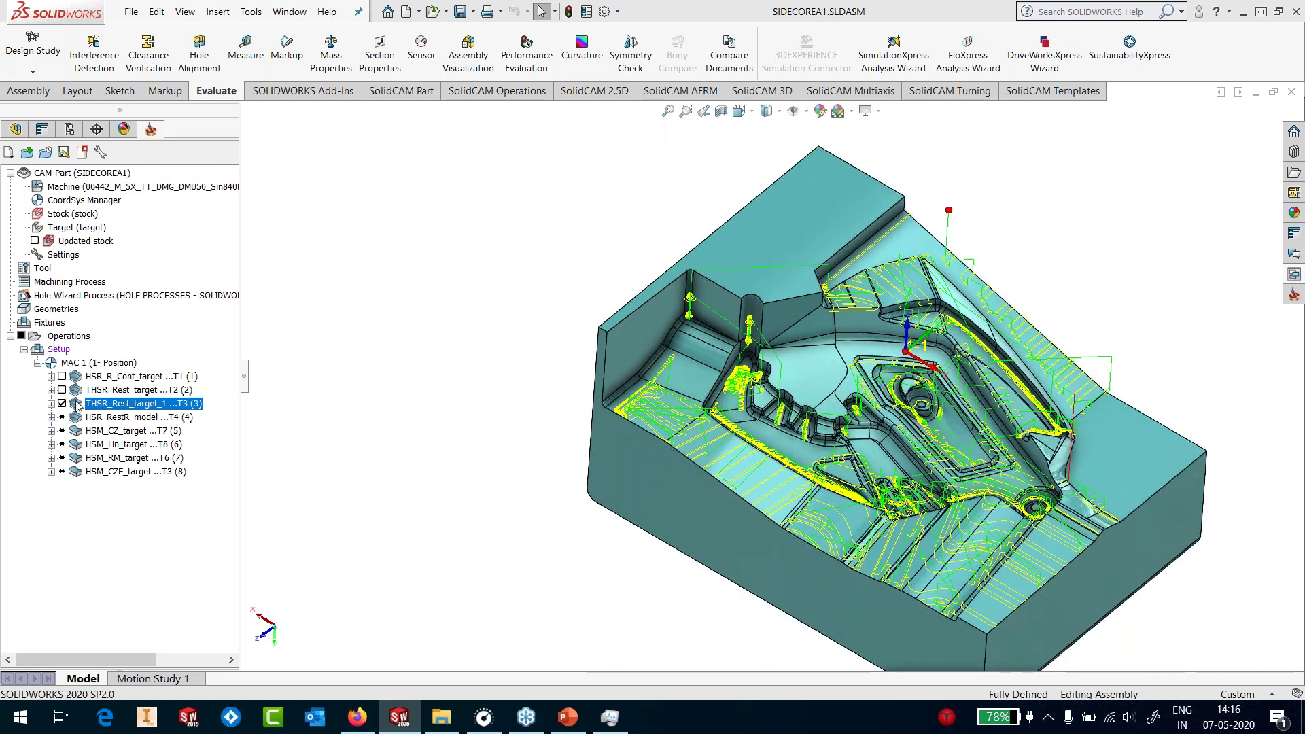
# Hide the THSR_Rest_target_1 toolpath and open the HSR_RestR_model rest roughing operation at its tool data
pyautogui.click(62, 405)
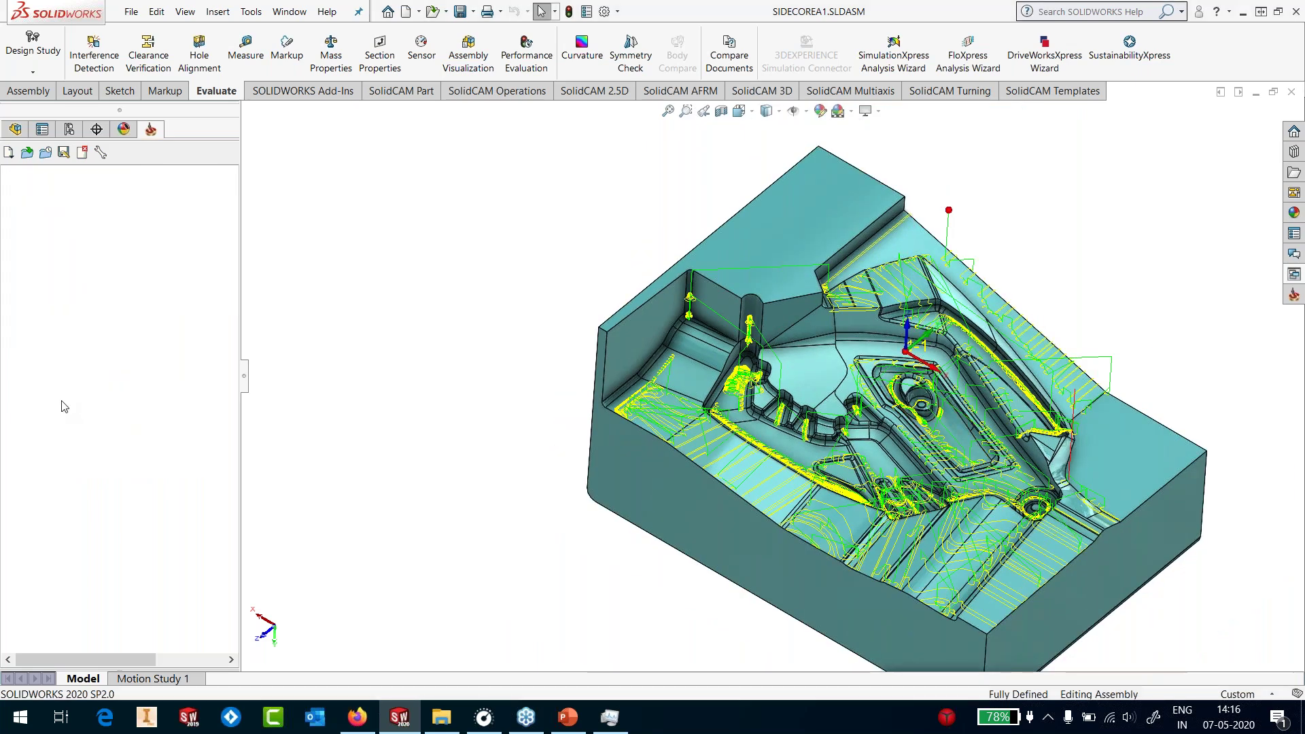
pyautogui.rightClick(94, 419)
pyautogui.click(171, 175)
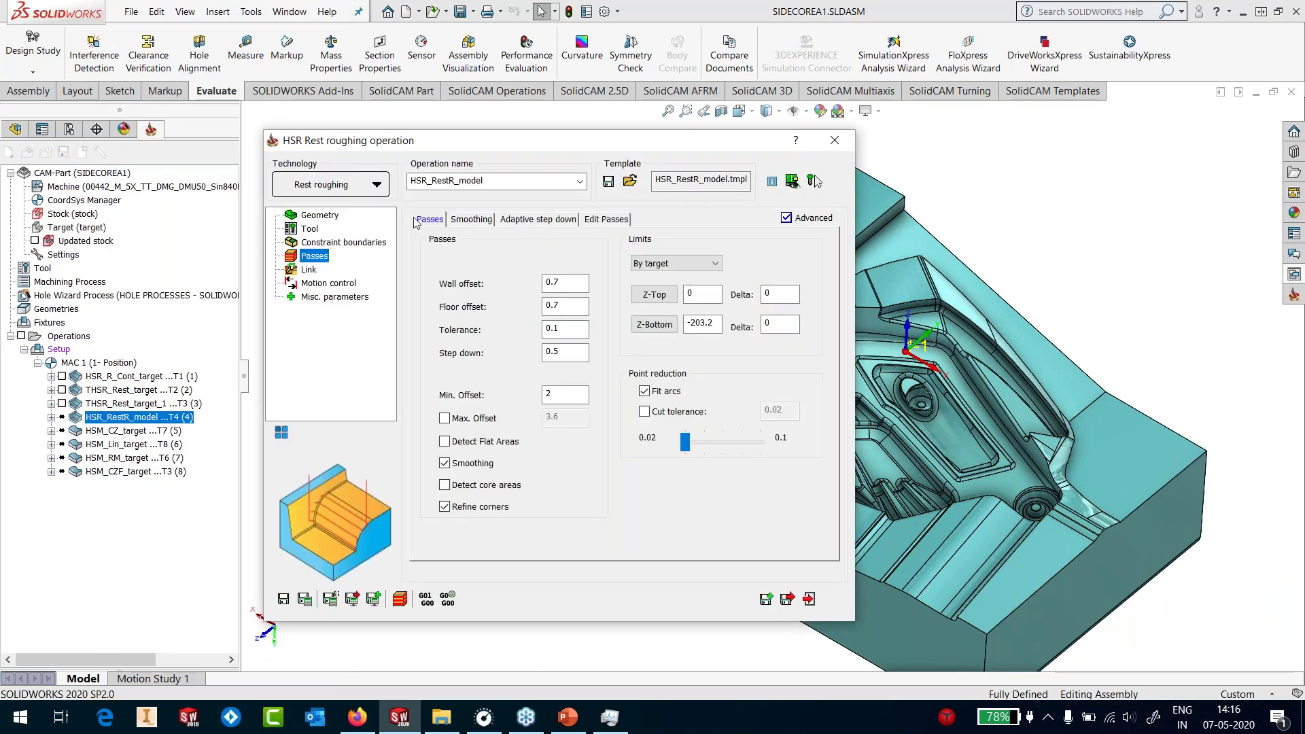
pyautogui.click(310, 229)
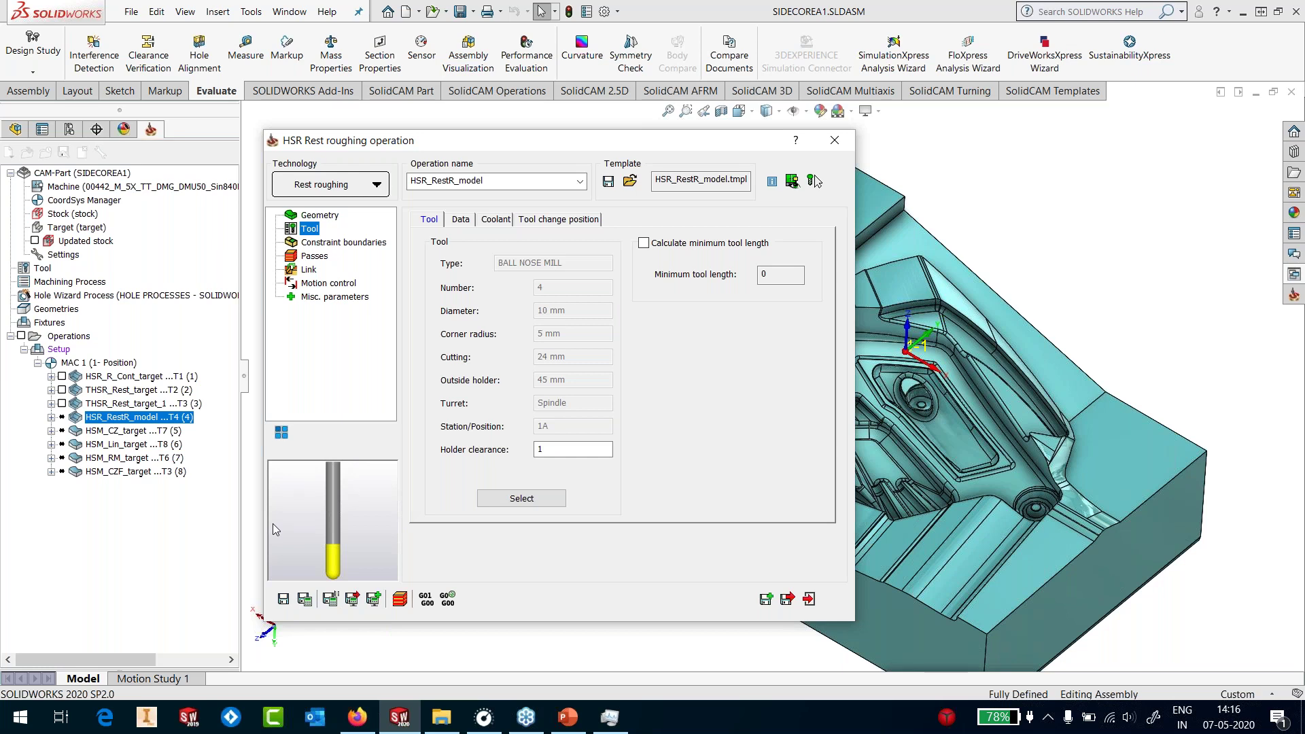
# Inspect the parameters and picture of the 10 mm ball nose mill, and accept it as the operation's tool
pyautogui.click(503, 498)
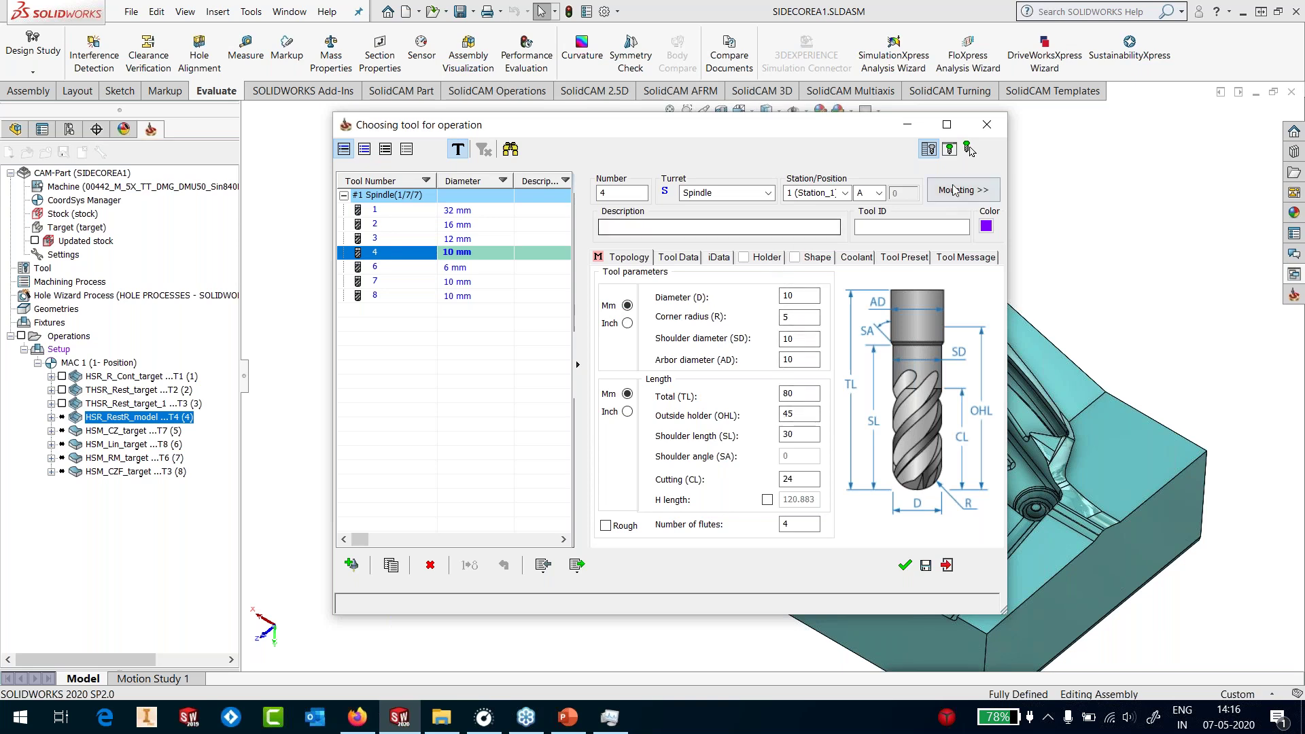
pyautogui.click(949, 149)
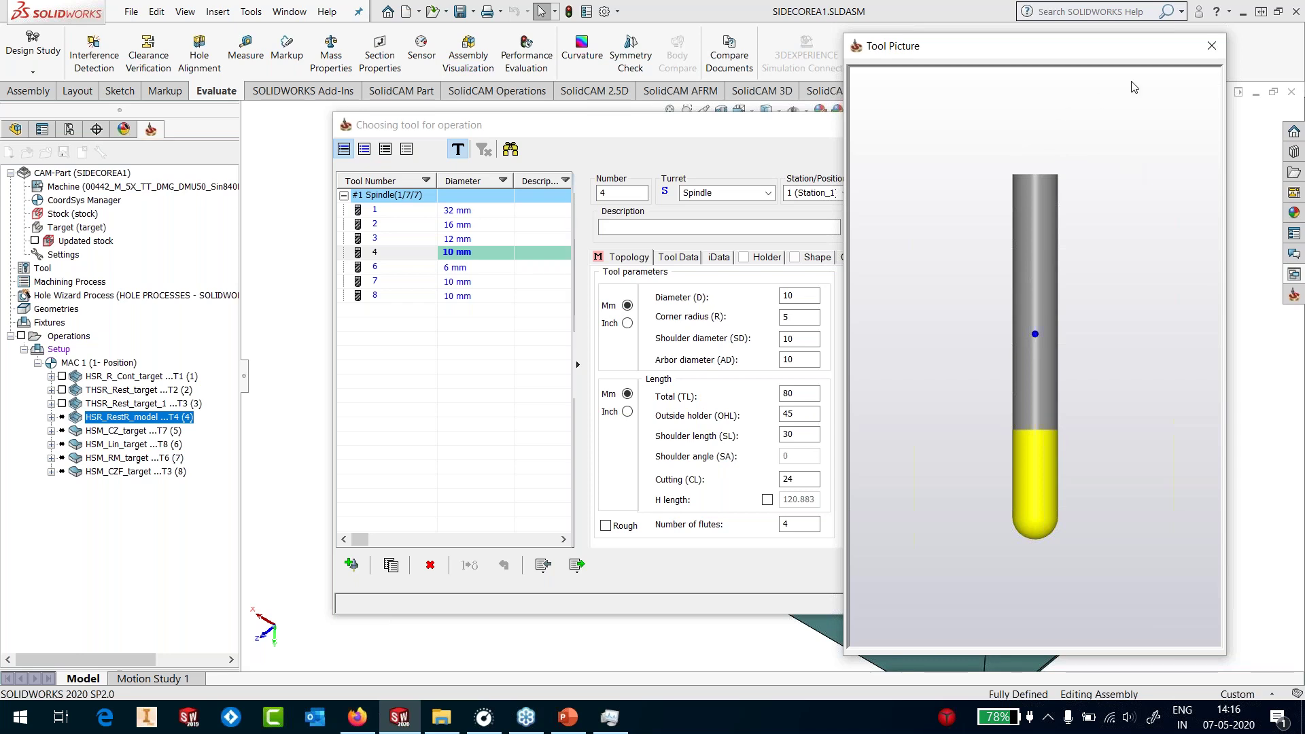
pyautogui.click(1205, 50)
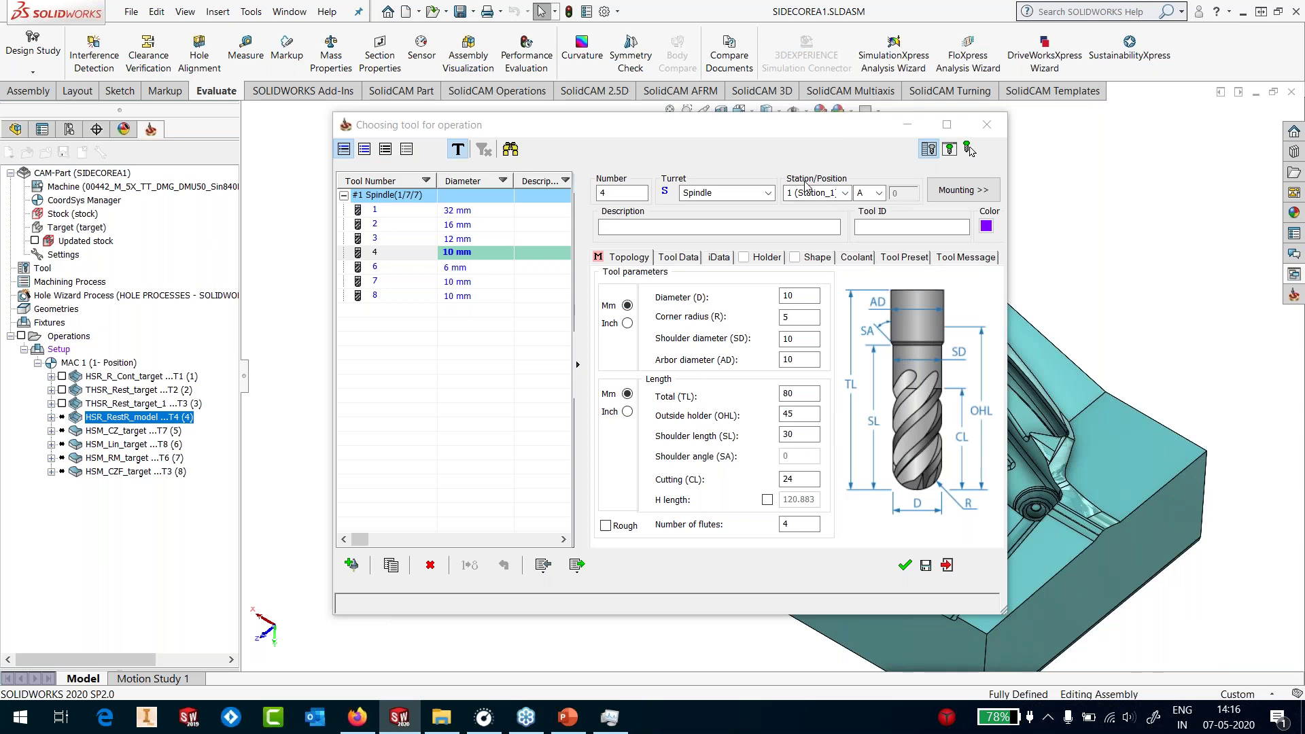
pyautogui.click(902, 566)
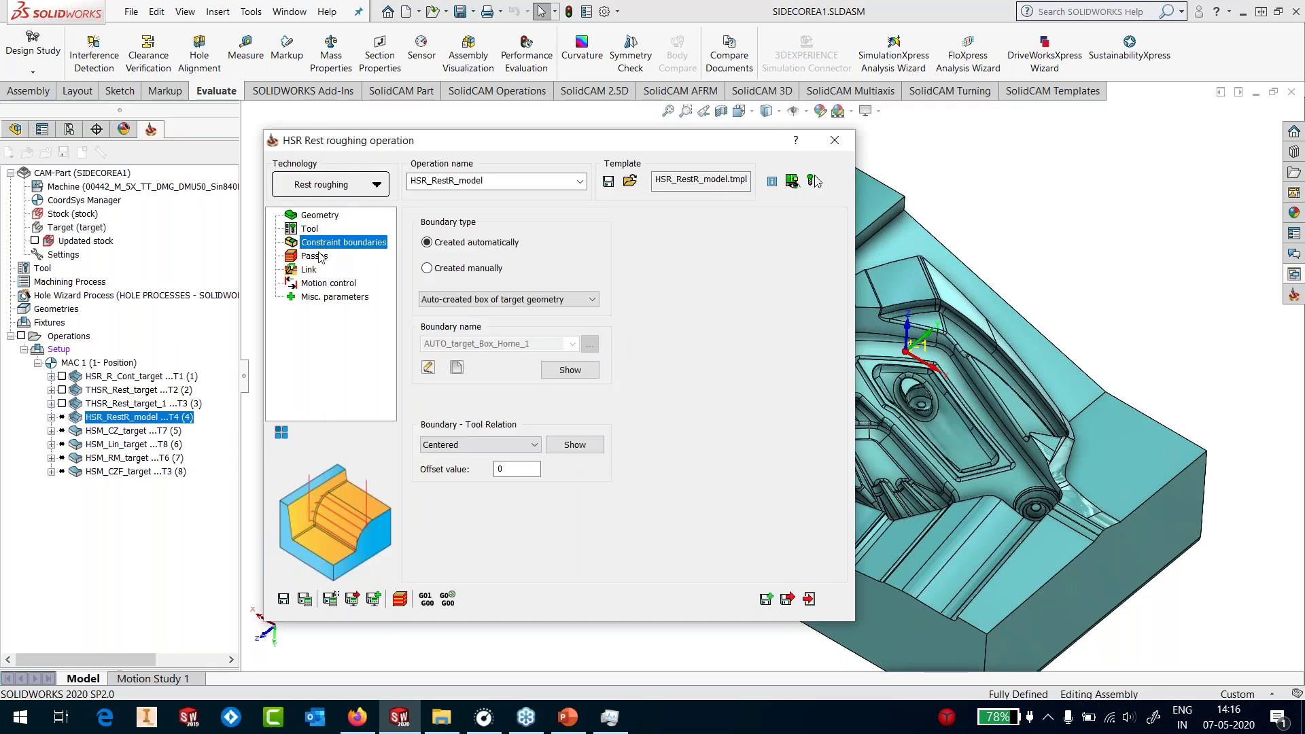
# Review the passes parameters of HSR_RestR_model, including its minimum offset and step down, and save and close the operation
pyautogui.click(316, 256)
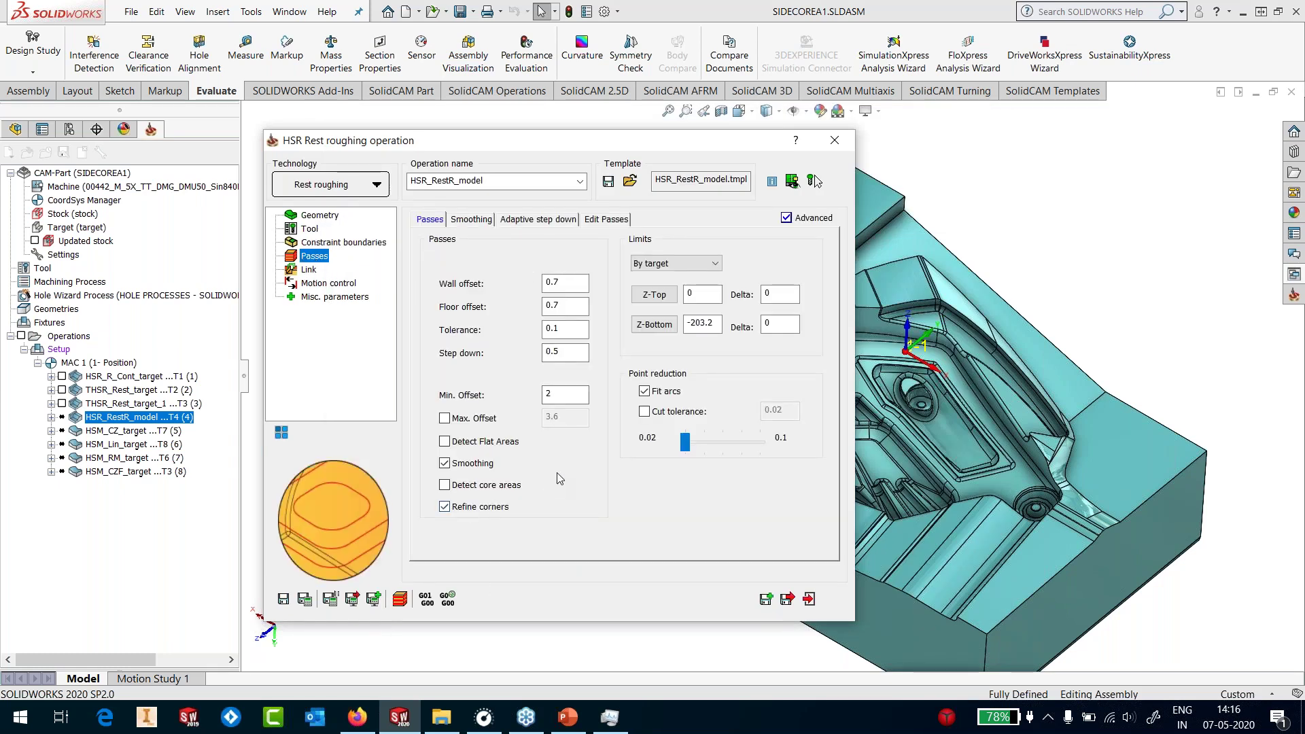
pyautogui.click(548, 399)
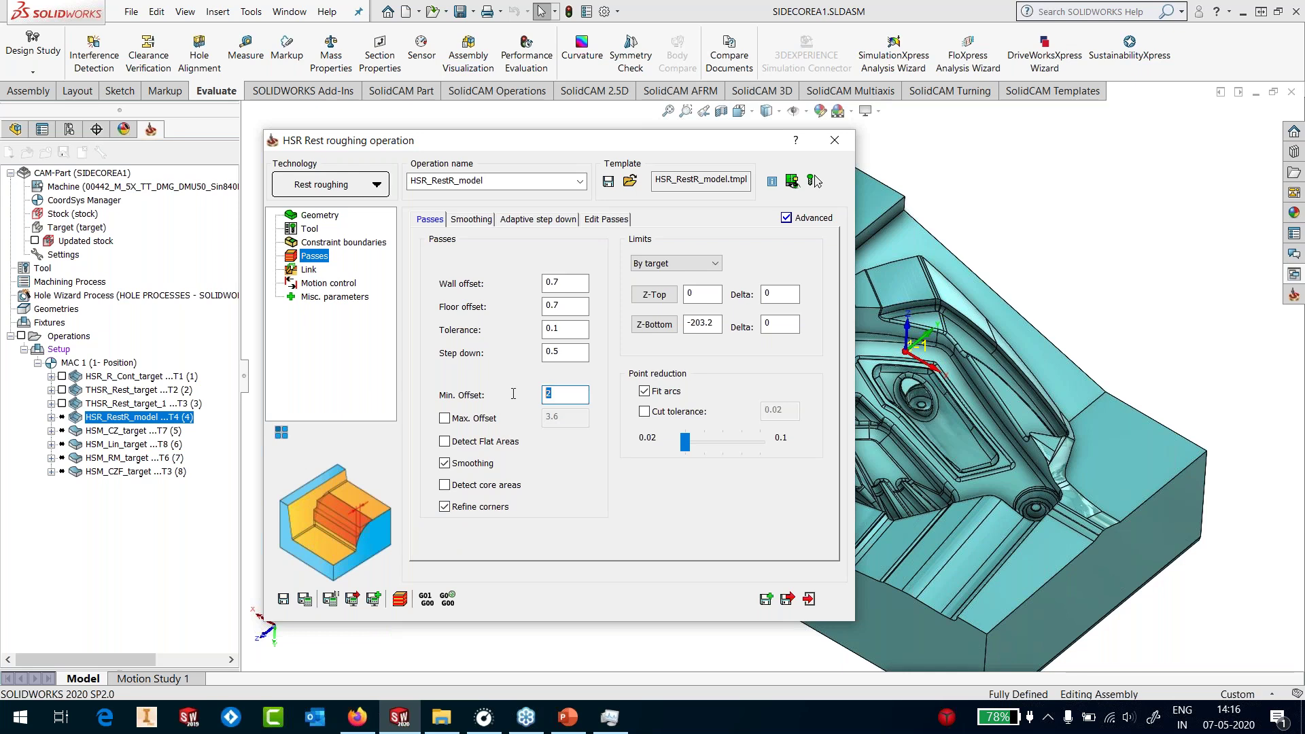
pyautogui.click(546, 351)
pyautogui.press('Tab')
pyautogui.click(285, 599)
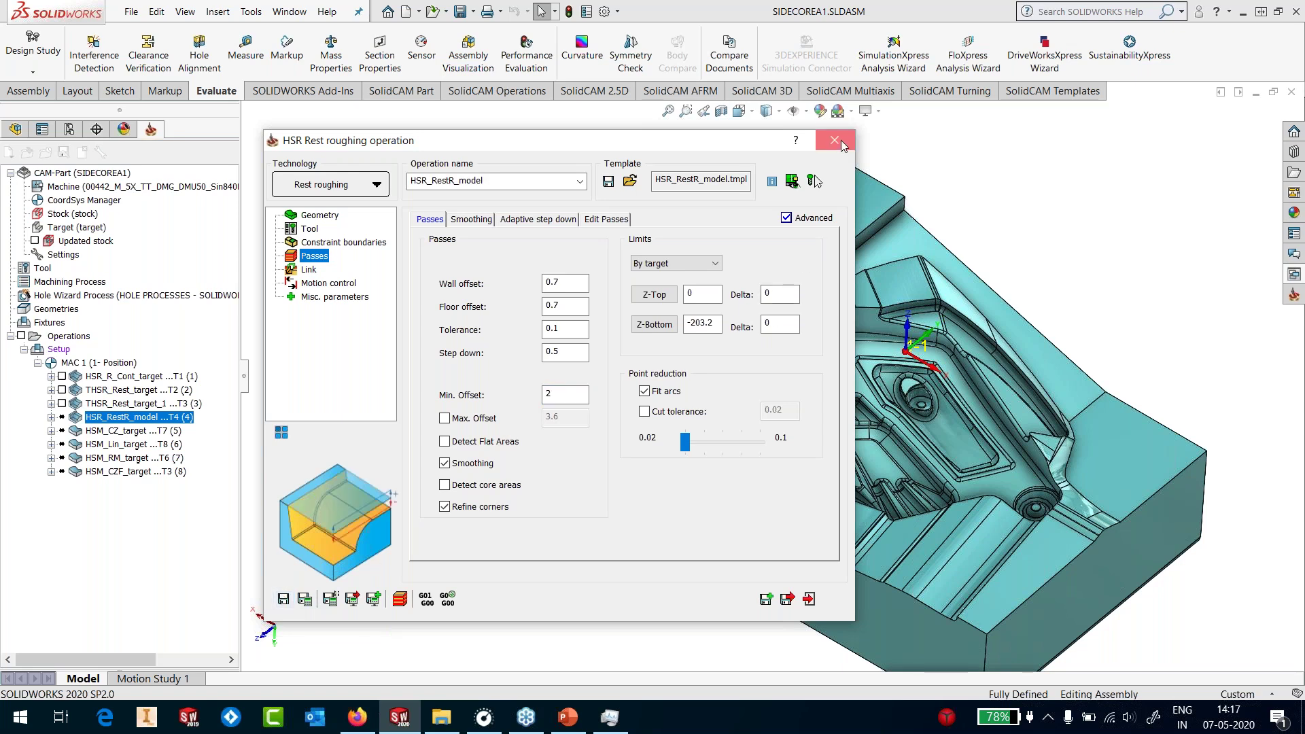
pyautogui.click(840, 152)
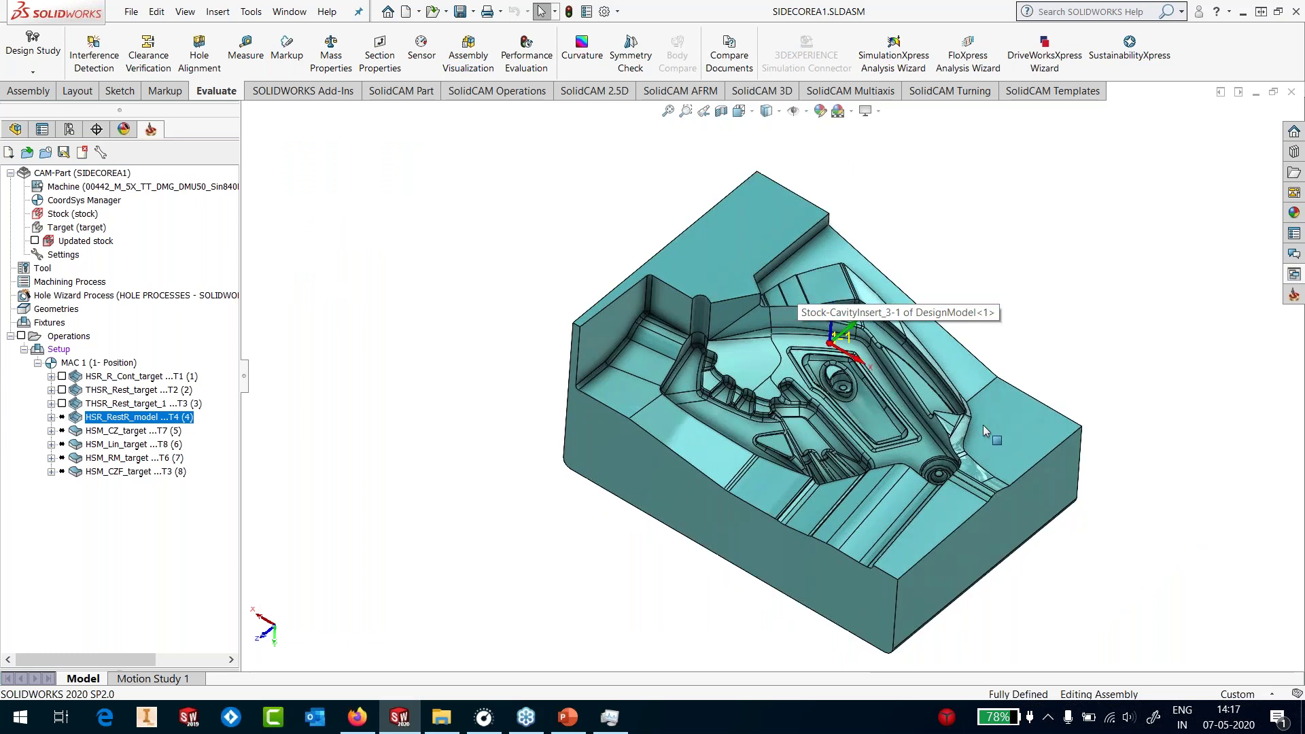
# Calculate the HSR_RestR_model operation and inspect its toolpath in the corner pockets and across the cavity
pyautogui.rightClick(129, 418)
pyautogui.click(175, 222)
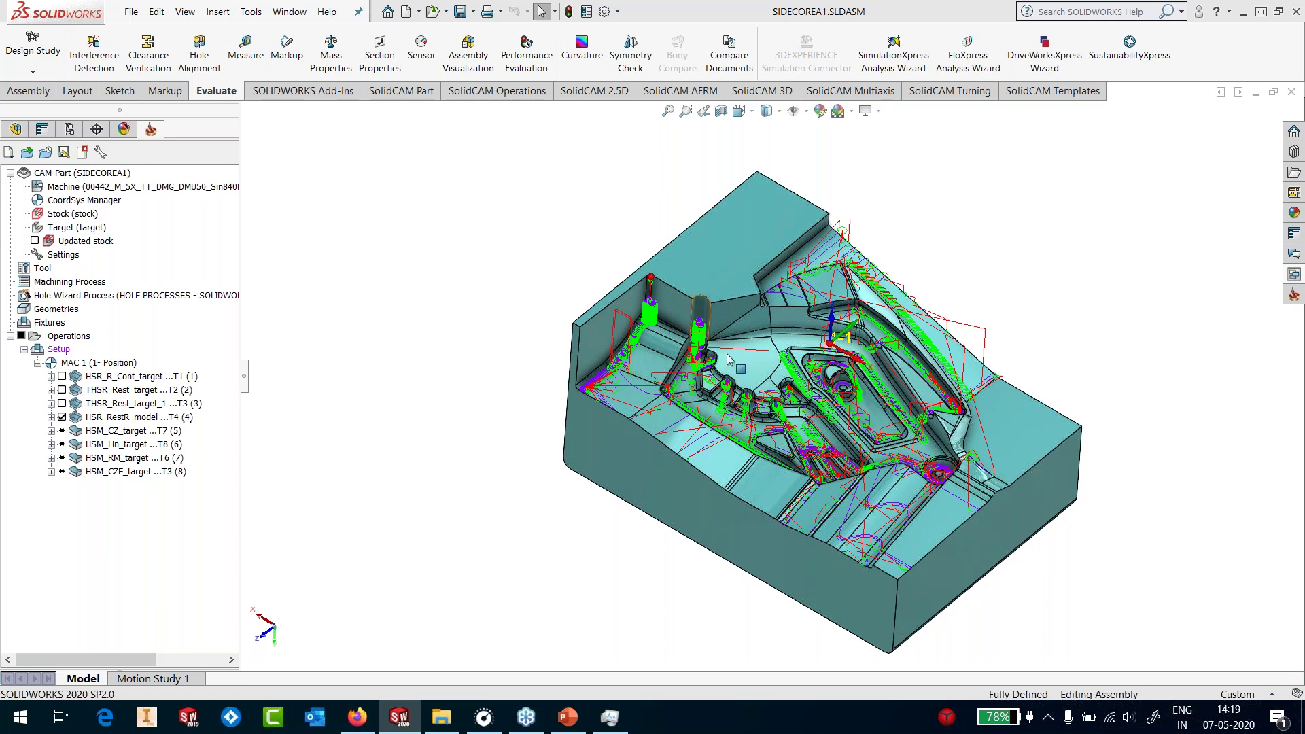
pyautogui.scroll(-3, 728, 320)
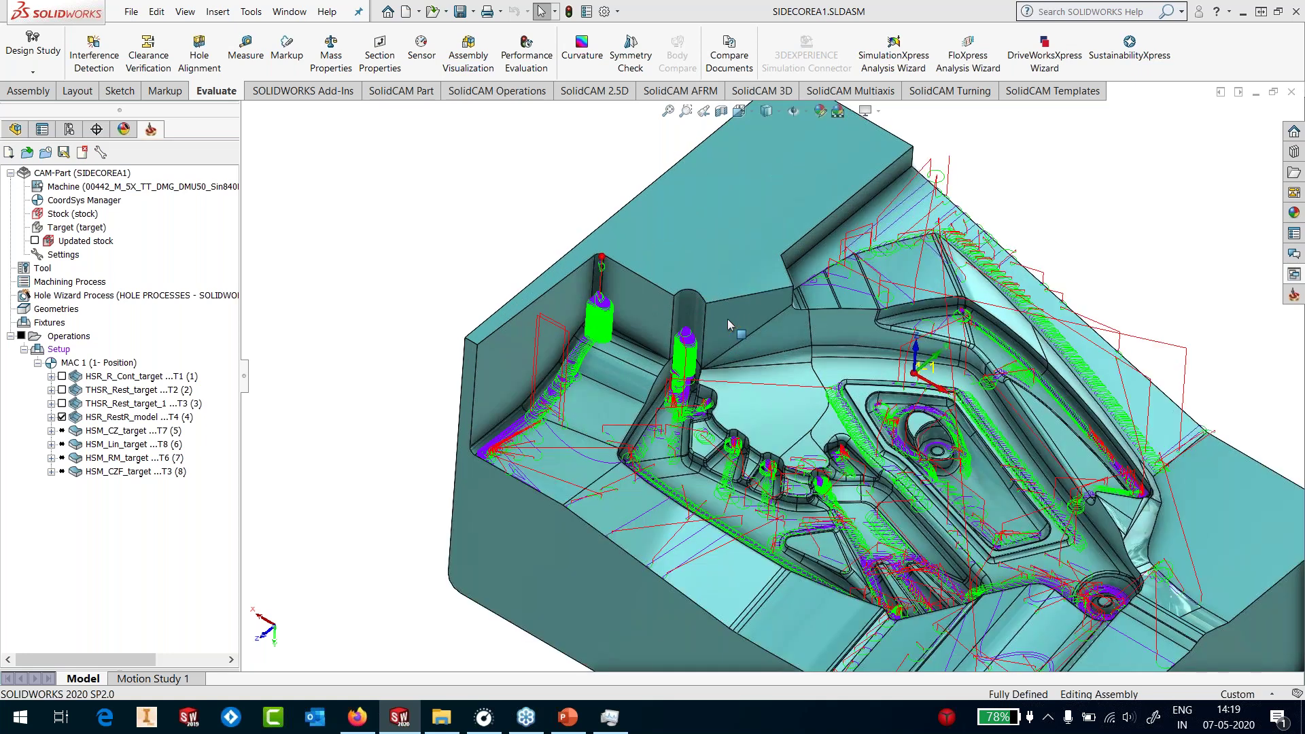
pyautogui.scroll(-5, 602, 329)
pyautogui.scroll(4, 607, 321)
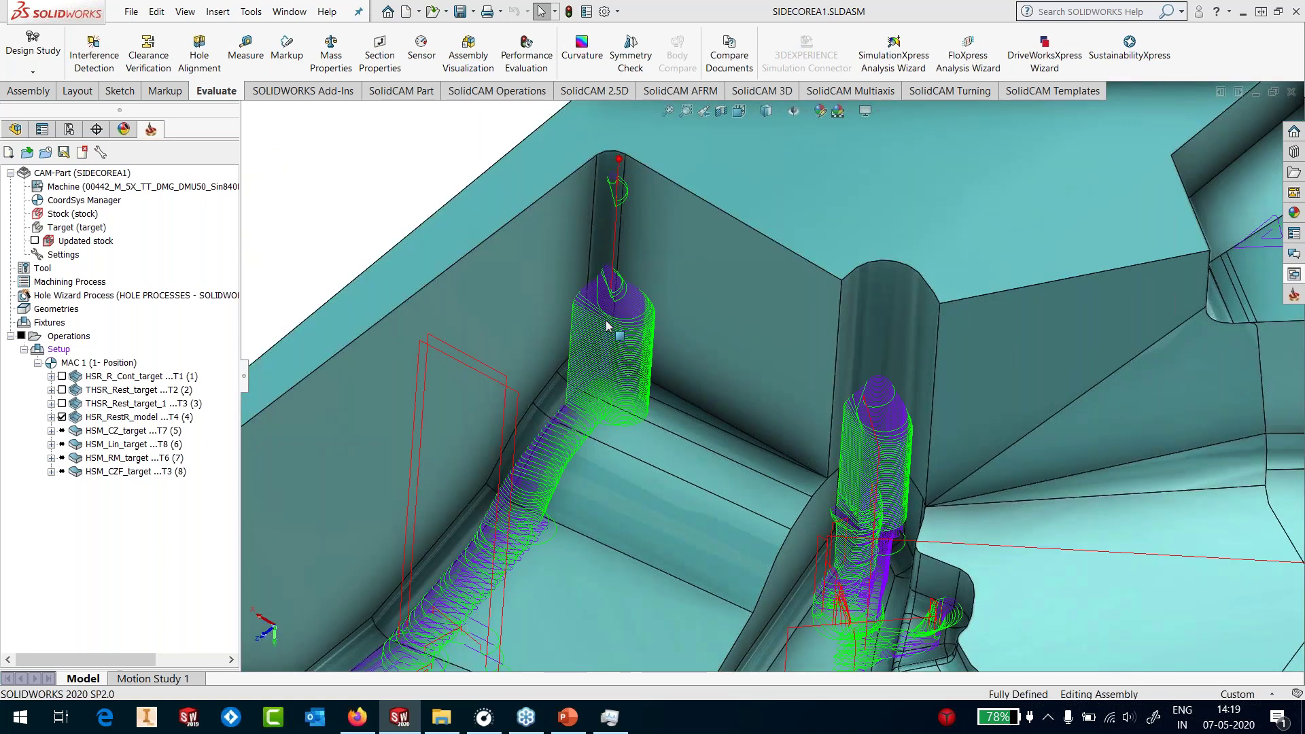
pyautogui.scroll(2, 554, 506)
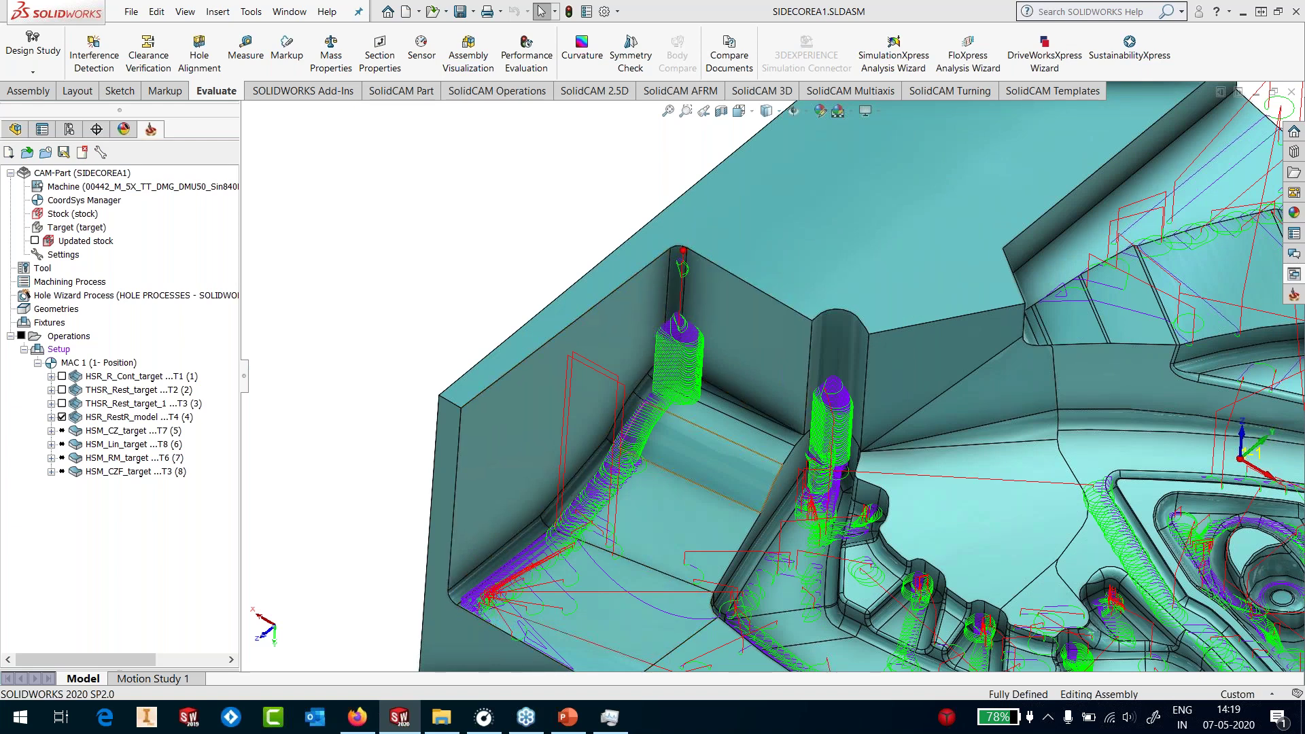
pyautogui.scroll(4, 1017, 479)
pyautogui.scroll(-1, 1018, 479)
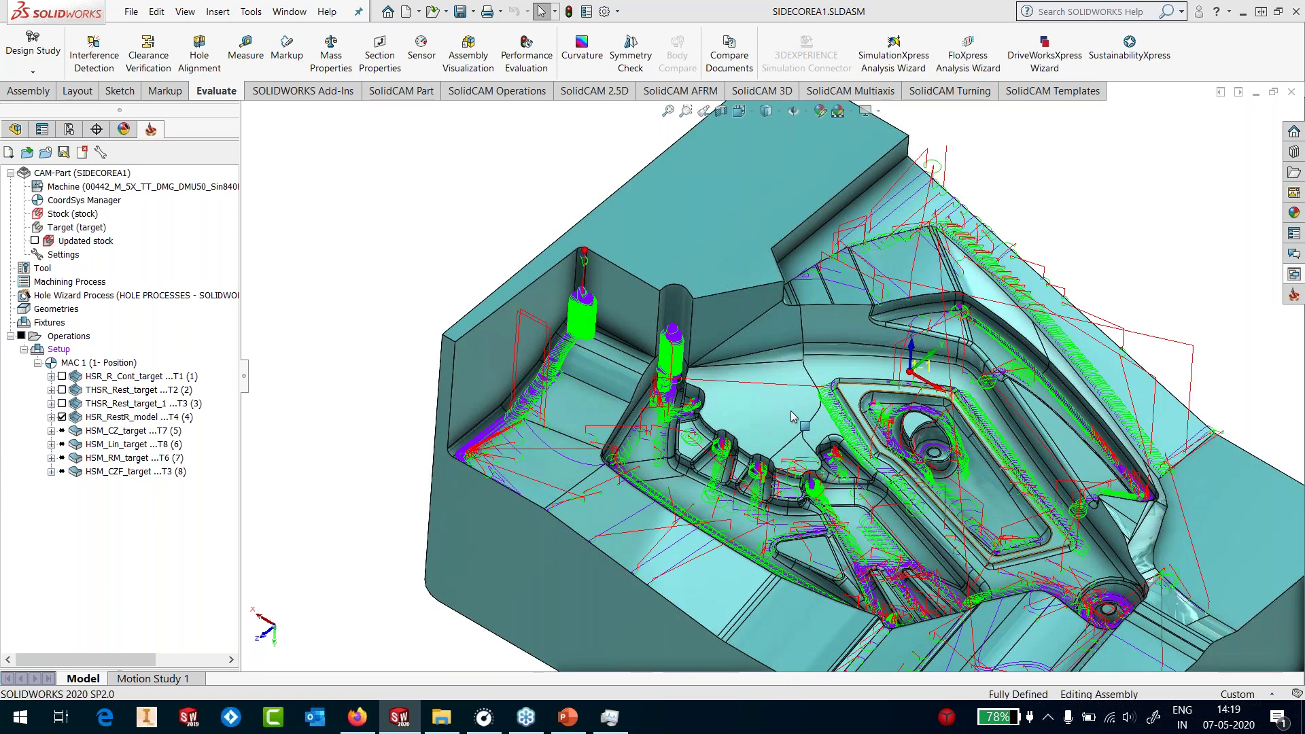
pyautogui.scroll(-2, 958, 465)
pyautogui.scroll(-2, 645, 364)
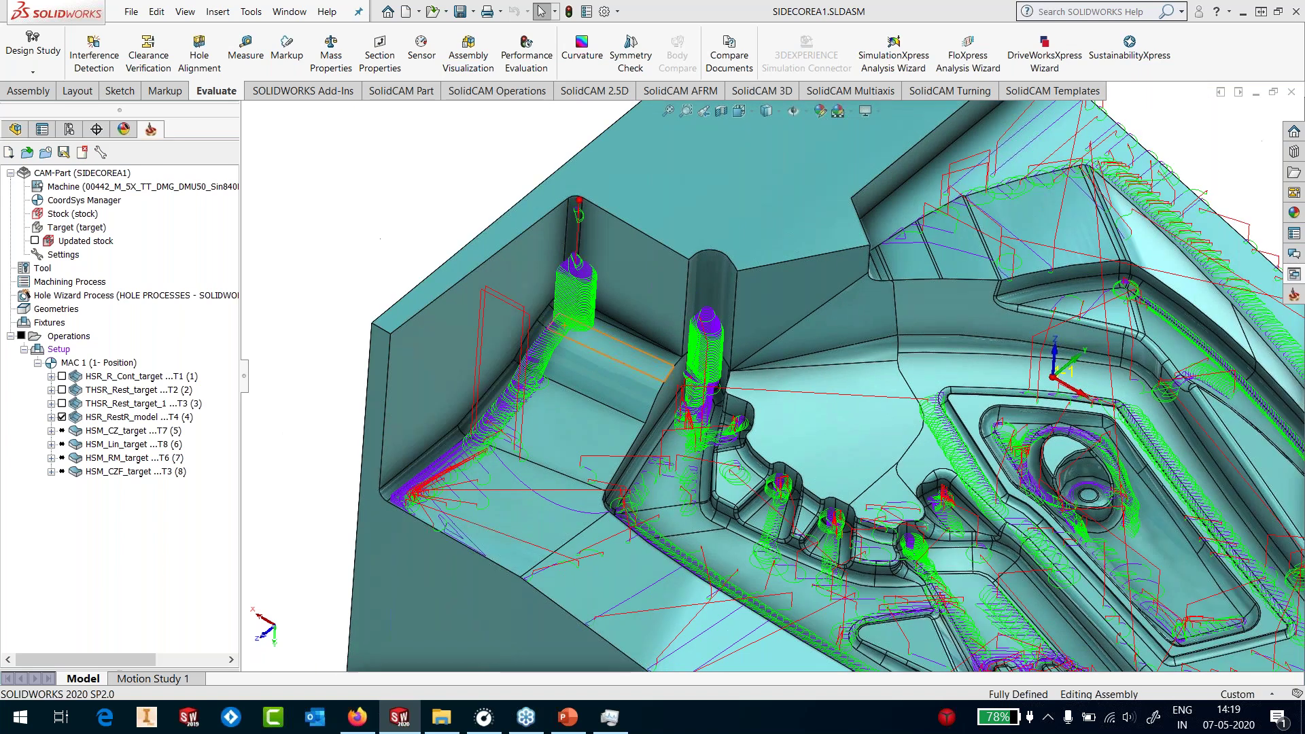
pyautogui.press('f')
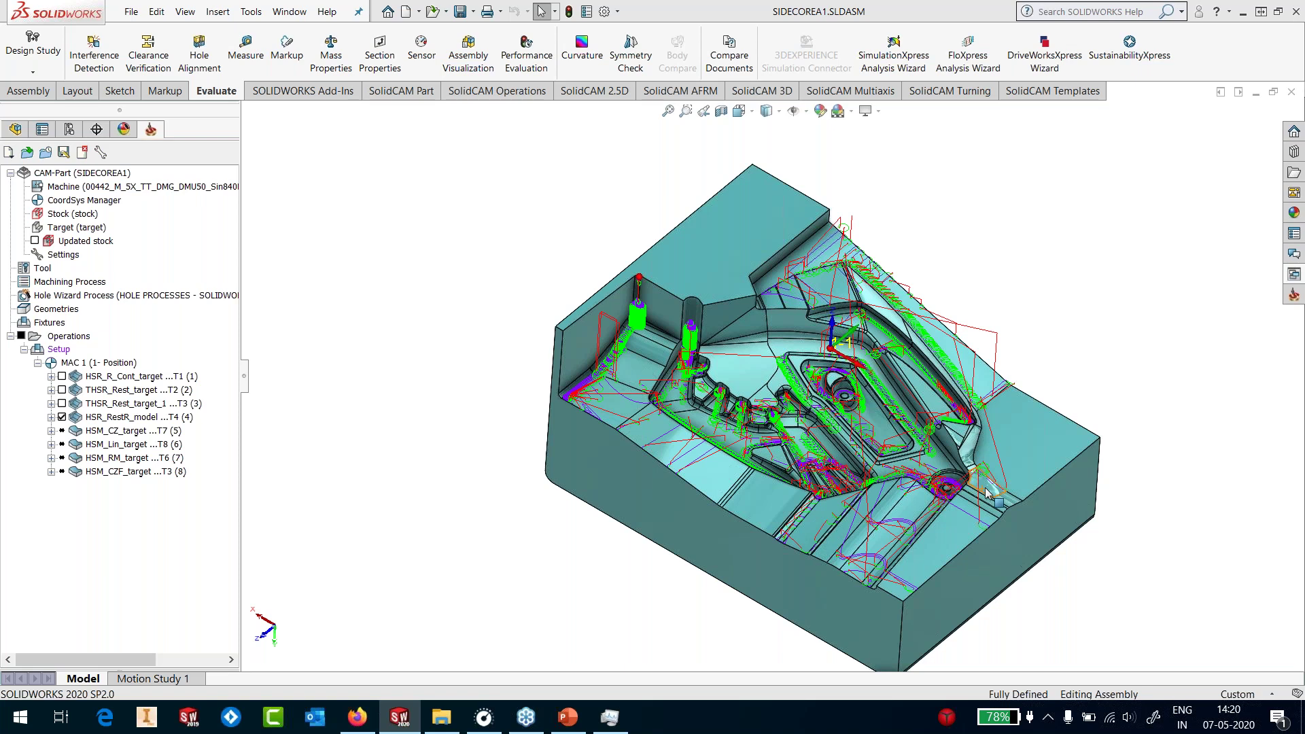
# Add an HSM To Sim. 5-Axis Milling operation with the Conversion technology and HSR_RestR_model as its source operation
pyautogui.rightClick(86, 418)
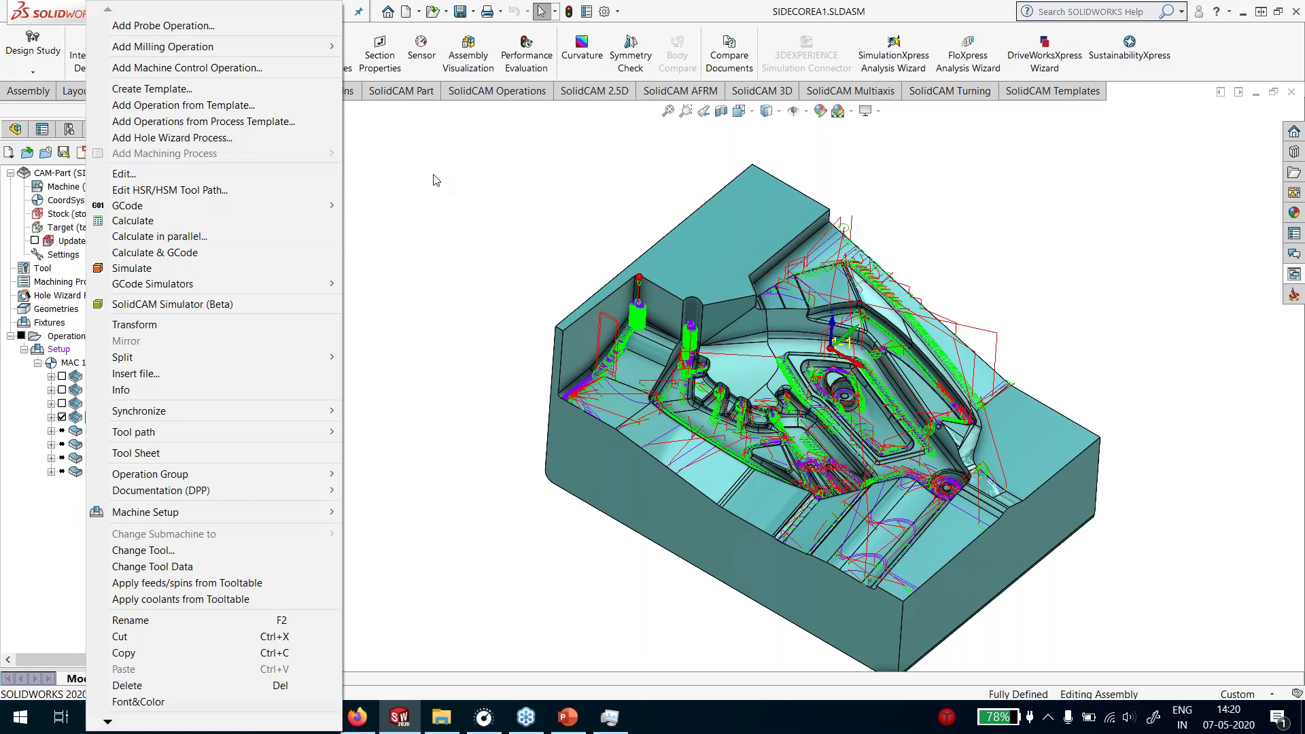
pyautogui.press('Escape')
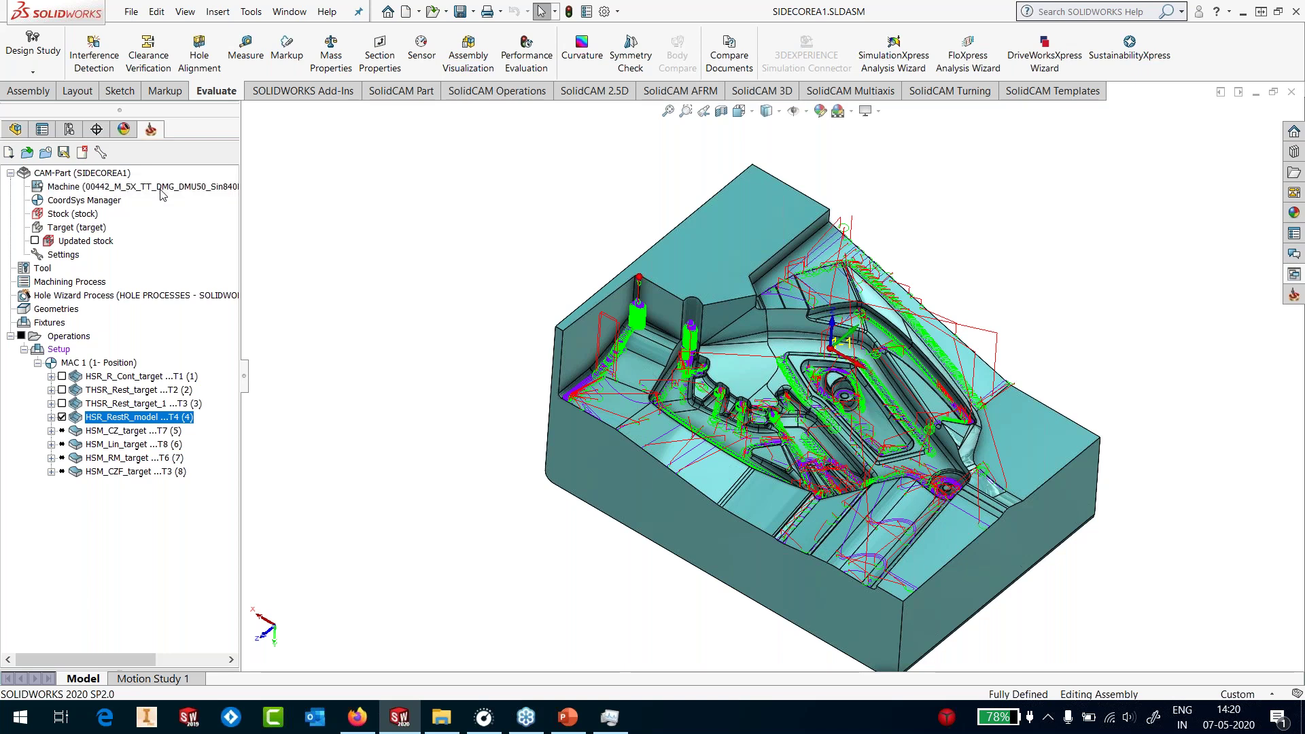
pyautogui.rightClick(119, 418)
pyautogui.moveTo(265, 48)
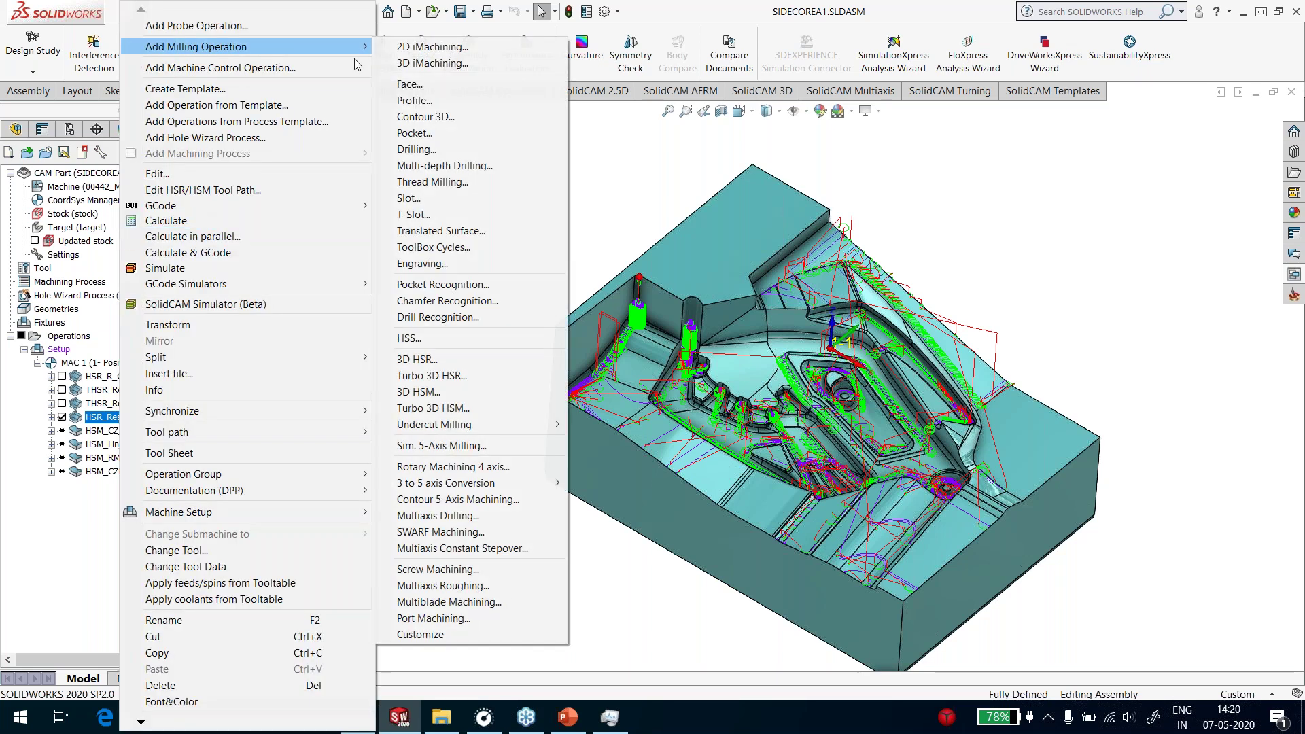
pyautogui.moveTo(488, 486)
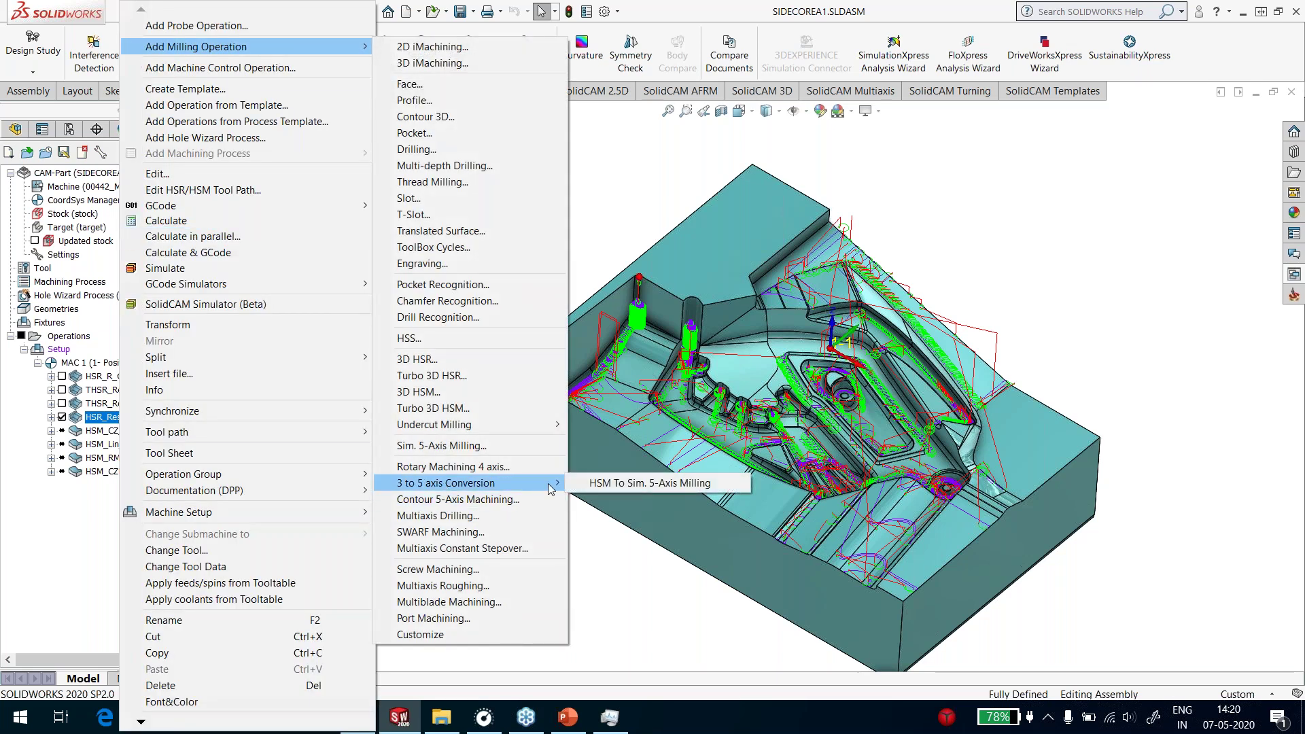
pyautogui.click(579, 484)
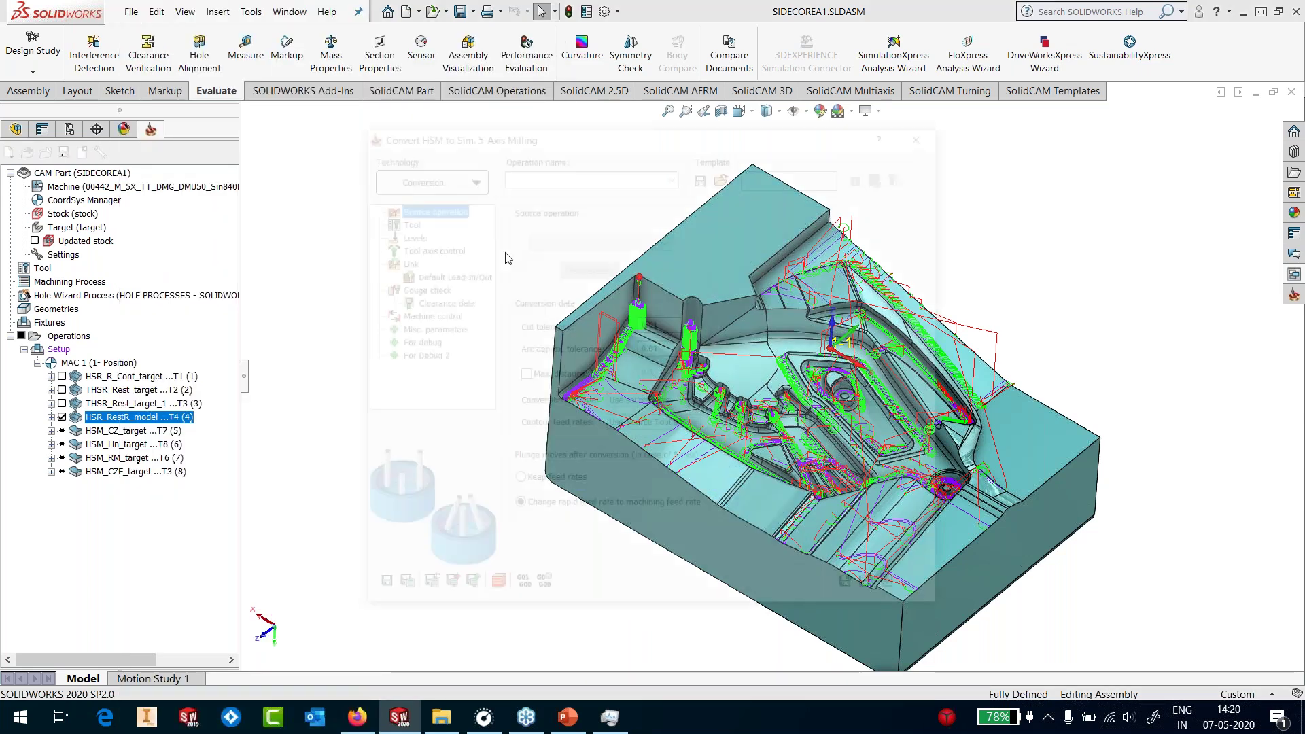
pyautogui.click(478, 180)
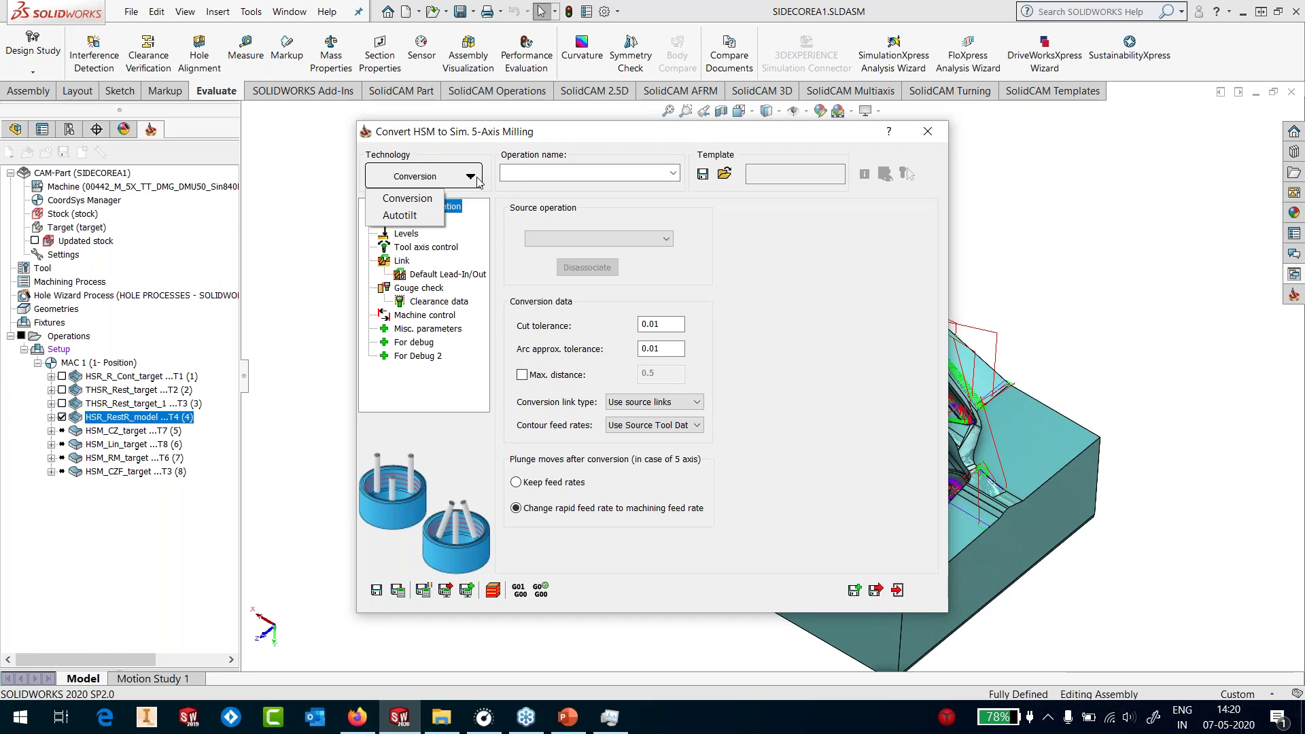
pyautogui.click(408, 197)
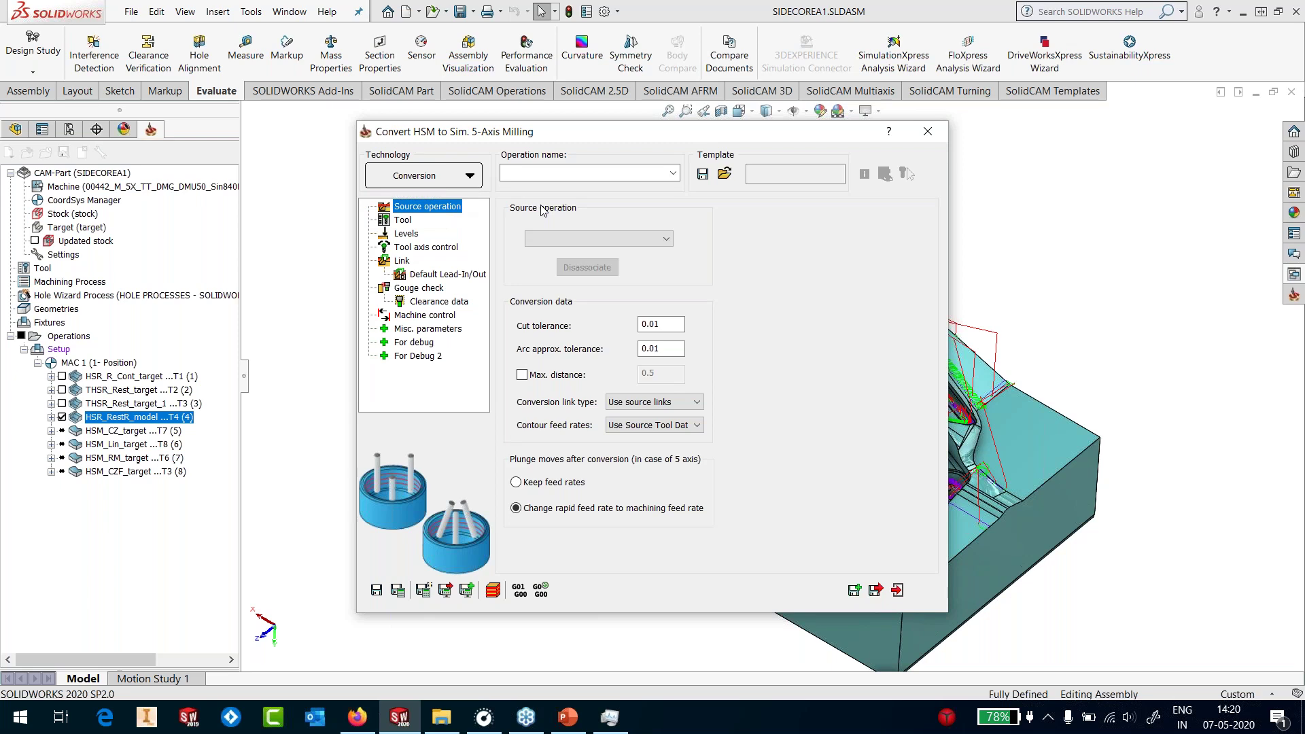
pyautogui.click(620, 239)
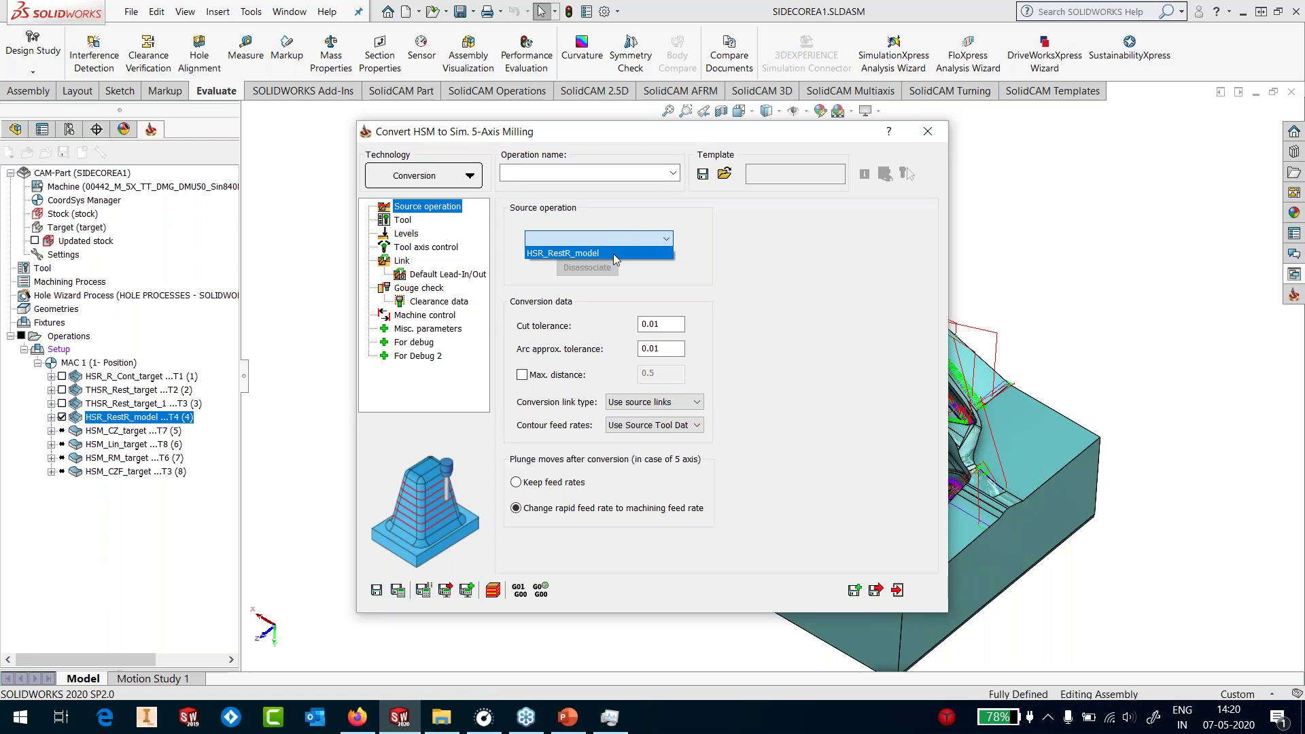
pyautogui.click(613, 254)
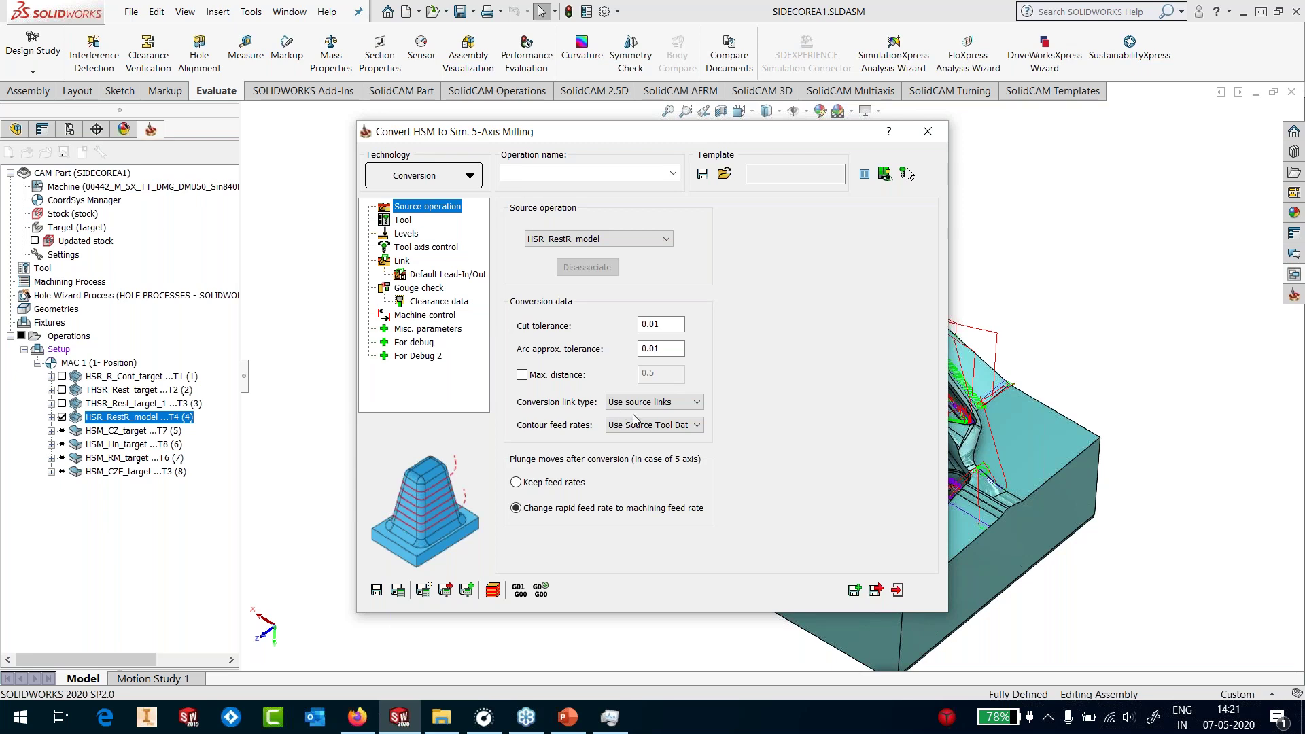
# Duplicate the 10 mm ball nose mill number 4 as a new tool and set its outside holder length to 40 mm
pyautogui.click(405, 222)
pyautogui.click(595, 467)
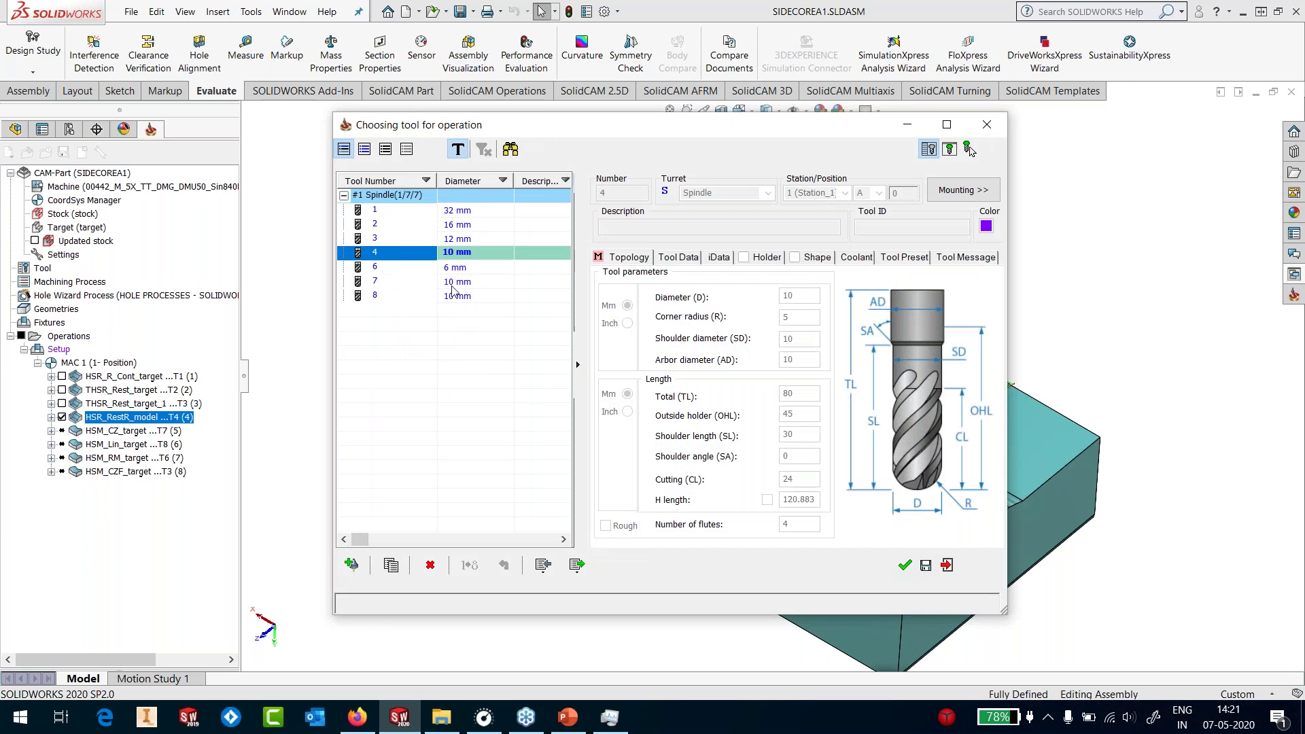
pyautogui.click(450, 284)
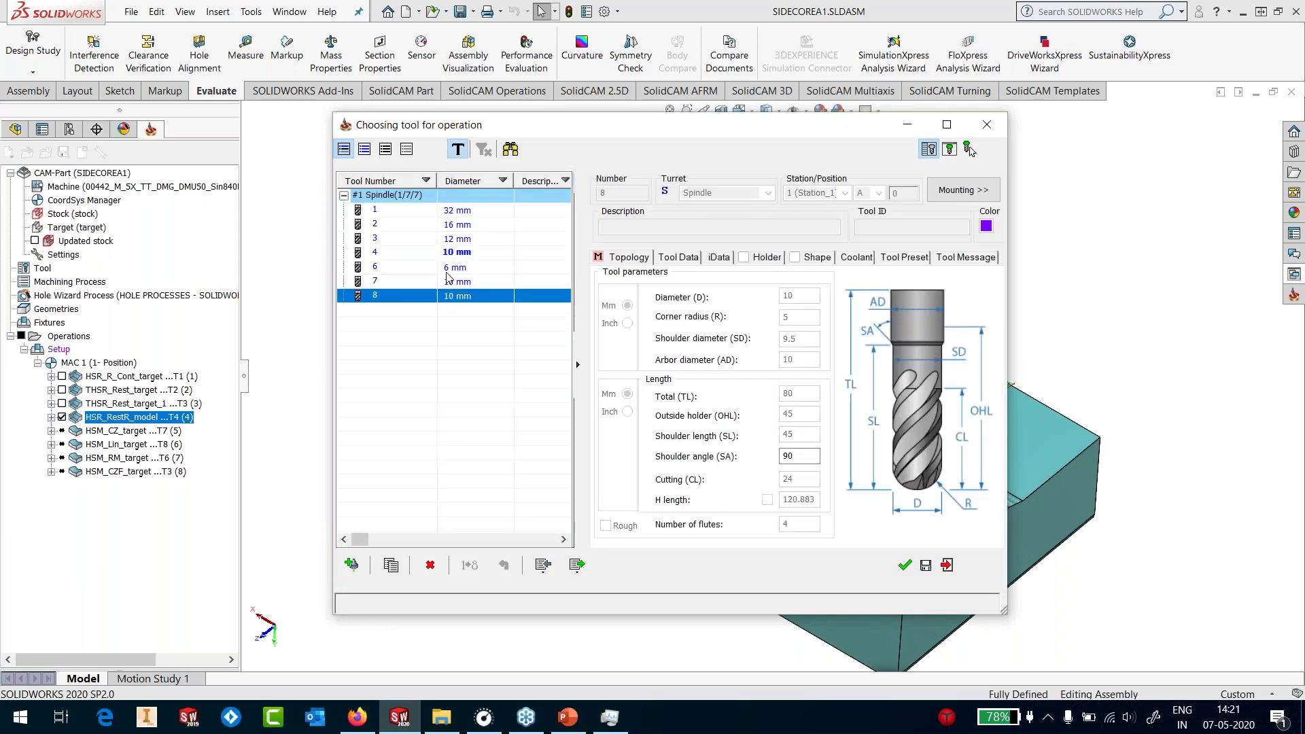
pyautogui.click(450, 253)
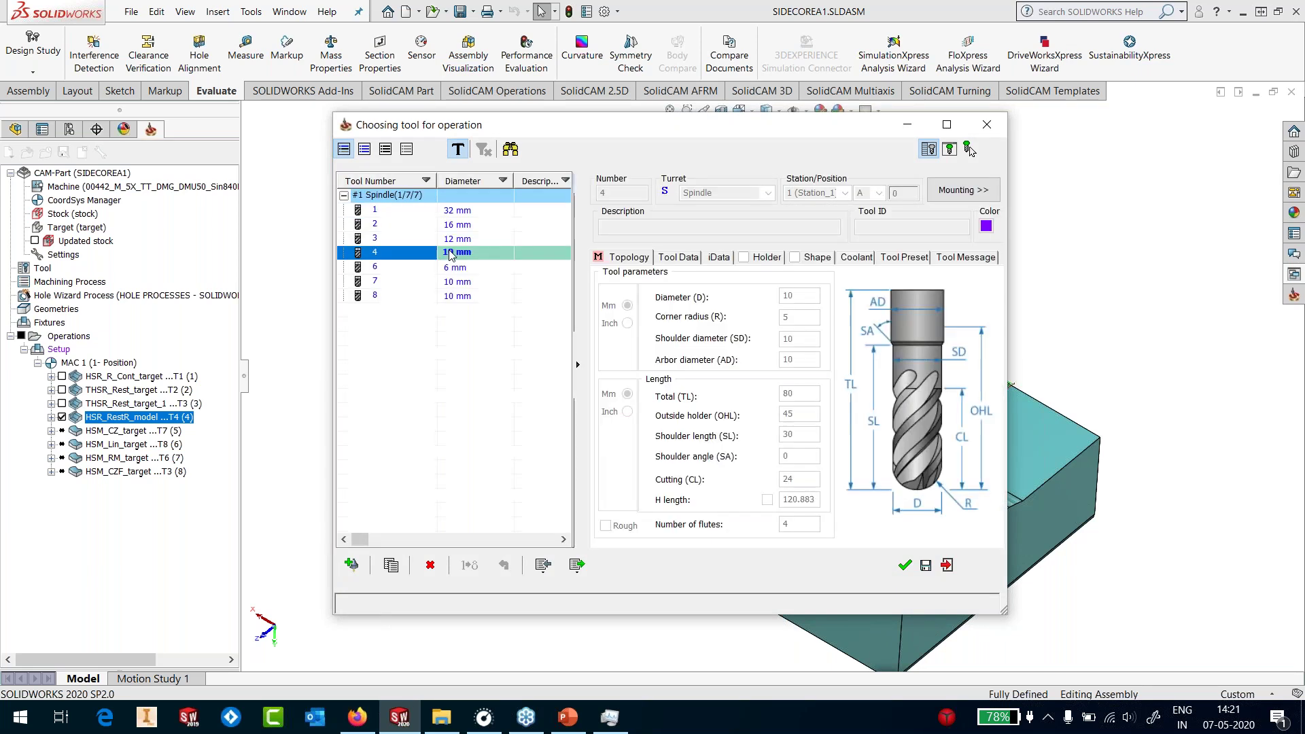
pyautogui.click(391, 564)
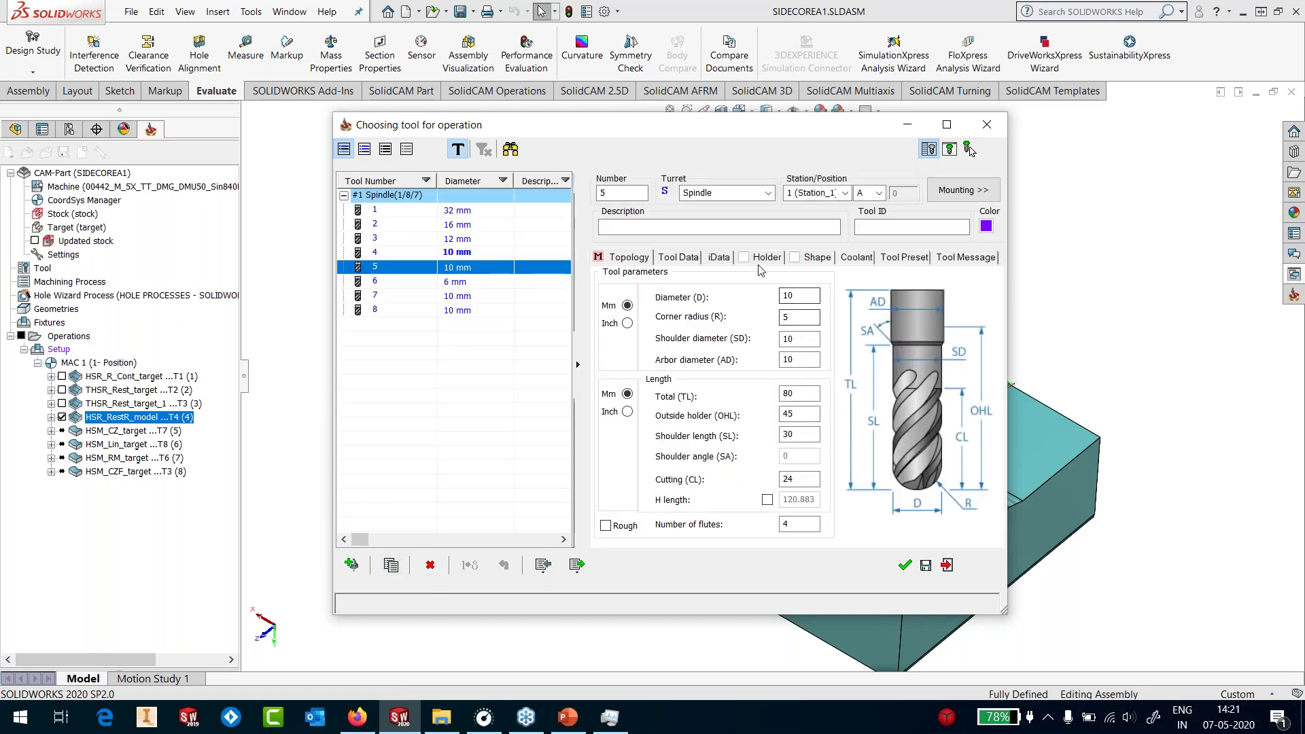
pyautogui.doubleClick(796, 413)
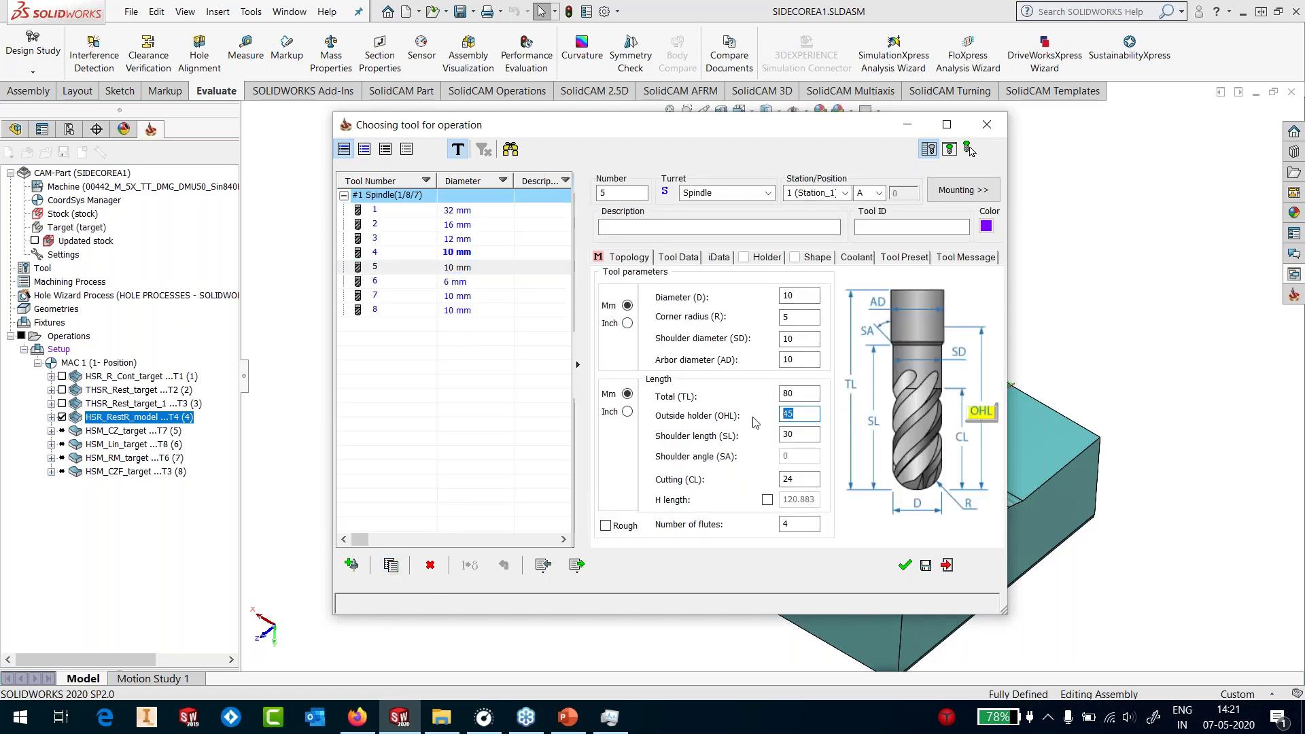
pyautogui.write('40')
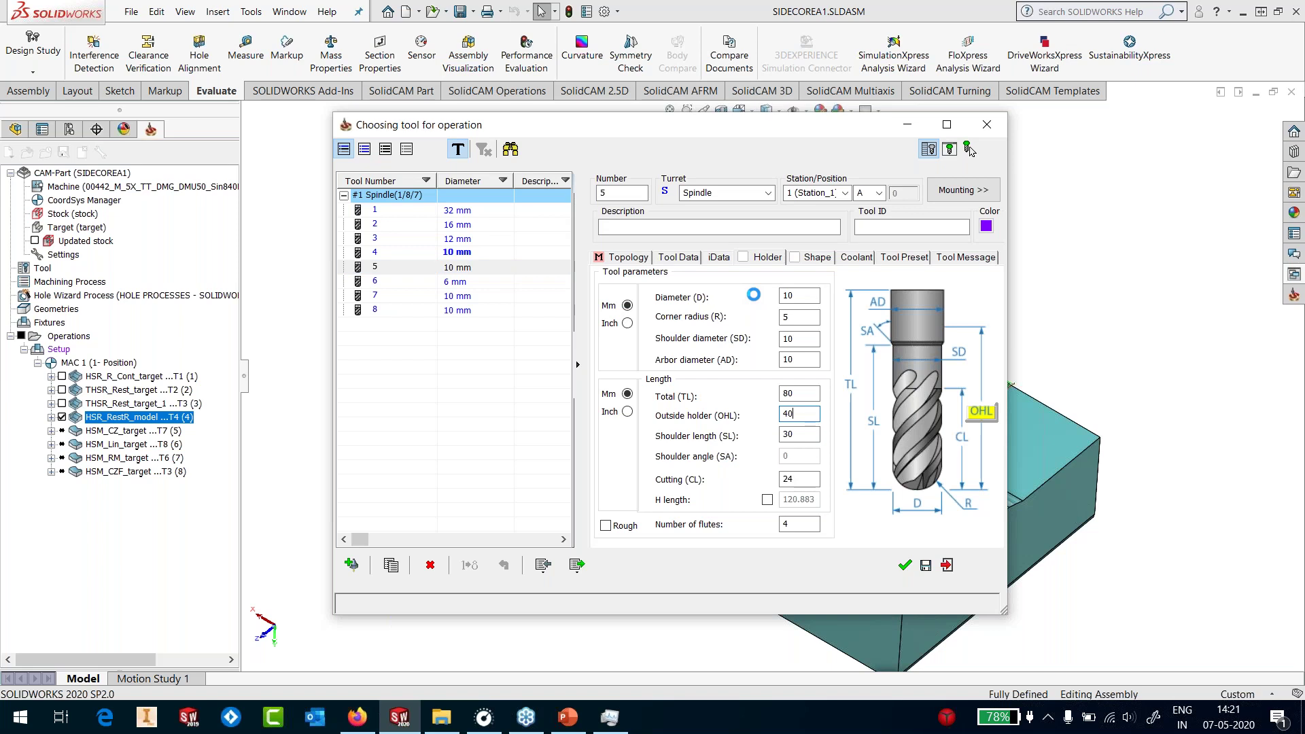
# Assign the global HSK A 63 SRK 10x50 holder to the new tool, check the tool picture, and accept it for the operation
pyautogui.click(768, 257)
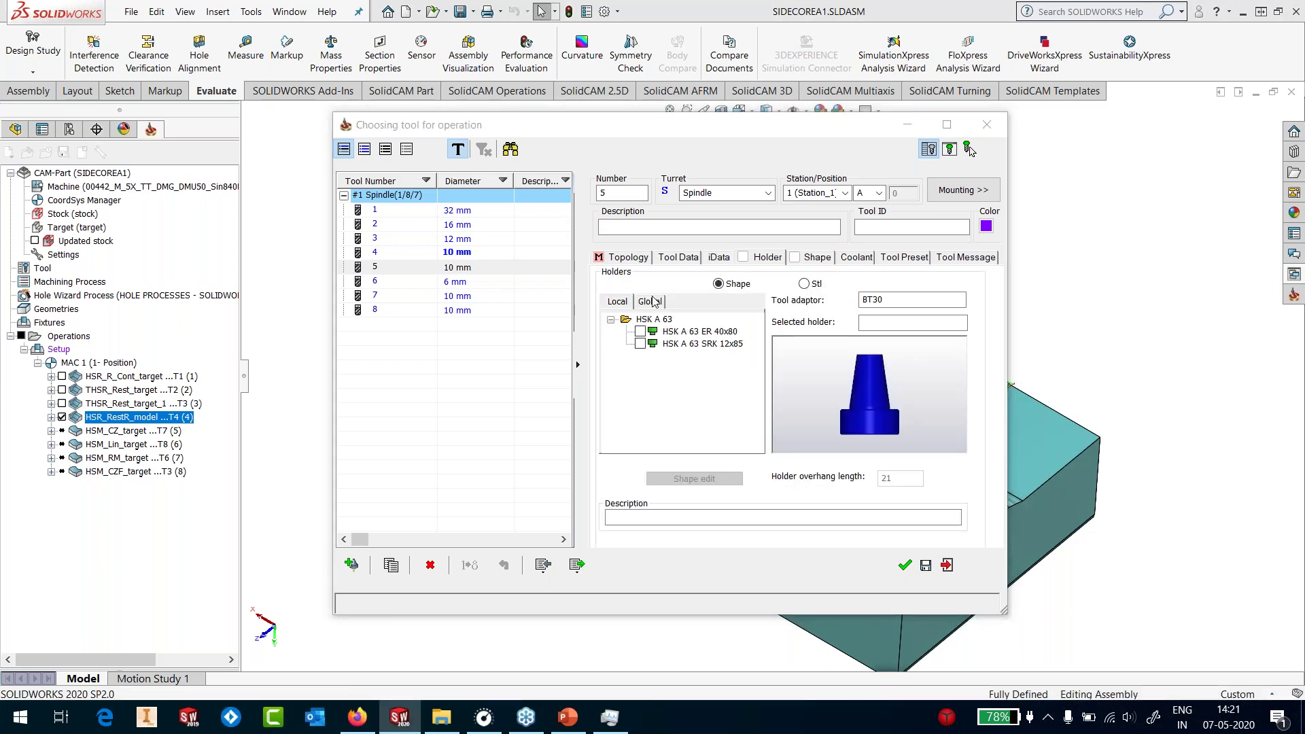
pyautogui.click(653, 301)
pyautogui.doubleClick(654, 318)
pyautogui.moveTo(759, 338); pyautogui.dragTo(760, 410)
pyautogui.doubleClick(727, 381)
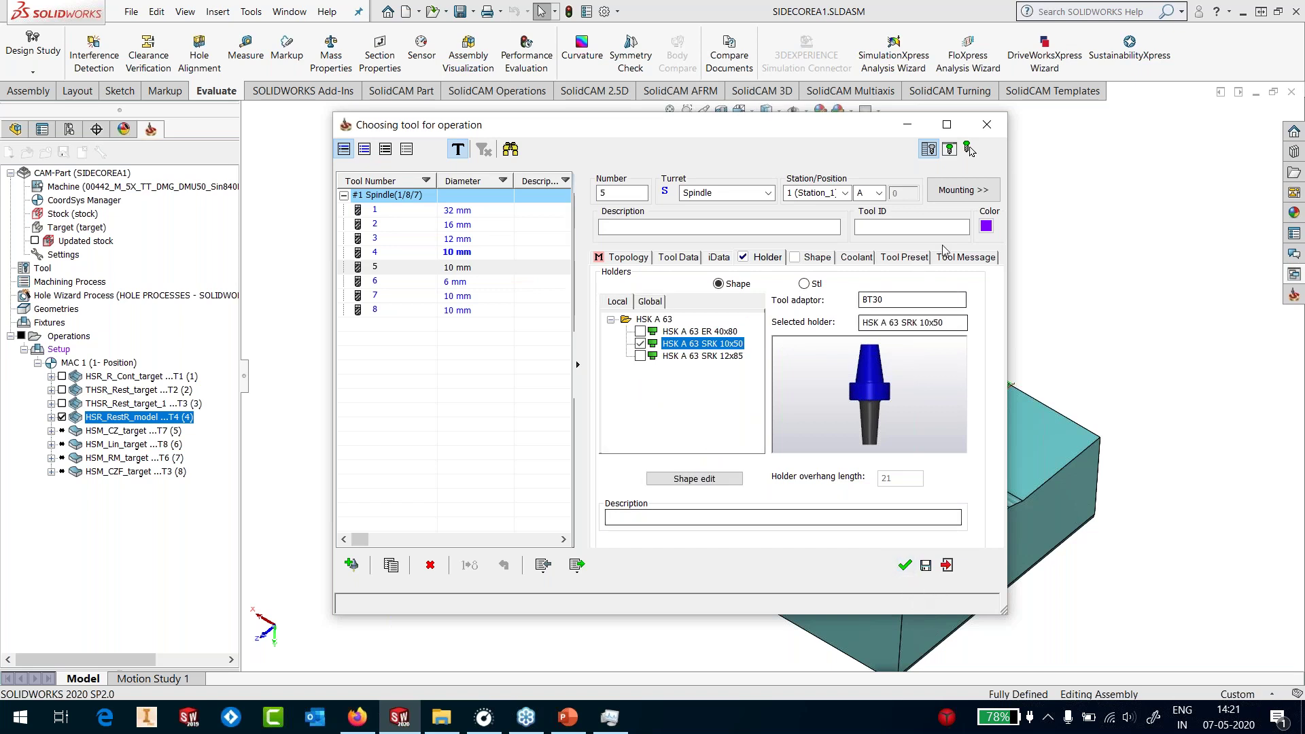
pyautogui.click(949, 149)
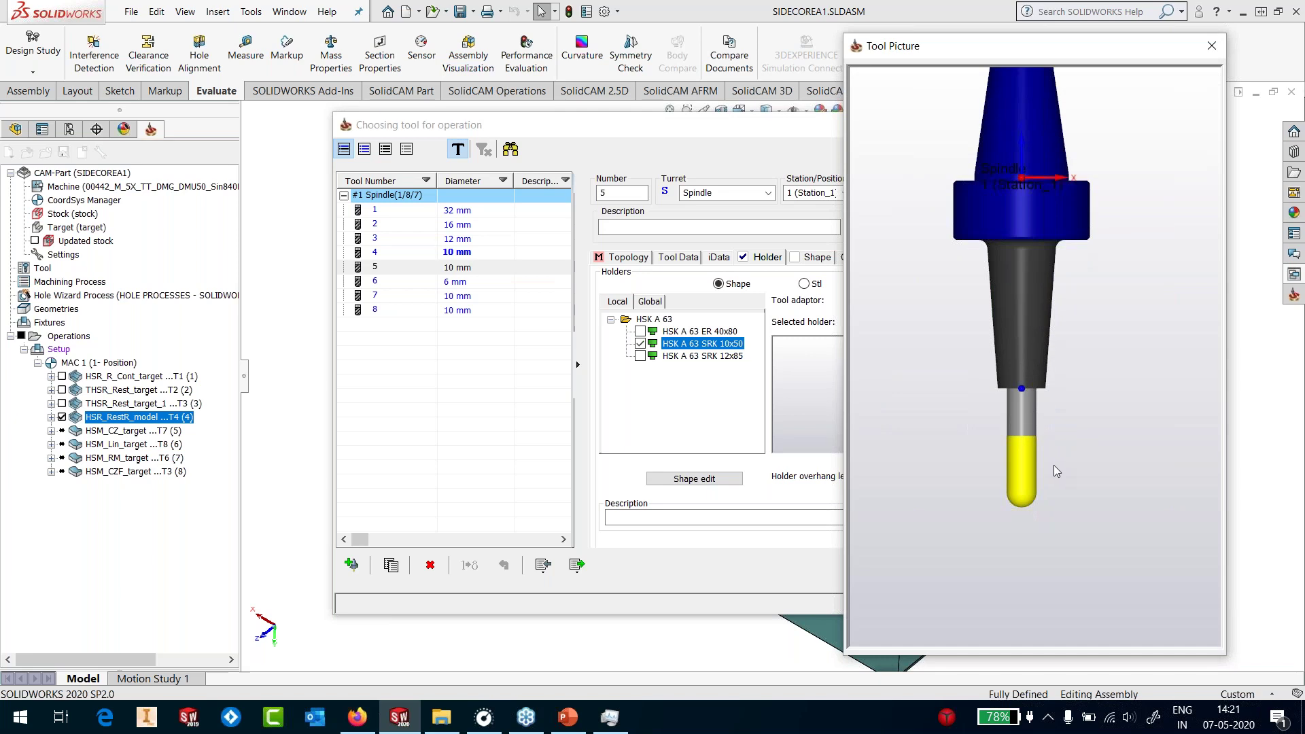
pyautogui.click(1210, 53)
pyautogui.click(908, 565)
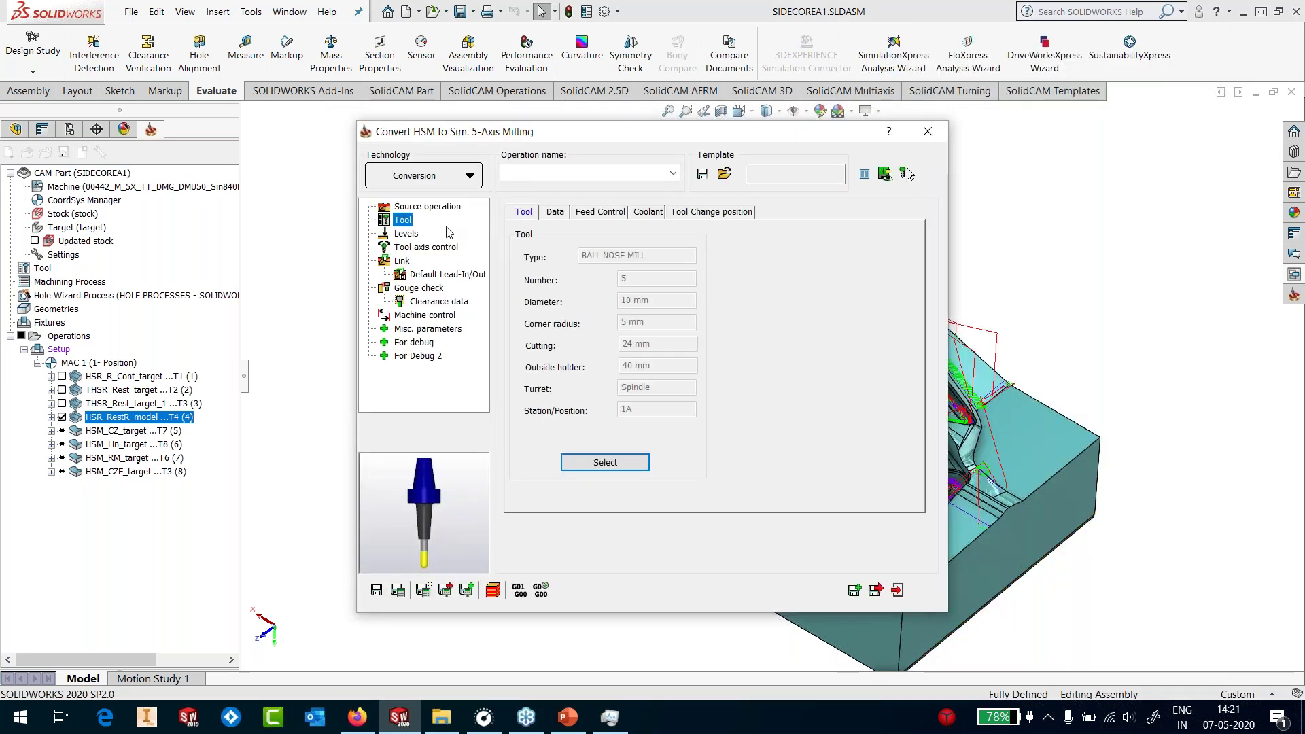
# Review the conversion's tool axis tilt angles and enable the Maintain tilt option
pyautogui.click(421, 247)
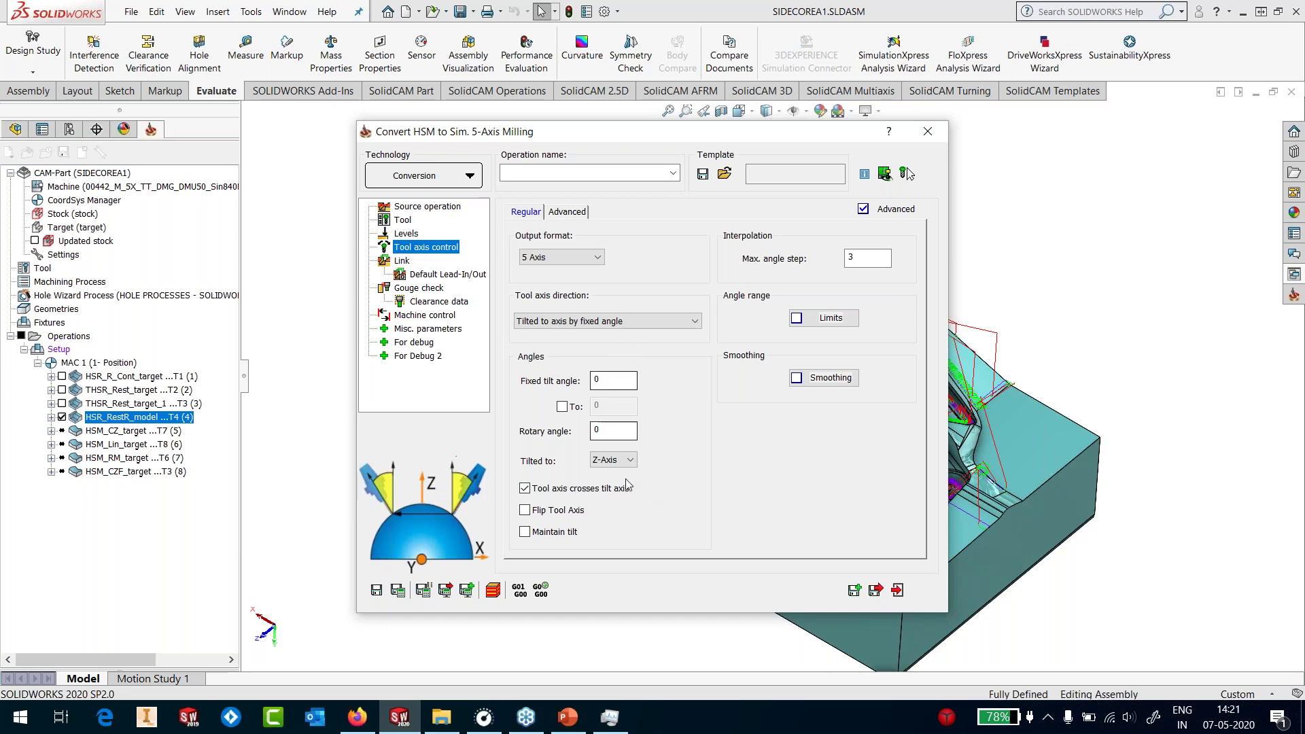
pyautogui.click(597, 431)
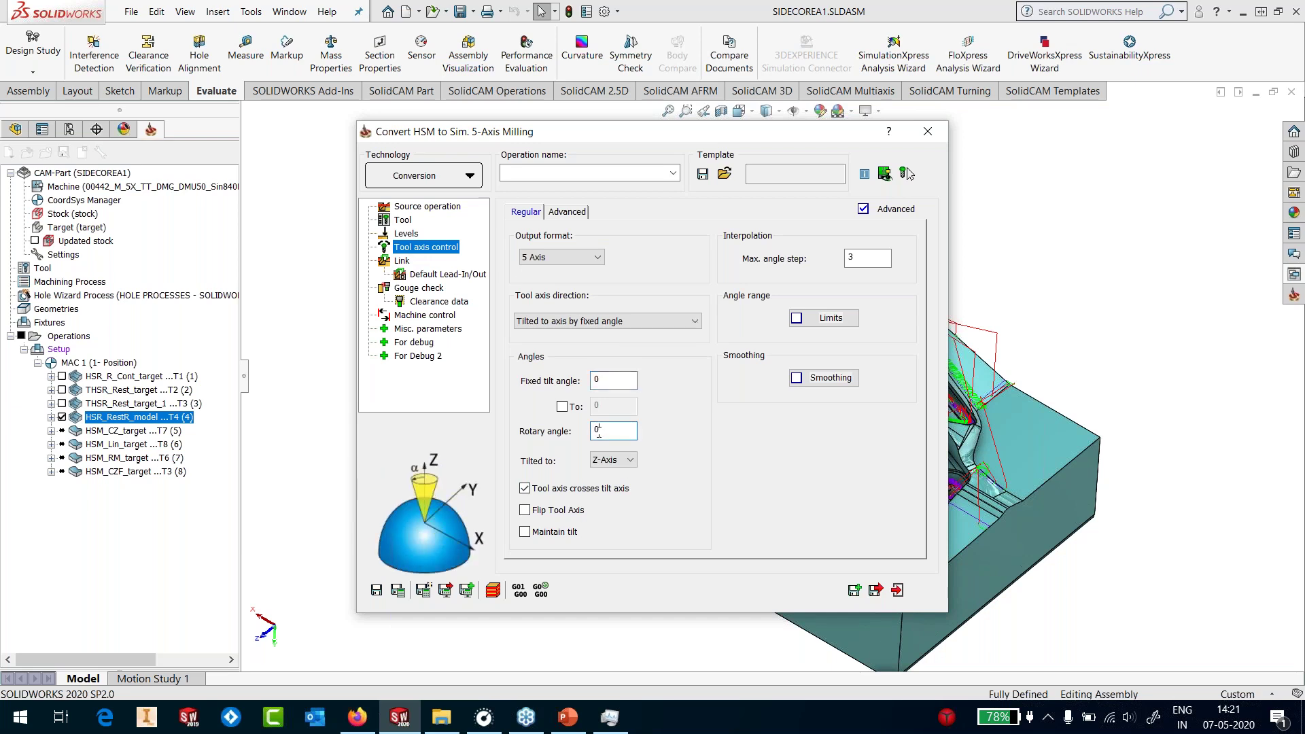
pyautogui.doubleClick(597, 431)
pyautogui.click(554, 530)
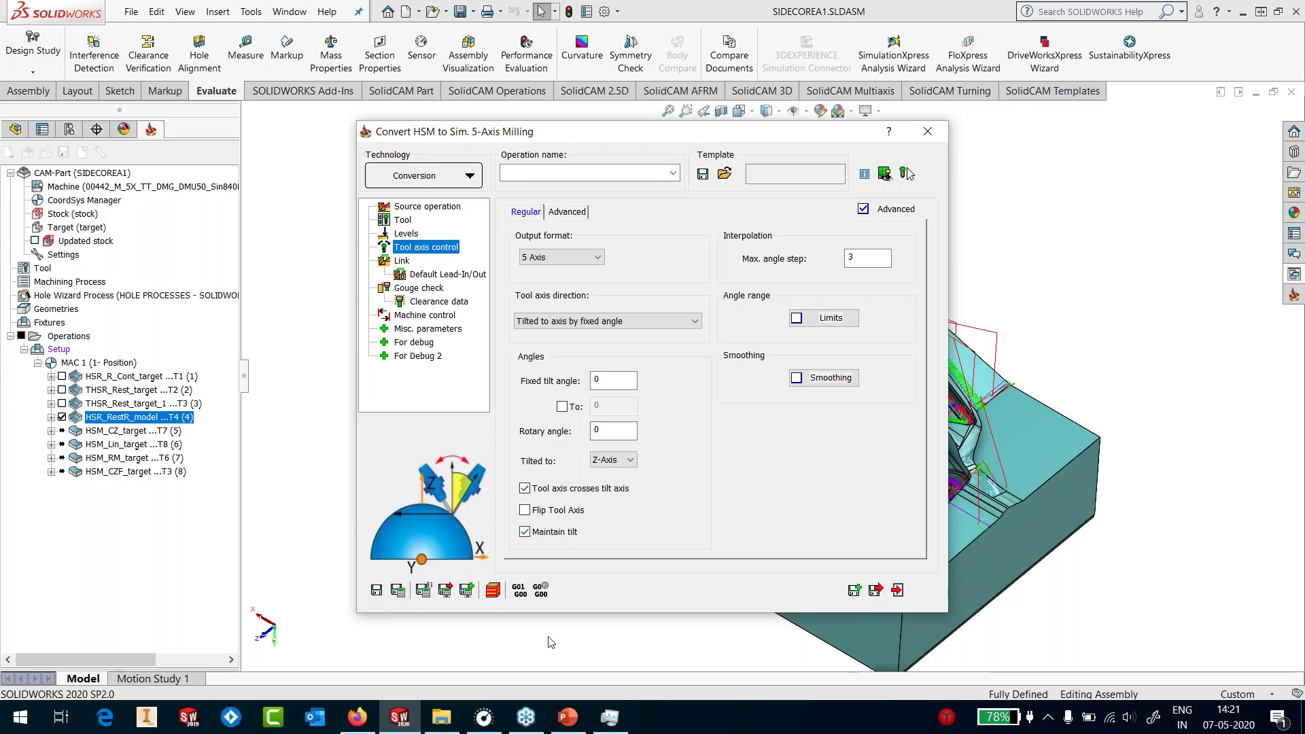
# Enable gouge checking for the conversion with the holder and arbor included and the tool shaft and tool tip excluded
pyautogui.click(419, 288)
pyautogui.click(526, 231)
pyautogui.click(540, 256)
pyautogui.click(540, 282)
pyautogui.click(541, 308)
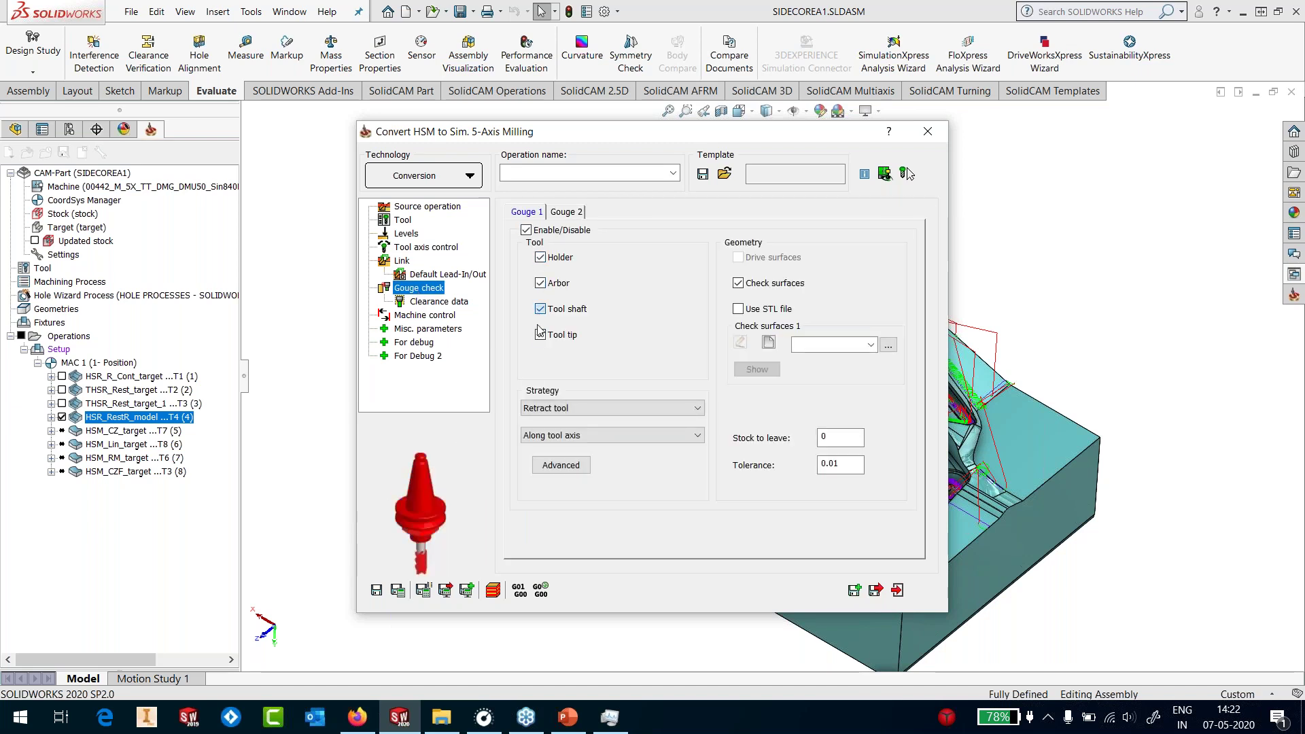
pyautogui.click(540, 335)
# Set the check surfaces to use an STL file and load target==0.01.stl from SIDECOREA1's HSM folder
pyautogui.click(753, 310)
pyautogui.click(870, 345)
pyautogui.click(871, 345)
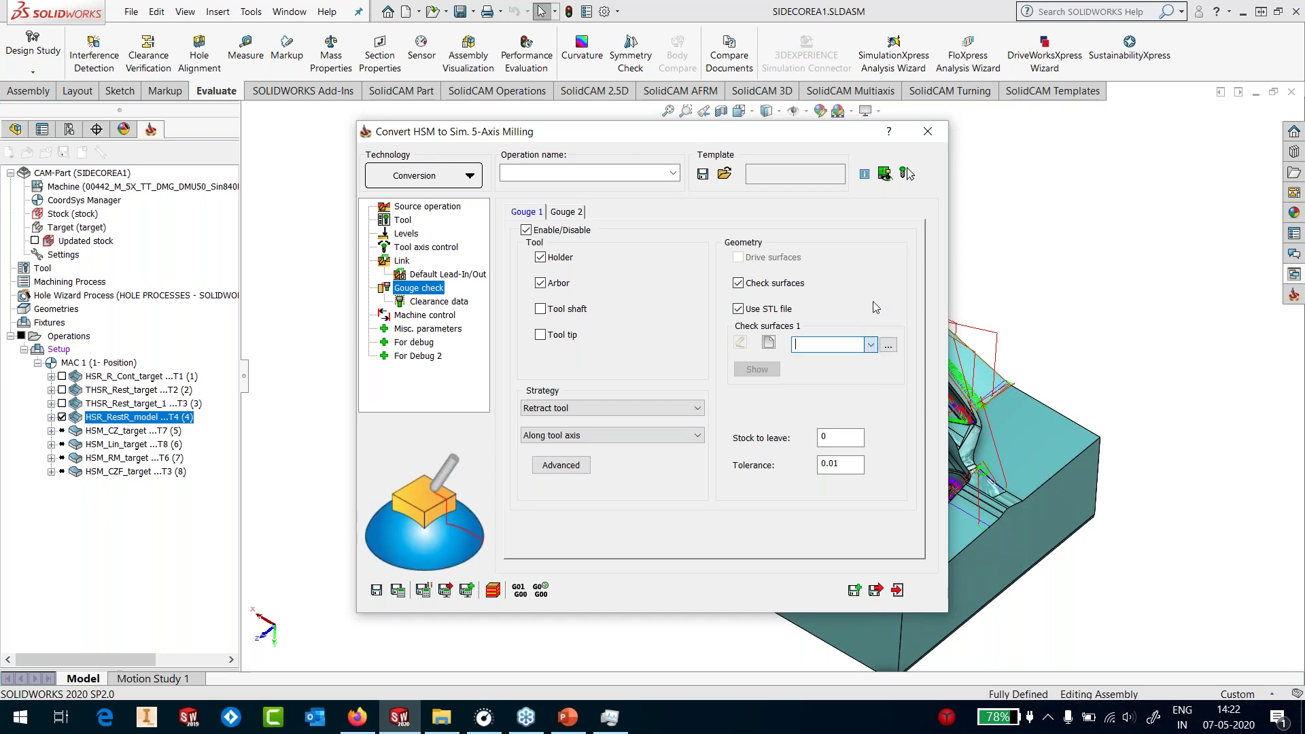
pyautogui.click(769, 345)
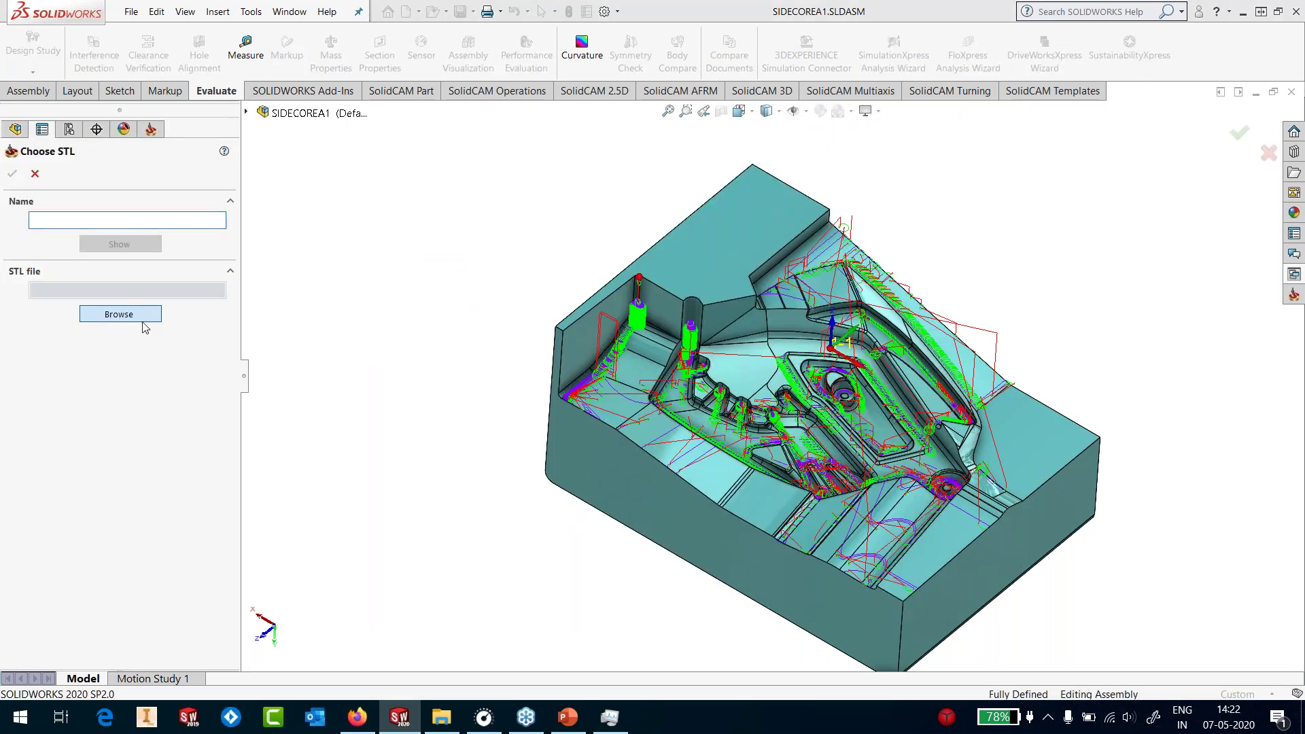
pyautogui.click(142, 321)
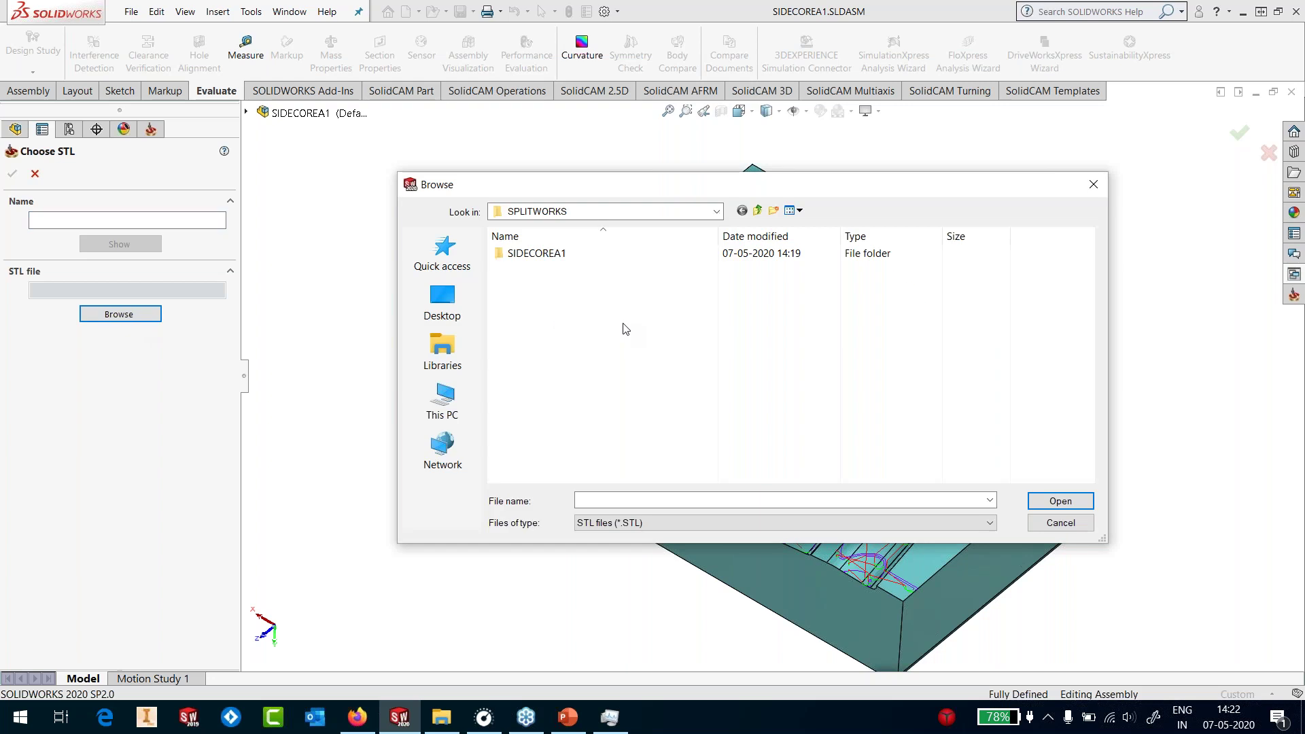
pyautogui.doubleClick(533, 253)
pyautogui.doubleClick(541, 270)
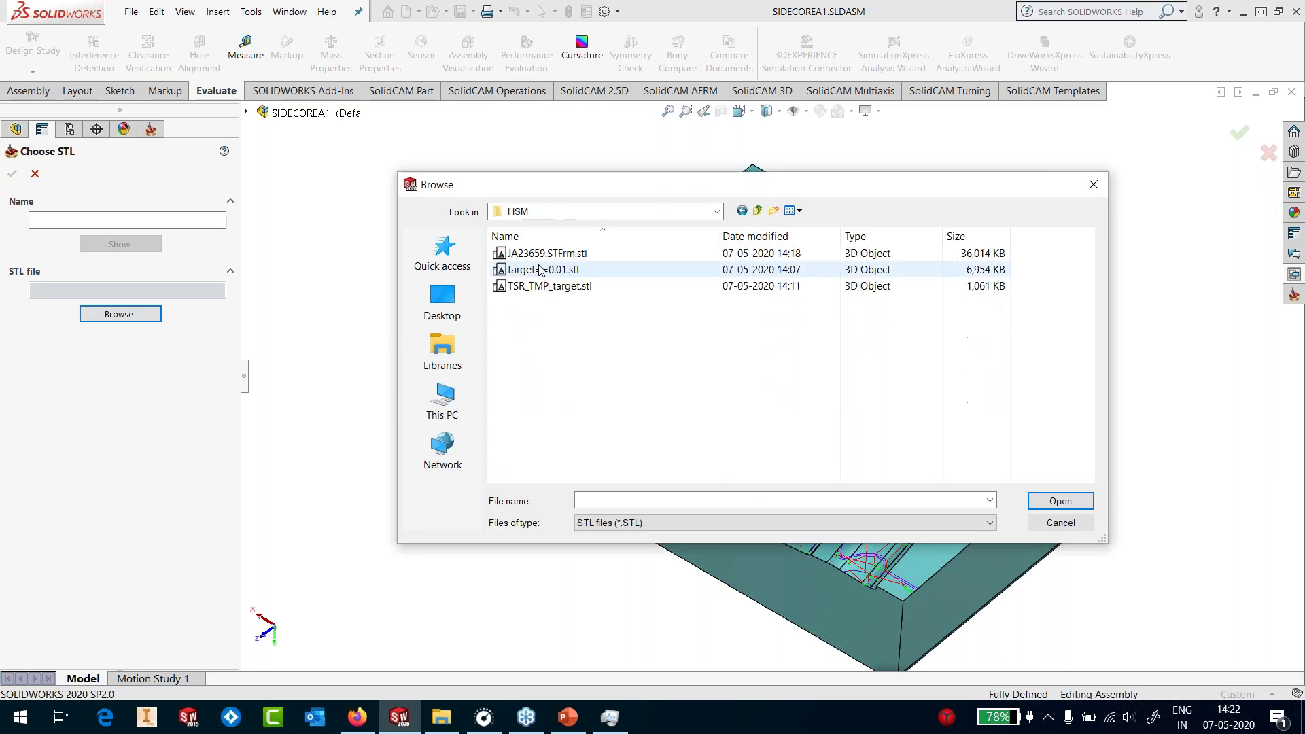
pyautogui.click(543, 270)
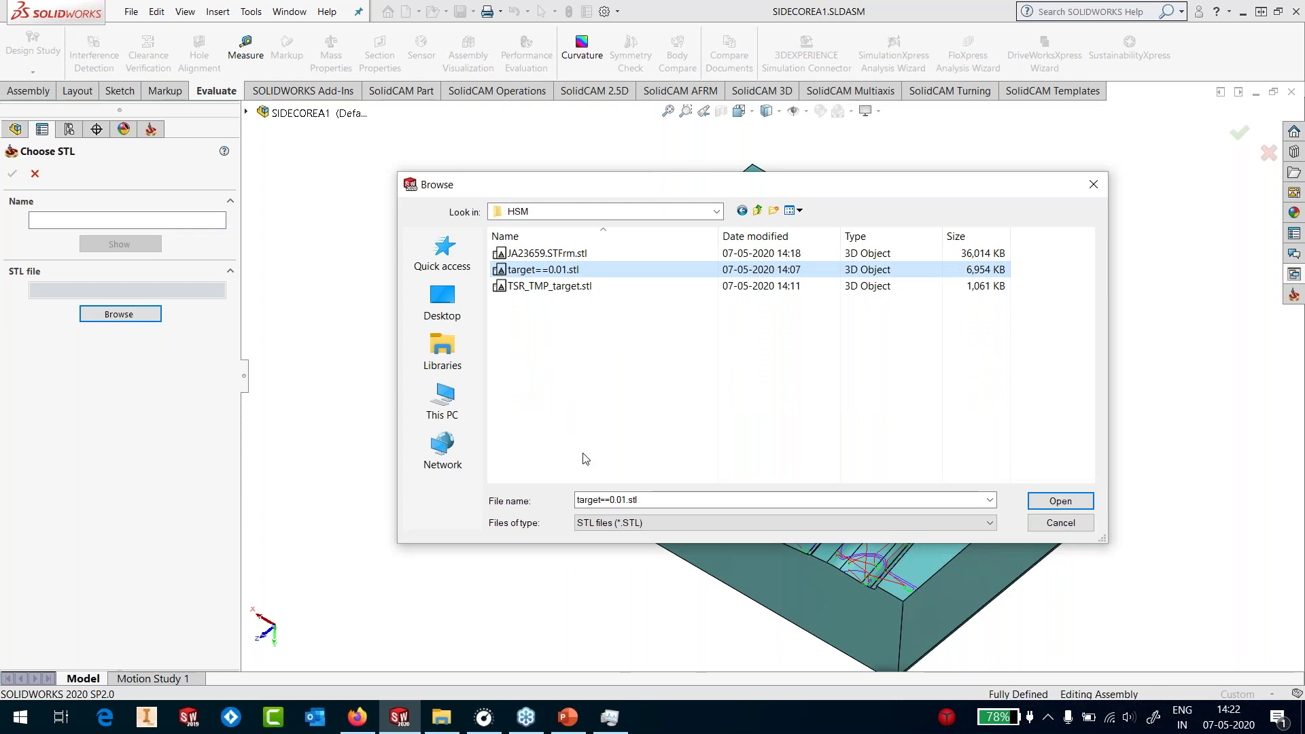
pyautogui.click(1047, 506)
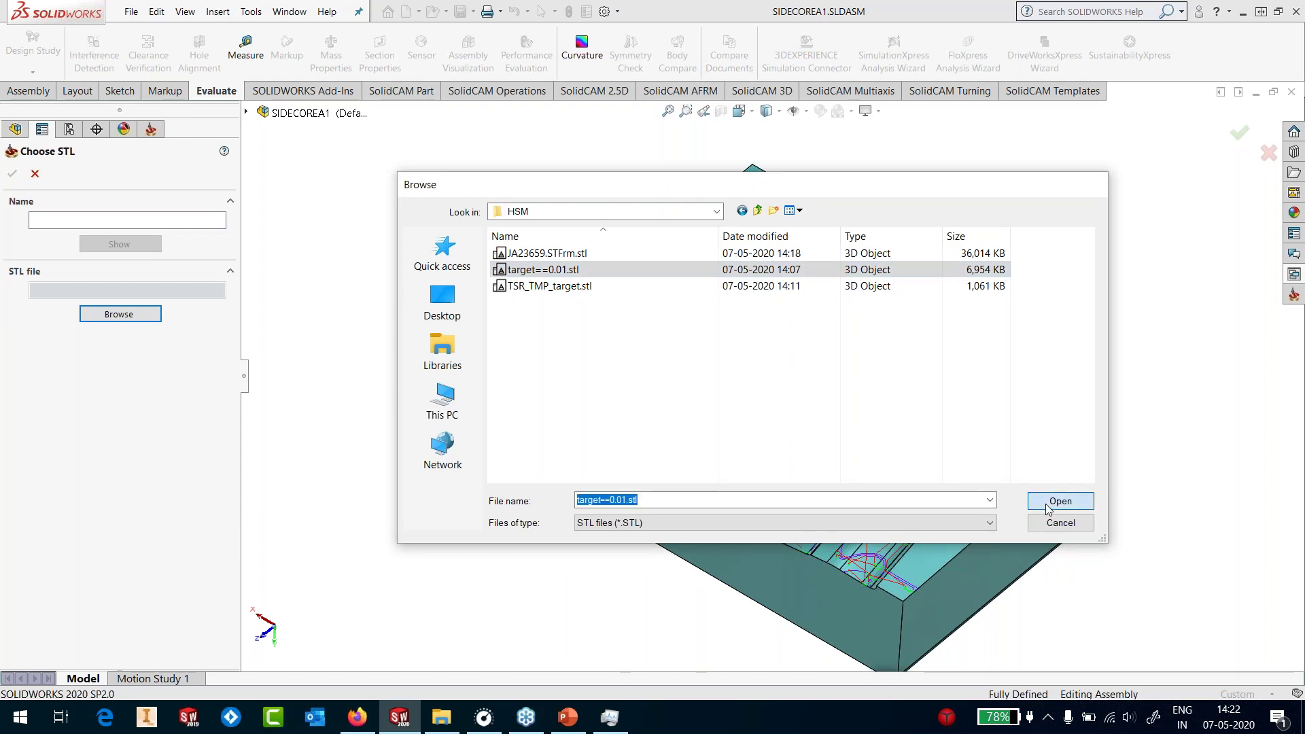
# Name the STL check geometry 5X_CONV and accept it
pyautogui.click(127, 219)
pyautogui.write('5')
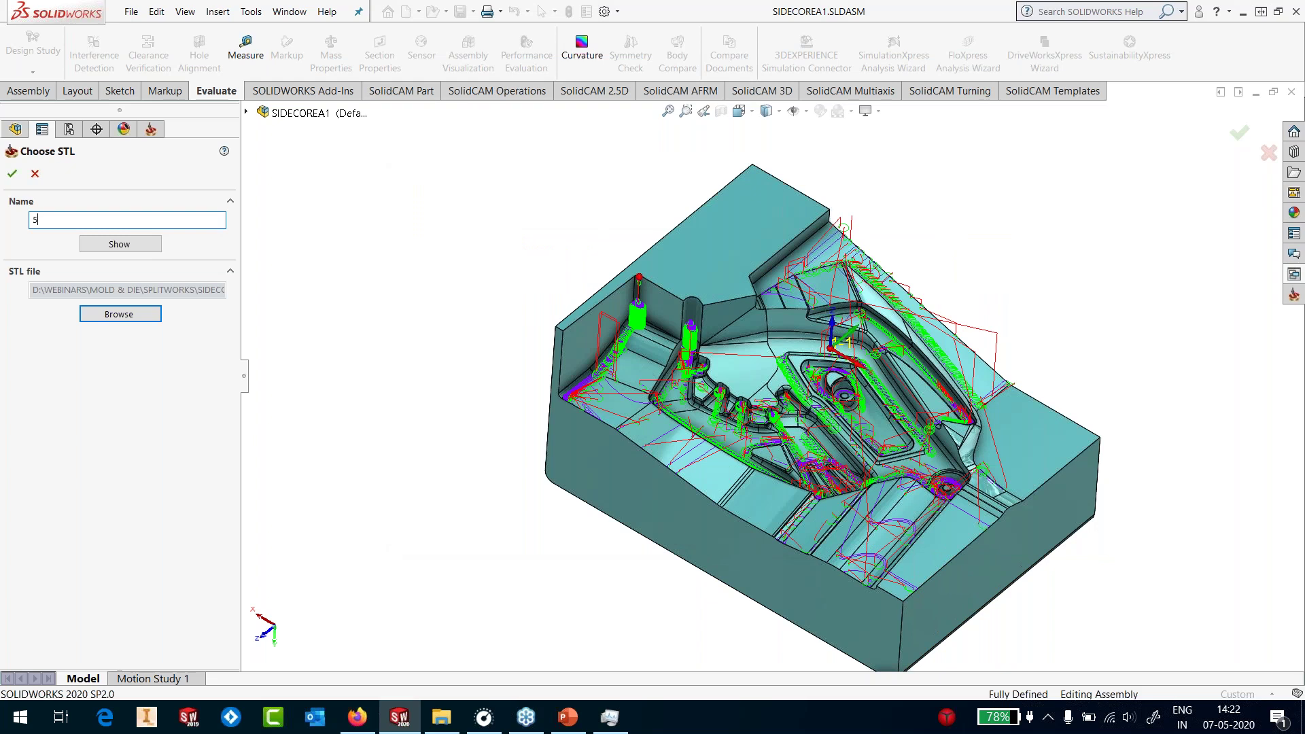
pyautogui.write('X_CONV')
pyautogui.click(12, 173)
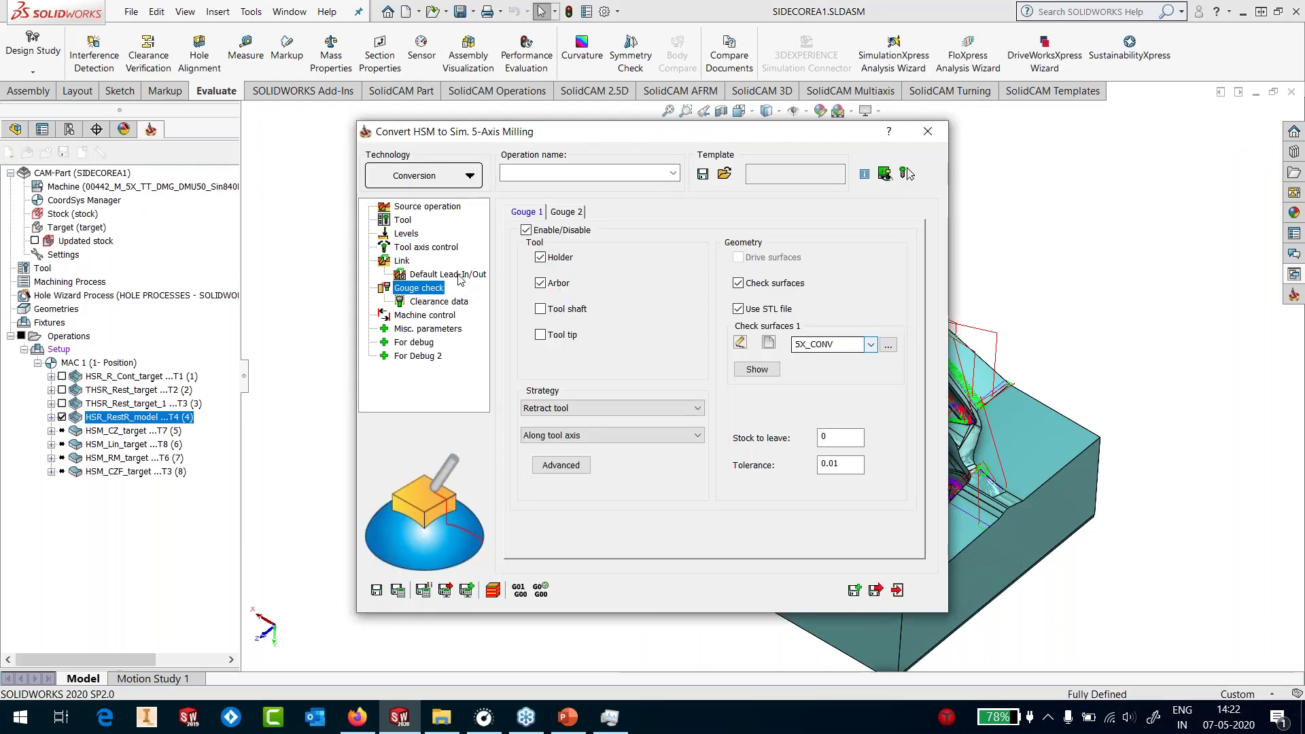
# Save the conversion operation after reviewing its holder and arbor clearance data, and calculate the 5X_CONV_target toolpath
pyautogui.click(447, 301)
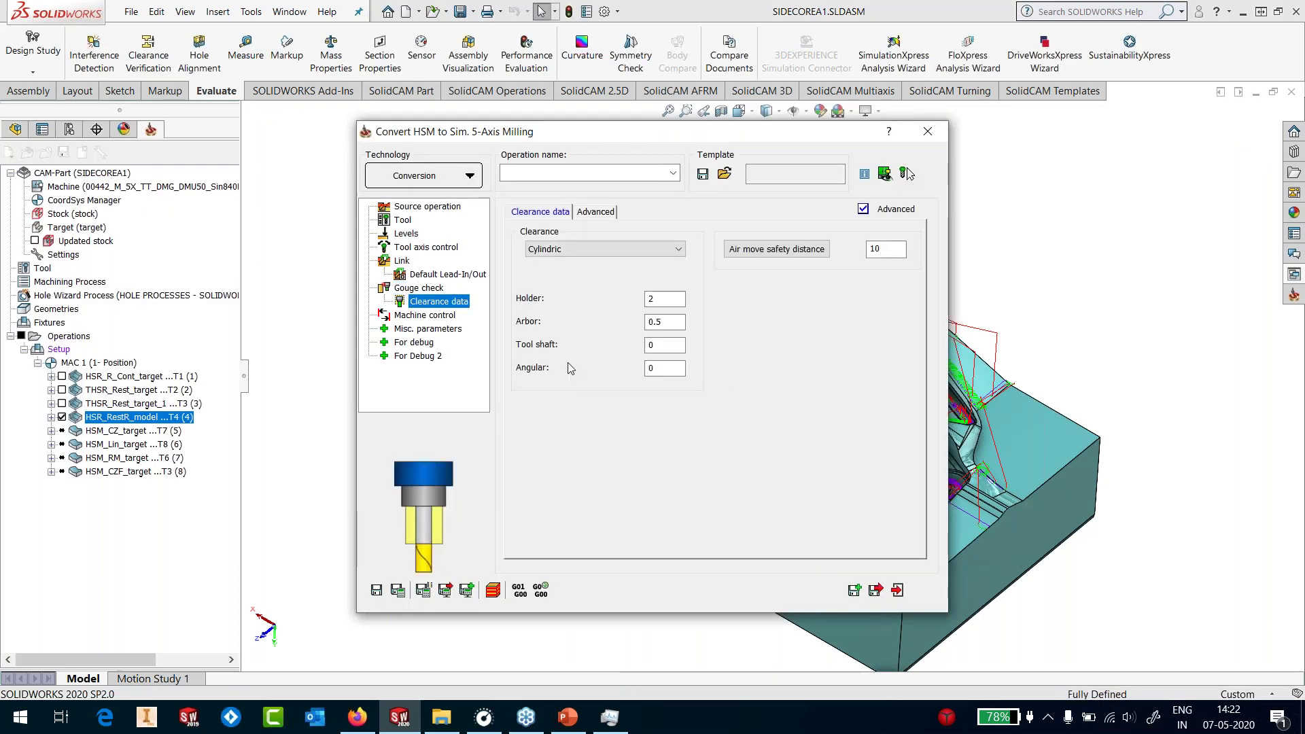
pyautogui.doubleClick(663, 299)
pyautogui.press('Tab')
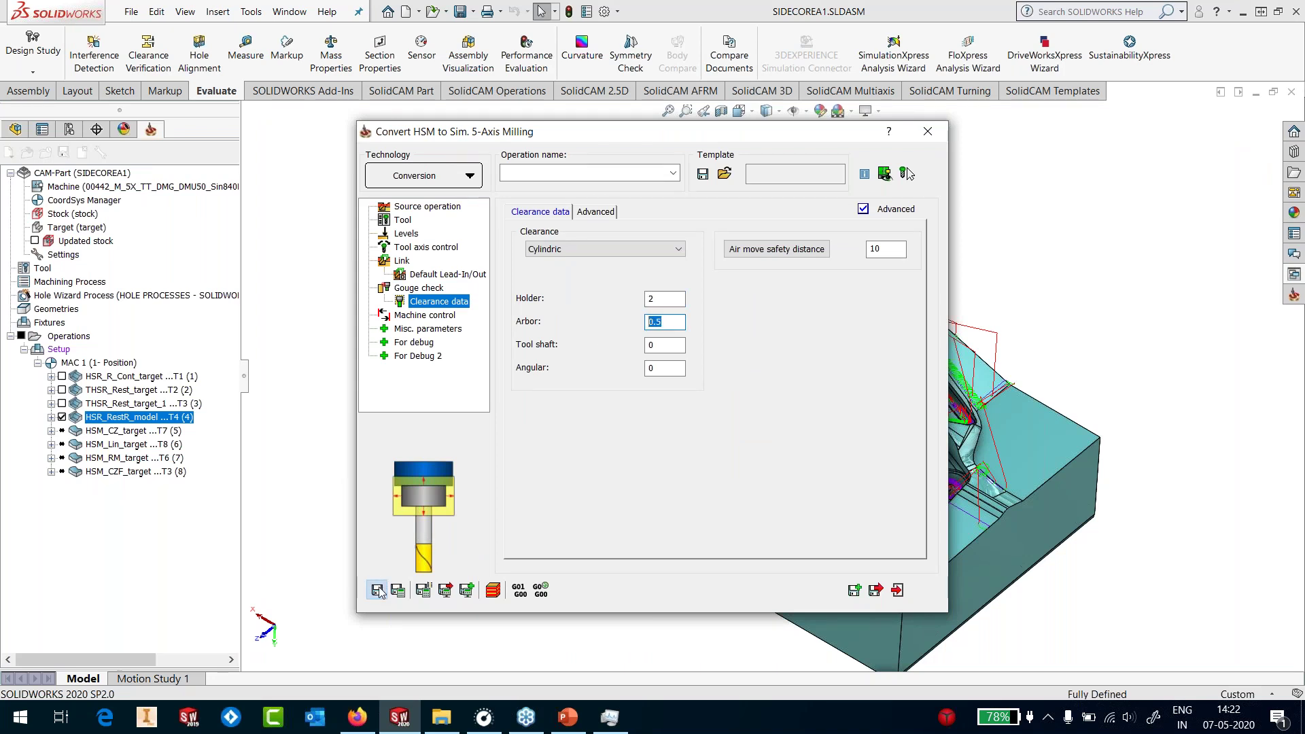
pyautogui.click(897, 590)
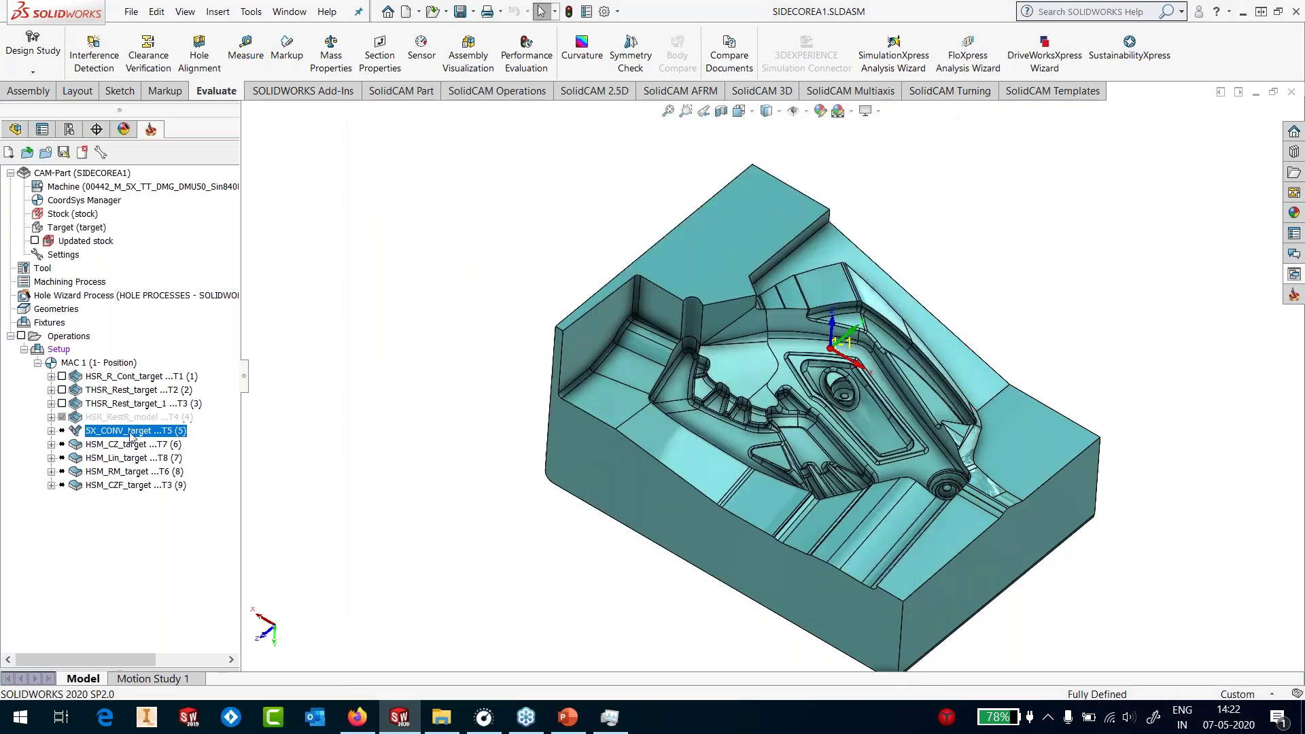
pyautogui.rightClick(131, 437)
pyautogui.click(176, 222)
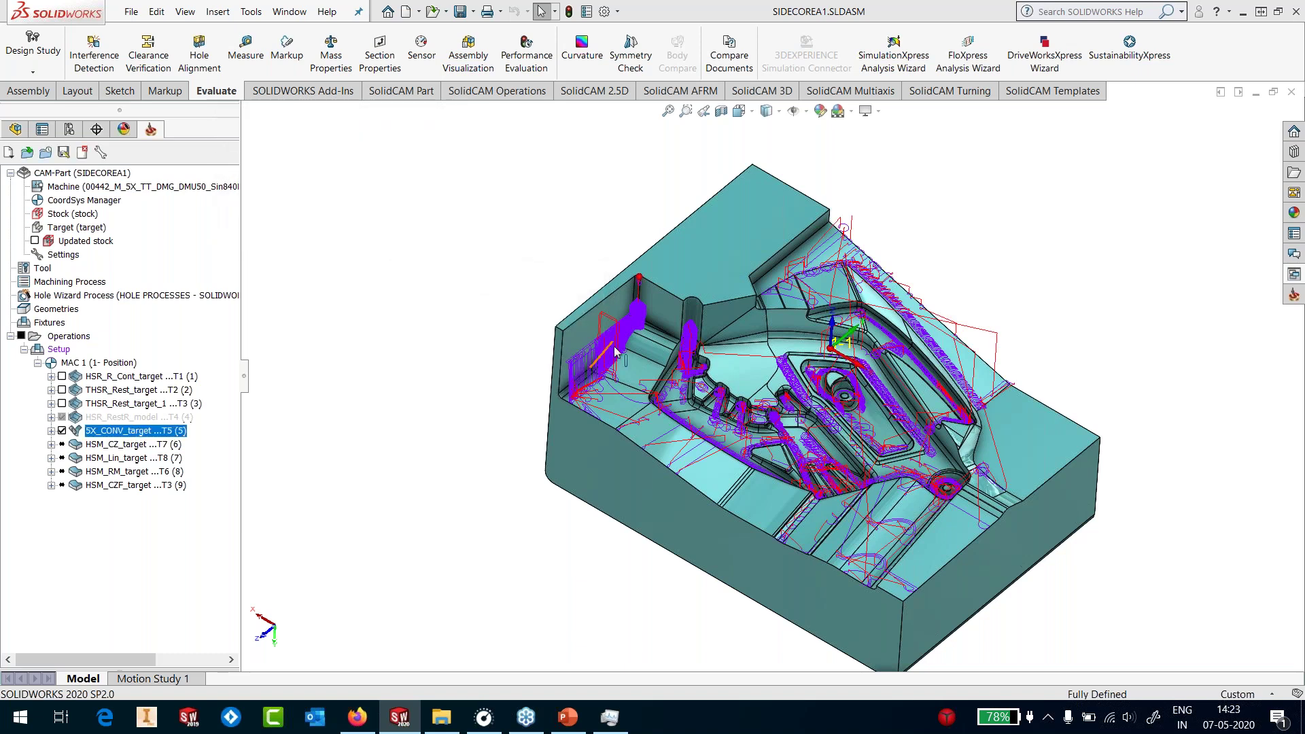
# Change 5X_CONV_target's gouge check strategy to Tilt tool with 3 axis to 5 axis conversion and recalculate the operation
pyautogui.scroll(-1, 626, 360)
pyautogui.scroll(-3, 626, 360)
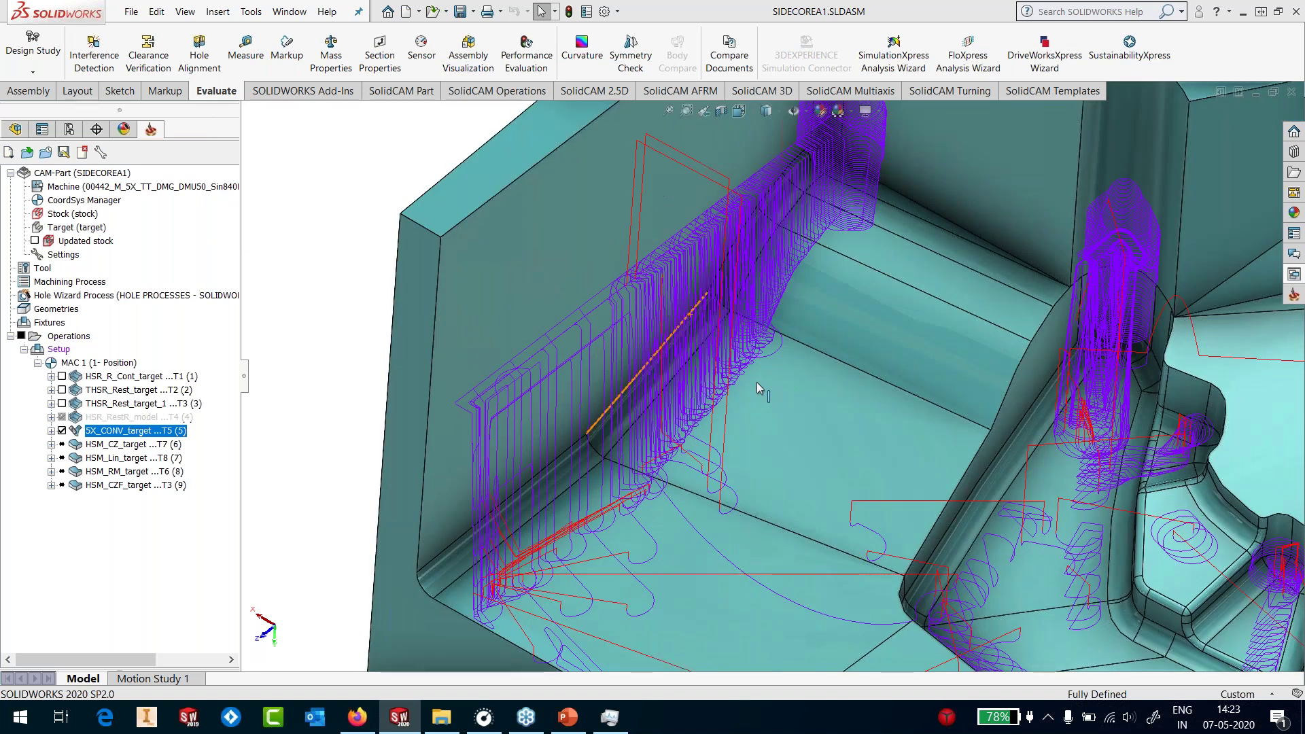
pyautogui.scroll(2, 723, 397)
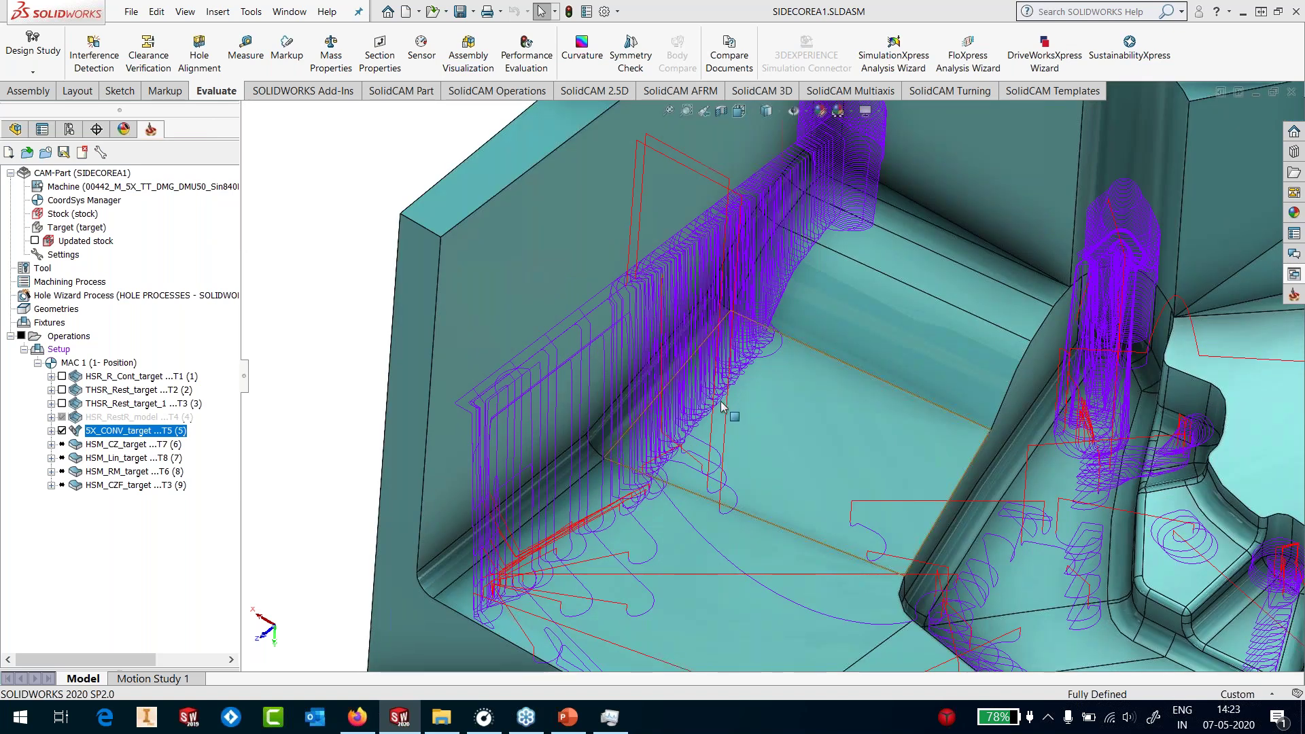
pyautogui.scroll(4, 721, 401)
pyautogui.scroll(1, 723, 410)
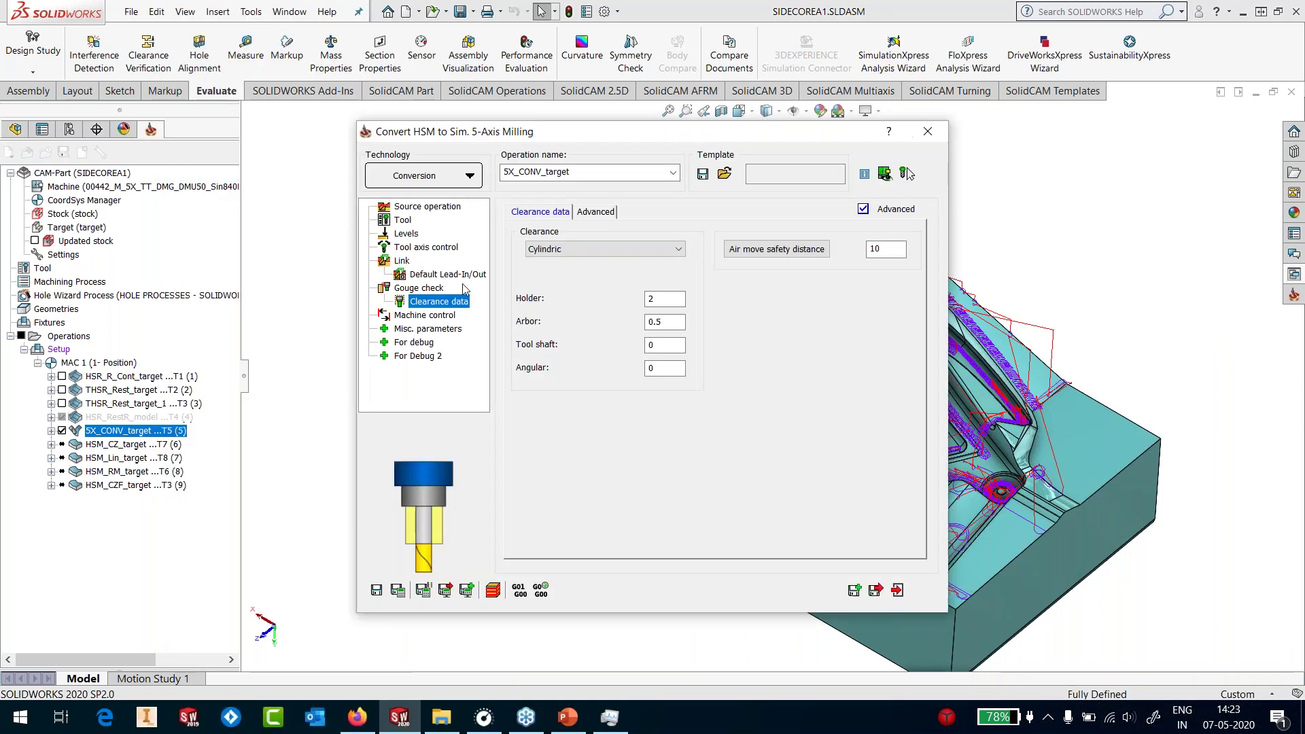
pyautogui.click(425, 249)
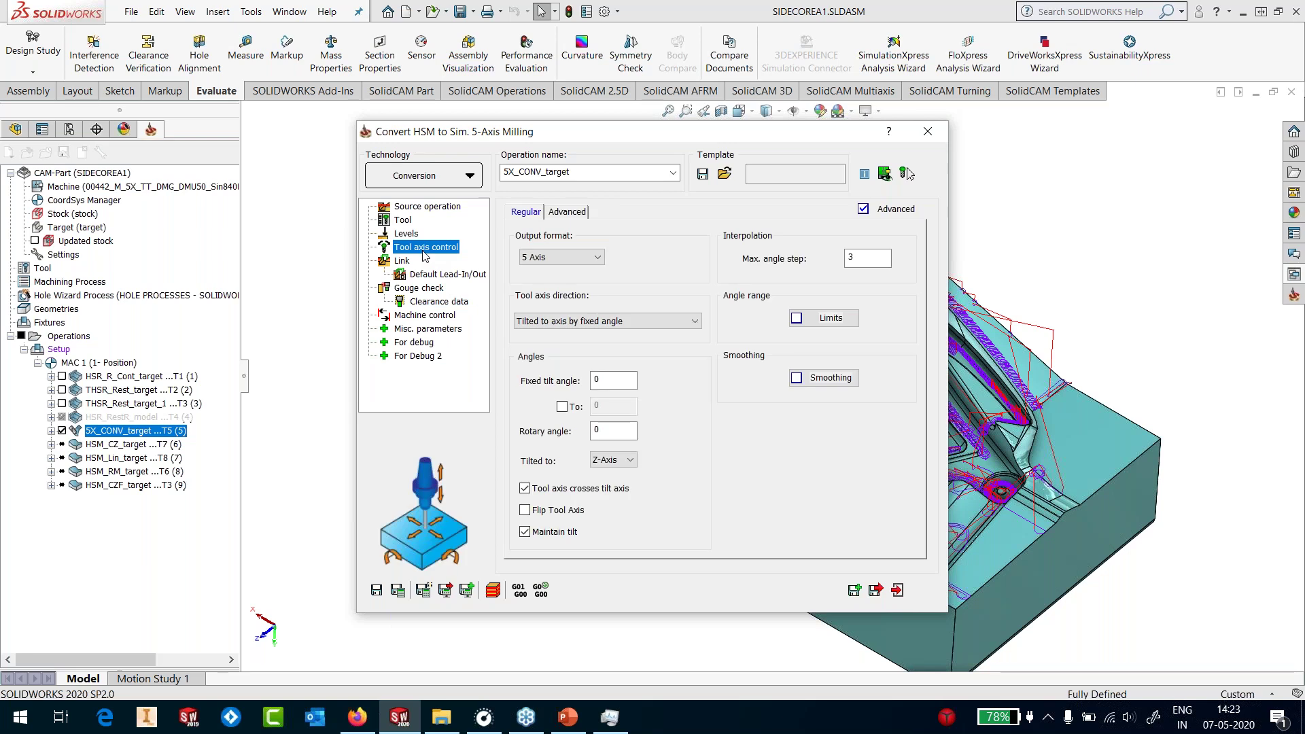
pyautogui.click(415, 289)
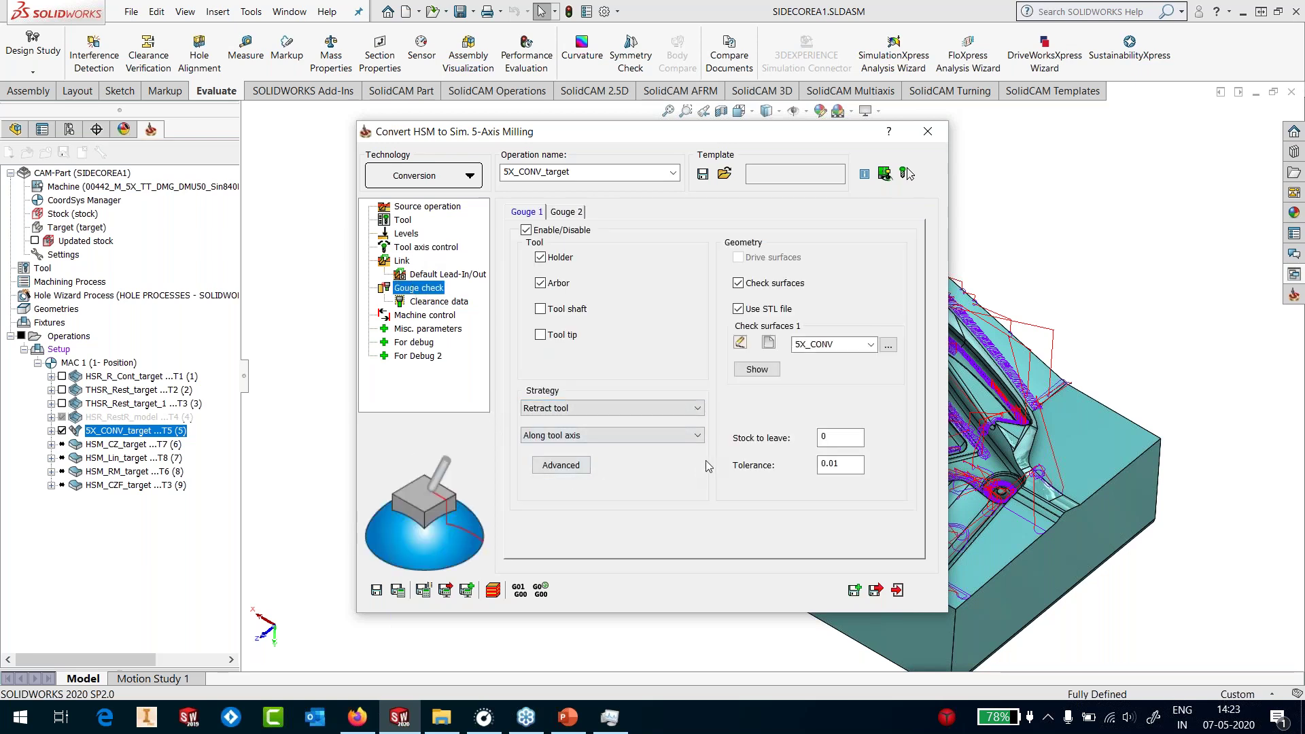
pyautogui.click(625, 408)
pyautogui.click(607, 434)
pyautogui.click(612, 435)
pyautogui.click(603, 469)
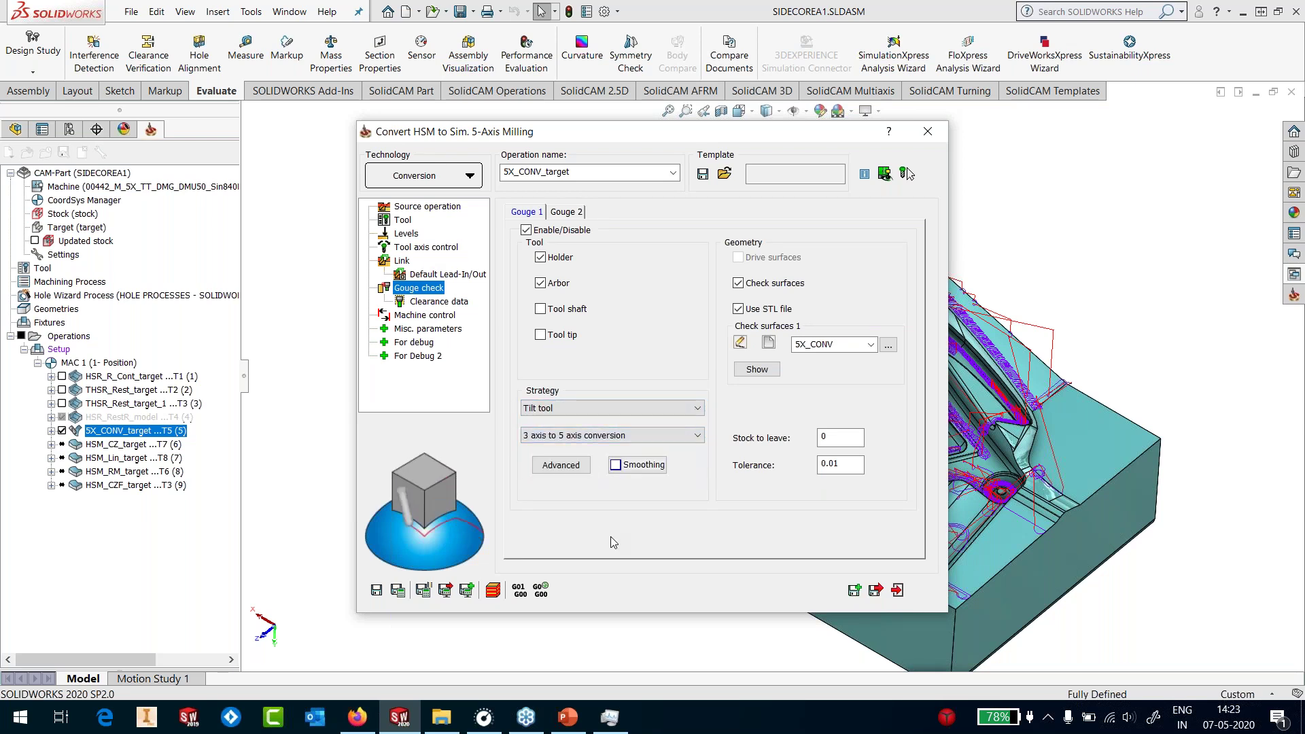
pyautogui.click(399, 590)
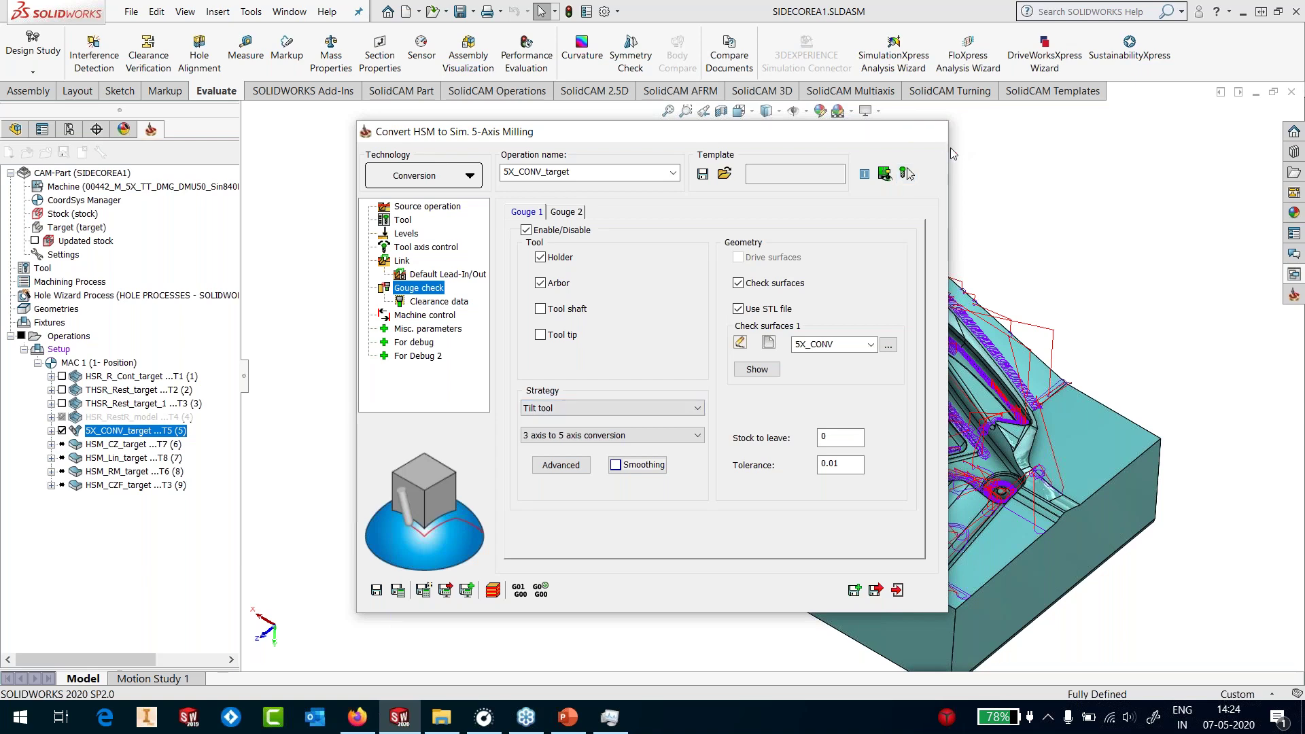
# Simulate the recalculated 5X_CONV_target operation at medium speed and pause it near the deep corner
pyautogui.scroll(1, 739, 325)
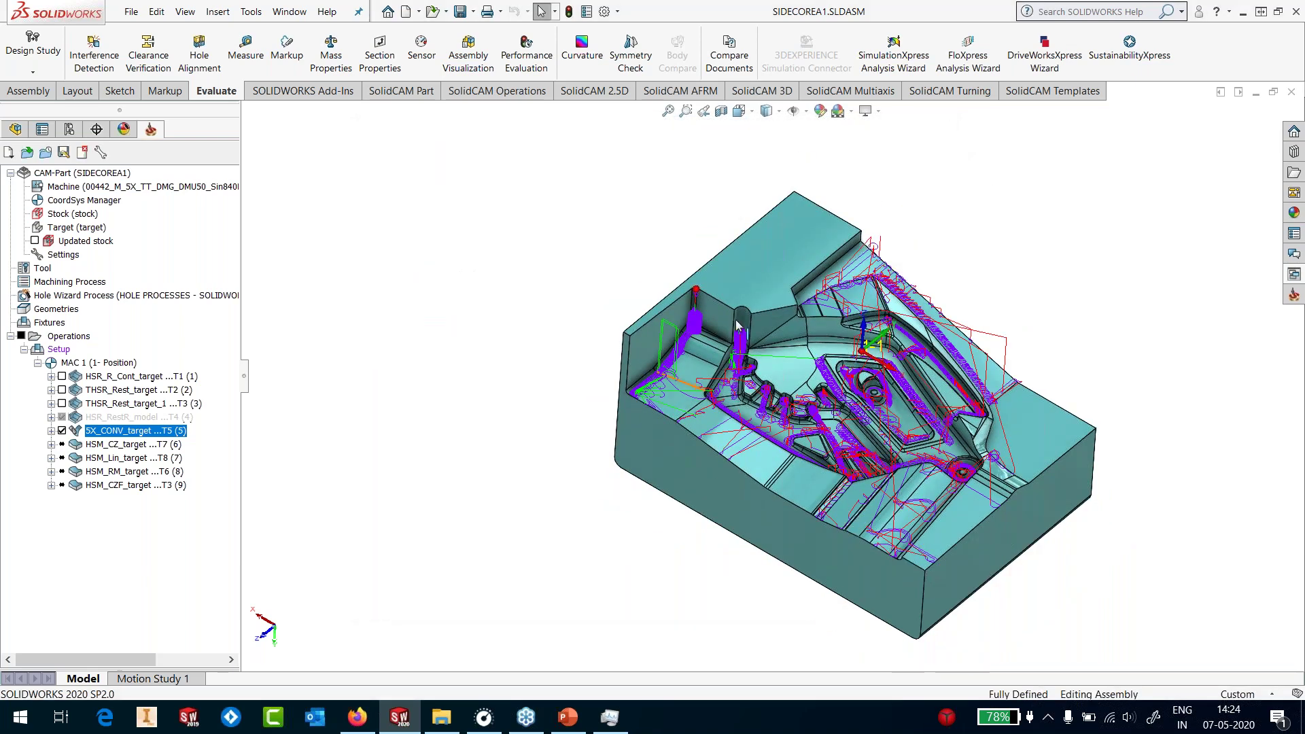
pyautogui.scroll(-5, 739, 326)
pyautogui.scroll(2, 779, 466)
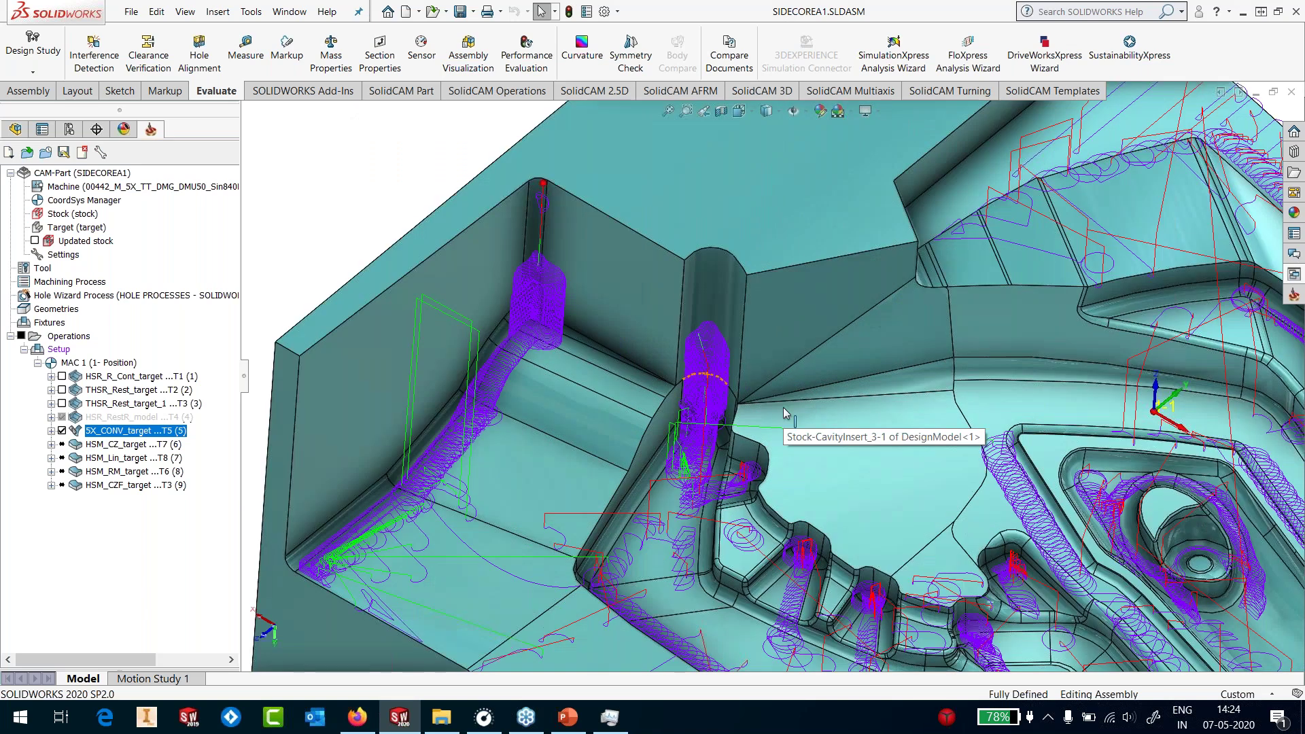
pyautogui.scroll(-2, 779, 466)
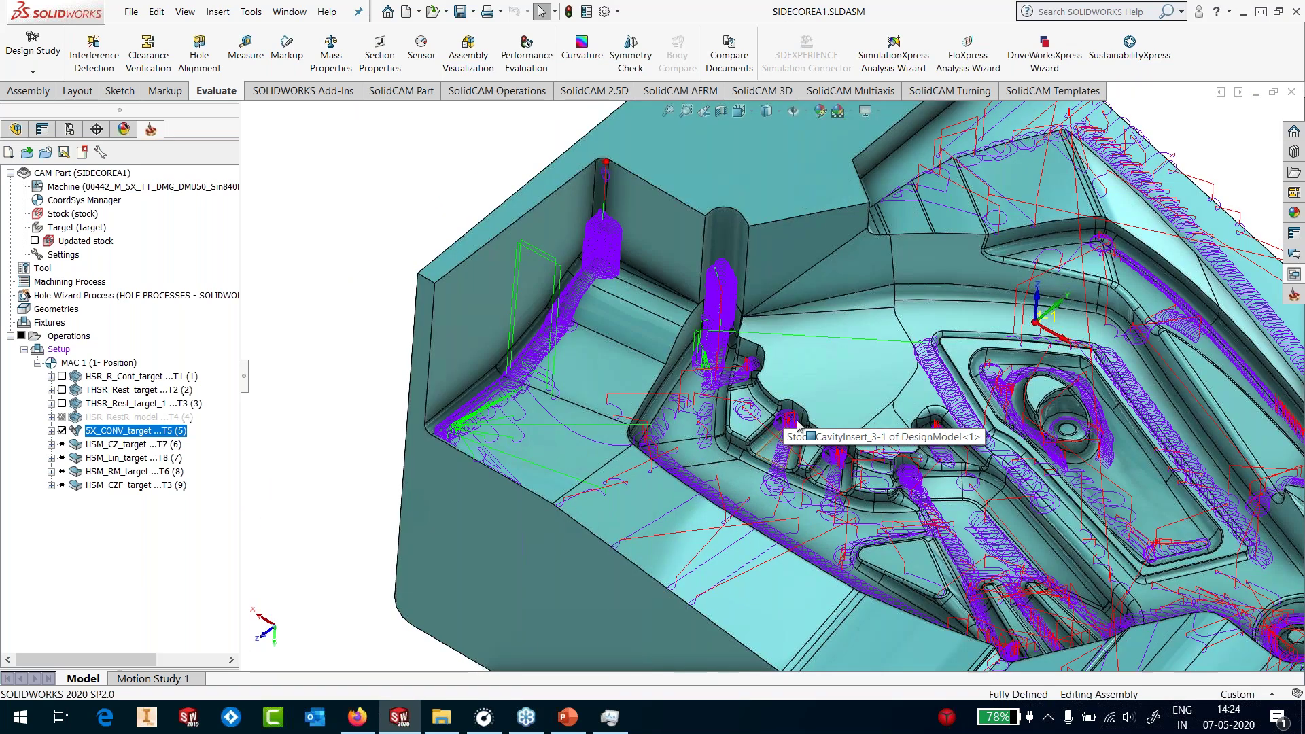
pyautogui.rightClick(165, 438)
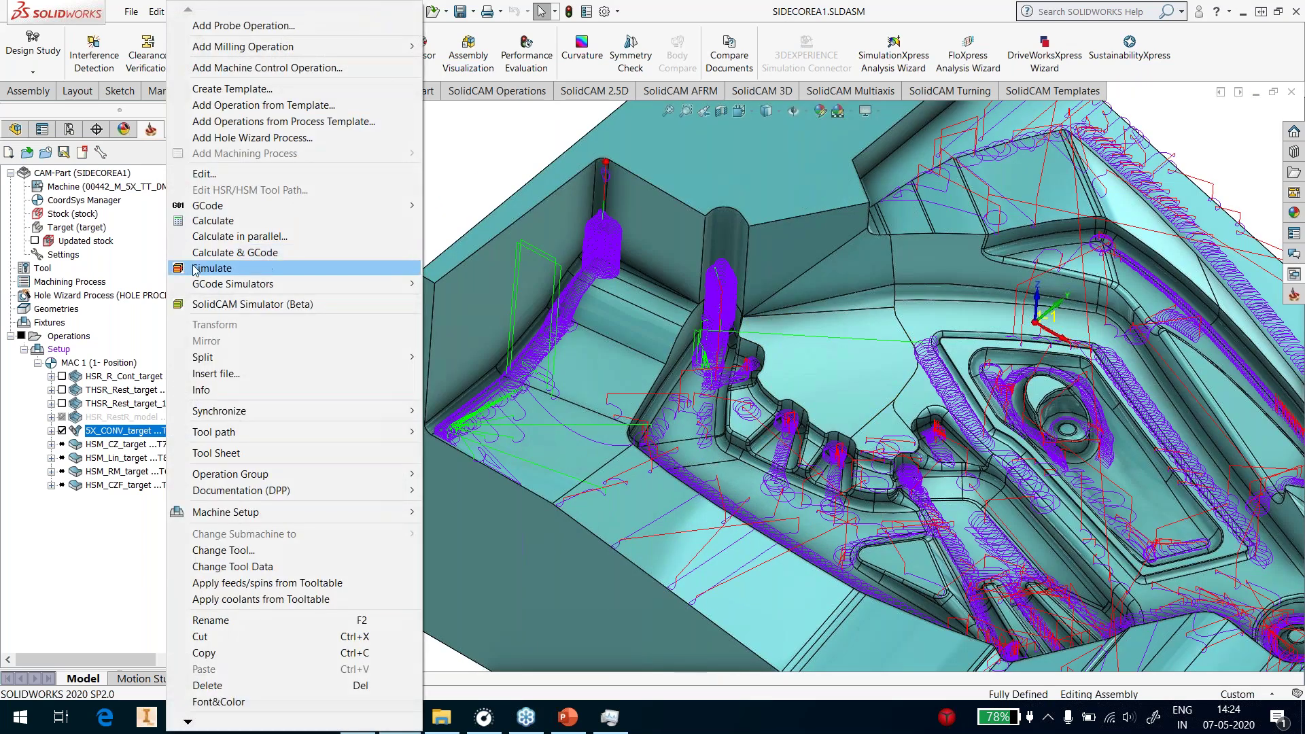
pyautogui.click(195, 270)
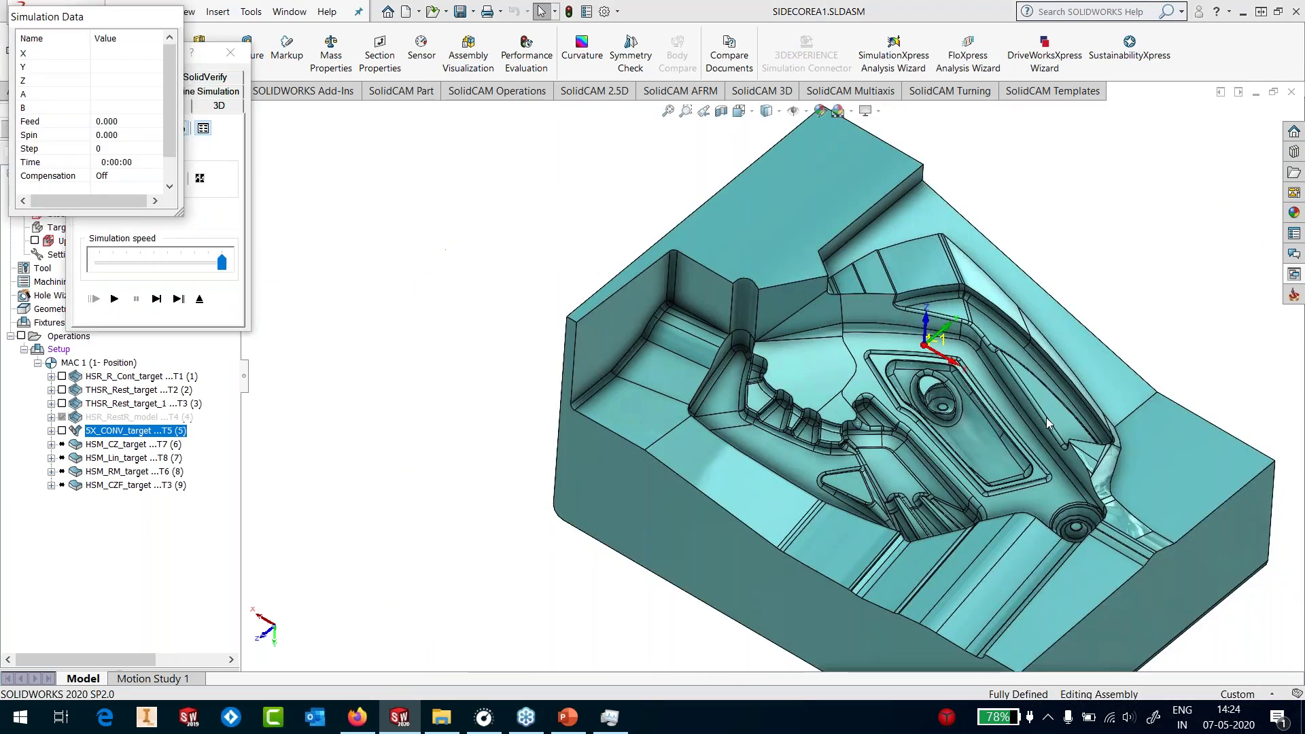
pyautogui.moveTo(218, 264); pyautogui.dragTo(155, 266)
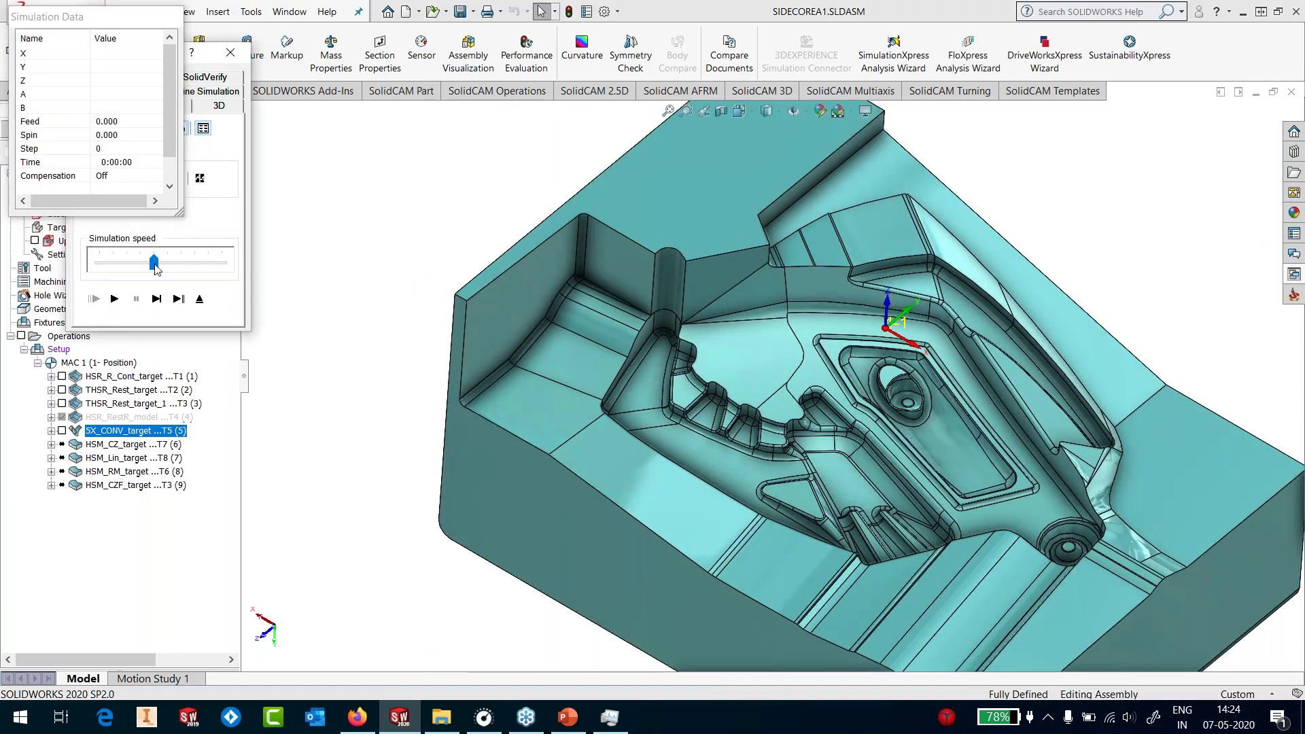
pyautogui.click(116, 299)
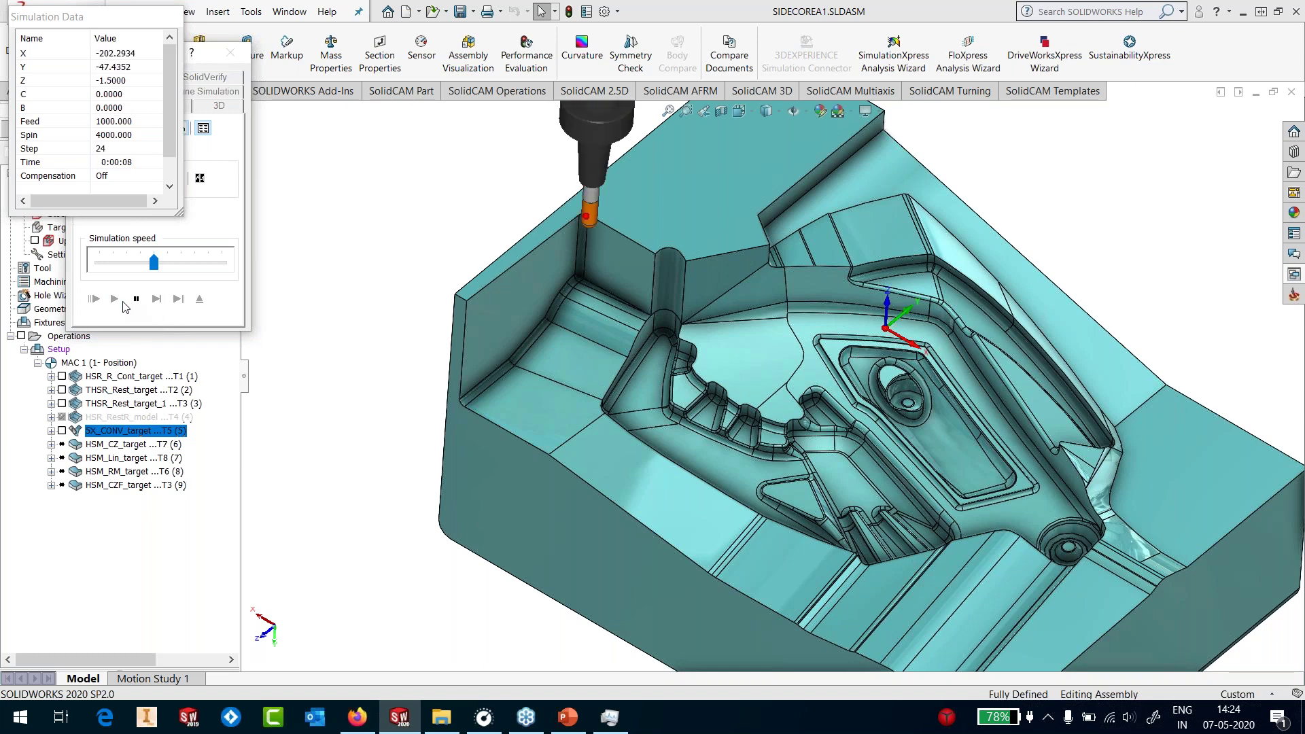
pyautogui.click(155, 300)
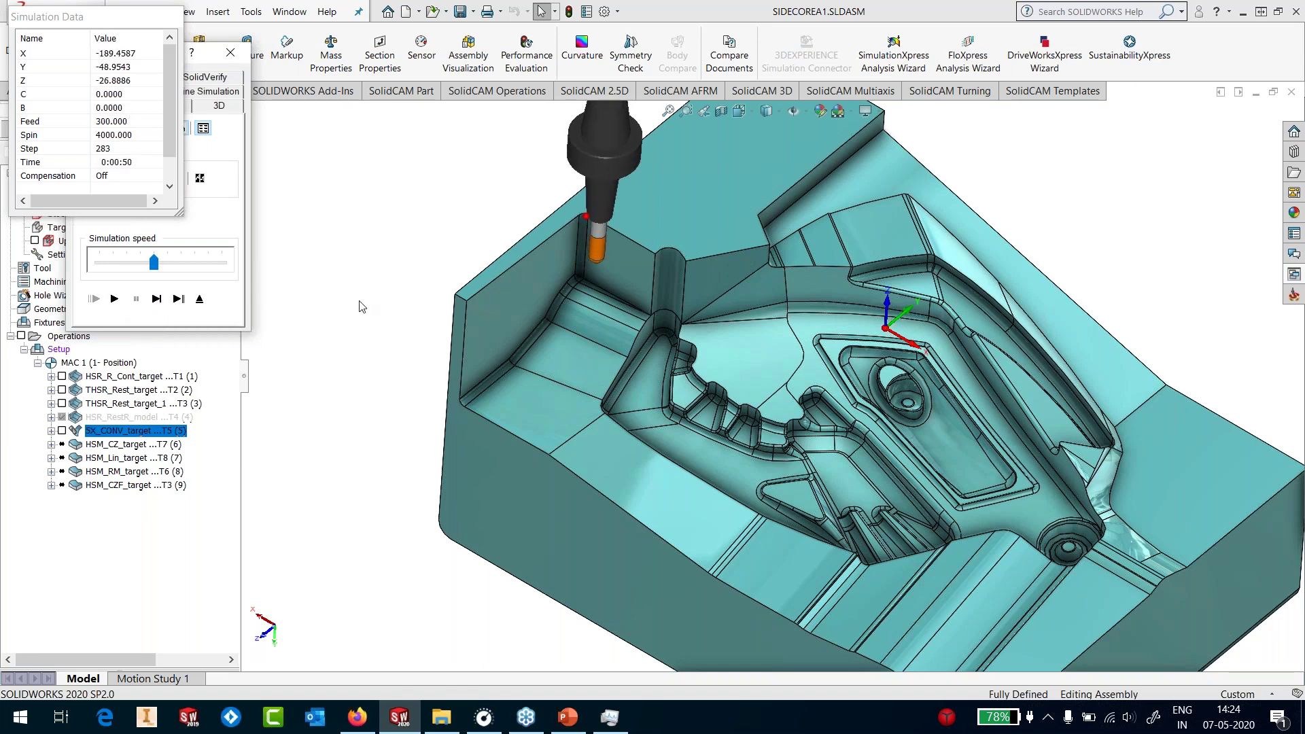
# Resume the simulation at a slower speed from a front view and pause it to examine the tool tilt at the wall
pyautogui.hotkey('ctrl', '1')
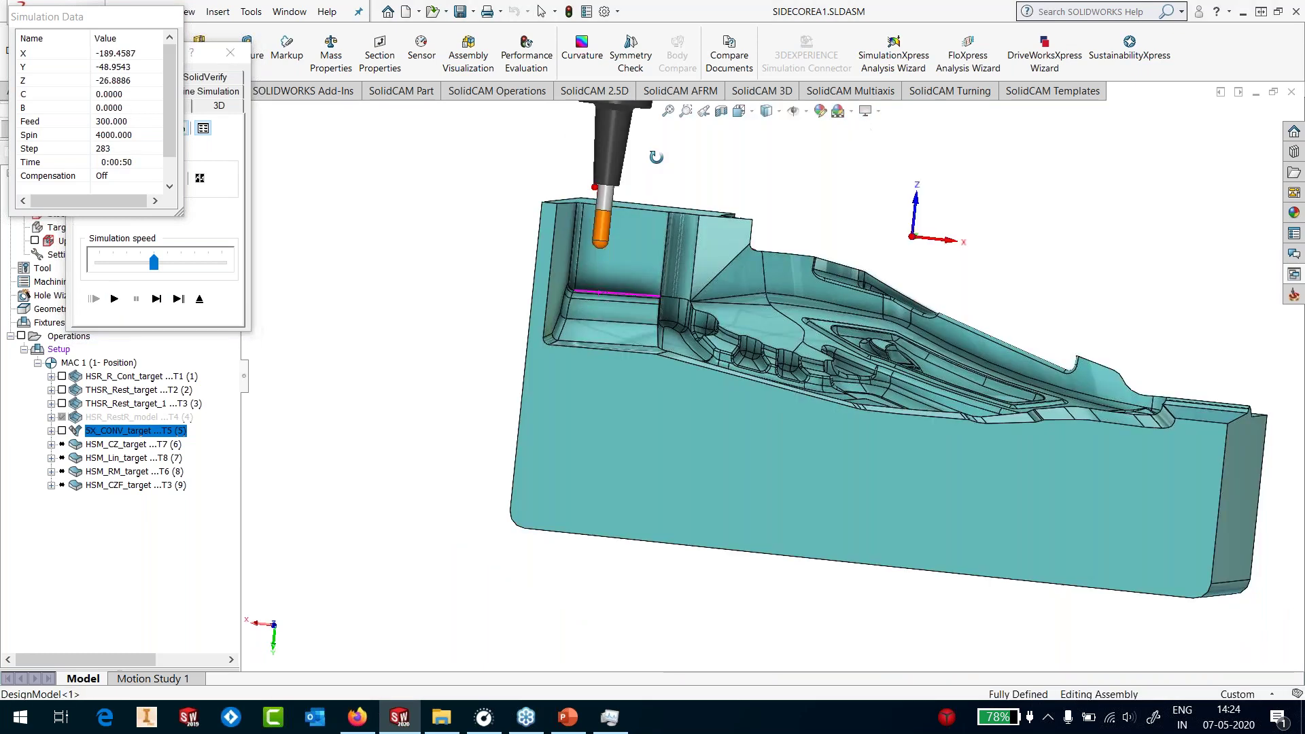
pyautogui.press('space')
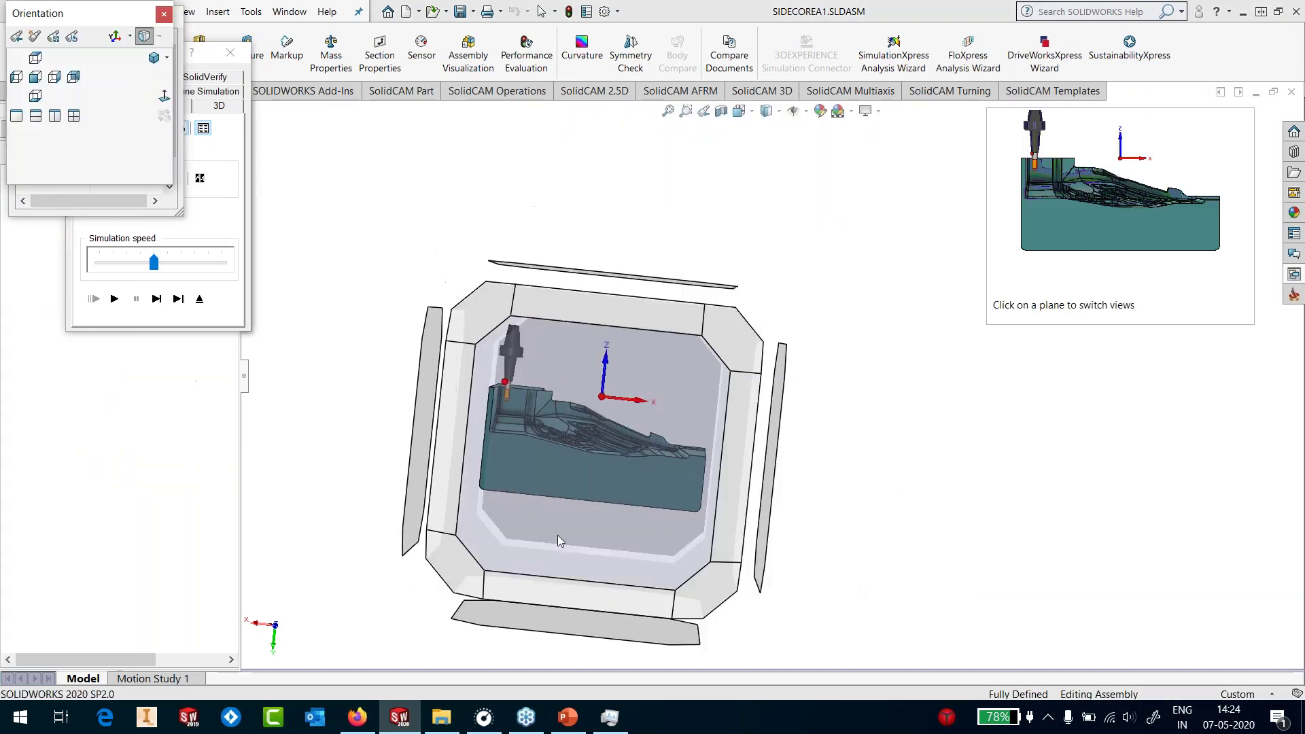
pyautogui.click(511, 280)
pyautogui.scroll(3, 511, 280)
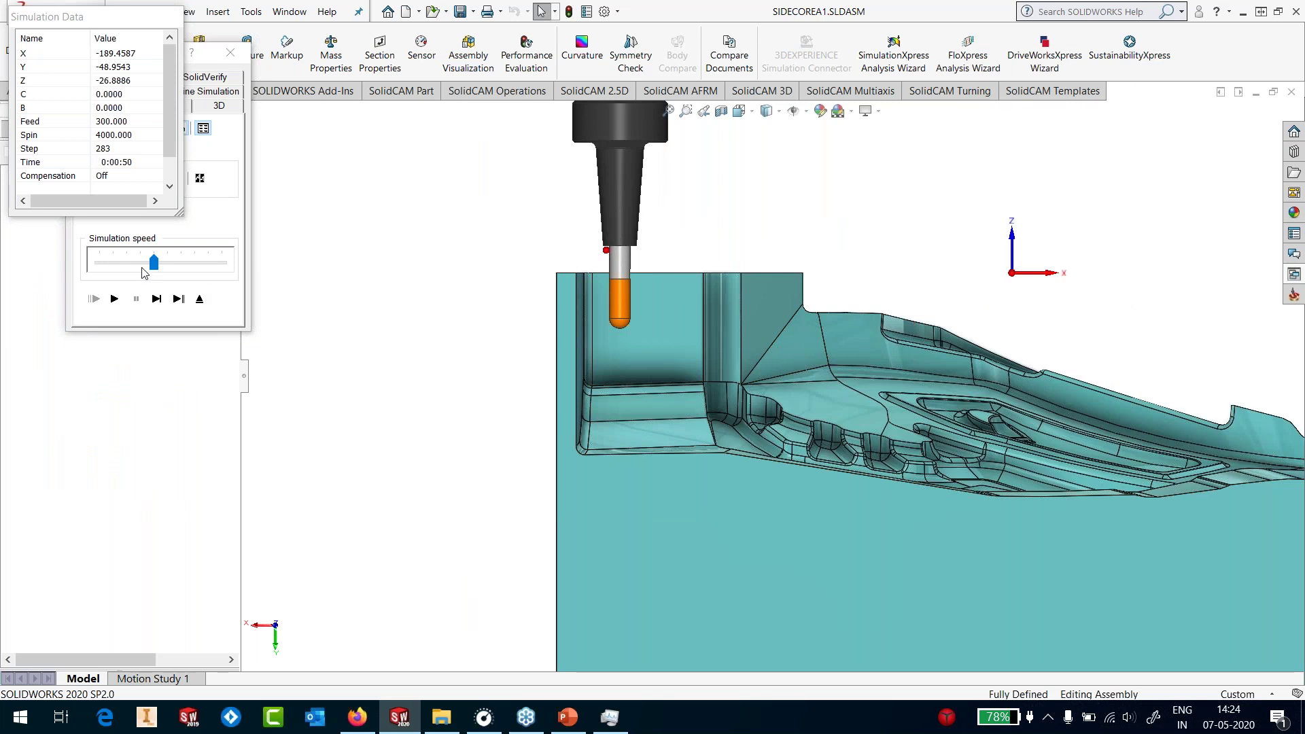
pyautogui.click(135, 266)
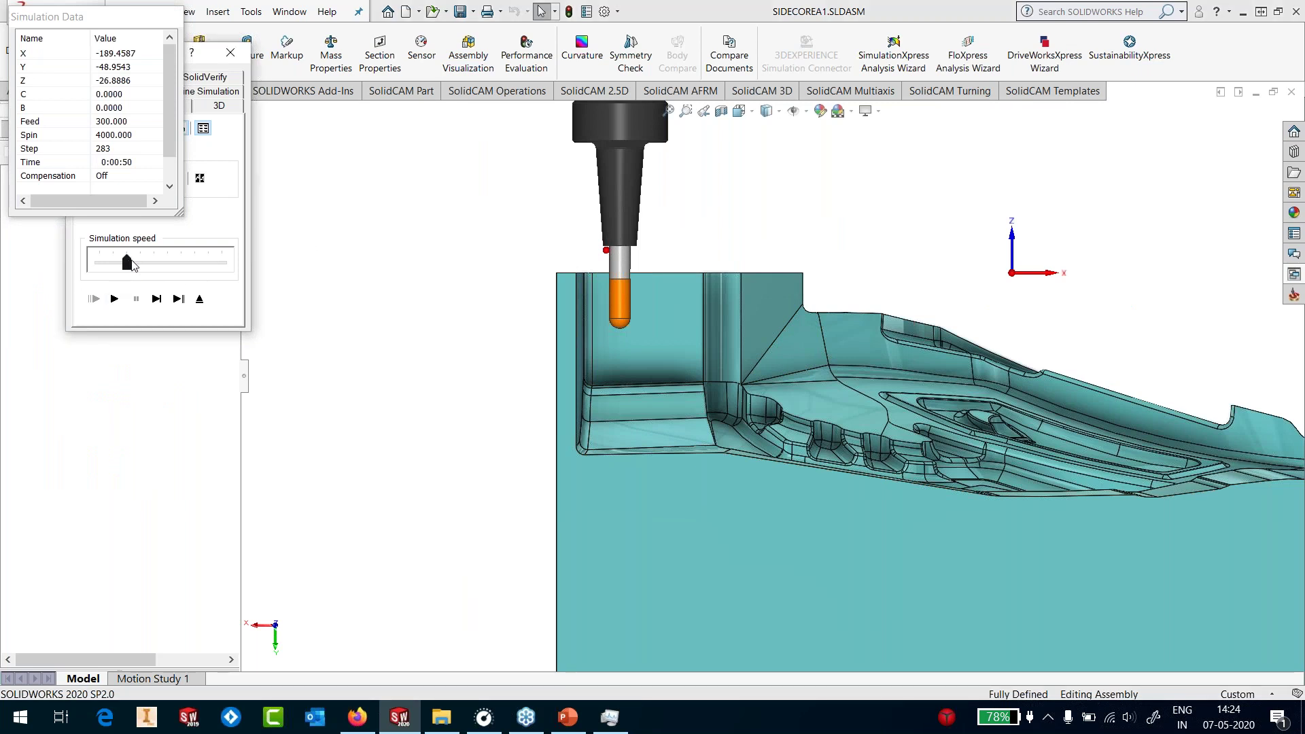
pyautogui.click(114, 299)
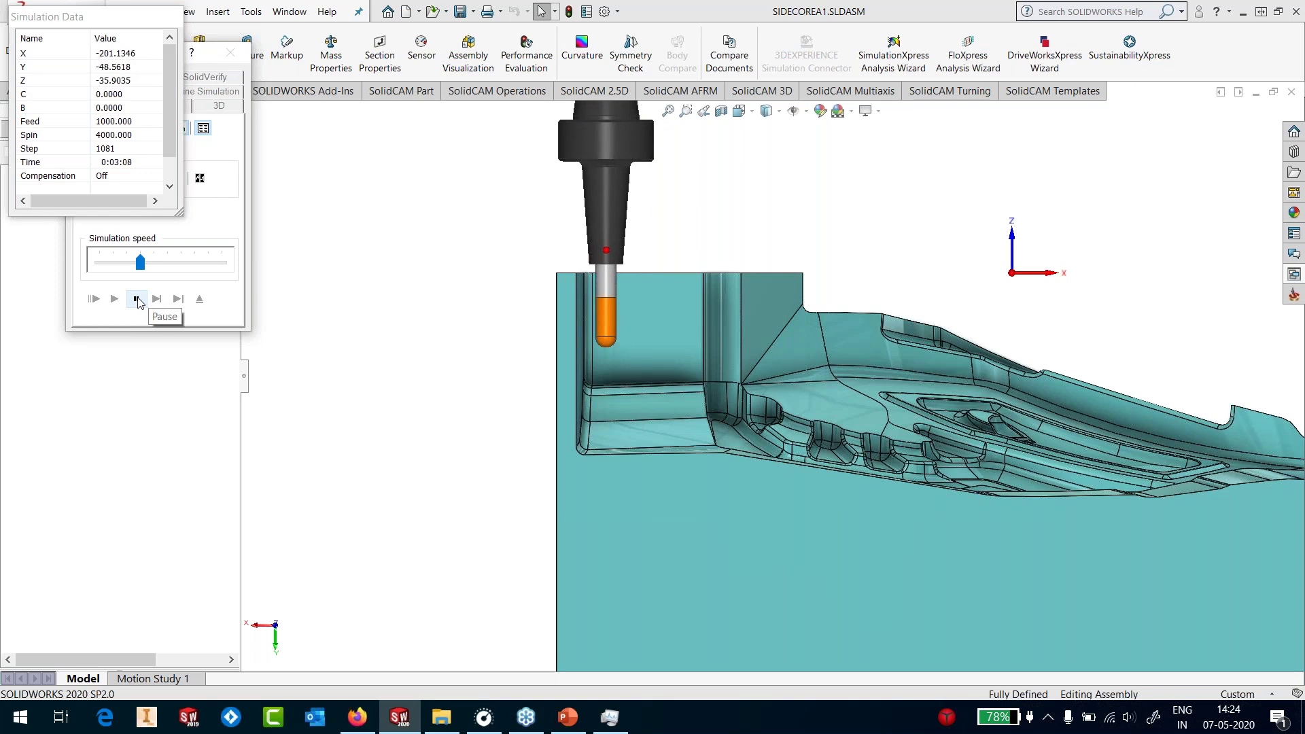
pyautogui.click(137, 299)
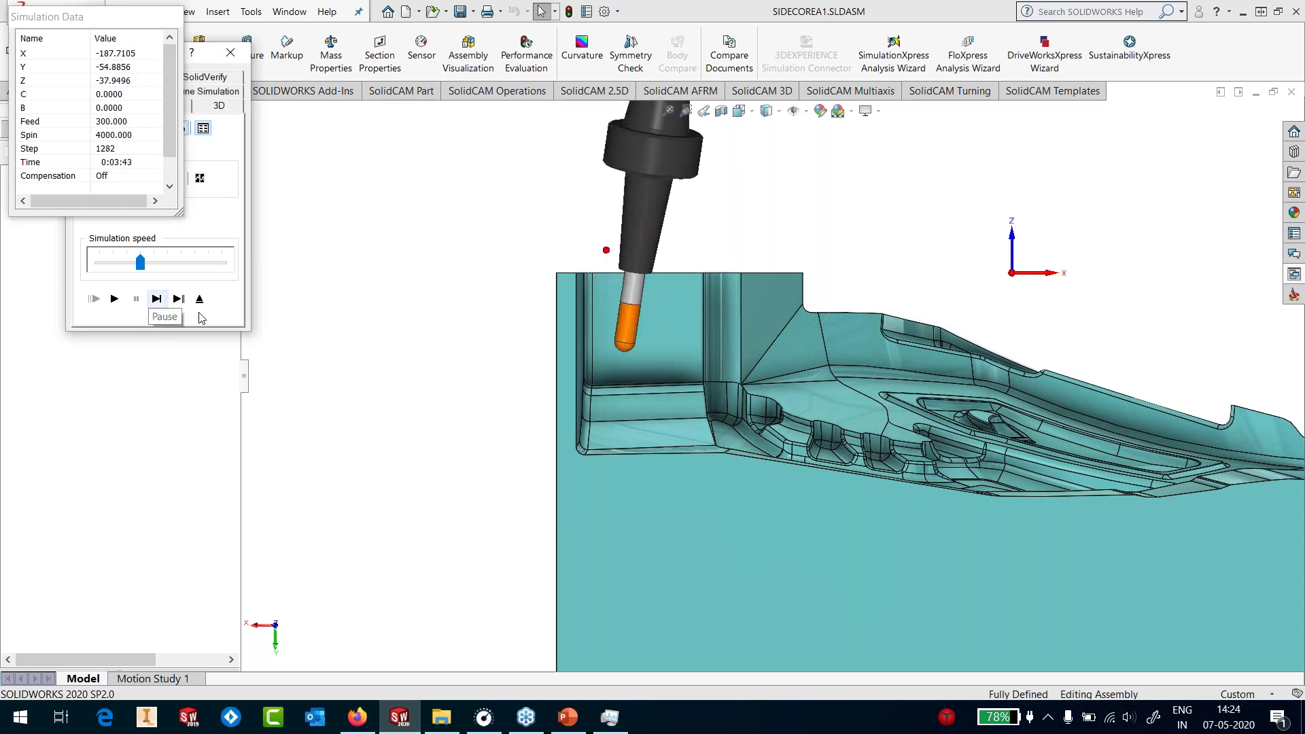
pyautogui.click(635, 359)
pyautogui.moveTo(635, 359); pyautogui.dragTo(609, 461, button='middle')
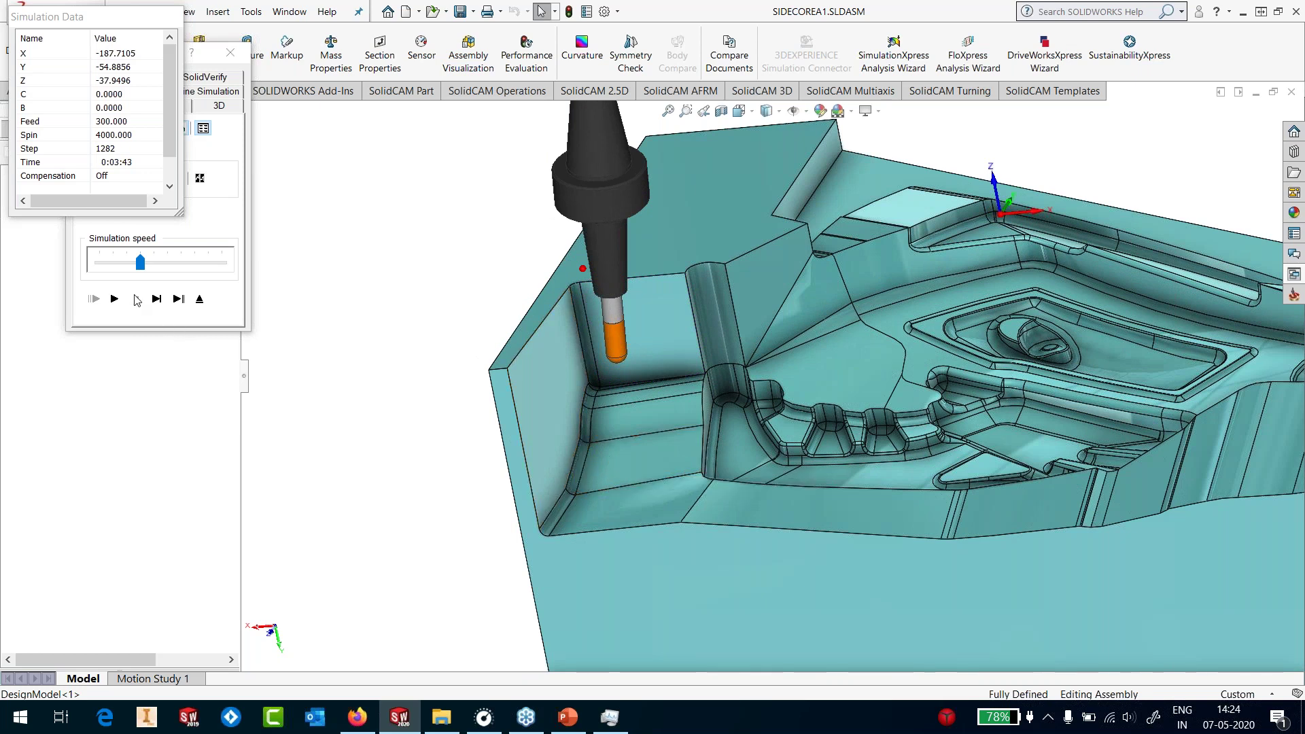
# Resume the 5X_CONV_target simulation slowly, speed it up to watch the tilted tool motion, and exit to inspect the toolpath
pyautogui.moveTo(139, 263); pyautogui.dragTo(126, 267)
pyautogui.click(115, 299)
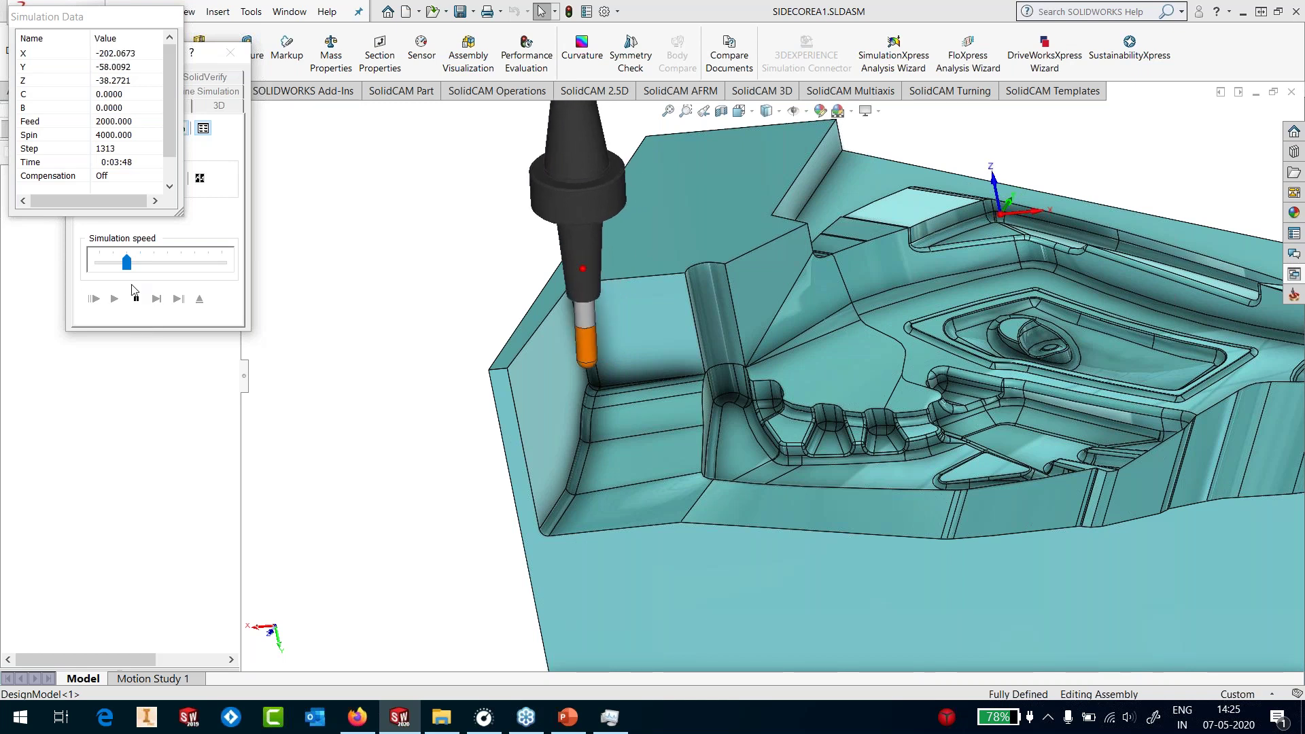
pyautogui.moveTo(126, 264); pyautogui.dragTo(140, 265)
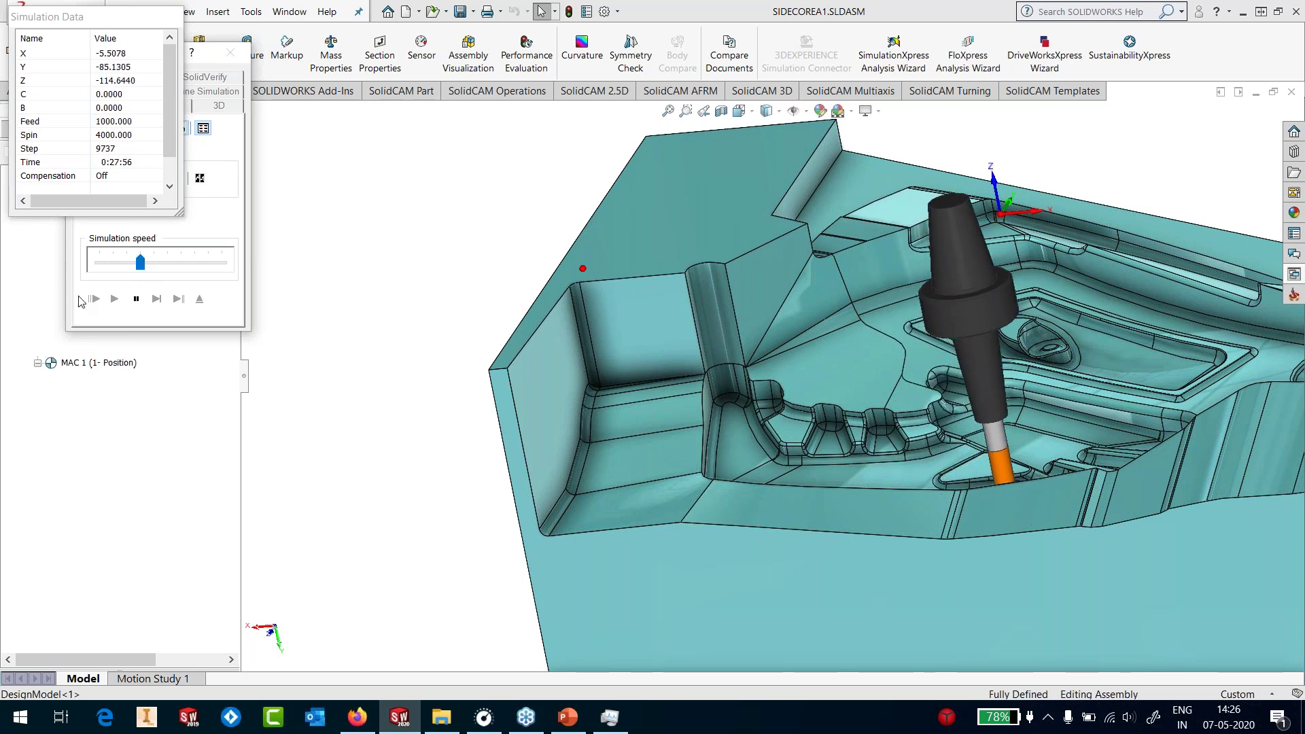
pyautogui.click(200, 299)
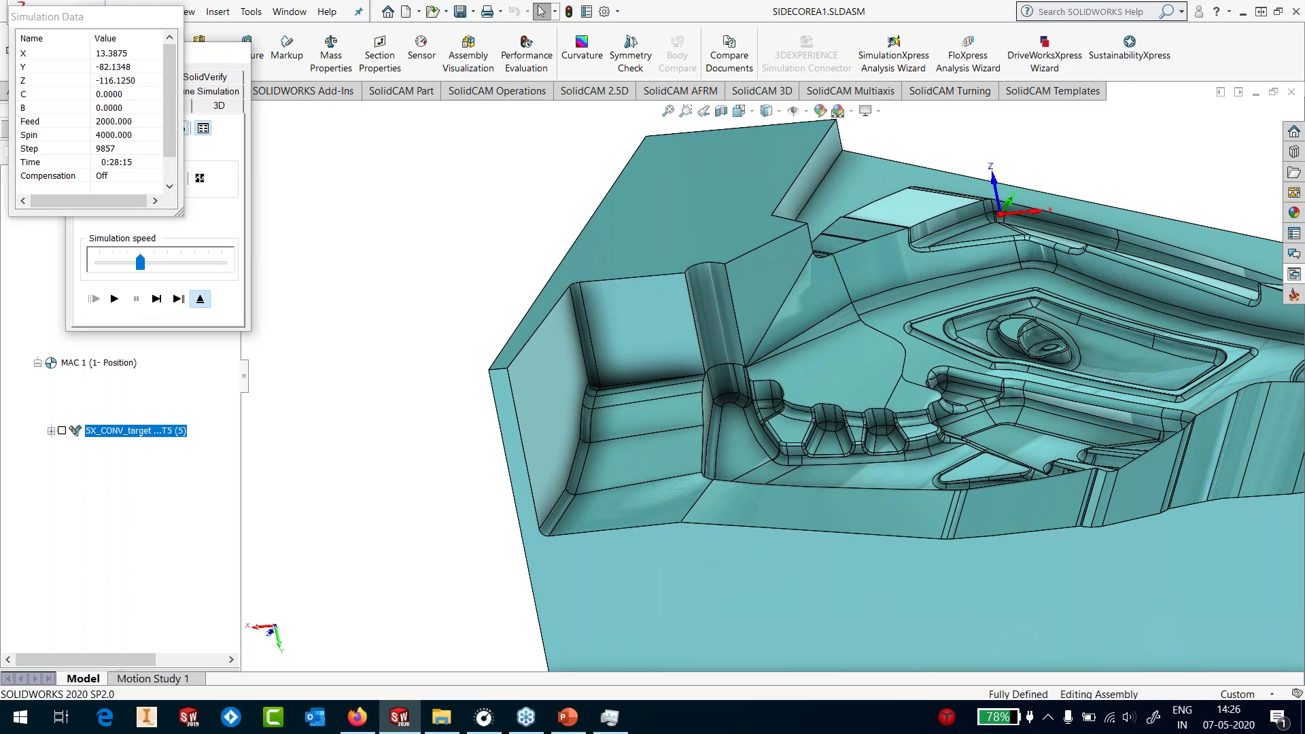
pyautogui.scroll(2, 1005, 394)
pyautogui.moveTo(1005, 394); pyautogui.dragTo(912, 439, button='middle')
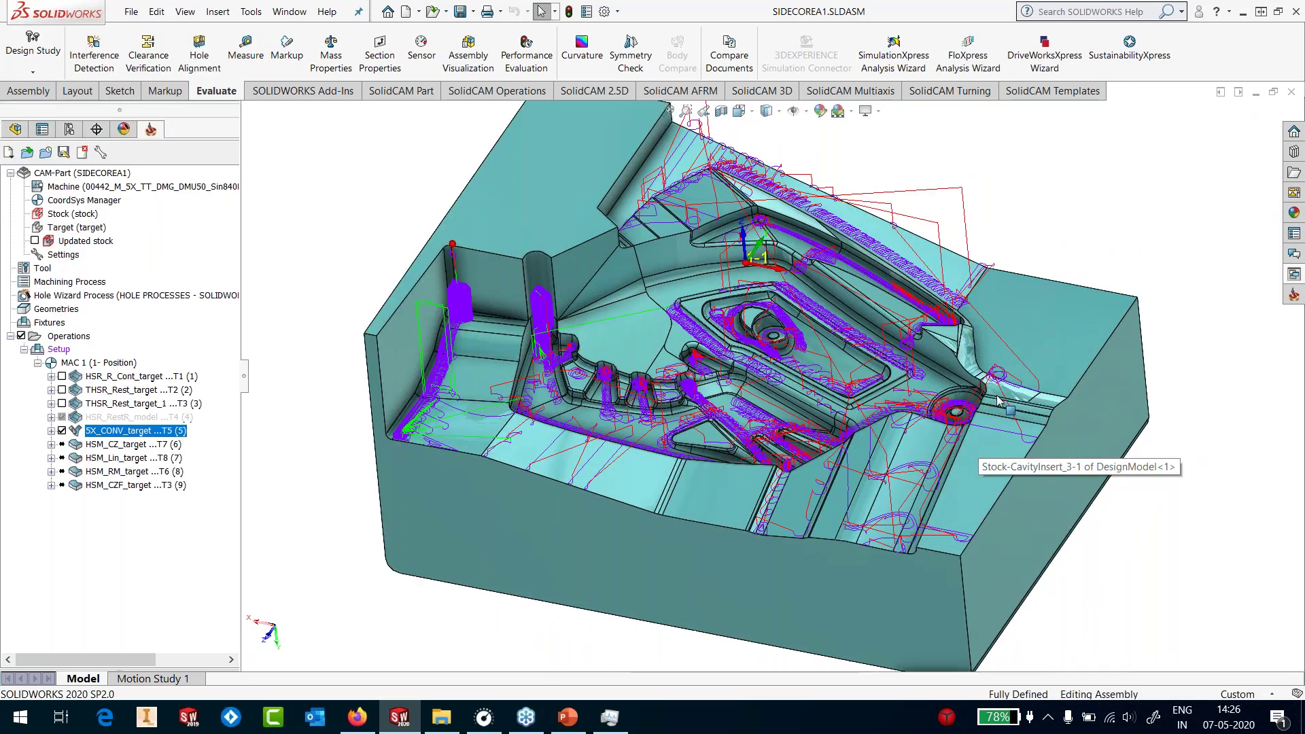
# Open the THSR_Rest_target operation, review its geometry and fixture definitions, and close it without changes
pyautogui.click(137, 392)
pyautogui.rightClick(137, 393)
pyautogui.click(204, 174)
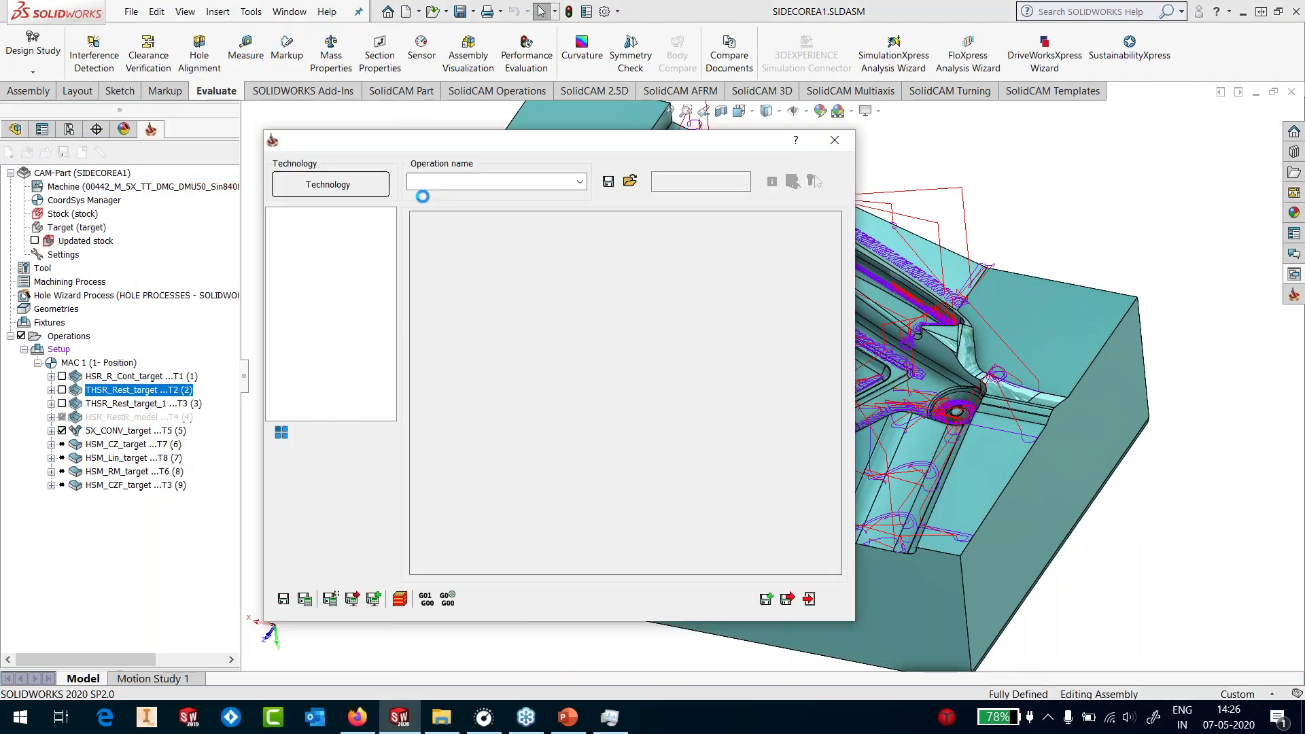
pyautogui.click(338, 214)
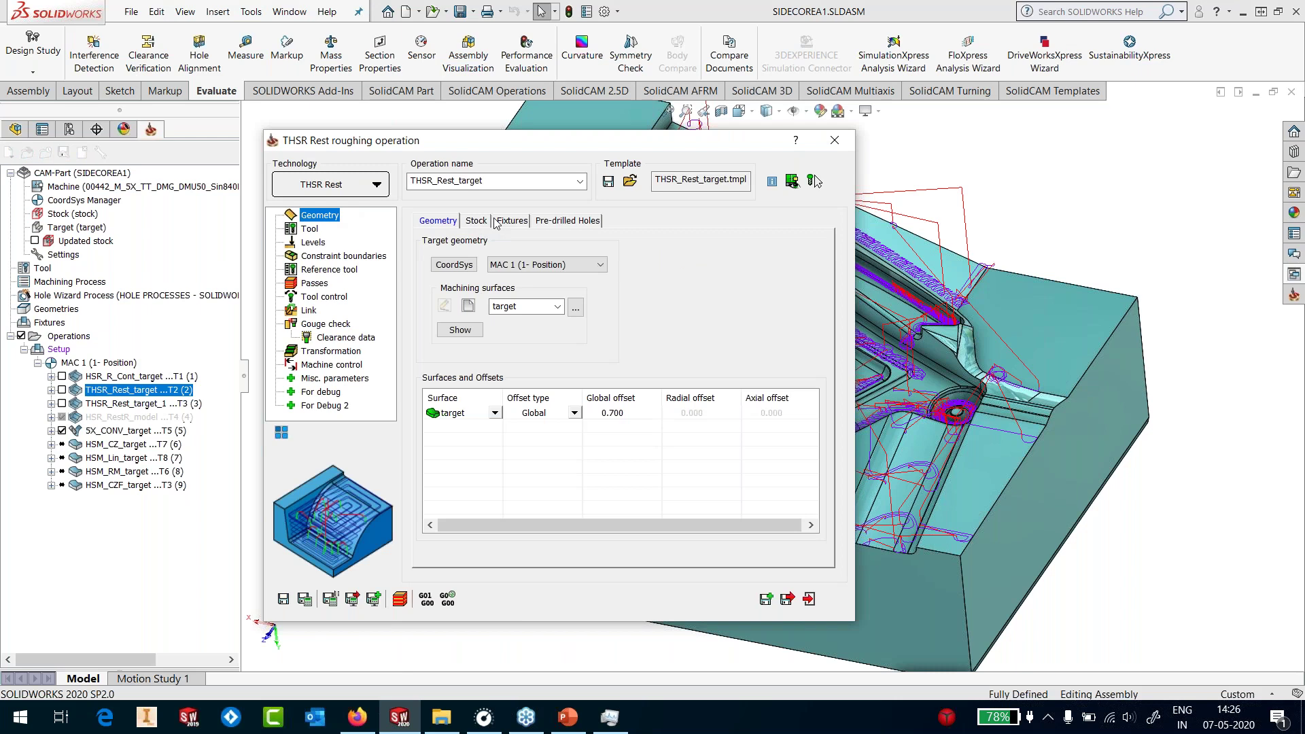
pyautogui.click(508, 220)
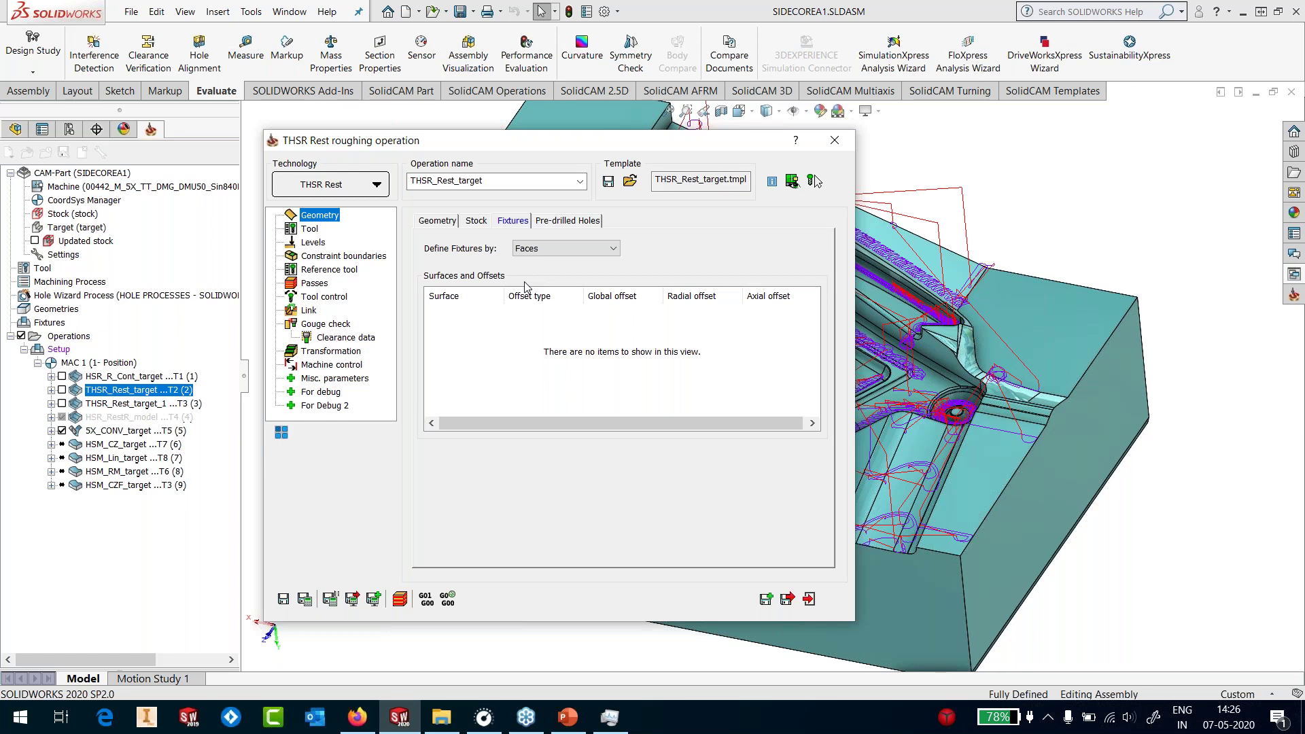
pyautogui.click(833, 147)
# Hide the 5X_CONV_target toolpath and open HSM_CZ_target to review its constraint boundaries and passes
pyautogui.click(62, 430)
pyautogui.rightClick(103, 447)
pyautogui.click(156, 172)
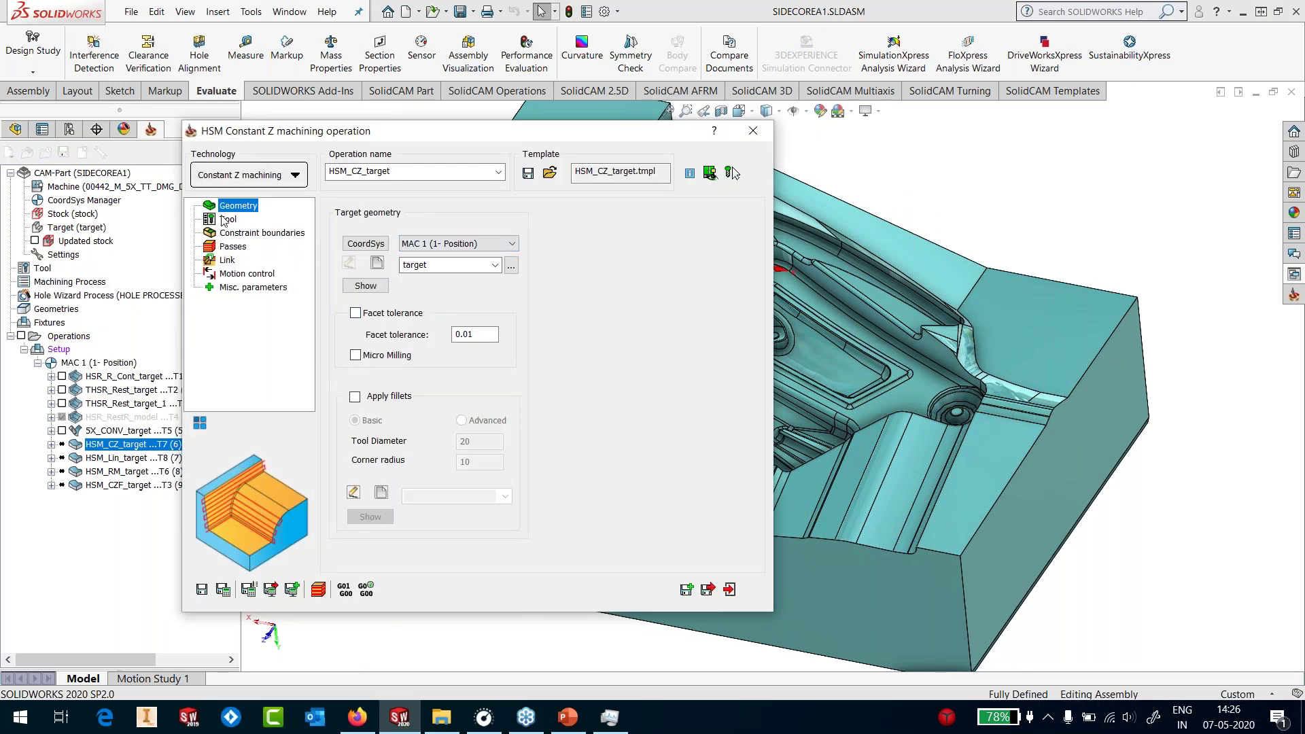
pyautogui.click(239, 233)
pyautogui.click(233, 246)
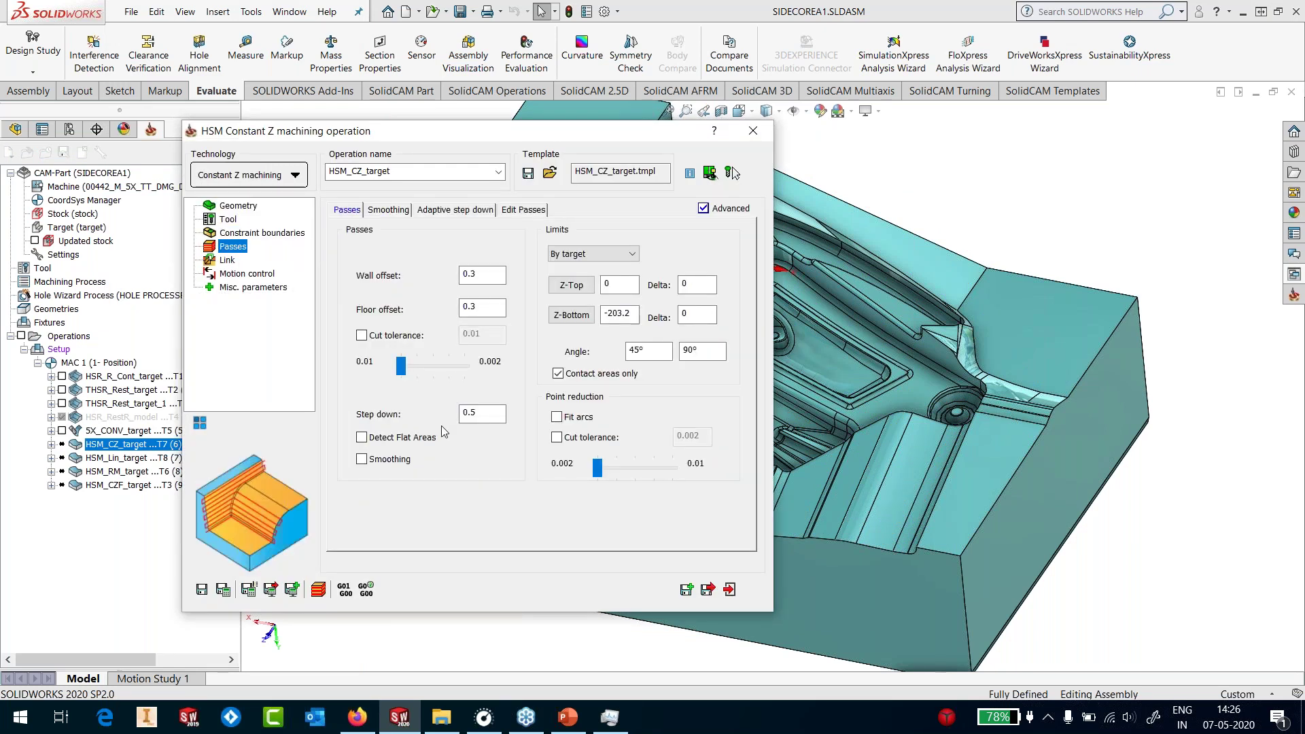
# Check HSM_CZ_target's angle limits and link settings, save the Constant Z operation, and exit it
pyautogui.click(227, 260)
pyautogui.click(232, 246)
pyautogui.doubleClick(636, 350)
pyautogui.press('Tab')
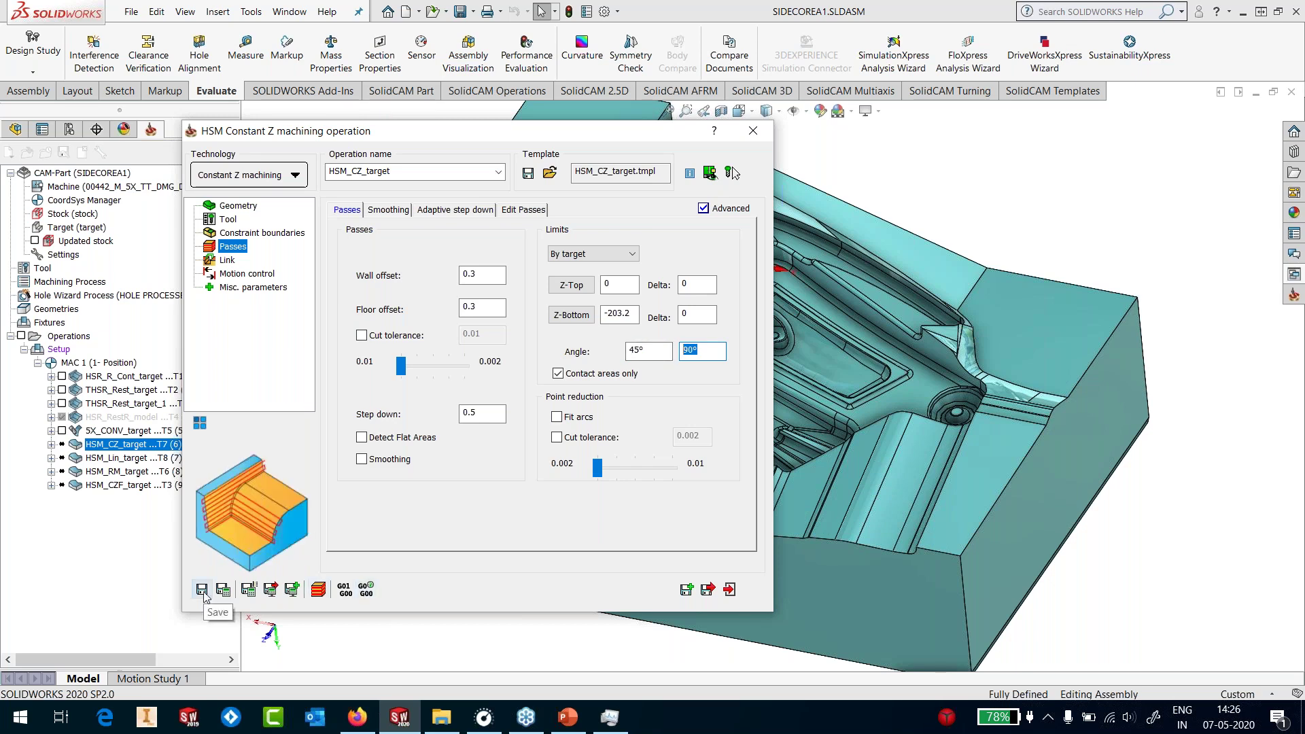
pyautogui.click(227, 259)
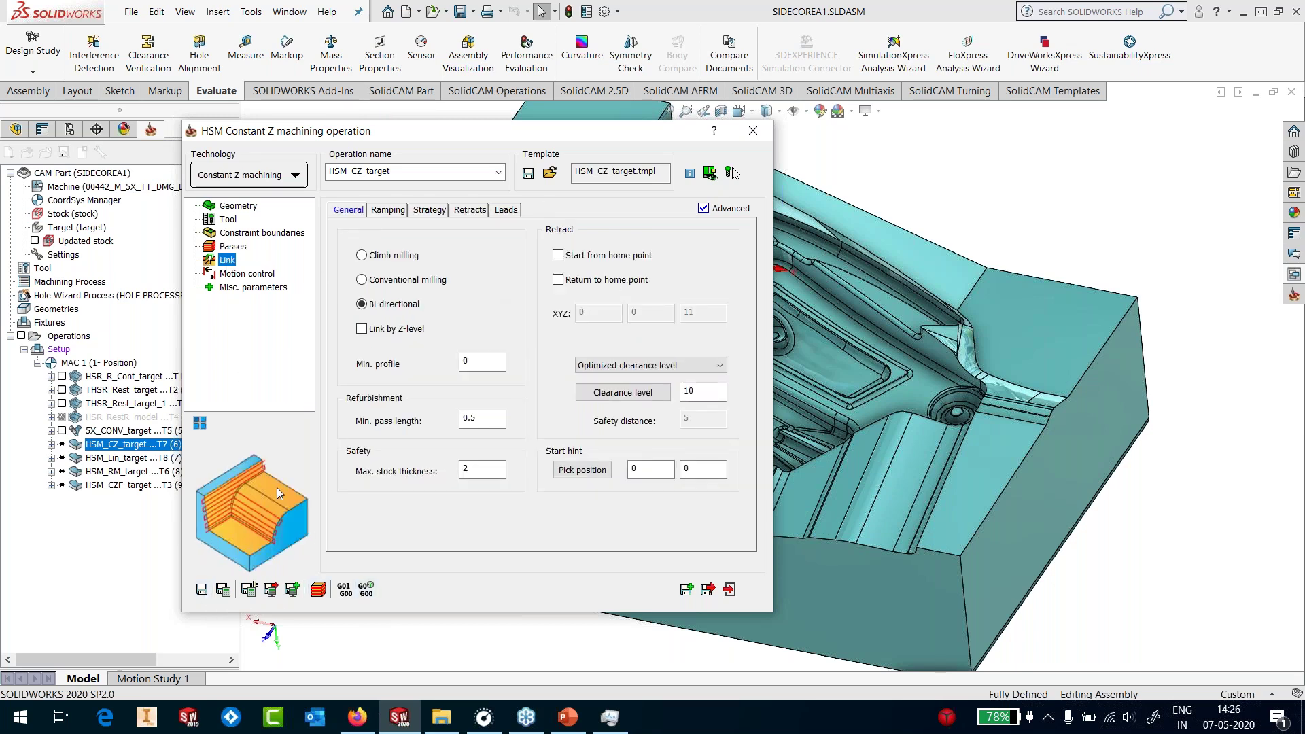
pyautogui.click(203, 590)
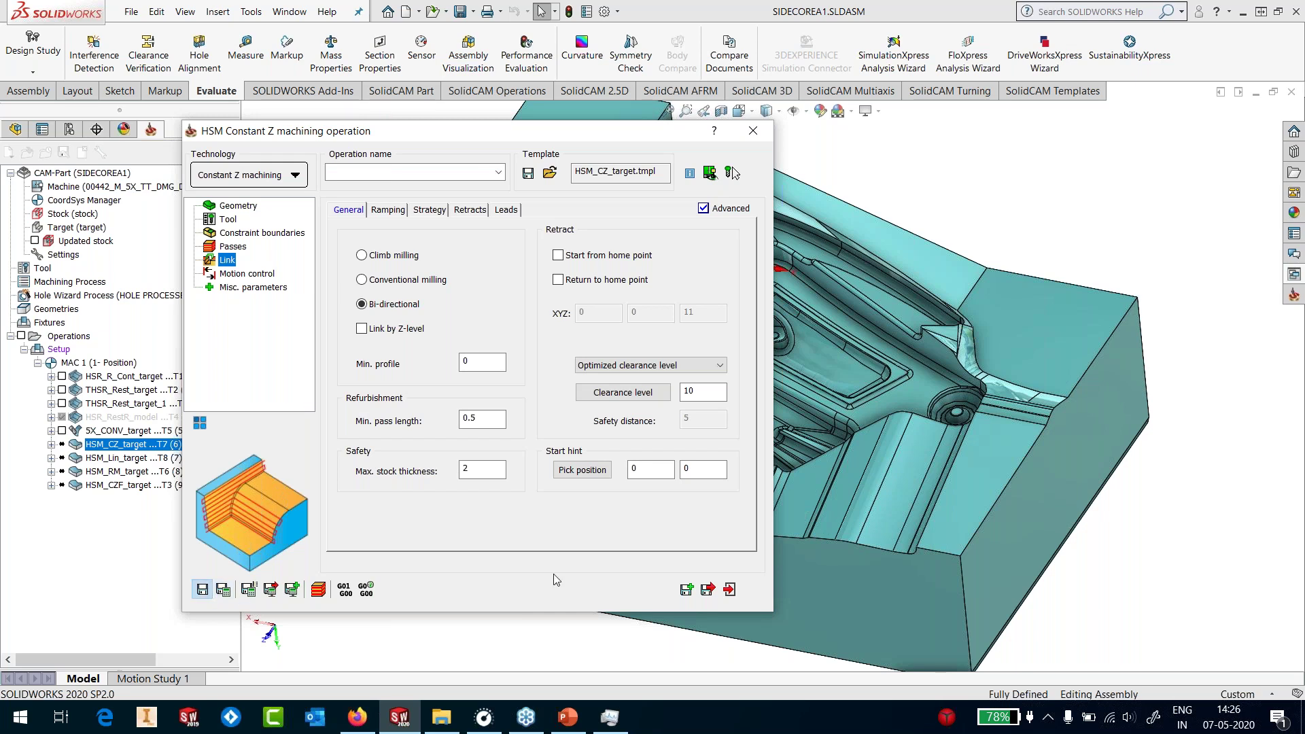
pyautogui.click(730, 589)
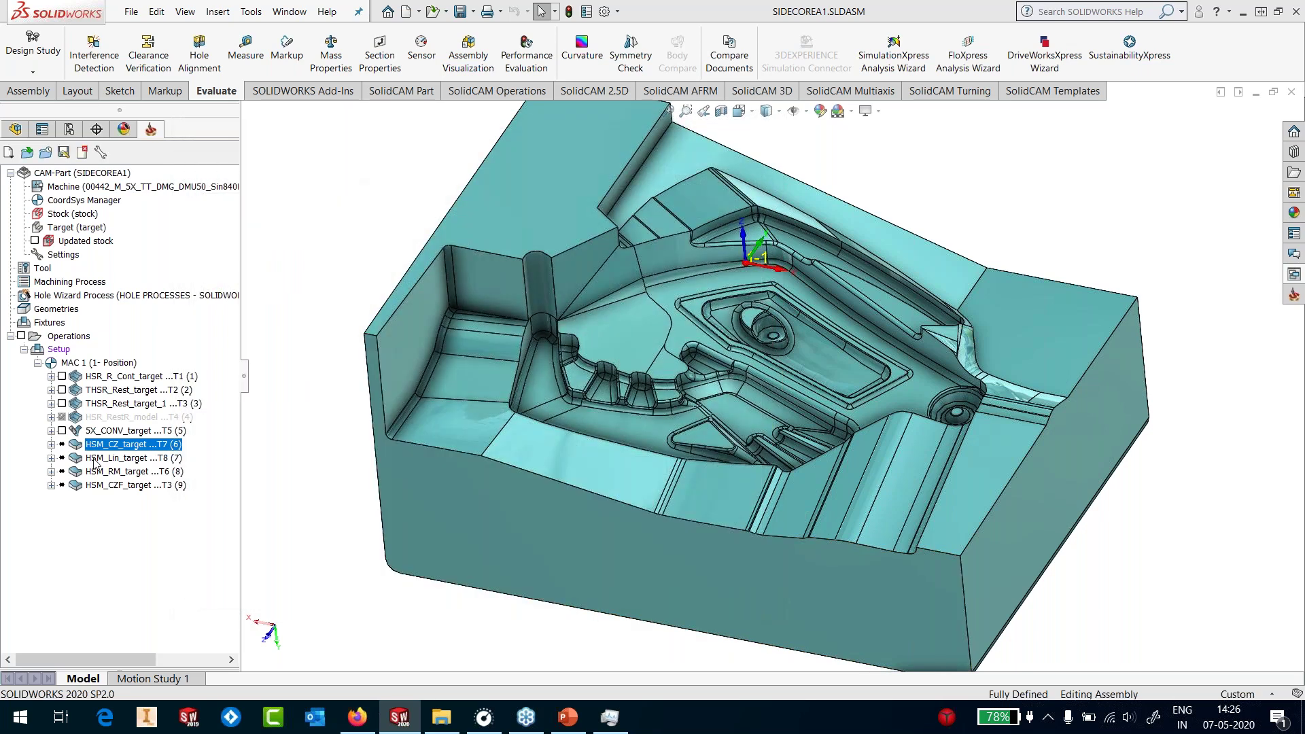
# Open the HSM_Lin_target operation and review its tool, constraint boundaries, step over and pass angle
pyautogui.doubleClick(95, 461)
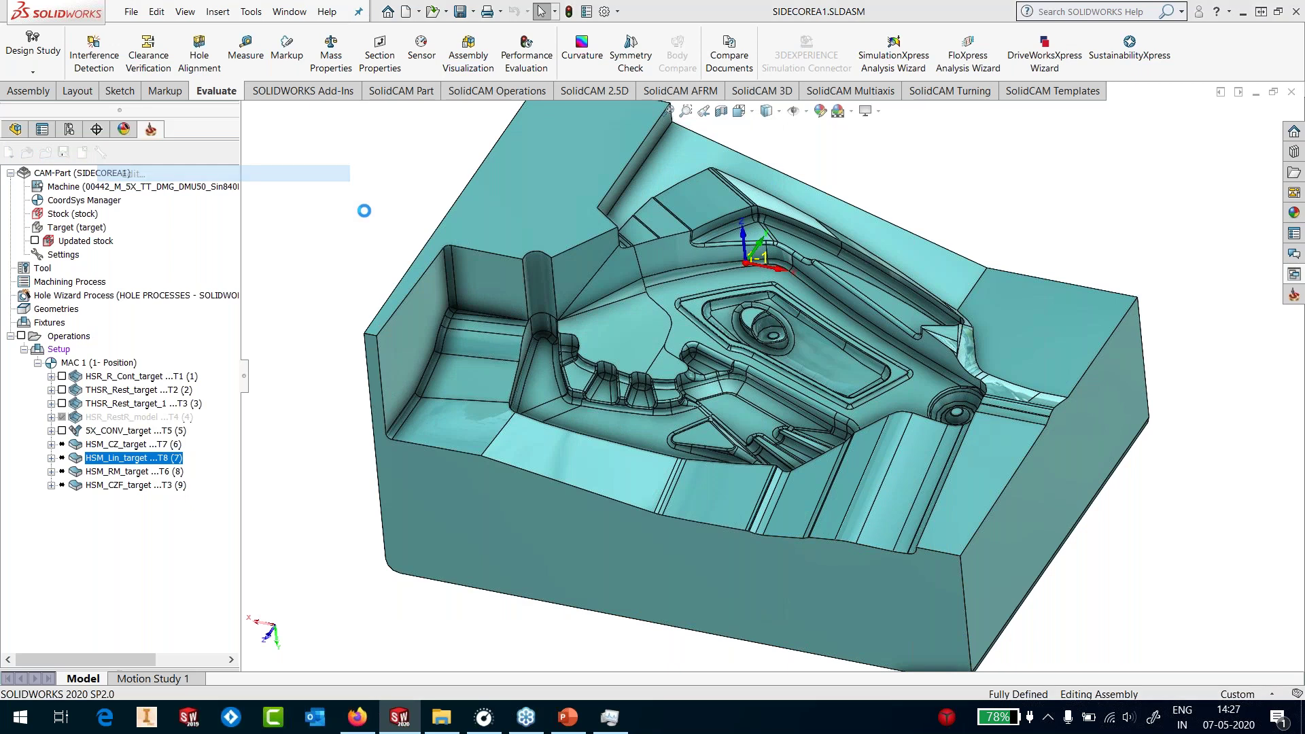
pyautogui.click(229, 220)
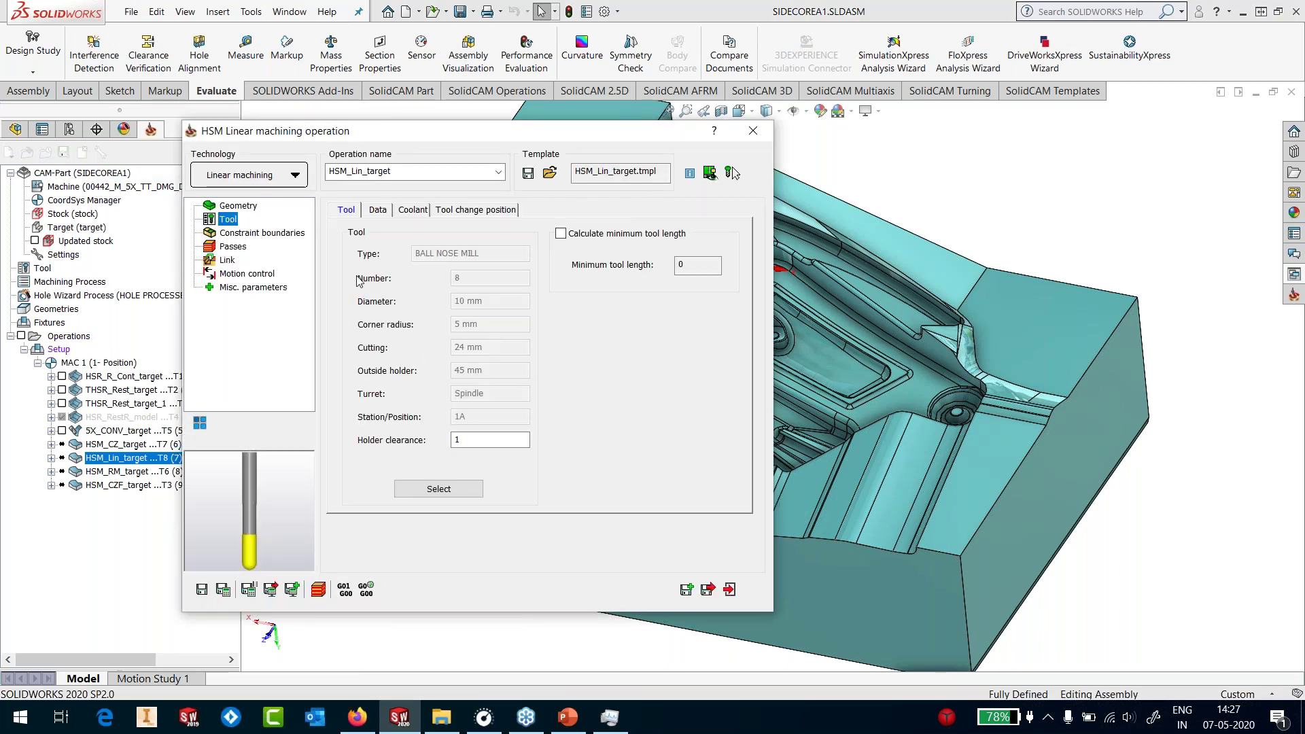
pyautogui.click(251, 232)
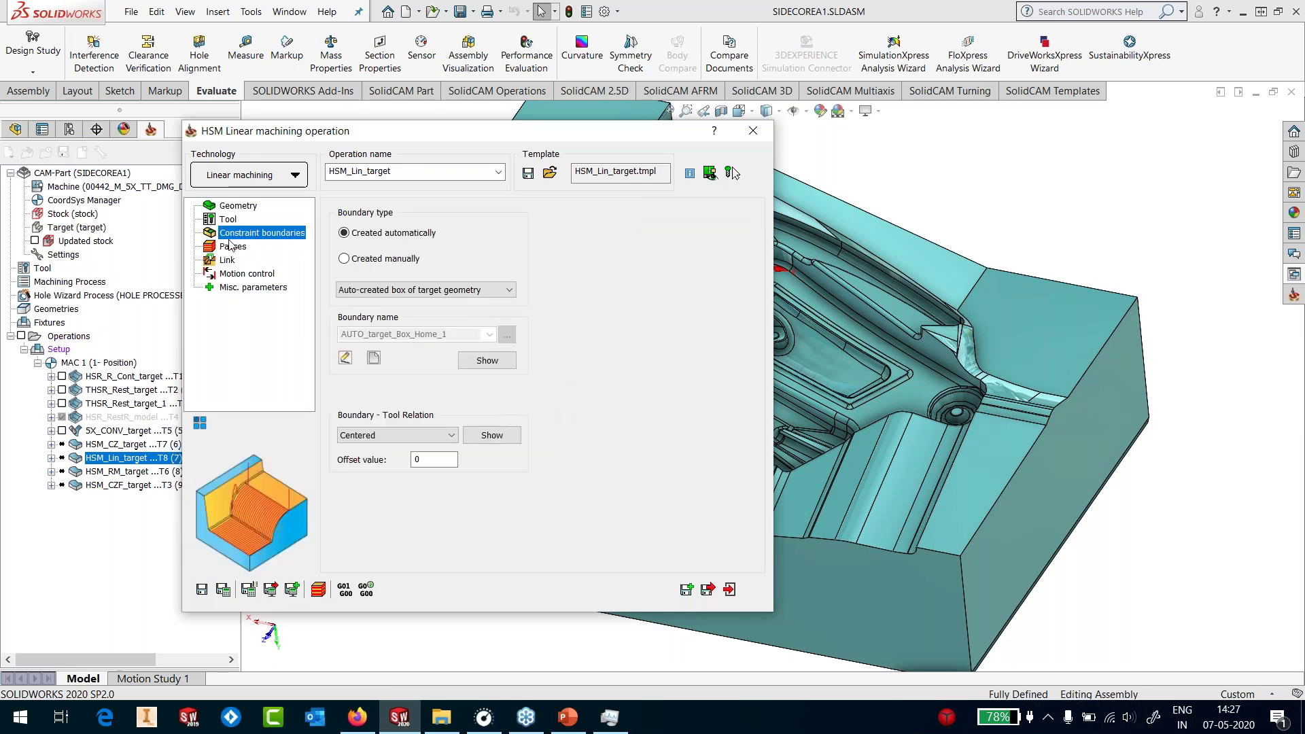
pyautogui.click(232, 247)
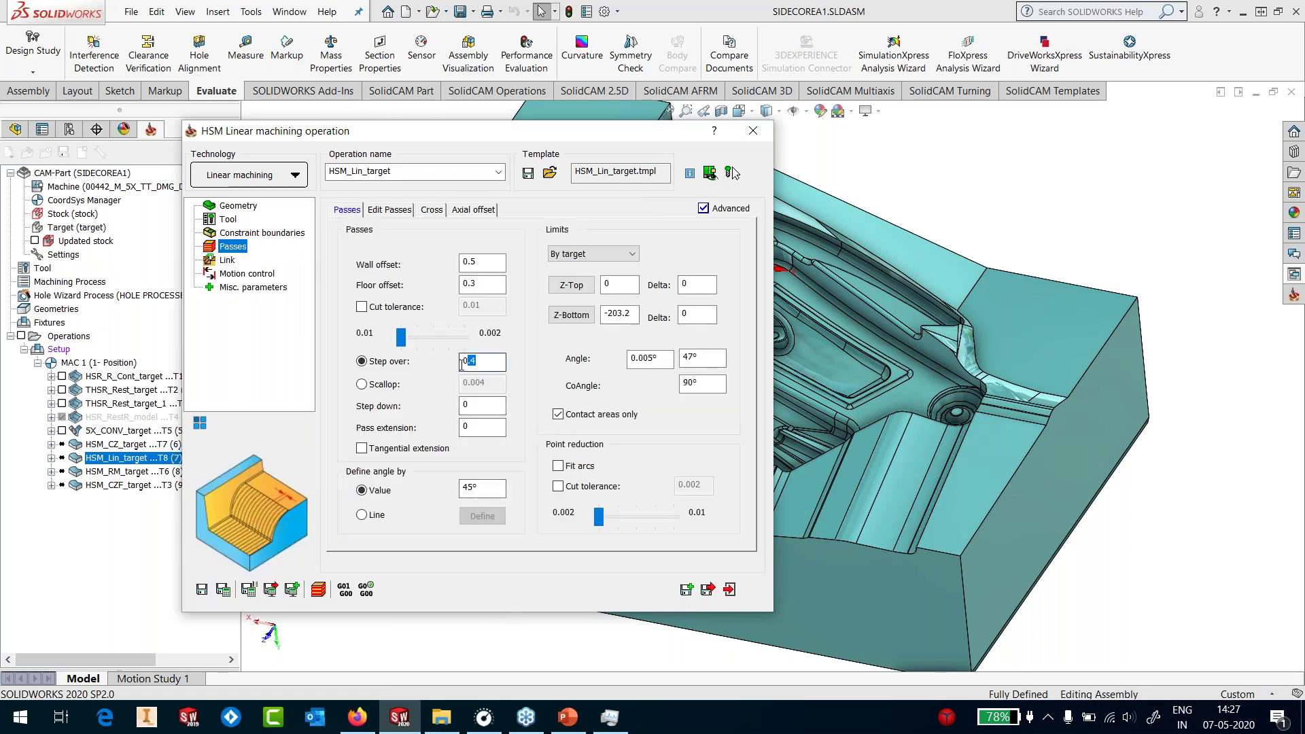
pyautogui.click(462, 487)
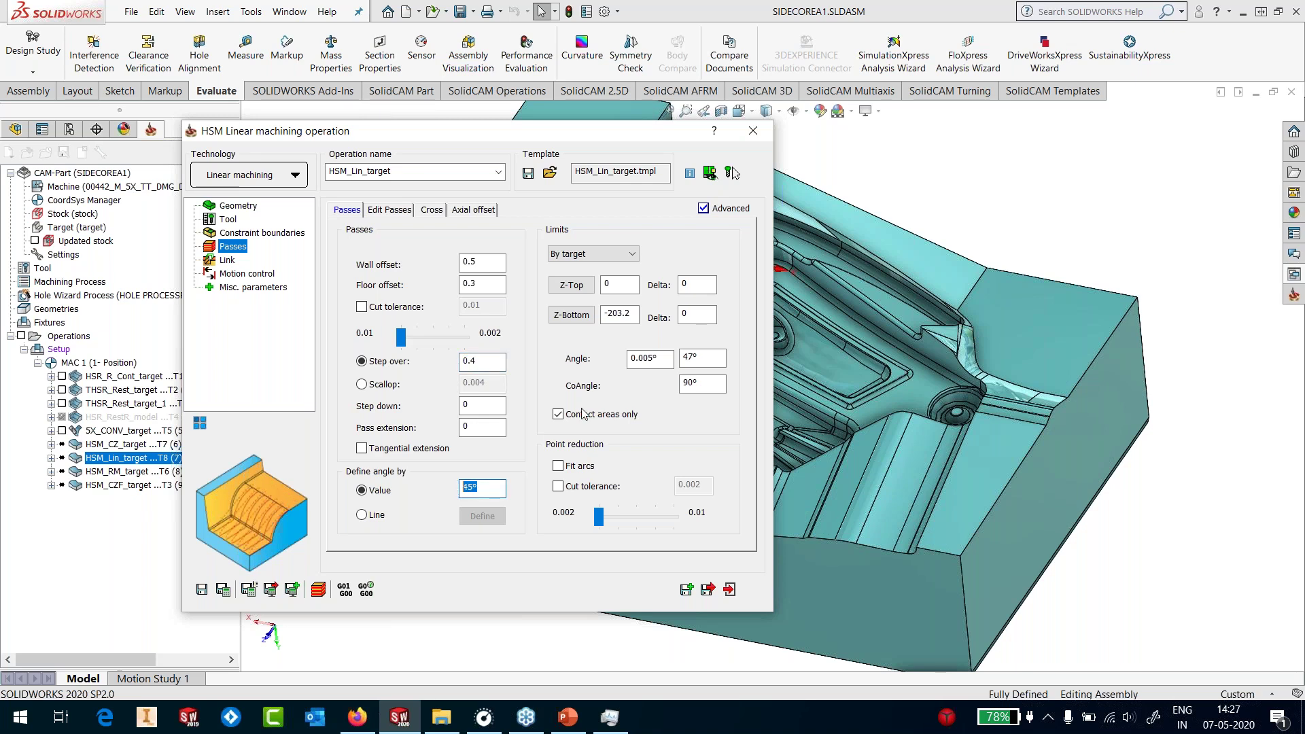
# Check the slope angle limits of HSM_Lin_target, save the linear machining operation, and exit it
pyautogui.moveTo(658, 359); pyautogui.dragTo(622, 365)
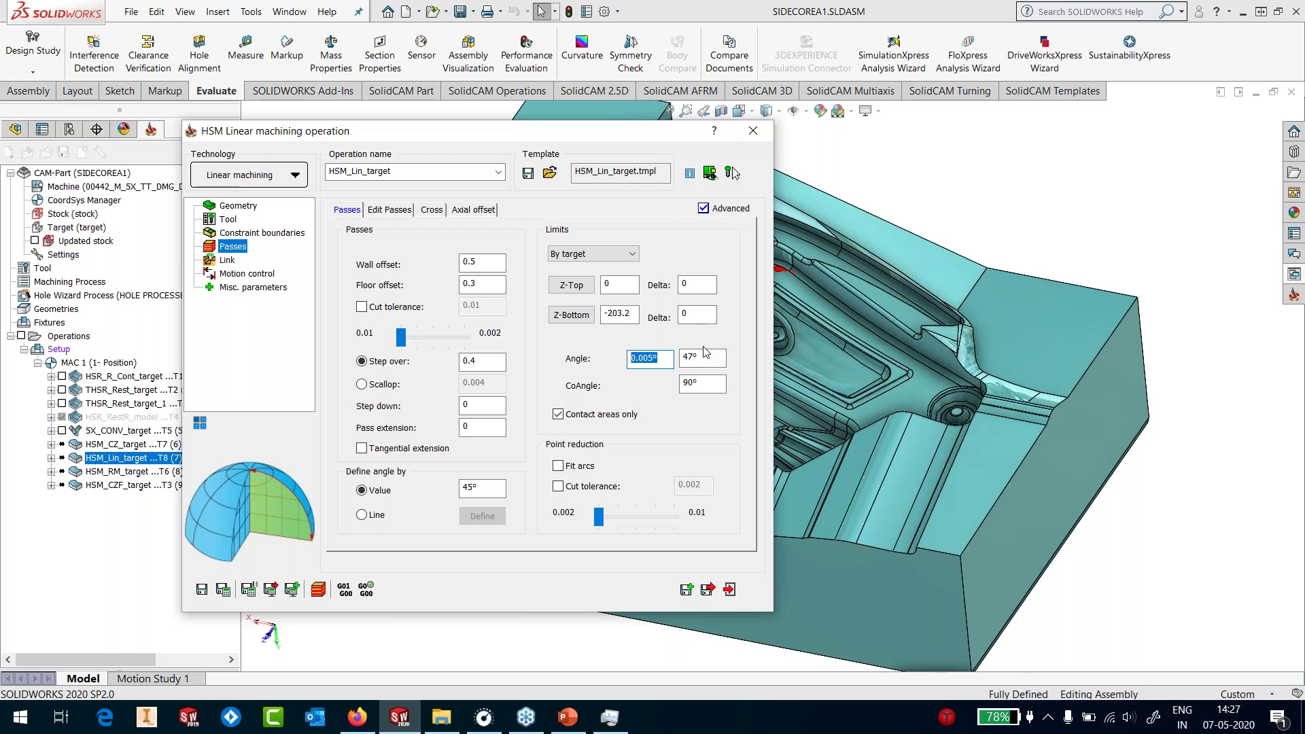
pyautogui.moveTo(661, 359); pyautogui.dragTo(607, 362)
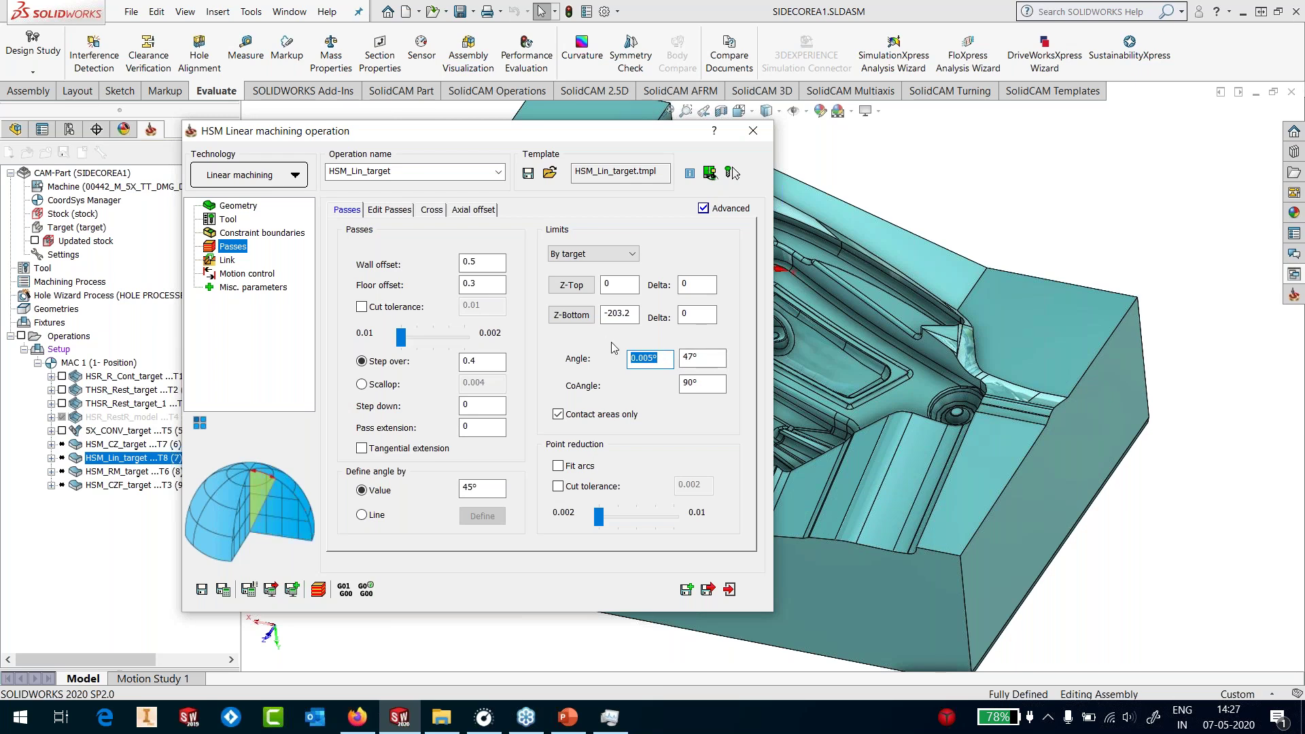
pyautogui.click(202, 589)
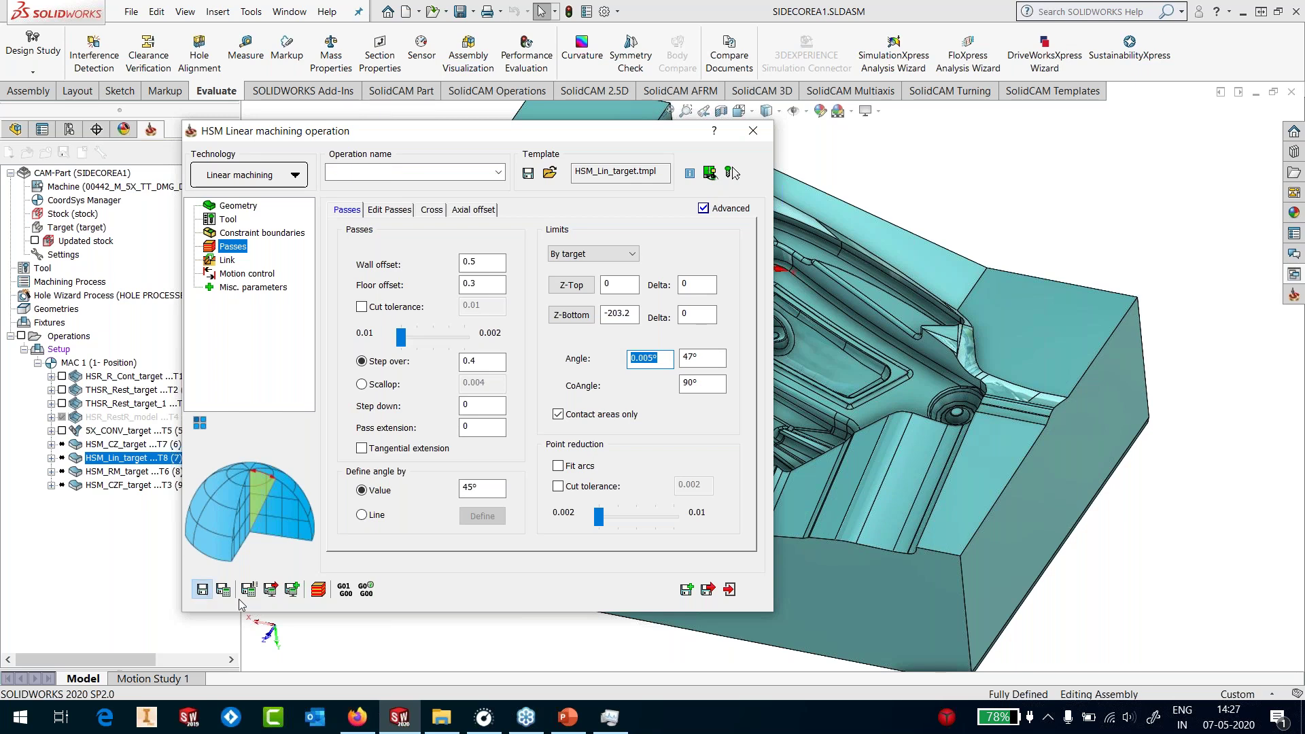
pyautogui.click(721, 590)
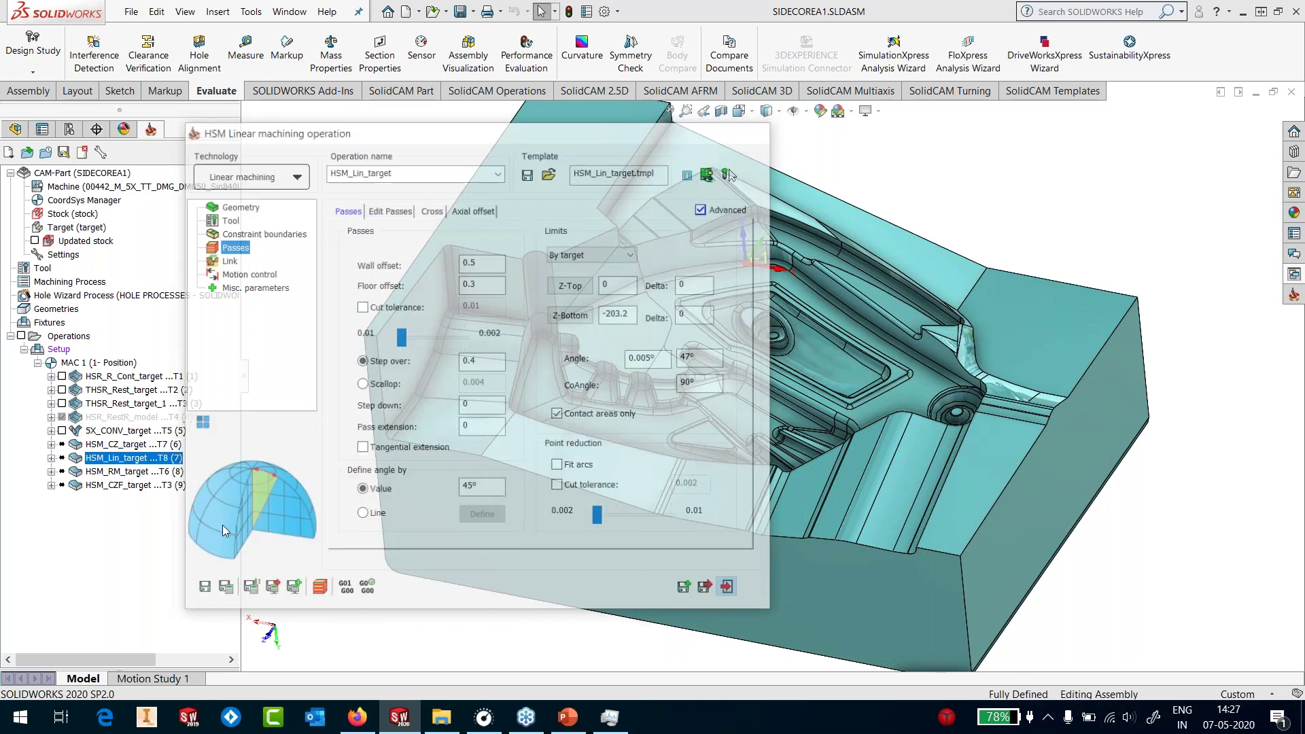
# Open HSM_RM_target, review its ball nose tool, and examine the model's deep pocket corners and fillets
pyautogui.rightClick(115, 470)
pyautogui.click(145, 178)
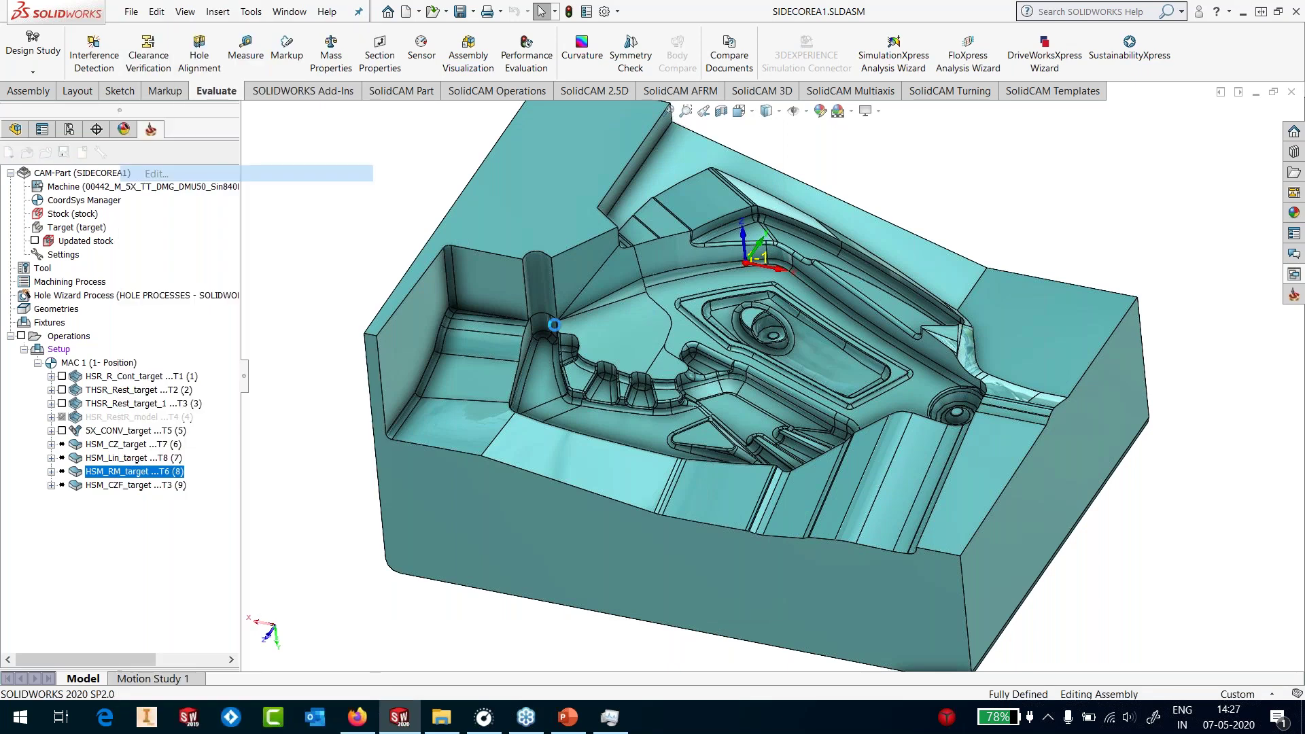
pyautogui.click(226, 219)
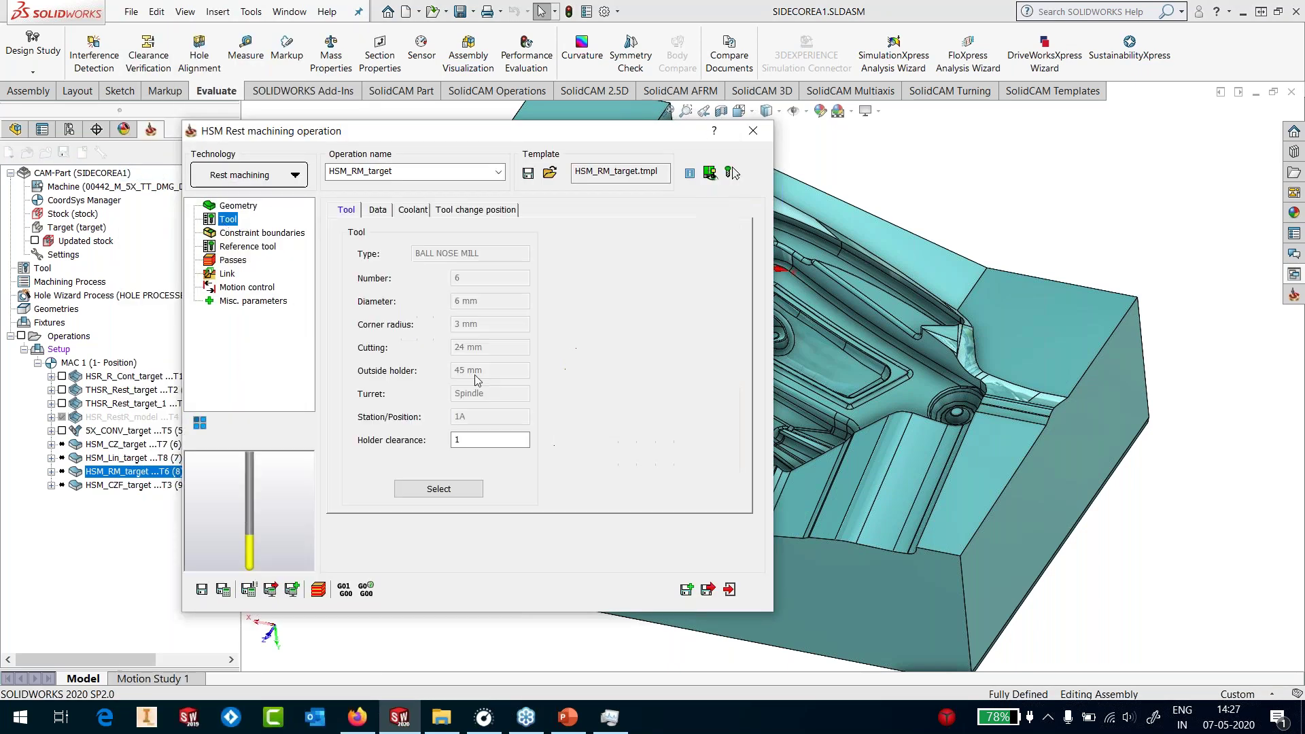
pyautogui.doubleClick(499, 137)
pyautogui.scroll(-3, 442, 293)
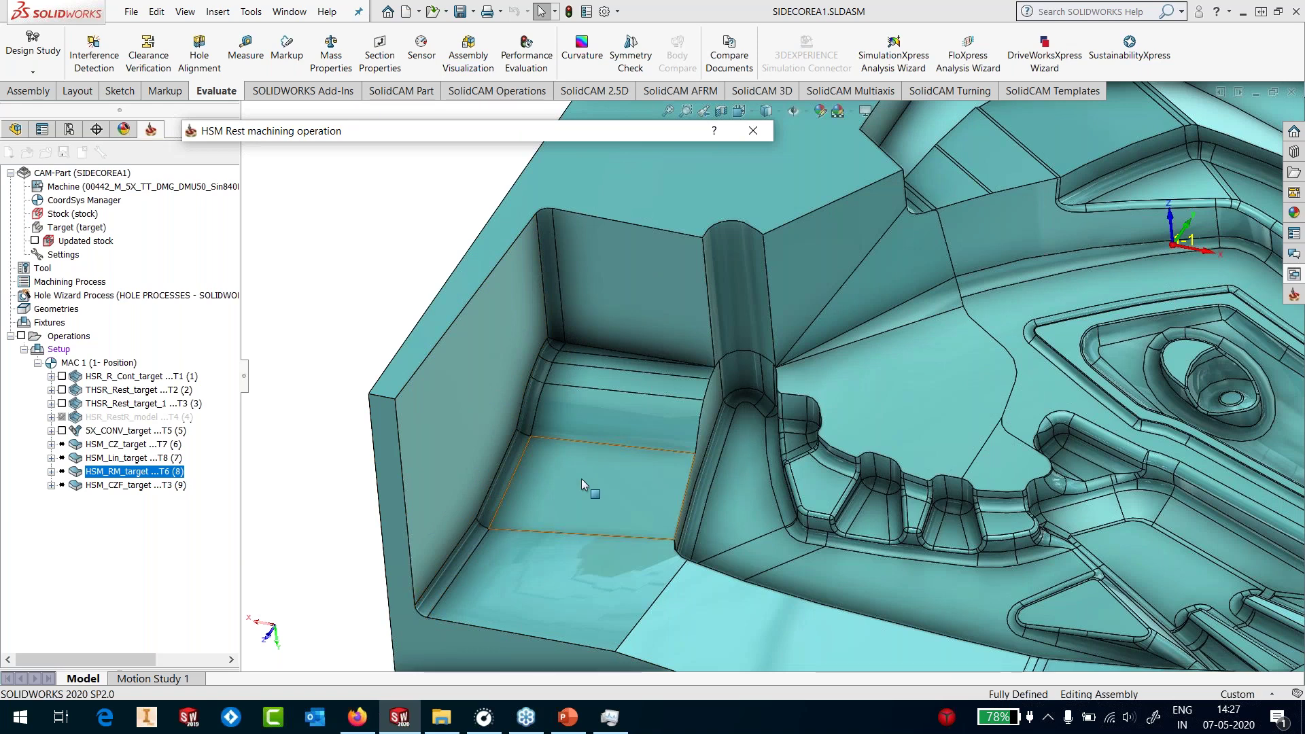
pyautogui.press('f')
pyautogui.scroll(-1, 1017, 436)
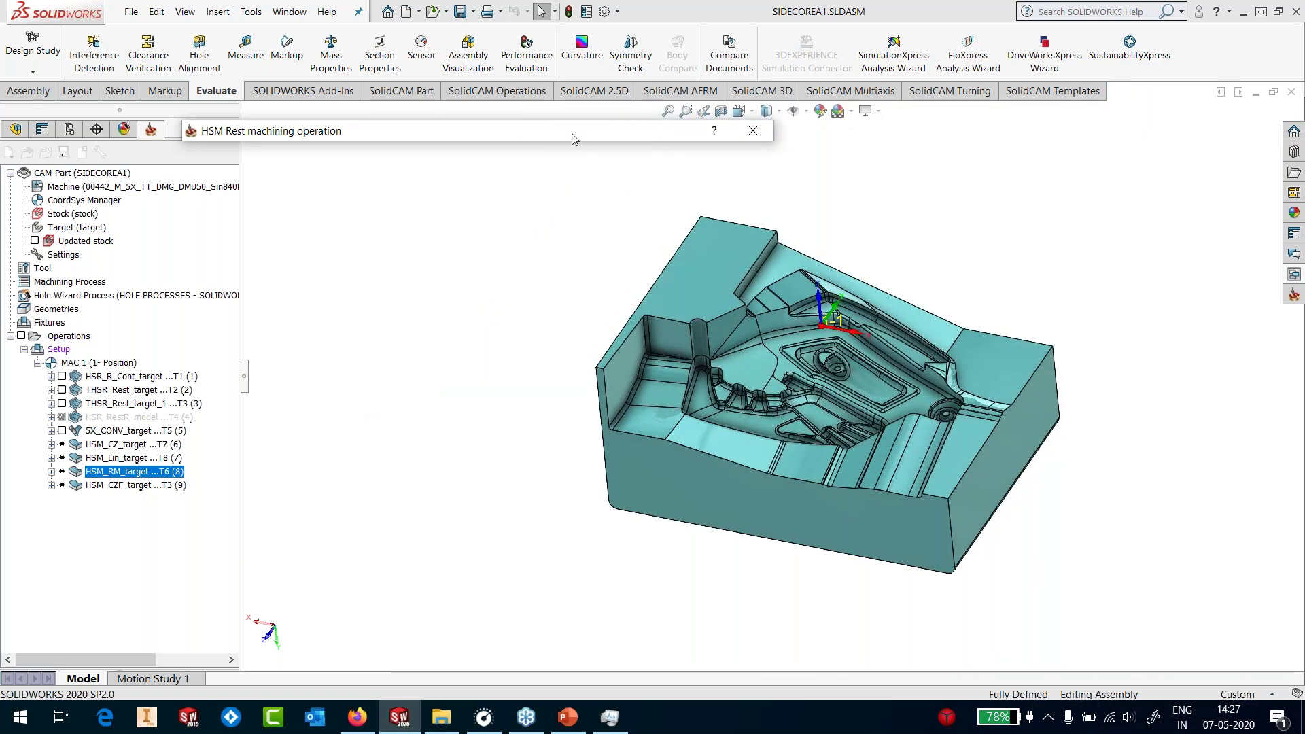
# Review HSM_RM_target's reference tool, passes and link settings, save the rest machining operation, and exit it
pyautogui.click(264, 232)
pyautogui.click(247, 246)
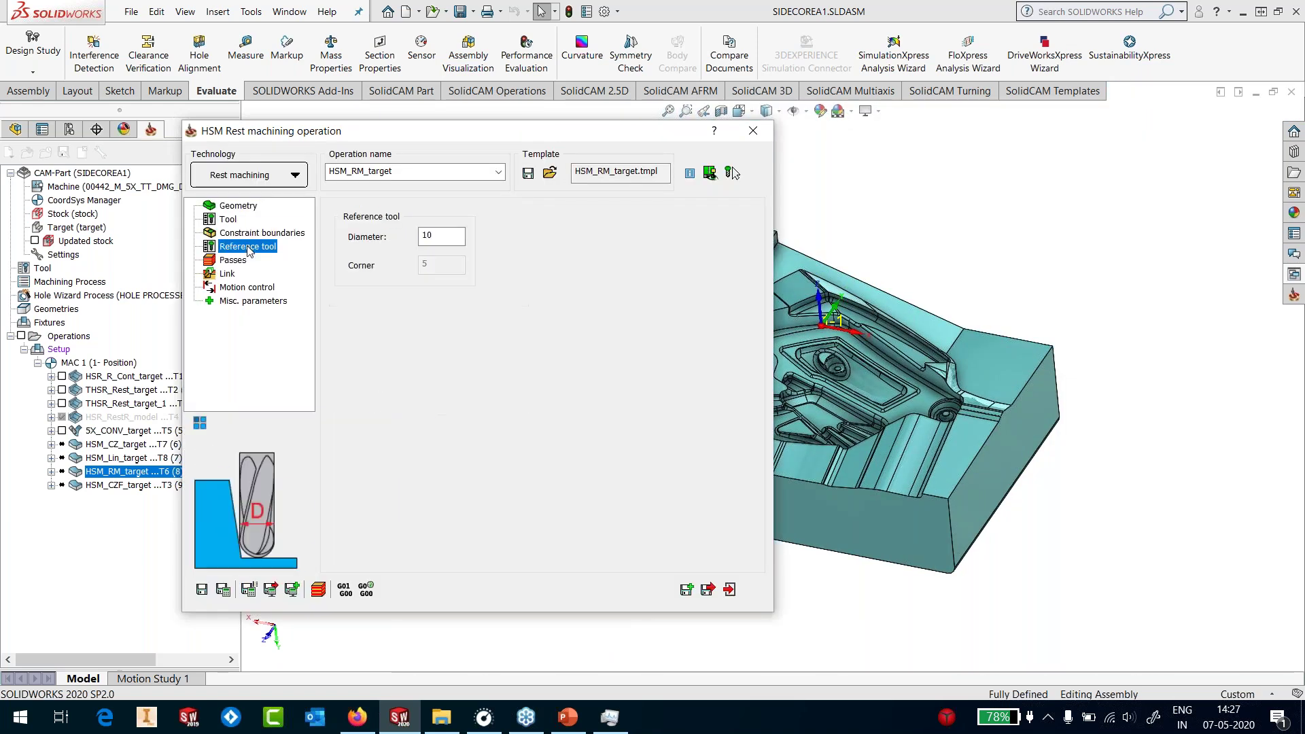
pyautogui.doubleClick(424, 243)
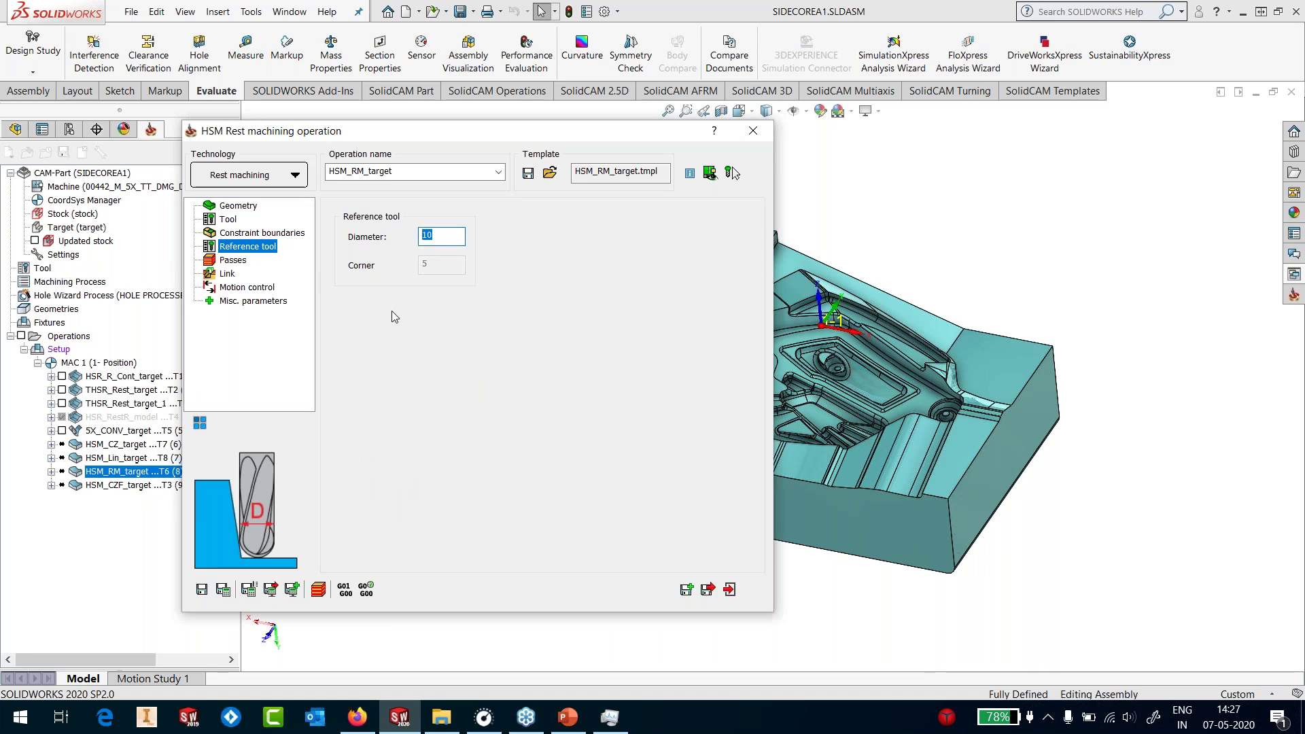
pyautogui.click(236, 260)
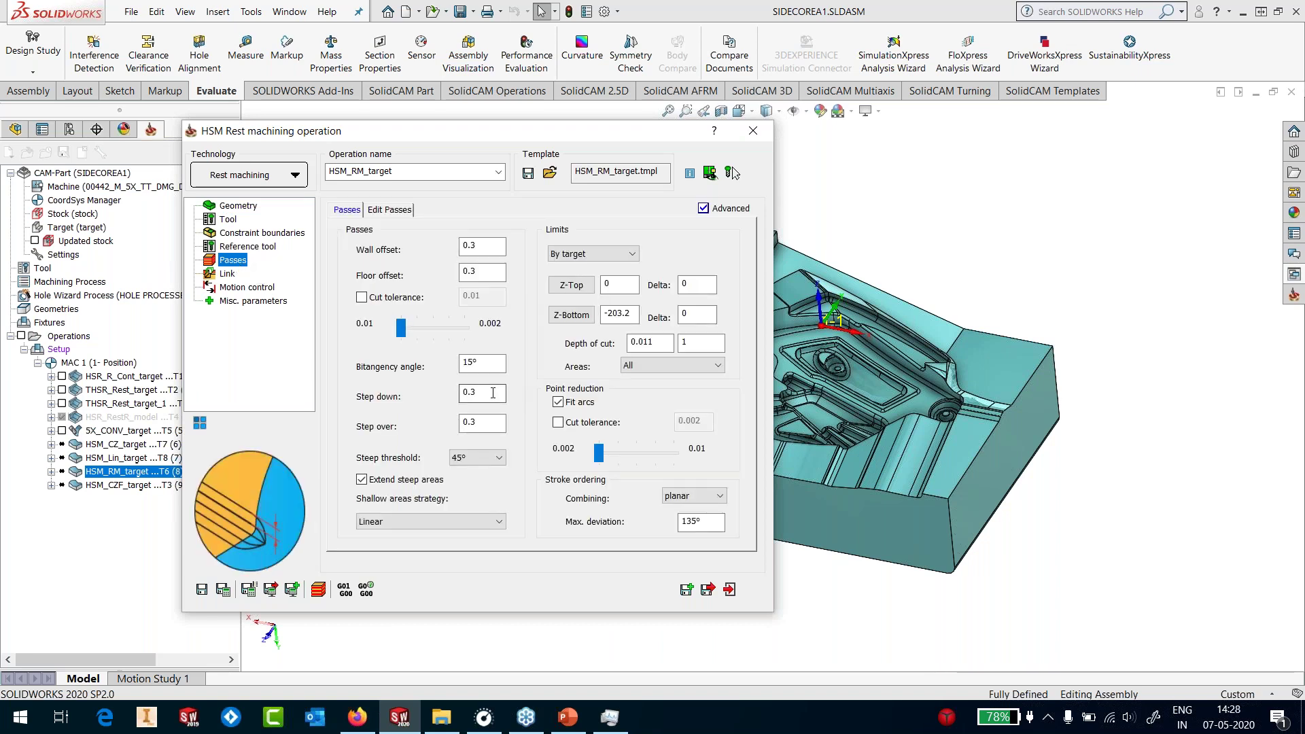
pyautogui.doubleClick(461, 422)
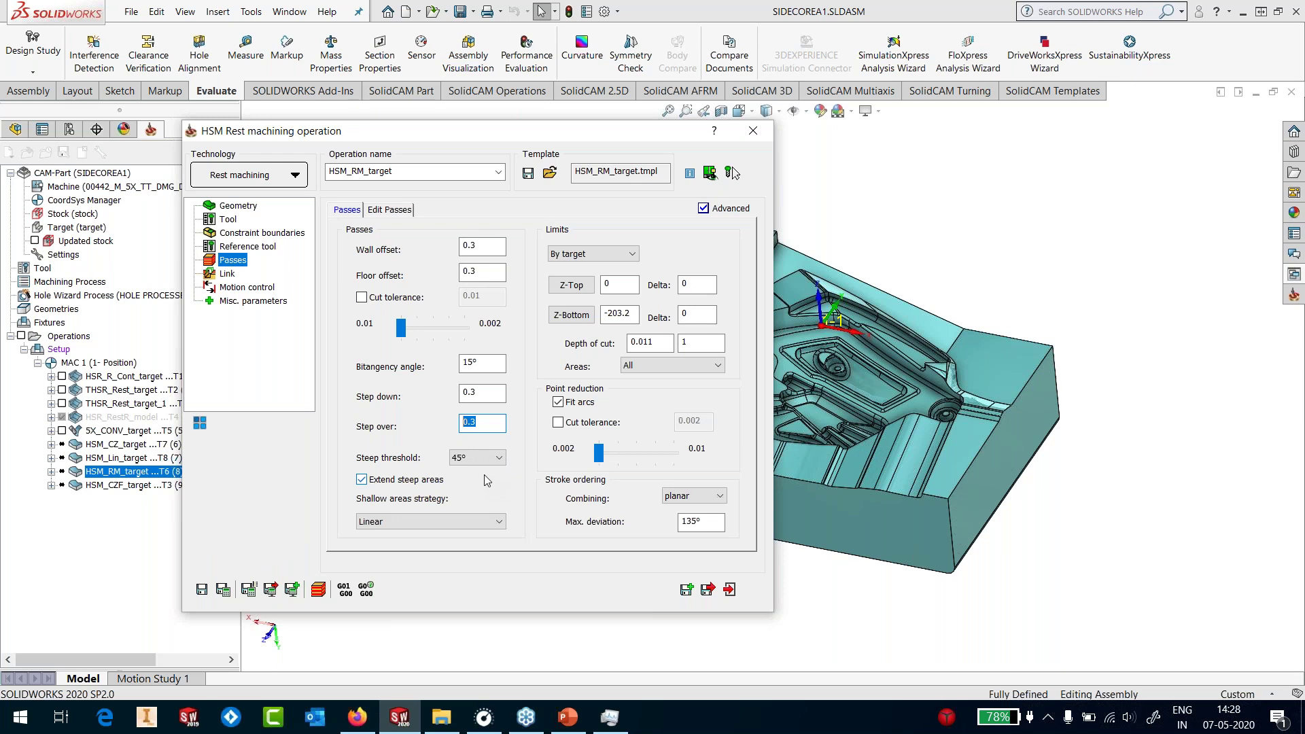
pyautogui.click(227, 274)
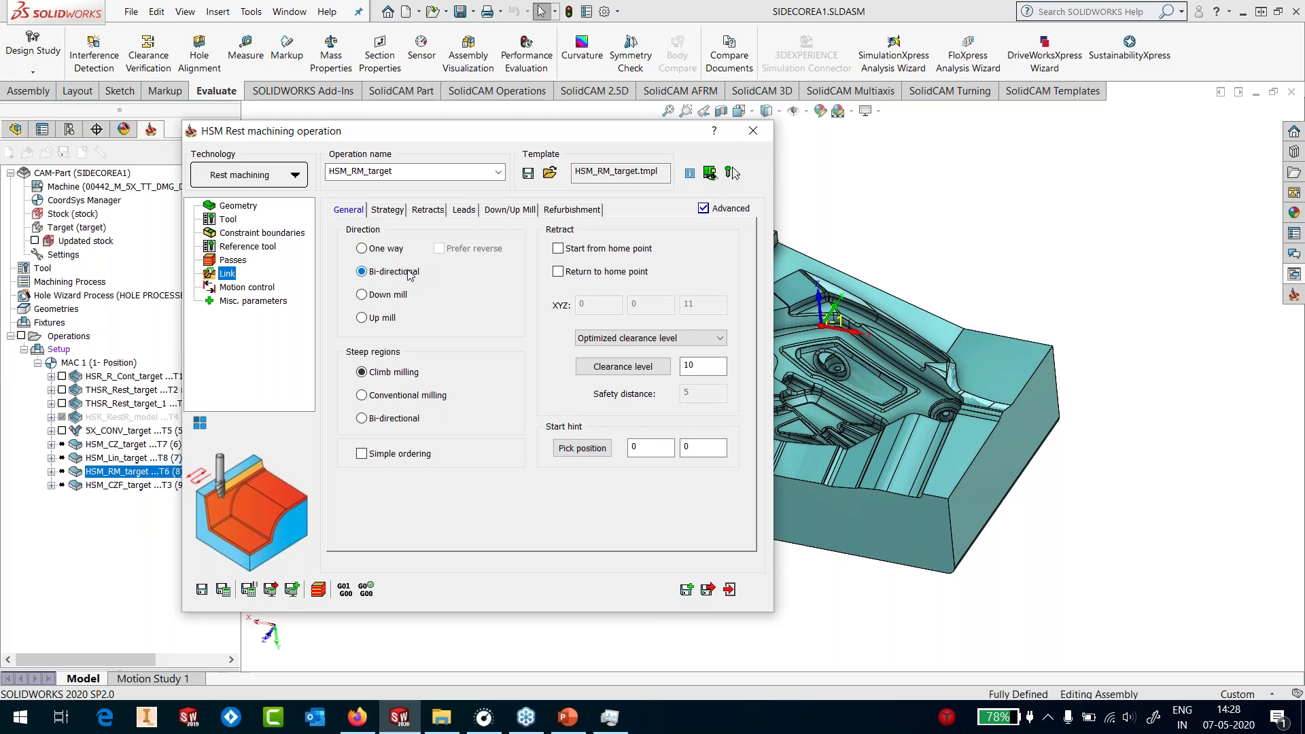
pyautogui.click(201, 590)
pyautogui.click(729, 589)
# Calculate the four HSM operations from HSM_CZ_target to HSM_CZF_target together, and enlarge the calculation progress window
pyautogui.click(122, 485)
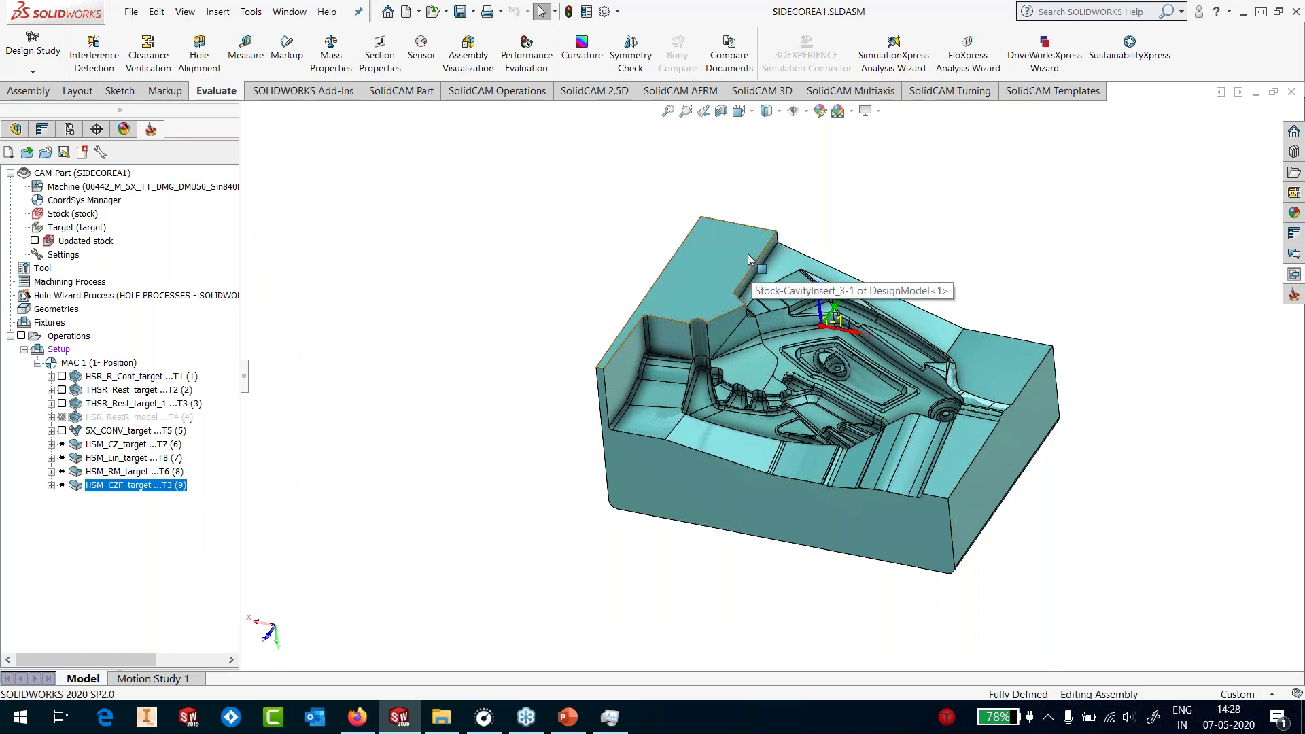
pyautogui.keyDown('shift'); pyautogui.click(109, 449); pyautogui.keyUp('shift')
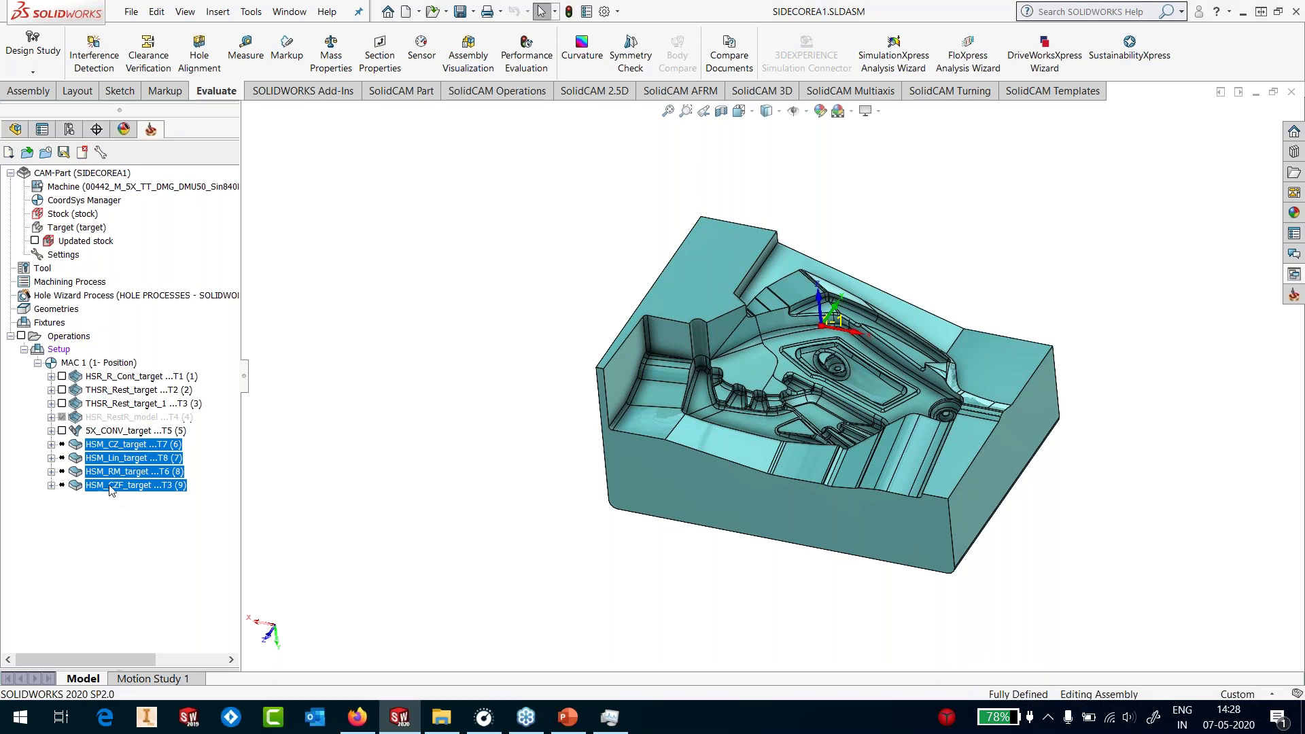
pyautogui.rightClick(109, 452)
pyautogui.click(164, 222)
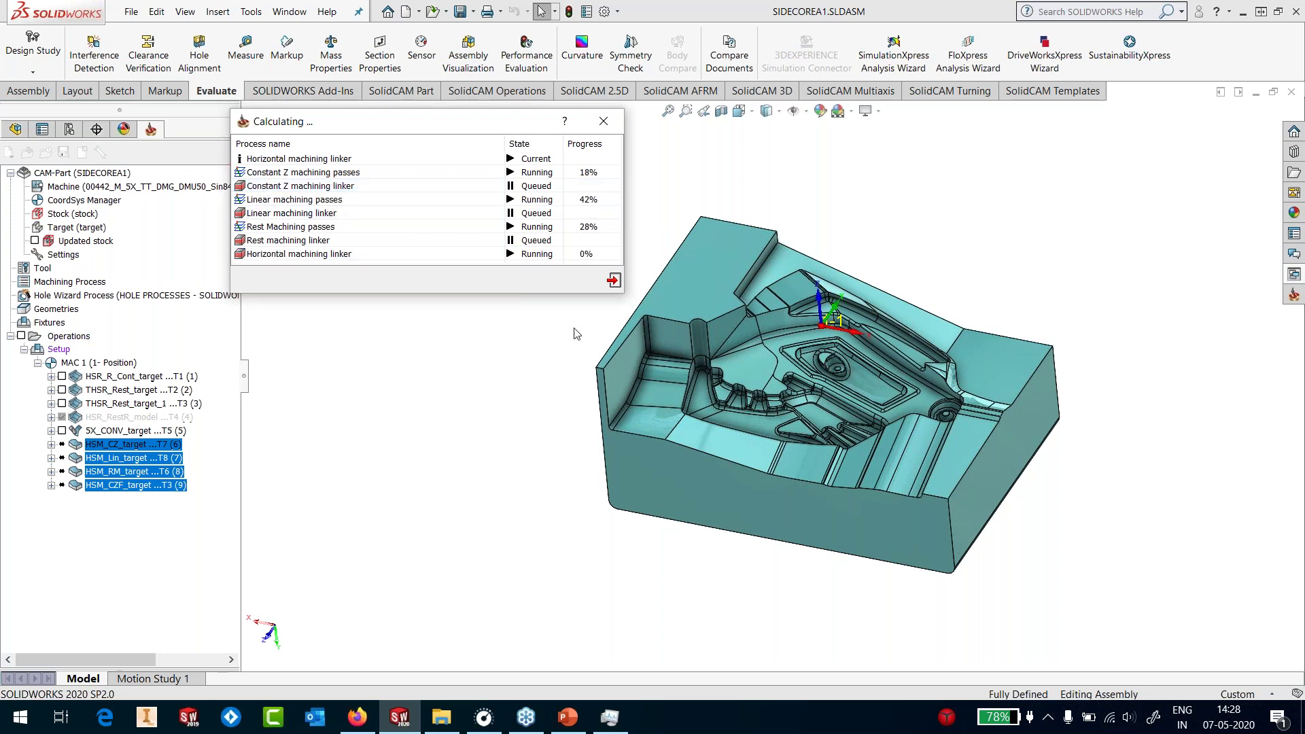
pyautogui.moveTo(626, 296); pyautogui.dragTo(742, 378)
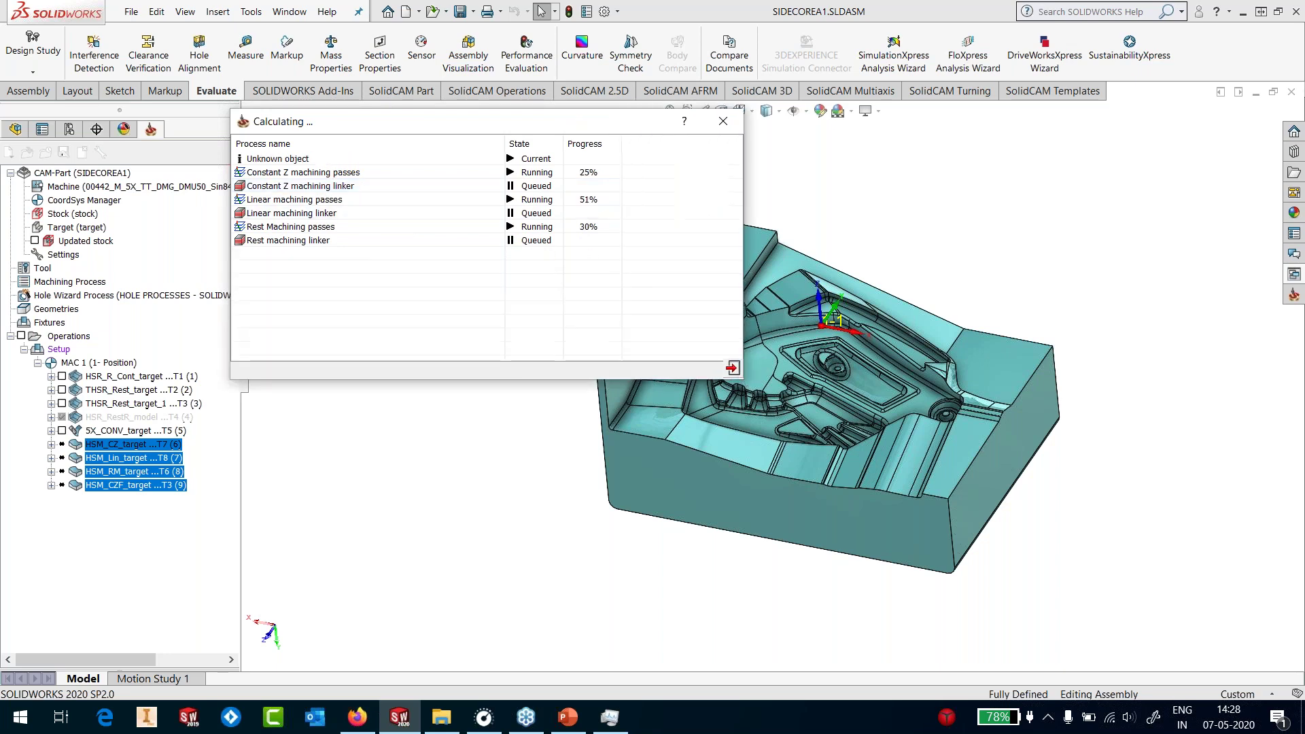
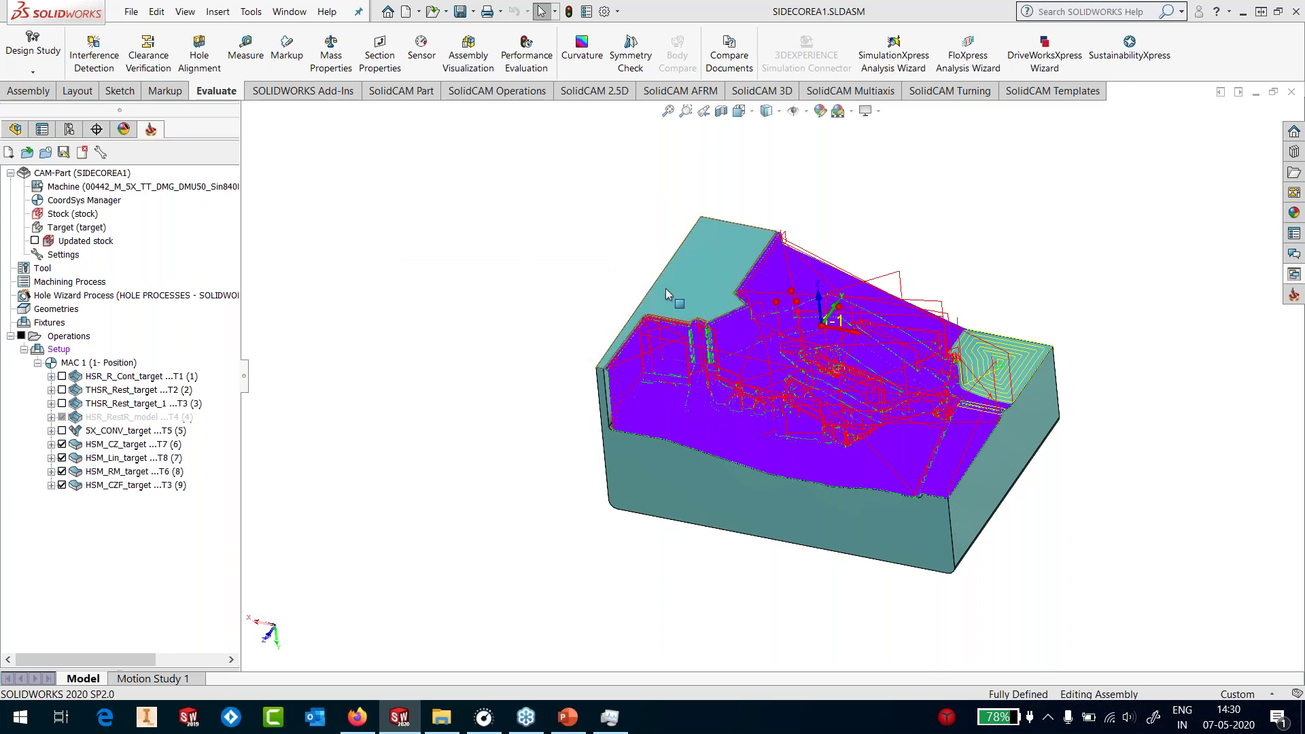
# Hide all toolpaths, display only HSM_CZ_target, and examine its passes on the model's steep walls
pyautogui.click(21, 336)
pyautogui.click(61, 444)
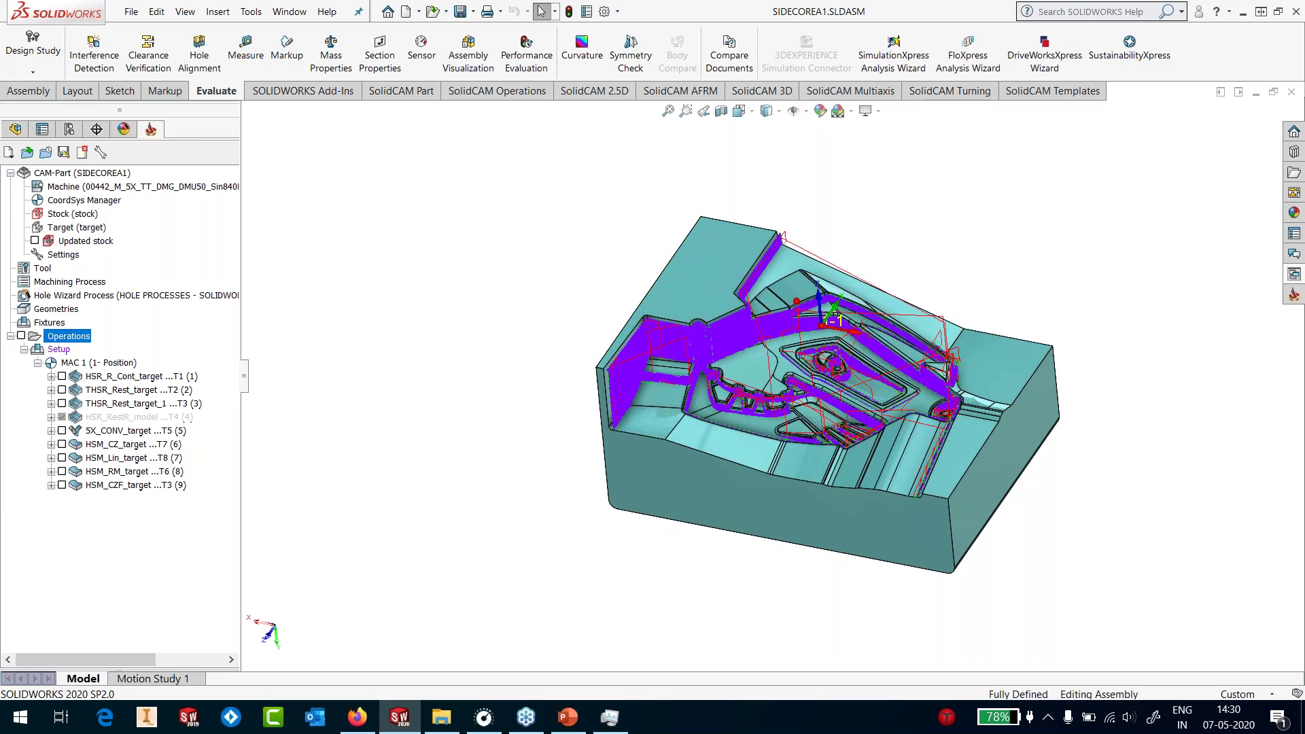
pyautogui.scroll(-5, 849, 376)
pyautogui.moveTo(849, 376); pyautogui.dragTo(734, 381, button='middle')
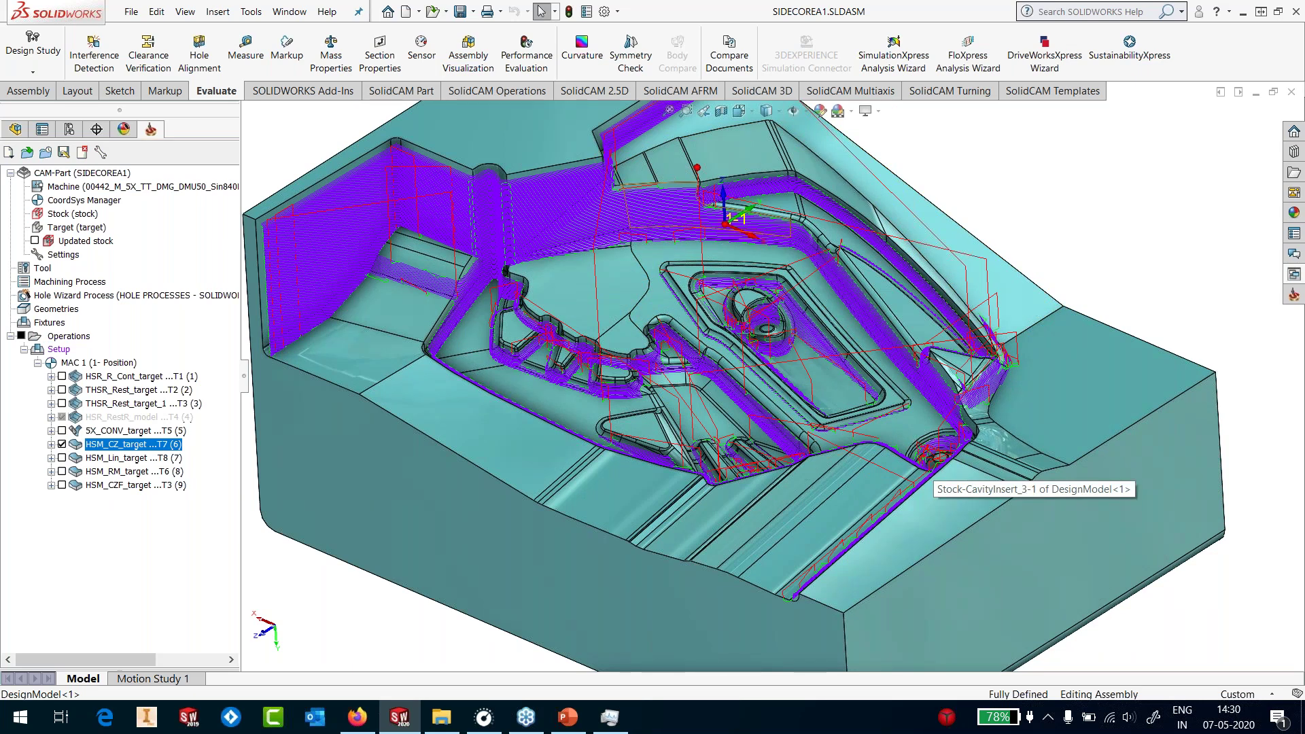
# Display the HSM_Lin_target and HSM_CZF_target toolpaths one at a time and examine the areas they machine
pyautogui.click(62, 444)
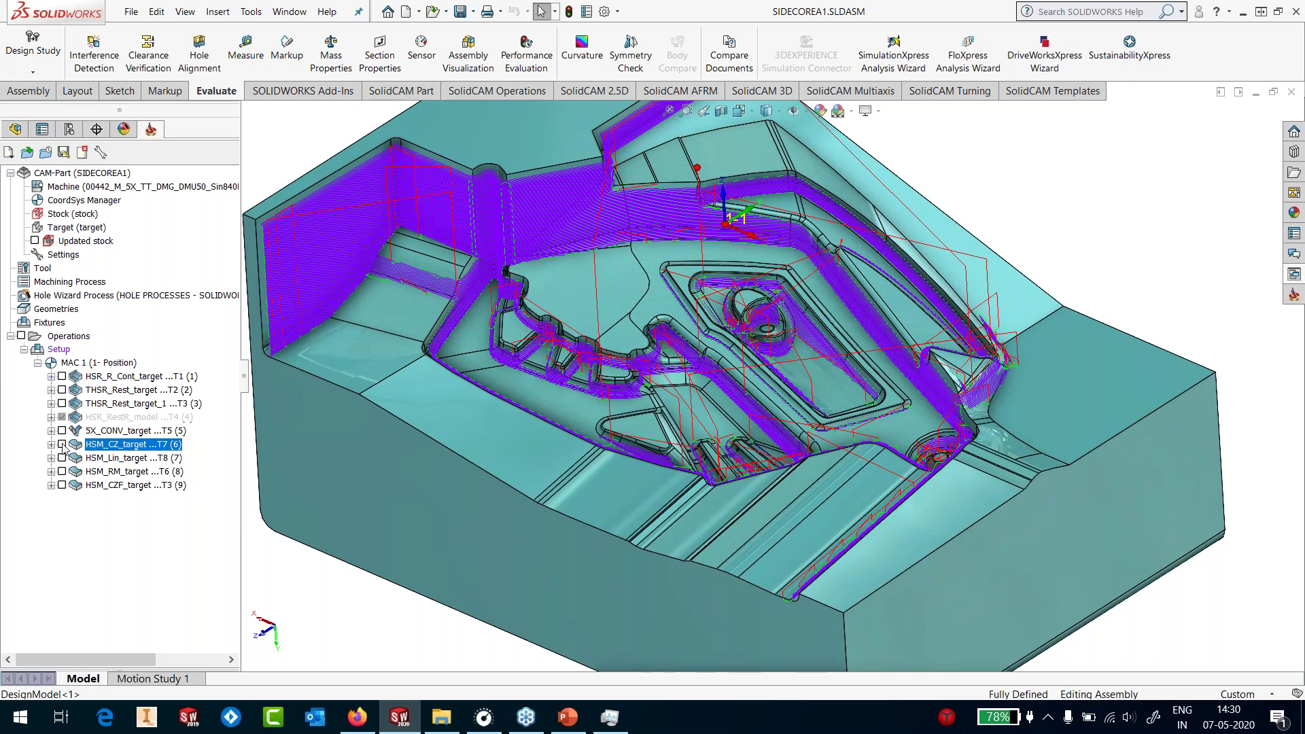
pyautogui.click(62, 458)
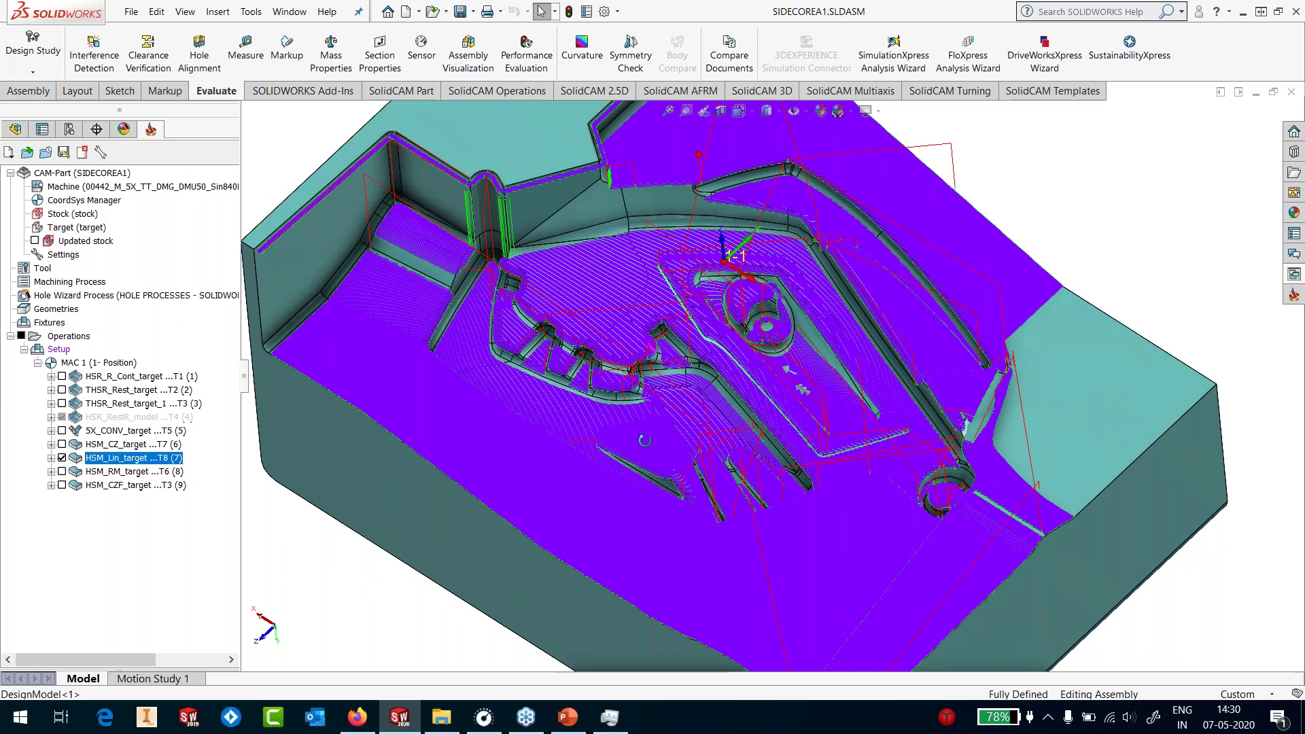
pyautogui.click(62, 458)
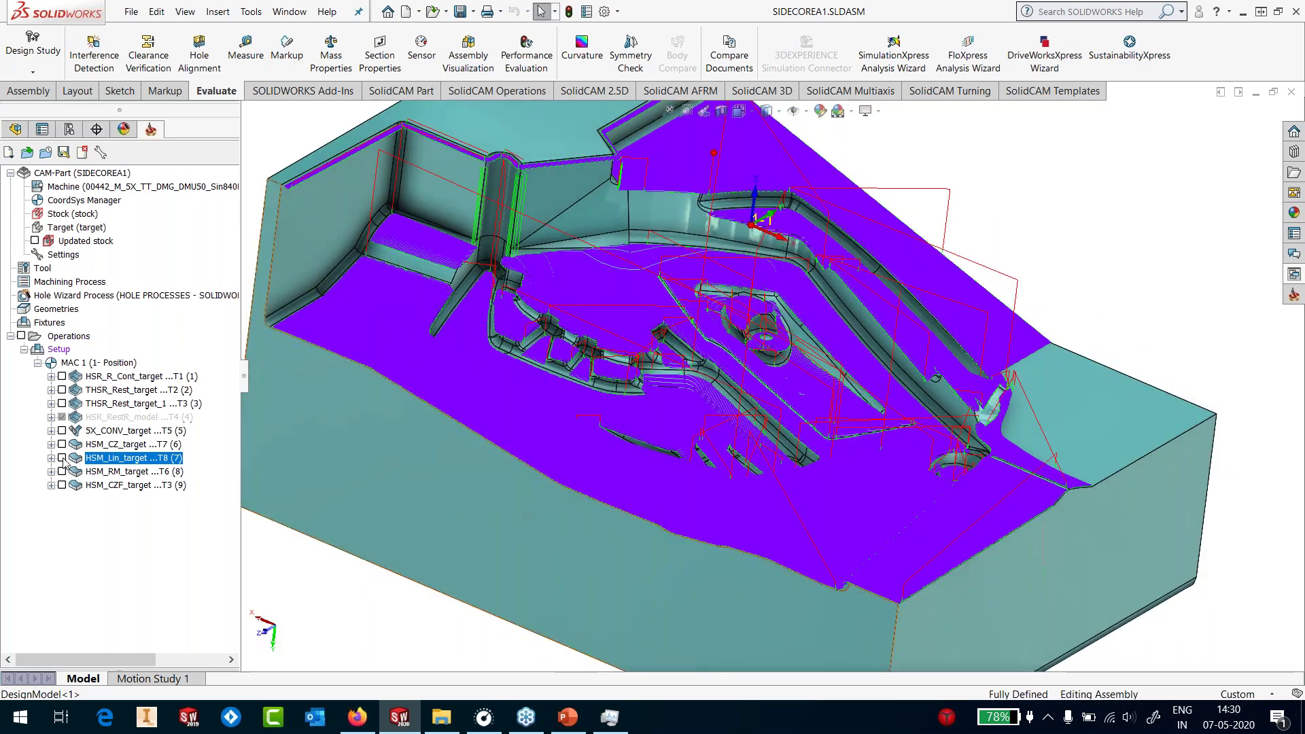
pyautogui.click(62, 485)
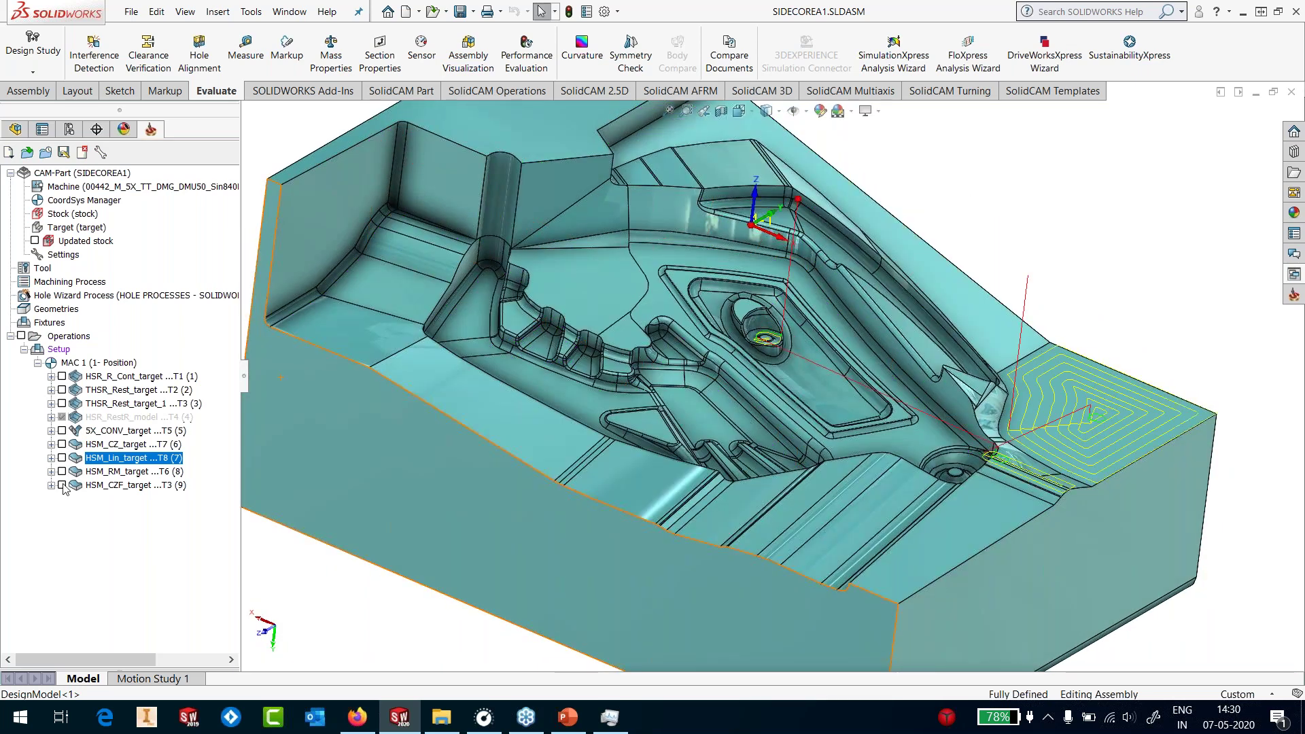
pyautogui.scroll(-5, 854, 430)
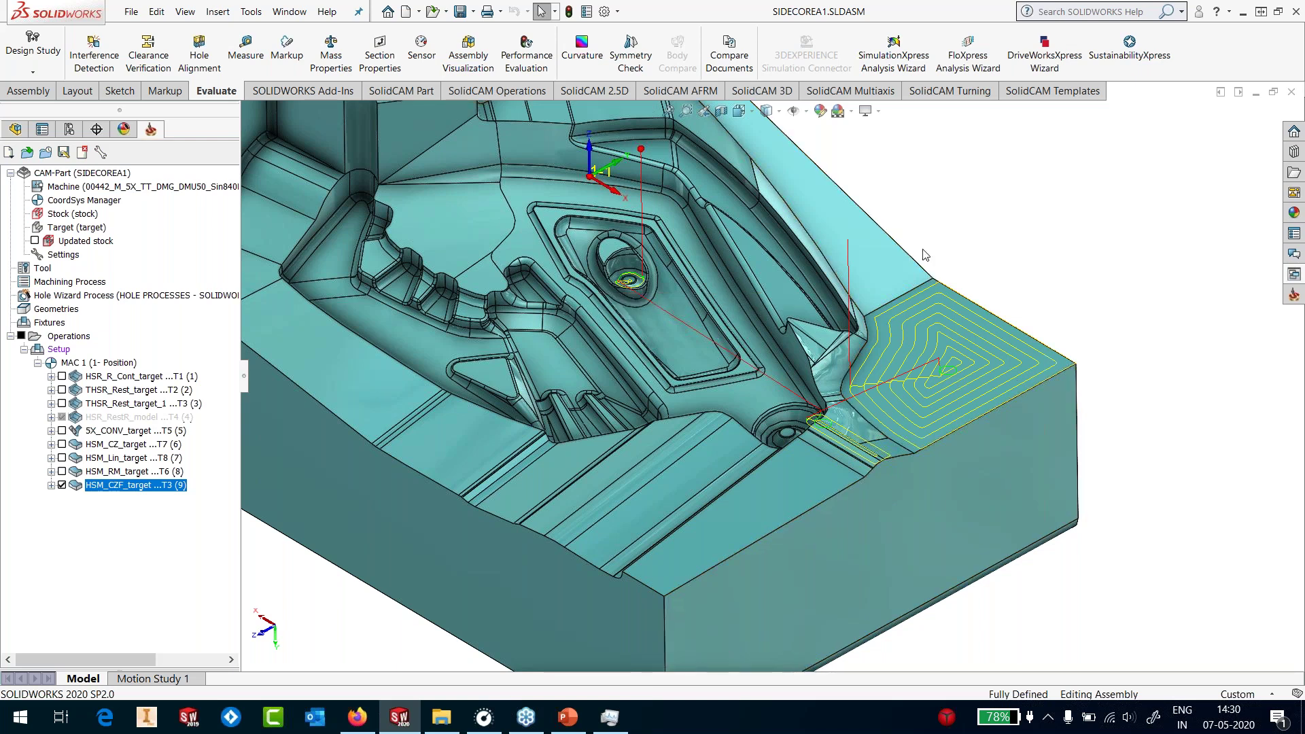
pyautogui.press('f')
# Display only the HSM_RM_target toolpath and examine its rest passes in the wall corner and along the pocket fillets
pyautogui.click(62, 485)
pyautogui.click(62, 473)
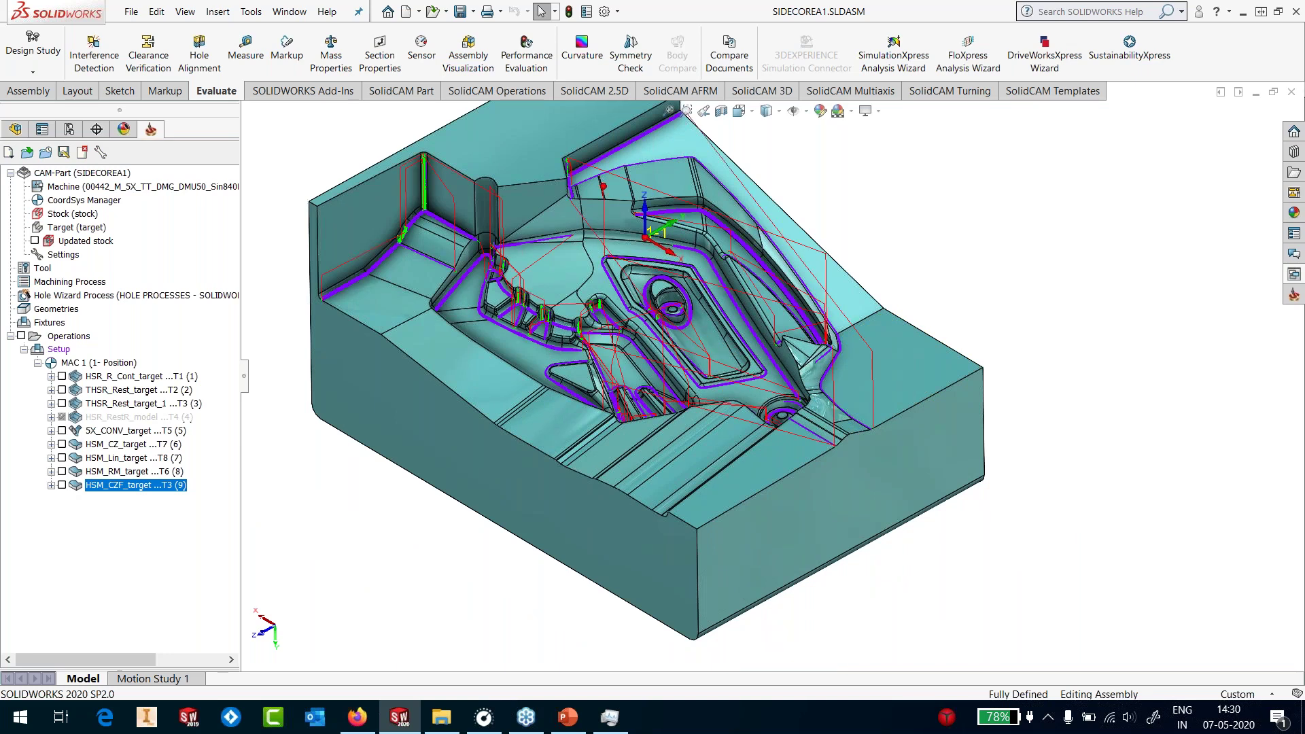
pyautogui.scroll(-3, 406, 174)
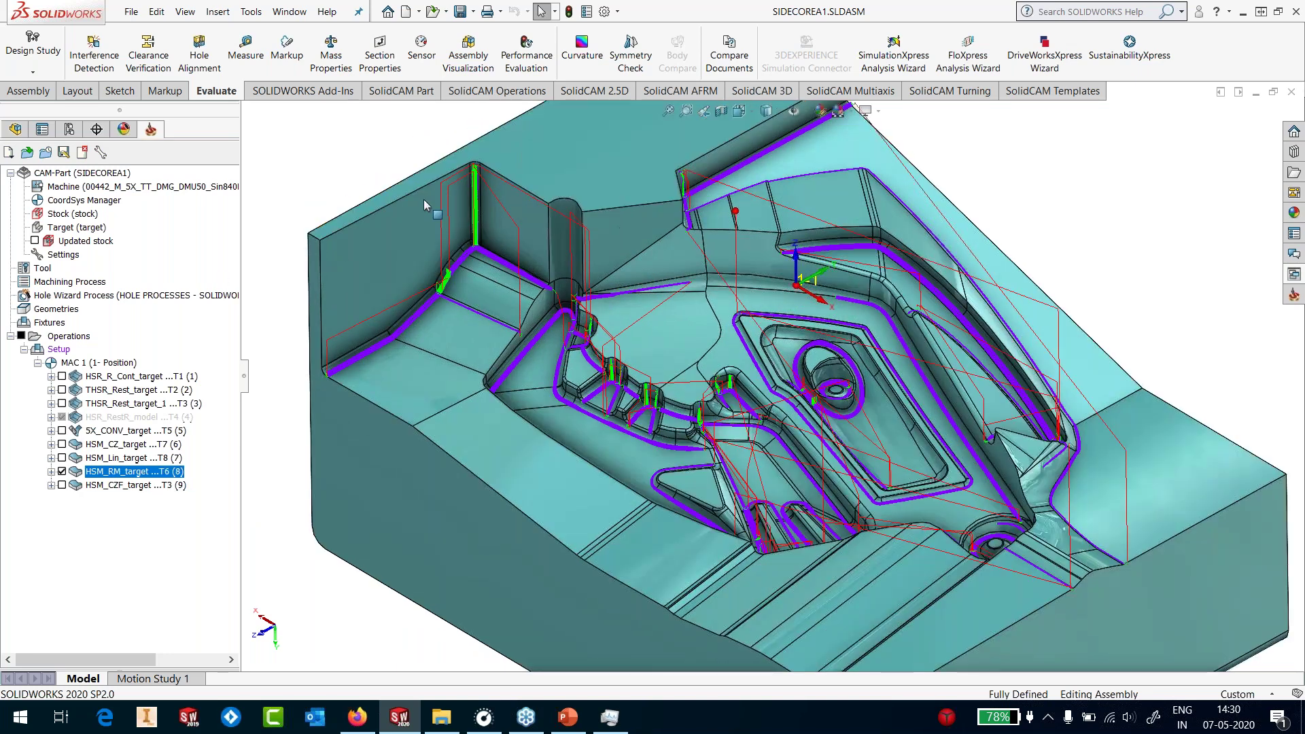
pyautogui.scroll(-6, 472, 247)
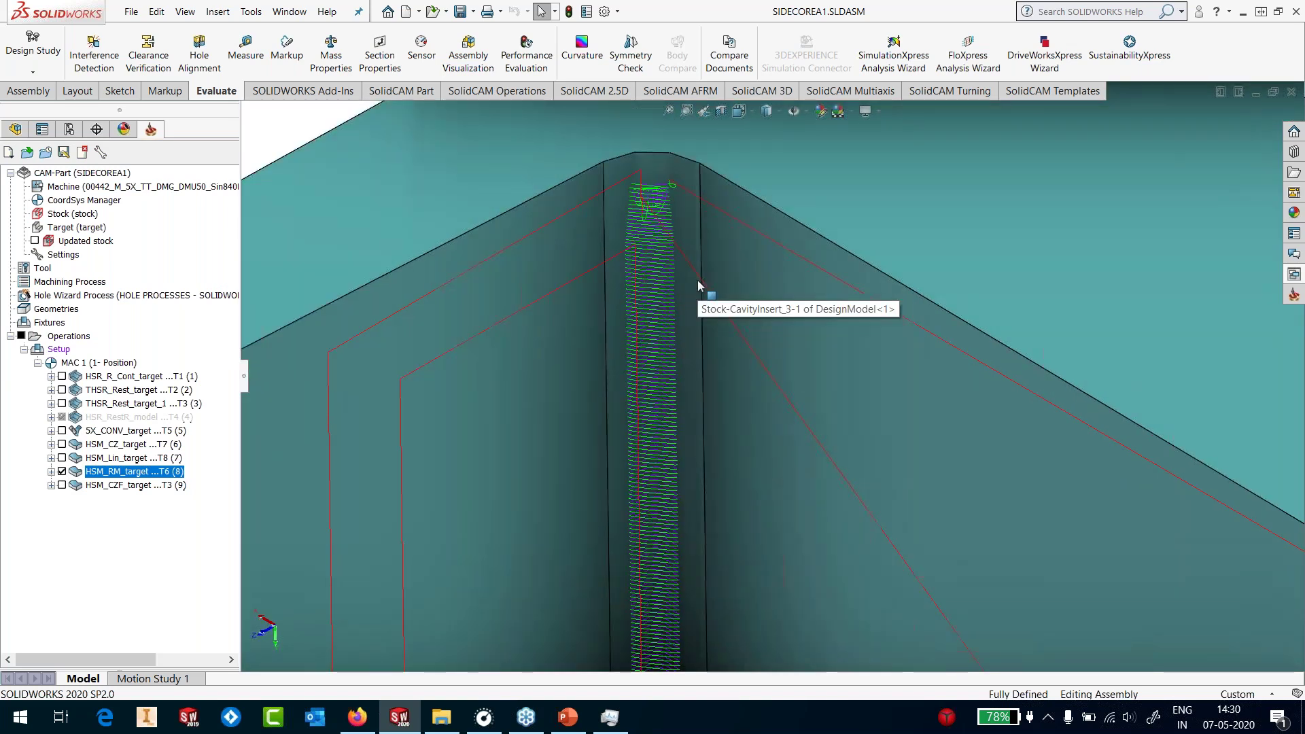
pyautogui.scroll(8, 699, 285)
pyautogui.scroll(-4, 862, 373)
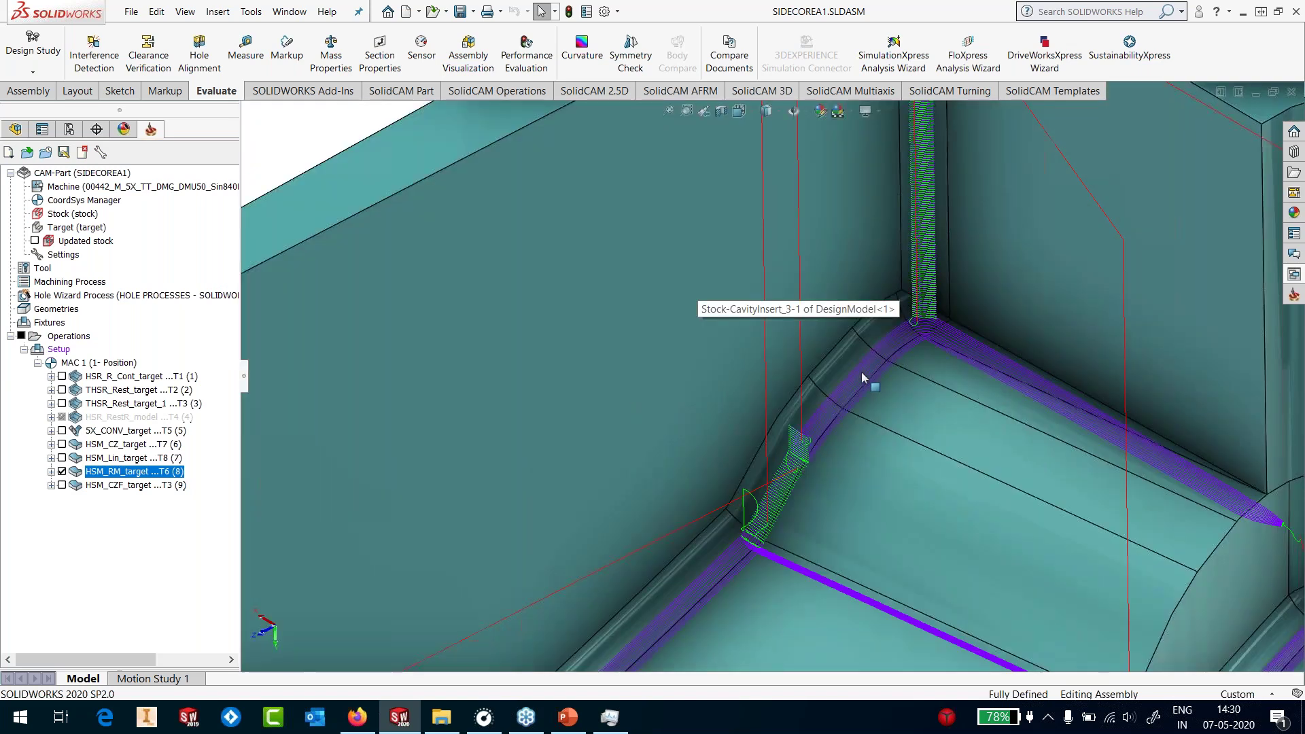
pyautogui.scroll(2, 817, 424)
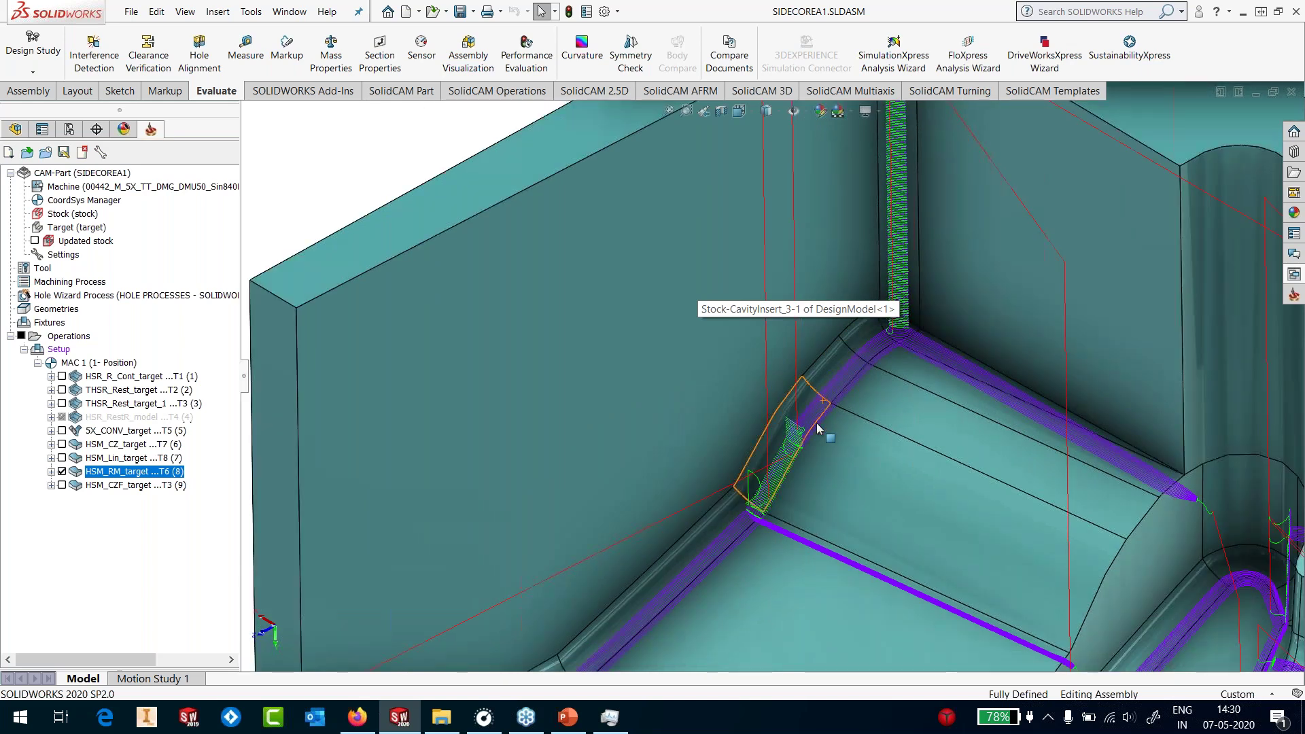
pyautogui.scroll(2, 781, 451)
pyautogui.scroll(-4, 734, 442)
pyautogui.scroll(1, 733, 435)
pyautogui.scroll(6, 667, 503)
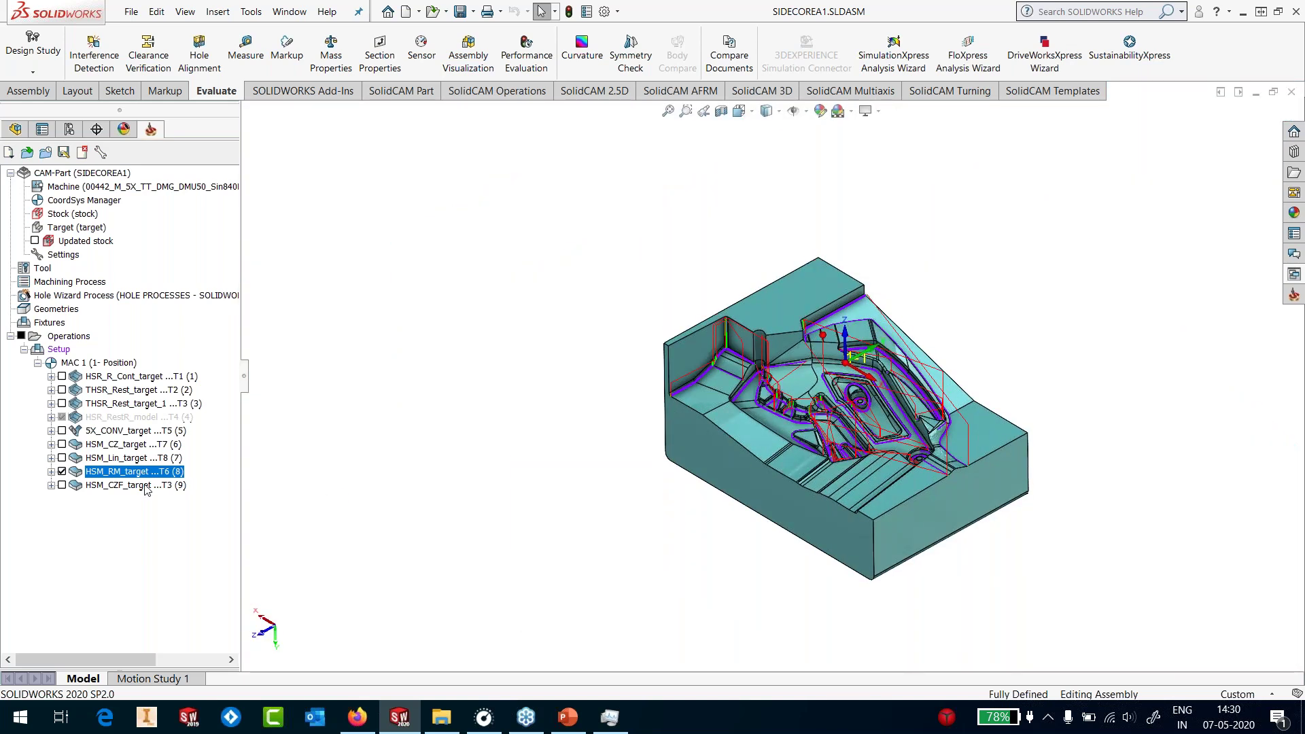
# Display only the HSM_Lin_target toolpath and examine its passes along the upper edges of the vertical walls
pyautogui.click(61, 471)
pyautogui.click(62, 458)
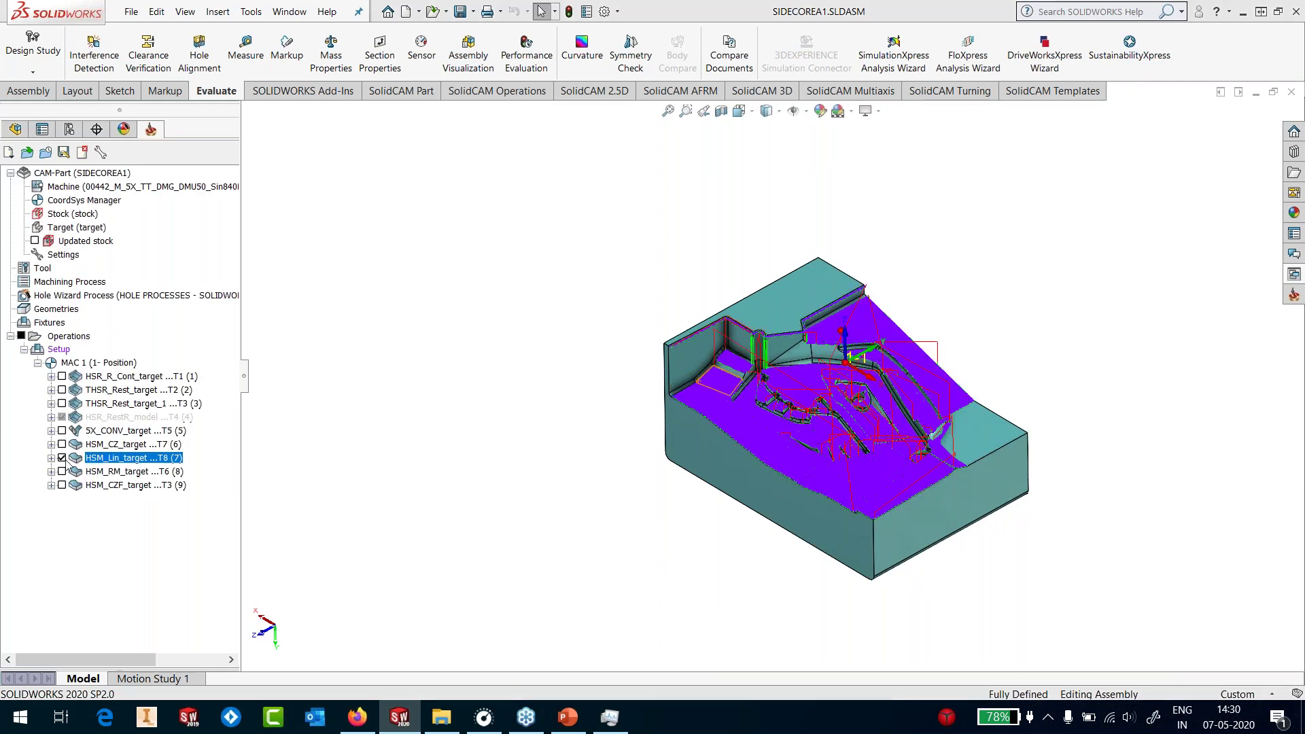
pyautogui.scroll(-5, 806, 324)
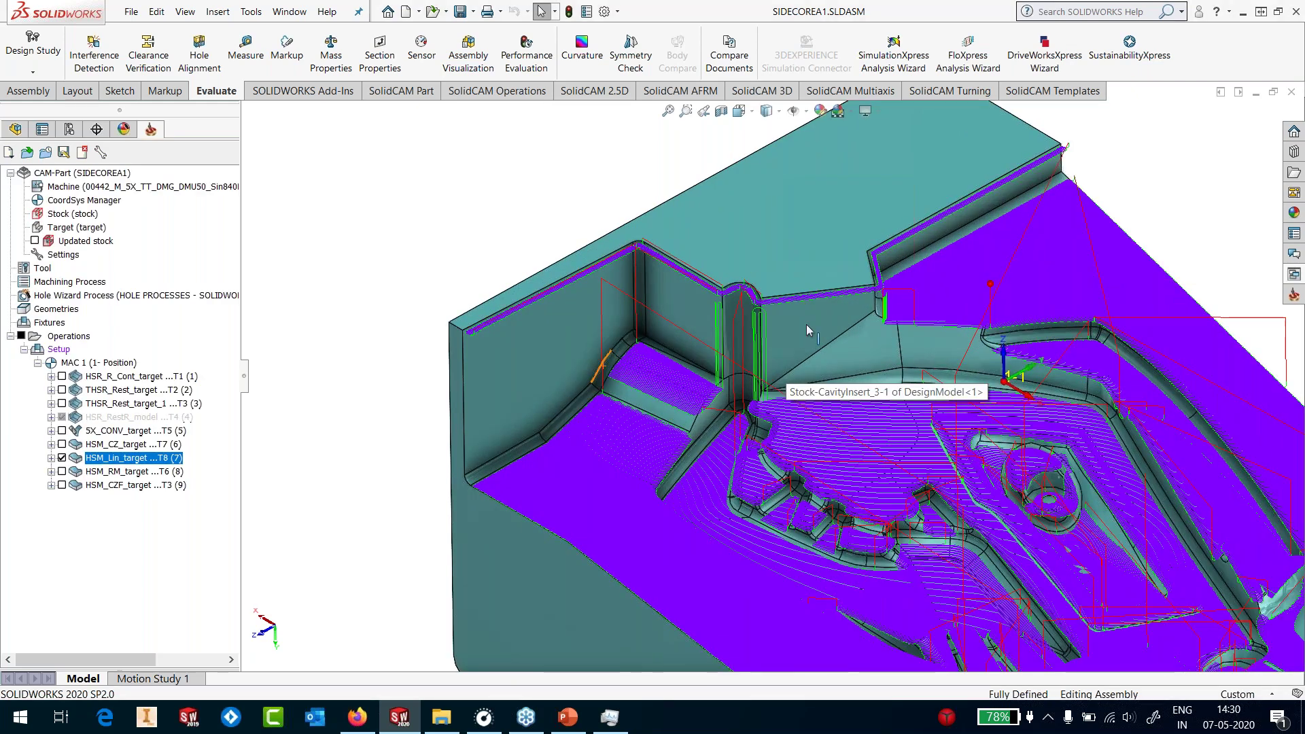
pyautogui.scroll(-3, 806, 324)
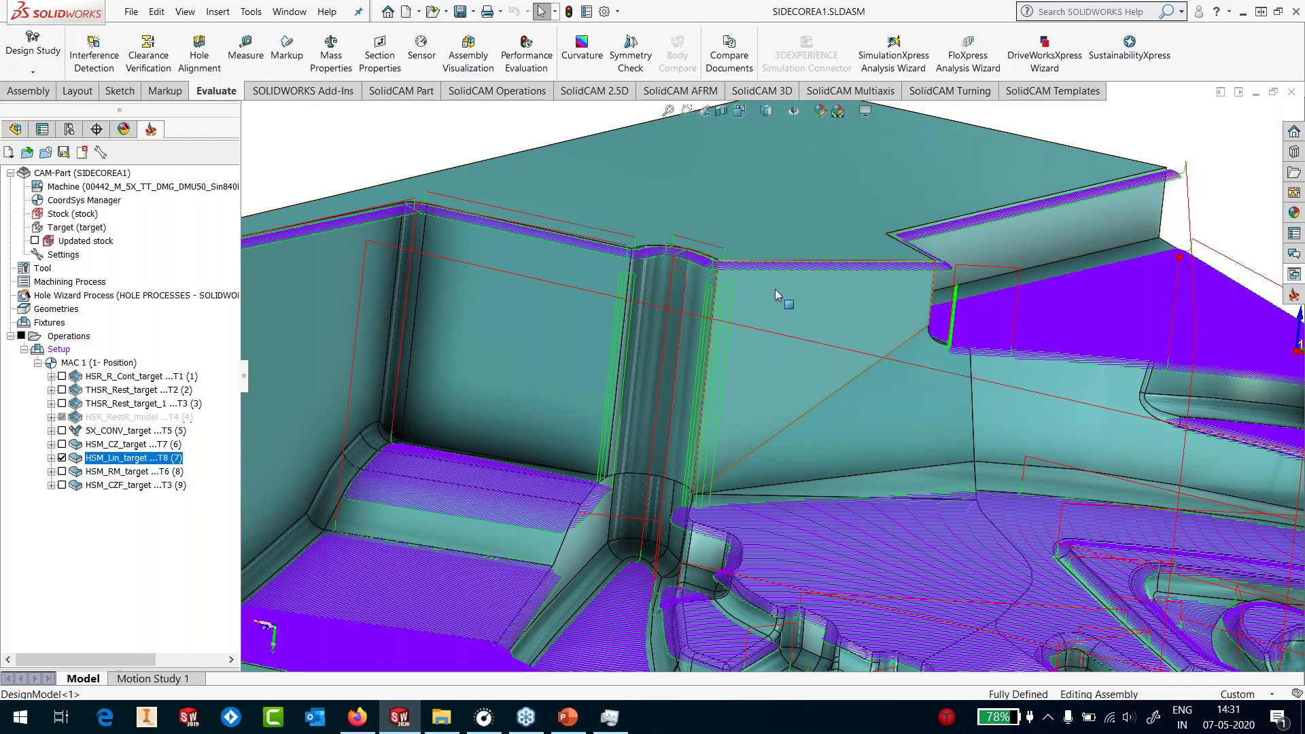
pyautogui.scroll(5, 751, 319)
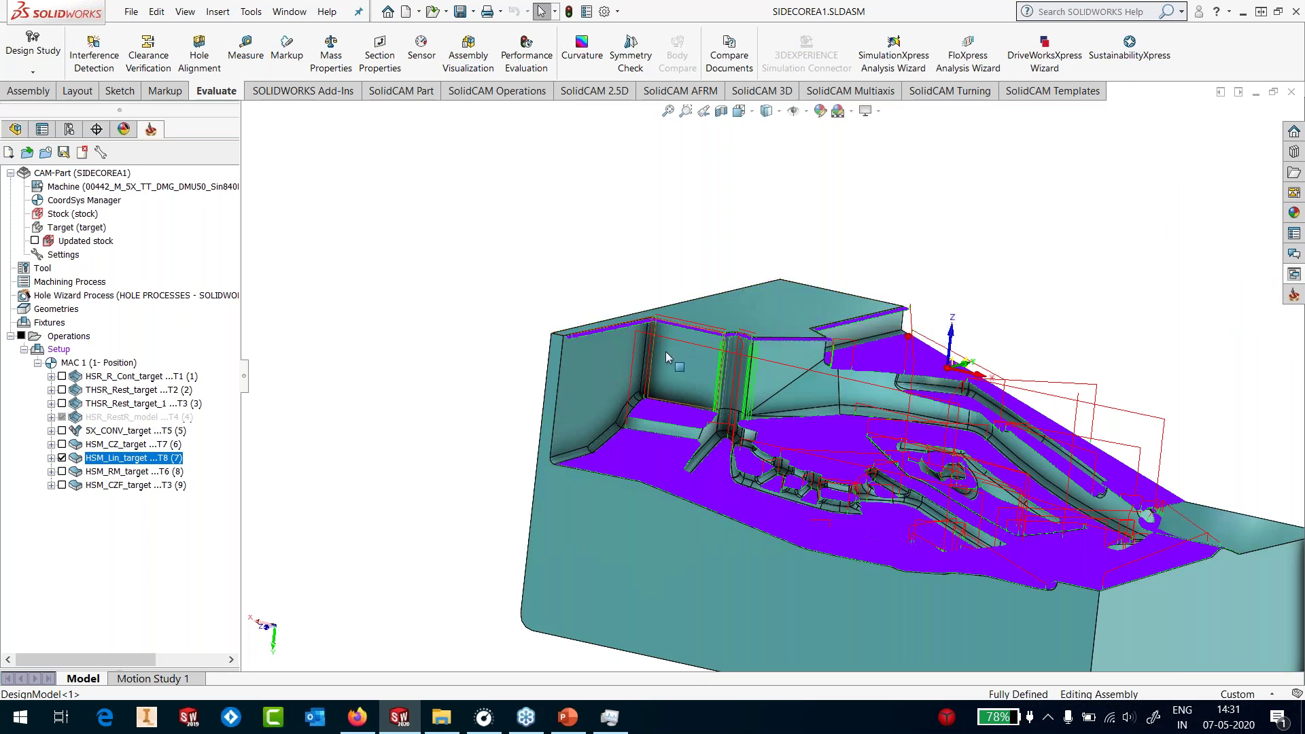
pyautogui.scroll(3, 748, 330)
pyautogui.scroll(-2, 1133, 425)
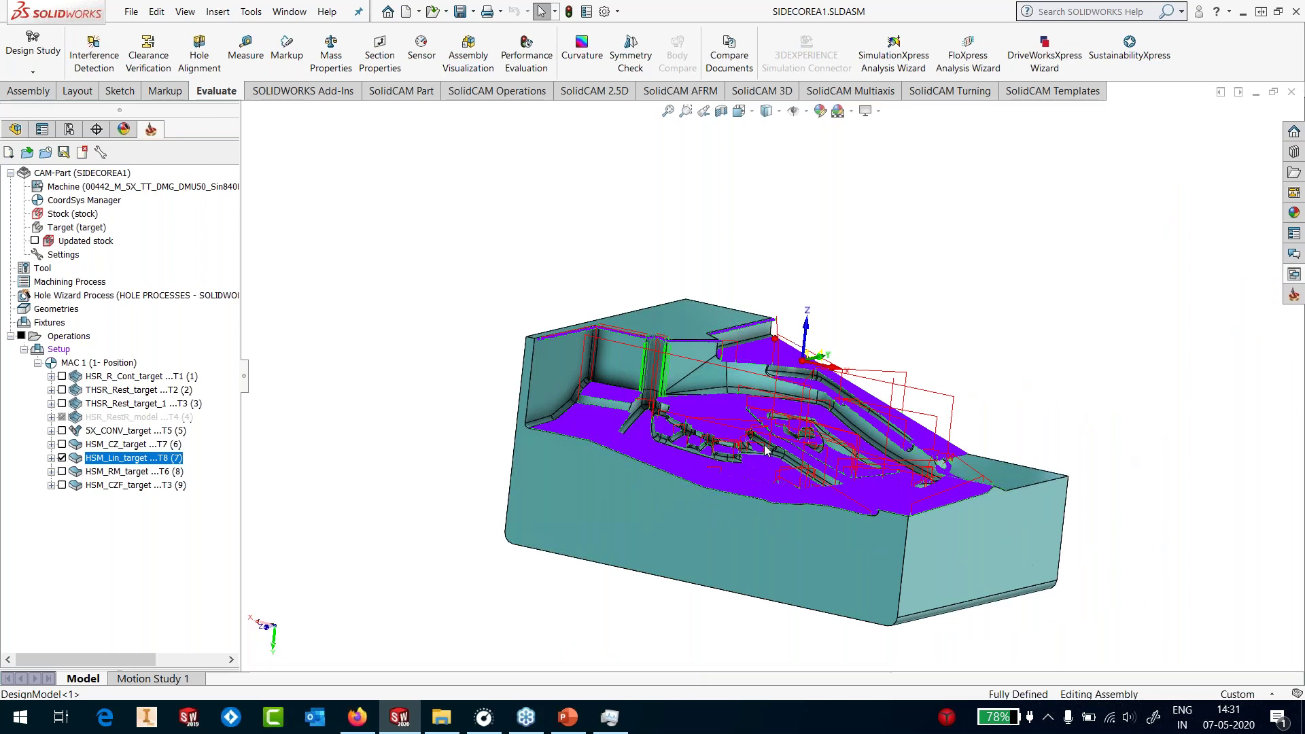
# Sketch a rectangle about 149 mm wide on the block's long side face, enclosing the upper edge of the high wall, and exit the sketch
pyautogui.click(613, 520)
pyautogui.click(673, 480)
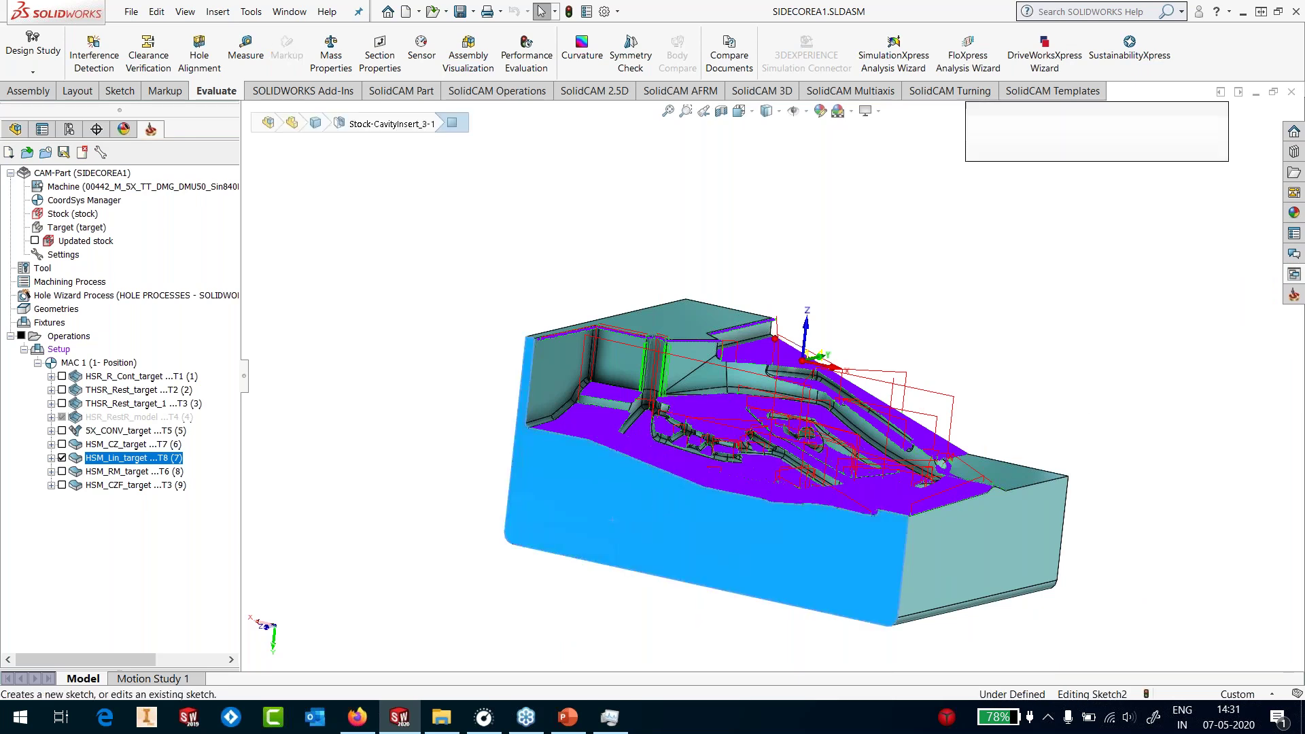
pyautogui.press('space')
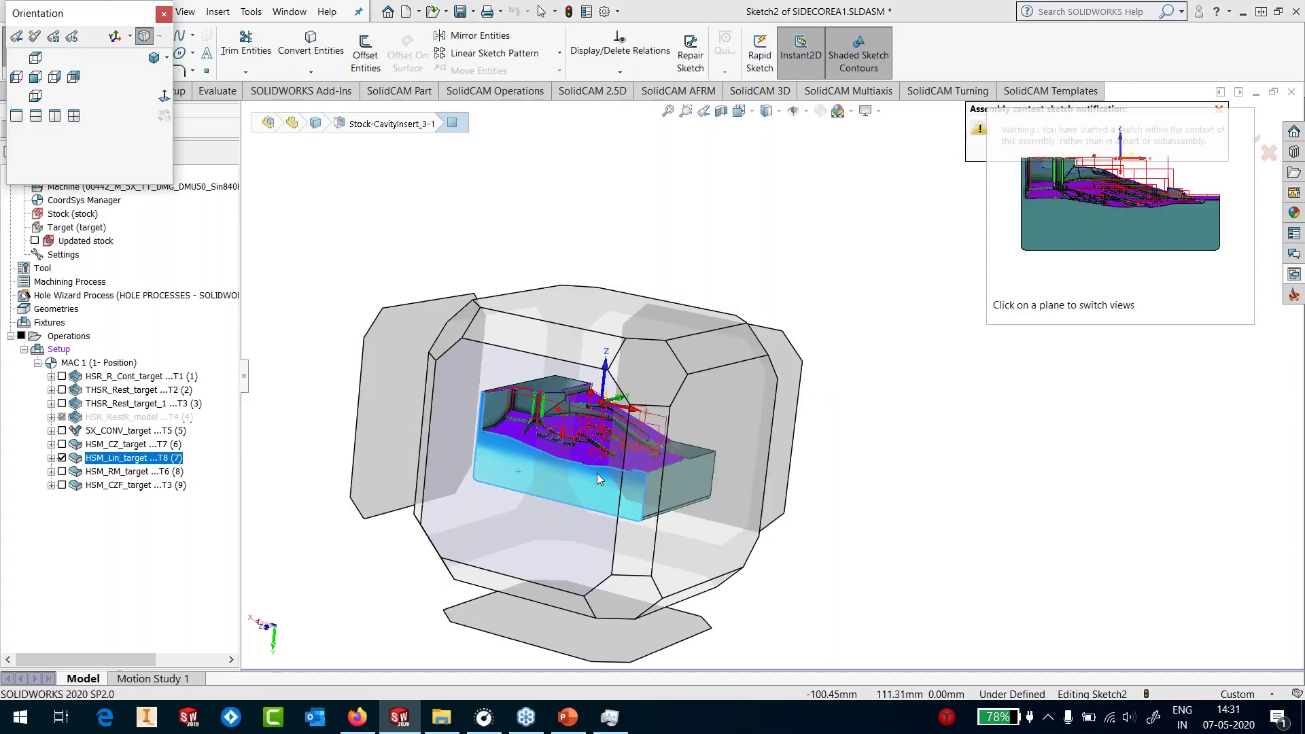
pyautogui.click(597, 473)
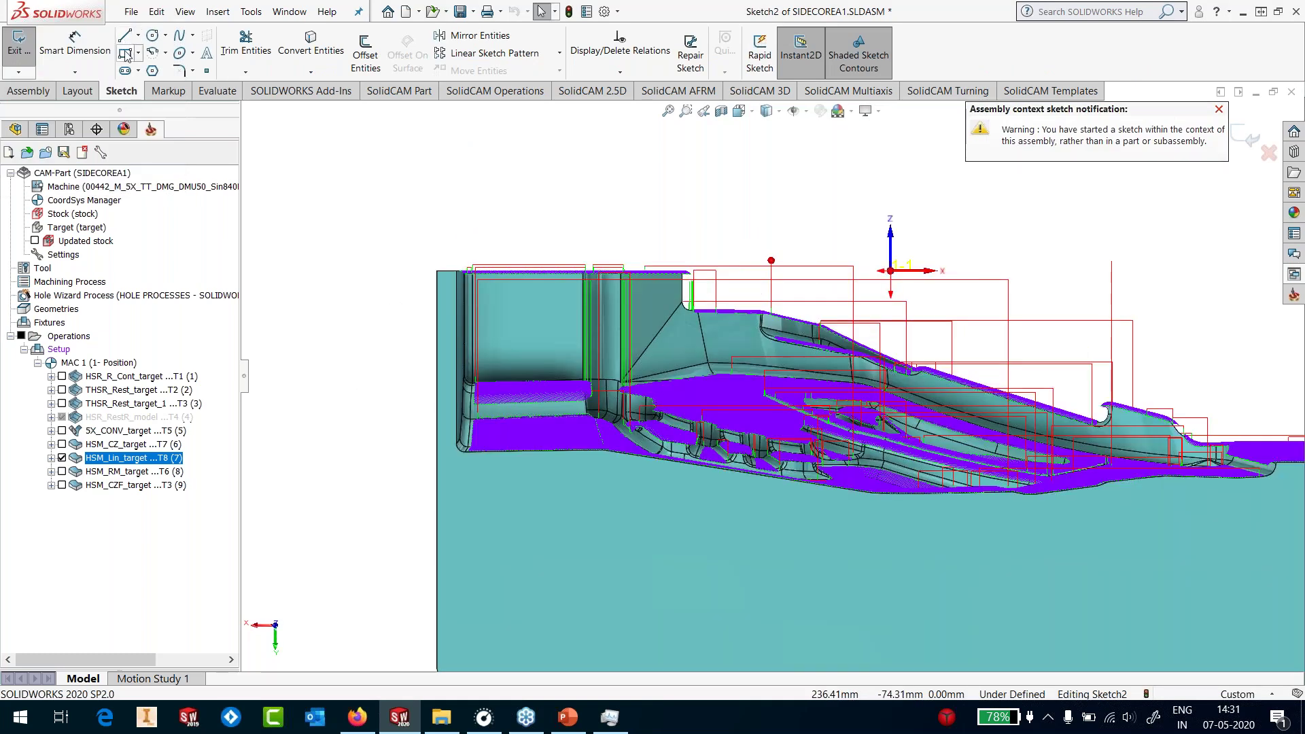
pyautogui.click(125, 53)
pyautogui.click(392, 204)
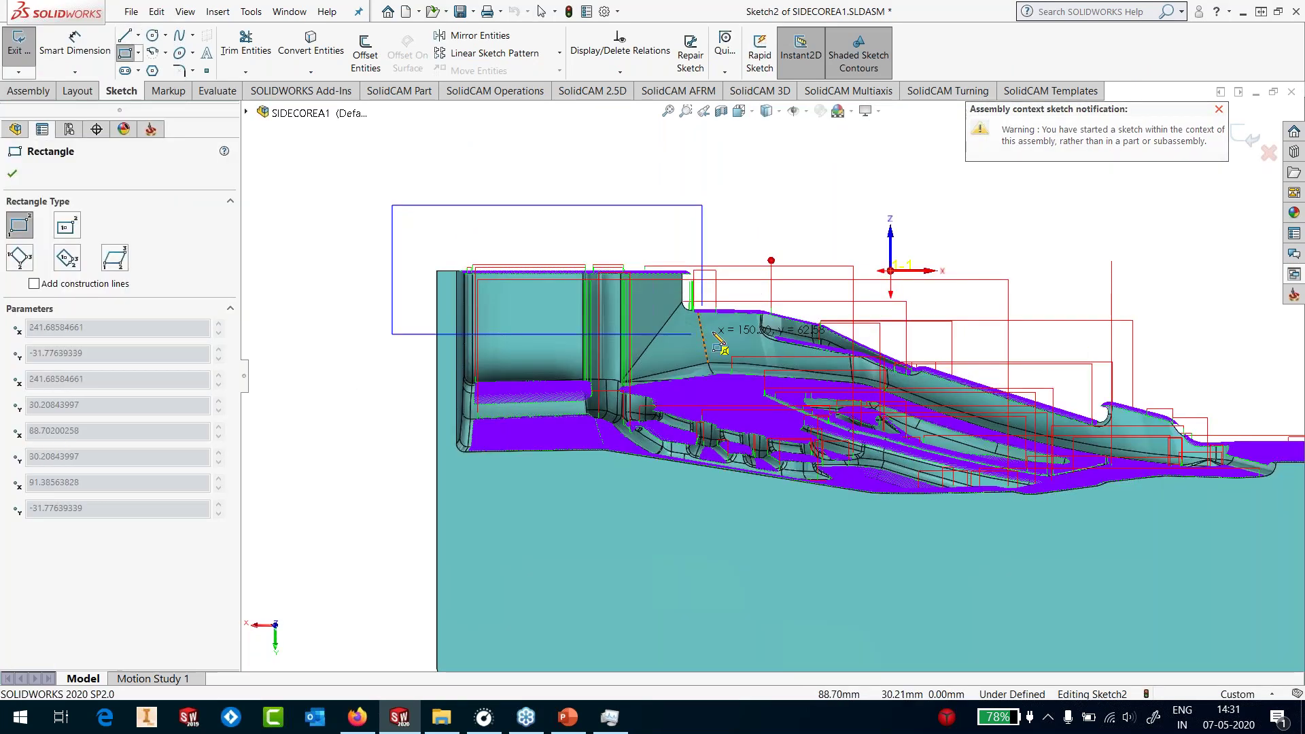
pyautogui.click(699, 299)
pyautogui.press('Escape')
pyautogui.click(1244, 136)
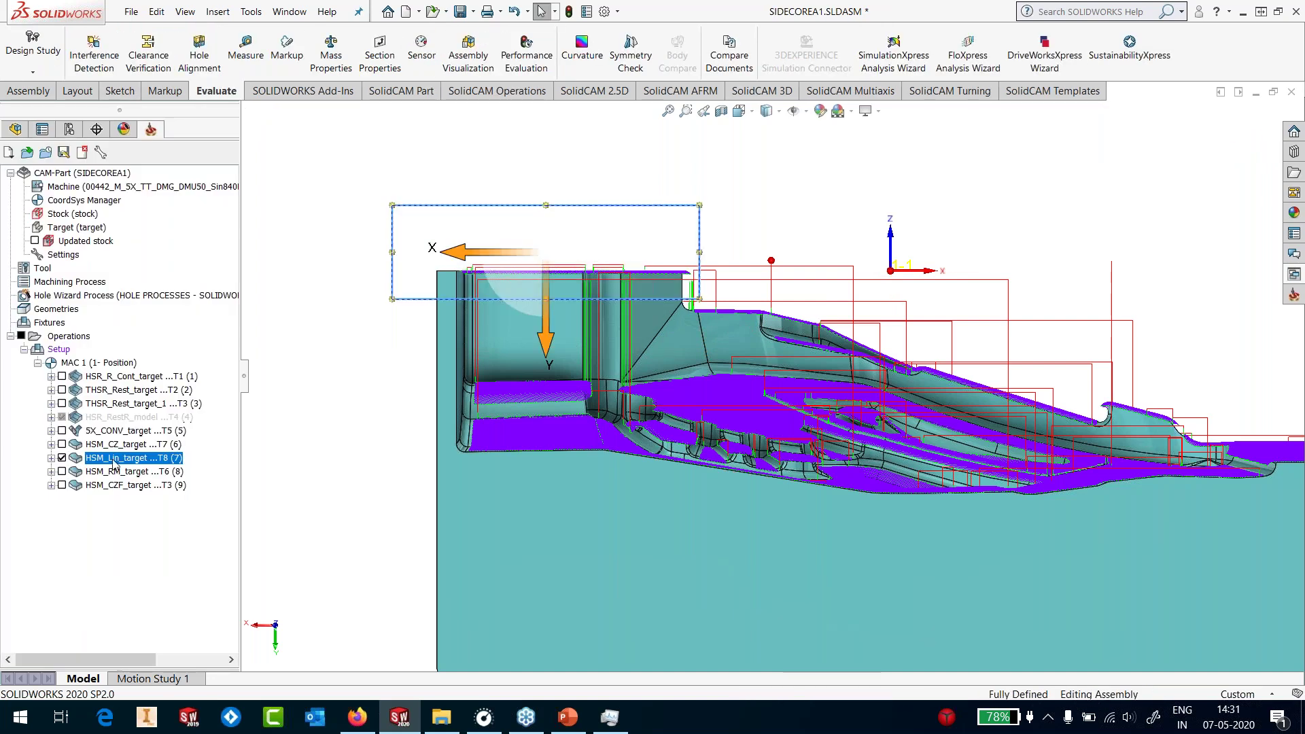
# Open HSM_Lin_target for toolpath editing, set its boundary to created manually, and start defining a new boundary geometry
pyautogui.rightClick(115, 458)
pyautogui.click(195, 190)
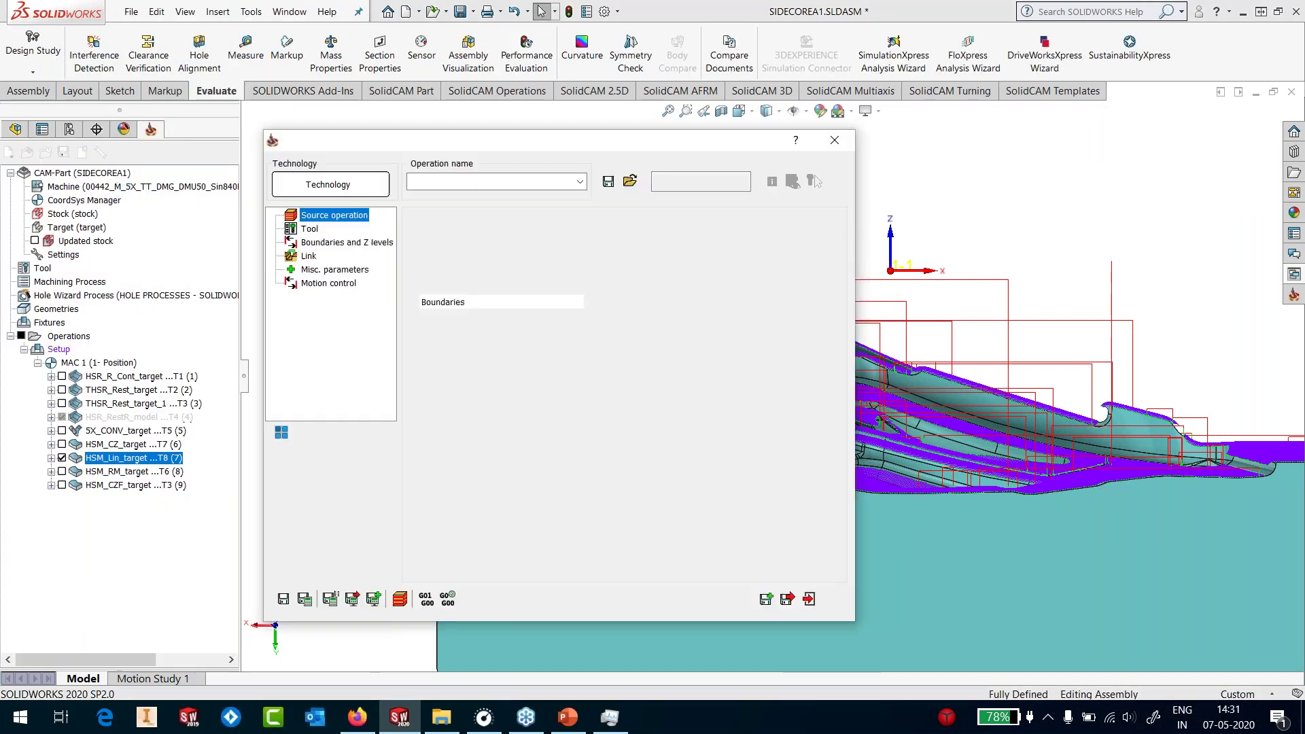
pyautogui.click(324, 242)
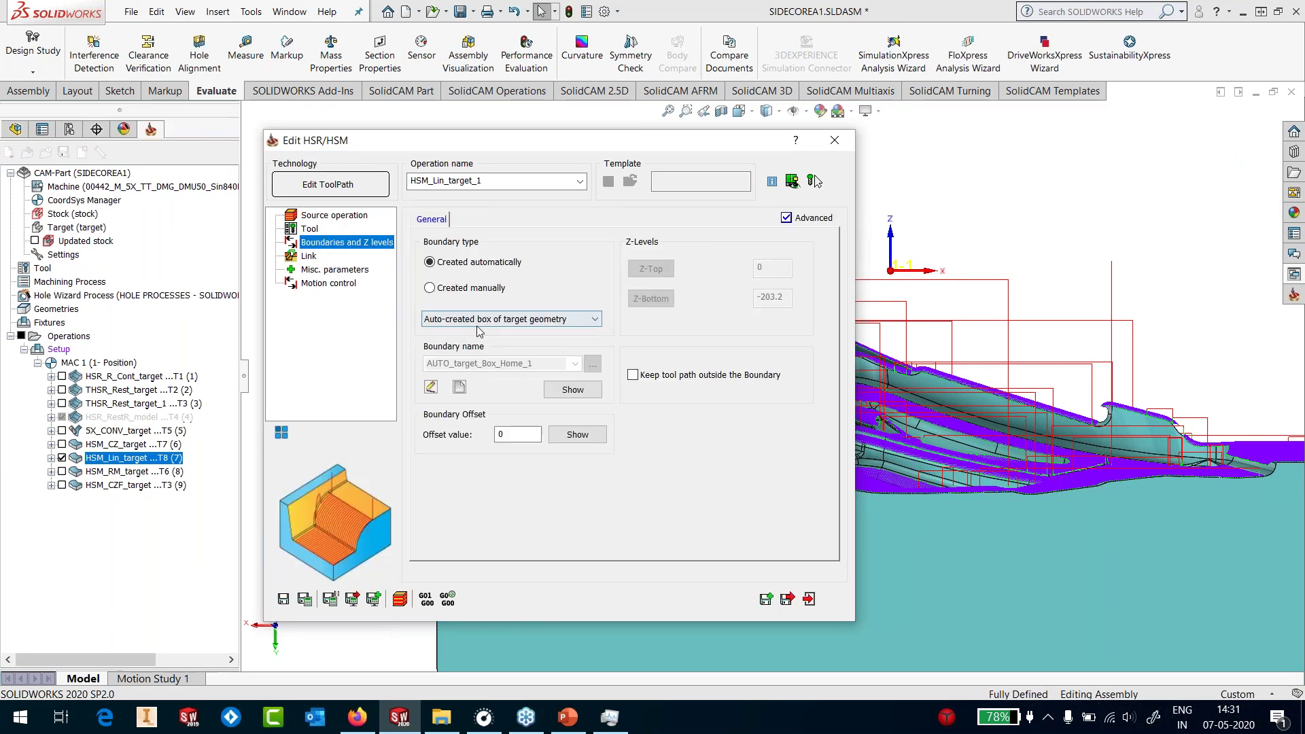
pyautogui.click(456, 287)
pyautogui.click(462, 388)
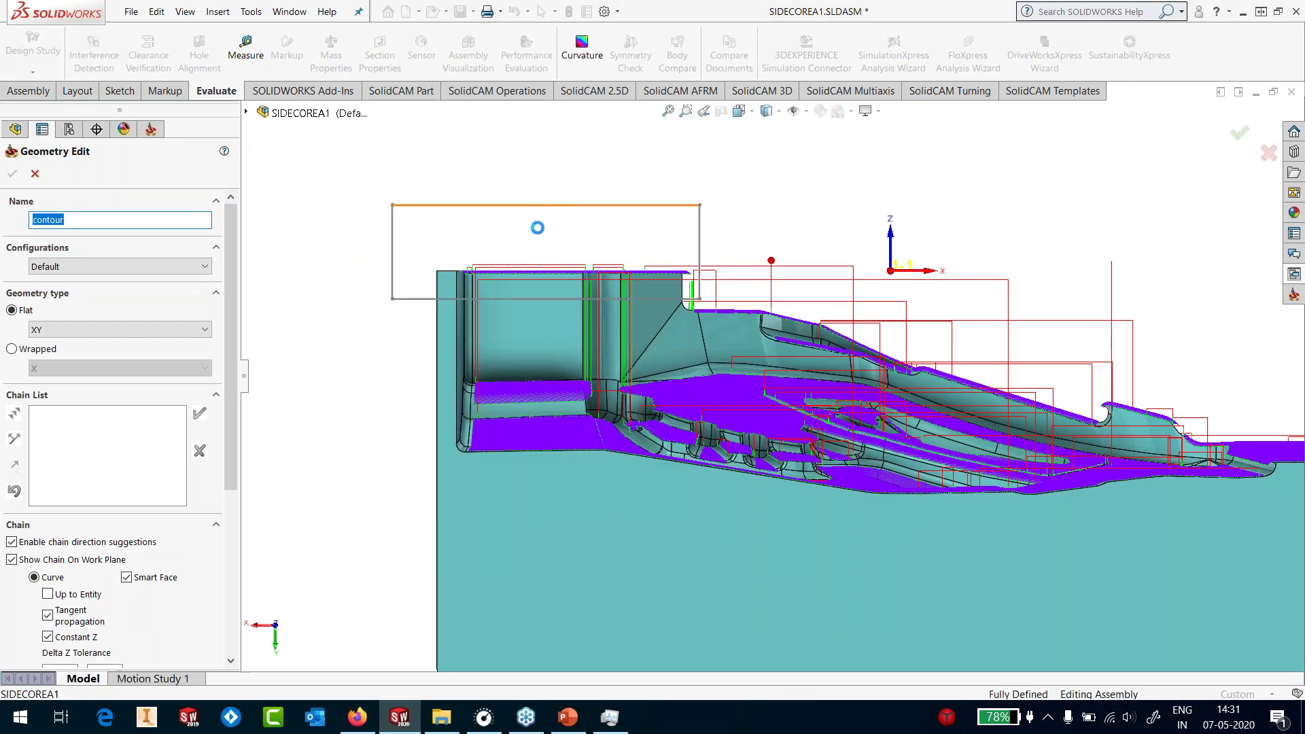
# Chain the sketched rectangle as the contour boundary, keep the tool path outside it, and save and calculate the edited operation before closing it
pyautogui.click(537, 205)
pyautogui.click(425, 416)
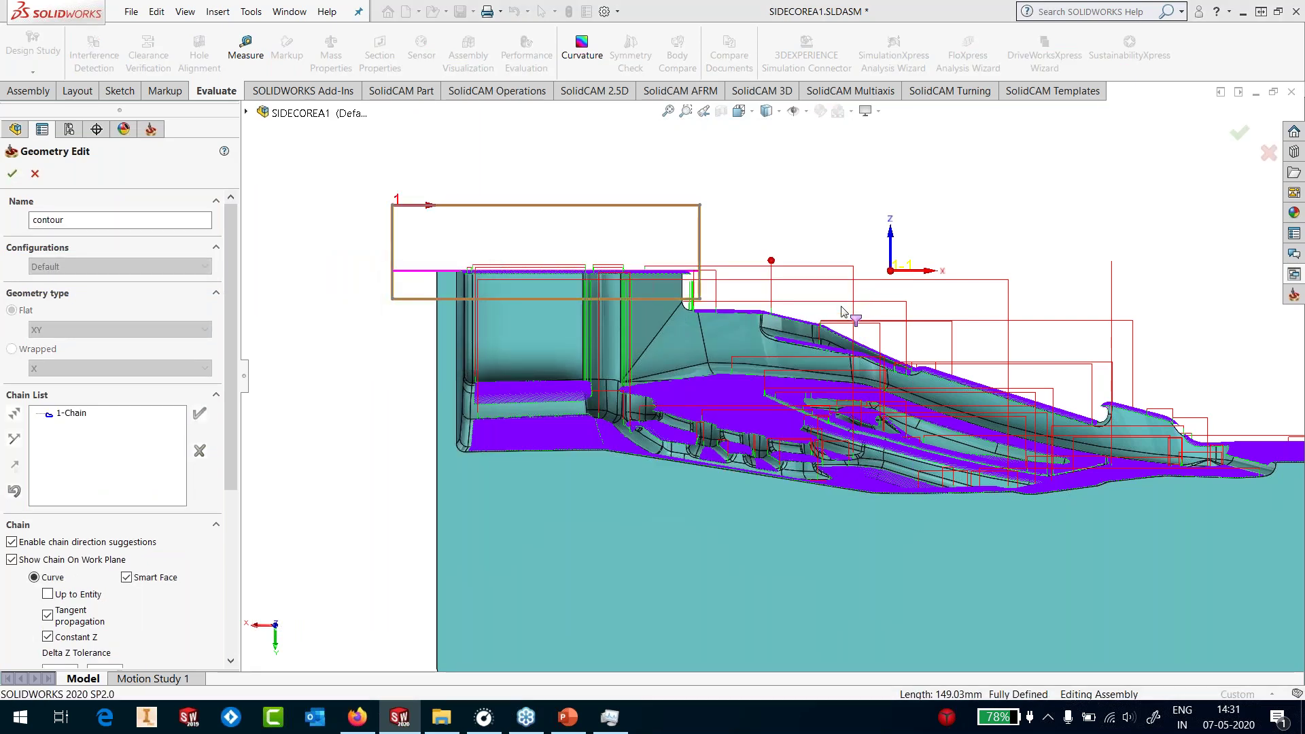
pyautogui.moveTo(841, 312); pyautogui.dragTo(787, 351, button='middle')
pyautogui.scroll(5, 786, 351)
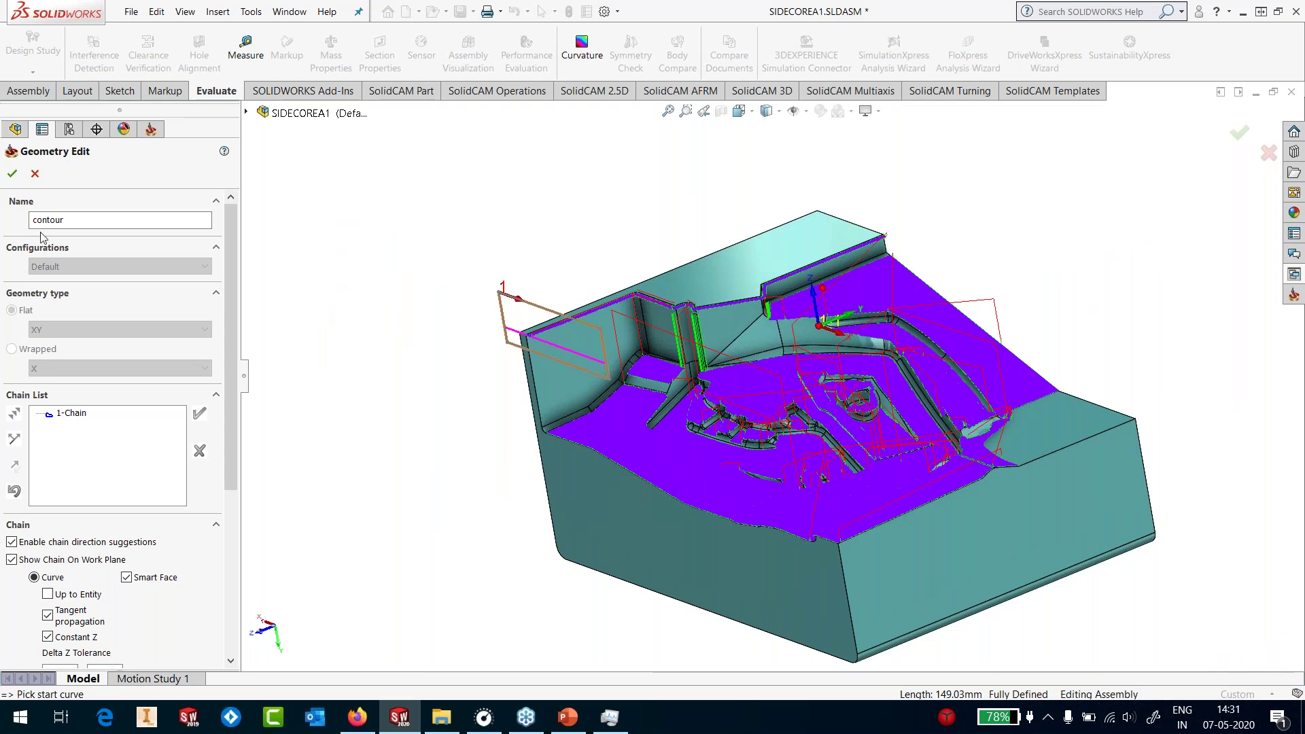
pyautogui.click(13, 176)
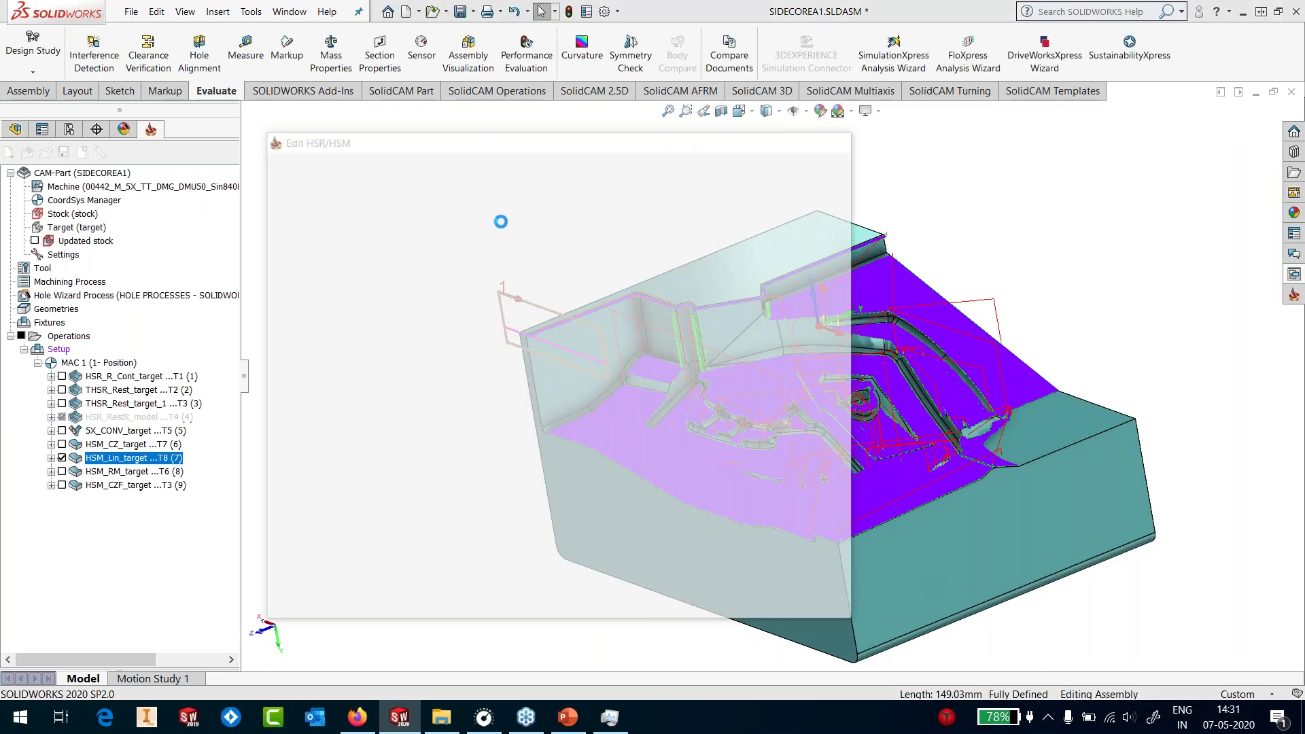
pyautogui.click(305, 598)
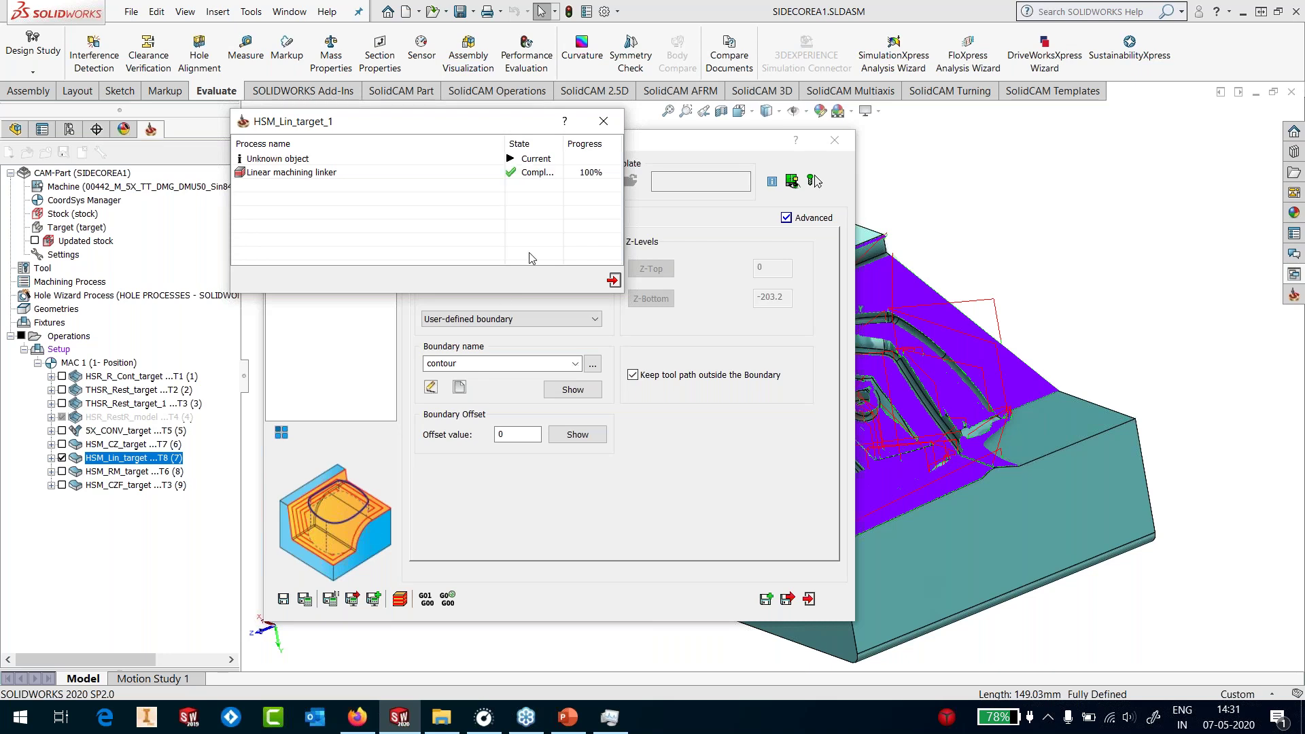
pyautogui.click(840, 139)
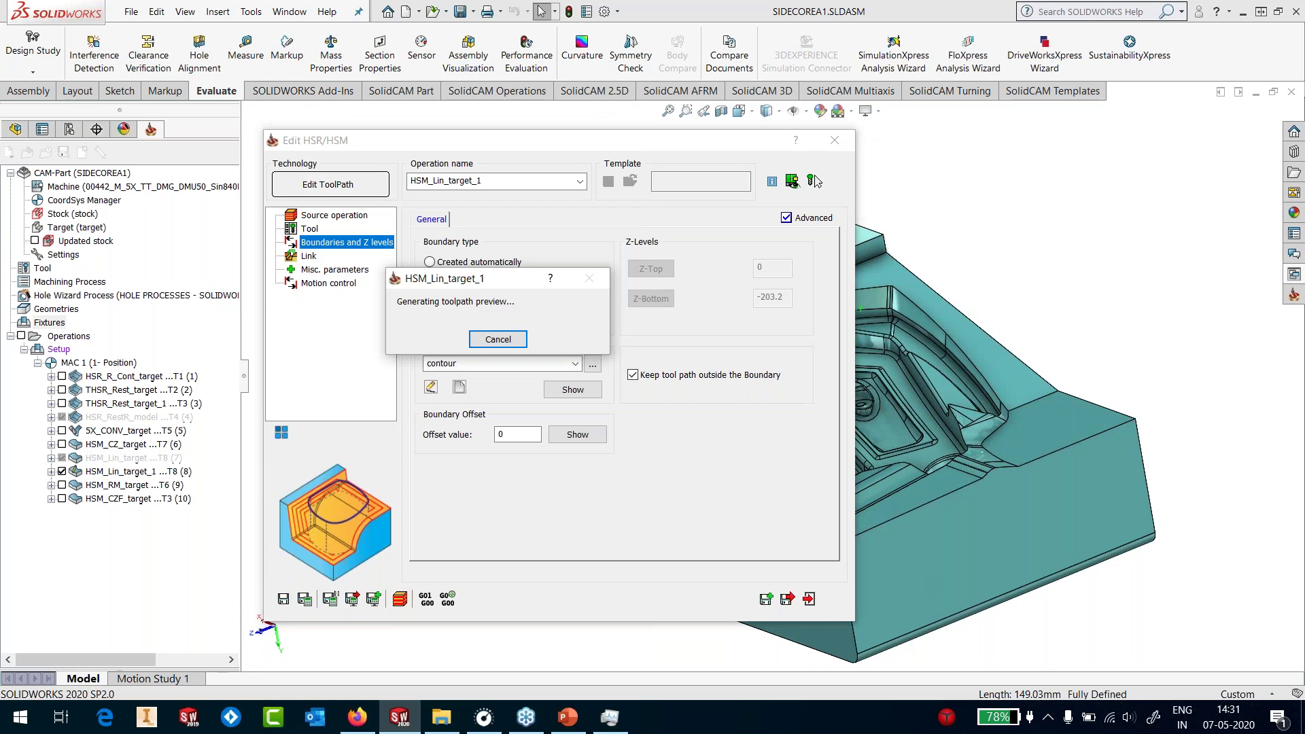
# Examine the edited linear toolpath around the sketched rectangle and along the upper edges of the high walls
pyautogui.moveTo(911, 173); pyautogui.dragTo(808, 292, button='middle')
pyautogui.scroll(-5, 435, 289)
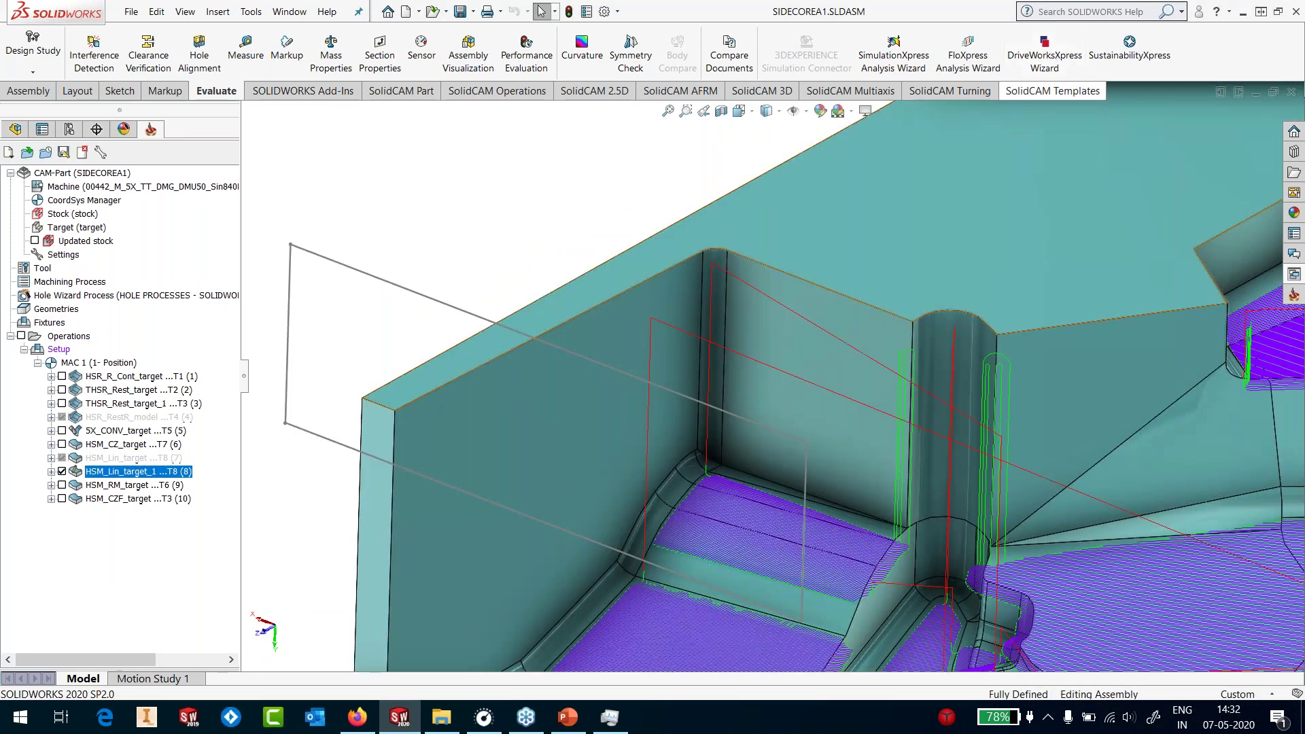
pyautogui.scroll(5, 991, 217)
pyautogui.scroll(-1, 938, 388)
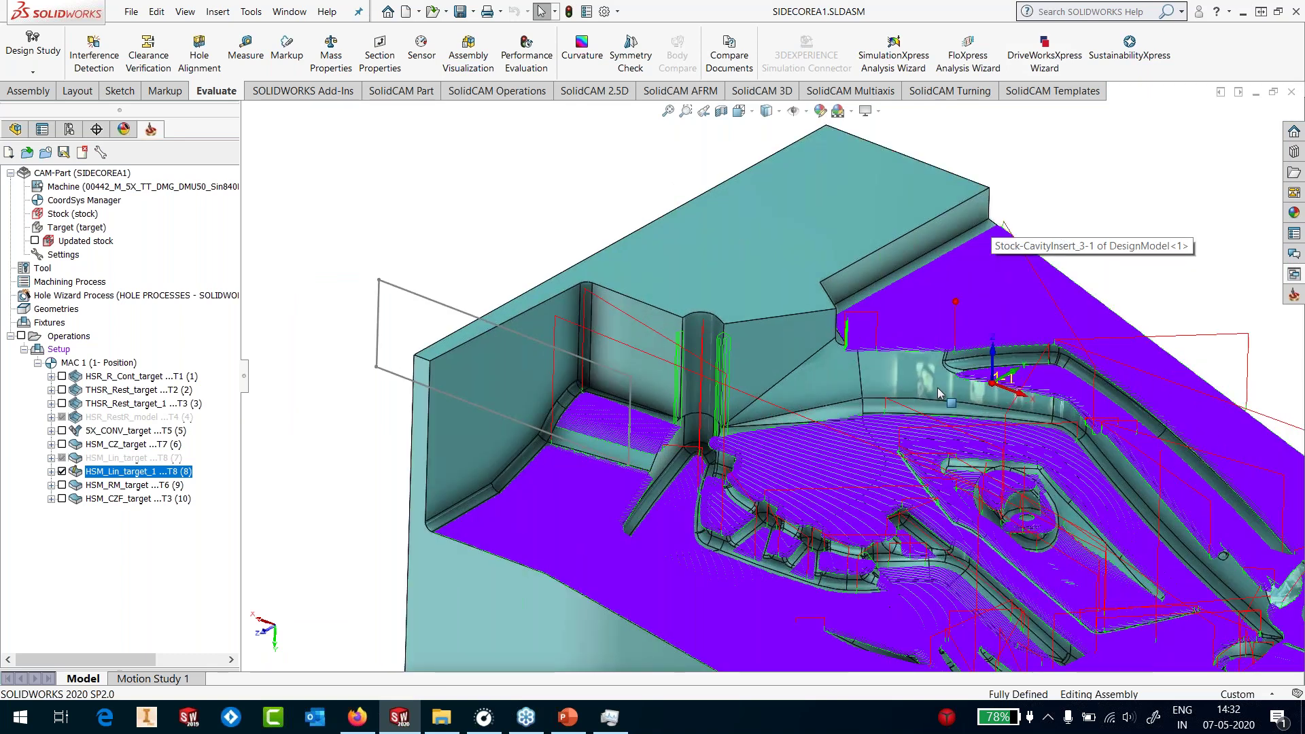
pyautogui.scroll(4, 938, 393)
pyautogui.scroll(-2, 965, 537)
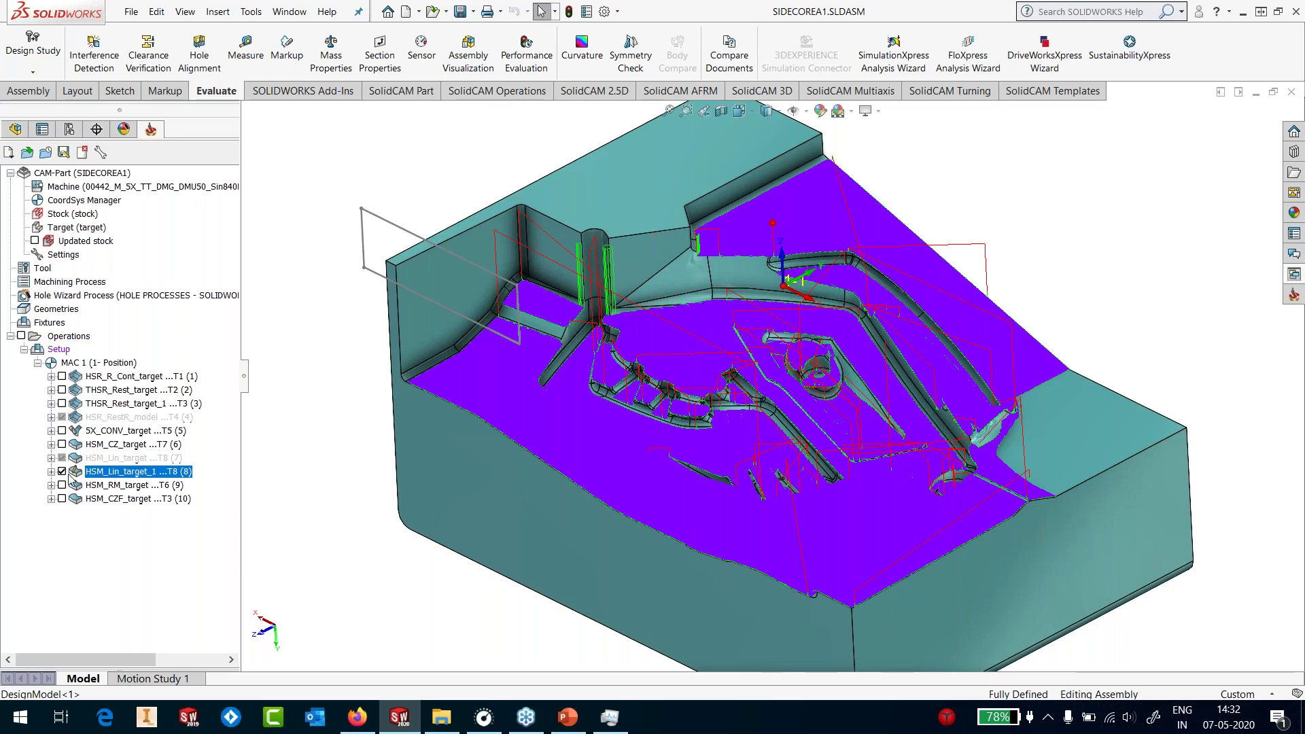
# Show only the HSM_RM_target toolpath and add a Convert HSM to Sim. 5-Axis operation with HSM_RM_target as its source
pyautogui.click(62, 471)
pyautogui.click(62, 485)
pyautogui.rightClick(116, 484)
pyautogui.moveTo(204, 47)
pyautogui.moveTo(465, 483)
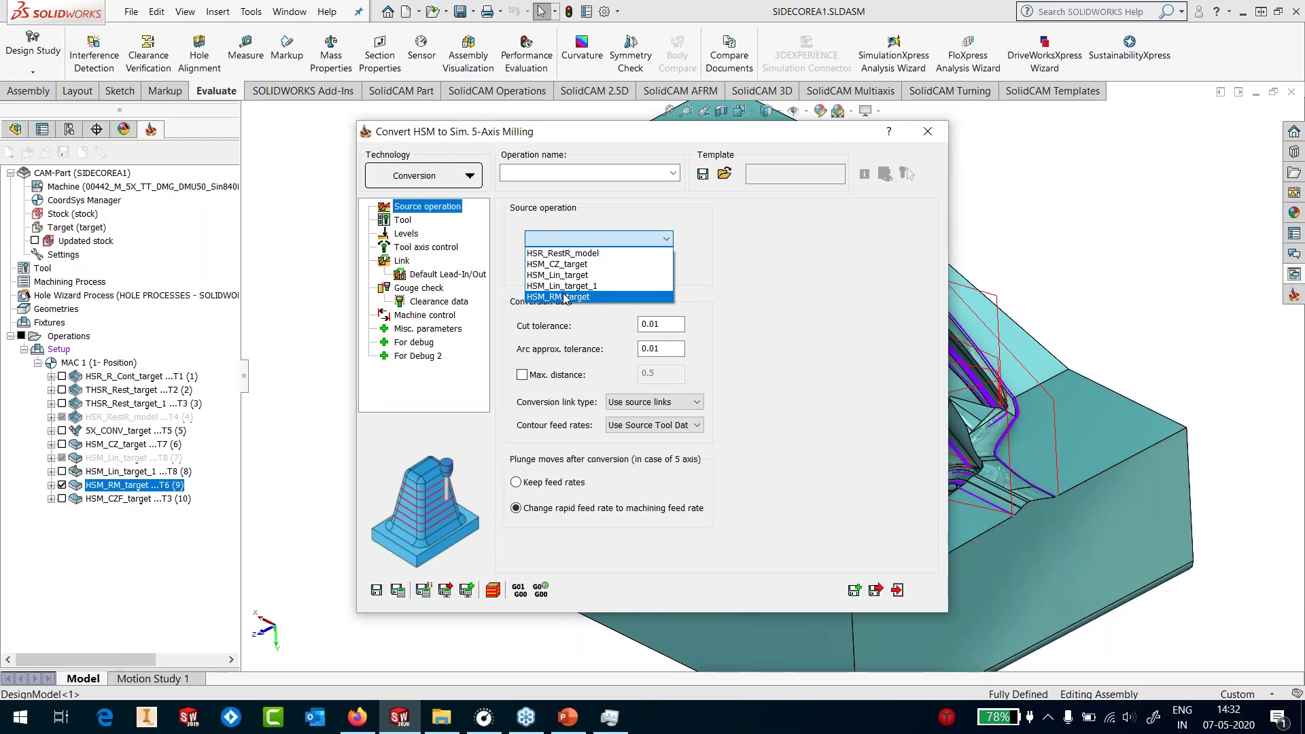
pyautogui.click(563, 297)
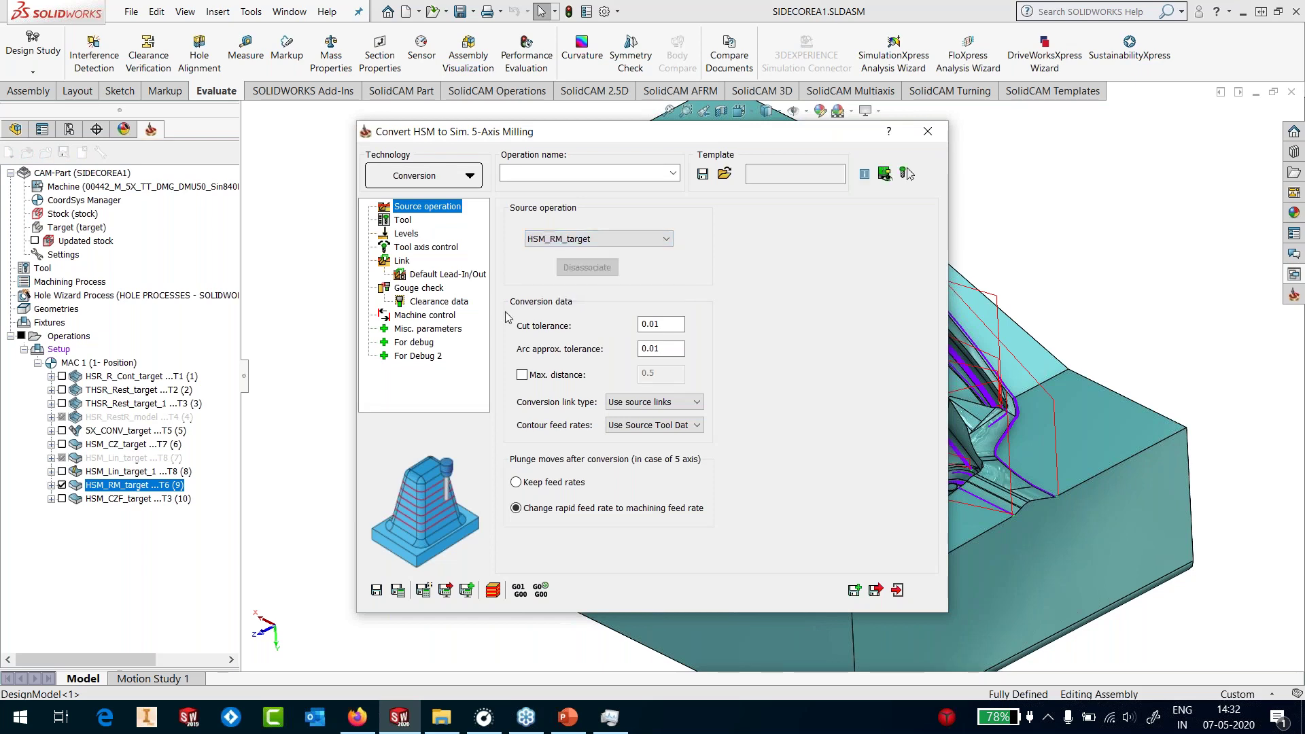
# Duplicate 6 mm tool 6 and set total length 60, outside holder 25, shoulder length 20, cutting length 14 and 2 flutes
pyautogui.click(408, 221)
pyautogui.click(608, 461)
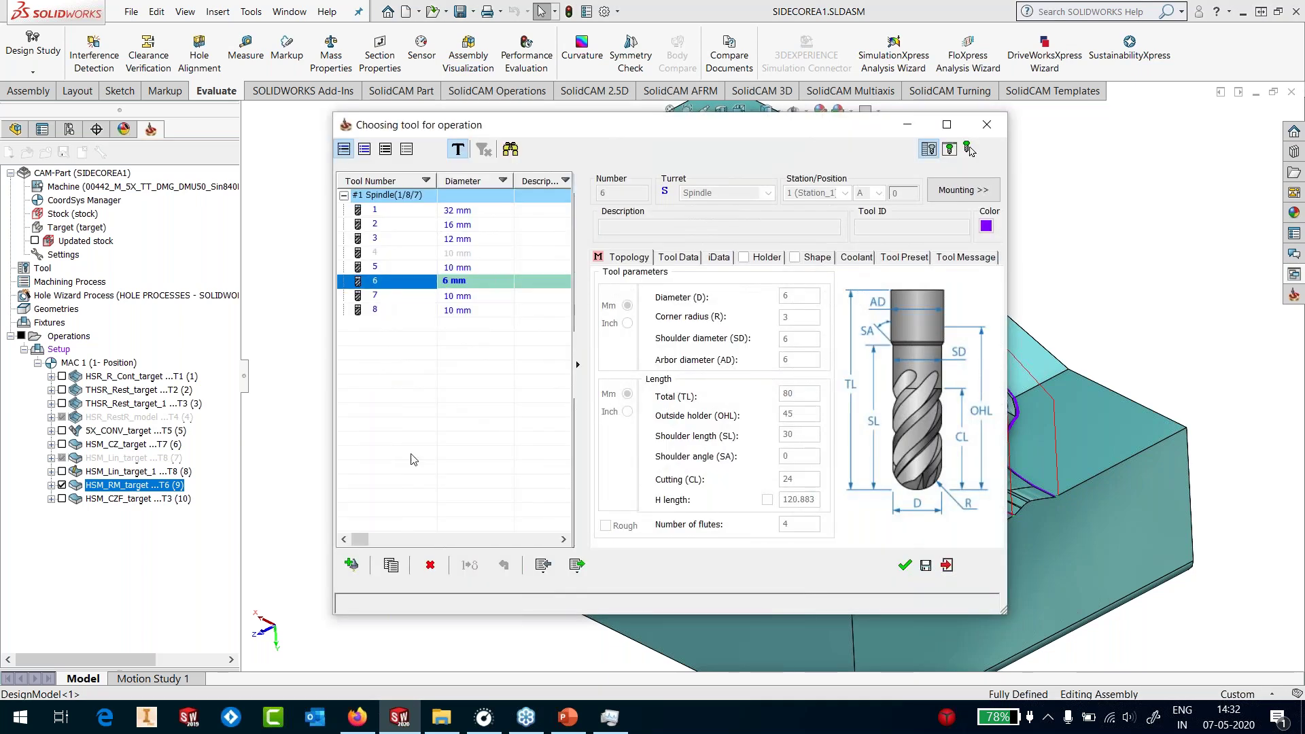
pyautogui.click(391, 565)
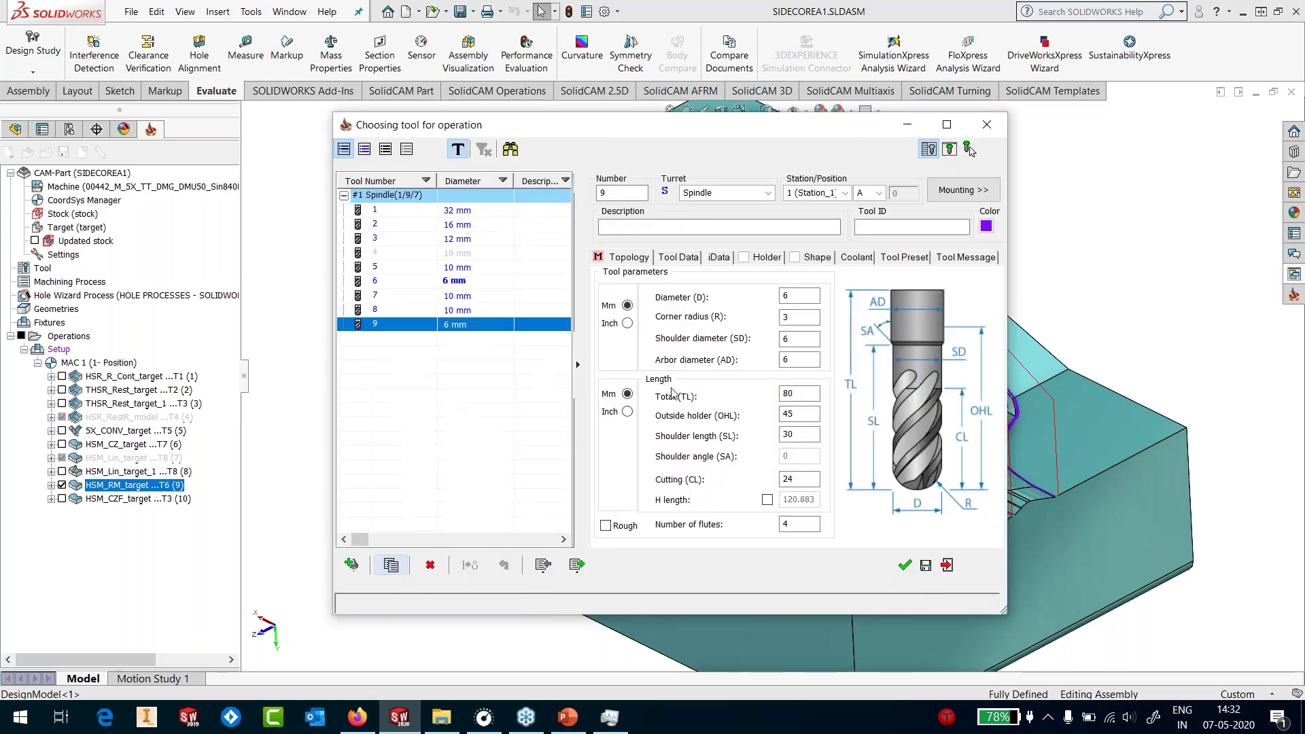
pyautogui.doubleClick(801, 393)
pyautogui.write('60')
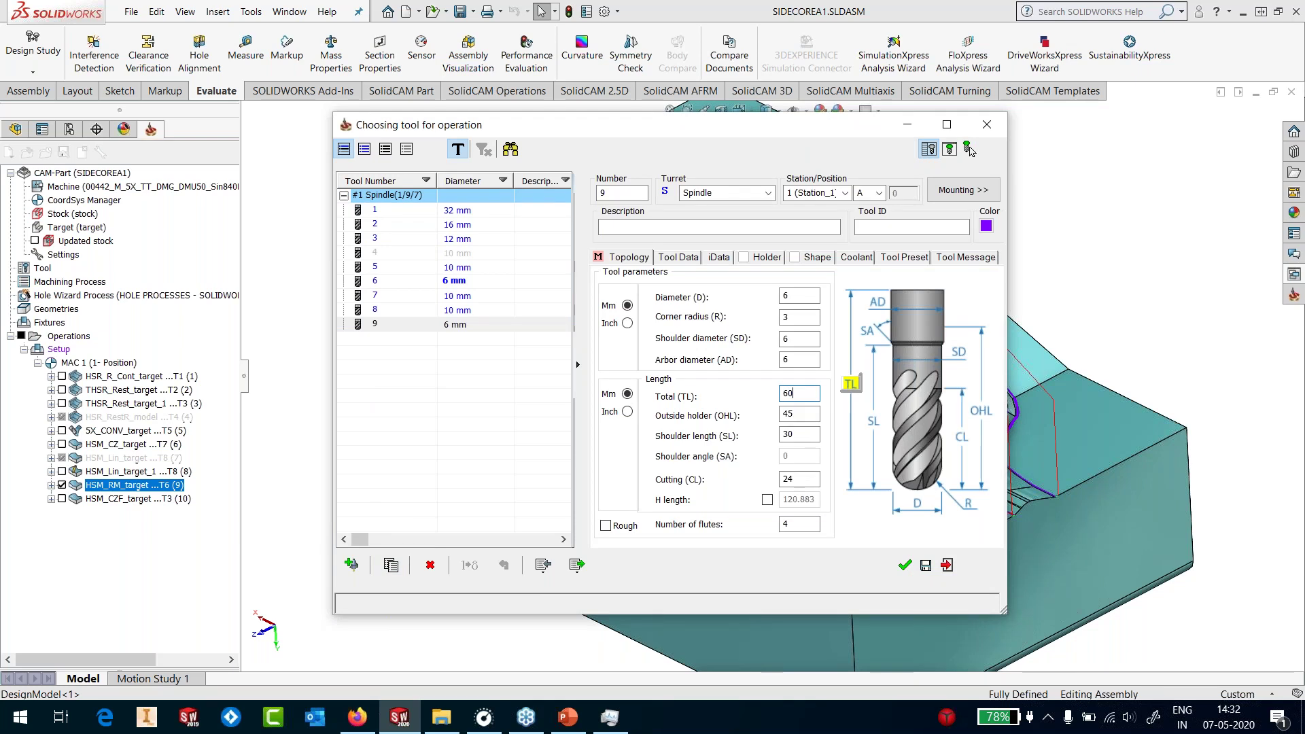
pyautogui.press('Tab')
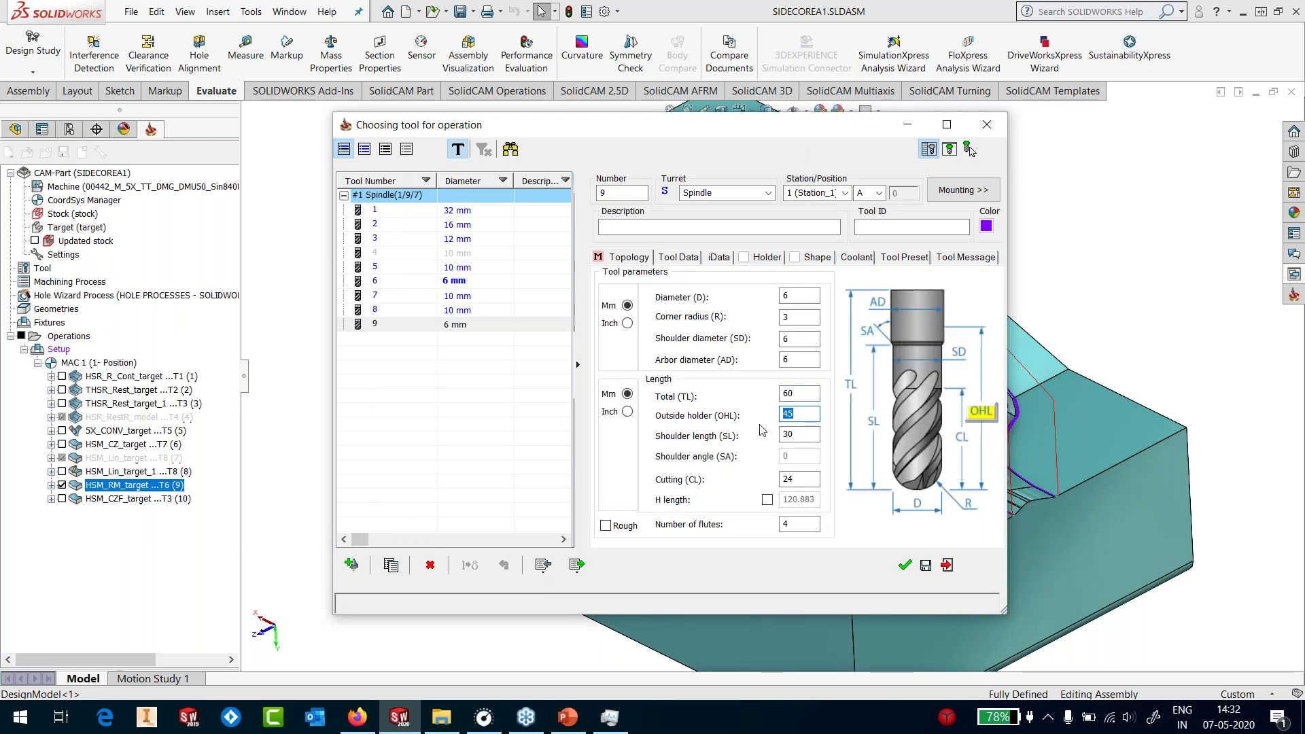
pyautogui.write('2')
pyautogui.press('Tab')
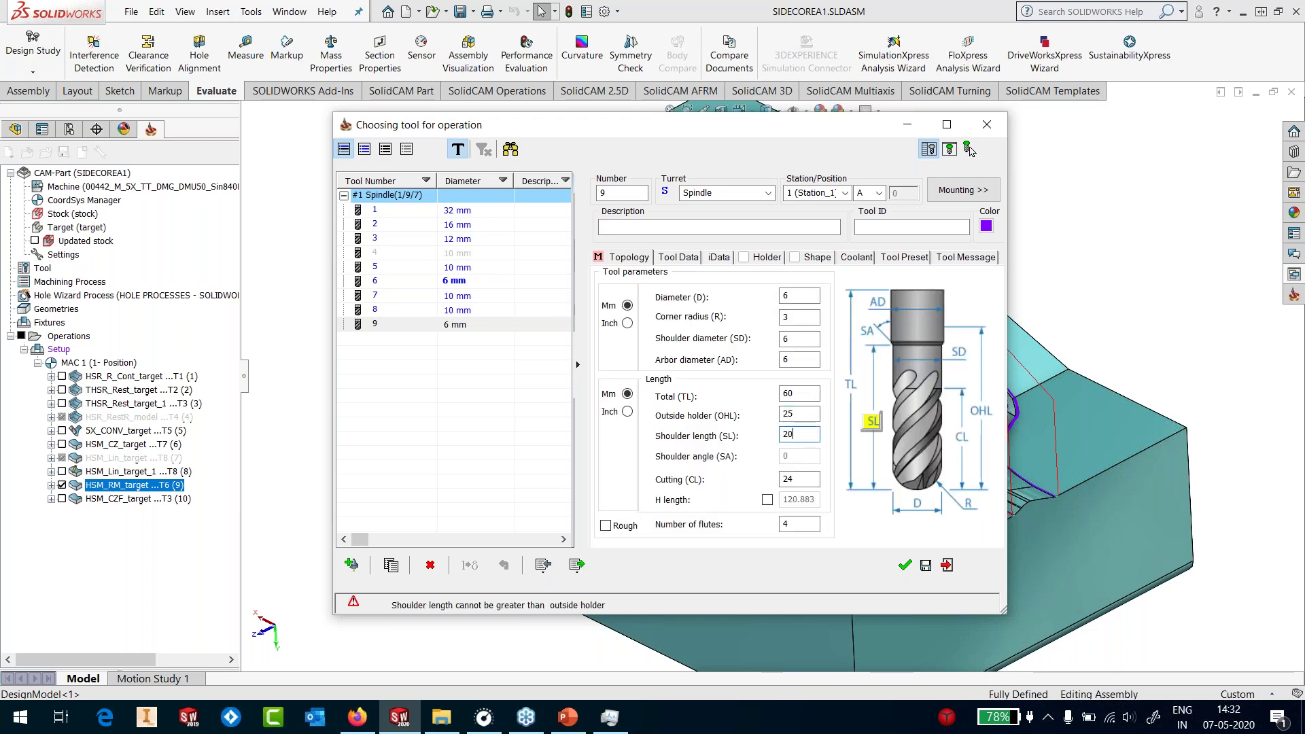
pyautogui.press('Tab')
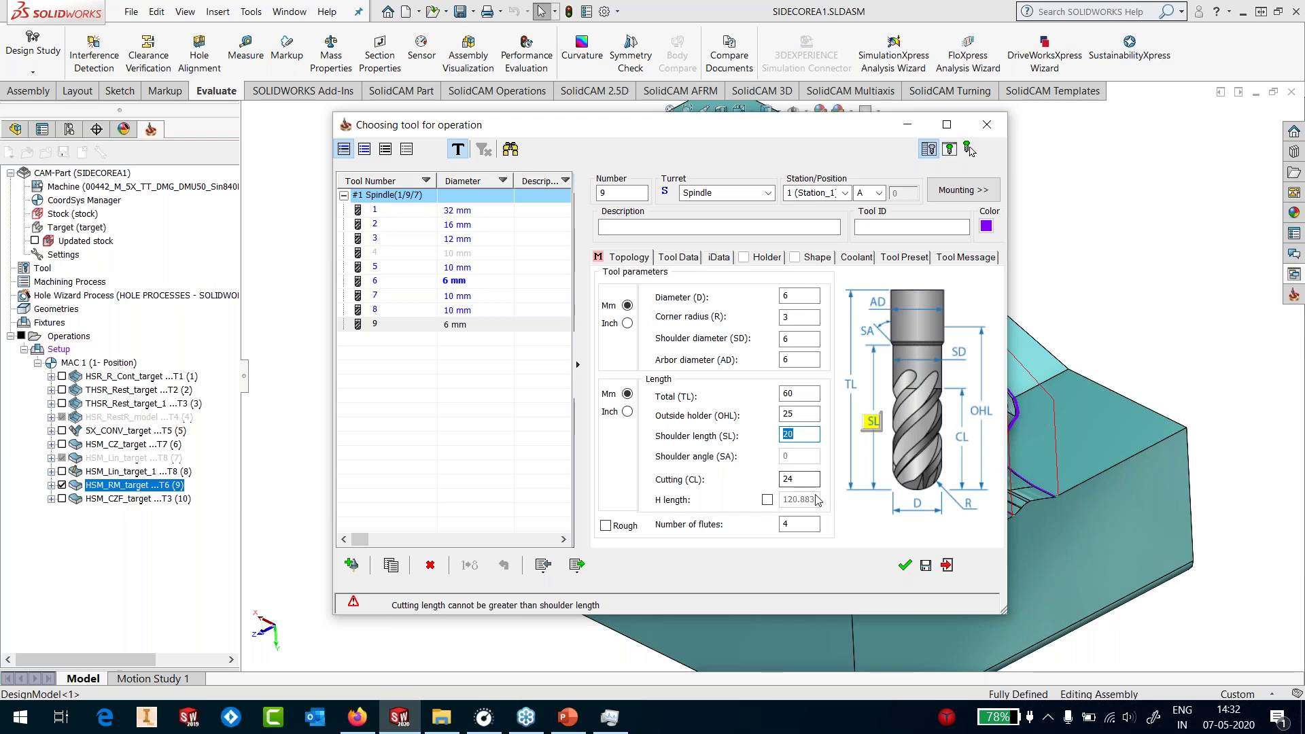
pyautogui.write('14')
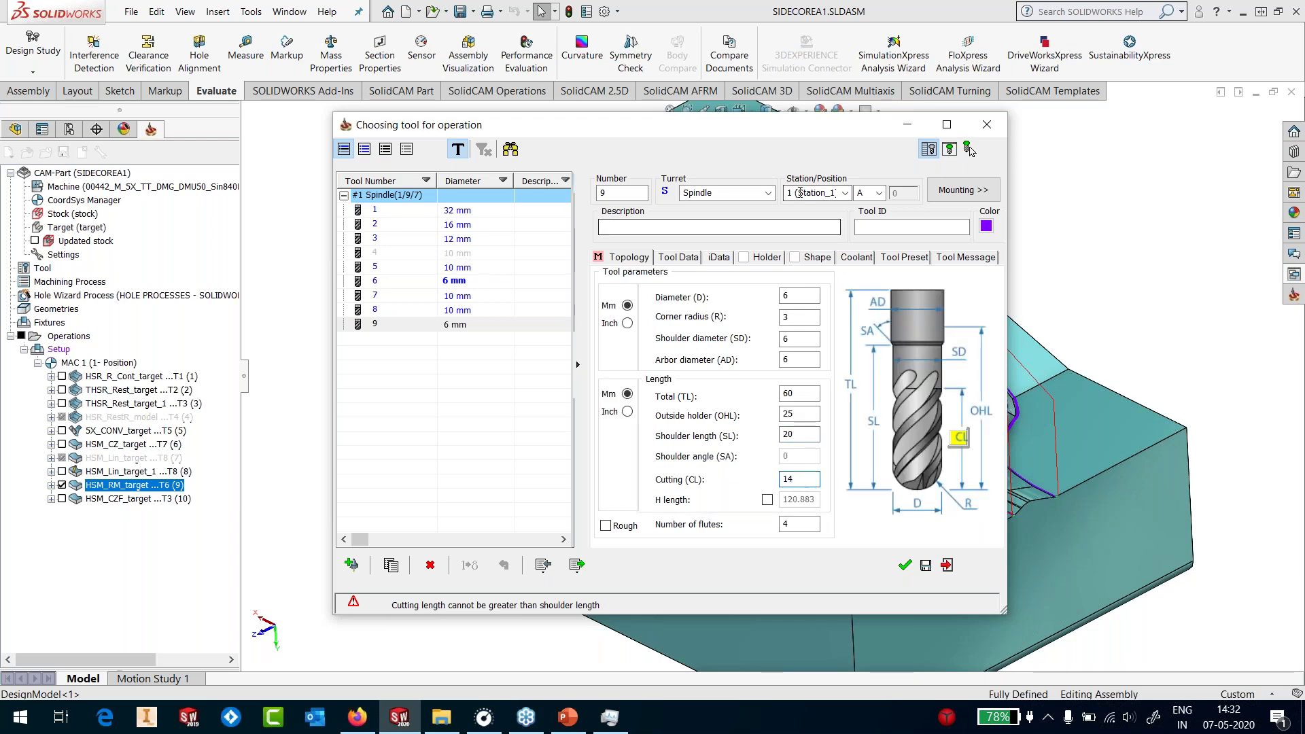
pyautogui.press('Tab')
pyautogui.write('2')
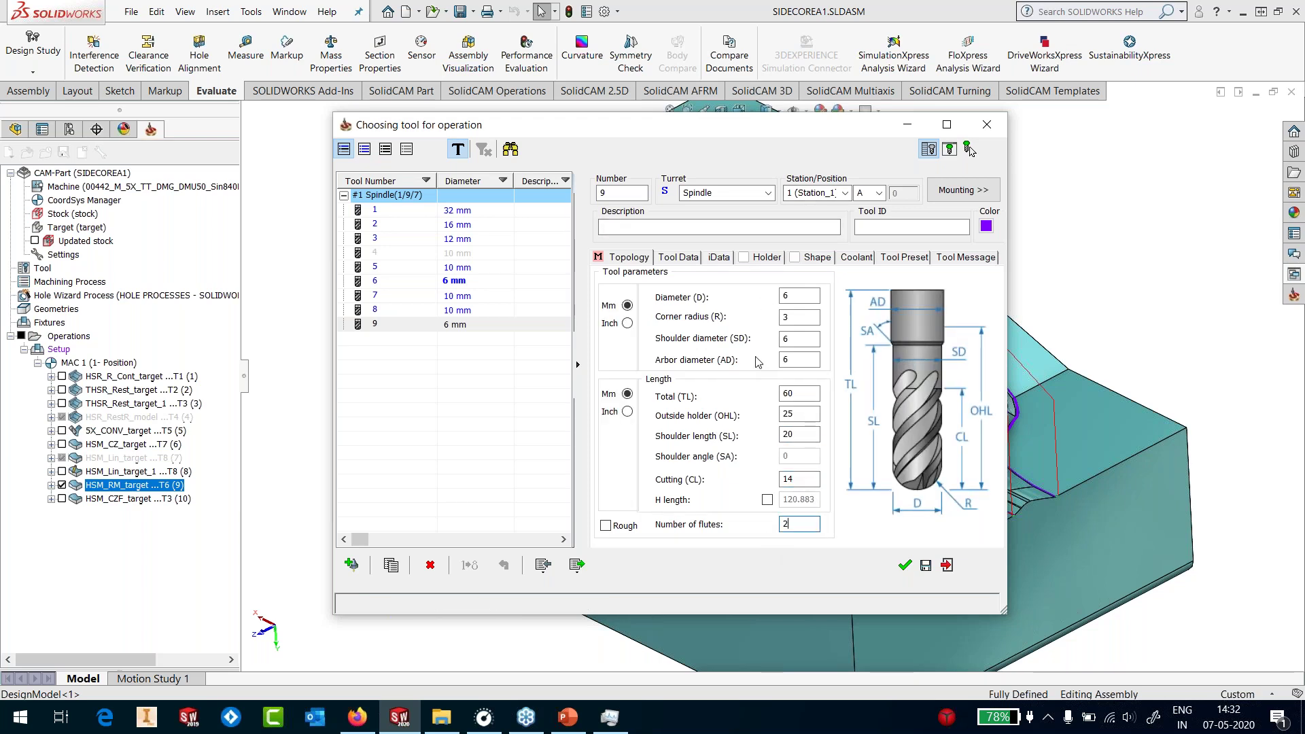
# Assign the global holder HSK A 63 SRK 6x50 to the duplicated tool and use that tool for the conversion
pyautogui.click(765, 257)
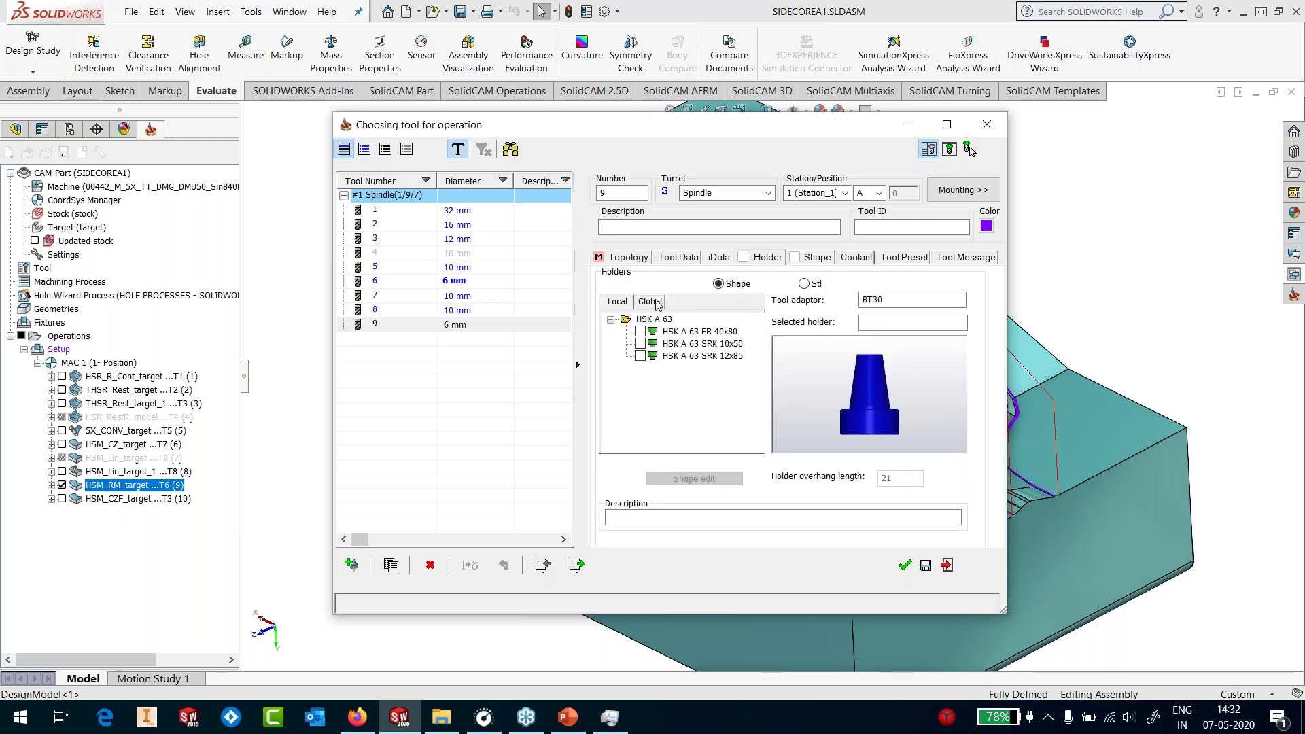
pyautogui.doubleClick(624, 319)
pyautogui.moveTo(757, 337); pyautogui.dragTo(747, 397)
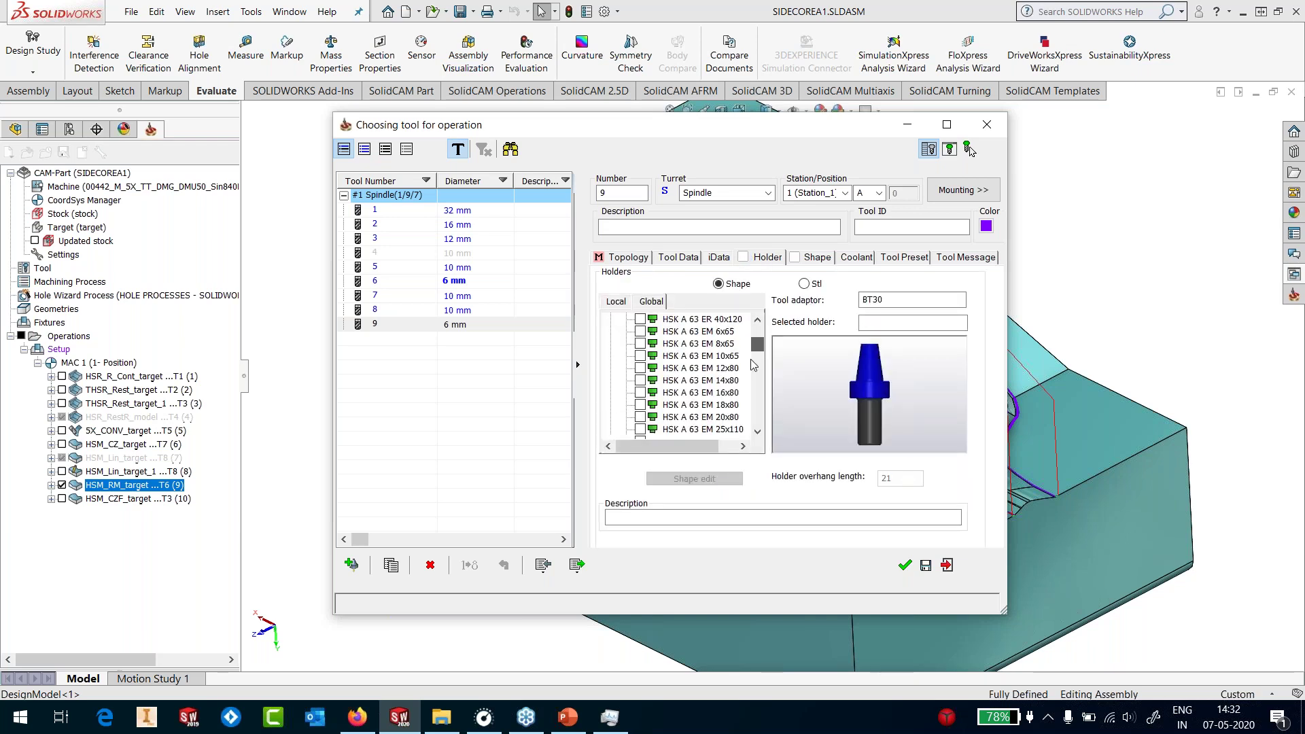
pyautogui.scroll(-2, 748, 397)
pyautogui.click(700, 379)
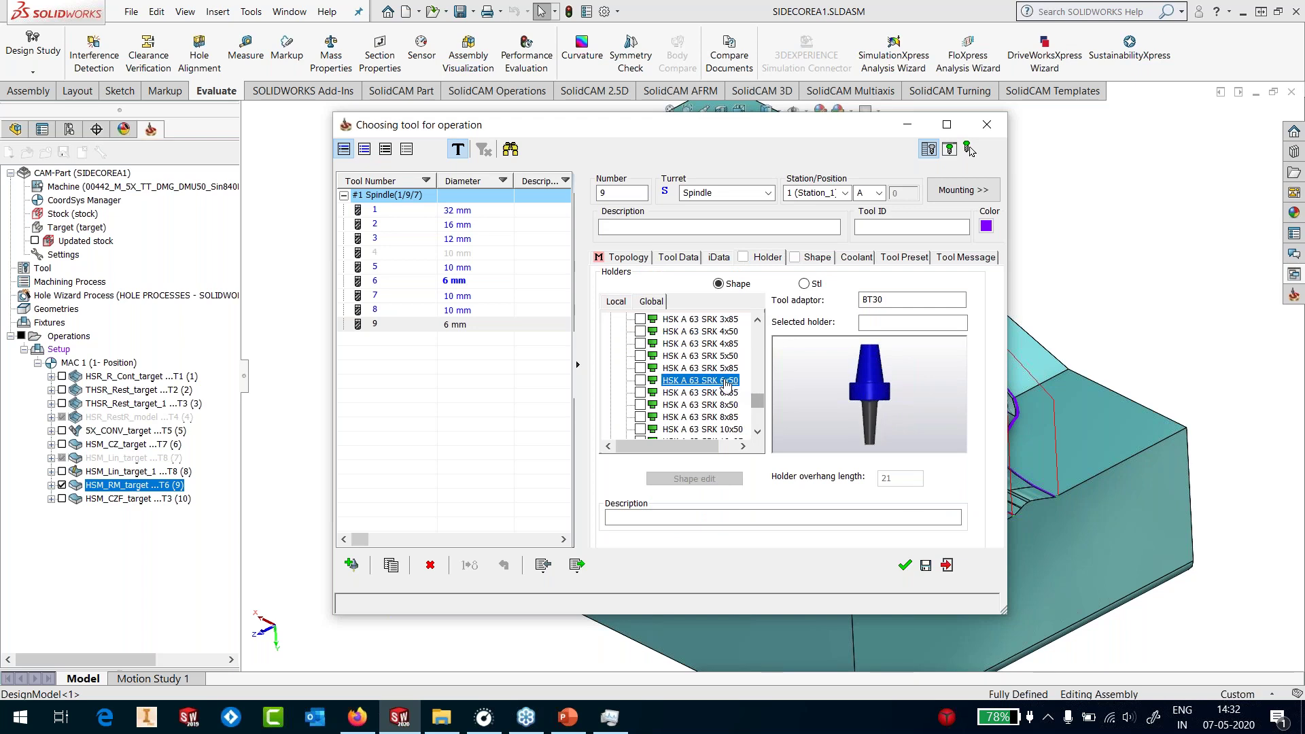
pyautogui.click(639, 380)
pyautogui.click(900, 568)
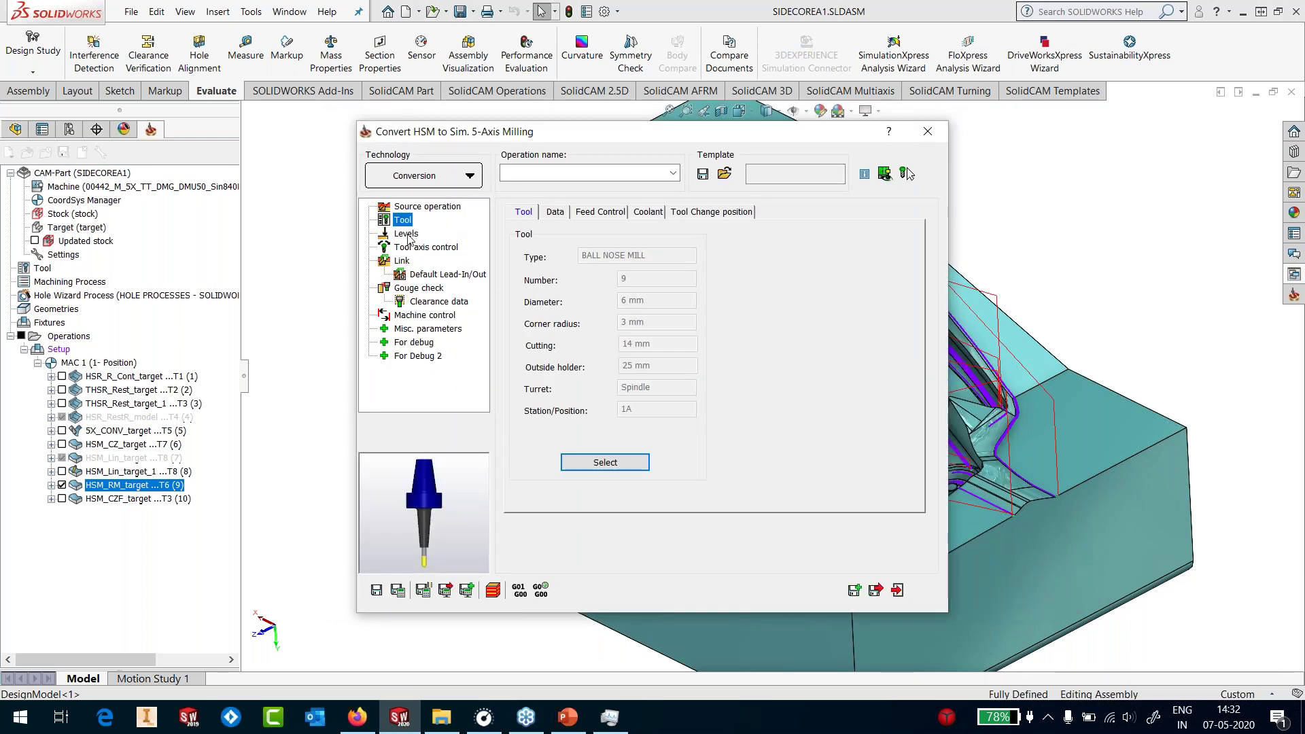
# Enable the first gouge check for holder and arbor only, excluding shaft and tip, using the 5X_CONV STL as check surfaces
pyautogui.click(408, 248)
pyautogui.click(524, 532)
pyautogui.click(420, 288)
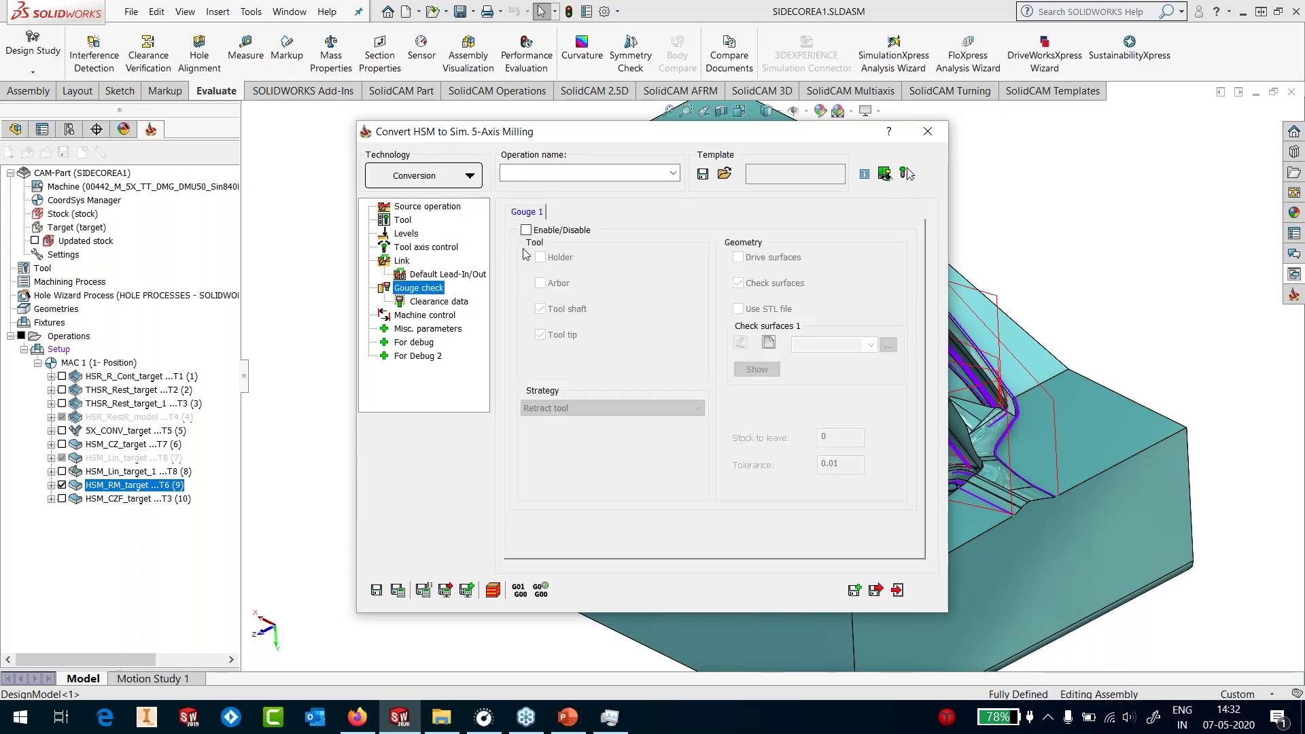
pyautogui.click(540, 284)
pyautogui.click(540, 310)
pyautogui.click(541, 335)
pyautogui.click(739, 310)
pyautogui.click(870, 346)
pyautogui.click(836, 359)
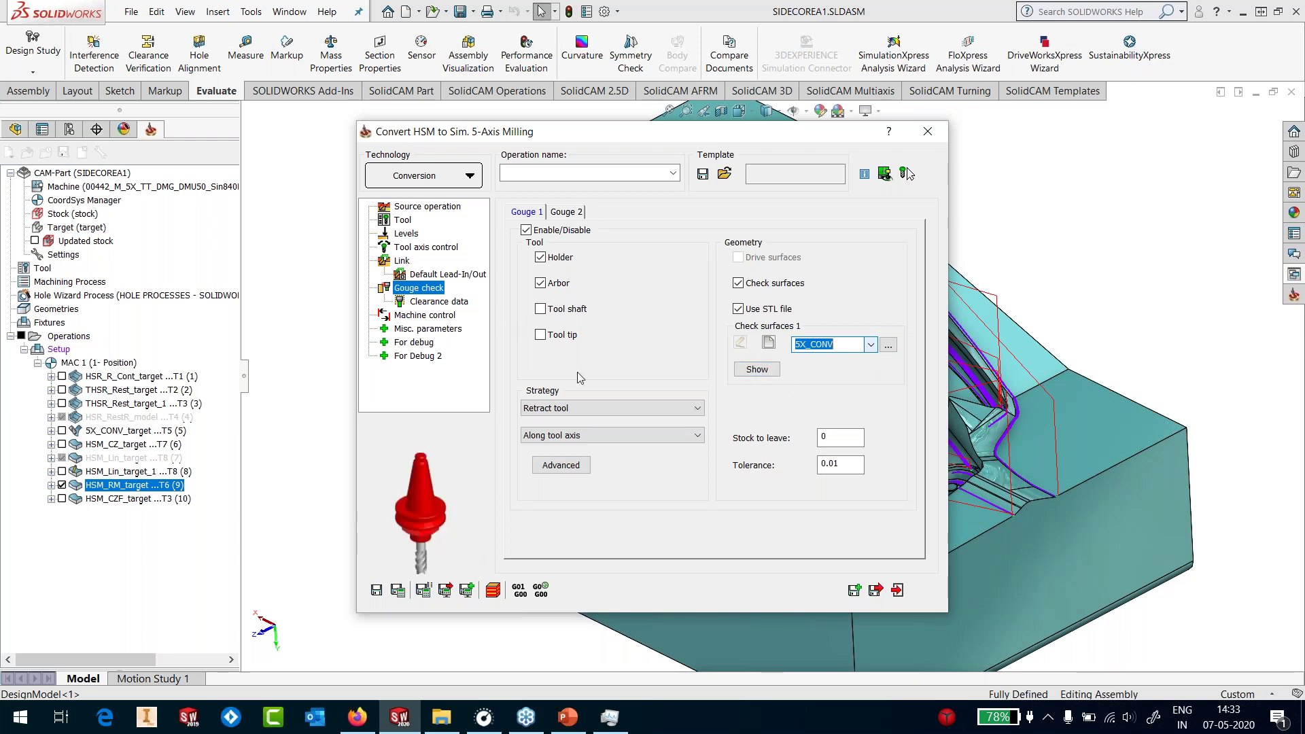
# Set the gouge check strategy to Tilt tool, and save and calculate the conversion operation before closing it
pyautogui.click(586, 408)
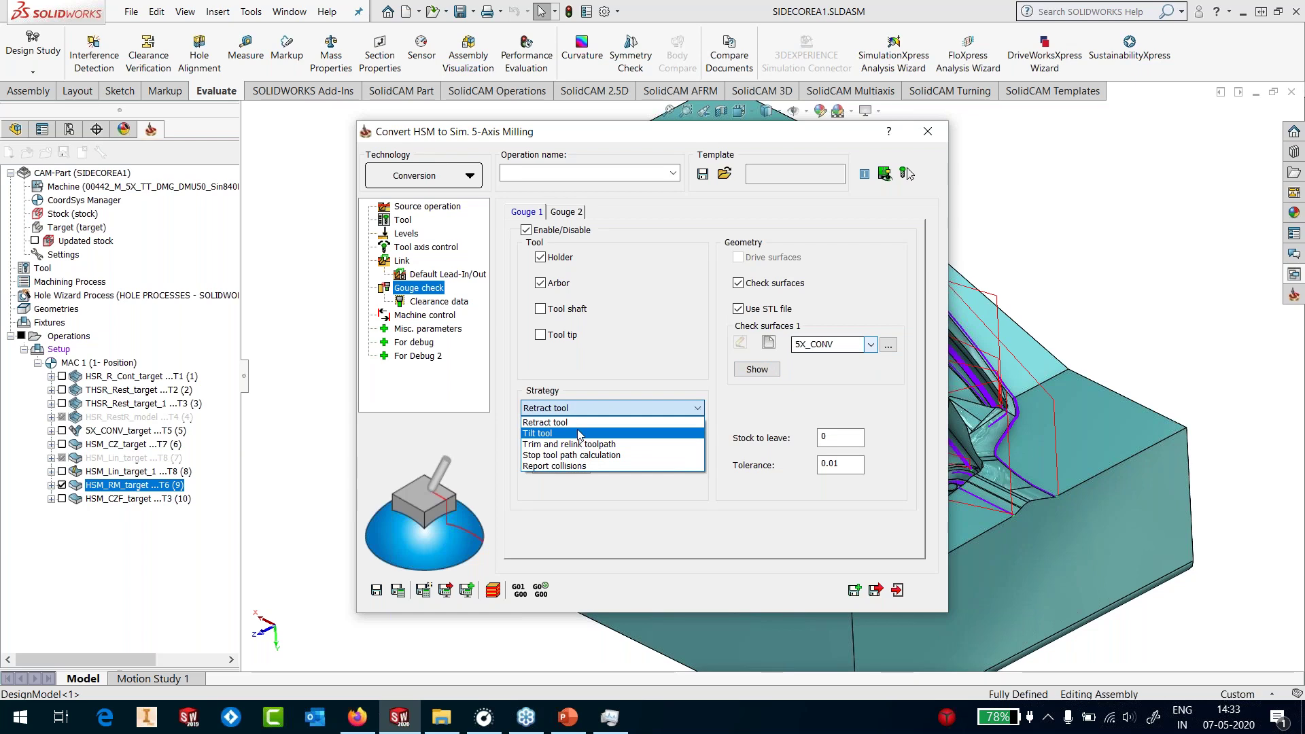
pyautogui.click(580, 434)
pyautogui.click(577, 436)
pyautogui.click(574, 472)
pyautogui.click(425, 315)
pyautogui.click(377, 590)
pyautogui.click(898, 591)
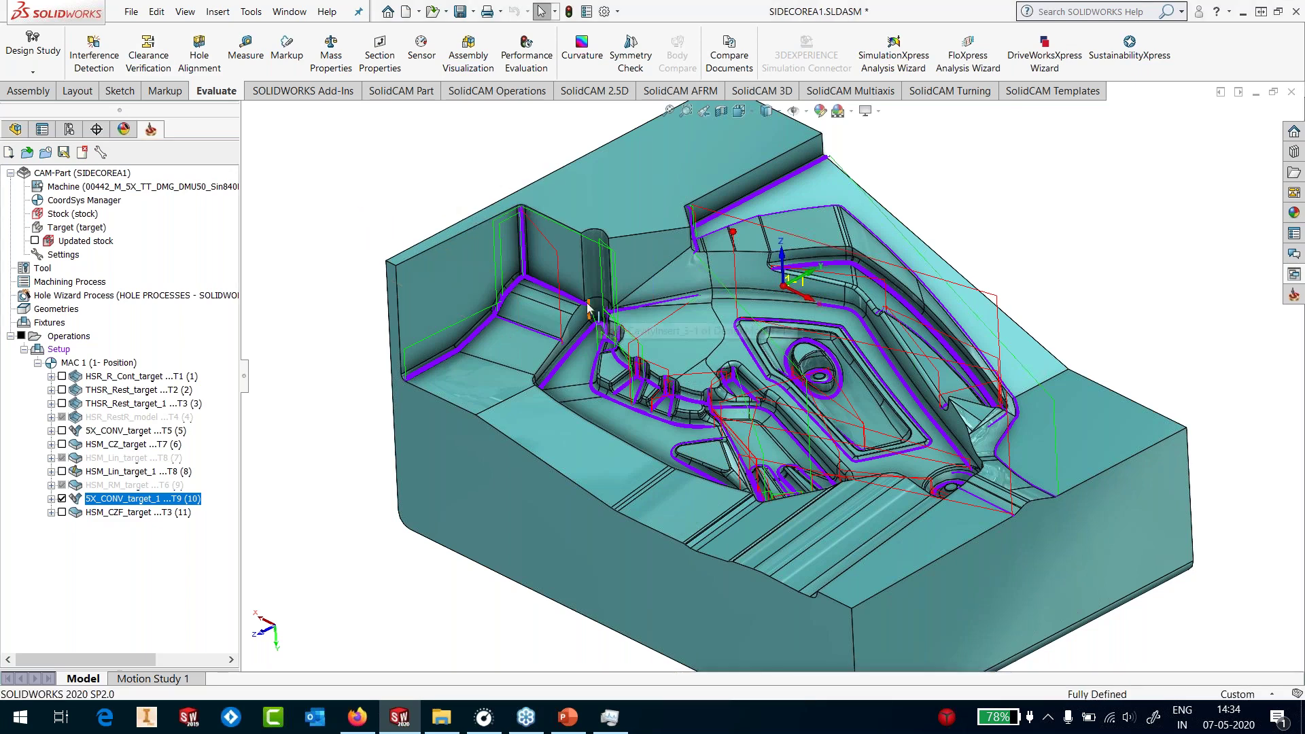
# Simulate 5X_CONV_target_1 at increased speed, pause near the scalloped edge, and examine the tilted tool's clearance up close
pyautogui.scroll(-2, 547, 282)
pyautogui.rightClick(133, 503)
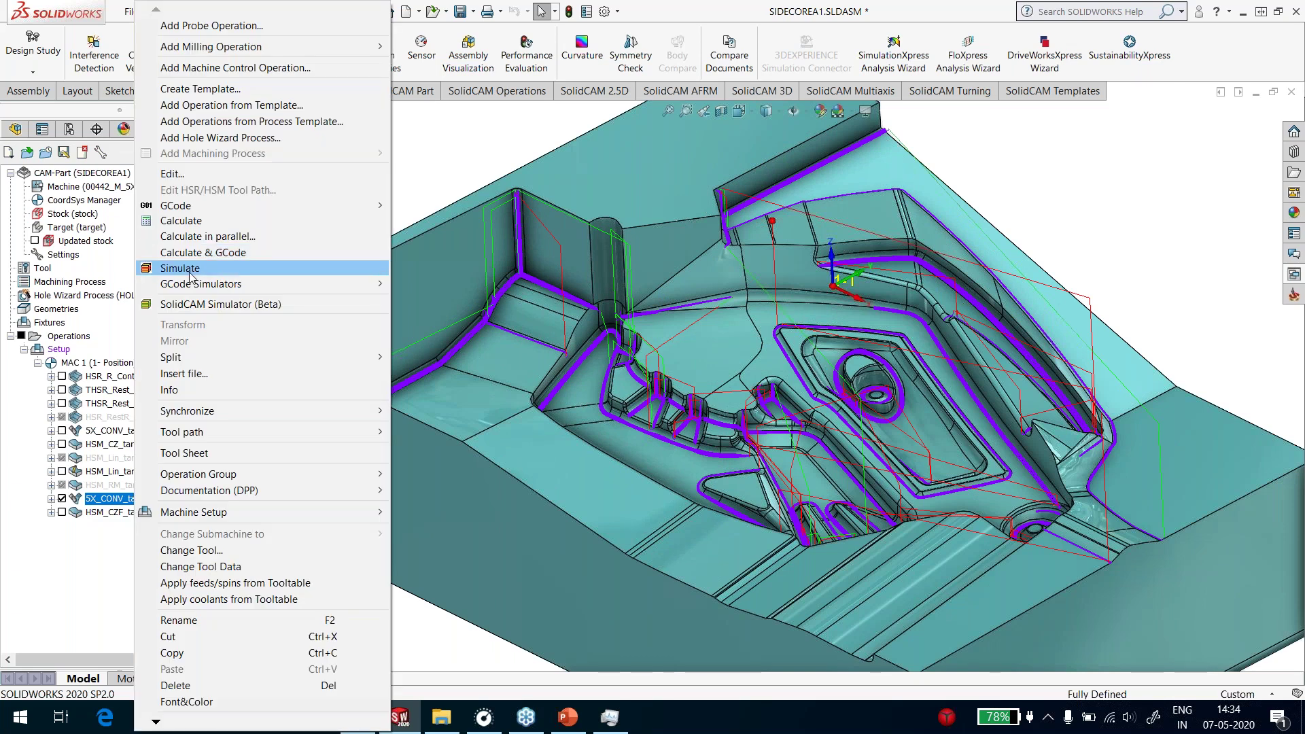
pyautogui.click(191, 269)
pyautogui.click(114, 299)
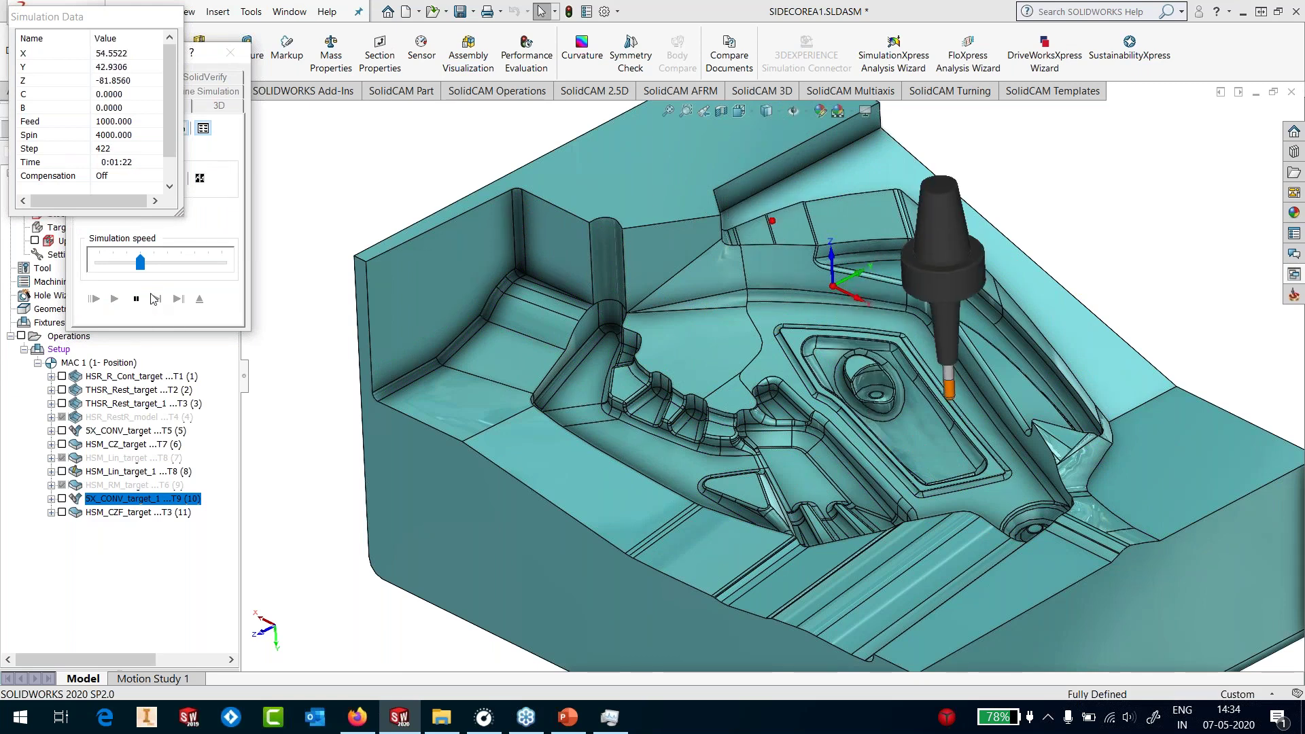
pyautogui.moveTo(140, 263); pyautogui.dragTo(180, 264)
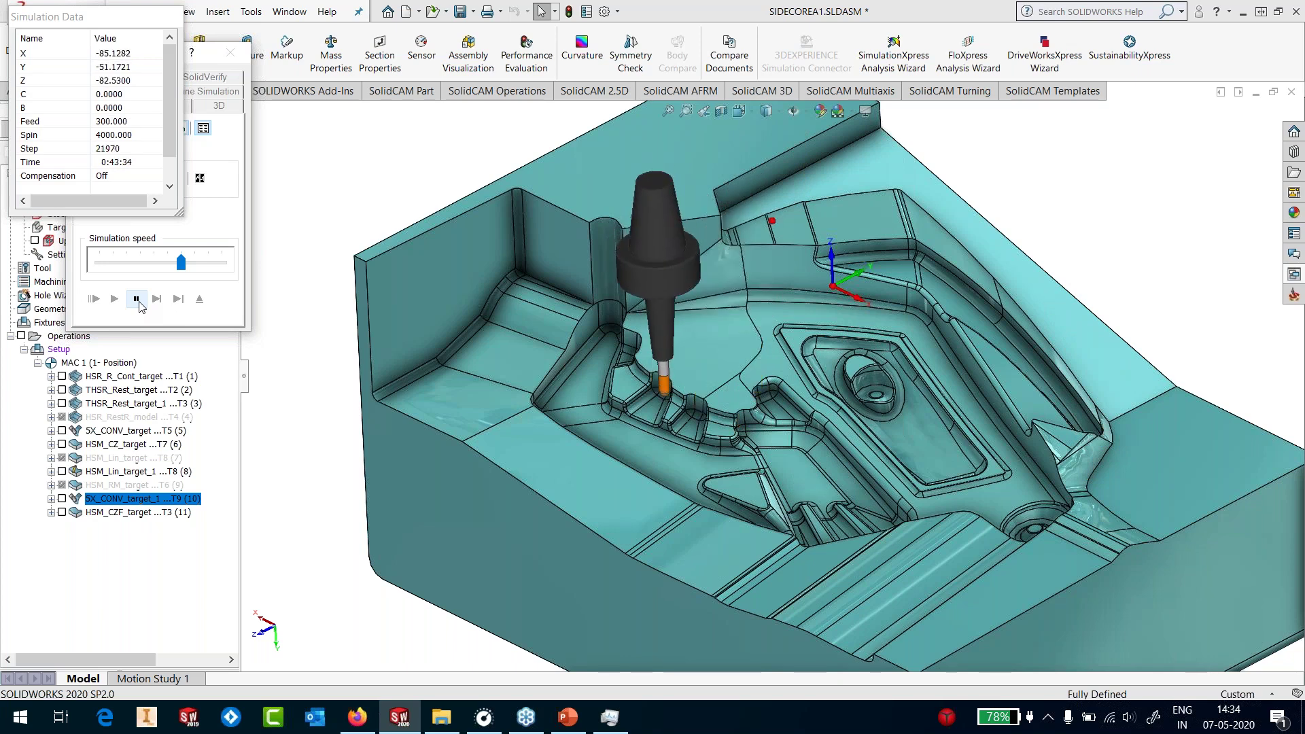
pyautogui.click(138, 301)
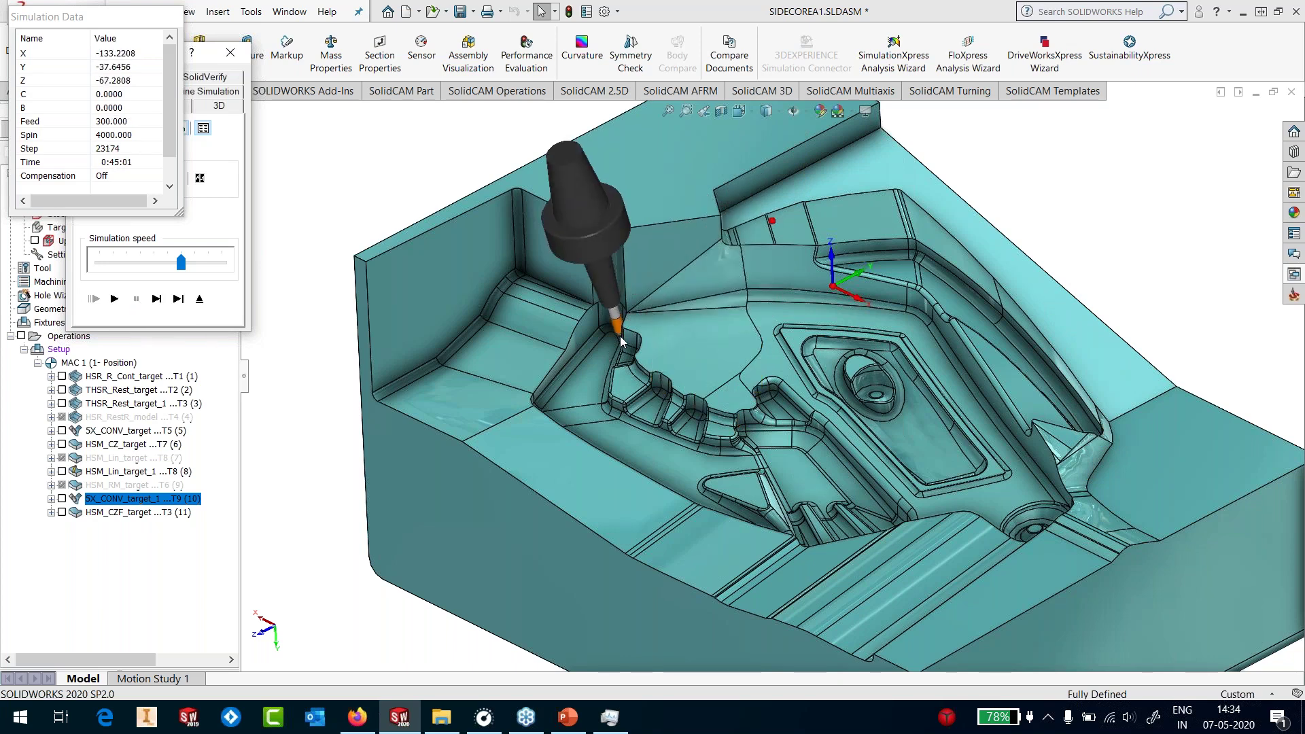
pyautogui.scroll(-5, 621, 340)
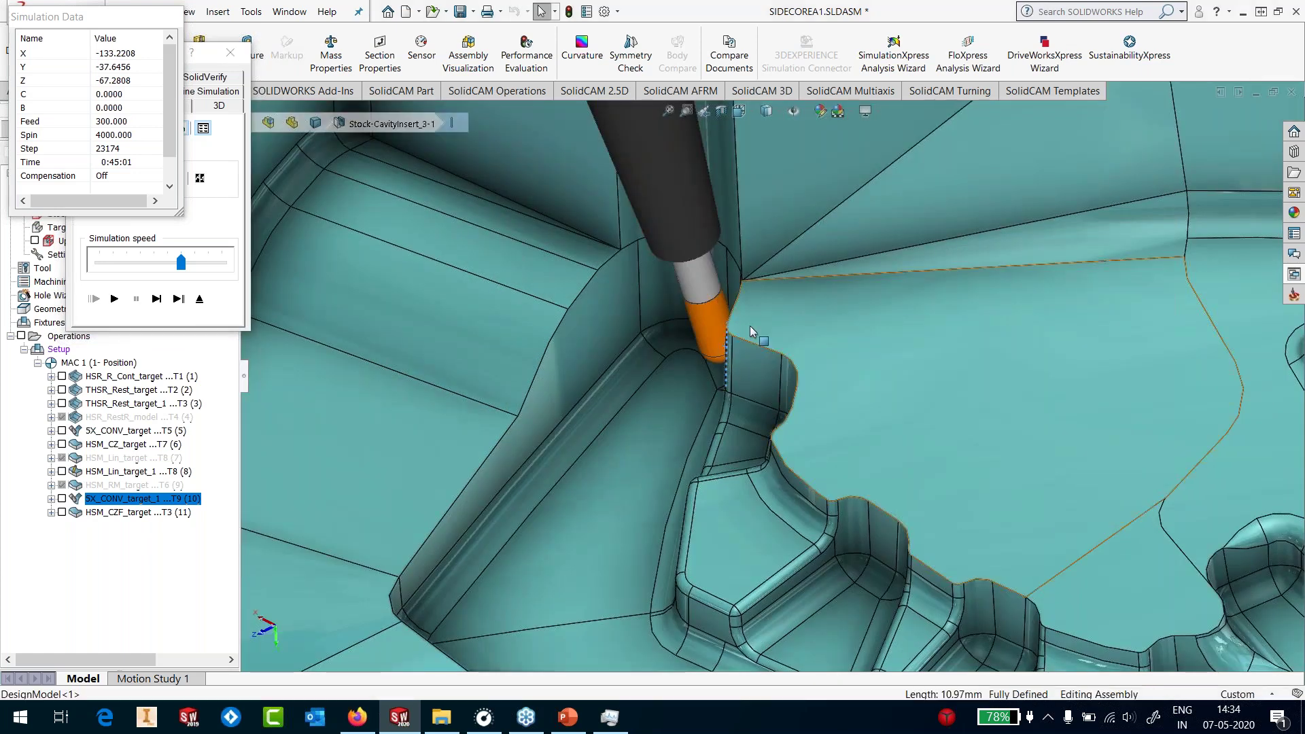
pyautogui.moveTo(767, 325); pyautogui.dragTo(855, 355, button='middle')
pyautogui.press('f')
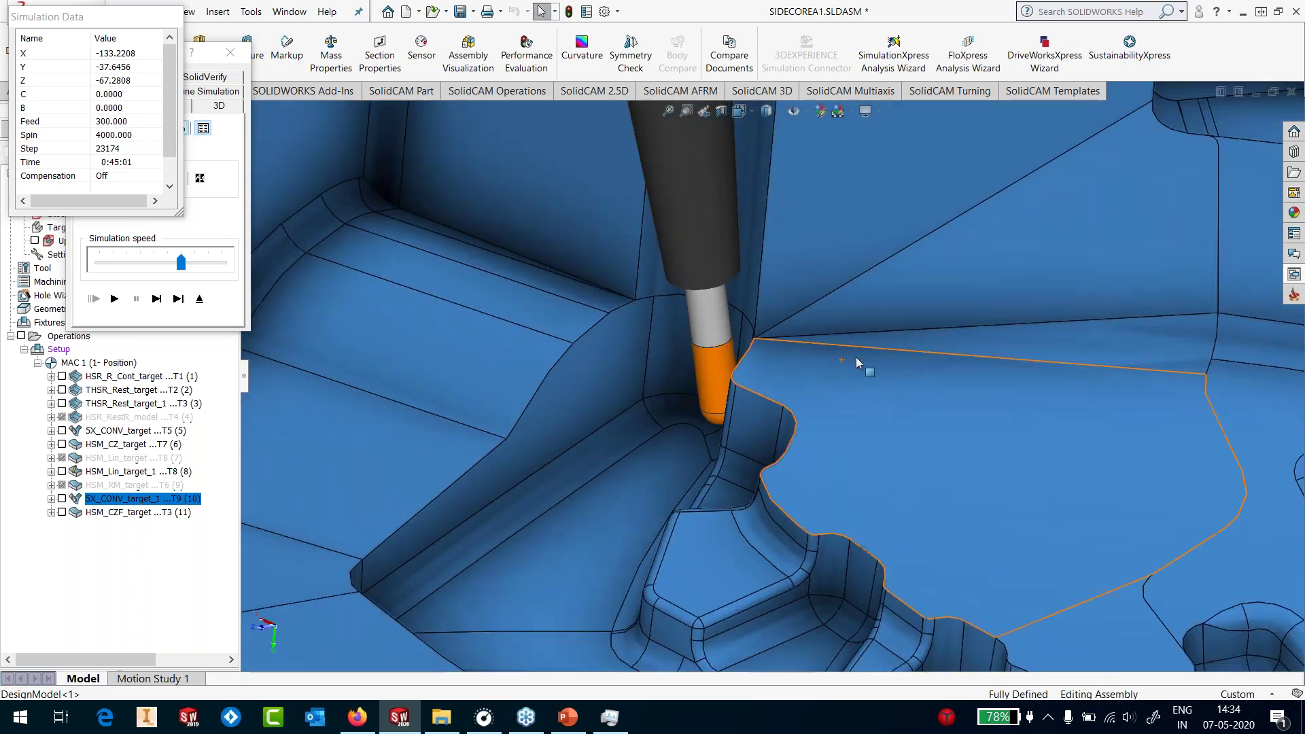
# Resume the simulation at a slower speed, follow the tool into the high wall's vertical corner, and pause it there
pyautogui.moveTo(181, 262); pyautogui.dragTo(140, 262)
pyautogui.click(122, 307)
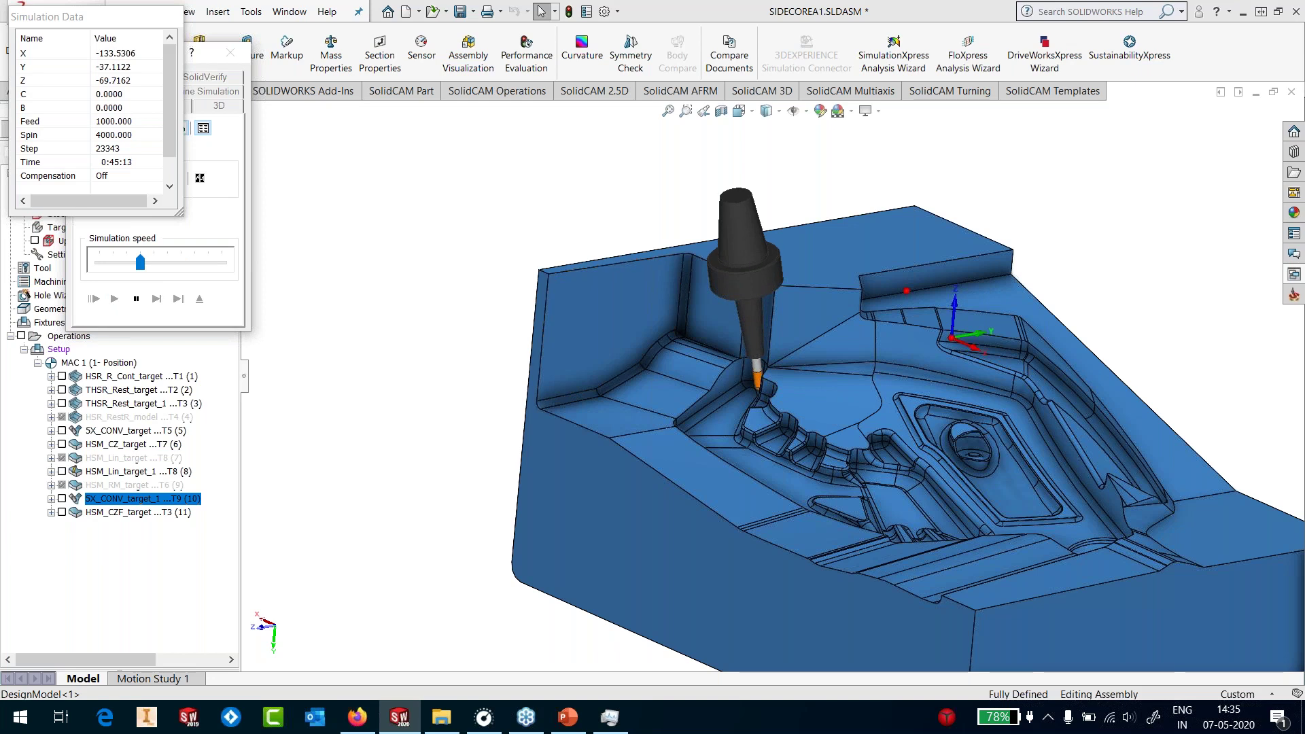
pyautogui.scroll(5, 764, 395)
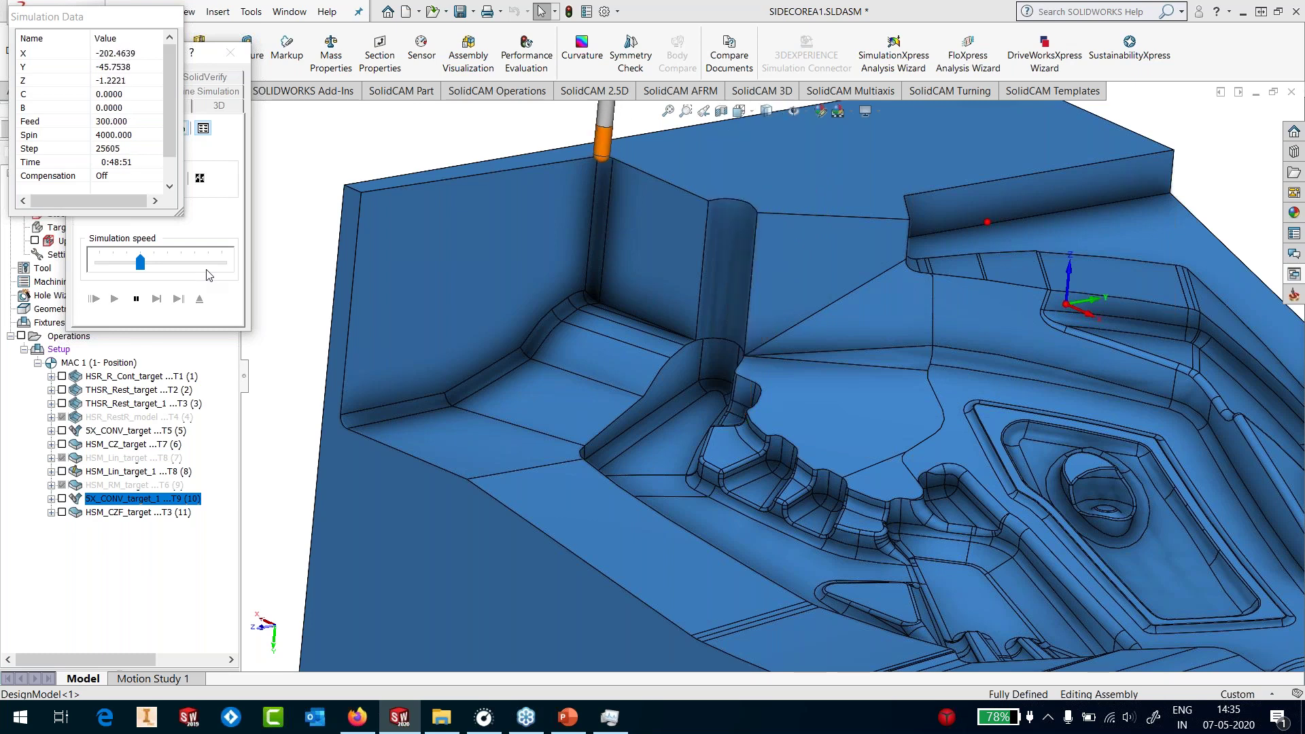
pyautogui.scroll(1, 639, 250)
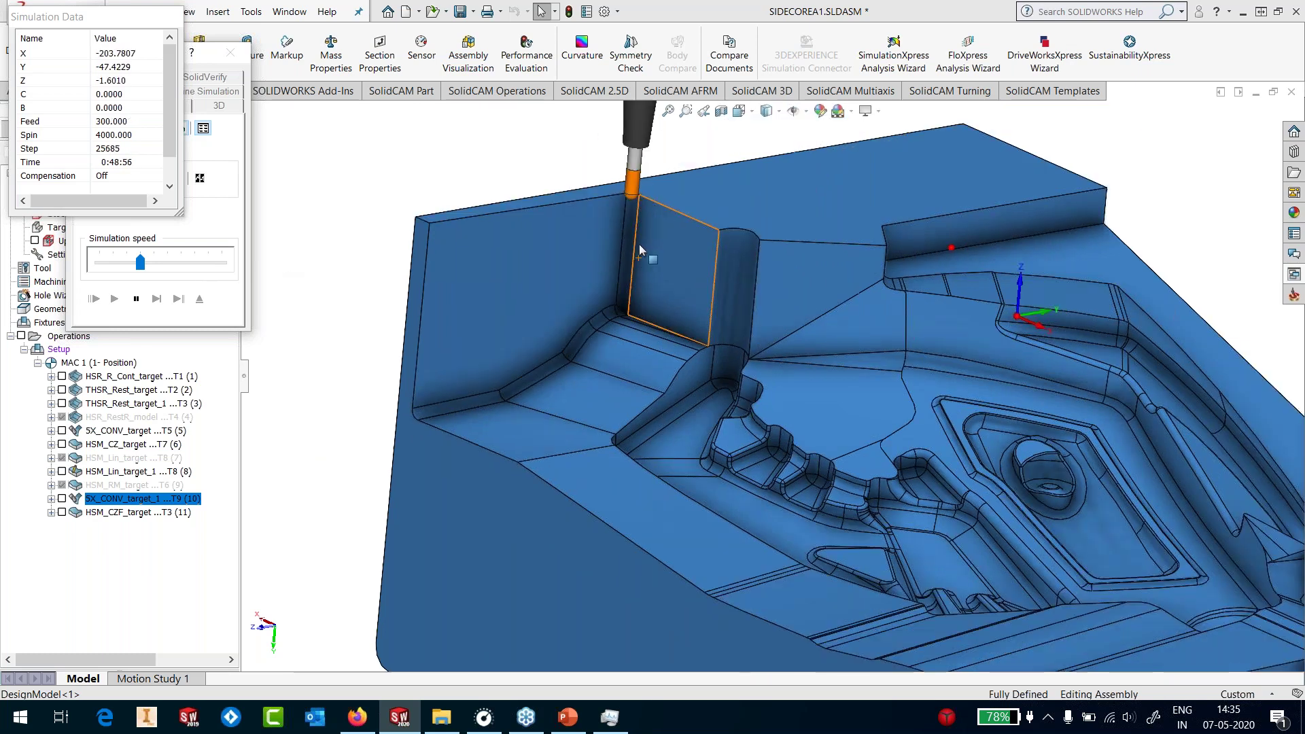
pyautogui.scroll(-3, 639, 250)
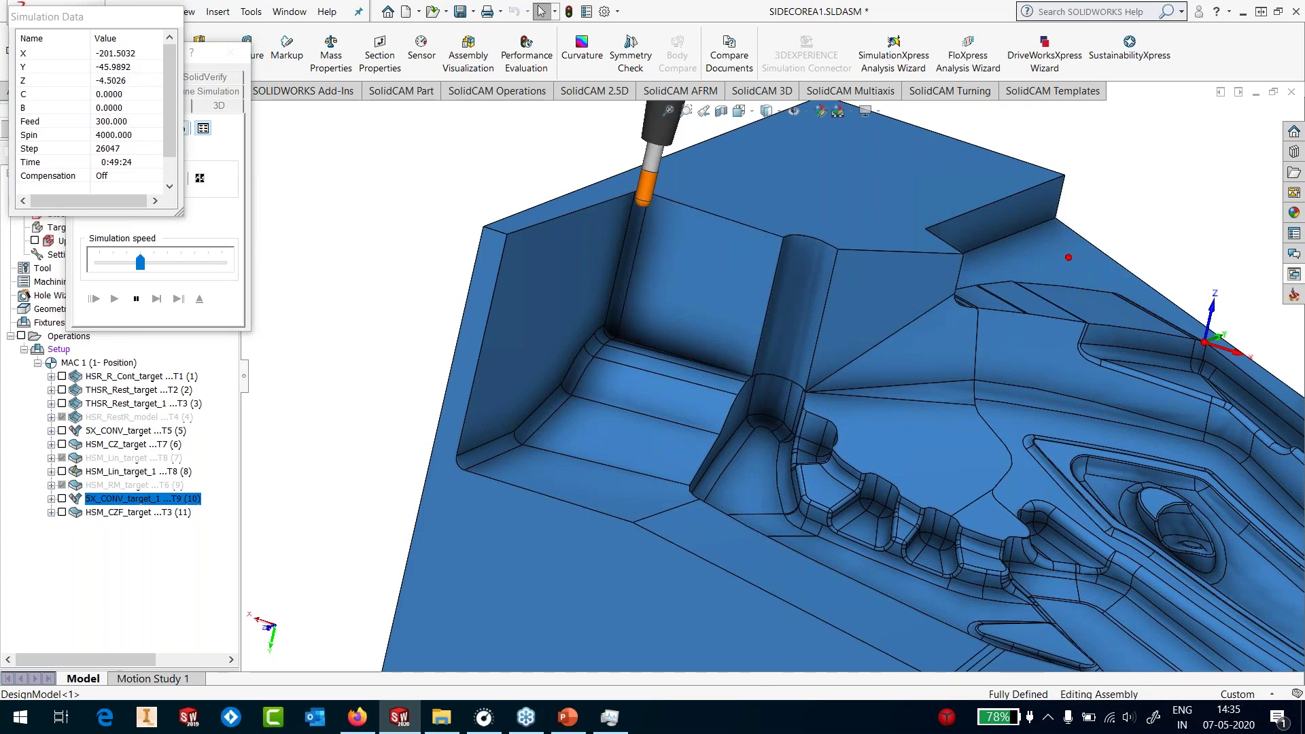
pyautogui.moveTo(139, 263); pyautogui.dragTo(168, 263)
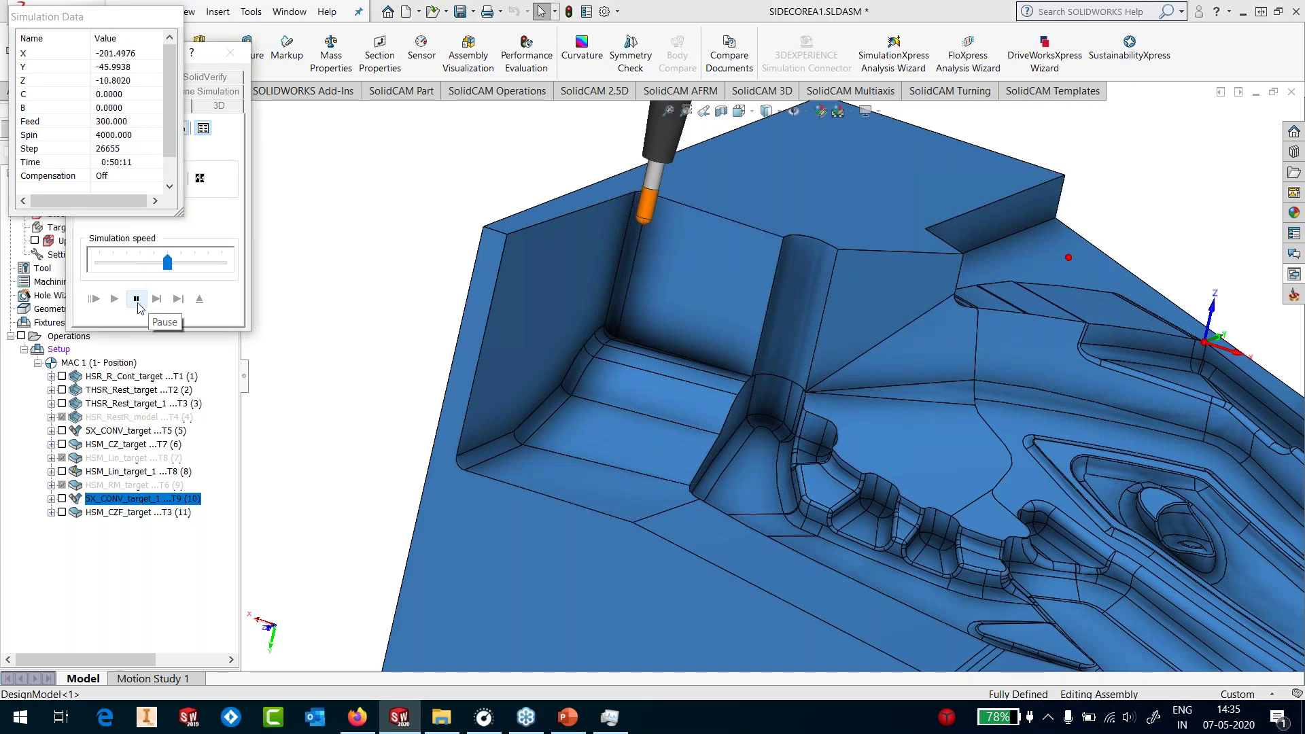
pyautogui.click(137, 301)
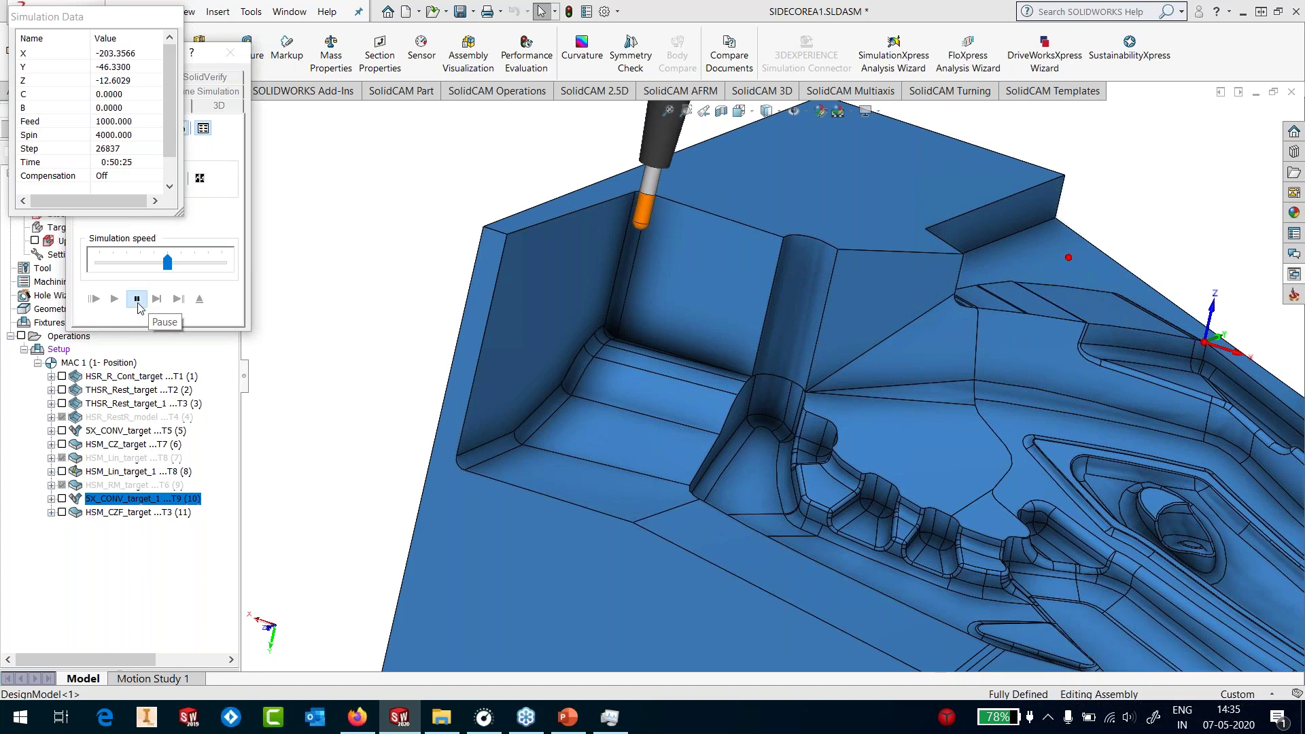
pyautogui.click(303, 348)
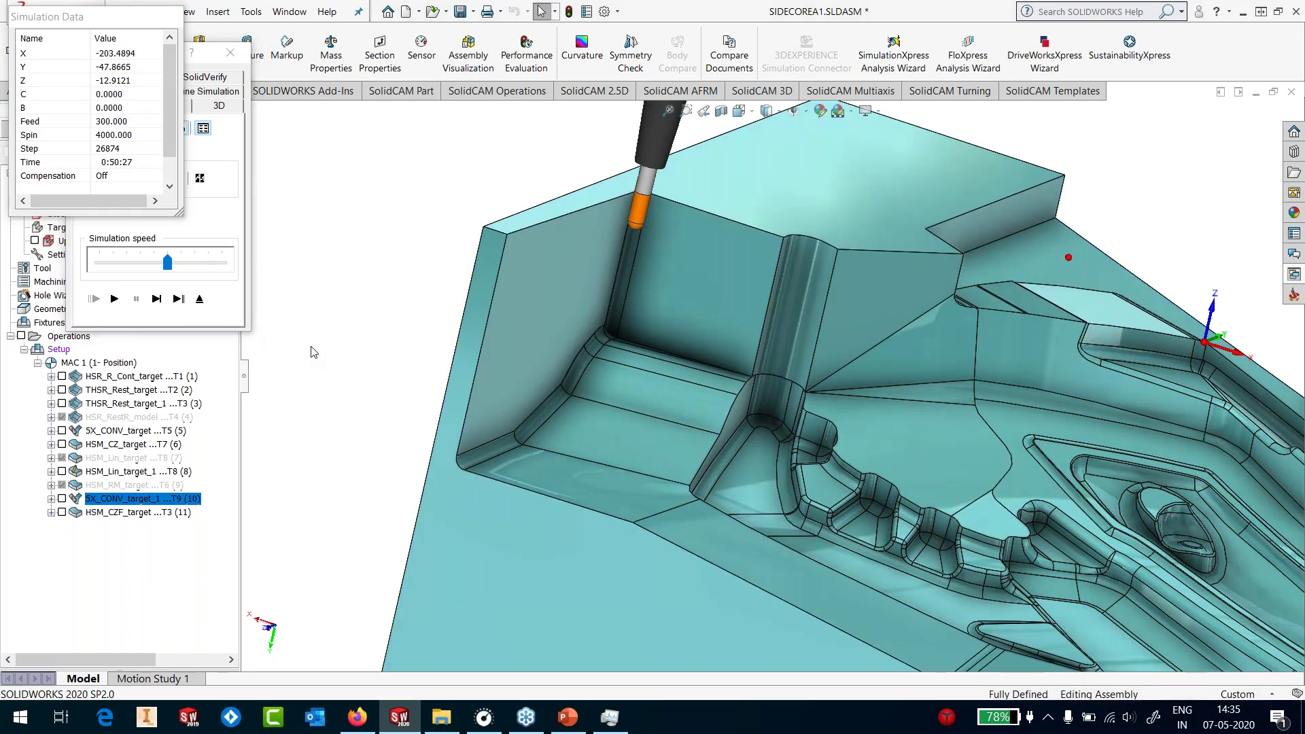
# Resume the 5X_CONV_target_1 simulation from a front view, follow the tool tilting down the high wall's corner, and pause it
pyautogui.hotkey('ctrl', '8')
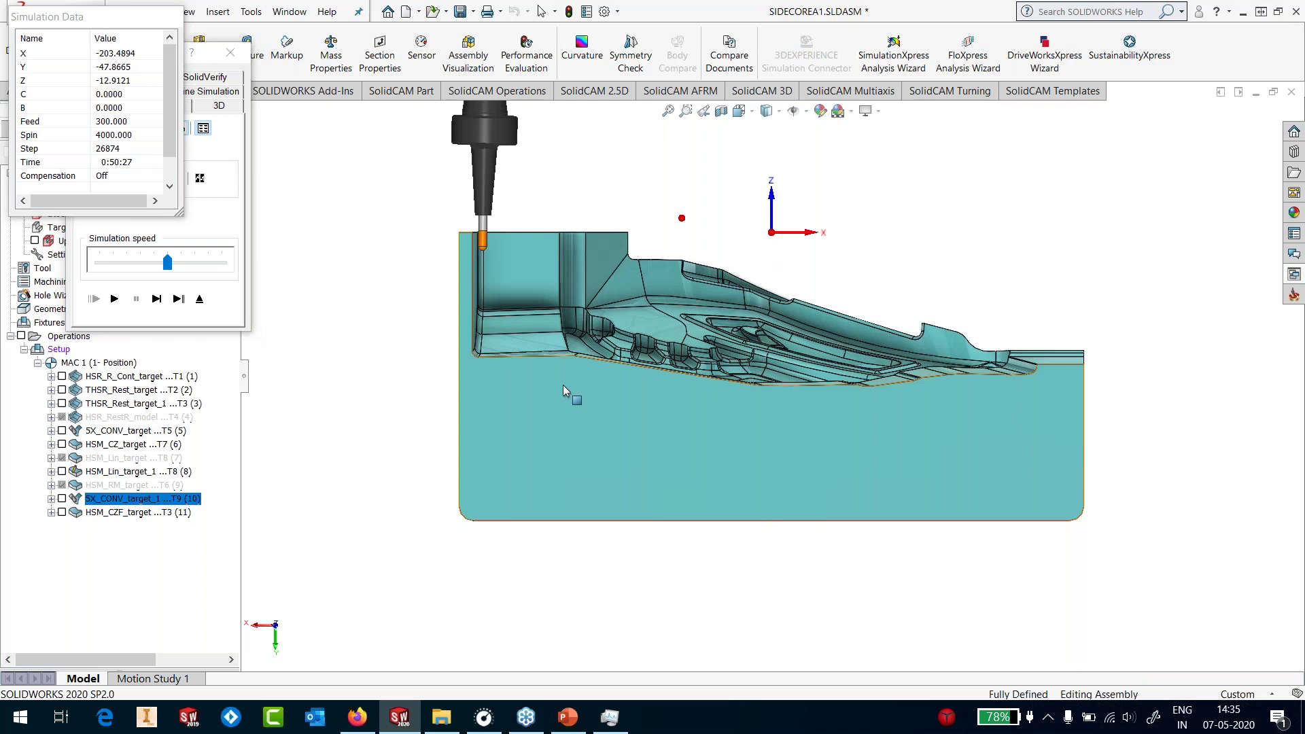
pyautogui.scroll(-5, 545, 267)
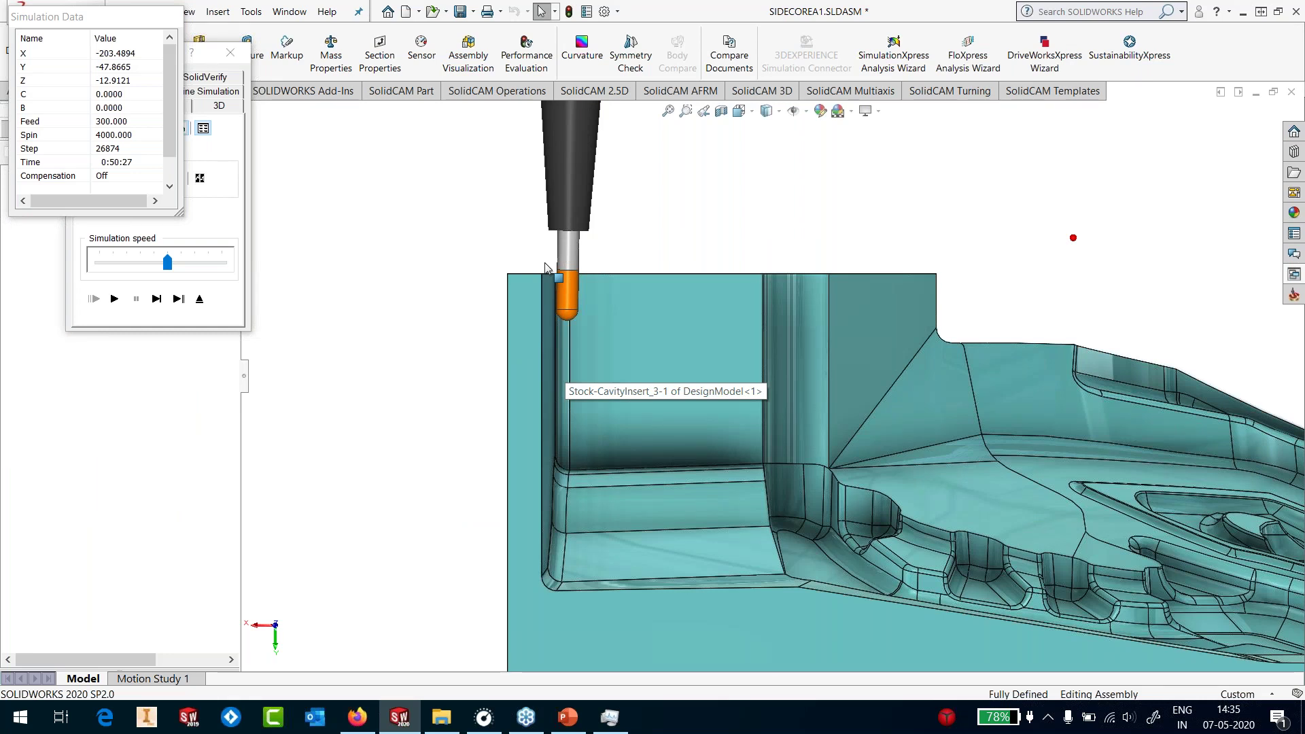
pyautogui.click(114, 299)
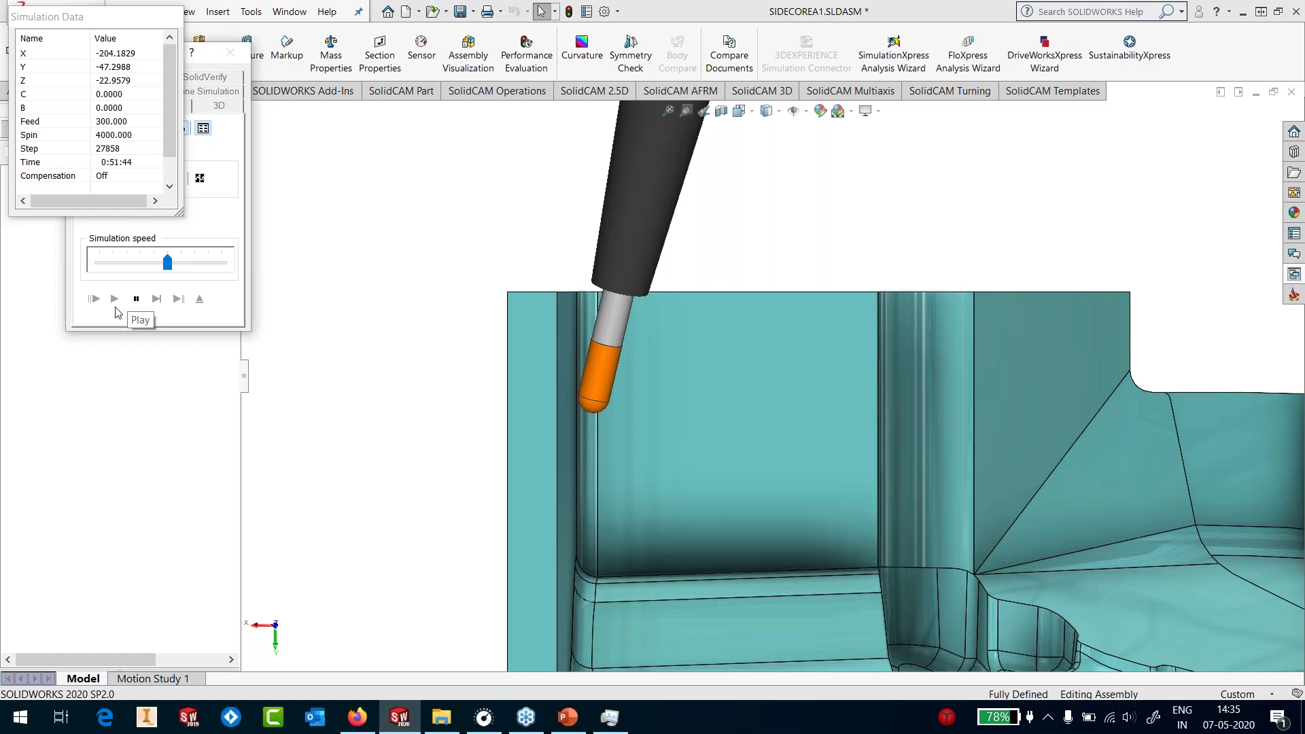
pyautogui.scroll(3, 766, 445)
pyautogui.moveTo(766, 446); pyautogui.dragTo(749, 470, button='middle')
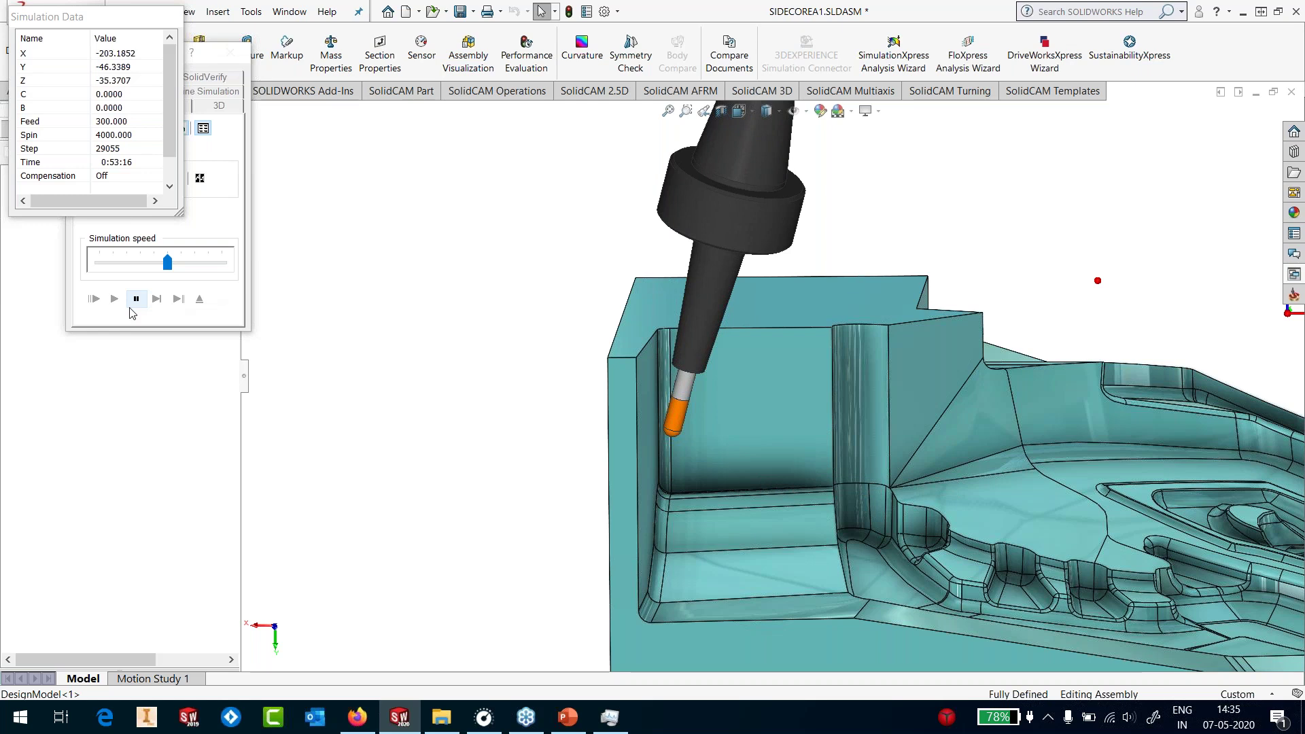
pyautogui.click(134, 303)
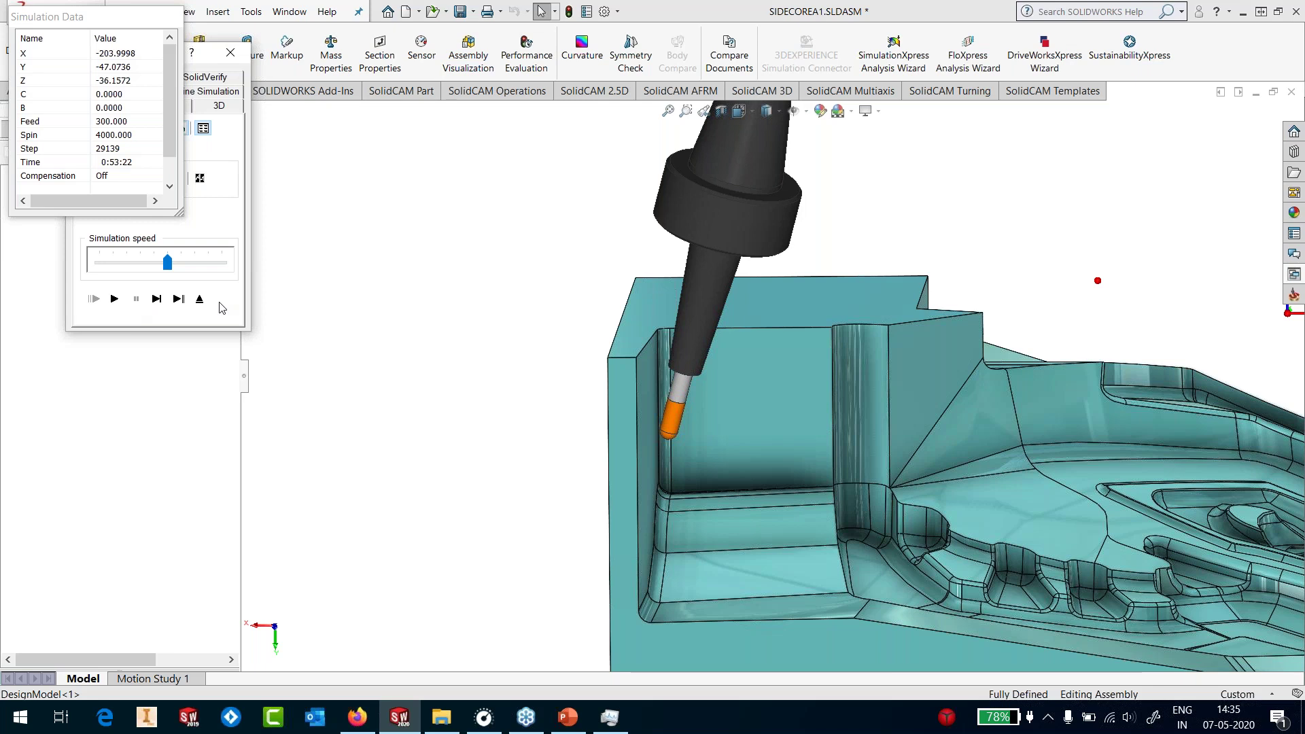
# Start Machine Simulation for 5X_CONV_target_1, cancelling the updated stock calculation and continuing despite the exceeded Y limit
pyautogui.press('Escape')
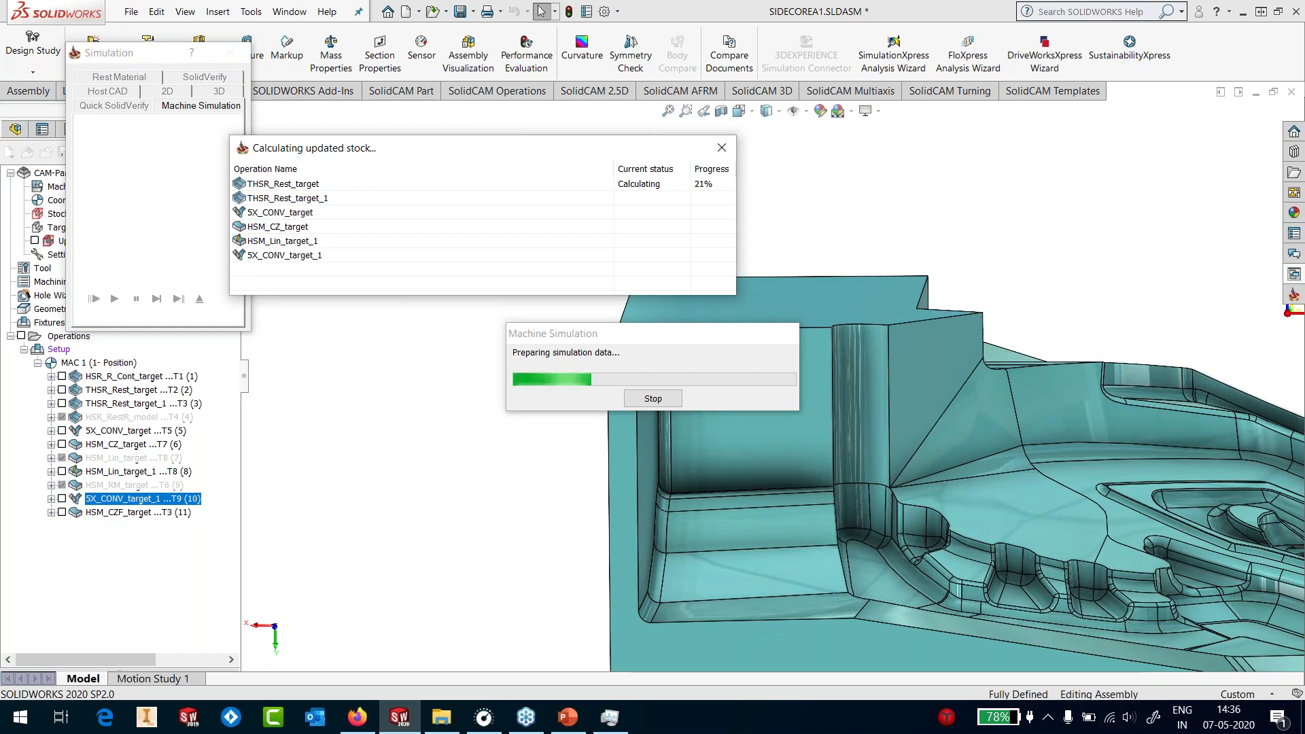
pyautogui.click(722, 148)
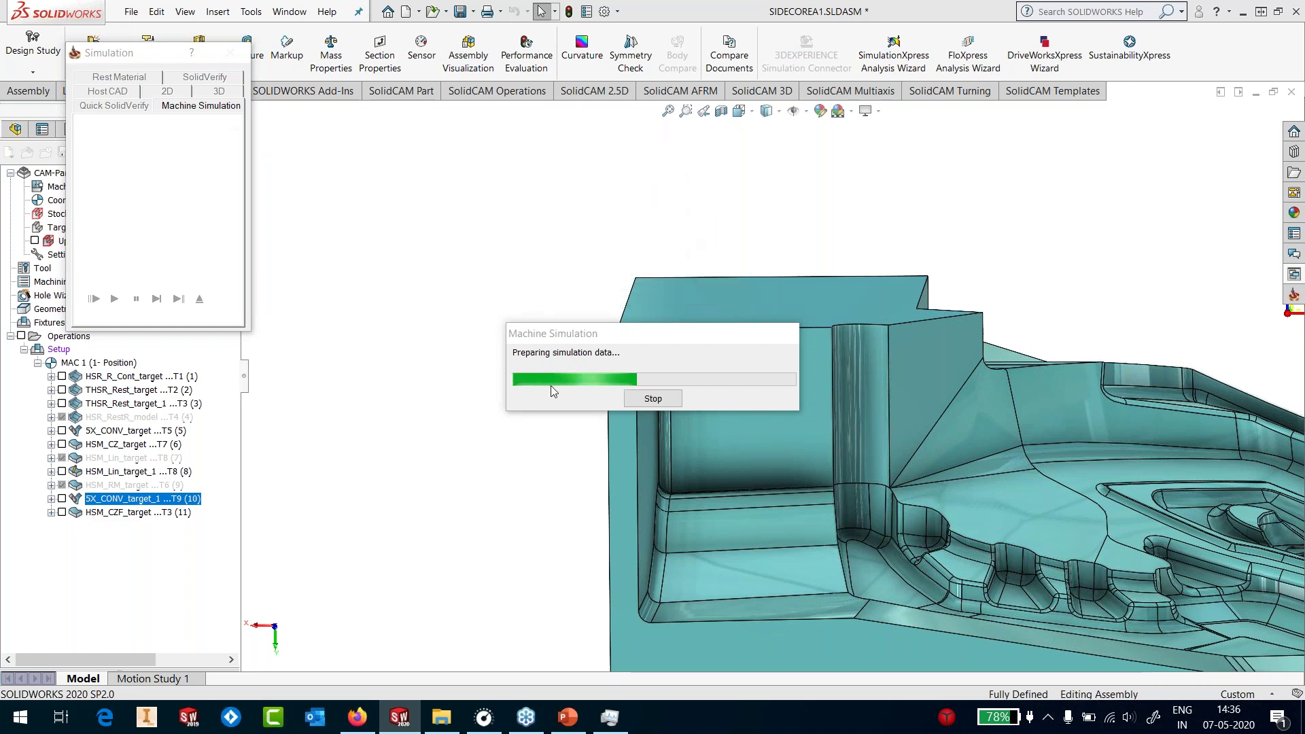
pyautogui.click(303, 491)
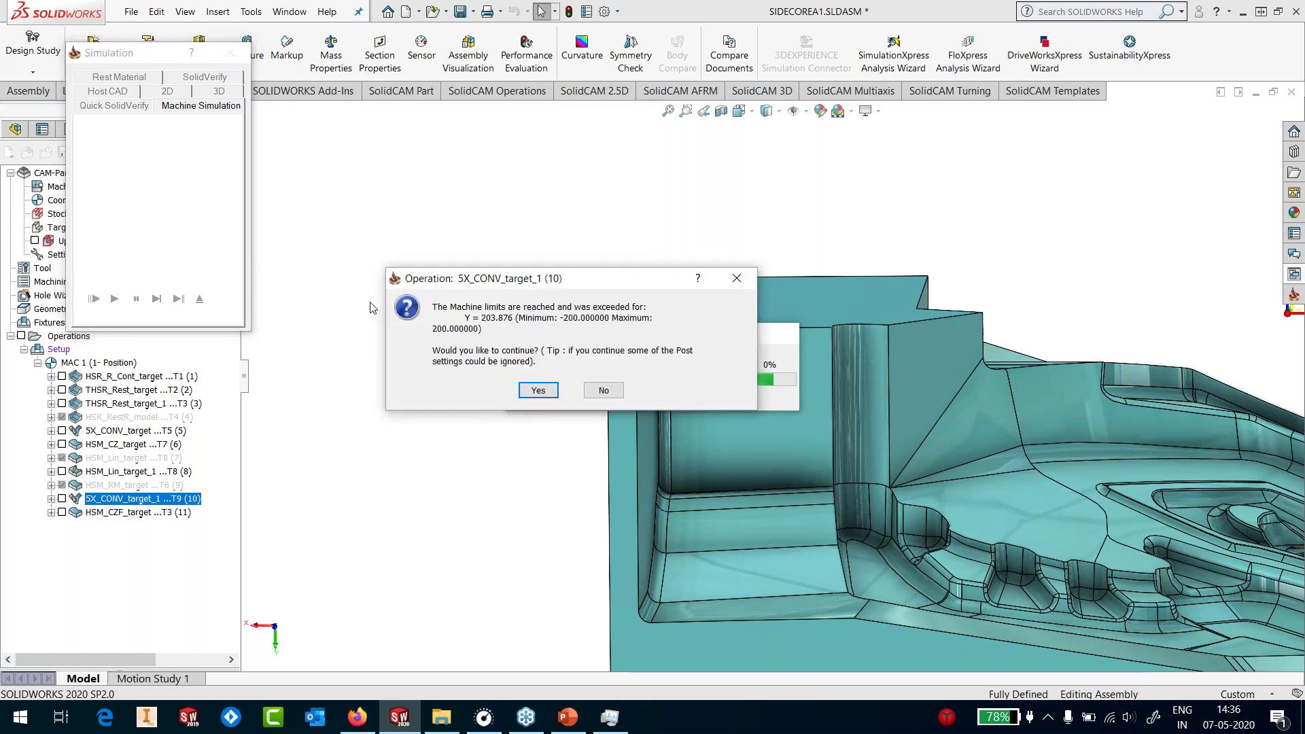
pyautogui.click(537, 390)
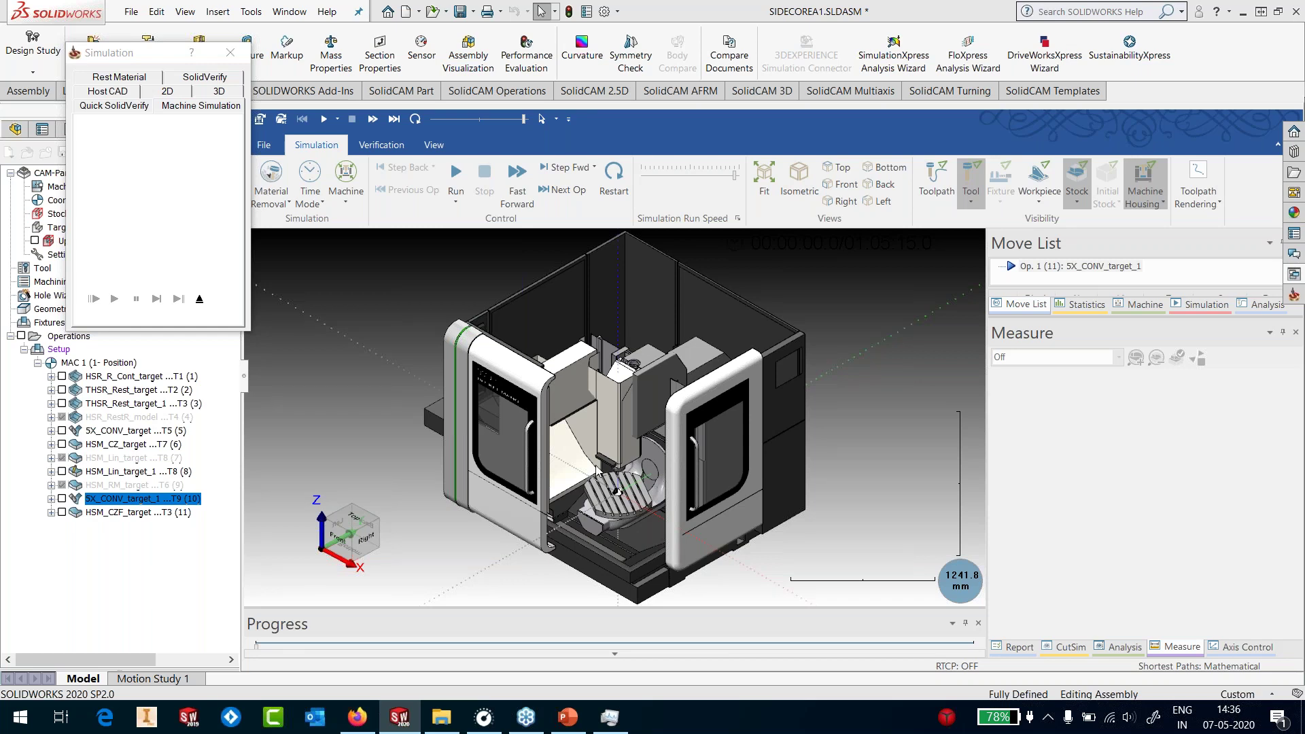
# Set the workpiece on the machine table to Transparent display
pyautogui.click(1039, 200)
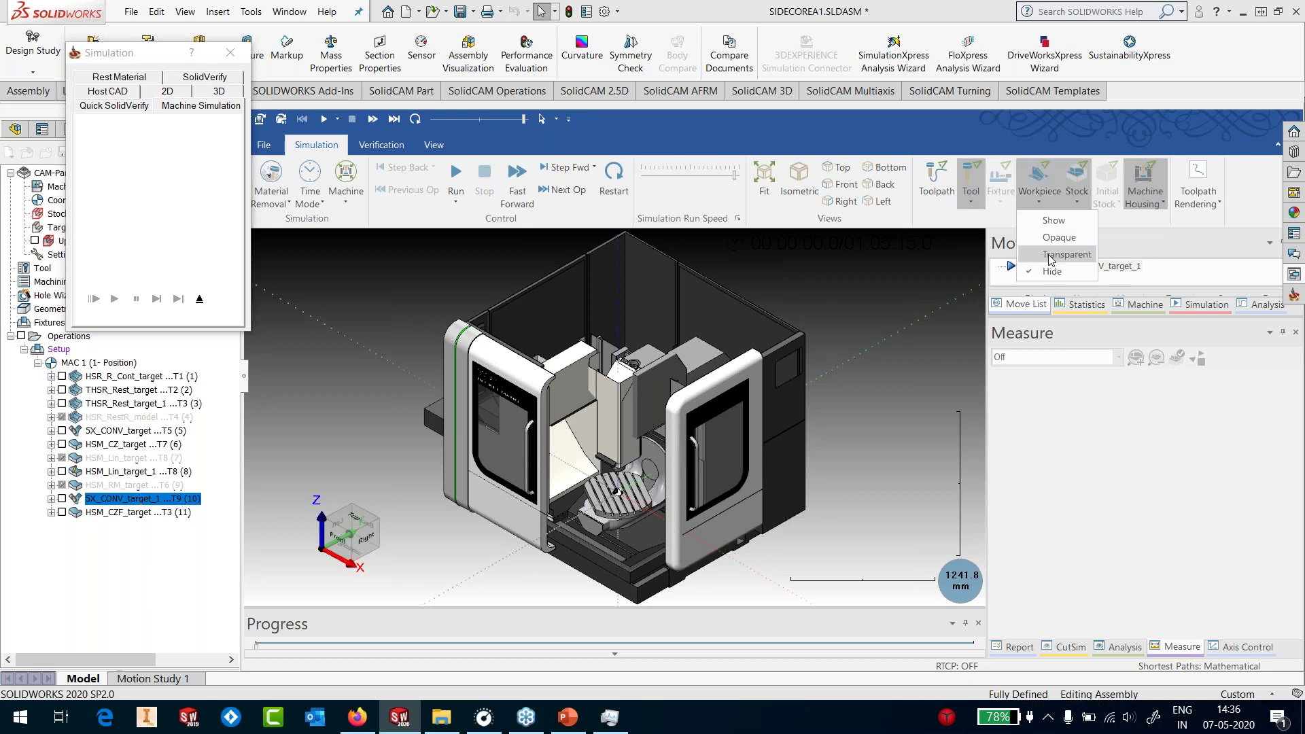
pyautogui.click(1071, 260)
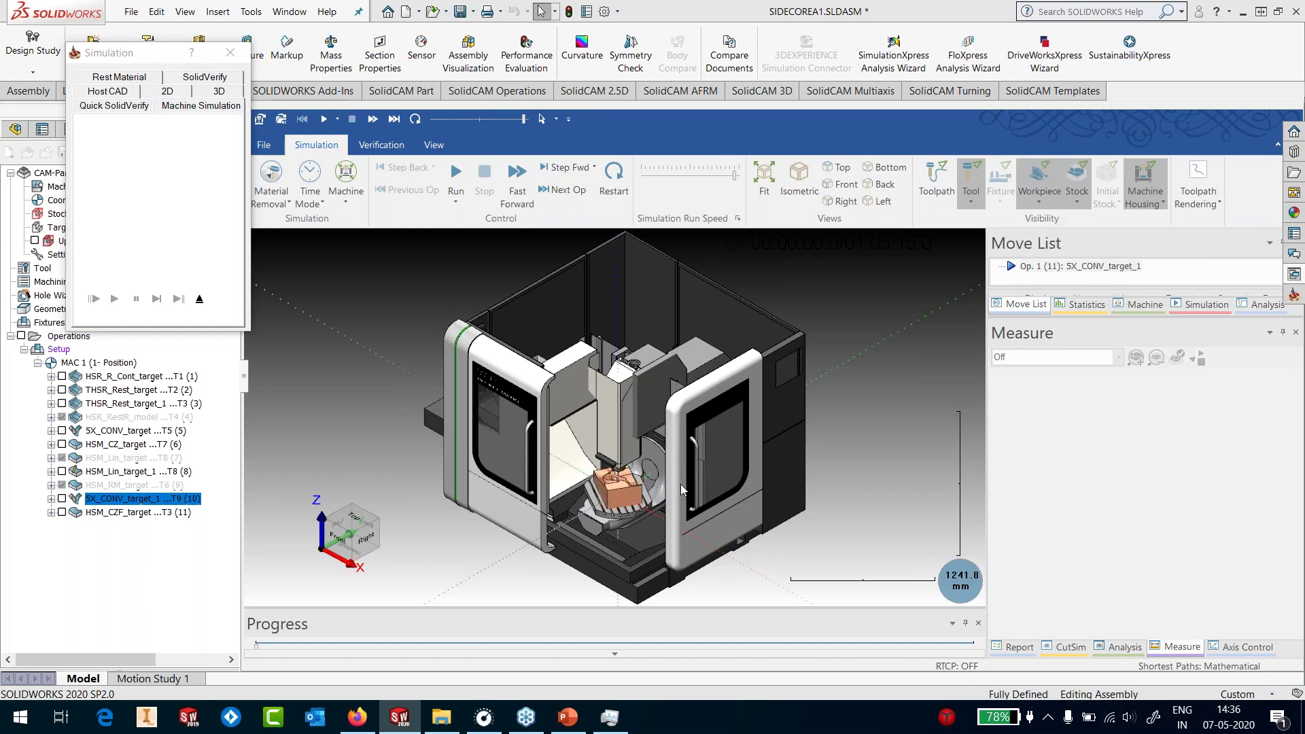
pyautogui.scroll(5, 629, 505)
pyautogui.scroll(5, 590, 486)
pyautogui.moveTo(564, 467); pyautogui.dragTo(613, 491, button='middle')
# Run the machine simulation at reduced speed with an enlarged move list, and pause it to read the axis values
pyautogui.moveTo(735, 175); pyautogui.dragTo(702, 178)
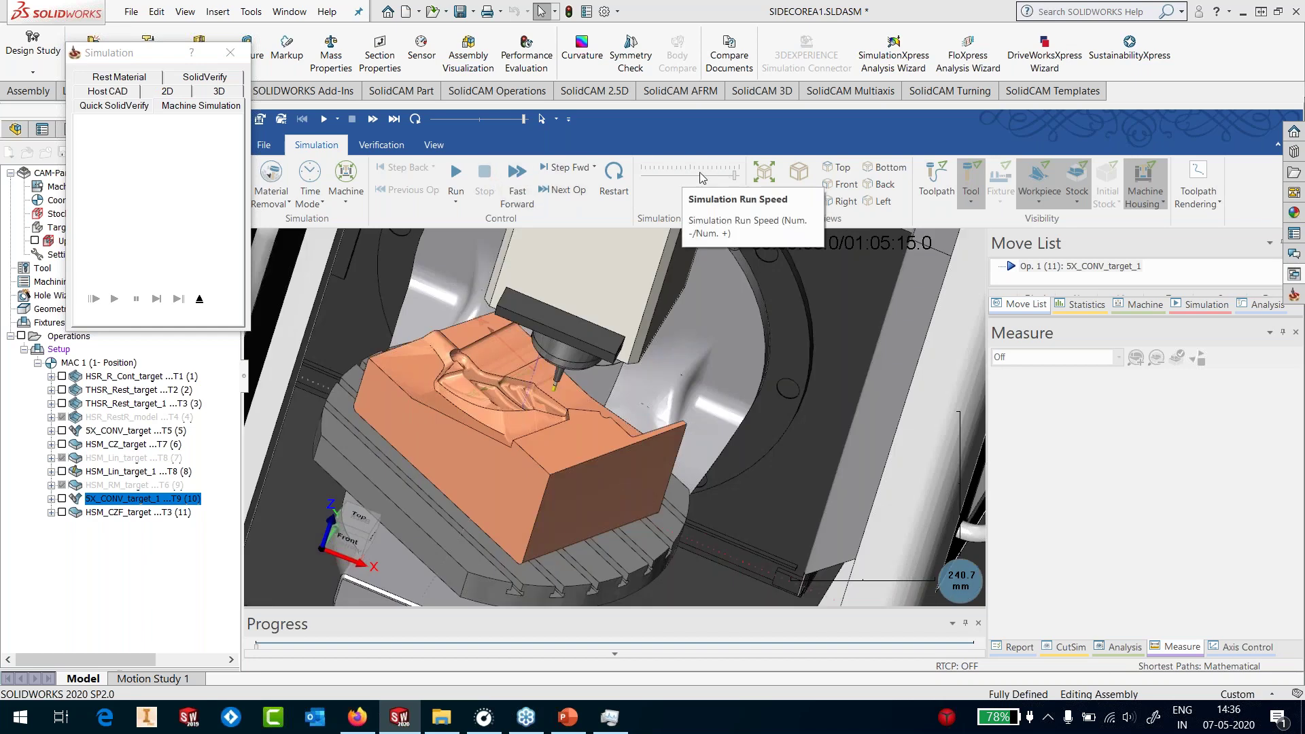
pyautogui.click(456, 175)
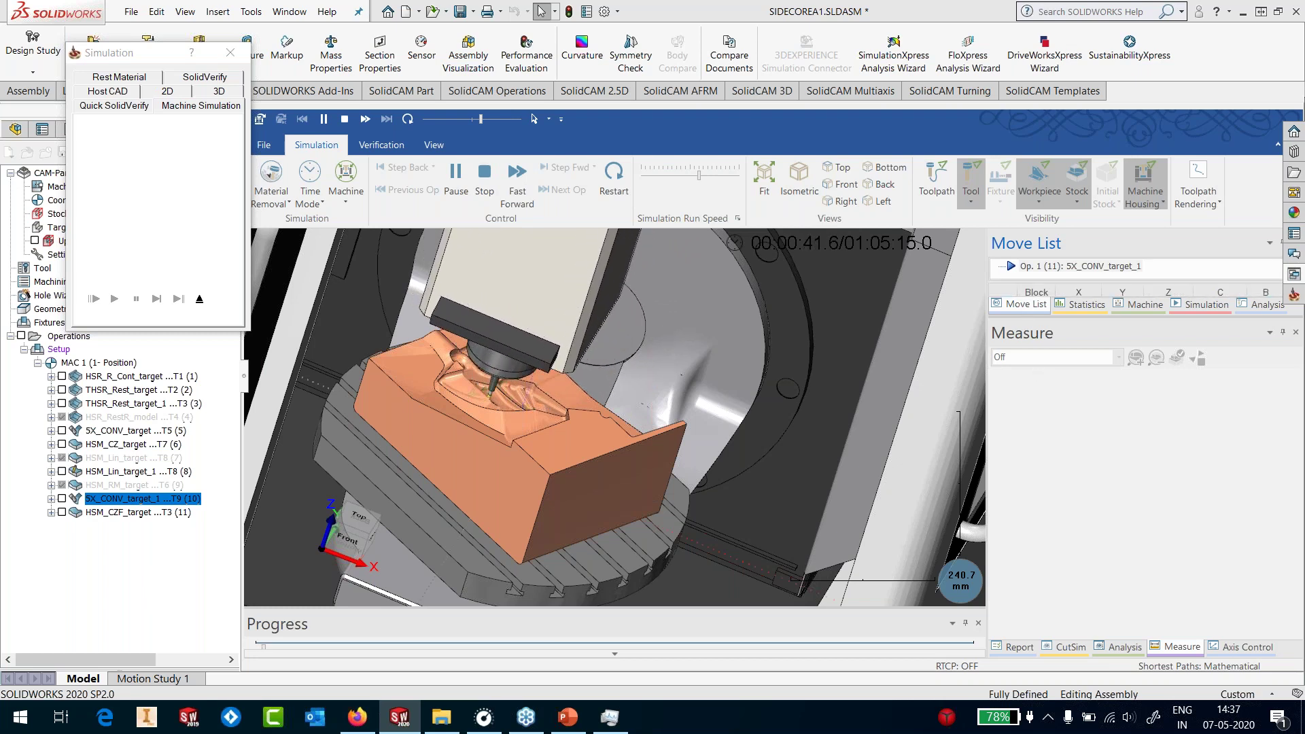
pyautogui.moveTo(1301, 316); pyautogui.dragTo(1302, 512)
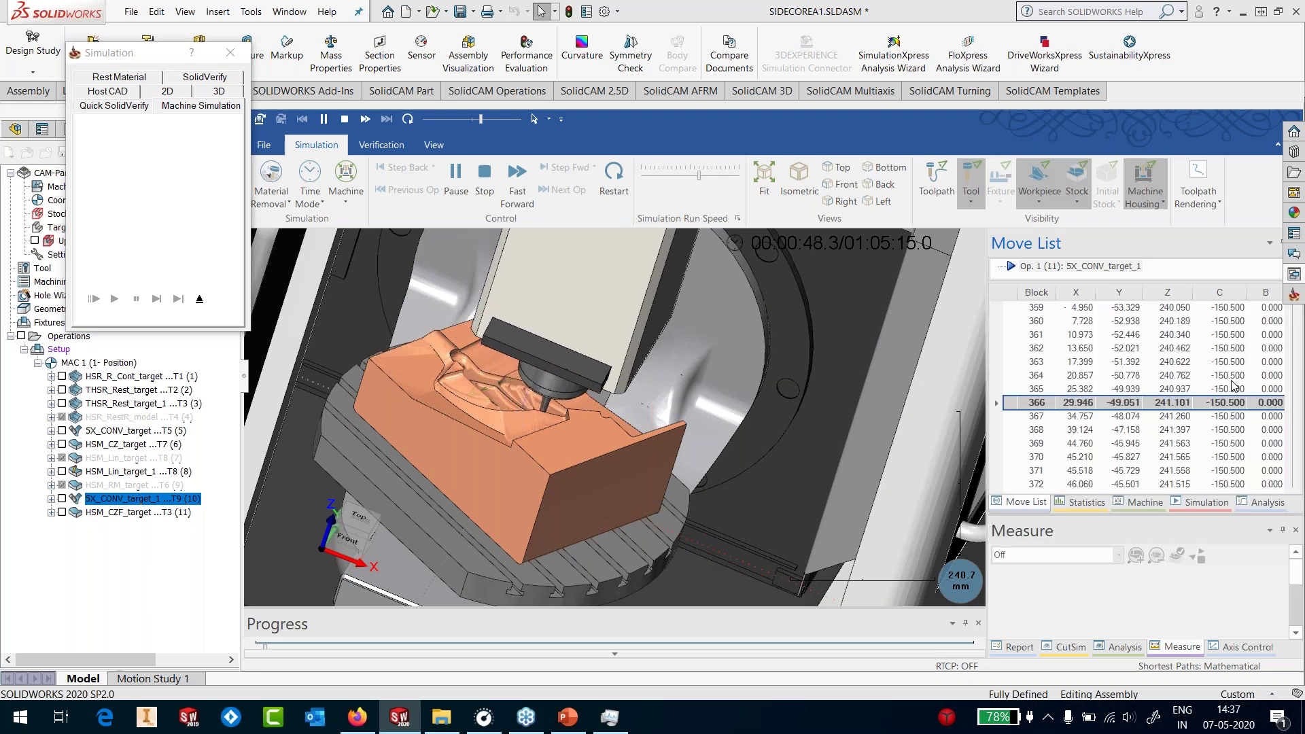
pyautogui.press('space')
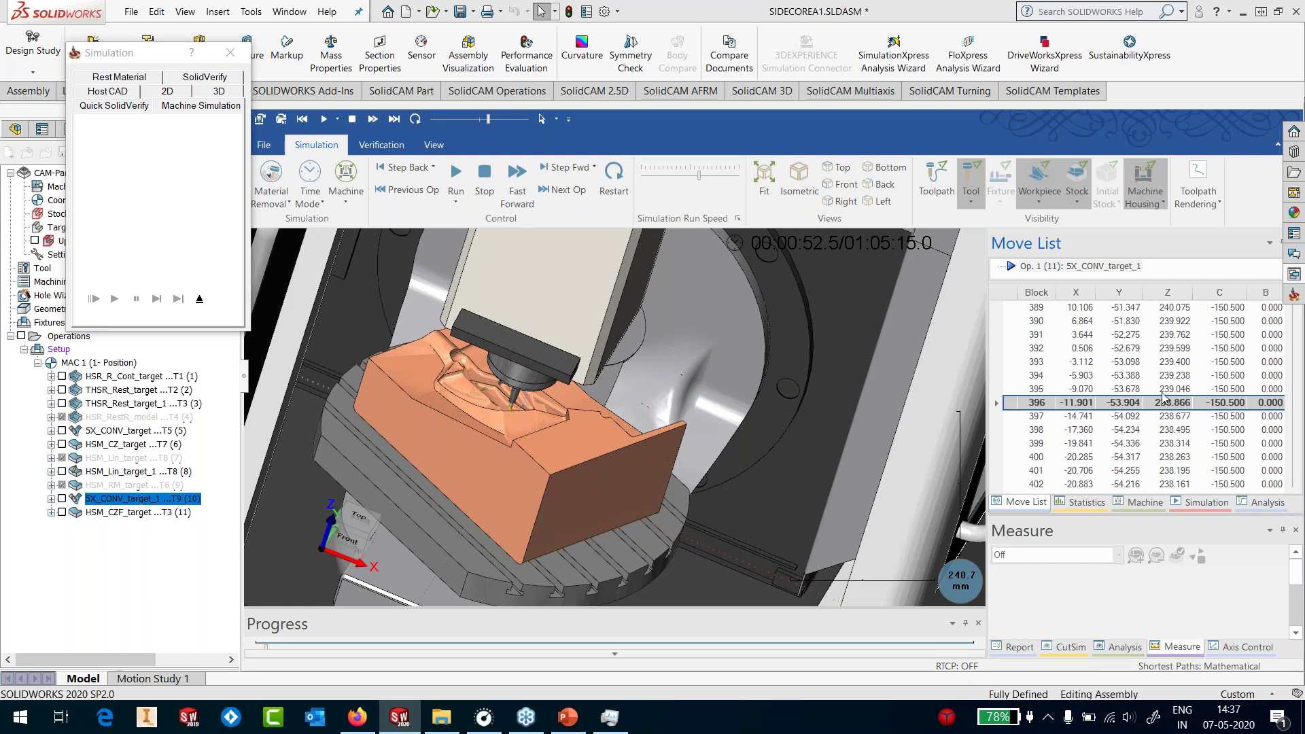
# Resume the machine simulation at a higher speed, pause it to examine the spindle and rotary table, and exit the simulation
pyautogui.click(456, 178)
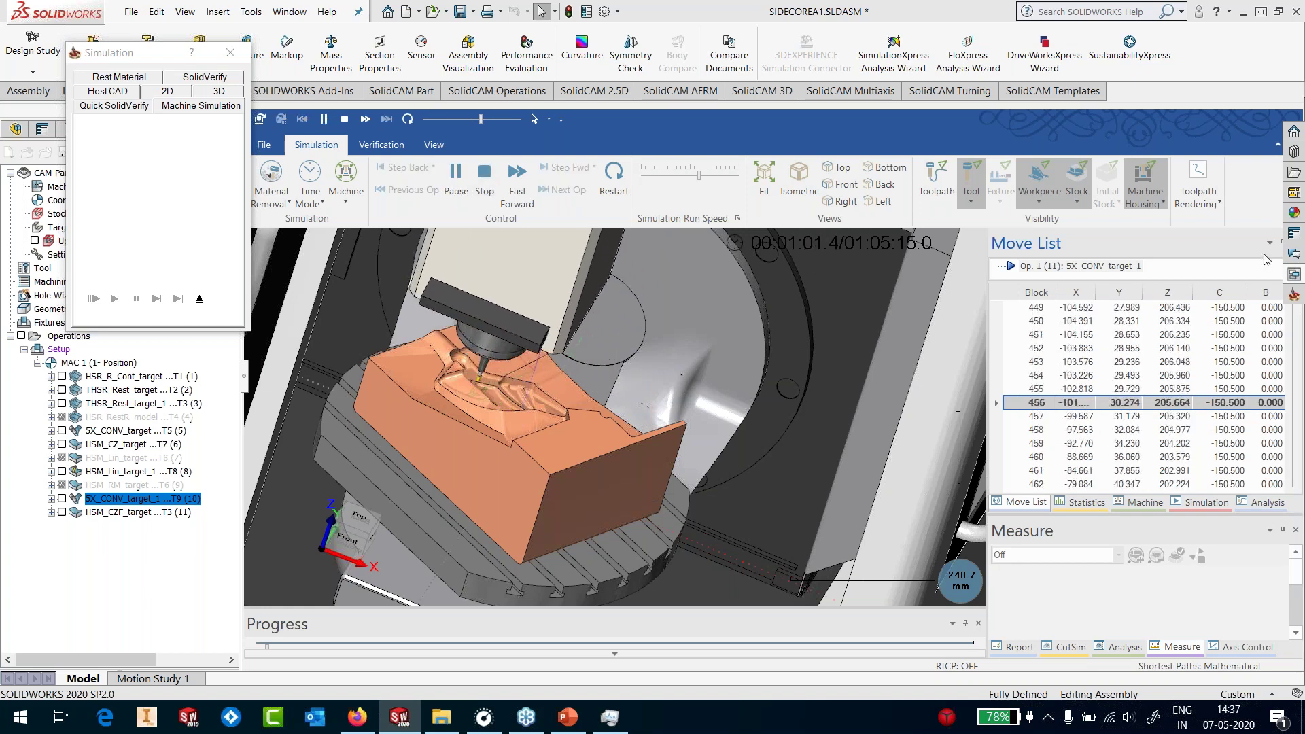
pyautogui.moveTo(699, 175); pyautogui.dragTo(719, 176)
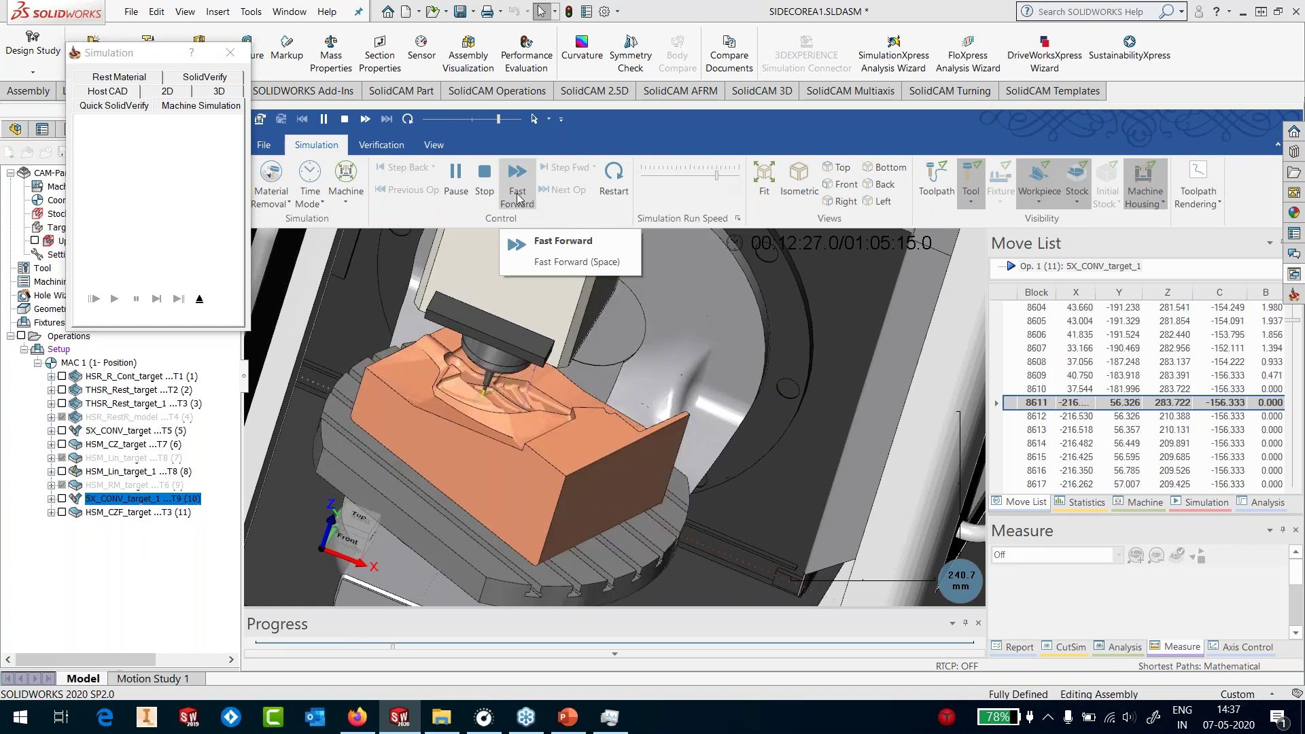
pyautogui.click(464, 185)
pyautogui.moveTo(587, 378); pyautogui.dragTo(583, 399, button='middle')
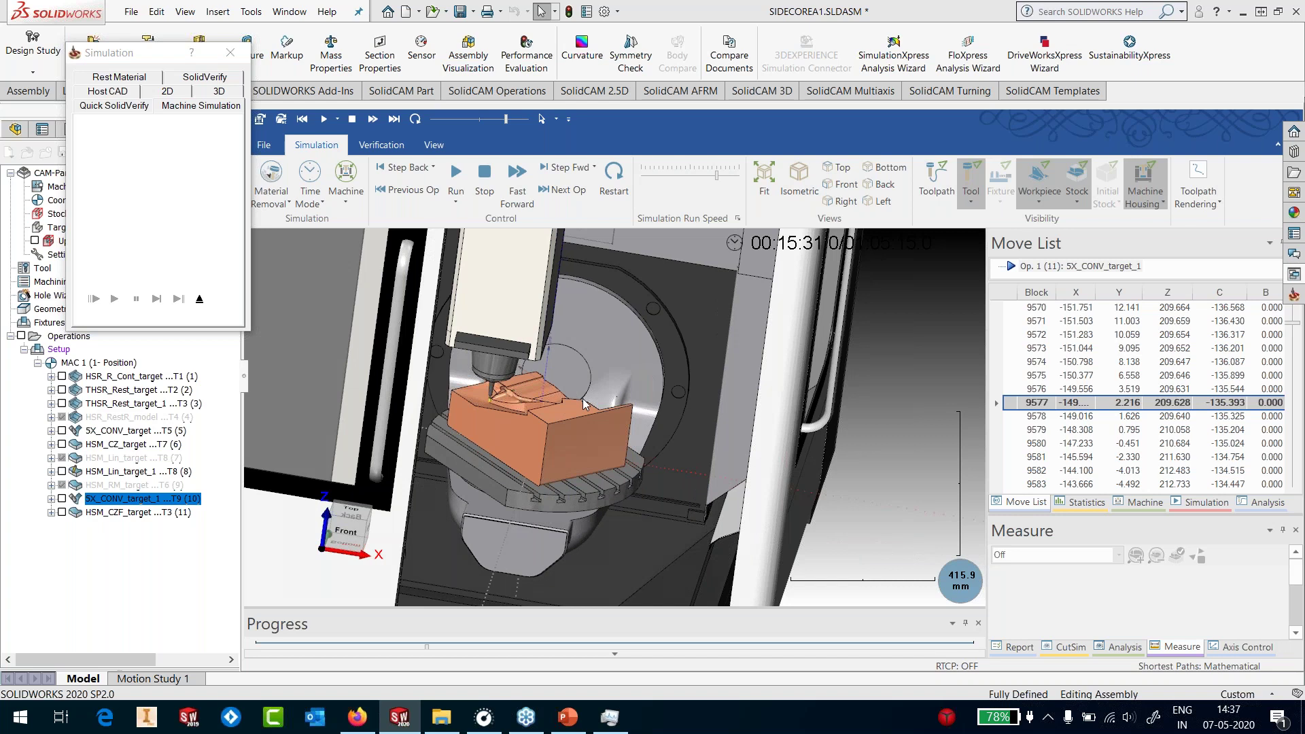
pyautogui.moveTo(570, 395); pyautogui.dragTo(558, 373, button='middle')
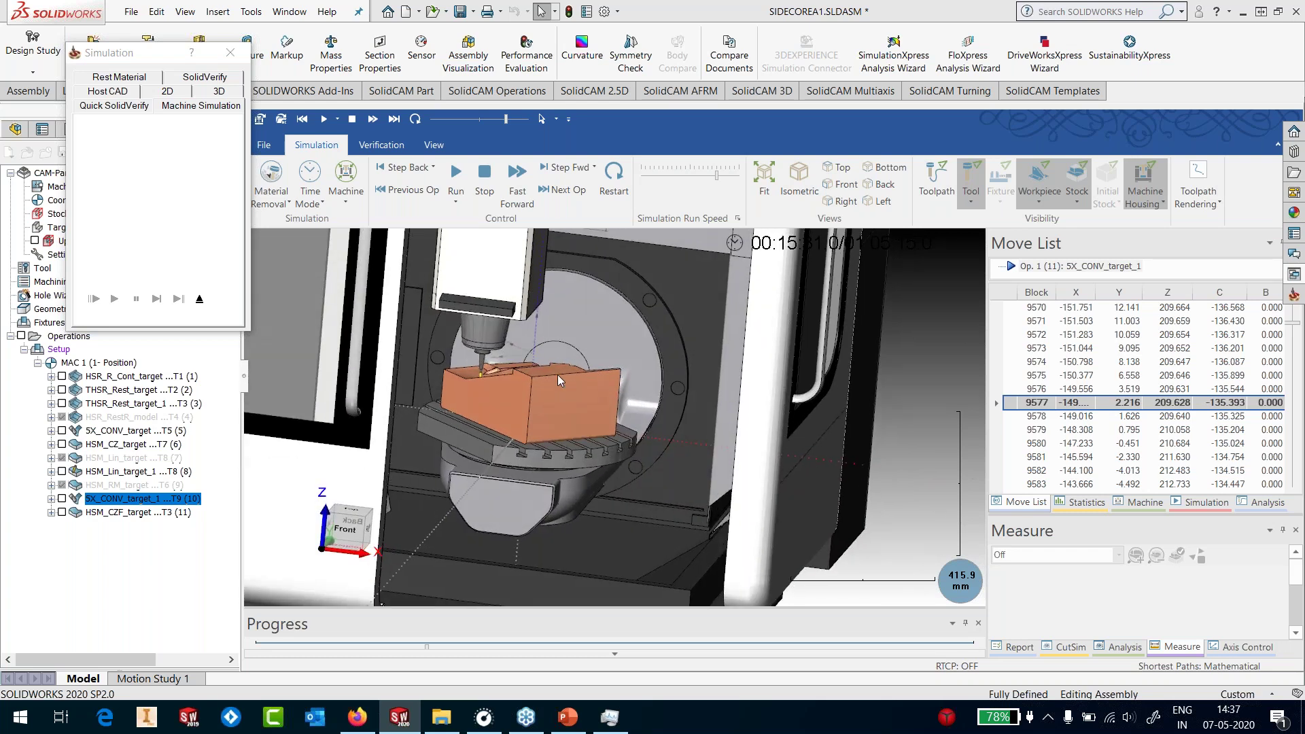
pyautogui.click(199, 299)
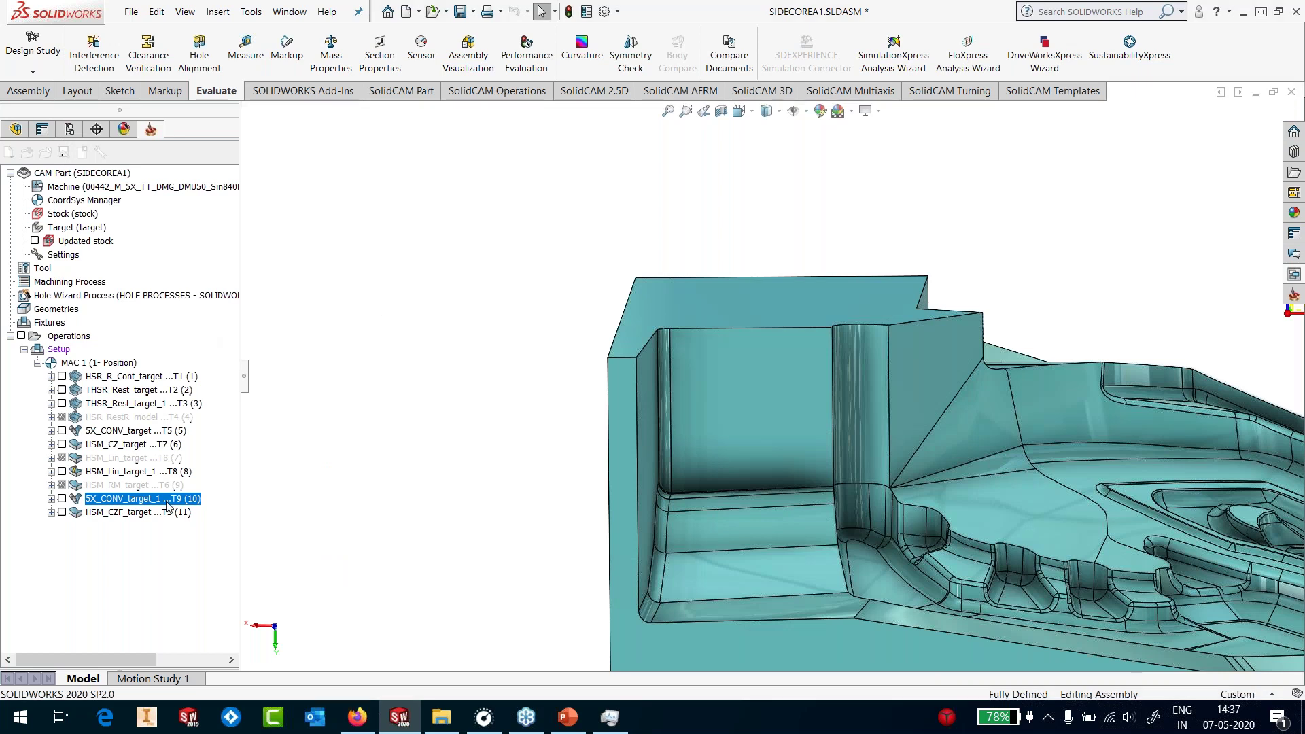
# Reopen 5X_CONV_target_1, review its machine control angle pair and machine limits, and close the operation
pyautogui.doubleClick(167, 505)
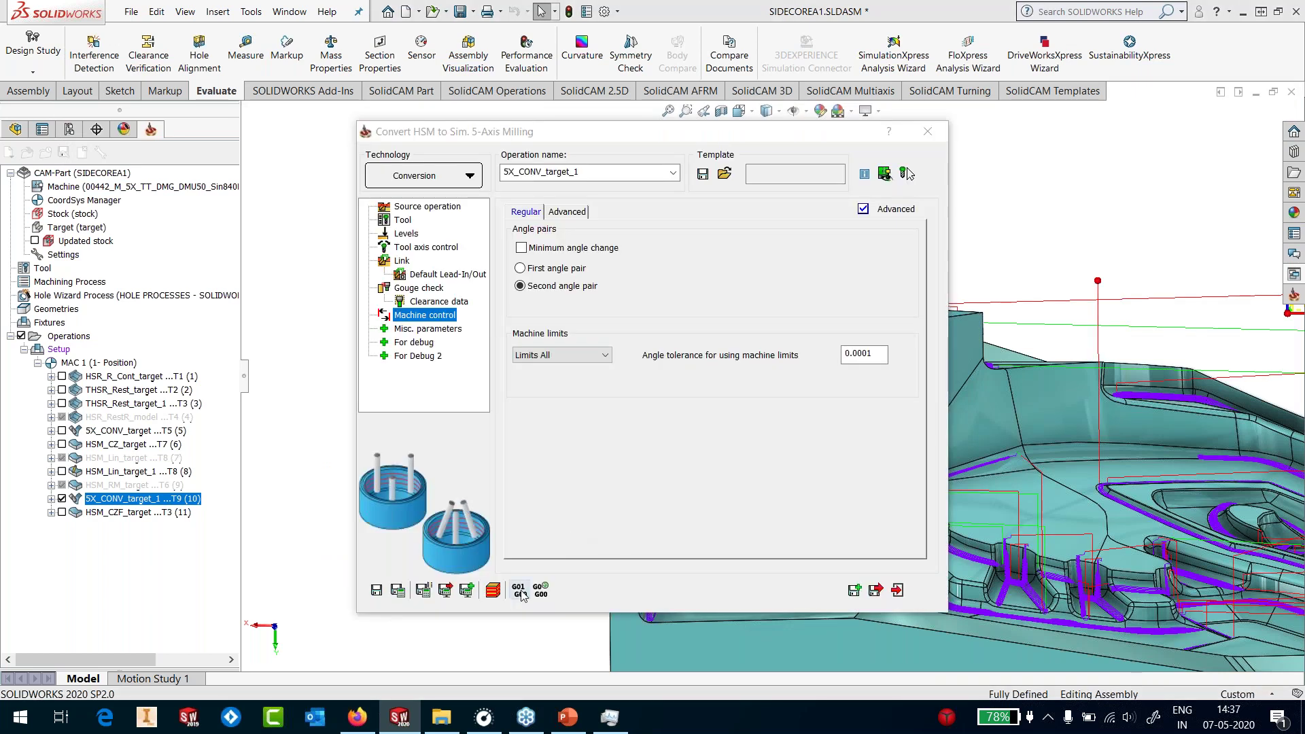
pyautogui.click(609, 339)
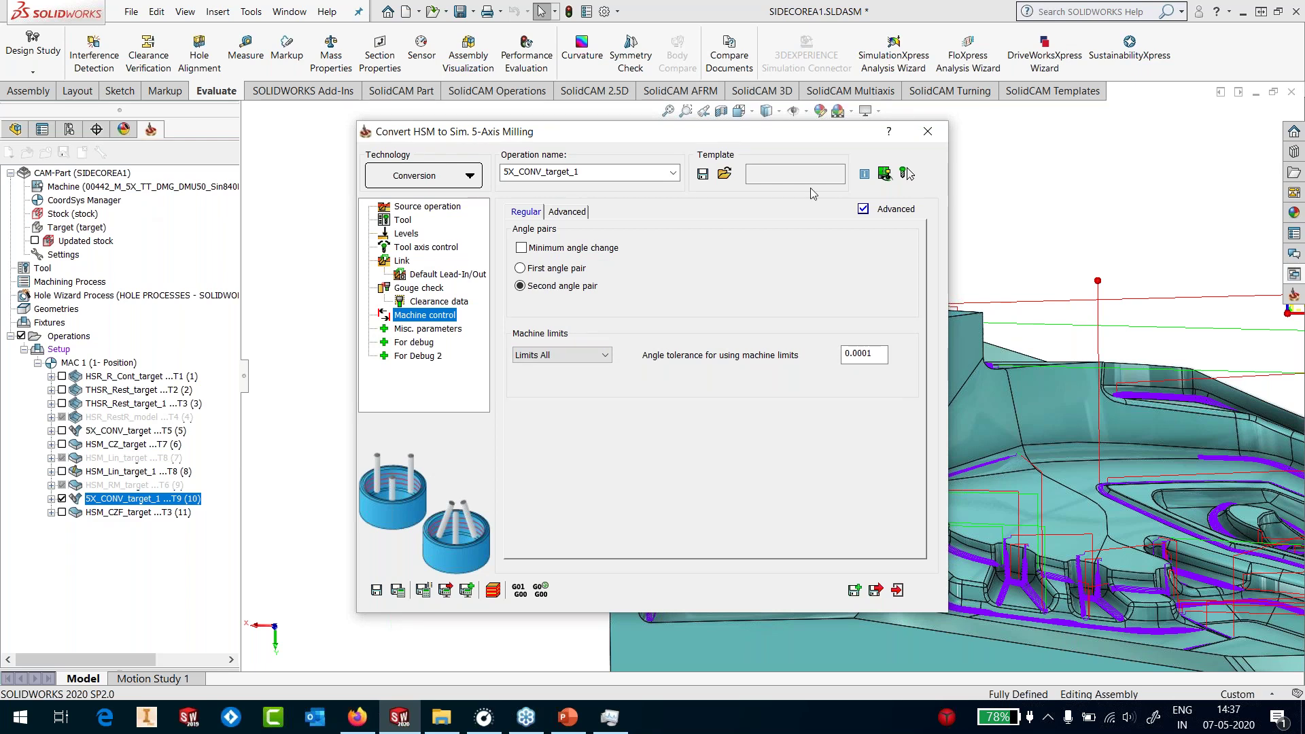
pyautogui.click(884, 170)
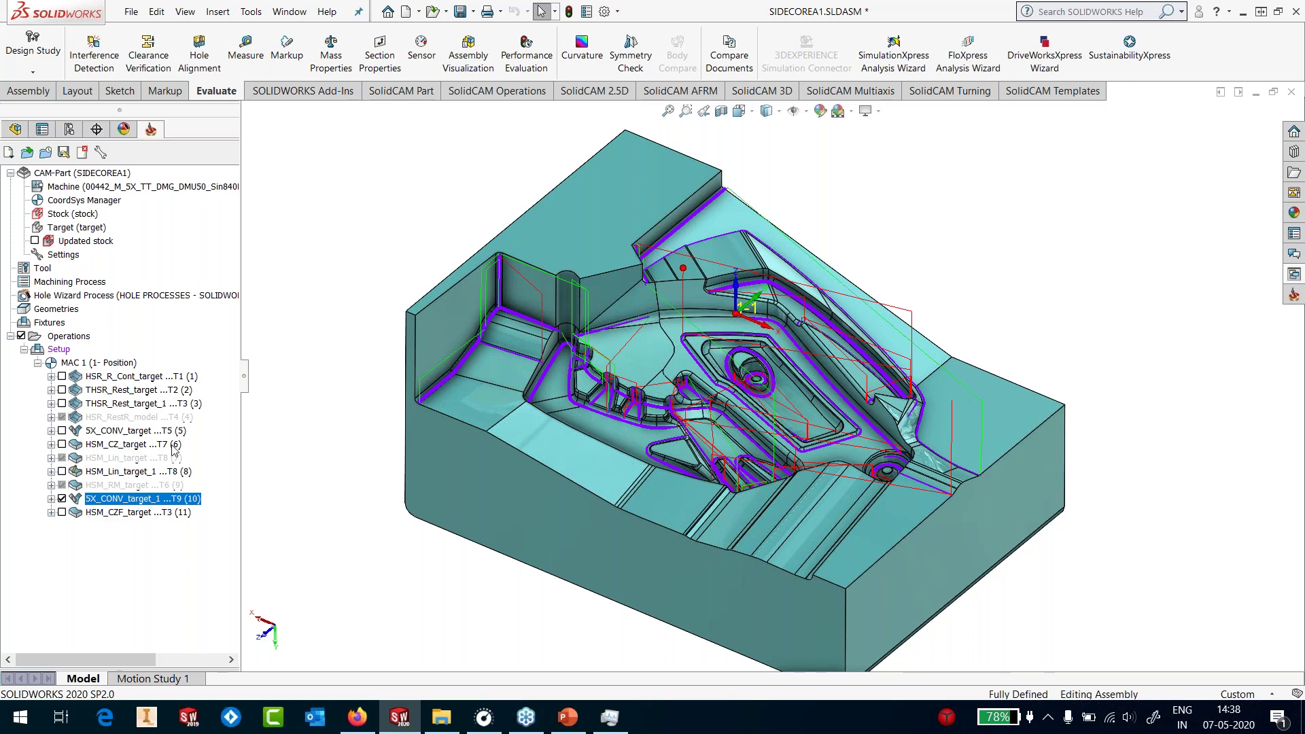
# Add a Turbo 3D HSM operation after HSM_CZF_target and set its technology to Linear
pyautogui.rightClick(143, 514)
pyautogui.moveTo(242, 45)
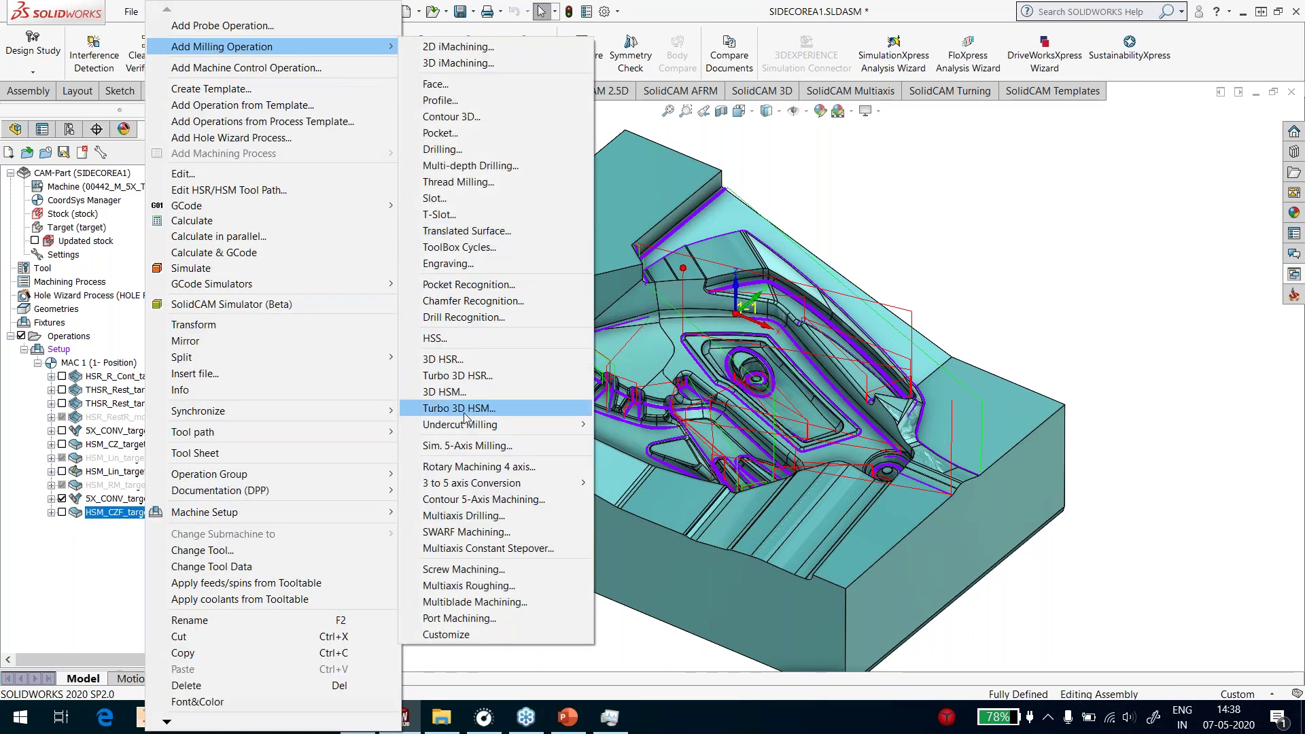
pyautogui.click(465, 407)
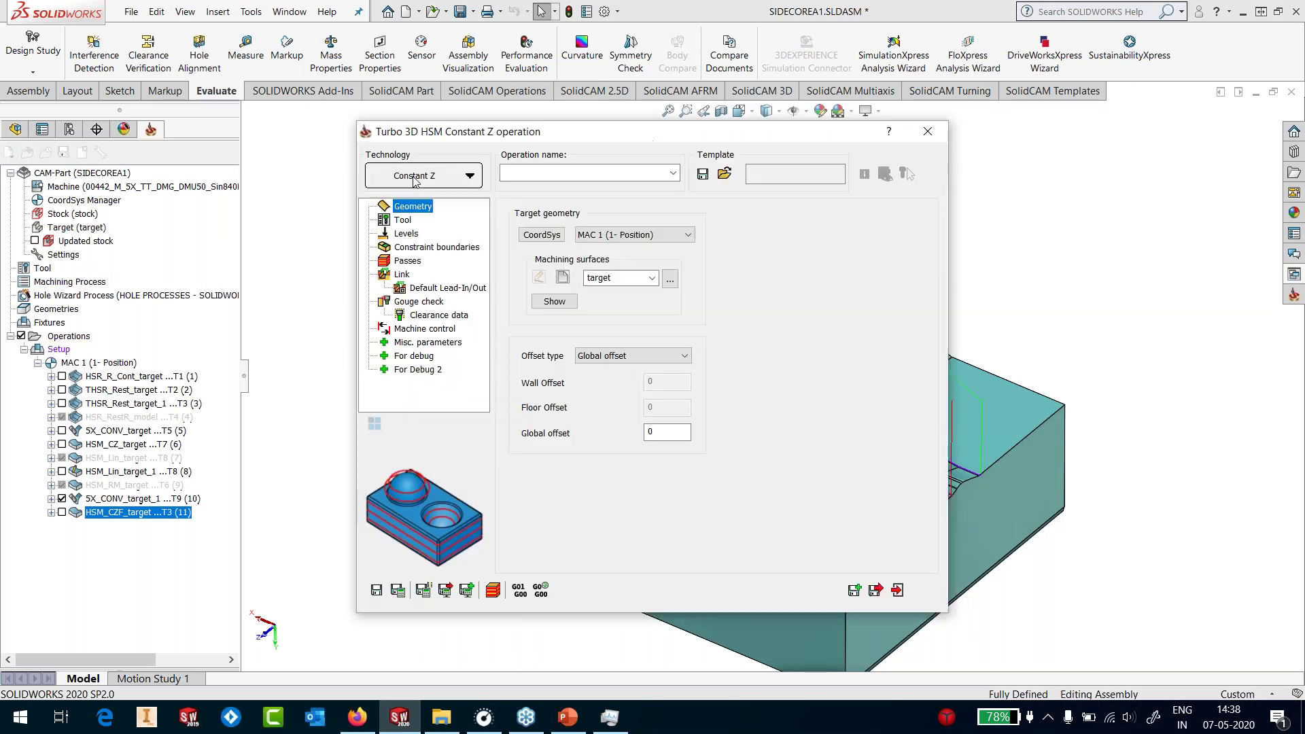
pyautogui.click(416, 180)
pyautogui.click(401, 235)
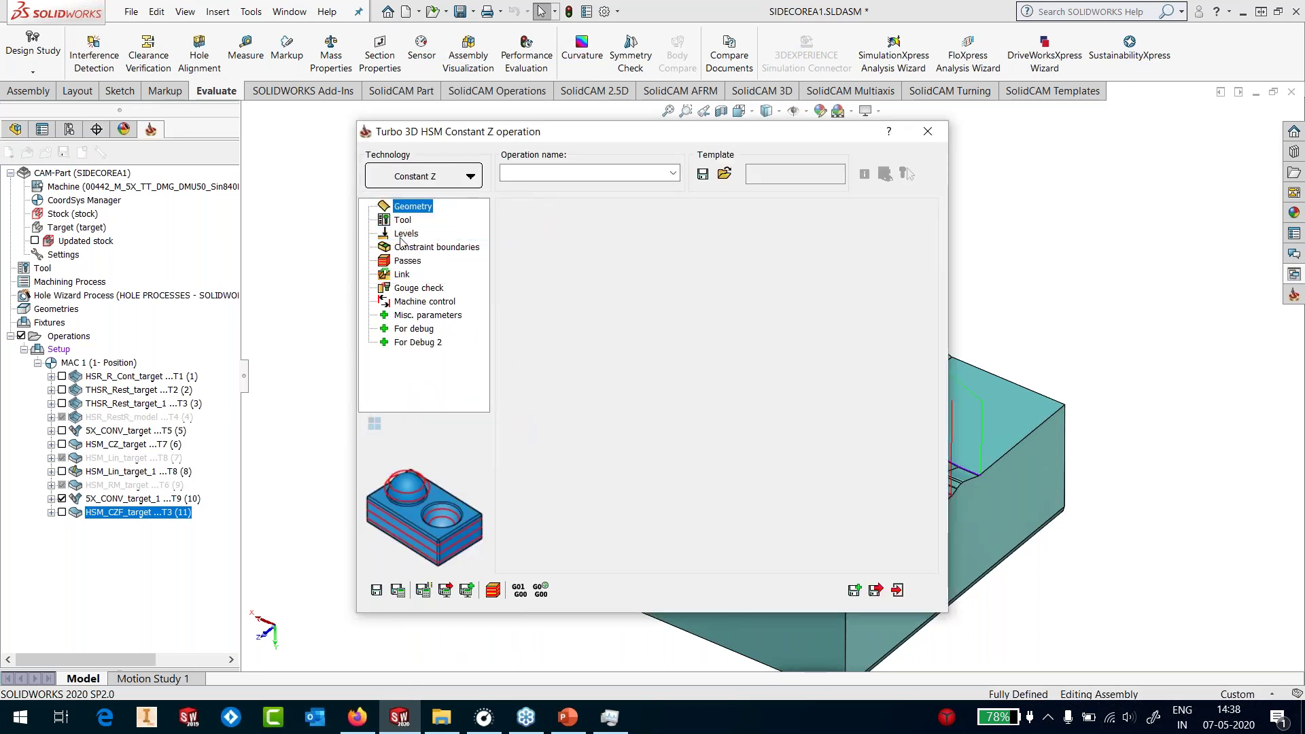
# Assign tool 7, the 10 mm ball-nose cutter, to the Turbo 3D HSM Linear operation
pyautogui.click(616, 468)
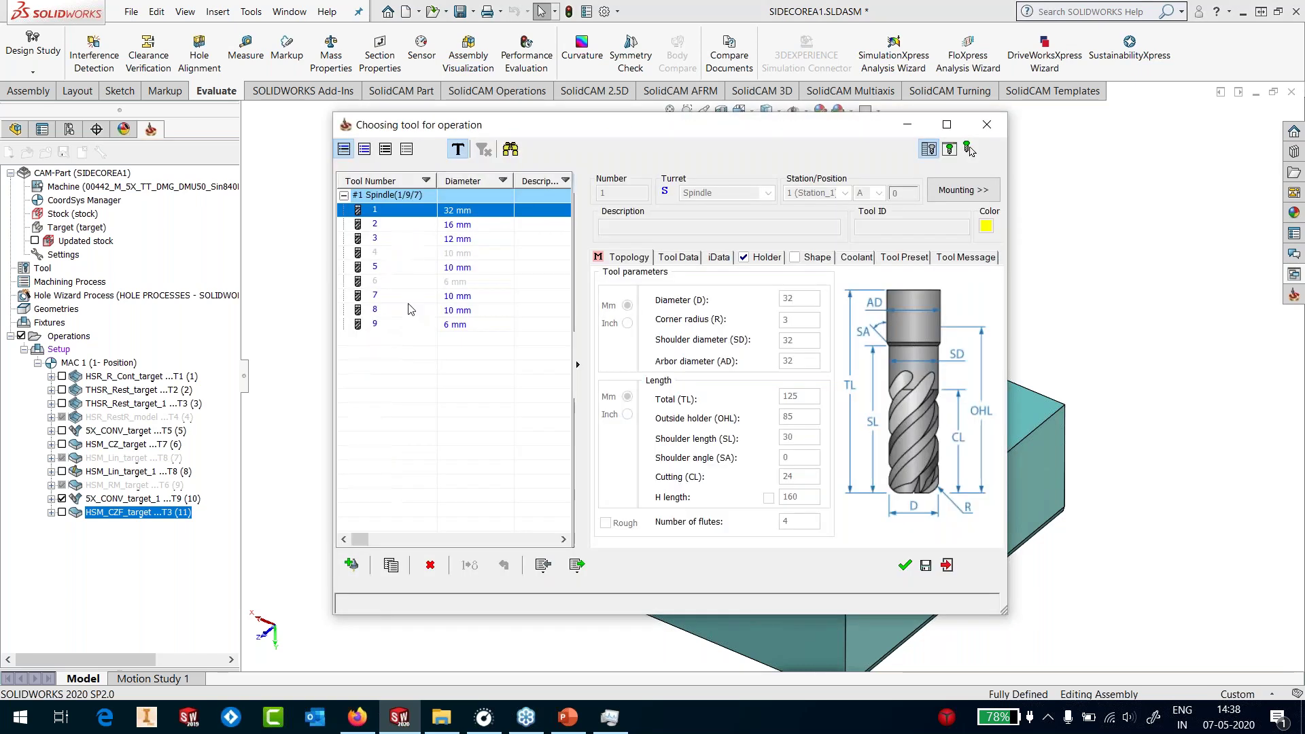
pyautogui.click(472, 297)
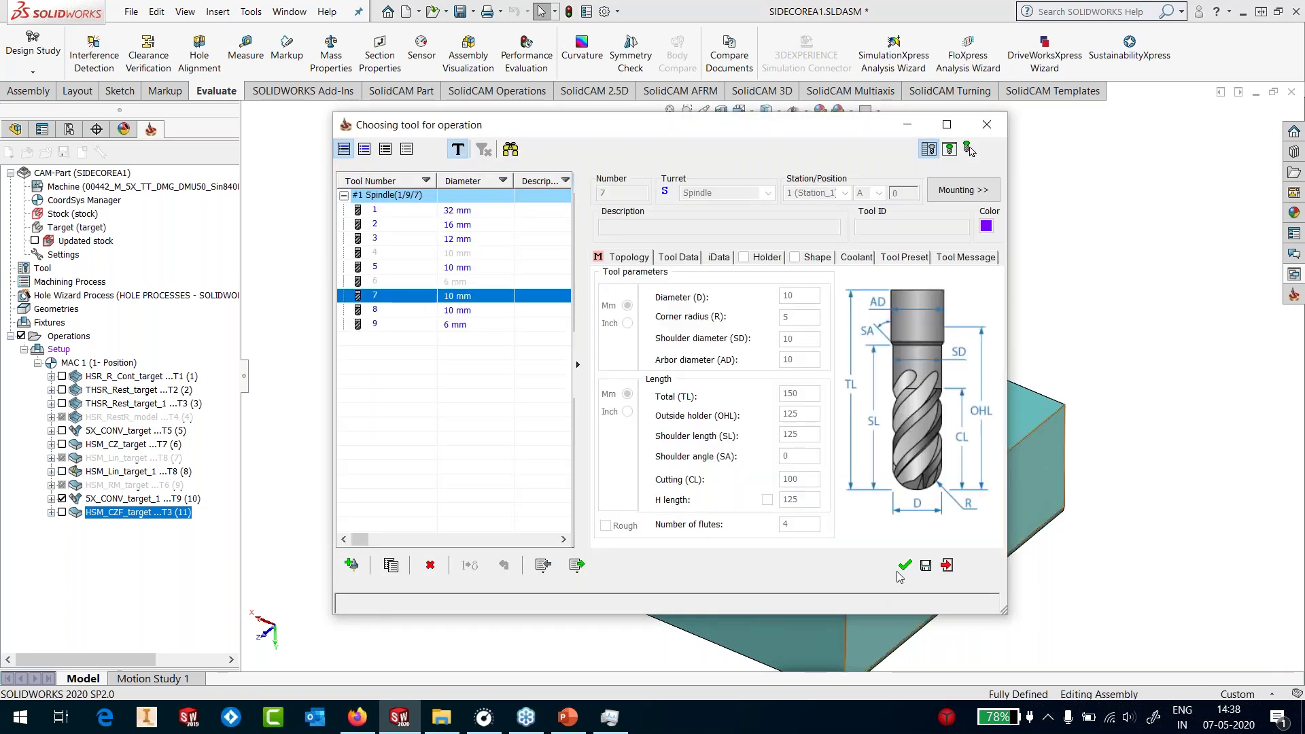
pyautogui.doubleClick(472, 296)
# Set the linear passes to a maximum step of 0.5 and a machining angle of 45, and save the operation
pyautogui.click(411, 234)
pyautogui.click(412, 249)
pyautogui.click(412, 261)
pyautogui.doubleClick(661, 253)
pyautogui.write('0.5')
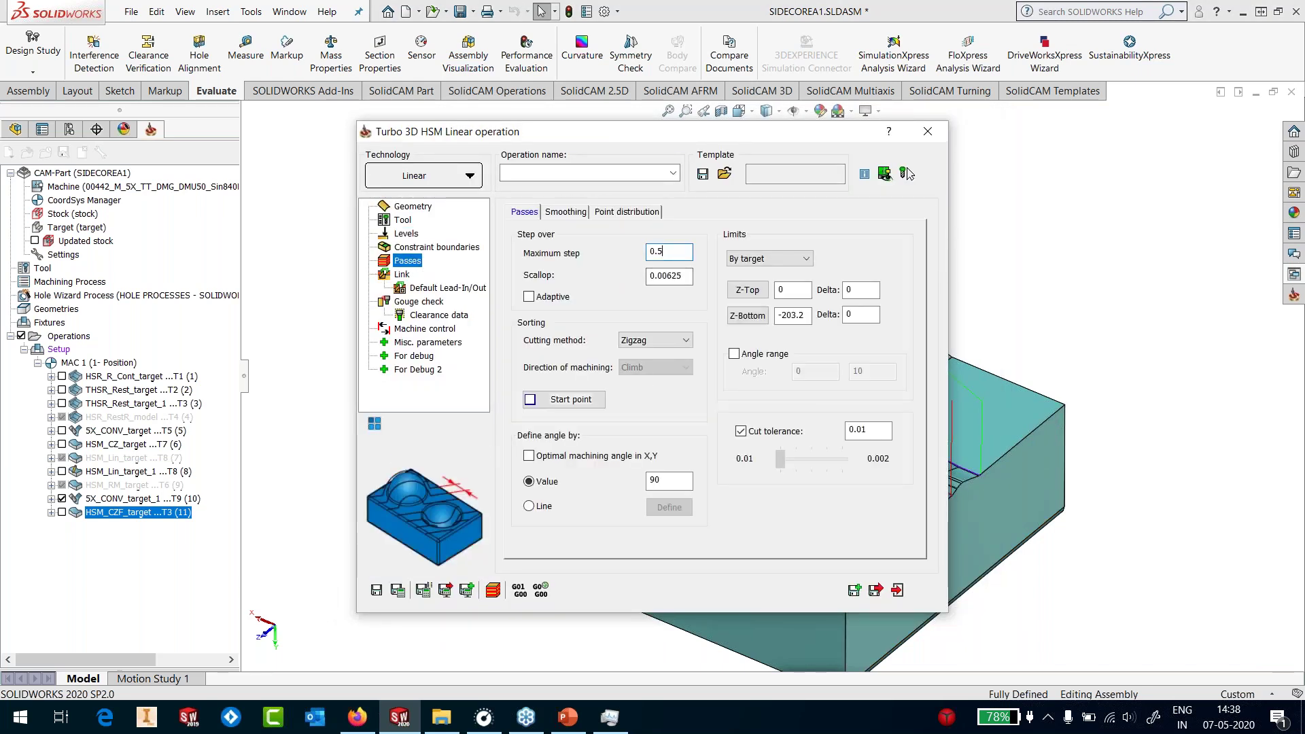
pyautogui.press('Tab')
pyautogui.write('45')
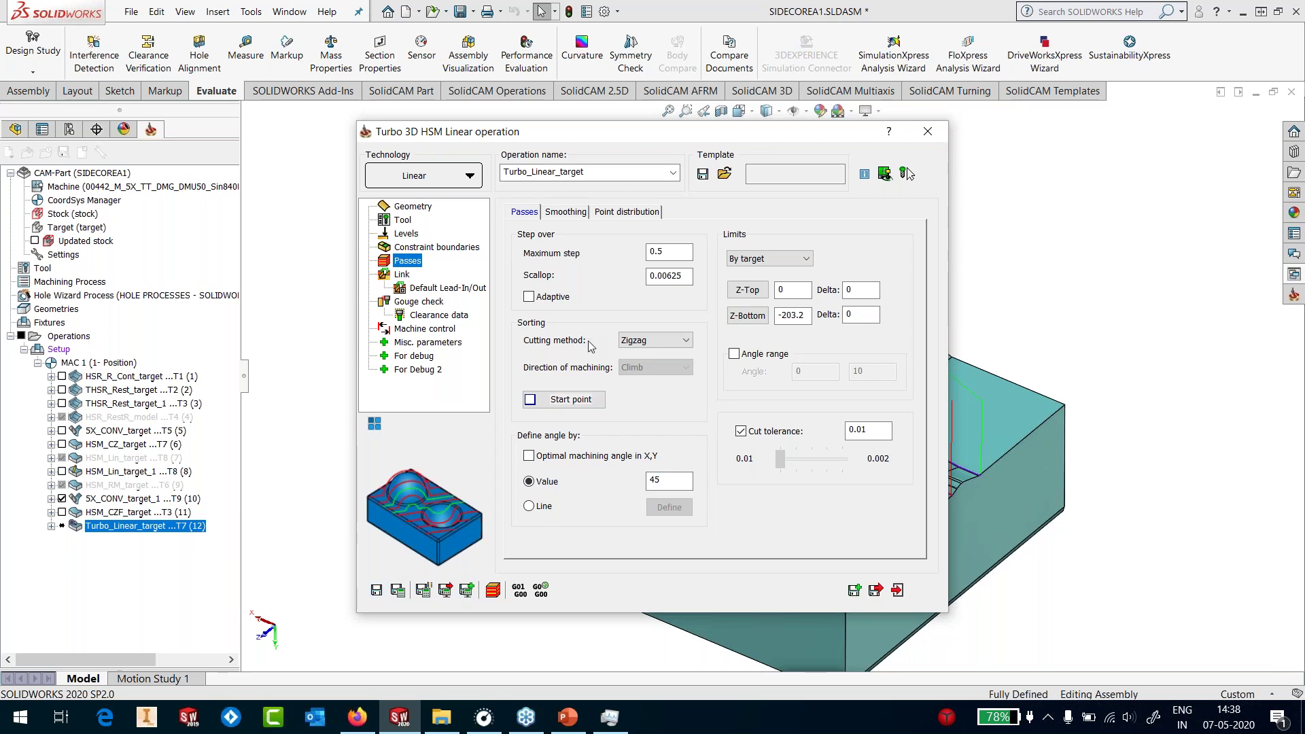
# Close the linear operation's settings and calculate Turbo_Linear_target
pyautogui.click(897, 589)
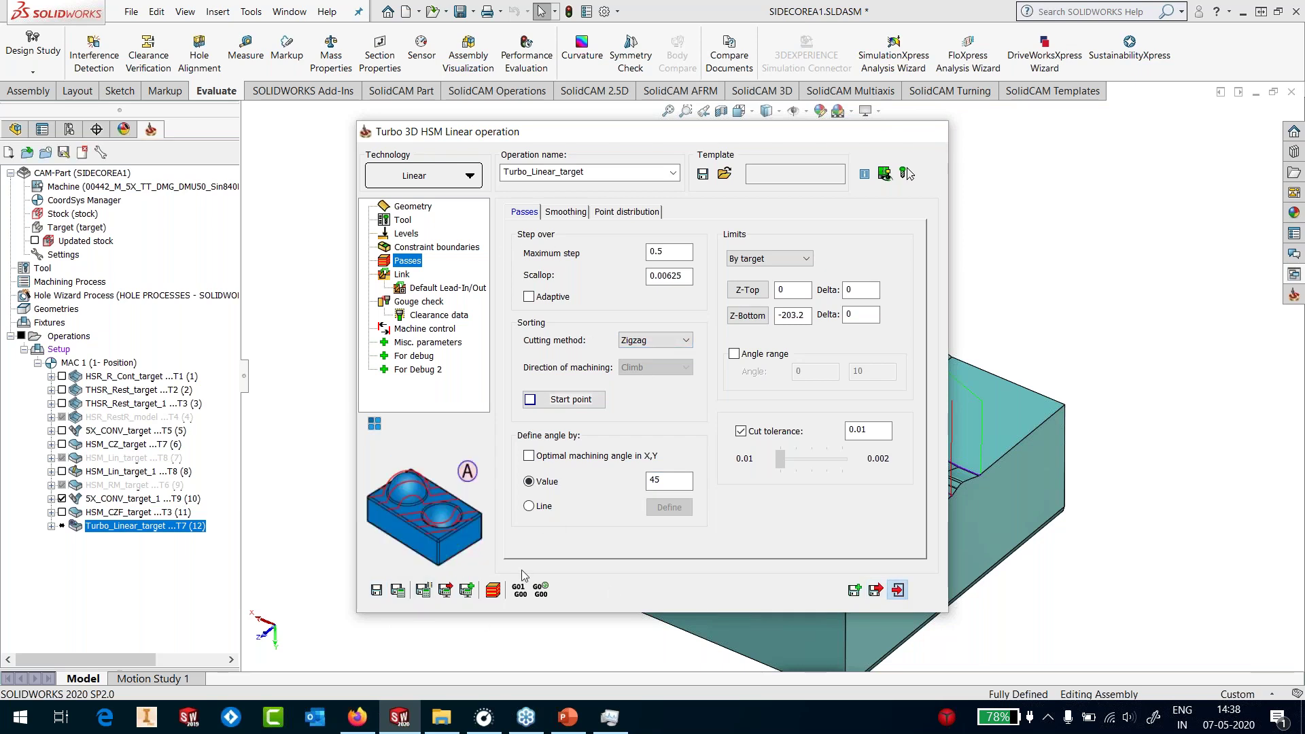
pyautogui.rightClick(145, 526)
pyautogui.click(373, 216)
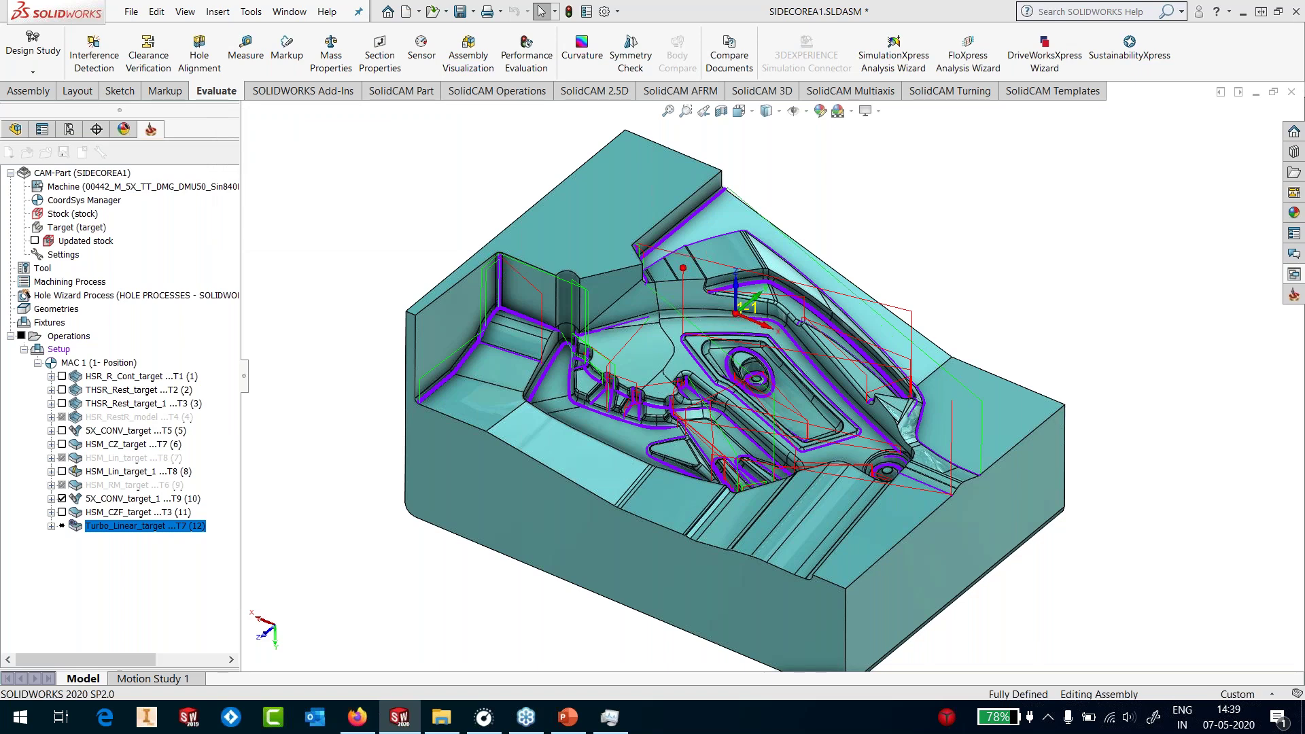
# Show Turbo_Linear_target's toolpath with 5X_CONV_target_1's hidden, examine it over the whole part, and hide it again
pyautogui.click(62, 526)
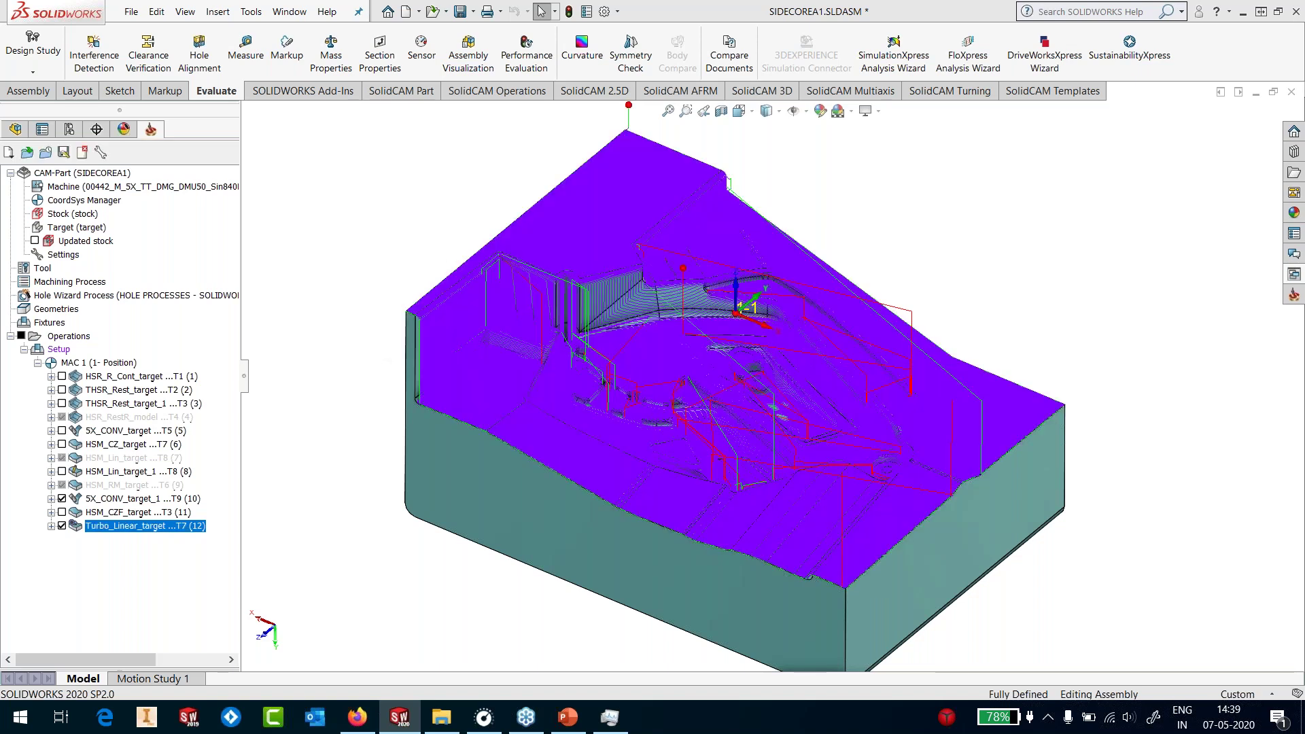
pyautogui.click(61, 498)
pyautogui.moveTo(874, 323)
pyautogui.mouseDown(button='middle')
pyautogui.moveTo(886, 317)
pyautogui.moveTo(828, 395)
pyautogui.moveTo(872, 369)
pyautogui.moveTo(886, 329)
pyautogui.mouseUp(button='middle')
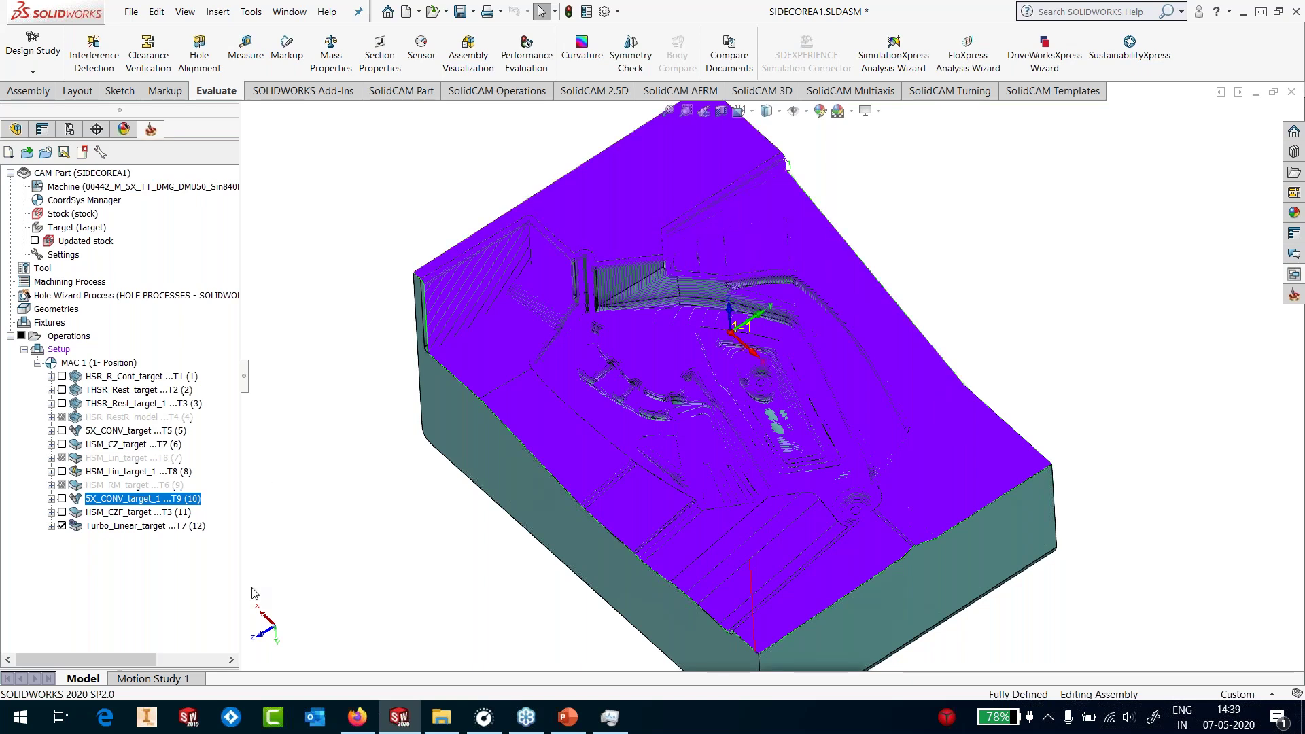
pyautogui.click(62, 526)
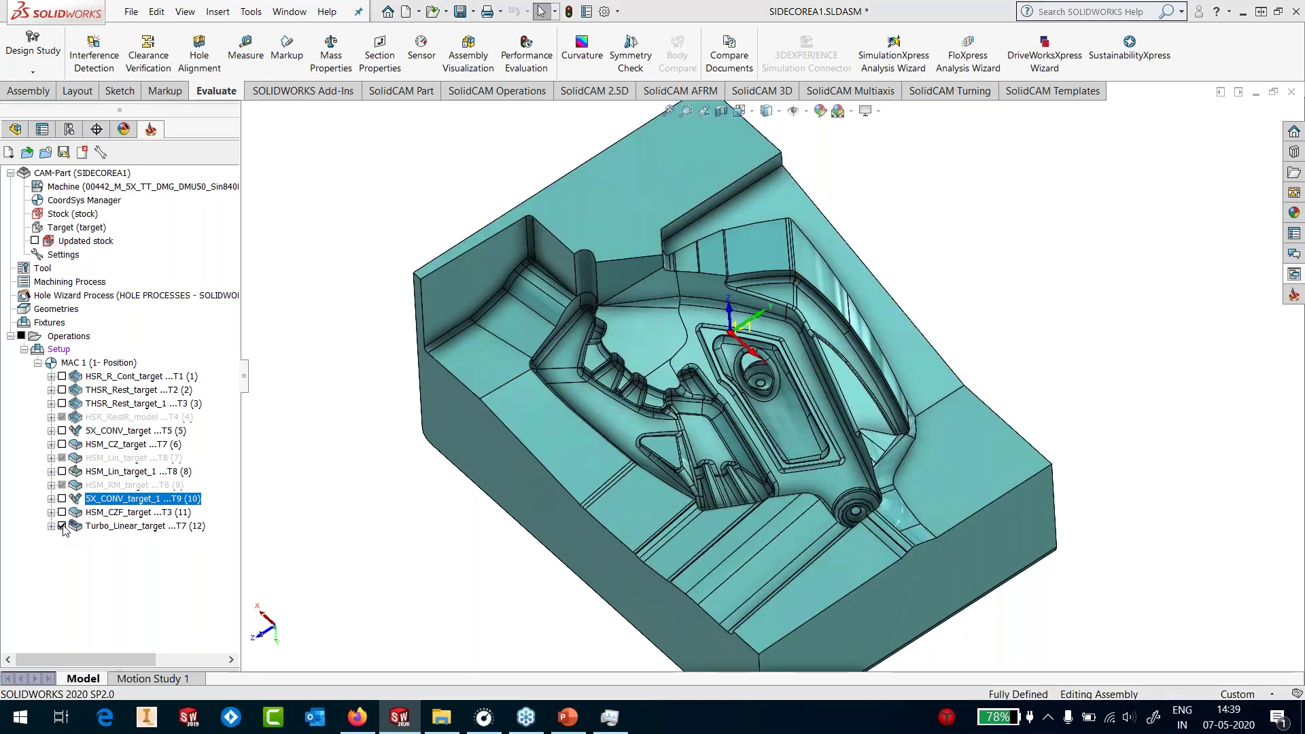
# Turn off the toolpath display of the Turbo_Linear_target operation
pyautogui.click(62, 526)
pyautogui.moveTo(782, 476); pyautogui.dragTo(842, 456, button='middle')
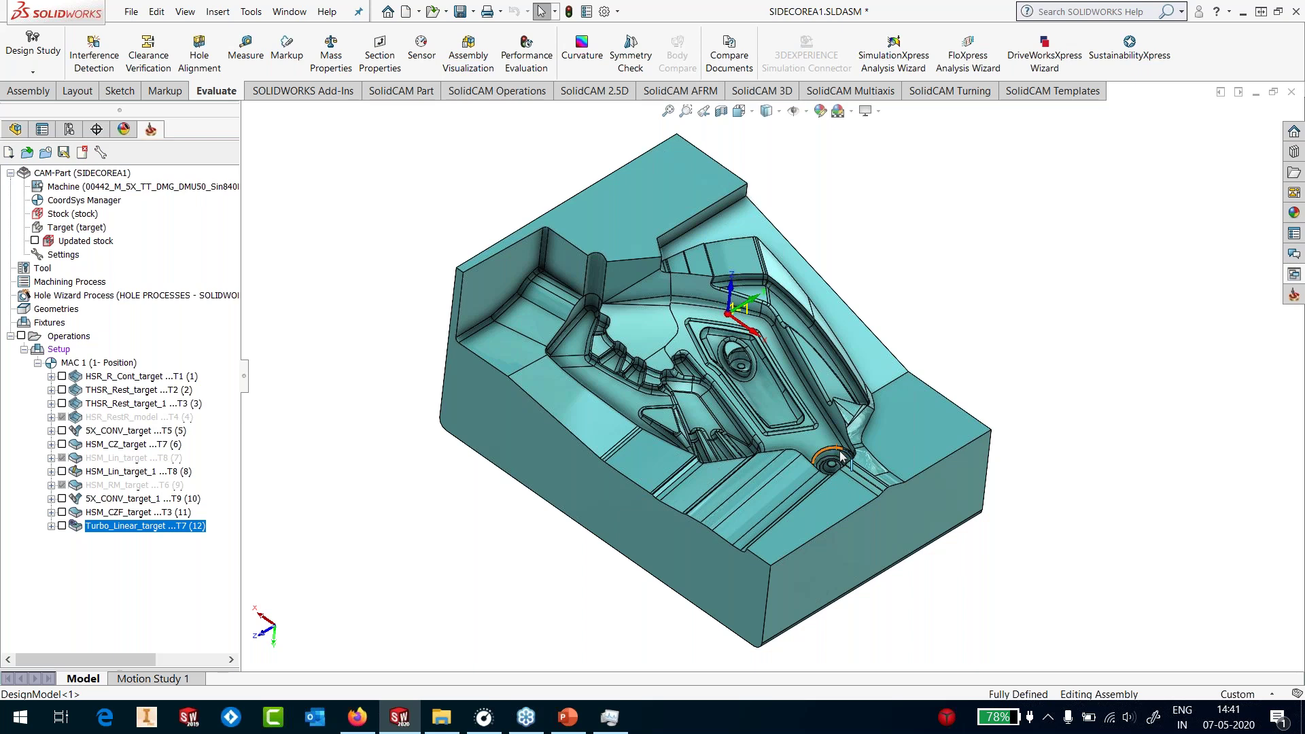
# Switch to Firefox, open the website rnbusa.com in the empty new tab, and go to its Products page
pyautogui.click(358, 717)
pyautogui.click(457, 19)
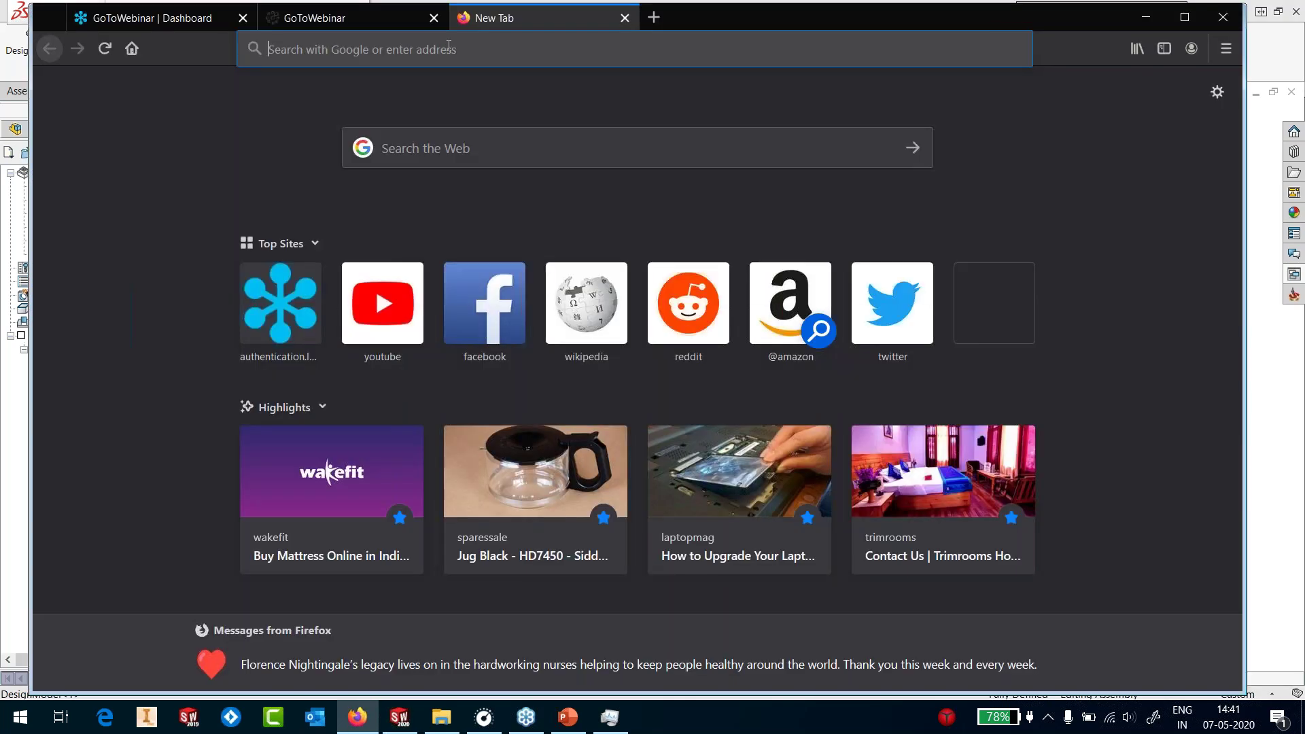
pyautogui.click(449, 48)
pyautogui.write('rnb')
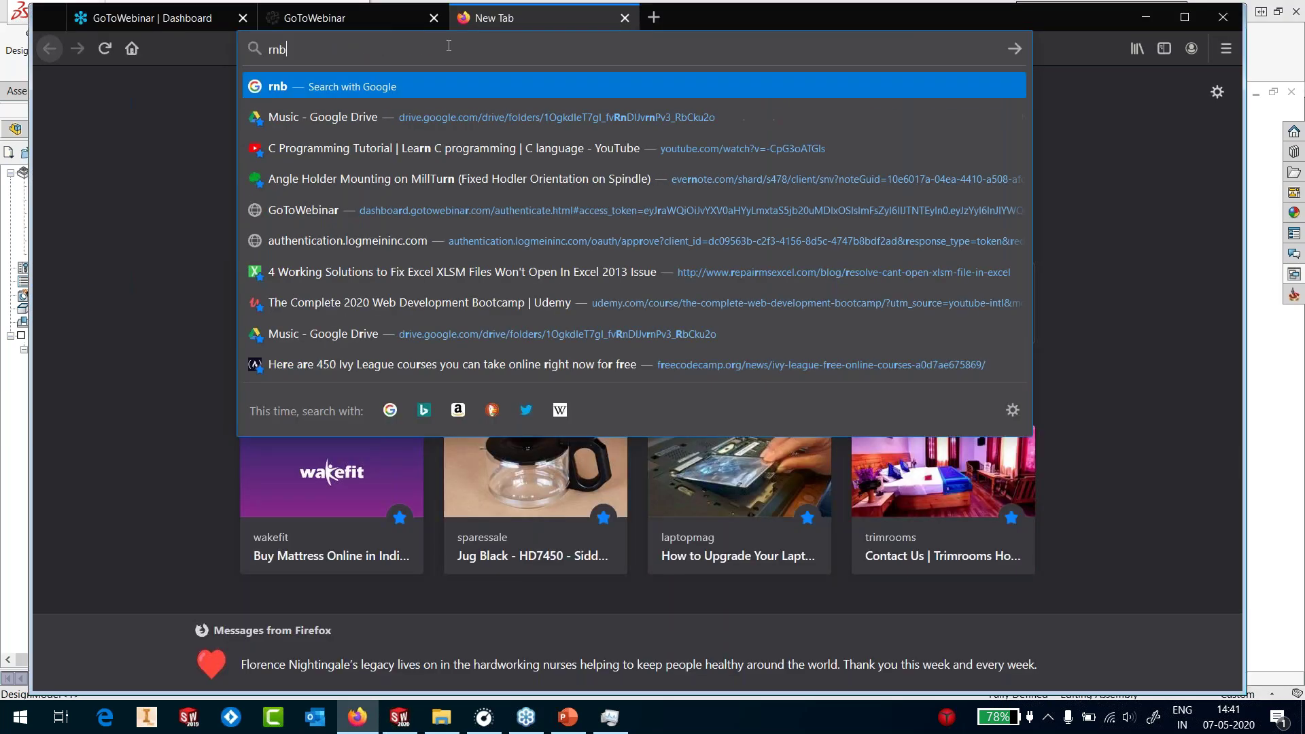
pyautogui.write('usa.com')
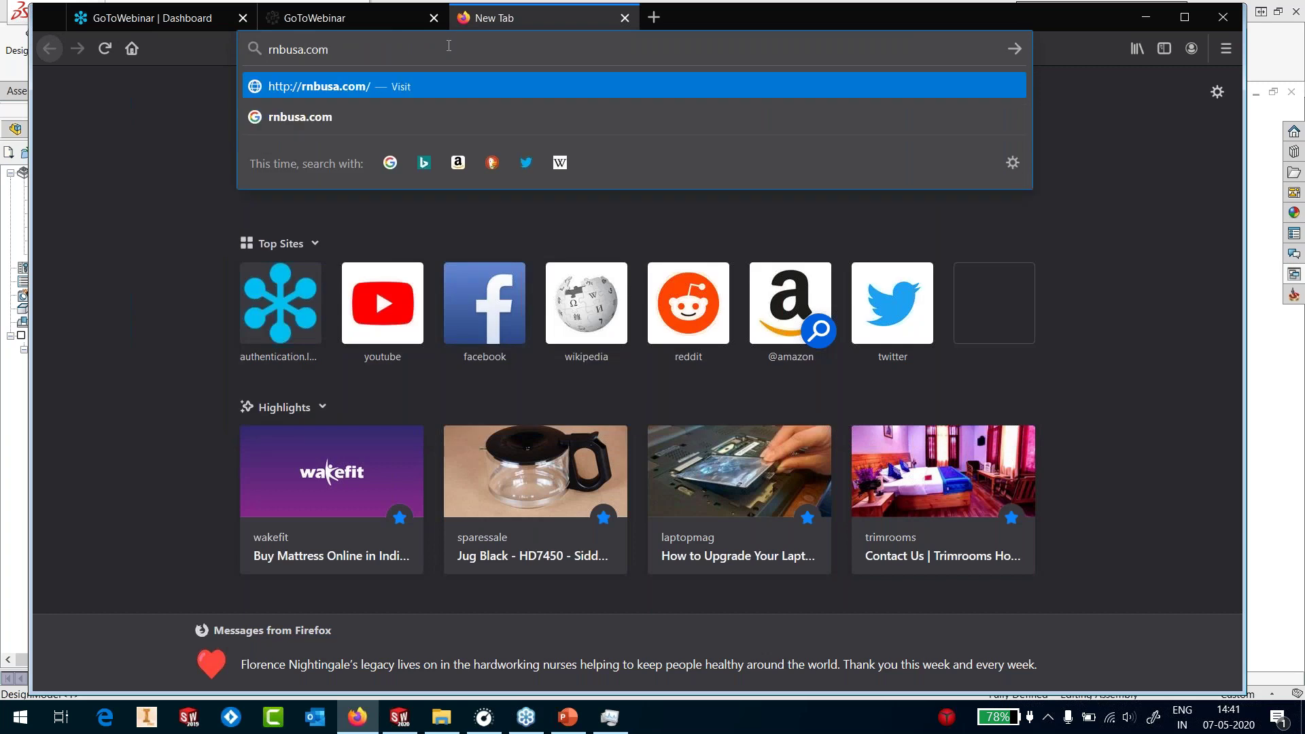
pyautogui.press('Return')
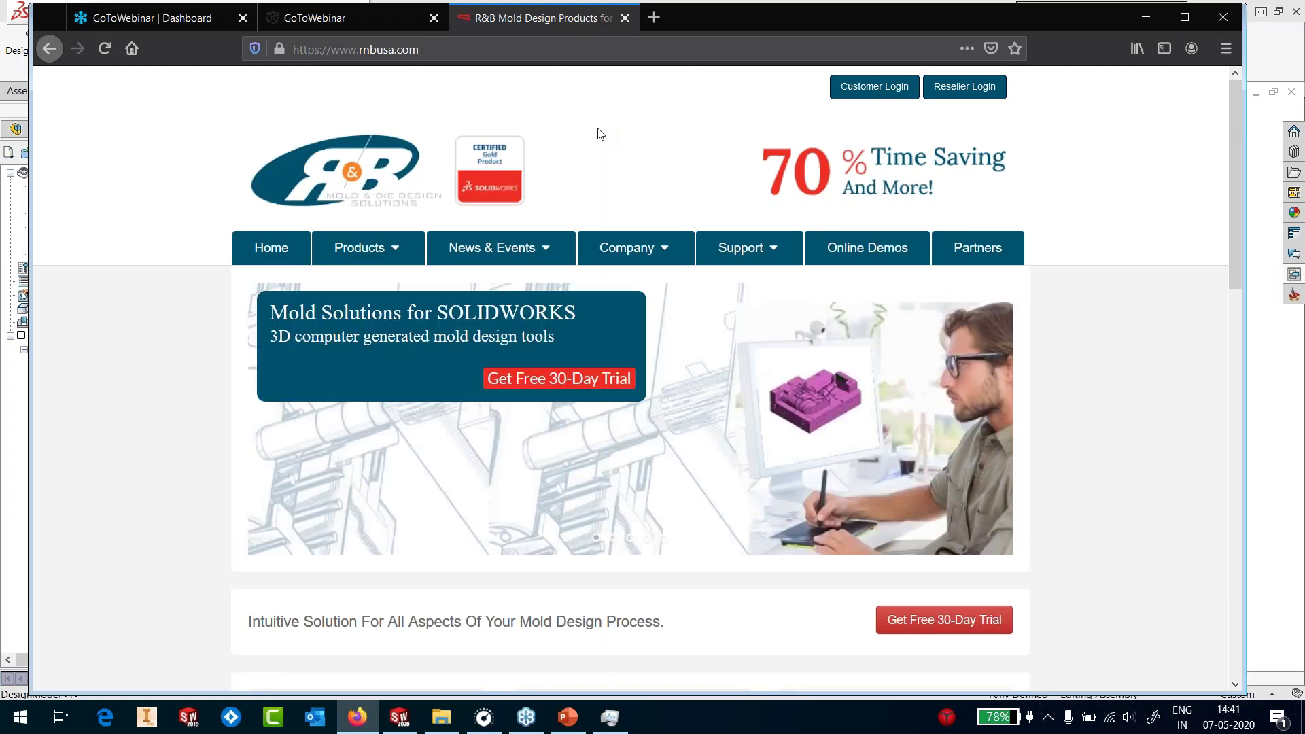
pyautogui.click(392, 249)
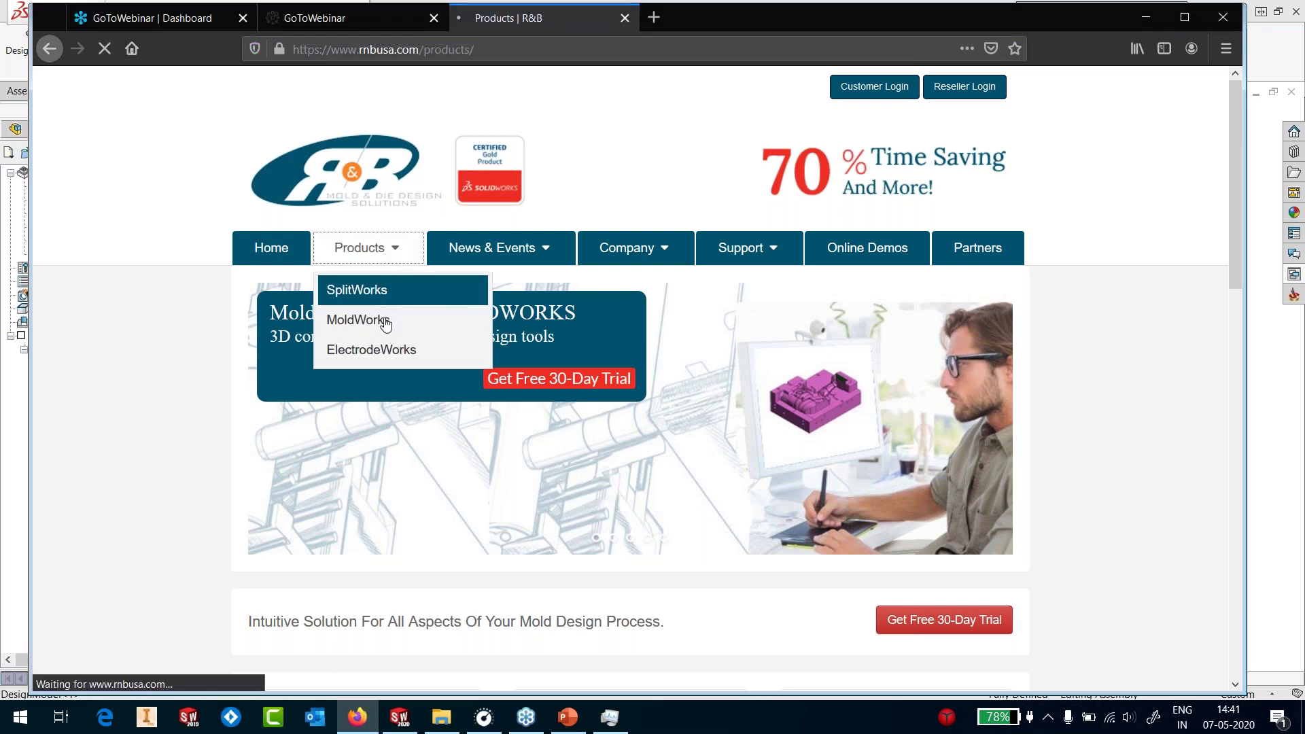